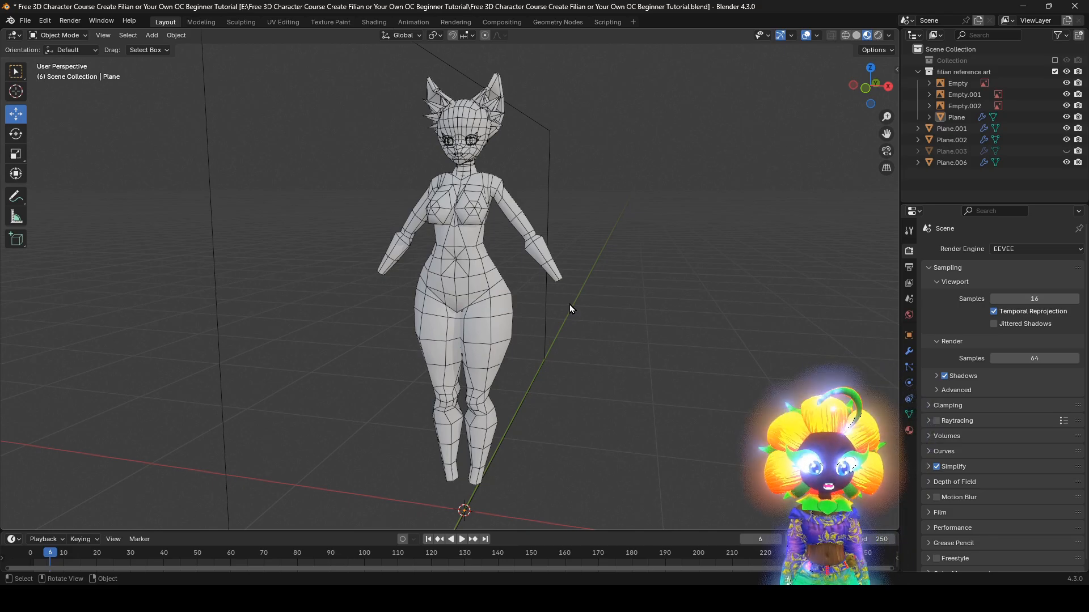
Step: Switch the viewport shading to Solid and turn off the scene's Simplify render setting
key("KP_1")
mouse_move(581, 304)
middle_mouse_down()
mouse_move(520, 321)
mouse_move(418, 322)
mouse_move(538, 328)
middle_mouse_up()
key("z")
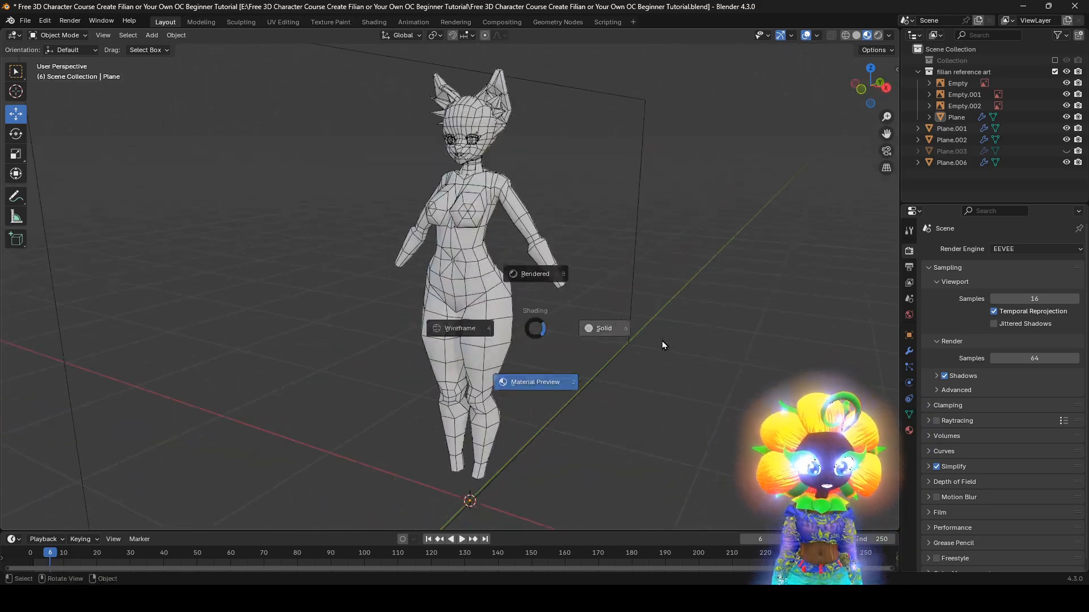
left_click(662, 341)
middle_click_drag(658, 341, 625, 339)
left_click(936, 467)
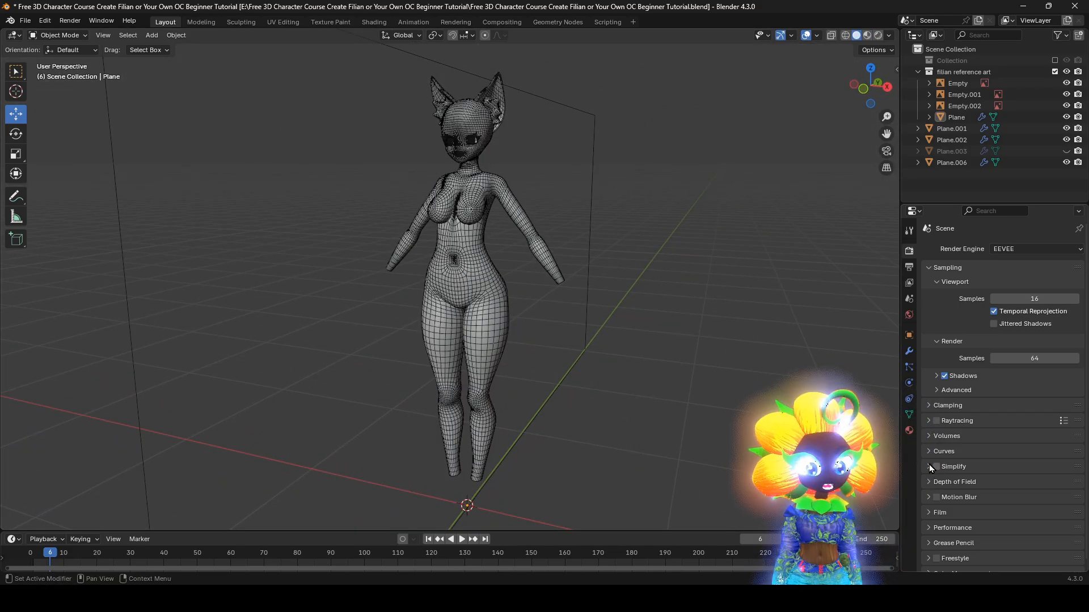
Step: Display the character in Material Preview shading, zoom in on its head mesh, and clear the selection
key("KP_1")
key("z")
middle_click_drag(636, 335, 622, 377)
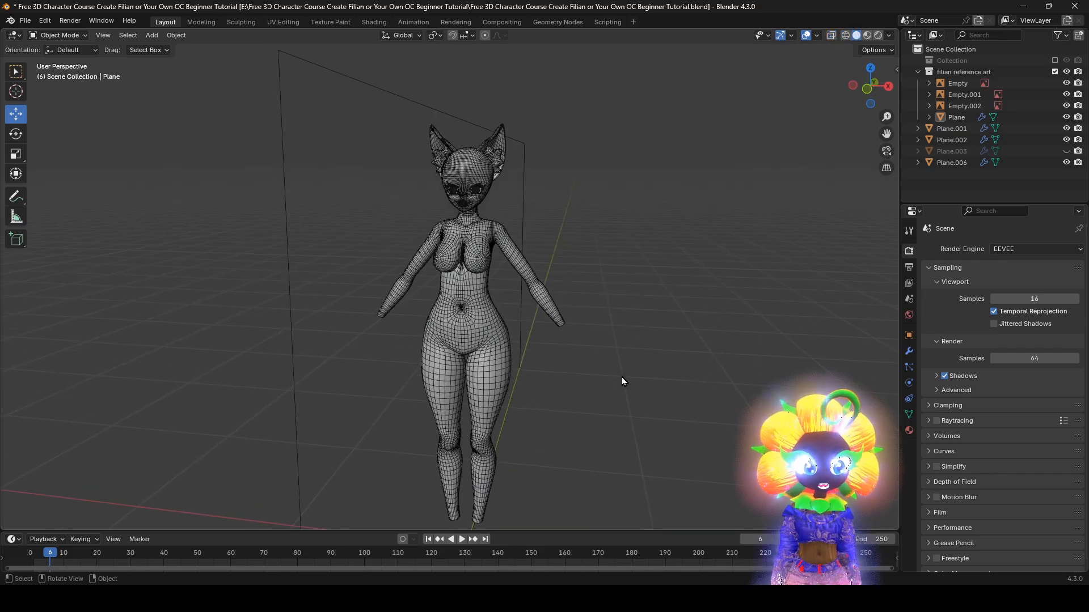
left_click(481, 180)
key("z")
key("KP_Decimal")
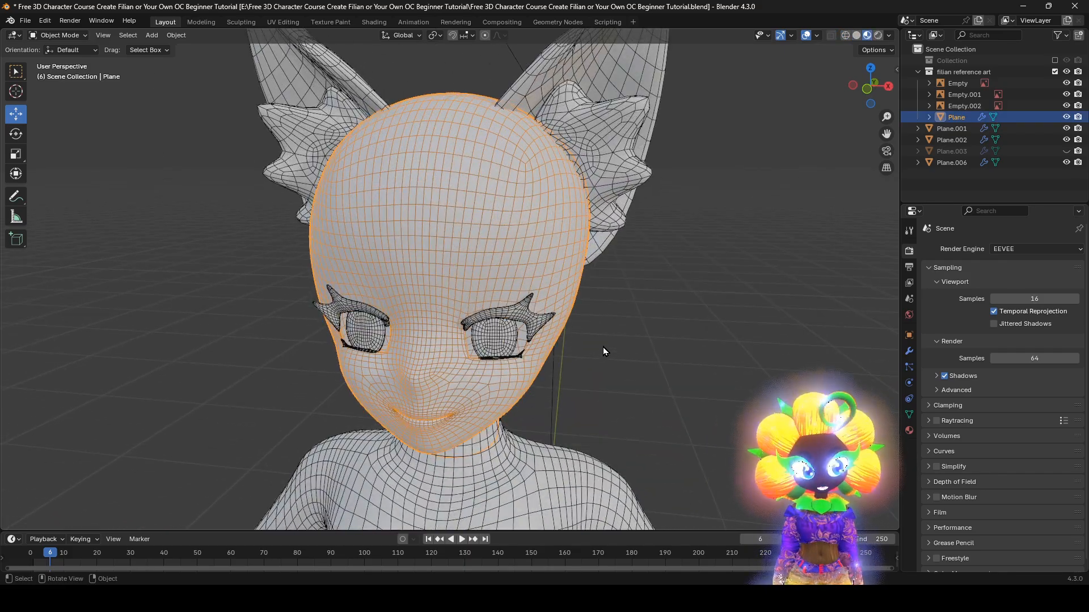
middle_click_drag(662, 386, 724, 385)
left_click(725, 384)
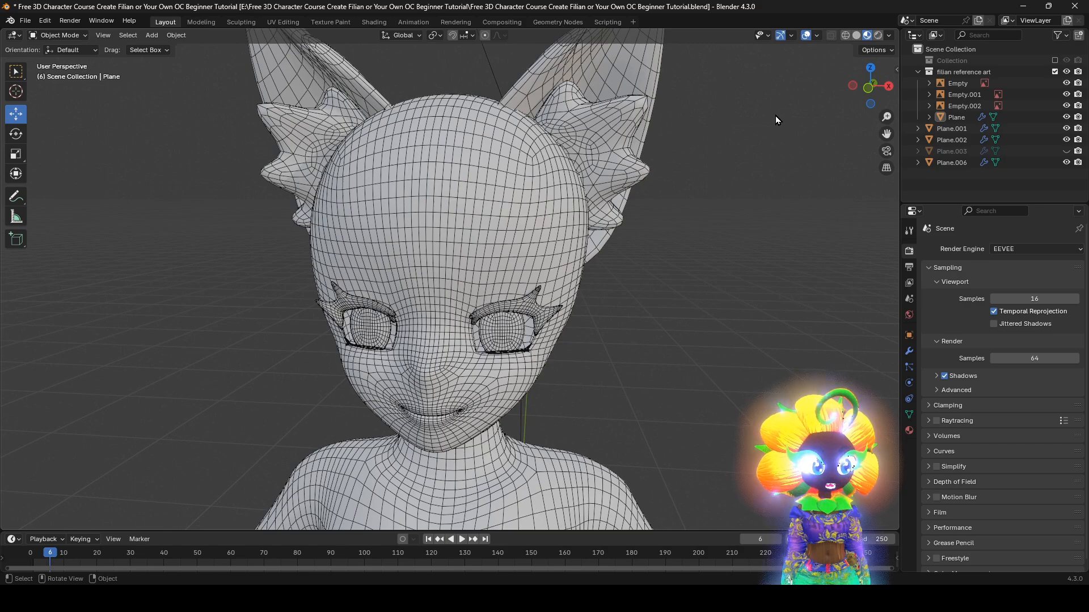
key("q")
left_click(773, 116)
middle_click_drag(740, 157, 736, 182, "alt")
scroll(631, 213, "down", 4)
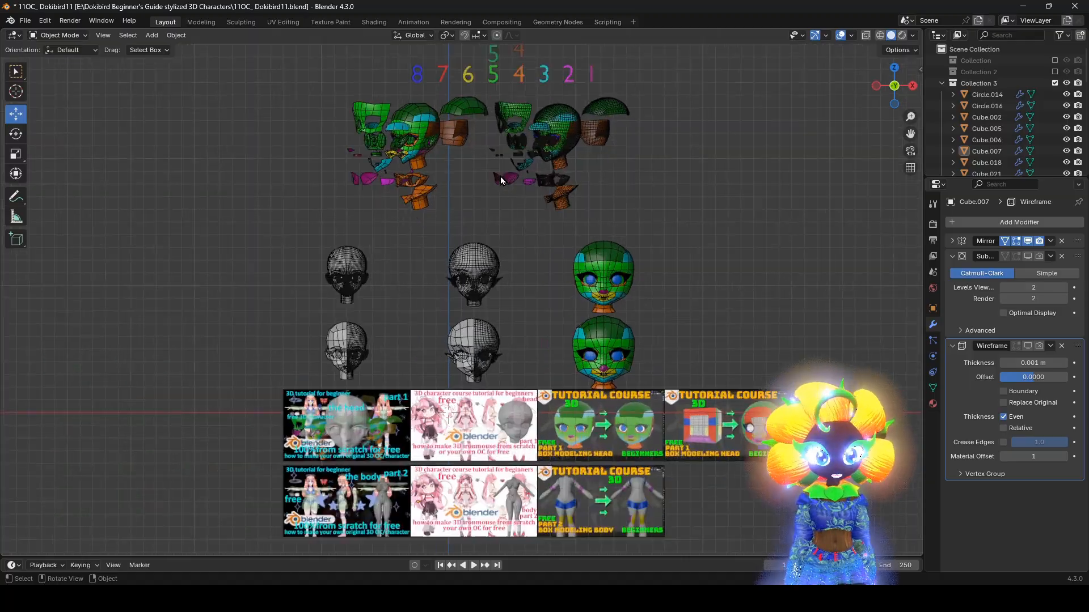
Step: Examine the colour-coded exploded head pieces and the row of coloured numbers above them from several angles
scroll(501, 180, "up", 2)
middle_click_drag(508, 227, 525, 379, "shift")
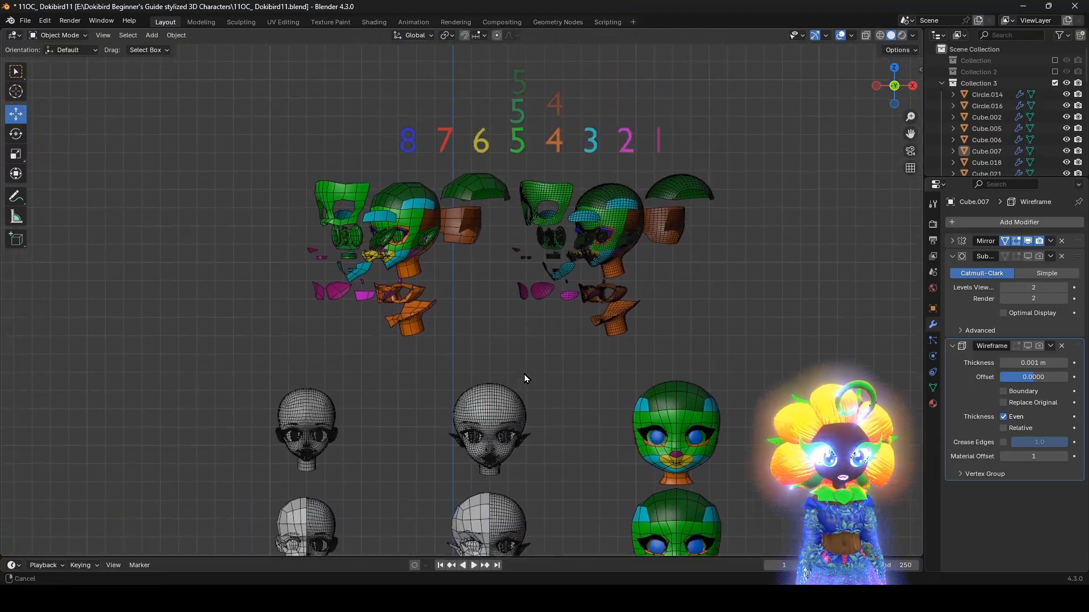
scroll(503, 376, "up", 4)
middle_click_drag(479, 238, 514, 320, "shift")
scroll(505, 317, "down", 1)
middle_click_drag(616, 219, 484, 348, "shift")
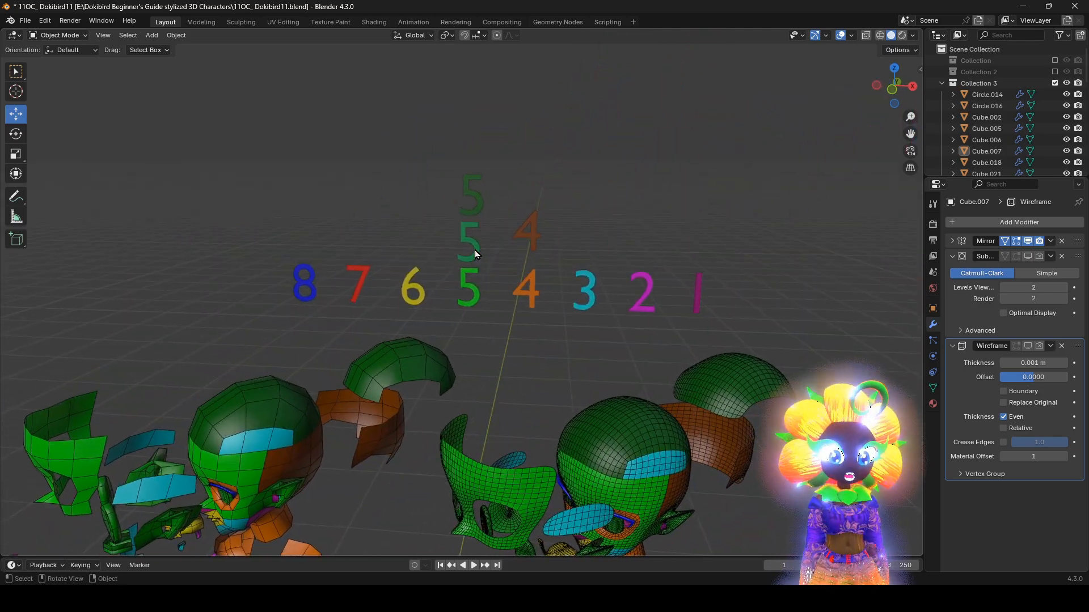
middle_click_drag(376, 423, 577, 279, "shift")
scroll(546, 314, "up", 1)
middle_click_drag(547, 314, 557, 278)
scroll(426, 253, "up", 2)
scroll(467, 287, "down", 3)
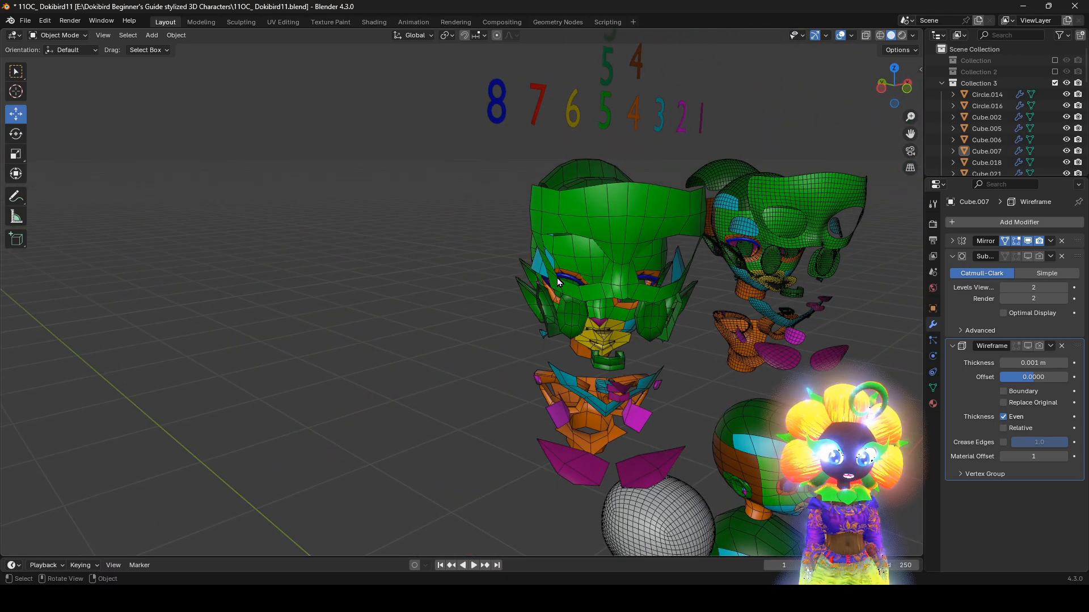
scroll(501, 311, "up", 4)
middle_click_drag(839, 261, 543, 227)
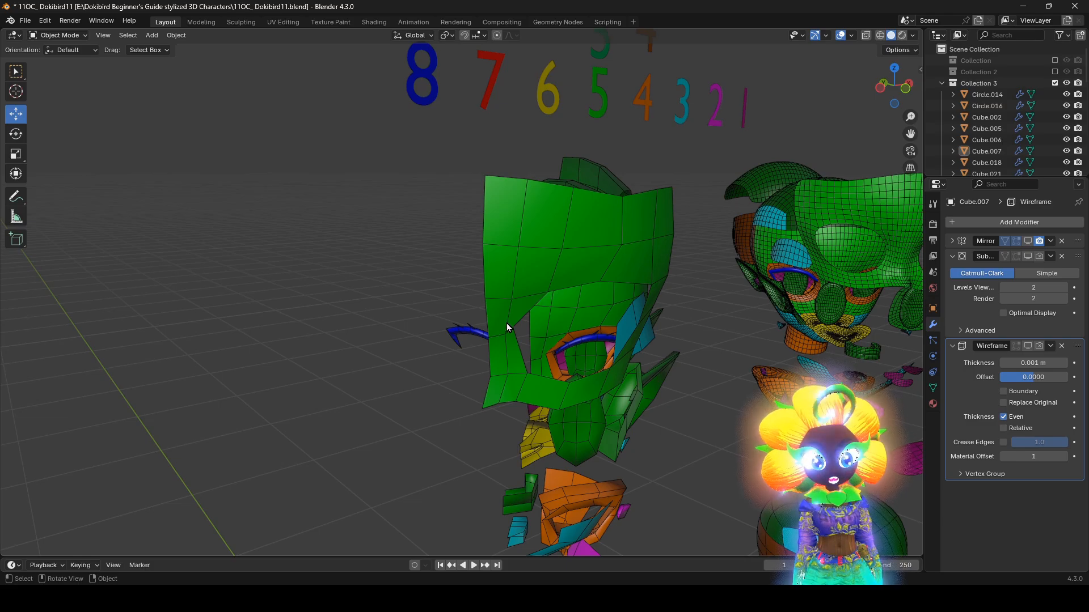
Step: Show the Mirror modifier's result in the viewport and view the complete heads and tutorial images from the front
left_click(1027, 241)
scroll(619, 407, "down", 3)
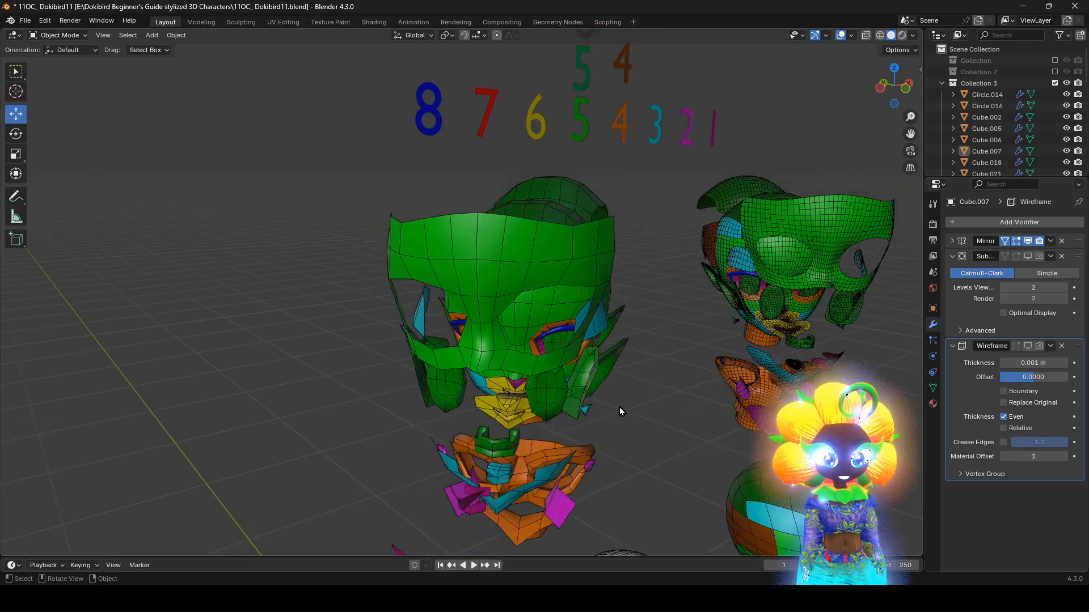
key("KP_1")
middle_click_drag(650, 401, 624, 154, "shift")
scroll(624, 154, "up", 2)
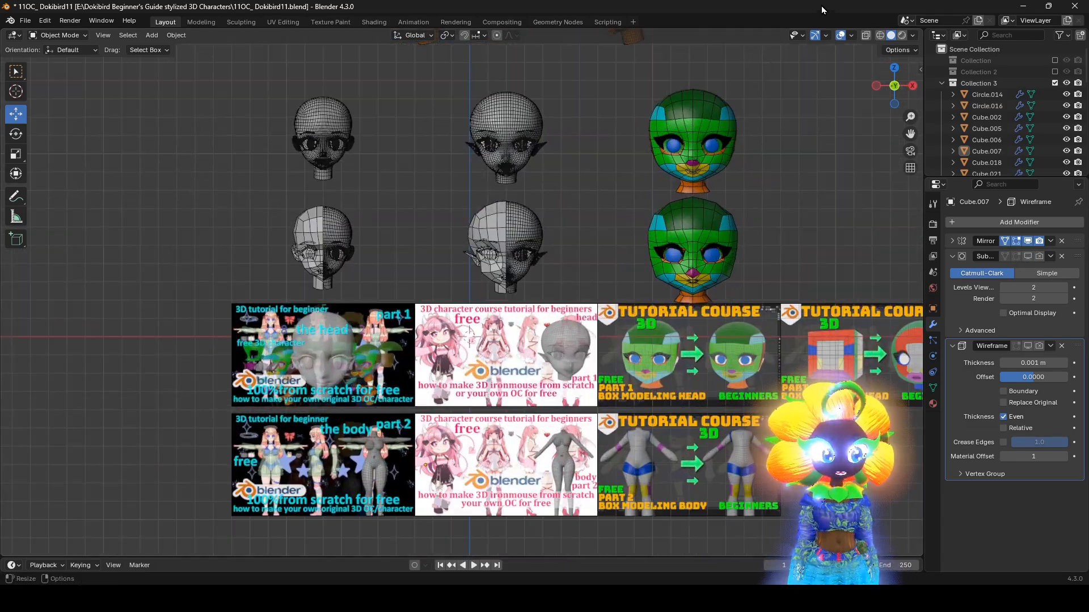
Step: Inspect the sample heads without viewport overlays, and restore the overlays to compare their wireframes
left_click(842, 36)
middle_click_drag(678, 242, 396, 264)
scroll(397, 264, "down", 3)
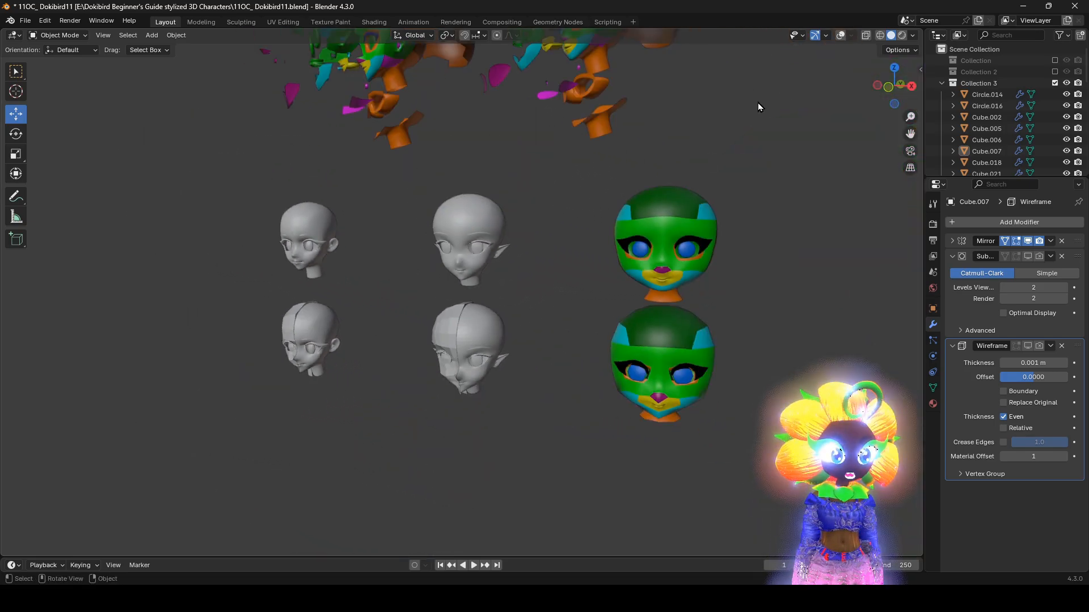
left_click(842, 36)
middle_click_drag(624, 278, 566, 367)
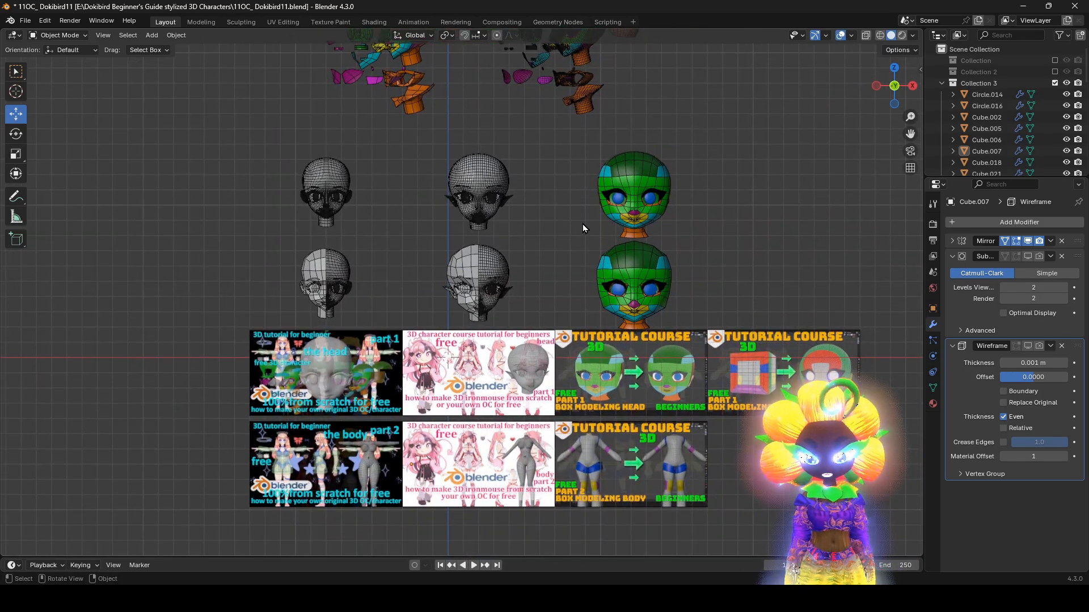
scroll(576, 250, "down", 1)
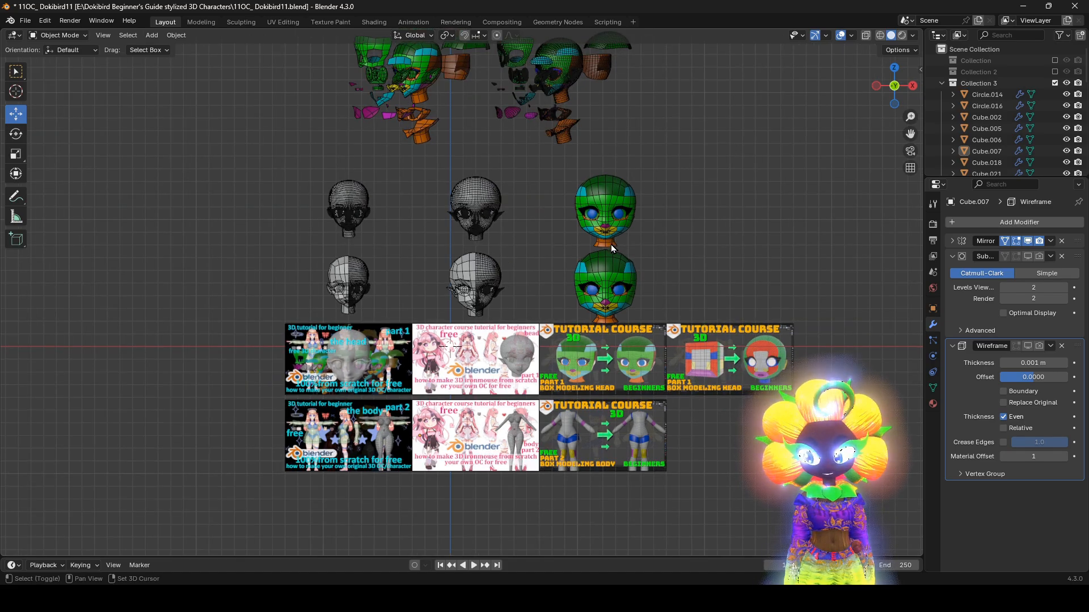
middle_click_drag(607, 253, 593, 308, "shift")
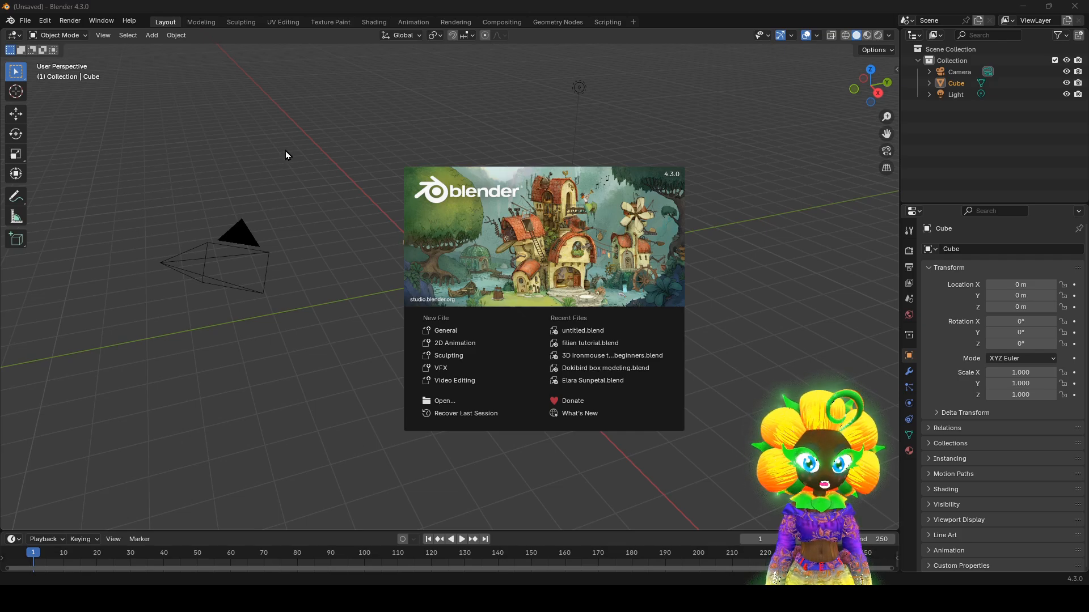
Step: Look up the LoopTools add-on in the preferences by searching for "loo", and close the preferences
left_click(49, 26)
left_click(49, 25)
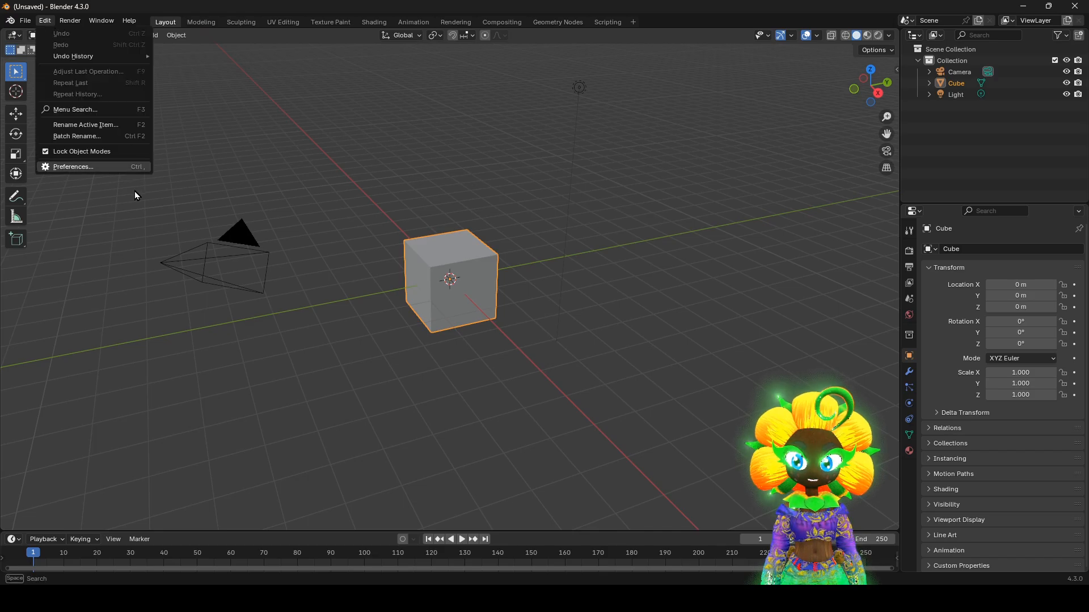
left_click(105, 168)
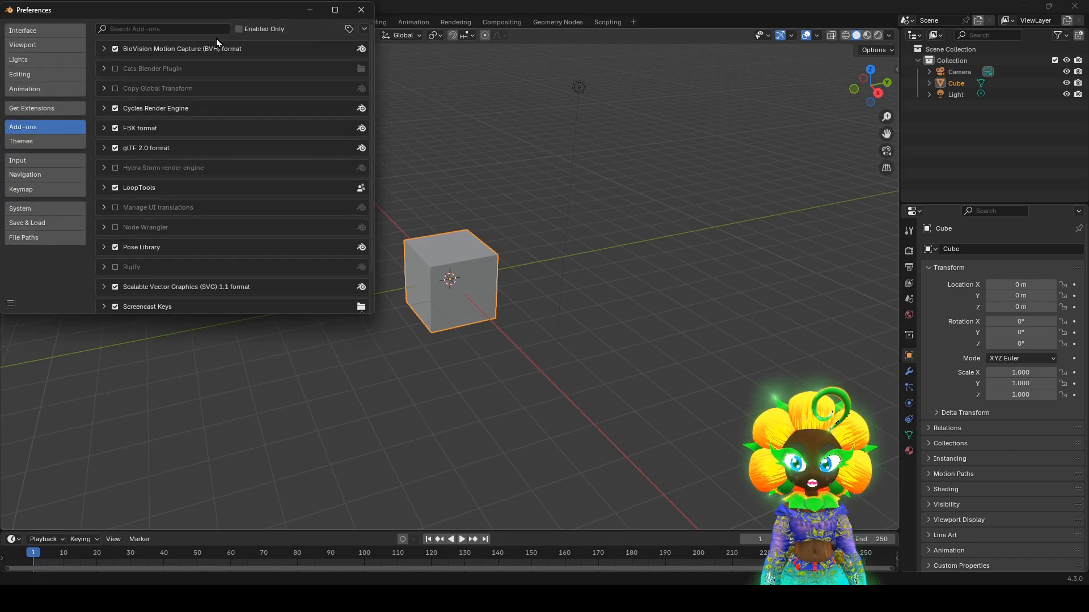
type("loo")
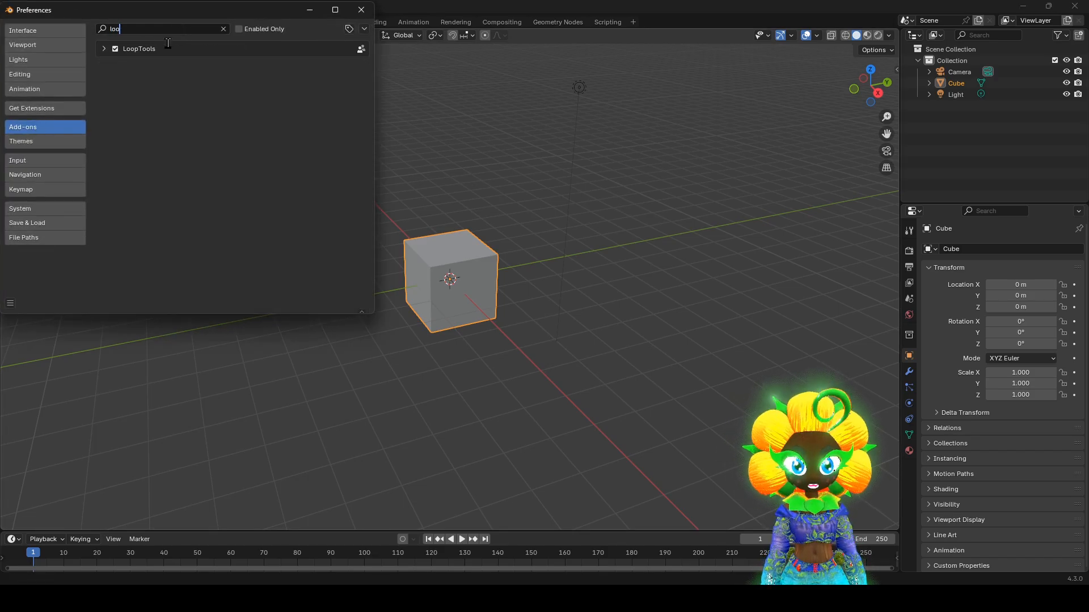
left_click(360, 10)
Step: Enable the Screencast Keys display in the viewport and hide the sidebar
key("n")
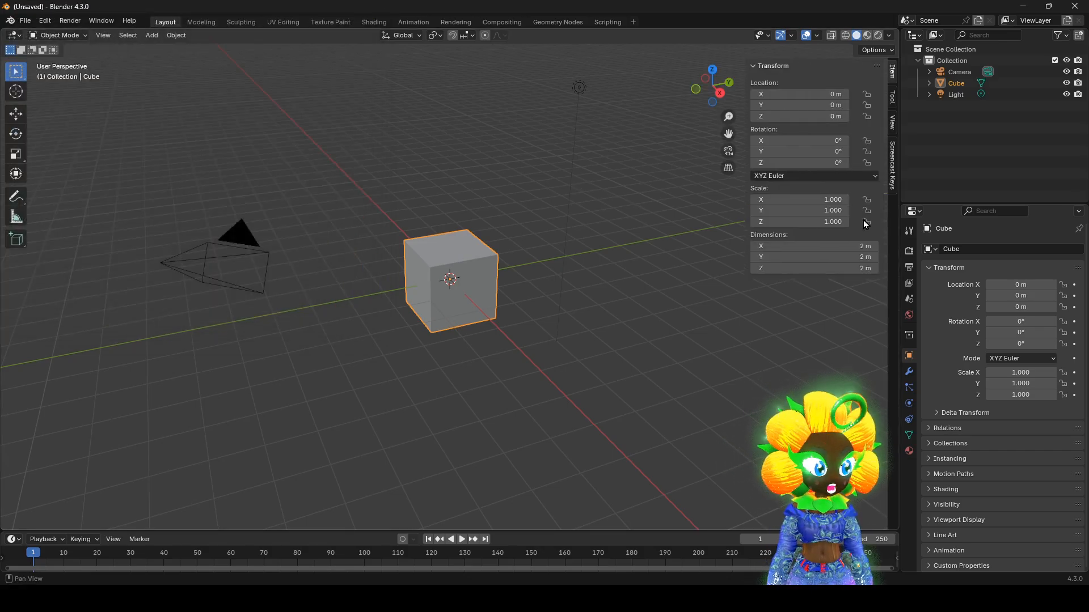
left_click(893, 173)
left_click(763, 69)
key("n")
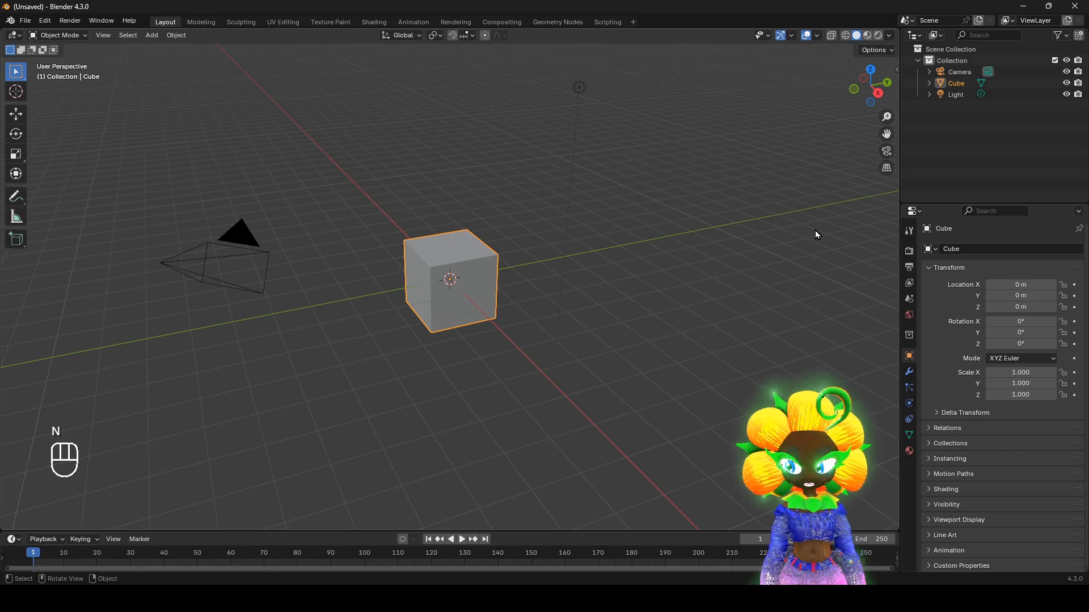
key("shift")
key("alt")
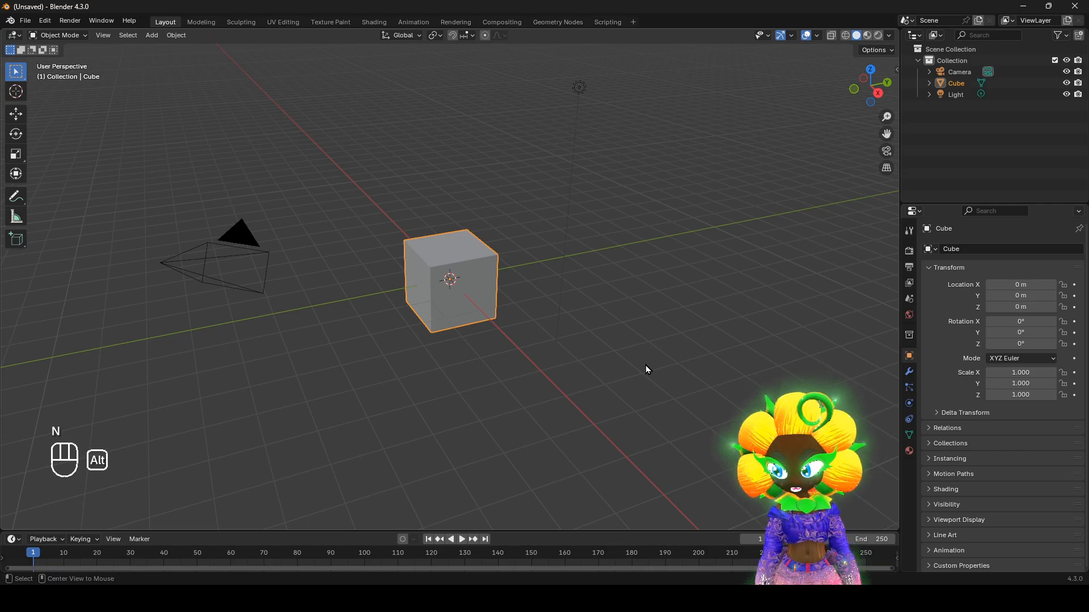
key("ctrl")
key("shift")
key("alt")
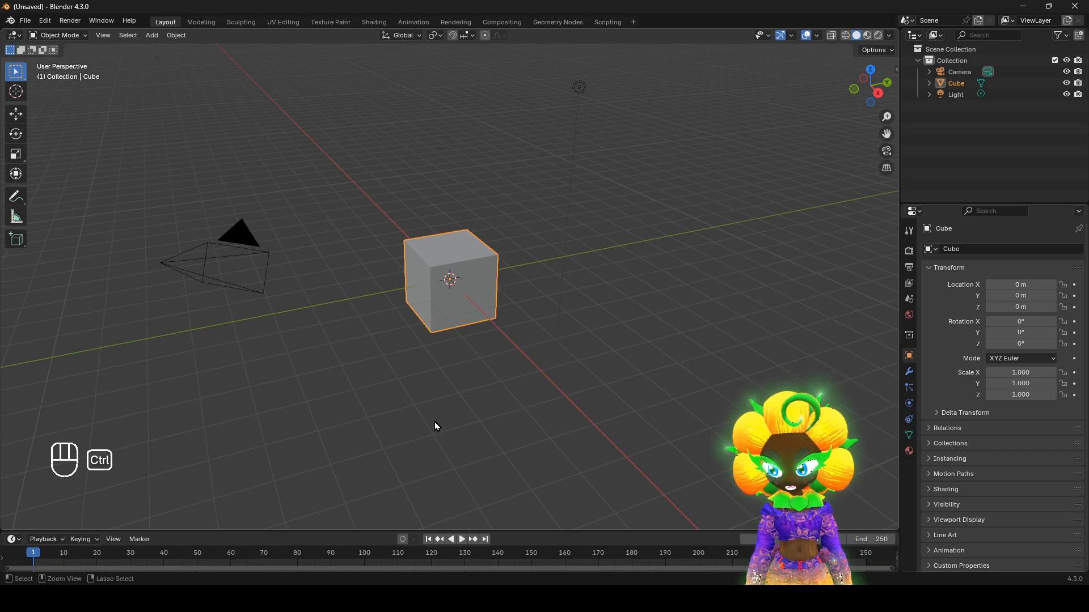
Step: View the default cube from the right, front, back and left orthographic directions, returning to the front view
middle_click_drag(626, 404, 669, 367)
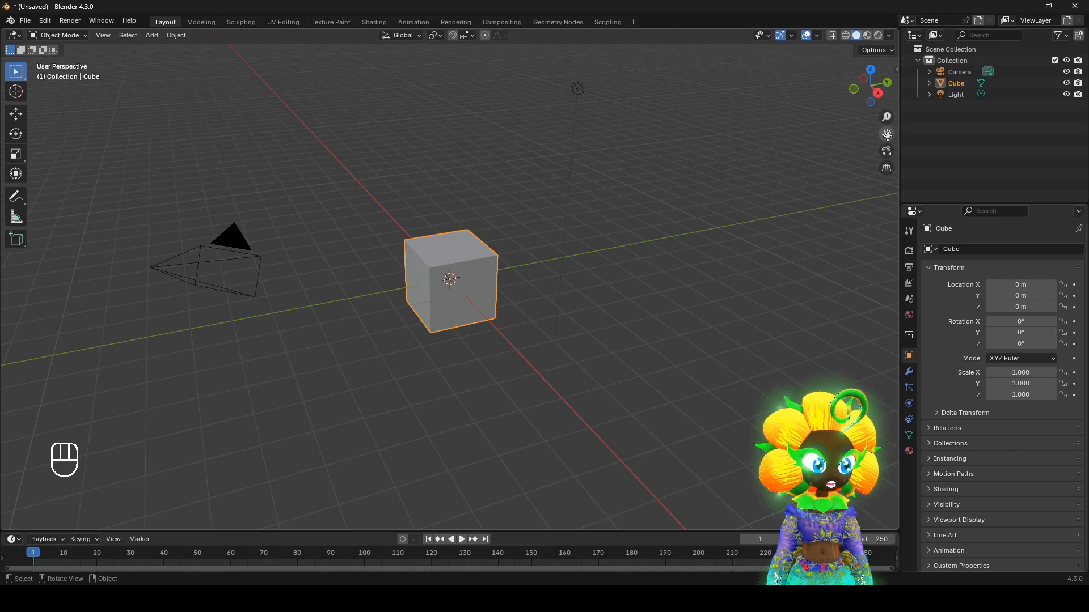
left_click(874, 95)
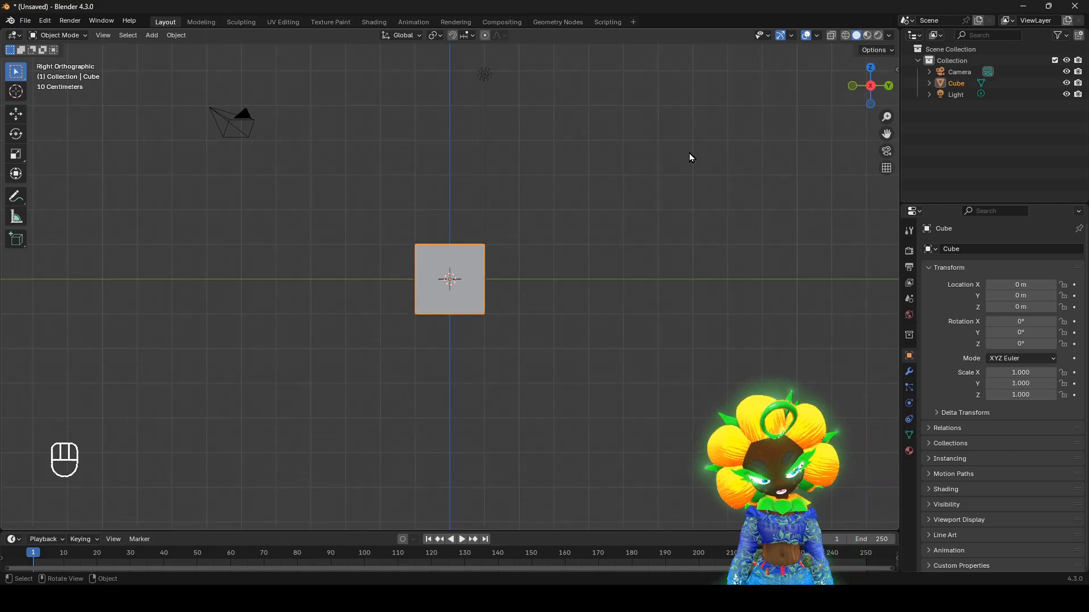
key("KP_1")
key("KP_3")
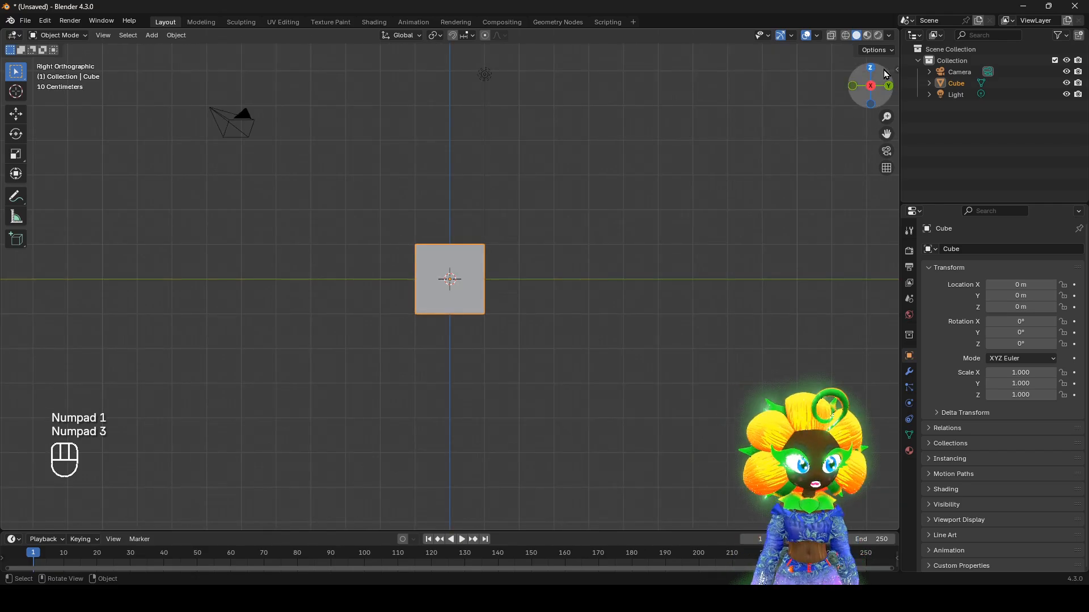
key("KP_1")
key("KP_3")
key("KP_1")
key("KP_3")
key("KP_1")
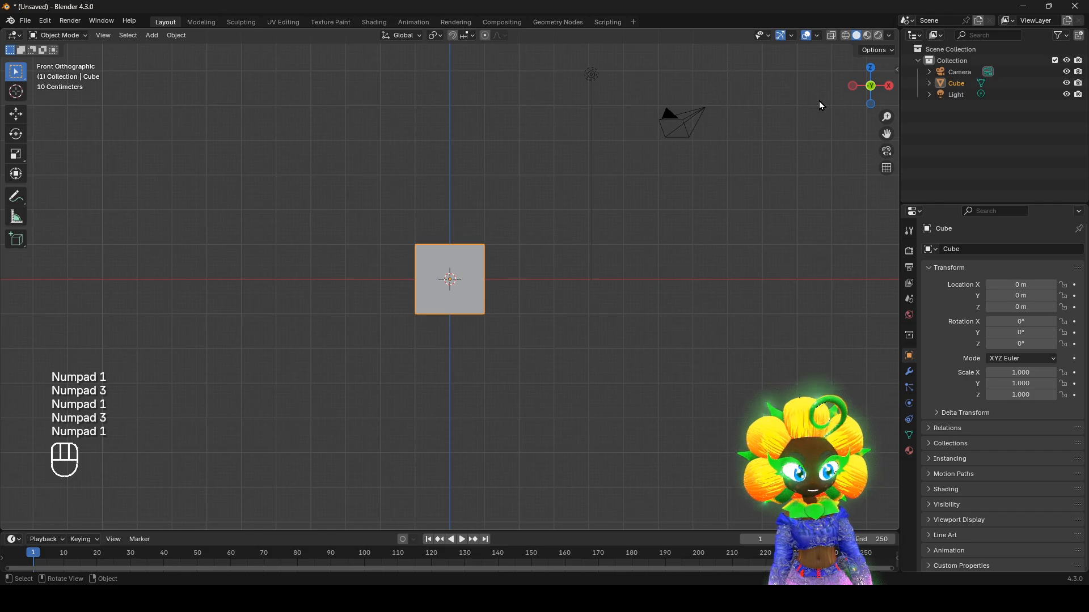
key("ctrl+KP_1")
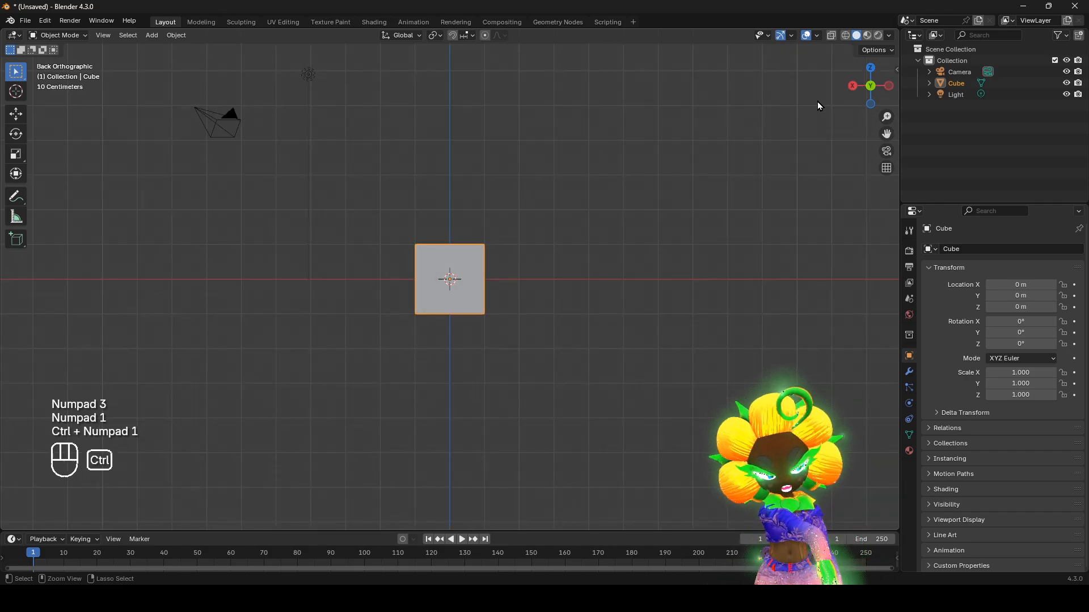
key("ctrl+KP_3")
key("KP_1")
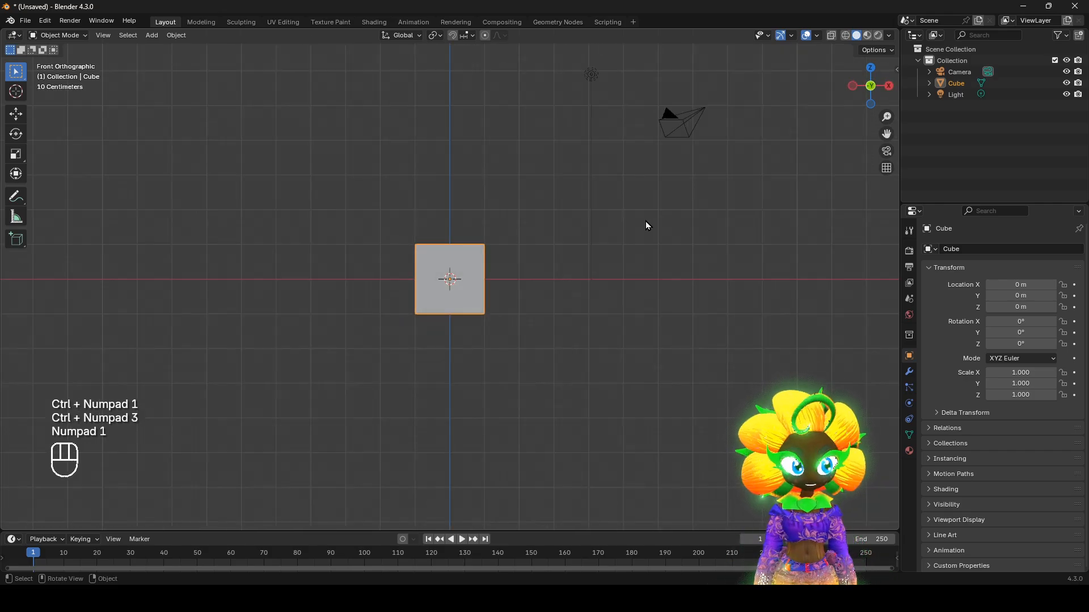
Step: Orbit around the cube in perspective, zoom in and out on it, and pan the view
middle_click_drag(646, 221, 566, 247)
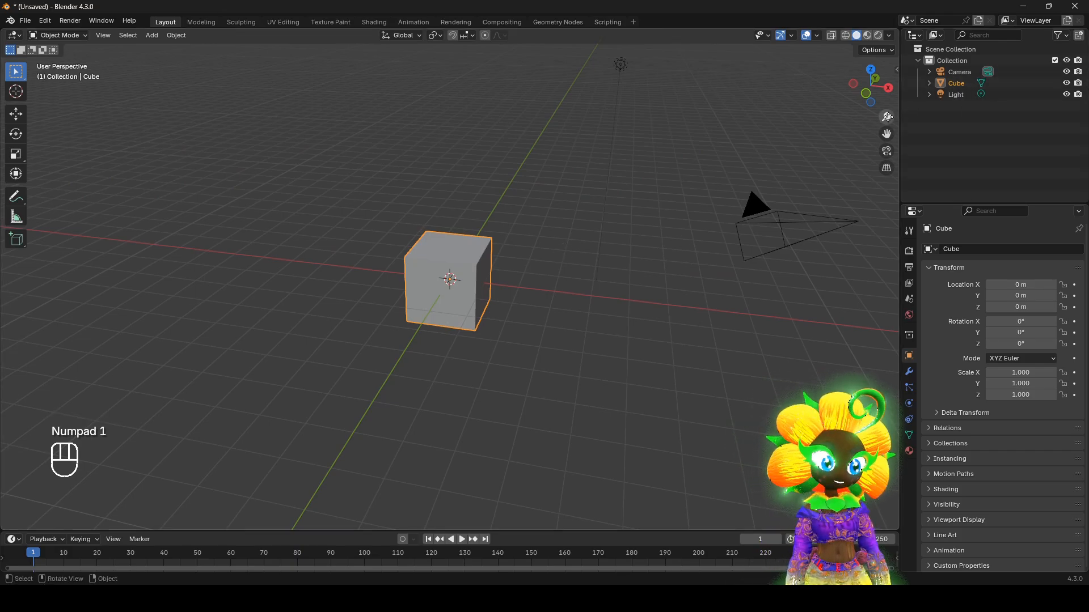
mouse_move(887, 116)
left_mouse_down()
mouse_move(886, 164)
mouse_move(886, 113)
mouse_move(886, 139)
mouse_move(858, 33)
mouse_move(871, 101)
left_mouse_up()
scroll(620, 229, "down", 1)
scroll(529, 240, "up", 3)
scroll(531, 238, "down", 2)
scroll(532, 238, "up", 3)
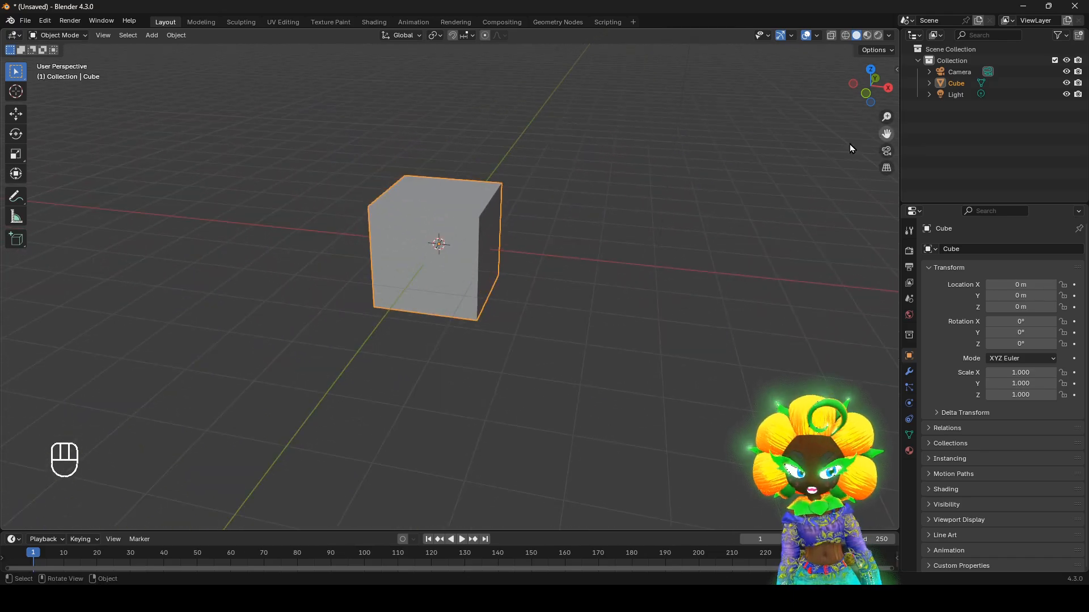
key("shift")
middle_click_drag(577, 245, 645, 313, "shift")
scroll(614, 225, "down", 4)
scroll(612, 221, "up", 4)
middle_click_drag(612, 221, 496, 330, "shift")
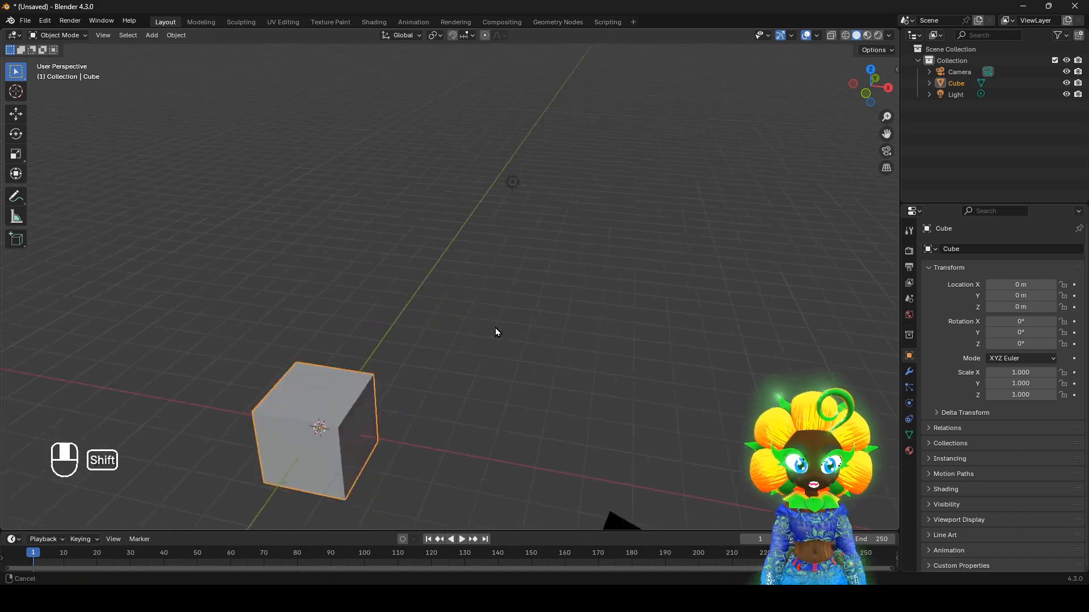
Step: Select the cube from the scene collection and frame it in the viewport
scroll(781, 239, "up", 4)
left_click(961, 97)
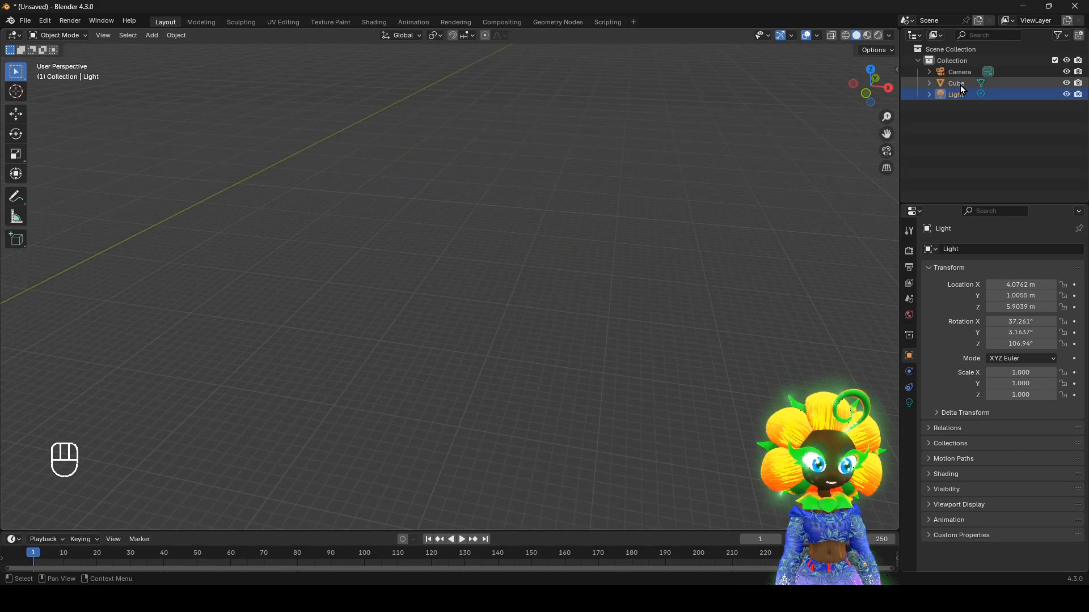
left_click(961, 84)
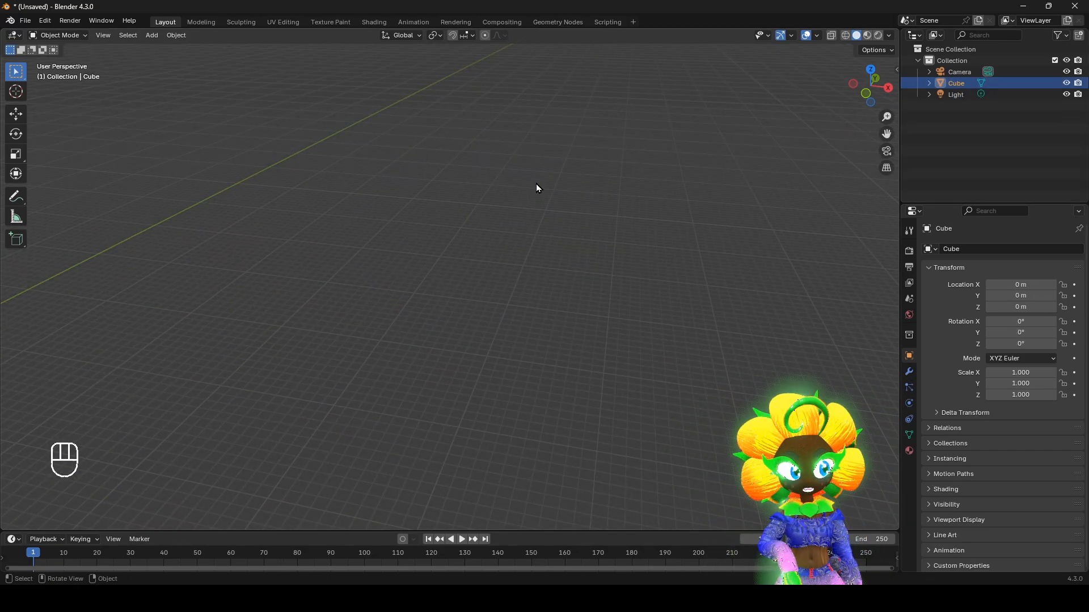
key("KP_Decimal")
scroll(319, 304, "down", 6)
middle_click_drag(577, 233, 695, 522, "shift")
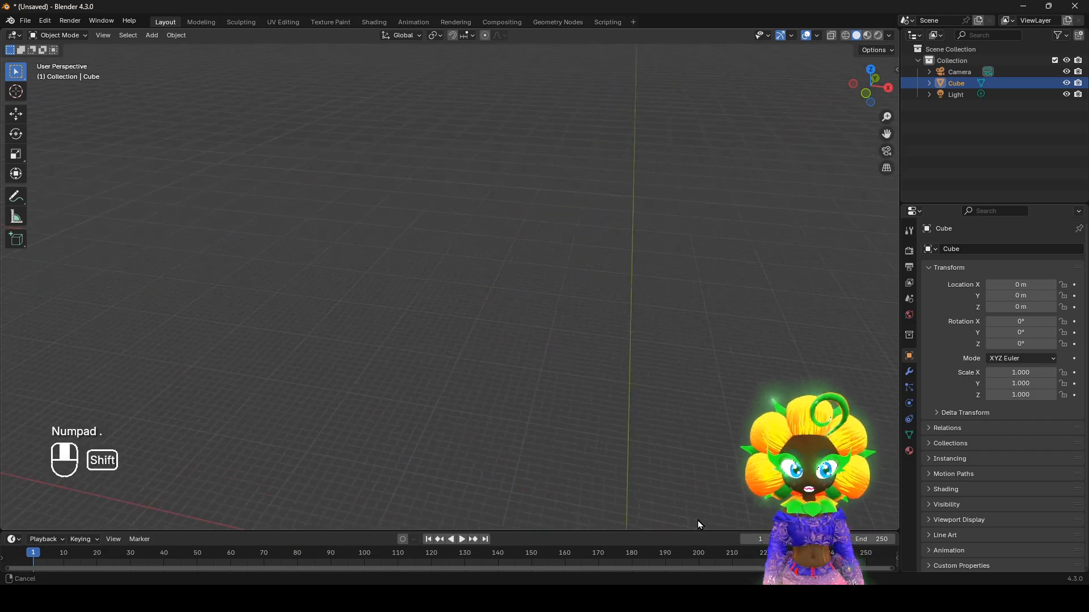
Step: Reset the view to show the whole scene and exclude the default collection containing the cube, camera and light
key("shift+c")
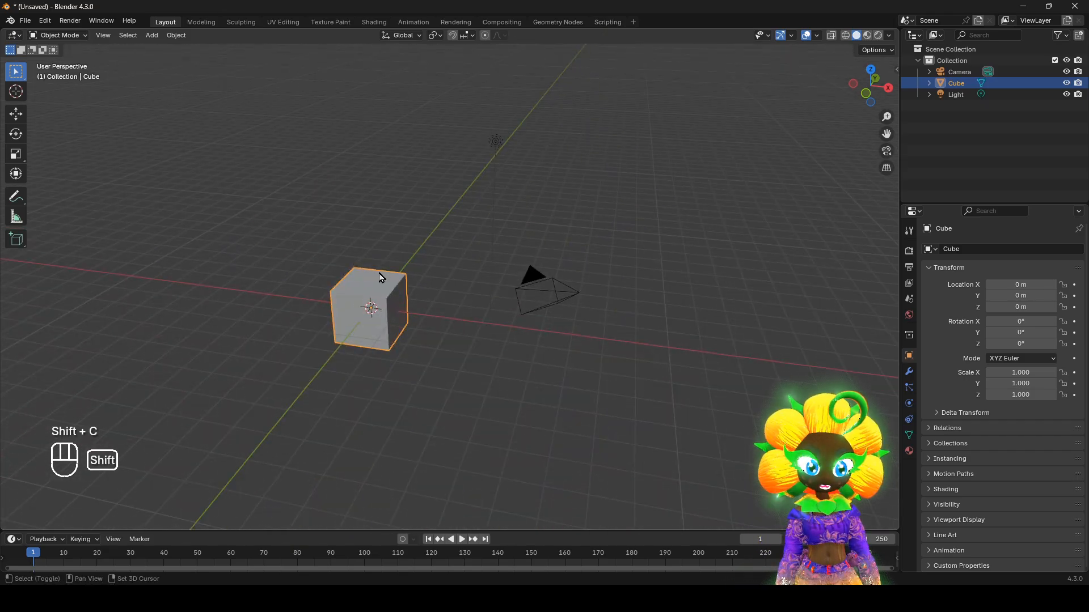
middle_click_drag(429, 278, 600, 289, "shift")
left_click(1054, 60)
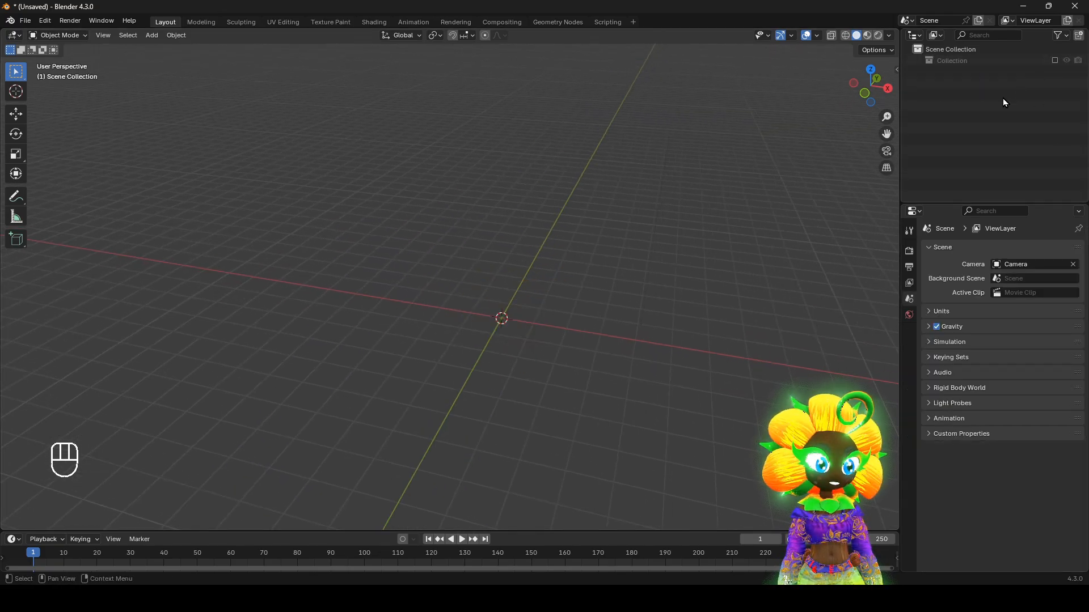
Step: Create a new collection in the scene and name it "filian reference art"
right_click(997, 97)
left_click(998, 96)
double_click(971, 72)
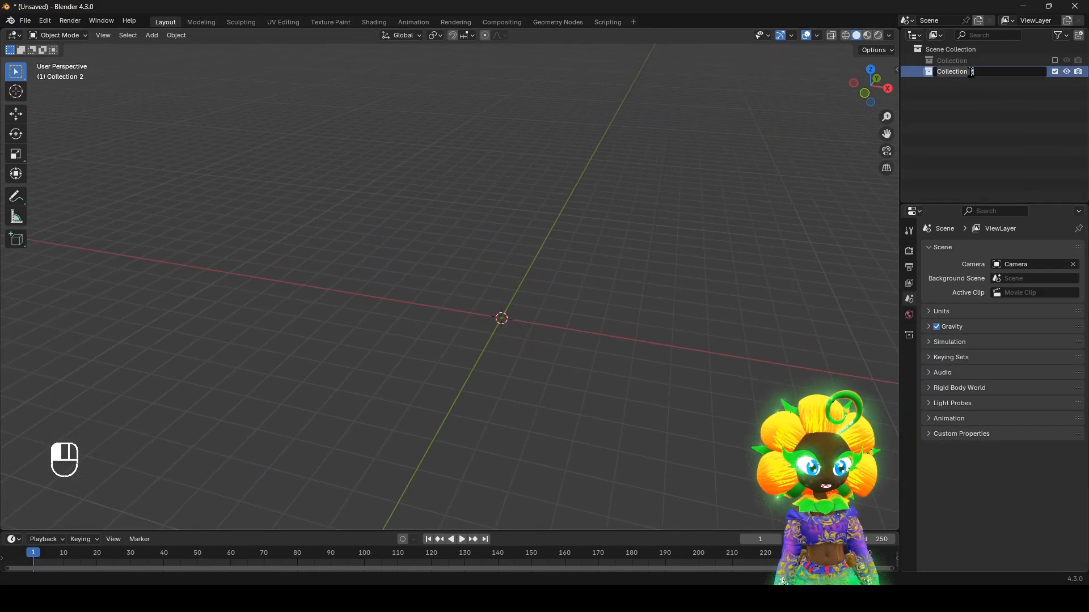
left_click(979, 113)
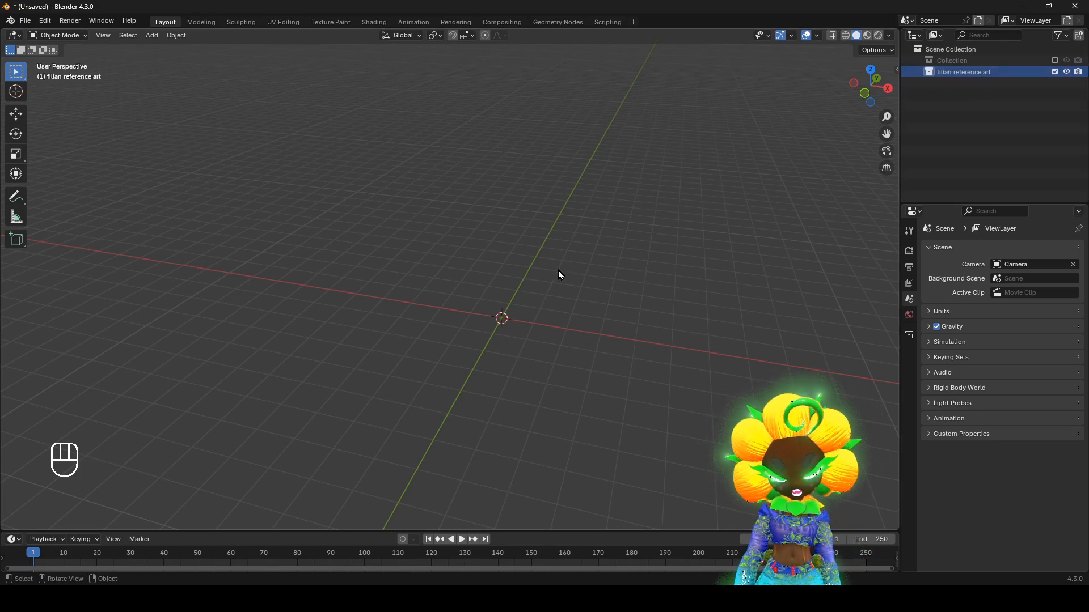
Step: Add FilianBodySuit.png from the filian reference art folder as a reference image in the front orthographic view
key("KP_1")
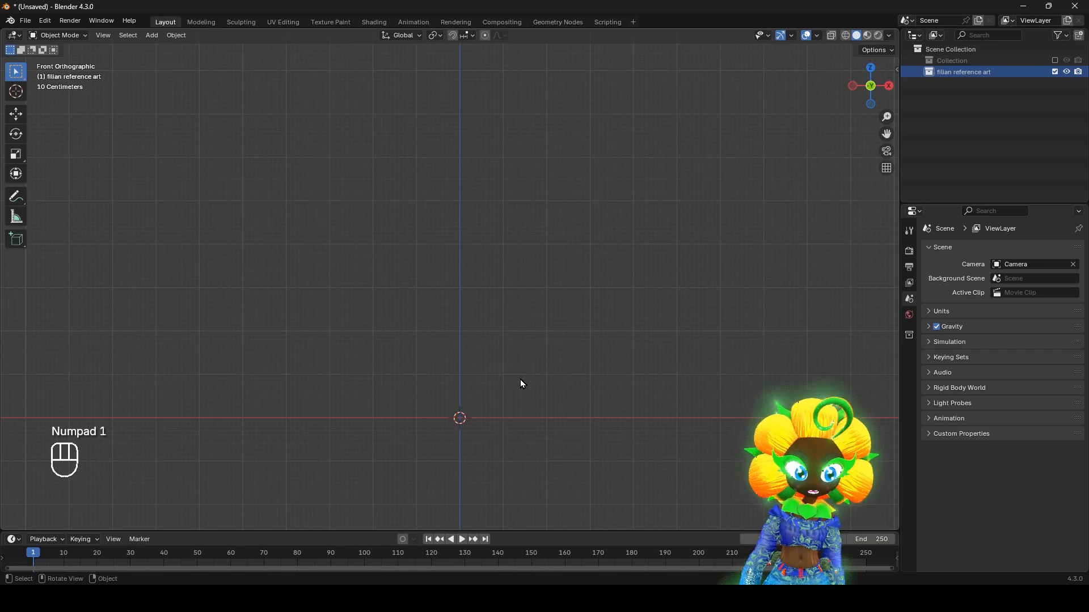
middle_click_drag(520, 383, 636, 278, "shift")
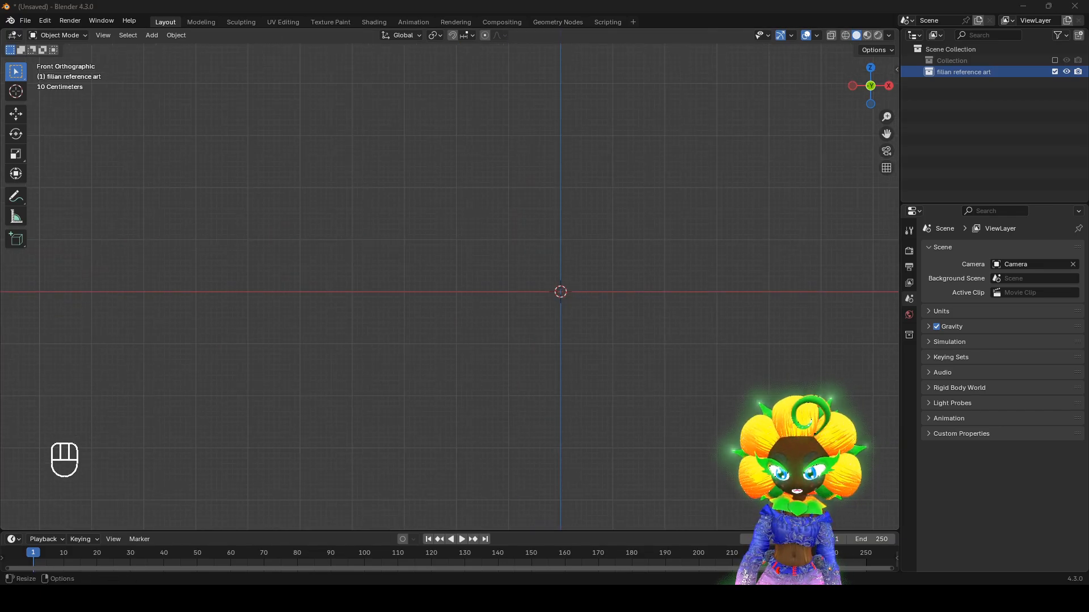
left_click_drag(0, 105, 230, 104)
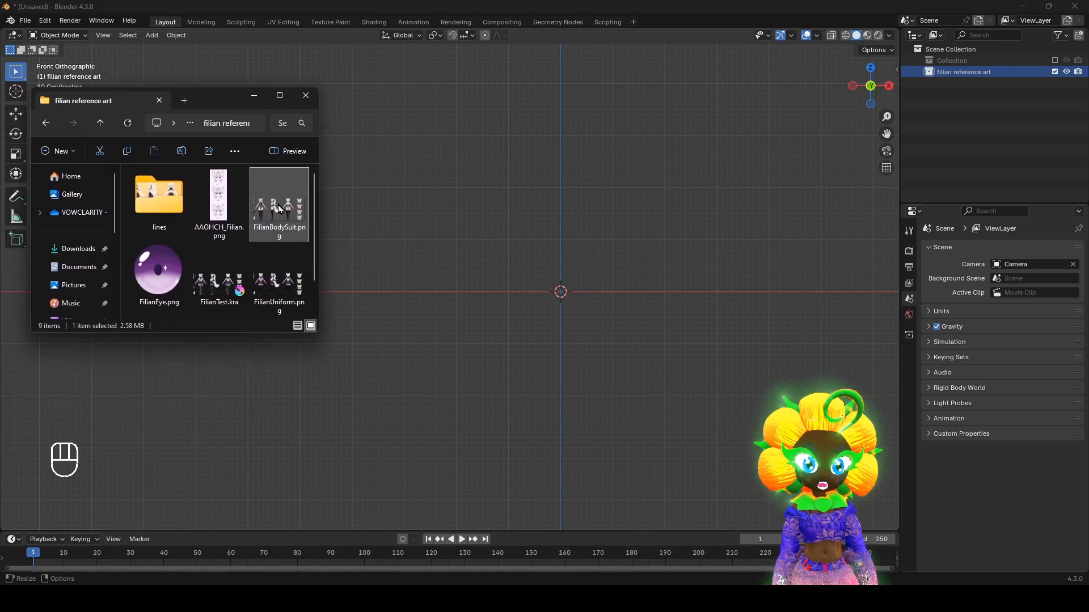
left_click_drag(530, 279, 500, 272)
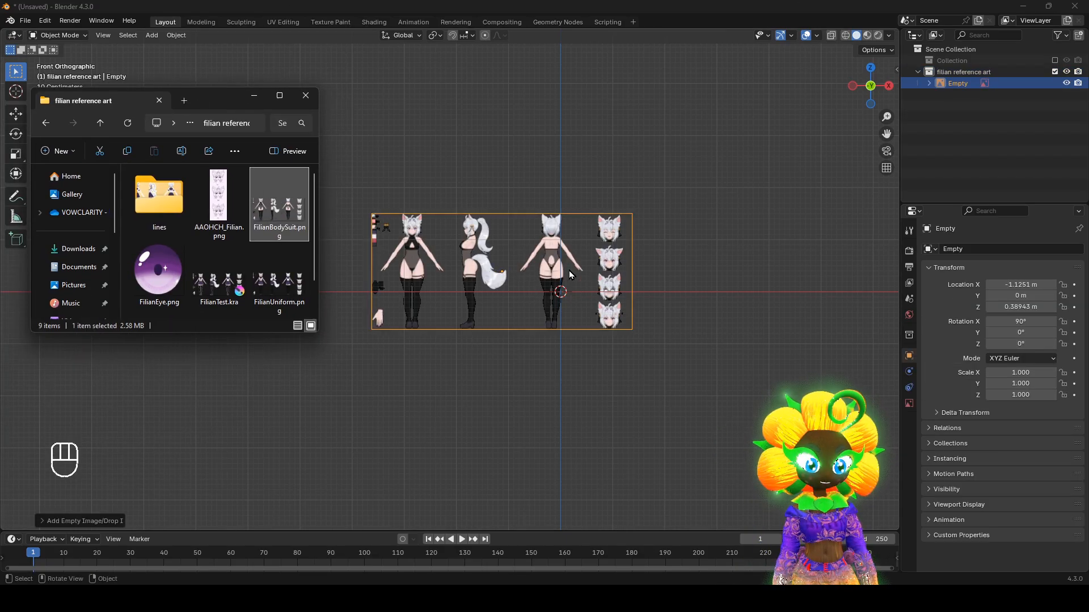
scroll(570, 275, "up", 3)
left_click(674, 6)
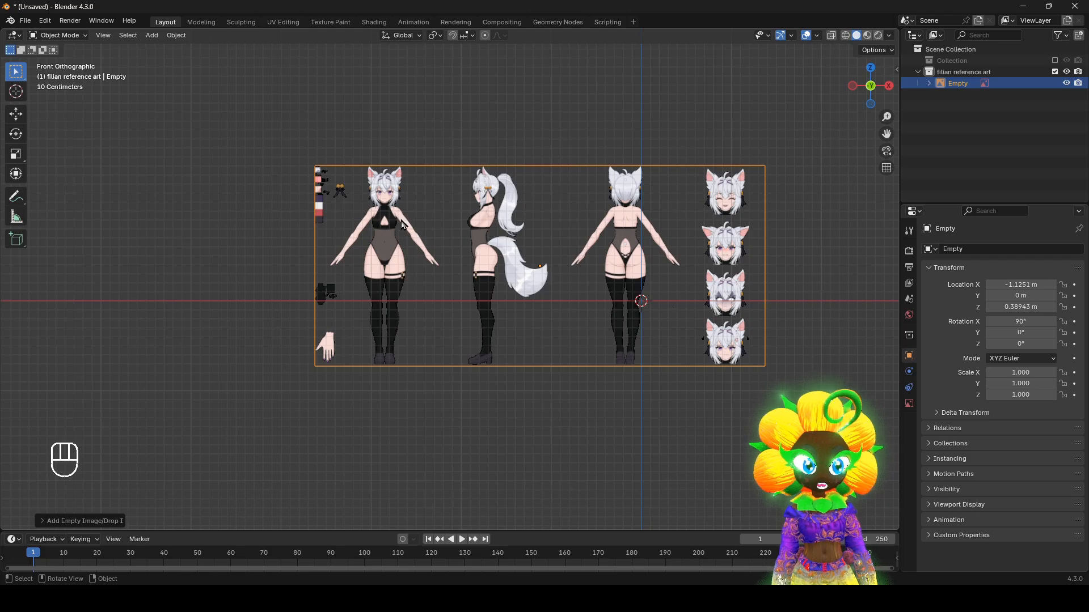
Step: Move the reference image with grid snapping so the front-facing figure's feet sit near the world origin, at about X 1.77 m, Z 1.09 m
scroll(587, 227, "up", 2)
middle_click_drag(582, 218, 467, 274, "shift")
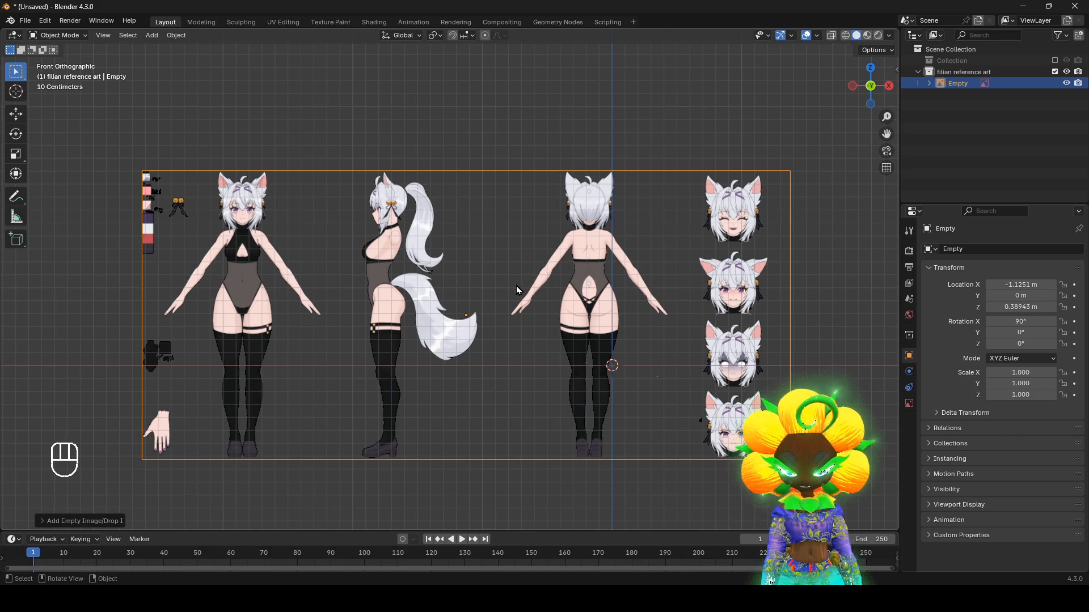
scroll(517, 295, "up", 1)
middle_click_drag(519, 400, 394, 388, "shift")
key("g")
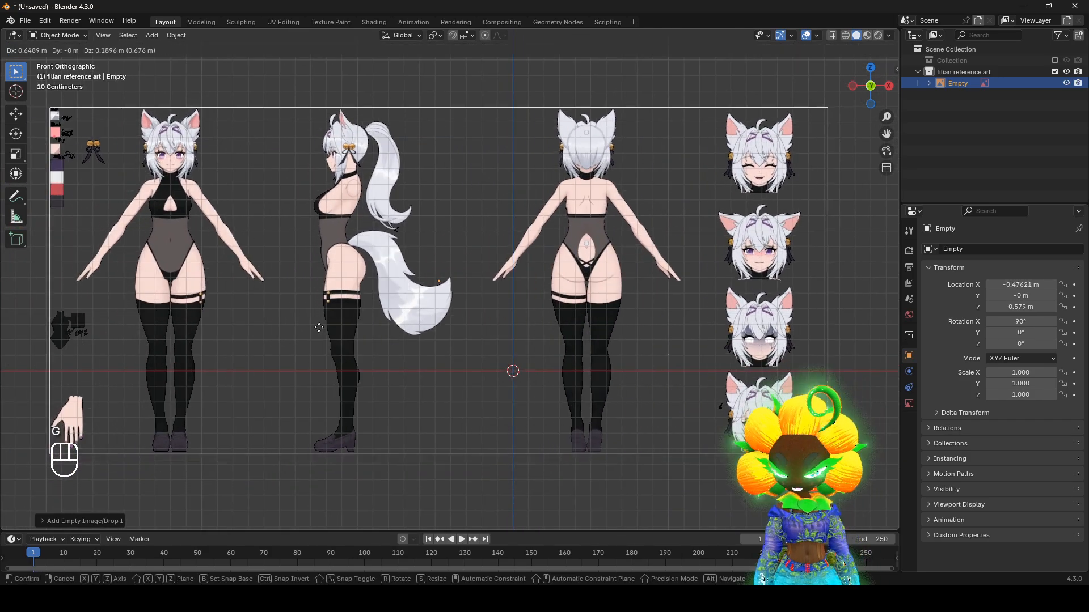
key("ctrl")
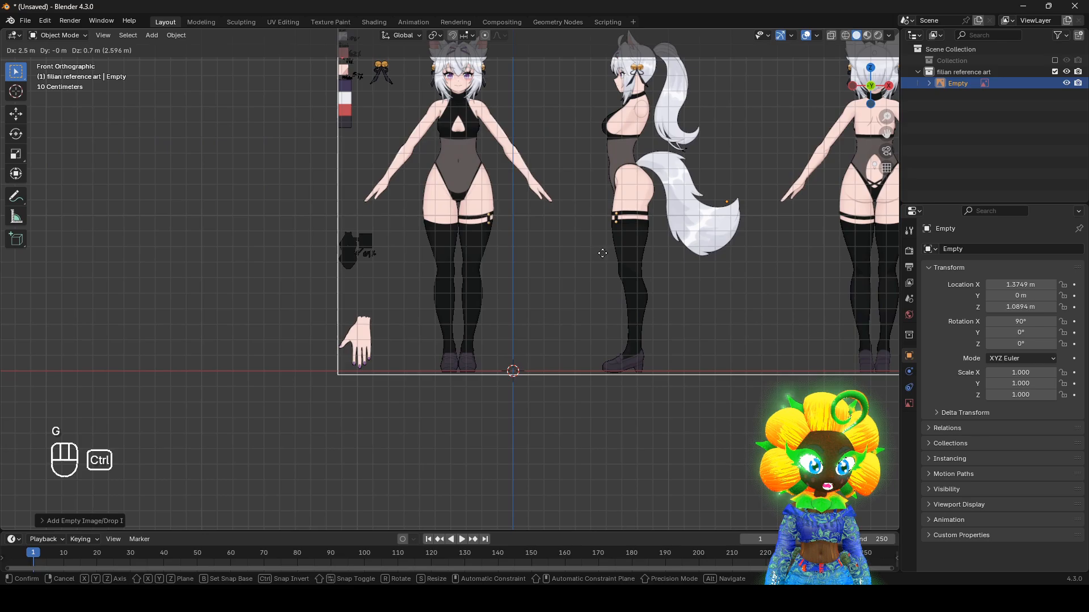
left_click(598, 369)
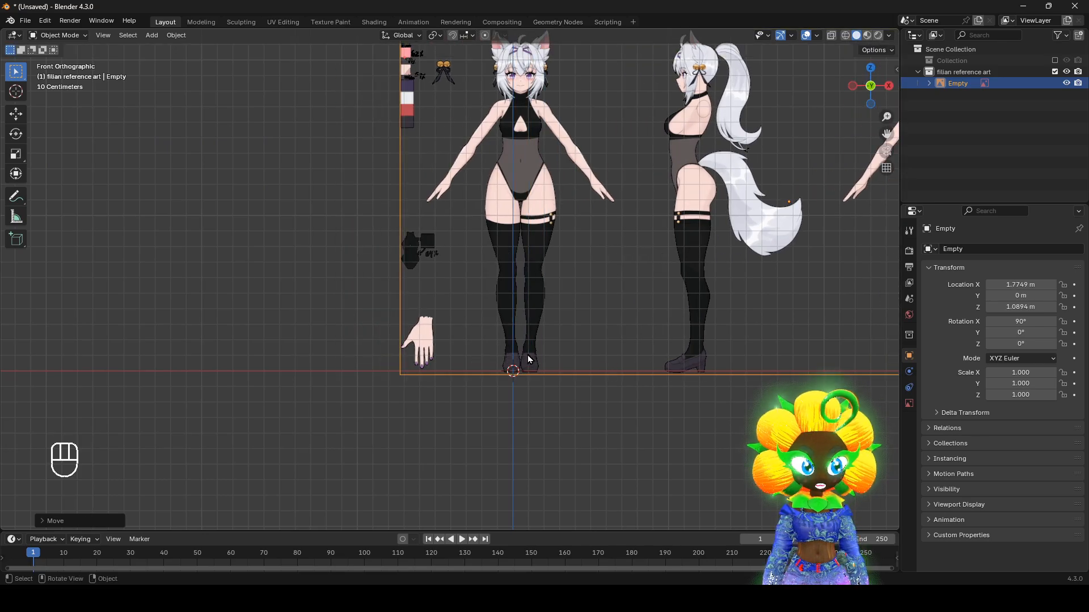
Step: Shift the image in centimetre increments to centre the gap between the shoes on the Z axis, at X 1.7249 m, Z 1.0994 m
scroll(610, 399, "up", 5)
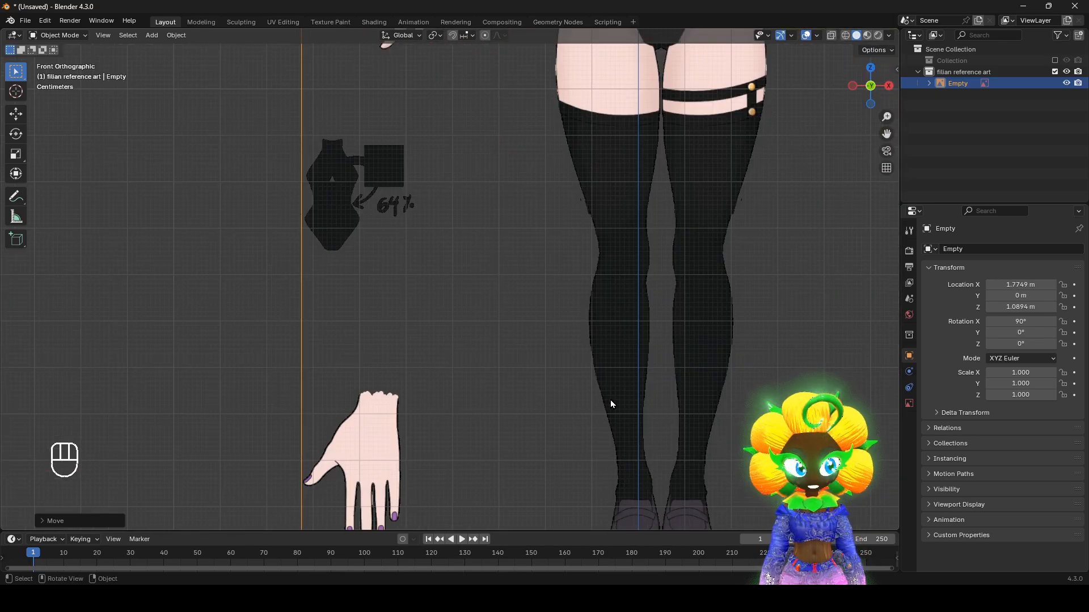
middle_click_drag(500, 398, 446, 314, "shift")
scroll(453, 330, "up", 4)
middle_click_drag(456, 351, 637, 193, "shift")
scroll(633, 226, "up", 3)
middle_click_drag(623, 262, 385, 448, "shift")
key("g")
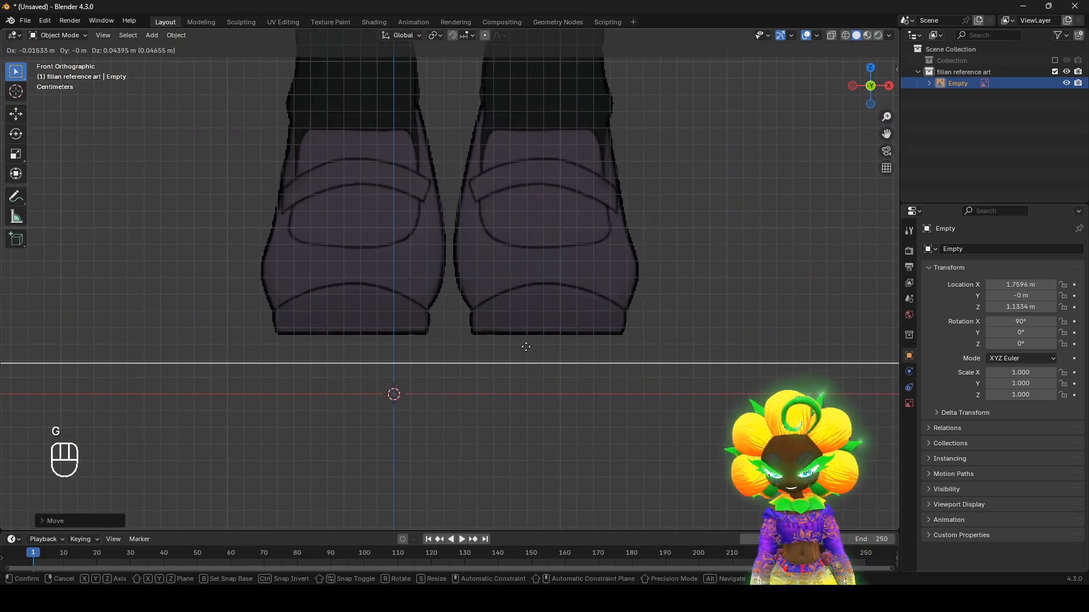
key("ctrl")
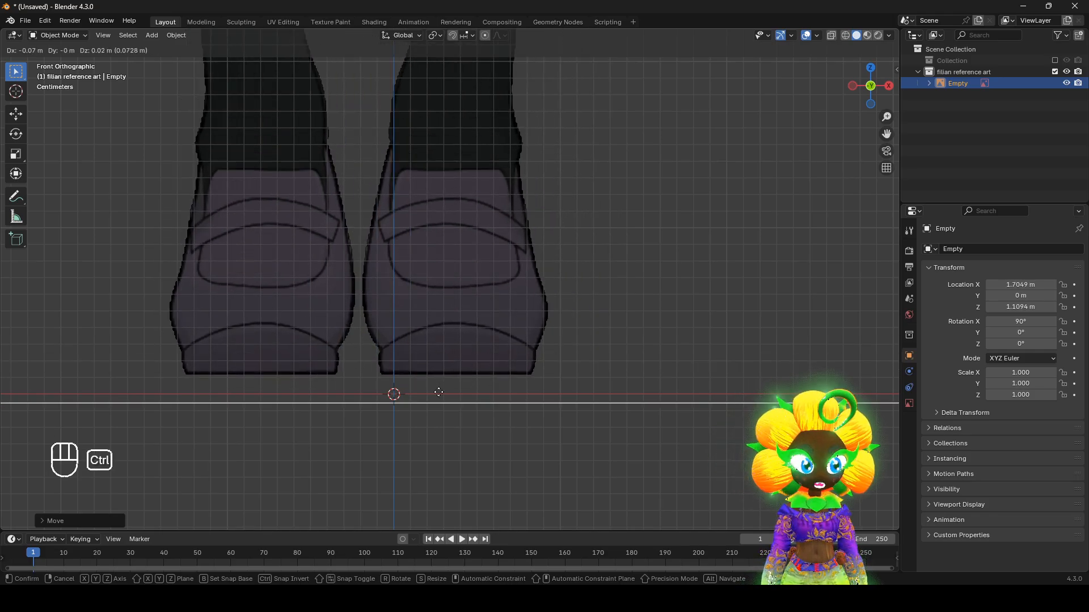
left_click(464, 397, "ctrl")
Step: Nudge the image in millimetre increments to X 1.7259 m, Z 1.0984 m, aligning the shoe soles with the ground line
scroll(476, 447, "up", 3)
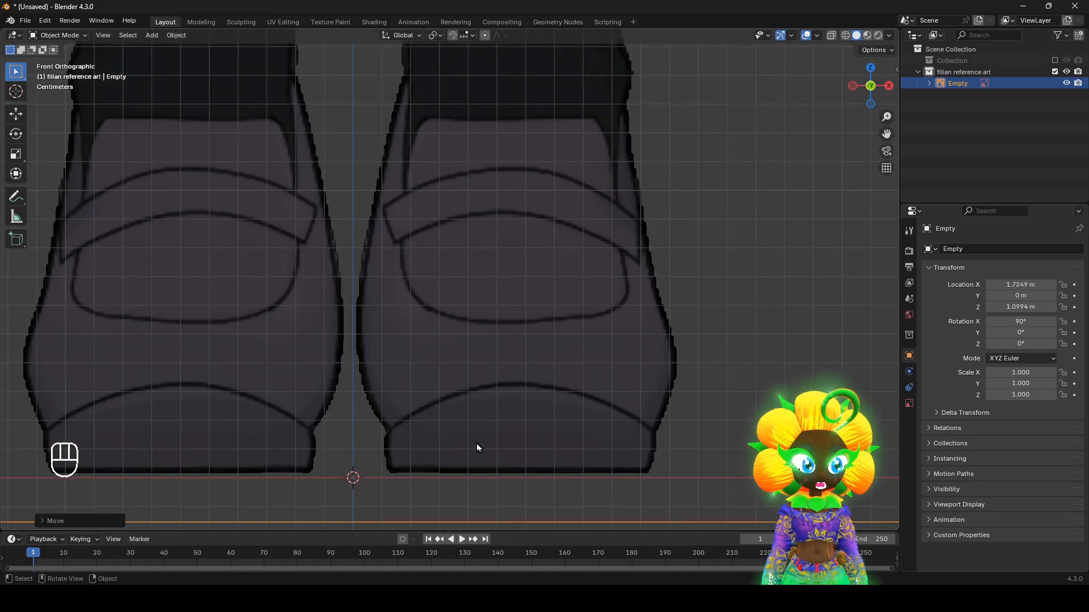
middle_click_drag(428, 467, 489, 345, "shift")
scroll(465, 293, "up", 2)
scroll(487, 347, "up", 2)
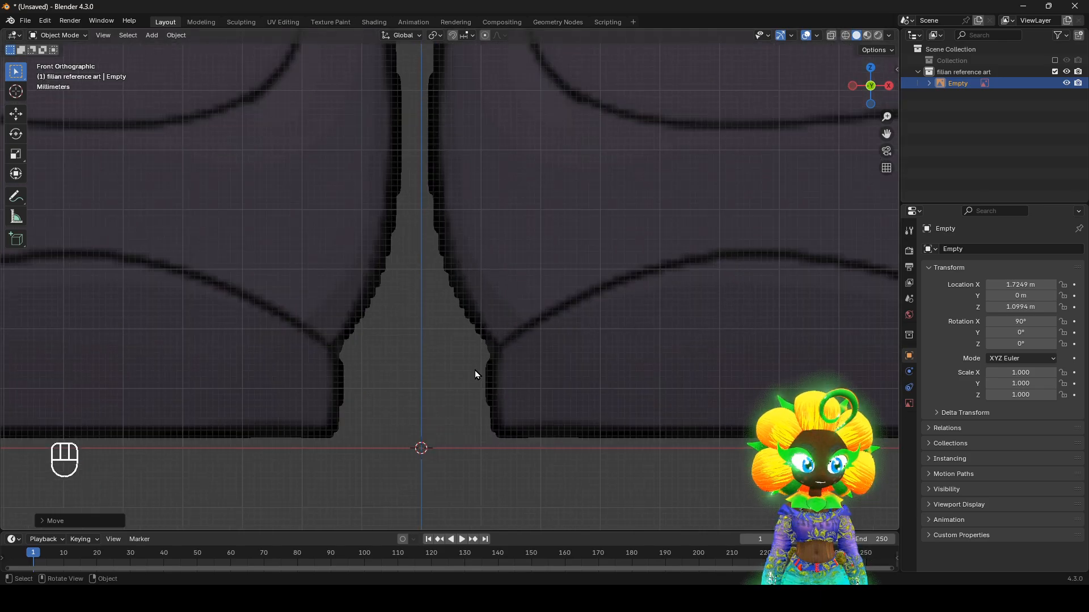
key("g")
scroll(499, 364, "up", 2)
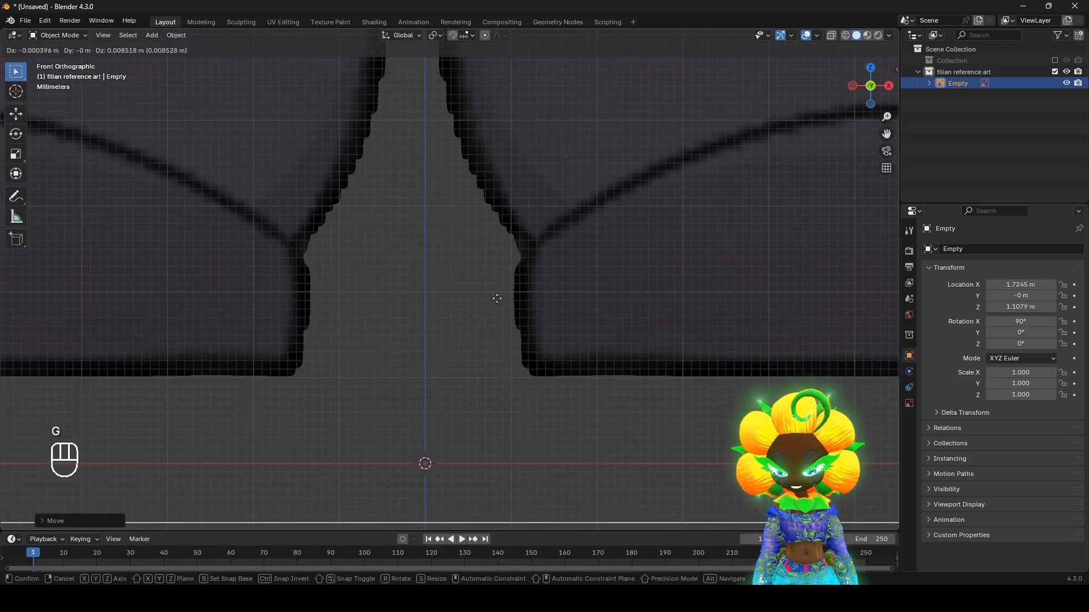
key("ctrl")
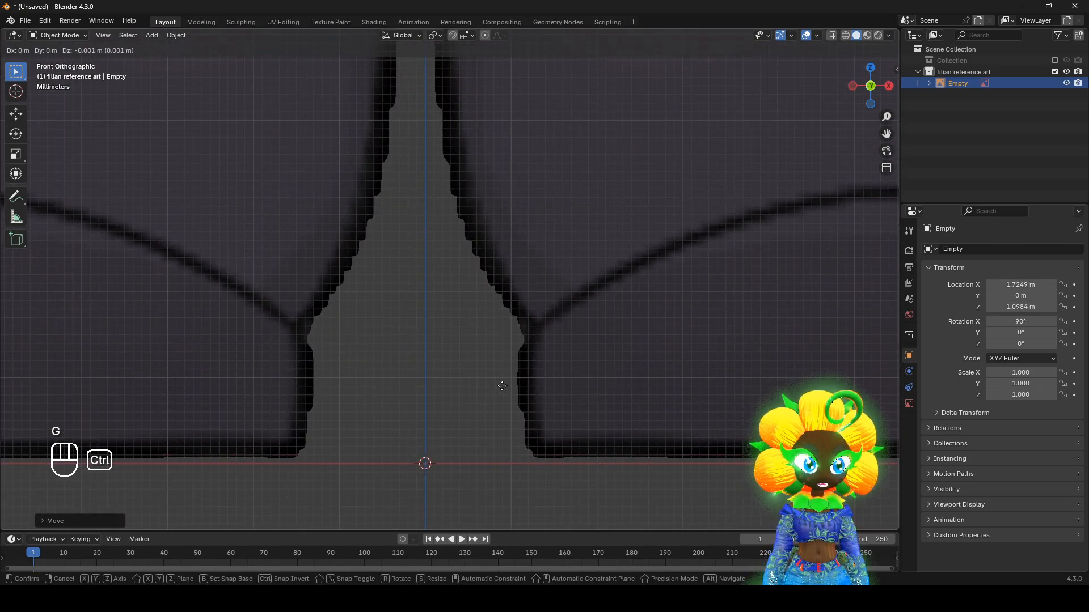
left_click(511, 387)
Step: Enable perspective display for the body suit reference image in its image settings and check it from an angled view
scroll(463, 198, "down", 2)
middle_click_drag(463, 198, 503, 328, "shift")
scroll(474, 391, "down", 3)
scroll(474, 386, "down", 8)
scroll(502, 328, "up", 4)
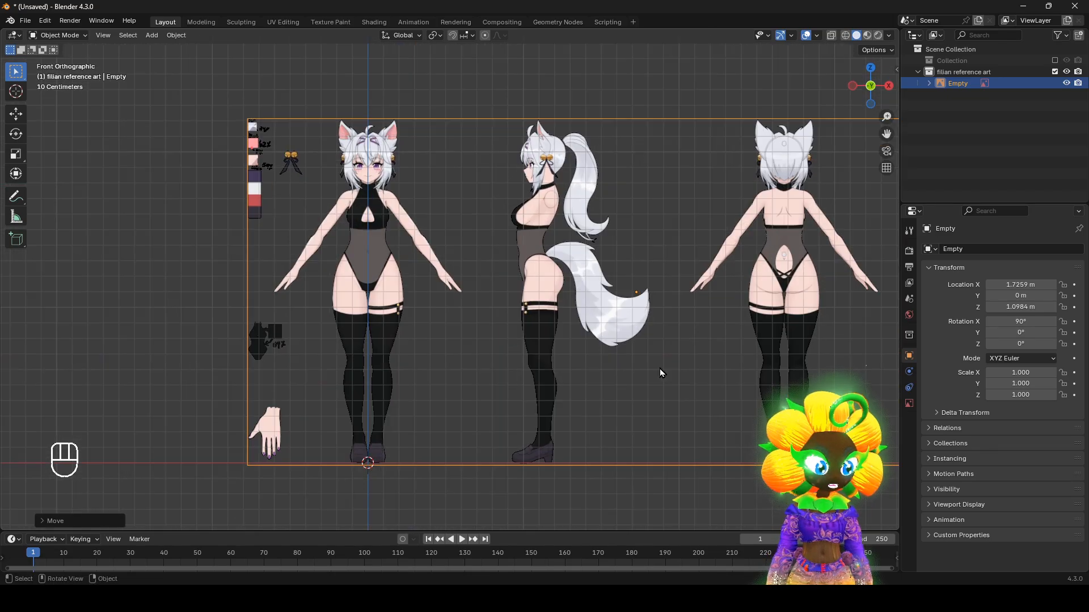
left_click(908, 404)
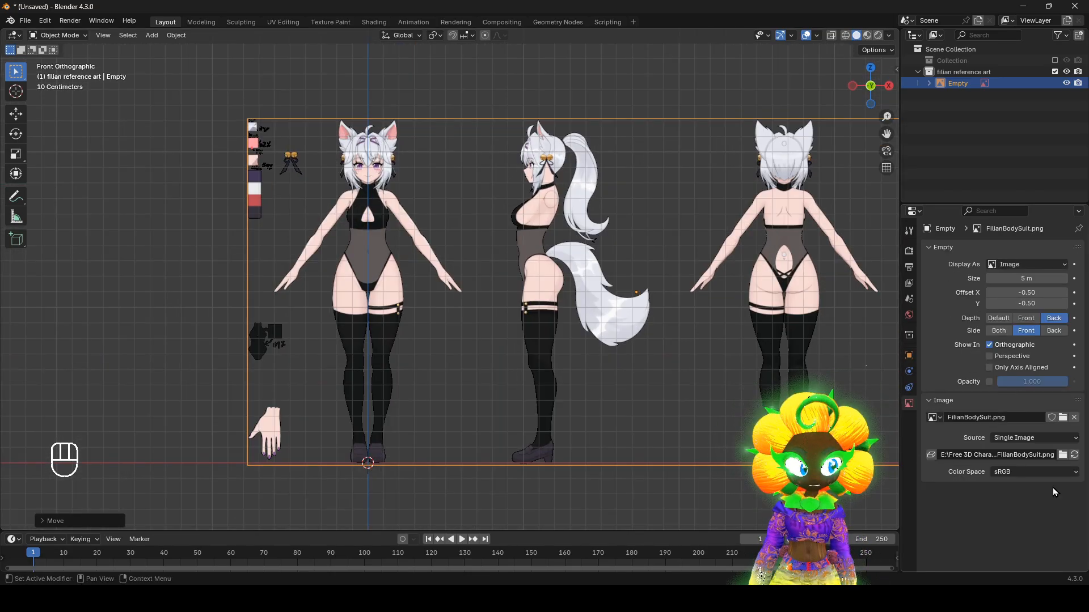
middle_click_drag(690, 357, 1015, 401)
left_click(990, 356)
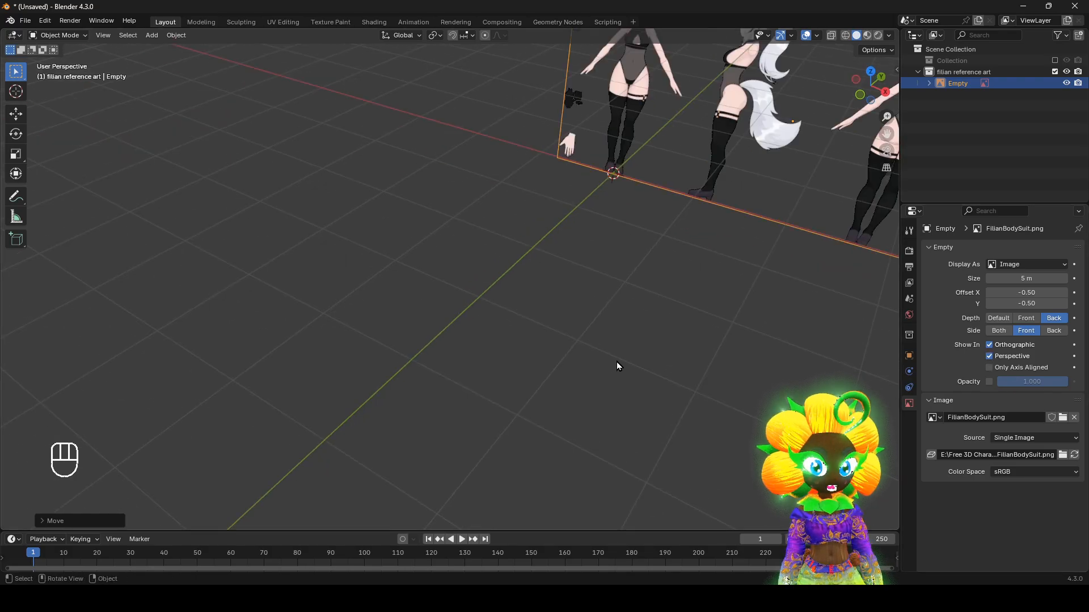
middle_click_drag(617, 364, 575, 419, "shift")
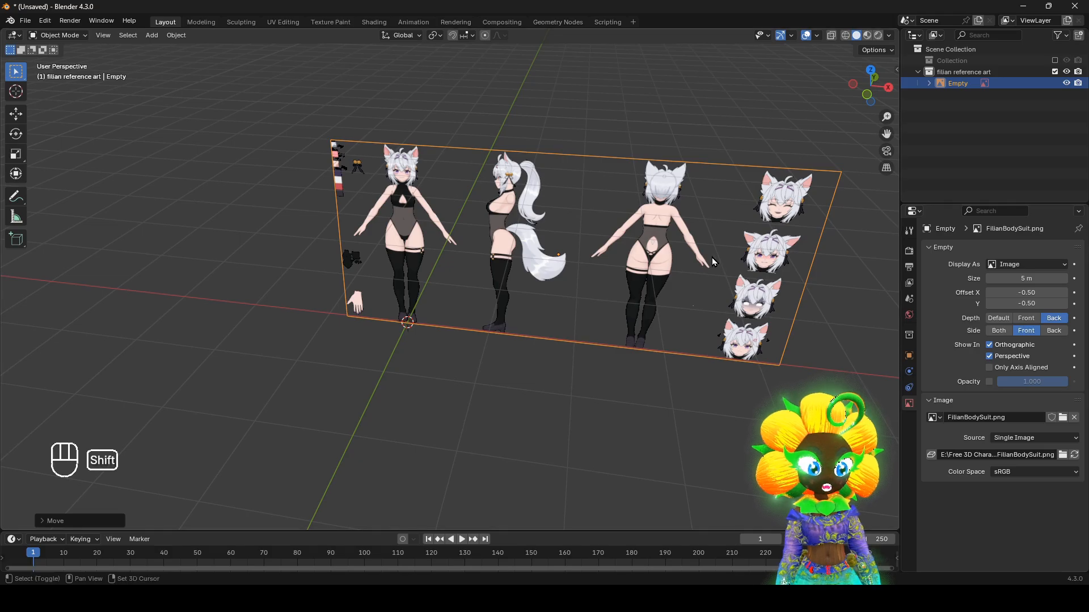
middle_click_drag(711, 258, 557, 327, "shift")
Step: Try limiting the reference image's visible side to Back, restore it to Front, and reframe the image
left_click(1054, 331)
left_click(1026, 331)
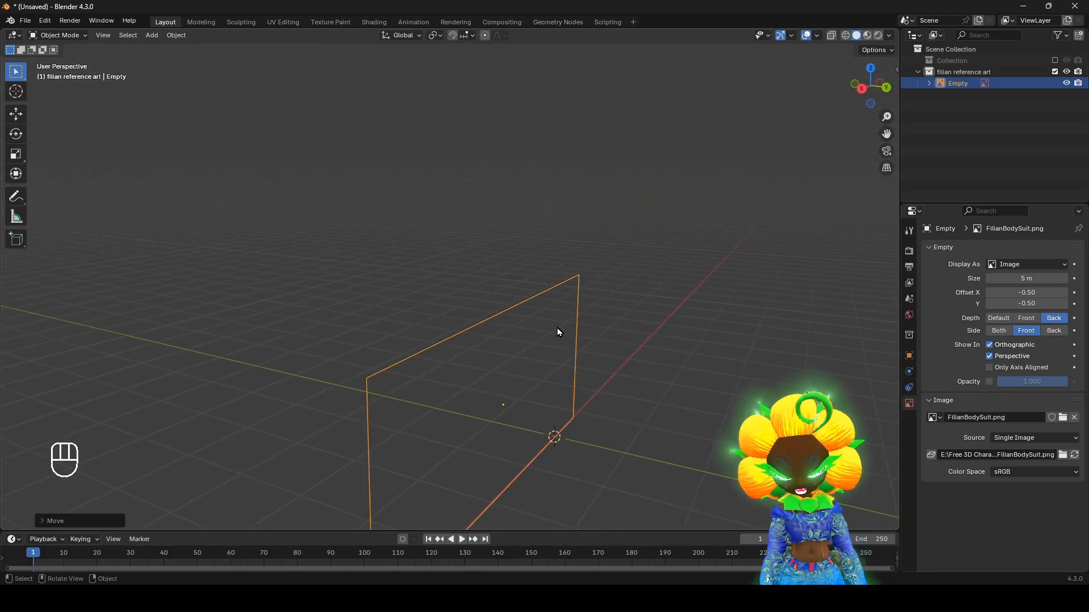
key("KP_Decimal")
middle_click_drag(529, 346, 628, 318)
scroll(559, 334, "up", 6)
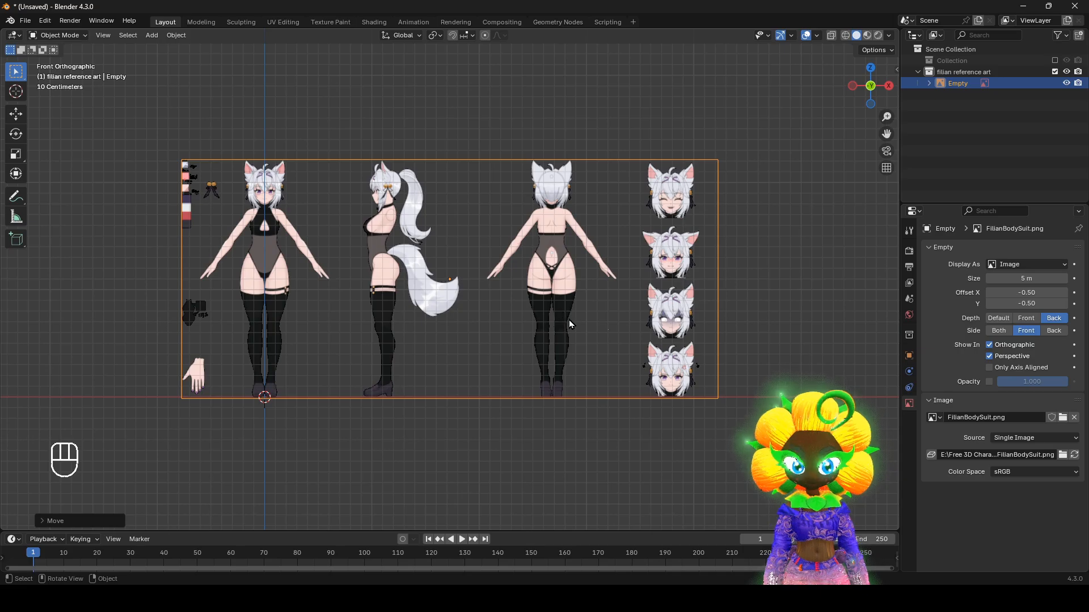
Step: Duplicate the reference image in place and rotate the copy 90° about the vertical axis in the top view
key("shift+d")
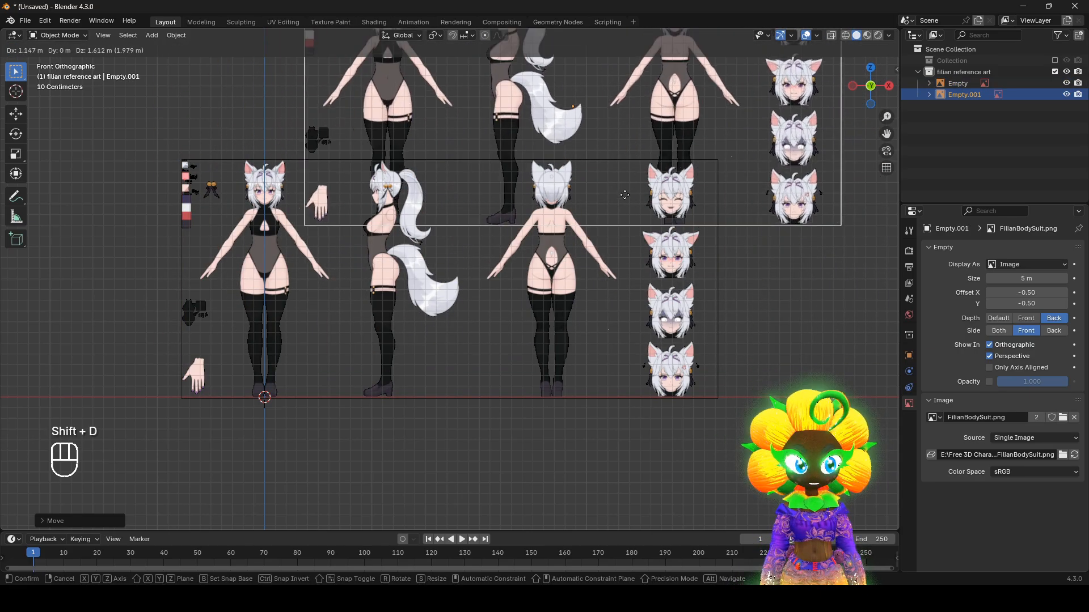
right_click(619, 189)
middle_click_drag(593, 195, 600, 318)
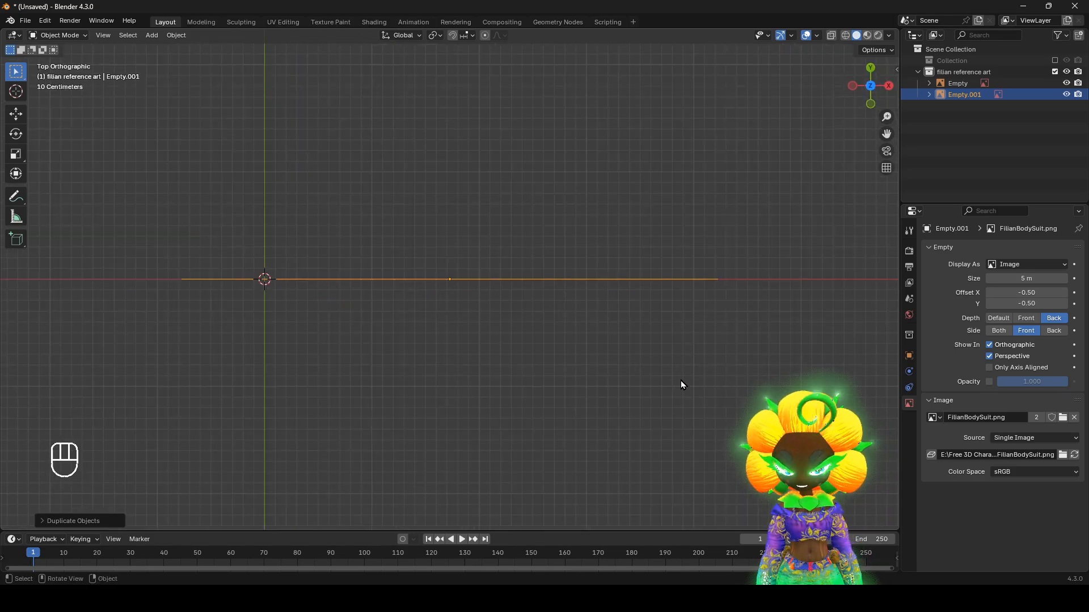
key("r")
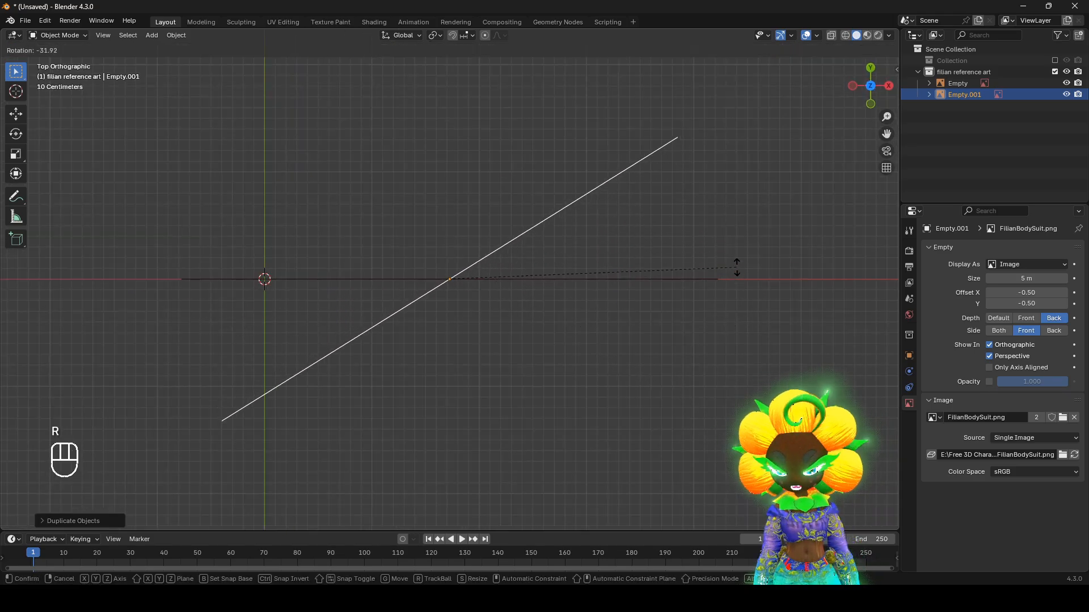
left_click(546, 99)
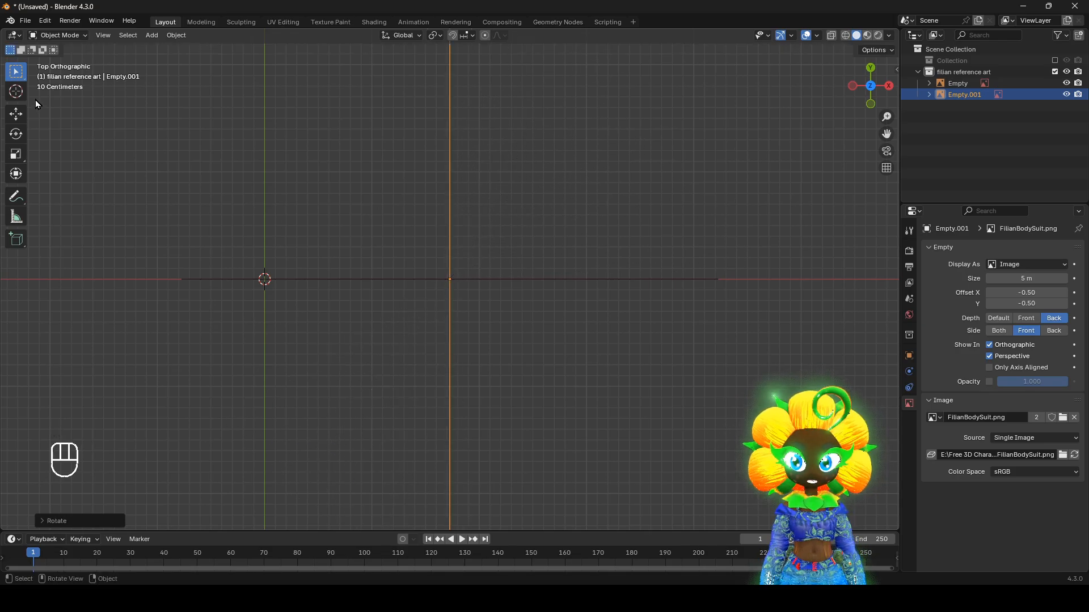
Step: Set the rotated reference copy's X location to 0 m, keeping its Z location at 1.0984 m
left_click(16, 115)
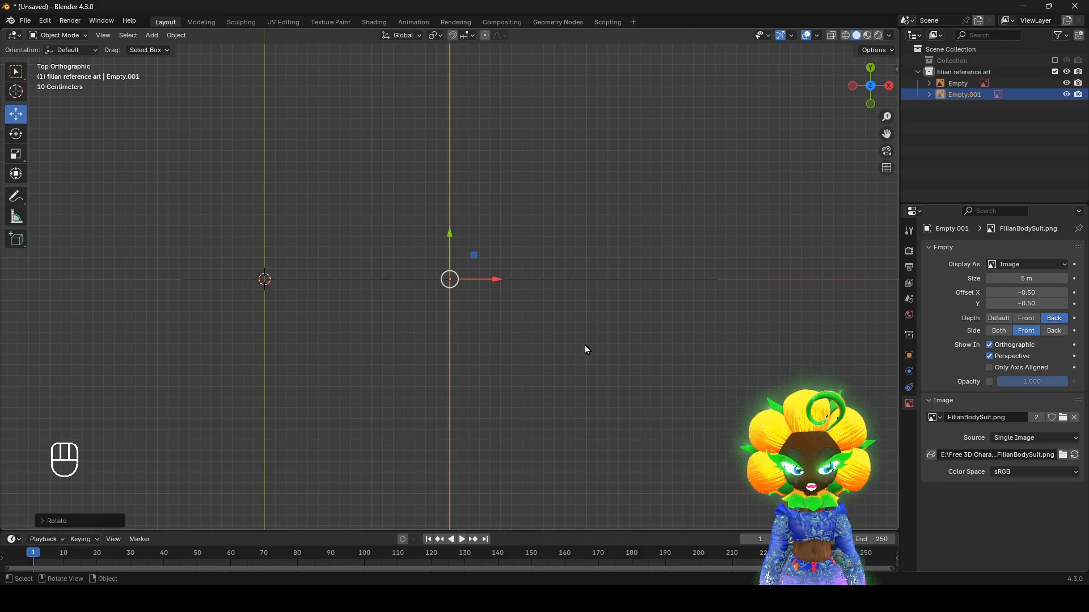
key("n")
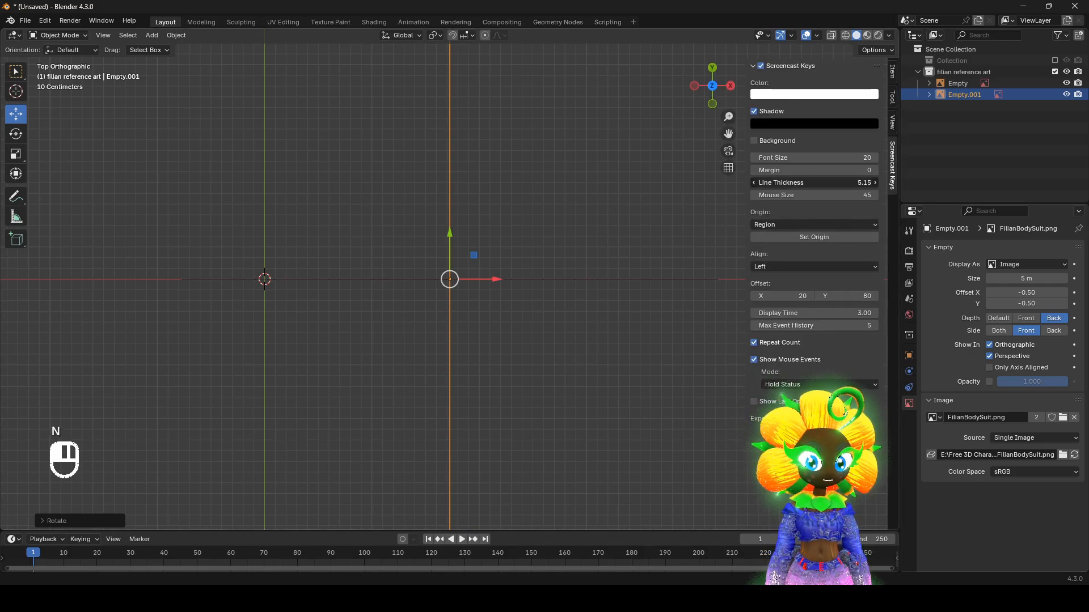
left_click_drag(851, 183, 825, 196)
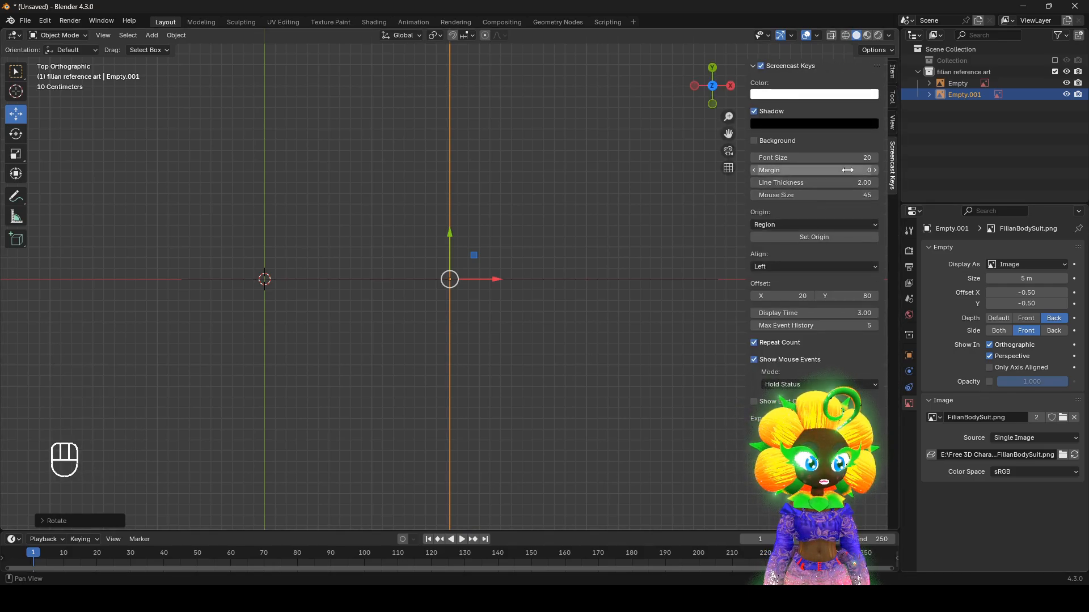
left_click(893, 74)
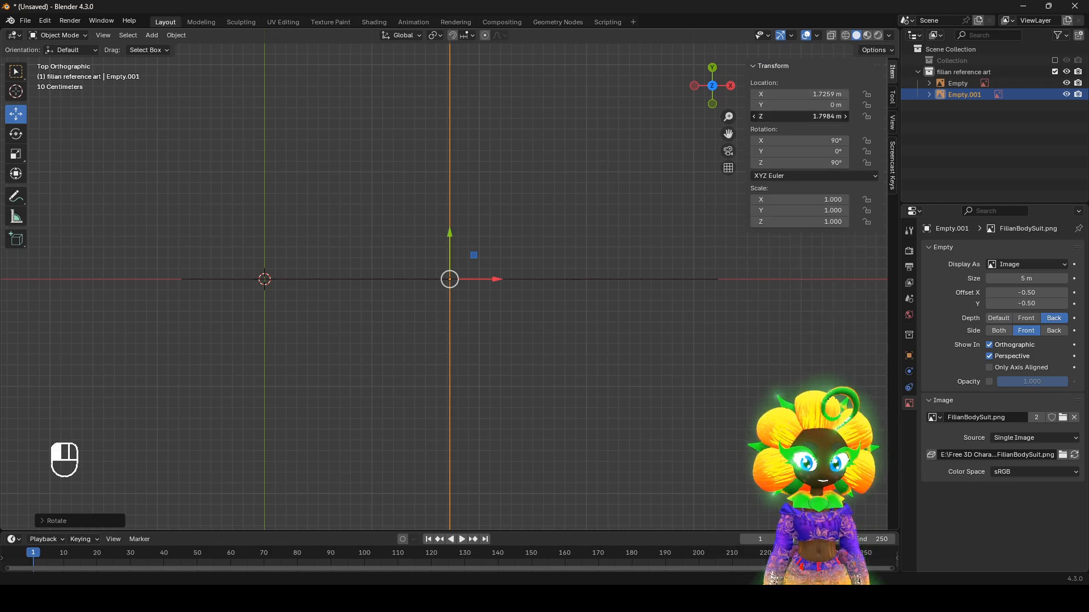
left_click_drag(810, 116, 810, 93)
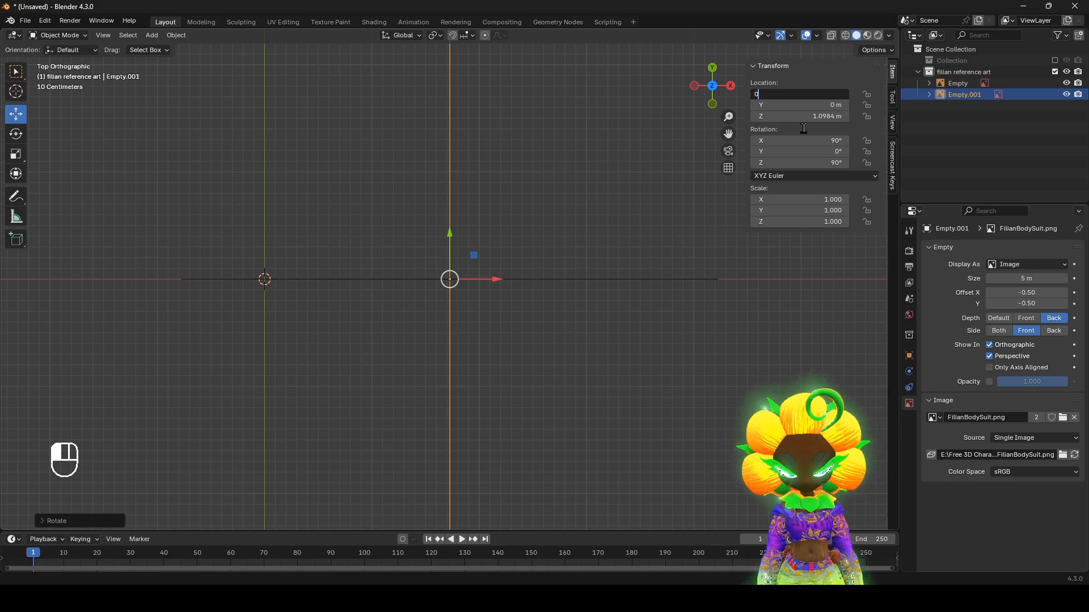
key("Return")
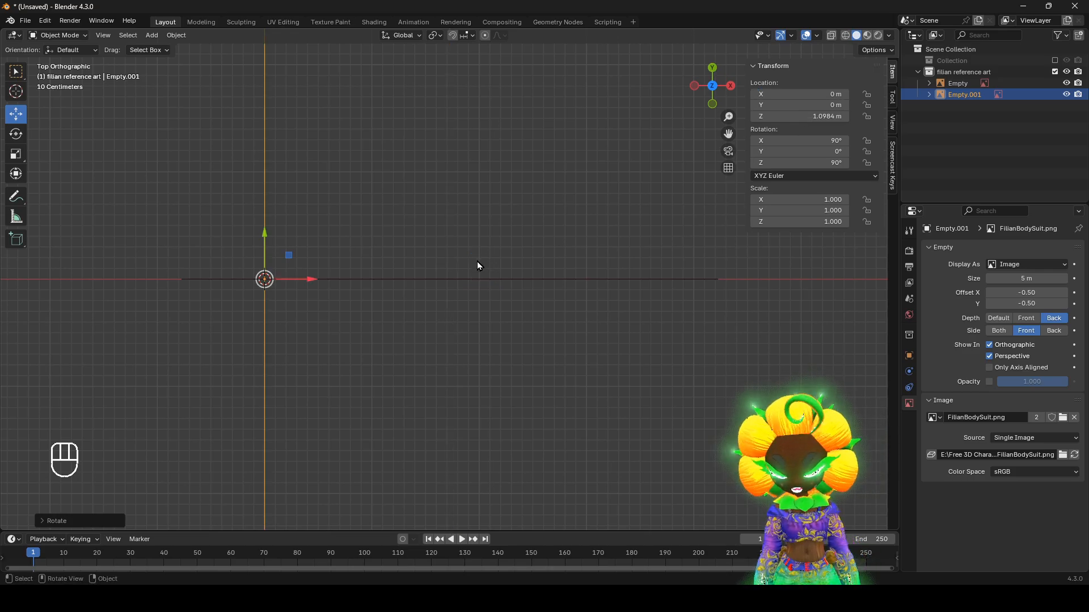
middle_click_drag(478, 260, 985, 373)
key("n")
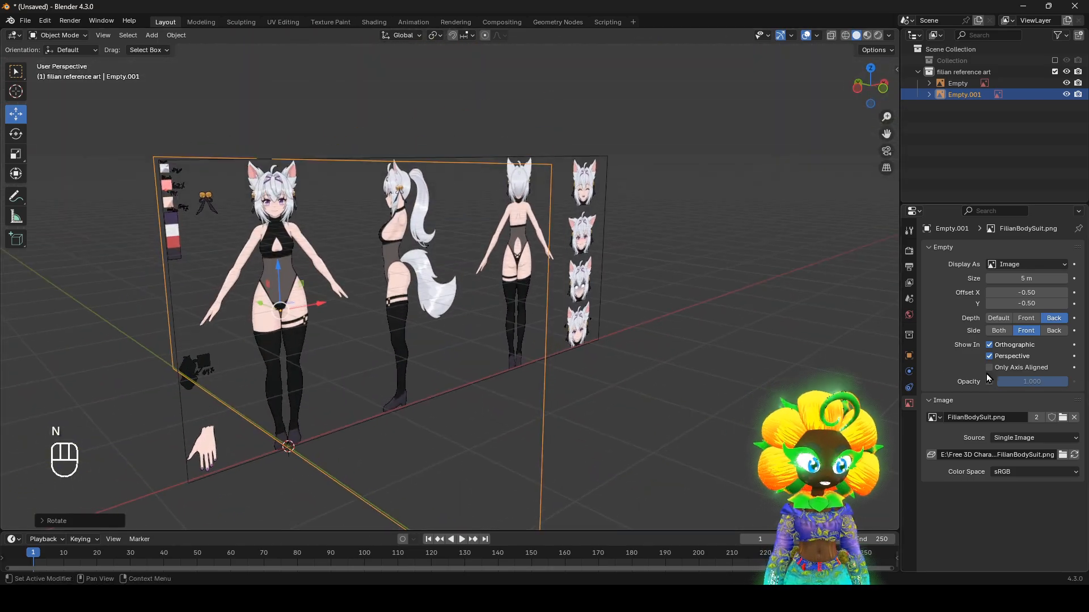
Step: Make the rotated side reference image visible from both sides and check it from an angled view
left_click(1000, 331)
middle_click_drag(819, 331, 560, 321)
scroll(596, 368, "up", 2)
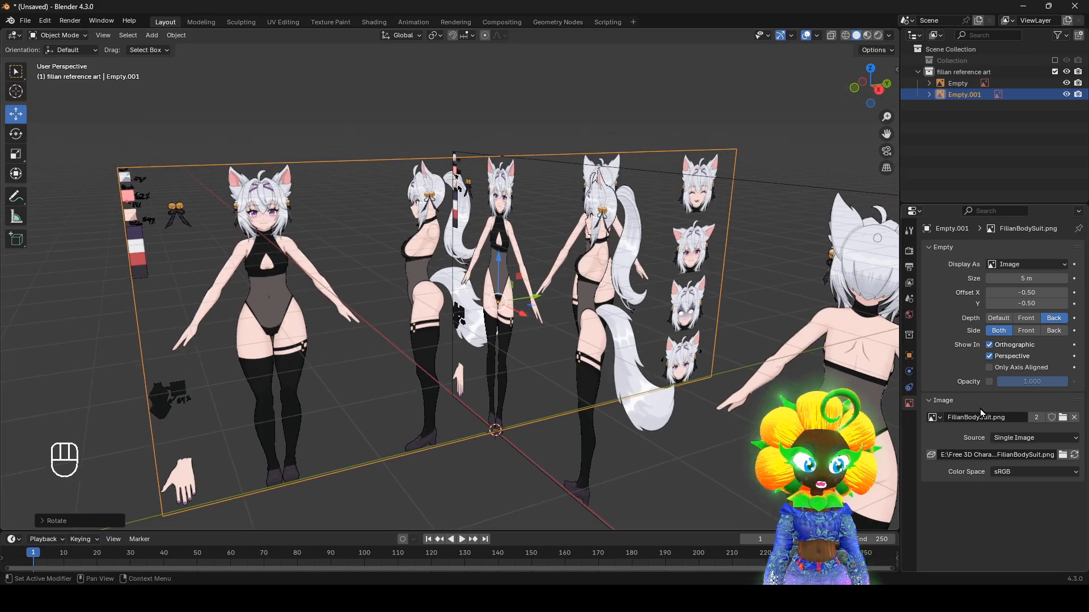
Step: Enable opacity on both the side and front reference images and set each to 0.5
left_click(990, 381)
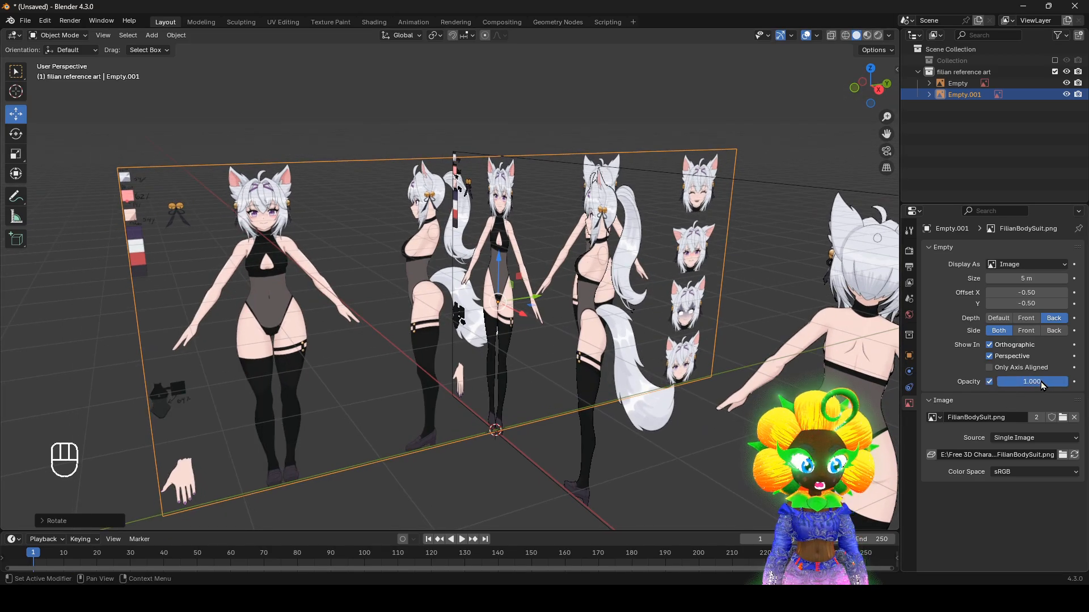
left_click_drag(1040, 383, 1002, 382)
left_click(842, 395)
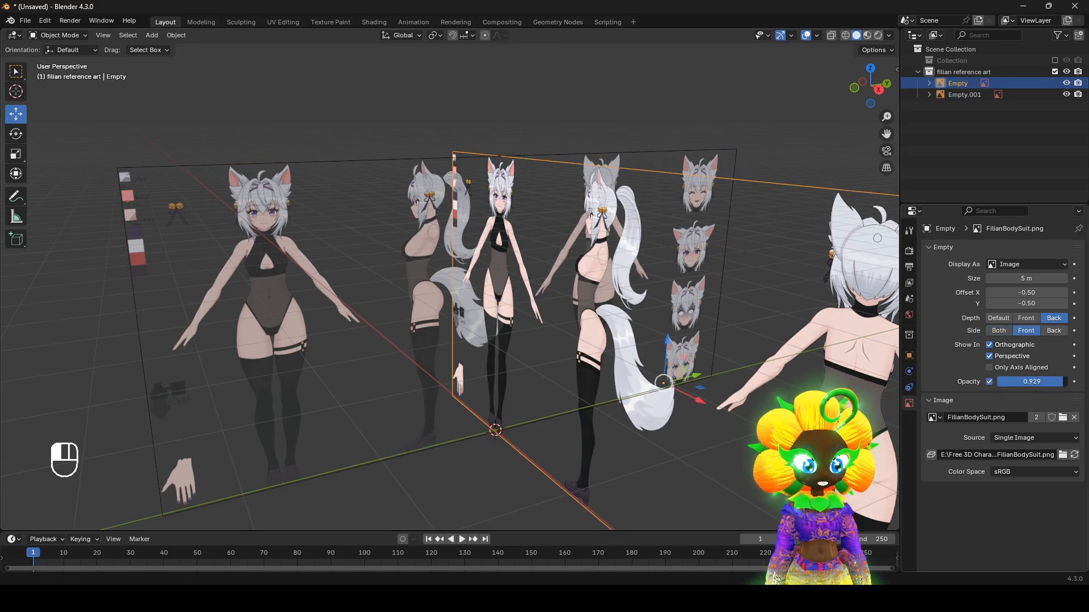
left_click_drag(1061, 381, 1031, 381, "ctrl")
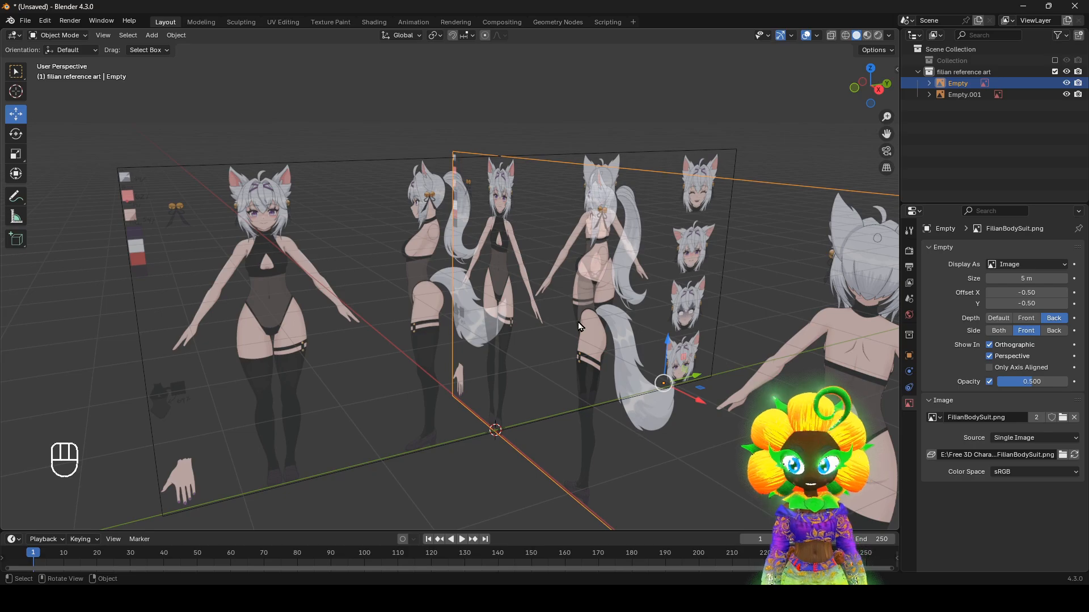
middle_click_drag(556, 318, 542, 321)
Step: In the right view, move the side reference image about 0.56 m along Y so the profile figure's head sits on the vertical axis
left_click(294, 257)
middle_click_drag(295, 257, 332, 267)
key("KP_3")
scroll(552, 342, "up", 2)
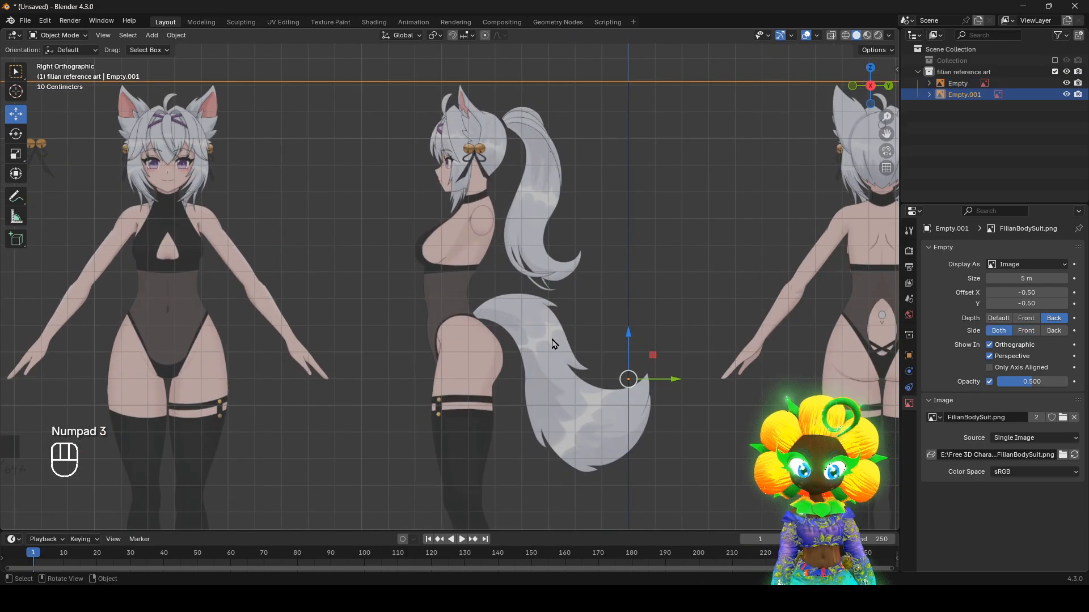
middle_click_drag(557, 356, 381, 178, "shift")
scroll(427, 386, "up", 2)
middle_click_drag(391, 140, 505, 62, "shift")
scroll(354, 289, "up", 4)
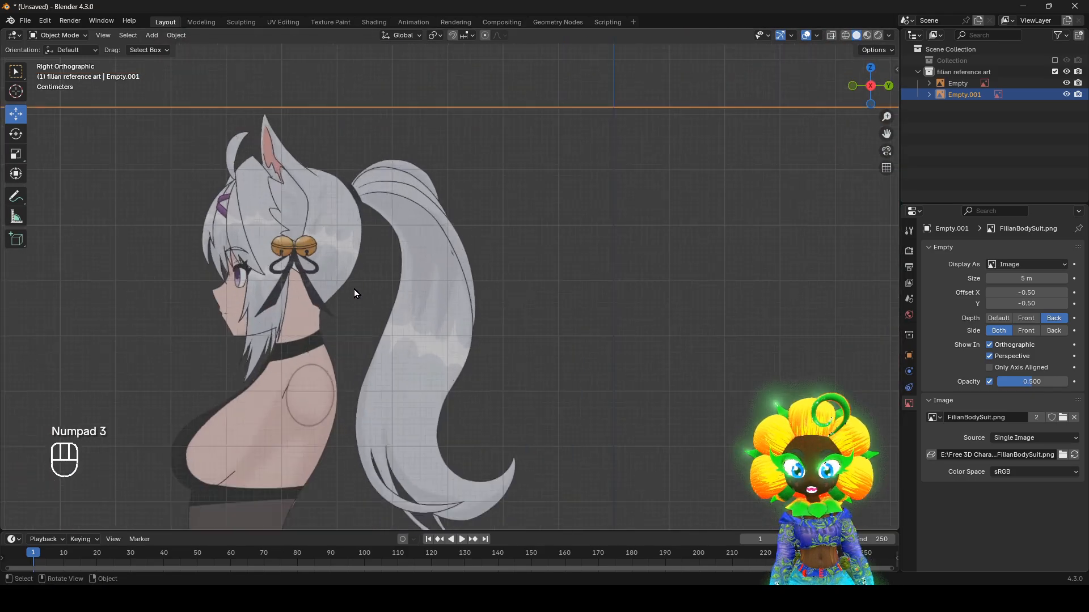
middle_click_drag(389, 292, 362, 310, "shift")
middle_click_drag(509, 271, 395, 531, "shift")
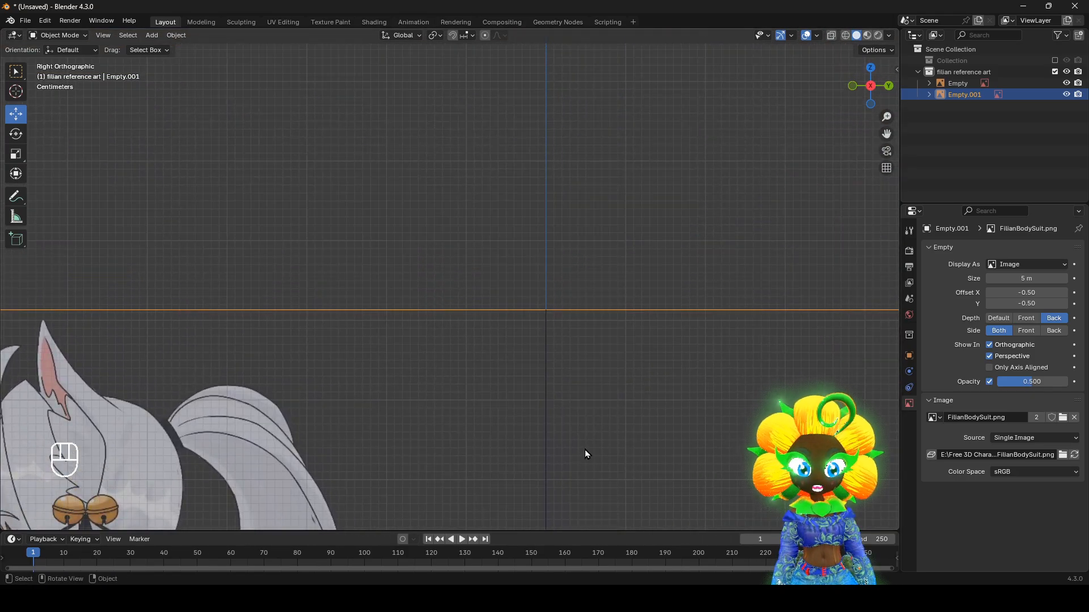
middle_click_drag(585, 454, 581, 247, "shift")
key("g")
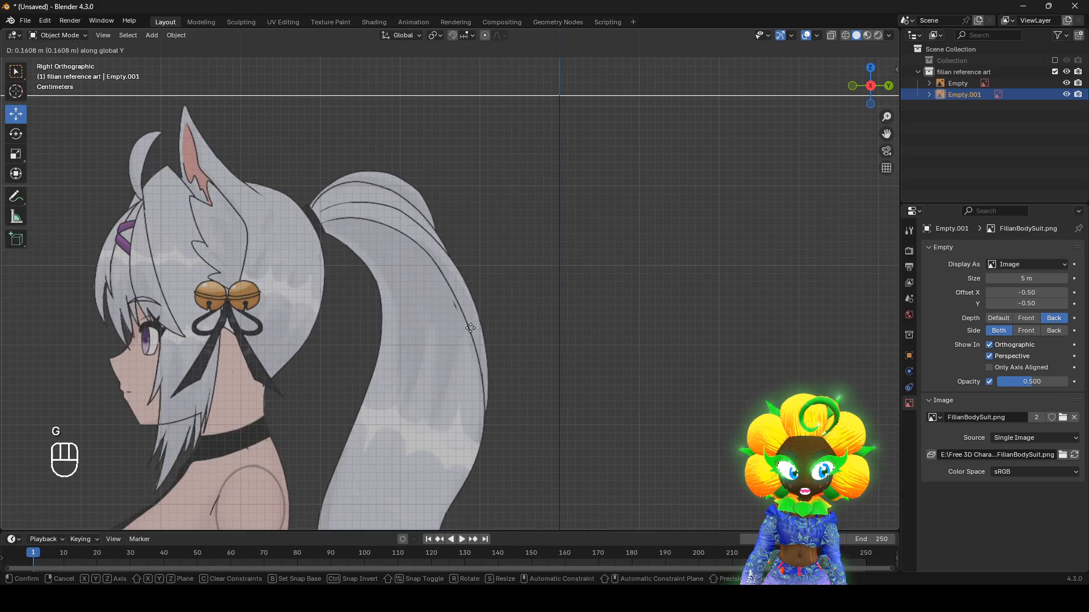
key("ctrl")
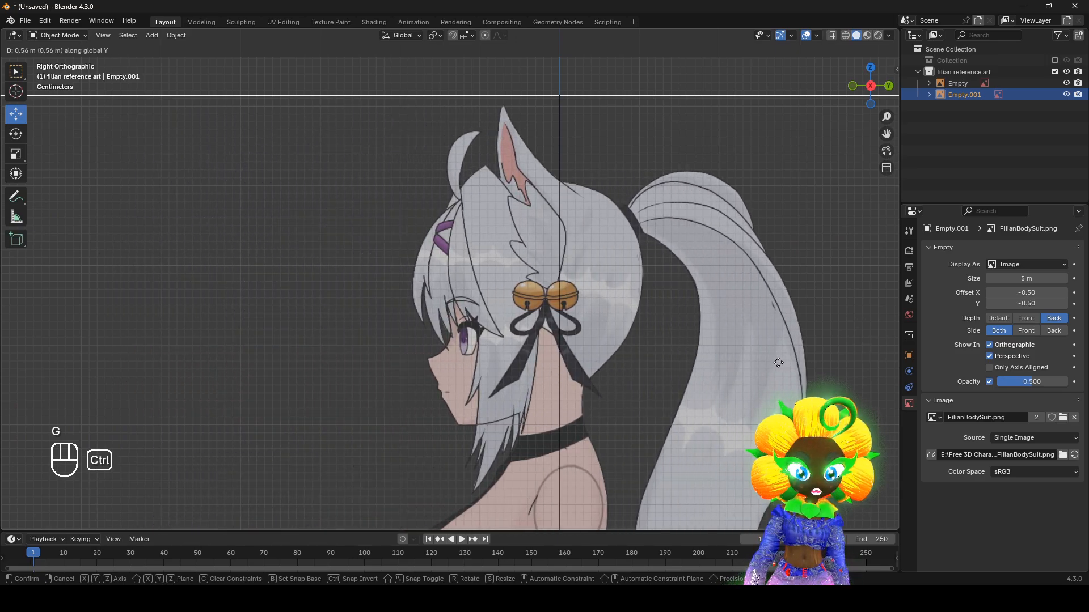
left_click(756, 377, "ctrl")
scroll(694, 363, "down", 3)
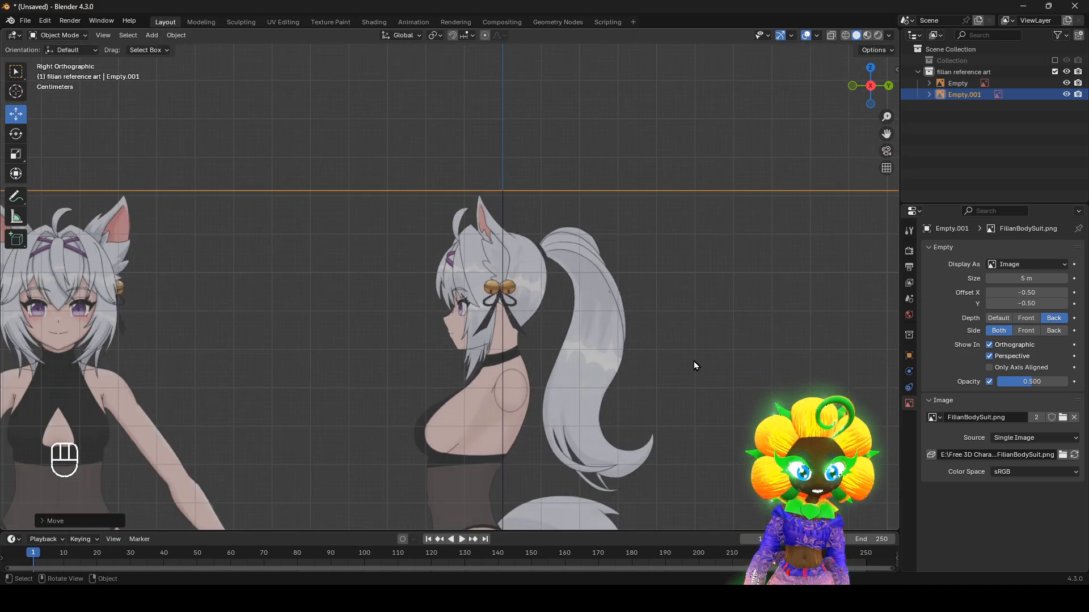
Step: Duplicate the original front reference image in place
middle_click_drag(624, 352, 531, 315)
scroll(482, 378, "down", 3)
scroll(510, 335, "down", 3)
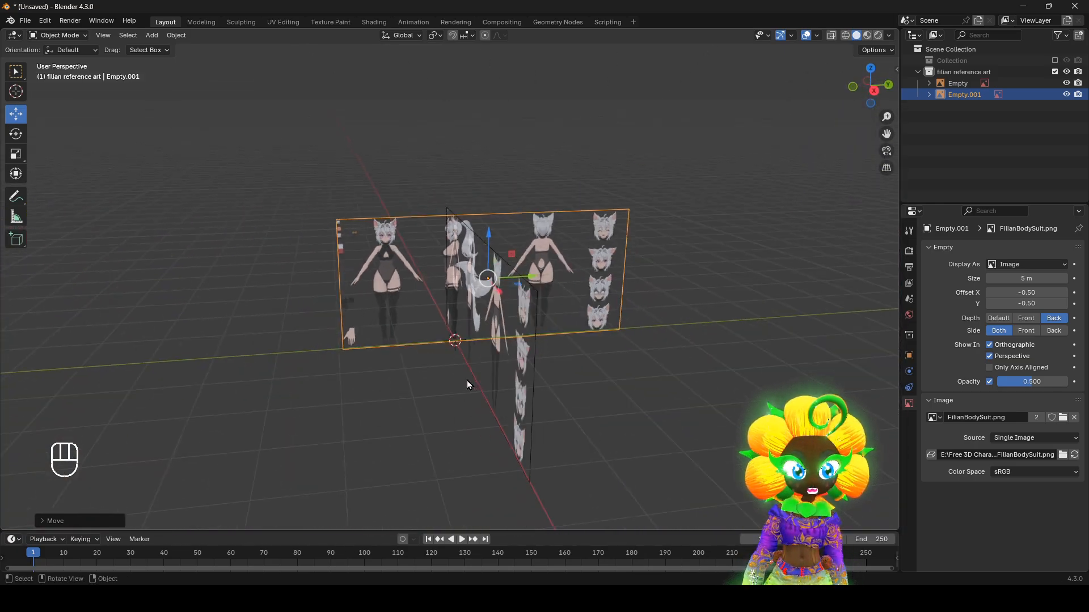
middle_click_drag(467, 380, 561, 404)
left_click(568, 295)
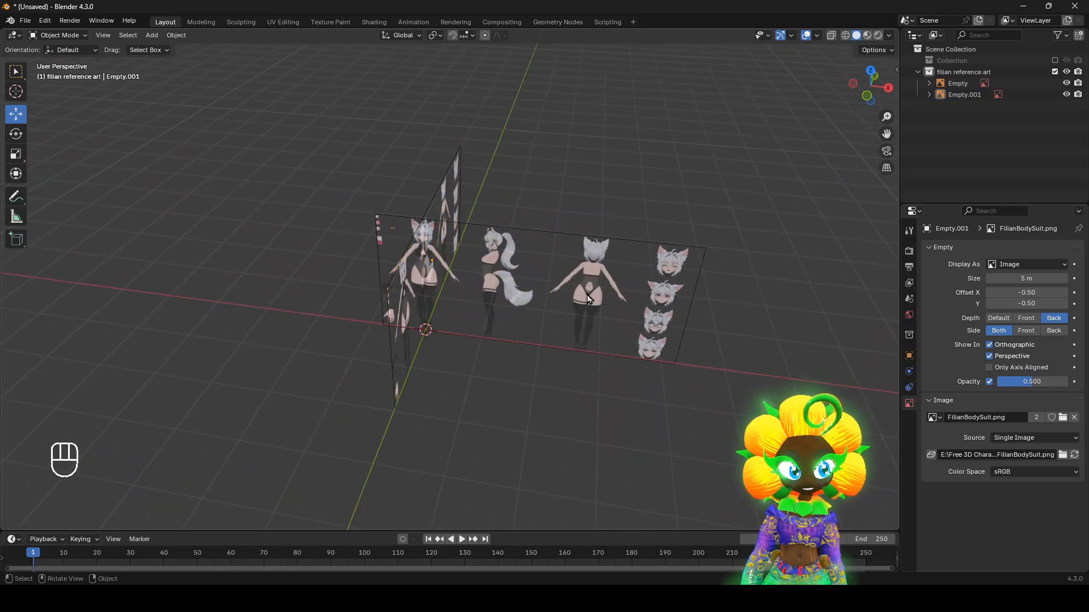
left_click(492, 278)
scroll(492, 278, "up", 3)
middle_click_drag(492, 278, 492, 382, "shift")
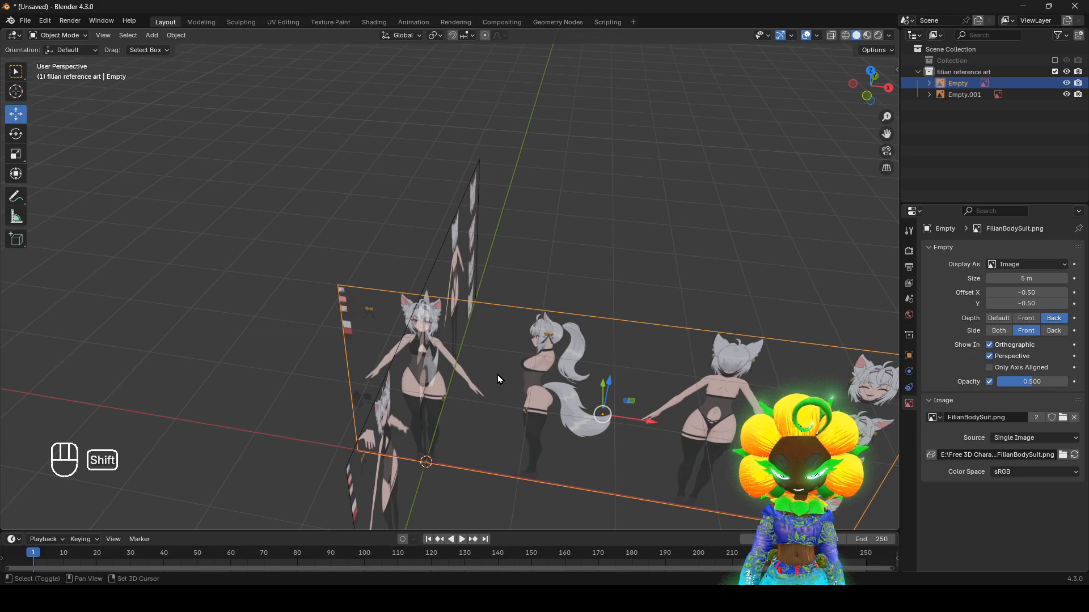
key("shift+d")
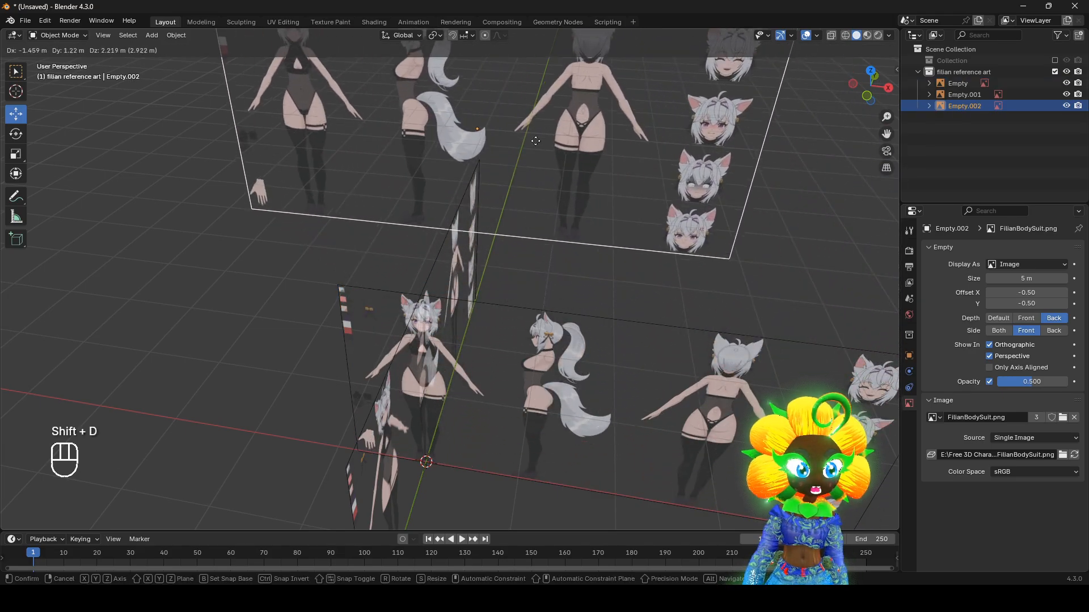
right_click(589, 198)
Step: Rotate the new copy 180° about the vertical axis in the top view, snapping the angle
middle_click_drag(614, 183, 627, 266)
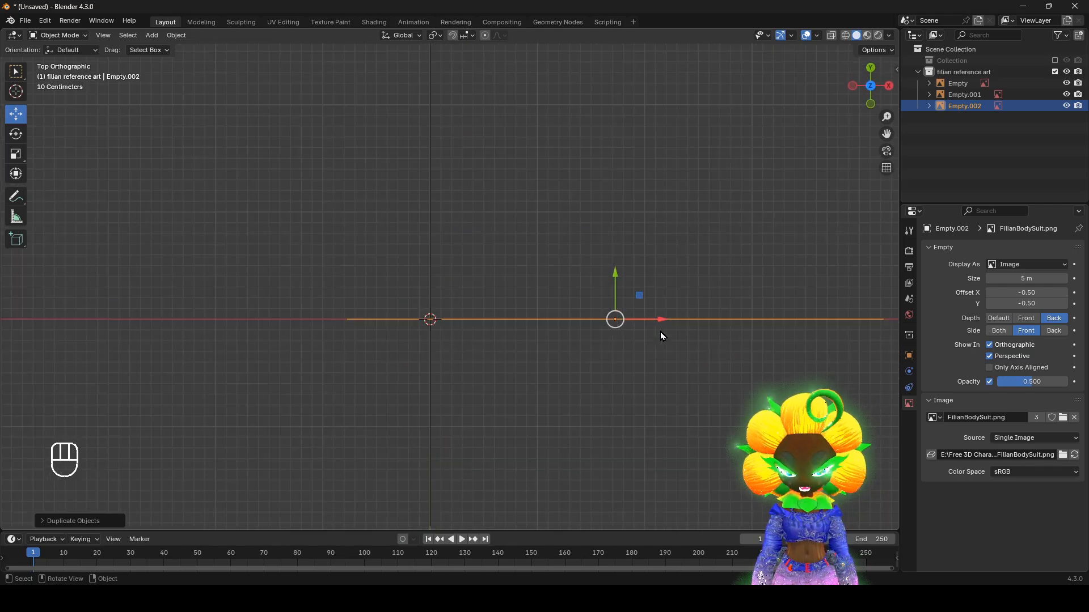
key("r")
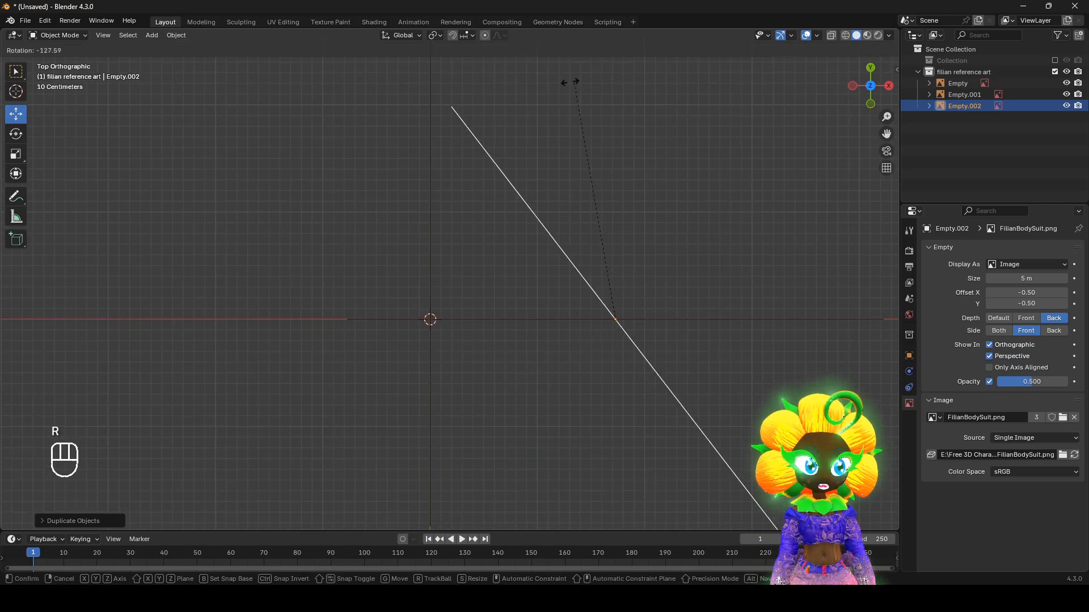
key("ctrl")
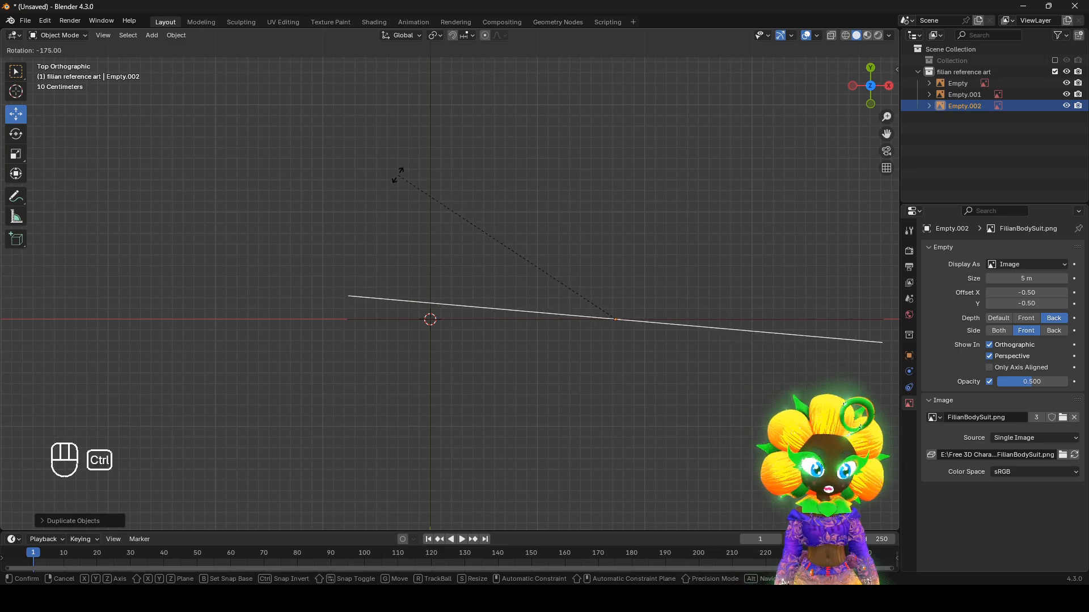
left_click(384, 194)
Step: In the back view, move the rotated copy -0.78 m along X to bring the back-facing figure onto the vertical axis
middle_click_drag(582, 392, 328, 254)
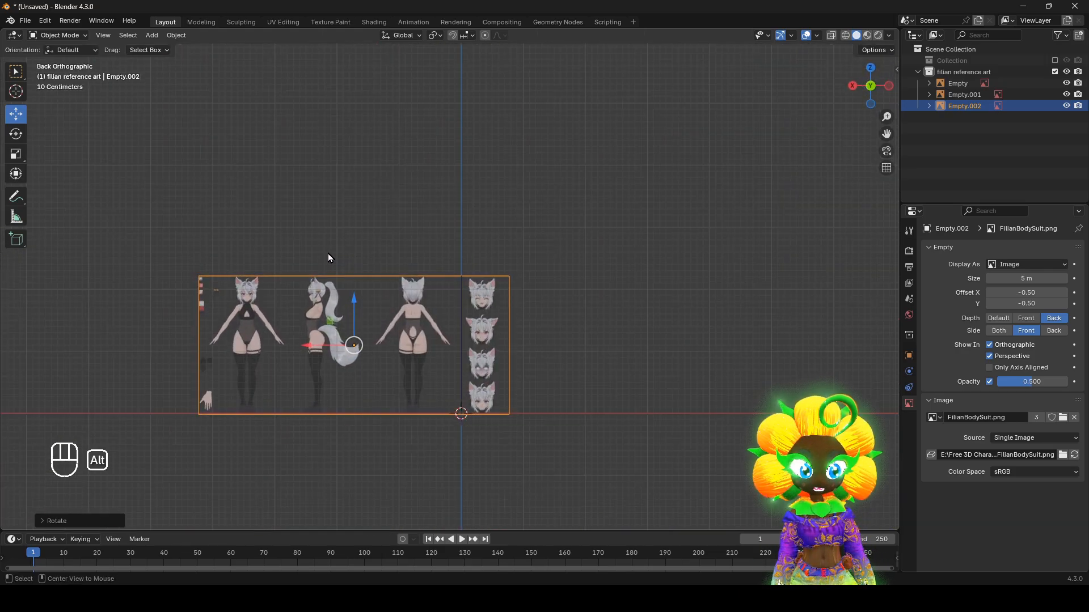
scroll(451, 375, "up", 4)
scroll(453, 378, "up", 4)
middle_click_drag(489, 433, 481, 56, "shift")
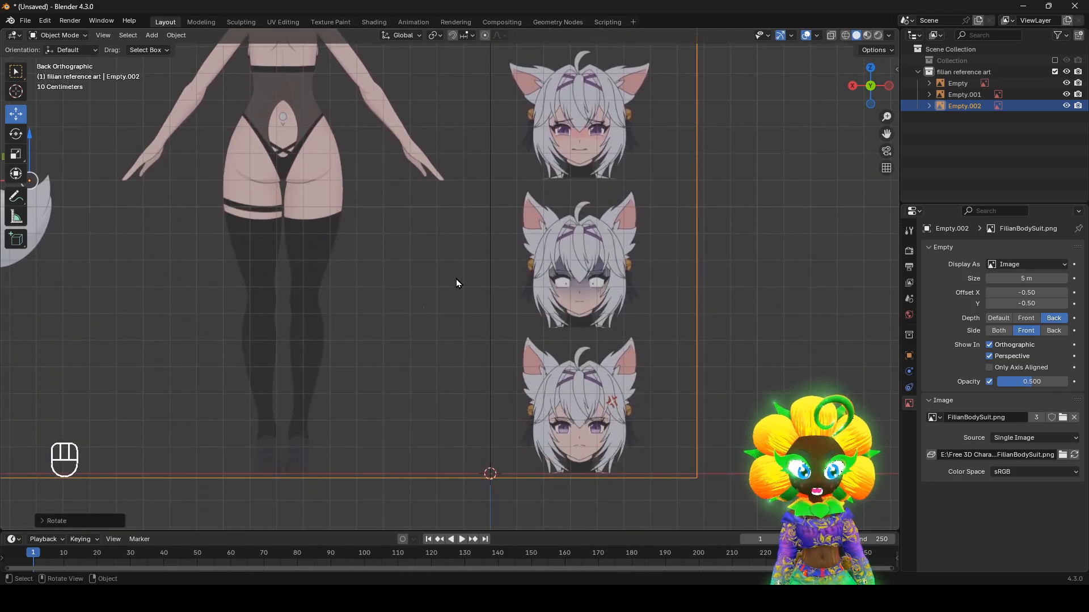
middle_click_drag(457, 139, 446, 350, "shift")
scroll(442, 233, "up", 9)
key("g")
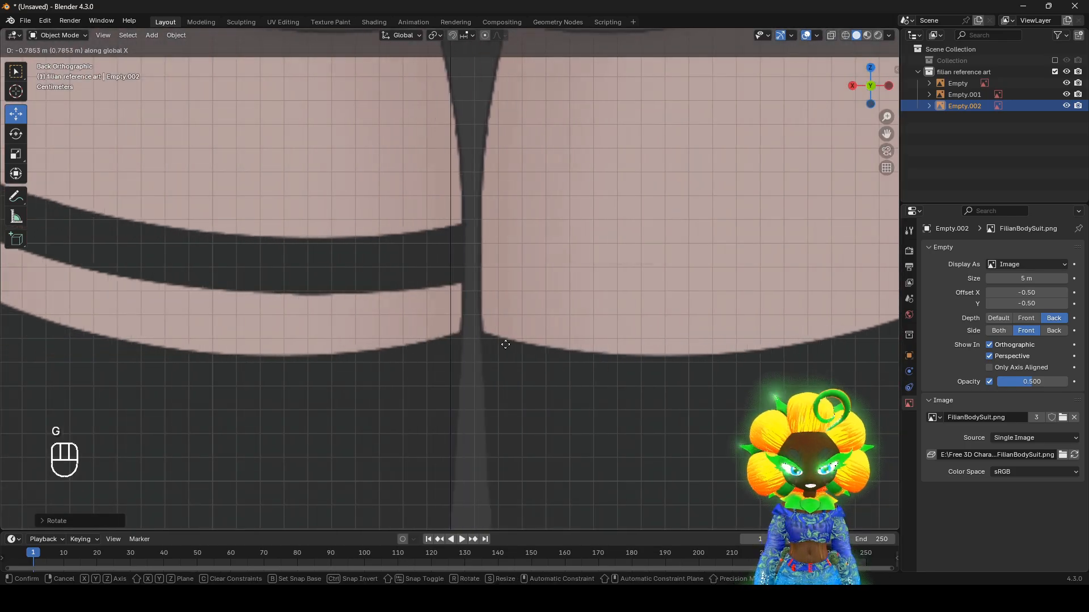
key("ctrl")
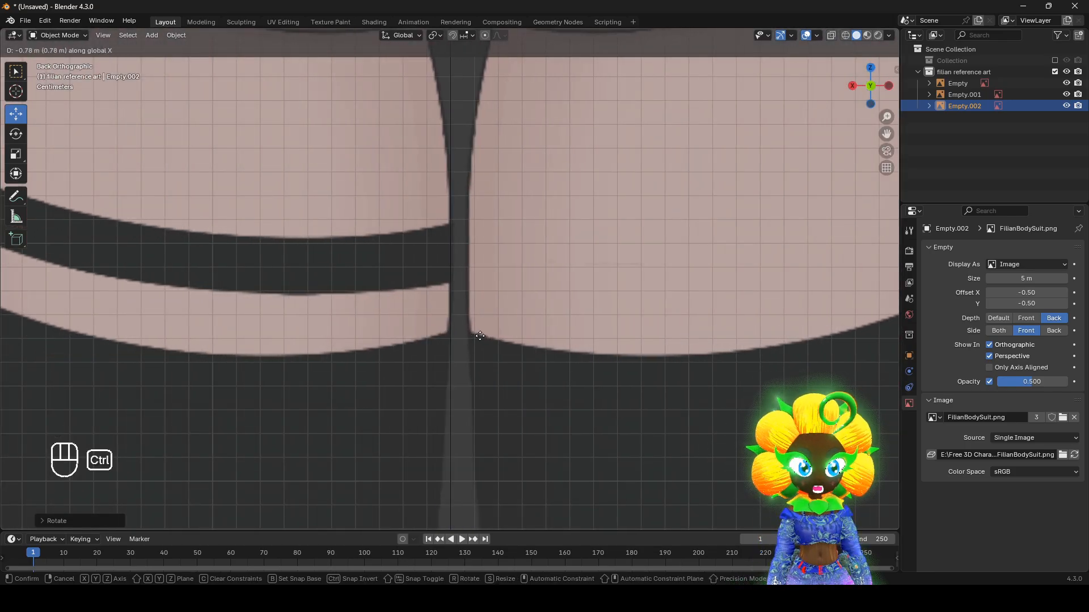
left_click(479, 335)
Step: Nudge the back reference image 0.003 m along X to centre the gap between the legs on the axis
scroll(457, 250, "up", 6)
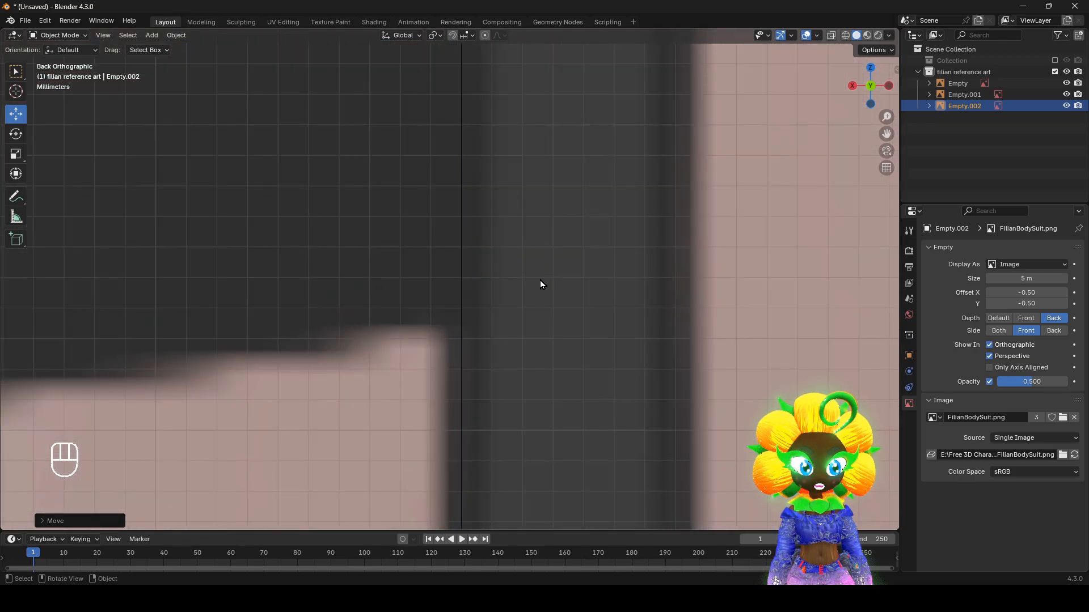
key("g")
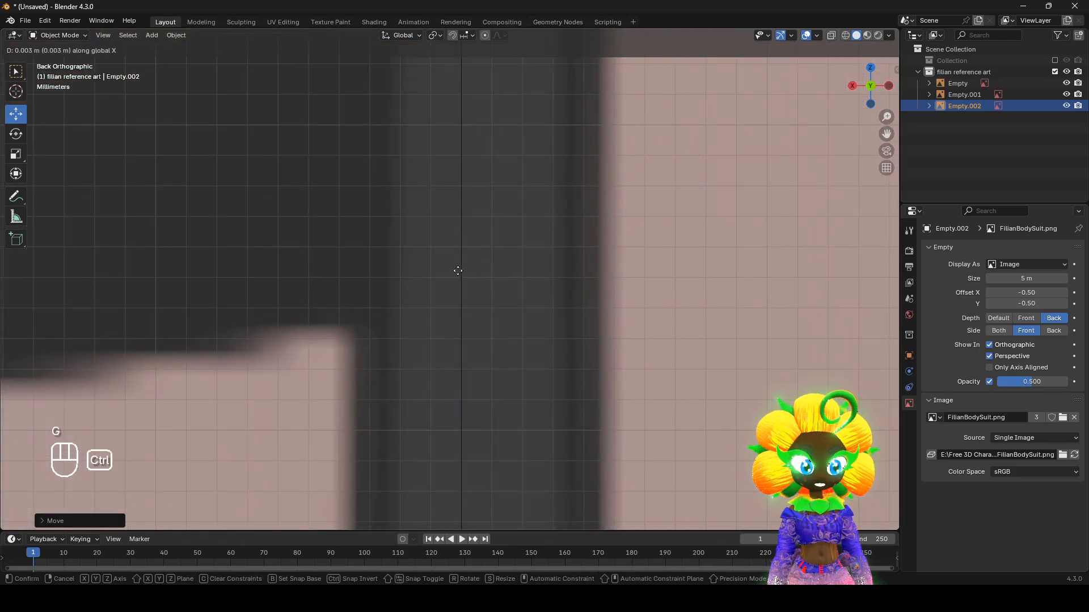
left_click(458, 271, "ctrl")
Step: Fine-tune the back reference image by about 0.0006 m along X, centring the V mark below the tail on the vertical axis
scroll(458, 271, "down", 12)
middle_click_drag(487, 85, 523, 527, "shift")
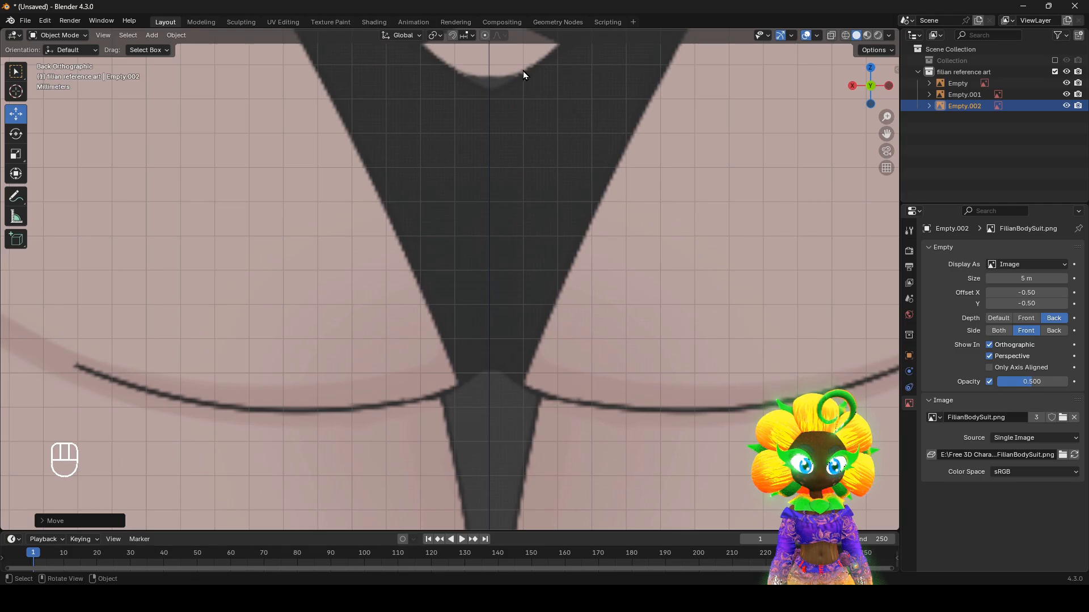
scroll(523, 70, "down", 5)
middle_click_drag(523, 138, 520, 528, "shift")
middle_click_drag(508, 360, 505, 267, "shift")
scroll(506, 268, "up", 5)
middle_click_drag(534, 313, 426, 34, "shift")
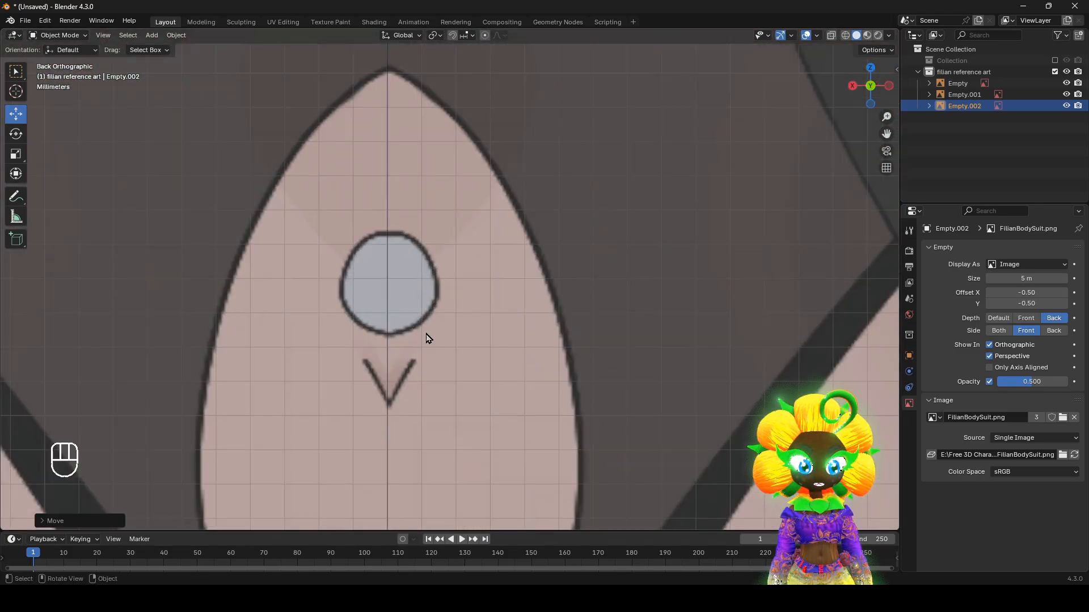
scroll(448, 280, "up", 5)
middle_click_drag(331, 395, 467, 275, "shift")
scroll(457, 276, "up", 2)
middle_click_drag(471, 430, 547, 217, "shift")
scroll(547, 216, "up", 2)
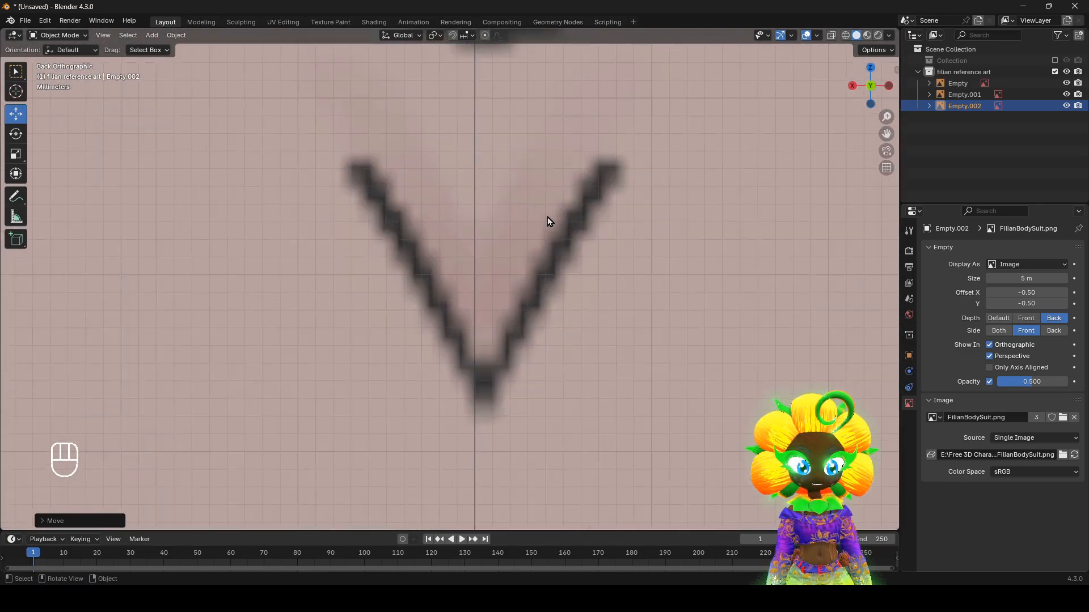
scroll(548, 220, "up", 5)
key("g")
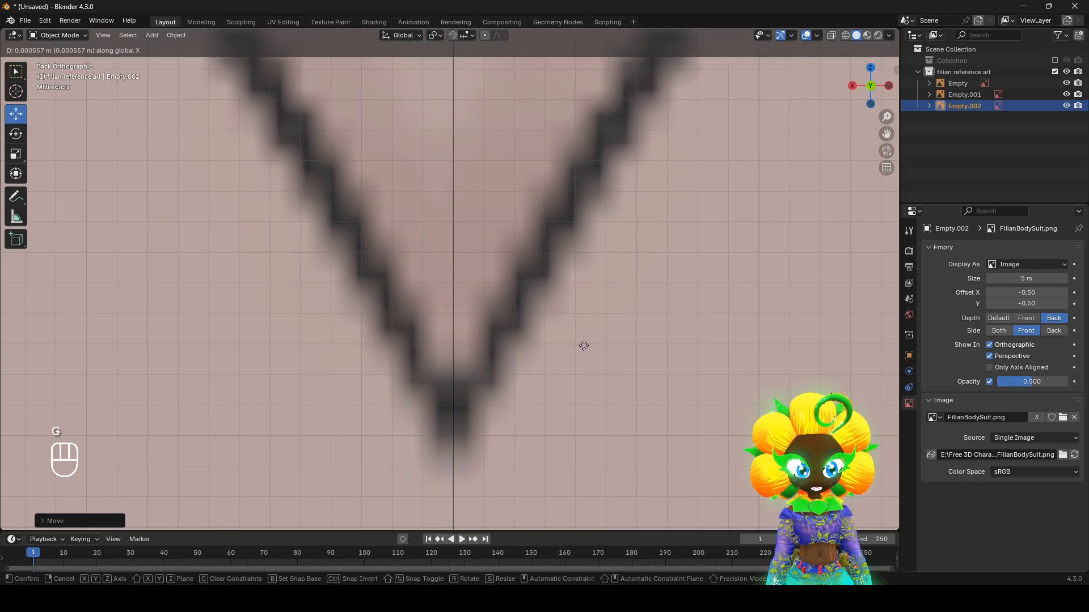
left_click(583, 346)
scroll(409, 308, "down", 20)
middle_click_drag(374, 331, 675, 341, "shift")
key("shift+c")
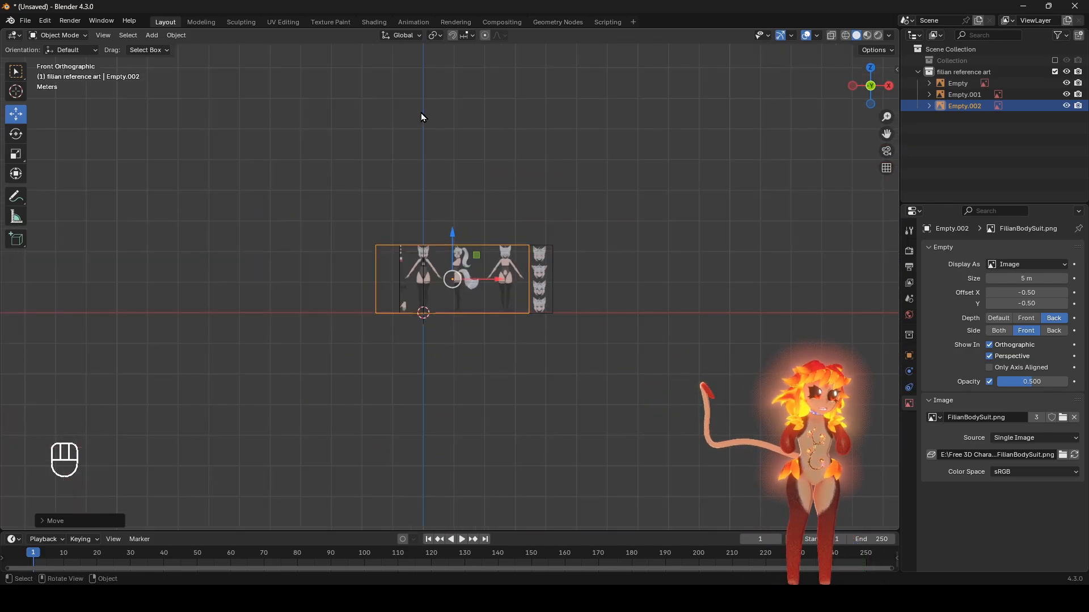
Step: Save the file as "Free 3D Character Course Create Filian or Your Own OC Beginner Tutorial" in the course folder
left_click(27, 21)
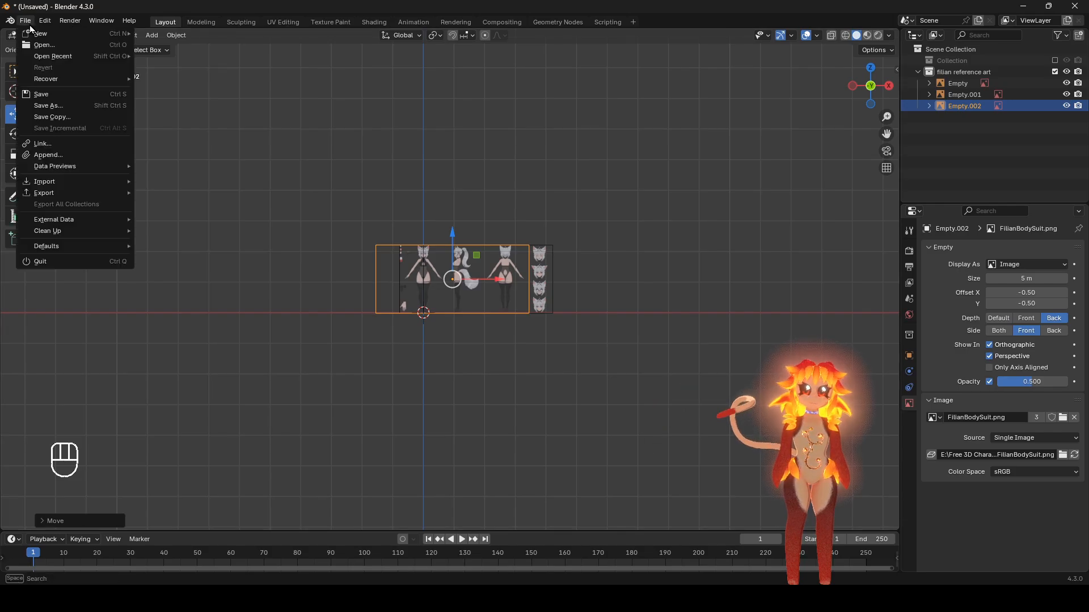
left_click(64, 103)
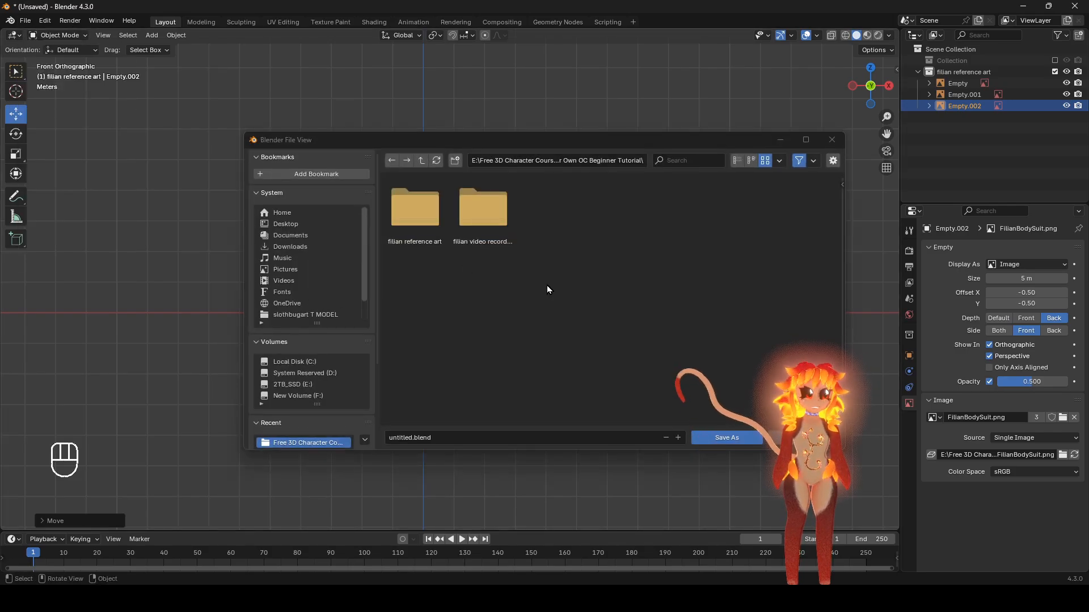
left_click(440, 436)
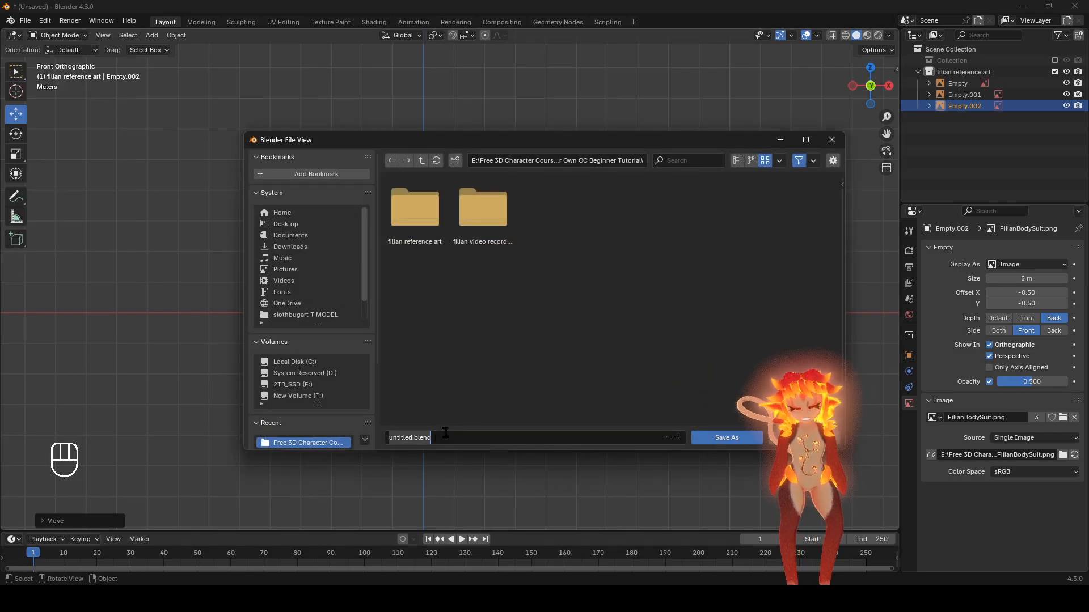
type("Free 3D Character Course Create Filian or Your Own OC Beginner Tutorial")
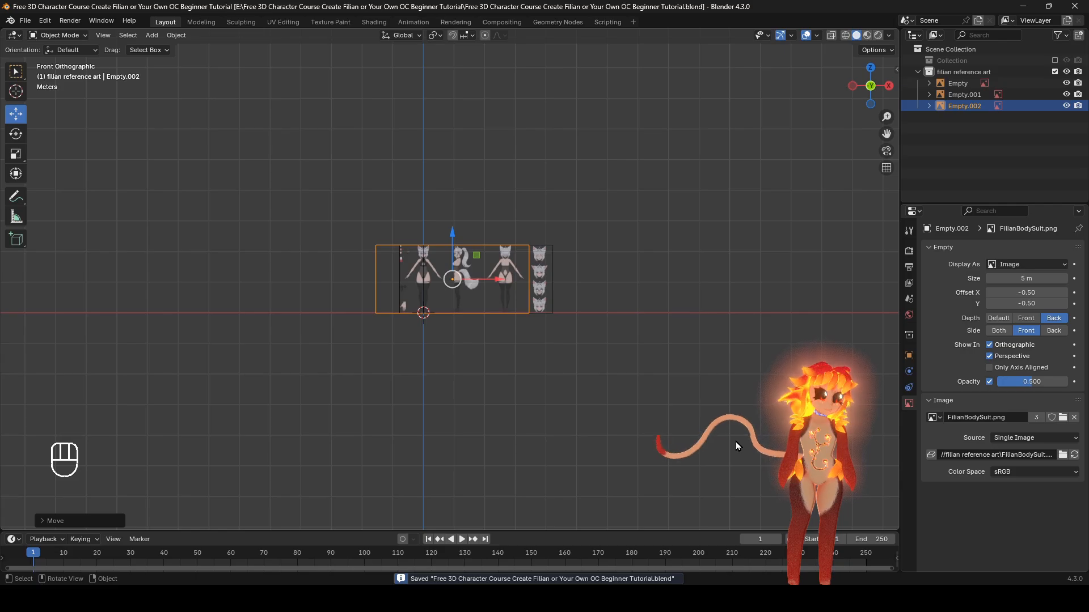
left_click(735, 442)
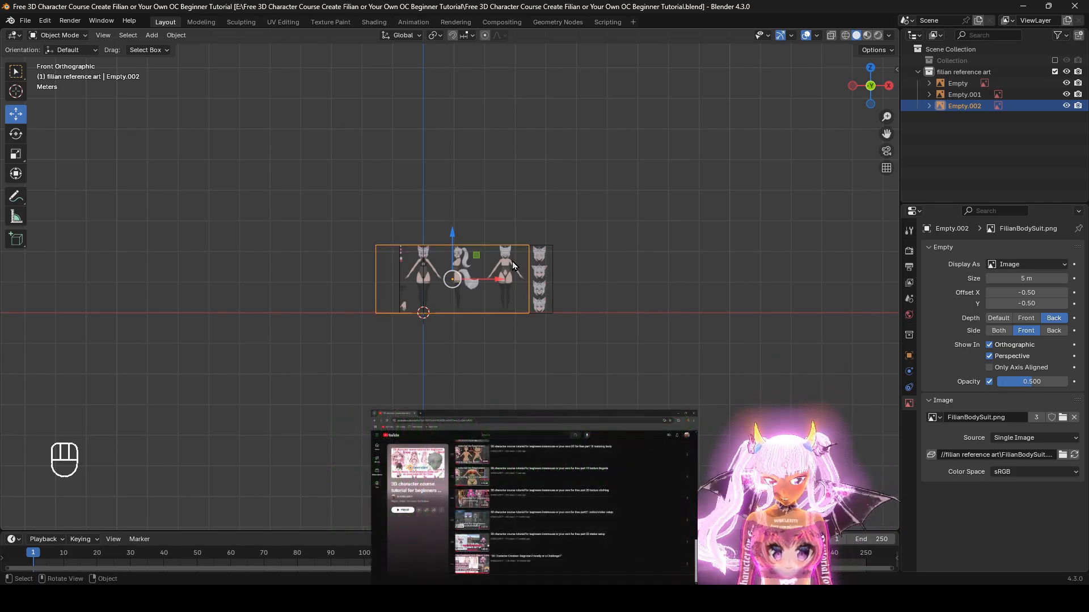
Step: Turn off perspective display for the front, side and back reference images so they show only in orthographic views
scroll(513, 265, "up", 5)
middle_click_drag(573, 278, 513, 308)
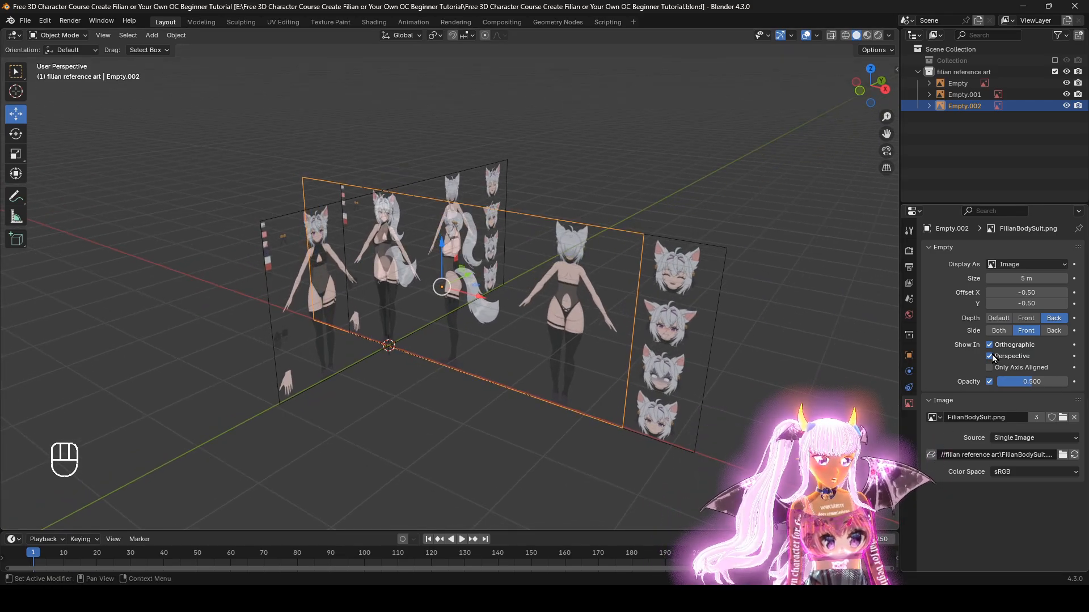
left_click(705, 287)
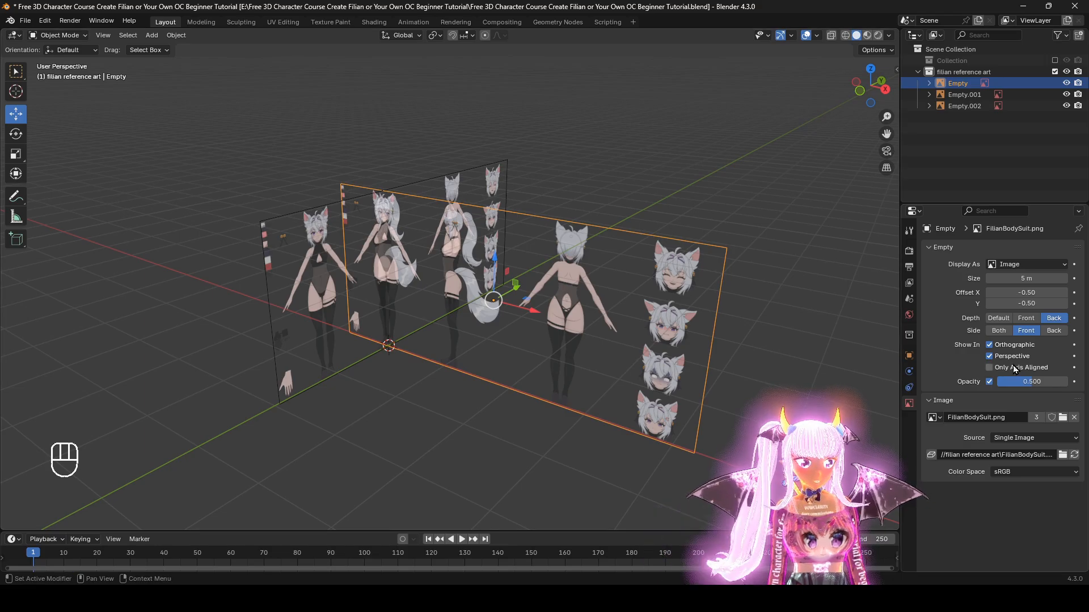
left_click(1015, 369)
left_click(267, 267)
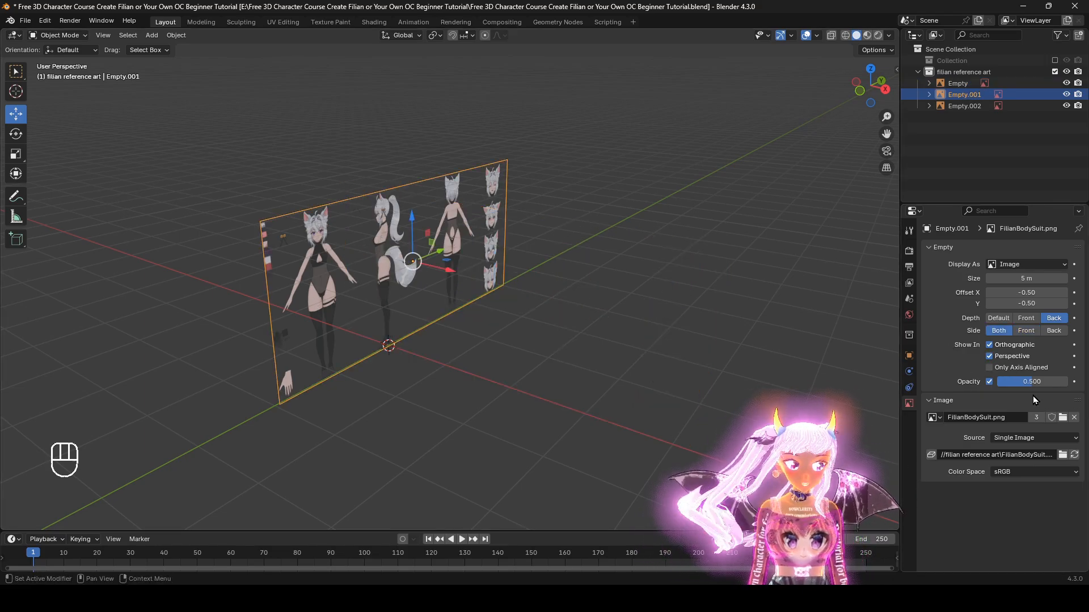
left_click(988, 355)
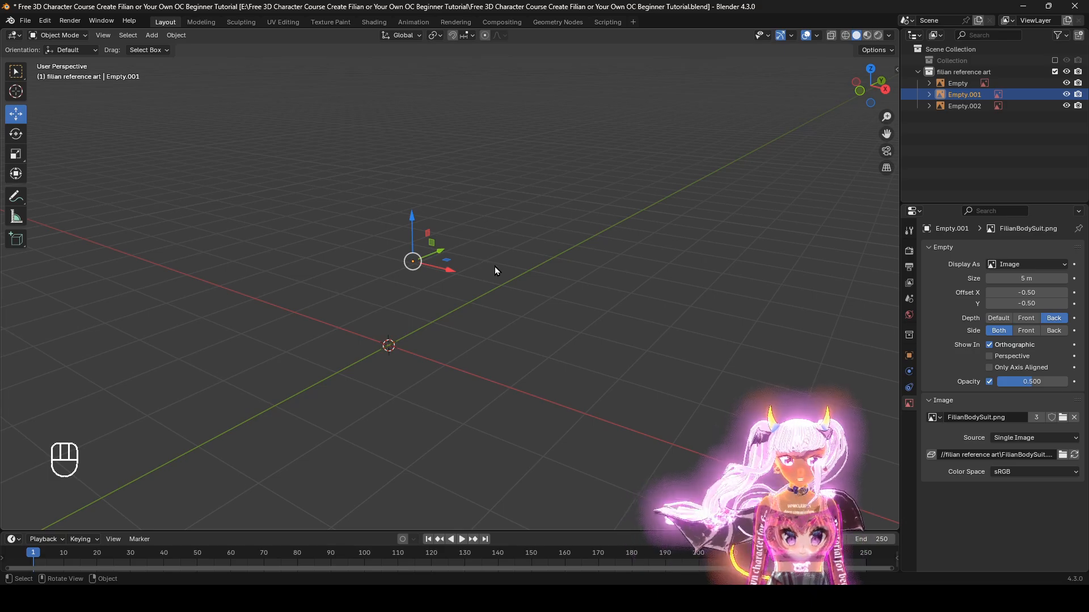
Step: Add a plane mesh at the world origin in the front view and enter Edit Mode on it
middle_click_drag(494, 266, 621, 289)
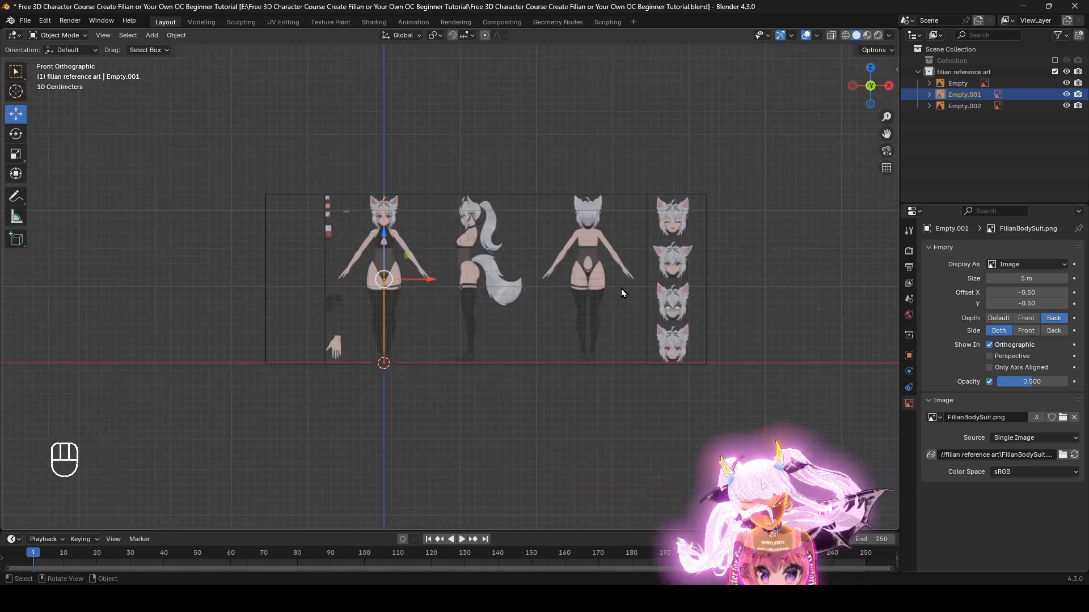
key("KP_1")
left_click(146, 35)
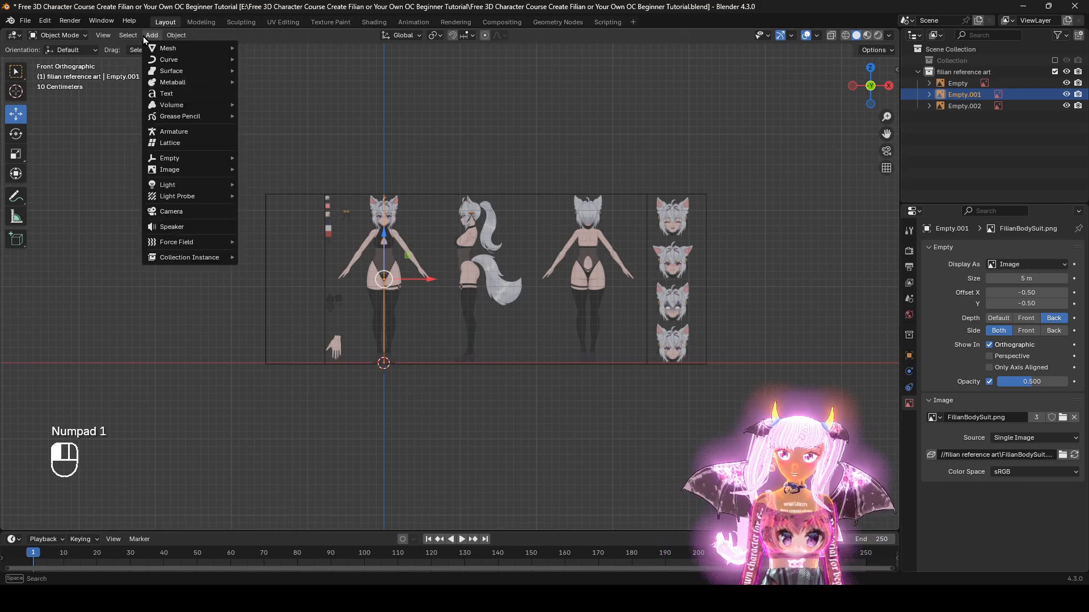
mouse_move(195, 52)
left_click(277, 49)
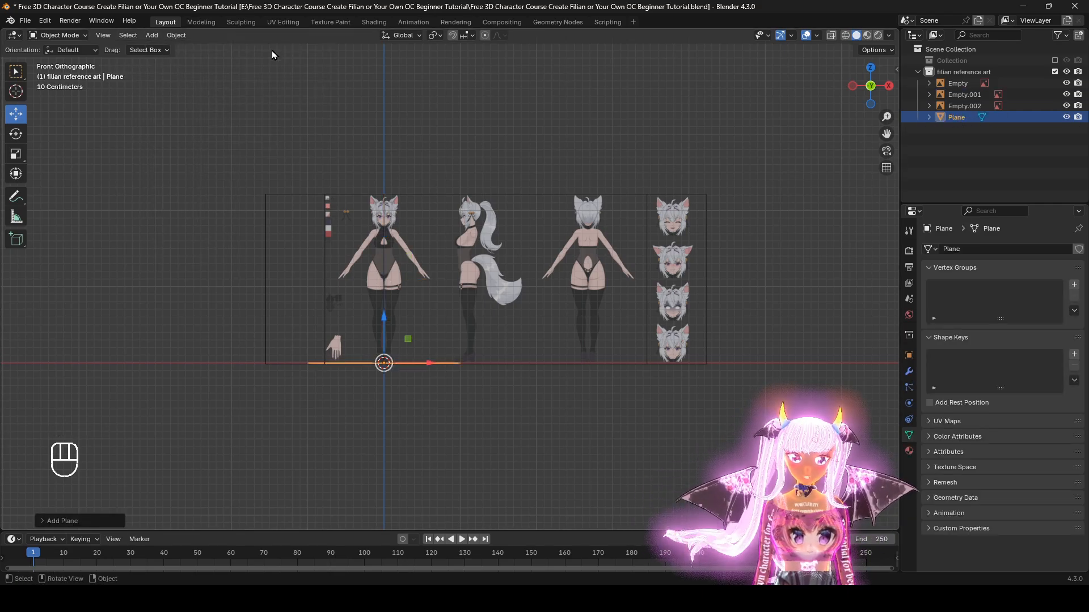
left_click(64, 36)
left_click(62, 61)
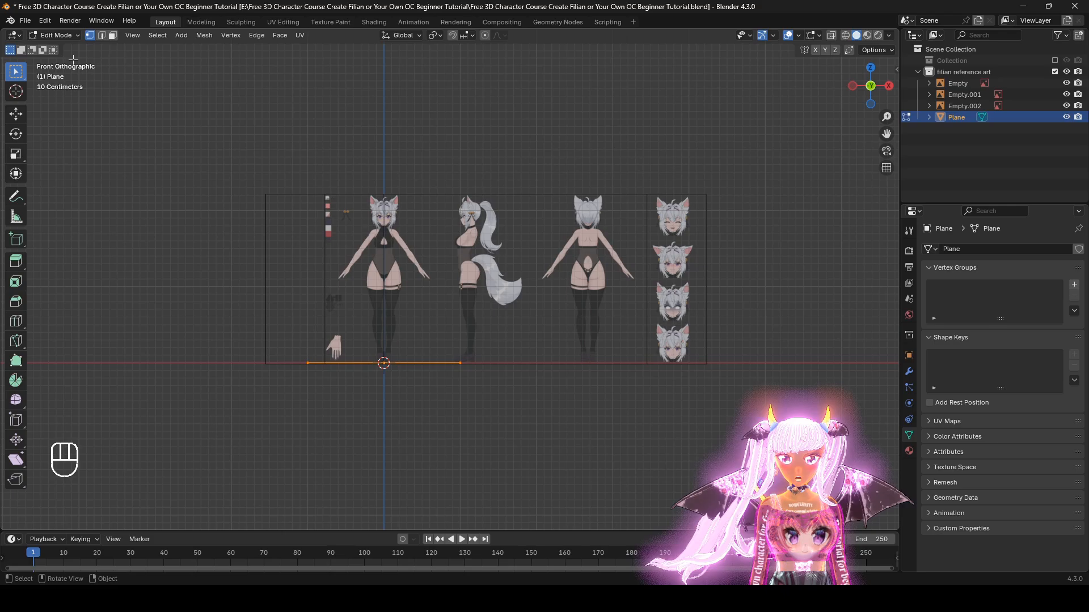
Step: Rotate the plane 90° in the right side view so it stands upright, snapping the angle
scroll(502, 393, "up", 3)
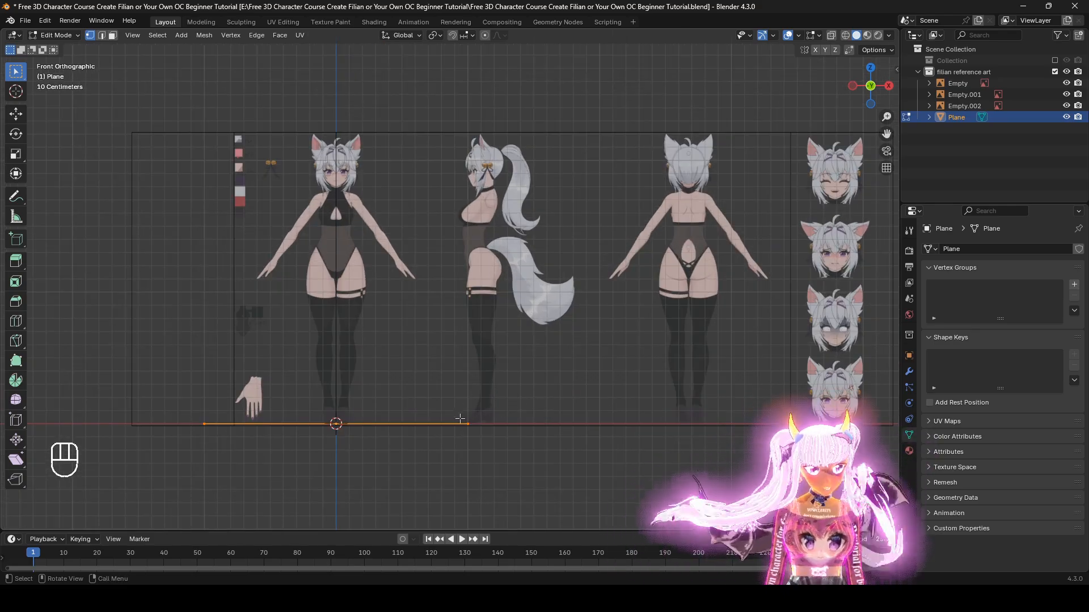
key("KP_3")
key("r")
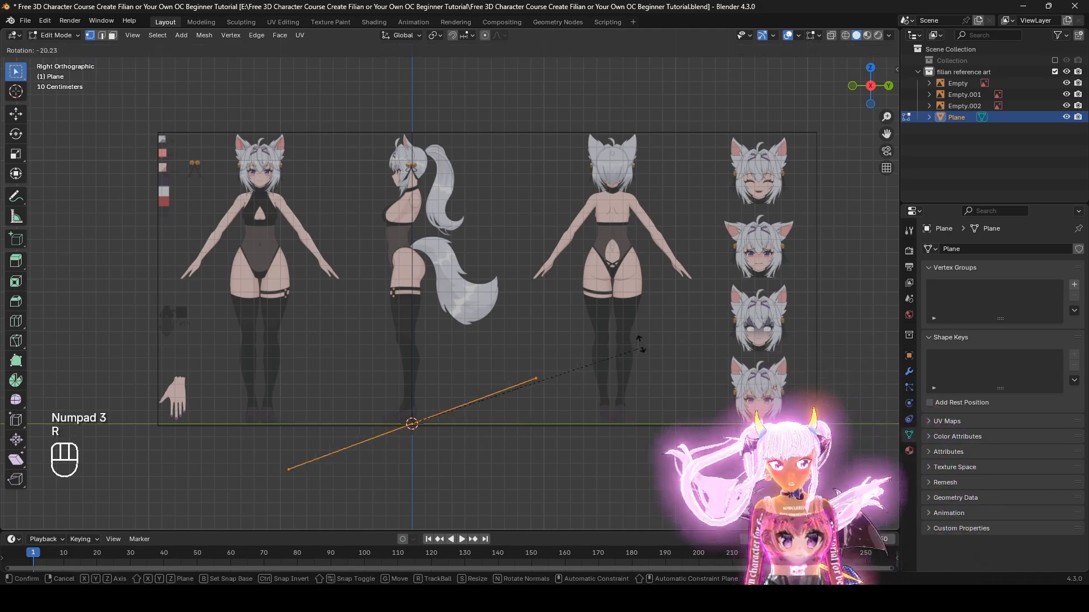
left_click(416, 225)
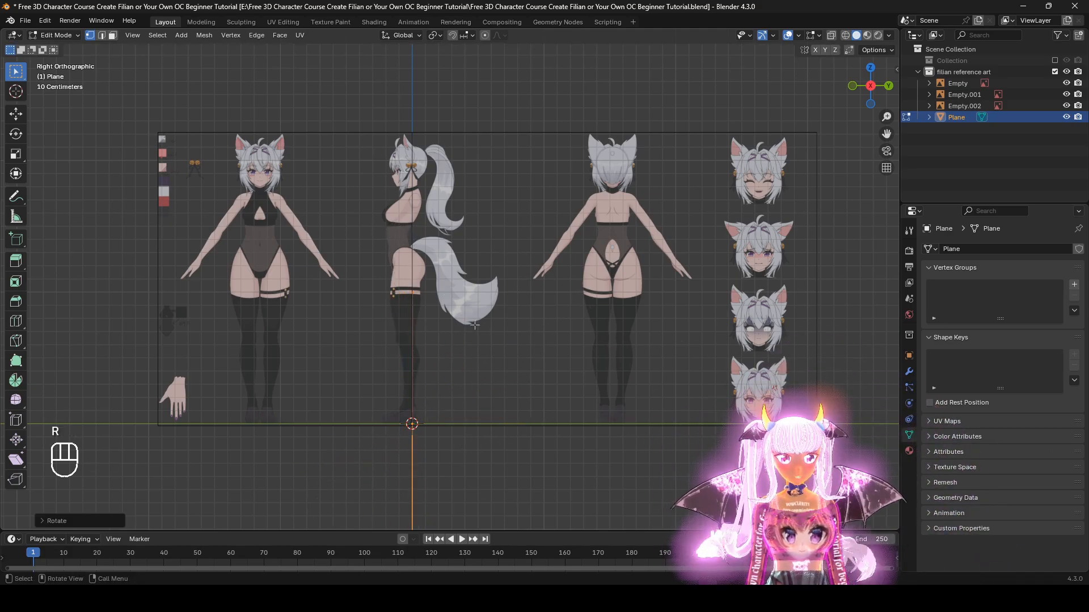
Step: Scale the plane down in the front view to roughly the width of the character's face
scroll(505, 392, "down", 3)
scroll(498, 399, "up", 1)
middle_click_drag(507, 415, 637, 414)
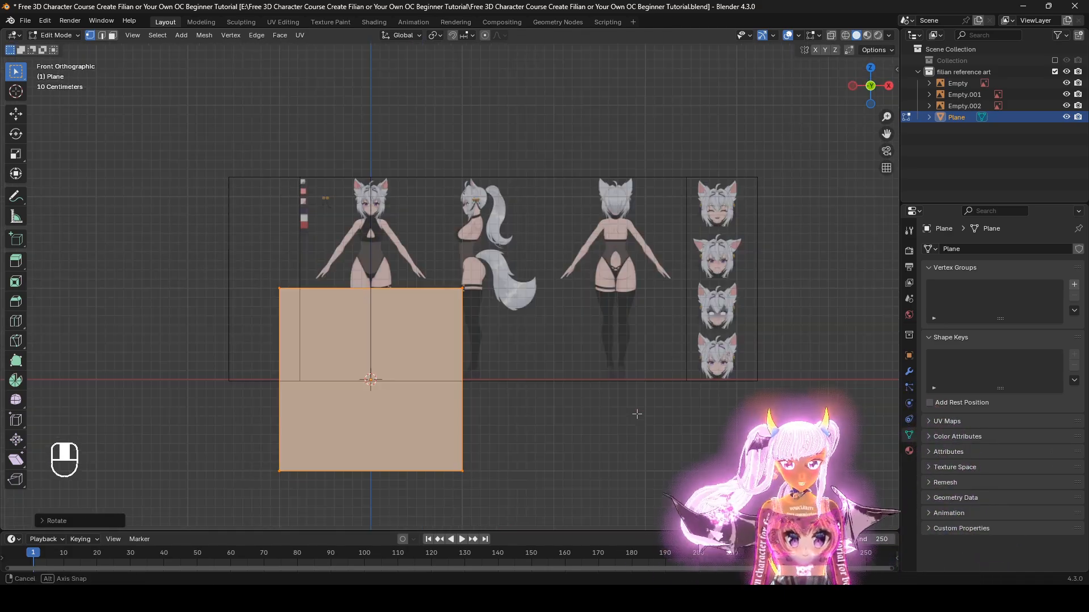
key("s")
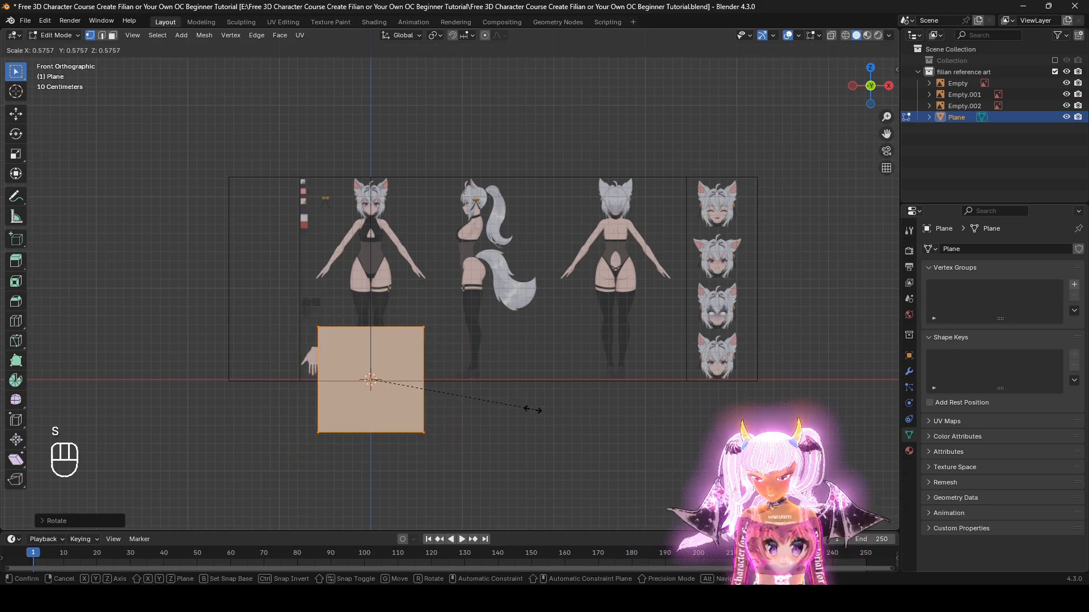
left_click(392, 375)
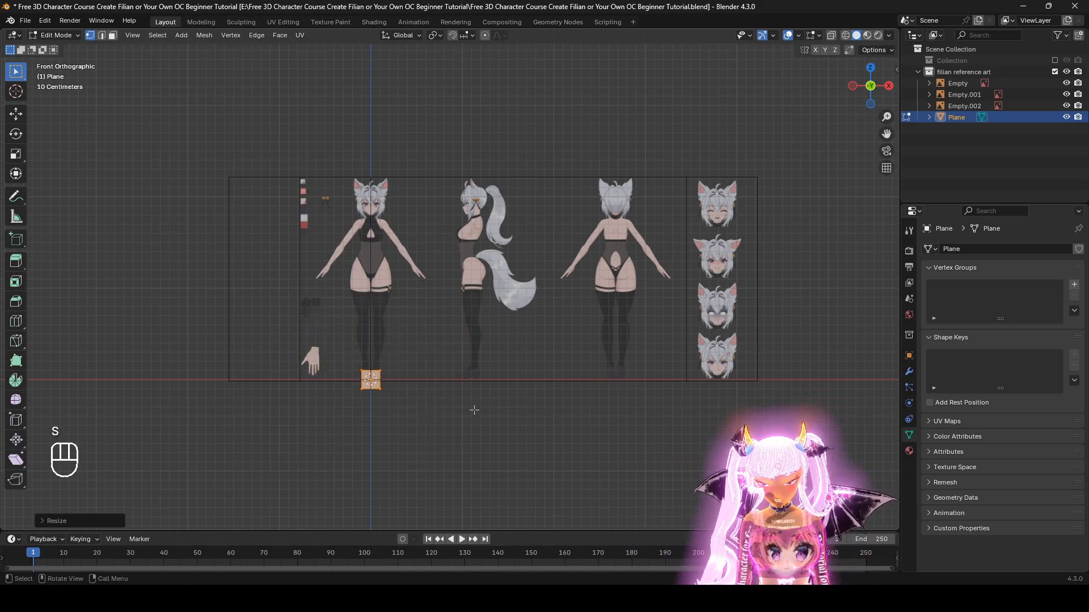
Step: Move the plane straight up along Z with snapping so it covers the front figure's face
key("g")
key("z")
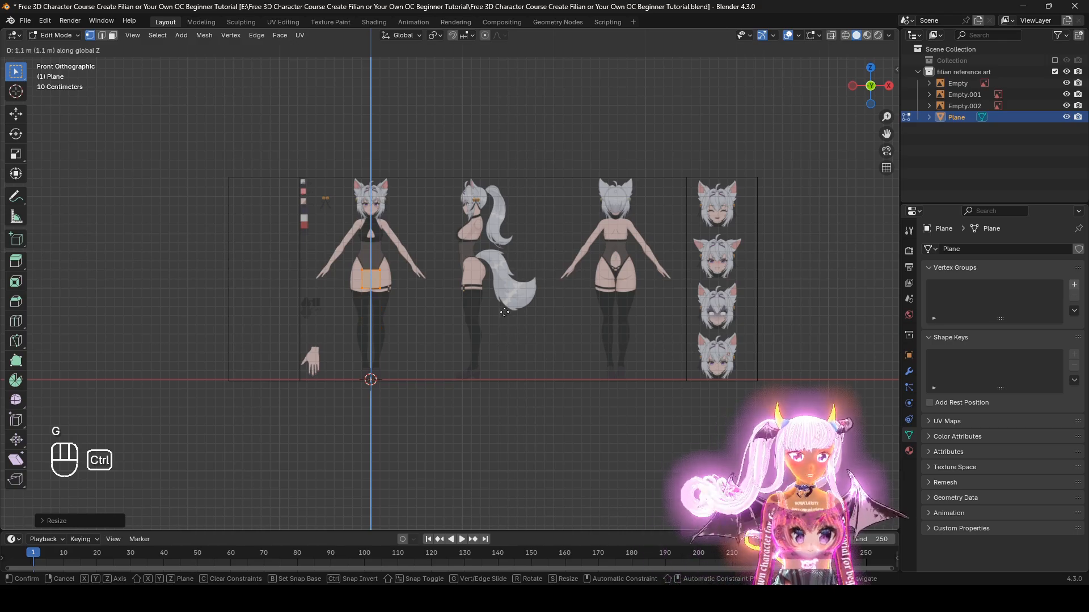
left_click(512, 244)
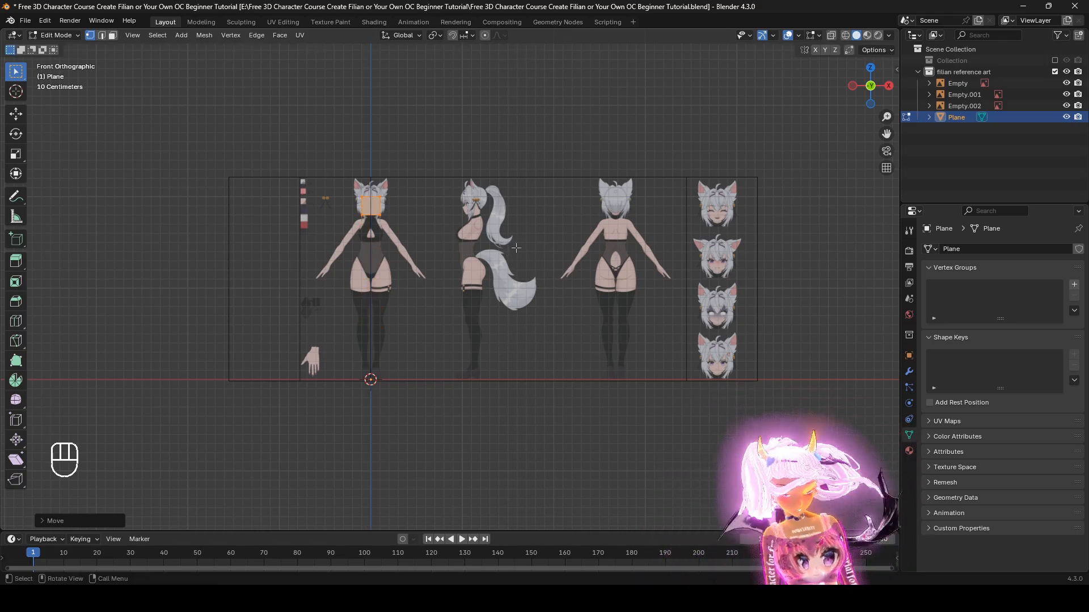
key("KP_Decimal")
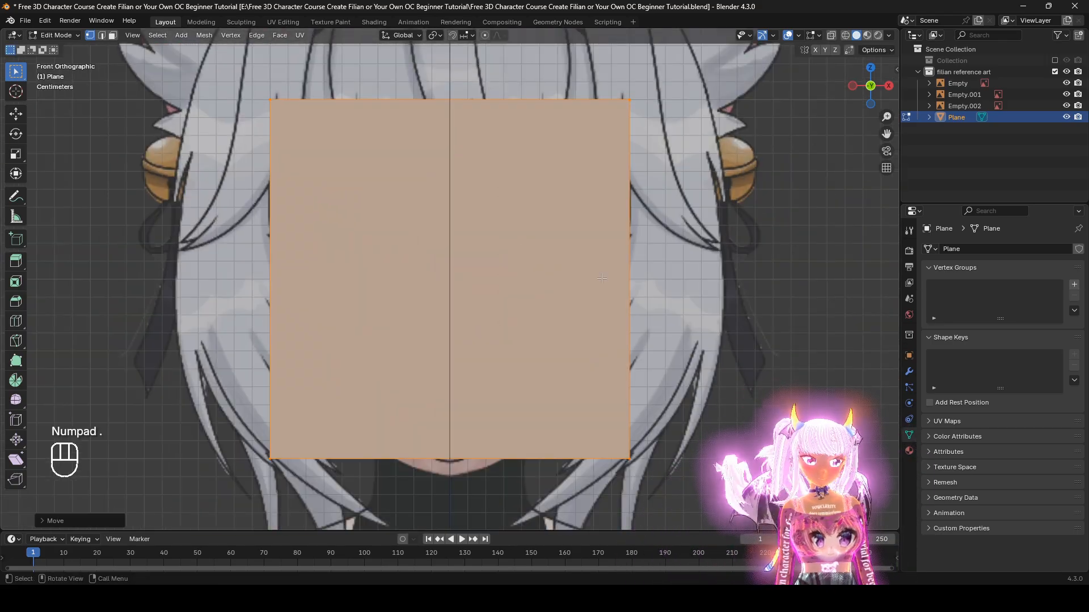
Step: In the right side view, move the plane about 0.08 m forward along Y to just behind the eye
middle_click_drag(630, 288, 493, 286)
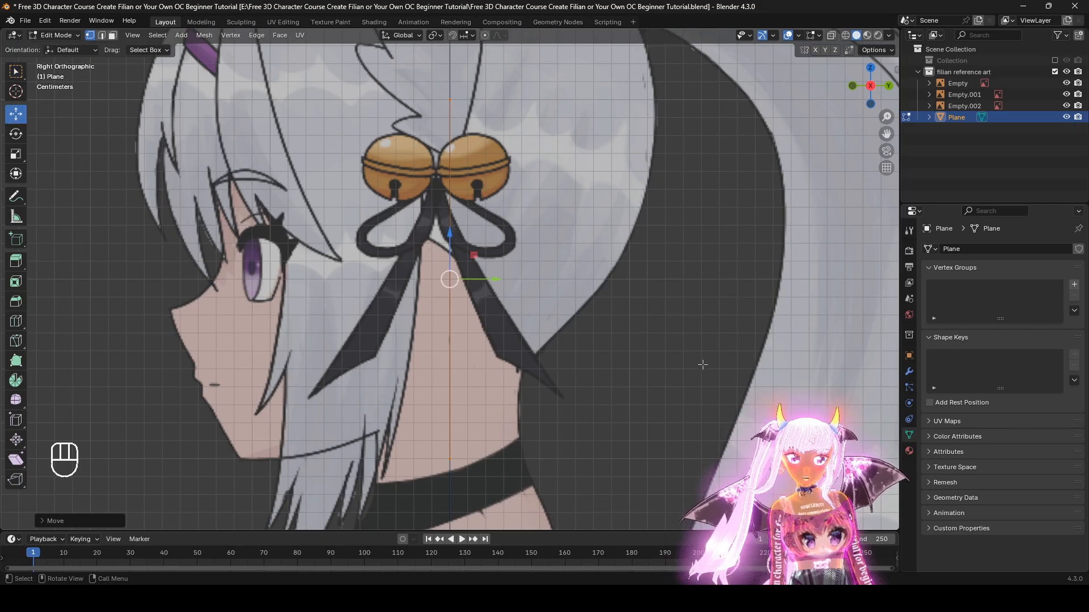
left_click_drag(494, 278, 605, 270)
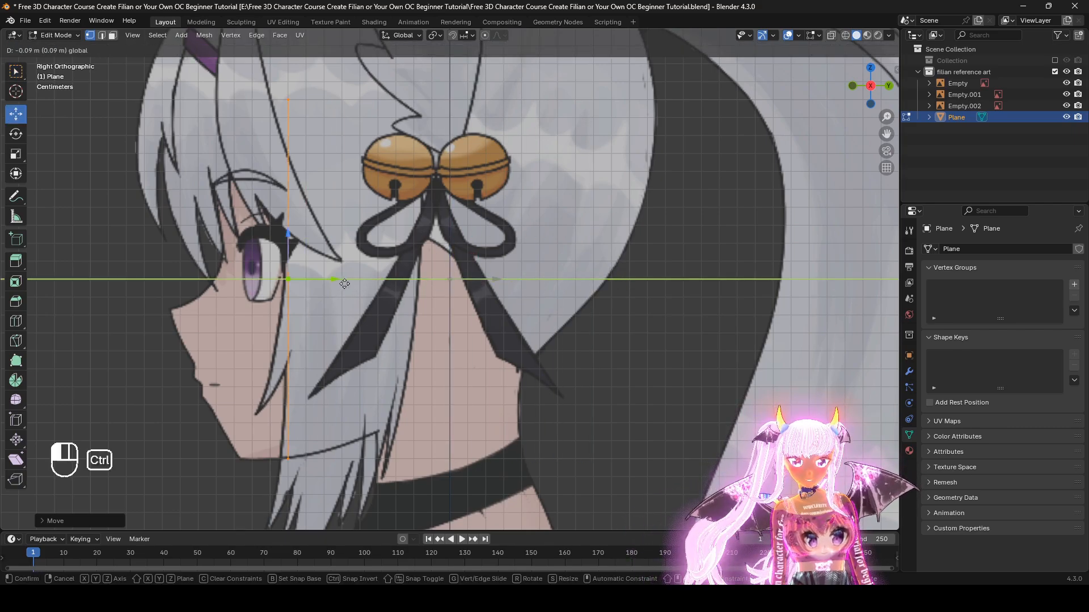
left_click_drag(347, 282, 292, 277, "ctrl")
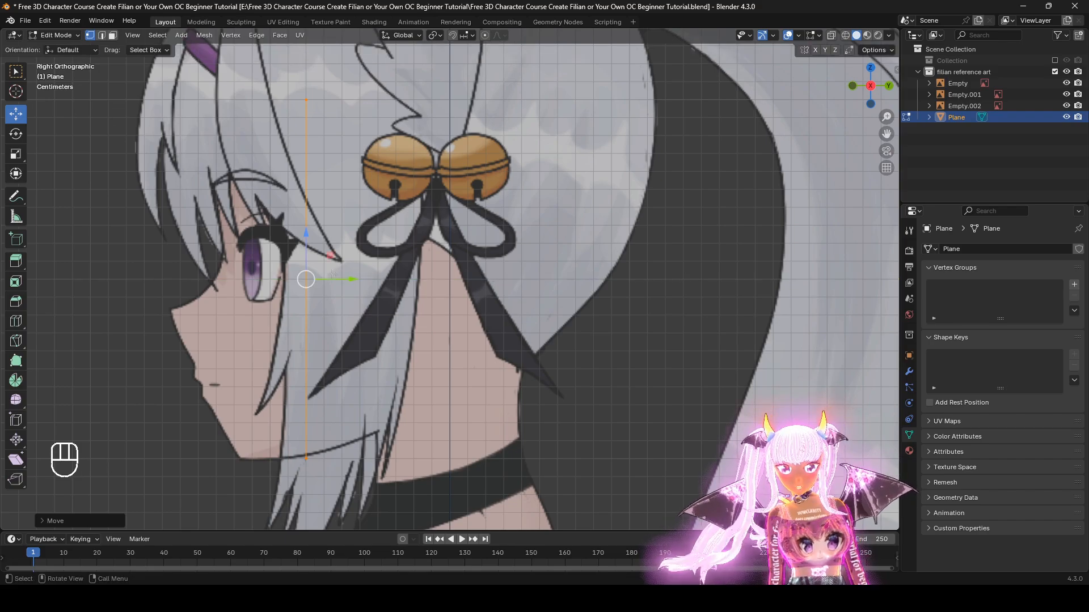
Step: Switch the viewport to wireframe shading in the front view so the face reference shows through the plane
middle_click_drag(359, 284, 547, 330)
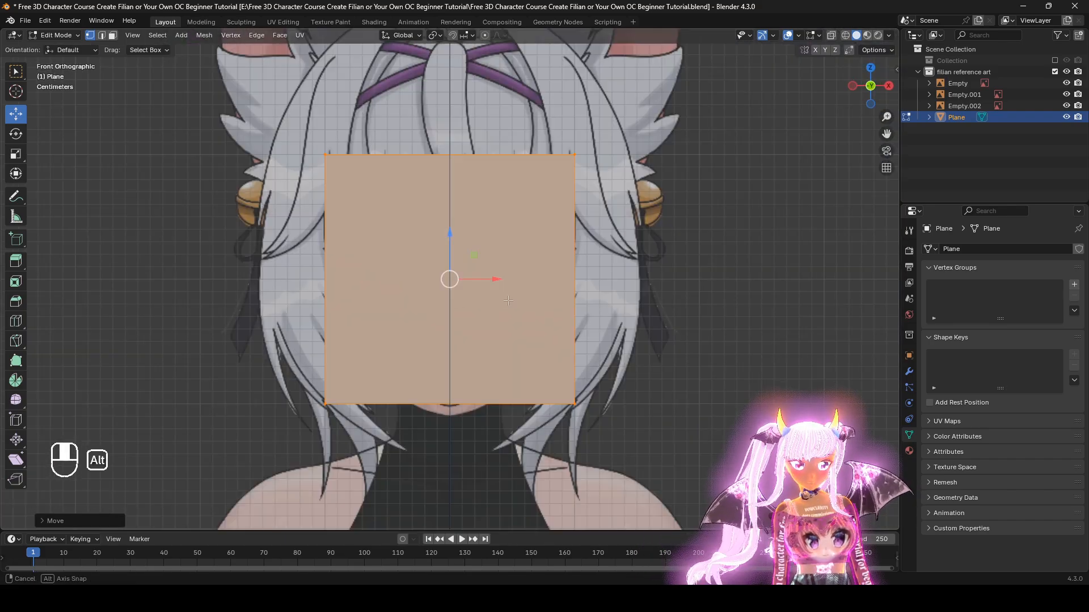
key("z")
left_click(438, 319)
scroll(514, 365, "up", 2)
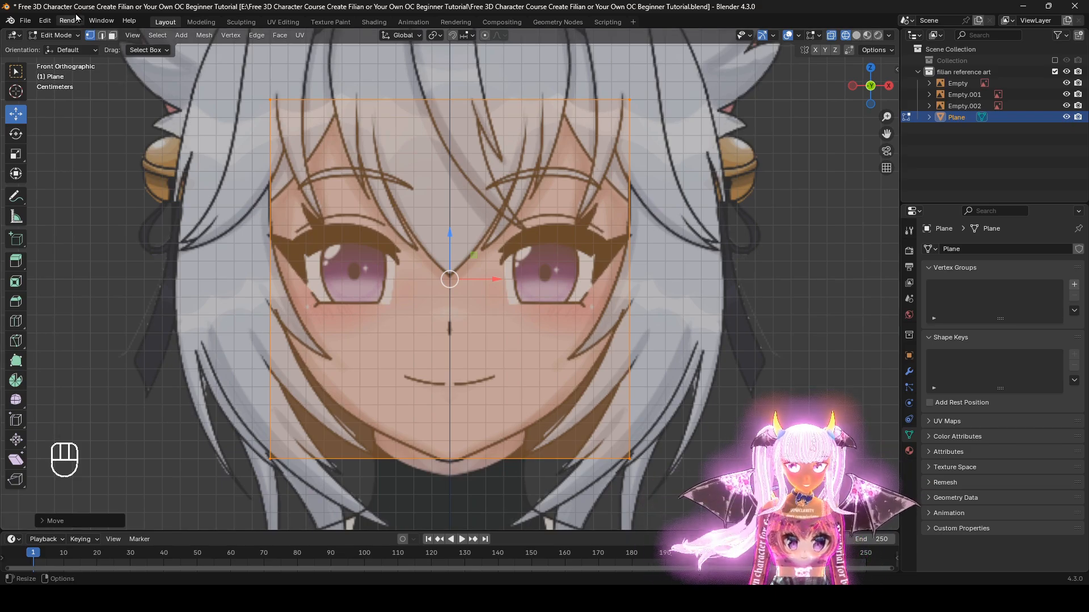
Step: In edge select mode, raise the plane's bottom edge from the chin to the level of the nose
left_click(103, 35)
left_click(495, 462)
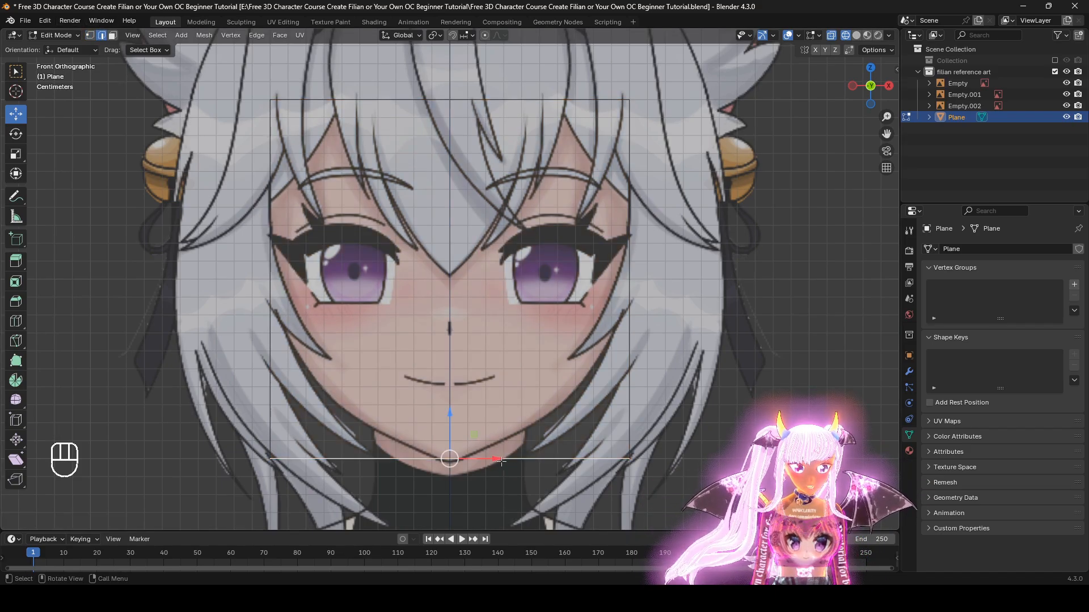
left_click_drag(455, 417, 465, 281)
Step: Lower the plane's top edge along Z to just above the eyebrows, checking its height against the side view
middle_click_drag(596, 415, 587, 466, "alt")
left_click(536, 116)
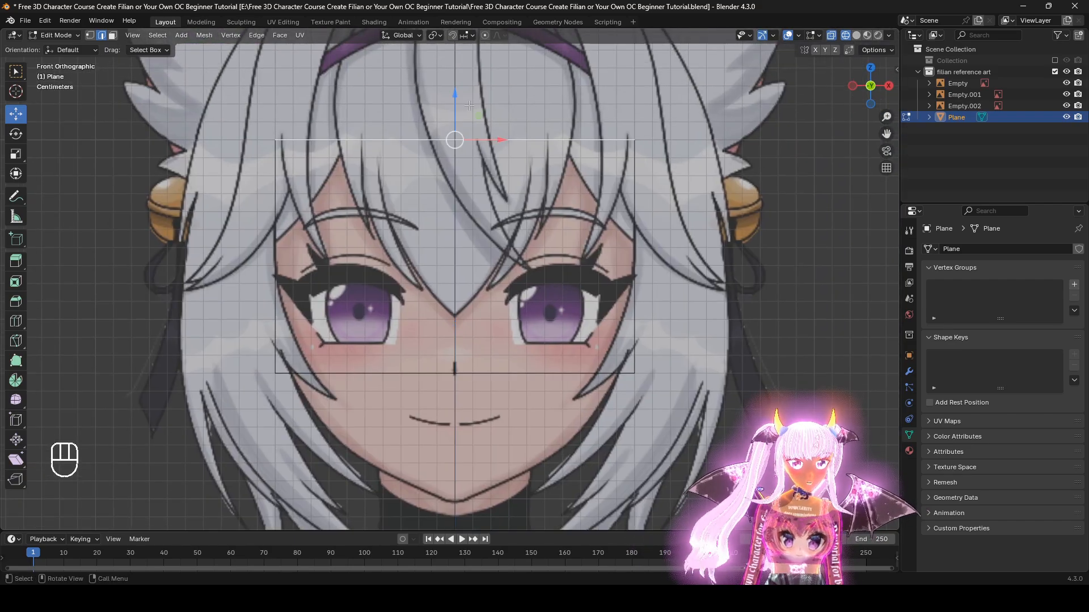
left_click_drag(453, 101, 452, 136, "ctrl")
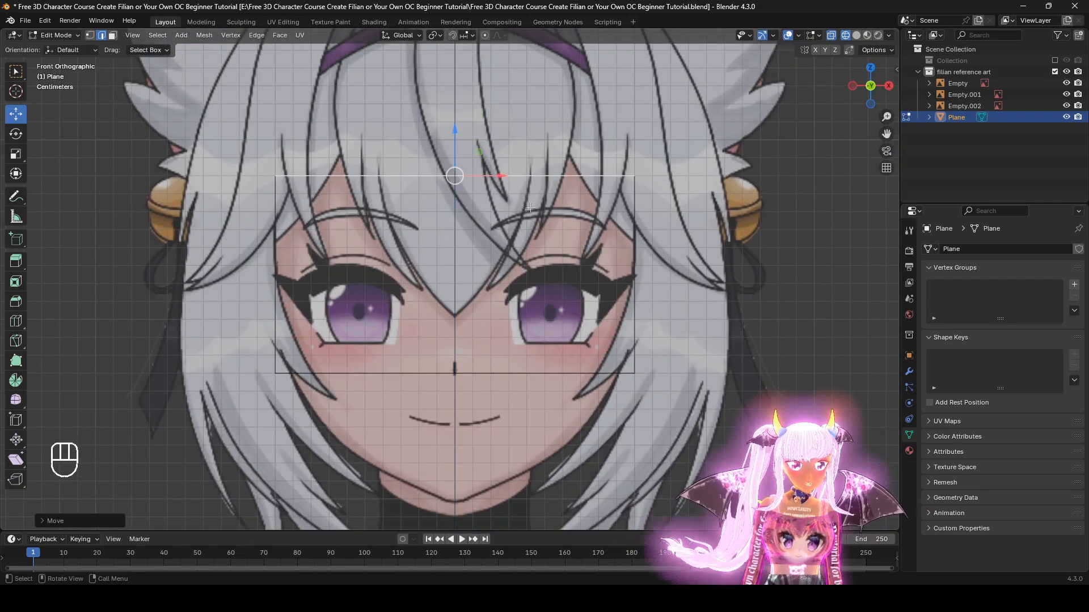
middle_click_drag(616, 257, 466, 270, "alt")
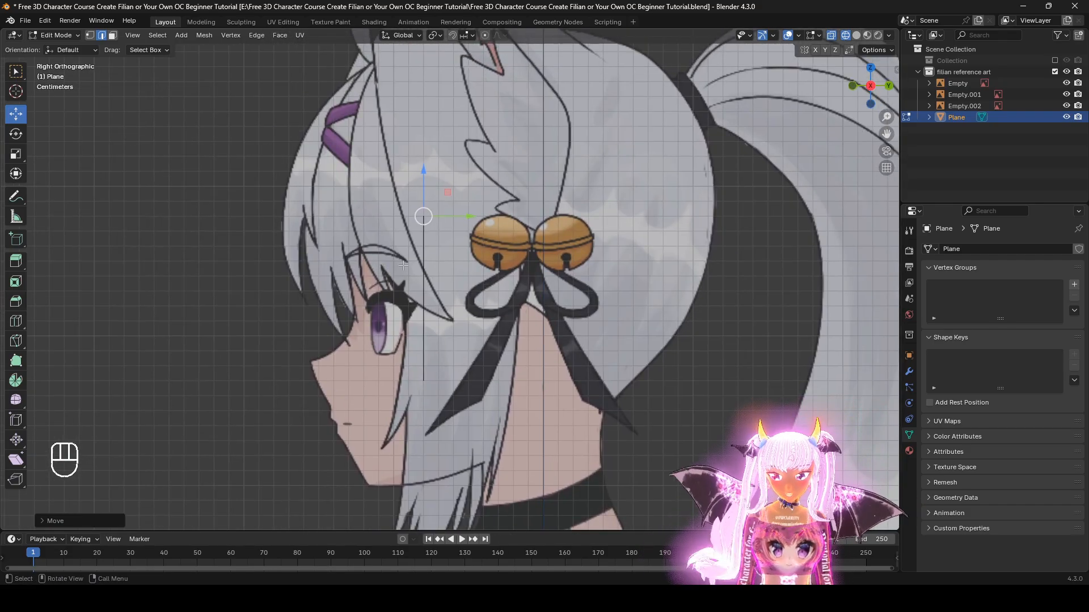
key("KP_1")
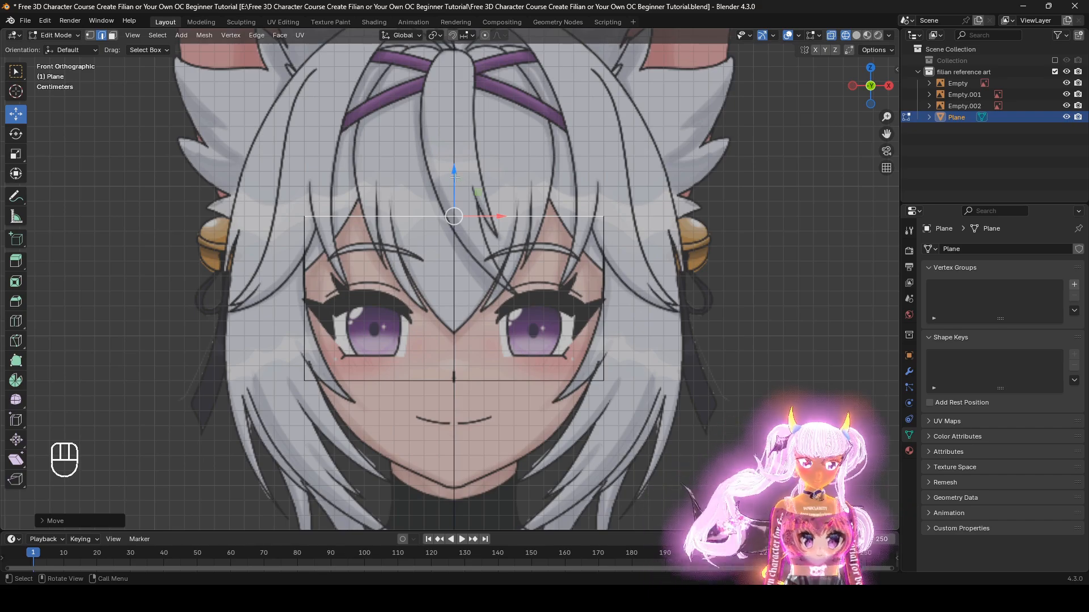
left_click_drag(454, 173, 455, 187, "ctrl")
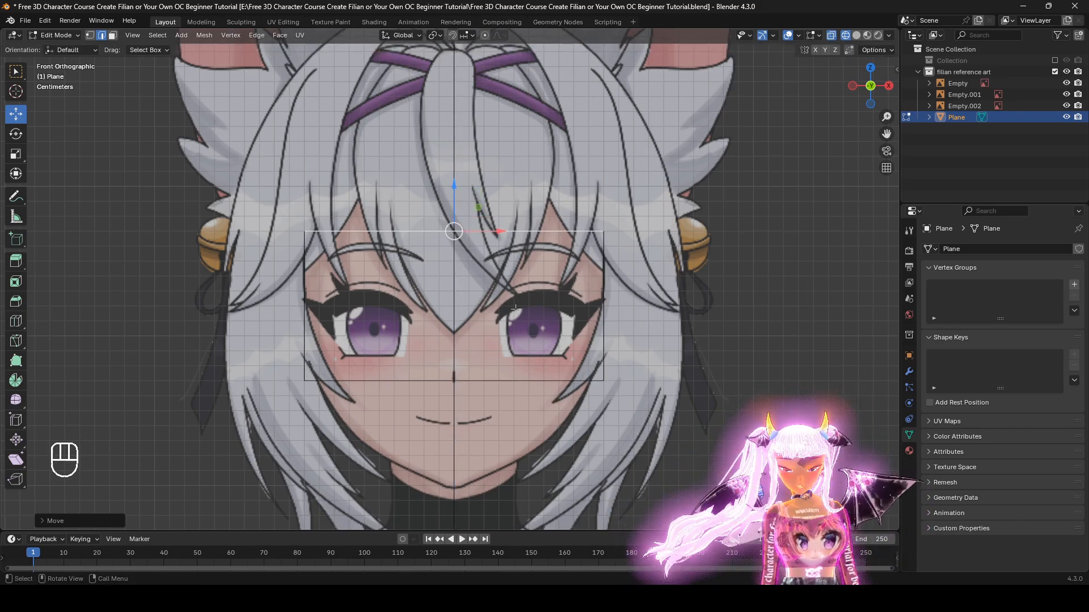
Step: Split the plane down its vertical centre with a single loop cut and delete the left half
scroll(514, 309, "up", 2)
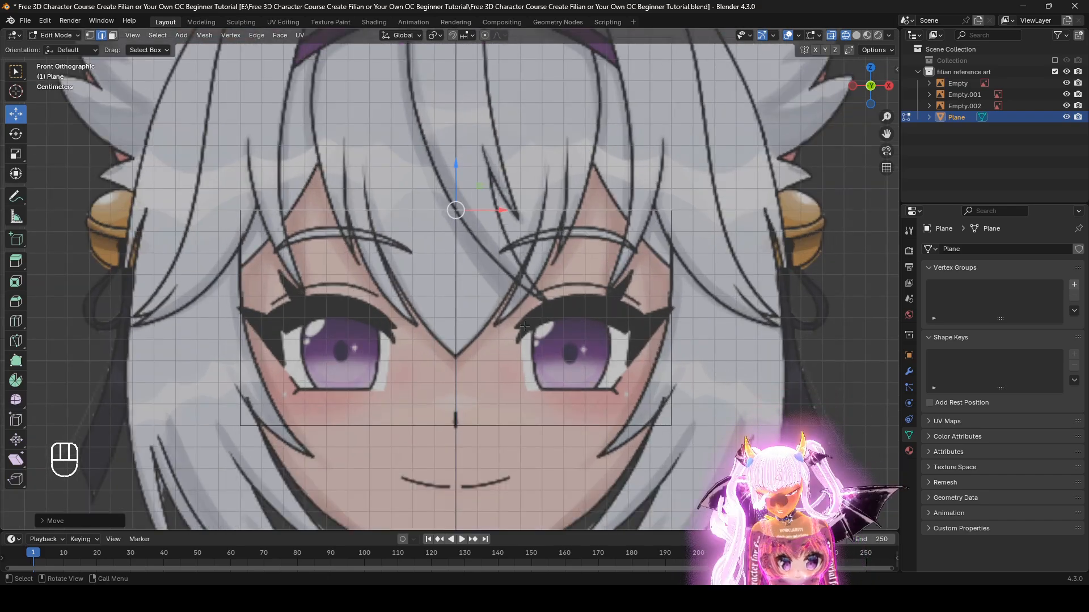
key("ctrl+r")
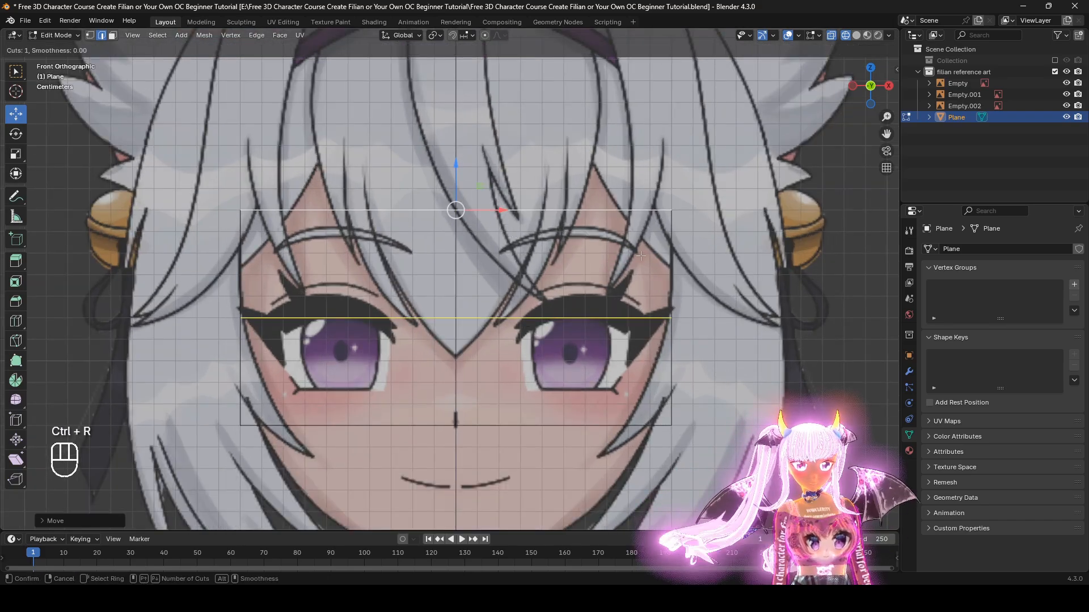
left_click(532, 216)
right_click(655, 210)
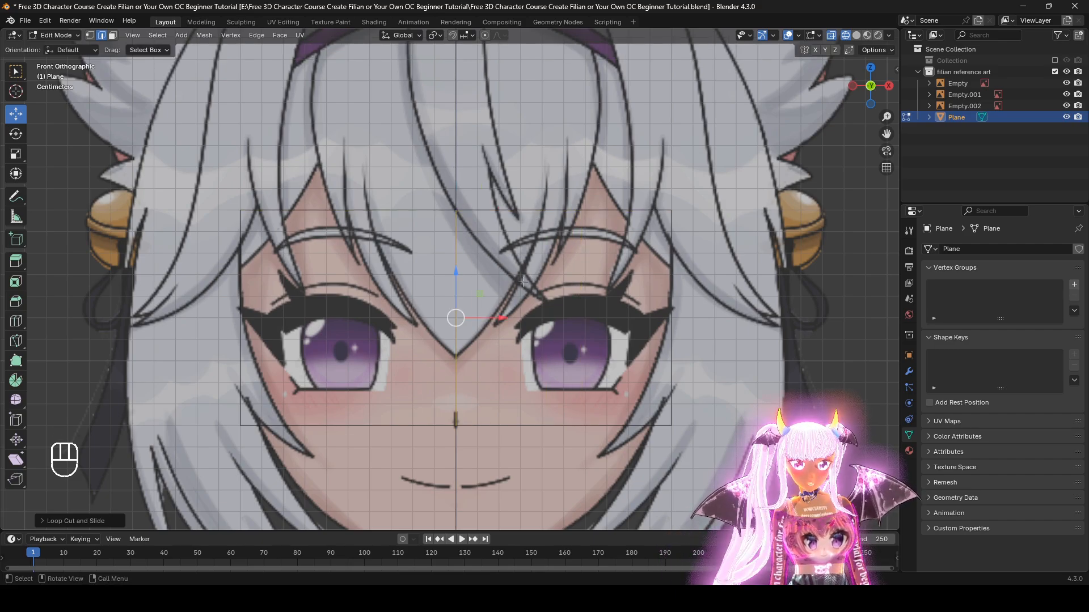
left_click(249, 266)
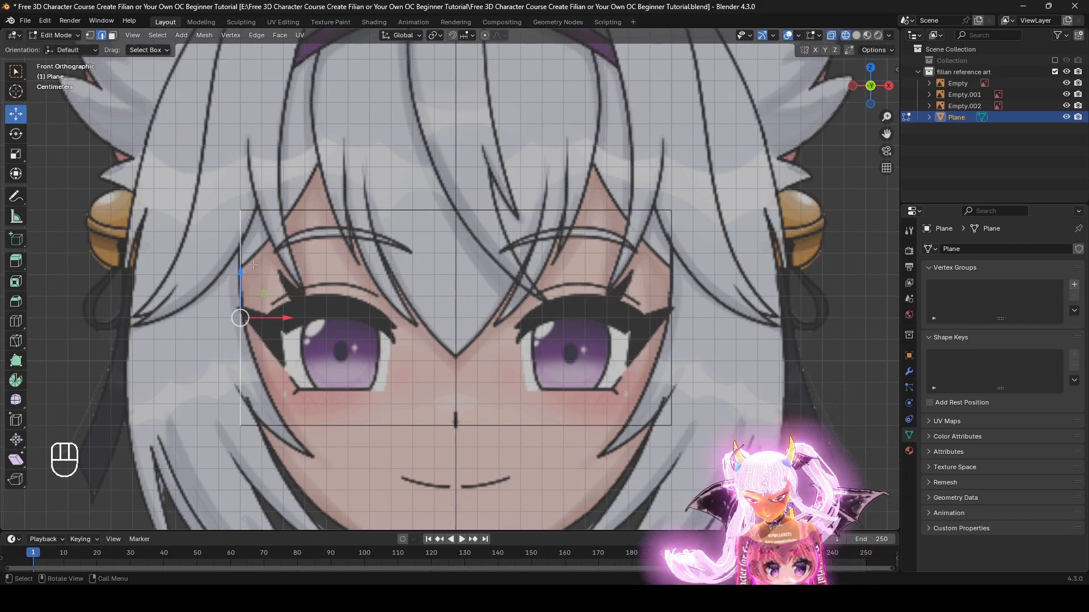
key("x")
left_click(252, 265)
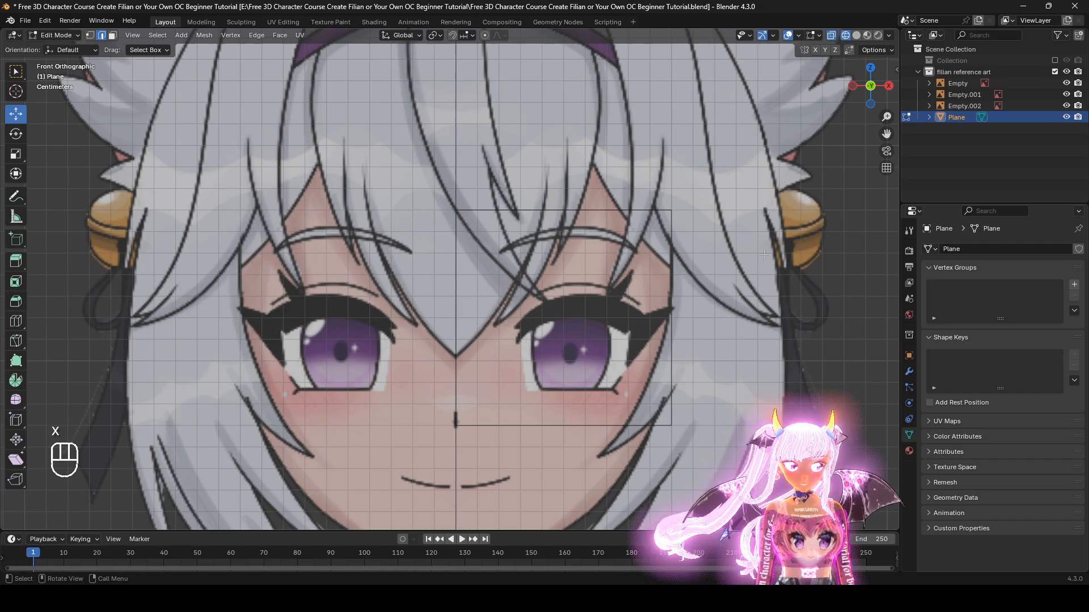
Step: Add a Mirror modifier to the remaining half of the plane
left_click(909, 372)
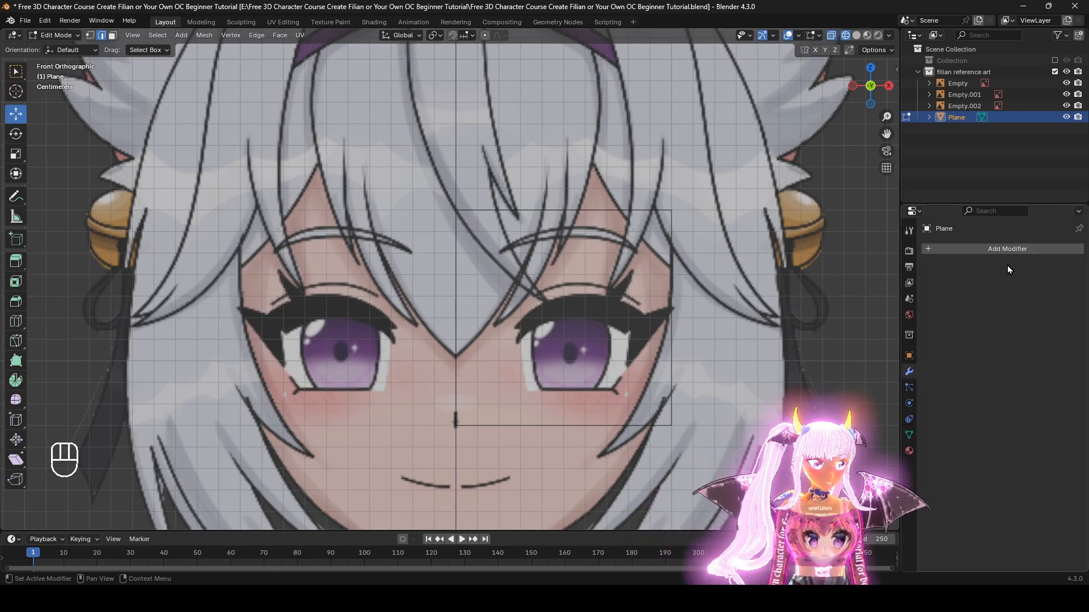
left_click(1016, 252)
mouse_move(1004, 296)
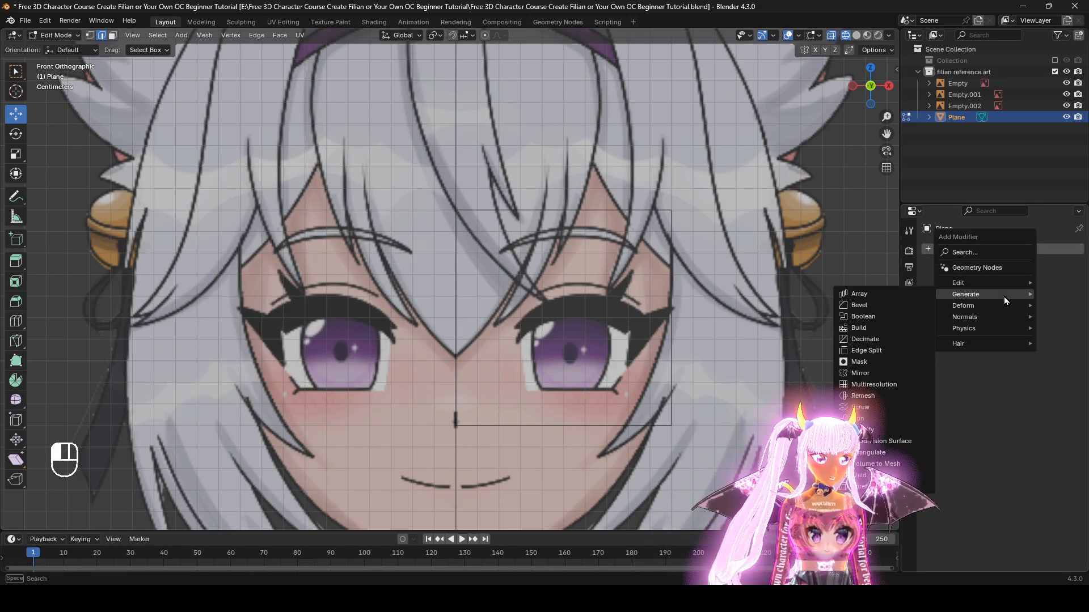
left_click(885, 371)
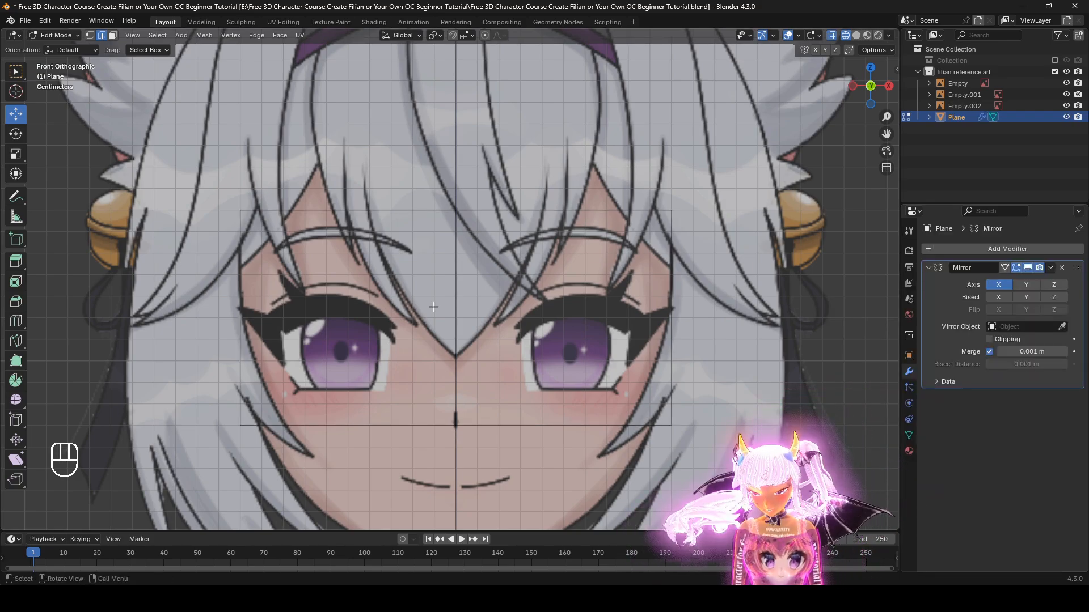
Step: Alternate between solid and wireframe shading to examine the mirrored plane against the face reference
key("z")
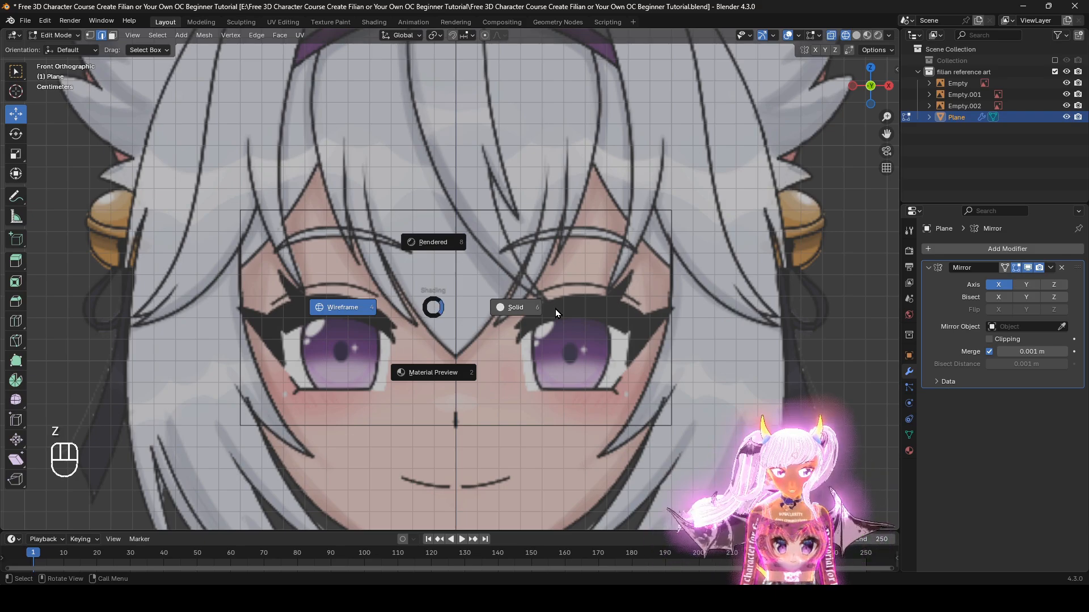
left_click(556, 308)
key("z")
left_click(437, 301)
key("z")
left_click(544, 300)
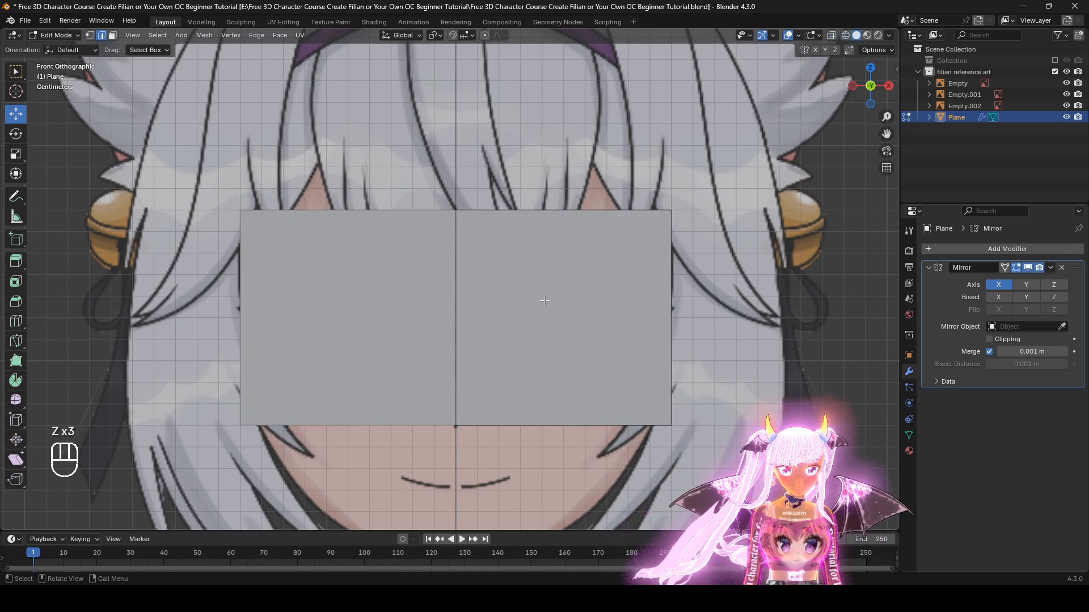
key("z")
left_click(447, 301)
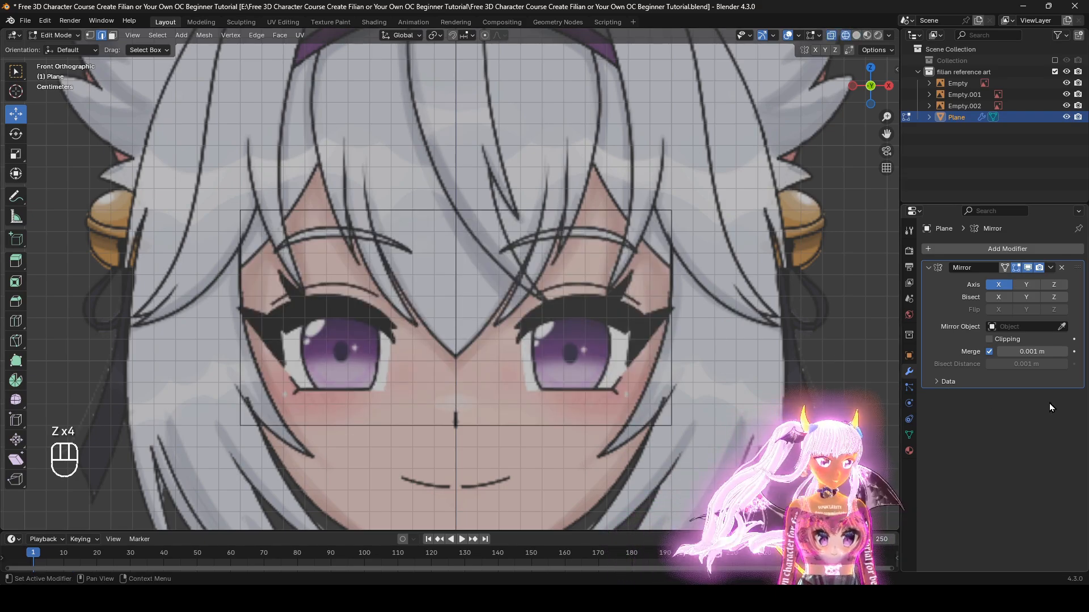
Step: Enable Clipping on the Mirror modifier and switch the viewport to solid shading
left_click(989, 339)
key("z")
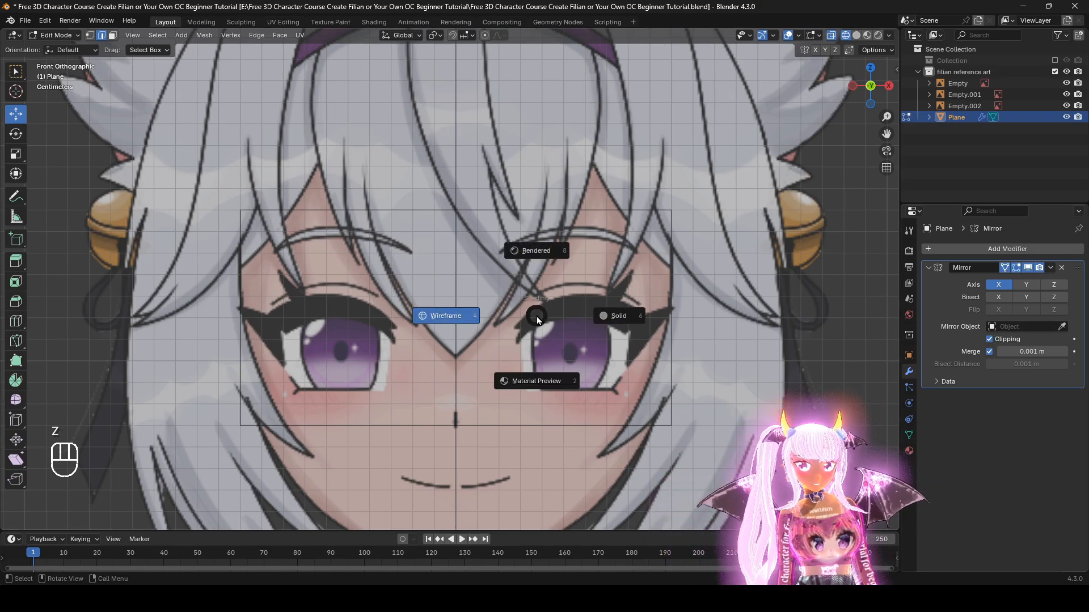
left_click(617, 319)
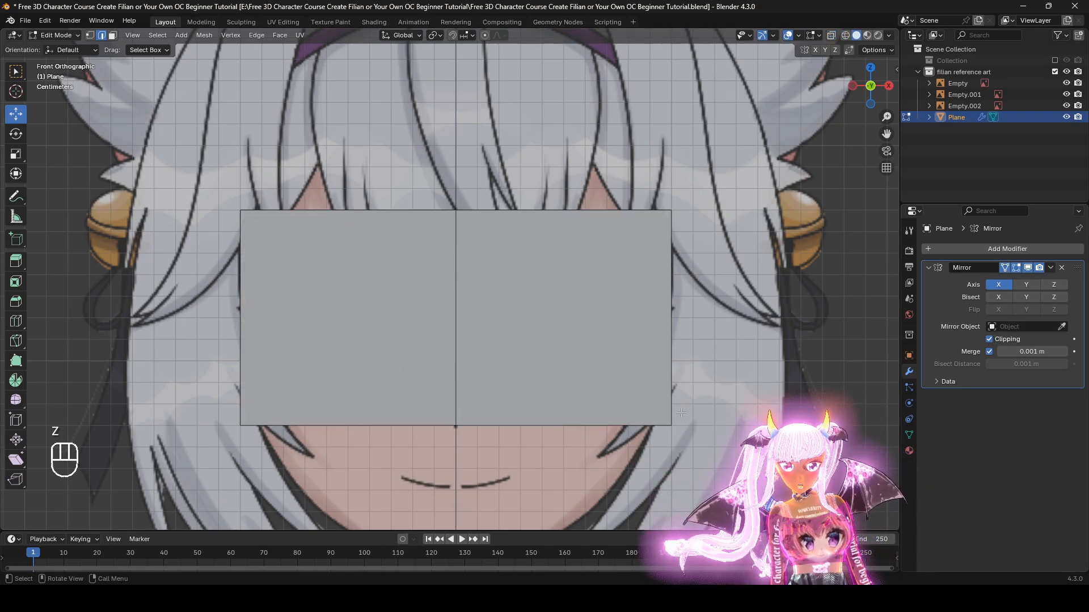
Step: Add four evenly spaced horizontal loop cuts across the mirrored plane, without sliding them
left_click(472, 322)
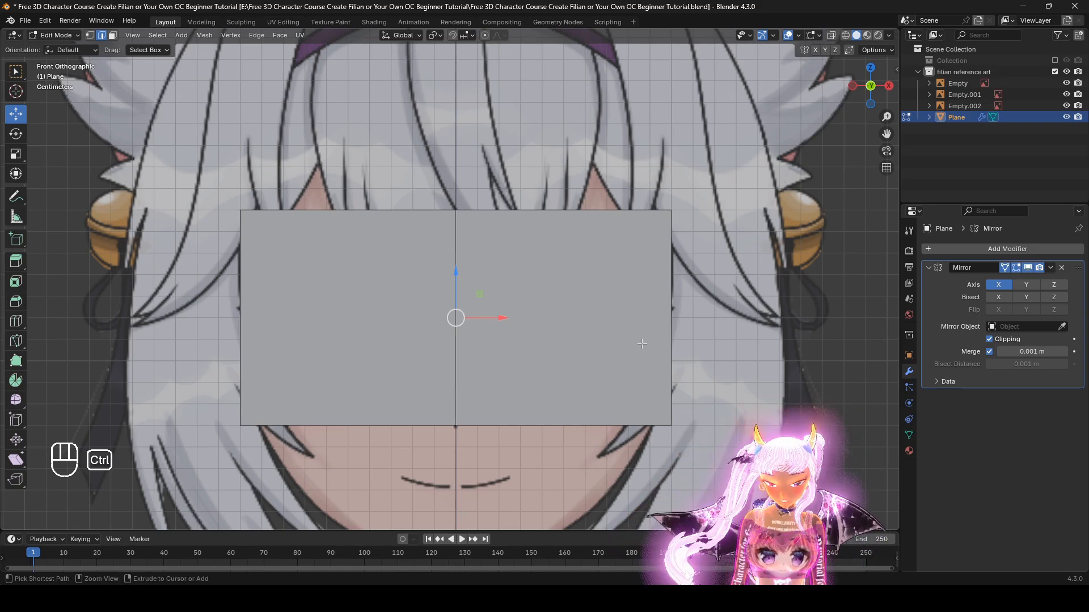
key("ctrl+r")
scroll(669, 324, "up", 3)
scroll(669, 324, "up", 1)
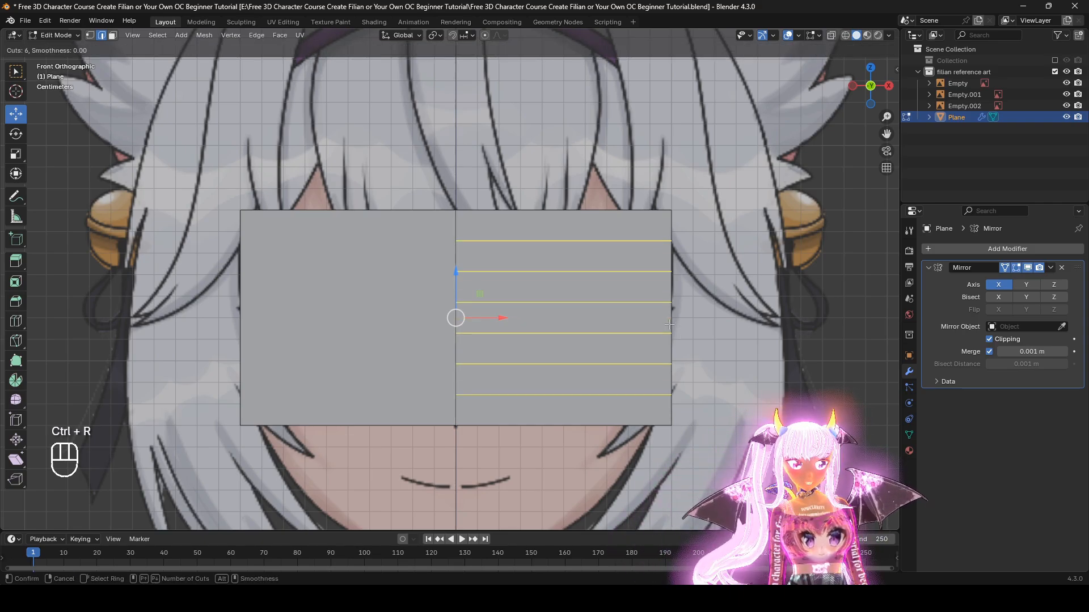
scroll(669, 325, "down", 2)
scroll(669, 324, "up", 2)
scroll(669, 324, "down", 1)
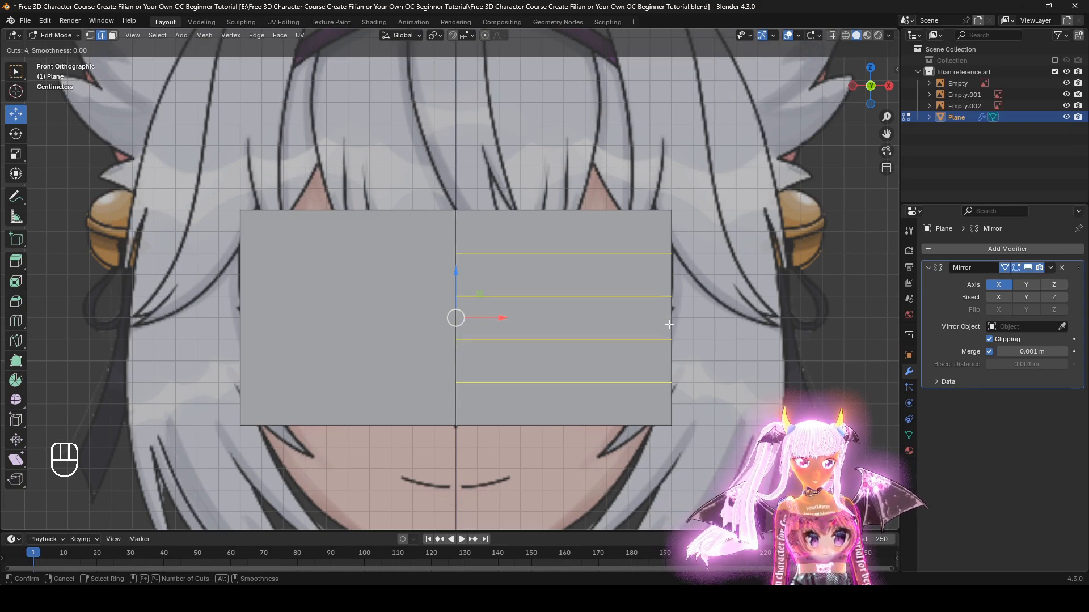
left_click(669, 324)
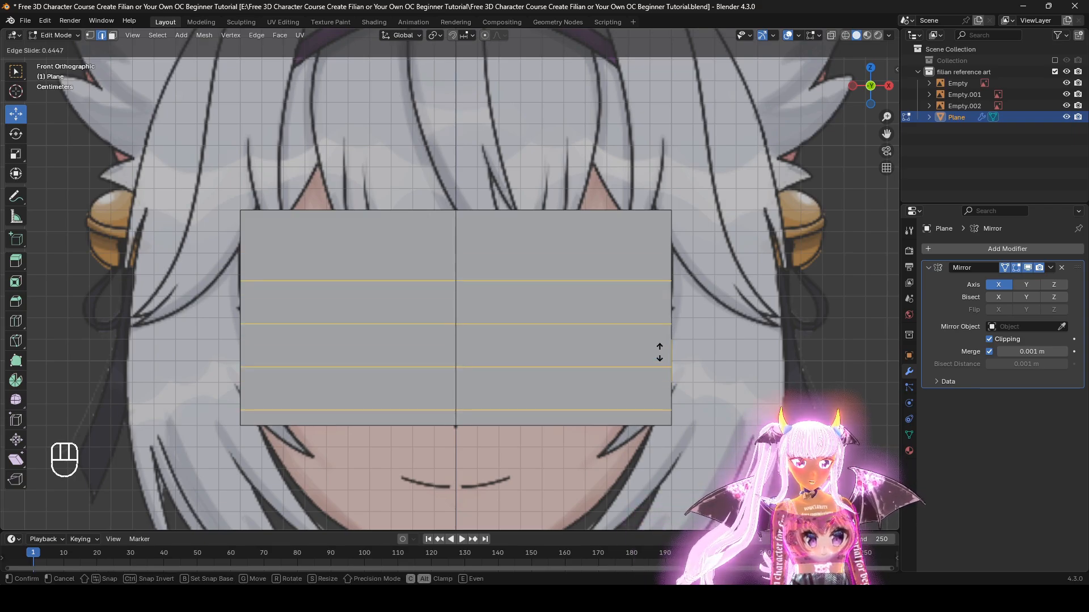
right_click(665, 382)
Step: Add four evenly spaced vertical loop cuts to the plane's right half, without sliding them
key("ctrl")
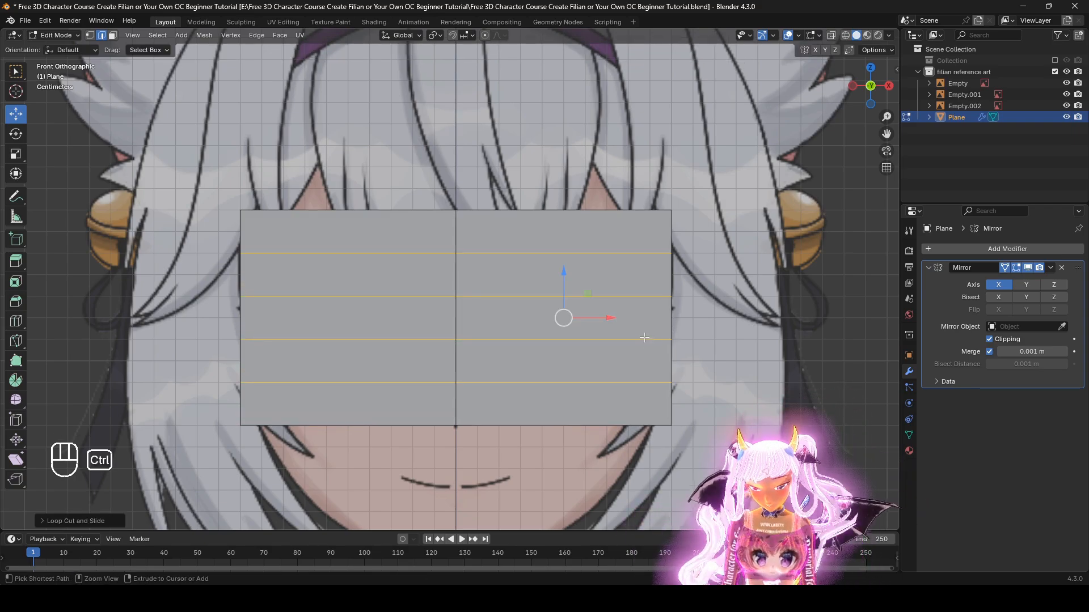
key("ctrl+r")
left_click(608, 221)
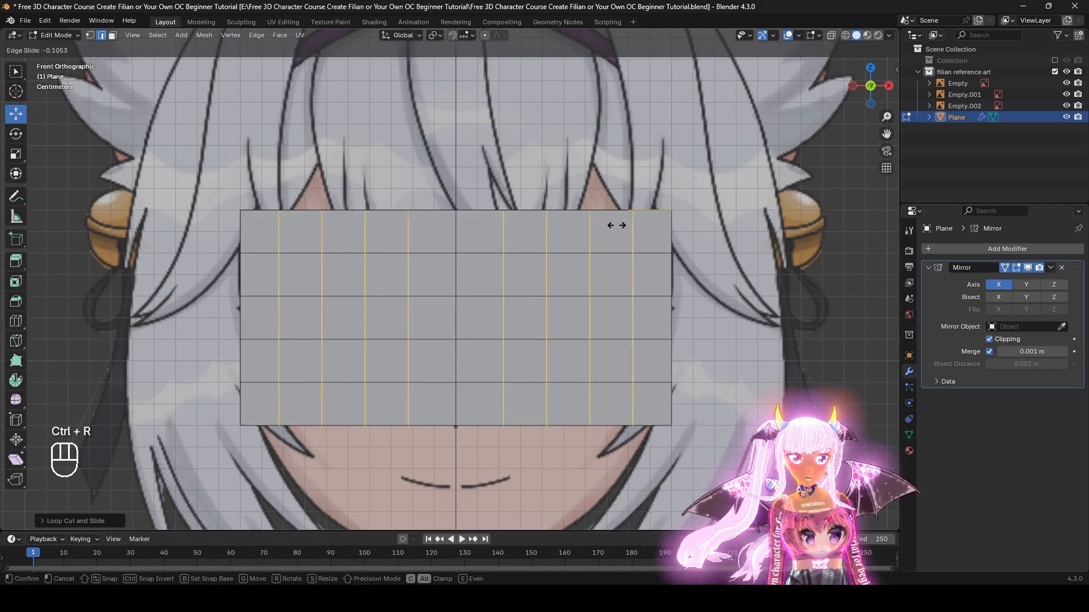
right_click(600, 283)
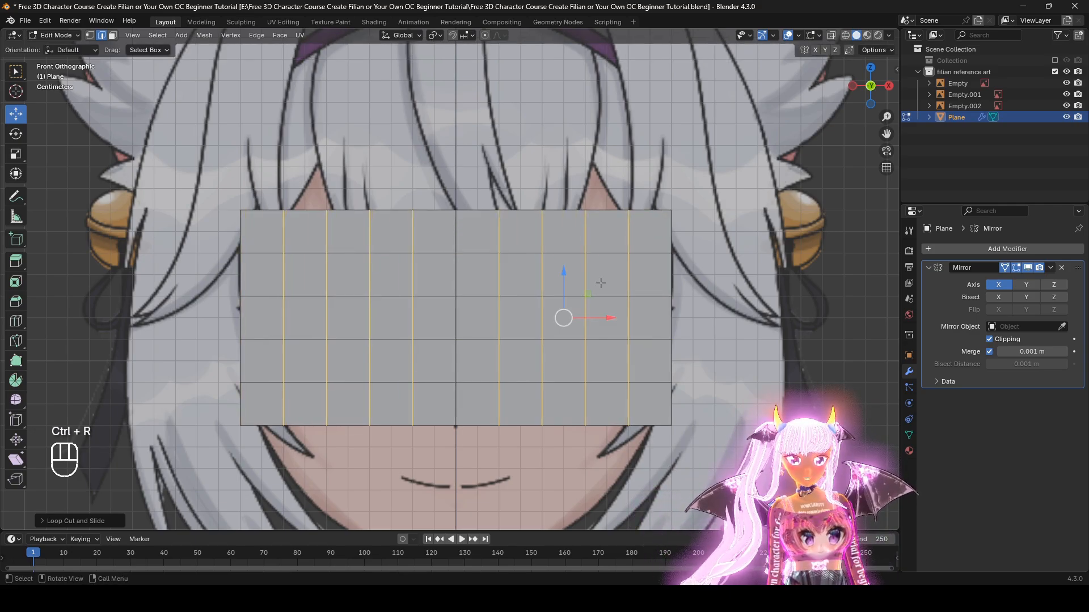
Step: Select the centre edge loop, enable proportional editing, and reduce its influence size to about 0.084 m during a trial move
left_click(464, 276, "alt")
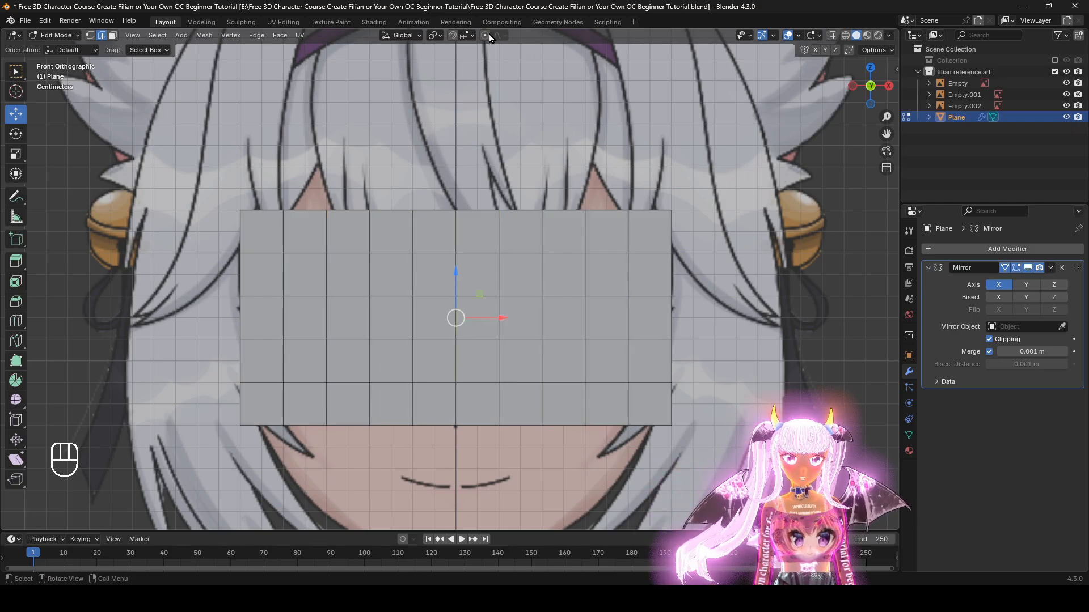
scroll(503, 259, "down", 2)
key("g")
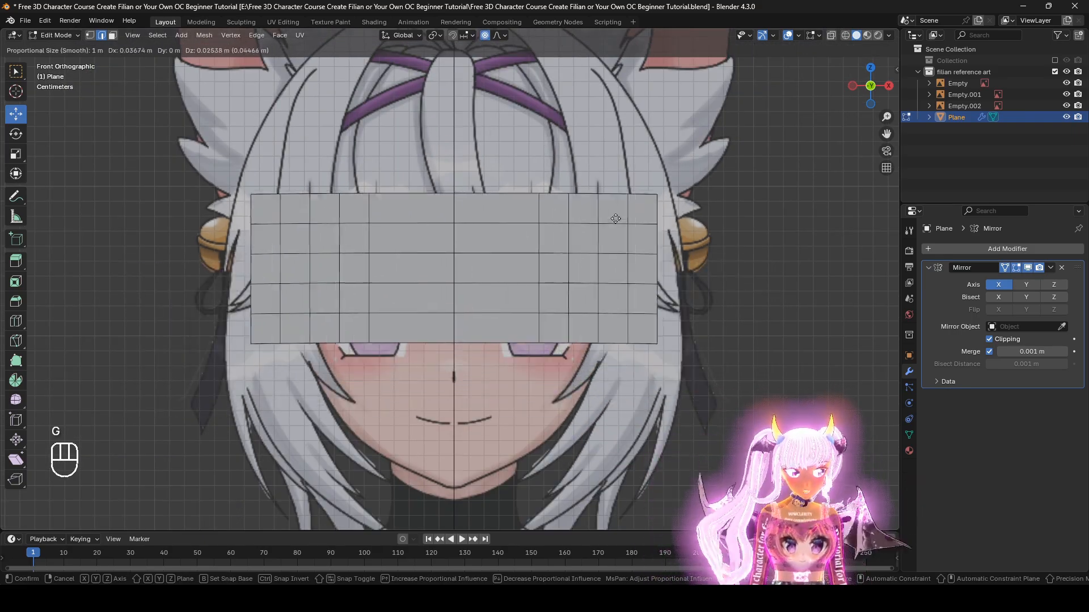
scroll(570, 305, "up", 1)
scroll(570, 305, "up", 20)
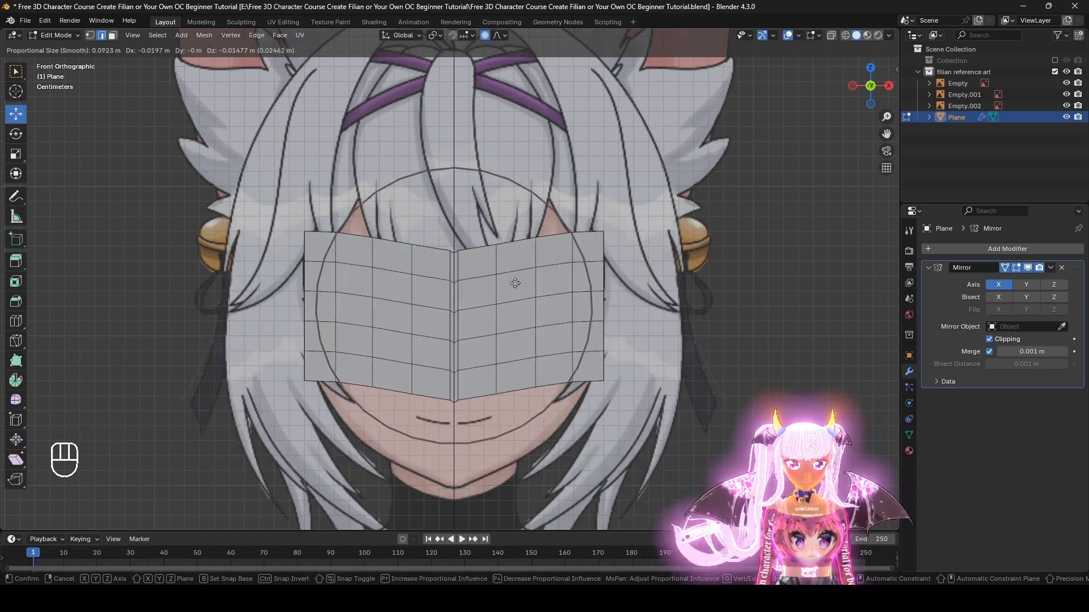
scroll(516, 286, "down", 2)
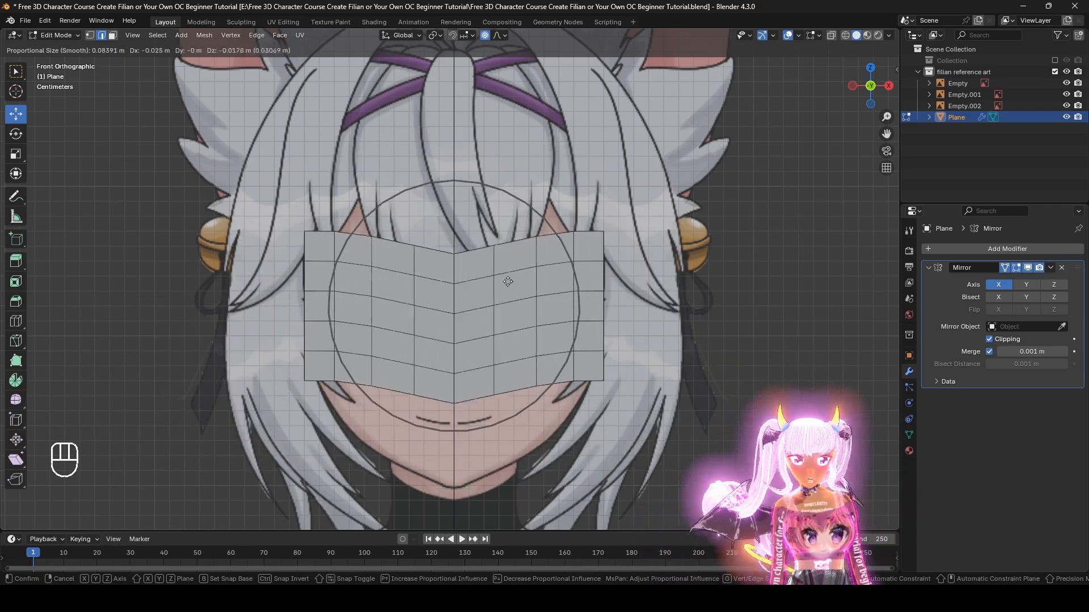
key("Escape")
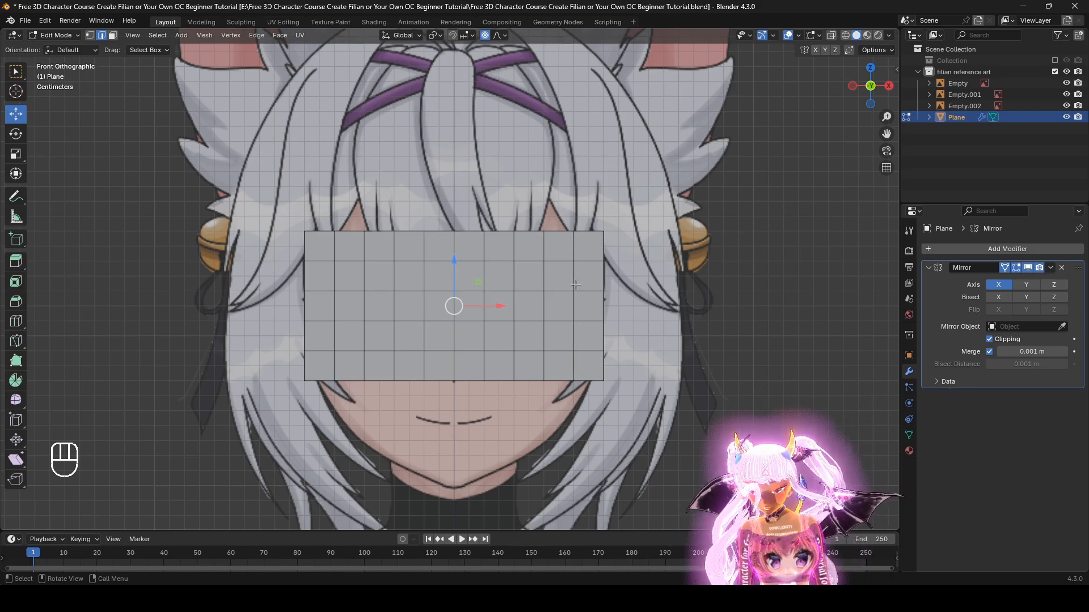
Step: In the right side view, pull the centre edge loop forward with proportional editing to curve the plane around the face
middle_click_drag(649, 324, 825, 130)
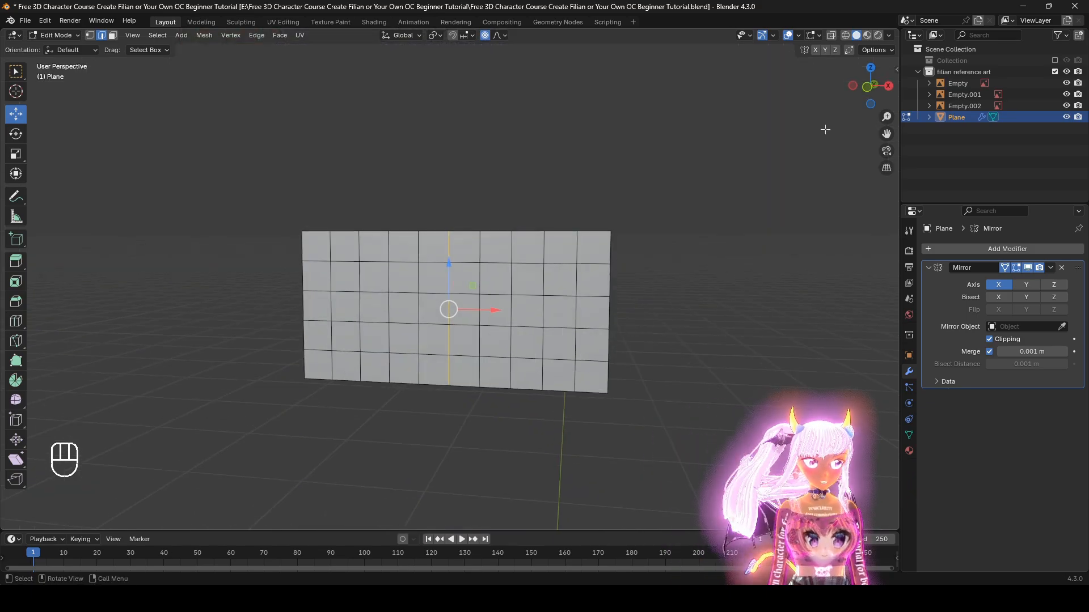
left_click(889, 86)
left_click_drag(469, 316, 399, 282)
scroll(386, 303, "down", 4)
scroll(375, 286, "up", 1)
scroll(393, 284, "down", 1)
scroll(406, 284, "up", 1)
Step: Select the plane's outer side edge loop and move it slightly back along Y
middle_click_drag(399, 282, 420, 256)
left_click(417, 306, "alt")
left_click_drag(470, 306, 474, 306)
middle_click_drag(474, 307, 603, 312)
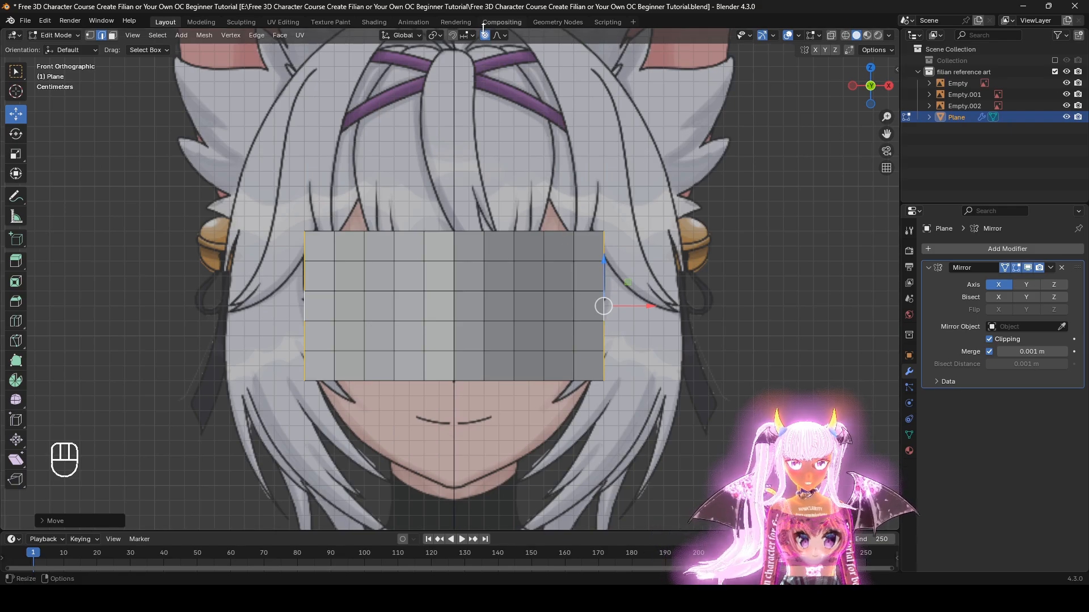
Step: With proportional editing on, push the second vertical edge loop from the centre outward using Shrink/Fatten to round the curve
left_click(514, 278, "alt")
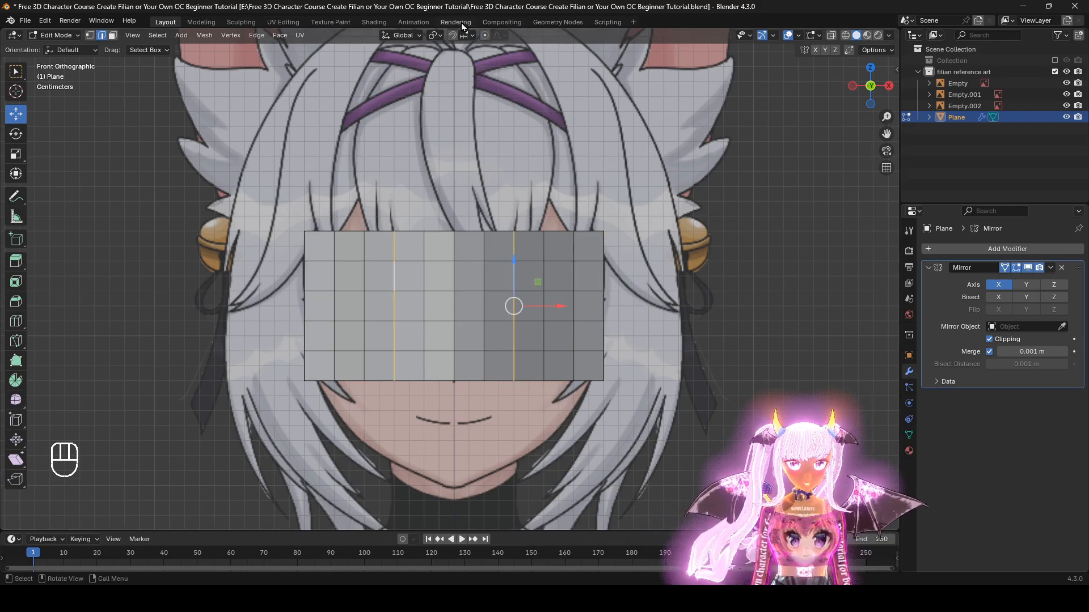
left_click(484, 35)
middle_click_drag(567, 352, 578, 440)
key("alt+s")
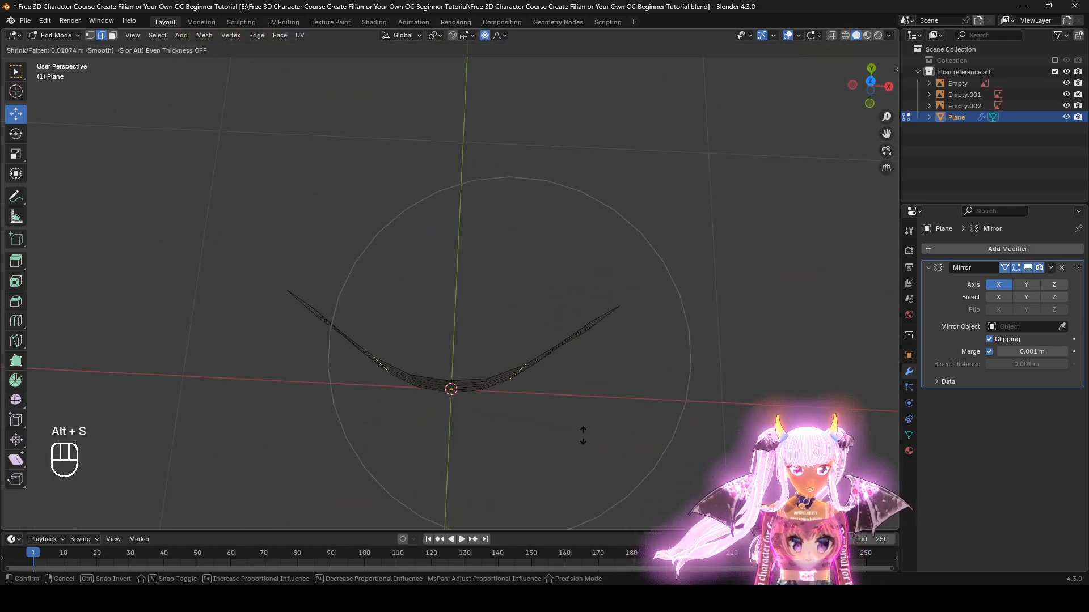
left_click(562, 385)
Step: Shrink/Fatten the third vertical edge loop from the centre to round the side of the face
middle_click_drag(562, 384, 429, 275)
left_click(538, 340, "alt")
key("alt+s")
left_click(606, 418)
Step: Check the mesh against the front reference, then slide the first vertical edge loop beside the centre inward
key("z")
key("z")
middle_click_drag(499, 312, 618, 331)
key("z")
scroll(516, 329, "up", 3)
key("z")
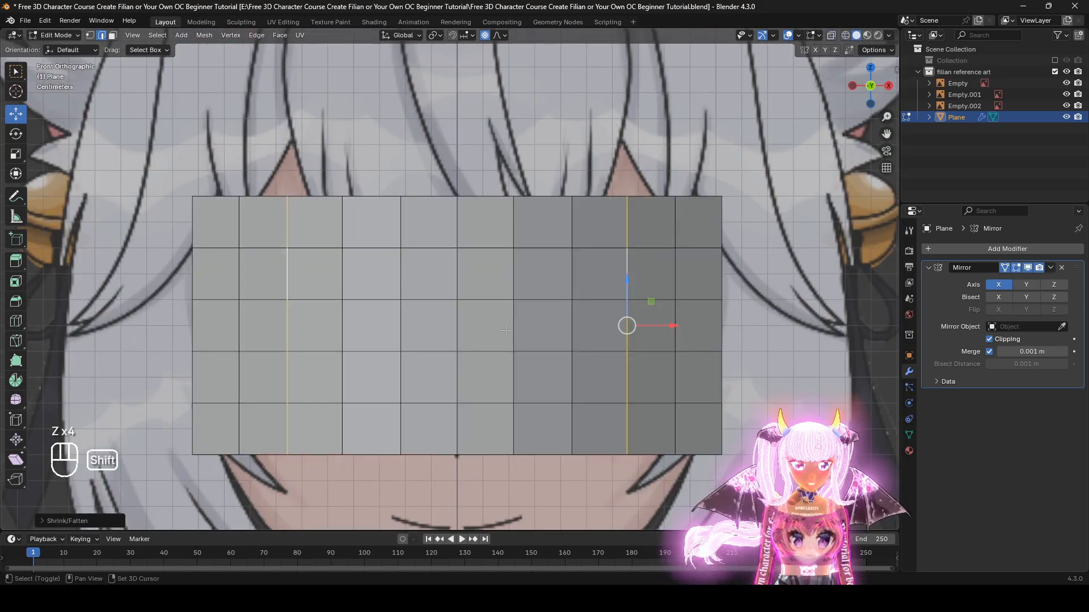
left_click(520, 328, "alt")
middle_click_drag(519, 328, 512, 308, "shift")
key("g")
key("g")
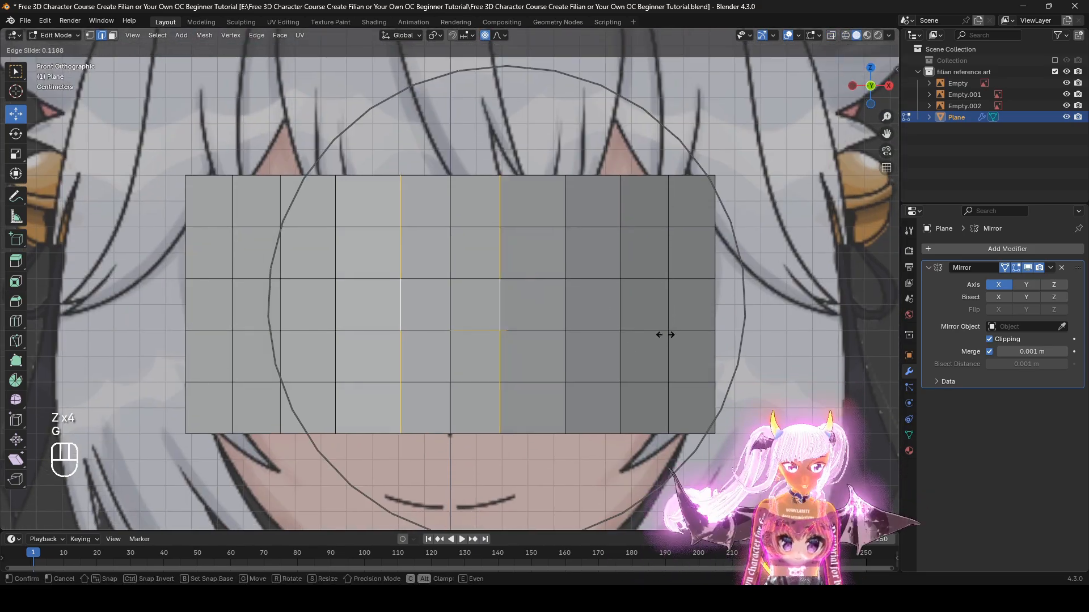
left_click(656, 337)
Step: Slide the second vertical edge loop from the centre inward to the inner corner of the eye
left_click(565, 315, "alt")
key("g")
key("g")
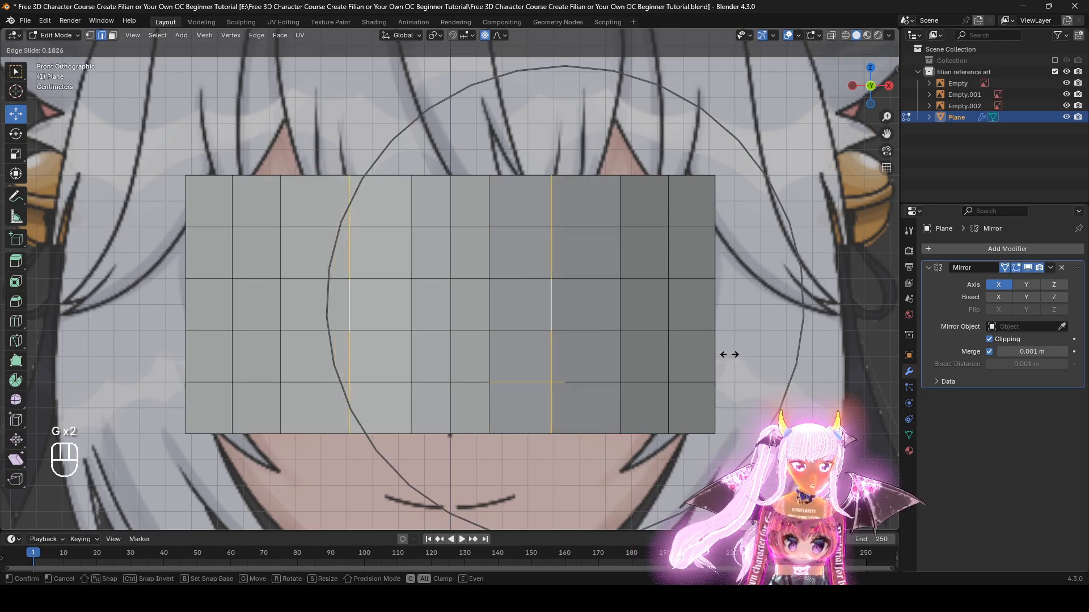
left_click(701, 362)
Step: In wireframe shading, slide the first vertical edge loop to about midway between the centre line and the second loop
key("z")
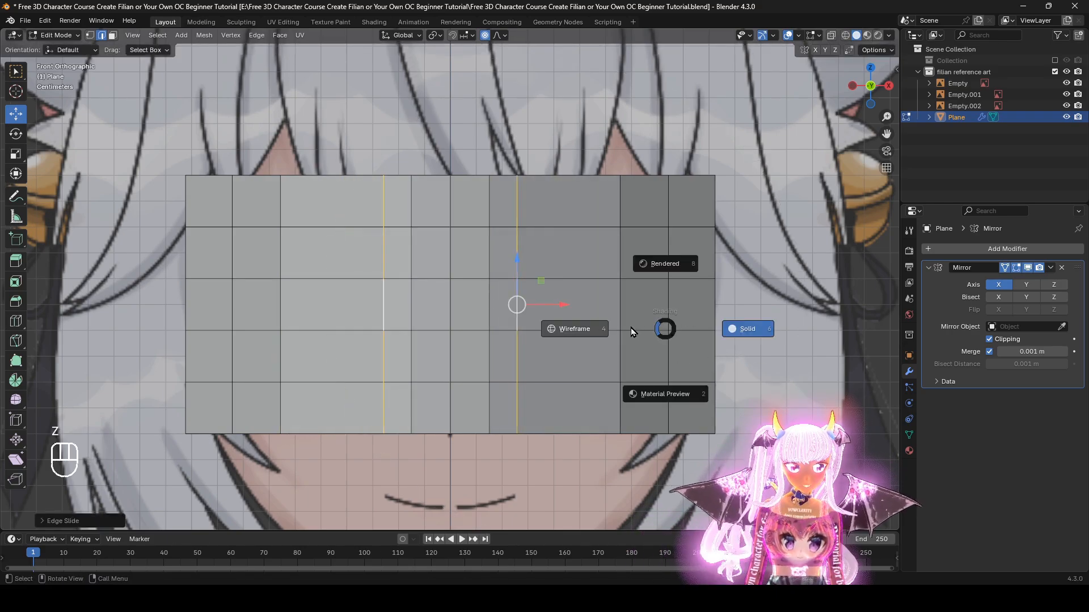
left_click(573, 328)
key("z")
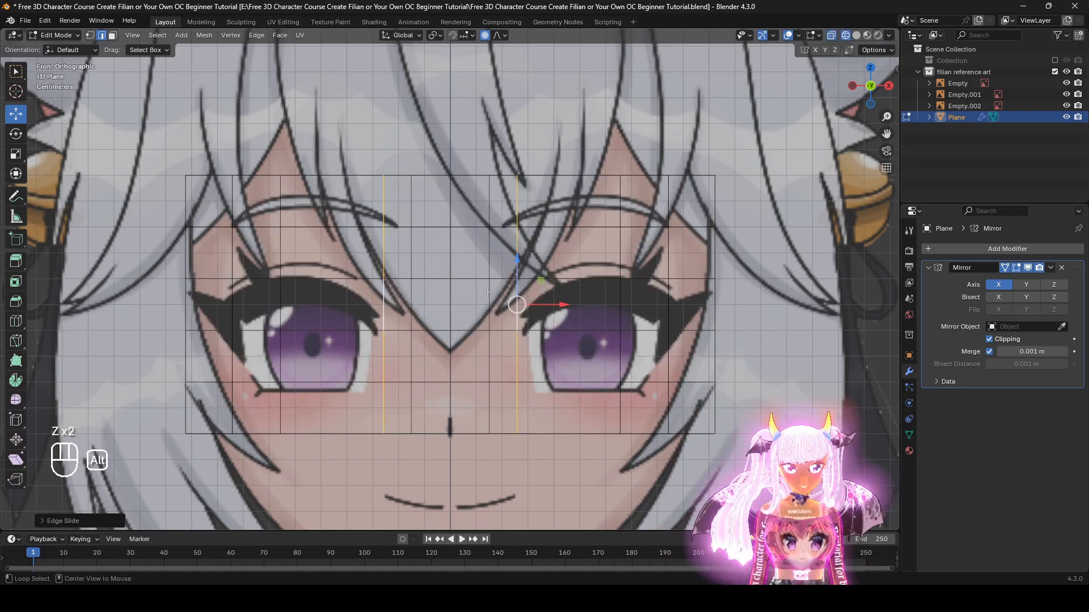
left_click(491, 309, "alt")
key("g")
key("g")
left_click(691, 360)
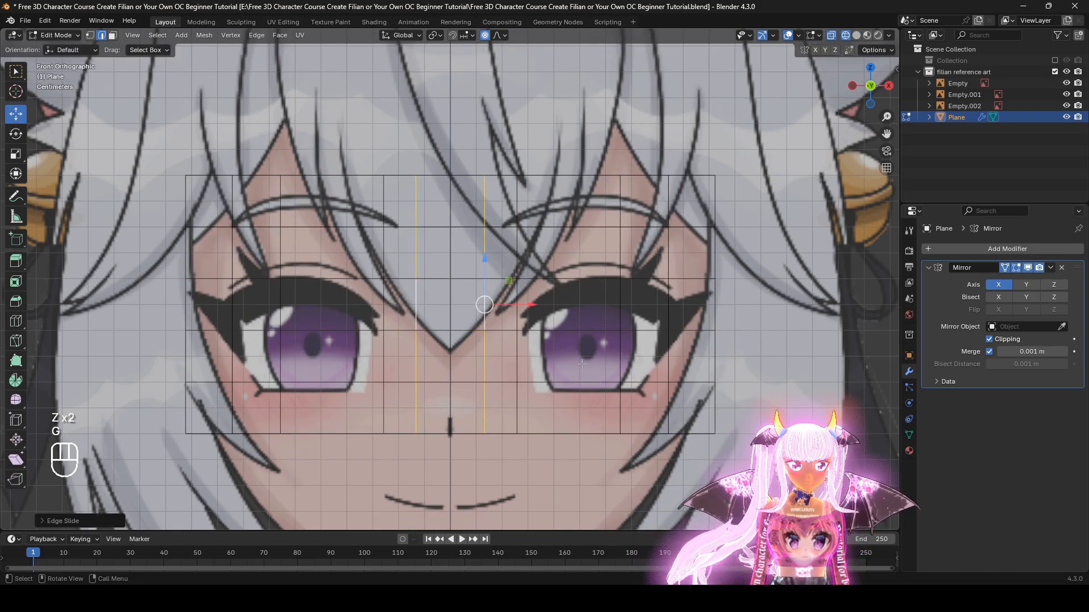
Step: In solid shading and vertex mode, slide the third vertical edge loop from the centre inward, towards the middle of the eye
key("z")
left_click(650, 364)
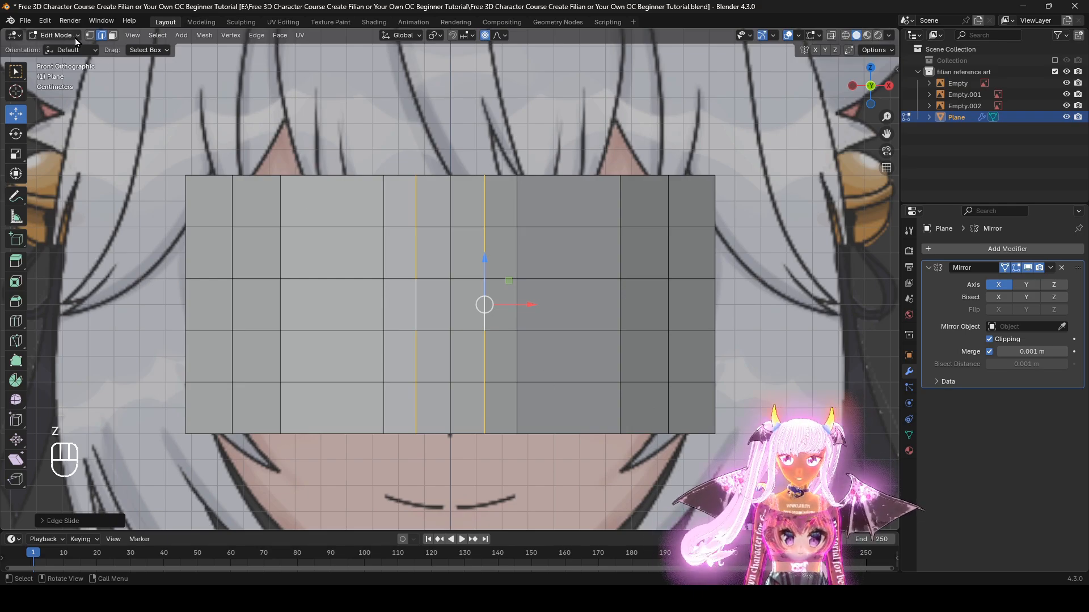
left_click(90, 36)
left_click(618, 311, "alt")
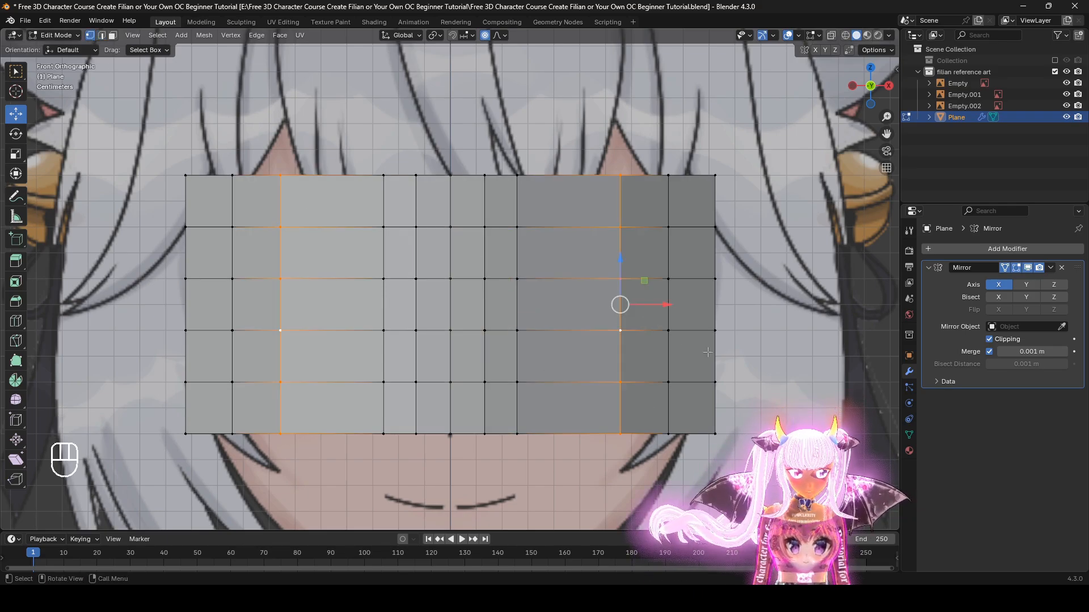
key("g")
key("g")
left_click(690, 351)
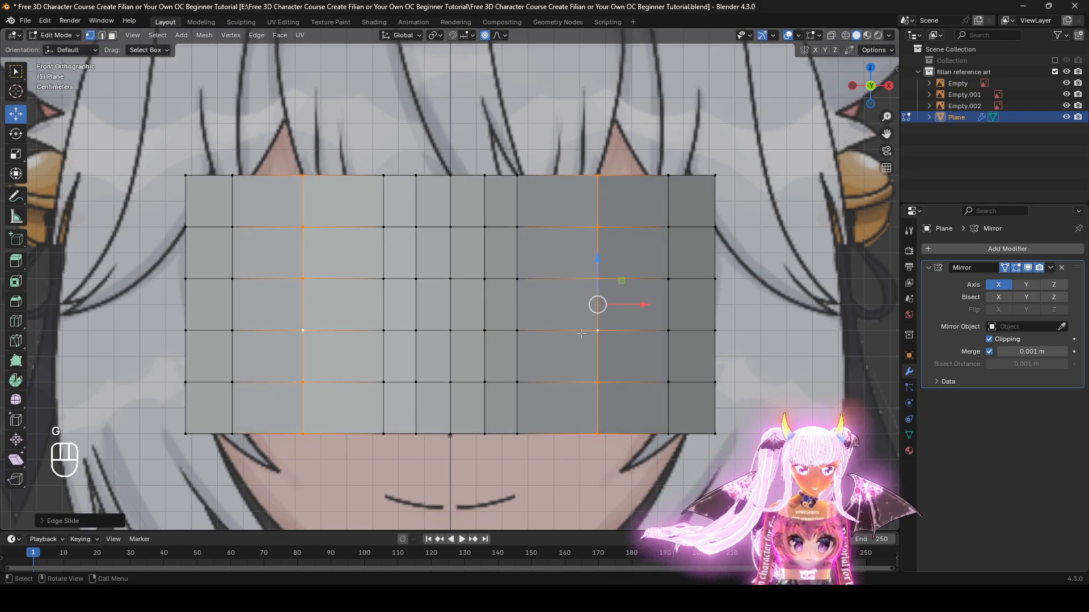
left_click(597, 330)
key("x")
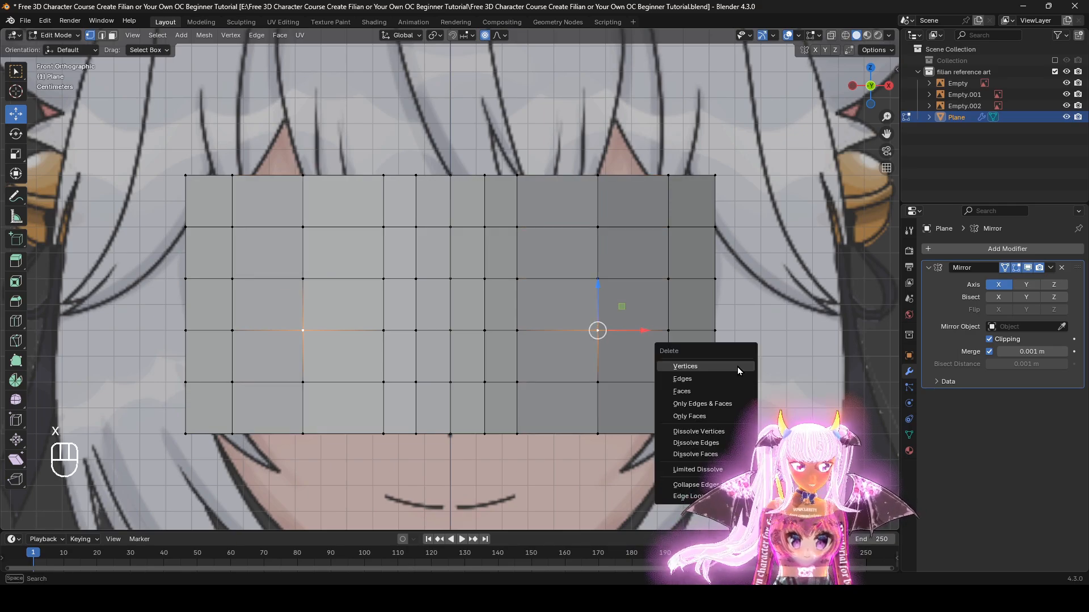
left_click(739, 371)
Step: Slide the fourth vertical edge loop from the centre slightly inward to the outer side of the eye
left_click(668, 304, "alt")
middle_click_drag(668, 304, 692, 329)
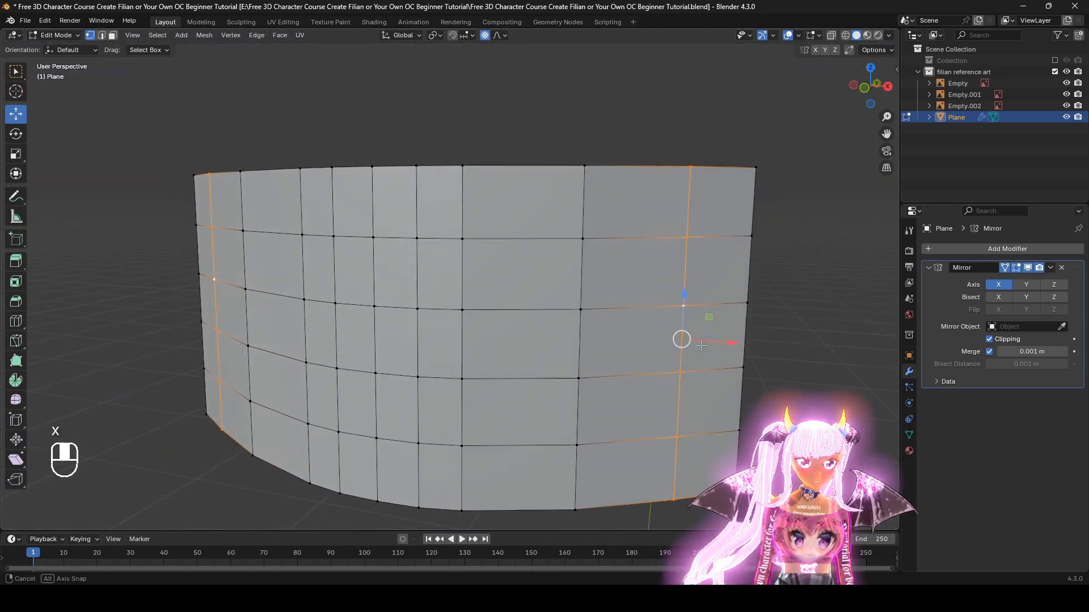
key("g")
key("g")
left_click(686, 343)
Step: Slide the third vertical edge loop further inward so that it runs through the middle of the eye
left_click(581, 306, "alt")
key("g")
key("g")
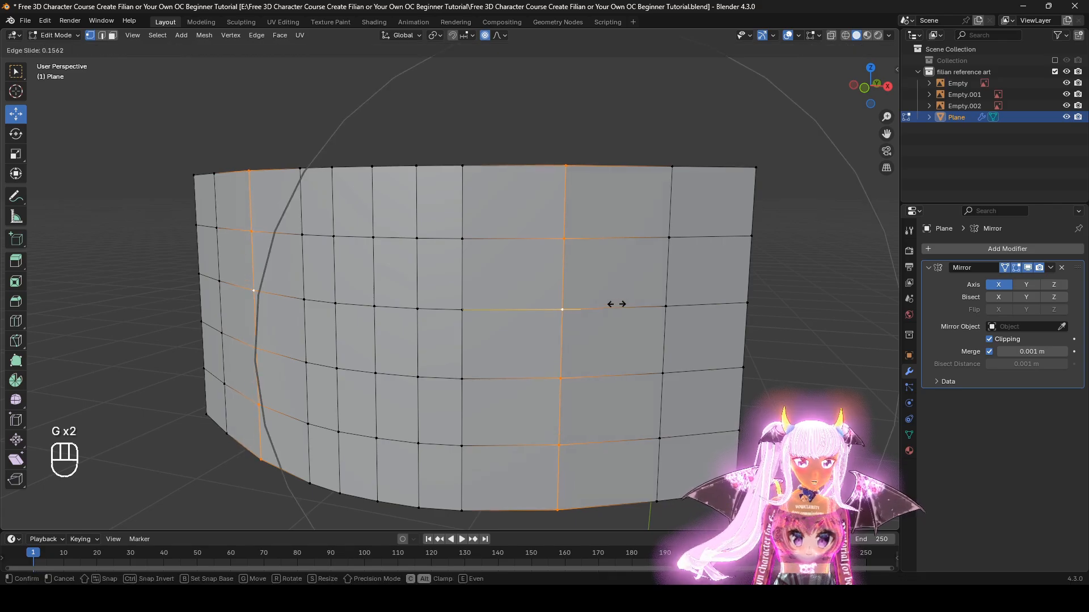
left_click(615, 304)
middle_click_drag(615, 304, 644, 306)
Step: Delete the vertex over the pupil from the front view to open a rectangular hole around each eye
left_click(585, 330)
key("x")
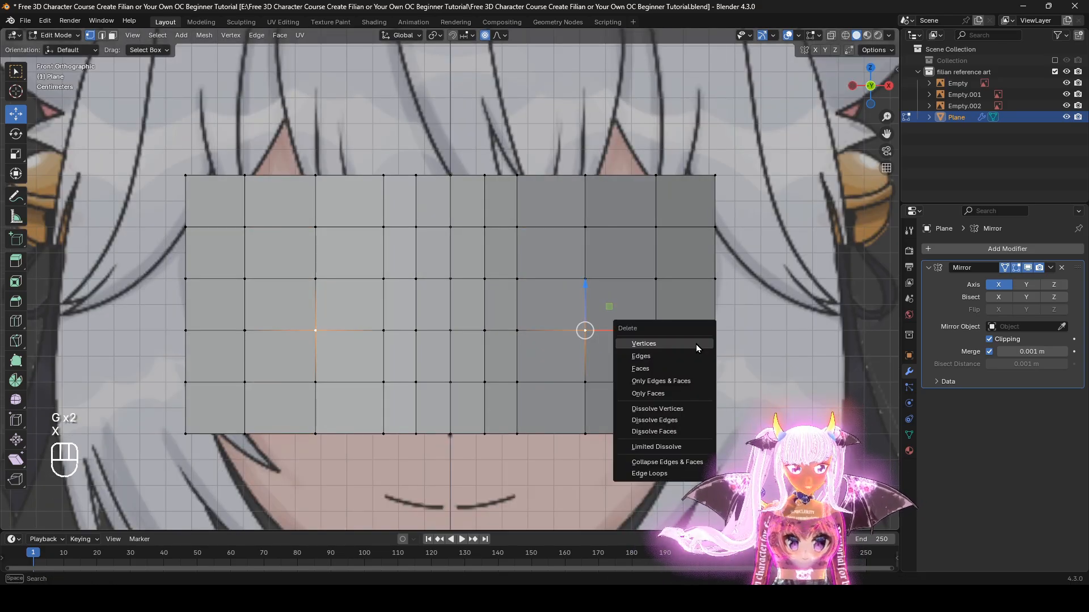
left_click(688, 343)
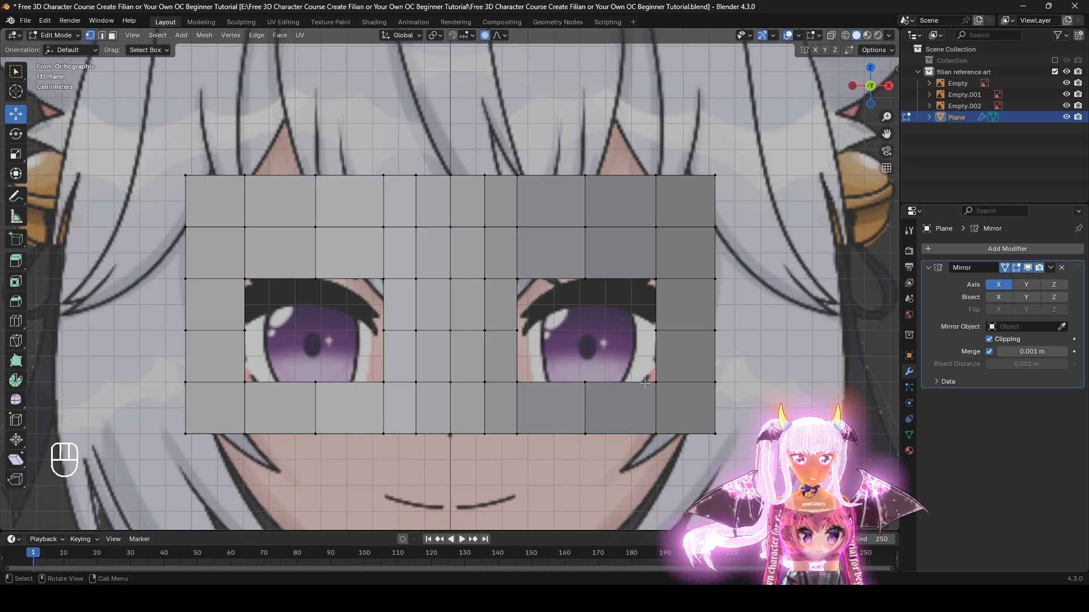
Step: Reshape the boundary loop of the eye hole into a circle with LoopTools
key("z")
middle_click_drag(544, 382, 494, 343, "shift")
scroll(493, 343, "up", 2)
key("z")
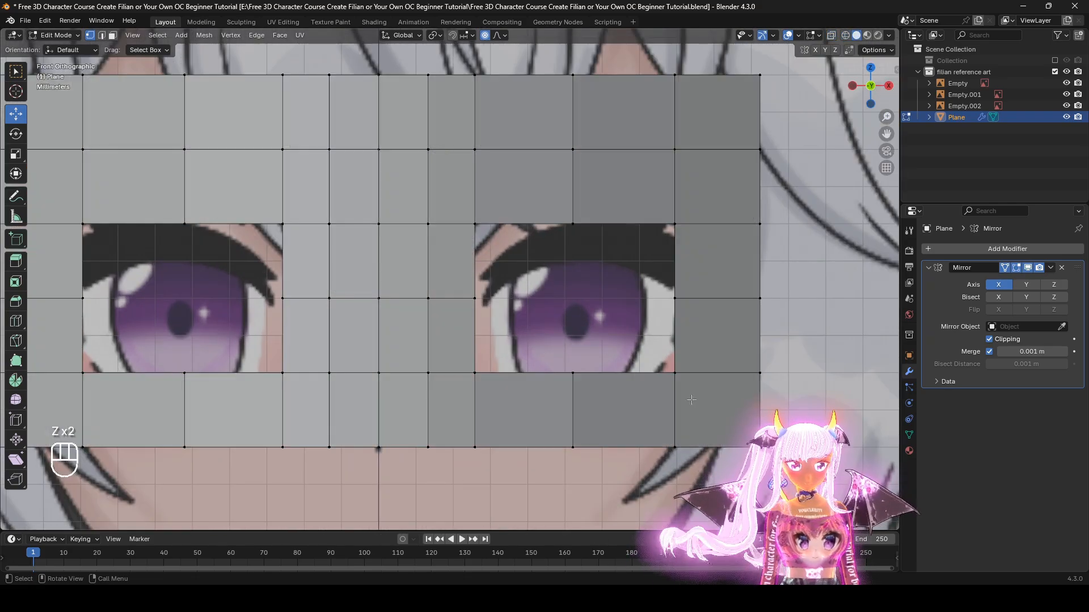
left_click(649, 218, "alt")
right_click(611, 248)
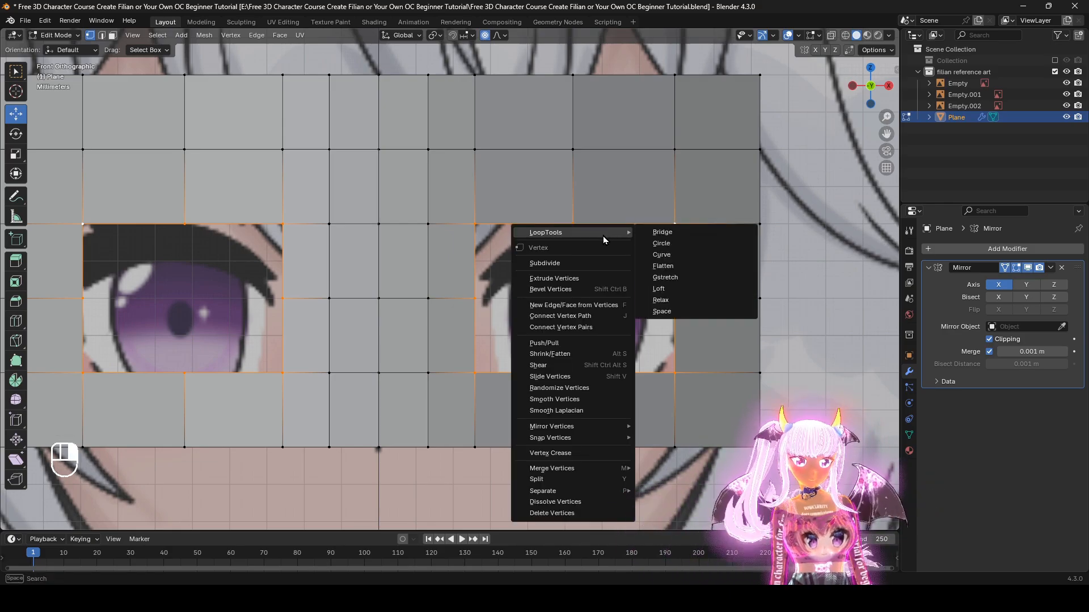
left_click(680, 244)
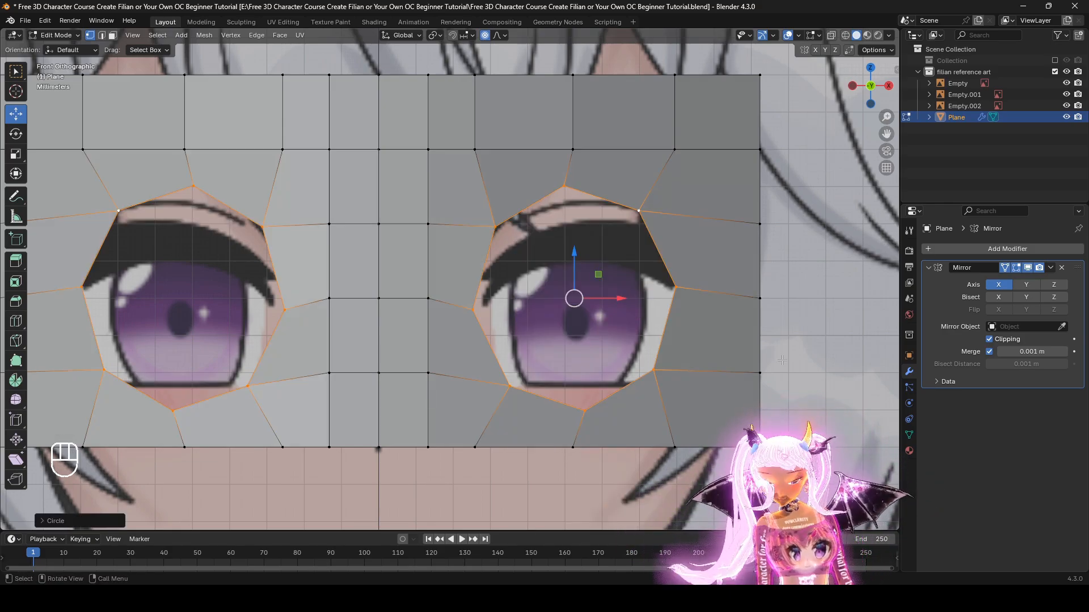
key("s")
key("z")
right_click(690, 338)
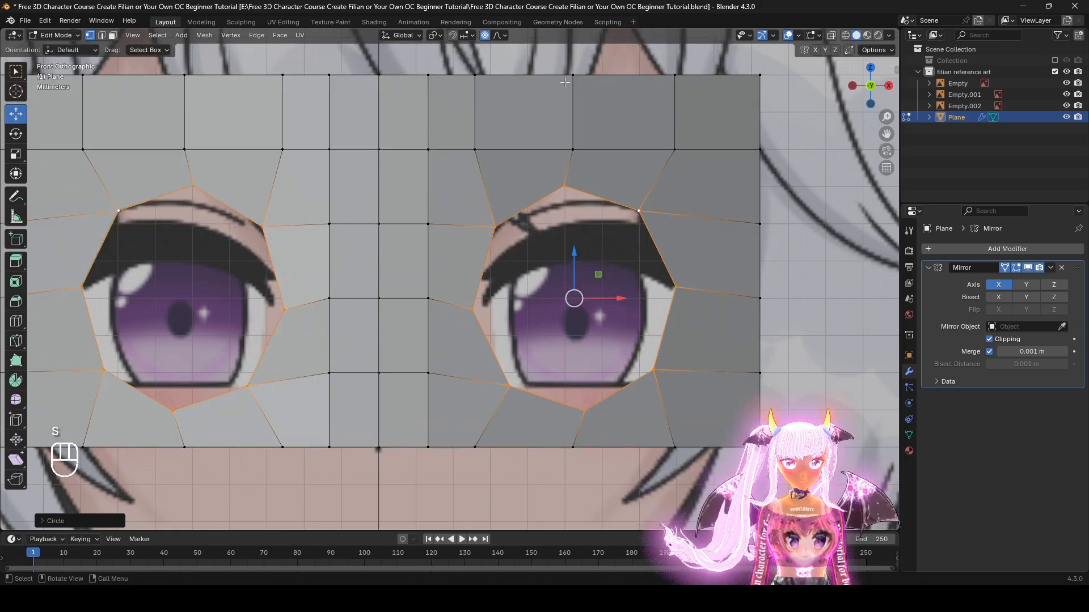
Step: With proportional editing off, scale the eye loop to about 0.6 along Z and move it down over the eye in the front reference
key("s")
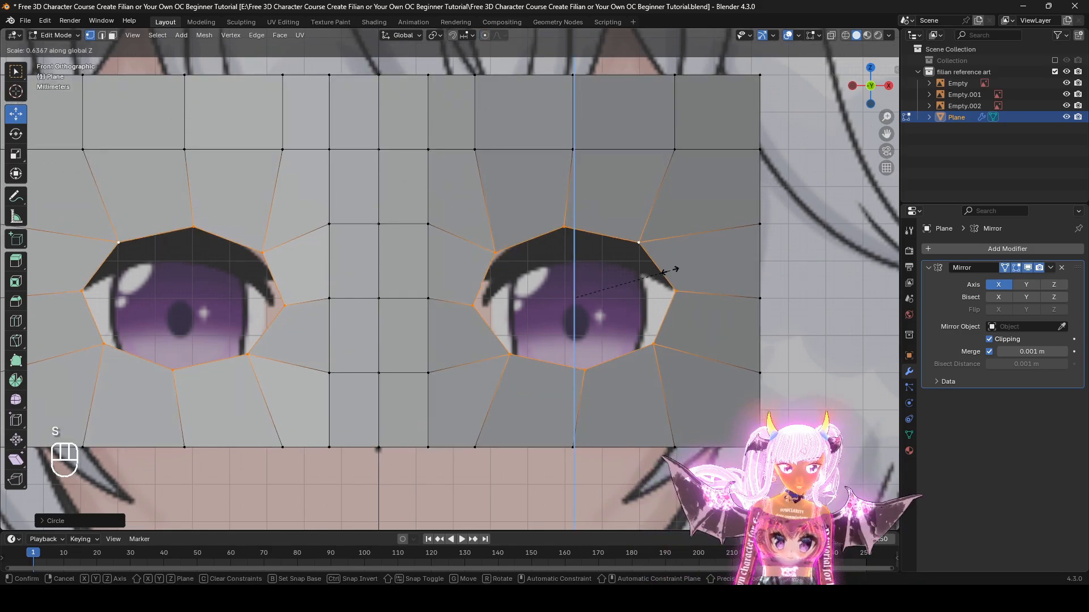
left_click(669, 273)
key("g")
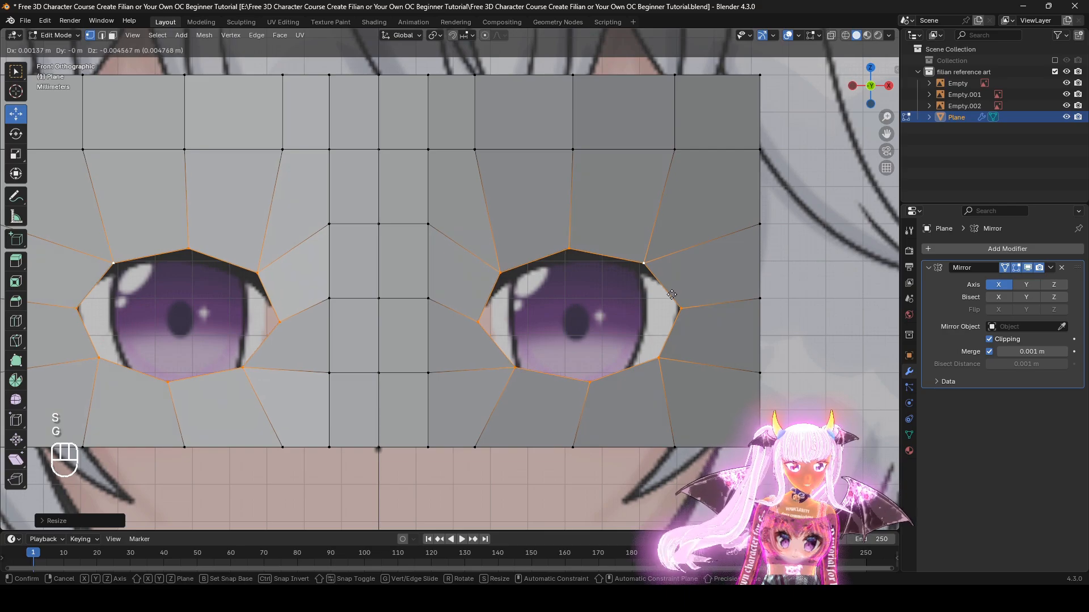
left_click(663, 236)
key("z")
left_click(471, 241)
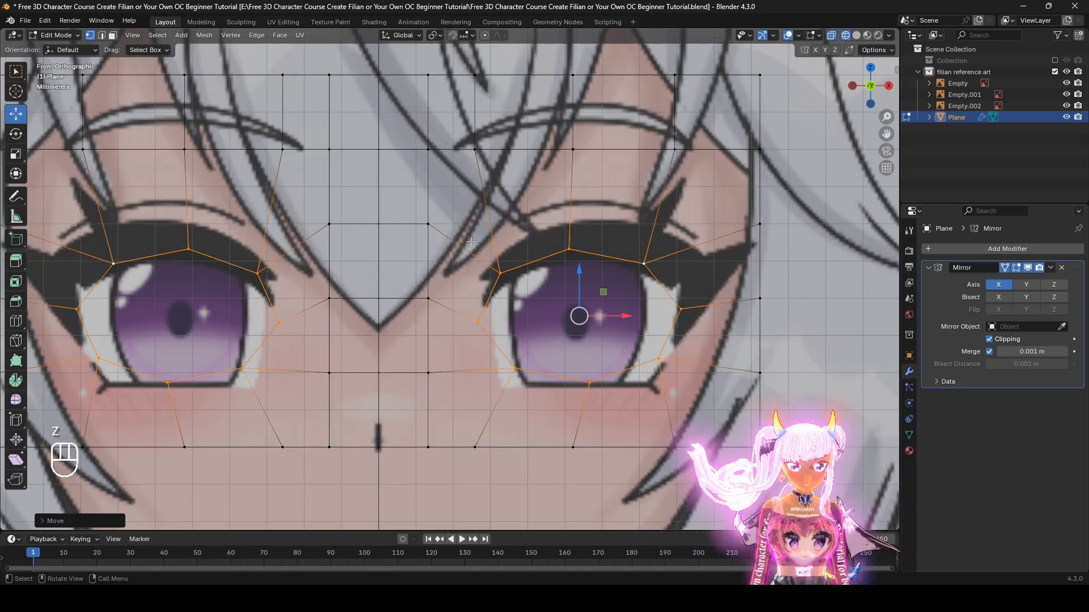
key("z")
left_click(462, 276)
scroll(449, 280, "up", 1)
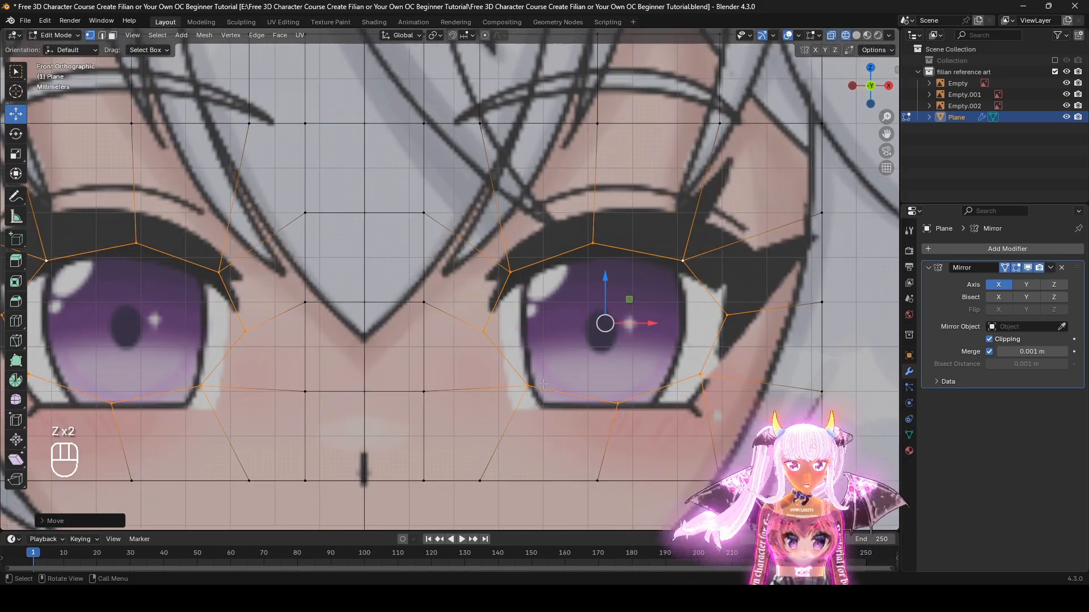
Step: In wireframe shading, move the lower inner, inner side and lower outer eye-hole vertices onto the eye outline
left_click(542, 376)
key("g")
left_click(532, 399)
left_click(485, 331)
key("g")
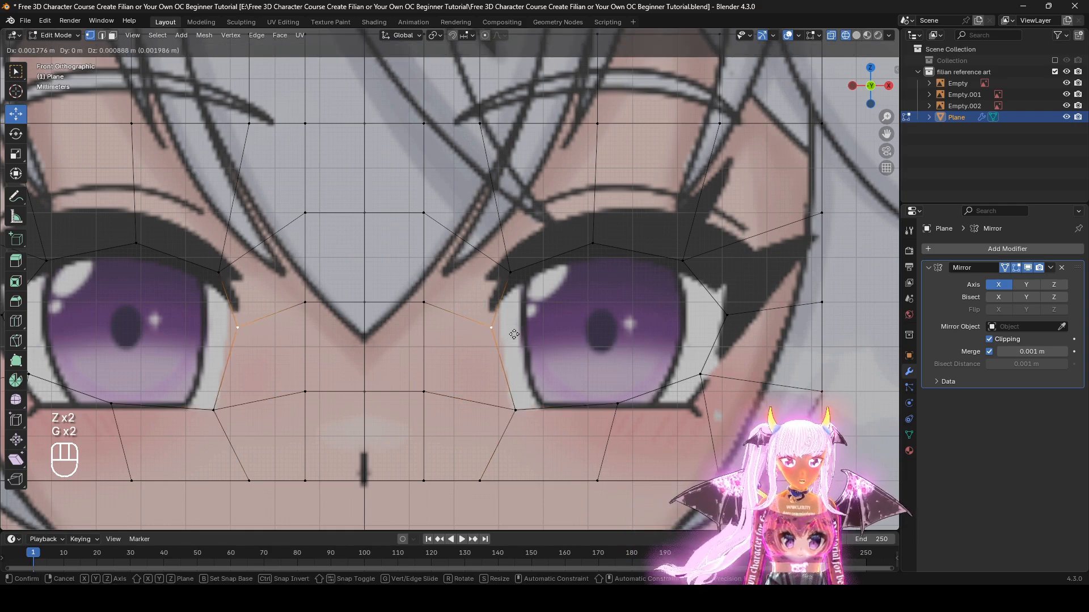
left_click(494, 328)
left_click(710, 397)
key("g")
left_click(701, 437)
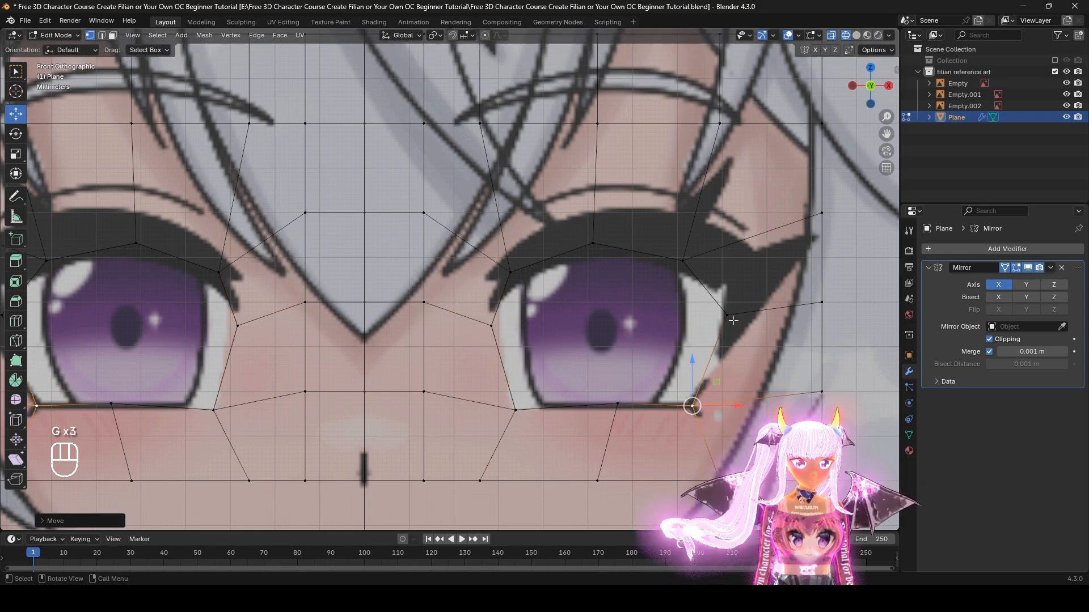
Step: Move the outer corner vertex up and outward into the lash wing, and the upper outer lid vertex outward along the lash line
left_click(731, 319)
key("g")
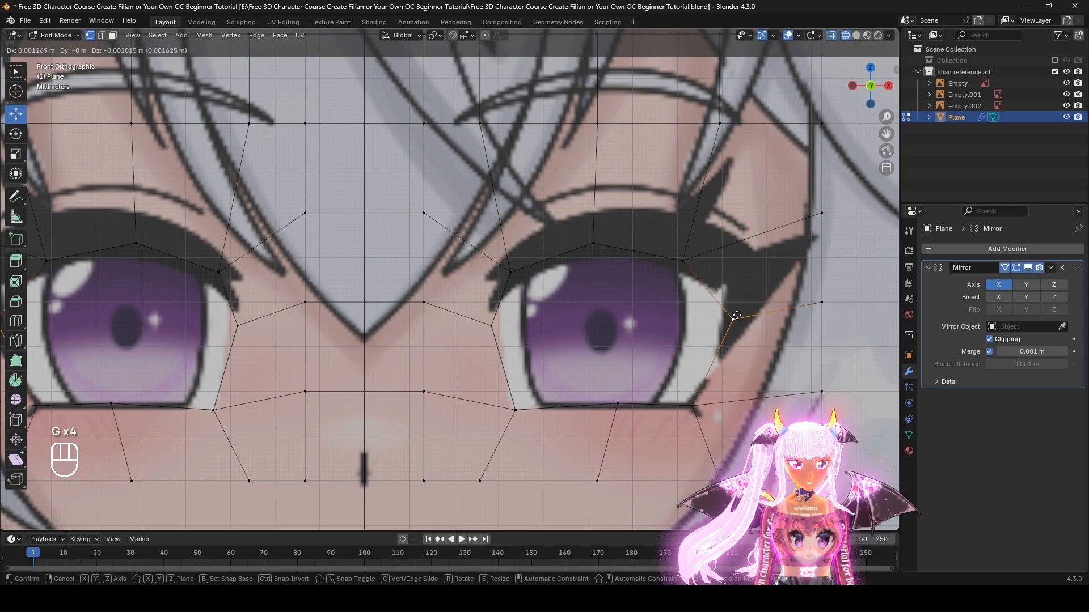
left_click(734, 292)
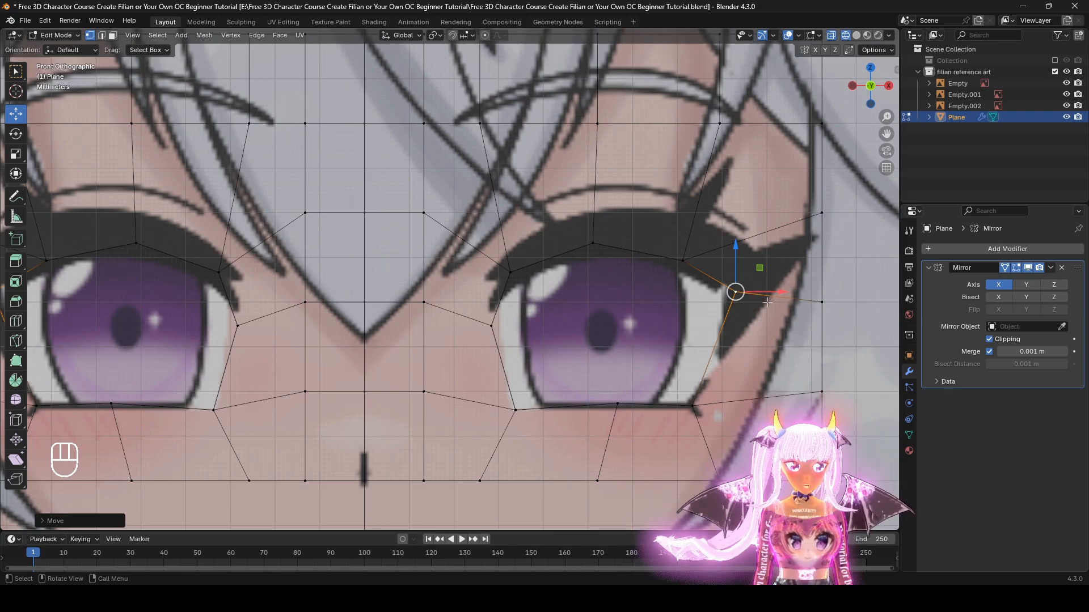
key("g")
left_click(715, 268)
key("g")
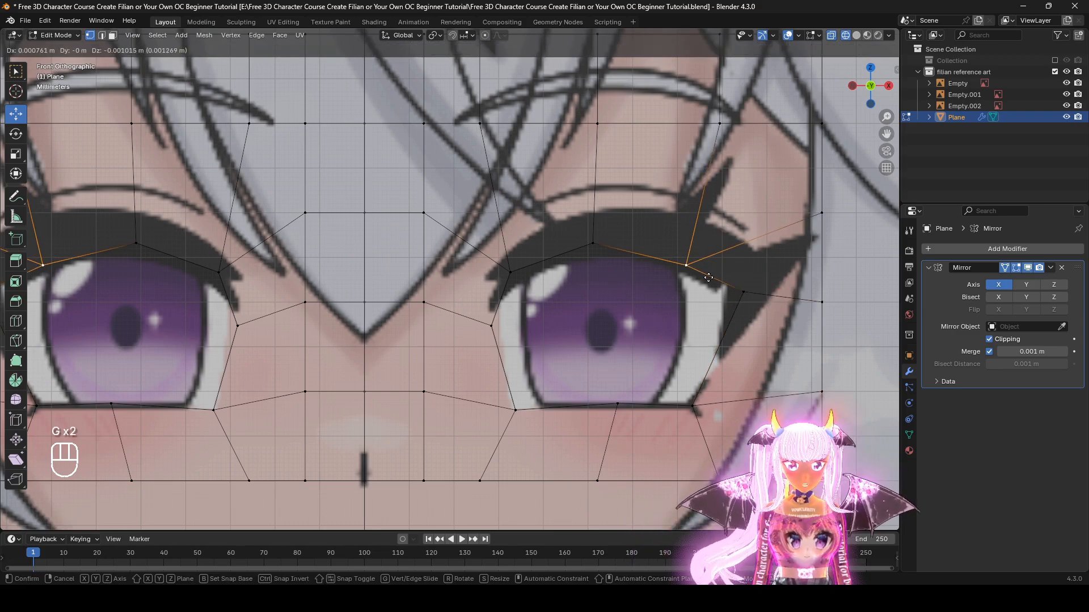
left_click(714, 276)
Step: Move the top middle lid vertex slightly down onto the lower edge of the upper lash line
left_click(613, 252)
key("g")
right_click(609, 250)
left_click(606, 246)
key("g")
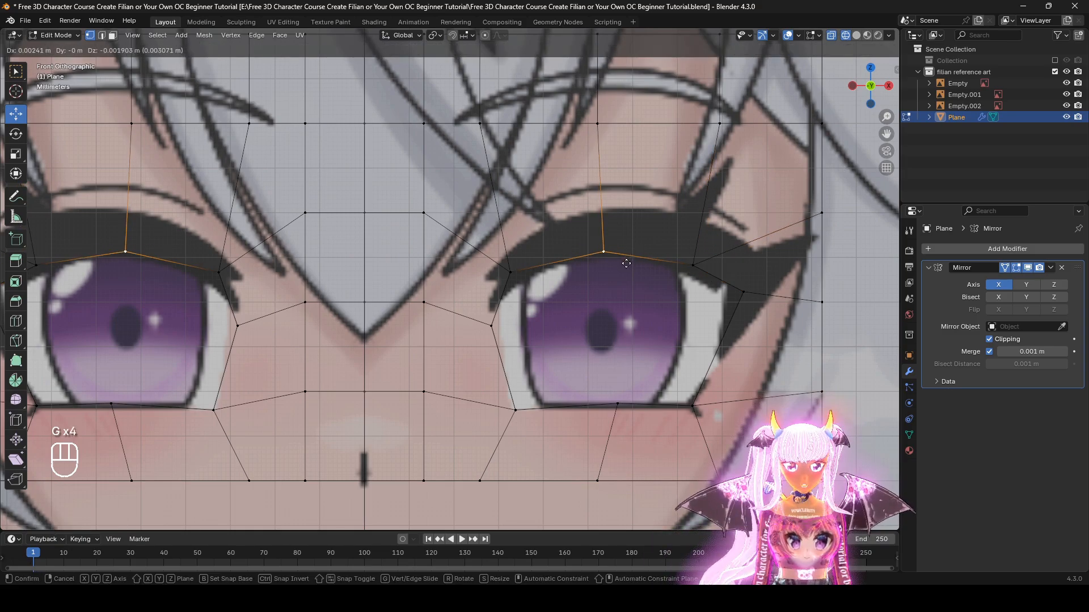
left_click(623, 262)
Step: Fine-tune the upper inner lid vertex and raise the inner side vertex slightly along the eye outline
left_click(511, 273)
key("g")
left_click(511, 273)
left_click(491, 326)
key("g")
left_click(497, 319)
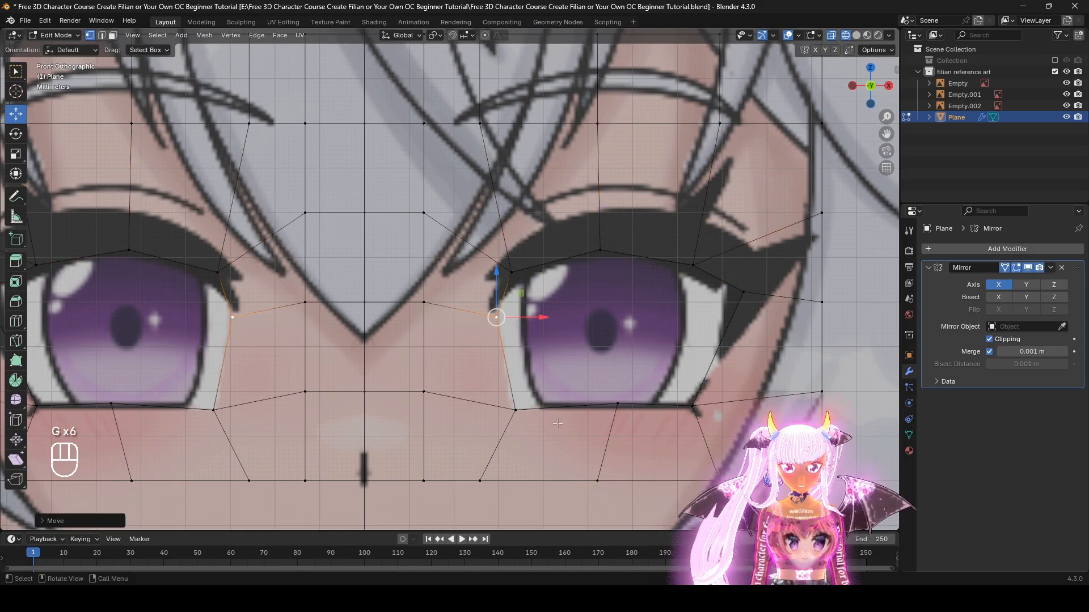
Step: Move the lower inner corner vertex towards the nose and centre the lower middle vertex on the lower lash line
left_click(515, 409)
key("g")
left_click(505, 408)
left_click(617, 403)
key("g")
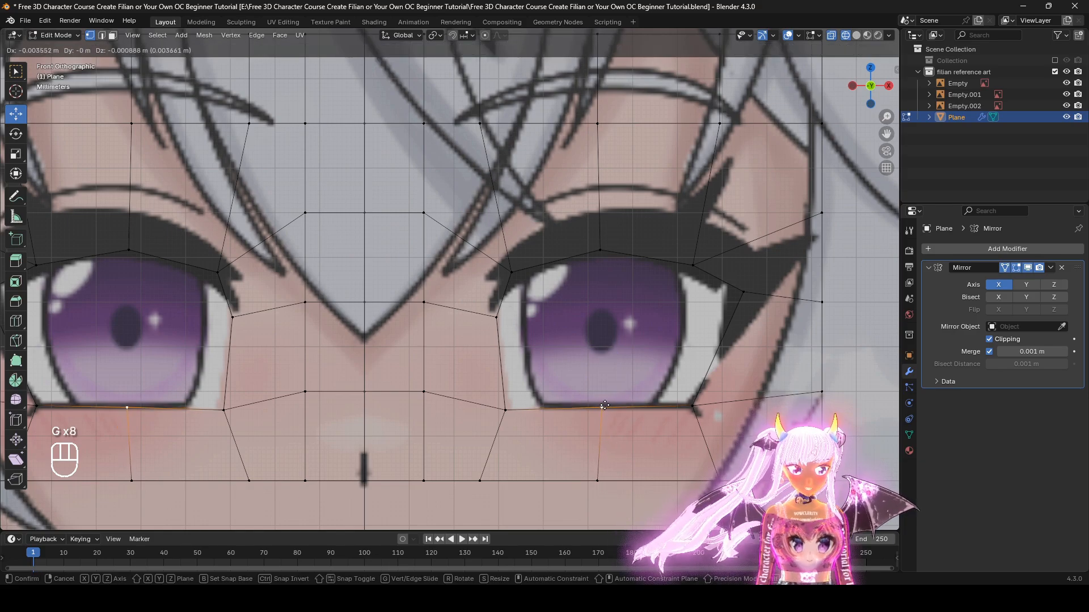
left_click(604, 405)
Step: Check the eye opening in solid shading, then move the upper outer lid vertex inward along the lash line in wireframe
key("z")
left_click(743, 292)
key("z")
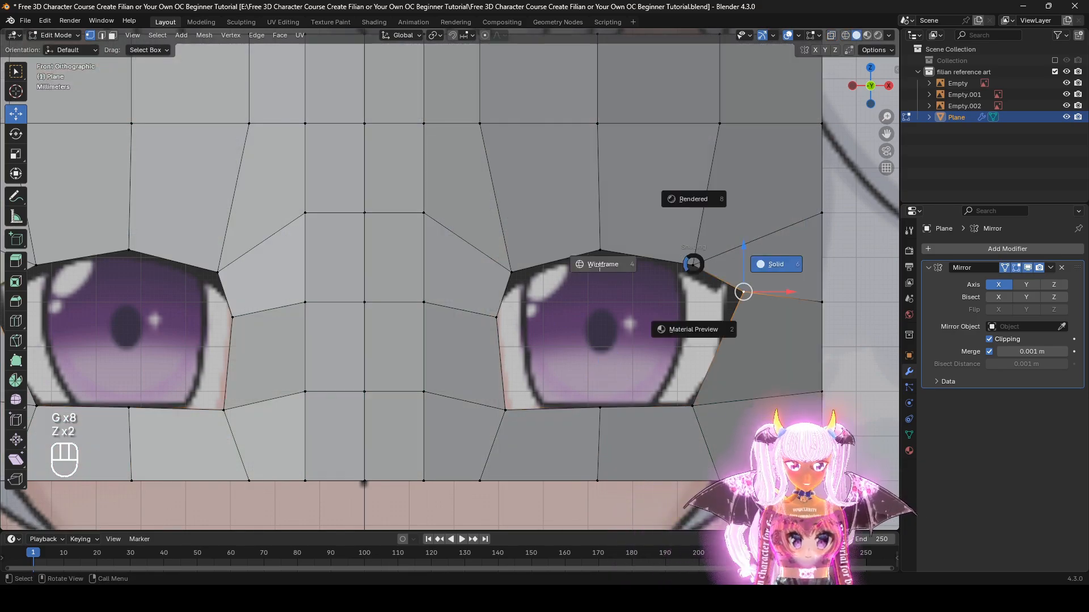
left_click(600, 266)
left_click(692, 265)
key("g")
left_click(673, 260)
key("z")
scroll(594, 236, "down", 2)
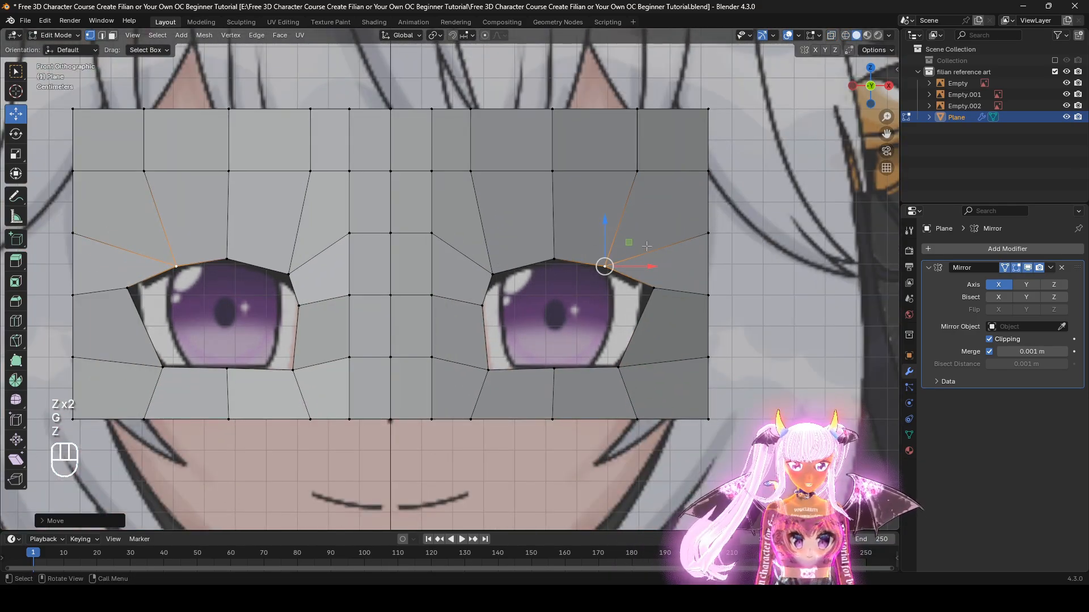
Step: In the right view with wireframe shading, move the inner side eye vertex back along Y to the front edge of the eye
middle_click_drag(647, 246, 628, 276)
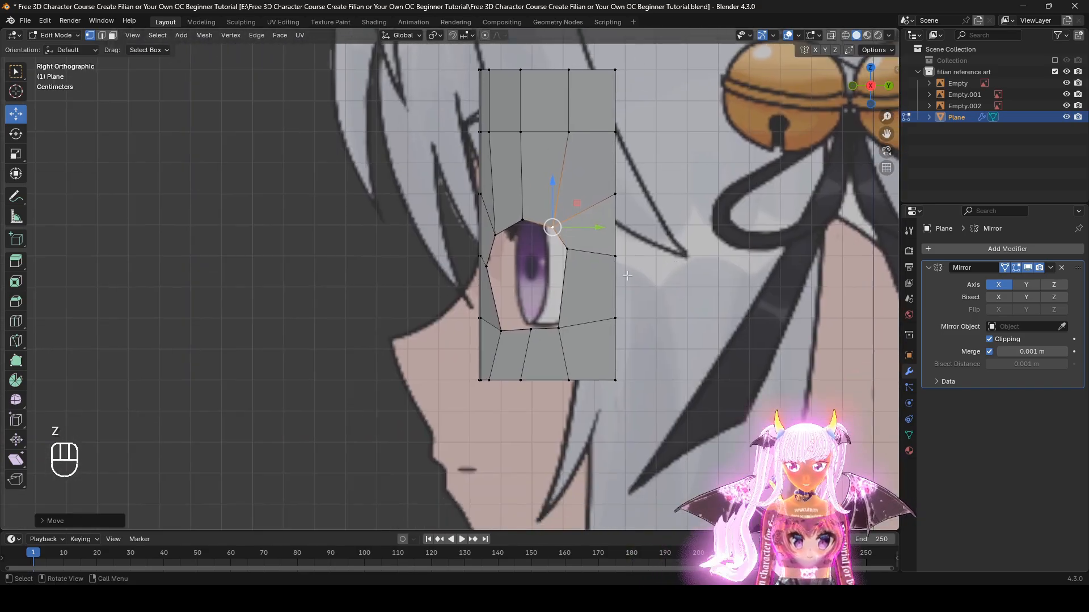
scroll(627, 276, "up", 3)
key("z")
middle_click_drag(425, 272, 387, 307, "shift")
left_click(473, 288)
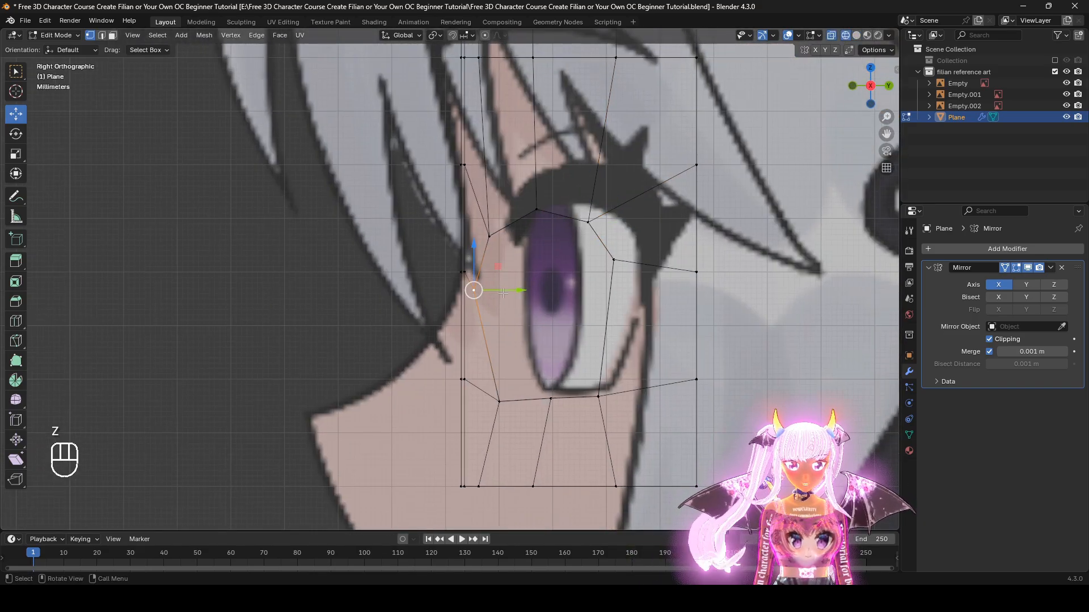
key("g")
key("y")
left_click(550, 292)
Step: Move the lower inner and upper inner eye vertices back along Y onto the front edge of the eye in the side reference
left_click(499, 402)
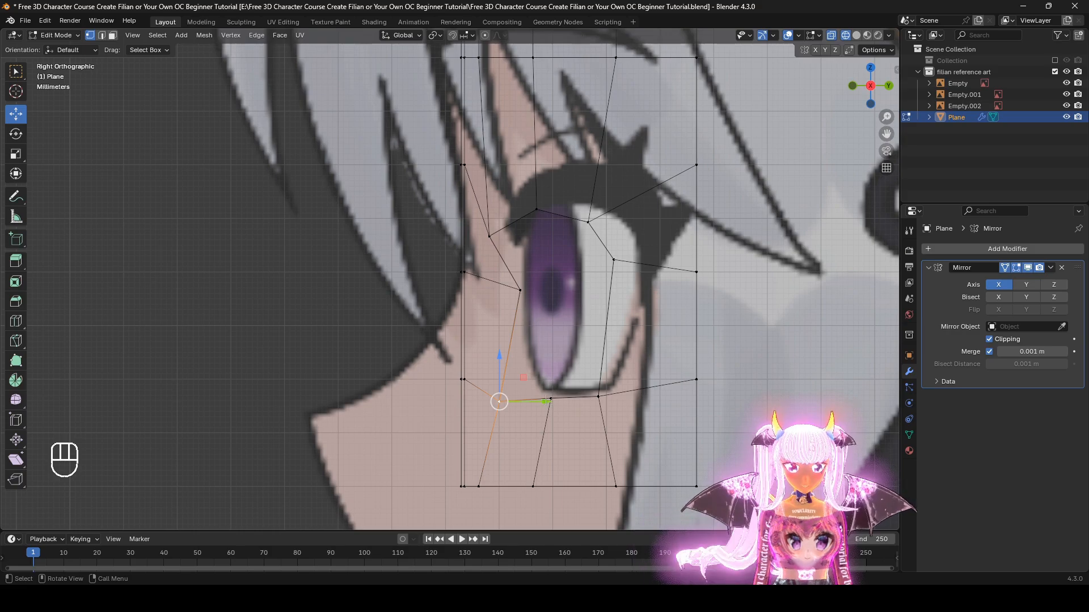
key("g")
key("y")
left_click(587, 400)
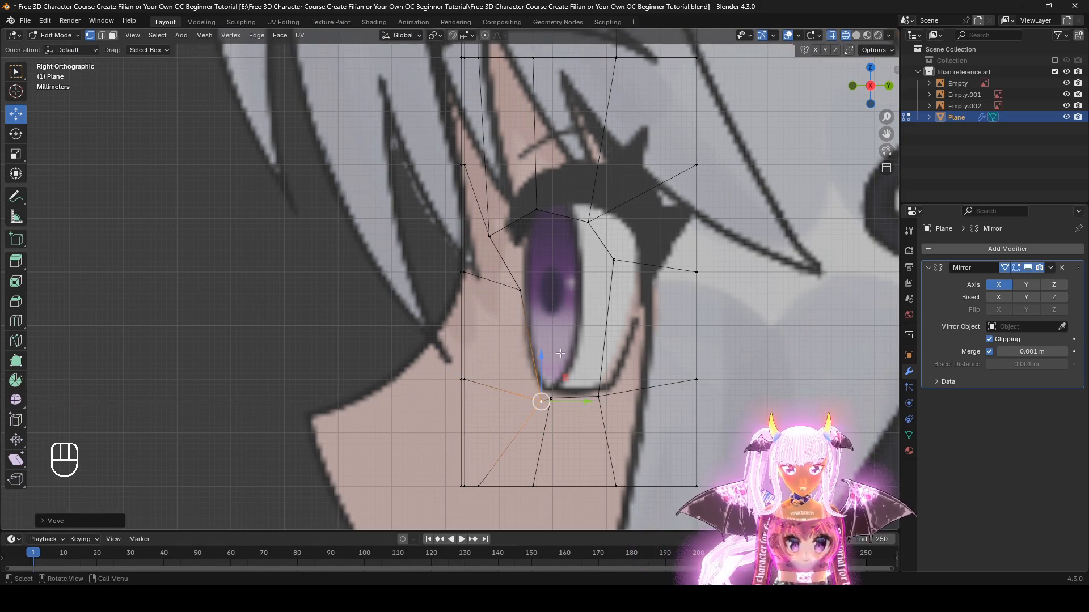
left_click(489, 235)
key("g")
key("y")
left_click(523, 236)
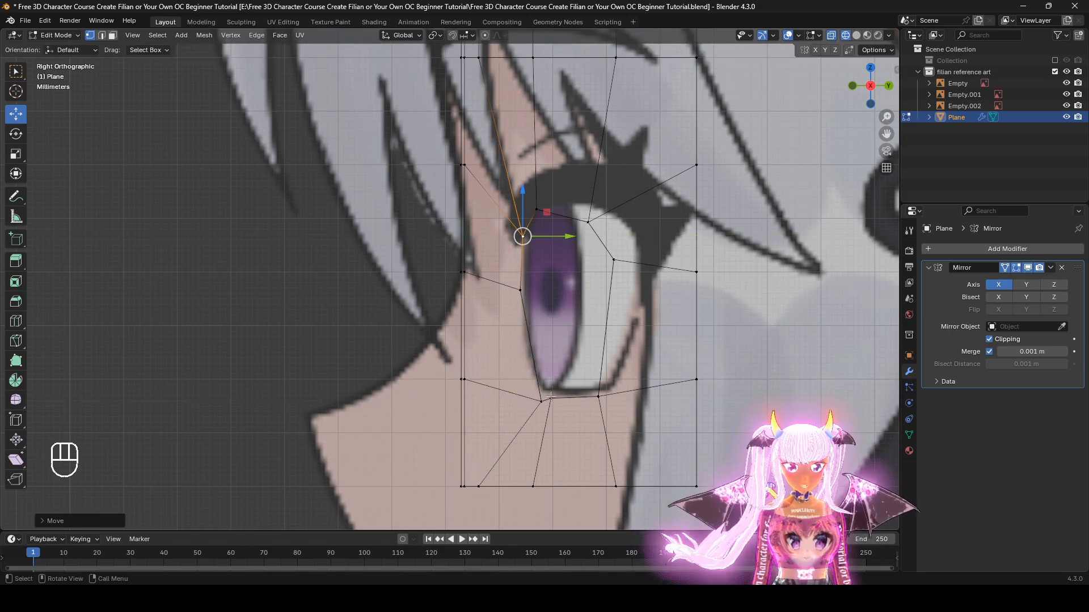
Step: Move the lower outer and outer corner eye vertices back along Y to the rear edge of the eye white
left_click(550, 398)
left_click(598, 396)
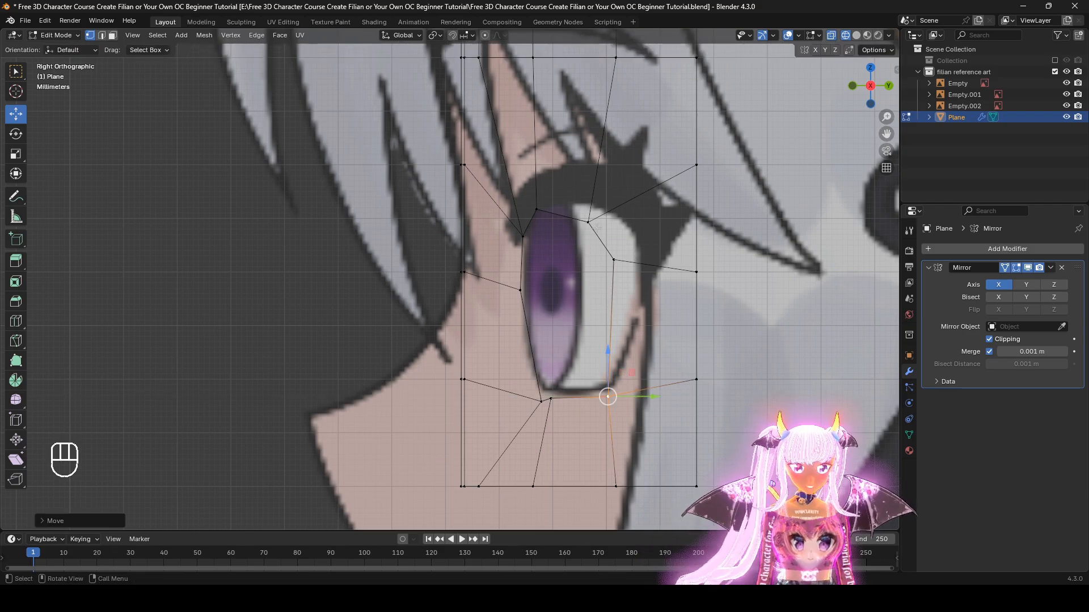
left_click(614, 259)
key("g")
key("y")
left_click(685, 260)
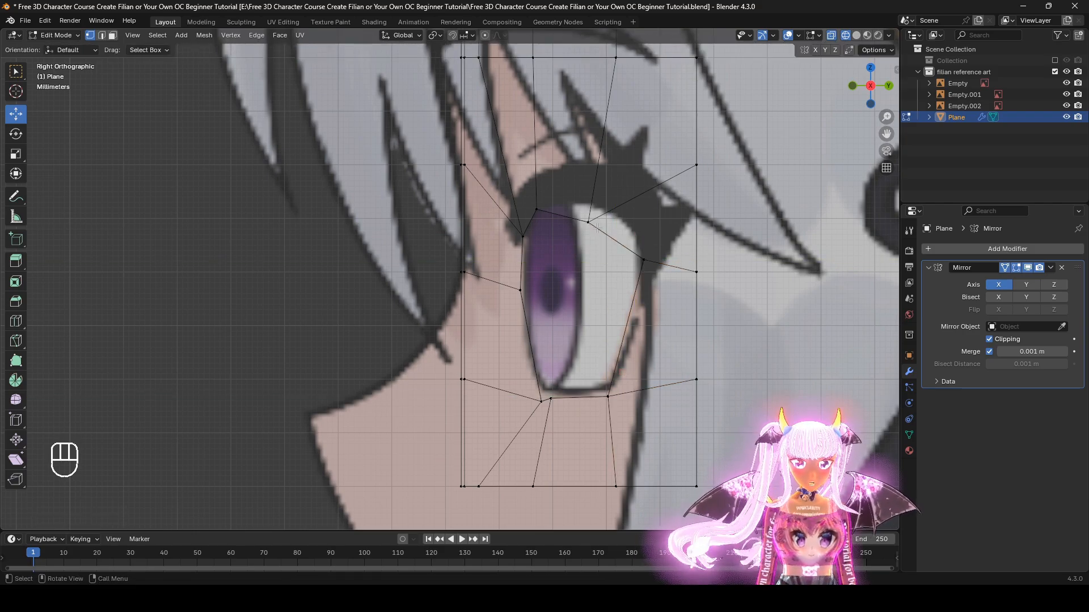
Step: Move the upper outer and top middle lid vertices back along Y to follow the upper lash line in the side reference
left_click_drag(621, 221, 653, 222)
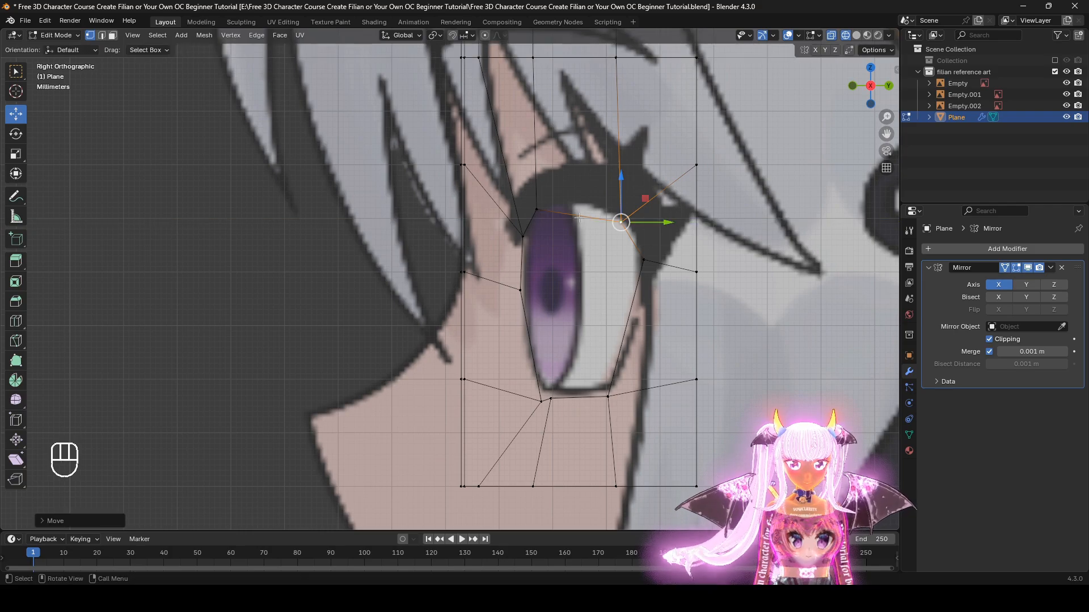
left_click(545, 214)
left_click_drag(574, 209, 605, 202)
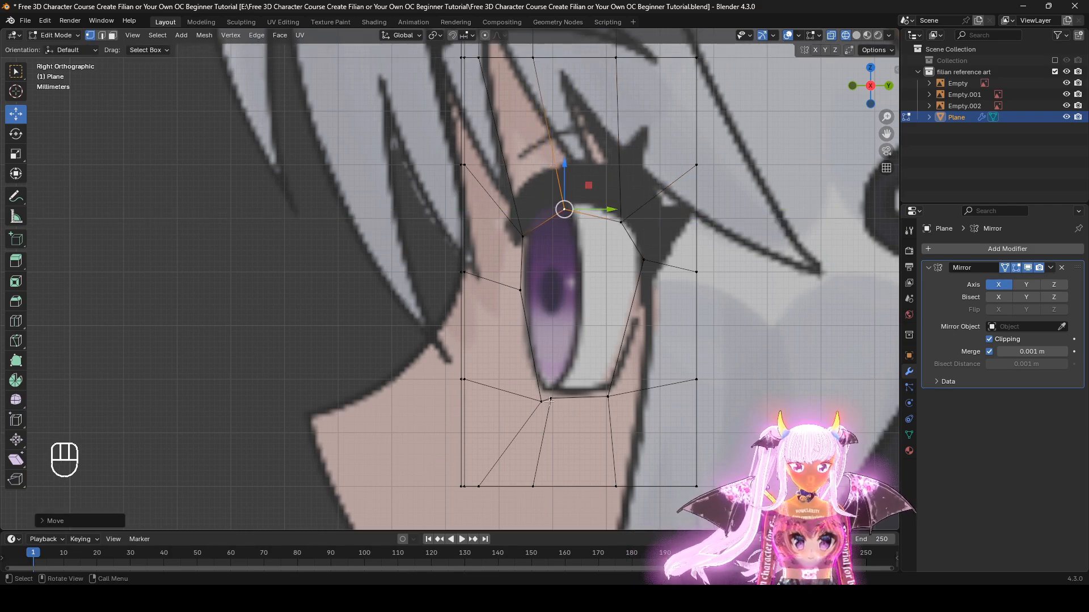
Step: Move the bottom middle eye vertex slightly back along Y to follow the lower lid line in the side reference
left_click(543, 401)
middle_click_drag(543, 400, 690, 405)
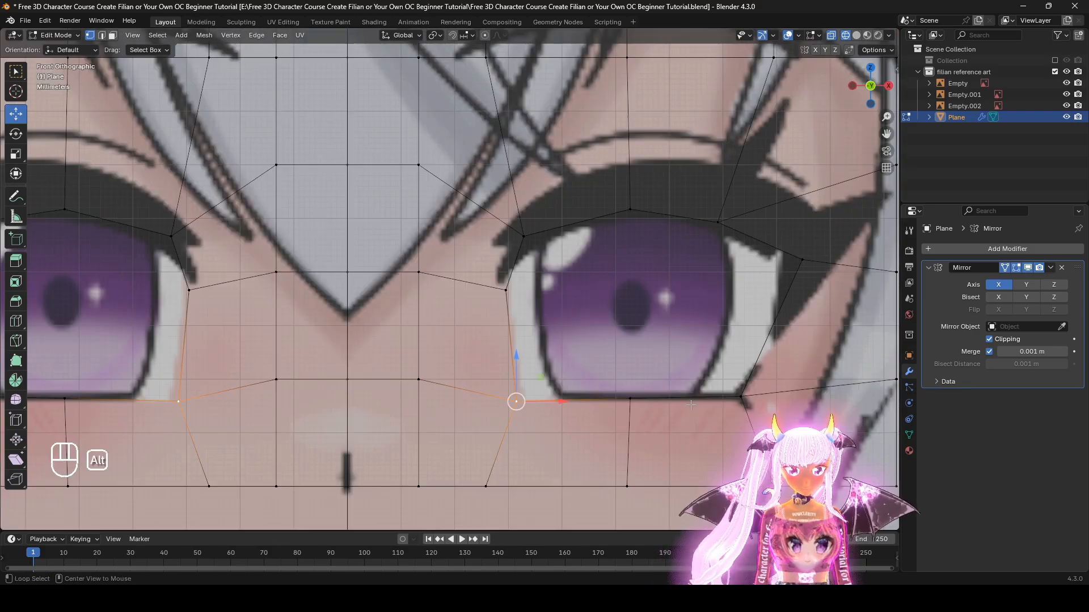
middle_click_drag(614, 388, 505, 385)
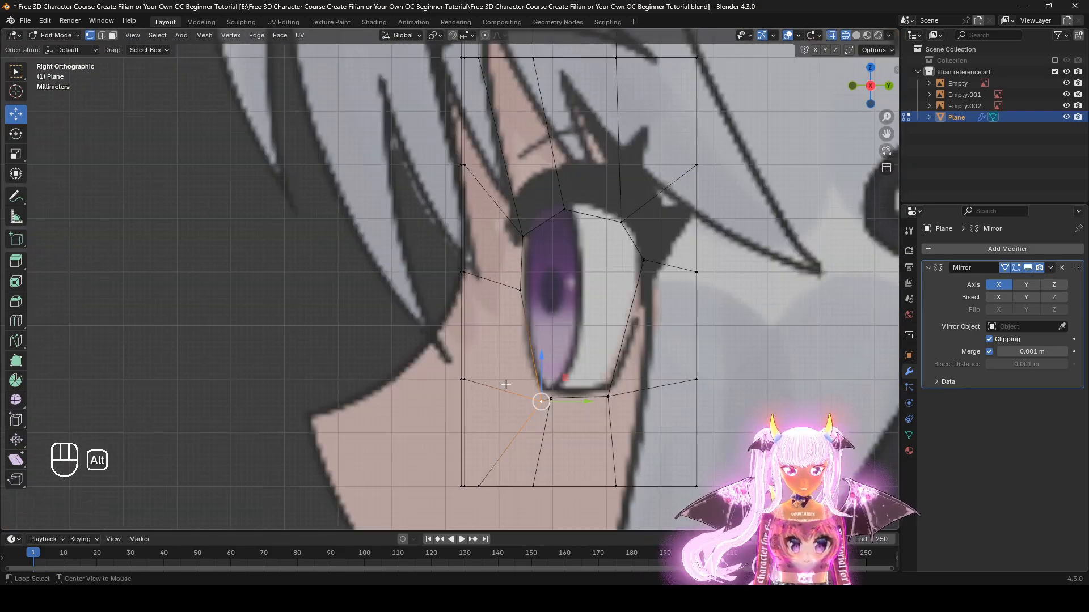
left_click_drag(584, 409, 560, 408)
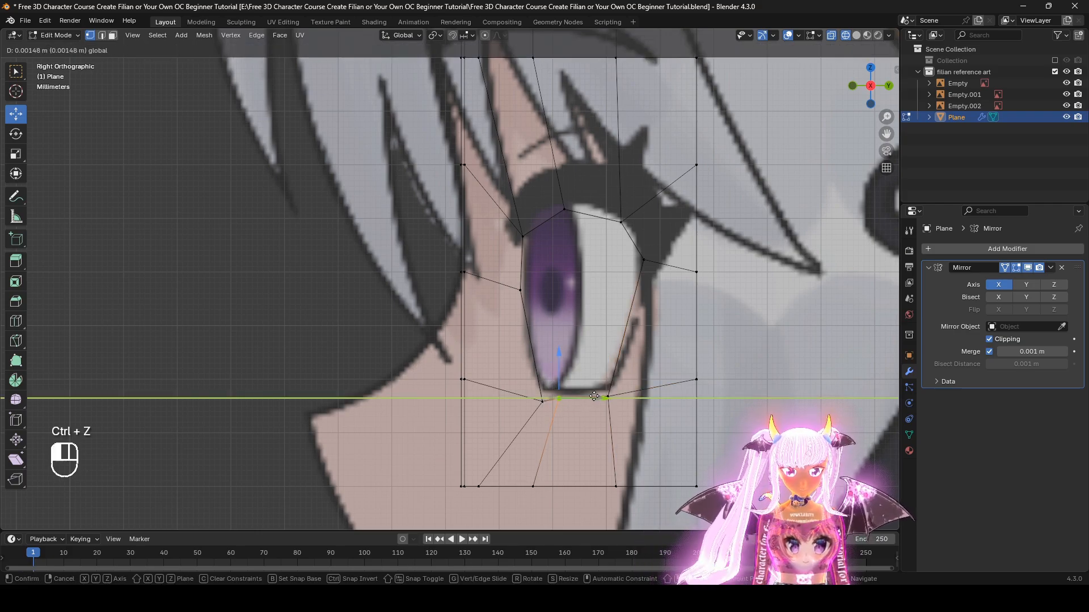
middle_click_drag(583, 397, 718, 411)
Step: Add a Subdivision Surface modifier to the face mesh, set its viewport level to 2 and enable on-cage editing
key("z")
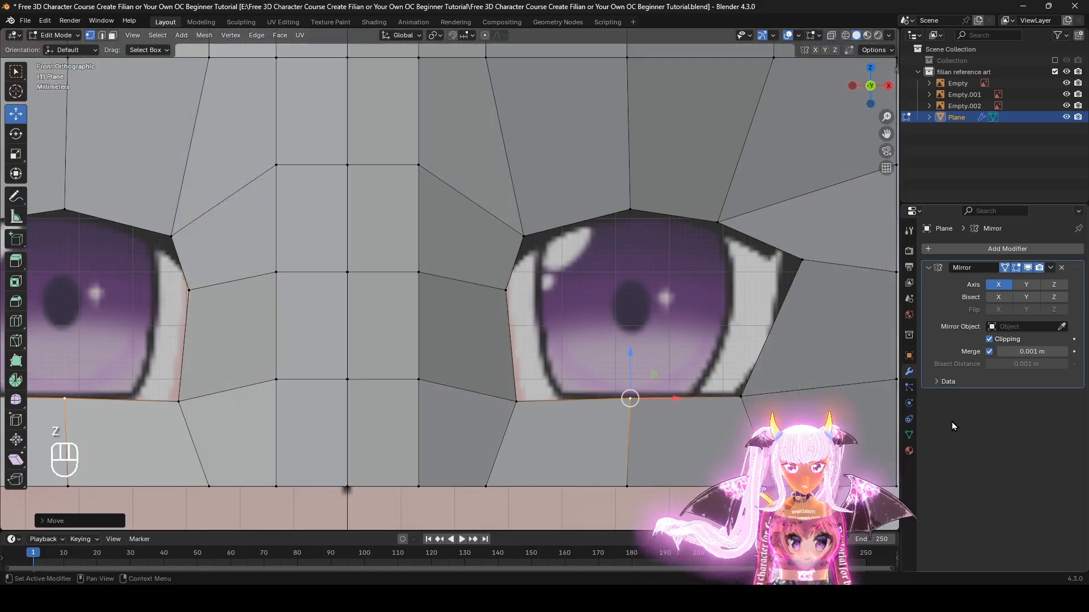
middle_click_drag(850, 409, 758, 430, "shift")
key("z")
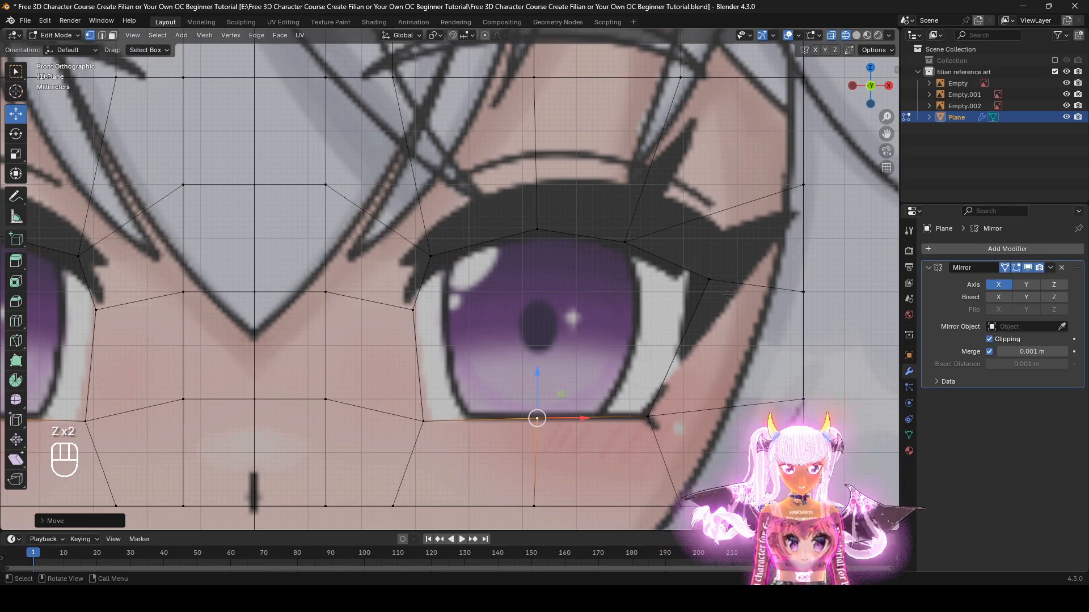
left_click(1033, 251)
mouse_move(1032, 250)
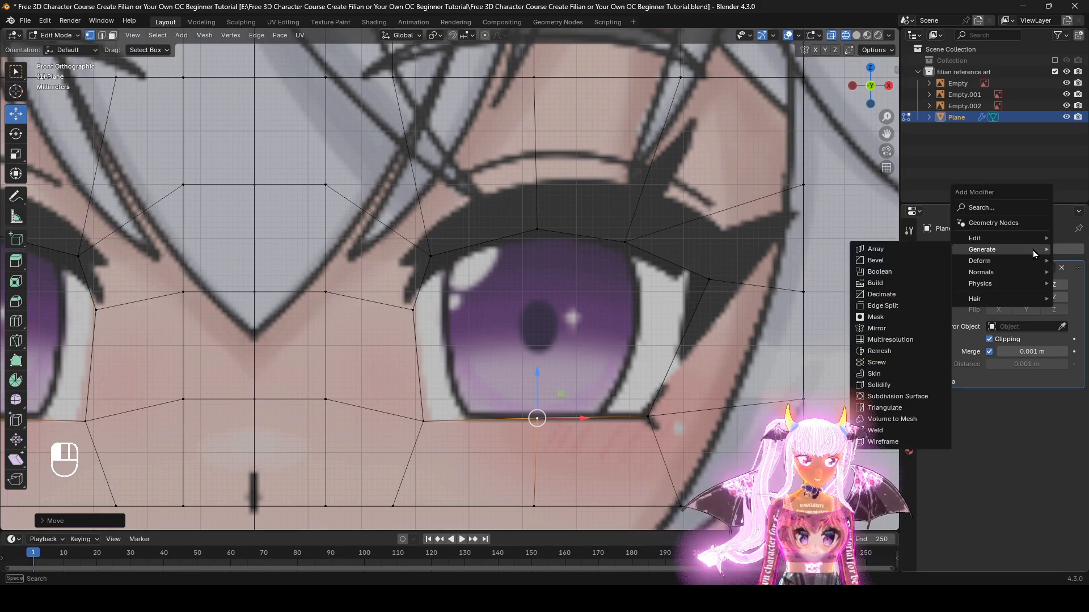
left_click(924, 397)
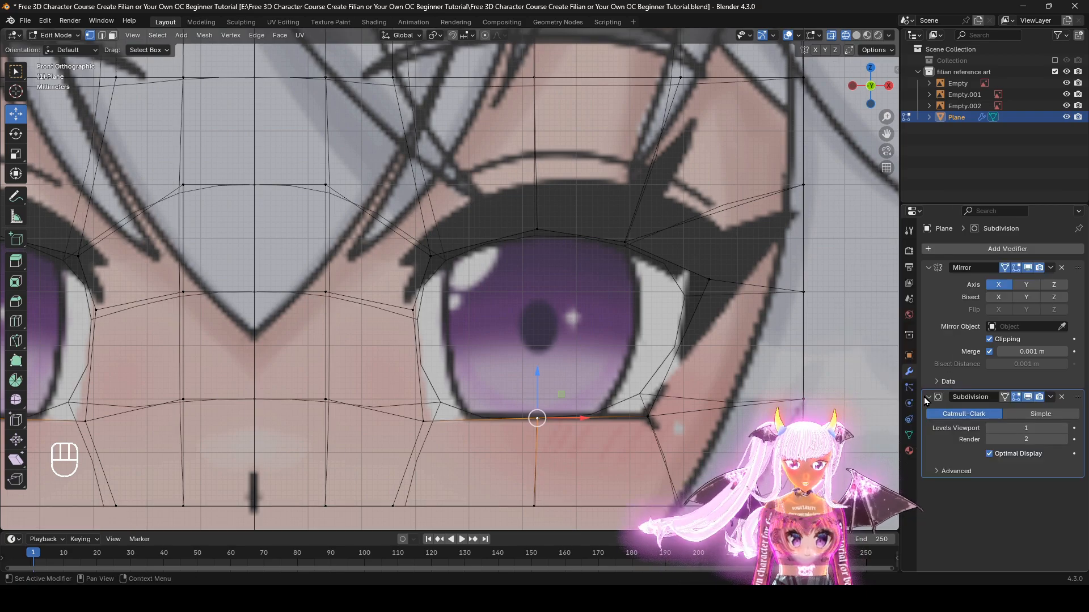
left_click(1064, 429)
left_click(1005, 400)
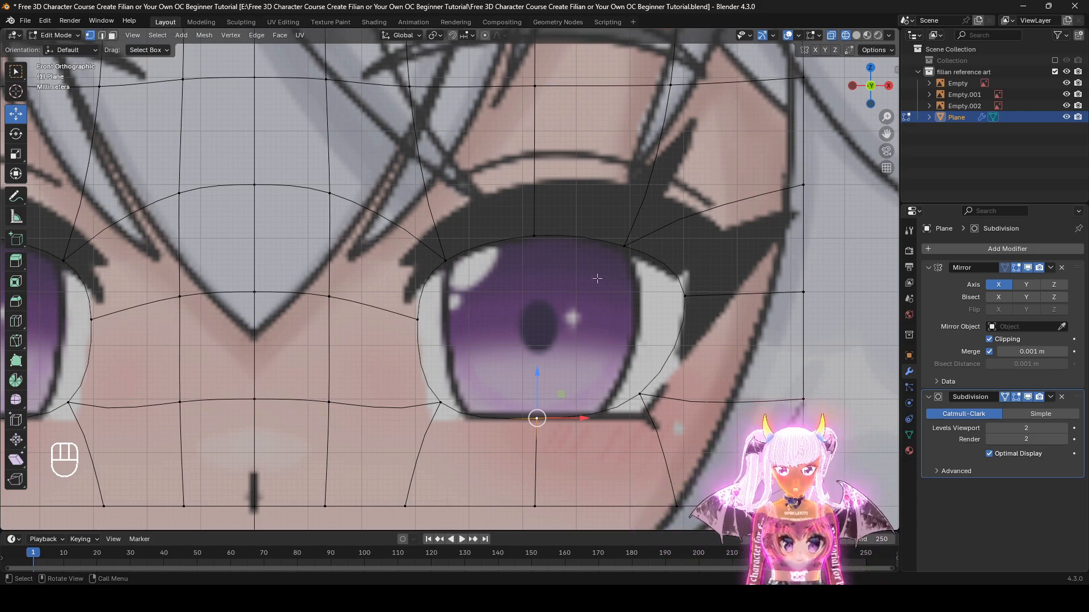
Step: Move the lower outer and lower inner eye vertices down and outward so the smoothed opening fits the front reference
left_click(438, 406)
key("z")
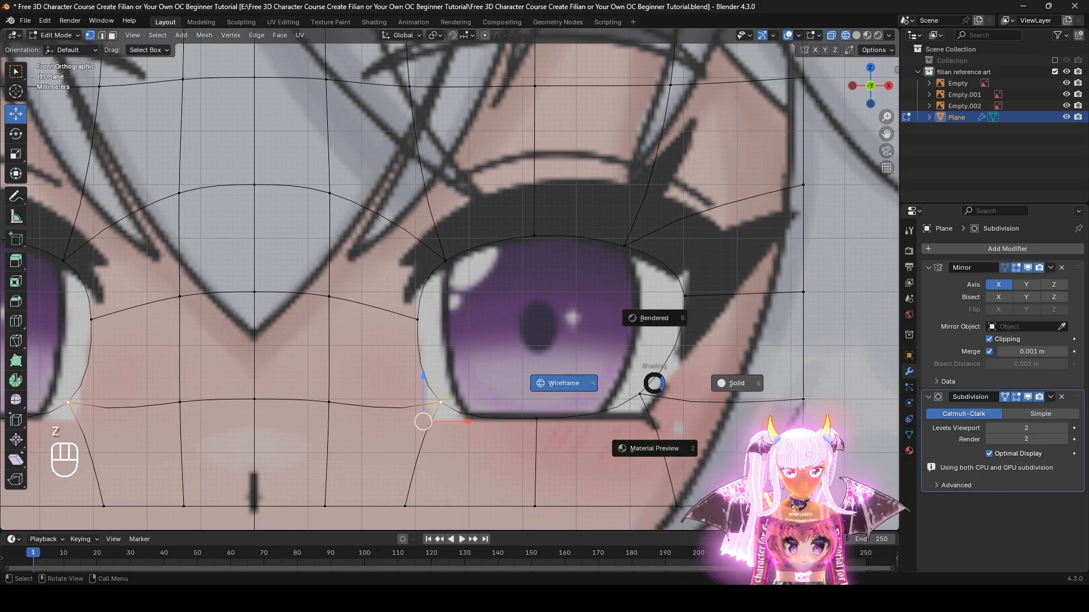
left_click(674, 345, "alt")
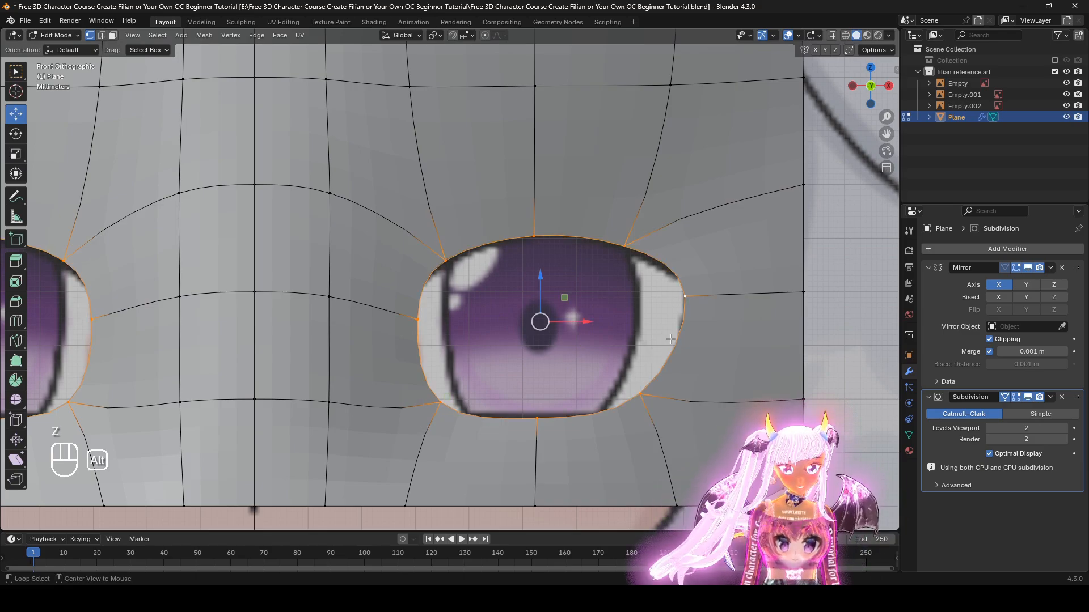
key("z")
left_click(652, 401)
key("g")
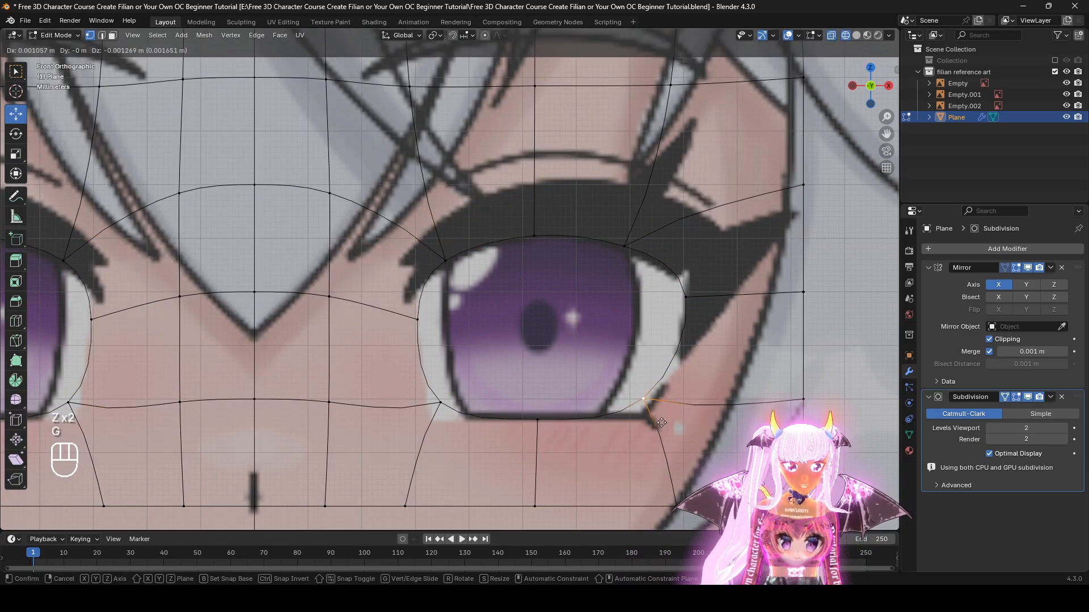
left_click(660, 411)
left_click(452, 419)
key("g")
left_click(444, 429)
Step: Hide the subdivision in the viewport, extrude the eye opening's edge loop and scale it slightly inward to form a narrow rim
middle_click_drag(553, 338, 439, 342)
scroll(553, 363, "up", 1)
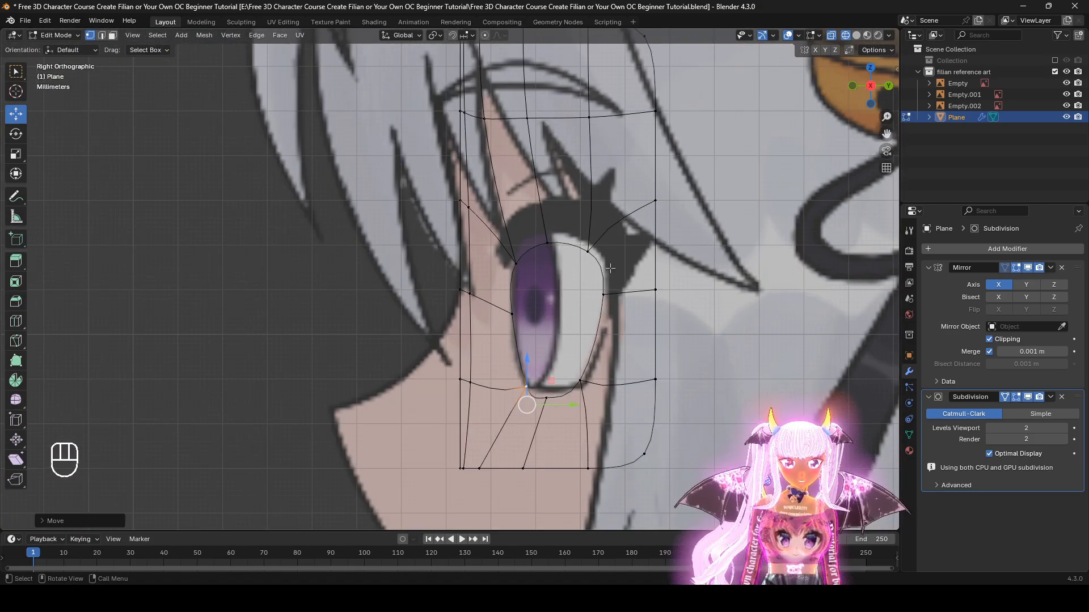
middle_click_drag(592, 271, 528, 298, "alt")
middle_click_drag(625, 251, 673, 346)
left_click(586, 248, "alt")
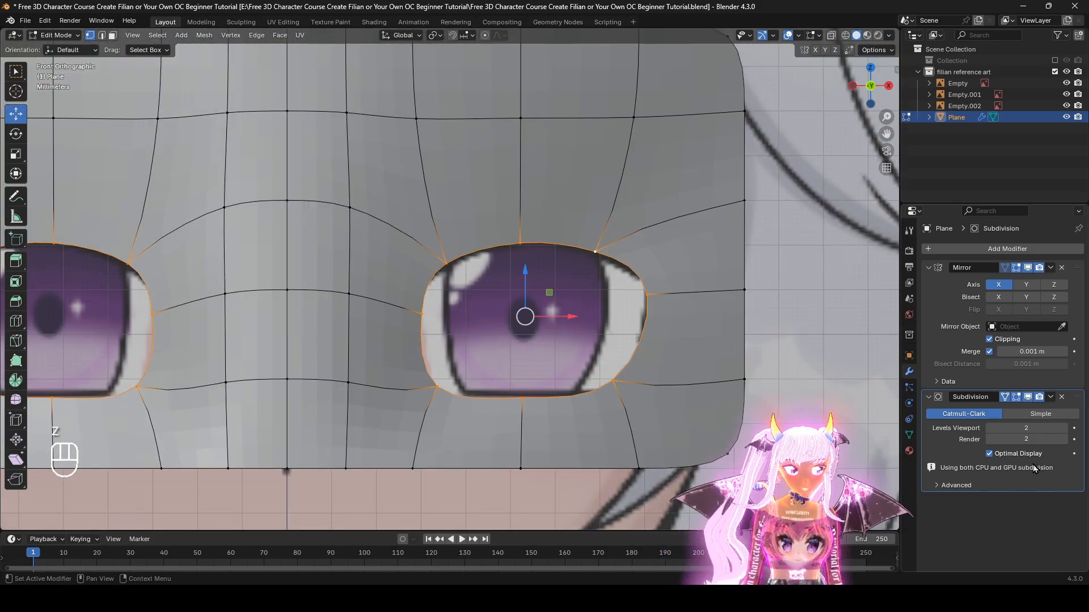
left_click(1027, 400)
middle_click_drag(788, 414, 752, 432)
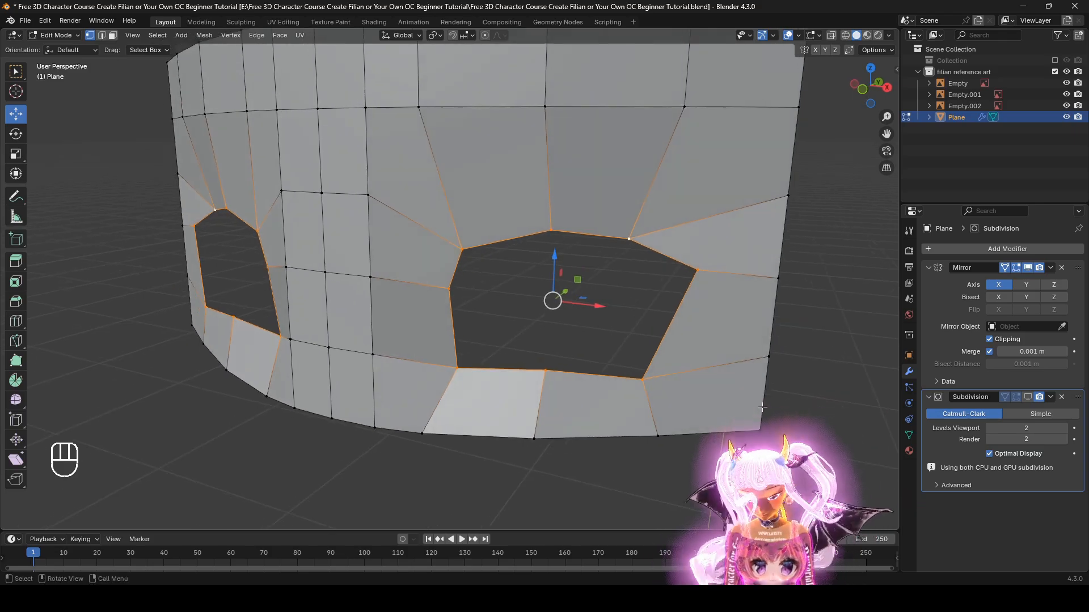
key("e")
right_click(715, 426)
key("s")
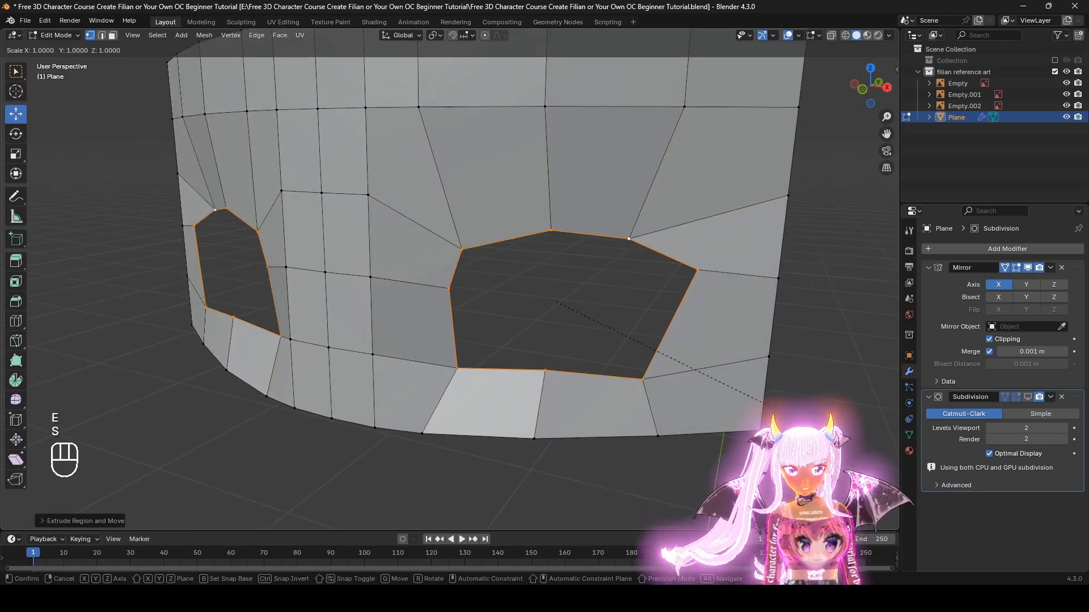
left_click(737, 389)
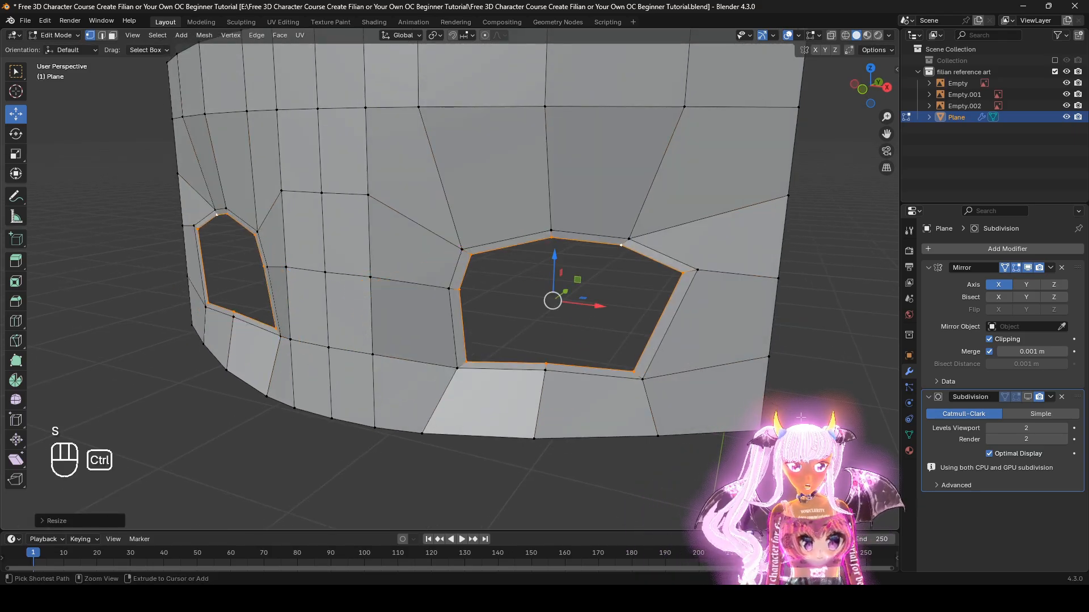
Step: In the right view, adjust the inner rim loop's depth along Y and push it forward along its normals with Shrink/Fatten
middle_click_drag(737, 389, 593, 330)
left_click_drag(599, 317, 599, 318)
key("alt+s")
left_click(772, 402)
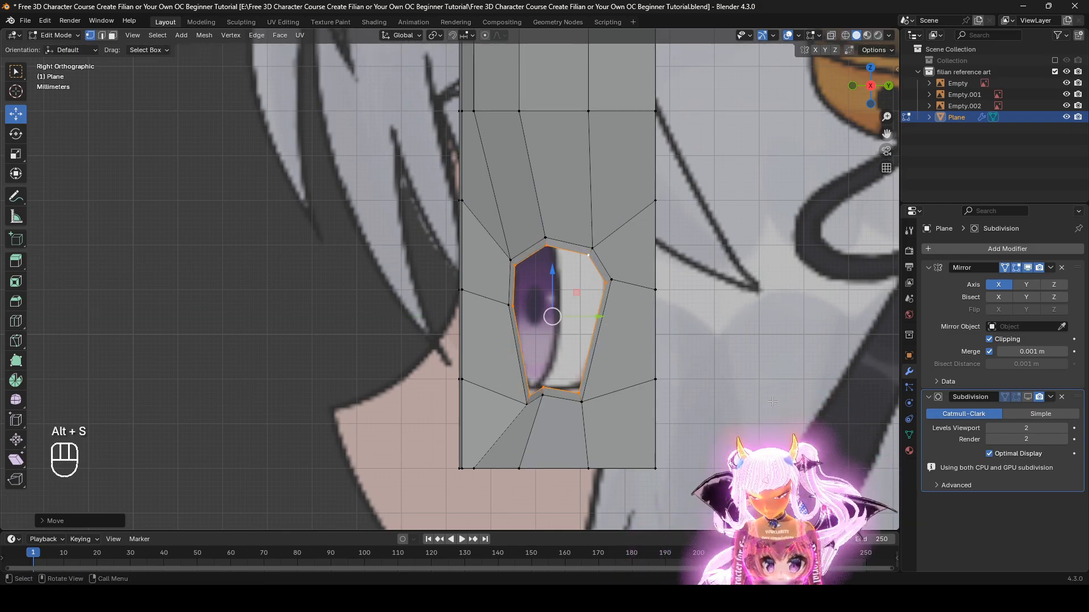
key("alt+s")
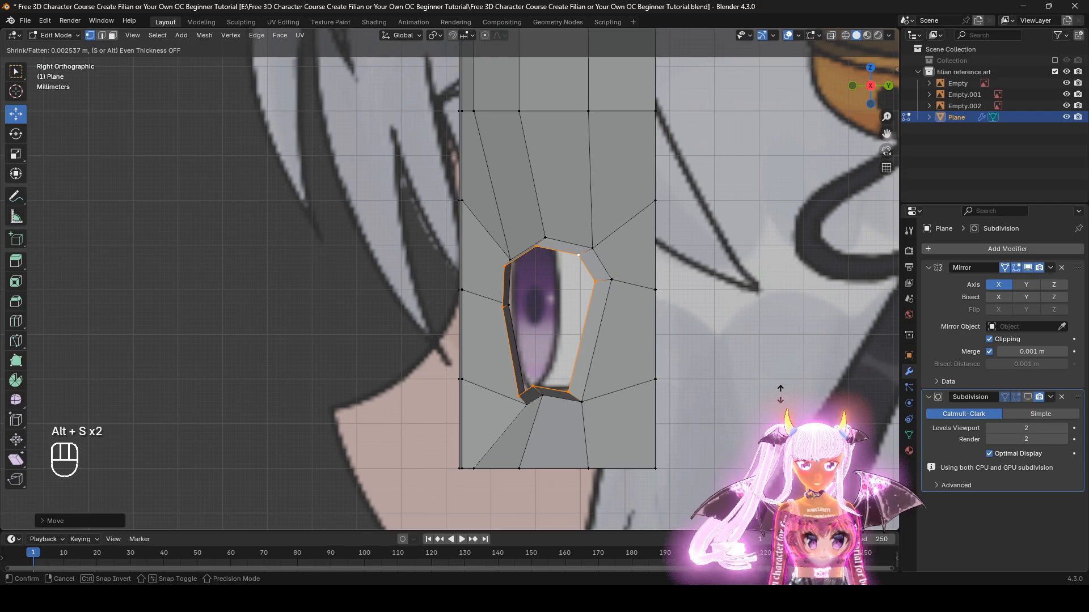
left_click(782, 394)
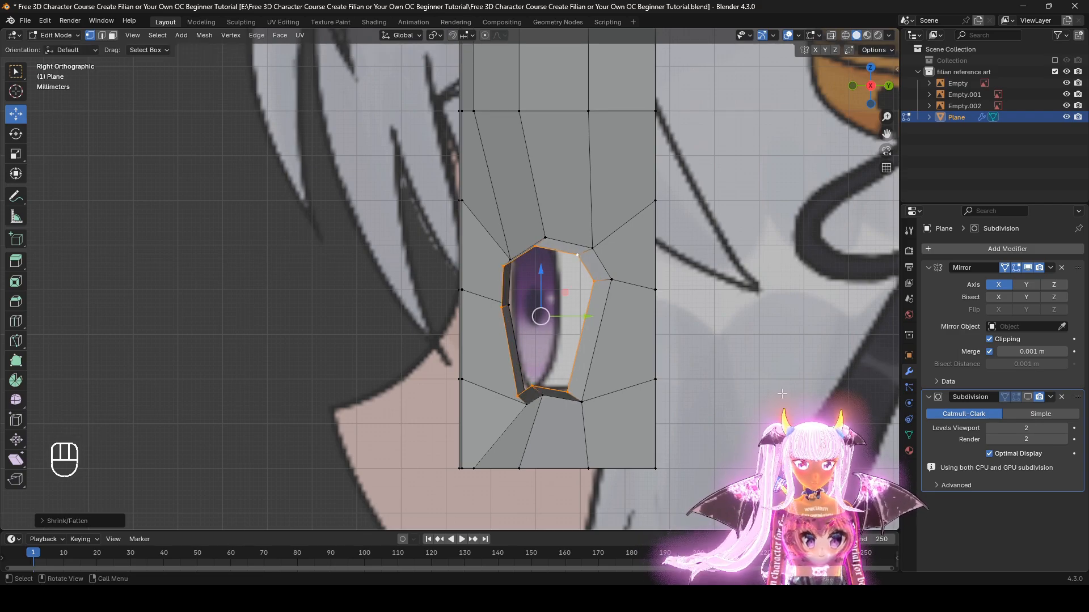
Step: In the right view with wireframe shading, extrude the inner rim loop in place
mouse_move(782, 394)
middle_mouse_down()
mouse_move(656, 376)
mouse_move(719, 378)
mouse_move(559, 376)
middle_mouse_up()
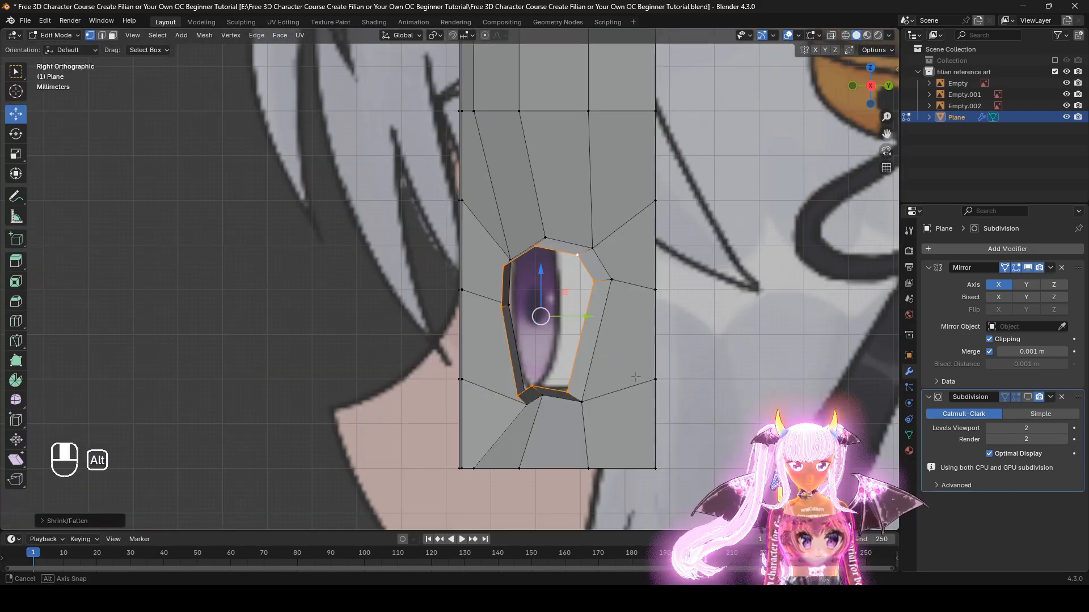
key("z")
left_click(439, 386)
key("e")
right_click(559, 293)
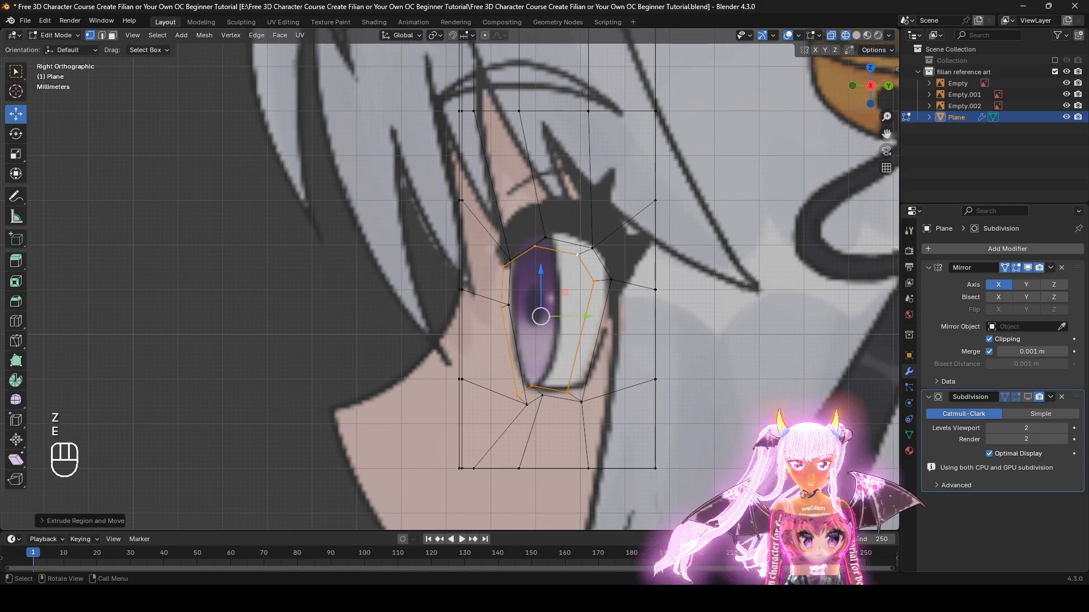
key("s")
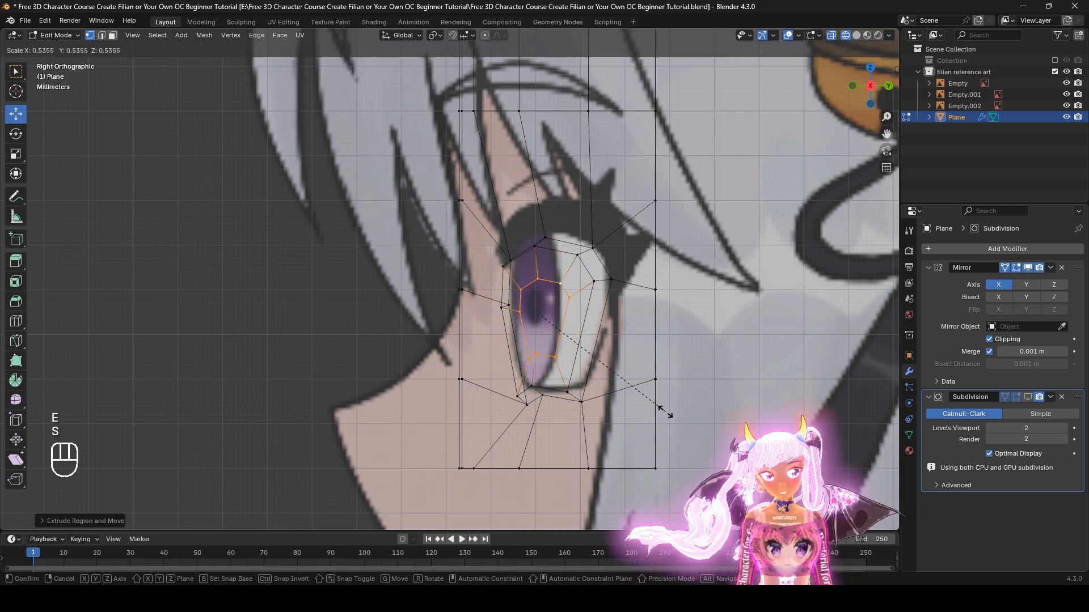
right_click(663, 411)
middle_click_drag(588, 342, 619, 426)
key("alt+s")
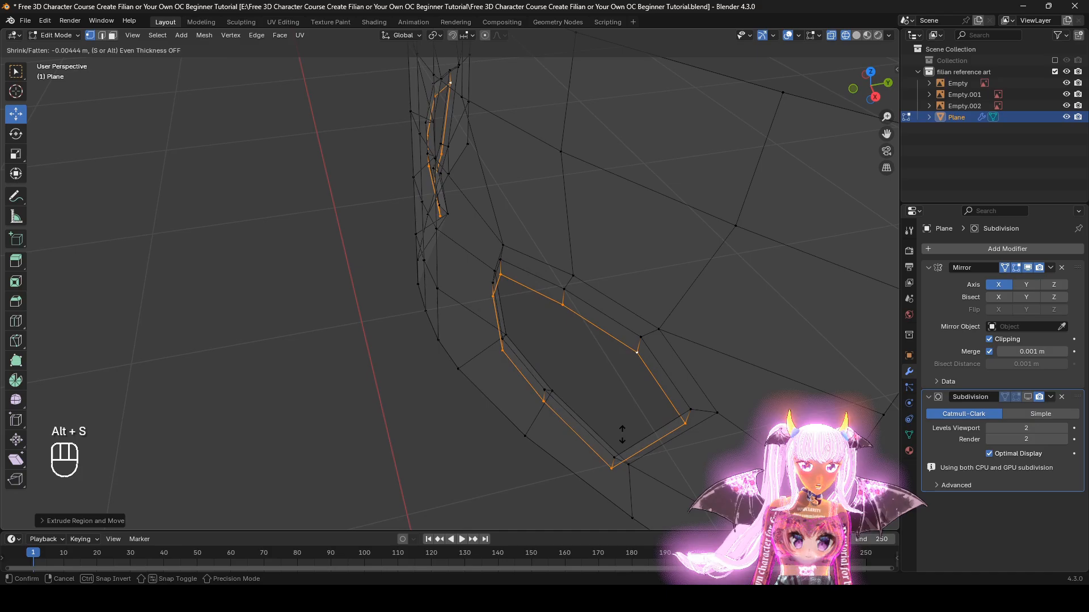
right_click(624, 420)
middle_click_drag(628, 372, 590, 321)
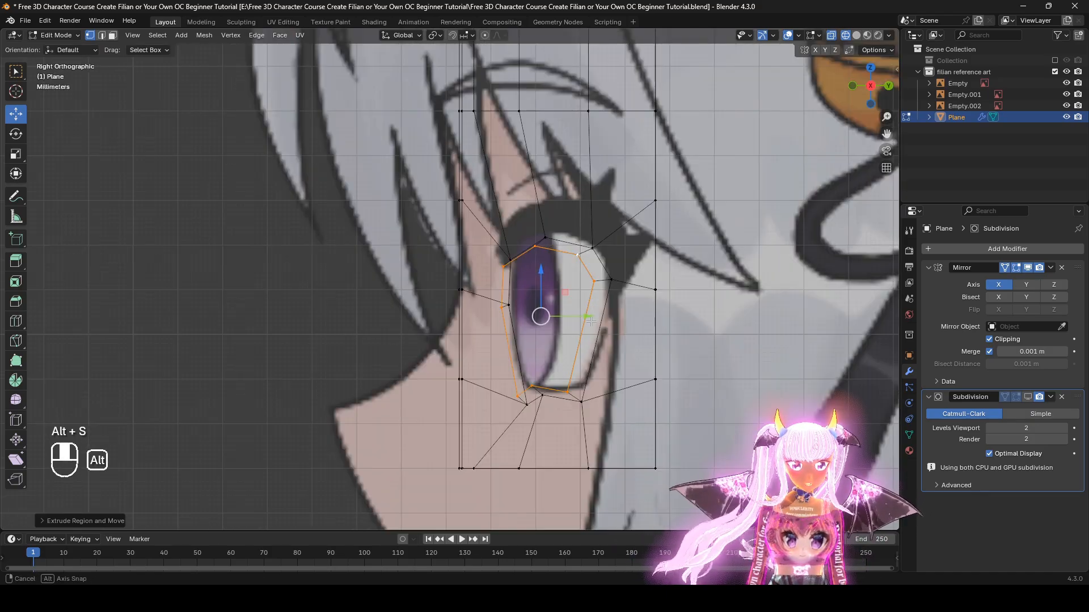
Step: Move the extruded eye loop far back along Y to form a deep eye socket behind the face
left_click_drag(588, 317, 801, 339)
left_click_drag(736, 336, 731, 336)
mouse_move(732, 335)
middle_mouse_down()
mouse_move(603, 409)
mouse_move(591, 370)
middle_mouse_up()
Step: In solid shading, scale up the back loop of the eye socket and shift it along X toward the face's centre
key("z")
scroll(583, 408, "down", 3)
key("s")
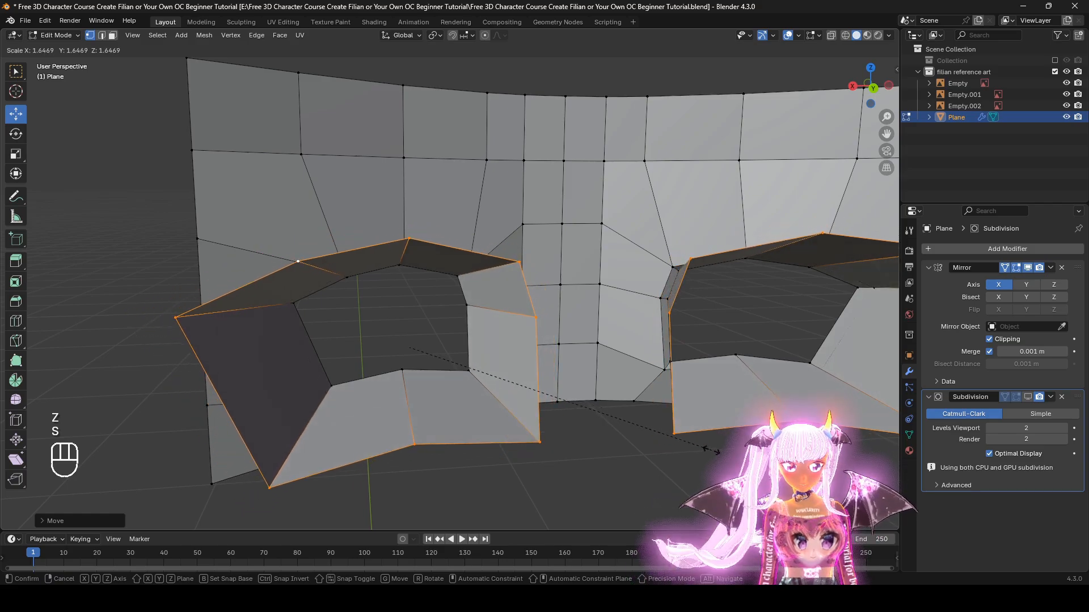
left_click(697, 446)
left_click_drag(369, 347, 388, 347)
key("s")
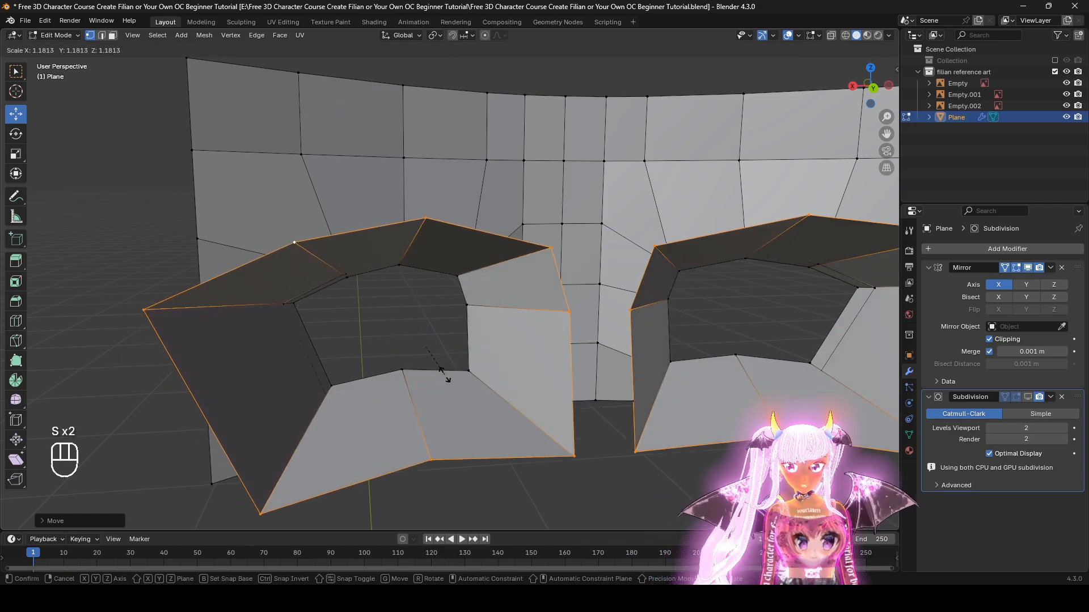
left_click(445, 376)
Step: Fill the back loop of the eye socket with a face and show the subdivision in the viewport
middle_click_drag(446, 376, 578, 418)
key("f")
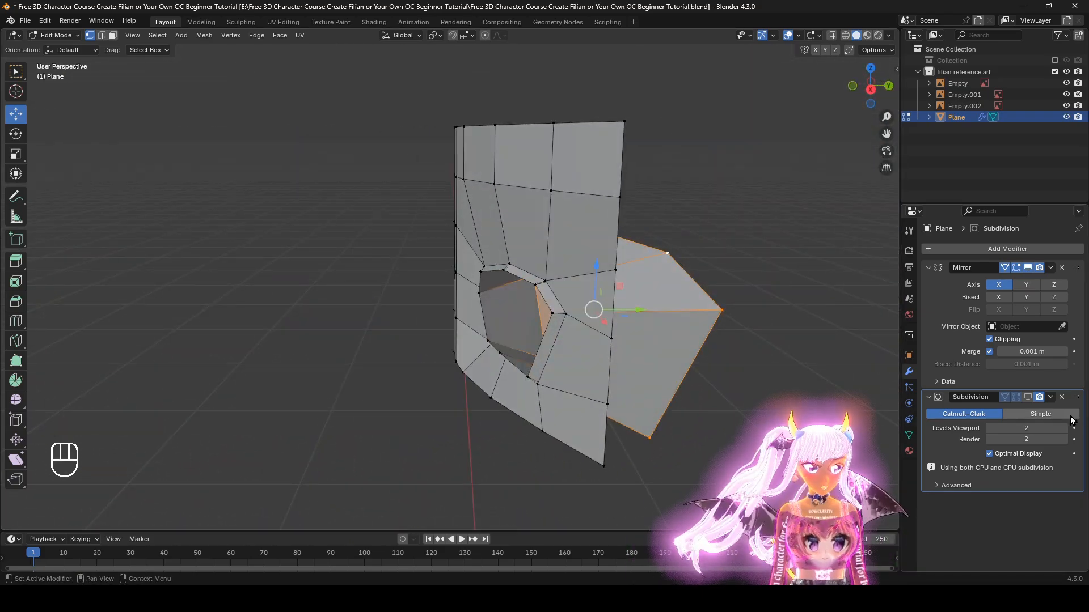
left_click(1027, 397)
middle_click_drag(652, 391, 511, 382)
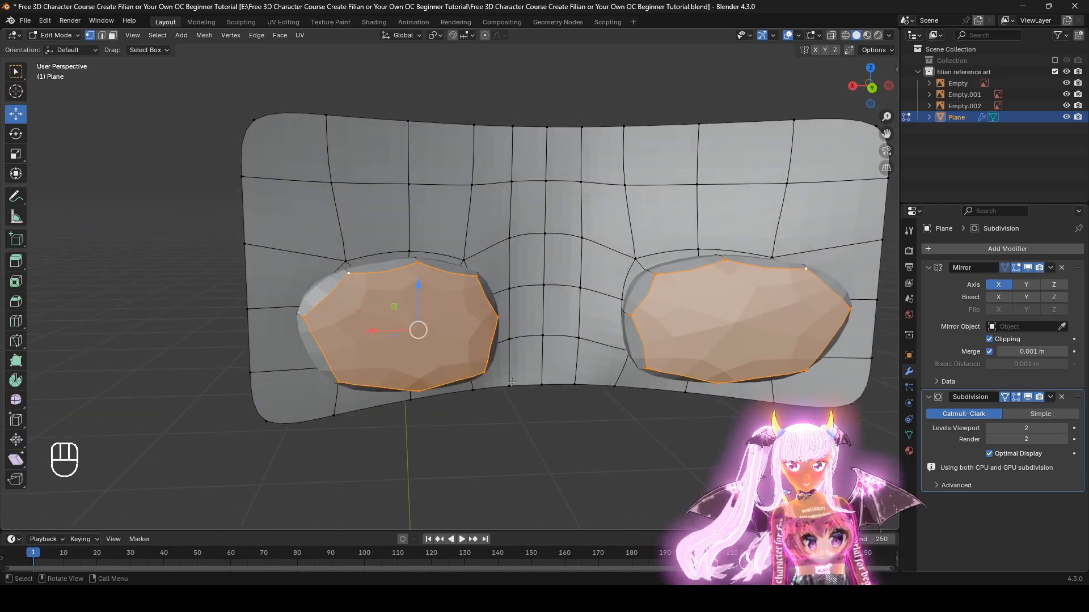
Step: Try scaling up the socket's back face until the mirrored halves meet at the centre line, and undo the scaling
key("s")
right_click(567, 431)
key("s")
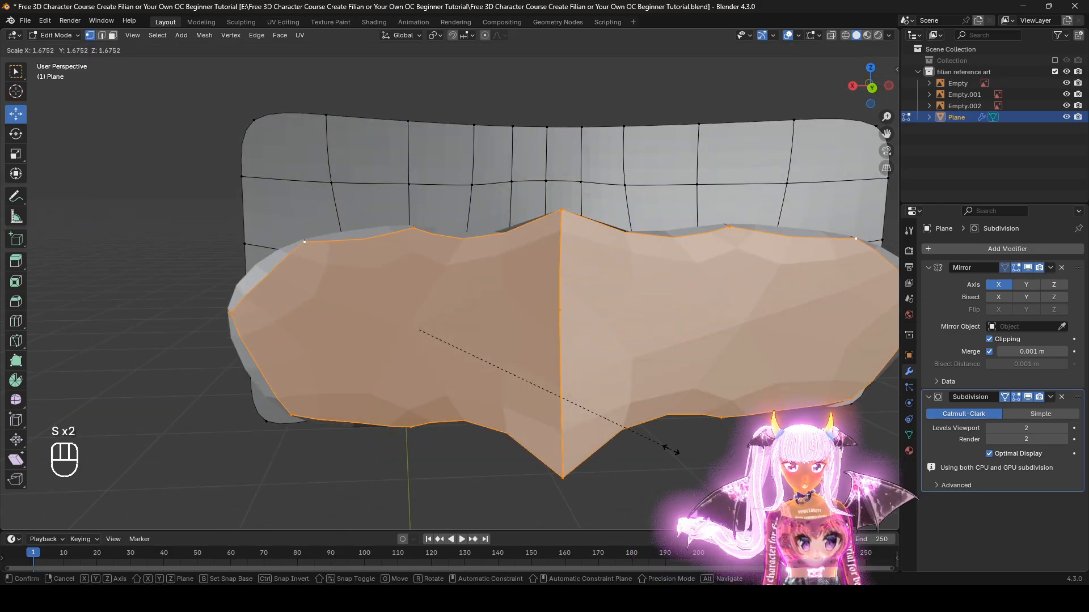
right_click(671, 449)
key("s")
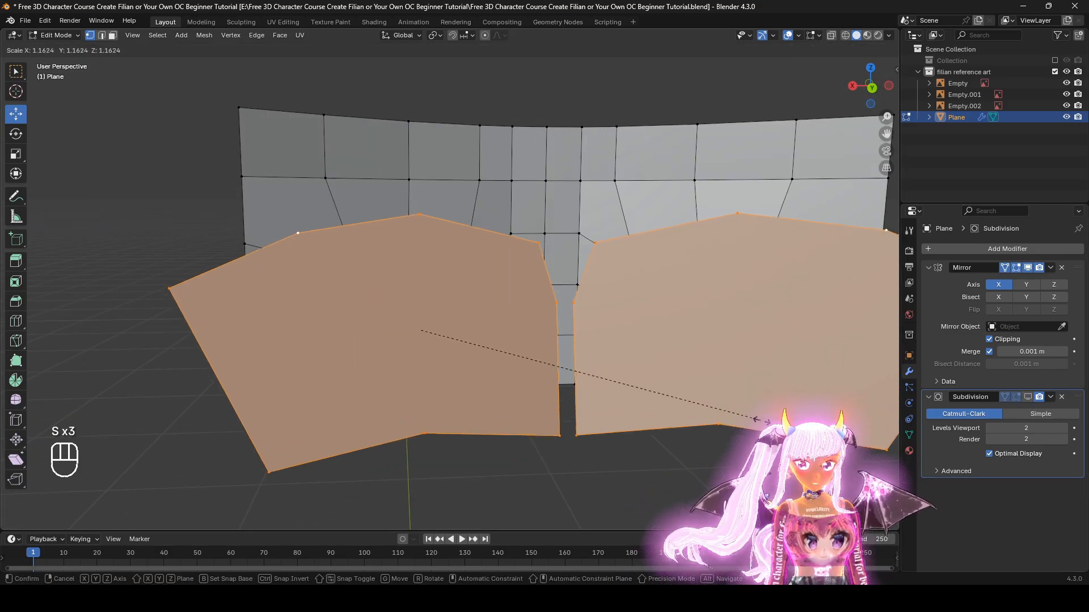
left_click(607, 378)
key("s")
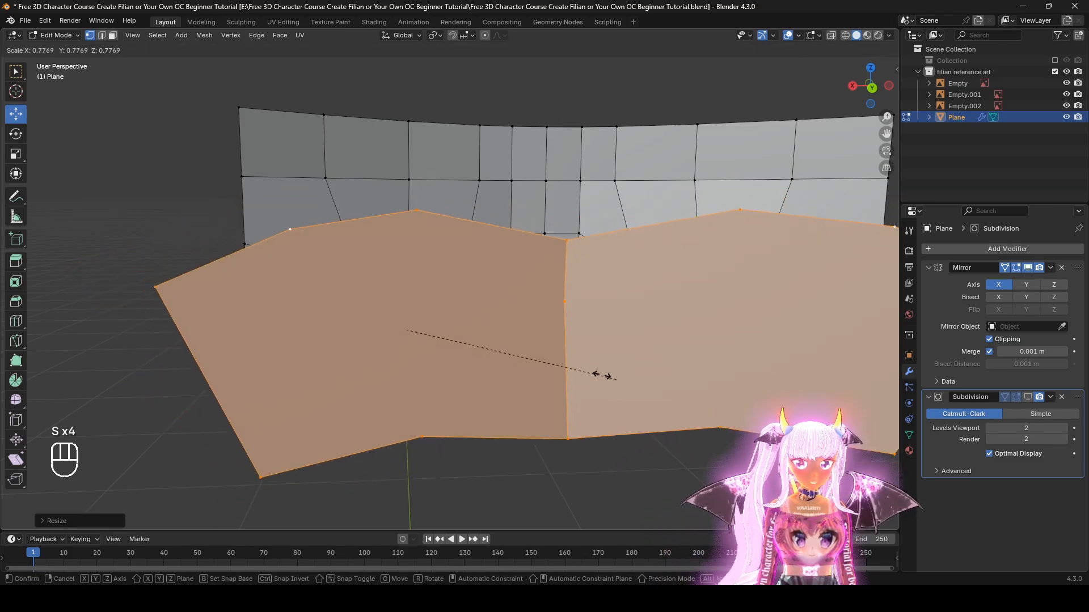
left_click(637, 401)
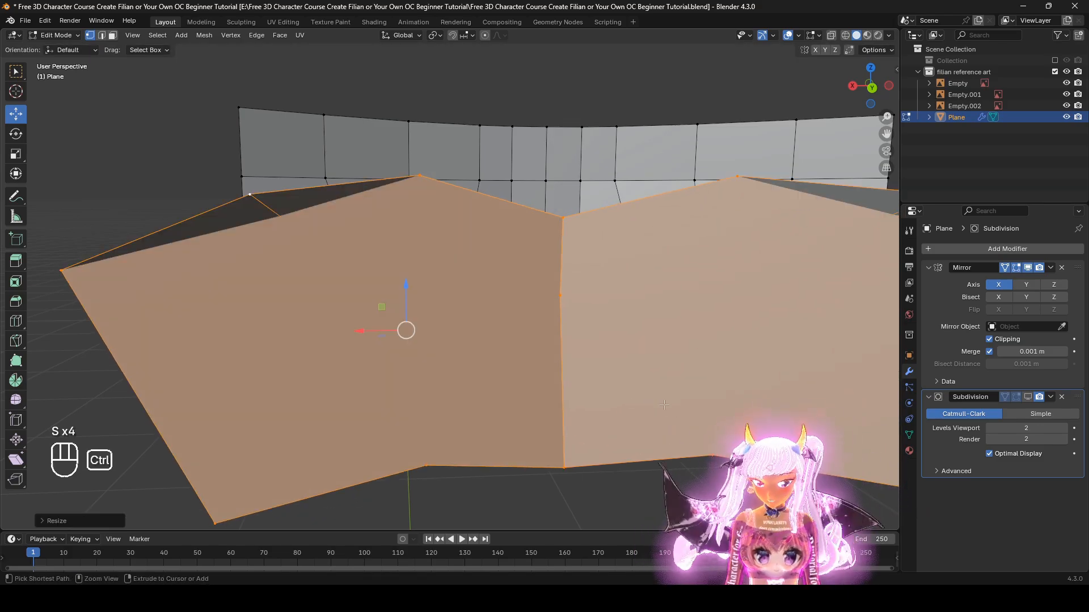
key("ctrl+z")
Step: Show the subdivision in the viewport and examine the smoothed eye sockets from the front against the reference
middle_click_drag(664, 405, 689, 447)
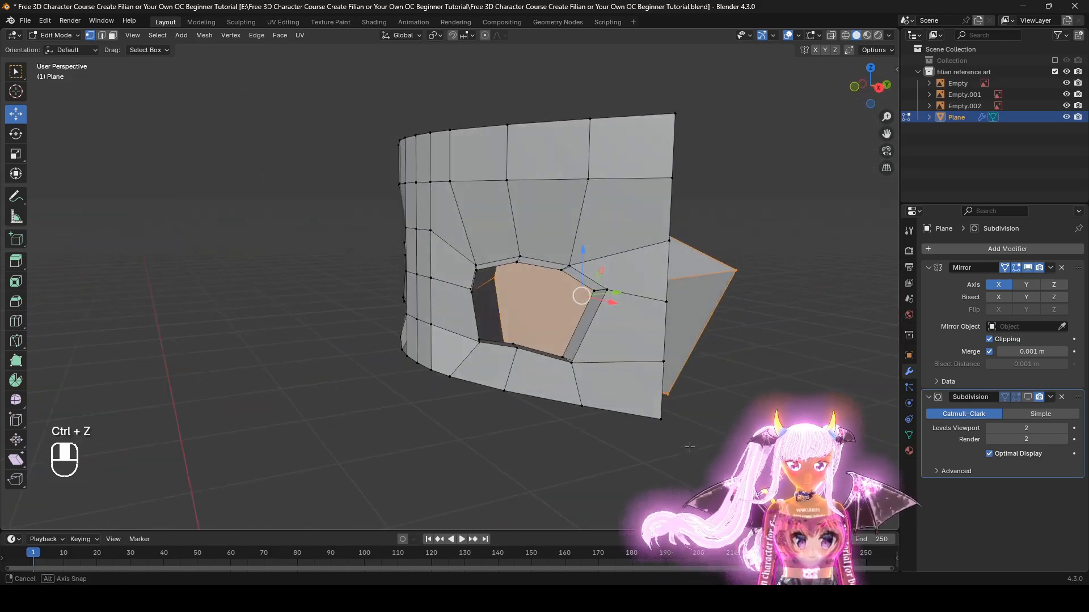
left_click(1029, 397)
mouse_move(777, 380)
middle_mouse_down()
mouse_move(589, 370)
mouse_move(819, 300)
middle_mouse_up()
key("z")
left_click(499, 368)
scroll(503, 374, "up", 3)
key("z")
left_click(545, 373)
scroll(544, 373, "down", 1)
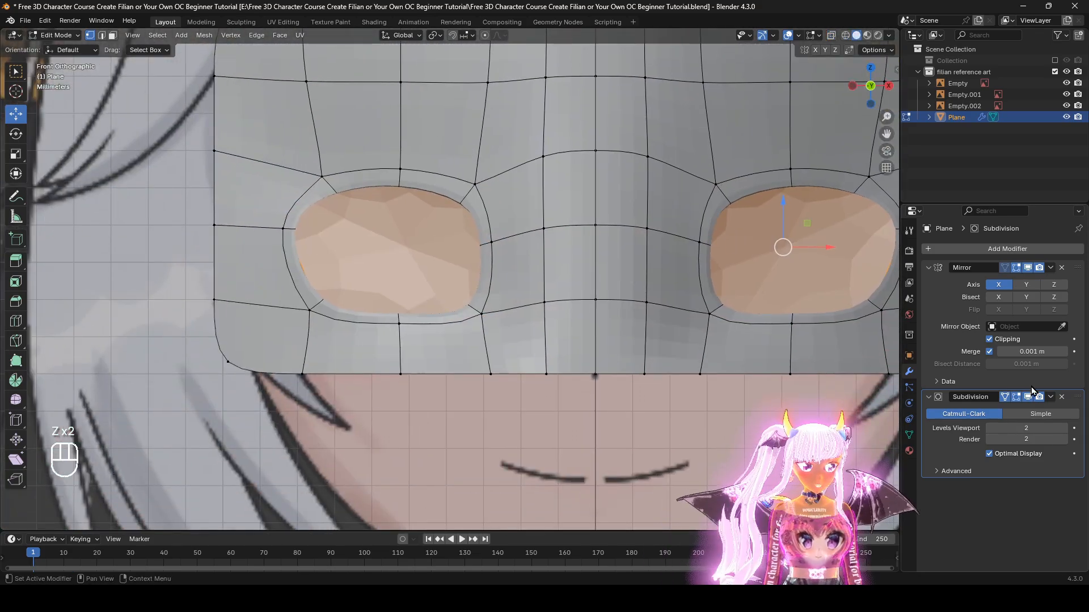
Step: Hide the subdivision in the viewport and reshape the lower edge's central vertices into an arch around the nose mark
left_click(1028, 397)
left_click(594, 374)
scroll(593, 372, "up", 2)
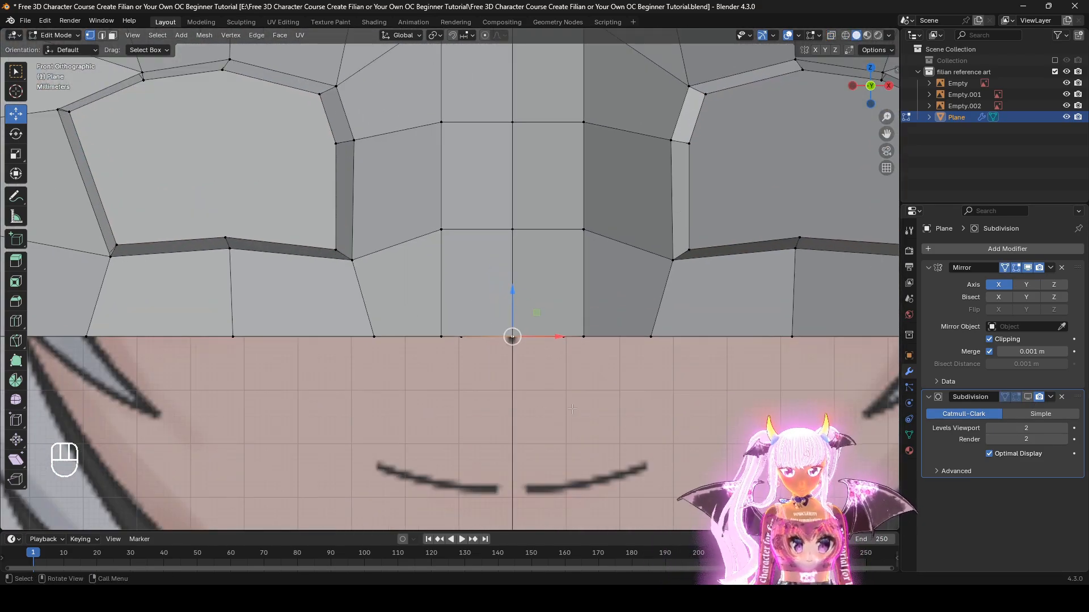
key("g")
key("g")
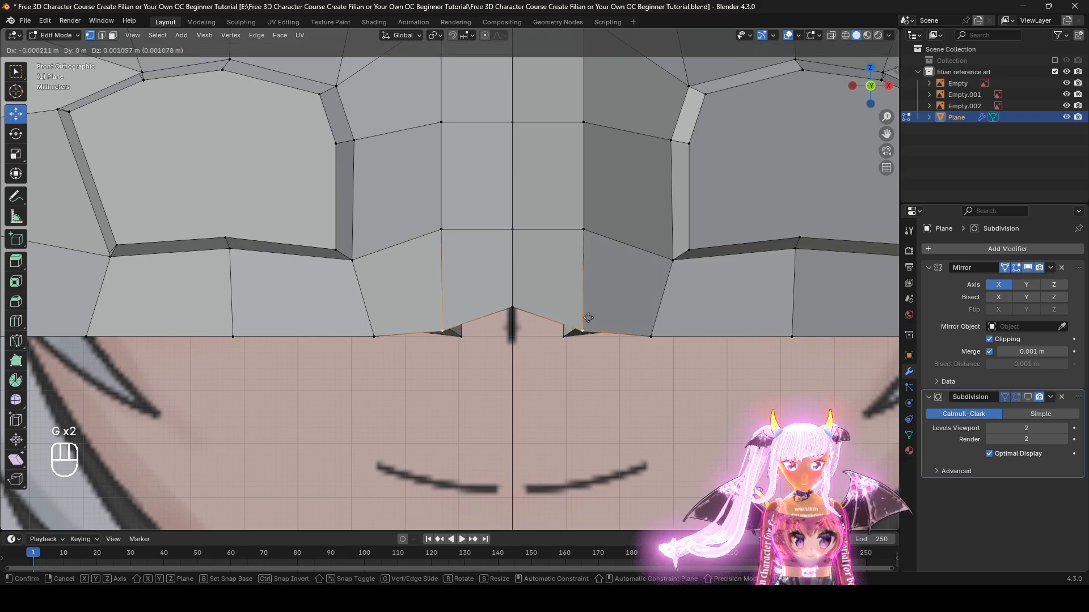
left_click(585, 306)
left_click(650, 337)
key("g")
left_click(641, 345)
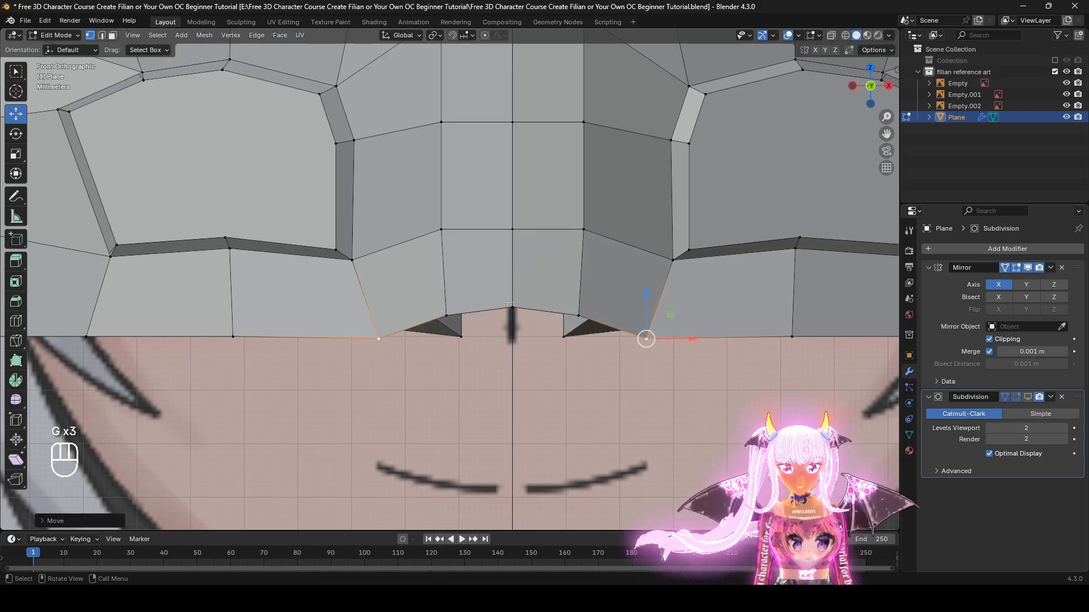
Step: In the side view, move the lower centre vertex and the vertex above it forward onto the reference's nose bridge outline
left_click(513, 309)
middle_click_drag(551, 395, 441, 395)
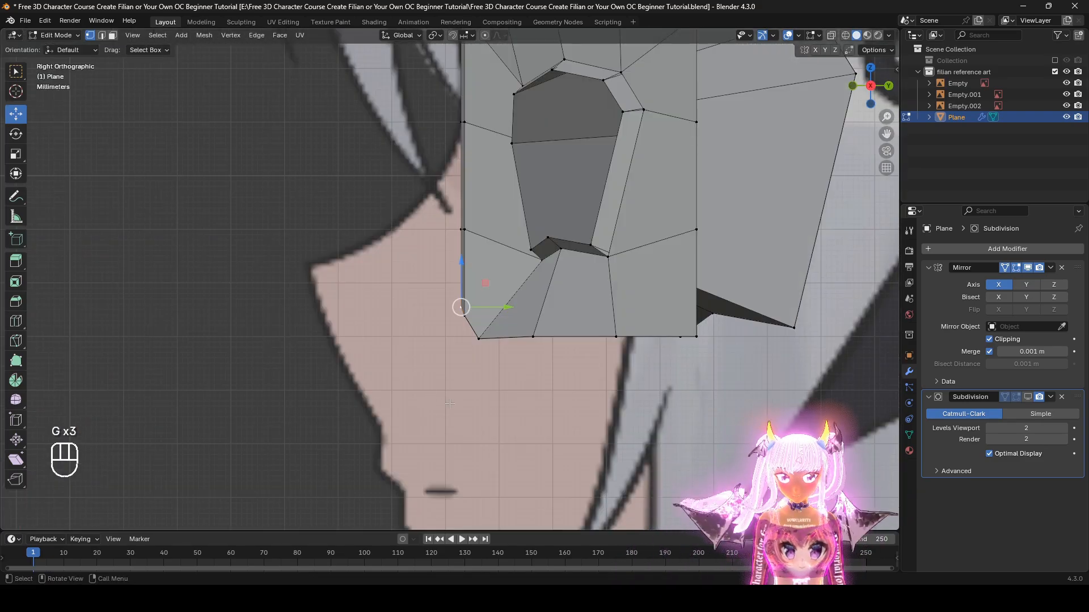
middle_click_drag(421, 287, 530, 377, "shift")
key("g")
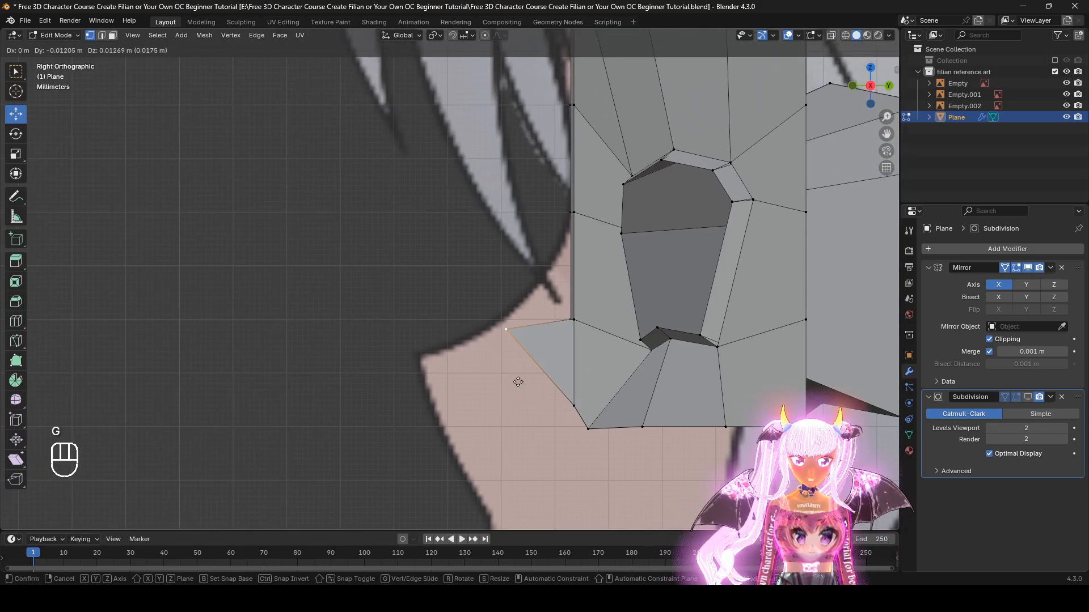
left_click(516, 286)
left_click(572, 319)
key("g")
left_click(553, 295)
Step: Move the two lower-edge vertices beside the nose centre forward and up to follow the nose bridge
left_click(573, 406)
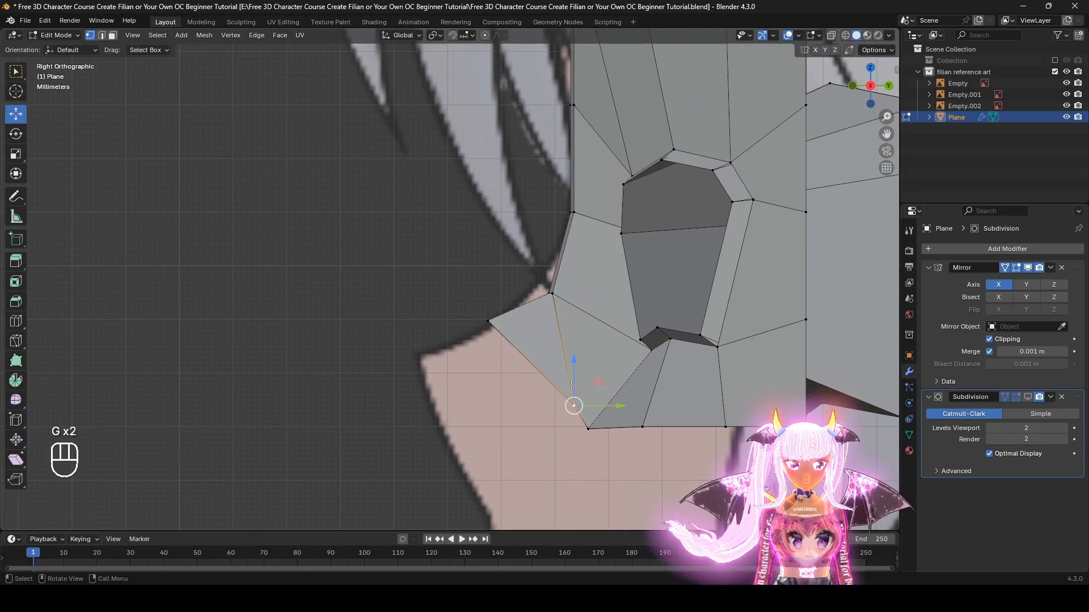
key("g")
left_click(524, 335)
left_click(588, 430)
key("g")
left_click(573, 423)
Step: Extrude the nose's centre vertex to the reference nose tip and fill the gap between it and the cheek corner with a face
middle_click_drag(501, 325, 538, 343)
key("e")
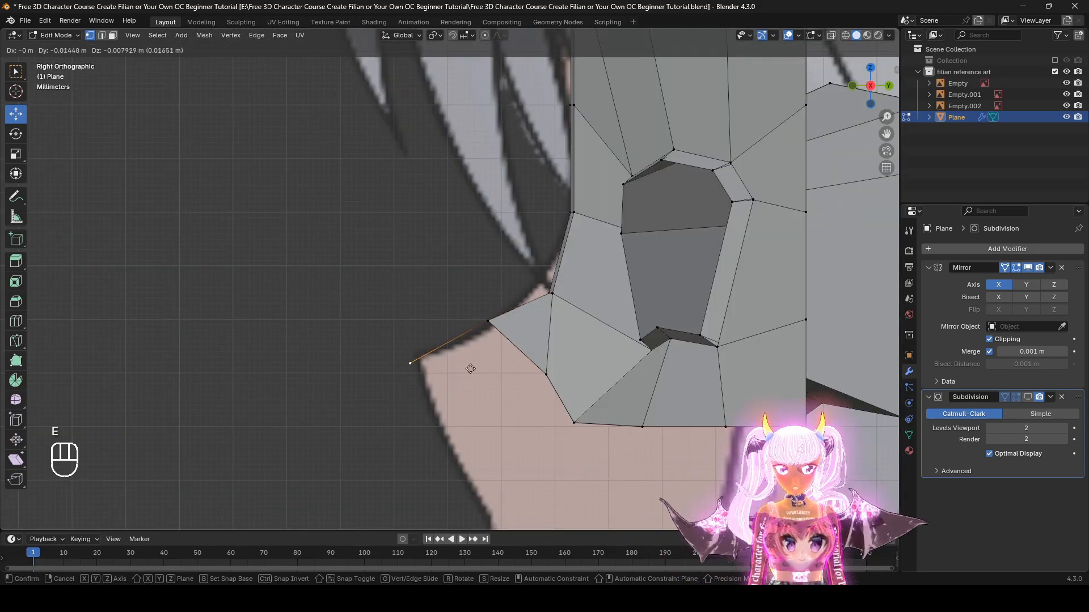
left_click(417, 368)
middle_click_drag(418, 368, 552, 420)
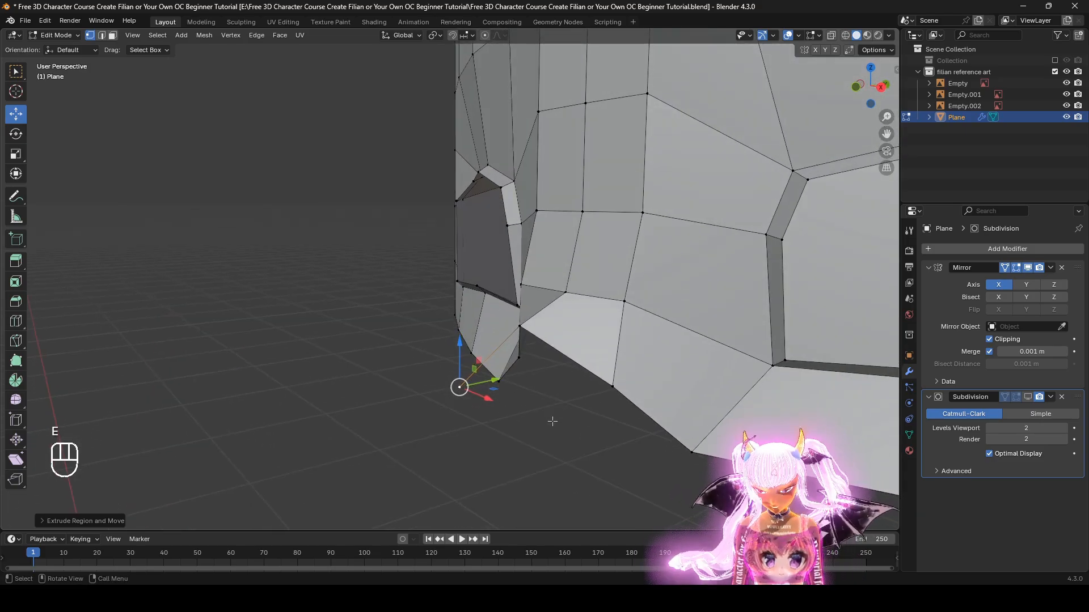
middle_click_drag(619, 382, 525, 317)
key("f")
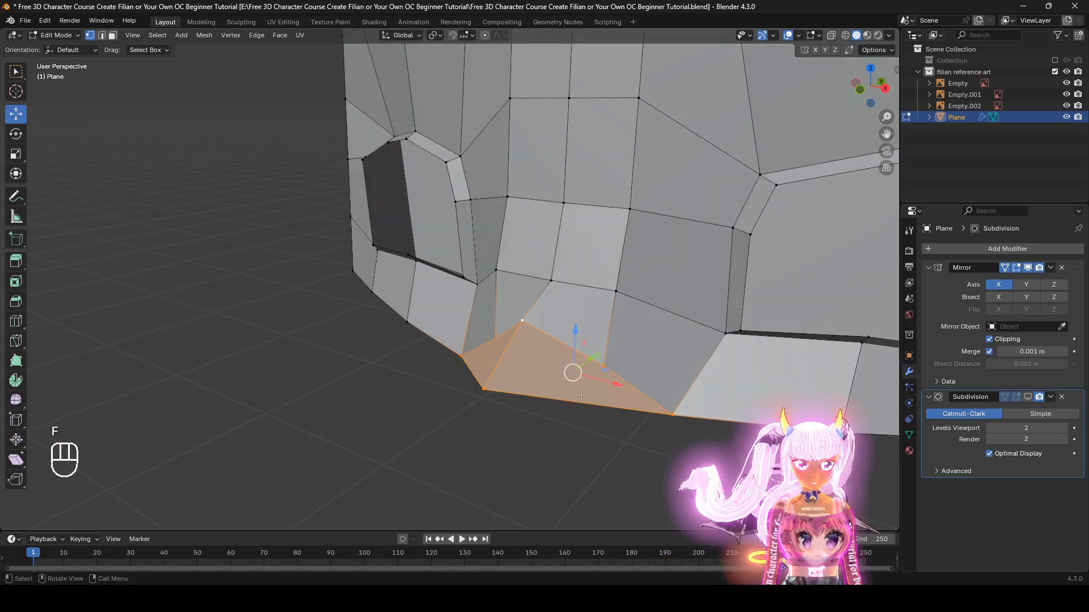
Step: In side-view wireframe, move the nose's two front centre vertices onto the reference's nose tip and the outline just below it
mouse_move(592, 369)
middle_mouse_down()
mouse_move(498, 375)
mouse_move(511, 348)
middle_mouse_up()
scroll(467, 347, "down", 1)
key("z")
left_click(355, 342)
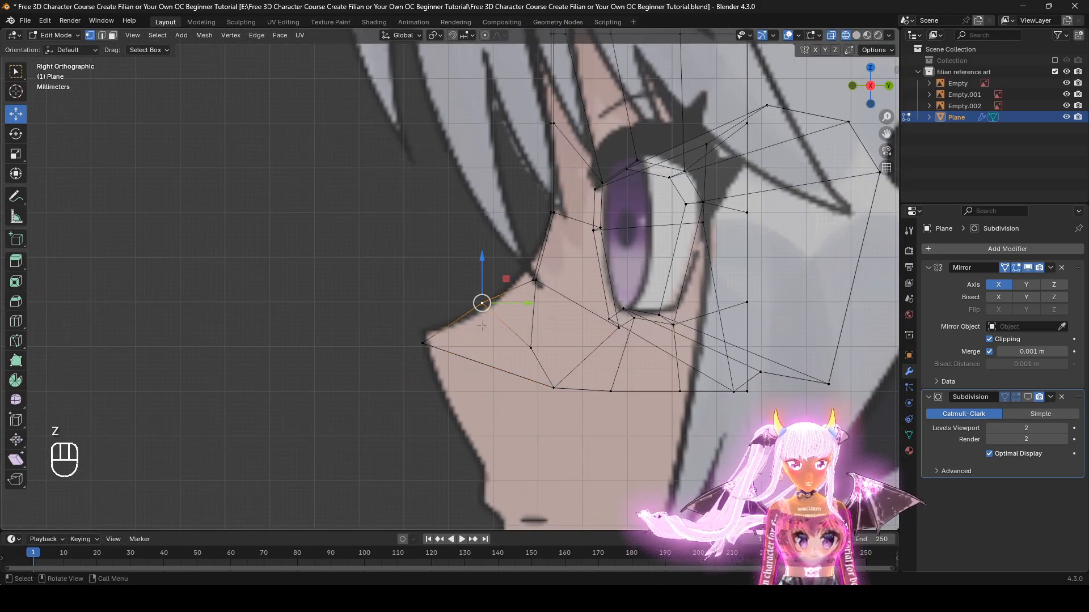
key("g")
left_click(440, 347)
left_click(420, 353)
key("g")
left_click(442, 397)
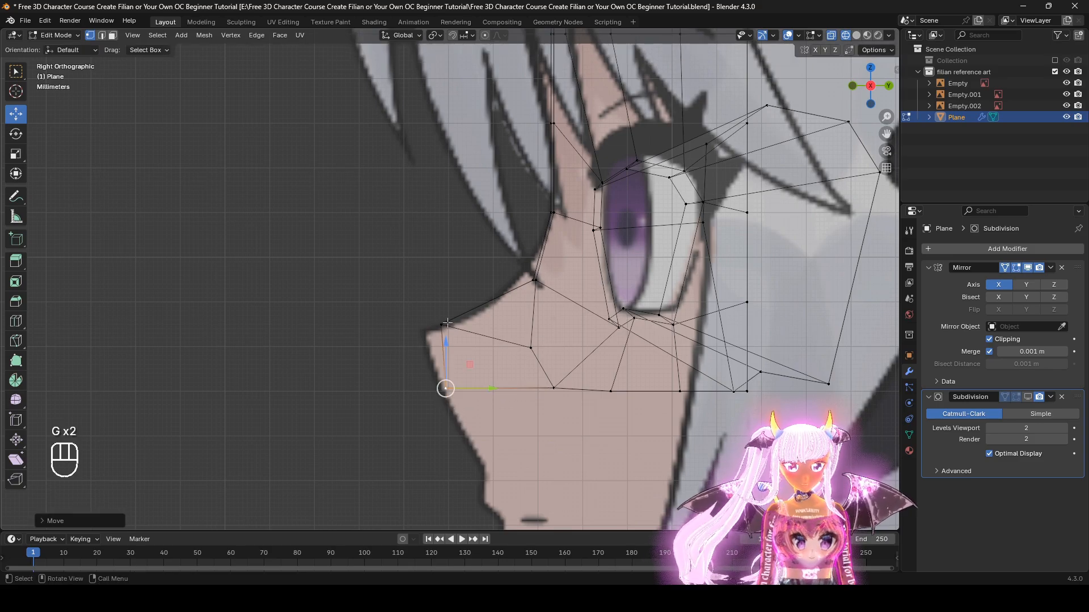
left_click(441, 326)
key("g")
left_click(426, 334)
Step: Move the nose's lower side vertex and the side vertex above it forward toward the nose tip
left_click(548, 390)
key("g")
left_click(507, 392)
left_click(530, 347)
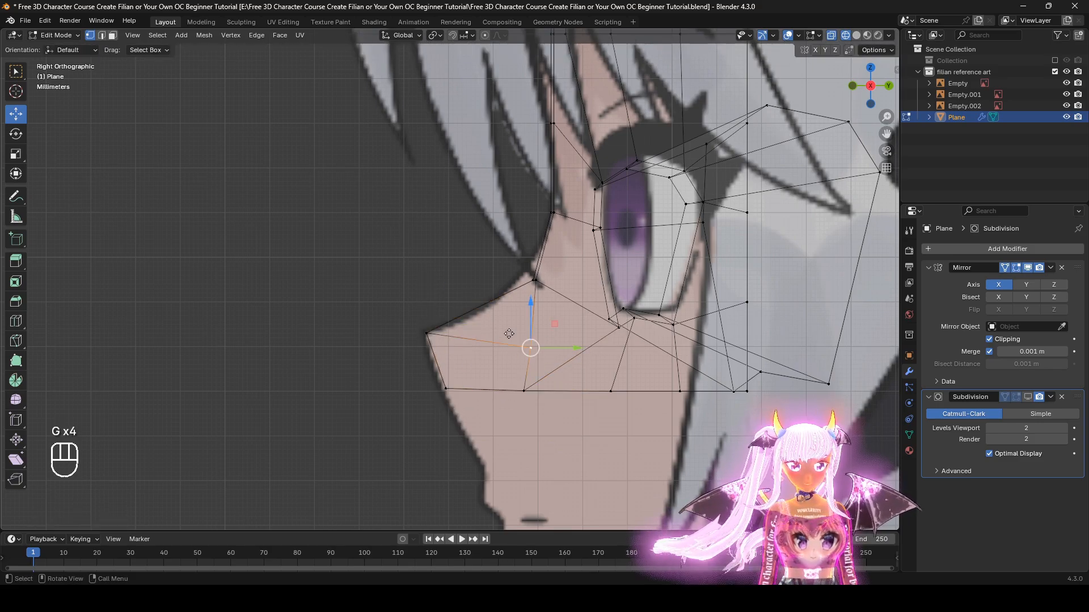
key("g")
left_click(500, 340)
Step: Check the nose in solid shading, and in wireframe move its lower side vertex back toward the cheek
key("z")
left_click(561, 342)
mouse_move(499, 363)
middle_mouse_down()
mouse_move(623, 401)
mouse_move(495, 367)
middle_mouse_up()
key("z")
left_click(431, 368)
left_click(525, 391)
key("g")
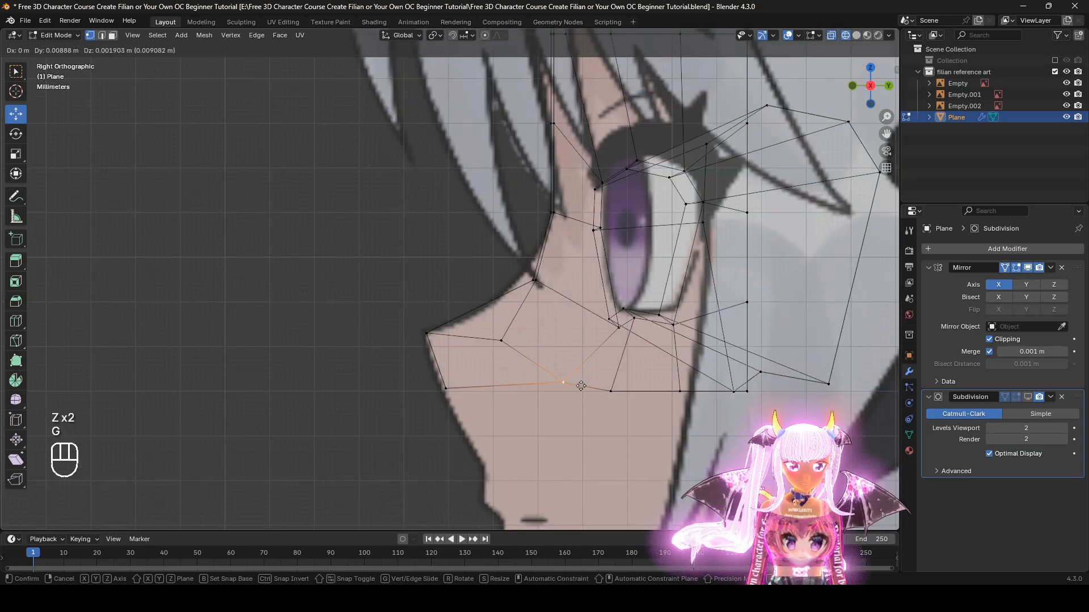
left_click(599, 384)
Step: Use solid shading with X-ray, move the nose bridge vertex onto the reference outline, and lower the nose's side vertex
key("z")
left_click(641, 411)
mouse_move(545, 391)
middle_mouse_down()
mouse_move(648, 413)
mouse_move(523, 385)
middle_mouse_up()
key("alt+z")
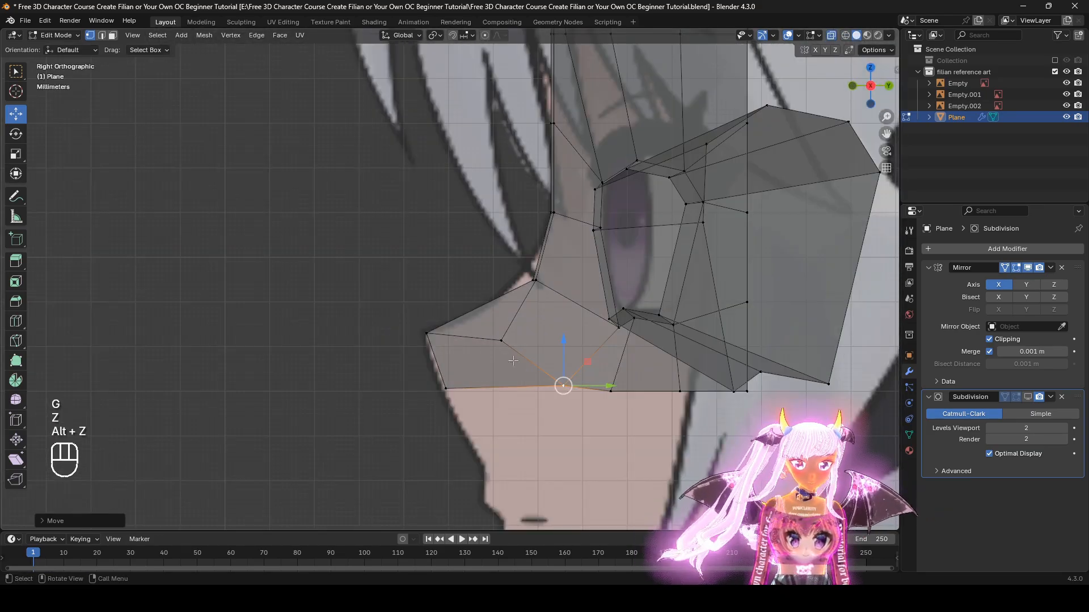
left_click(535, 279)
key("g")
left_click(528, 329)
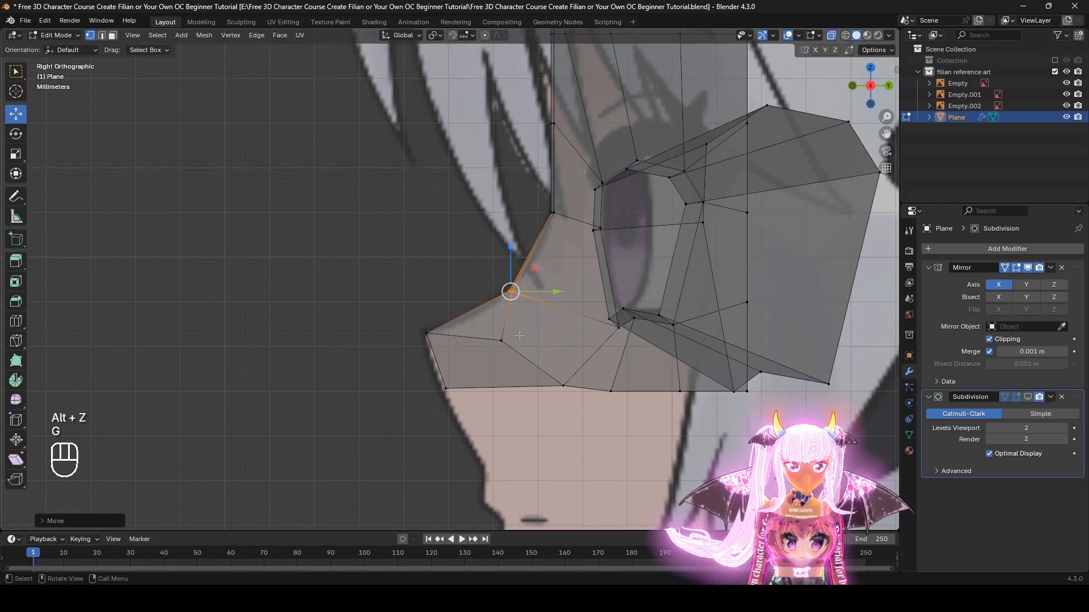
left_click(501, 341)
key("g")
left_click(460, 359)
Step: Refine the nose tip's position and move the centre vertex beneath it down along the reference profile
left_click_drag(460, 359, 356, 276)
key("g")
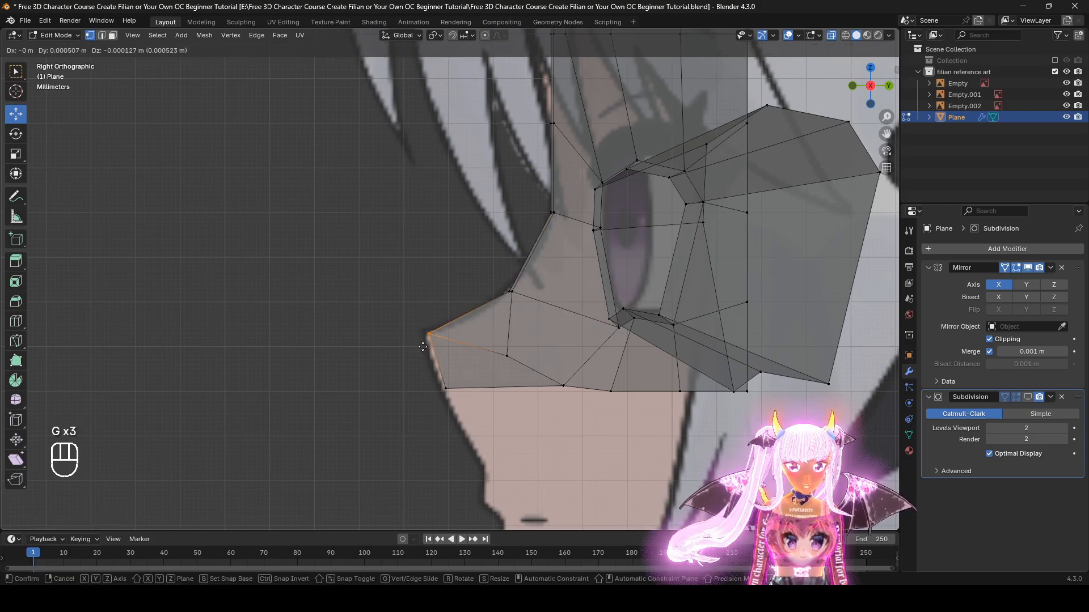
left_click(397, 317)
key("g")
left_click(458, 404)
left_click(446, 389)
key("g")
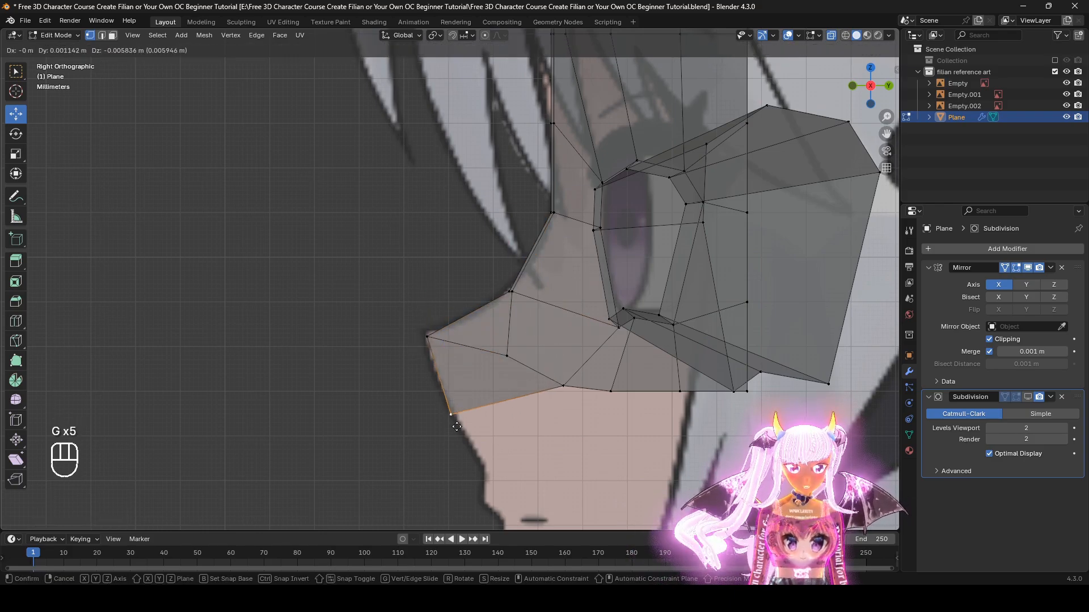
left_click(455, 419)
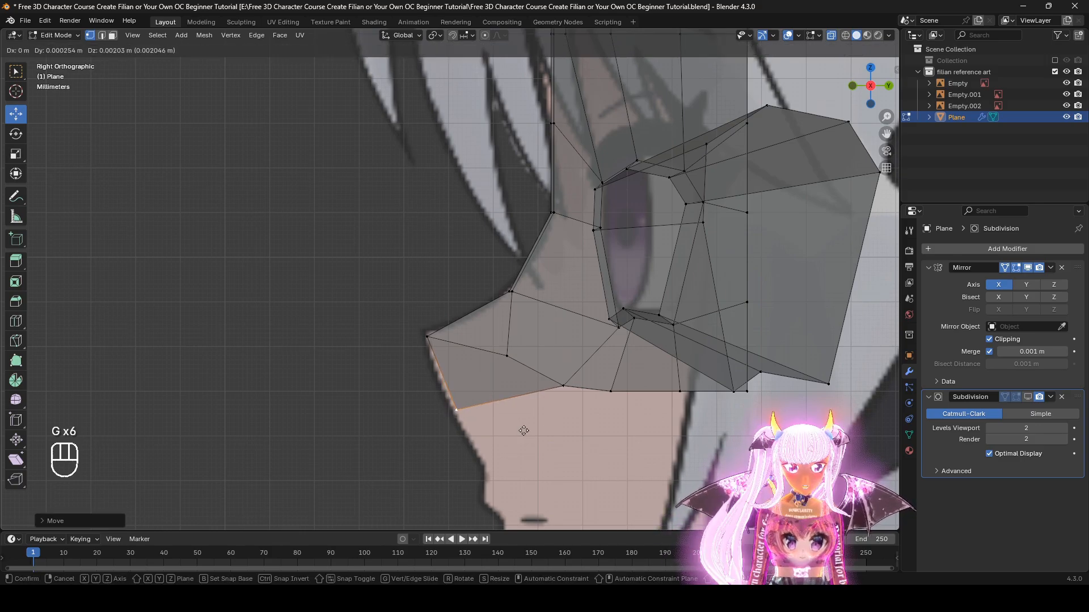
Step: Raise the centre vertex under the nose slightly, and turn off X-ray to inspect the nose from the front
mouse_move(506, 445)
middle_mouse_down()
mouse_move(652, 424)
mouse_move(638, 382)
middle_mouse_up()
key("g")
key("z")
key("z")
key("z")
mouse_move(711, 383)
middle_mouse_down()
mouse_move(664, 380)
mouse_move(622, 423)
mouse_move(573, 424)
middle_mouse_up()
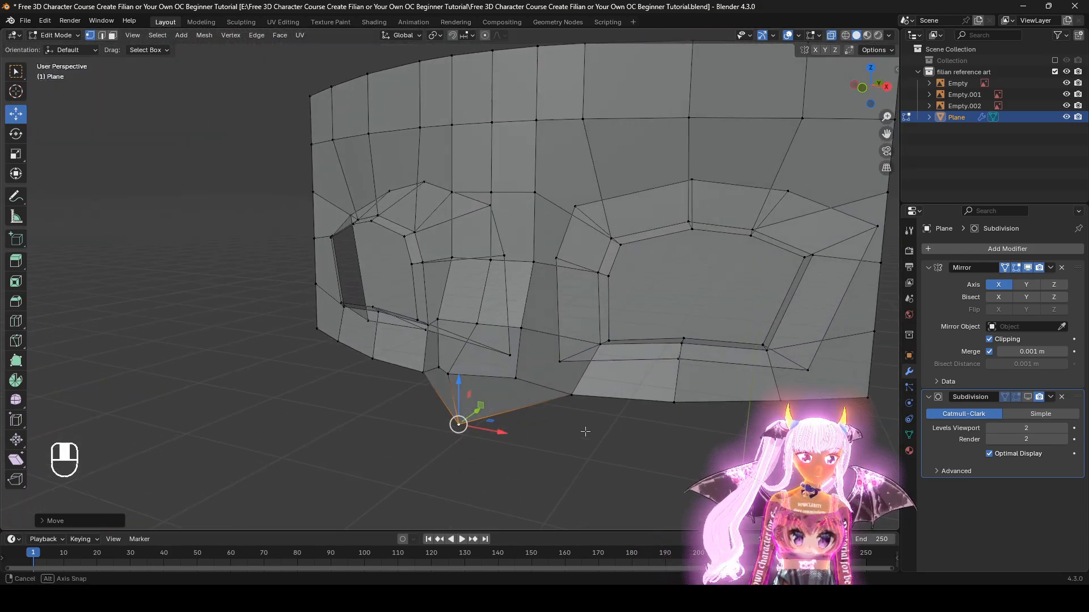
left_click(831, 35)
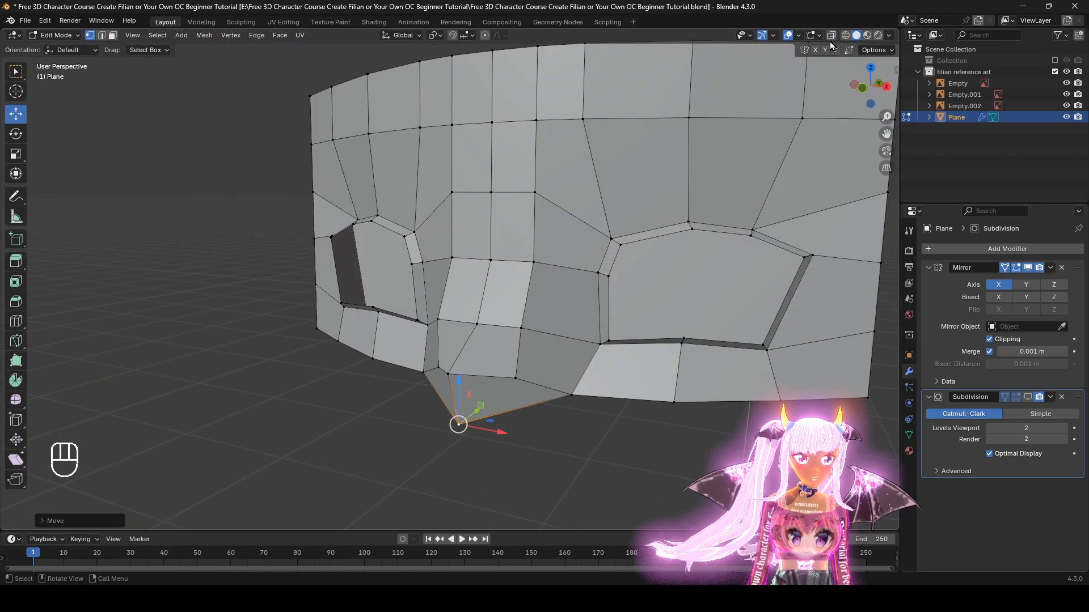
left_click(830, 38)
middle_click_drag(614, 245, 659, 283)
left_click(833, 37)
middle_click_drag(641, 238, 597, 230, "alt")
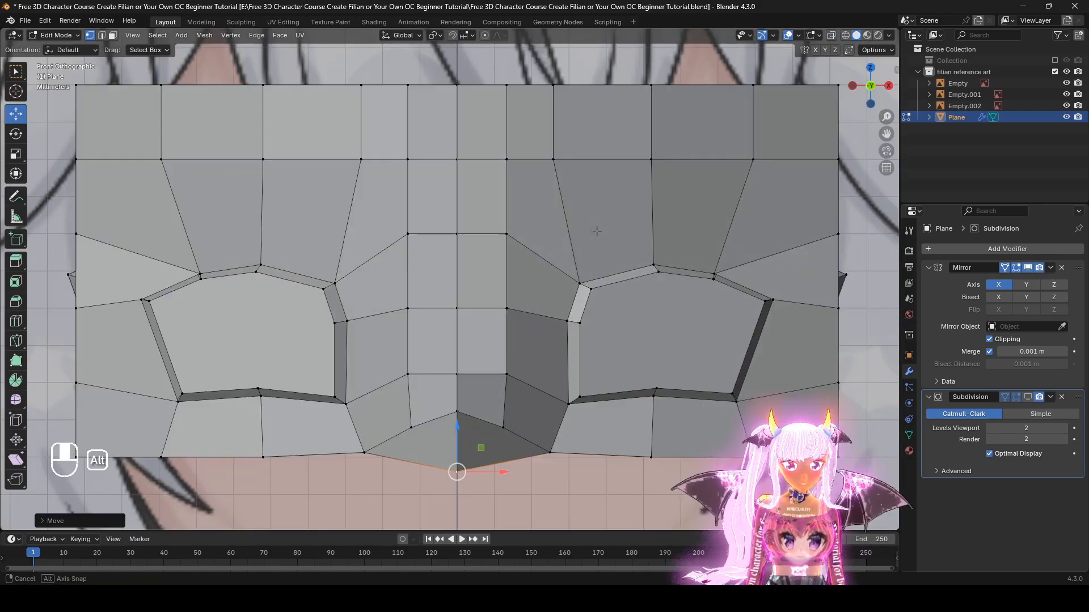
Step: Try sliding the mirrored vertical edge loops beside the centre line inward, compare them with the reference, and undo the slide
left_click(510, 344, "alt")
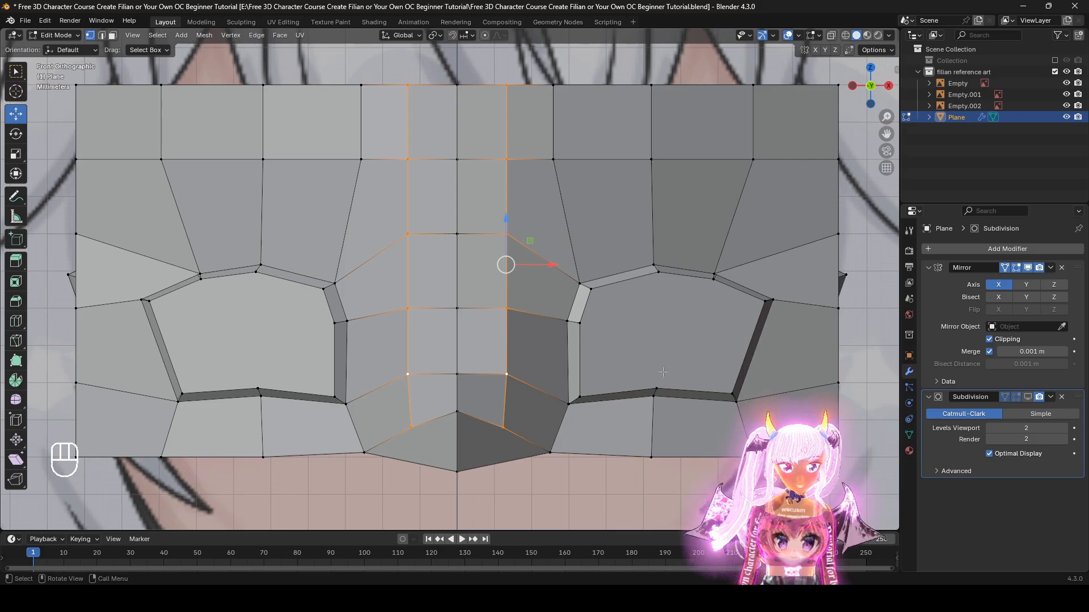
key("g")
key("g")
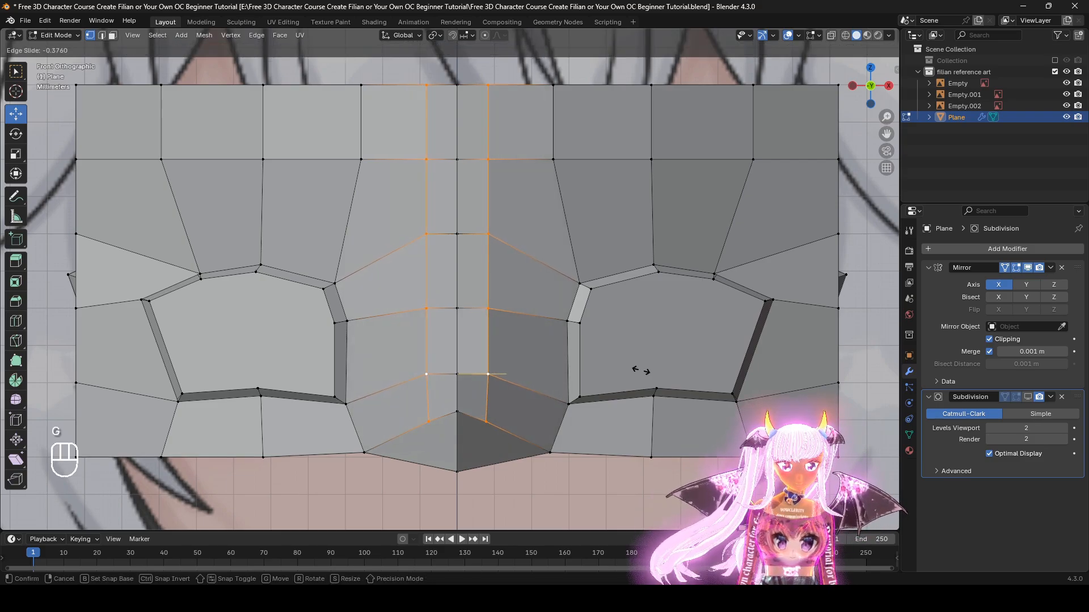
left_click(639, 370)
key("alt+z")
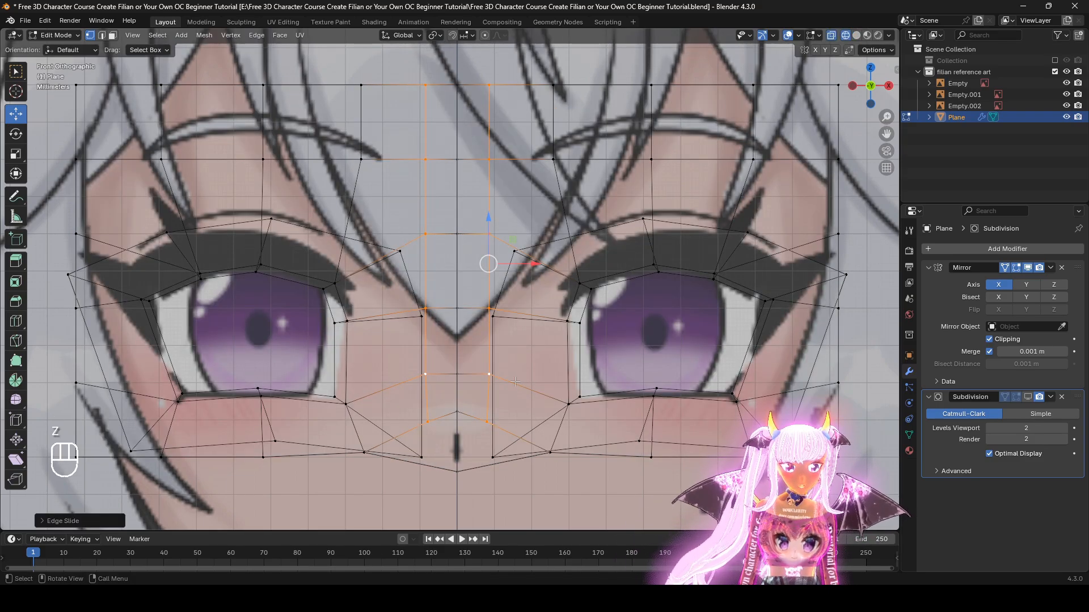
key("alt+z")
key("alt+z")
key("alt+z")
key("ctrl+z")
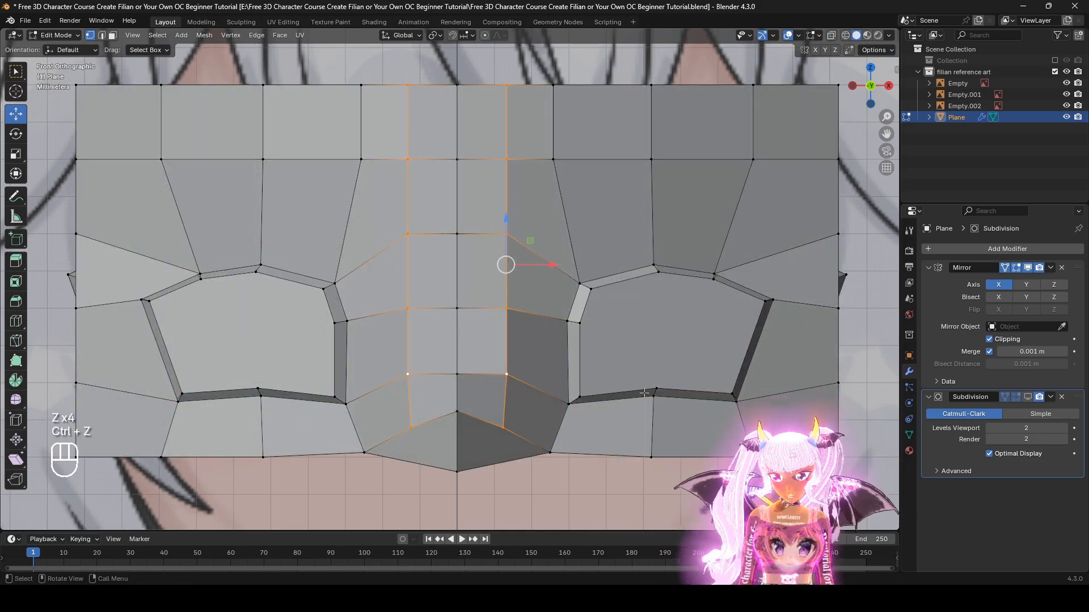
Step: In back-view wireframe, select the forehead's top edge row and enable smooth proportional editing limited to connected vertices
middle_click_drag(644, 393, 513, 400)
key("shift+z")
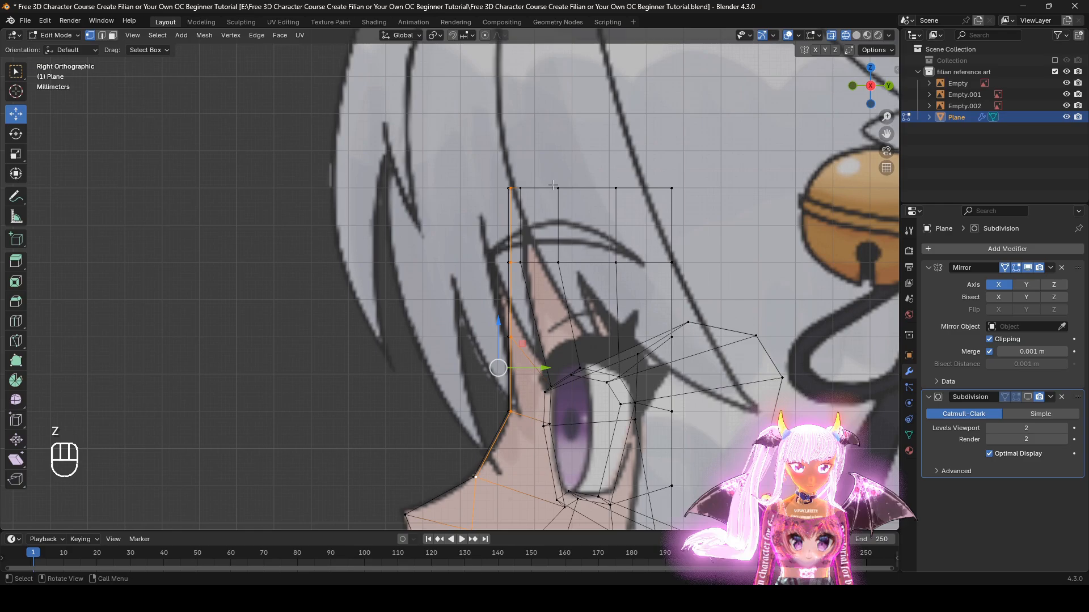
middle_click_drag(550, 186, 661, 301)
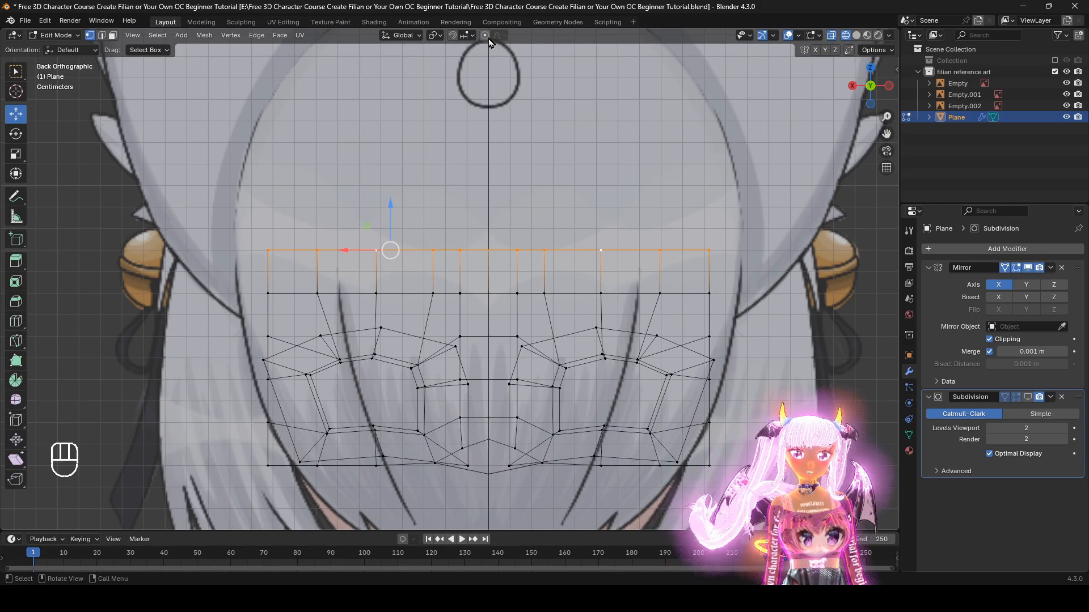
key("alt+s")
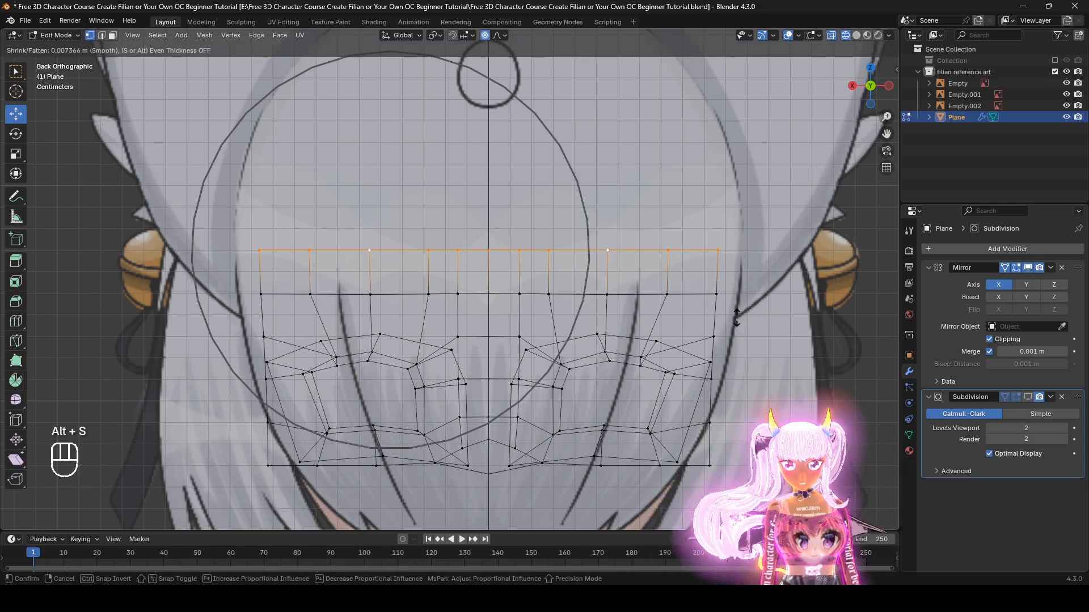
right_click(737, 307)
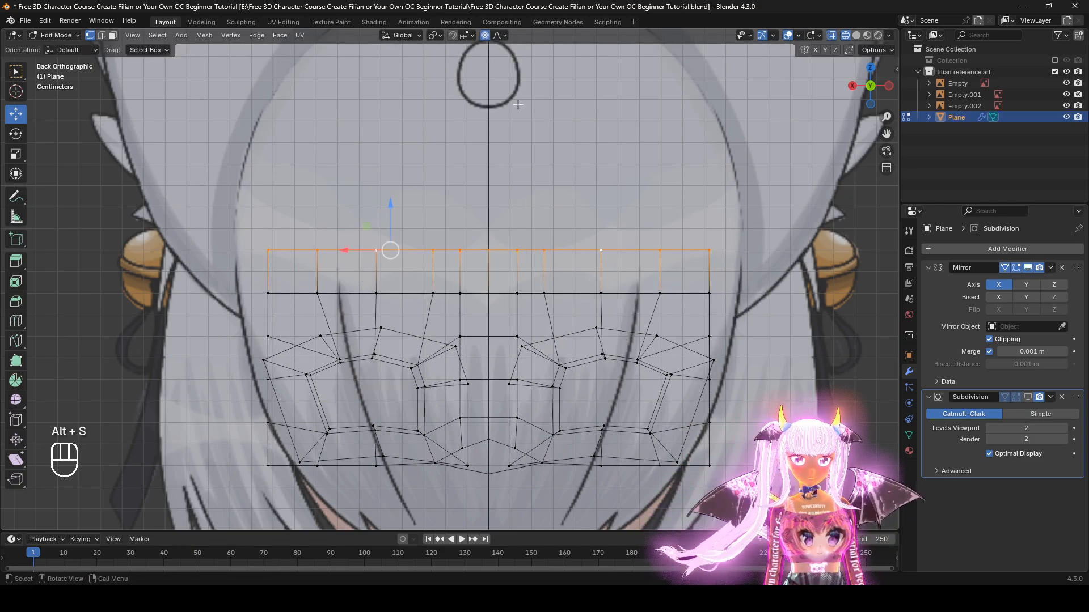
left_click(499, 36)
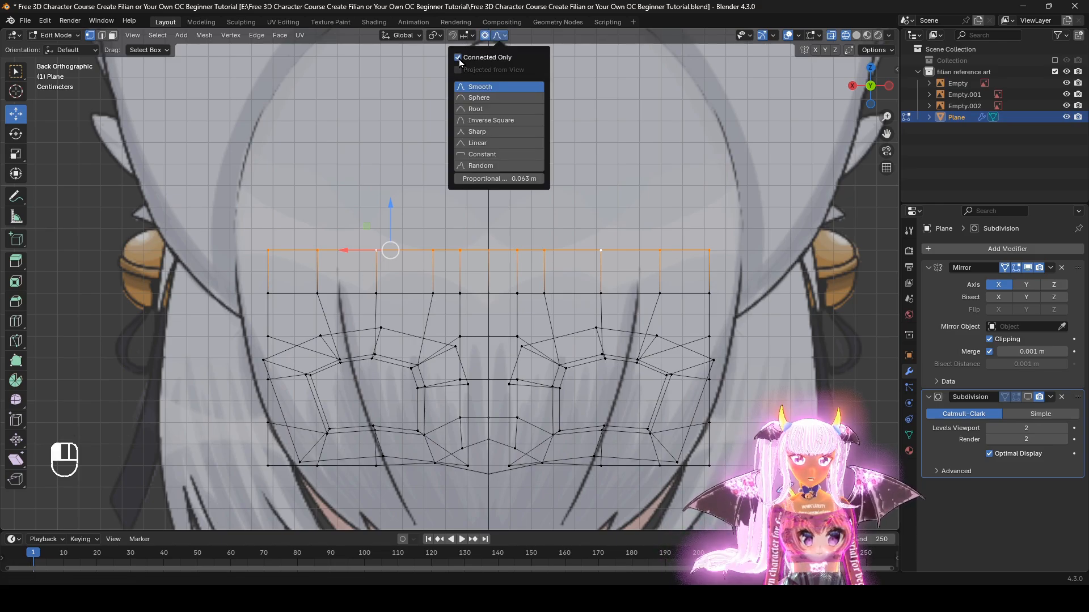
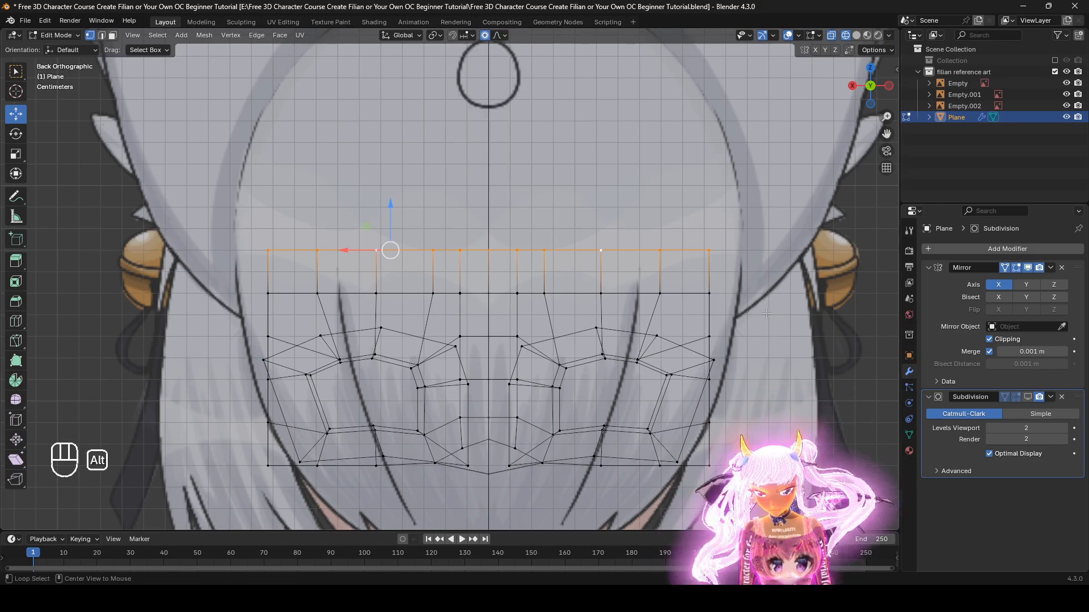
key("alt+s")
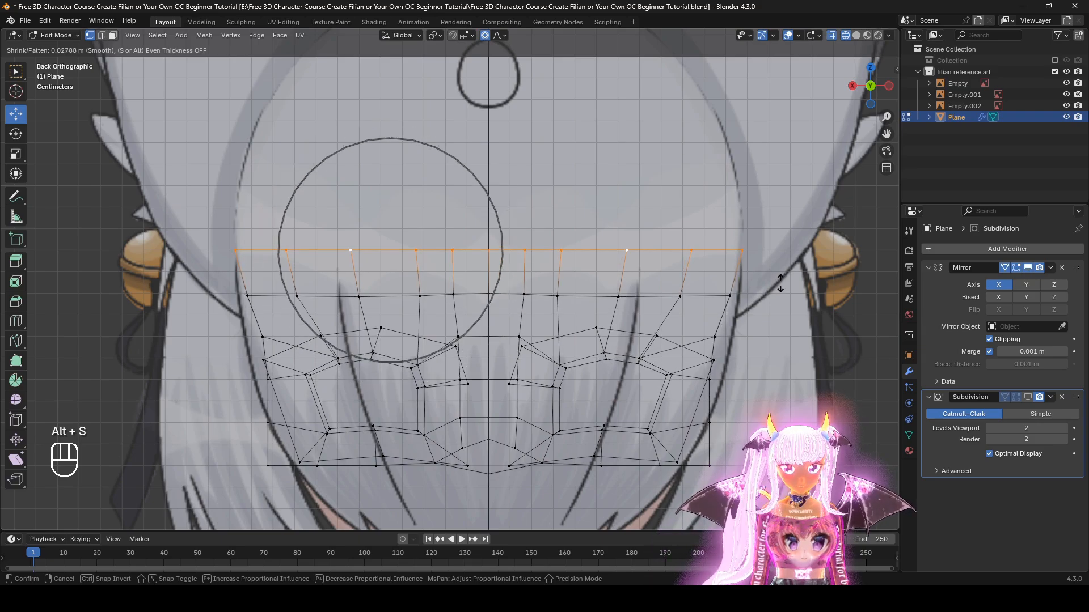
scroll(780, 282, "down", 3)
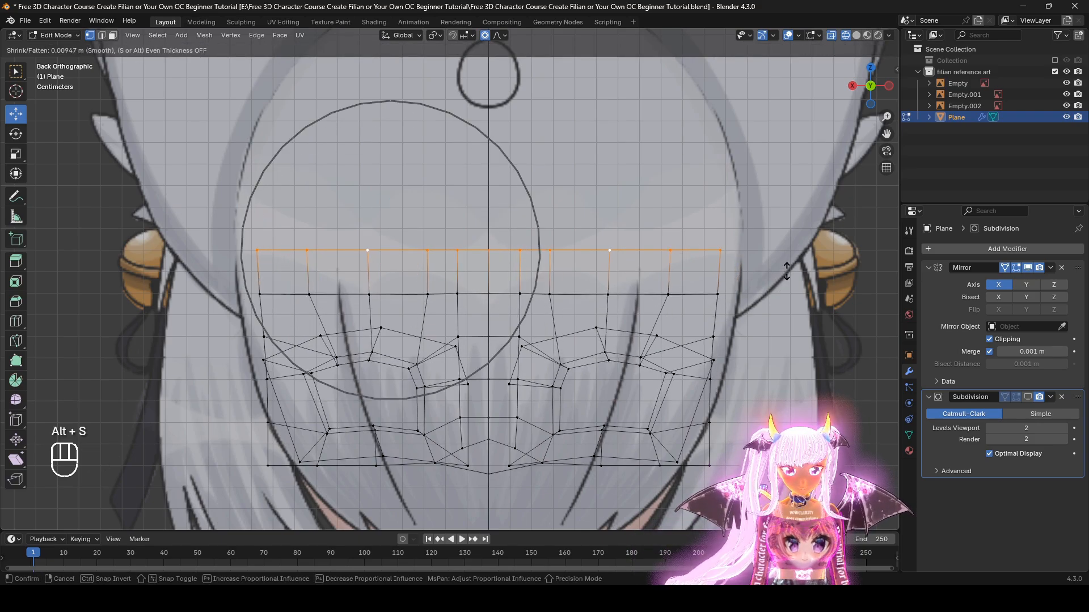
right_click(791, 264)
key("s")
right_click(512, 263)
key("alt+s")
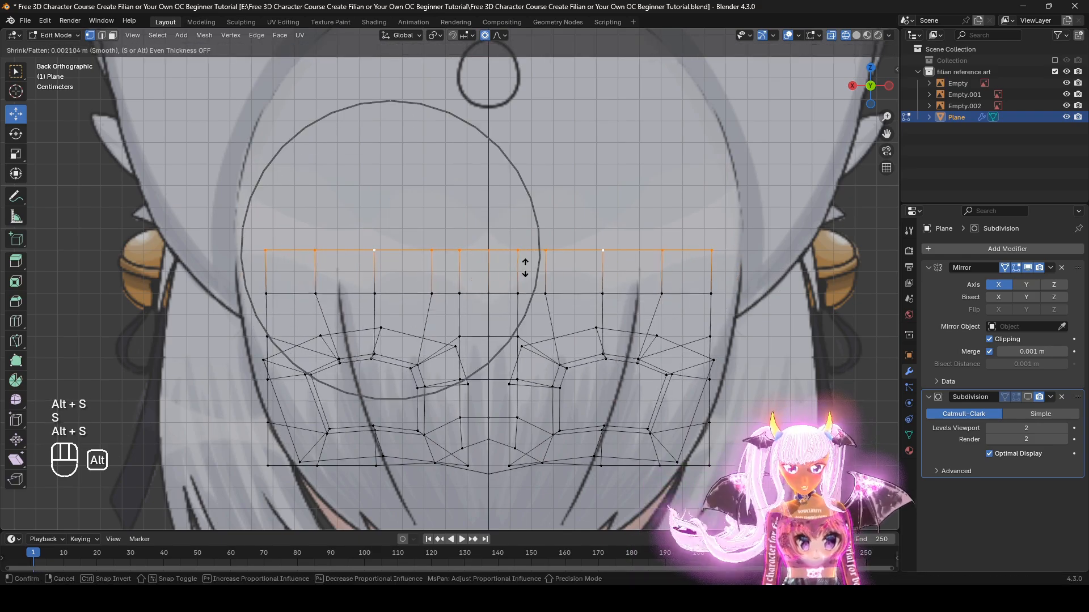
scroll(533, 258, "up", 3)
scroll(537, 253, "up", 1)
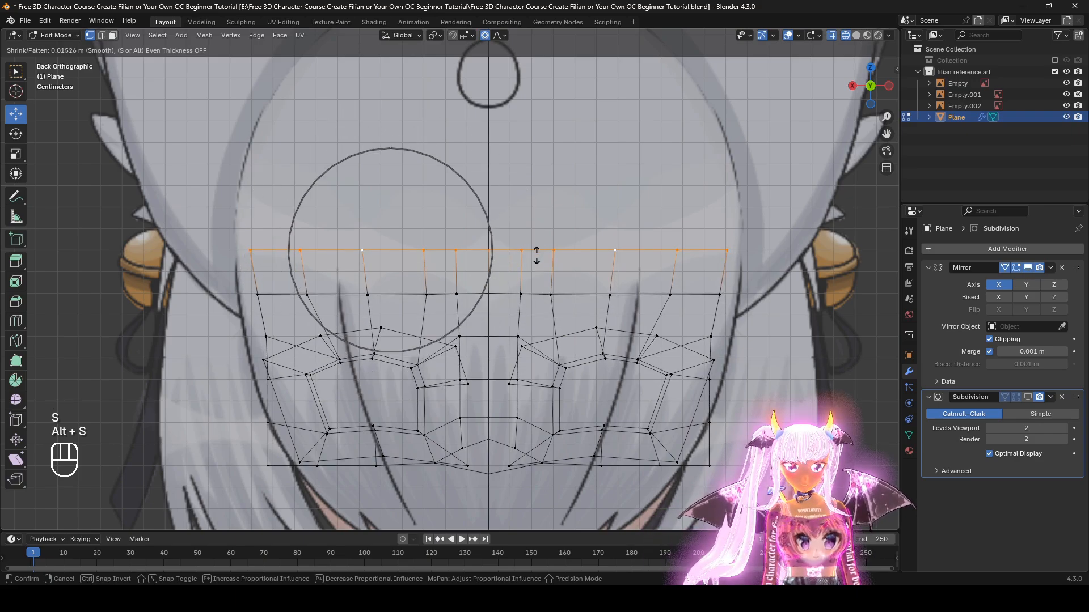
right_click(537, 255)
Step: Select the forehead's top two edge rows and fatten them outward by about 0.018 m with a smaller proportional influence
left_click(584, 295, "alt+shift")
key("alt+s")
scroll(572, 327, "up", 3)
scroll(574, 323, "up", 2)
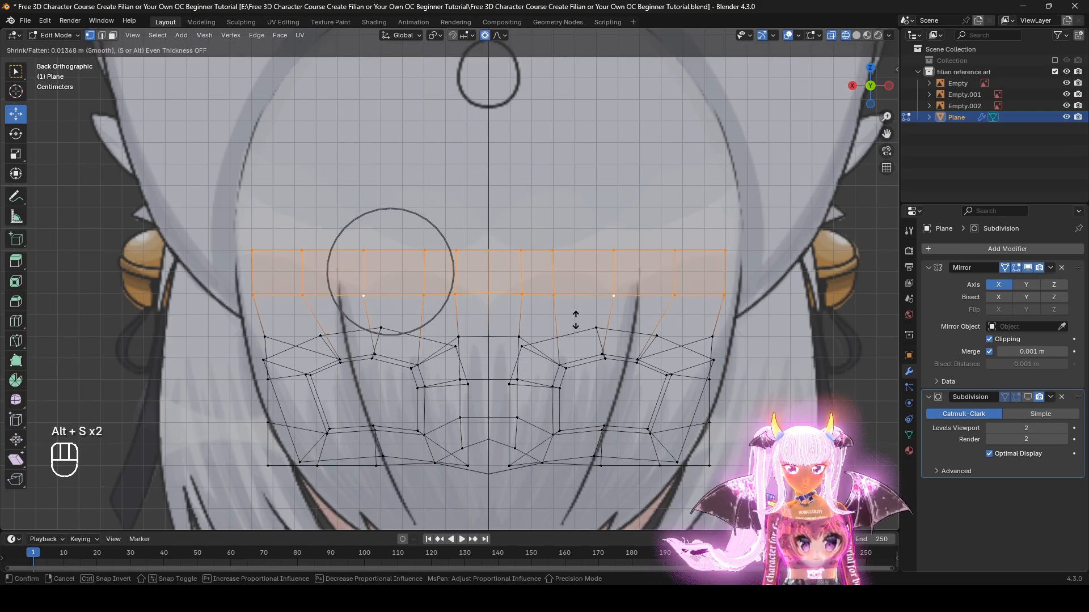
scroll(581, 317, "down", 1)
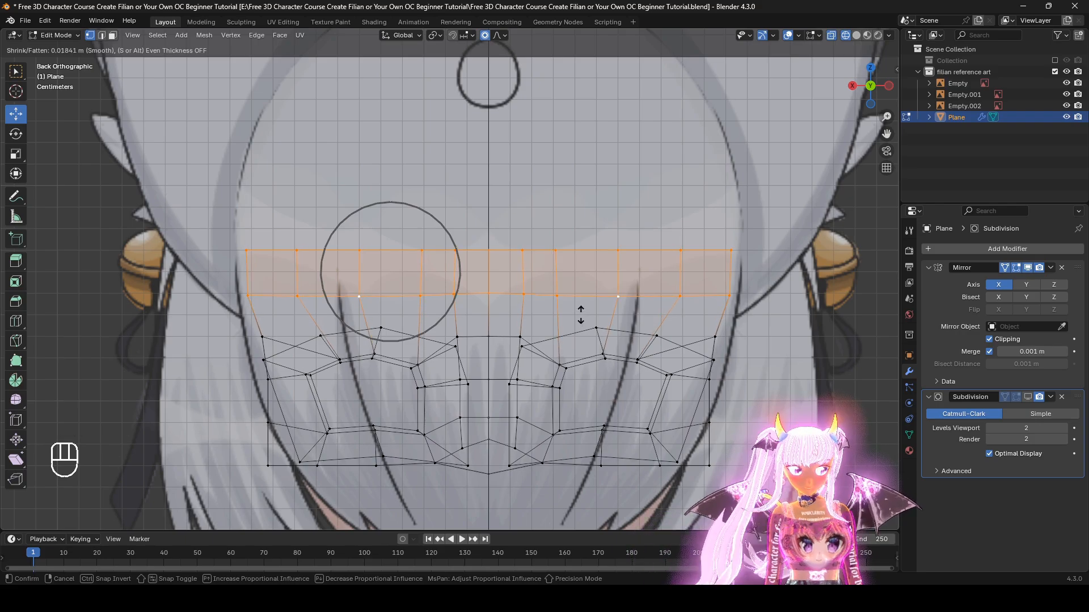
left_click(580, 316)
Step: Move the outer temple vertex outward in line with the forehead's side edge, and nudge the mesh's lower outer corner vertex slightly inward
left_click(262, 337)
key("alt+s")
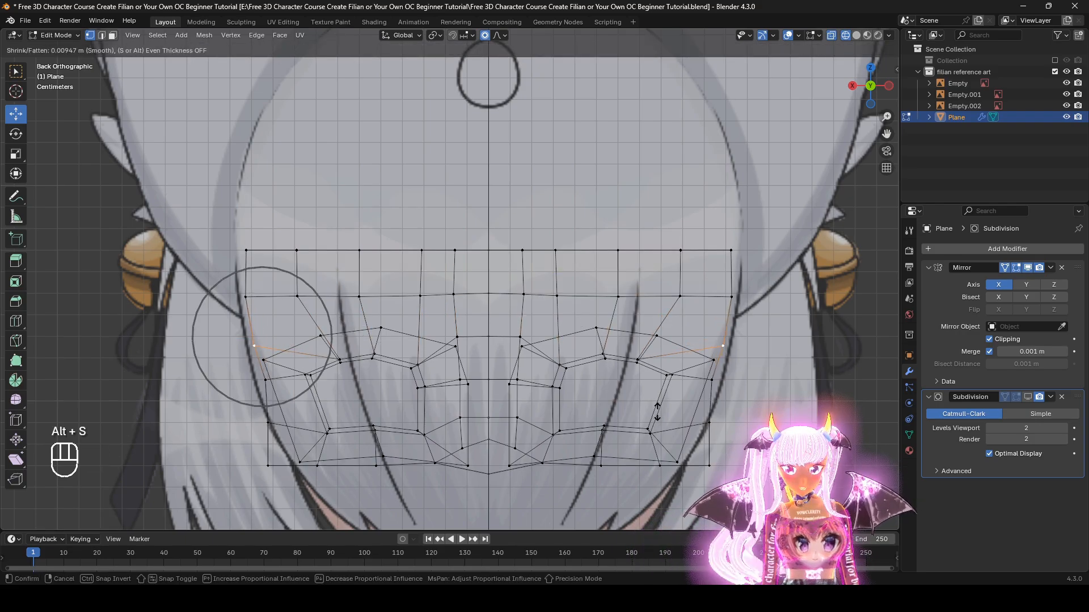
key("g")
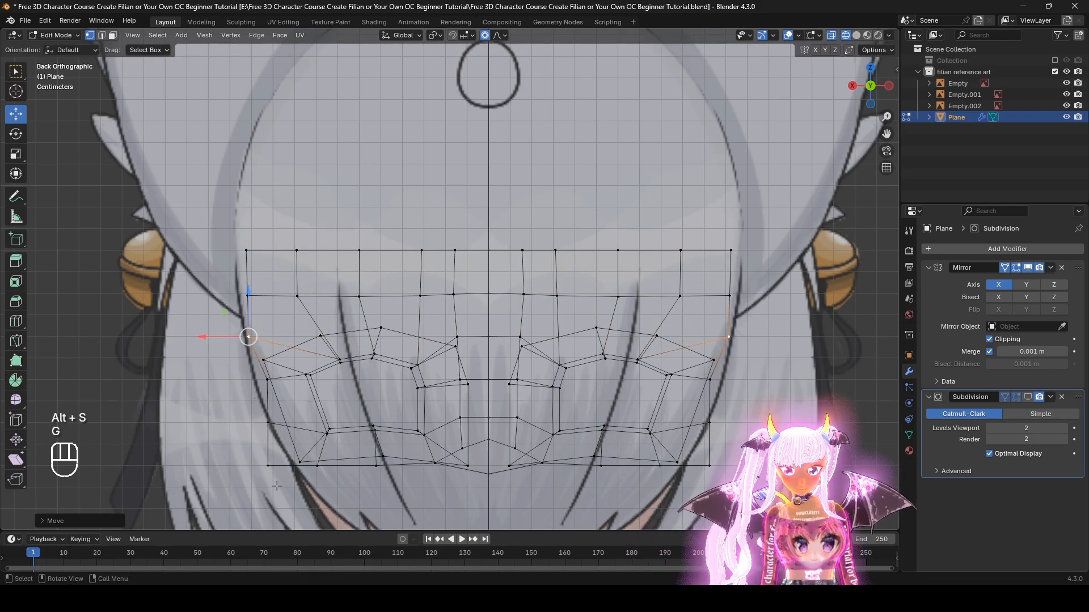
left_click(269, 468)
key("g")
left_click(280, 466)
Step: In front view, move the outer vertex beside the eye outward and the lower cheek corner vertex inward toward the reference face outline
middle_click_drag(280, 466, 594, 409)
left_click(612, 326)
key("g")
left_click(642, 339)
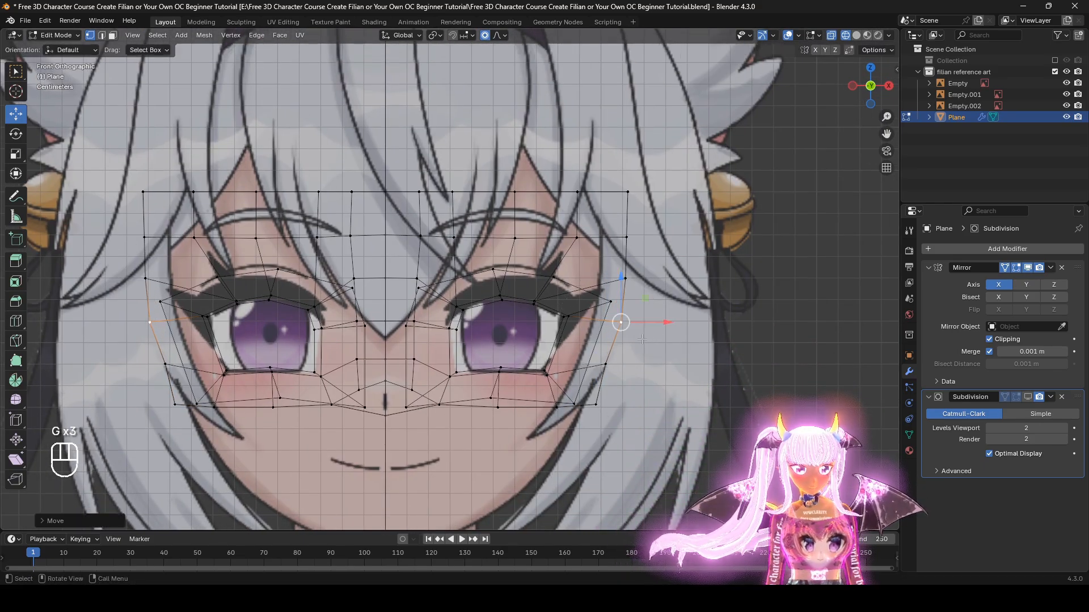
key("z")
key("z")
left_click(596, 404)
key("g")
left_click(597, 407)
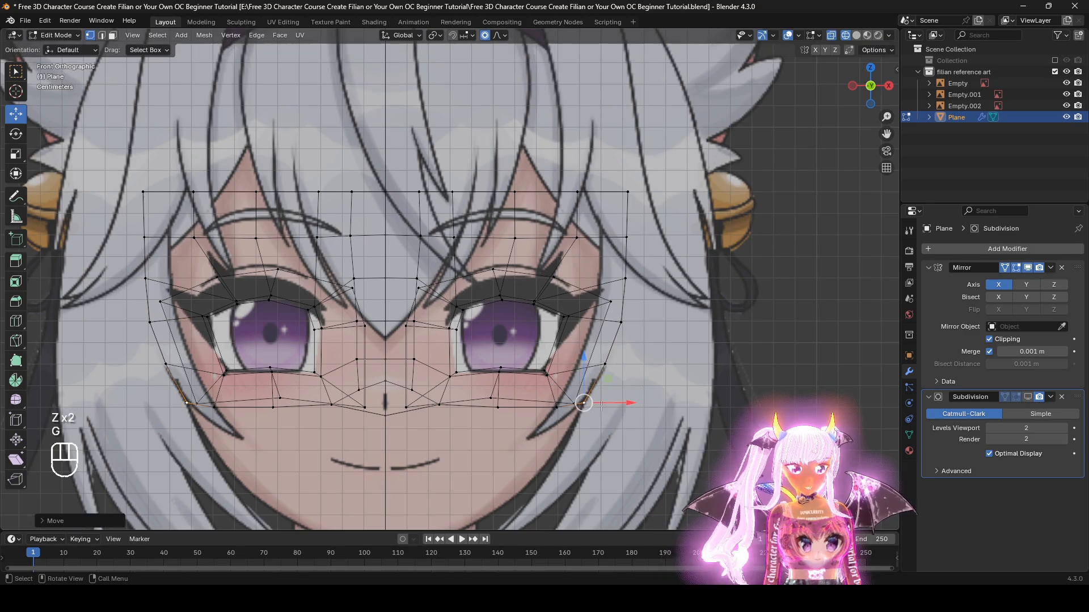
Step: Compare the reshaped face mesh with the reference from several angles in solid and wireframe display
key("z")
key("z")
key("z")
mouse_move(652, 199)
middle_mouse_down()
mouse_move(377, 187)
mouse_move(433, 291)
mouse_move(635, 363)
mouse_move(425, 283)
middle_mouse_up()
key("z")
key("z")
middle_click_drag(448, 320, 606, 320)
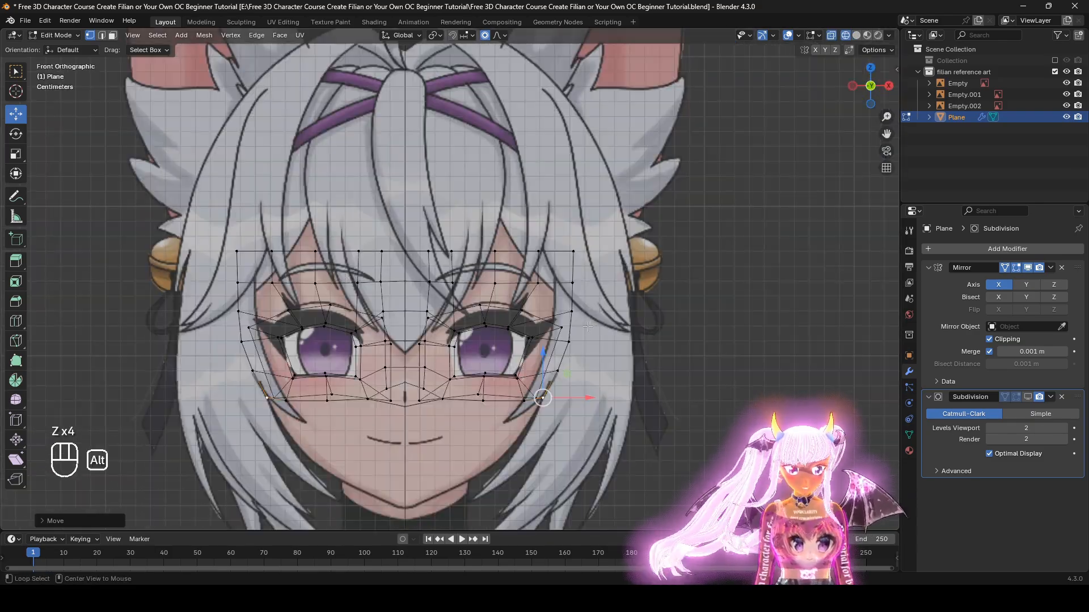
Step: Move the lower outer cheek corner vertex down in front view so it sits on the reference jaw outline
key("z")
scroll(606, 321, "up", 5)
scroll(722, 358, "up", 2)
key("z")
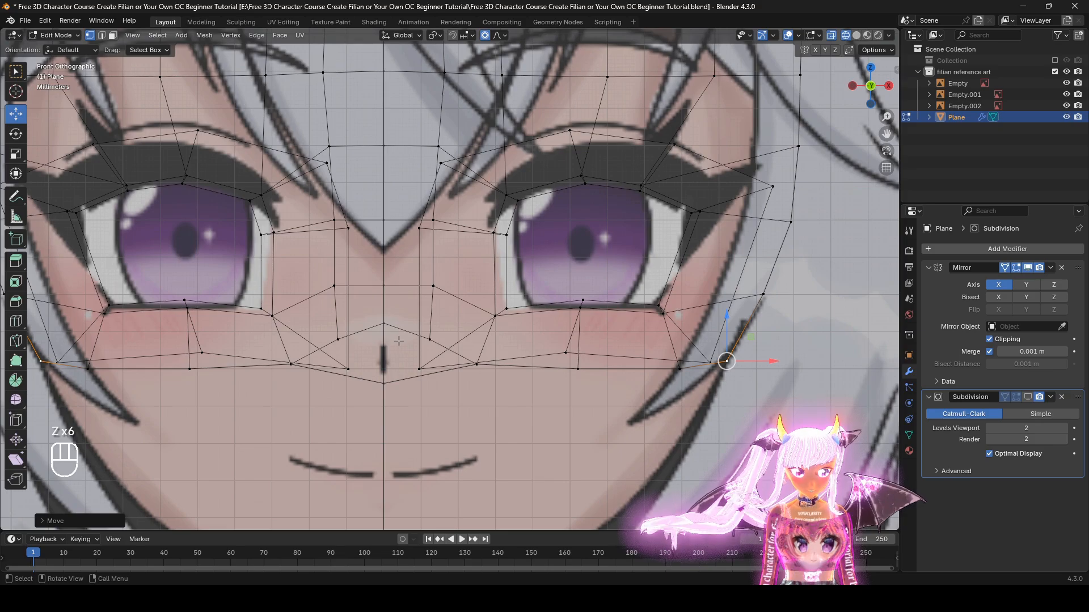
key("z")
key("g")
left_click(739, 376)
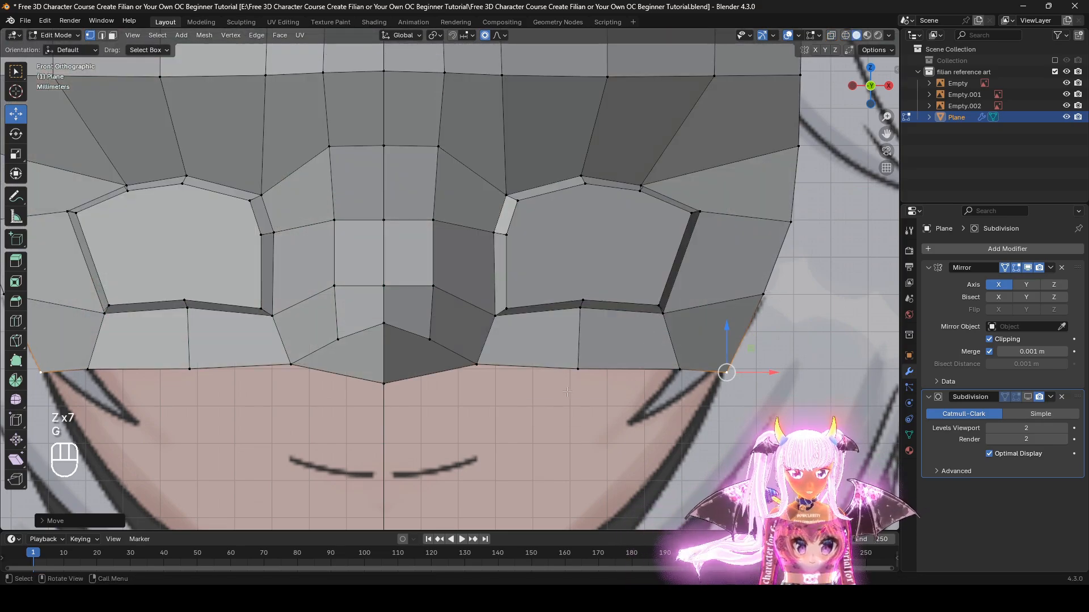
middle_click_drag(637, 425, 628, 359, "shift")
key("g")
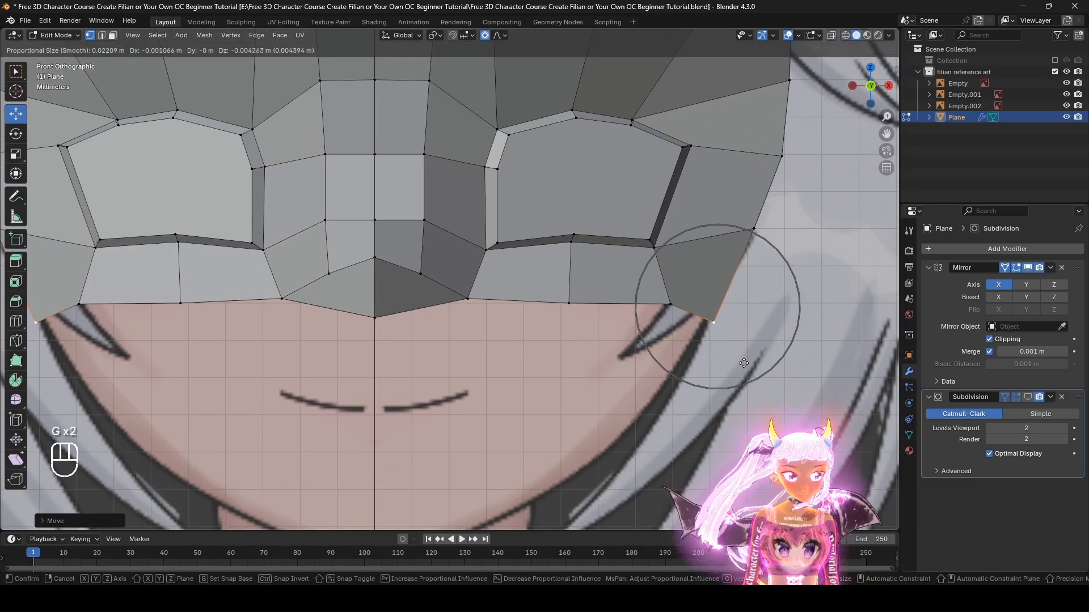
left_click(640, 361)
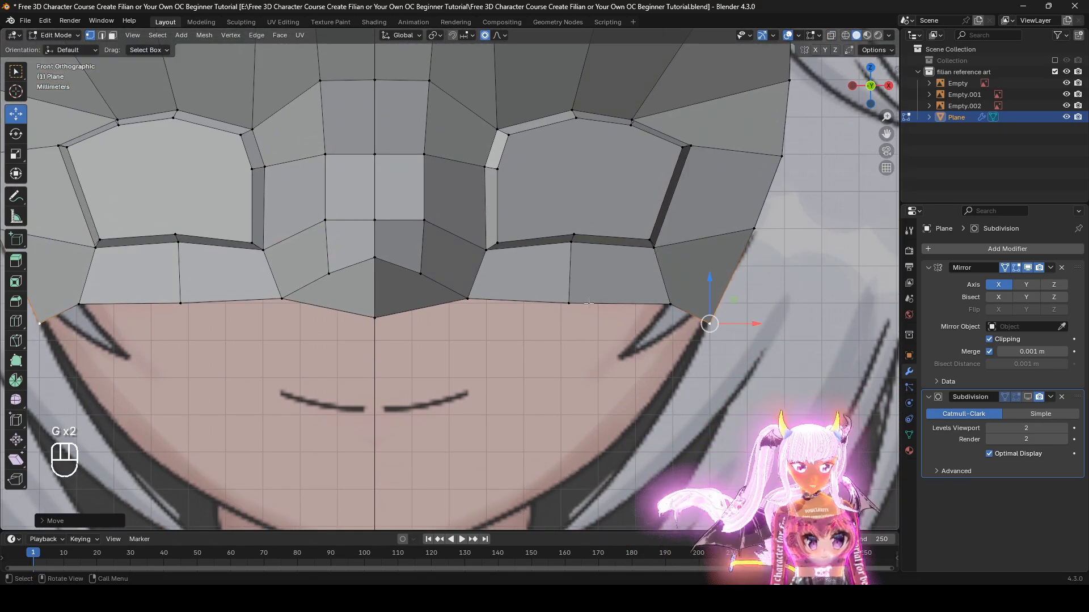
Step: Shift the bottom-edge vertex beside the cheek corner slightly inward
key("g")
right_click(665, 305)
left_click(667, 305)
key("g")
left_click(661, 306)
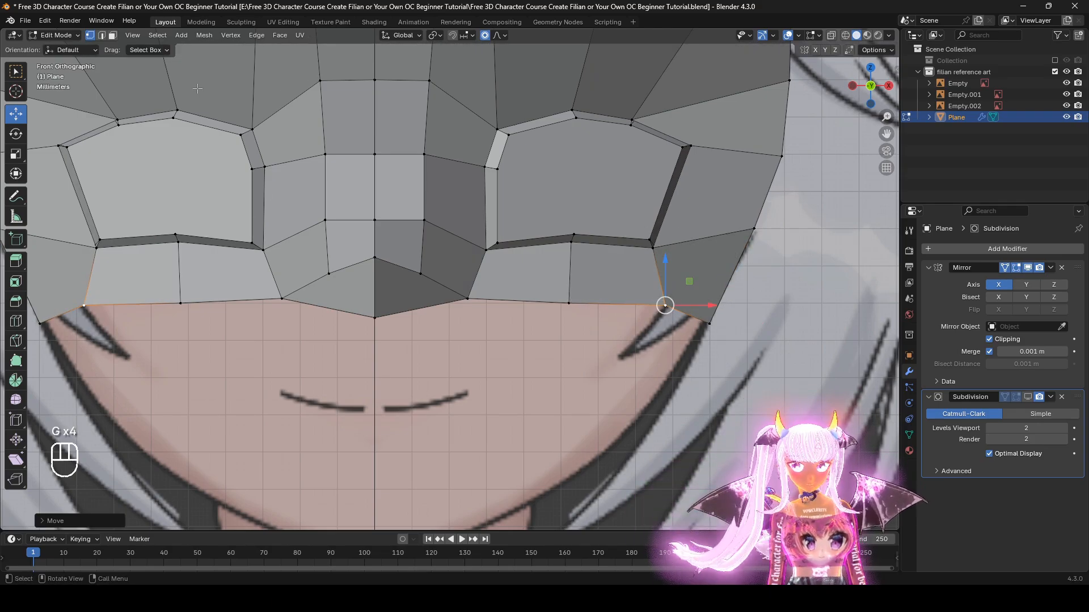
Step: Select the two outermost bottom cheek edges and extrude them along the jaw outline in three segments, joining at the chin's centre line
left_click(102, 36)
scroll(468, 342, "down", 2)
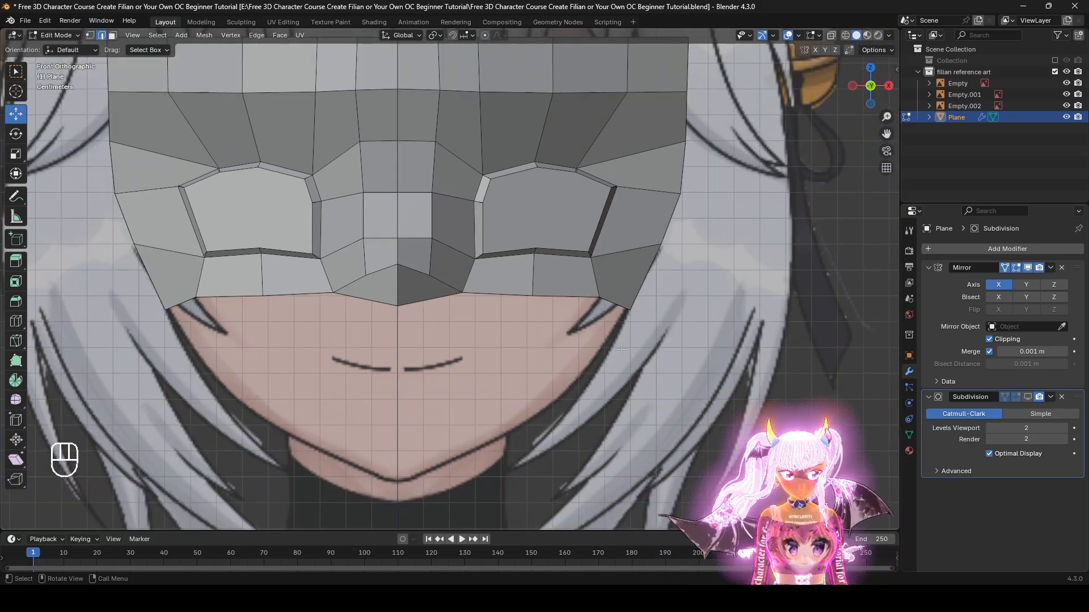
key("shift")
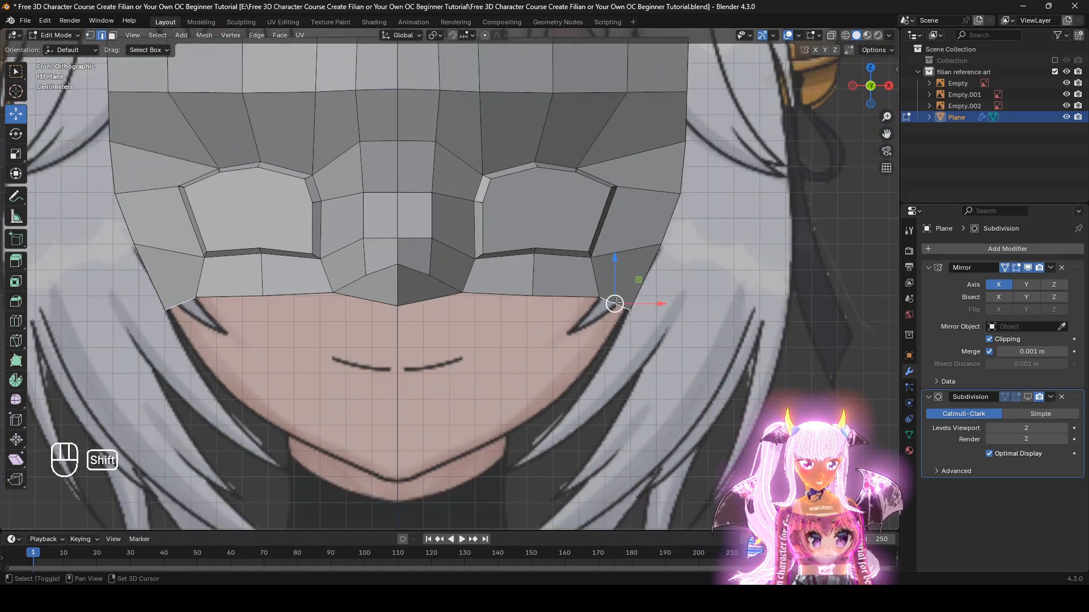
left_click(568, 294, "shift")
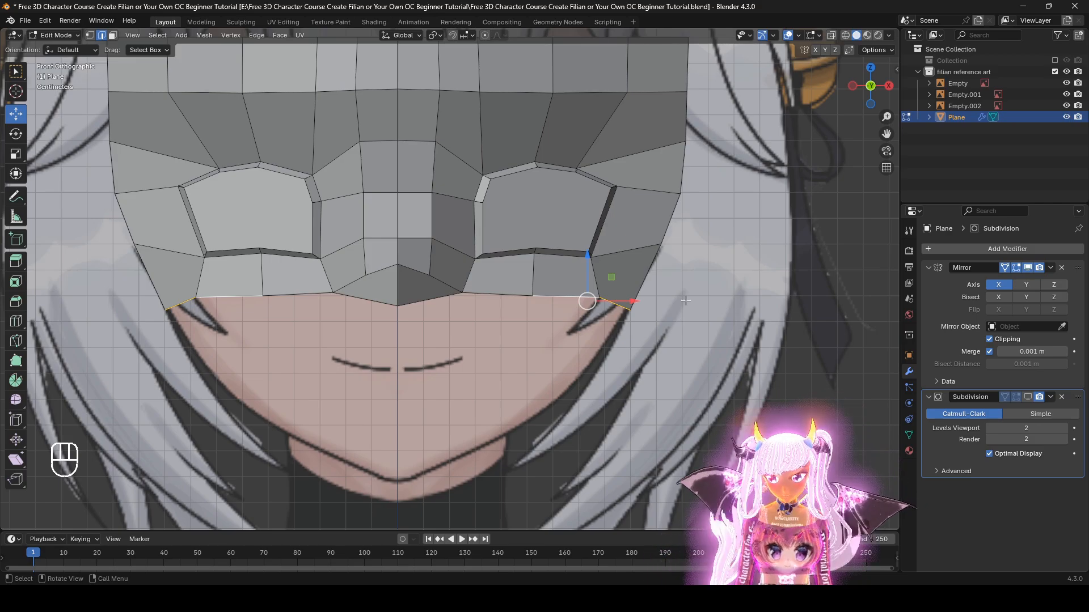
key("ctrl")
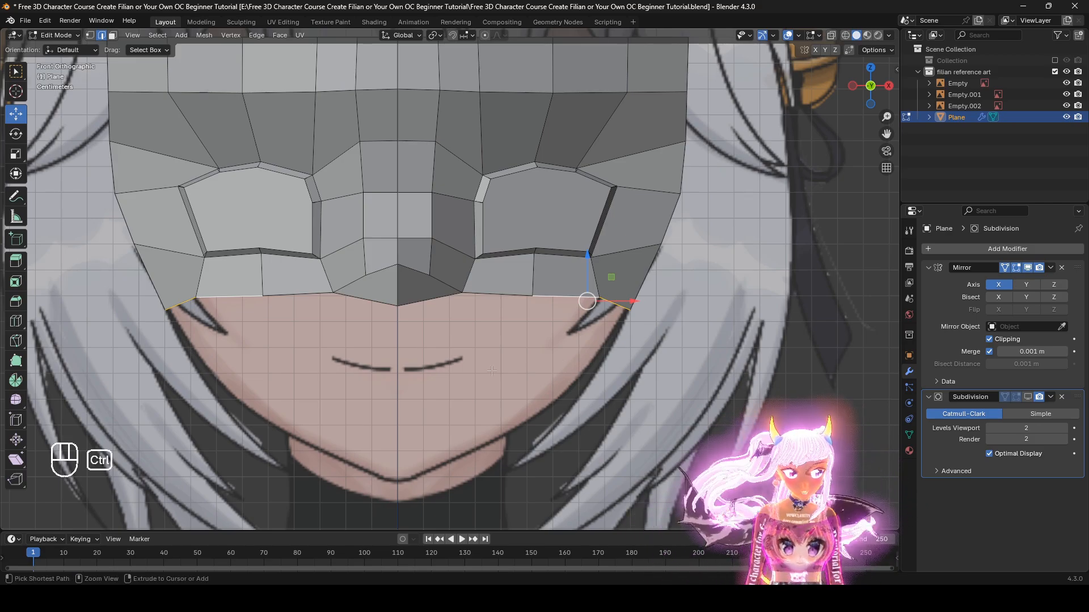
right_click(550, 375, "ctrl")
right_click(453, 434, "ctrl")
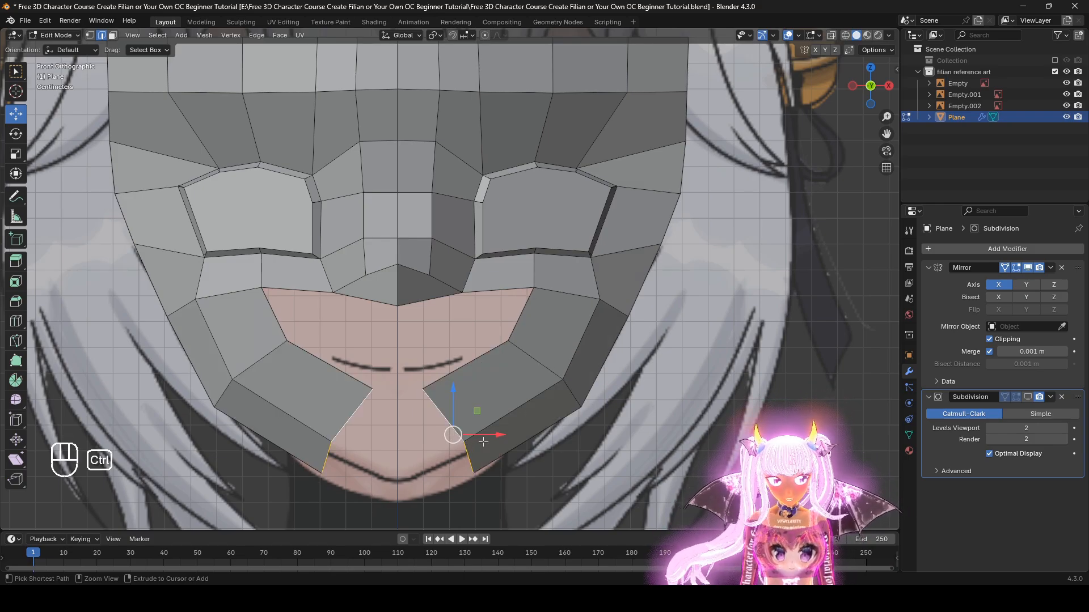
key("e")
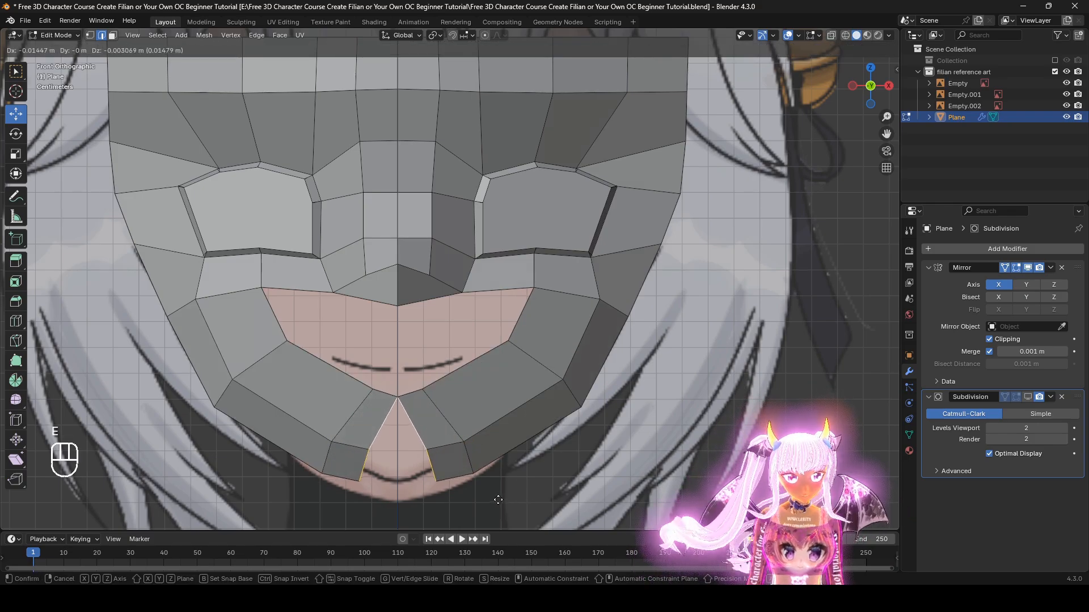
left_click(378, 507)
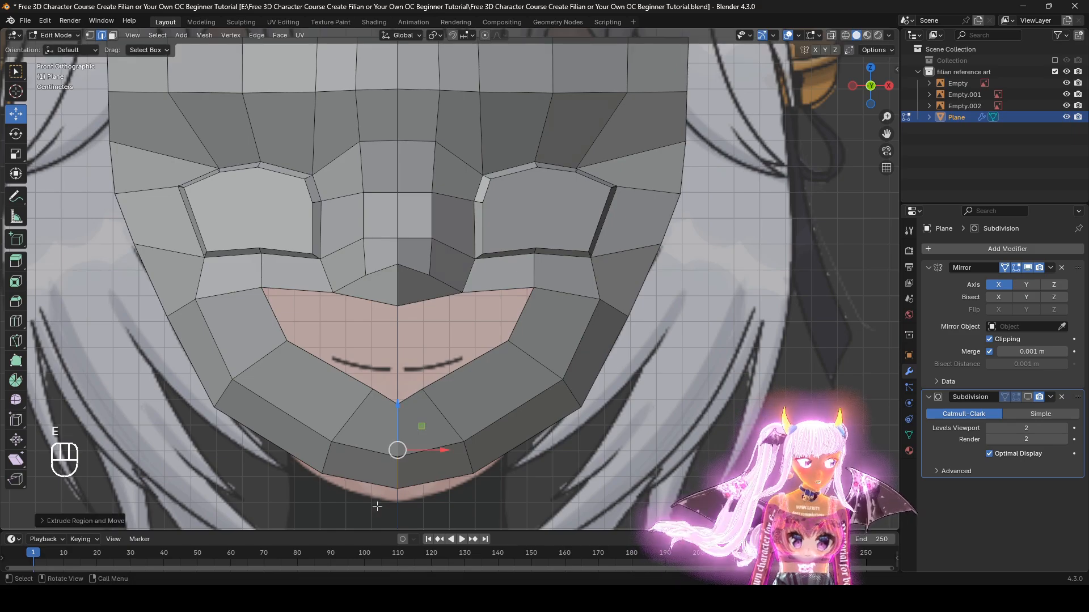
Step: In side-view wireframe, pull the chin's centre edges and the neighbouring jaw edge loop forward toward the reference profile
mouse_move(578, 448)
middle_mouse_down()
mouse_move(464, 451)
mouse_move(311, 431)
middle_mouse_up()
key("z")
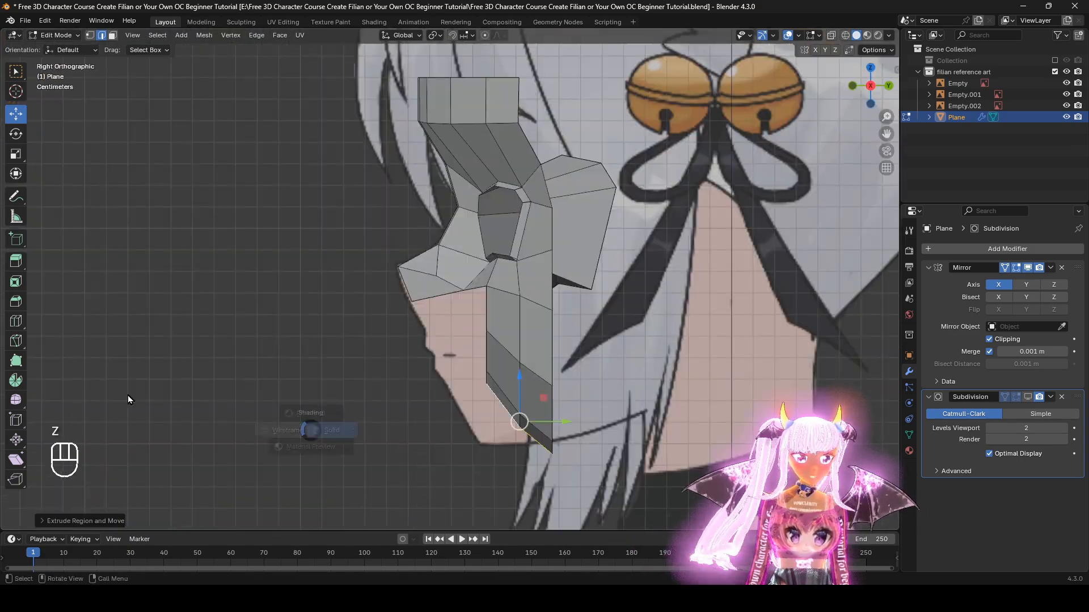
left_click(127, 396)
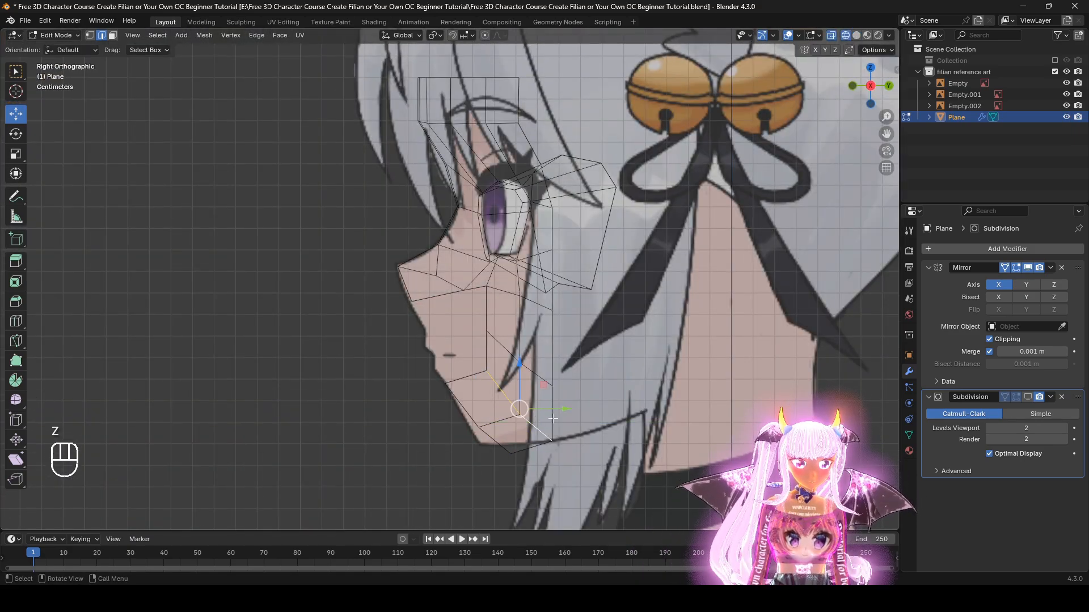
scroll(543, 418, "up", 1)
left_click_drag(569, 435, 540, 435)
left_click(552, 393, "alt")
left_click_drag(568, 376, 552, 377)
Step: Select the chin's centre edges and scale them down in front-view wireframe to fit the reference chin
key("z")
left_click(644, 382)
mouse_move(536, 381)
middle_mouse_down()
mouse_move(635, 388)
mouse_move(657, 404)
middle_mouse_up()
left_click(380, 441, "alt")
middle_click_drag(525, 445, 510, 425)
left_click(415, 429, "alt")
left_click(405, 428, "alt")
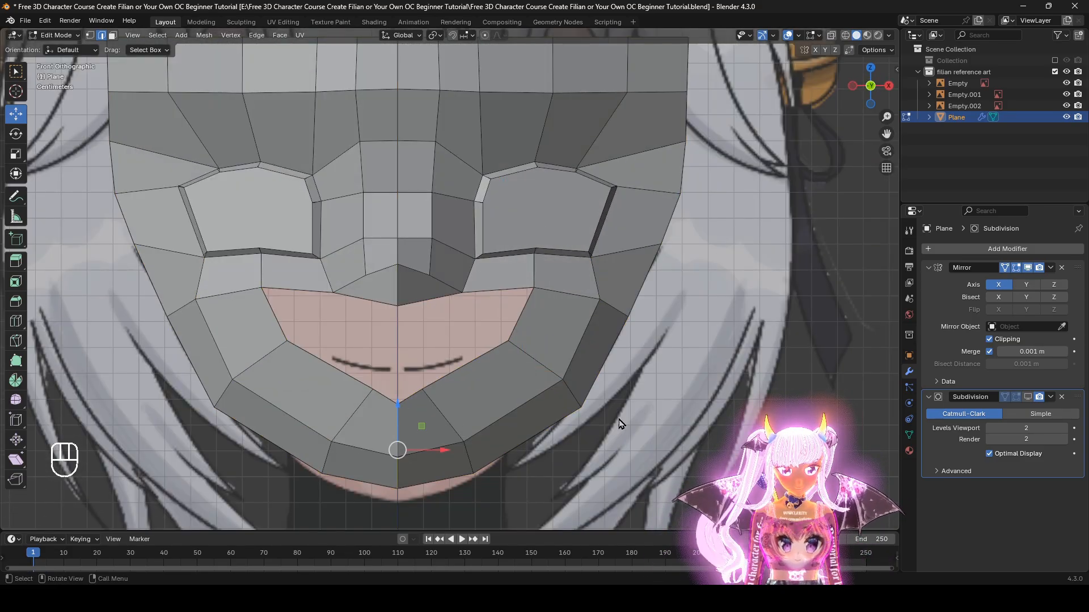
key("z")
left_click(521, 422)
key("s")
left_click(583, 441)
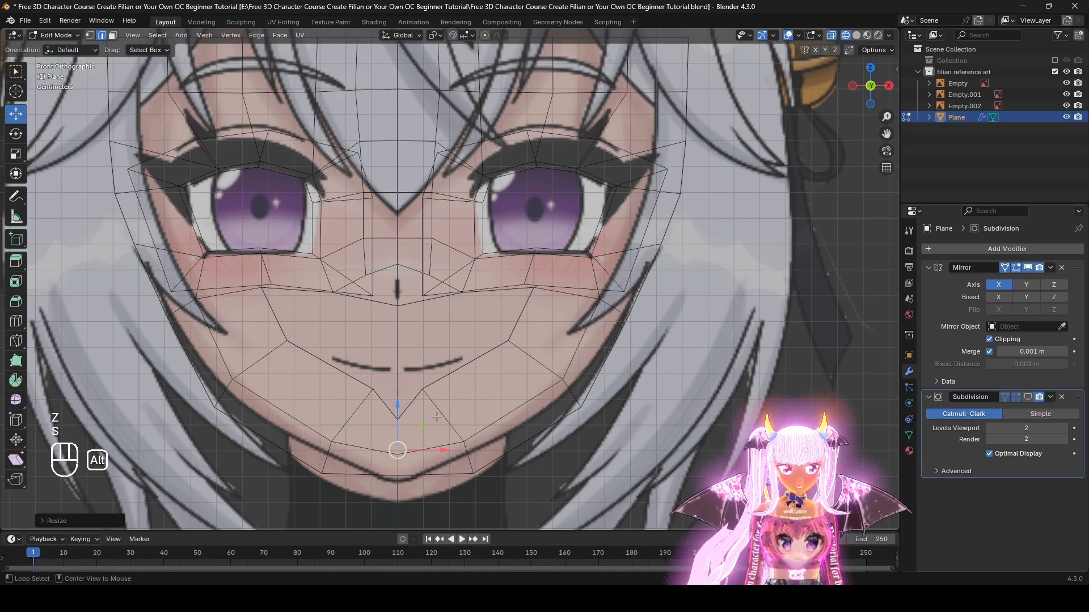
Step: Scale down the edge loop beside the chin centre and move it outward and up onto the jawline
left_click(446, 419, "alt")
key("s")
left_click(571, 459)
key("g")
left_click(598, 440)
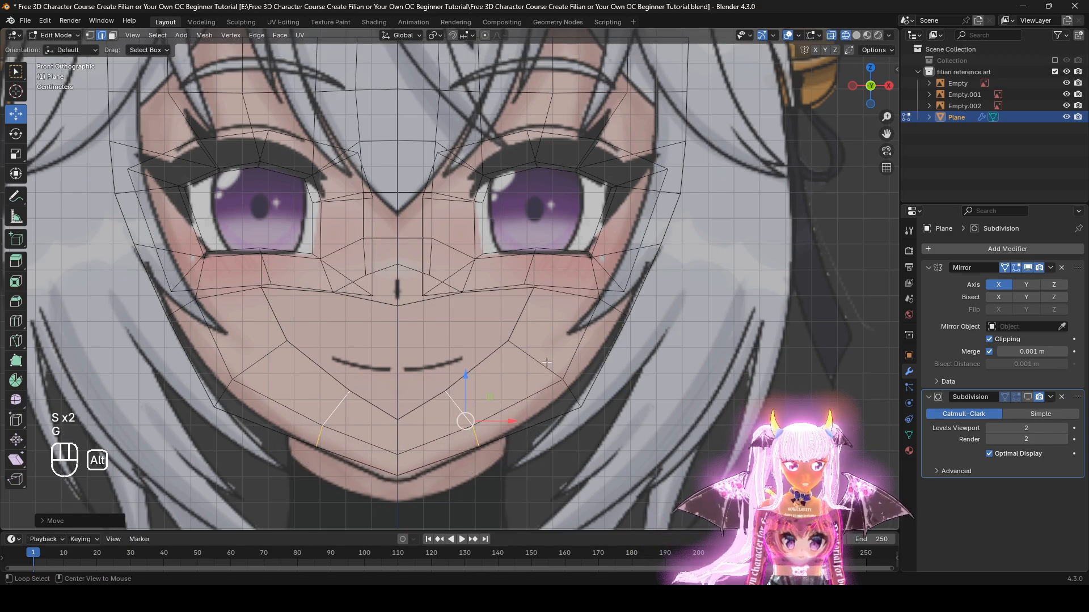
Step: Scale the next edge loop up the jaw, beside the mouth, and reposition it along the reference face outline
left_click(538, 363, "alt")
key("s")
left_click(680, 438)
key("g")
left_click(675, 433)
Step: In side view, fatten the jaw edge loop beside the mouth and the loop beside the chin outward to smooth the jaw strip
key("z")
middle_click_drag(676, 433, 454, 375)
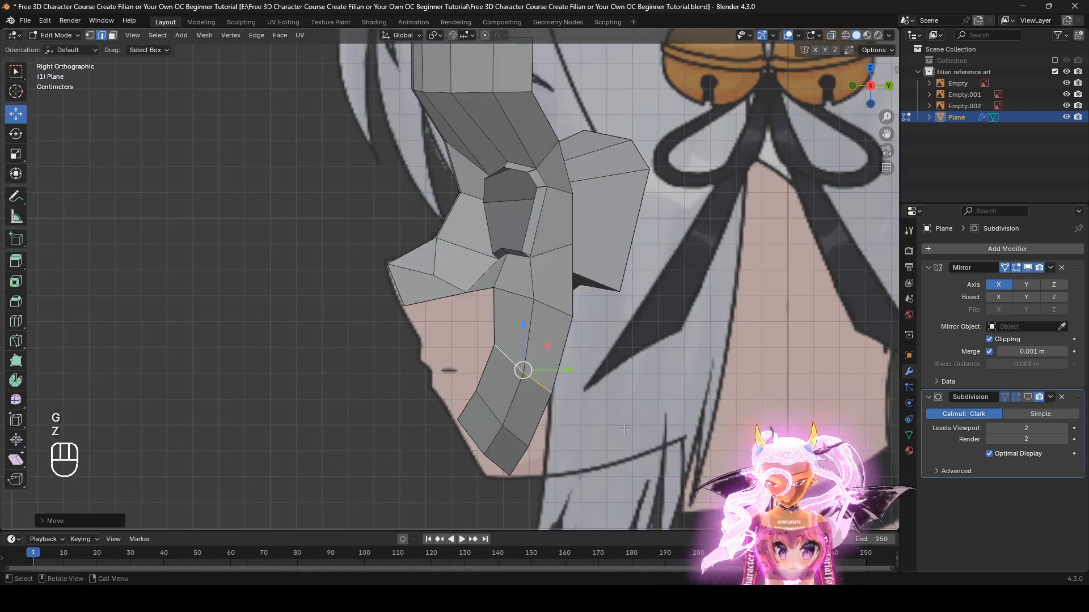
key("alt+s")
left_click(498, 430)
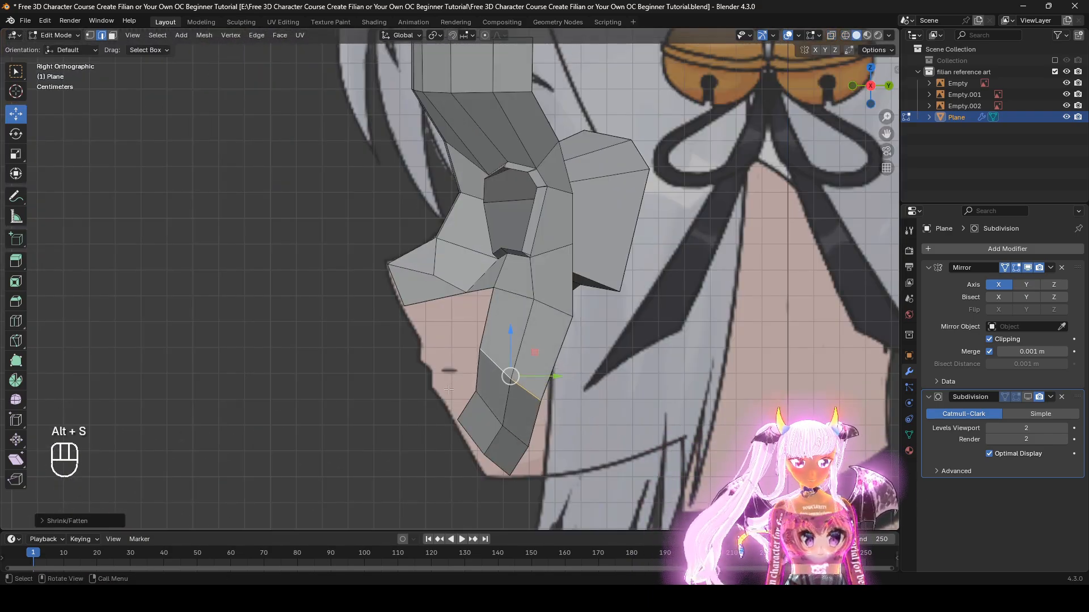
key("alt+s")
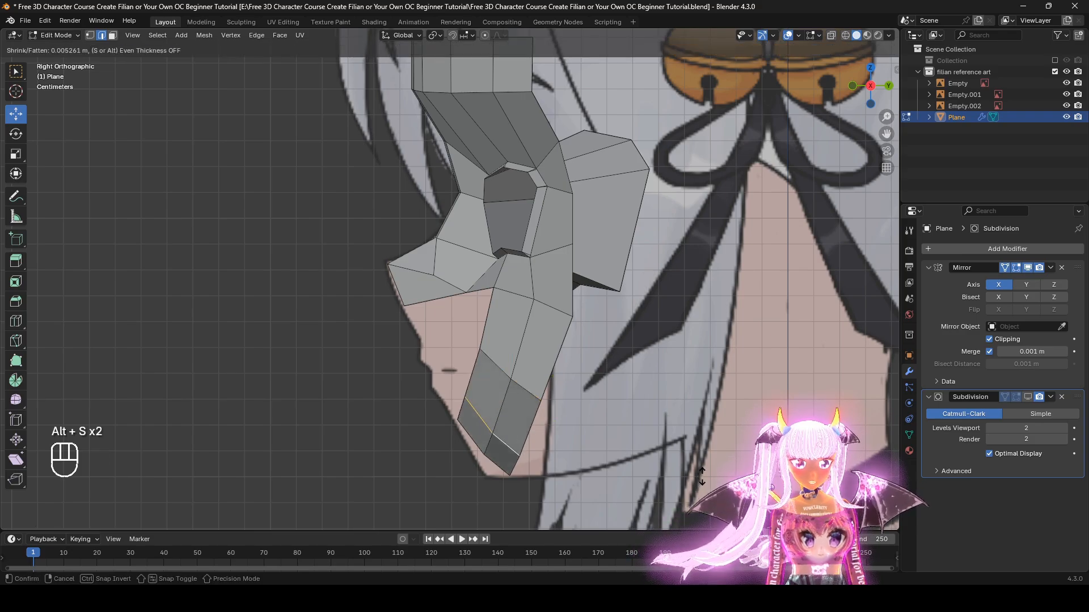
left_click(487, 426)
middle_click_drag(487, 427, 510, 414)
Step: Scale, rotate and move the chin's centre edges in side-view wireframe to match the chin of the reference profile
key("z")
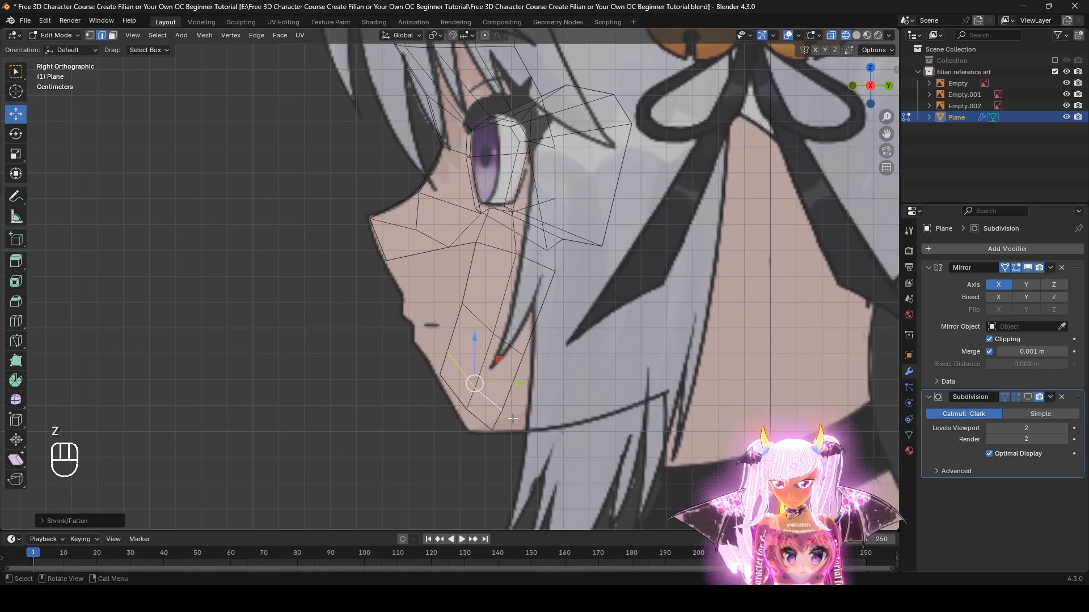
key("s")
left_click(617, 441)
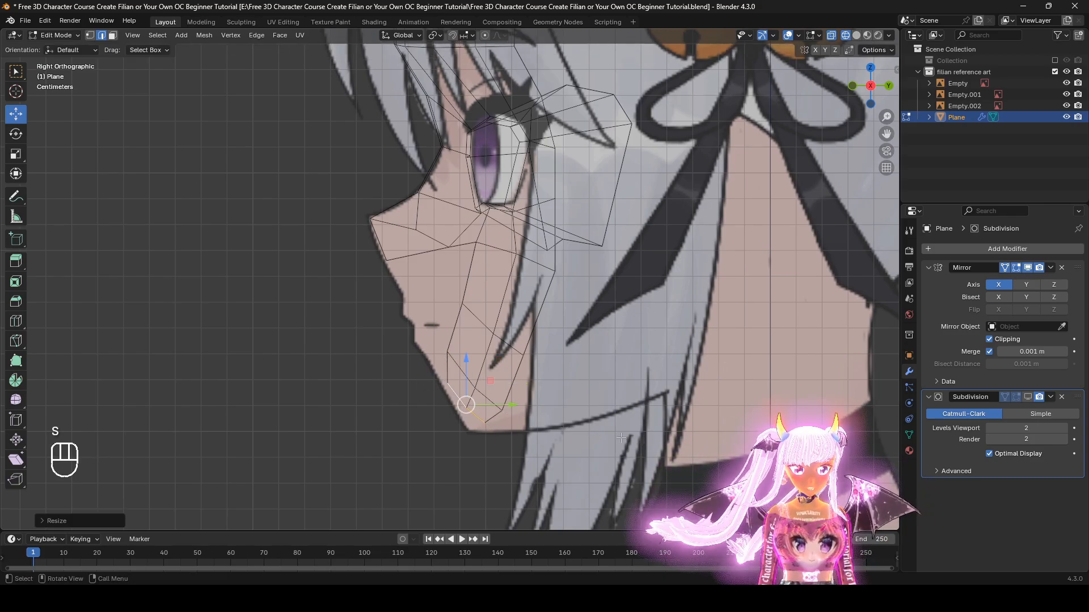
key("r")
left_click(607, 467)
key("g")
left_click(600, 470)
Step: Rotate the edge loop beside the chin centre to follow the profile, and switch to vertex selection in solid front view
left_click(486, 401, "alt")
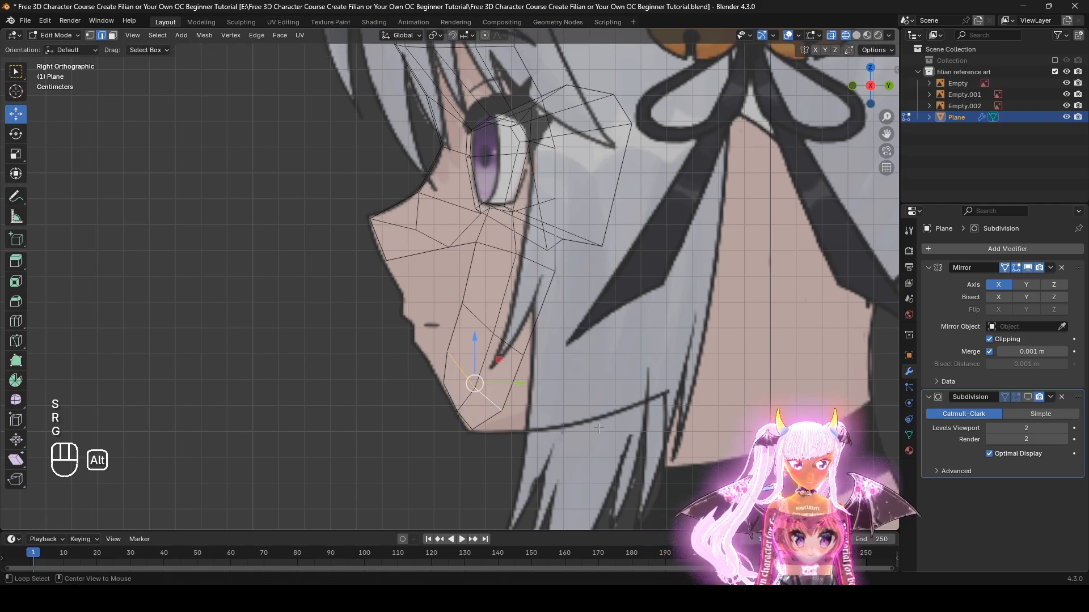
key("r")
left_click(590, 449)
middle_click_drag(443, 368, 446, 396, "shift")
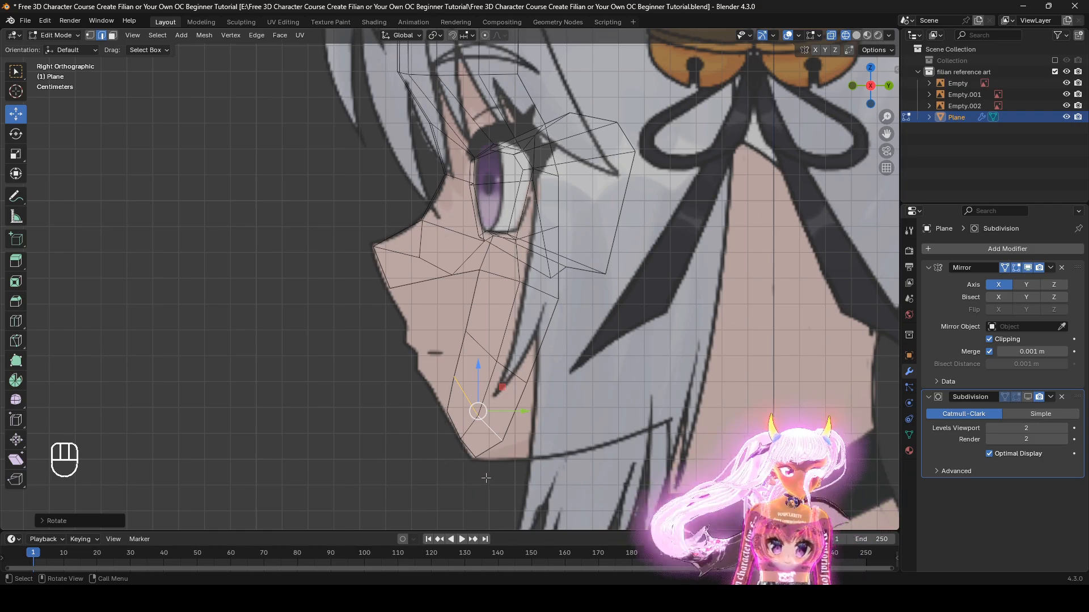
key("z")
mouse_move(379, 413)
middle_mouse_down()
mouse_move(415, 414)
mouse_move(438, 253)
middle_mouse_up()
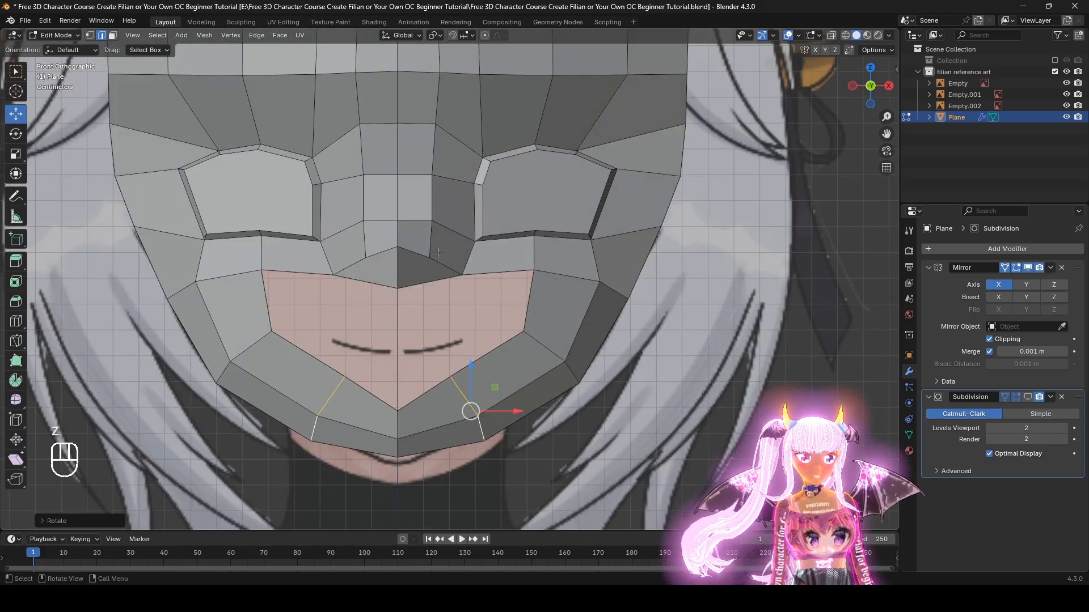
left_click(90, 35)
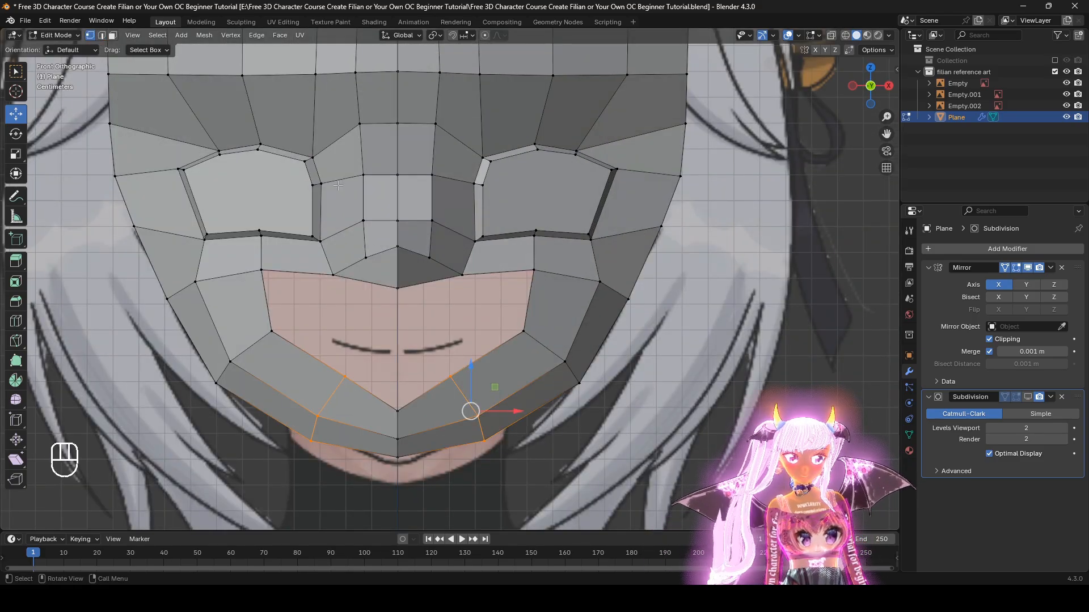
Step: Lower the vertex at the mouth opening's upper outer corner slightly to even out the cheek faces
left_click(521, 265, "alt")
key("g")
left_click(518, 285)
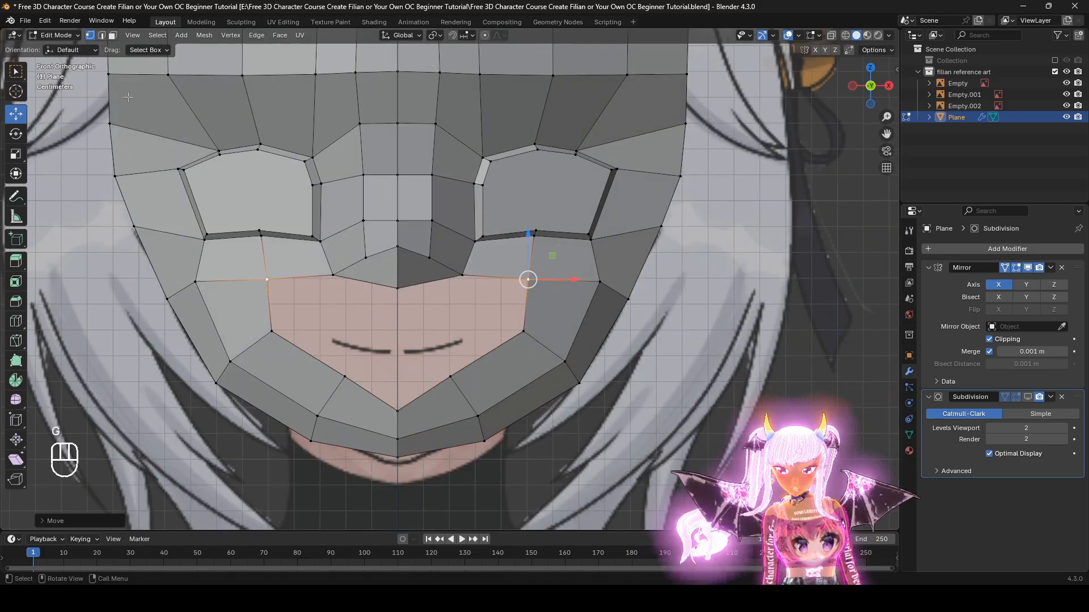
Step: Extrude the edge loop around the mouth opening and scale the new loop inward
left_click(103, 36)
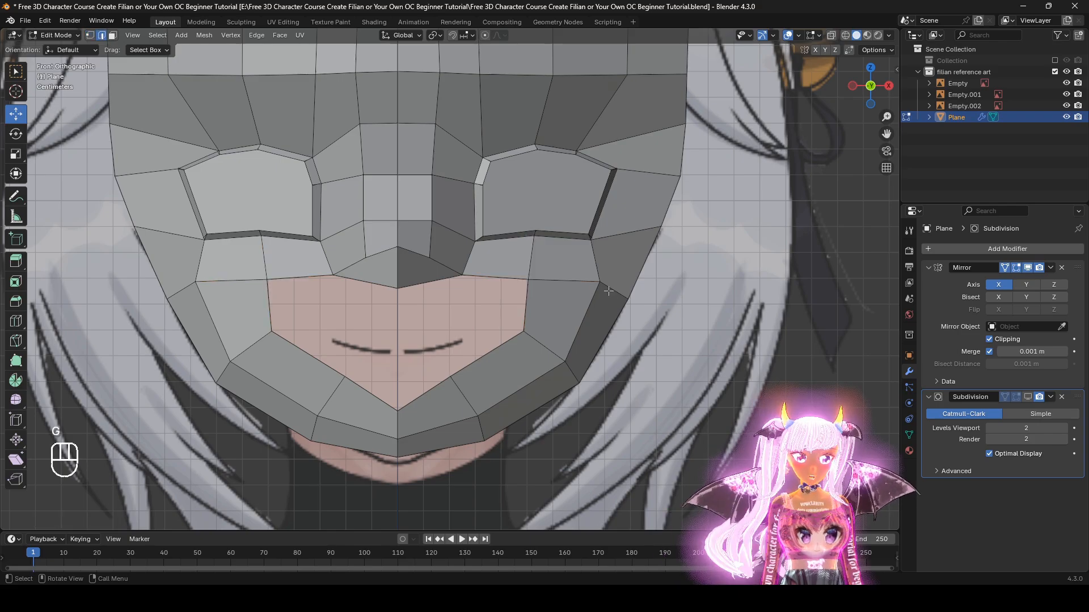
left_click(499, 276, "alt")
key("e")
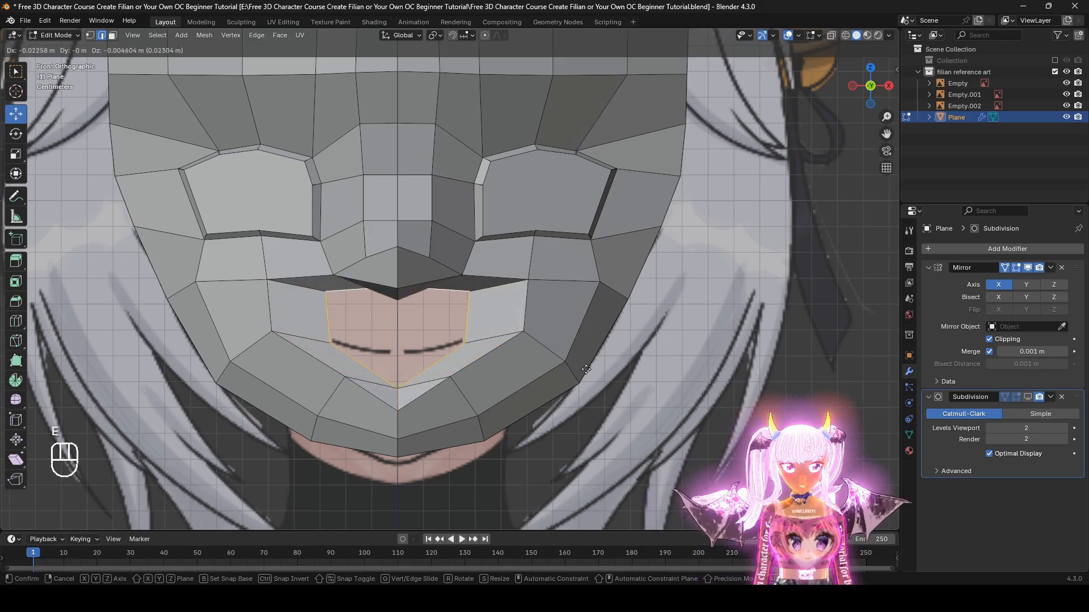
right_click(704, 373)
key("s")
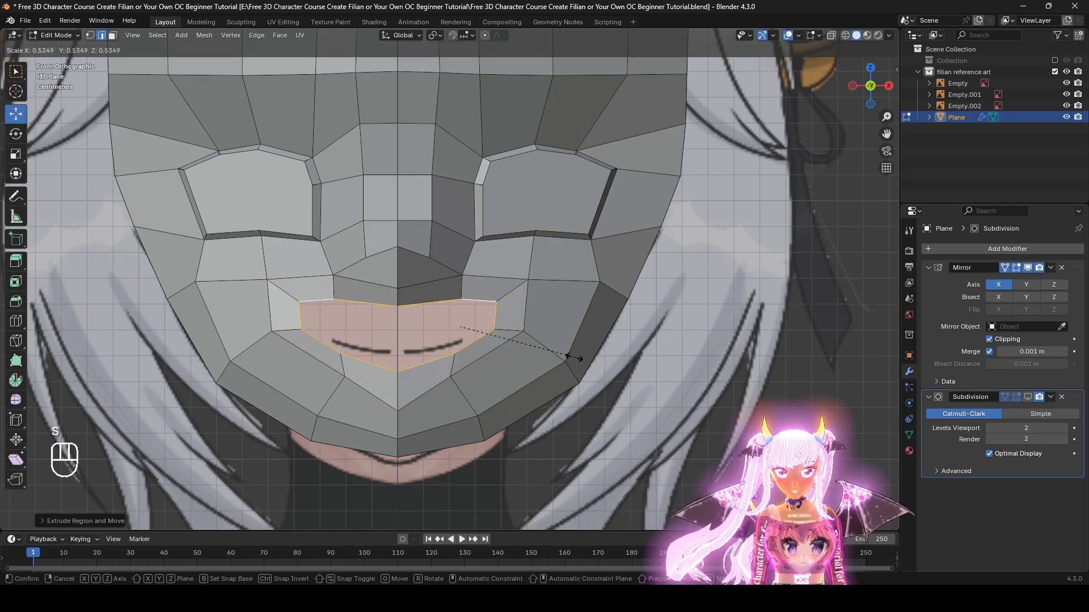
left_click(536, 350)
Step: Move the inner mouth loop down onto the reference mouth and shrink it to the mouth line's width
key("g")
left_click(527, 376)
scroll(528, 376, "up", 2)
key("s")
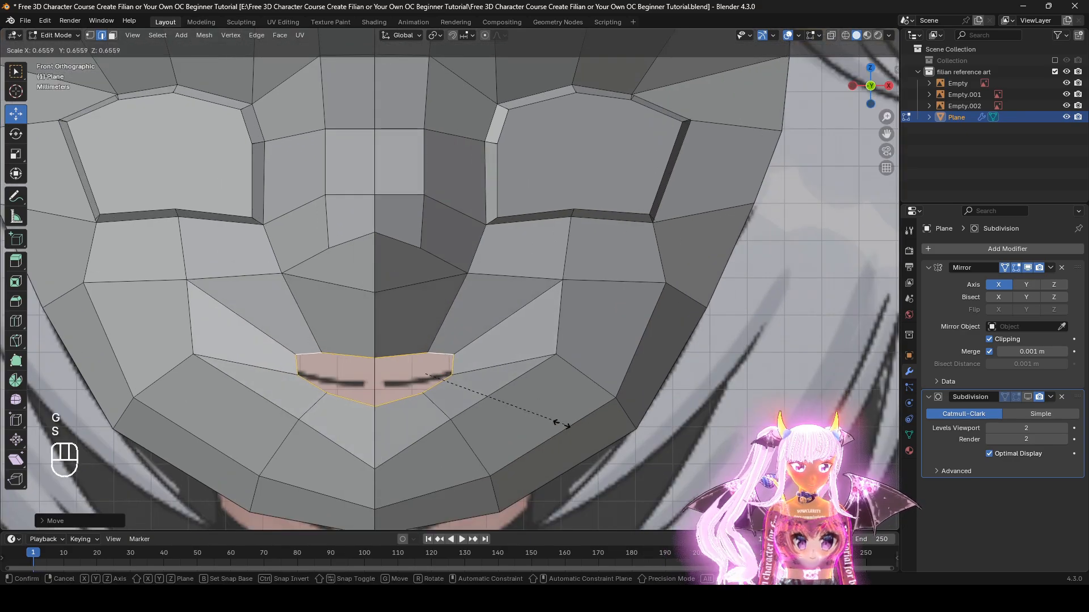
left_click(574, 429)
scroll(541, 400, "down", 1)
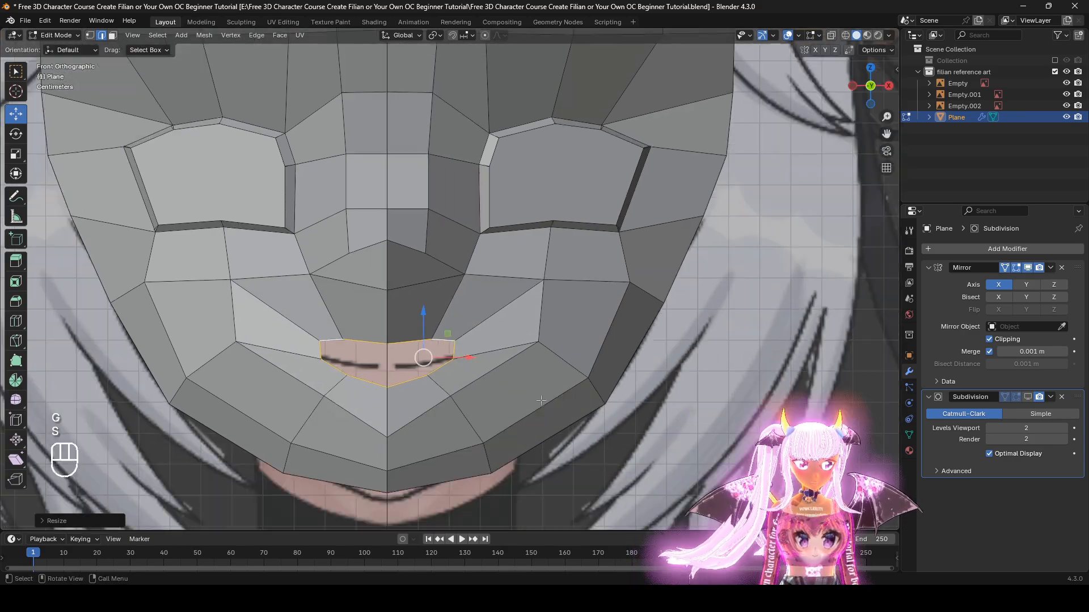
Step: Move the lower outer vertex beside the mouth and the vertex below the lower lip outward and down to space the faces evenly
left_click(91, 36)
left_click(538, 341)
key("g")
left_click(553, 359)
left_click(451, 396)
key("g")
left_click(488, 424)
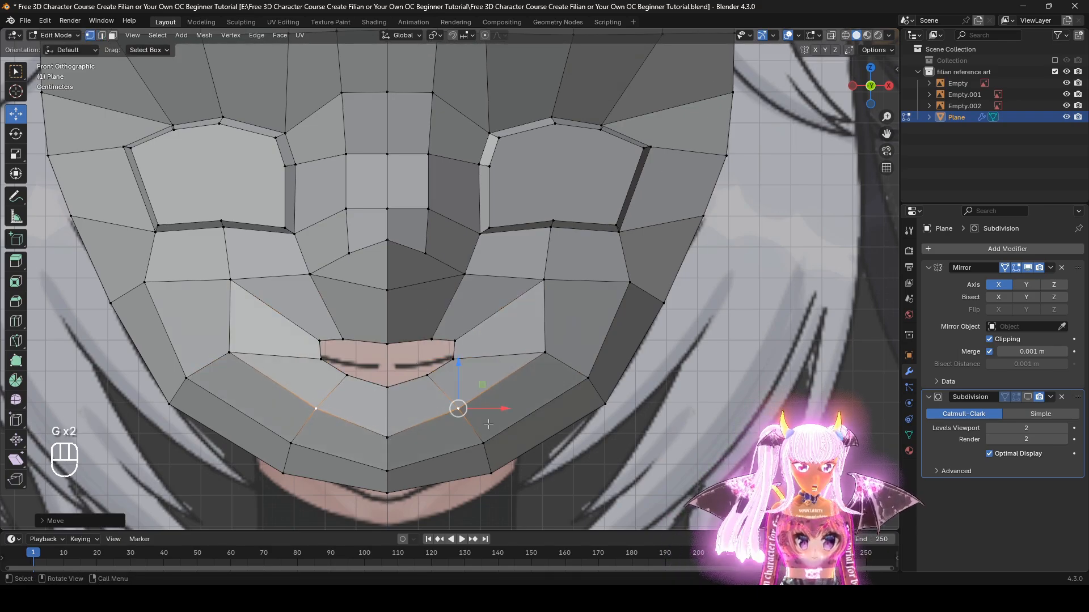
Step: Preview the face with Subdivision shown in edit mode and compare its mouth and jaw with the side reference
scroll(488, 424, "down", 2)
middle_click_drag(489, 425, 471, 409)
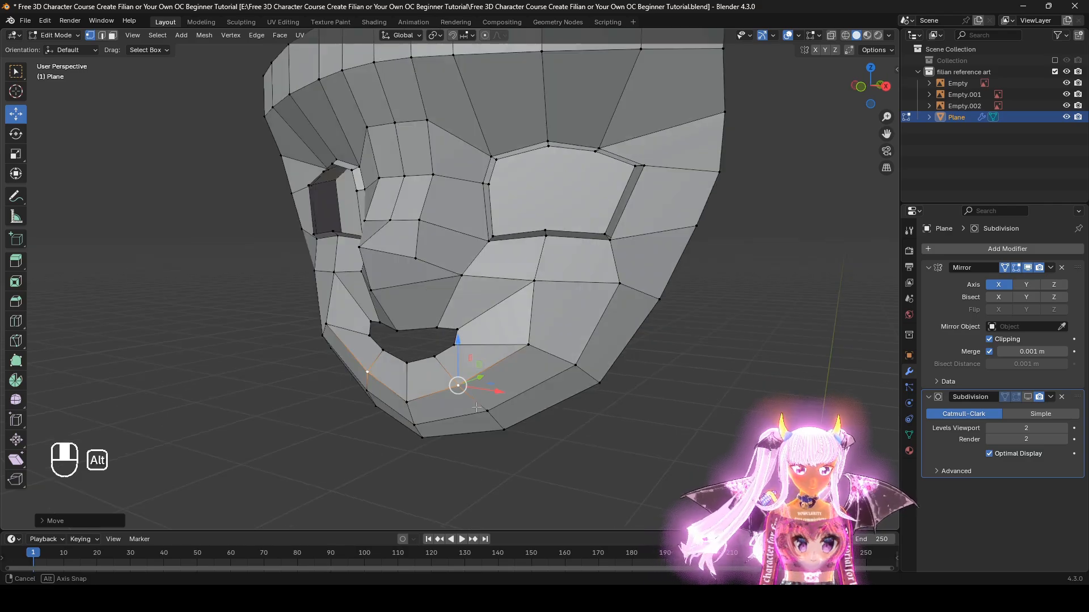
left_click(1029, 399)
middle_click_drag(550, 411, 482, 402)
key("z")
mouse_move(322, 403)
middle_mouse_down()
mouse_move(433, 425)
mouse_move(505, 424)
mouse_move(560, 282)
middle_mouse_up()
key("z")
key("z")
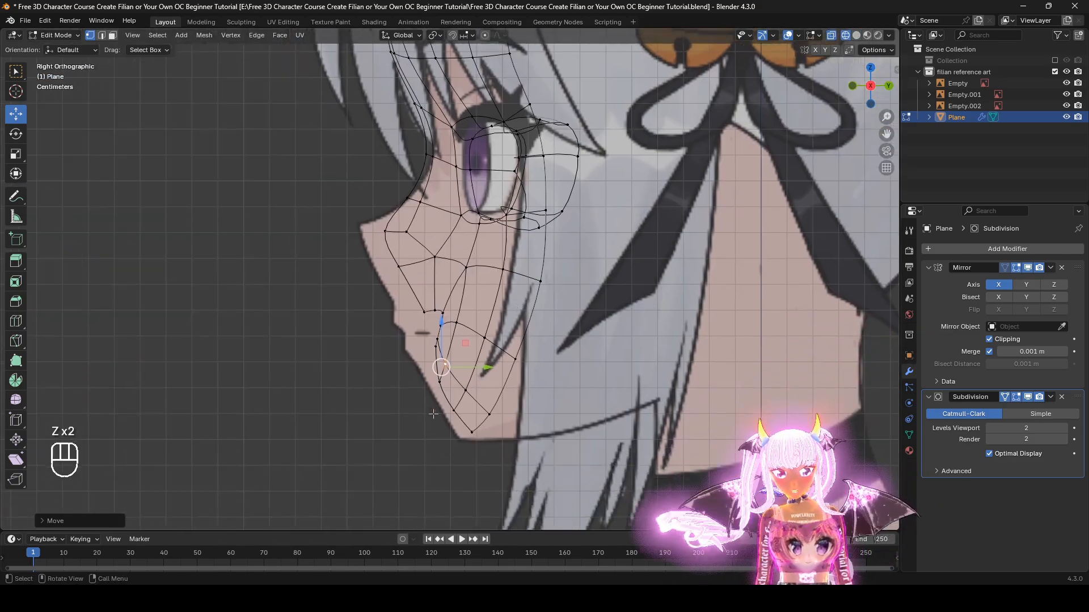
scroll(560, 282, "up", 2)
middle_click_drag(442, 444, 467, 386, "shift")
left_click(1025, 398)
Step: In side-view wireframe, move the inner mouth edge loop forward to the lips of the reference profile
key("z")
key("z")
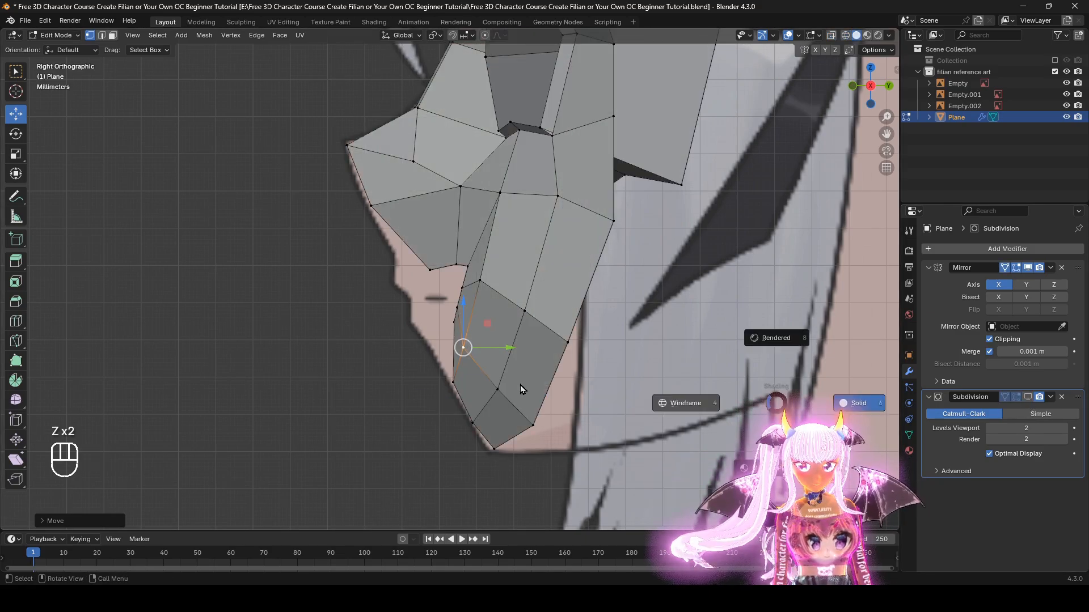
left_click(449, 266, "alt")
key("g")
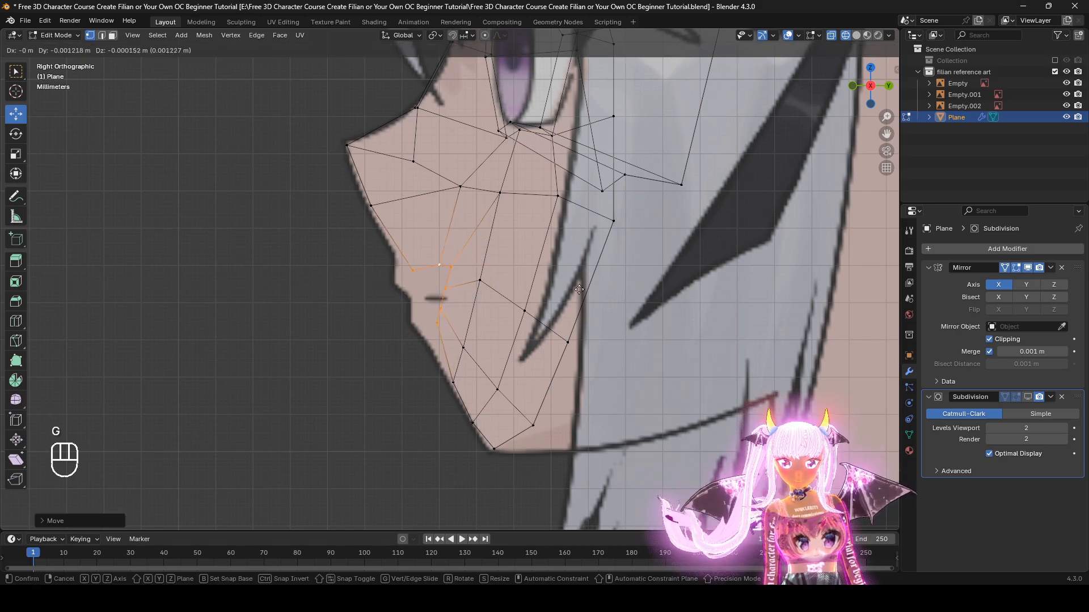
left_click(565, 296)
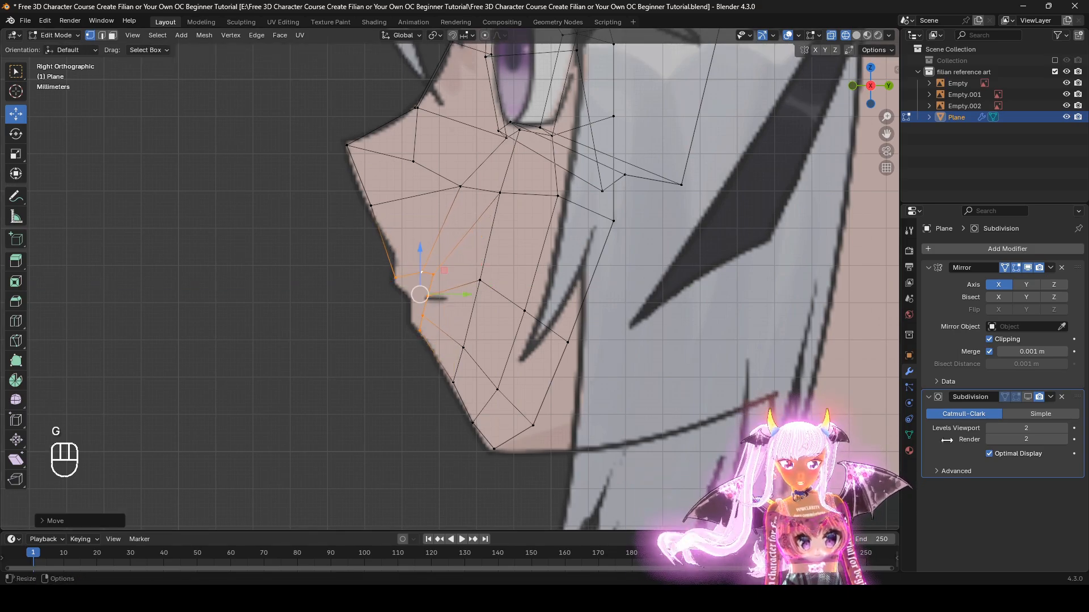
Step: In front view, raise the lower lip's centre and adjacent vertices, and move the upper lip's side vertex down and inward
key("KP_1")
key("z")
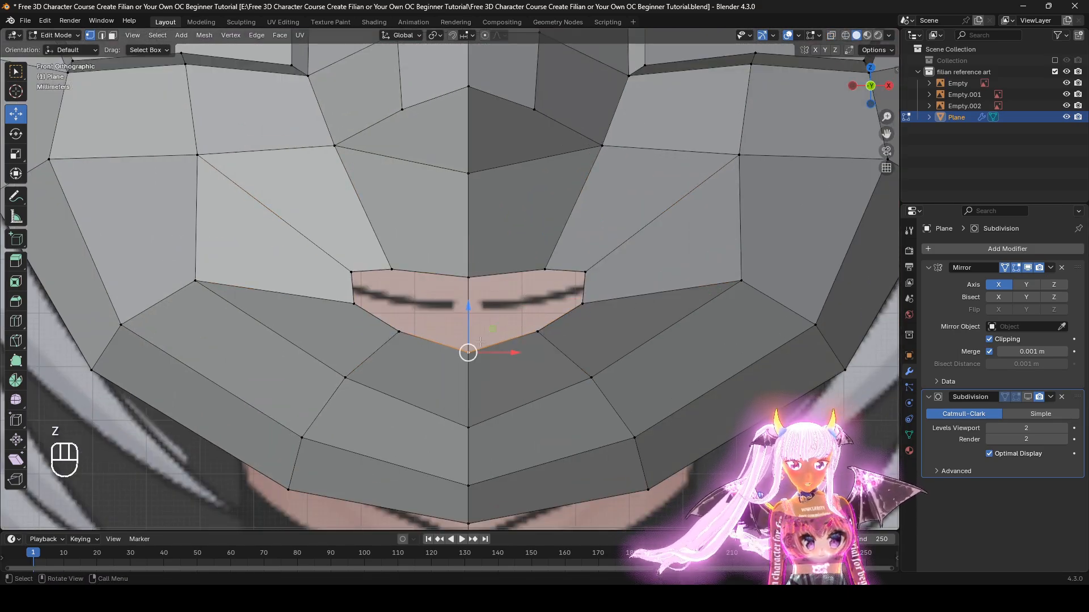
key("g")
left_click(482, 327)
key("g")
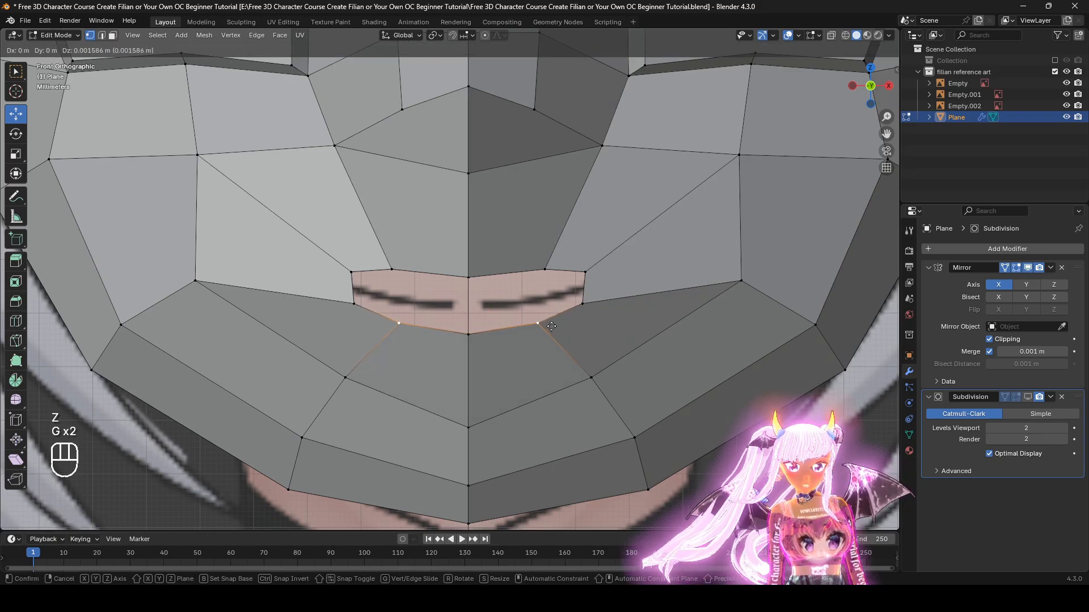
left_click(551, 327)
left_click(538, 270)
key("g")
left_click(531, 276)
Step: Scale the two mouth-corner vertices closer together and move them outward to the end of the reference mouth line
left_click(585, 273)
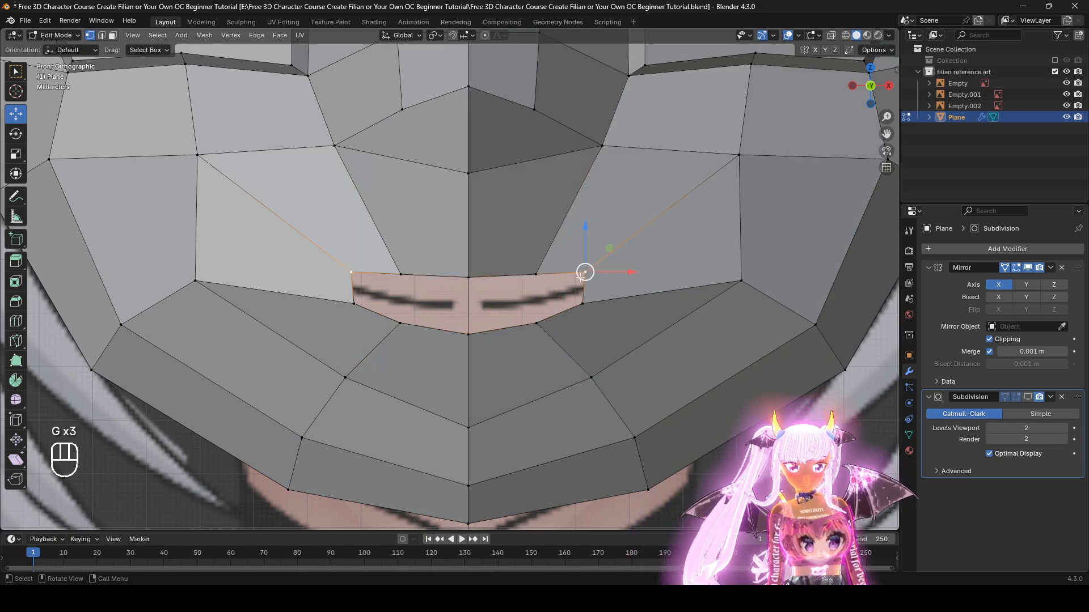
left_click(584, 303, "shift")
key("s")
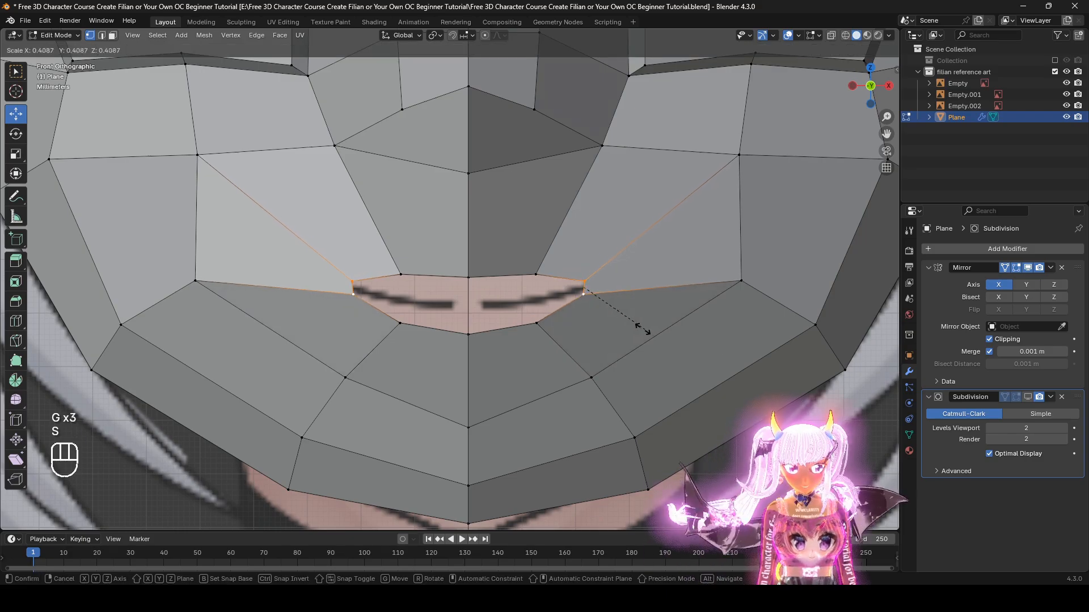
left_click(614, 317)
key("g")
left_click(618, 317)
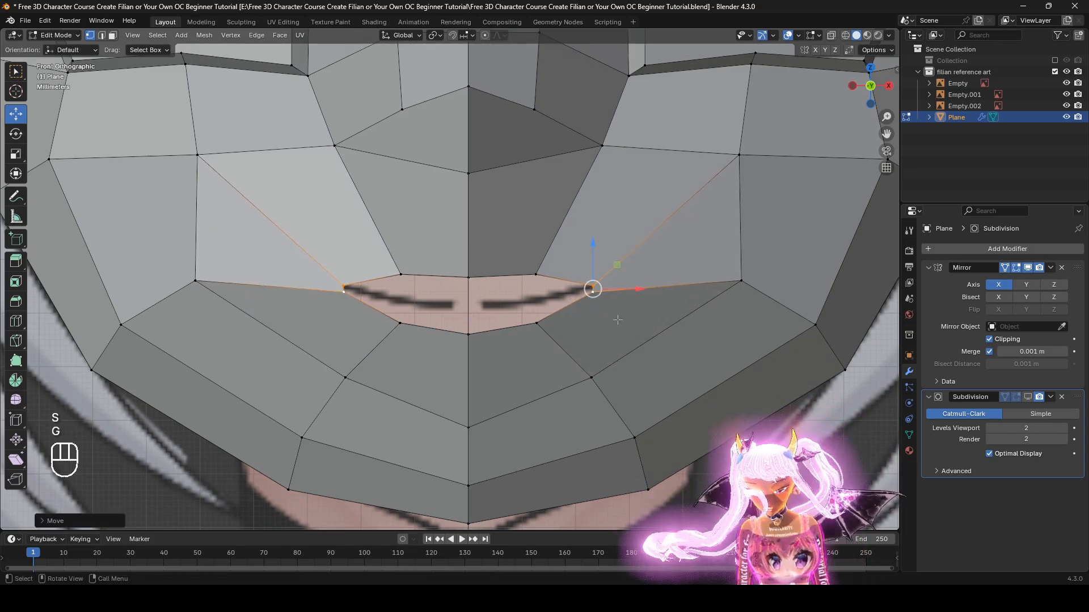
Step: Tighten the mouth-corner vertex pair further and align it with the mouth line's end in wireframe
key("s")
key("x")
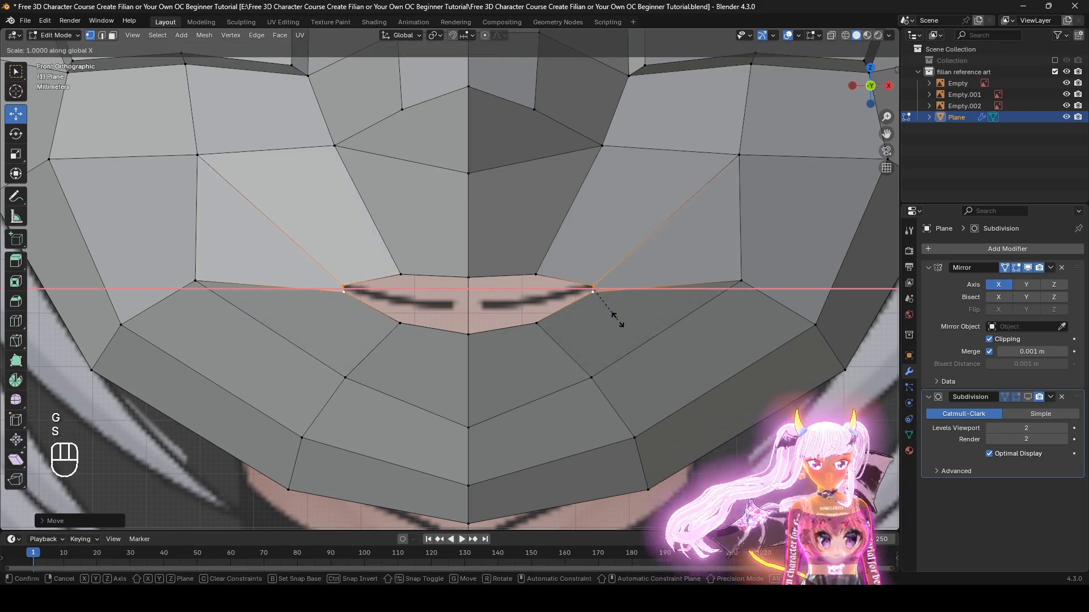
left_click(617, 320)
scroll(617, 320, "up", 4)
key("s")
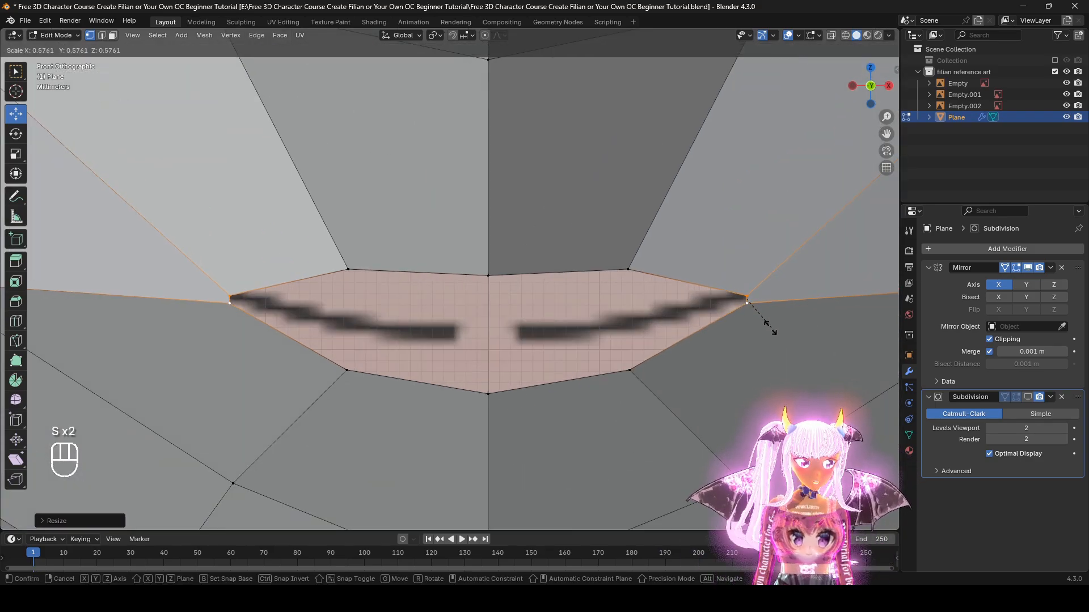
left_click(762, 320)
scroll(597, 304, "down", 3)
key("z")
key("g")
left_click(683, 343)
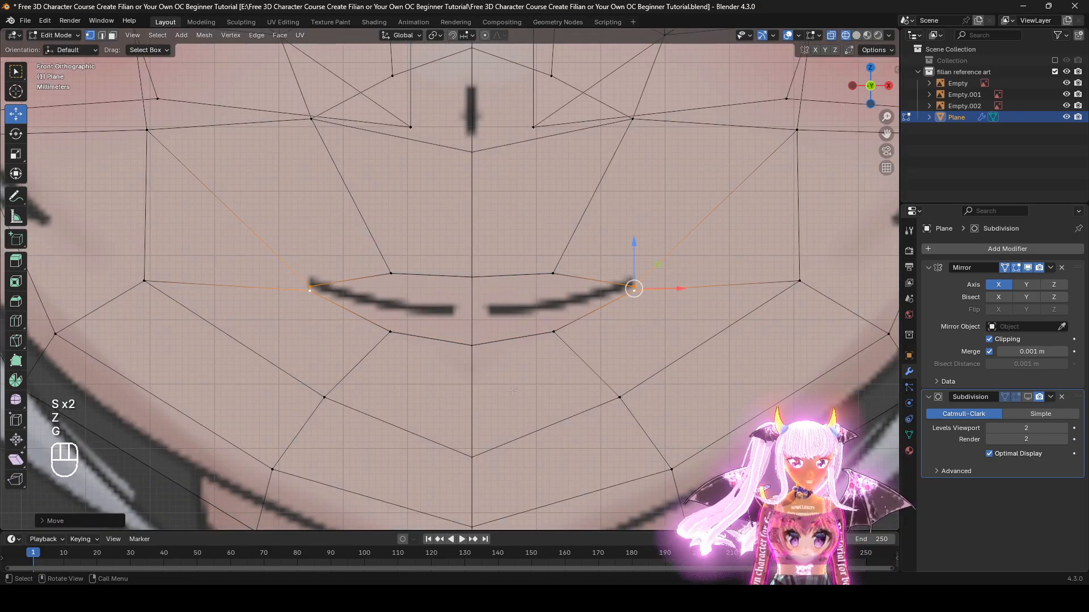
Step: In side view, move the lower lip's centre vertex down onto the reference profile outline below the lip
left_click(473, 355)
key("z")
middle_click_drag(682, 405, 411, 375)
key("z")
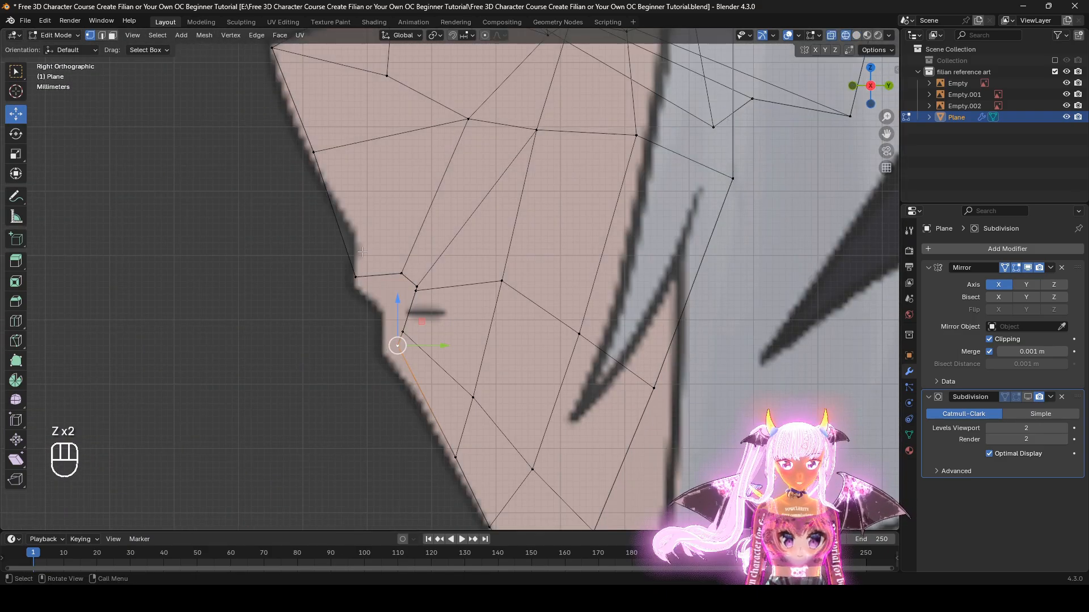
key("g")
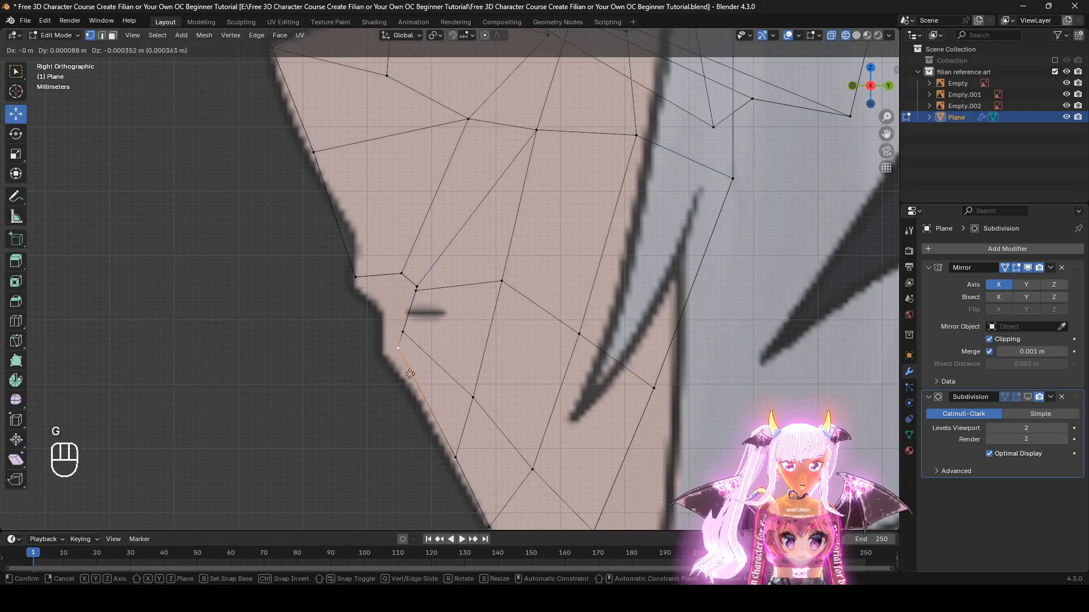
left_click(418, 406)
Step: Raise the upper lip's centre vertex along the reference profile and lift the vertex beside it to match
left_click(359, 279)
key("g")
left_click(374, 240)
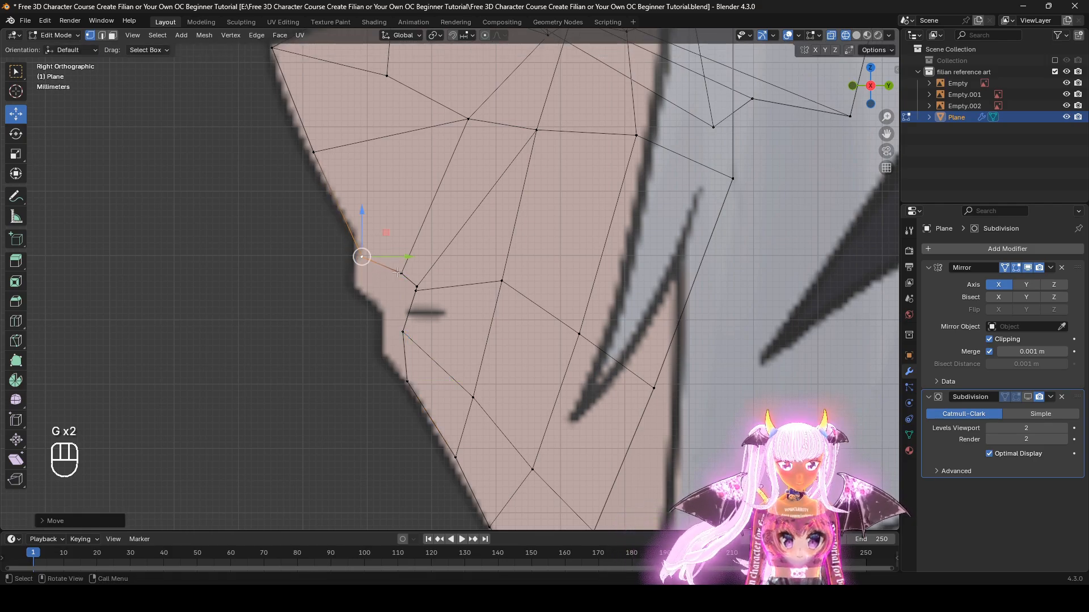
left_click(403, 271)
key("g")
left_click(414, 234)
Step: Check the mouth from the front, and in side view move the lower lip's side vertex backward and slightly down
left_click_drag(391, 277, 437, 301)
middle_click_drag(443, 304, 558, 311, "alt")
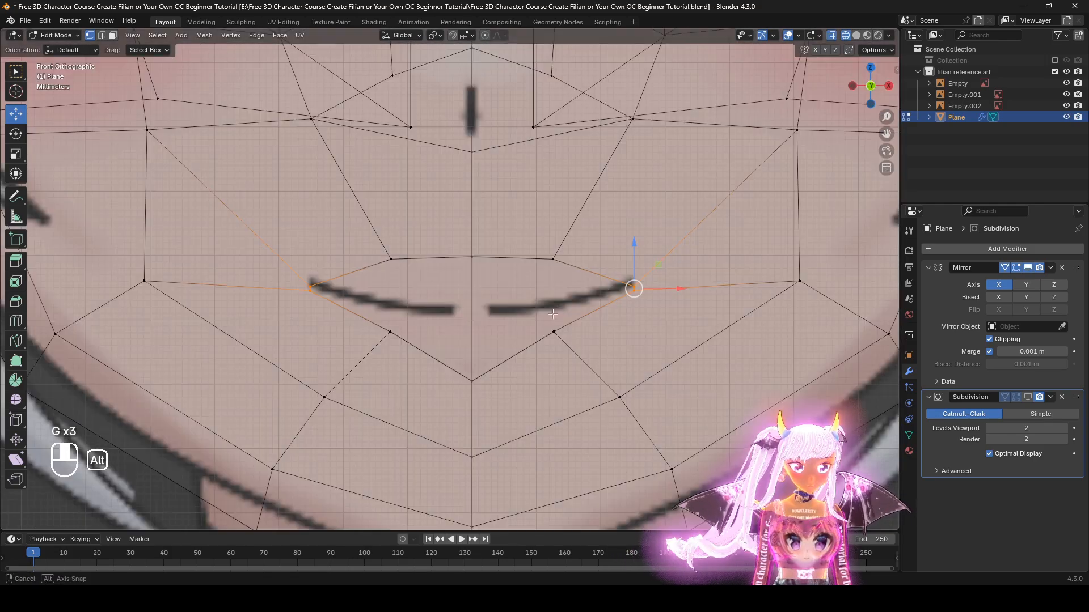
key("alt+z")
key("alt+z")
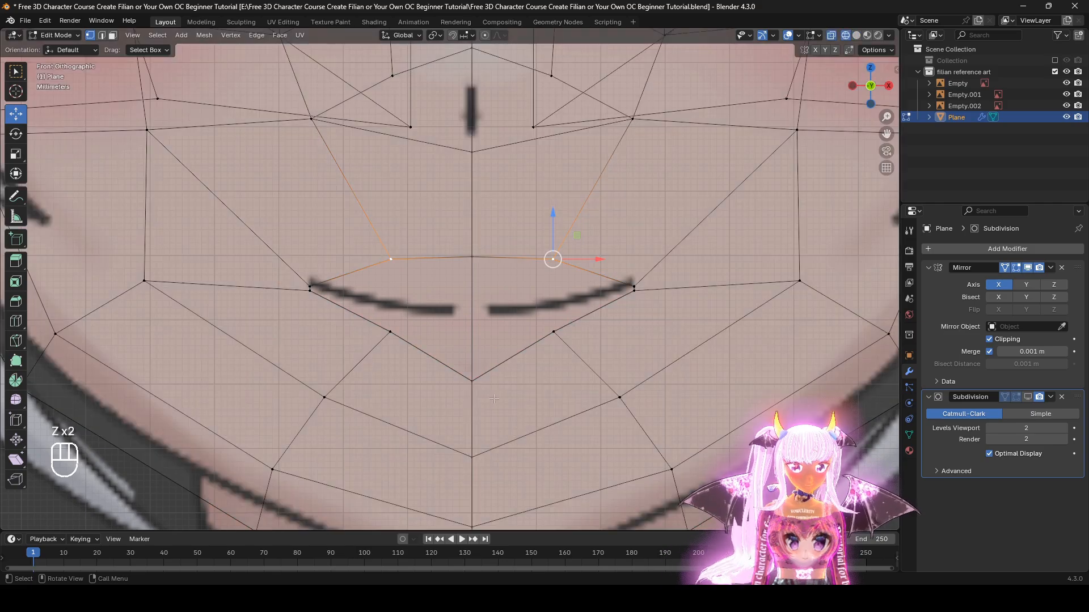
middle_click_drag(469, 376, 415, 404, "alt")
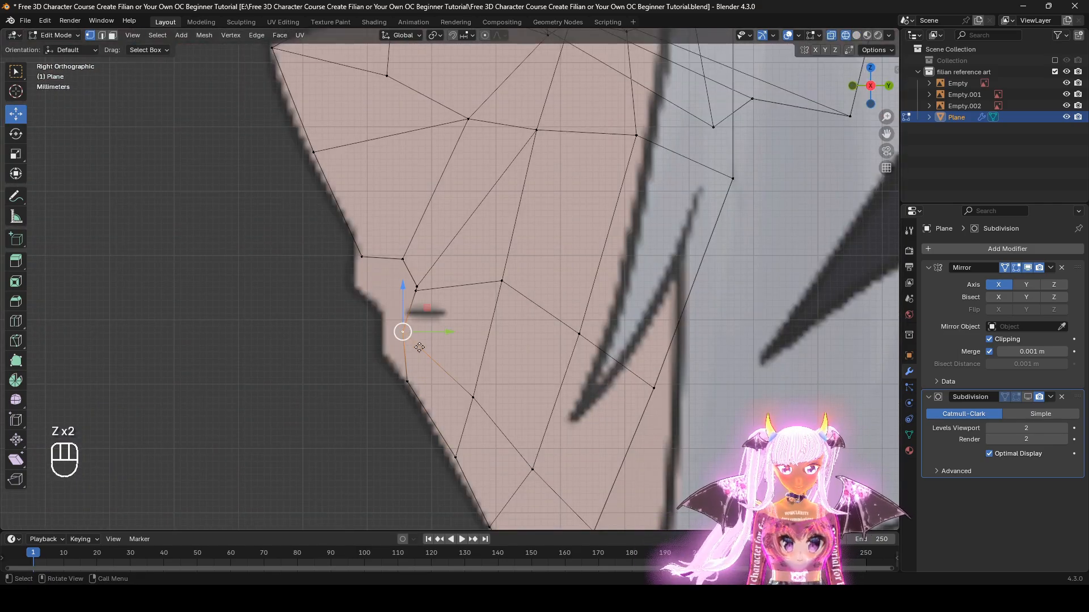
key("g")
left_click(442, 357)
middle_click_drag(367, 350, 386, 377, "shift")
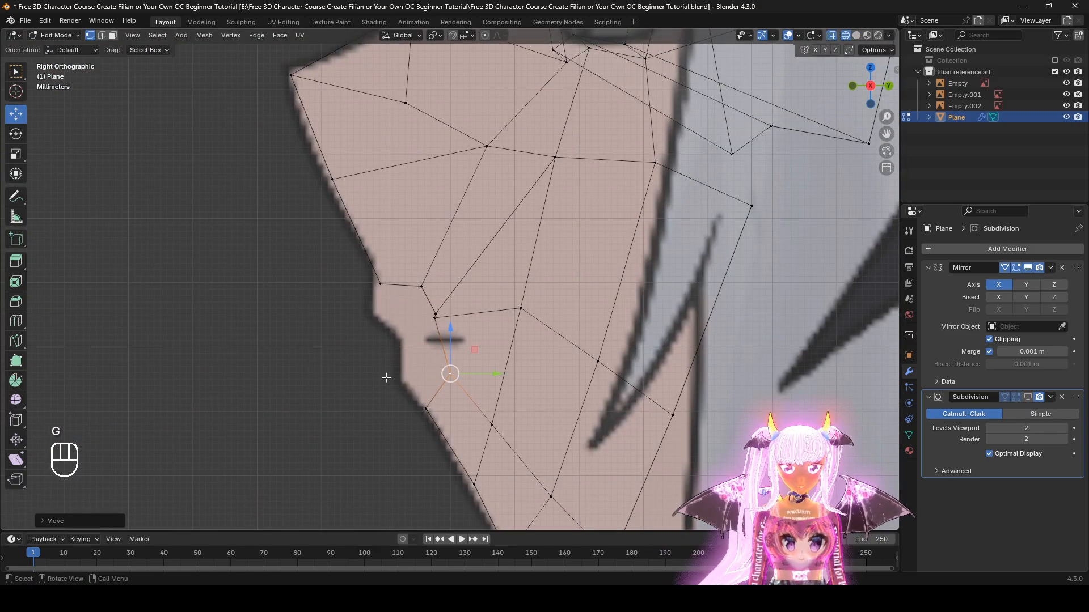
Step: Move the mouth-corner vertices backward in side view, align them to the mouth line in front view, and return to solid shading
left_click(435, 316)
left_click_drag(474, 316, 501, 322)
middle_click_drag(503, 325, 564, 365, "alt")
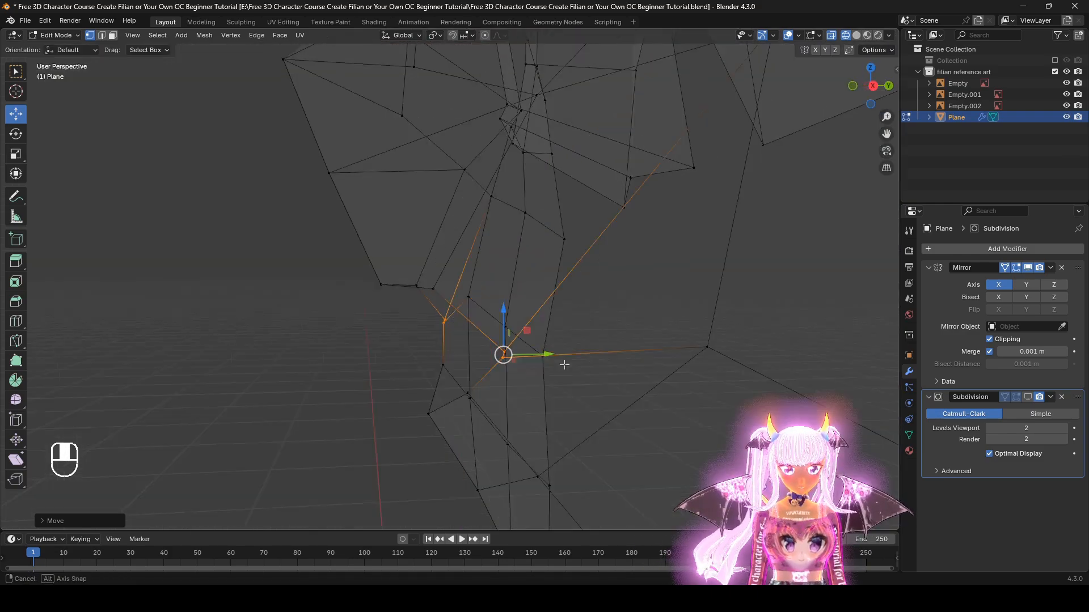
key("KP_1")
key("g")
left_click(673, 346)
key("z")
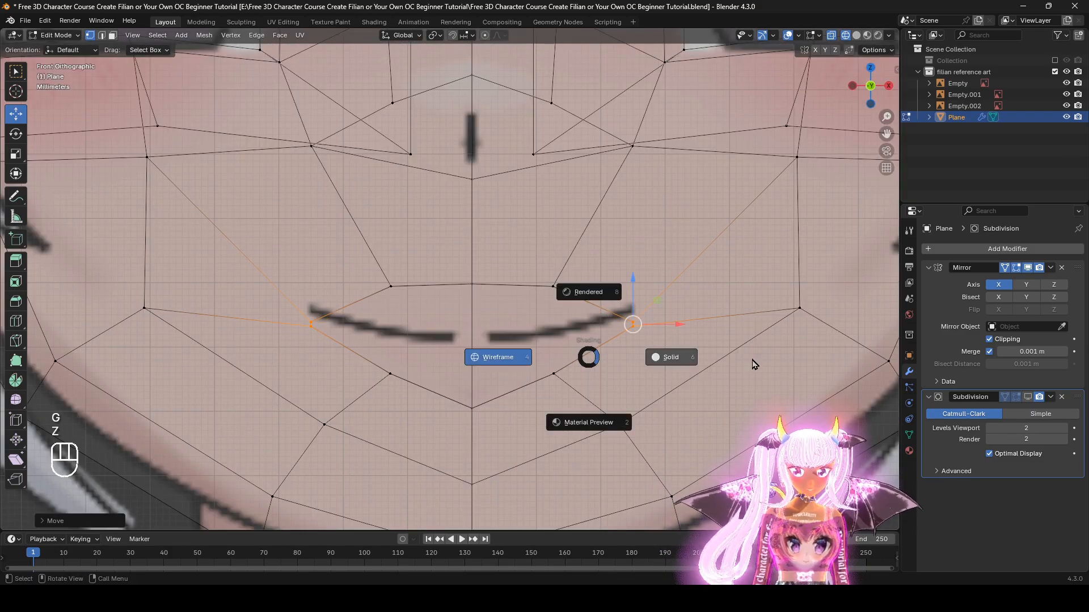
left_click(754, 365)
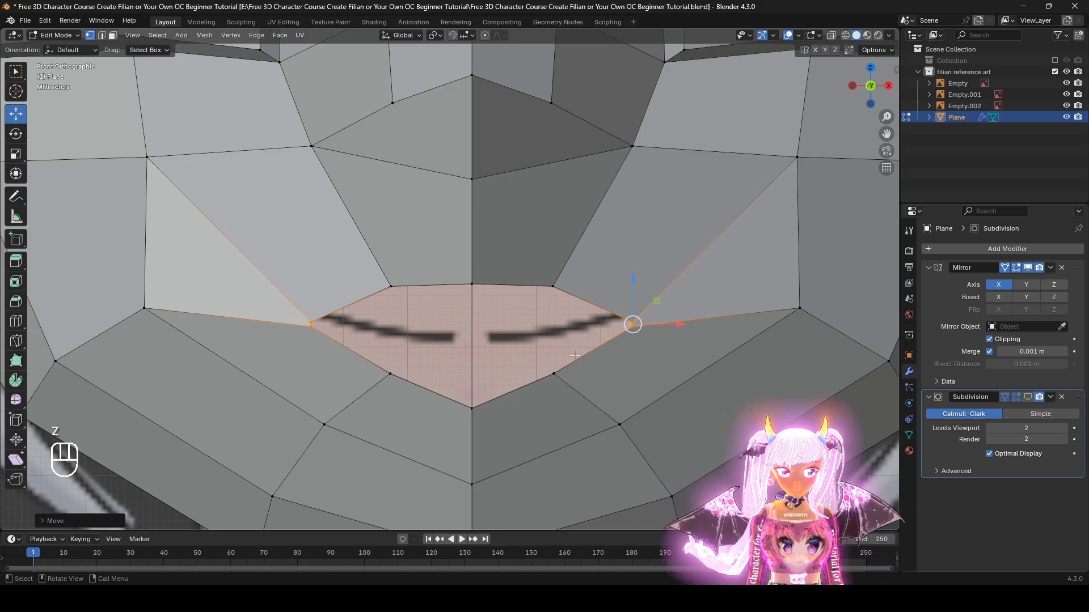
Step: Lower the upper lip's centre vertex in front-view wireframe and fit it to the reference profile in side view
key("z")
key("z")
left_click(473, 284)
key("g")
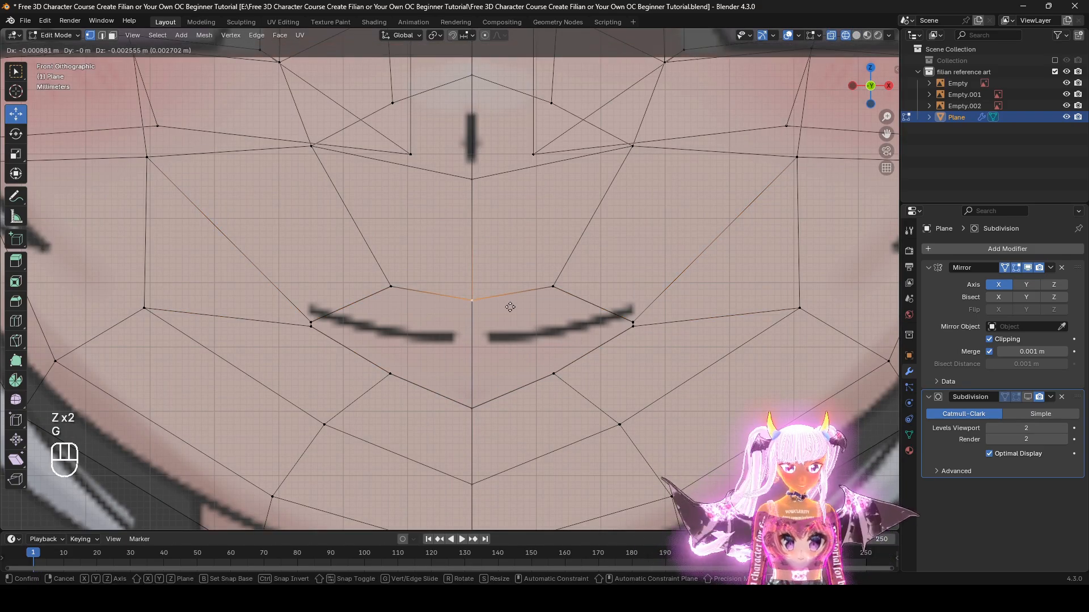
left_click(509, 307)
scroll(523, 414, "down", 1)
middle_click_drag(512, 416, 397, 408)
key("g")
left_click(404, 310)
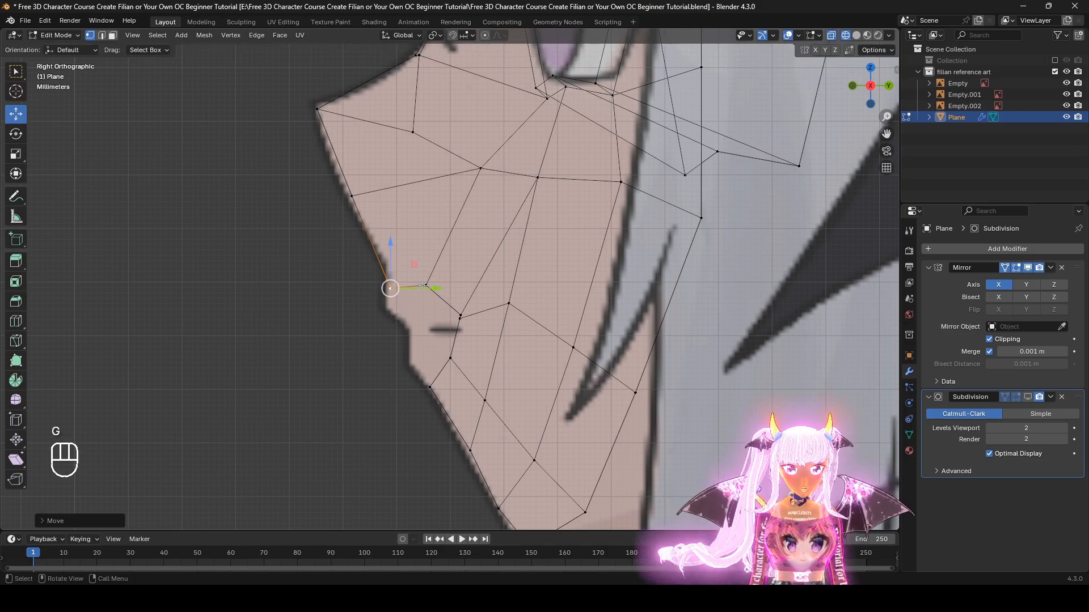
Step: Raise the upper lip's side vertex slightly and check the mouth shape in front and side views
left_click(426, 287)
key("g")
left_click(428, 281)
middle_click_drag(491, 330, 563, 344)
key("z")
middle_click_drag(632, 350, 686, 357)
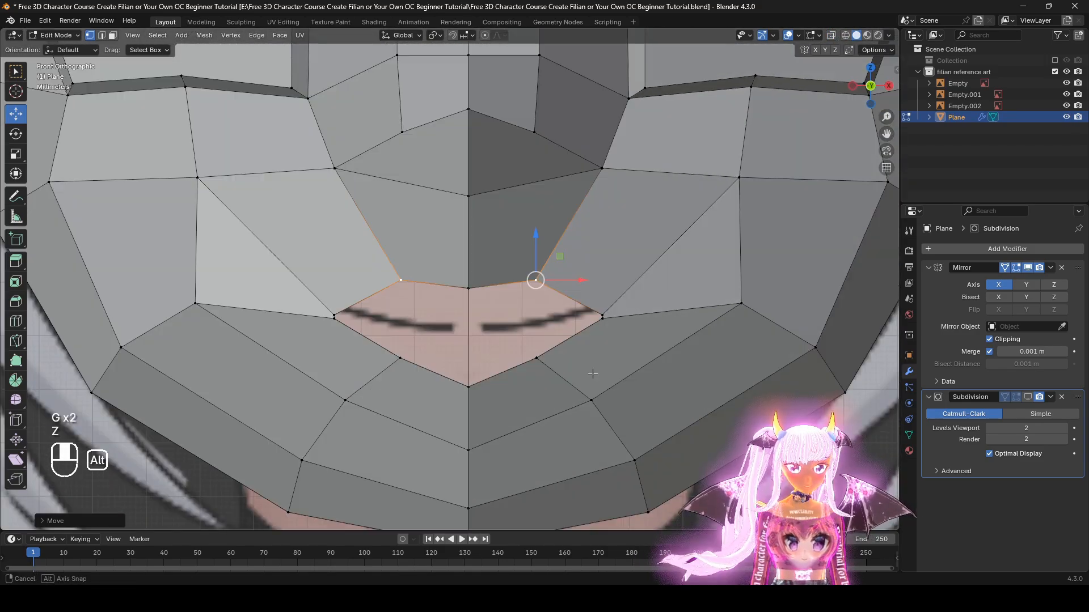
key("z")
middle_click_drag(532, 420, 413, 432)
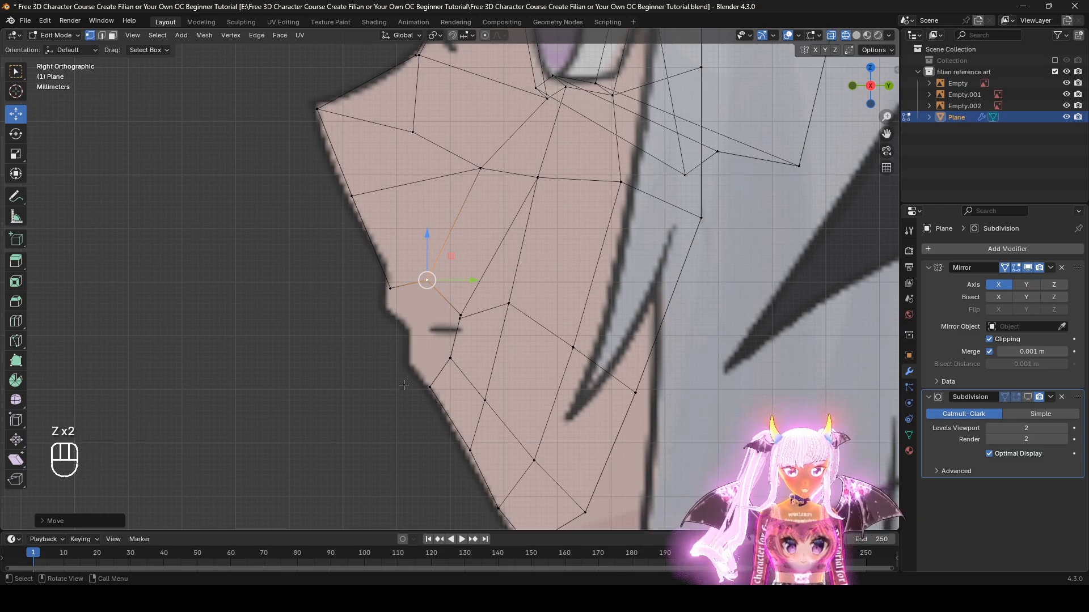
Step: Preview the face with subdivision in solid shading and push the chin out to the profile using Shrink/Fatten with proportional editing
left_click(1028, 398)
middle_click_drag(729, 438, 688, 331, "shift")
key("z")
scroll(732, 352, "down", 1)
mouse_move(669, 391)
middle_mouse_down()
mouse_move(854, 400)
mouse_move(505, 404)
middle_mouse_up()
left_click_drag(471, 372, 460, 389)
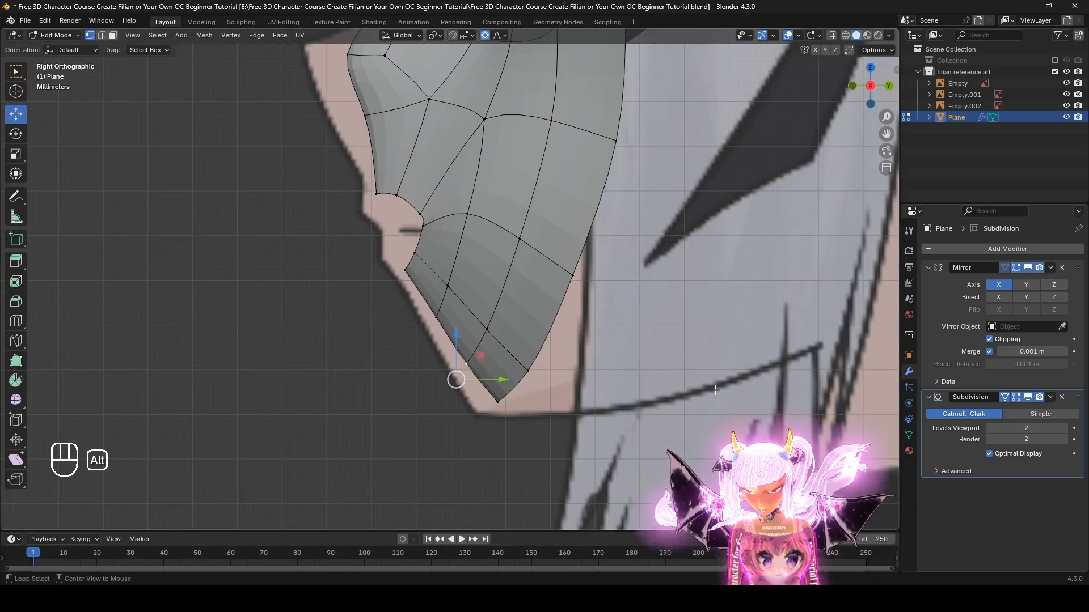
key("alt+s")
scroll(723, 370, "down", 2)
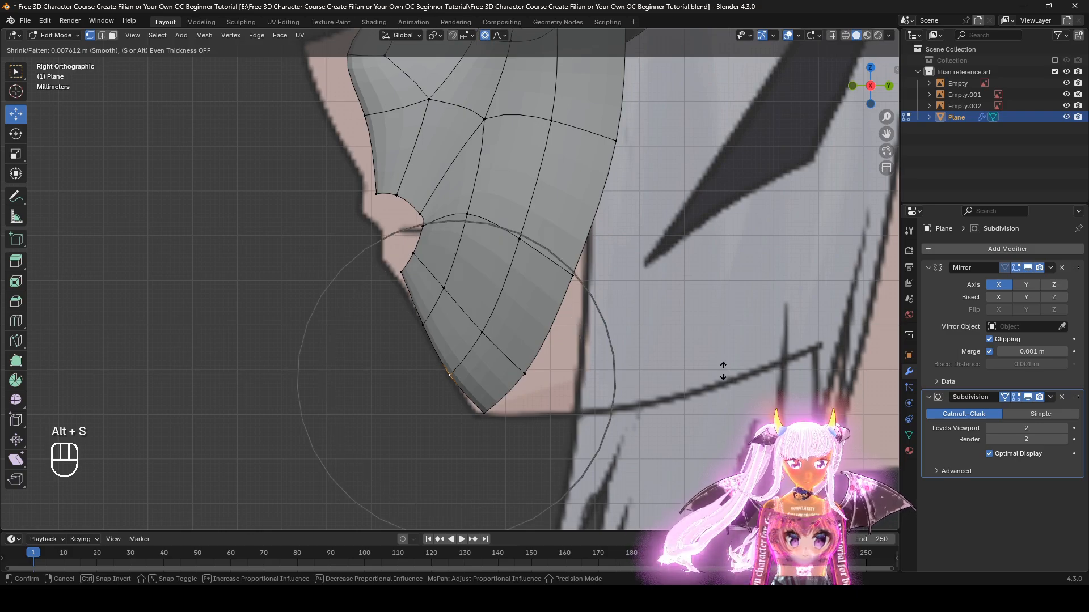
left_click(728, 374)
scroll(419, 253, "down", 1)
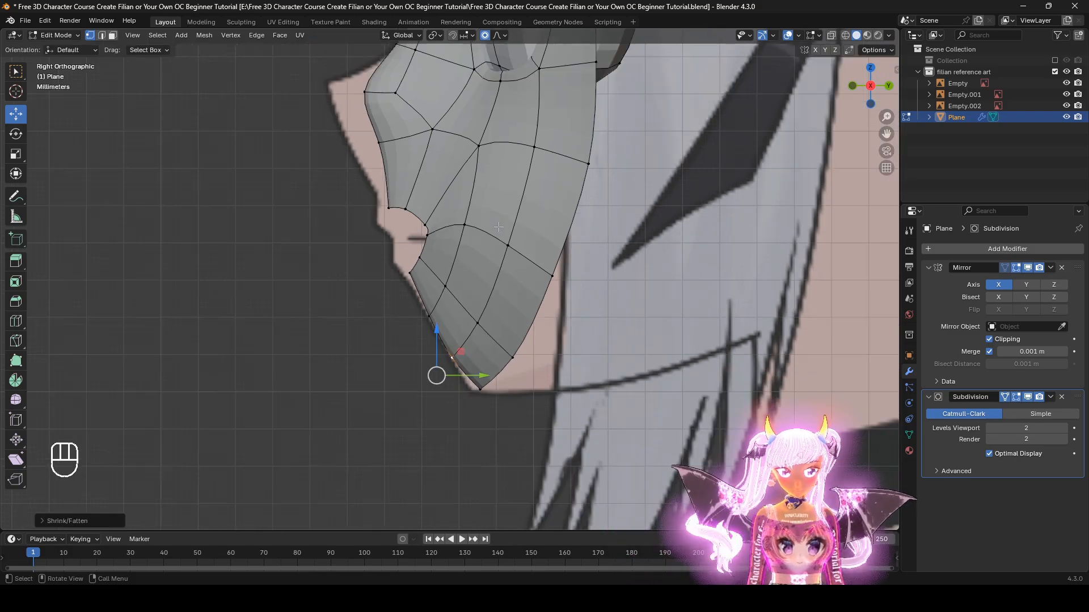
Step: Hide the subdivision preview and, in side view, move the chin's underside vertex and front vertex slightly backward
middle_click_drag(419, 254, 491, 306, "shift")
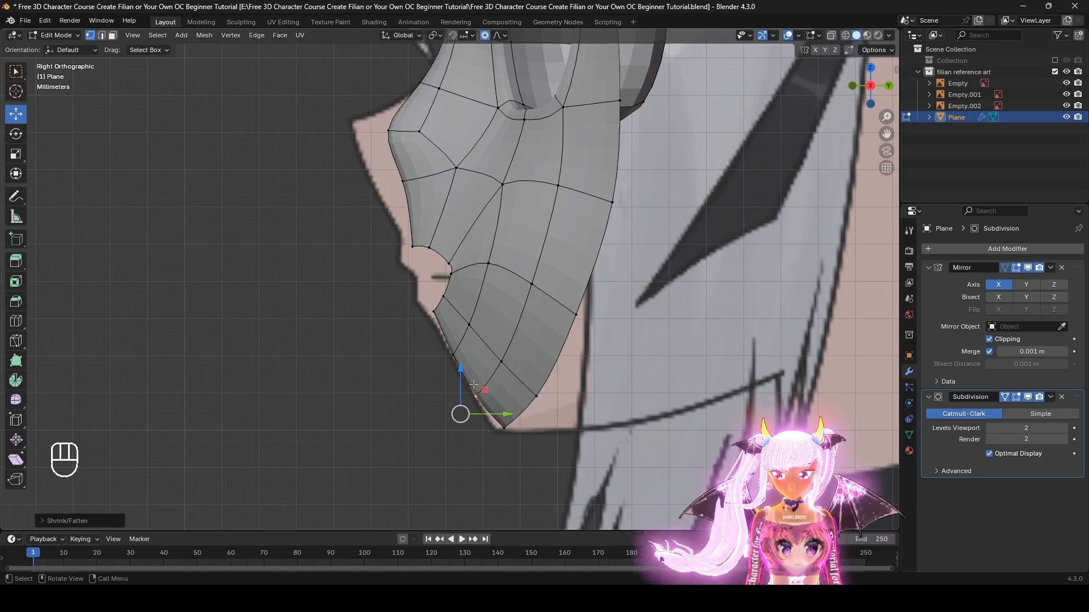
middle_click_drag(503, 346, 525, 345)
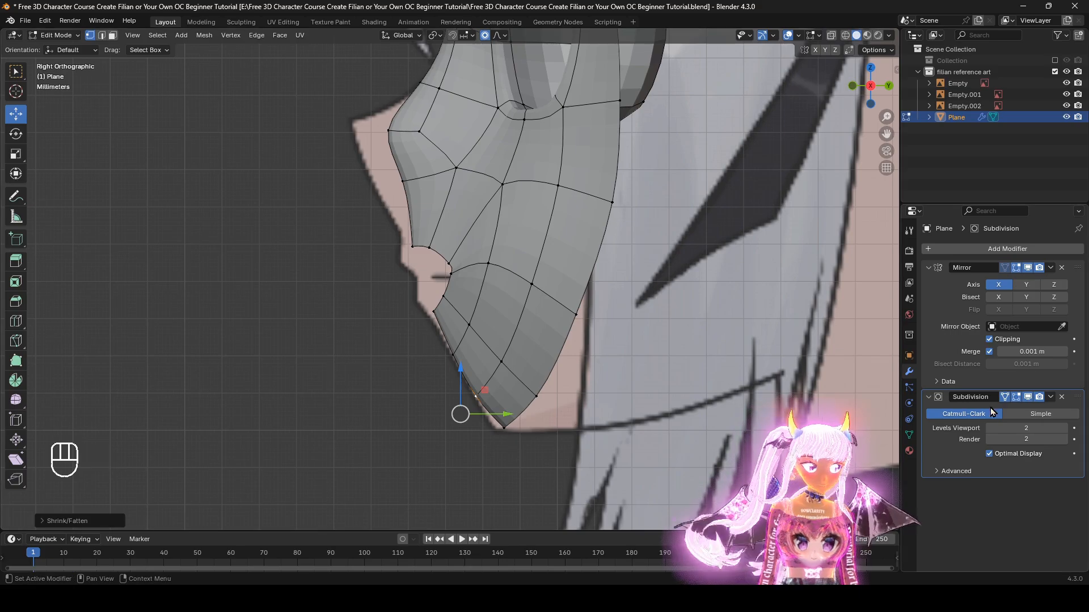
left_click(1028, 397)
key("g")
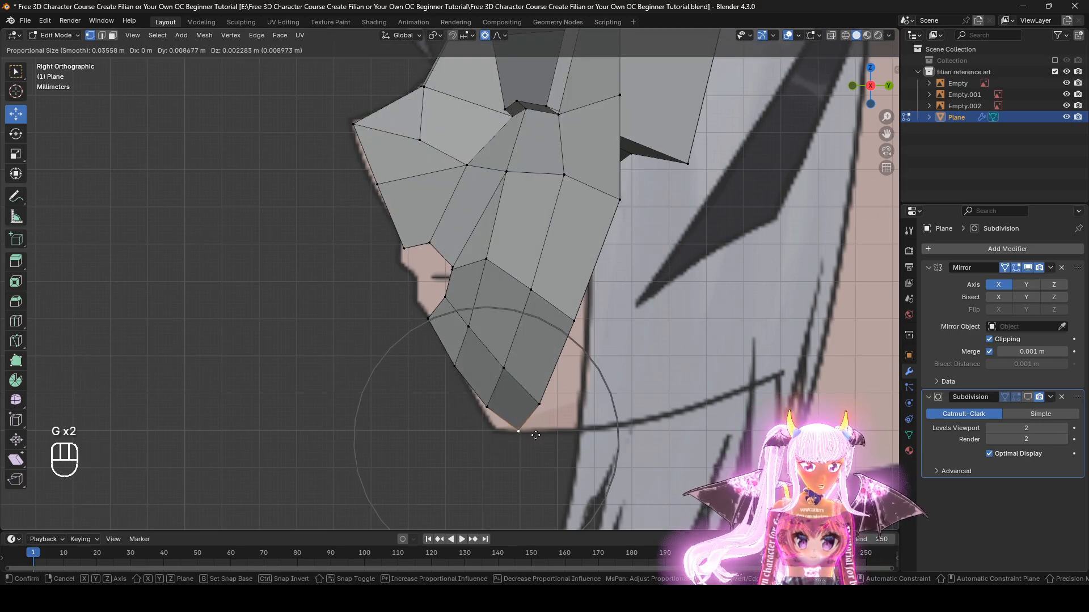
left_click(541, 405)
key("g")
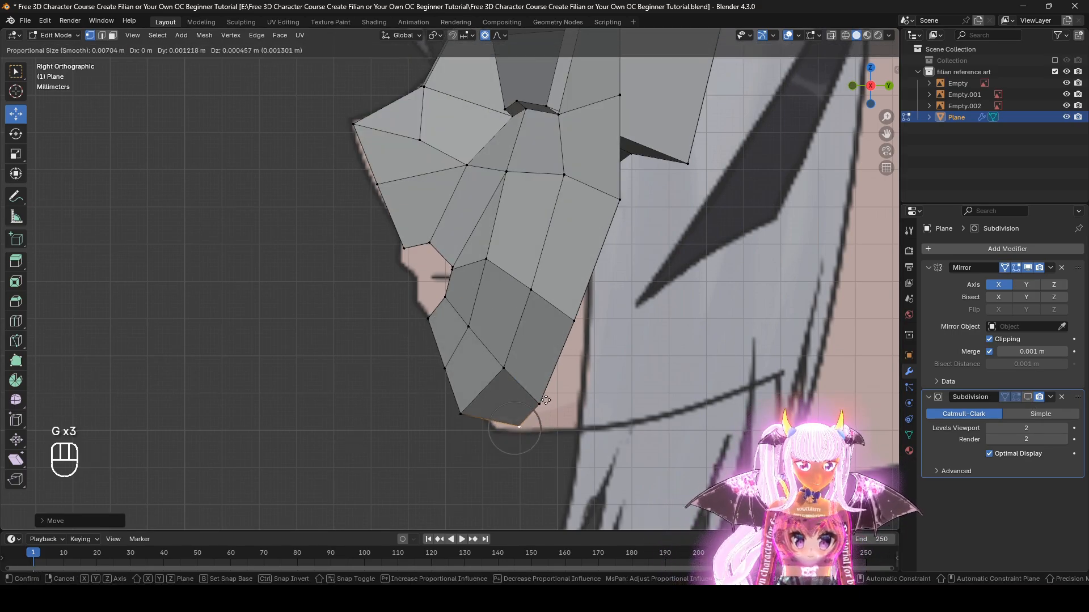
left_click(546, 399)
key("g")
left_click(546, 402)
left_click(460, 414)
key("g")
left_click(472, 411)
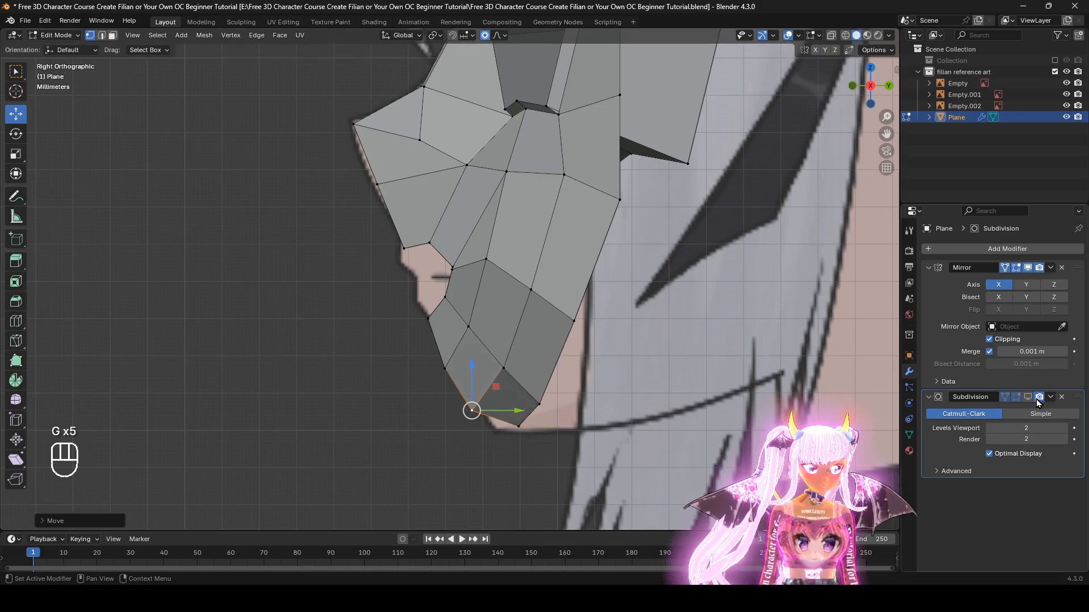
Step: Show the subdivision preview again and lower the chin's front vertex and the side vertex above it toward the reference profile
left_click(1028, 397)
key("g")
left_click(517, 443)
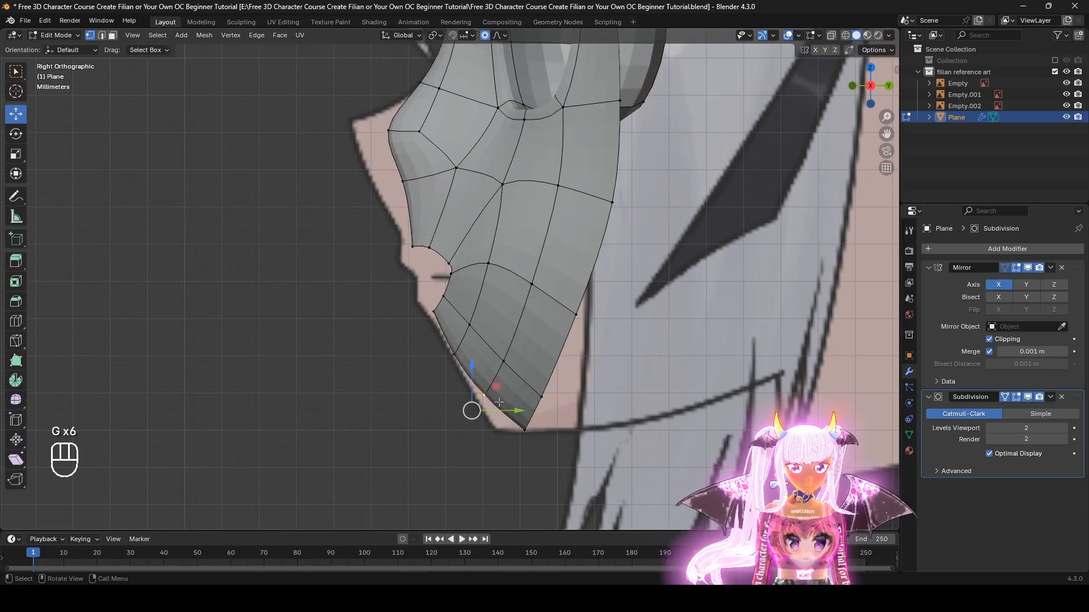
key("g")
left_click(492, 424)
left_click(504, 363)
key("g")
left_click(502, 373)
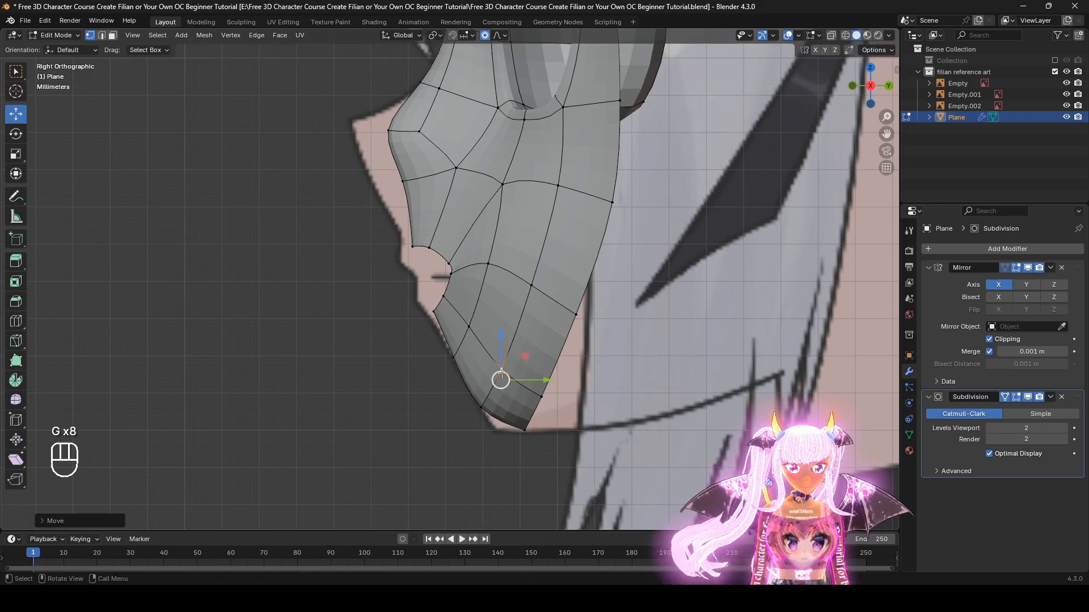
Step: In front-view wireframe, fit the lower jaw's side vertex to the reference jawline
middle_click_drag(548, 402, 719, 398)
key("g")
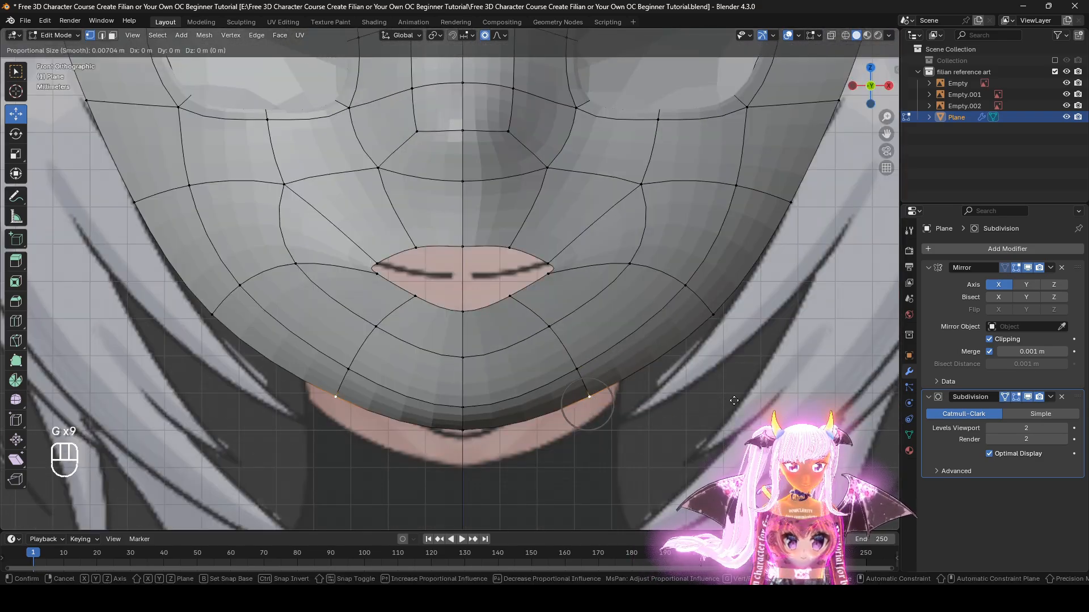
right_click(719, 399)
key("z")
middle_click_drag(569, 395, 547, 458, "shift")
key("g")
key("g")
left_click(700, 386)
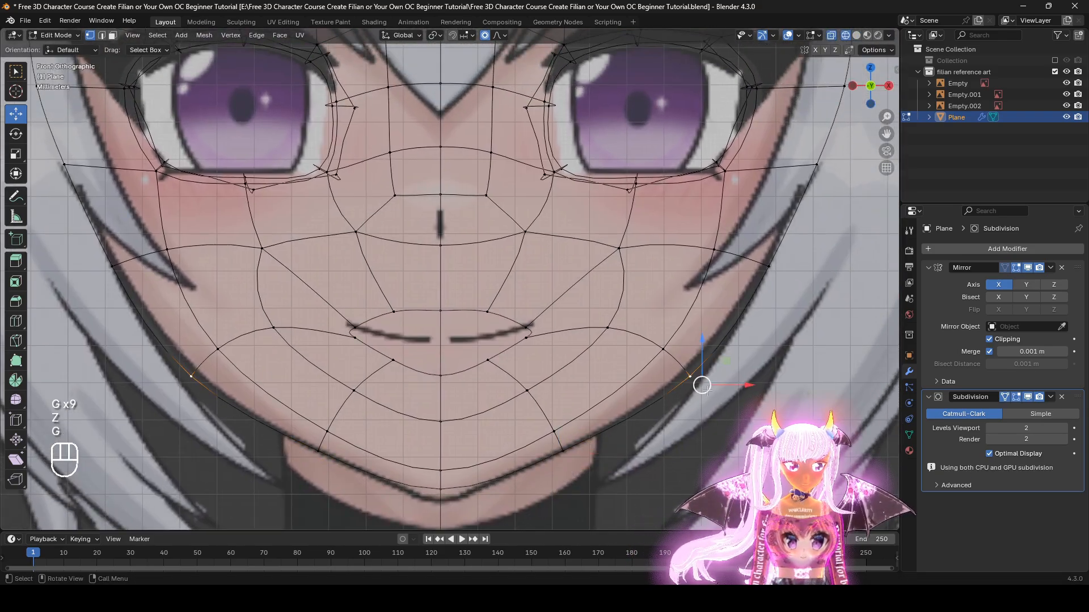
key("z")
left_click(603, 377)
key("z")
left_click(526, 362)
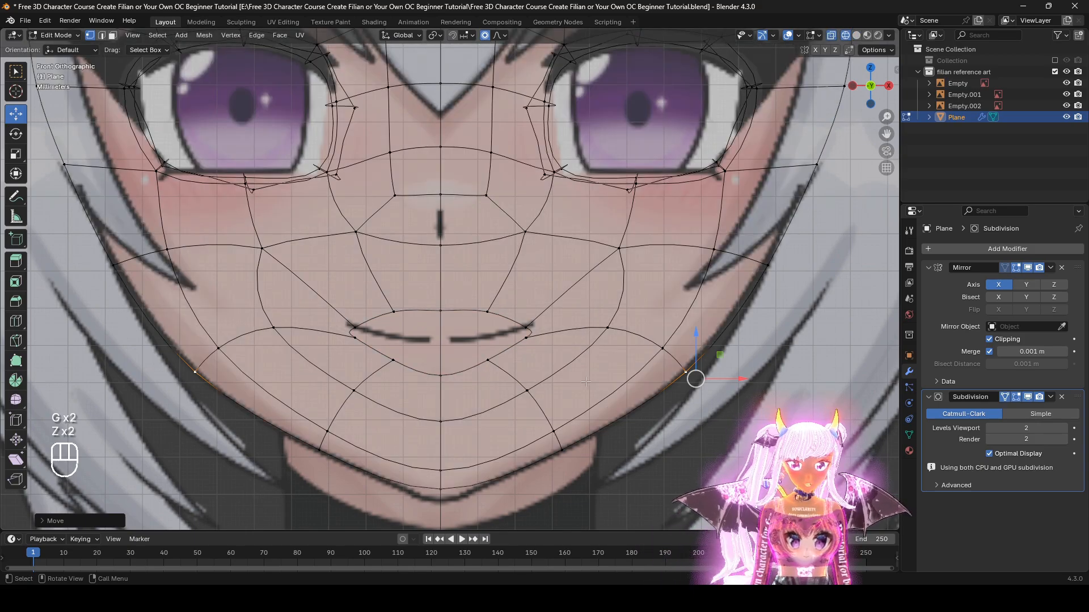
Step: Hide the subdivision preview, adjust the upper lip's centre vertex with Shrink/Fatten from below, and check it in side and front views
mouse_move(526, 362)
middle_mouse_down()
mouse_move(409, 400)
mouse_move(468, 346)
mouse_move(573, 340)
mouse_move(482, 370)
mouse_move(486, 329)
mouse_move(591, 354)
mouse_move(512, 401)
mouse_move(491, 400)
mouse_move(429, 249)
middle_mouse_up()
key("z")
left_click(689, 422)
left_click(1028, 400)
key("alt+s")
left_click(590, 349)
key("alt+s")
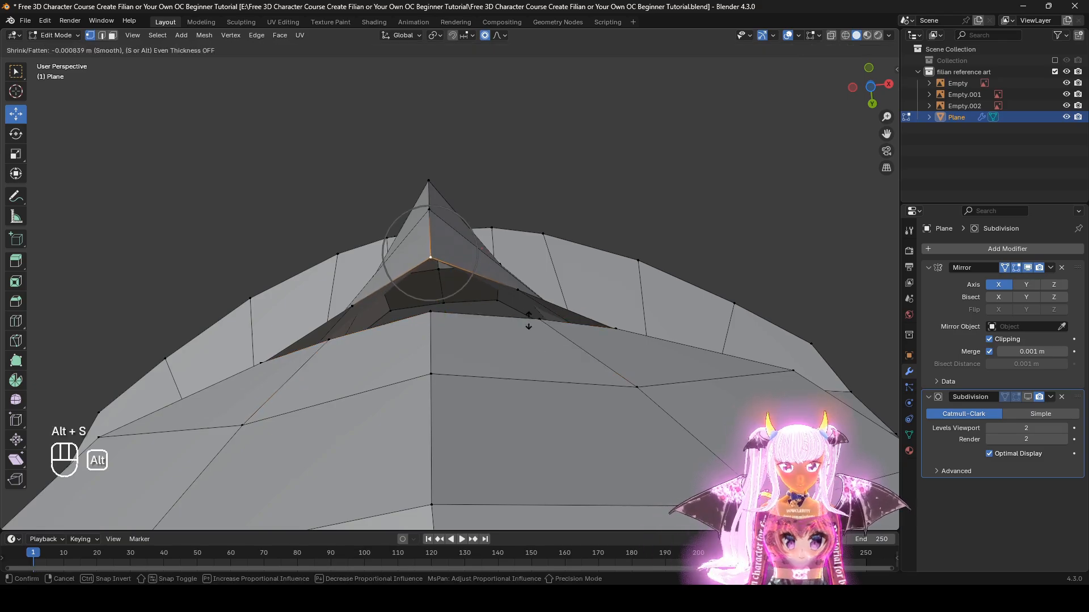
left_click(528, 320)
middle_click_drag(528, 320, 413, 449)
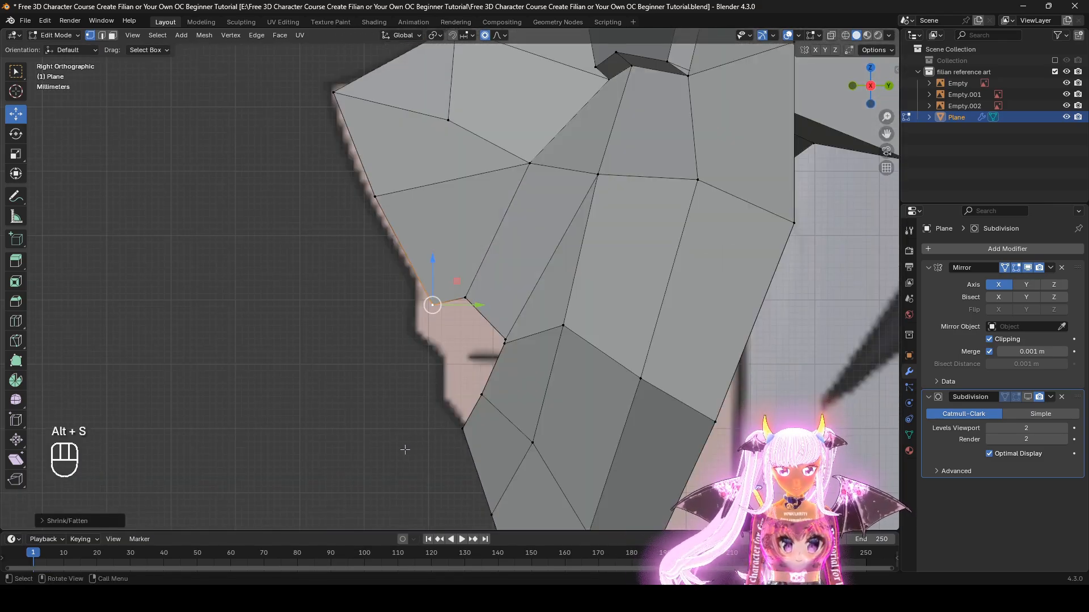
key("z")
key("z")
middle_click_drag(533, 374, 655, 366)
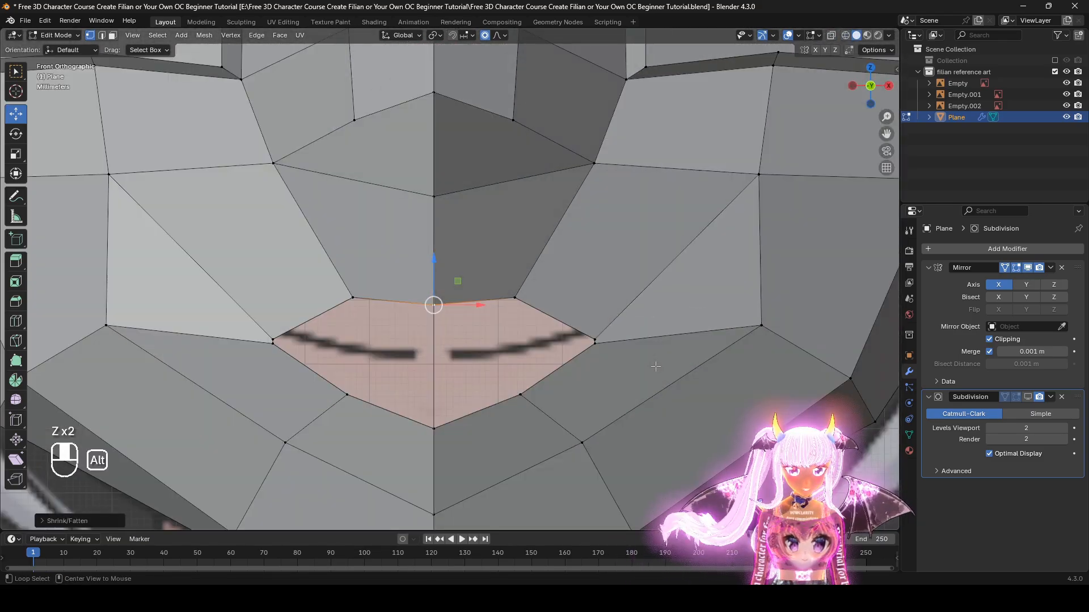
Step: Extrude the mouth-opening edge loop in place and scale the new loop slightly inward
left_click(545, 307, "alt")
key("e")
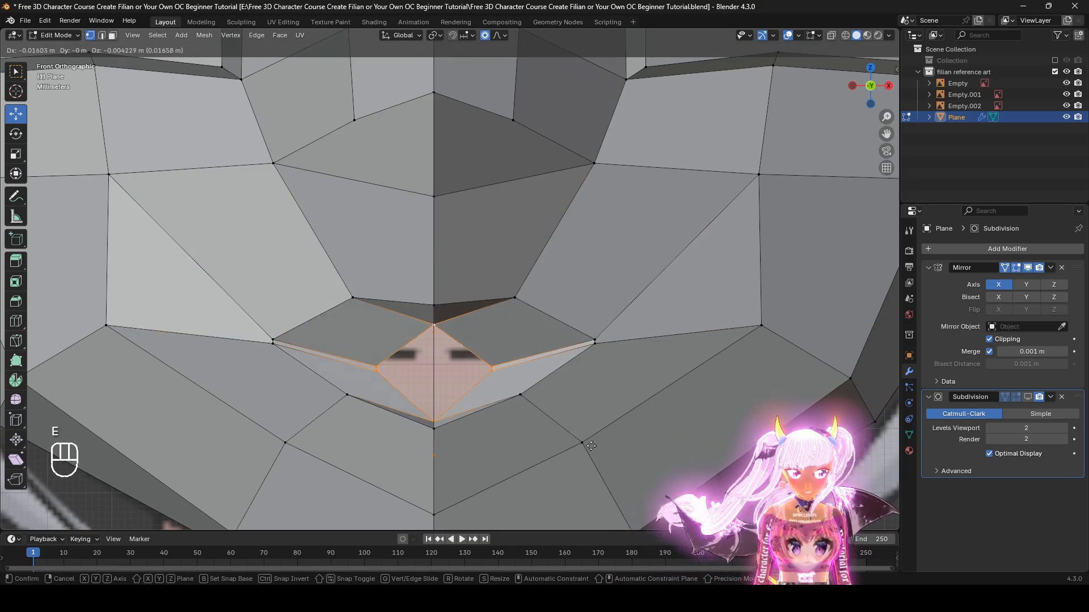
right_click(679, 420)
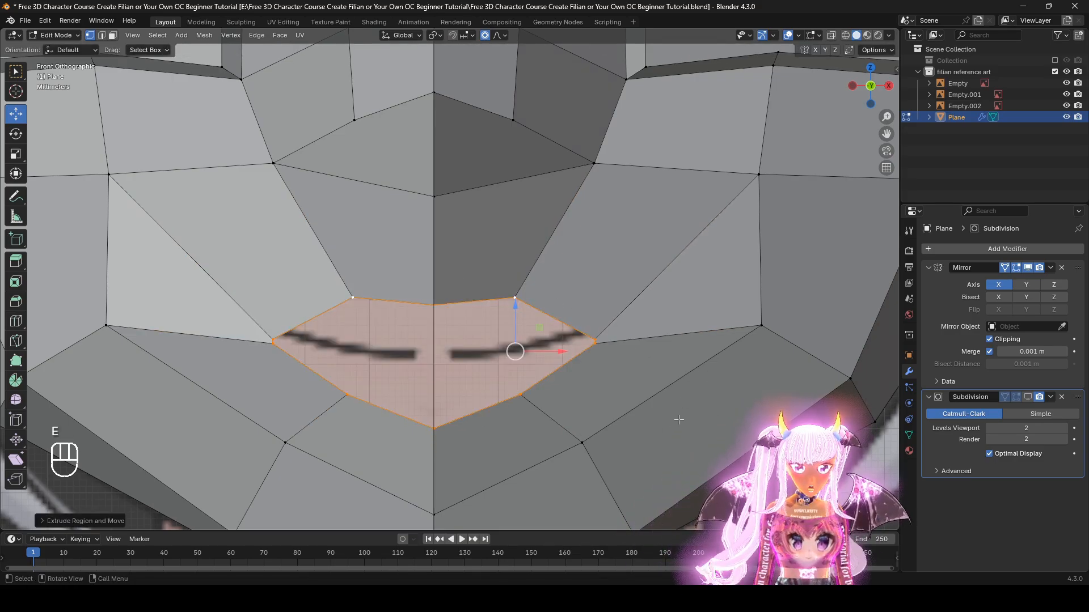
key("s")
right_click(641, 409)
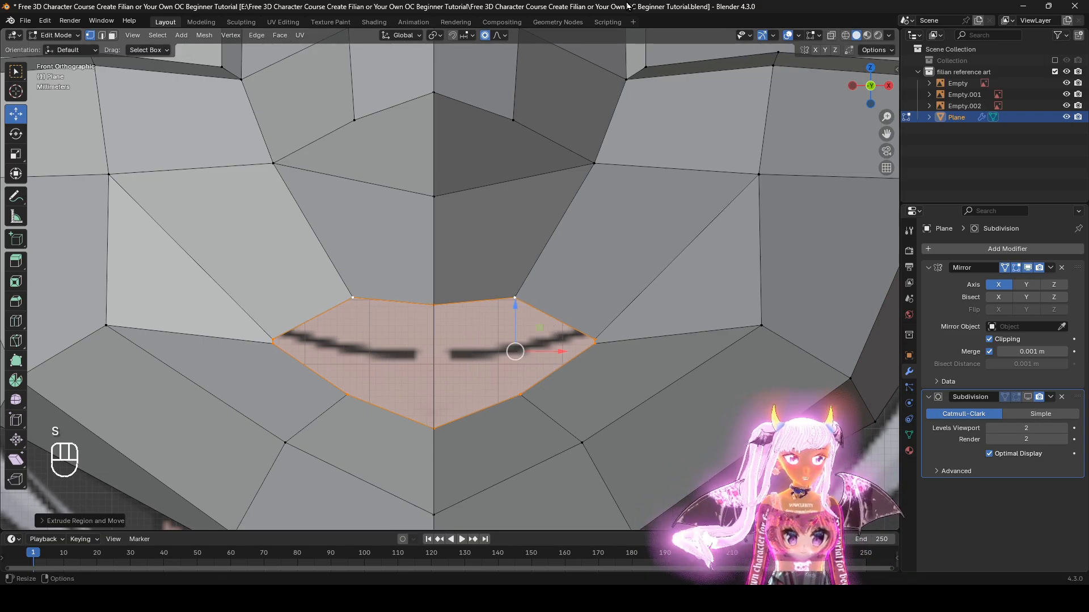
key("s")
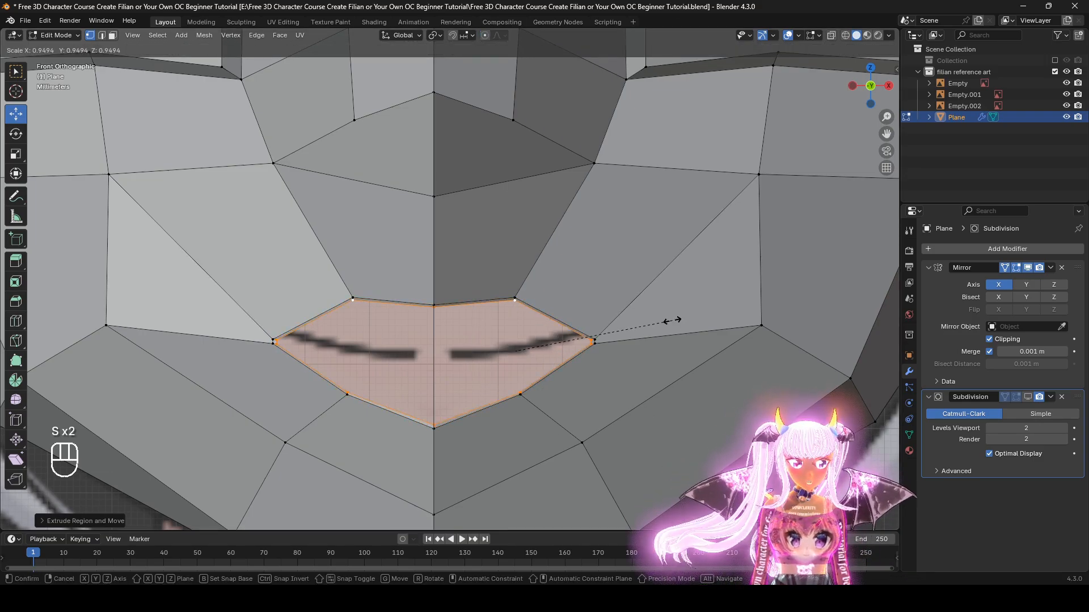
left_click(671, 321)
Step: In side view, move the inner lip loop forward, scale it down, and position it near the lip profile
middle_click_drag(671, 320, 540, 334)
key("g")
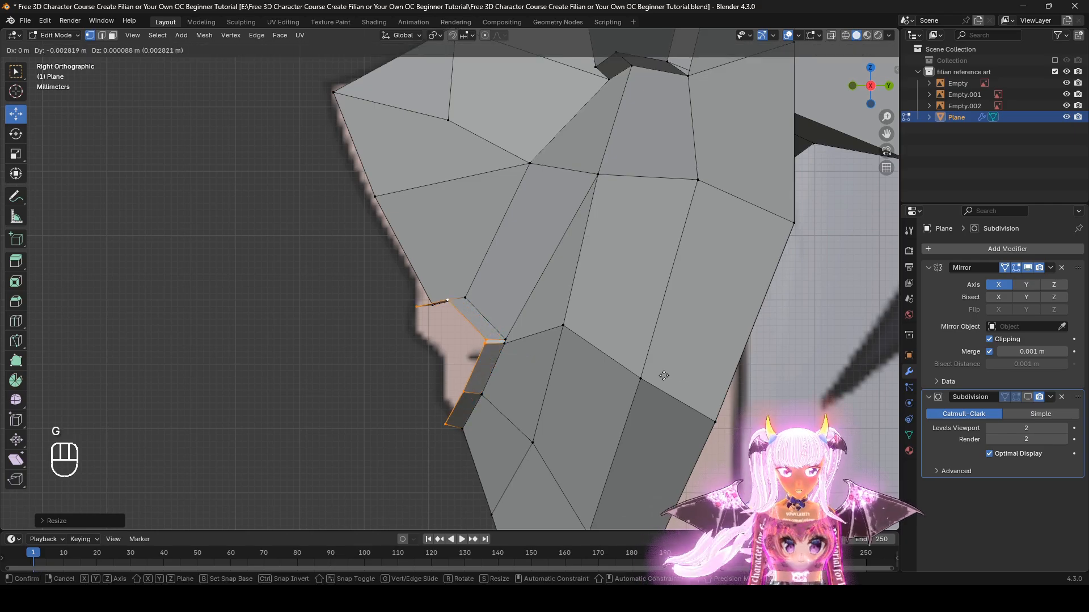
key("s")
key("g")
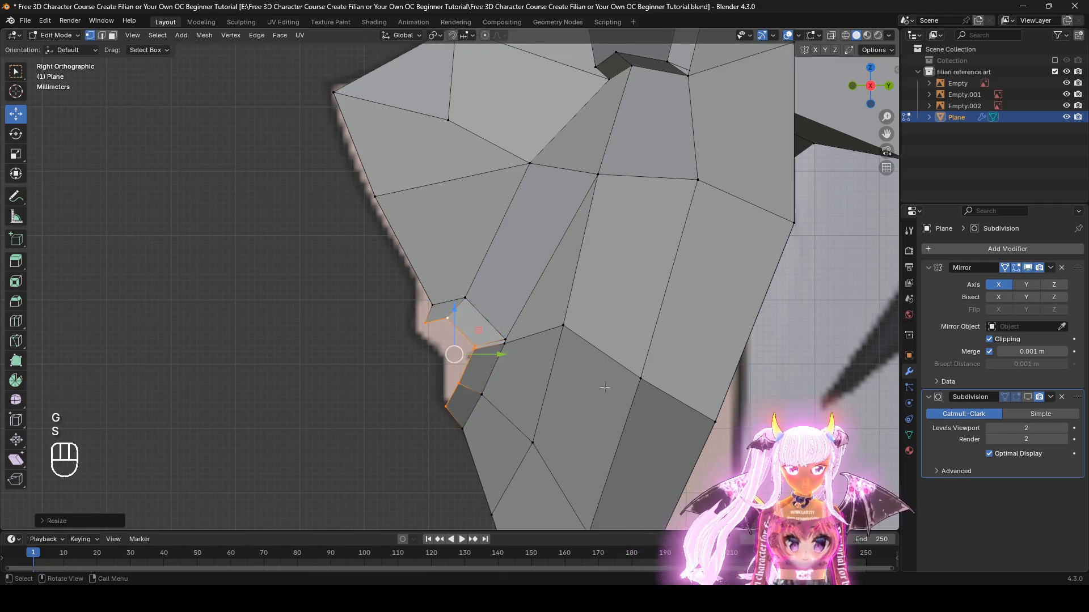
left_click(596, 385)
Step: In wireframe, move the inner upper lip's centre and side vertices to fit the reference lip profile
key("z")
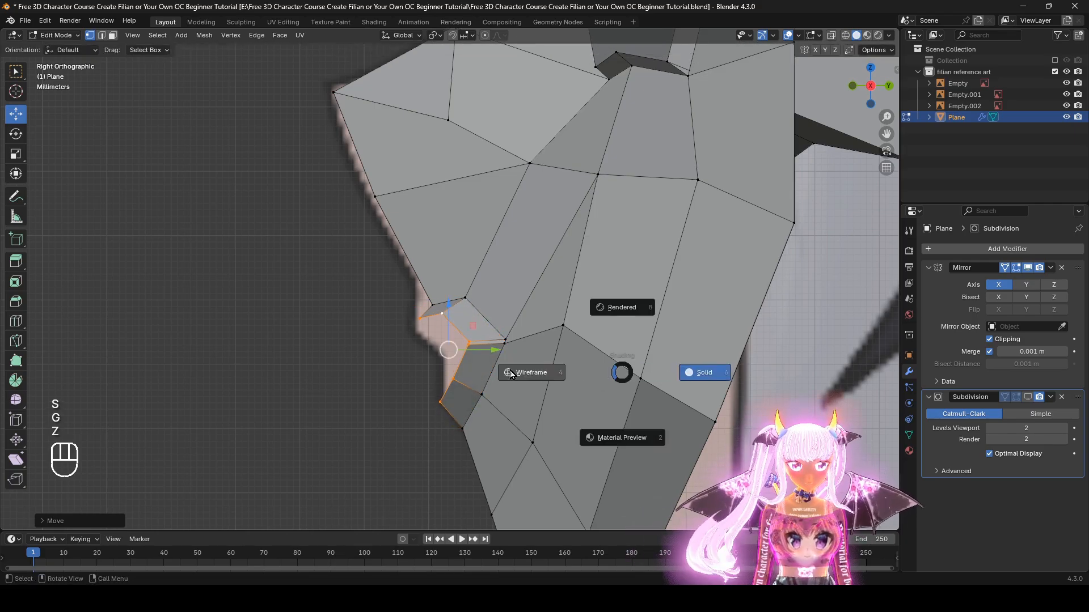
left_click(529, 372)
key("g")
left_click(422, 347)
key("g")
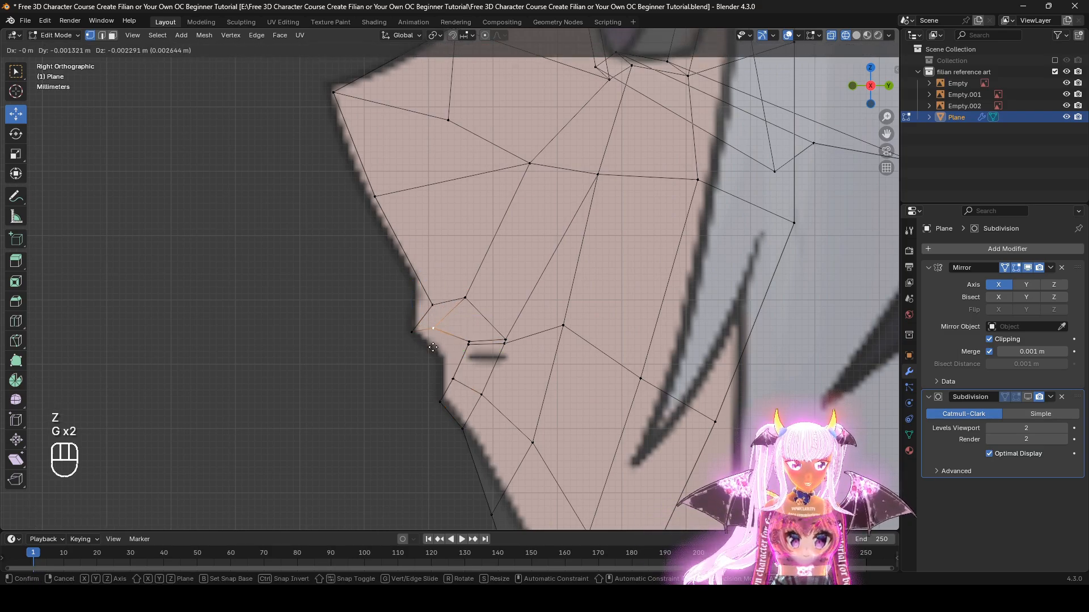
left_click(434, 345)
Step: Fit the inner lower lip's centre vertex to the reference profile in side view, checking it in solid shading
scroll(456, 413, "up", 2)
key("z")
left_click(545, 425)
key("g")
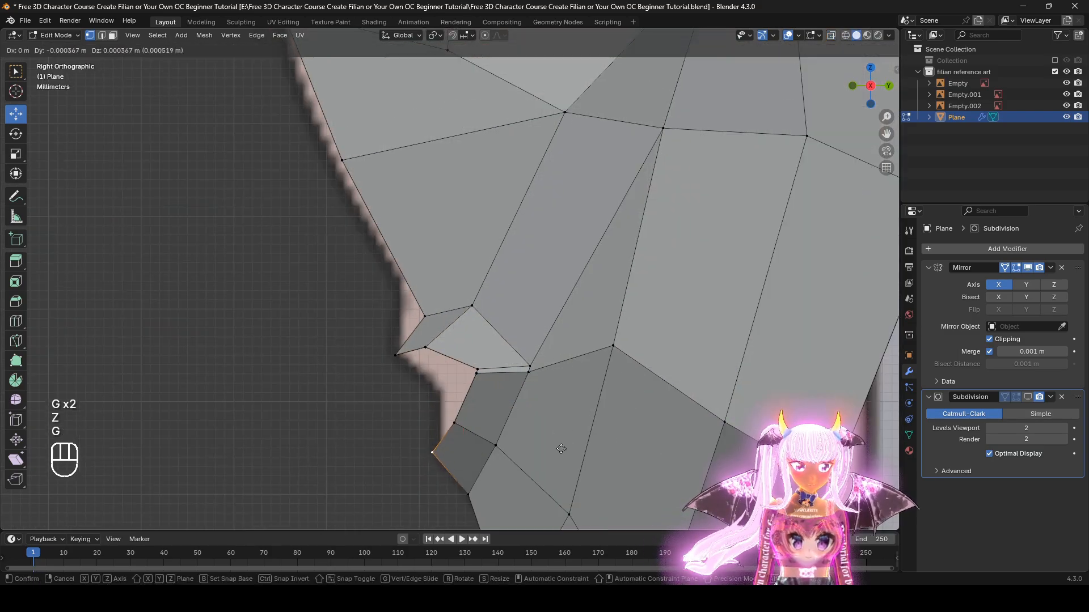
left_click(566, 448)
key("z")
left_click(526, 452)
key("g")
left_click(533, 449)
Step: Nudge the inner lower lip's side vertex into line and pull the inner mouth-corner vertex back toward the outer corner
key("g")
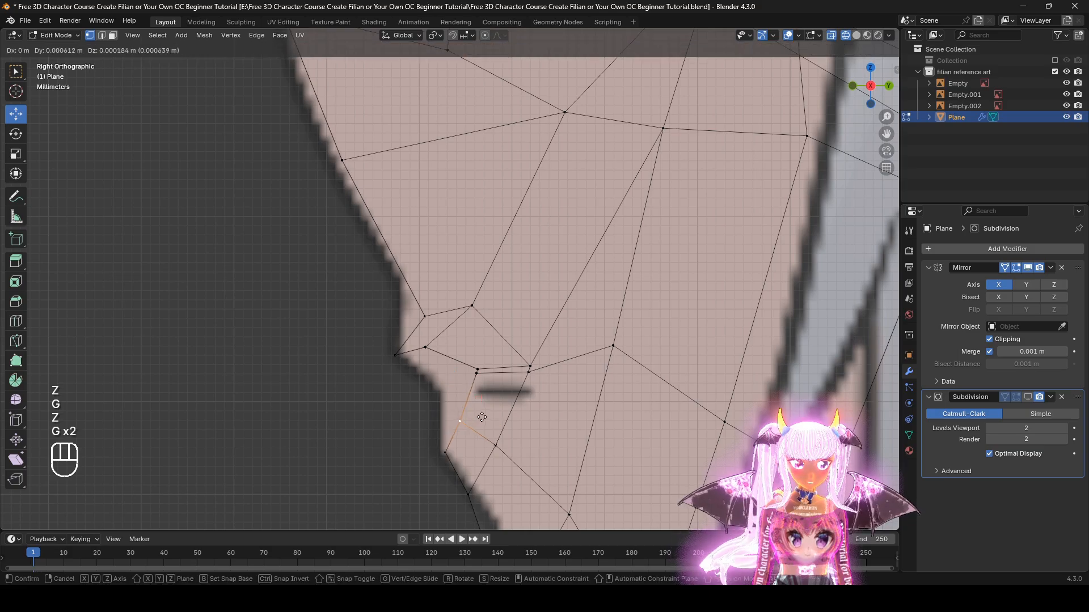
left_click(465, 396)
key("g")
left_click(465, 396)
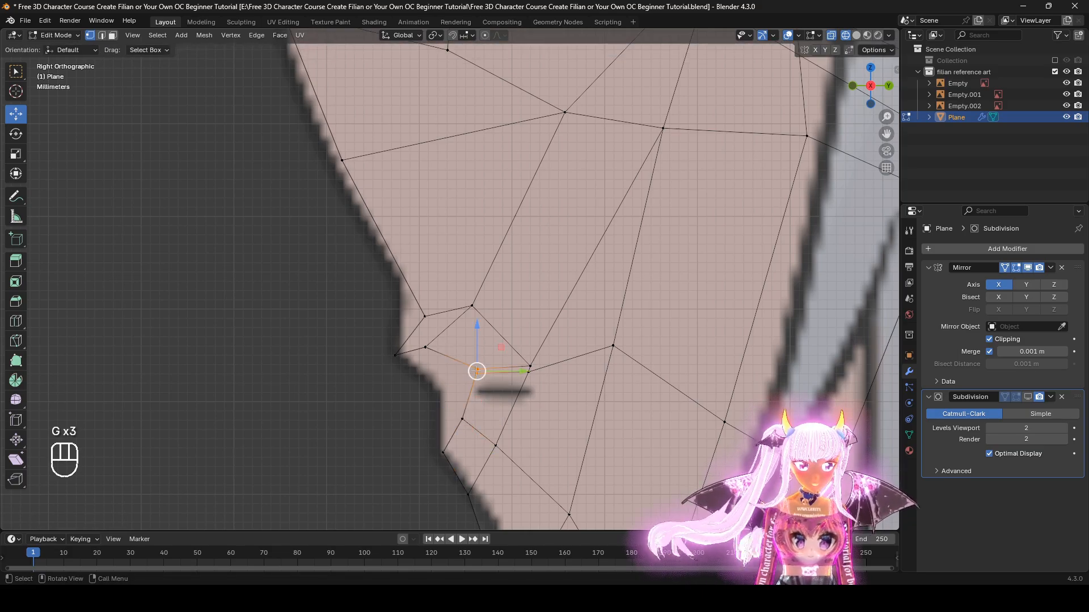
key("g")
left_click(532, 370)
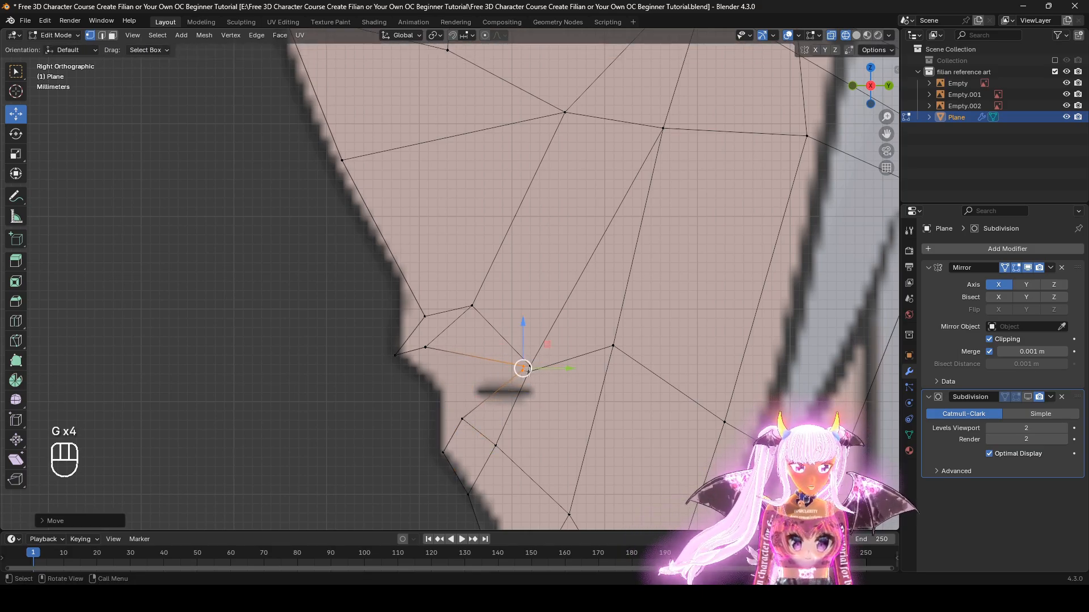
Step: In front view, move the inner mouth-corner vertex inward from the outer corner along the mouth line
key("z")
scroll(524, 397, "up", 2)
key("z")
mouse_move(527, 420)
middle_mouse_down()
mouse_move(683, 424)
mouse_move(616, 346)
mouse_move(523, 368)
mouse_move(501, 397)
mouse_move(545, 409)
mouse_move(590, 384)
mouse_move(629, 329)
mouse_move(653, 317)
mouse_move(656, 331)
middle_mouse_up()
key("g")
left_click(729, 374)
key("z")
scroll(616, 357, "down", 3)
scroll(657, 332, "up", 3)
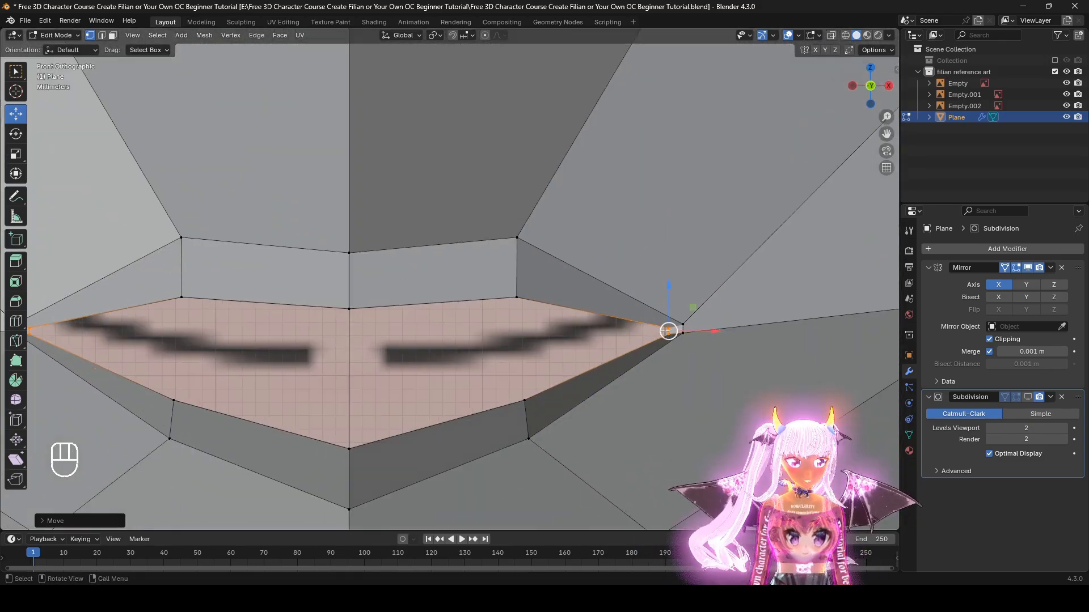
key("g")
left_click(647, 327)
Step: Adjust the lower lip's side vertices with Shrink/Fatten, then check the side profile in wireframe with the subdivision preview on
scroll(554, 323, "down", 1)
scroll(553, 323, "down", 3)
middle_click_drag(550, 317, 497, 272)
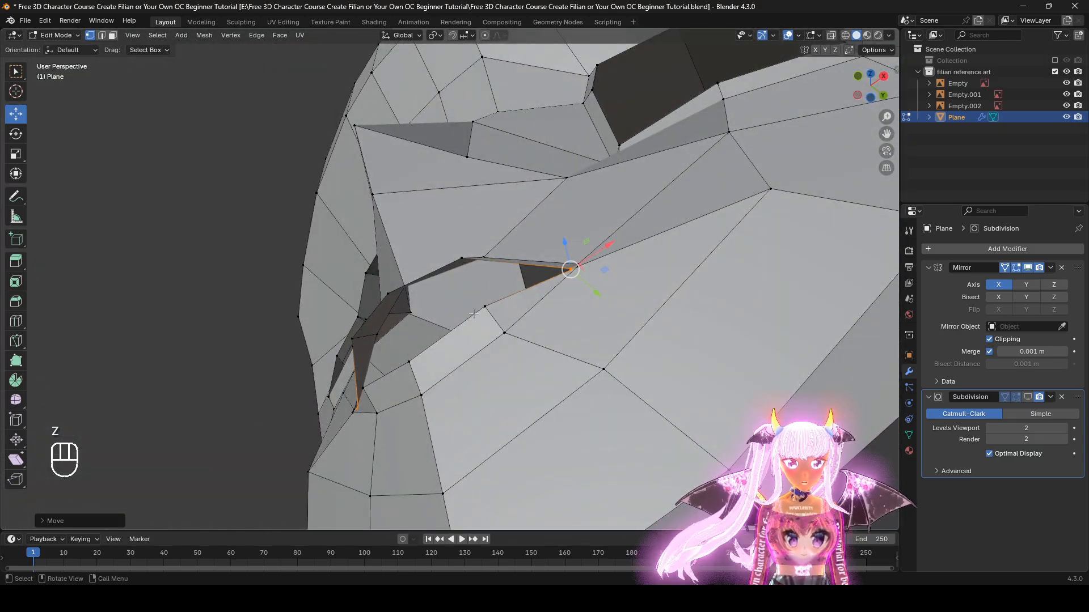
mouse_move(523, 361)
middle_mouse_down()
mouse_move(493, 304)
mouse_move(579, 312)
mouse_move(539, 511)
mouse_move(398, 457)
middle_mouse_up()
key("alt+s")
left_click(580, 311)
key("z")
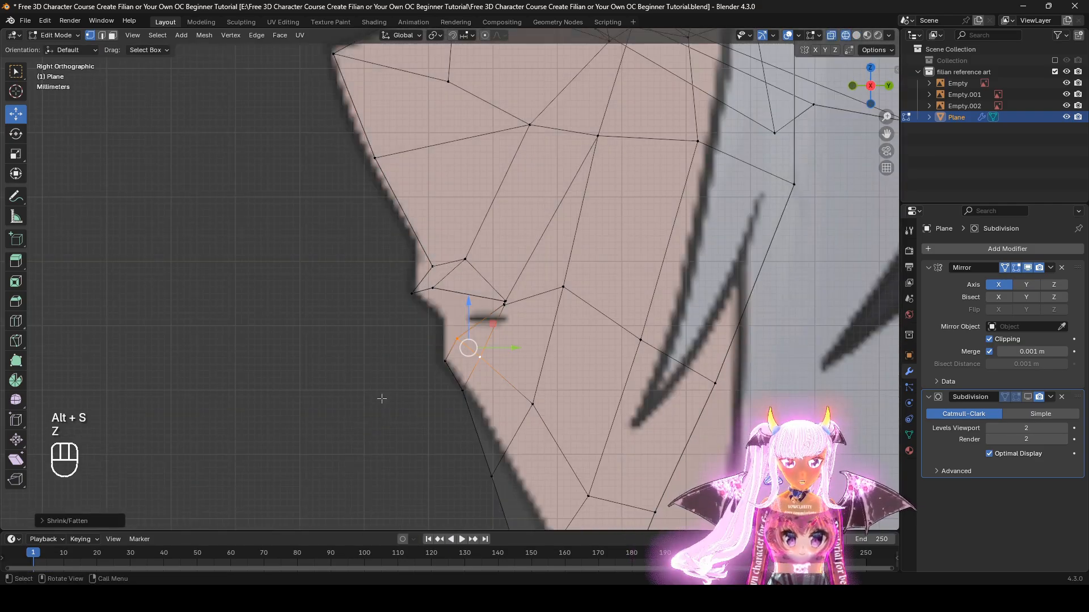
left_click(1029, 397)
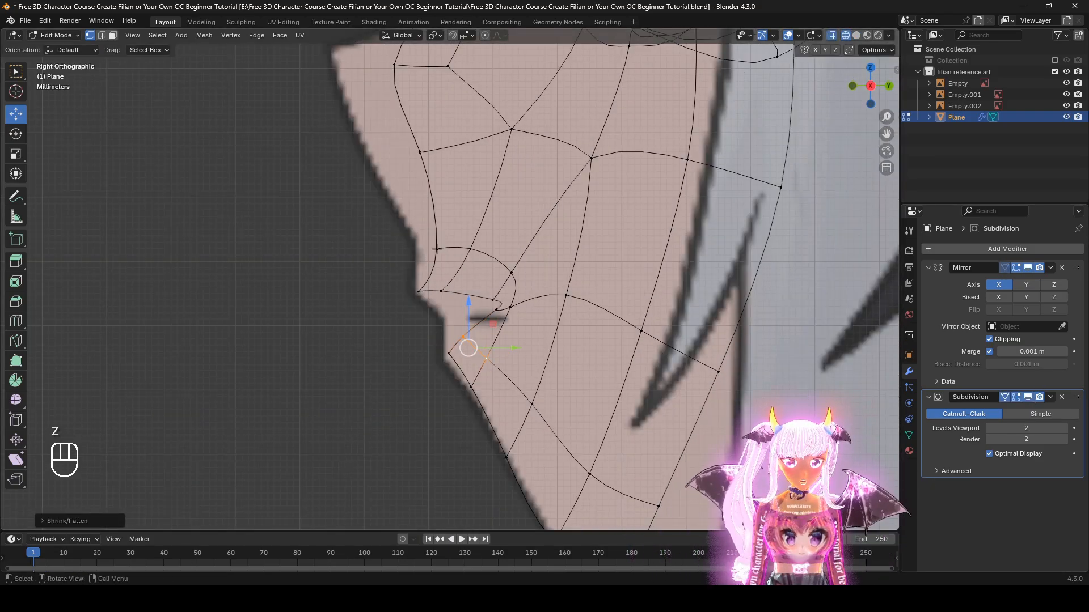
Step: With proportional editing, pull the nose tip vertex out to the side reference and rotate the surrounding nose geometry
scroll(437, 249, "down", 3)
middle_click_drag(436, 249, 468, 408, "shift")
left_click(449, 314)
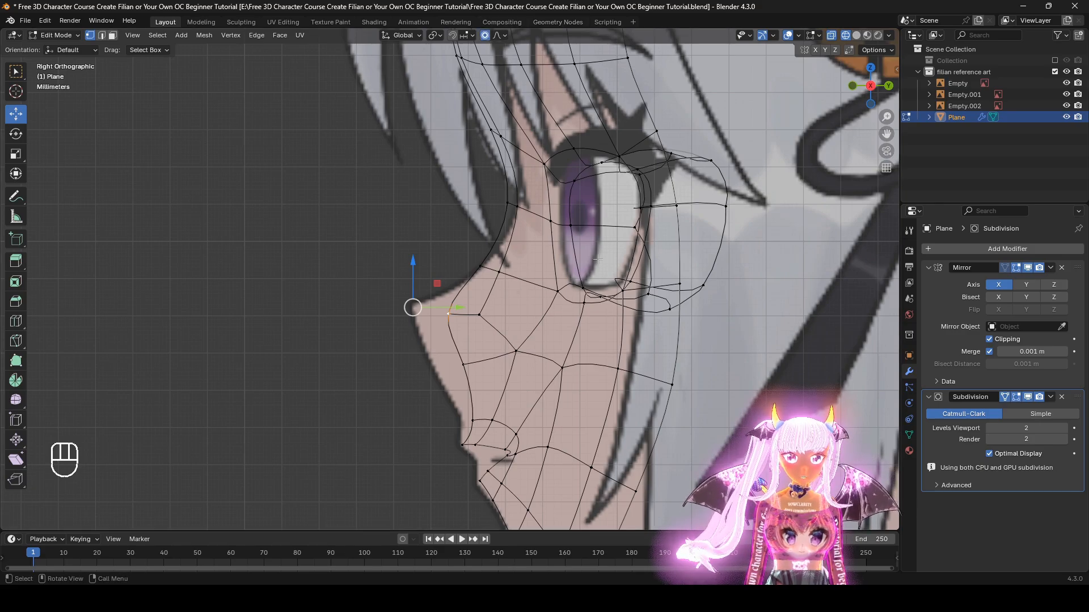
key("g")
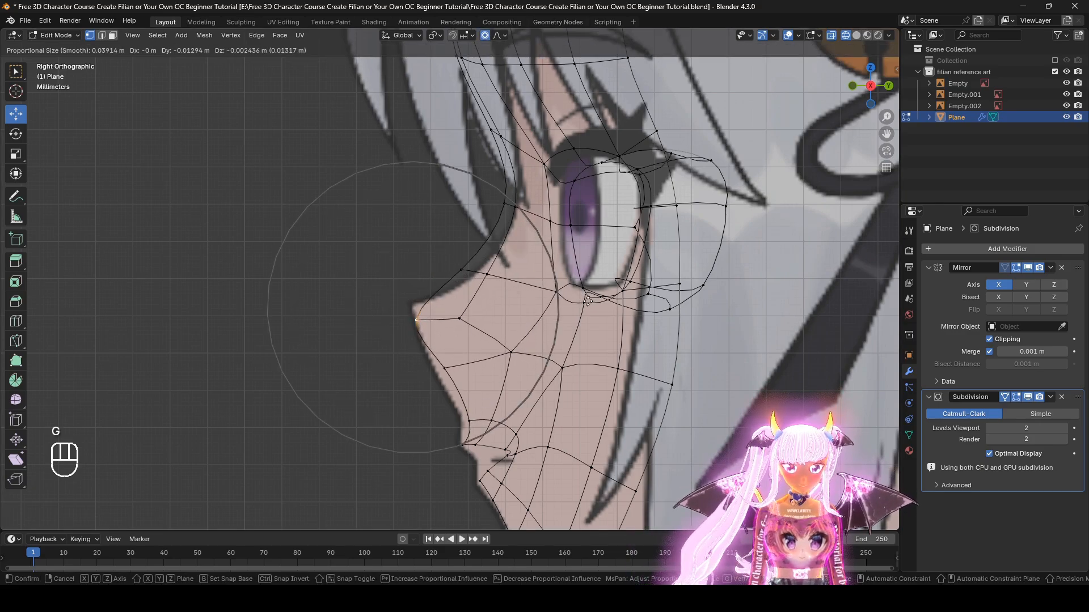
left_click(587, 301)
key("r")
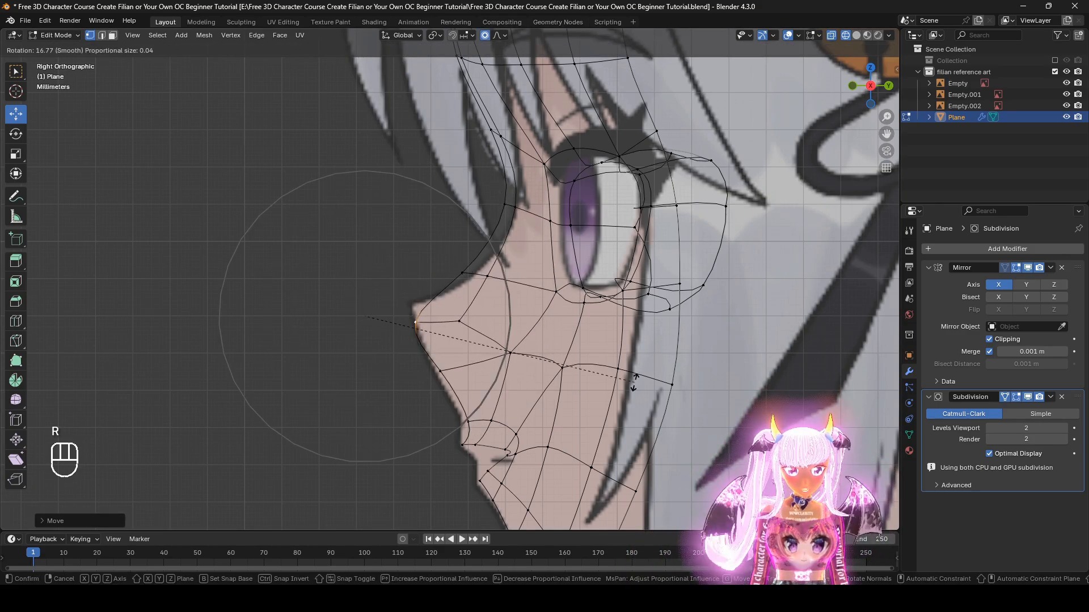
left_click(594, 400)
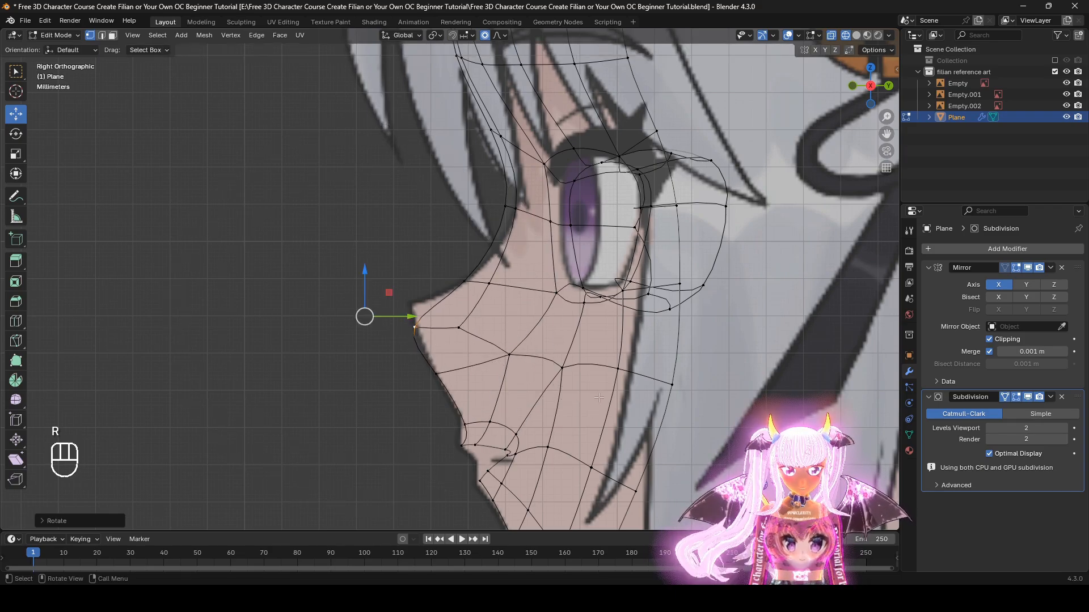
Step: Shift the nose tip vertex and the nose bridge vertex onto the reference profile with proportional editing
key("g")
left_click(598, 385)
key("g")
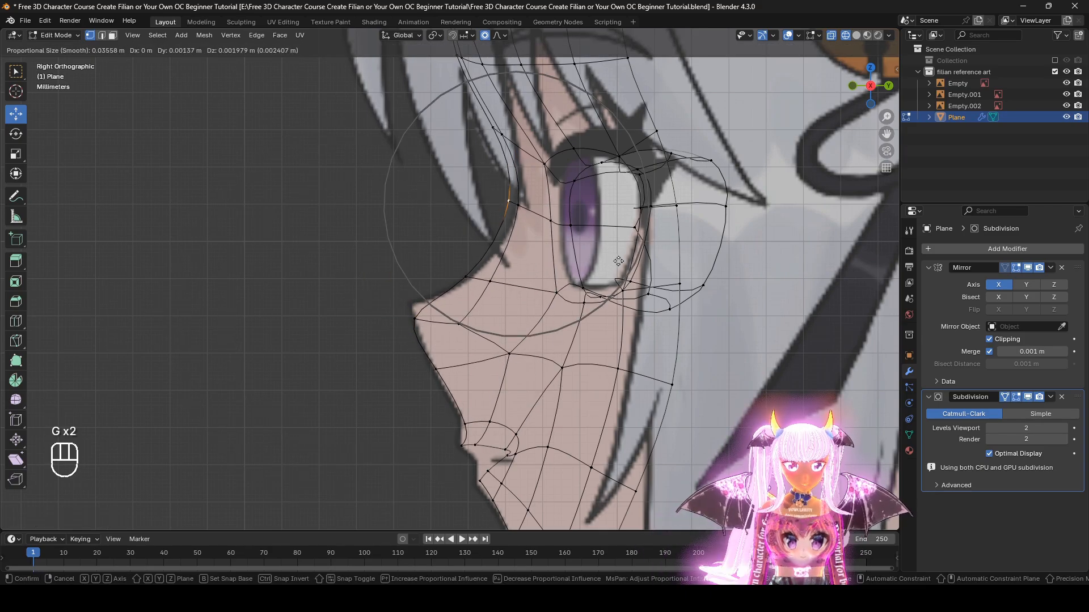
left_click(628, 266)
Step: Raise the nose tip vertex to meet the tip of the nose in the side reference
middle_click_drag(456, 149, 442, 288, "shift")
middle_click_drag(670, 307, 692, 119, "shift")
key("z")
scroll(445, 282, "up", 3)
left_click(414, 272)
key("g")
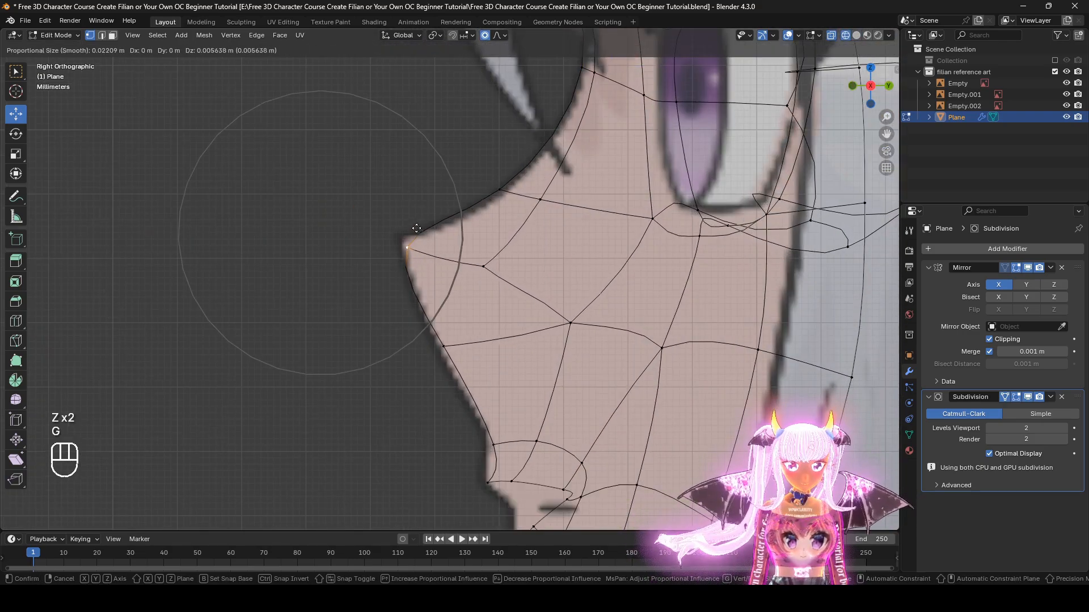
left_click(411, 228)
Step: On the unsubdivided mesh, relax the vertex on the side of the nose with Smooth Vertices
scroll(439, 261, "down", 1)
key("z")
middle_click_drag(499, 260, 494, 299)
left_click(1029, 397)
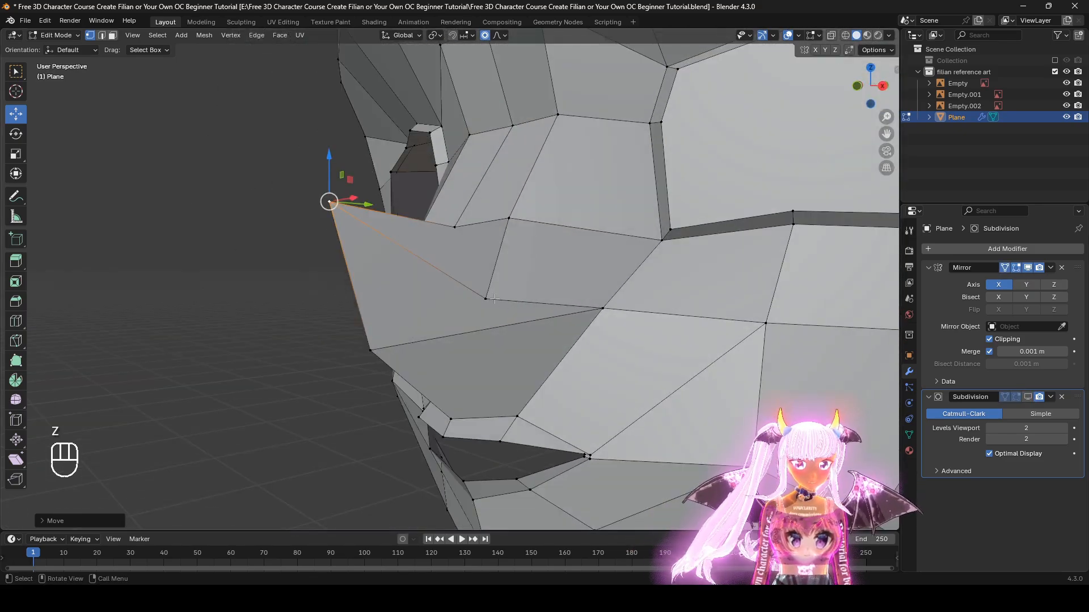
middle_click_drag(567, 277, 591, 279)
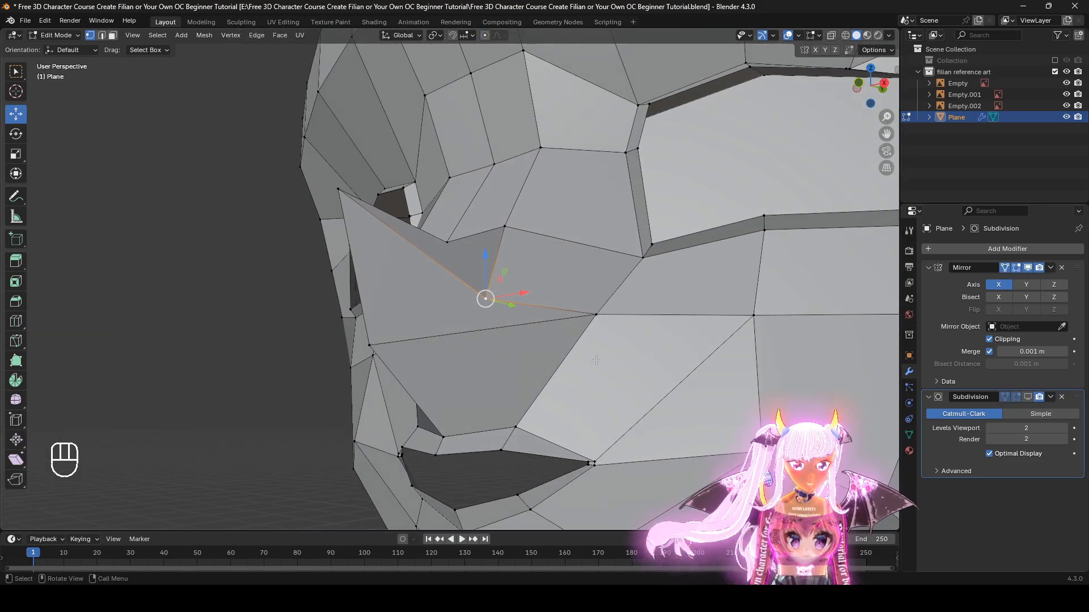
right_click(629, 351)
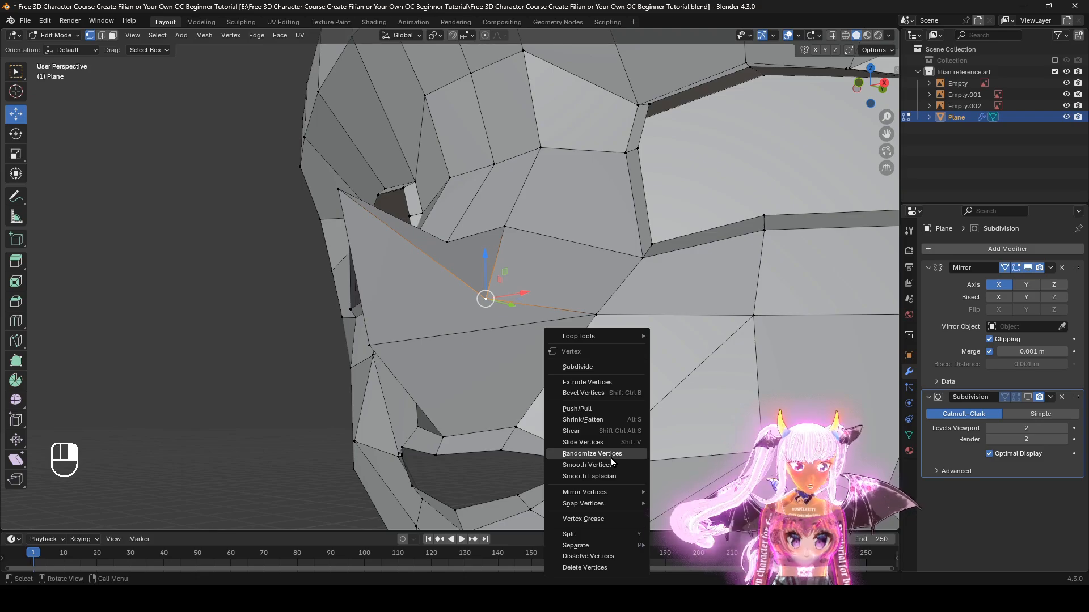
left_click(586, 465)
Step: Select the vertices running up the side of the nose and the bridge and apply Smooth Vertices
middle_click_drag(587, 465, 509, 294)
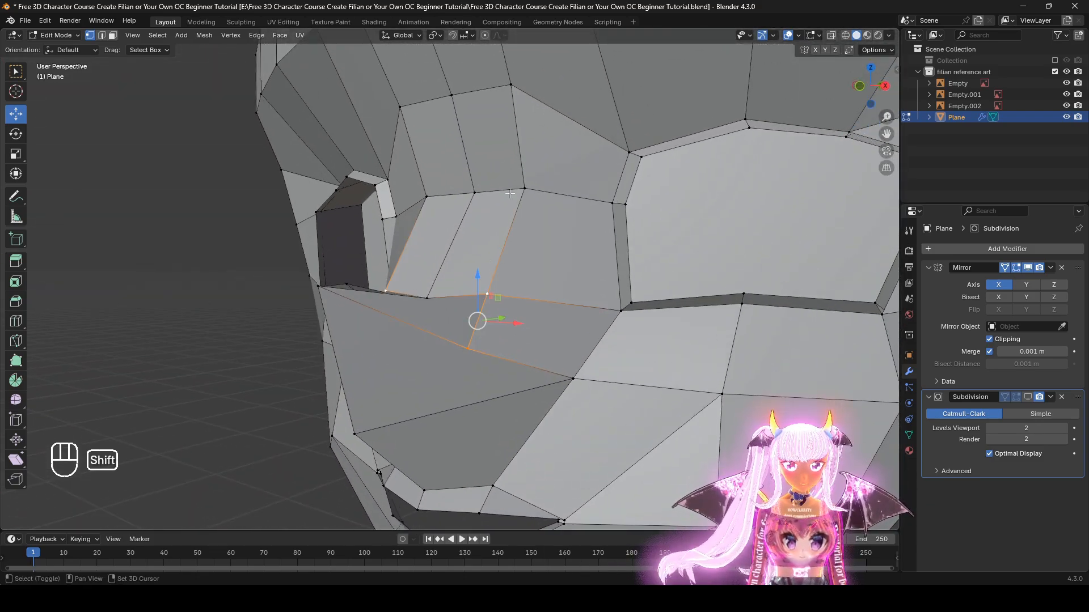
right_click(642, 226)
left_click(642, 226)
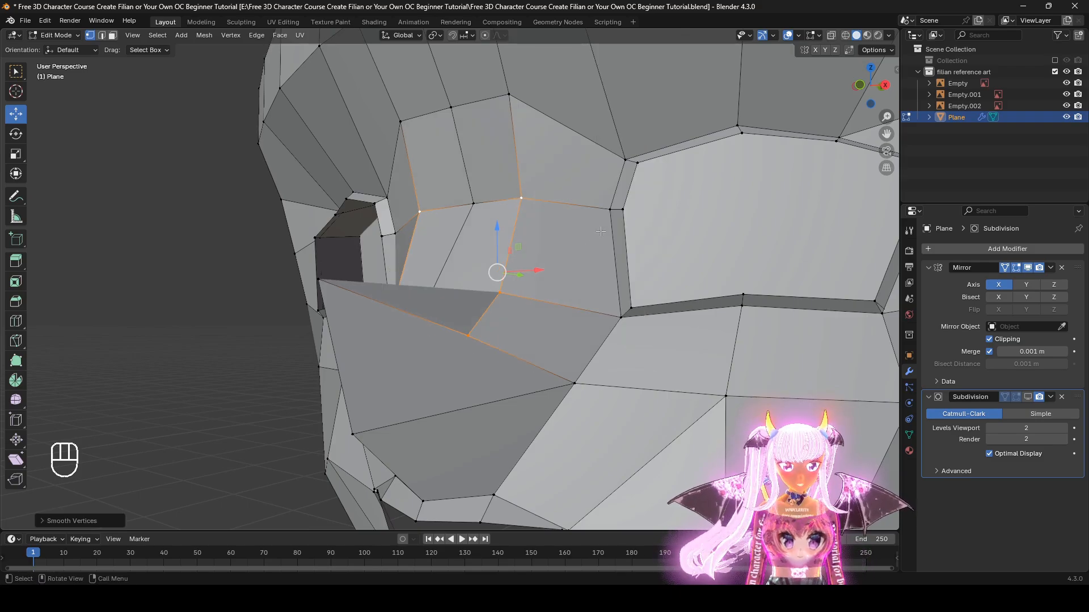
middle_click_drag(642, 226, 560, 218)
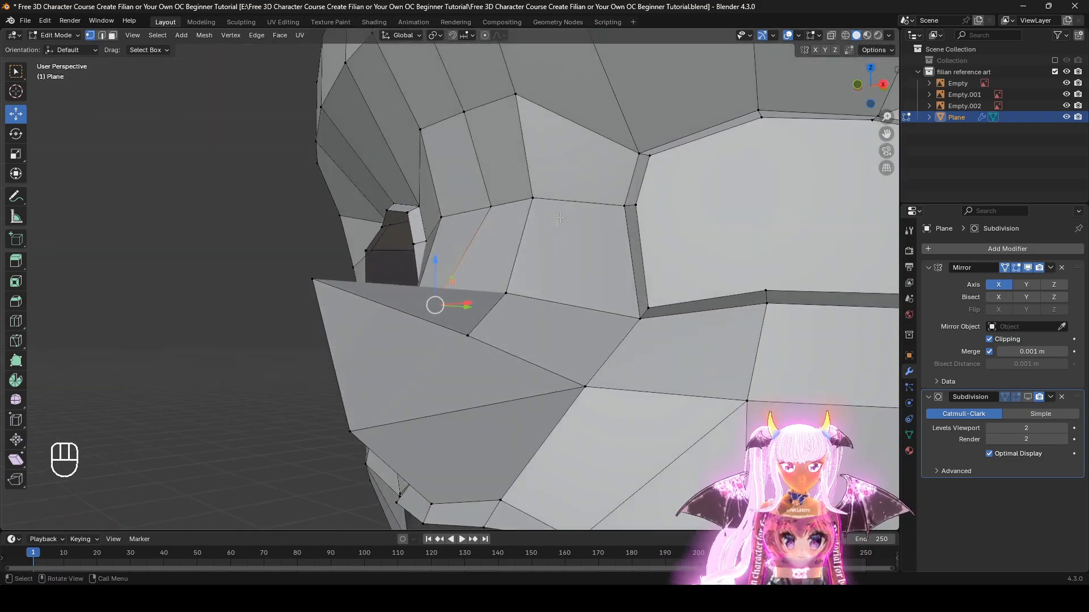
Step: Nudge the upper nose bridge vertices, then check the subdivided face against the side and front references
left_click(516, 96, "shift")
left_click(422, 130, "shift")
middle_click_drag(431, 136, 395, 162)
left_click_drag(583, 118, 599, 117)
middle_click_drag(625, 296, 595, 256)
left_click(1028, 398)
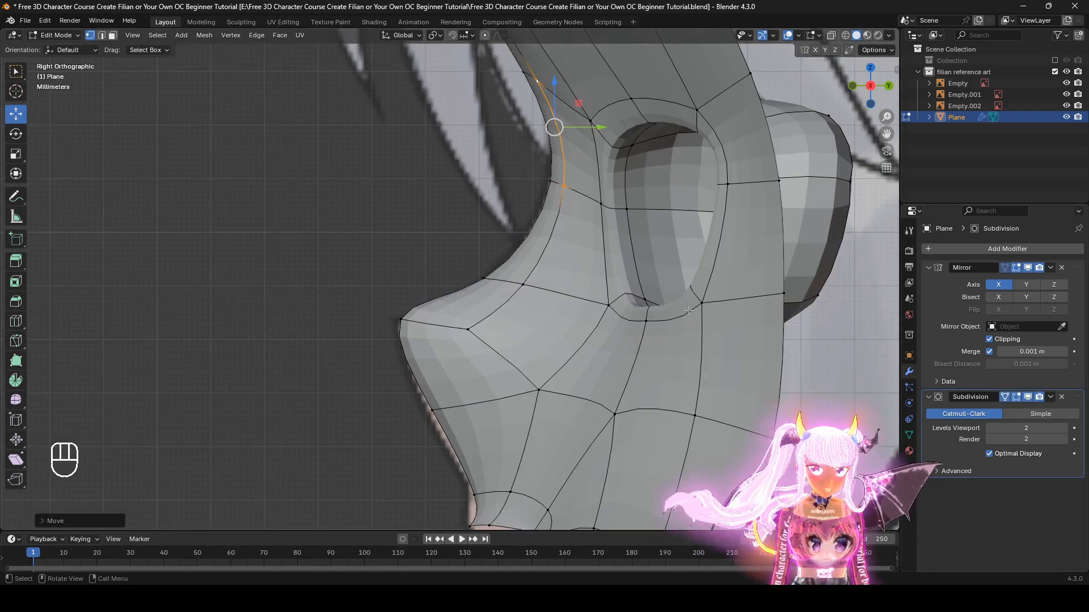
scroll(423, 302, "down", 2)
key("z")
scroll(490, 306, "up", 2)
mouse_move(461, 441)
middle_mouse_down("shift")
mouse_move(490, 306)
mouse_move(464, 365)
mouse_move(564, 376)
mouse_move(610, 324)
middle_mouse_up("shift")
key("z")
key("z")
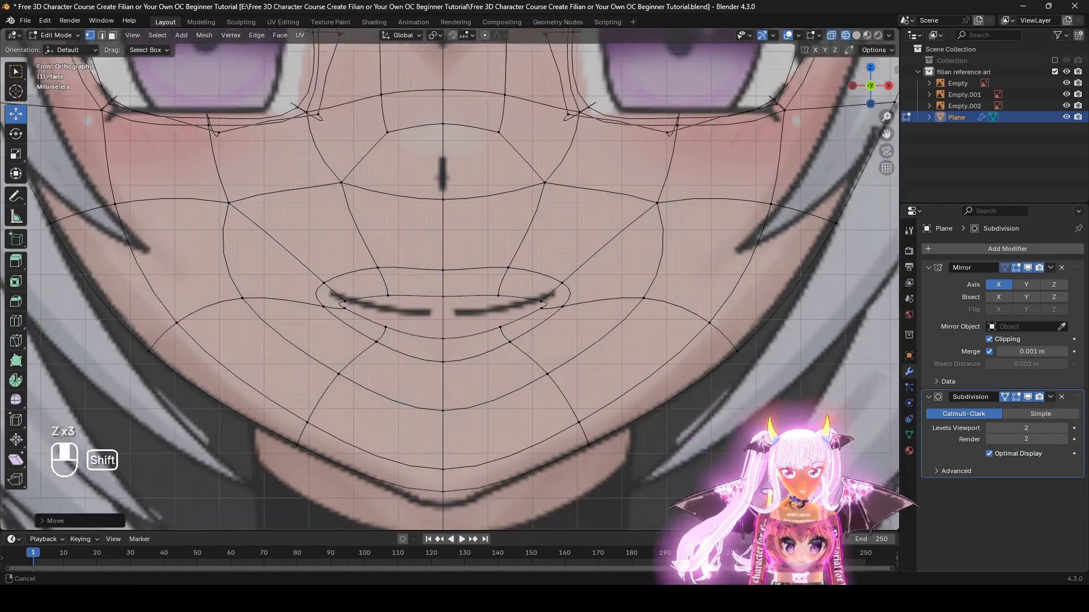
Step: Select the inner lip edge loop and extrude it back into the head along Y in side view
scroll(445, 241, "up", 2)
left_click(435, 222, "alt")
mouse_move(499, 238)
middle_mouse_down()
mouse_move(394, 277)
mouse_move(401, 287)
middle_mouse_up()
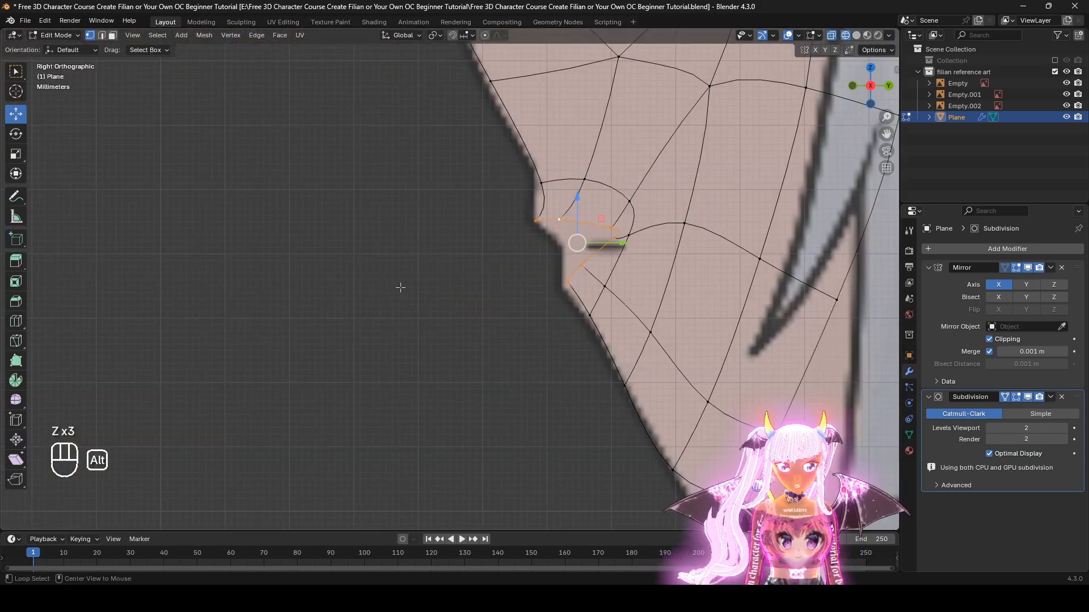
middle_click_drag(685, 308, 476, 403, "shift")
key("z")
left_click(1029, 397)
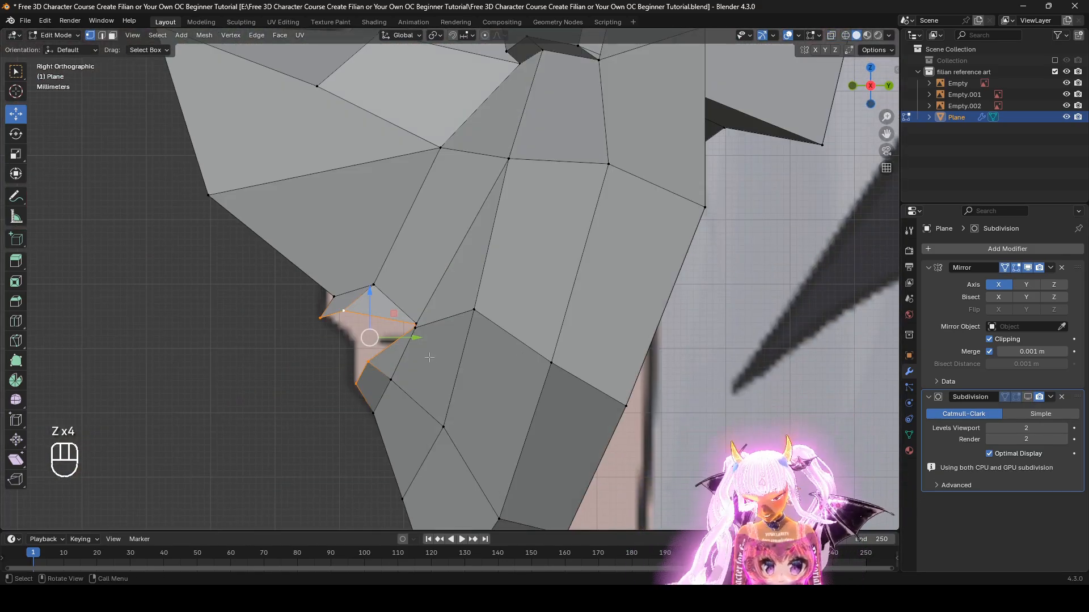
key("e")
right_click(450, 371)
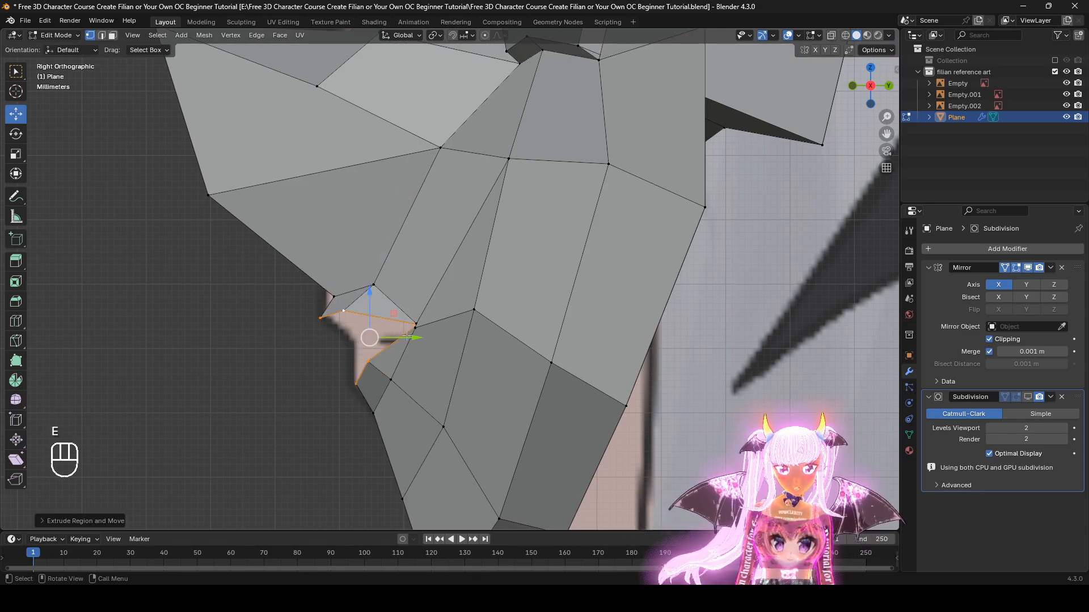
left_click_drag(407, 336, 553, 348)
Step: Adjust the extruded mouth loop's depth along Y, checking it from inside the head with the subdivision preview
middle_click_drag(553, 348, 534, 366)
left_click_drag(542, 354, 554, 361)
middle_click_drag(629, 396, 491, 362)
left_click(1027, 398)
left_click(1028, 398)
key("g")
key("y")
left_click(507, 339)
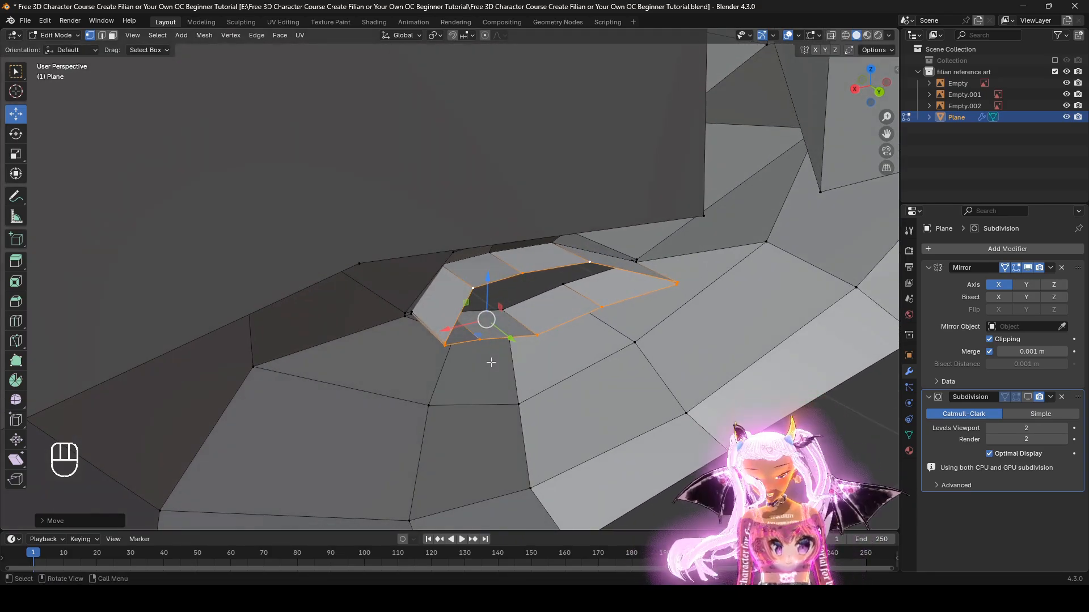
Step: Flatten the extruded mouth loop by scaling it to 0 along Y and smooth its vertices
key("s")
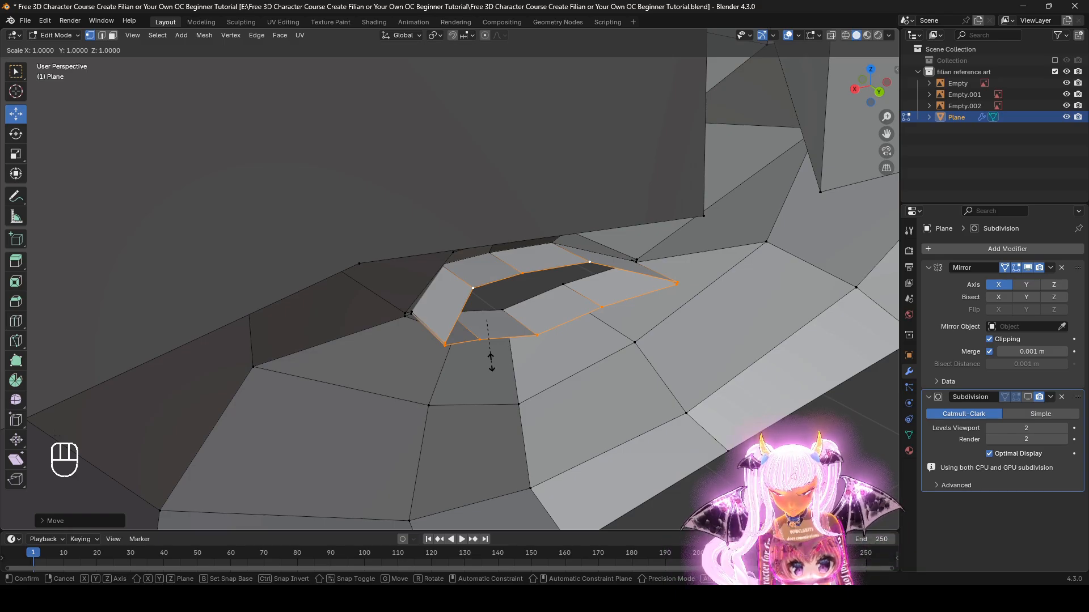
type("y0")
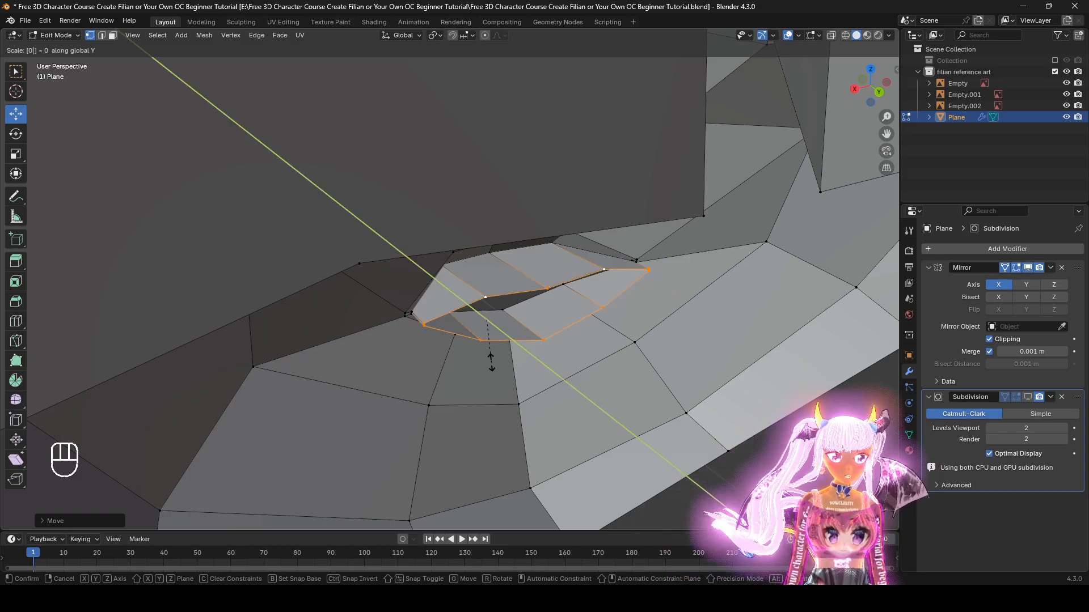
left_click(491, 362)
middle_click_drag(491, 361, 703, 391)
right_click(658, 380)
left_click(662, 382)
Step: Extrude the flattened mouth loop again and pull it about 0.029 m deeper along Y
key("e")
right_click(588, 328)
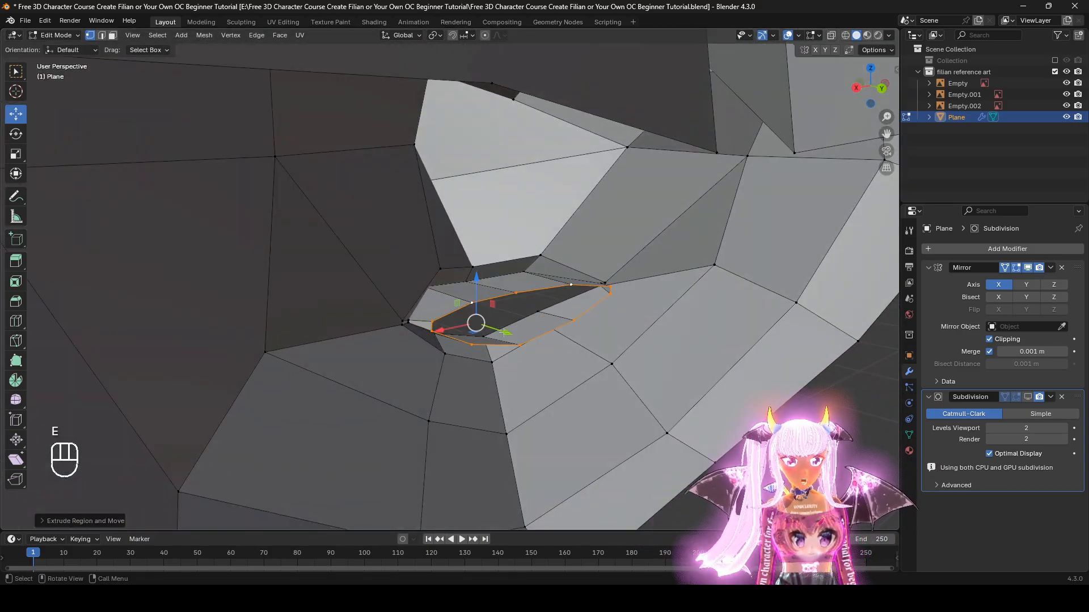
key("e")
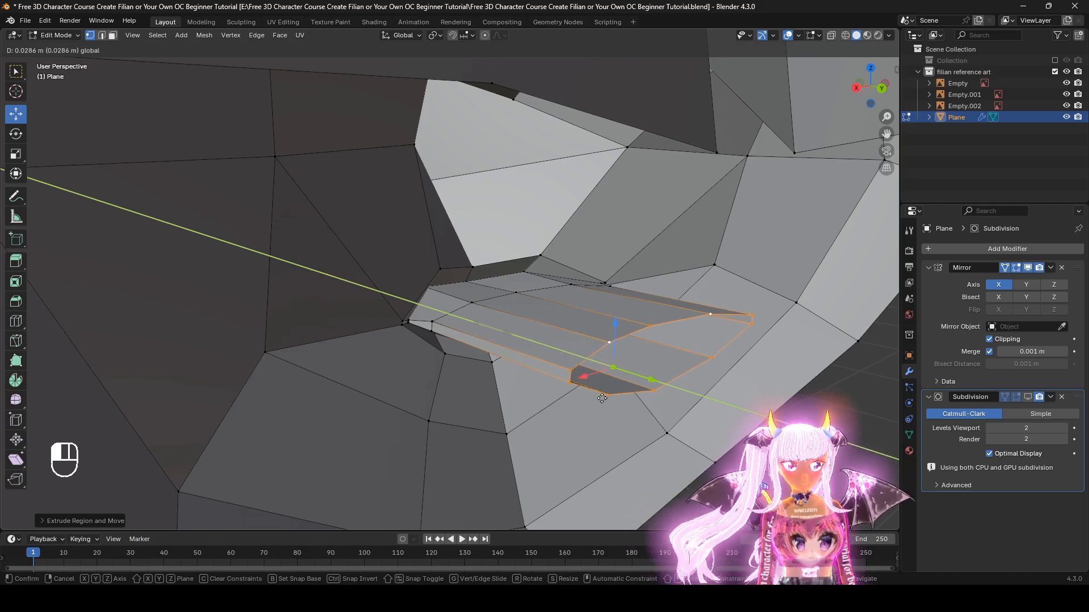
left_click(602, 398)
Step: Select the middle loop of the mouth cavity and offset it by about 0.005 m with Shrink/Fatten
left_click(490, 295, "alt")
middle_click_drag(490, 295, 444, 277)
key("alt+s")
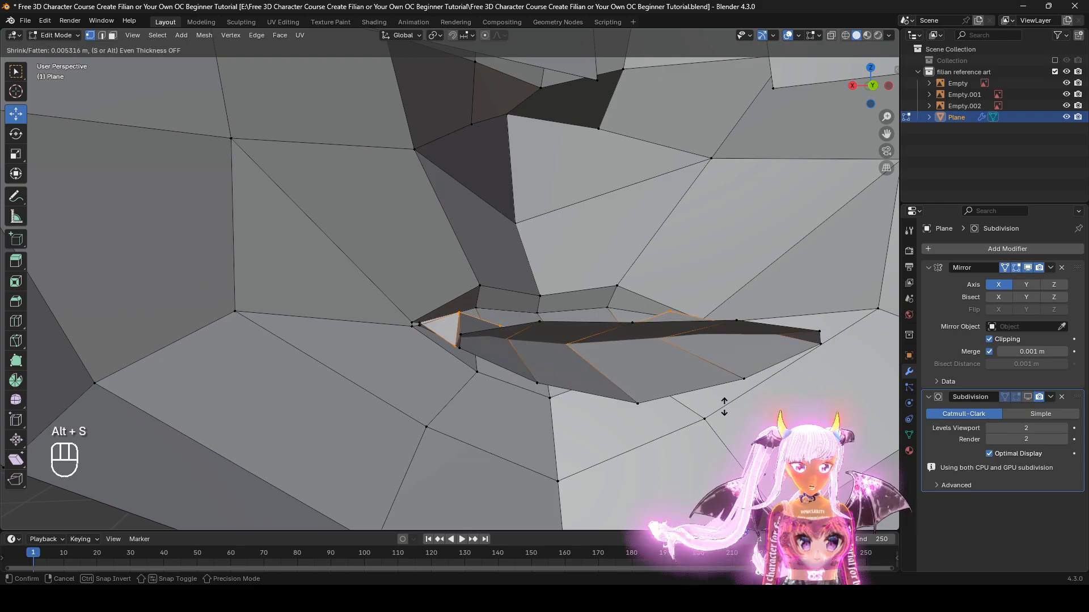
left_click(724, 406)
middle_click_drag(724, 407, 634, 441)
Step: Turn on the subdivision preview and refine the middle mouth loop's width with Shrink/Fatten
left_click(1027, 396)
mouse_move(528, 395)
middle_mouse_down()
mouse_move(714, 386)
mouse_move(703, 374)
mouse_move(493, 400)
mouse_move(514, 410)
middle_mouse_up()
scroll(494, 400, "up", 1)
key("alt+s")
left_click(826, 420)
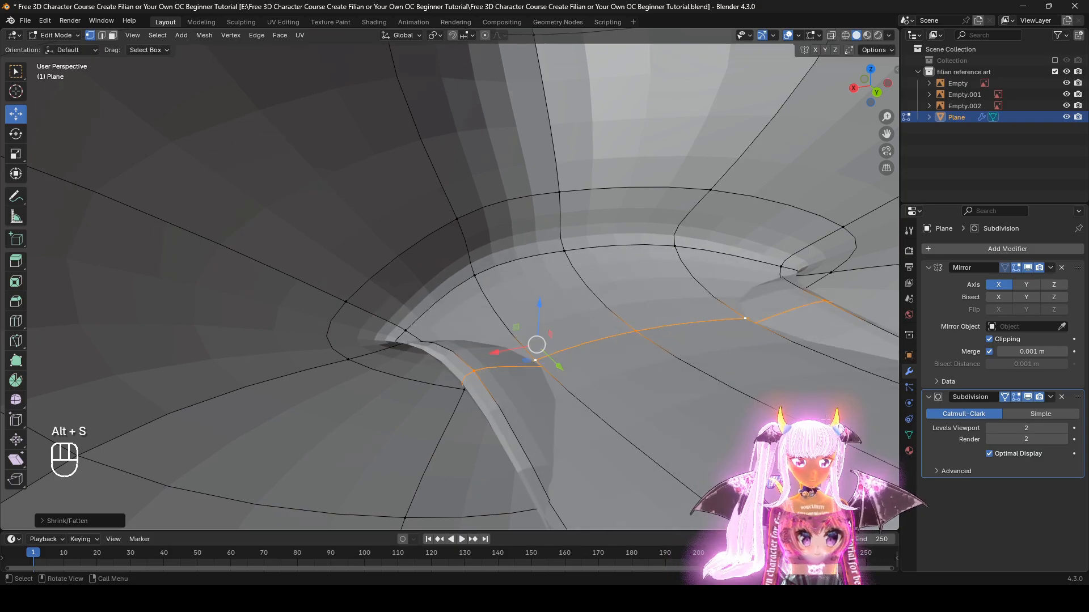
Step: Compare the mouth cavity with and without subdivision, then offset its middle loop by about -0.002 m using Shrink/Fatten
left_click(1029, 397)
left_click(1030, 396)
middle_click_drag(494, 384, 432, 370, "shift")
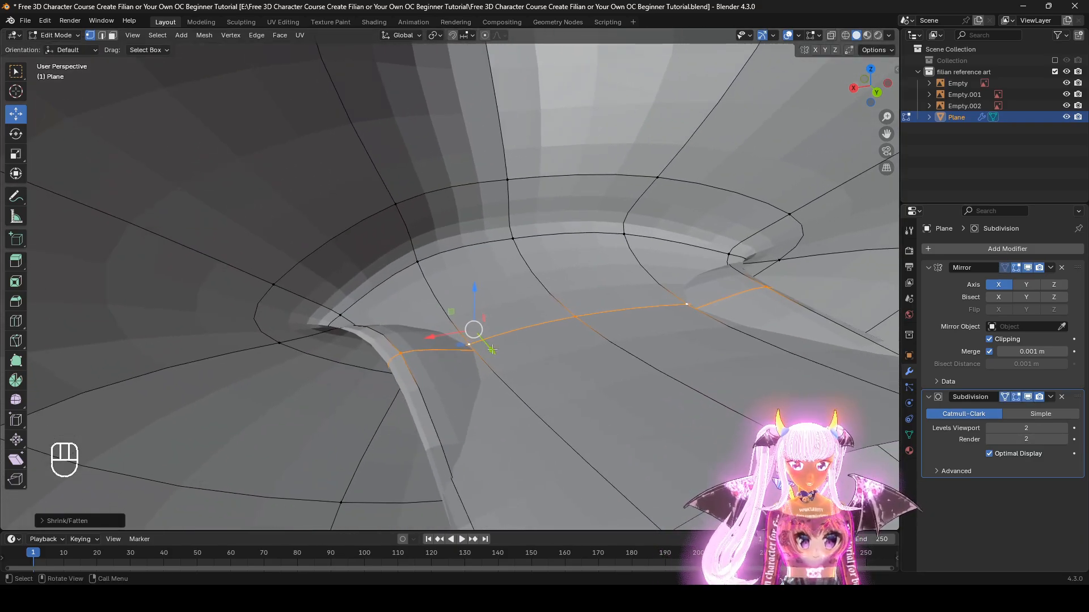
middle_click_drag(602, 383, 614, 375)
left_click(1028, 397)
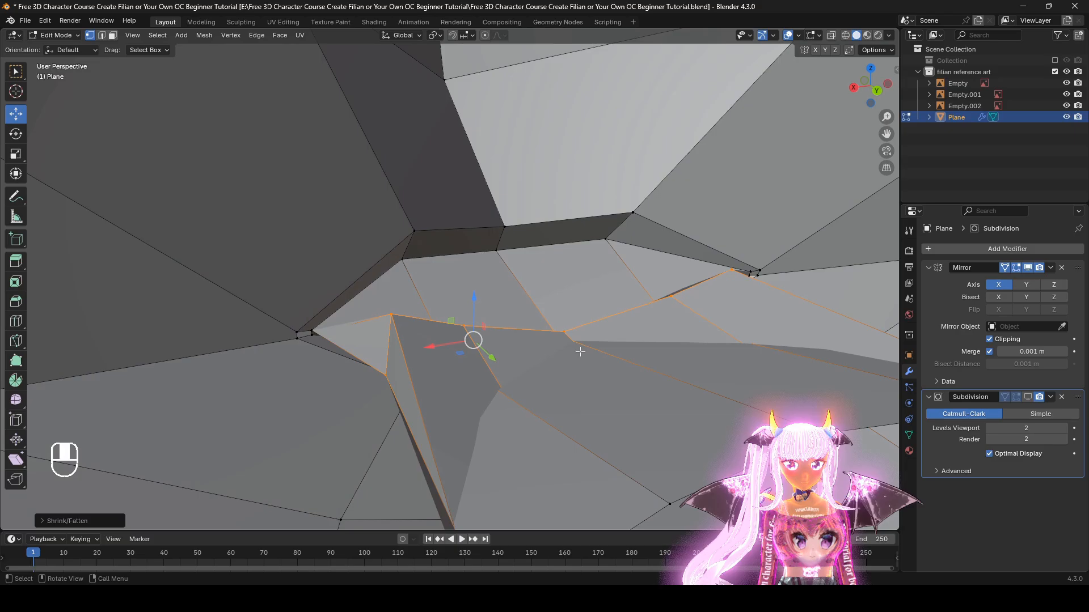
key("alt+s")
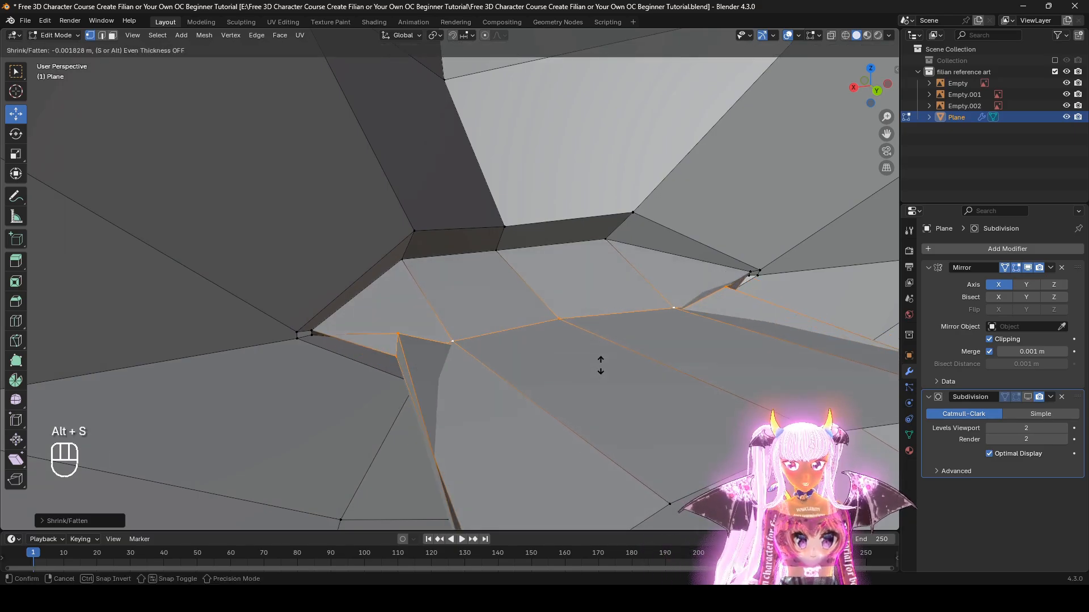
left_click(601, 366)
Step: Select the centre vertex of the mouth cavity's middle loop and offset it with Shrink/Fatten
left_click(560, 320)
middle_click_drag(618, 413, 622, 336)
key("alt+s")
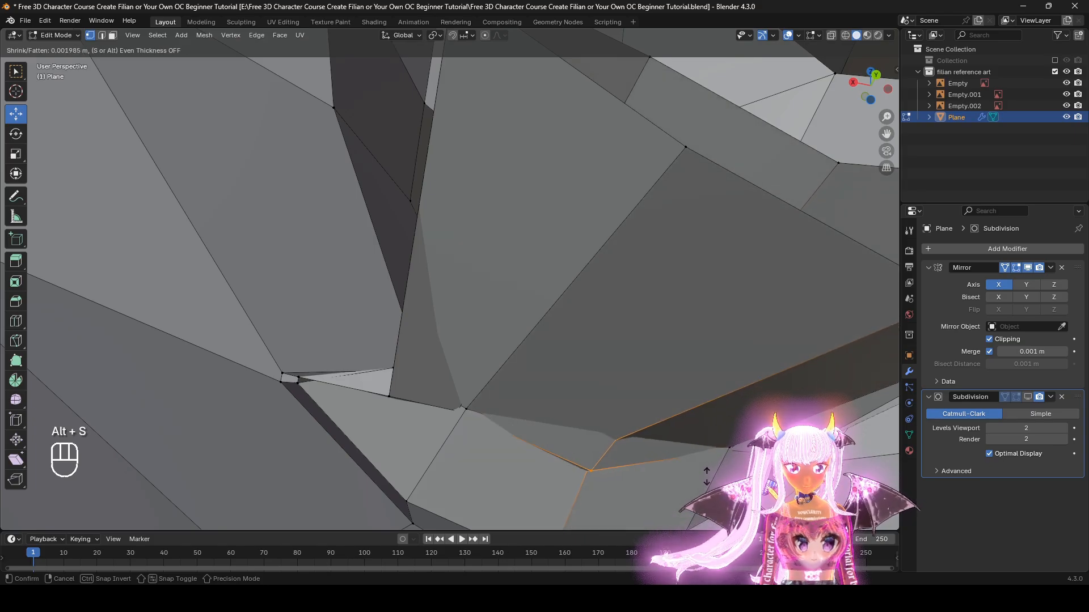
Step: Adjust the vertices along the upper edge just inside the lips with Shrink/Fatten
left_click(496, 409)
left_click(471, 409)
middle_click_drag(505, 309, 526, 403)
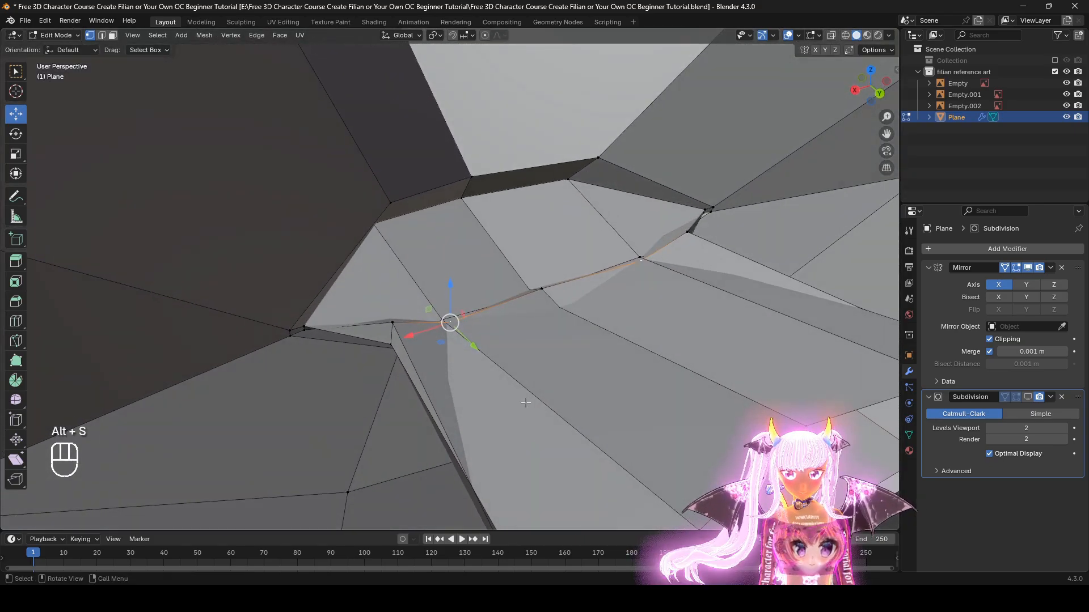
key("alt+s")
left_click(566, 371)
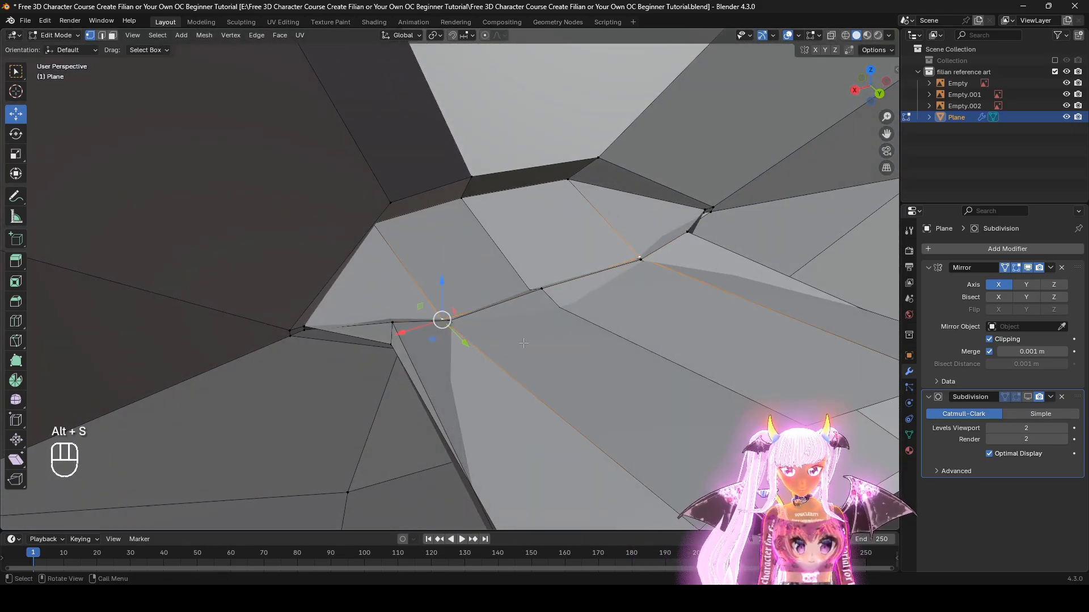
key("alt+s")
left_click(578, 373)
middle_click_drag(577, 373, 601, 284)
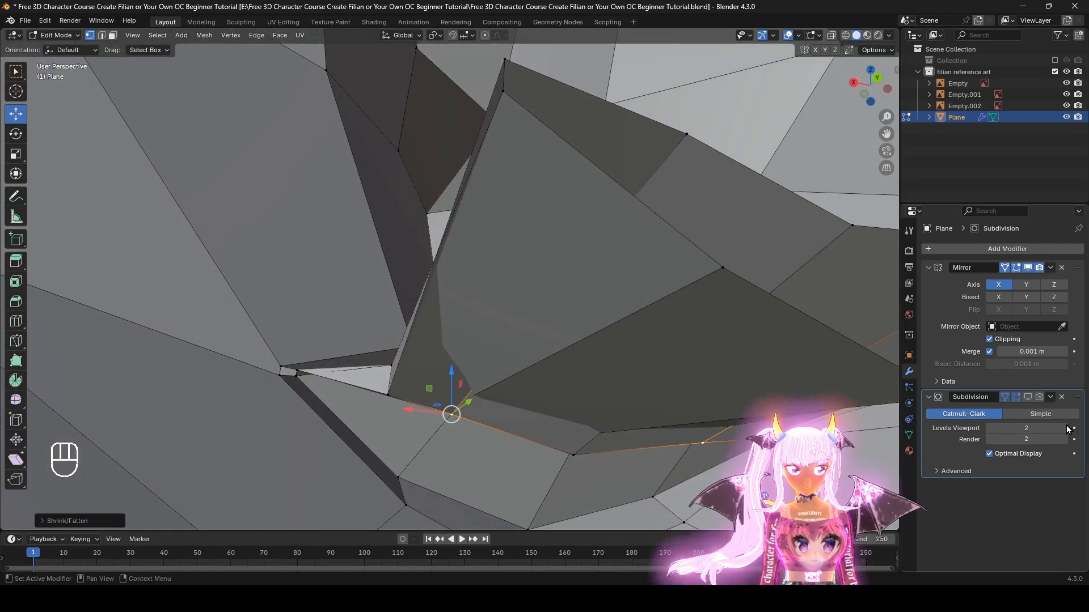
Step: Turn on the Subdivision viewport preview and refine the same upper inner-lip vertices with Shrink/Fatten
left_click(1028, 397)
middle_click_drag(633, 349, 588, 315)
left_click(587, 316)
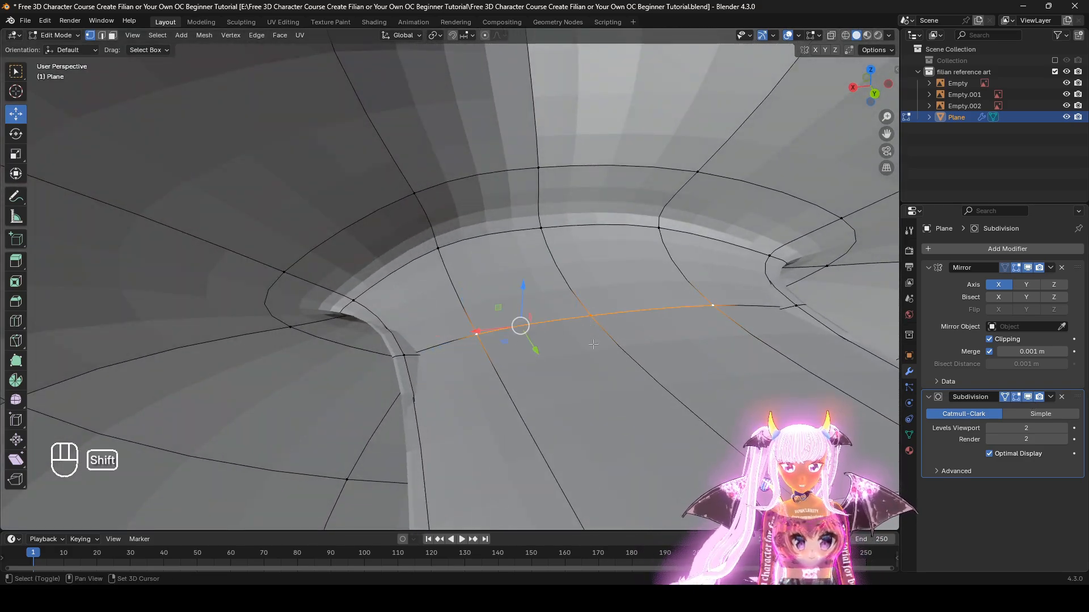
key("alt+s")
right_click(528, 333)
key("alt+s")
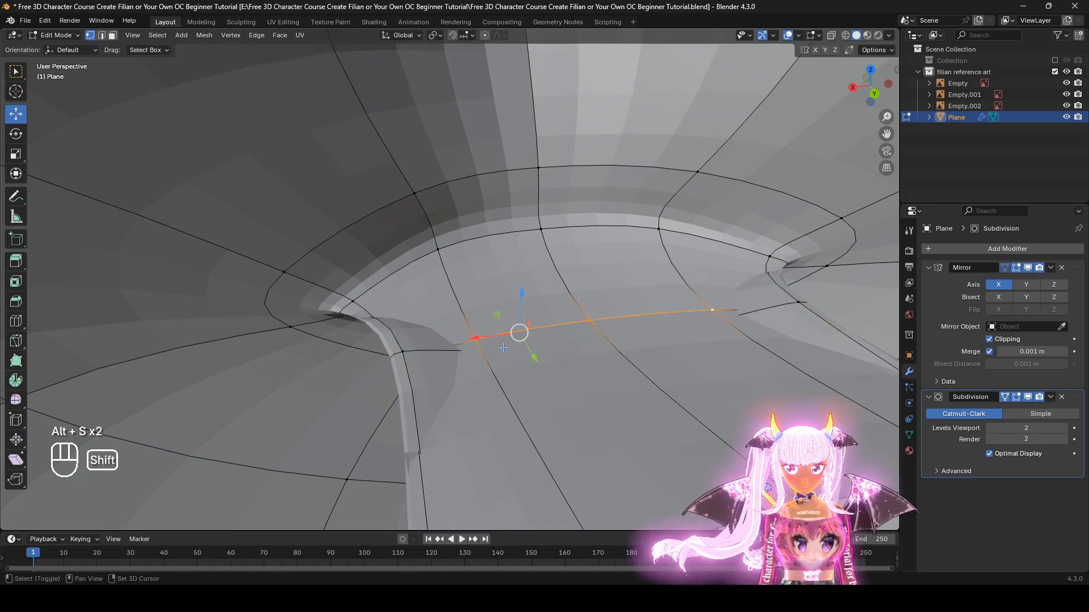
key("alt+s")
left_click(678, 425)
Step: Select the open edge loop at the back of the mouth cavity and adjust it with Shrink/Fatten
middle_click_drag(679, 425, 822, 386)
scroll(665, 381, "down", 5)
middle_click_drag(675, 384, 479, 387)
left_click(474, 315, "alt")
middle_click_drag(509, 437, 546, 455)
left_click(580, 404)
key("alt+s")
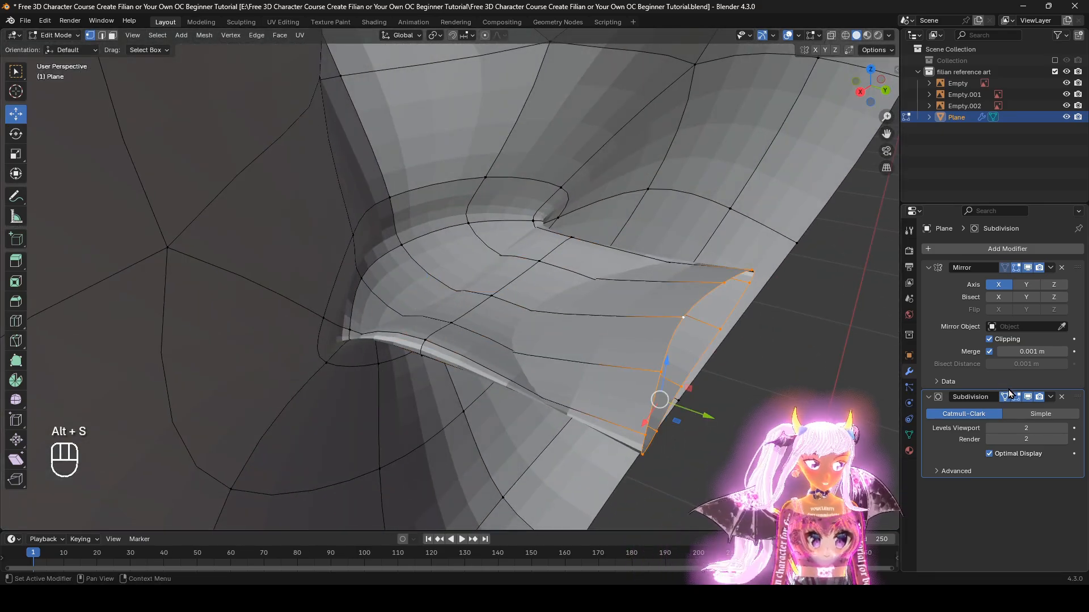
Step: With the Subdivision preview off, shape the cavity's back edge loop into a circle using LoopTools and resize it with Shrink/Fatten
left_click(1027, 397)
middle_click_drag(703, 471, 758, 335)
right_click(758, 335)
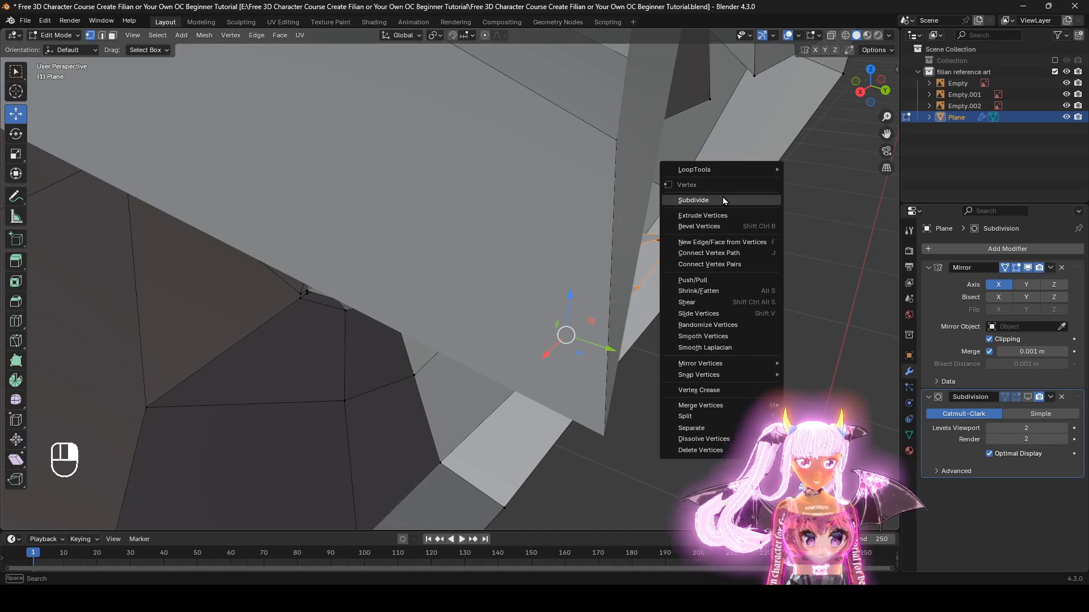
mouse_move(730, 169)
left_click(795, 179)
middle_click_drag(705, 434, 975, 471)
key("alt+s")
left_click(707, 475)
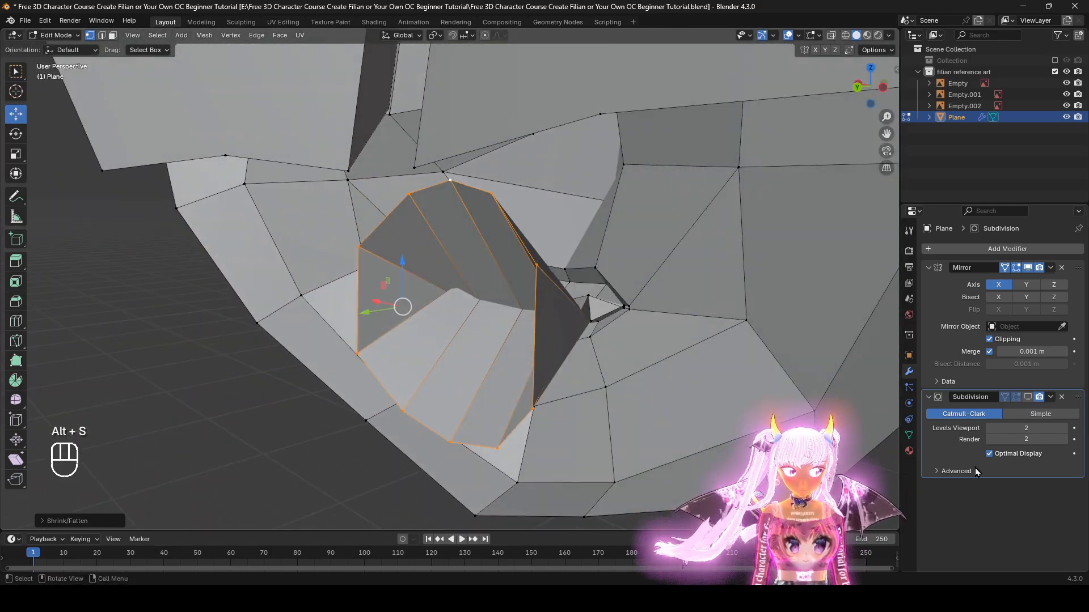
Step: Widen the mouth cavity's back edge loop along X and move its inner upper and lower vertices outward along X
left_click(1027, 397)
middle_click_drag(669, 369, 693, 387)
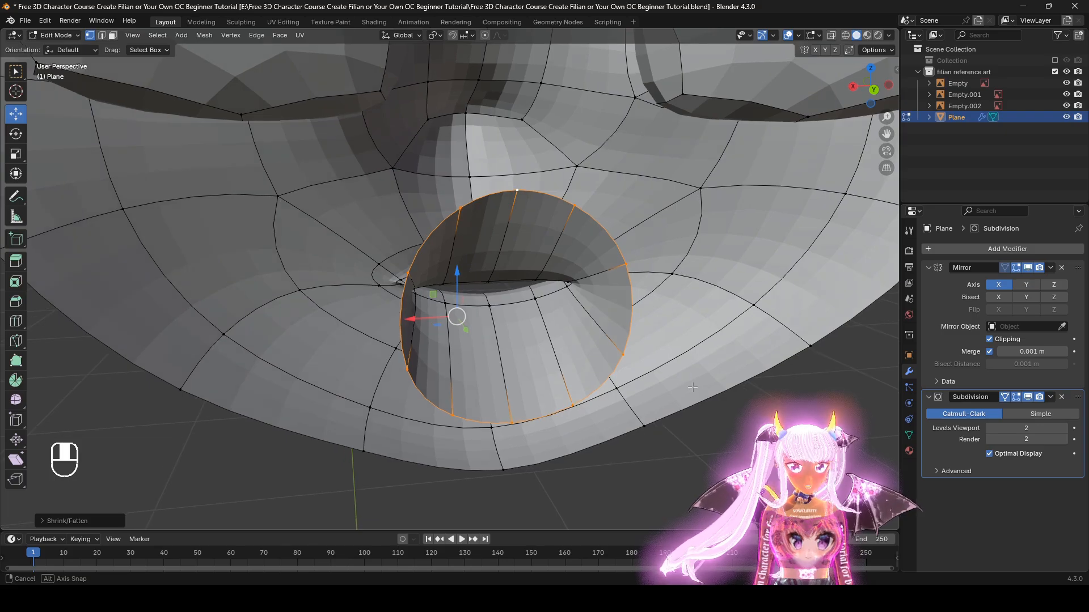
left_click(114, 461)
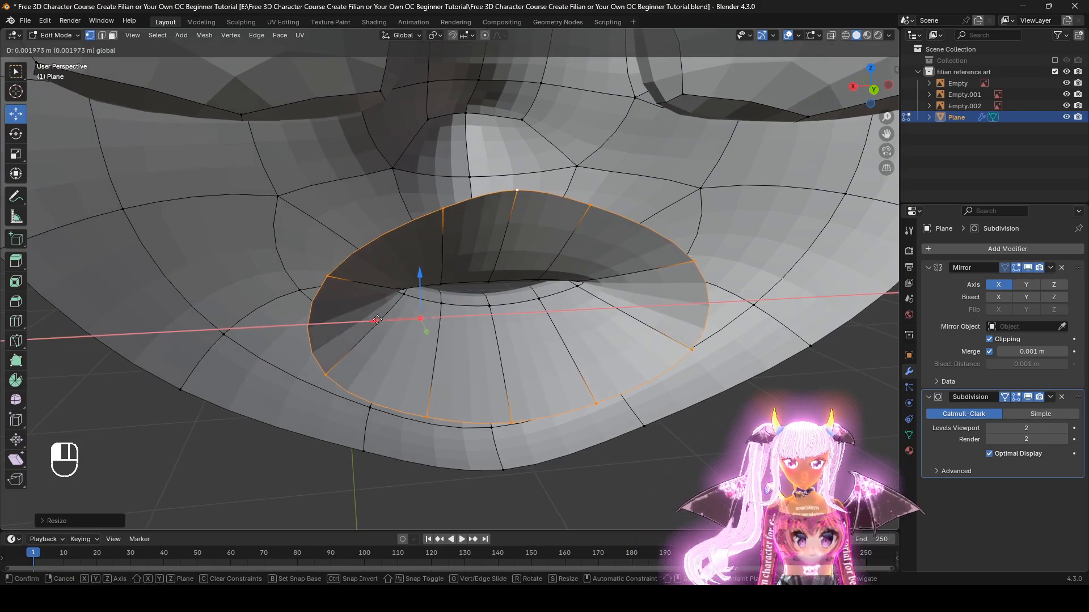
left_click(1015, 397)
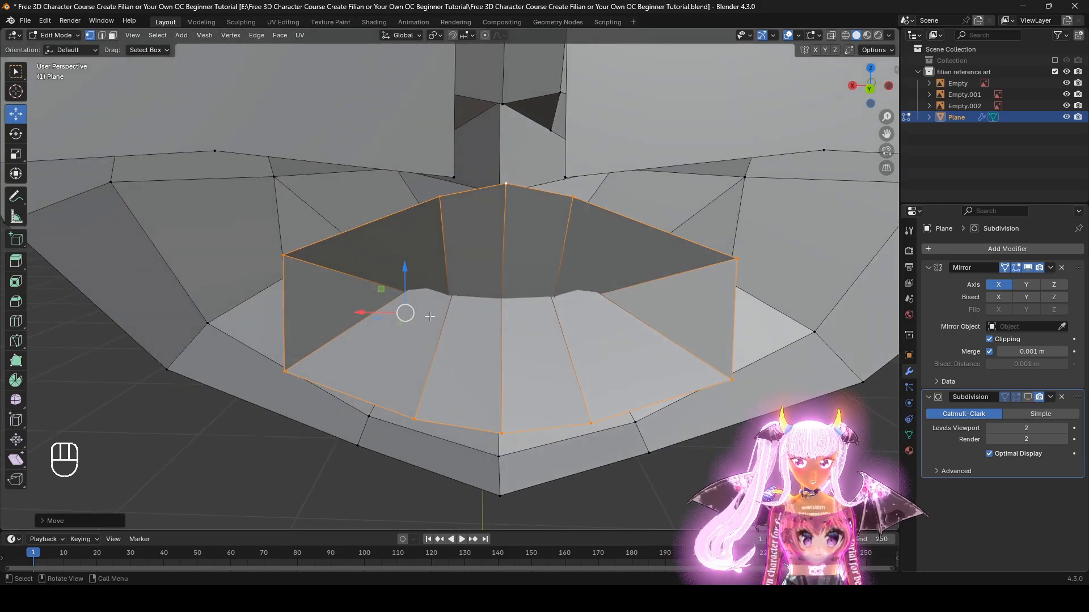
middle_click_drag(430, 316, 436, 261)
left_click_drag(381, 307, 342, 311)
middle_click_drag(344, 311, 403, 305)
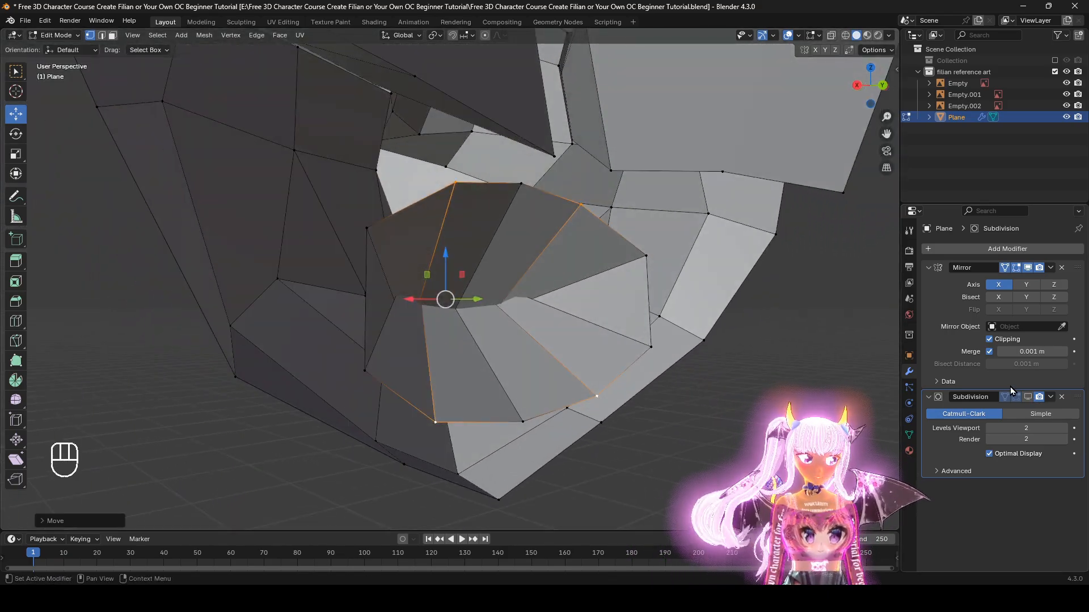
Step: Turn on the Subdivision preview and scale the cavity's entire back edge loop down slightly and uniformly
left_click(1027, 396)
middle_click_drag(485, 417, 425, 449)
left_click(563, 209, "alt")
key("s")
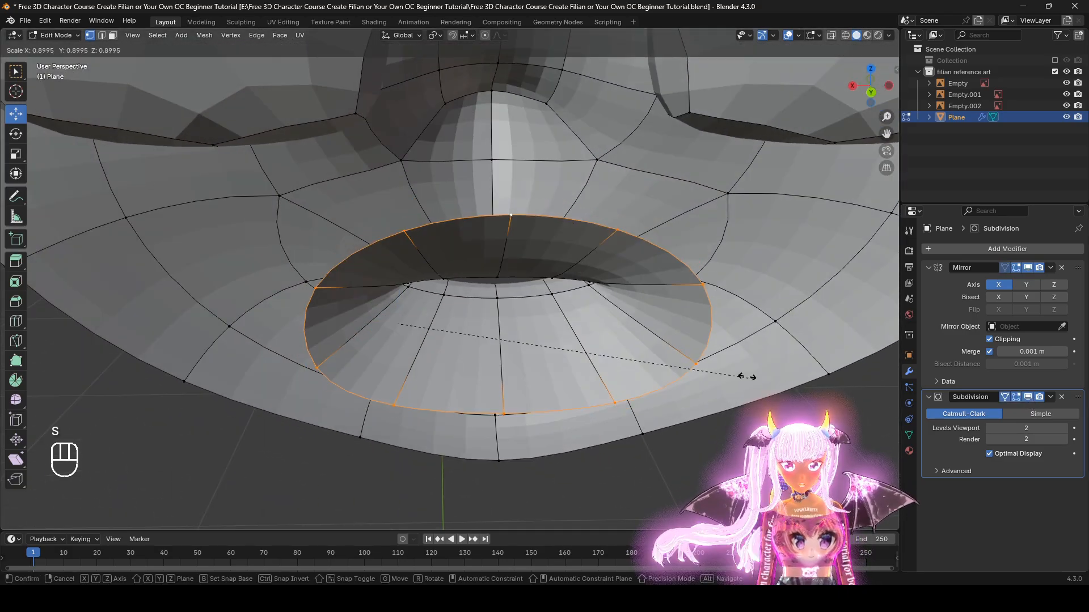
left_click(729, 373)
middle_click_drag(729, 373, 789, 375)
Step: With the Subdivision preview off, extrude the mouth cavity's back edge loop about 0.045 m backward along Y
left_click(1028, 397)
middle_click_drag(567, 391, 589, 391)
key("e")
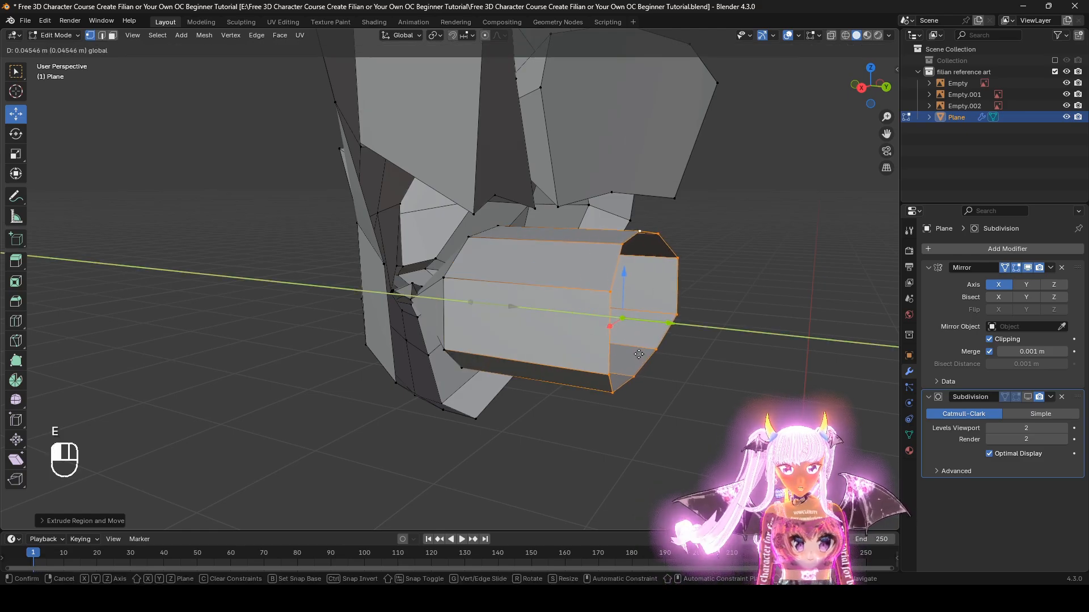
left_click(639, 354)
mouse_move(762, 478)
middle_mouse_down()
mouse_move(644, 498)
mouse_move(614, 489)
mouse_move(748, 493)
middle_mouse_up()
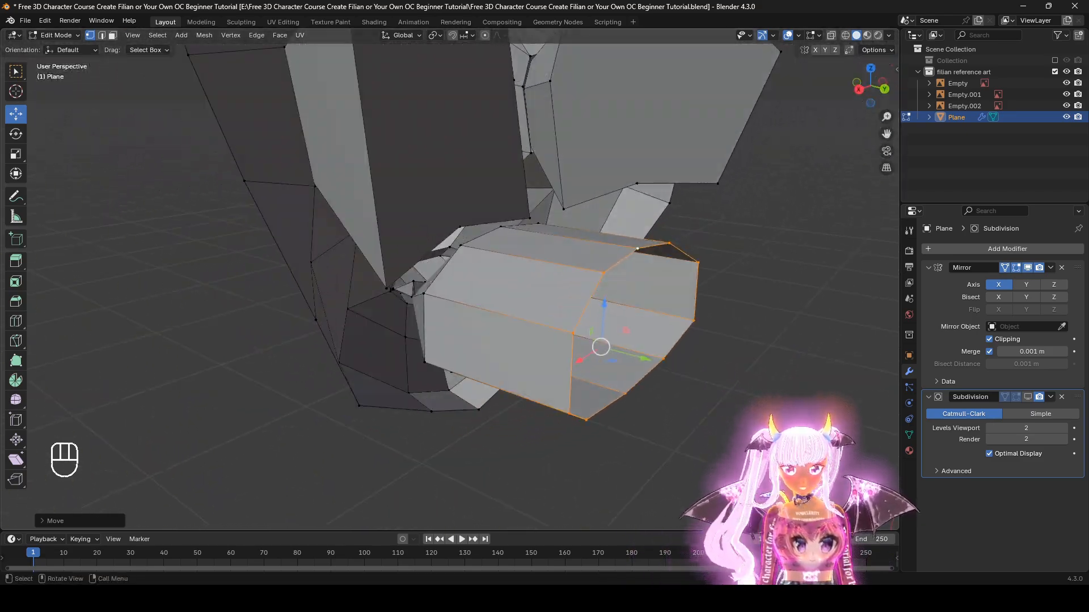
Step: Turn on the Subdivision preview, fill the cavity's rear opening with a face and move its rim inward along X
left_click(1029, 398)
middle_click_drag(709, 383, 683, 471)
key("f")
key("s")
right_click(562, 448)
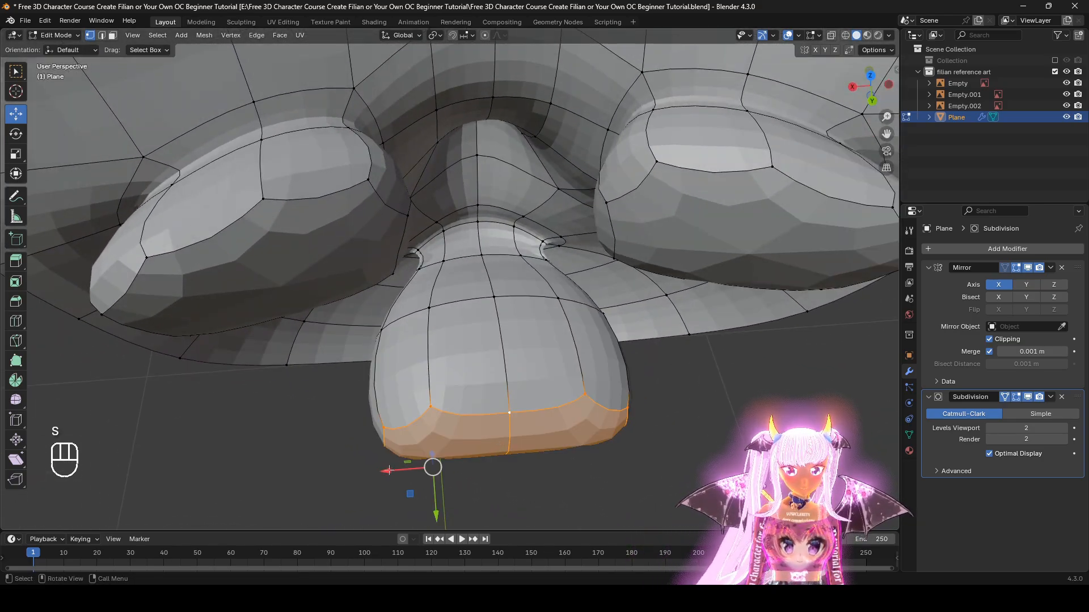
left_click_drag(389, 470, 420, 467)
middle_click_drag(423, 466, 703, 462)
Step: Turn off the Subdivision preview and delete the face closing the cavity's rear opening
left_click(1029, 397)
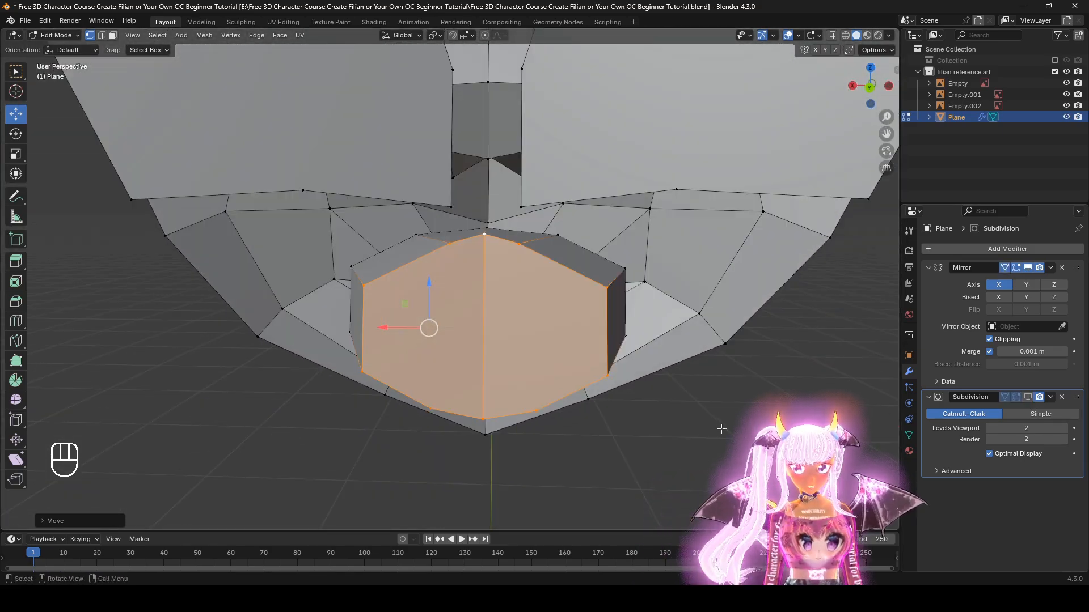
key("x")
left_click(707, 454)
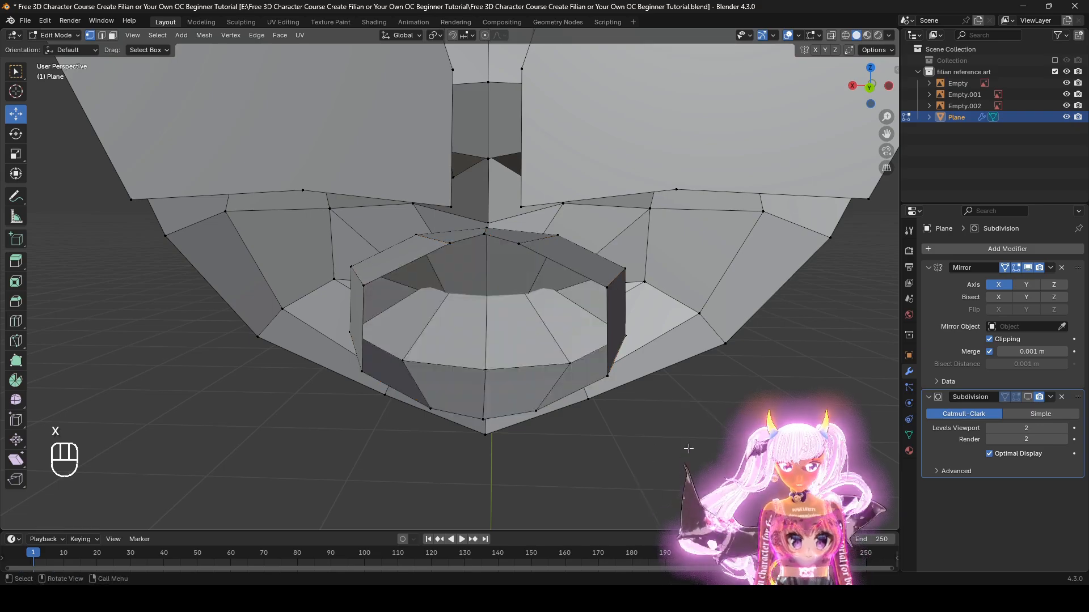
Step: Slide the upper and lower vertices of the cavity's rear rim along their edges to even their spacing
middle_click_drag(703, 456, 626, 464)
left_click(535, 361)
key("g")
key("g")
left_click(572, 409)
key("g")
key("g")
left_click(610, 459)
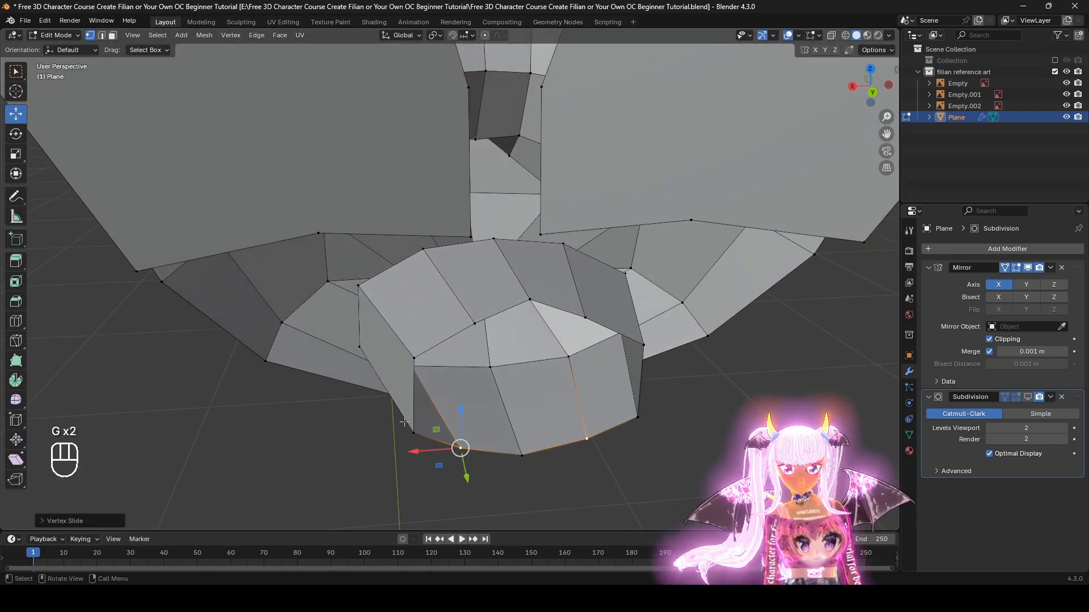
Step: Close the cavity's rear opening with a row of quad faces between the upper and lower rim, then enable the Subdivision preview
left_click(416, 354, "shift")
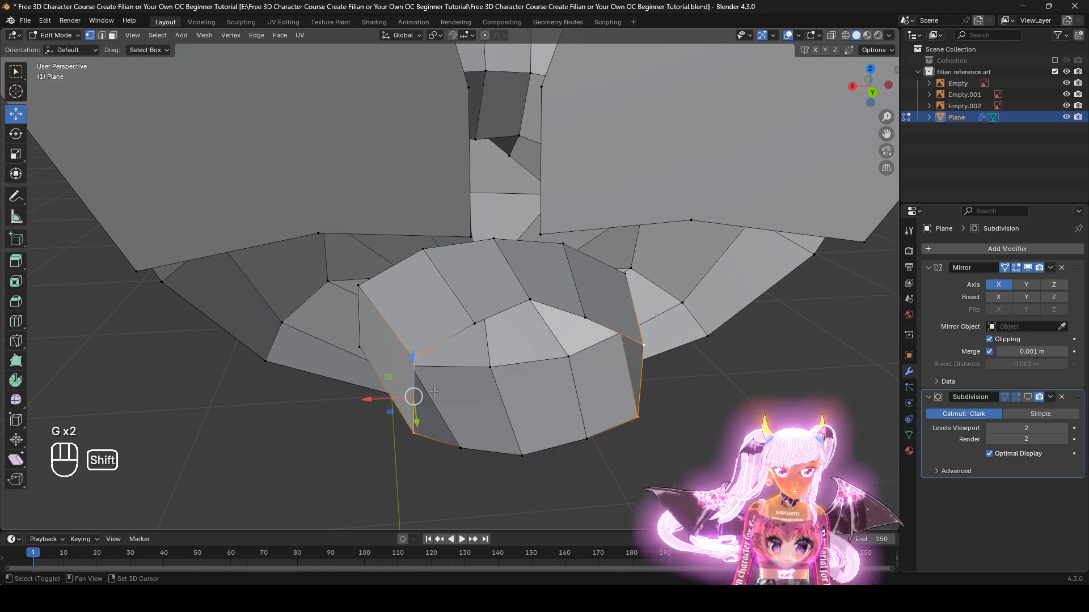
key("f")
key("f")
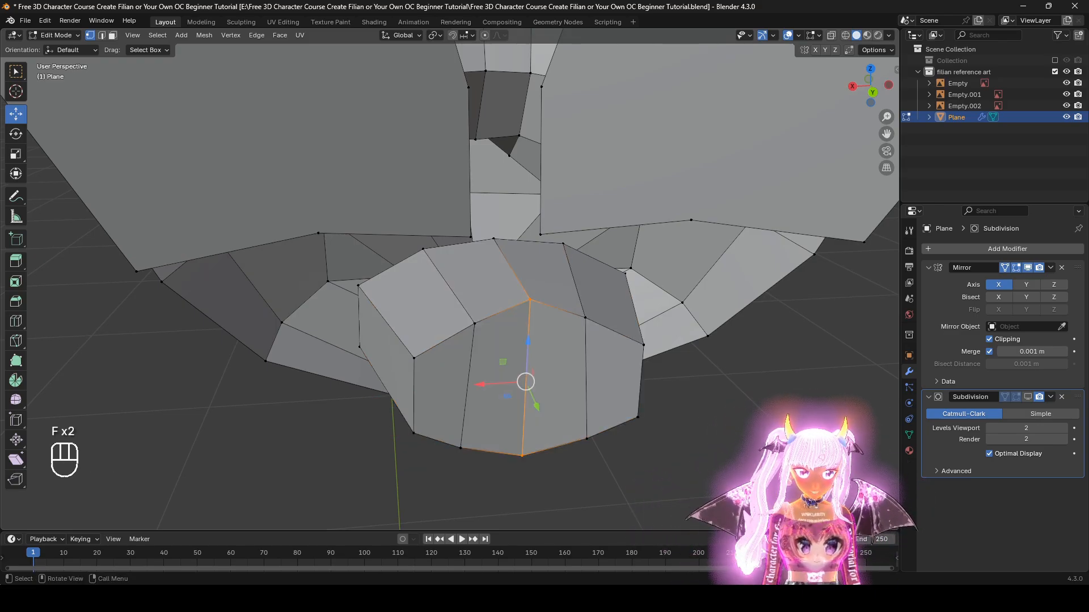
middle_click_drag(754, 432, 743, 466)
middle_click_drag(503, 422, 510, 419)
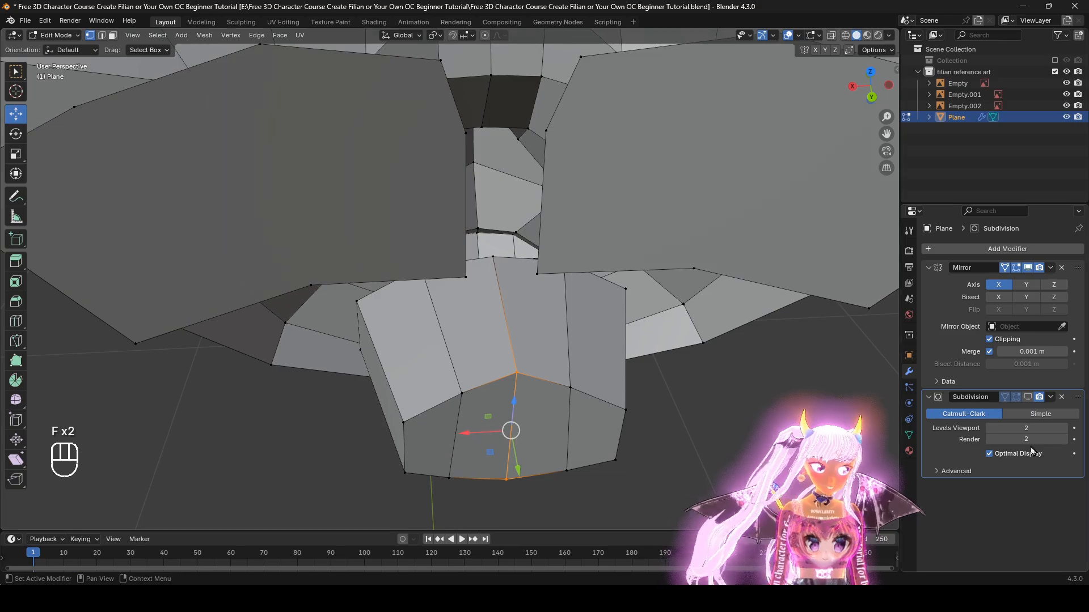
left_click(1027, 398)
middle_click_drag(599, 402, 589, 356)
Step: Preview loop cuts on the mouth cavity and the forehead to check how the edge loops run, without adding any
key("ctrl+r")
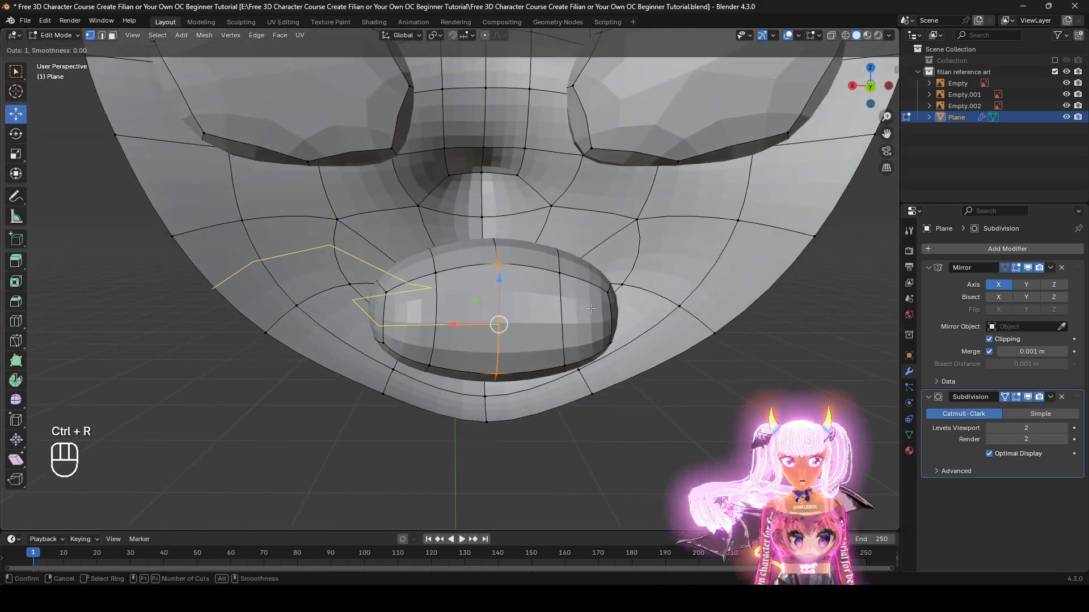
right_click(381, 314)
scroll(498, 346, "down", 2)
middle_click_drag(498, 346, 559, 485, "shift")
scroll(373, 250, "up", 2)
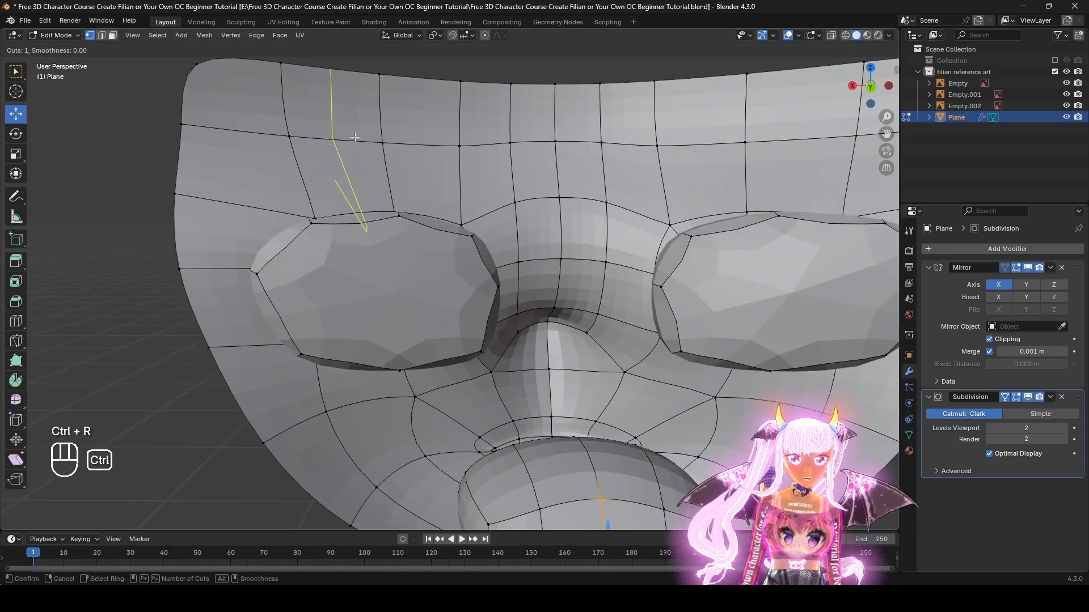
mouse_move(394, 369)
middle_mouse_down("shift")
mouse_move(327, 180)
mouse_move(391, 369)
middle_mouse_up("shift")
scroll(391, 368, "up", 1)
Step: Scale the selected centre geometry on the mouth cavity's back end
middle_click_drag(572, 482, 594, 346, "shift")
left_click(506, 306, "shift")
middle_click_drag(618, 404, 732, 404)
key("s")
left_click(653, 434)
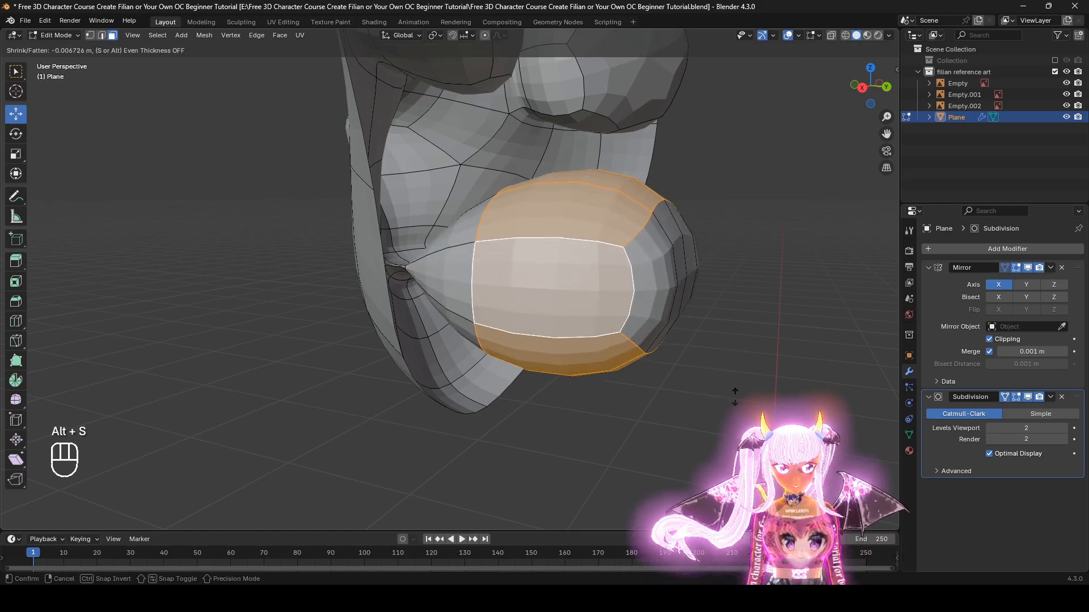
Step: Inflate the ring of side faces around the mouth cavity by about -0.007 m with Shrink/Fatten, comparing it through undo and redo
left_click(737, 400)
middle_click_drag(737, 400, 637, 377)
key("ctrl+z")
key("ctrl+shift+z")
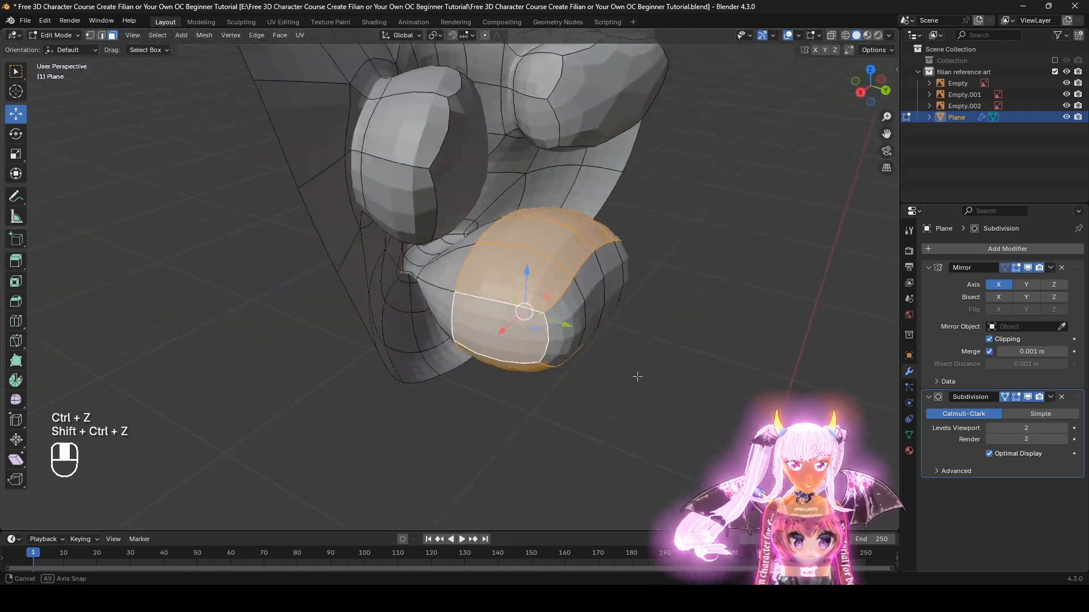
middle_click_drag(708, 361, 332, 163)
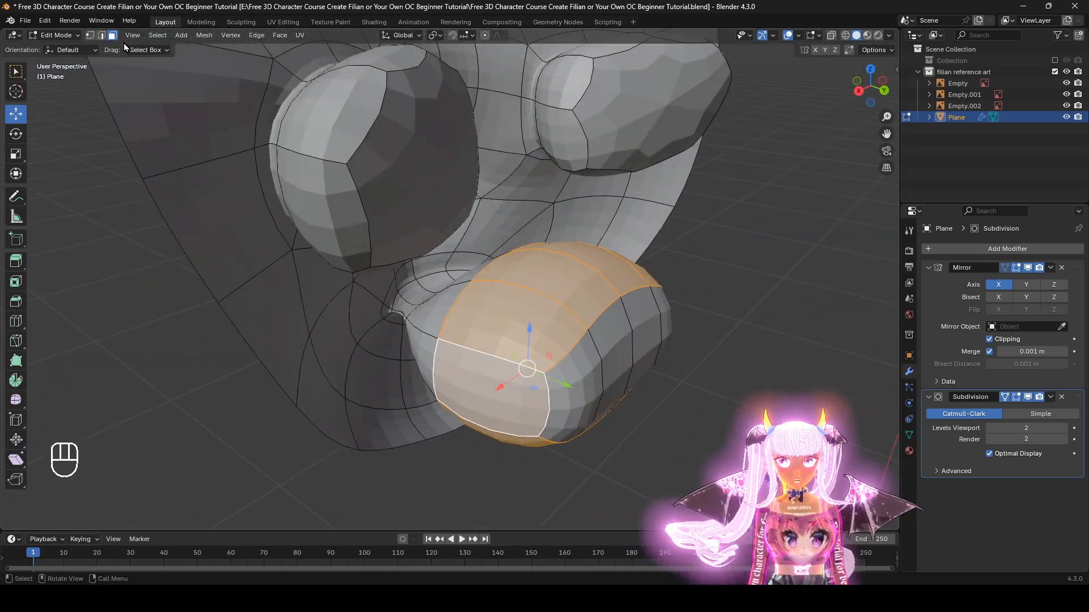
Step: Select the edges on the cavity's upper side just behind the lips and offset them about 0.003 m with Shrink/Fatten
scroll(450, 286, "up", 7)
left_click(406, 336)
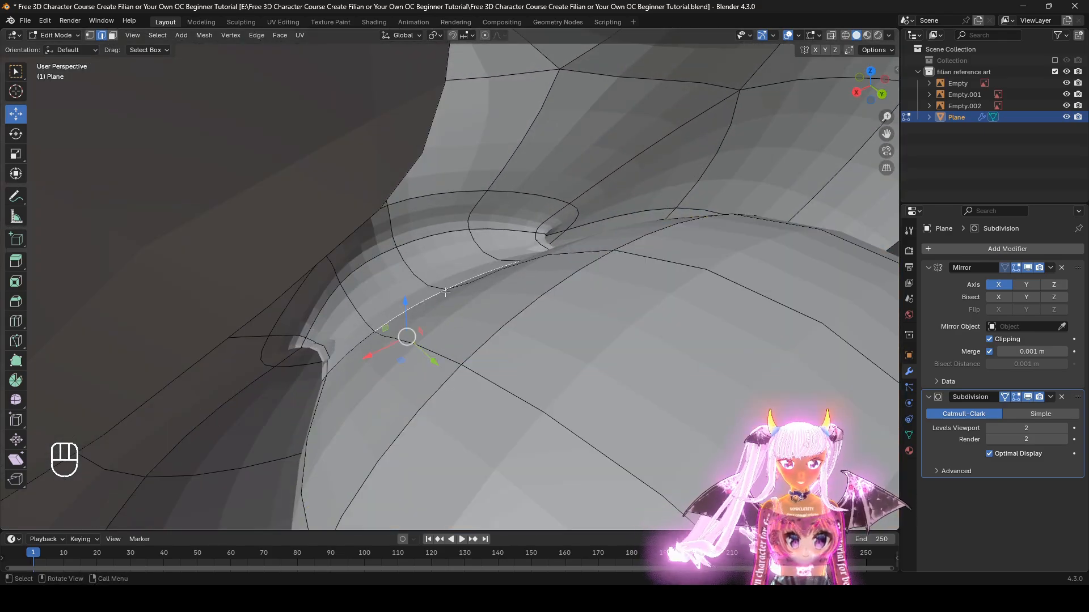
middle_click_drag(488, 360, 382, 404)
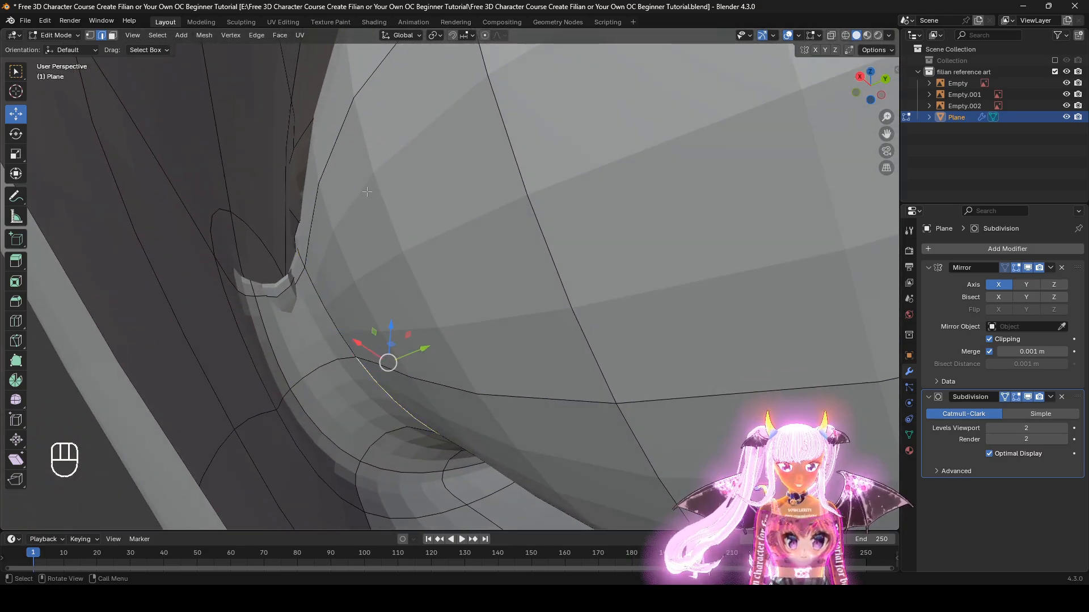
middle_click_drag(367, 192, 412, 319)
middle_click_drag(592, 384, 611, 382)
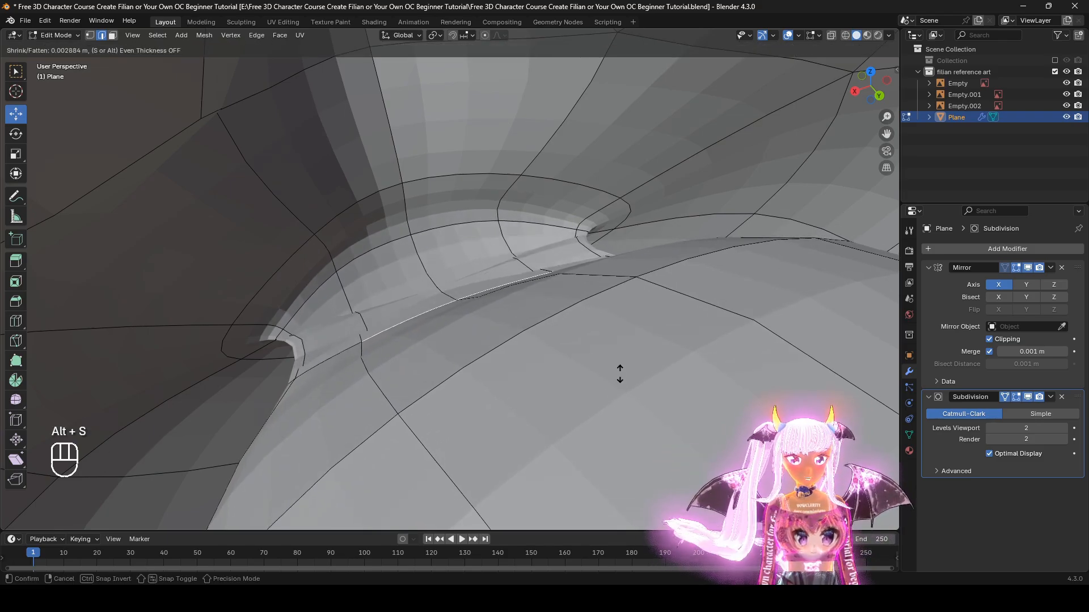
Step: Temporarily hide the Subdivision and Mirror previews to examine the mouth cavity's interior from the front and side
left_click(1028, 397)
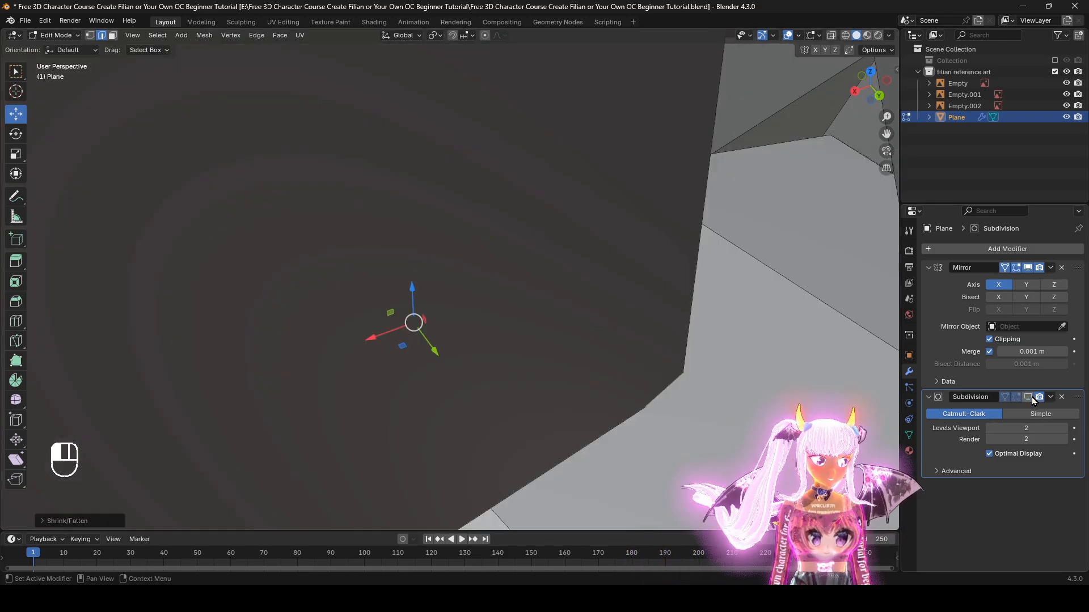
middle_click_drag(554, 308, 623, 238)
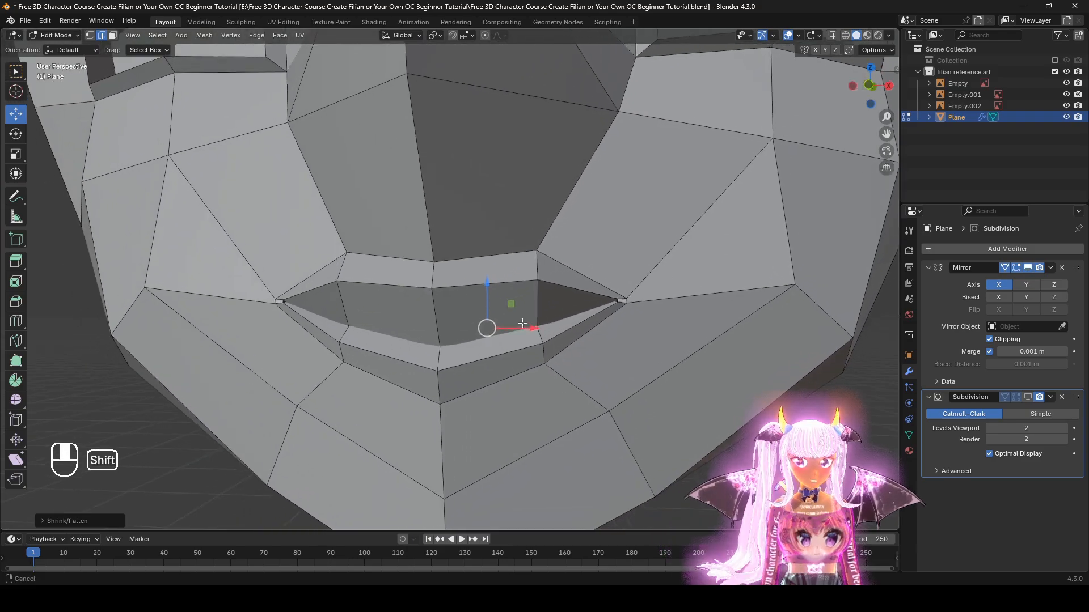
left_click(1027, 269)
middle_click_drag(686, 277, 844, 281)
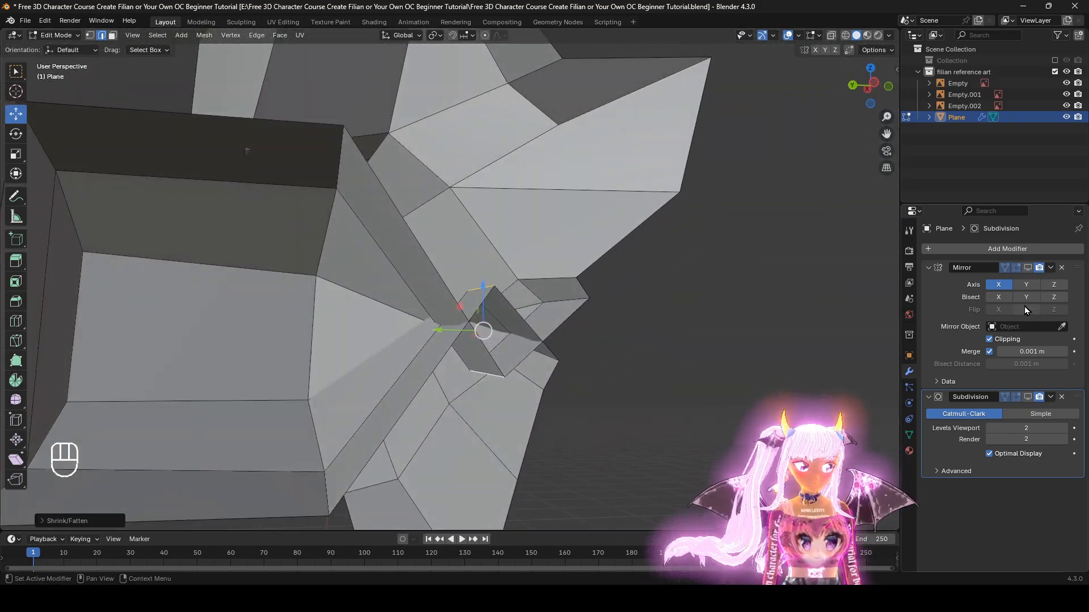
left_click(1027, 269)
middle_click_drag(709, 363, 464, 454)
left_click(1016, 397)
Step: Move the centre edge at the mouth cavity's back end and bring up the front view of the mouth
left_click(525, 425)
middle_click_drag(528, 411, 514, 444)
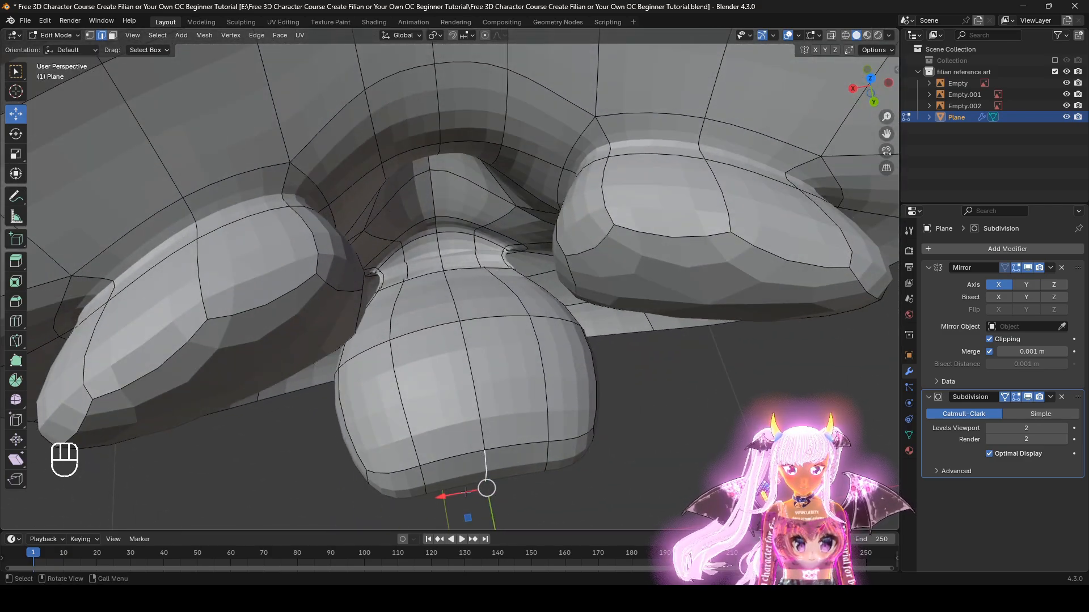
middle_click_drag(527, 493, 647, 357)
left_click_drag(695, 372, 702, 376)
key("KP_1")
scroll(622, 378, "up", 3)
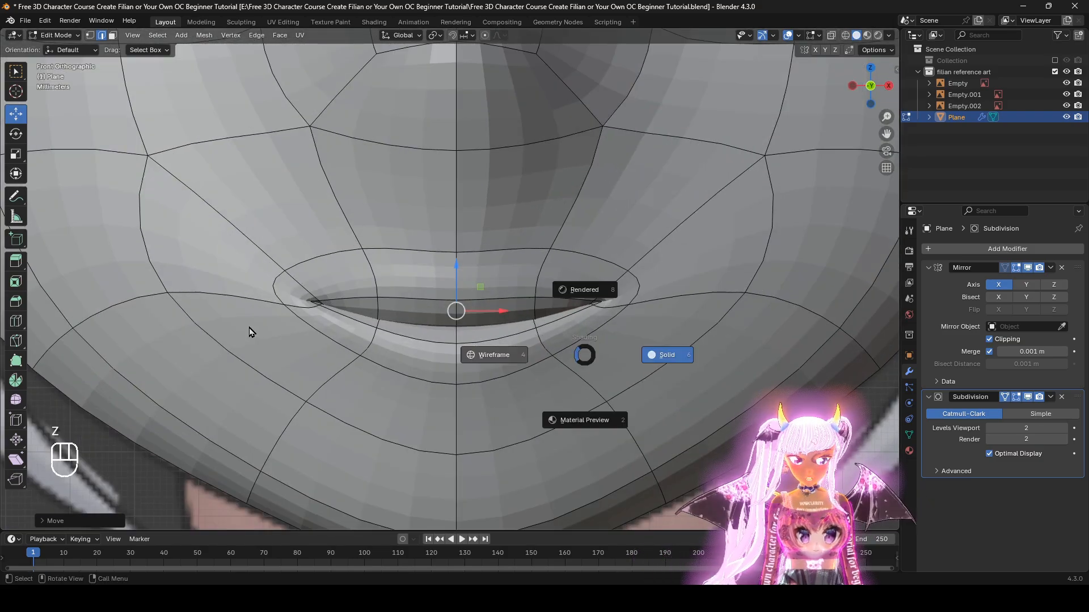
Step: Turn on proportional editing and try moving the mouth corner vertex downward in the front view
key("z")
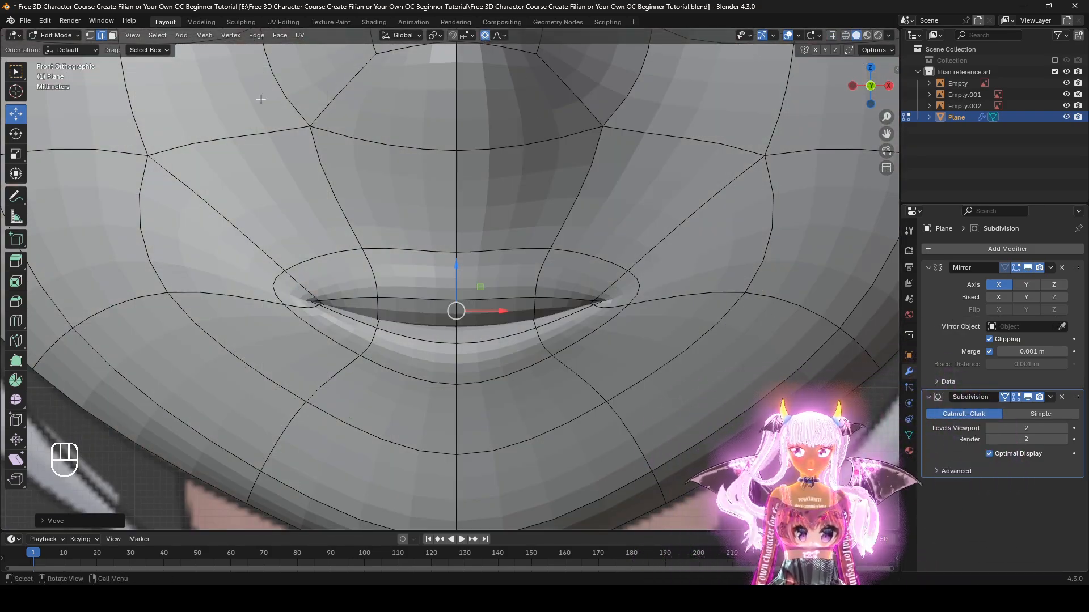
left_click(591, 294)
key("g")
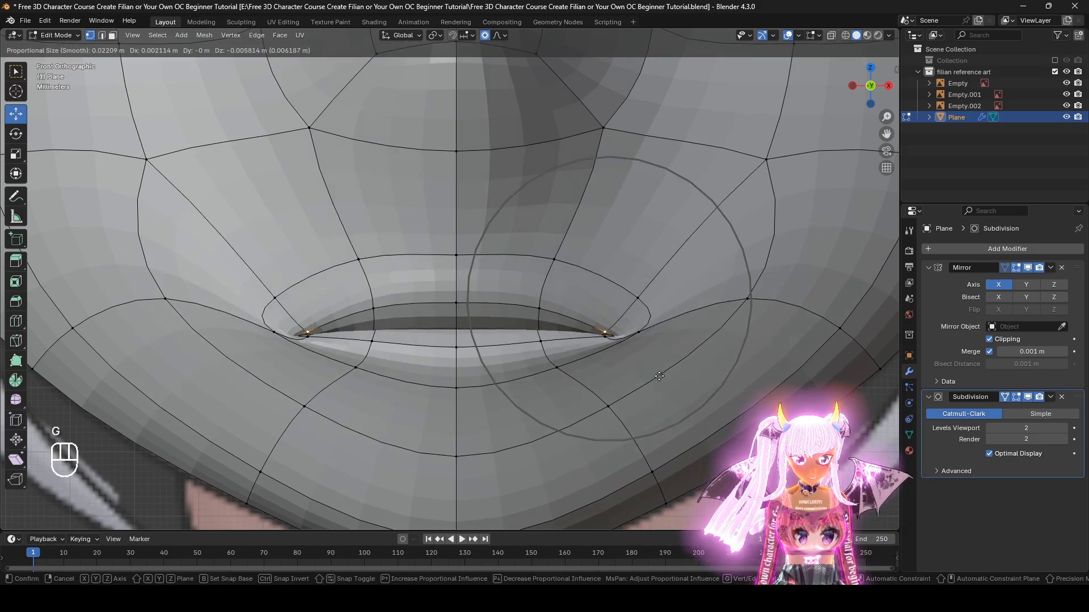
right_click(674, 344)
key("g")
right_click(672, 348)
scroll(671, 348, "up", 1)
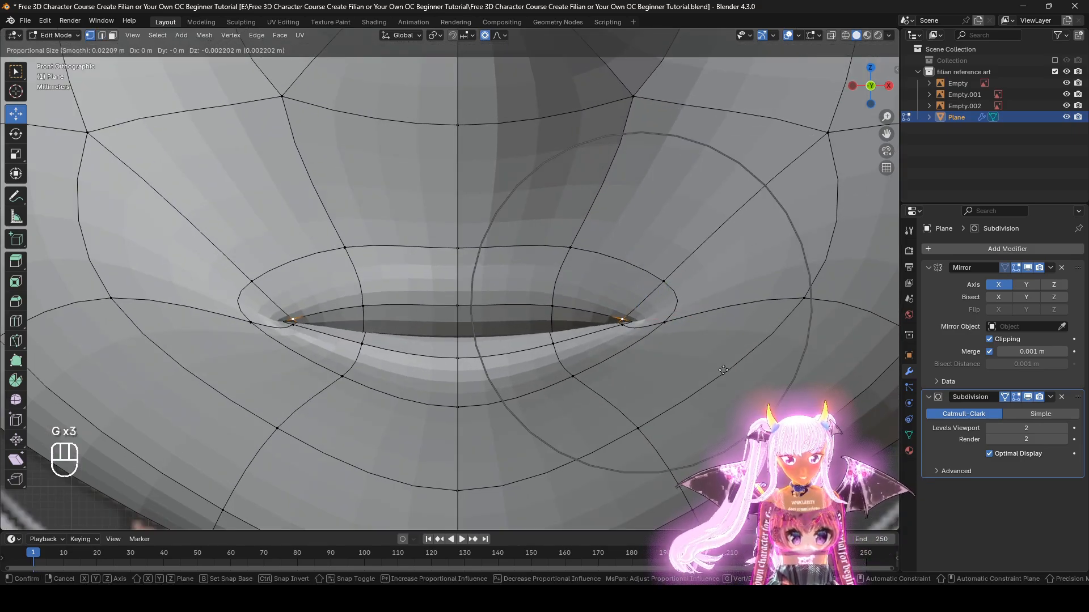
Step: Try moving the upper lip's side vertex upward with proportional editing
left_click(549, 290)
key("g")
right_click(553, 267)
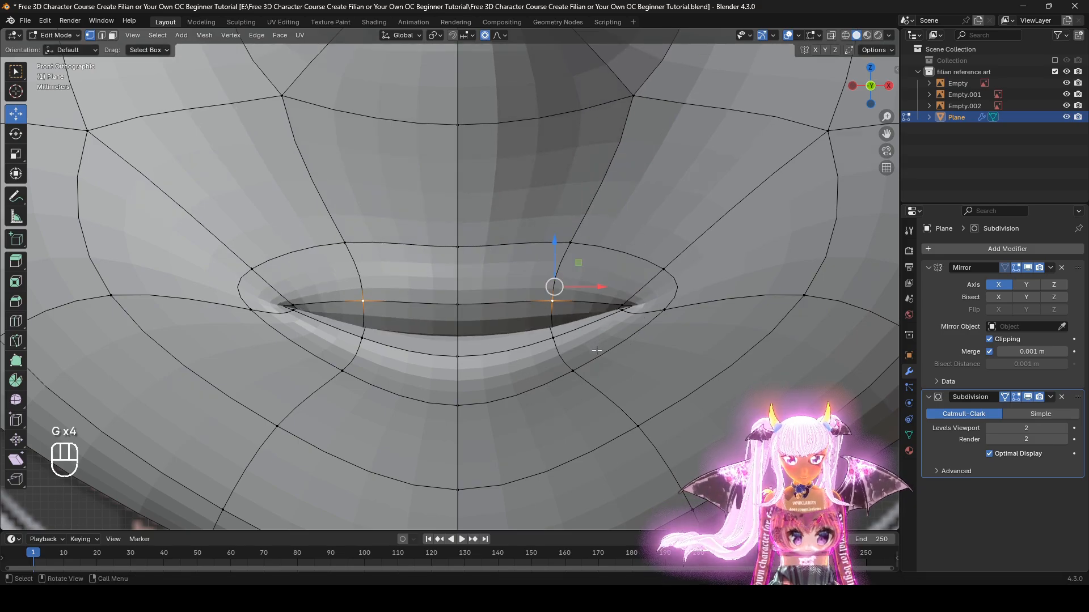
scroll(597, 289, "up", 1)
key("g")
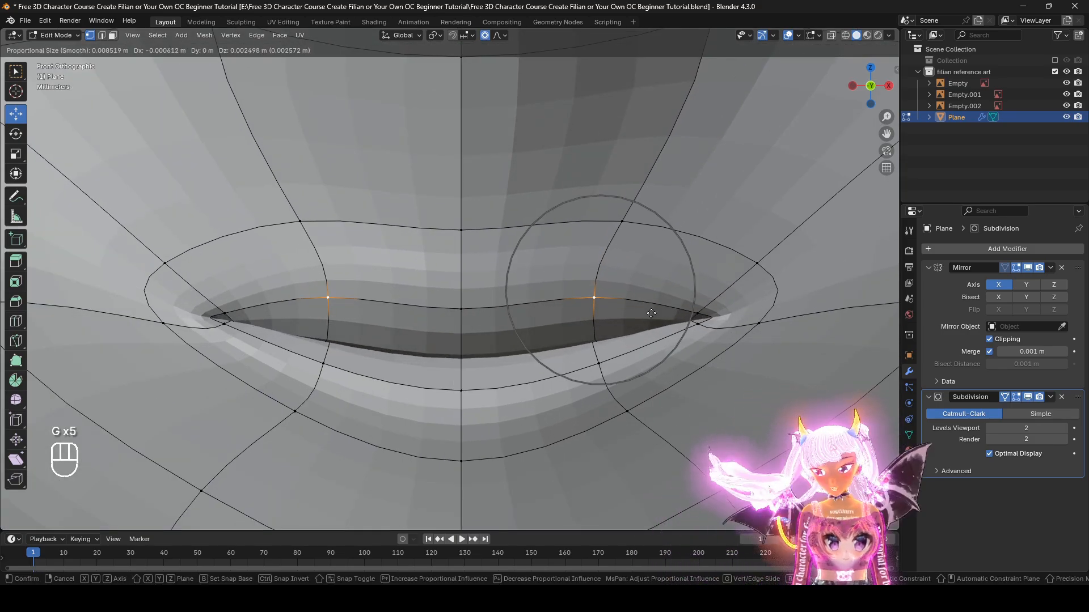
right_click(647, 298)
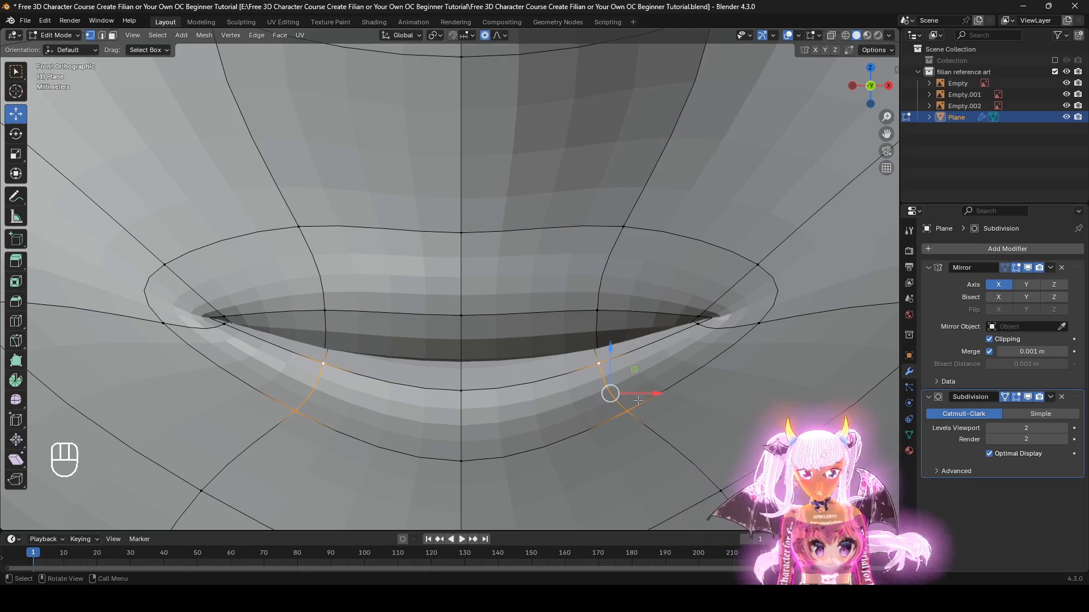
Step: Move the lower lip's side vertex down about 0.0024 m with proportional editing
key("g")
right_click(649, 437)
scroll(658, 443, "down", 1)
key("g")
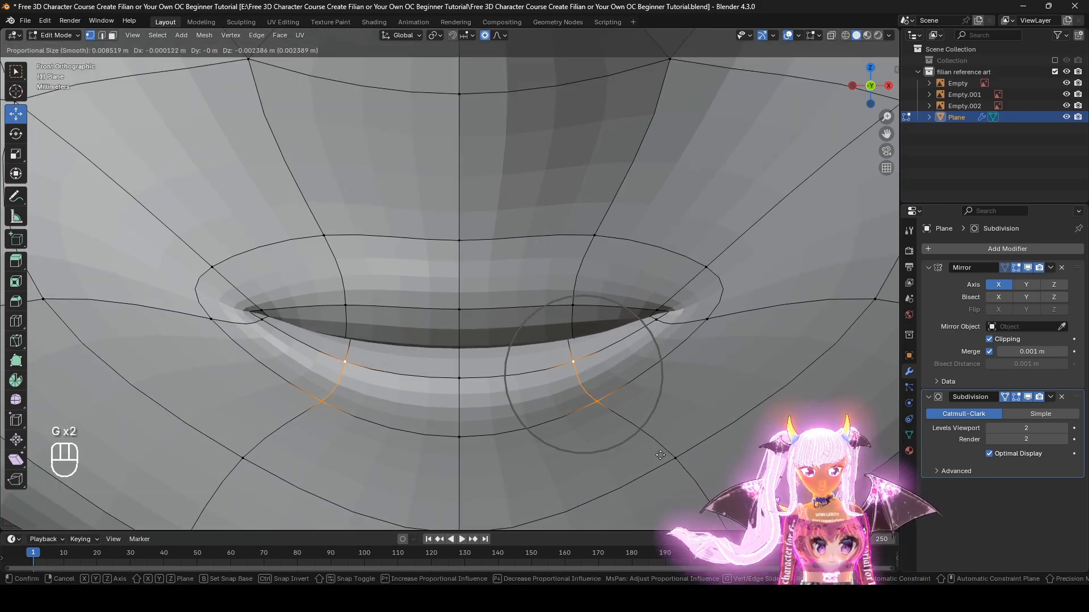
left_click(661, 455)
Step: Nudge the upper lip's side vertex and the vertex above it inward and slightly up with proportional editing
key("g")
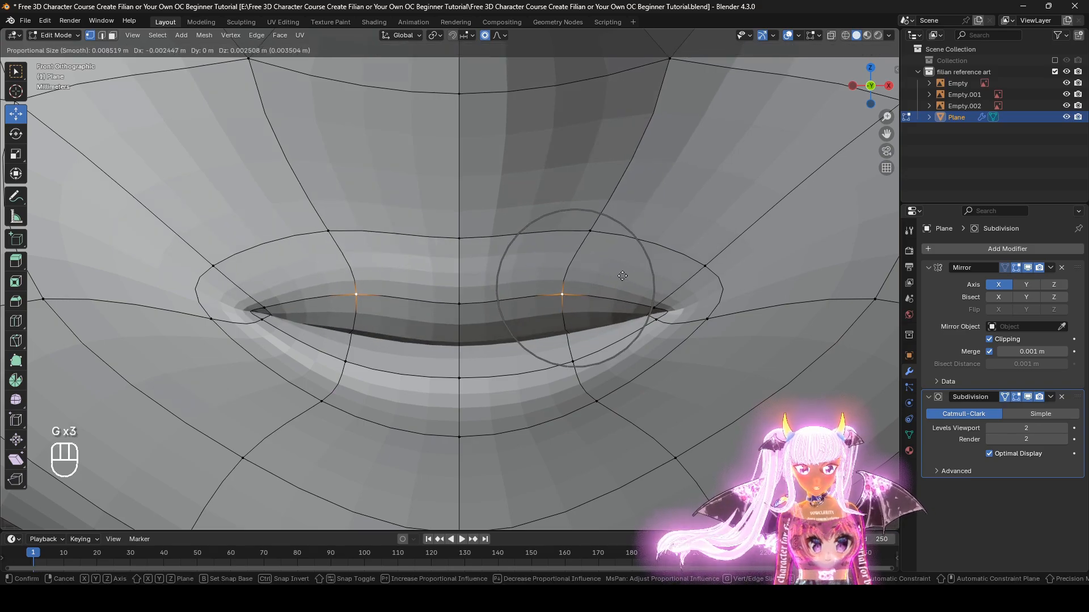
left_click(630, 269)
key("g")
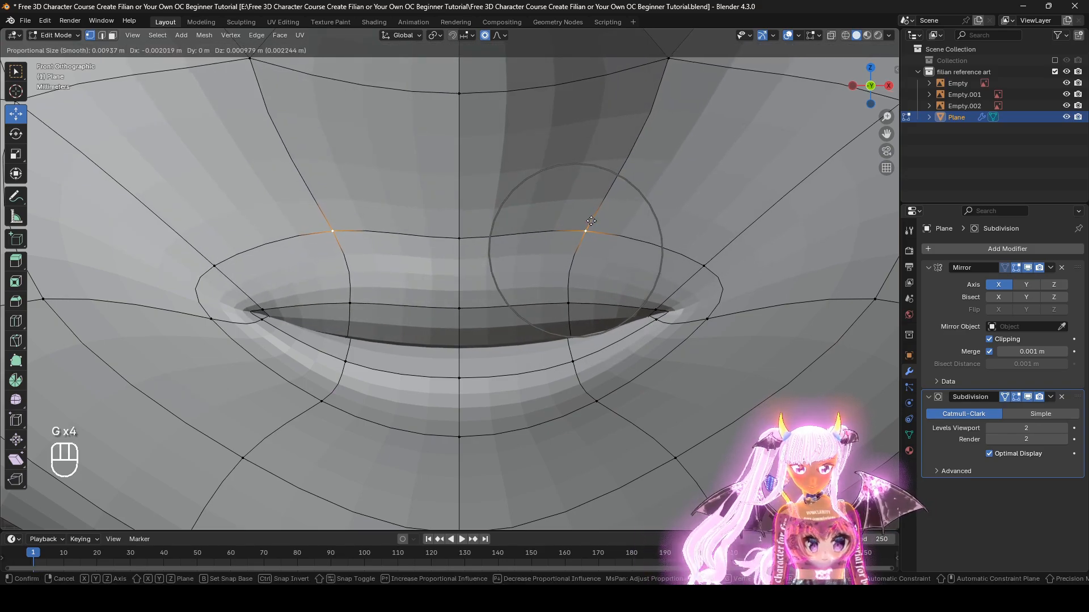
left_click(471, 266)
Step: Try moving the centre vertex above the upper lip and offsetting it with Shrink/Fatten
left_click(463, 242)
key("g")
right_click(469, 229)
key("alt+s")
right_click(573, 331)
middle_click_drag(570, 332, 459, 329)
key("alt+s")
right_click(471, 343)
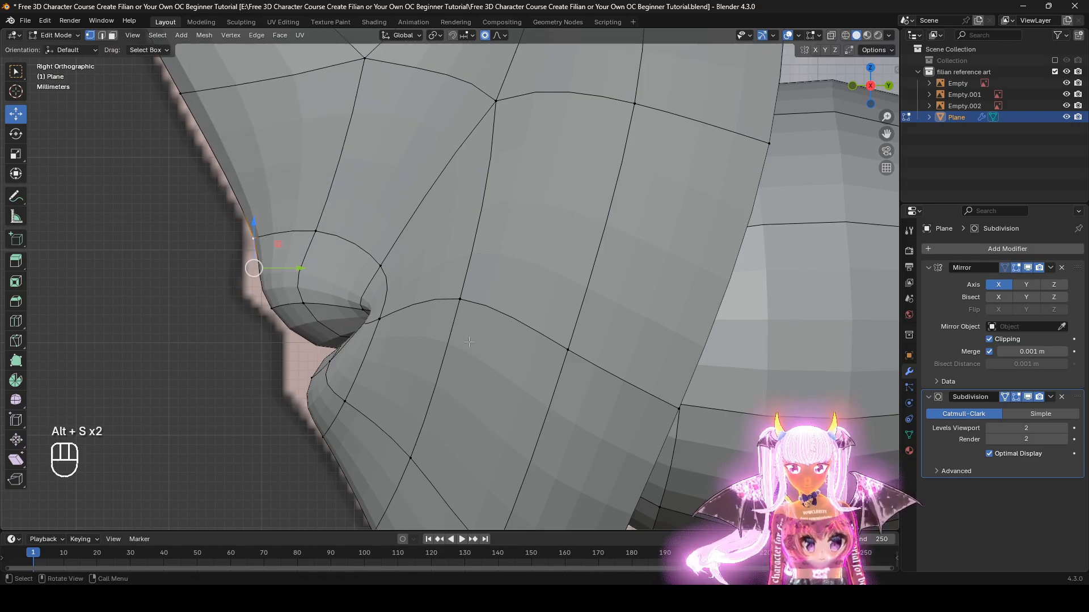
Step: In the side view, pull the lower and upper lips' centre vertices forward toward the reference profile
middle_click_drag(317, 365, 414, 346, "shift")
left_click(408, 358)
key("g")
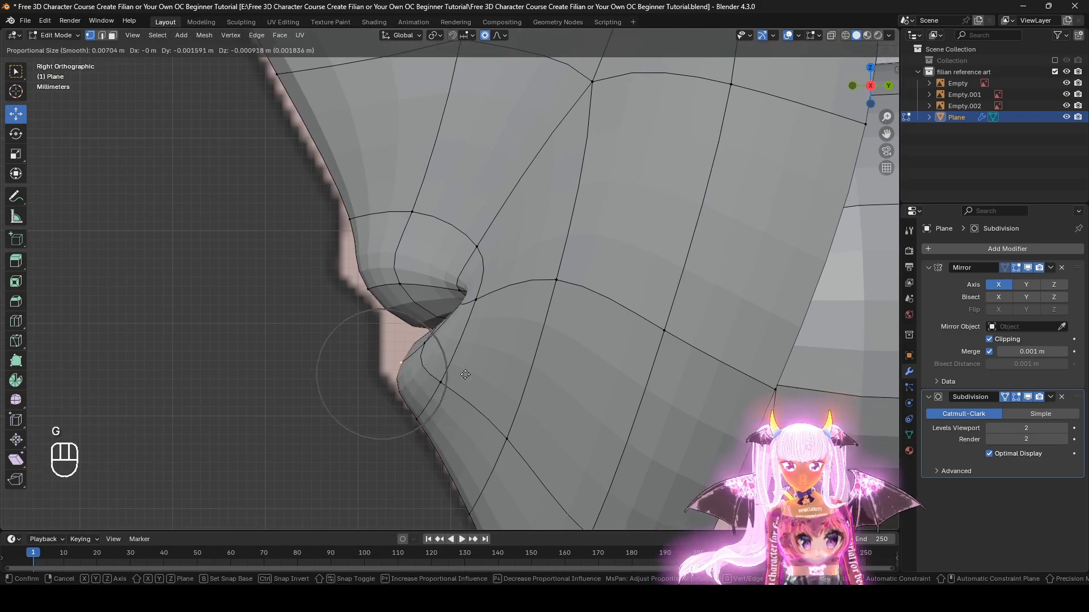
left_click(456, 375)
left_click(356, 280)
key("g")
left_click(326, 273)
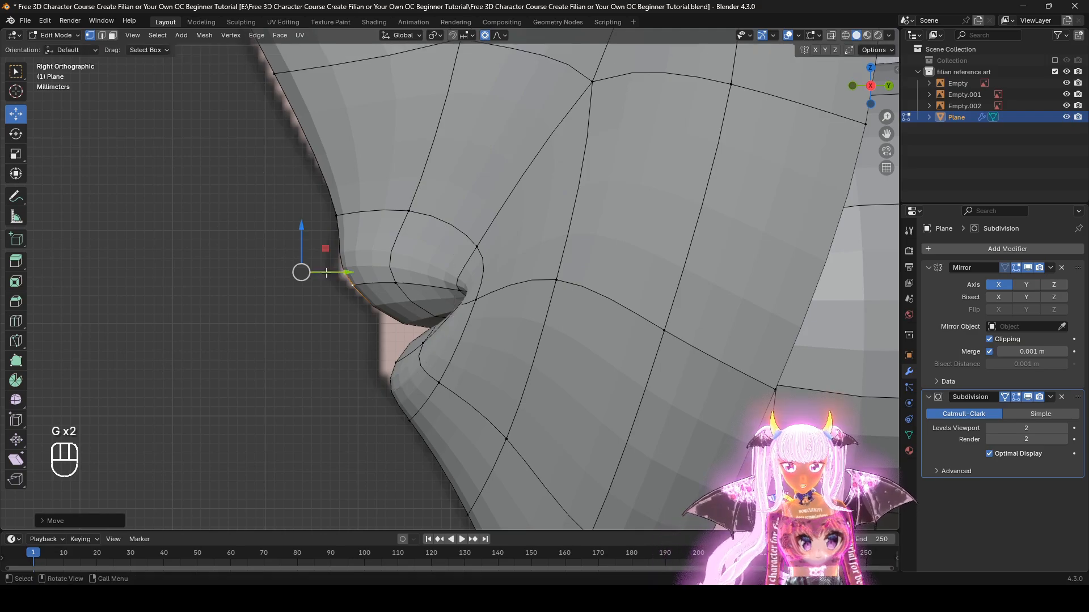
Step: Hide the Subdivision preview, box-select the mouth corner vertices and move them slightly back and down
left_click(1027, 397)
key("z")
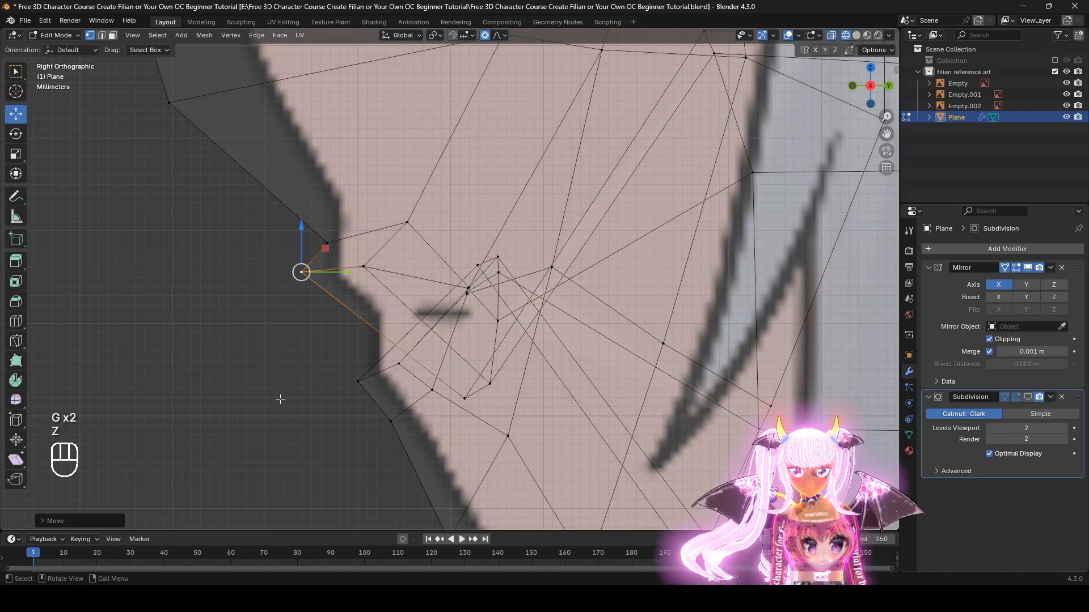
left_click(888, 420)
scroll(516, 332, "up", 3)
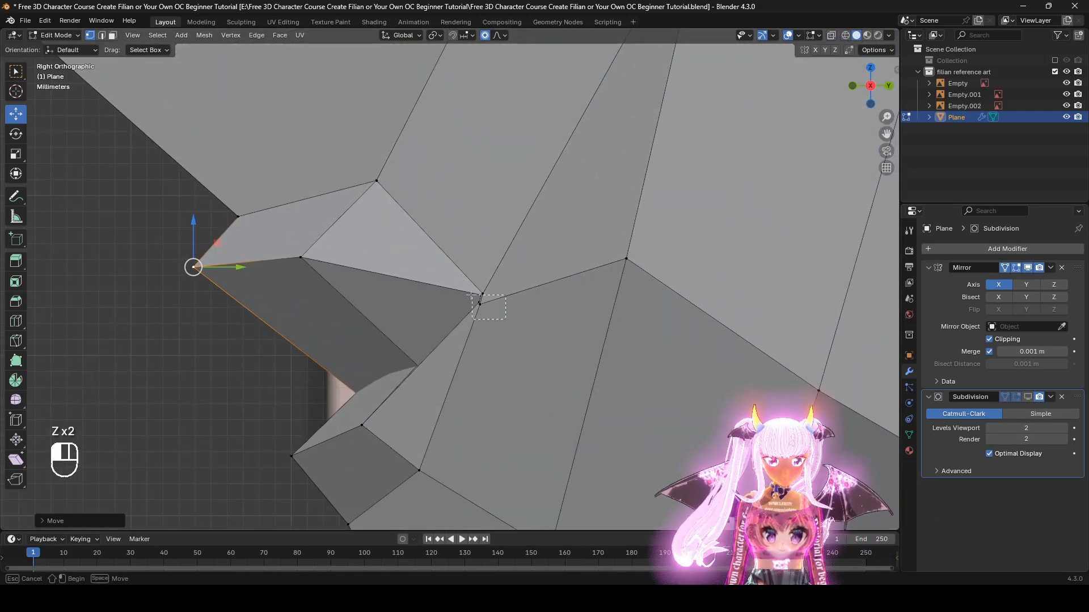
left_click_drag(471, 294, 469, 293)
key("g")
left_click(501, 322)
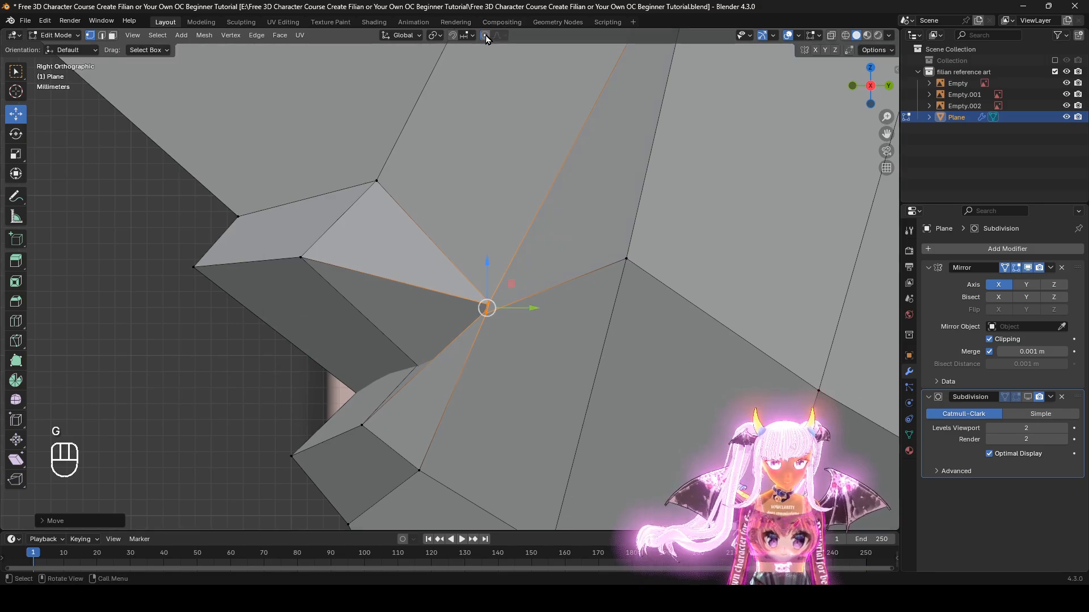
Step: Scale the mouth corner vertices along Y without proportional editing, then restore the Subdivision preview and move them about 0.002 m along Y
key("s")
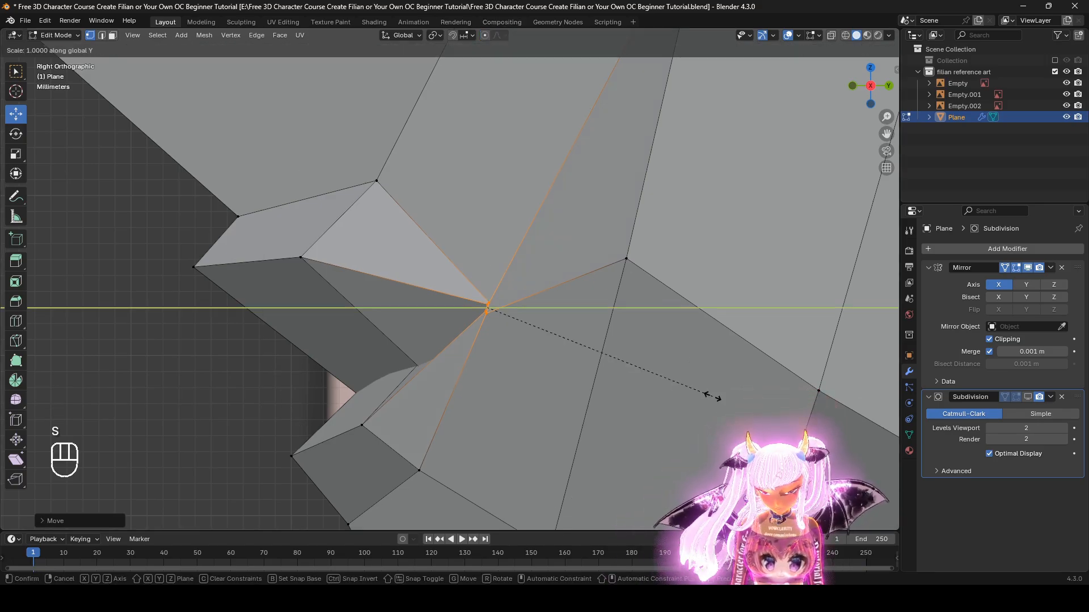
left_click(713, 397)
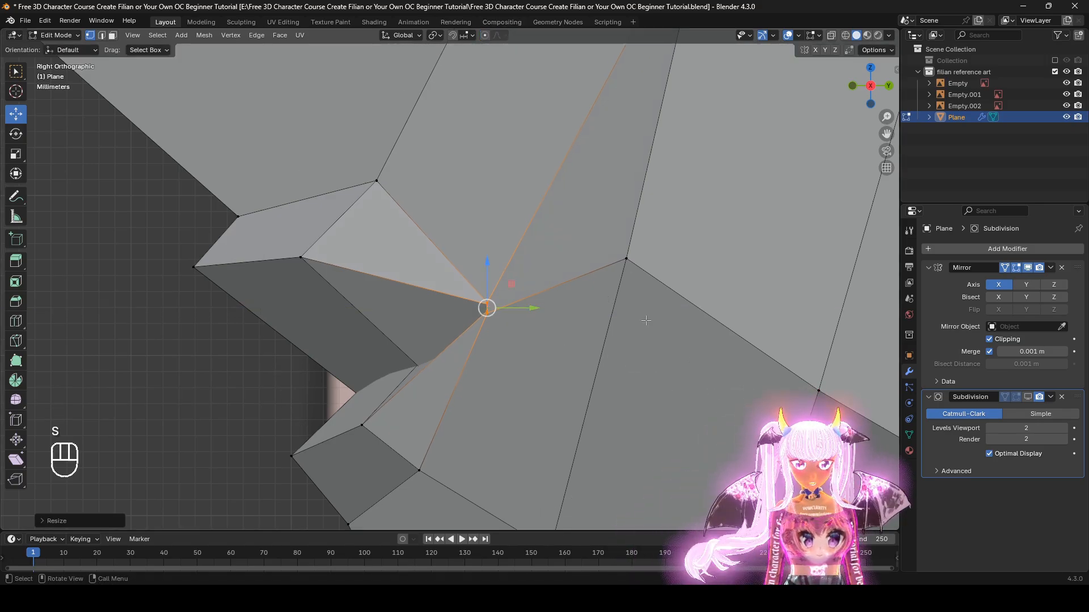
left_click(1023, 398)
scroll(510, 328, "down", 2)
middle_click_drag(511, 329, 465, 380)
scroll(596, 340, "down", 5)
middle_click_drag(465, 380, 432, 389)
key("g")
key("y")
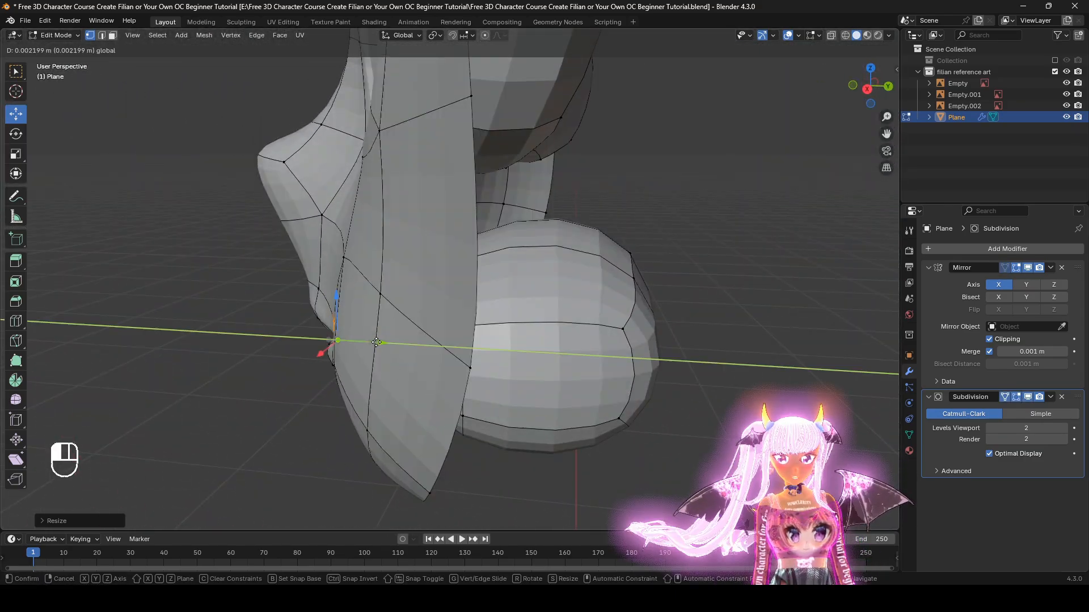
left_click_drag(376, 342, 375, 342)
Step: Inflate the vertex on the side of the lower cheek by about 0.004 m with Shrink/Fatten
scroll(431, 357, "up", 4)
middle_click_drag(431, 357, 635, 369)
middle_click_drag(635, 369, 596, 313, "shift")
middle_click_drag(627, 409, 635, 459)
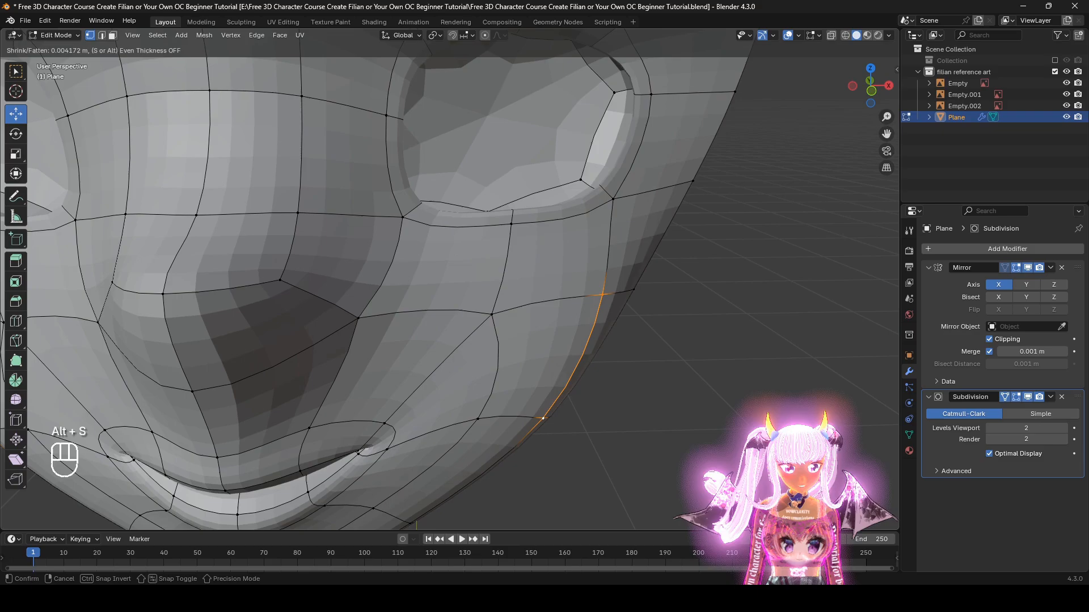
left_click(518, 408)
middle_click_drag(518, 408, 400, 395)
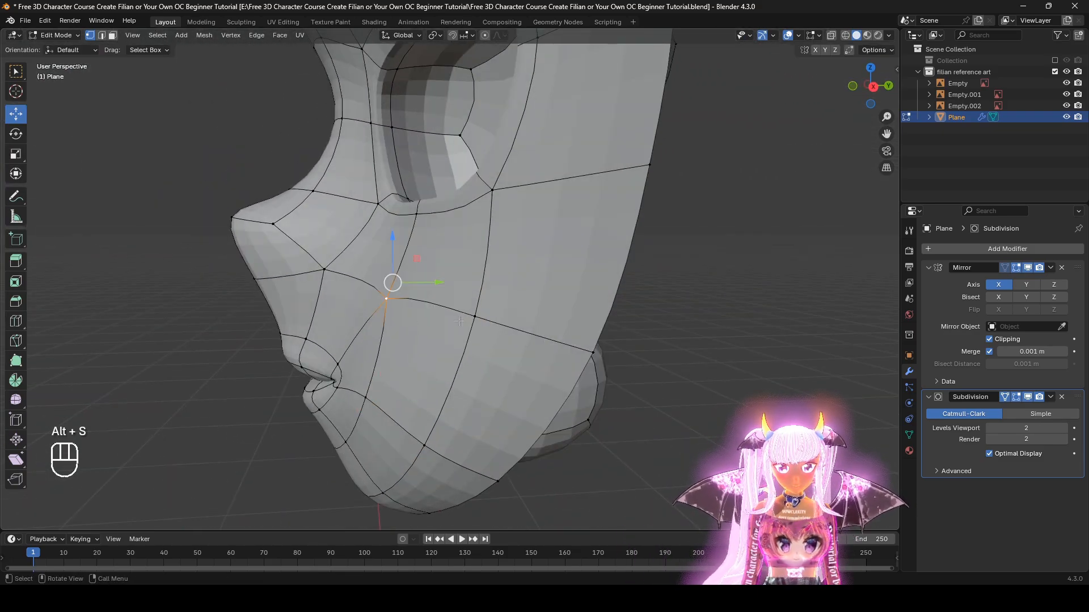
middle_click_drag(459, 321, 624, 363)
scroll(544, 363, "up", 3)
middle_click_drag(499, 366, 622, 367)
Step: With the Subdivision preview hidden, select the cavity vertices just behind the mouth corner and move them outward in the front wireframe view
key("z")
key("z")
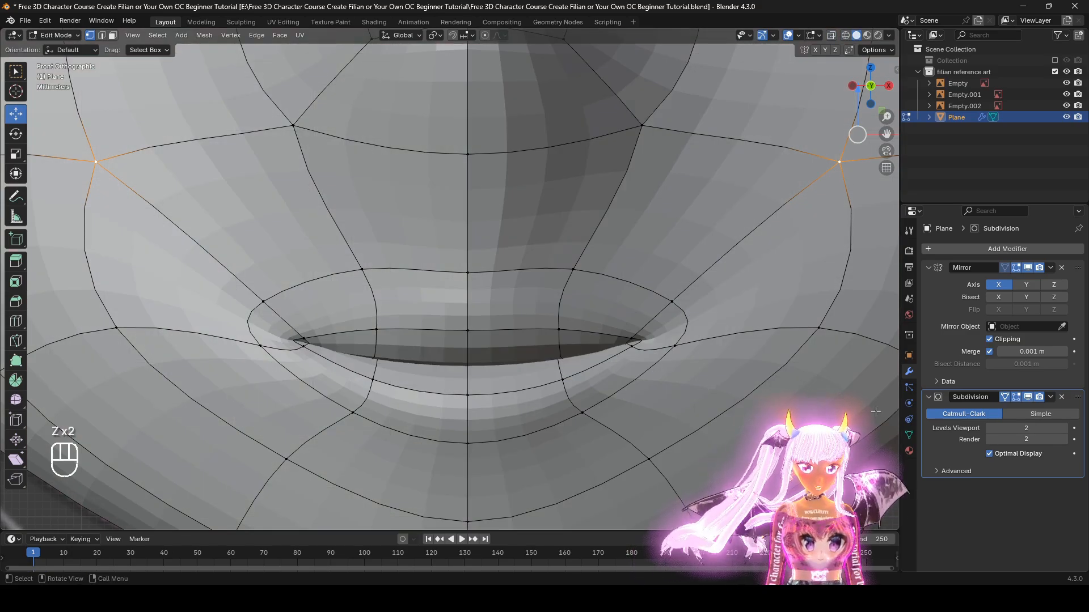
left_click(1026, 397)
key("z")
mouse_move(573, 397)
middle_mouse_down()
mouse_move(609, 434)
mouse_move(593, 454)
mouse_move(610, 428)
middle_mouse_up()
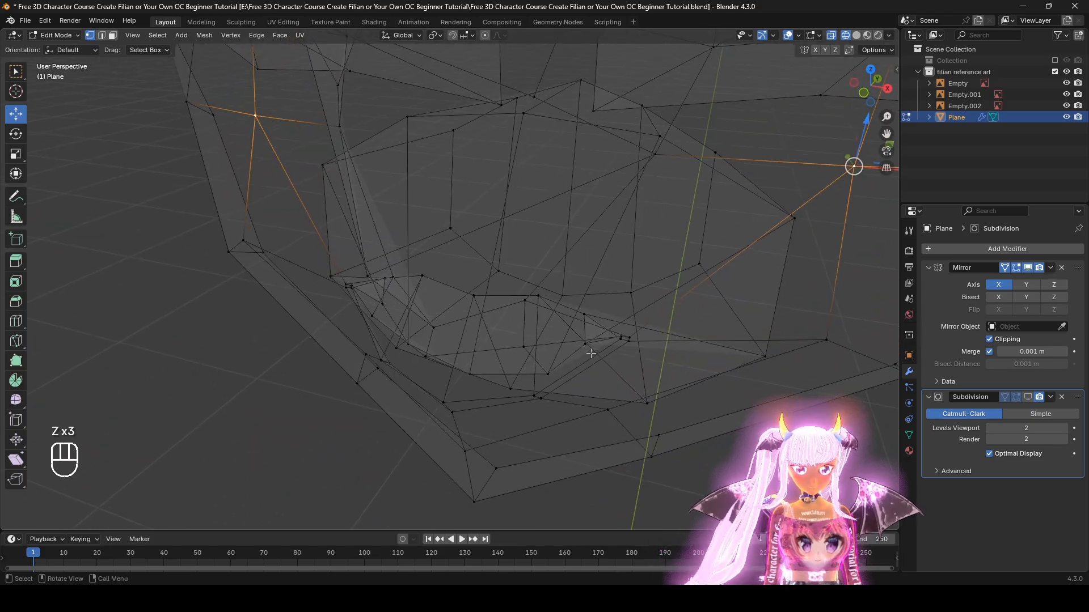
middle_click_drag(591, 353, 588, 369)
key("z")
middle_click_drag(499, 327, 509, 301, "shift")
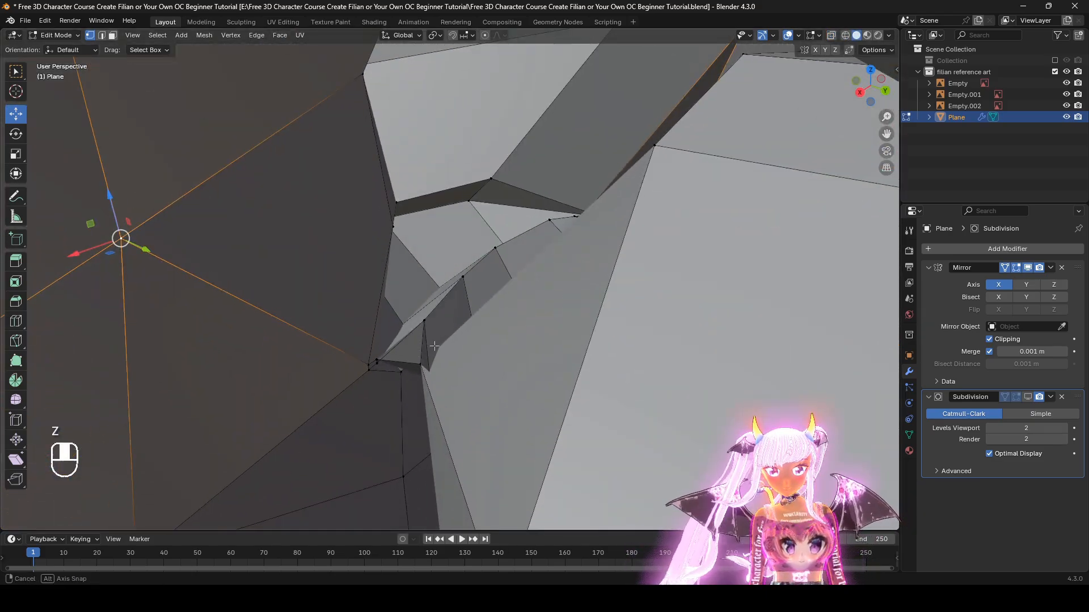
mouse_move(448, 331)
middle_mouse_down()
mouse_move(429, 332)
mouse_move(439, 321)
mouse_move(424, 330)
mouse_move(499, 349)
mouse_move(600, 334)
middle_mouse_up()
left_click(430, 357, "shift")
key("z")
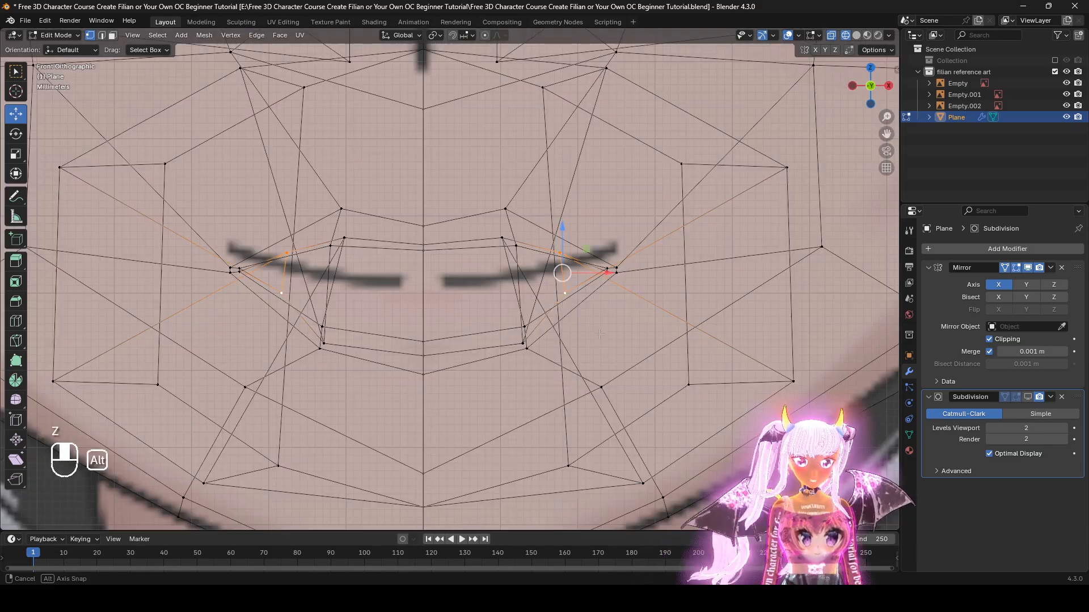
left_click(647, 274)
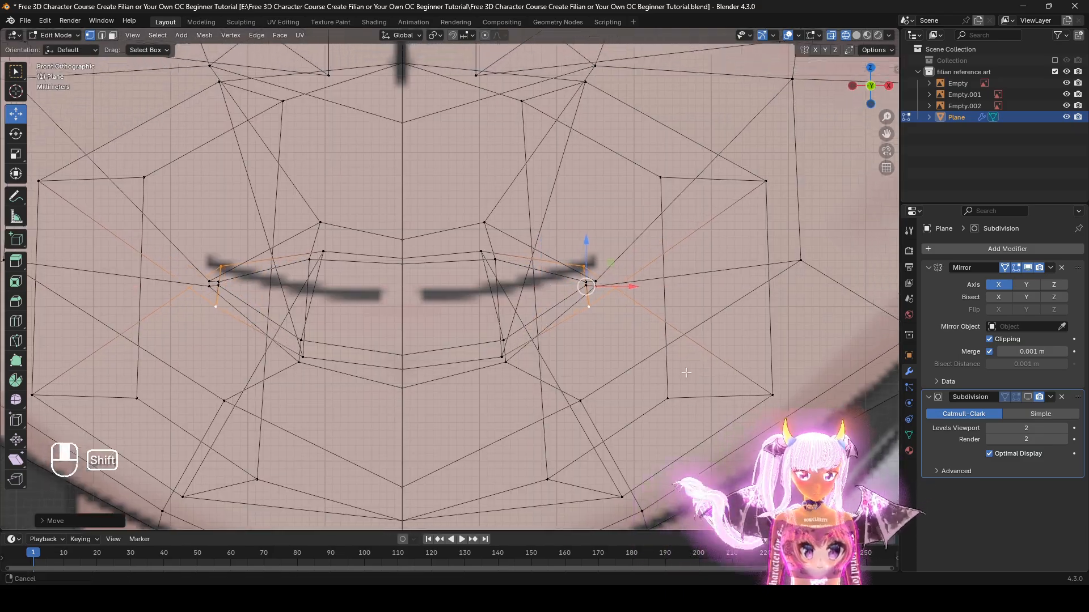
scroll(648, 273, "up", 3)
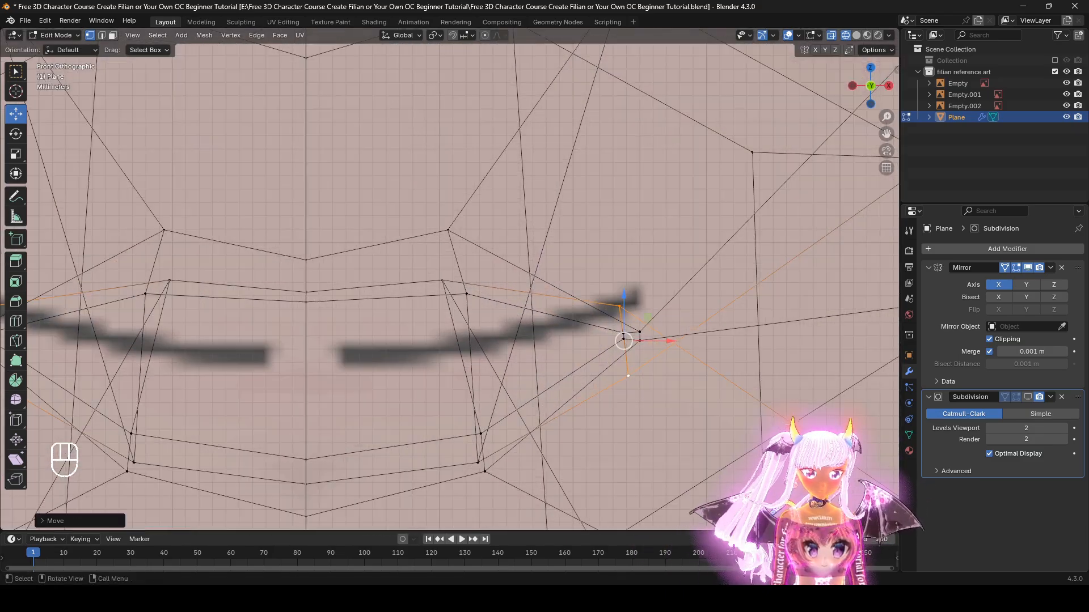
Step: Restore the Subdivision preview and solid shading to examine the mouth corner and cavity from several angles
left_click(1026, 396)
key("z")
mouse_move(760, 397)
middle_mouse_down()
mouse_move(534, 448)
mouse_move(499, 431)
mouse_move(531, 346)
mouse_move(433, 230)
middle_mouse_up()
scroll(499, 431, "down", 3)
middle_click_drag(377, 339, 633, 288)
scroll(633, 288, "up", 4)
middle_click_drag(477, 210, 519, 351, "shift")
mouse_move(519, 352)
middle_mouse_down()
mouse_move(440, 351)
mouse_move(559, 370)
middle_mouse_up()
scroll(440, 351, "up", 2)
Step: Scale the mouth corner vertices along Z with the Subdivision preview hidden, then show the preview again
left_click(1027, 397)
scroll(465, 358, "down", 3)
key("z")
left_click(460, 376)
mouse_move(460, 376)
middle_mouse_down()
mouse_move(423, 413)
mouse_move(384, 409)
mouse_move(573, 423)
middle_mouse_up()
key("s")
key("z")
left_click(553, 404)
mouse_move(519, 397)
middle_mouse_down()
mouse_move(615, 355)
mouse_move(620, 369)
middle_mouse_up()
scroll(620, 369, "down", 2)
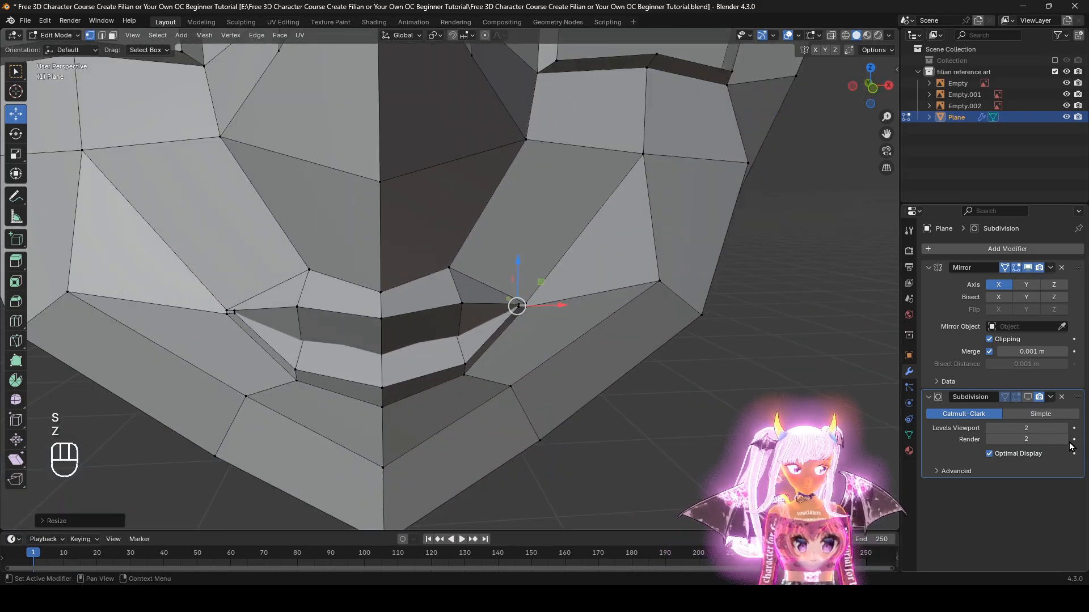
left_click(1032, 403)
left_click(1028, 396)
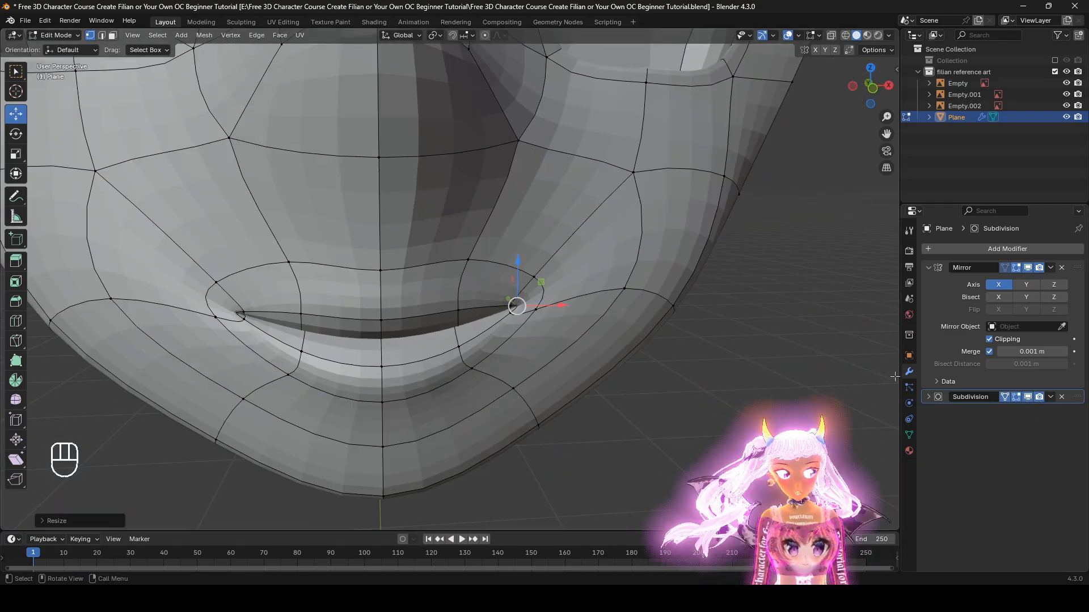
left_click(928, 397)
Step: In the side view, select the lower lip's centre vertex and move it slightly forward and up toward the reference profile
middle_click_drag(624, 369, 364, 389)
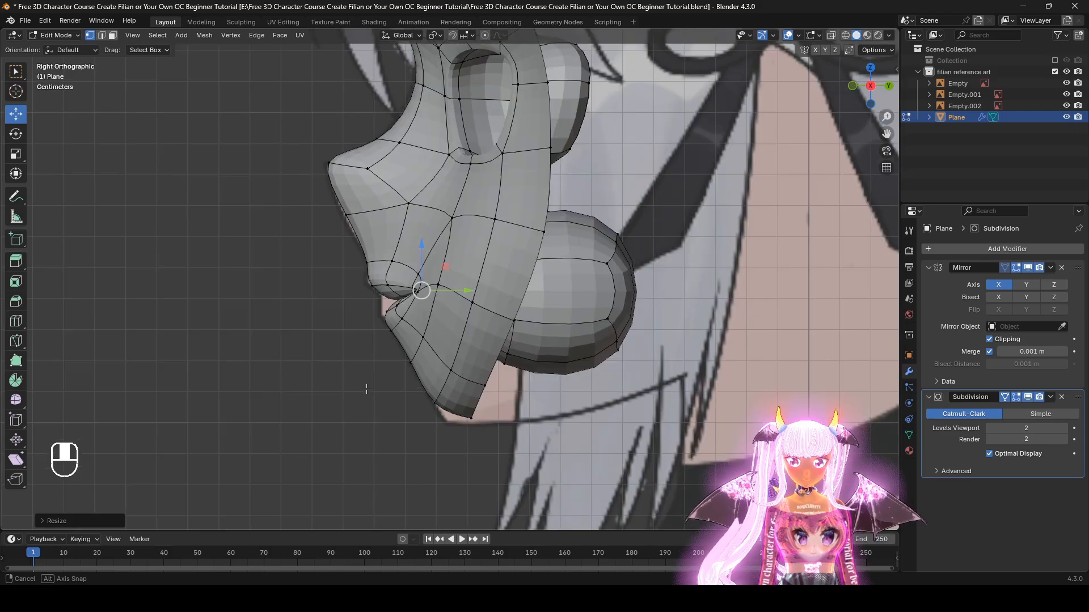
scroll(389, 295, "up", 6)
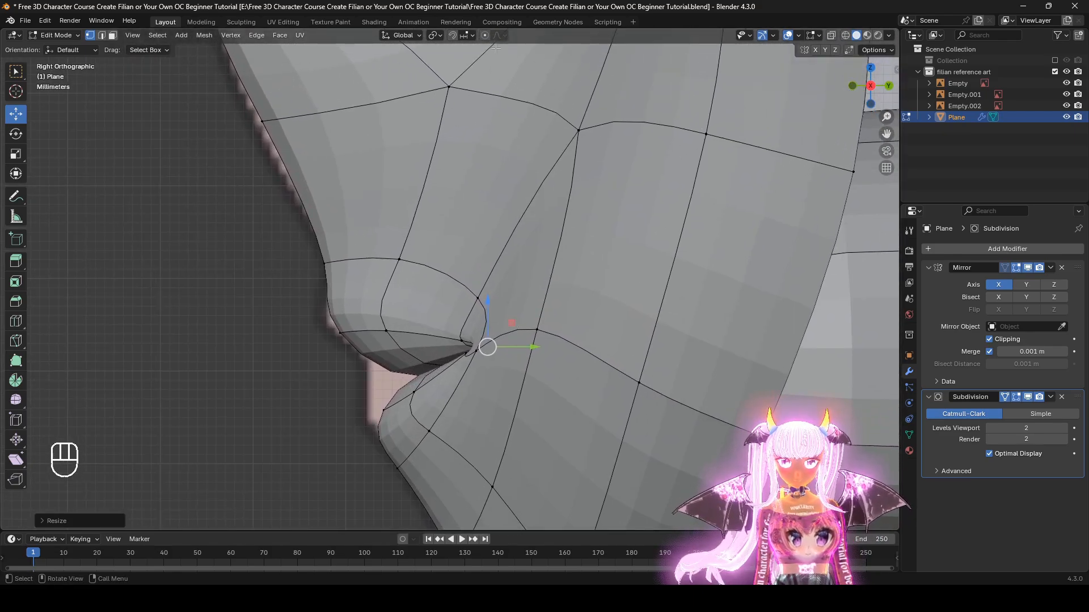
key("alt+z")
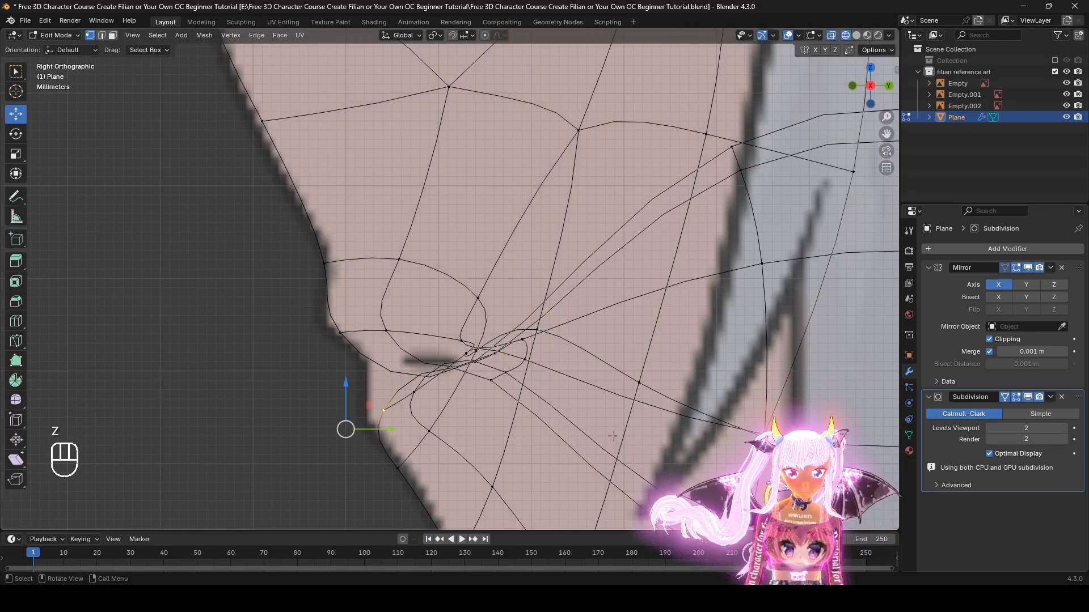
key("alt+z")
key("g")
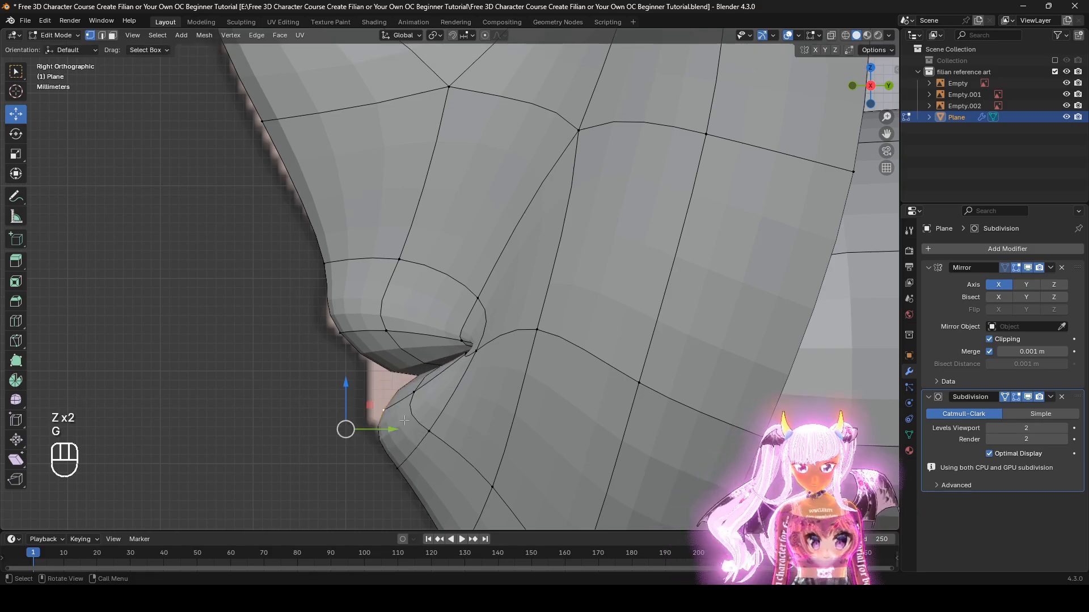
key("g")
left_click(381, 387)
Step: Move the lower lip's side vertex slightly forward and up to follow the adjusted lip centre
left_click(411, 389)
key("g")
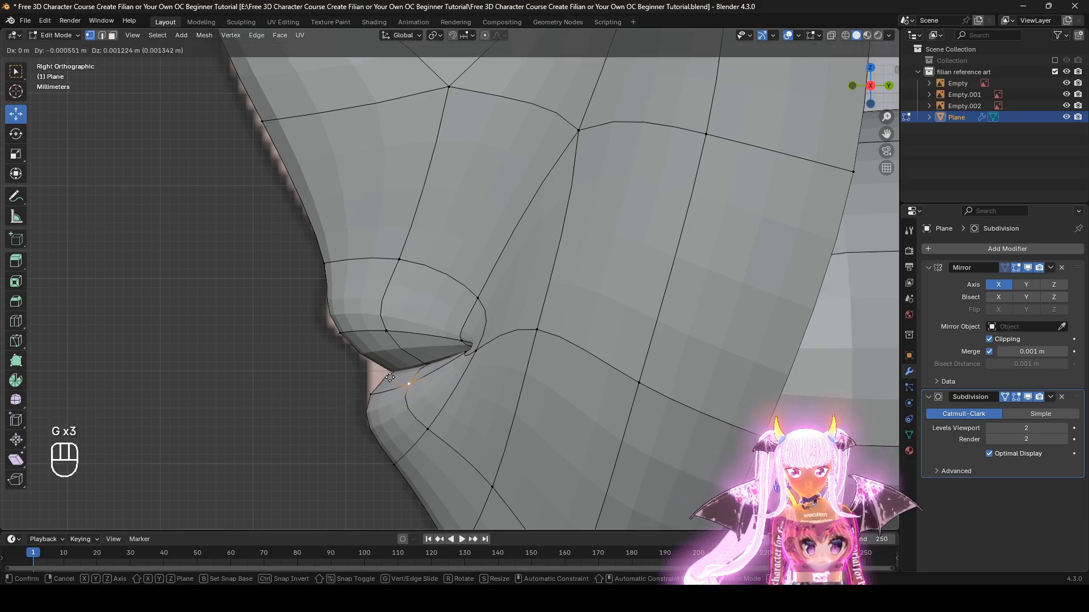
left_click(406, 381)
key("z")
key("z")
middle_click_drag(402, 457, 416, 439, "shift")
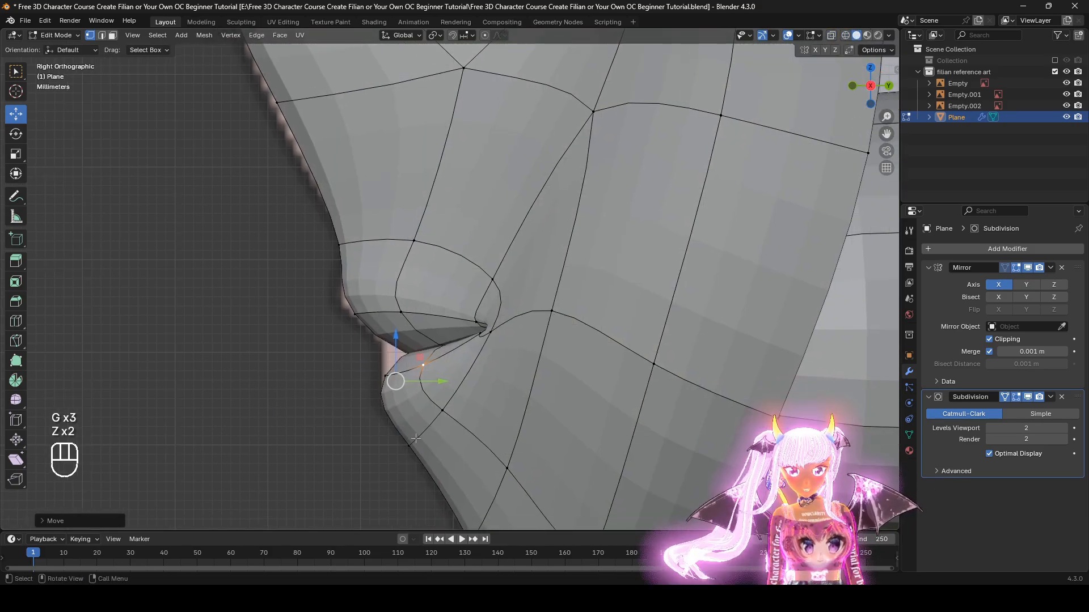
Step: Try an edge crease on the outer lip loop and inspect the smoothed mouth with overlays hidden
left_click(1027, 397)
middle_click_drag(567, 368, 629, 402)
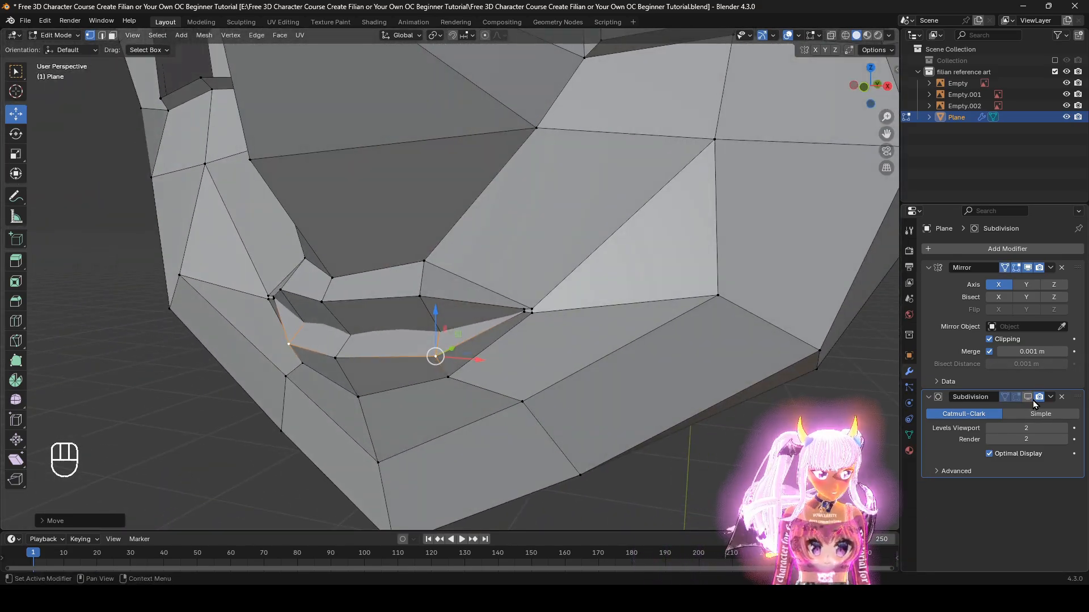
left_click(1028, 397)
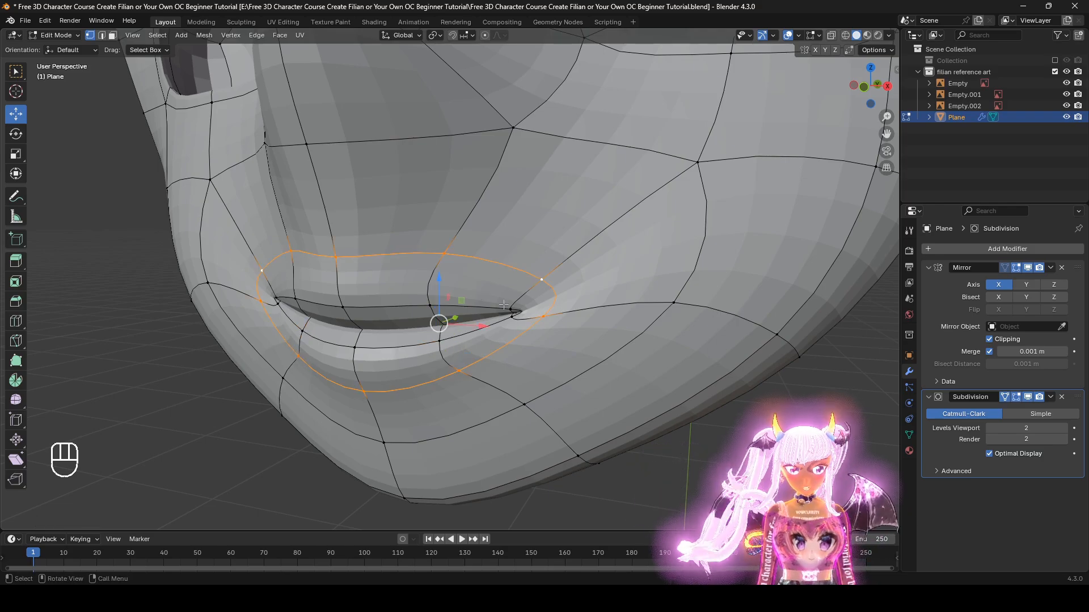
key("shift+e")
left_click(199, 45)
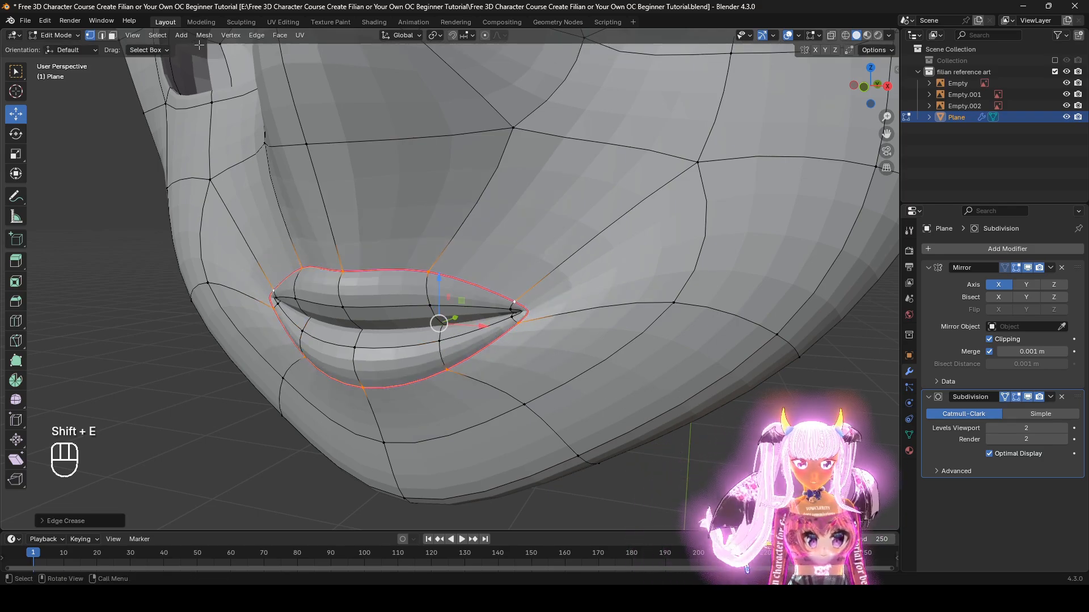
left_click(789, 36)
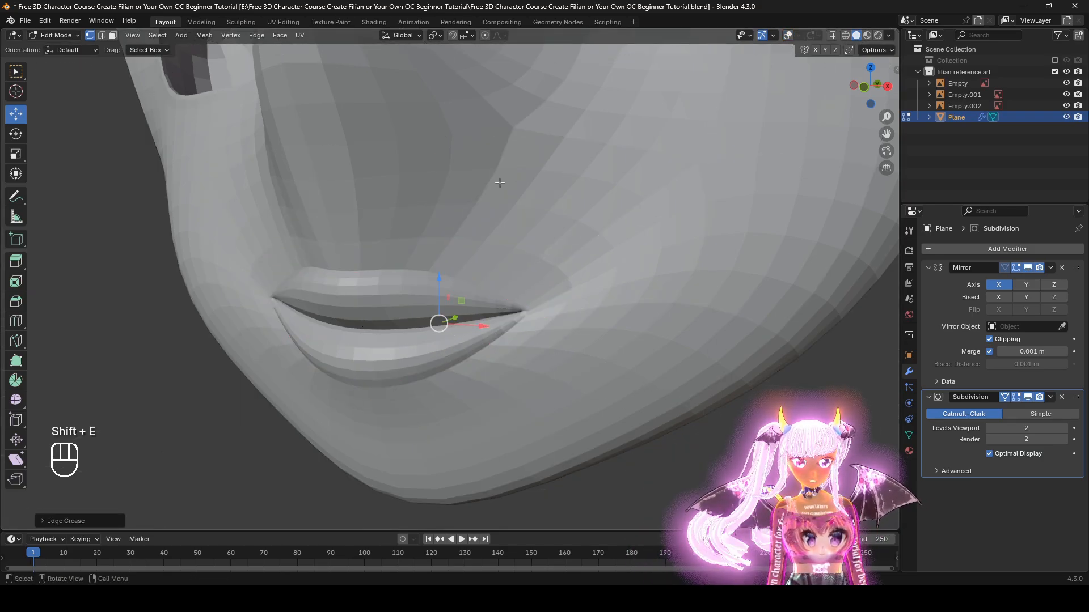
middle_click_drag(653, 175, 414, 188)
left_click(789, 36)
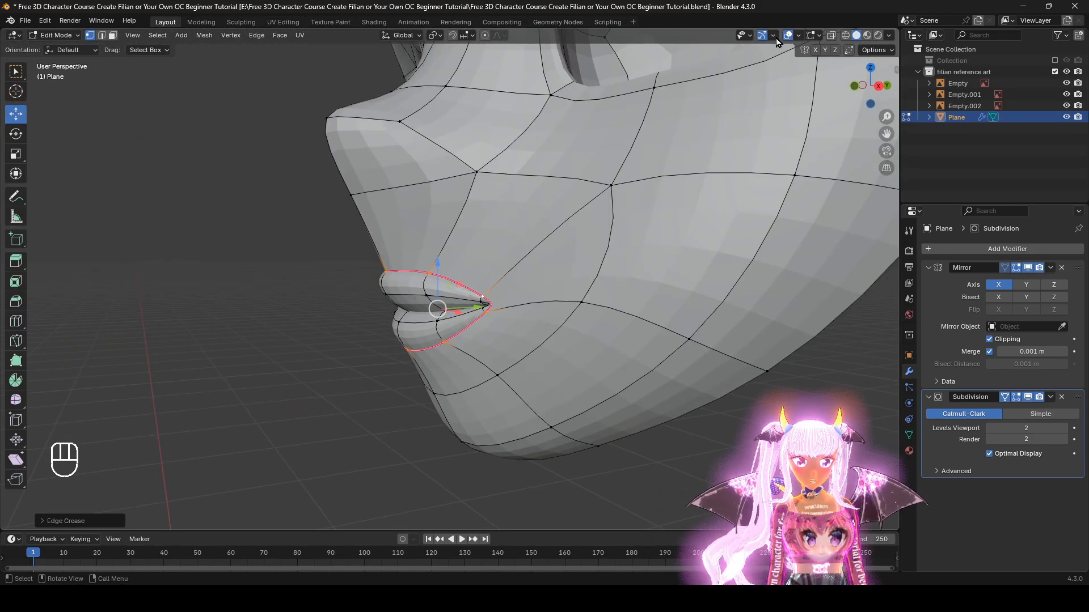
Step: Try an edge crease on the inner lip loop and view the mouth without overlays
scroll(388, 344, "up", 5)
key("shift+e")
left_click(793, 210)
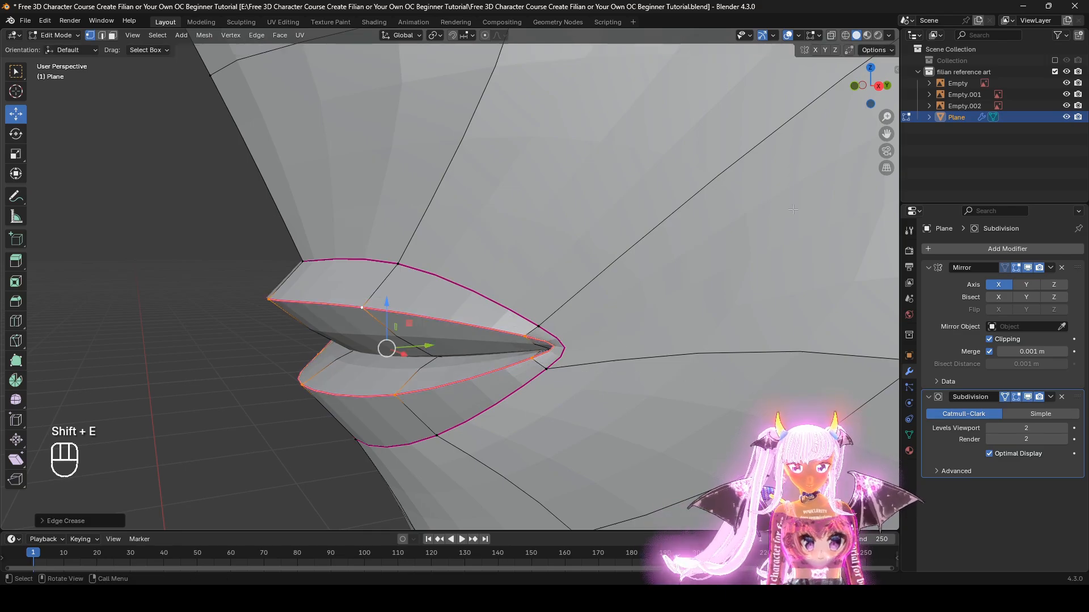
left_click(788, 37)
scroll(624, 199, "down", 3)
middle_click_drag(567, 233, 672, 237)
Step: Undo the edge creases on the inner and outer lip loops, comparing the mouth from the front
key("ctrl+z")
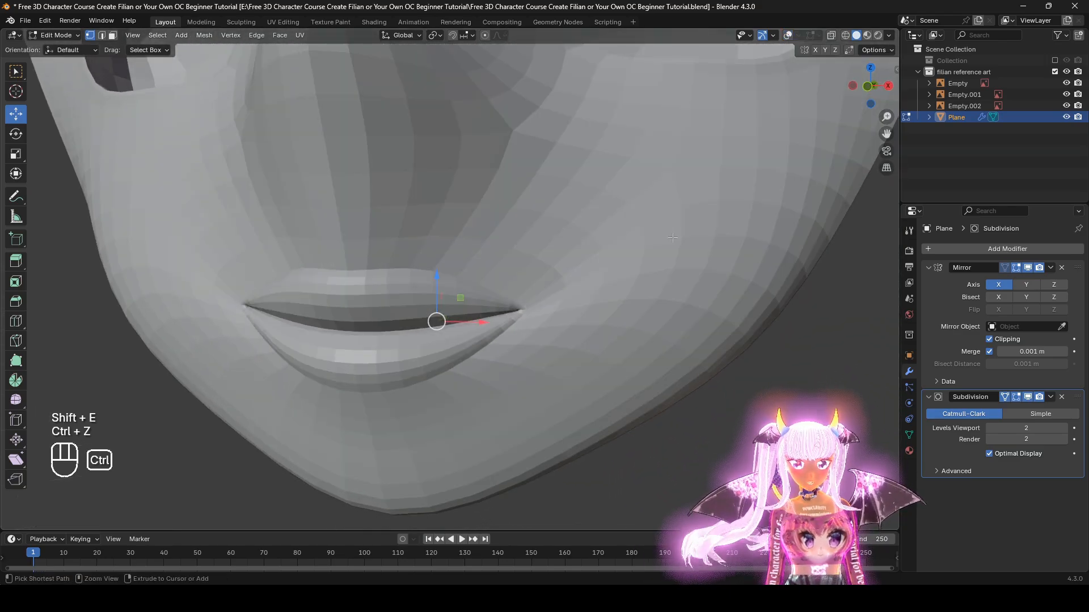
scroll(629, 267, "down", 4)
mouse_move(629, 267)
middle_mouse_down()
mouse_move(680, 272)
mouse_move(641, 250)
middle_mouse_up()
scroll(640, 251, "up", 4)
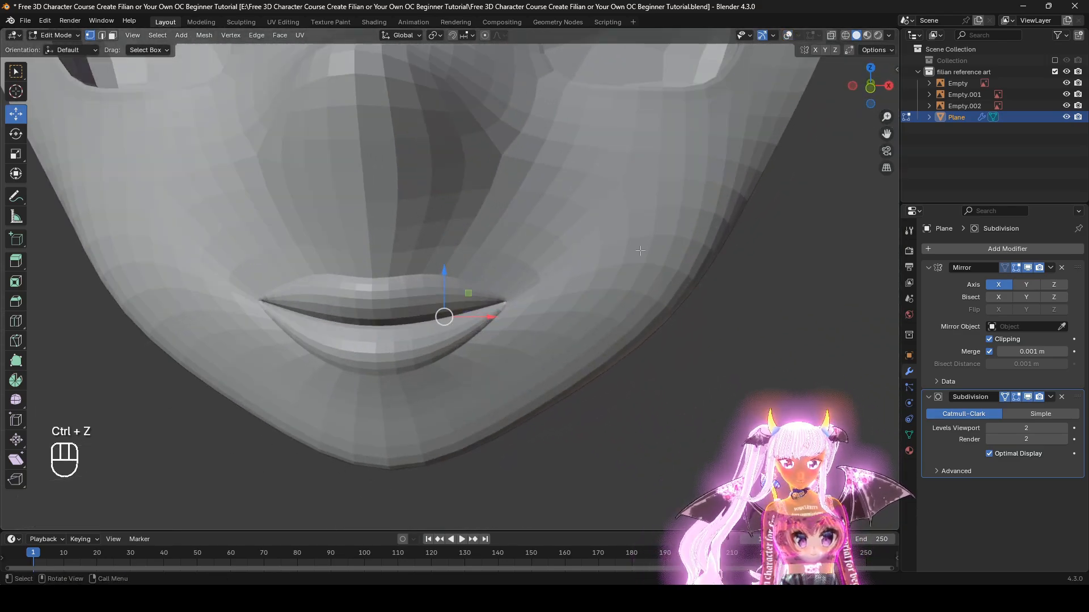
left_click(788, 35)
middle_click_drag(567, 187, 624, 185)
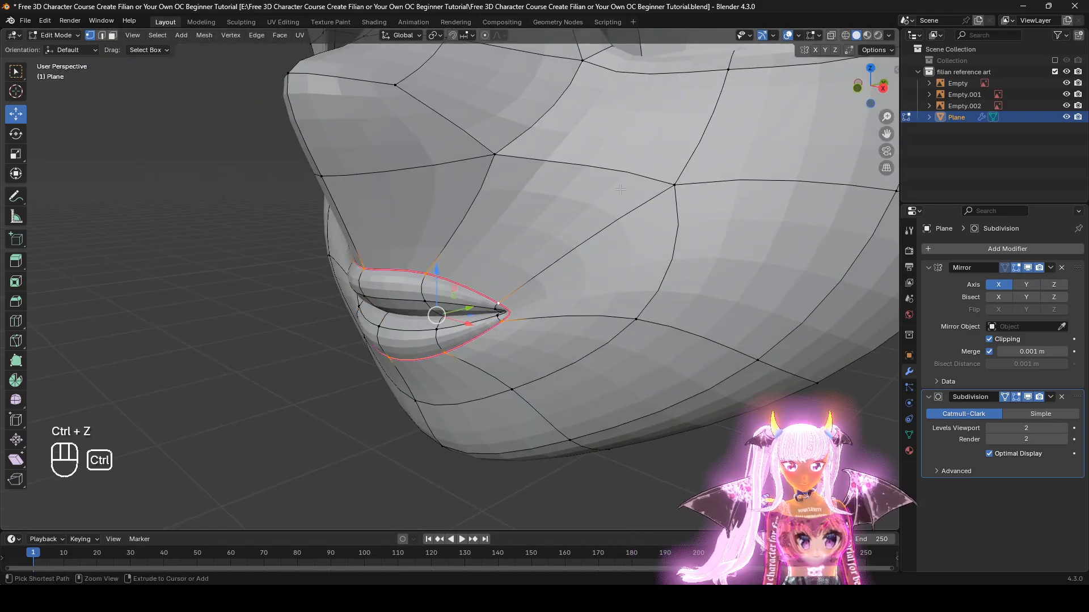
key("ctrl+z")
Step: Try a lighter edge crease on the outer lip loop and inspect the face with overlays hidden
scroll(620, 190, "up", 2)
key("shift+e")
left_click(667, 319)
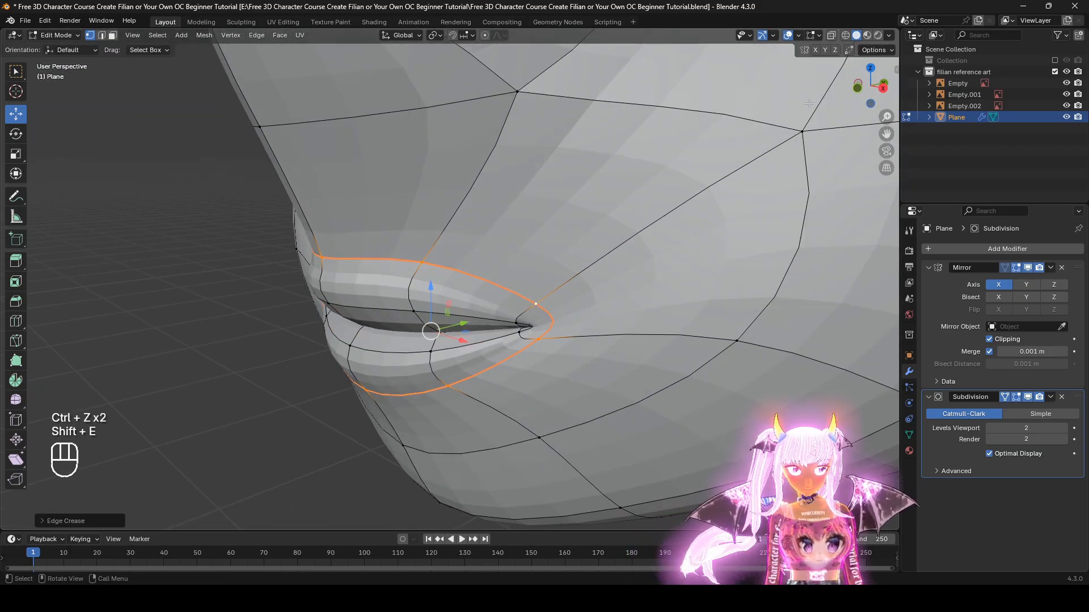
left_click(787, 37)
scroll(650, 93, "down", 3)
middle_click_drag(578, 238, 633, 243)
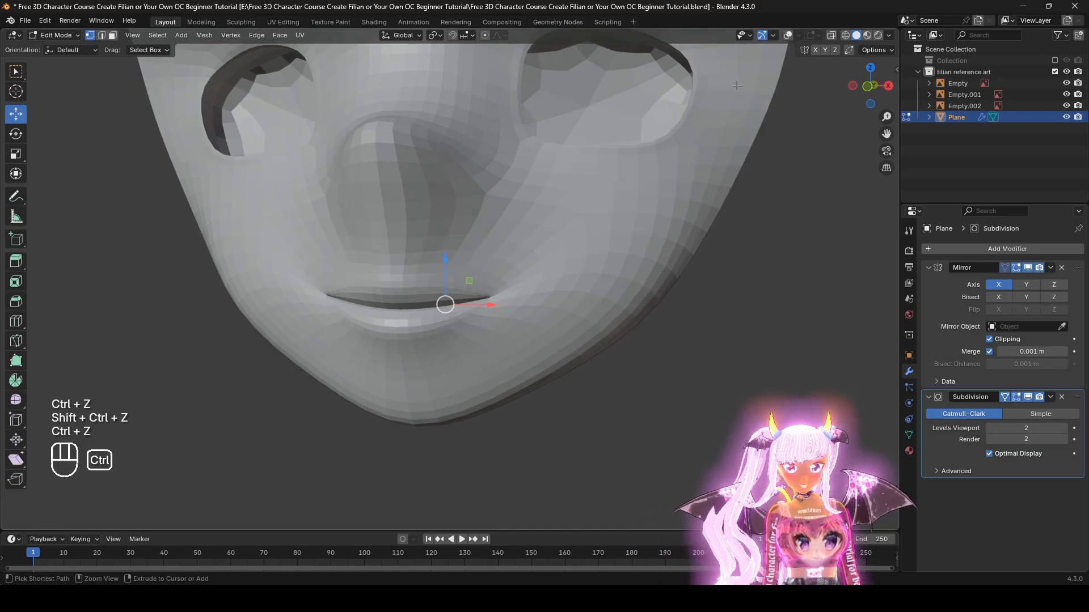
Step: Examine the uncreased lips from the side and front, comparing them with the Subdivision preview hidden and shown
left_click(787, 36)
scroll(635, 241, "up", 1)
middle_click_drag(635, 241, 362, 350)
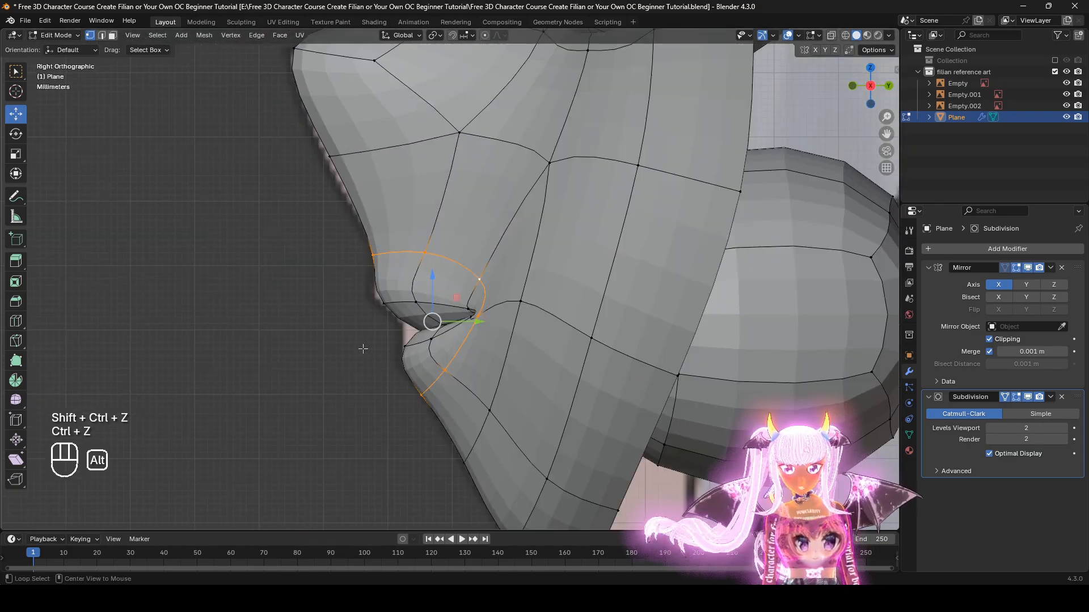
scroll(363, 349, "up", 2)
left_click(1028, 398)
middle_click_drag(448, 385, 466, 390)
left_click(1027, 396)
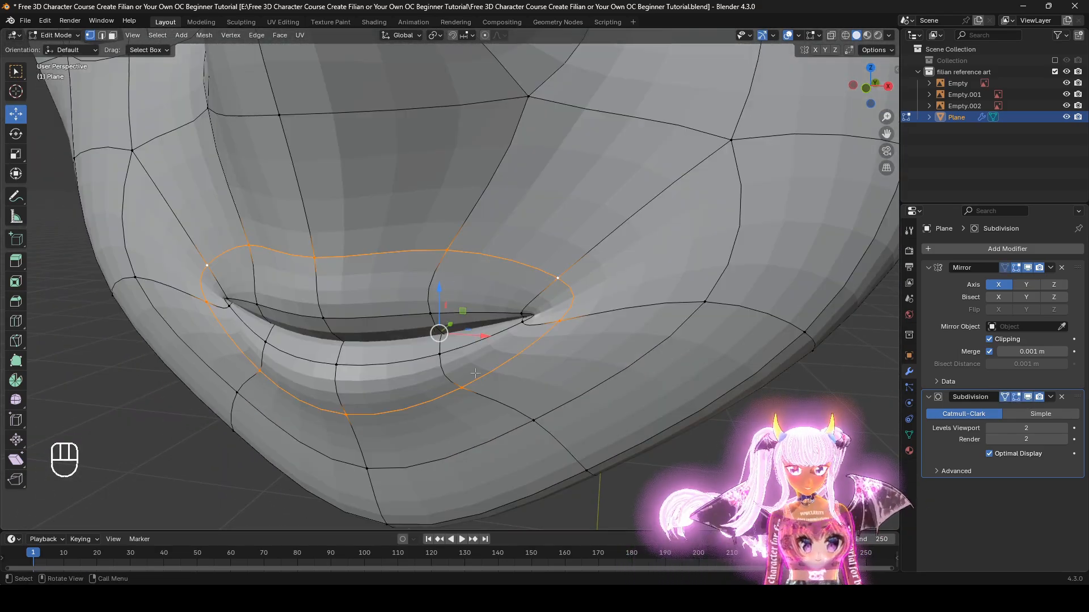
middle_click_drag(731, 221, 767, 179, "alt")
scroll(767, 179, "down", 4)
scroll(766, 179, "down", 2)
scroll(564, 377, "up", 2)
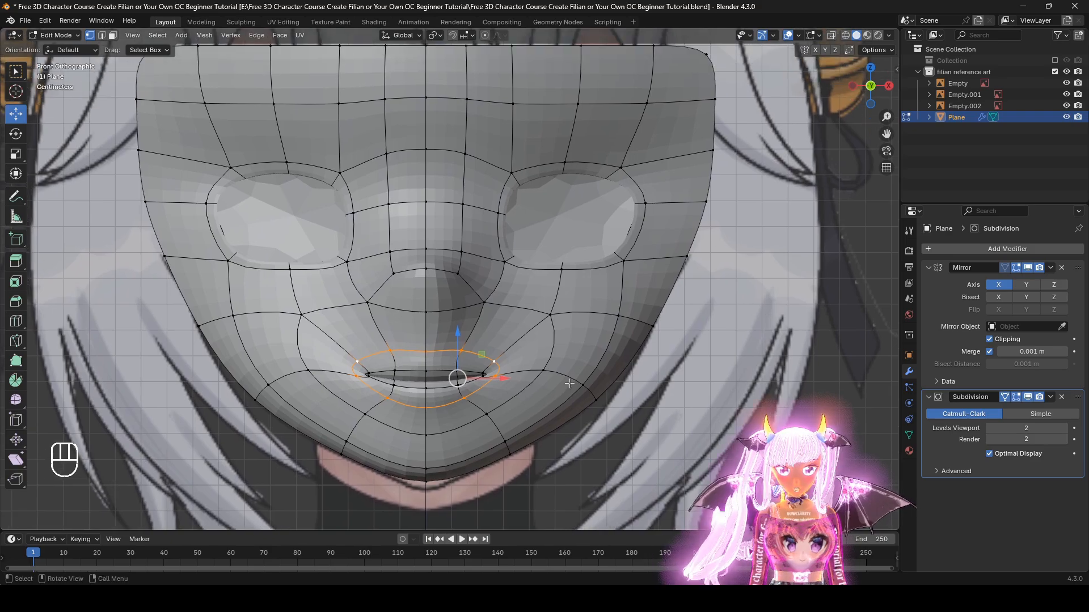
Step: Apply Shade Smooth to the head in Object Mode and return to Edit Mode
left_click(48, 36)
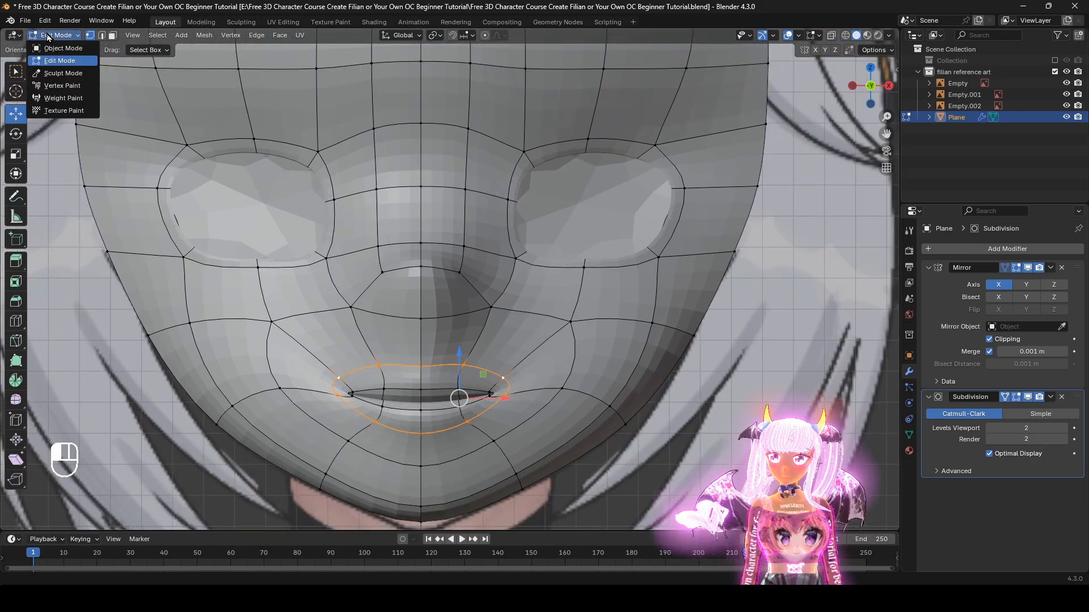
left_click(52, 49)
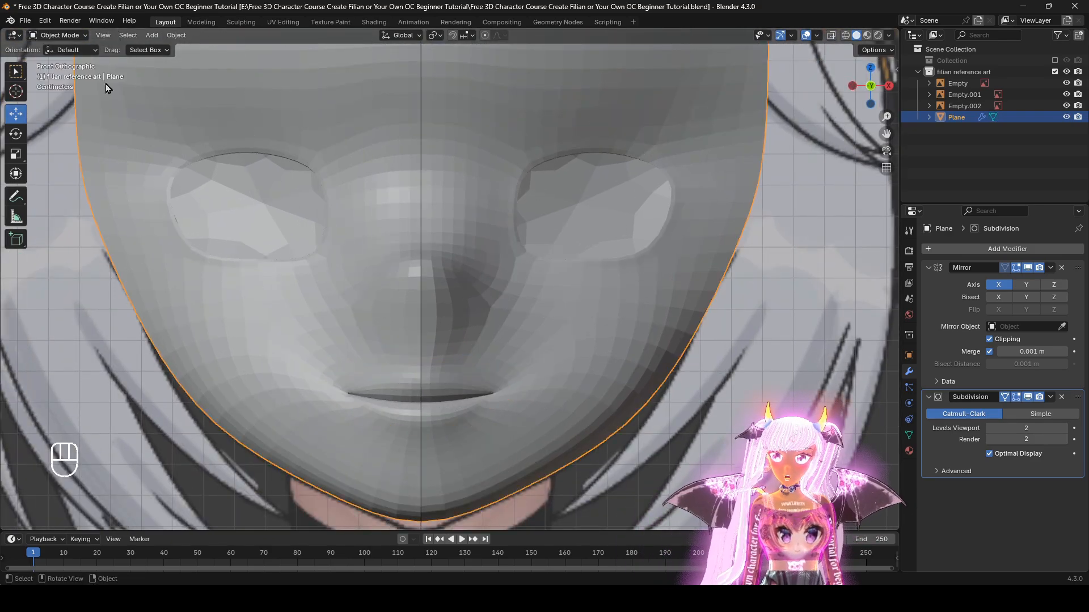
right_click(624, 318)
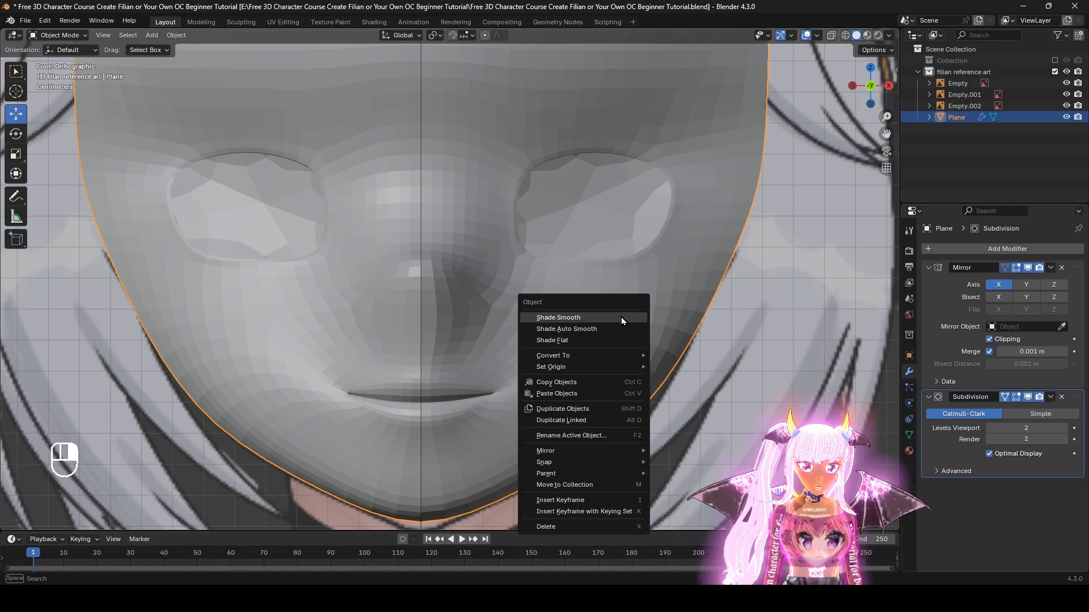
left_click(621, 318)
left_click(57, 35)
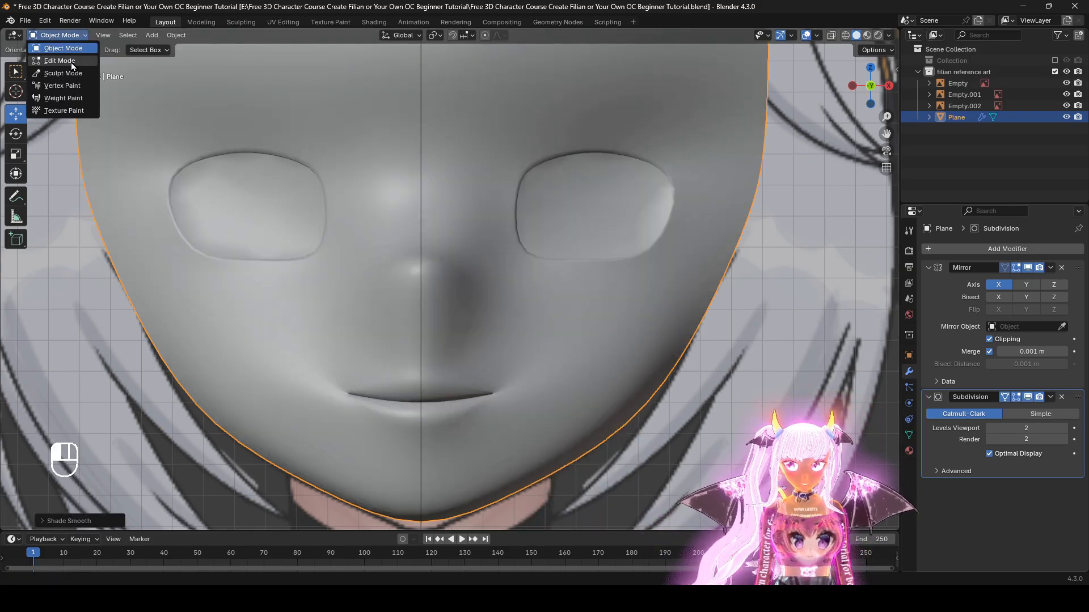
left_click(59, 61)
scroll(639, 138, "up", 3)
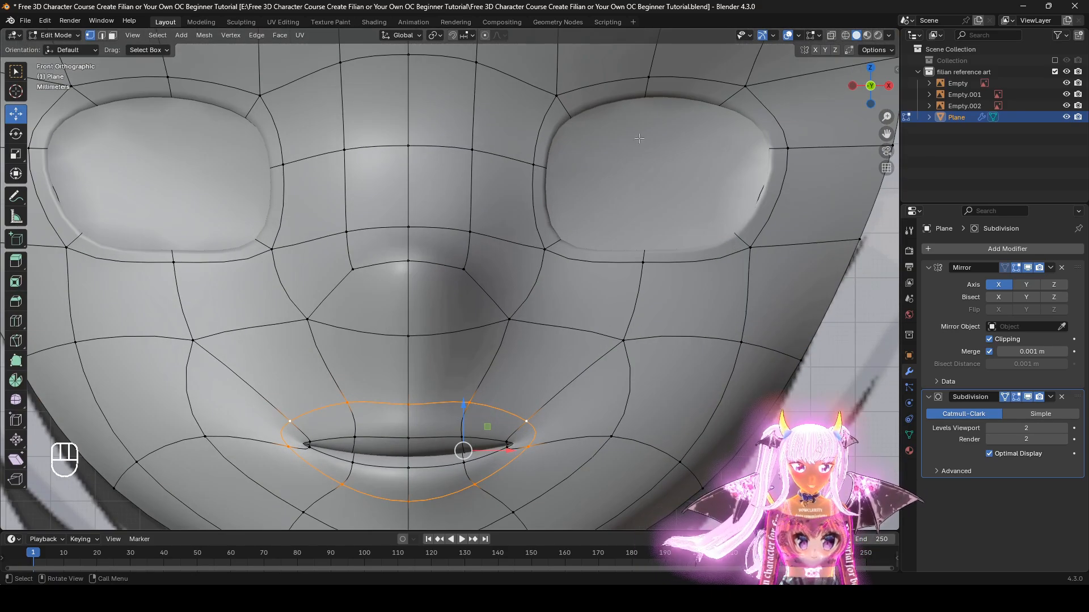
Step: Examine the smooth-shaded face from several angles with overlays hidden
left_click(785, 36)
scroll(601, 303, "down", 2)
middle_click_drag(598, 308, 623, 289, "shift")
middle_click_drag(429, 338, 318, 355)
middle_click_drag(533, 431, 646, 390)
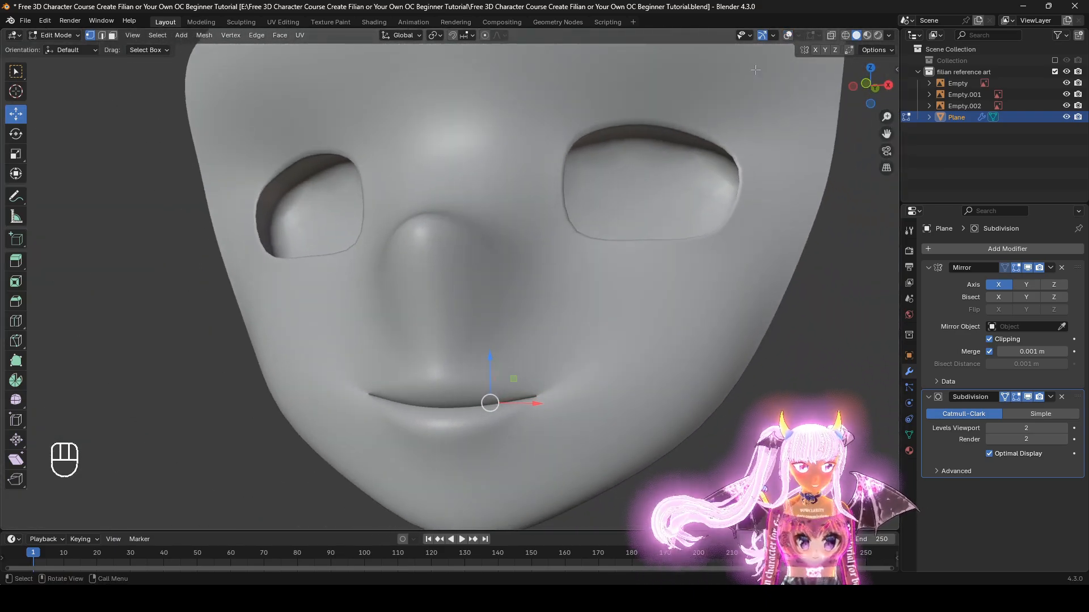
left_click(787, 36)
Step: With the Subdivision preview hidden, adjust the vertex beside the nose using Shrink/Fatten and move it inward along X
middle_click_drag(720, 85, 627, 128)
left_click(1027, 397)
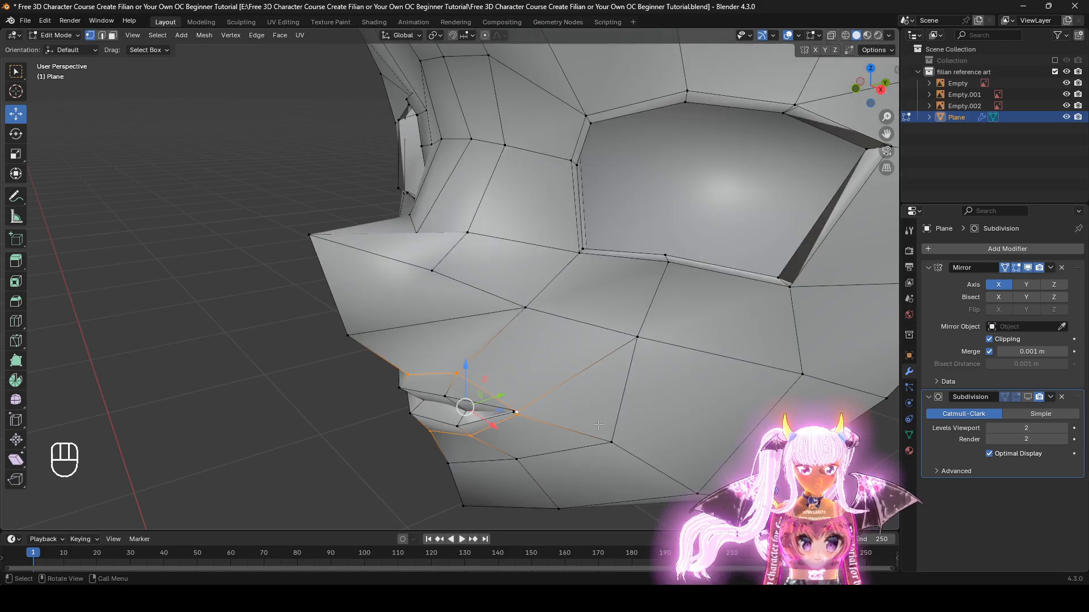
middle_click_drag(584, 374, 561, 410)
left_click(523, 323)
middle_click_drag(630, 386, 635, 323)
key("alt+s")
left_click(693, 224)
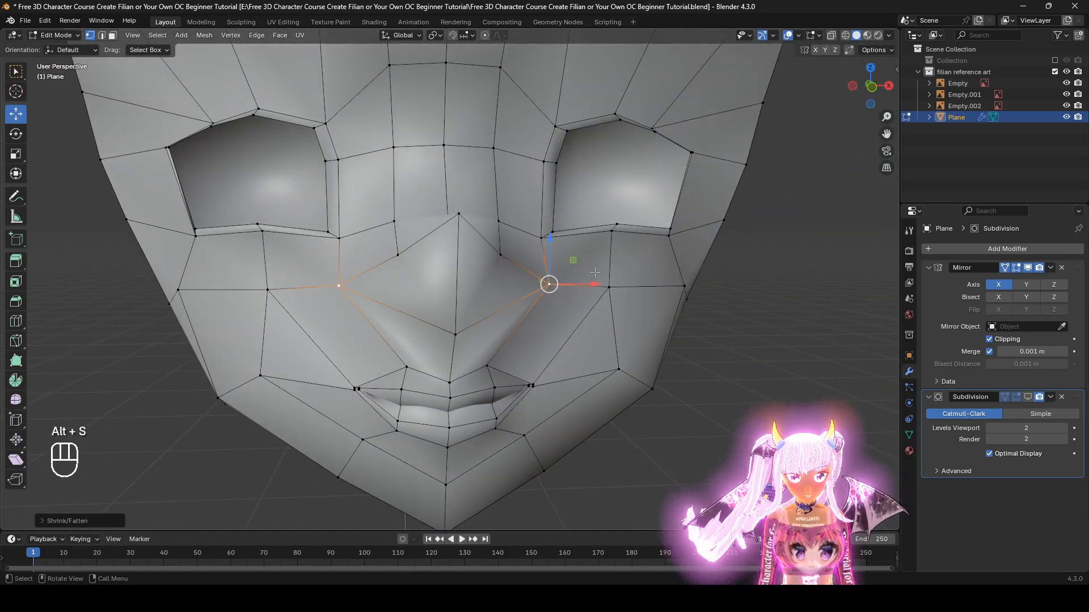
left_click_drag(602, 283, 581, 283)
Step: In the side-view wireframe, move the centre vertex under the nose and the nose tip back toward the reference profile
middle_click_drag(582, 284, 427, 289)
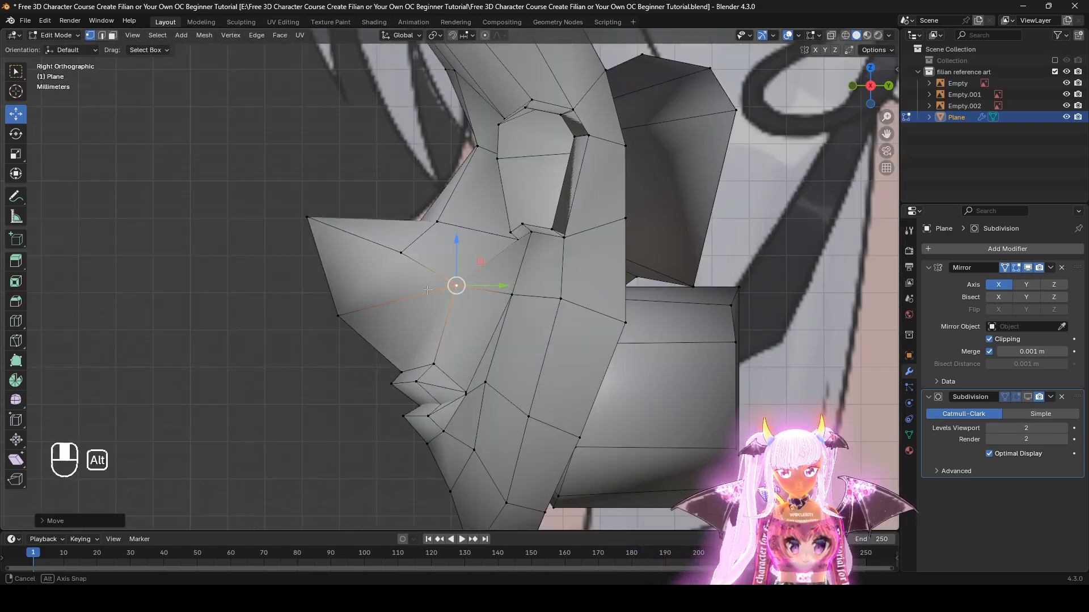
key("z")
key("g")
key("g")
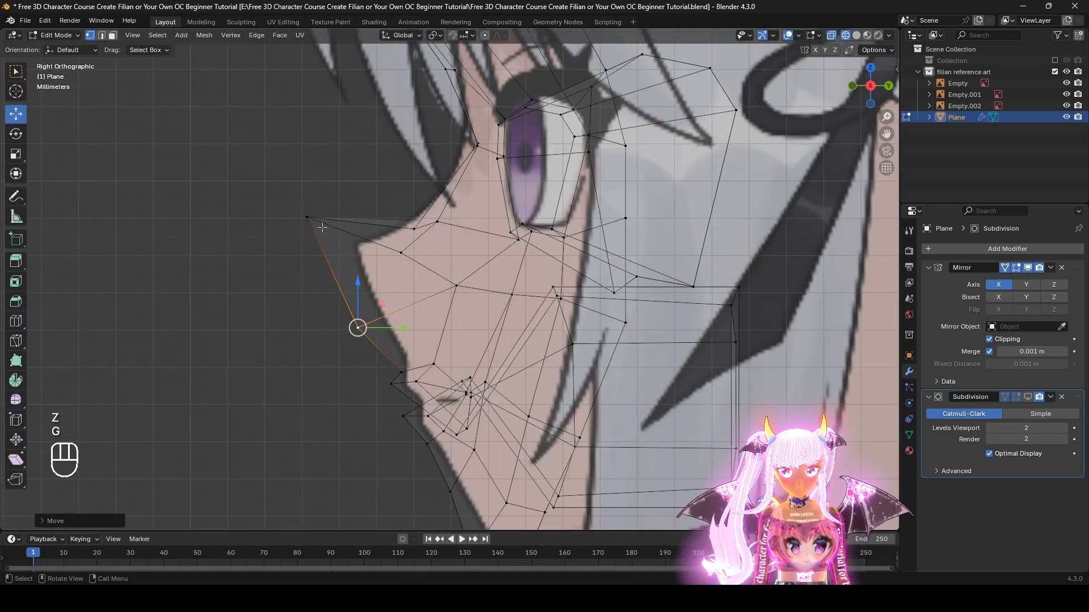
left_click(340, 286)
Step: Fine-tune the nose tip against the reference profile with the Subdivision preview shown, and restore solid shading
left_click(1030, 397)
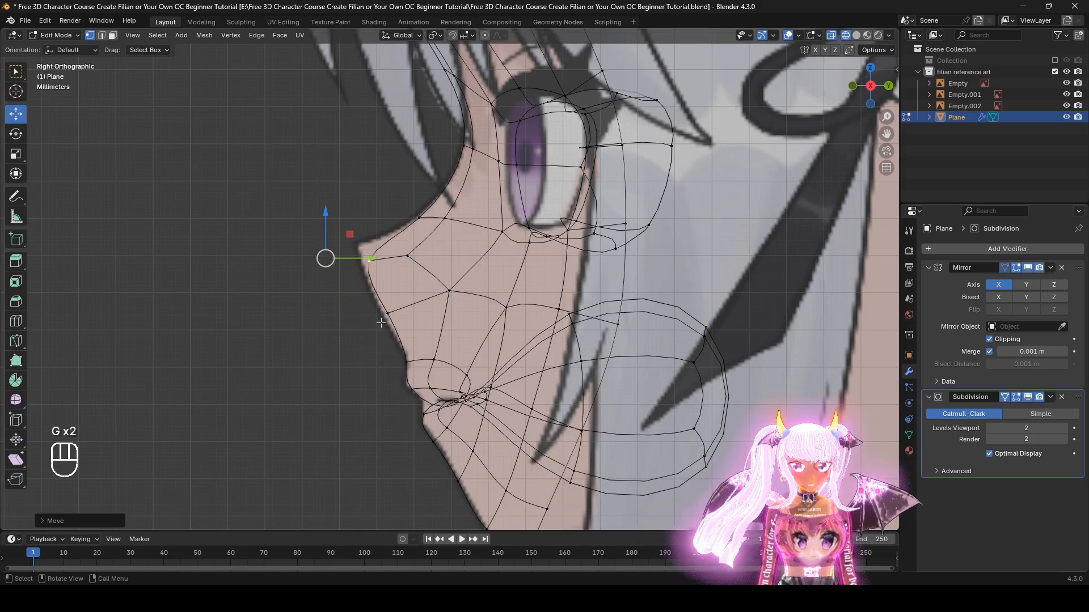
key("g")
left_click(363, 306)
key("z")
left_click(554, 328)
middle_click_drag(454, 335, 595, 341)
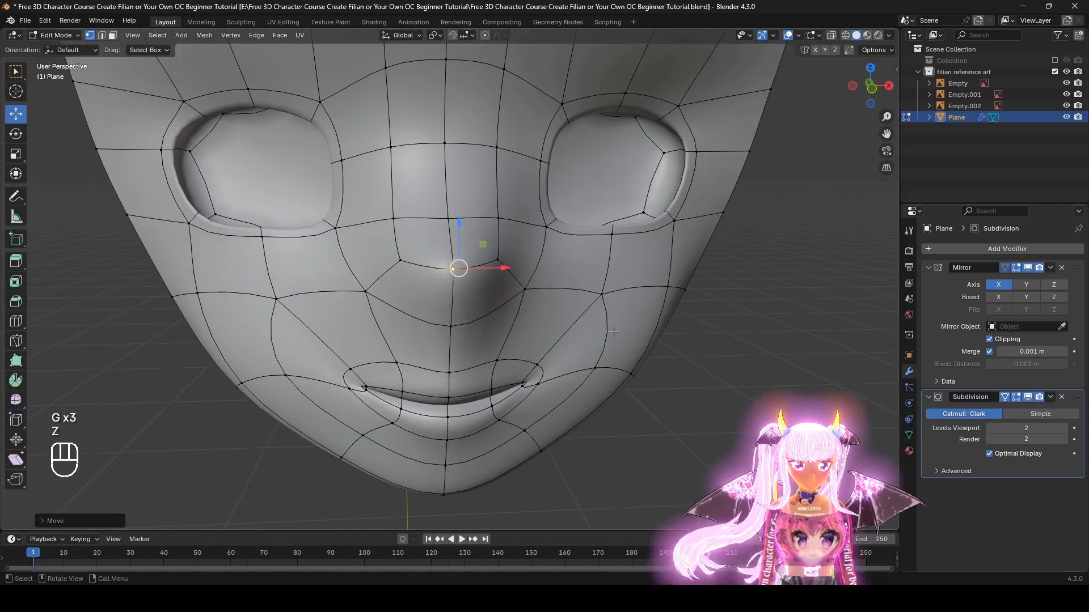
Step: Adjust the depth of the cheek vertices along their normals with Shrink/Fatten
left_click(638, 295)
middle_click_drag(637, 295, 513, 362)
key("alt+s")
left_click(615, 372)
key("alt+s")
left_click(656, 340)
middle_click_drag(504, 307, 545, 335)
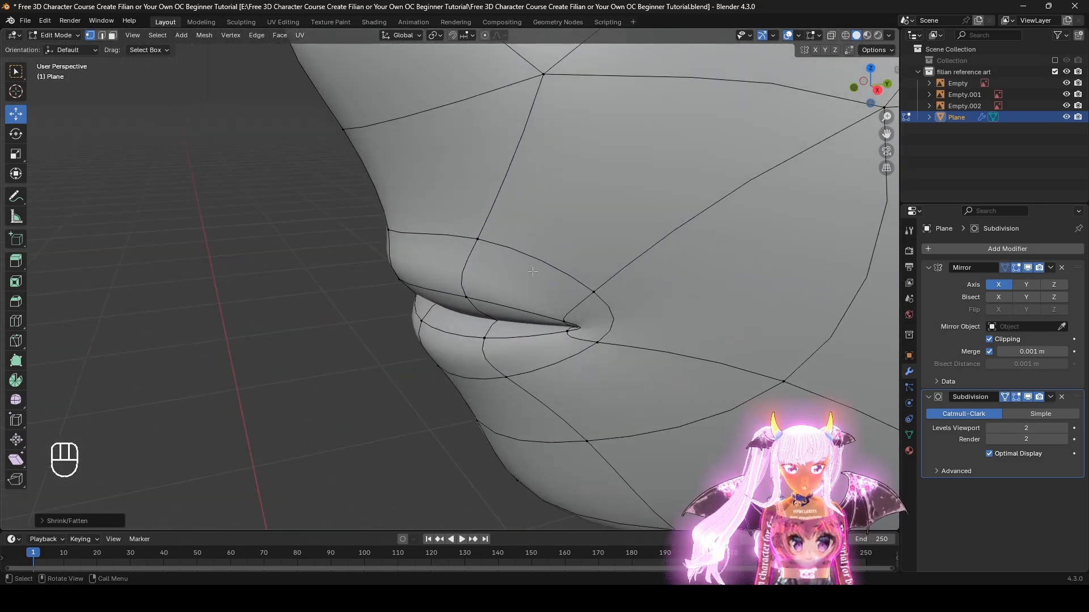
Step: Try repositioning the upper mouth corner vertices after checking them in the side view with and without the Subdivision preview
left_click(594, 292)
middle_click_drag(593, 292, 557, 322)
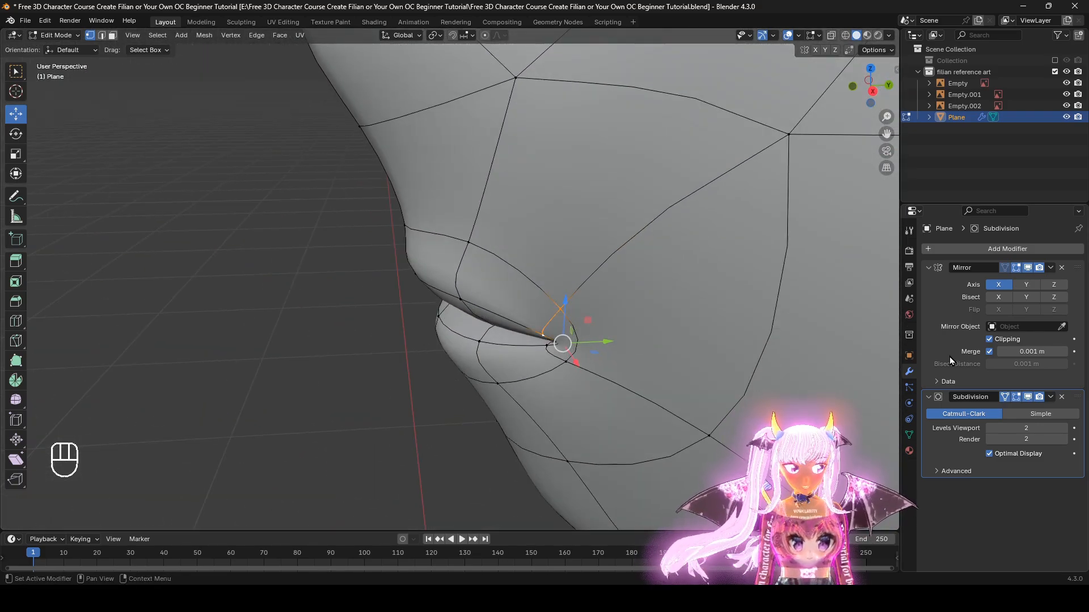
left_click(1030, 398)
middle_click_drag(716, 362, 749, 368)
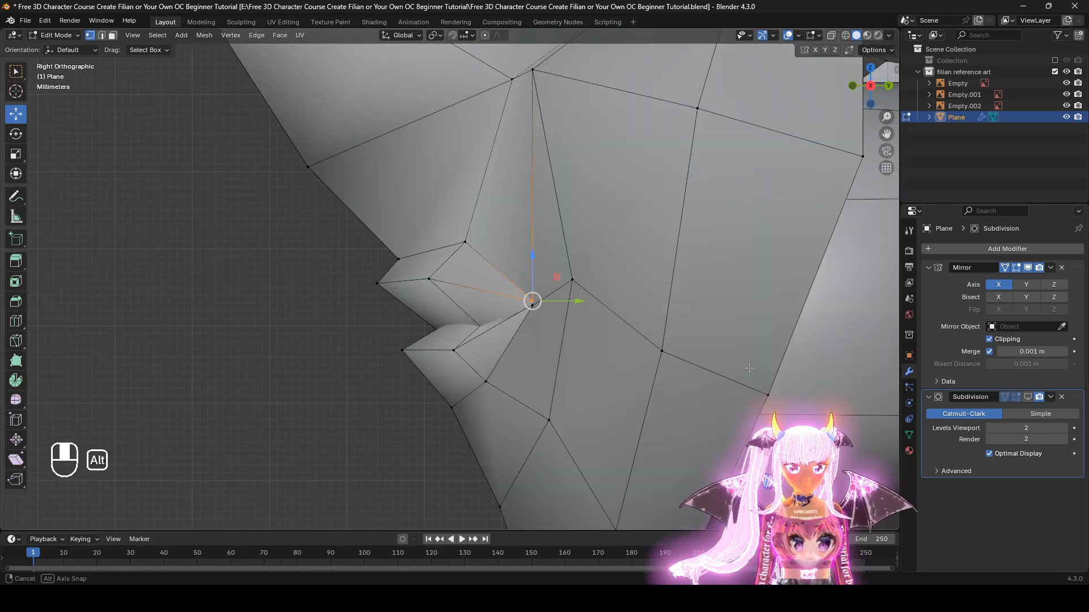
left_click(1028, 397)
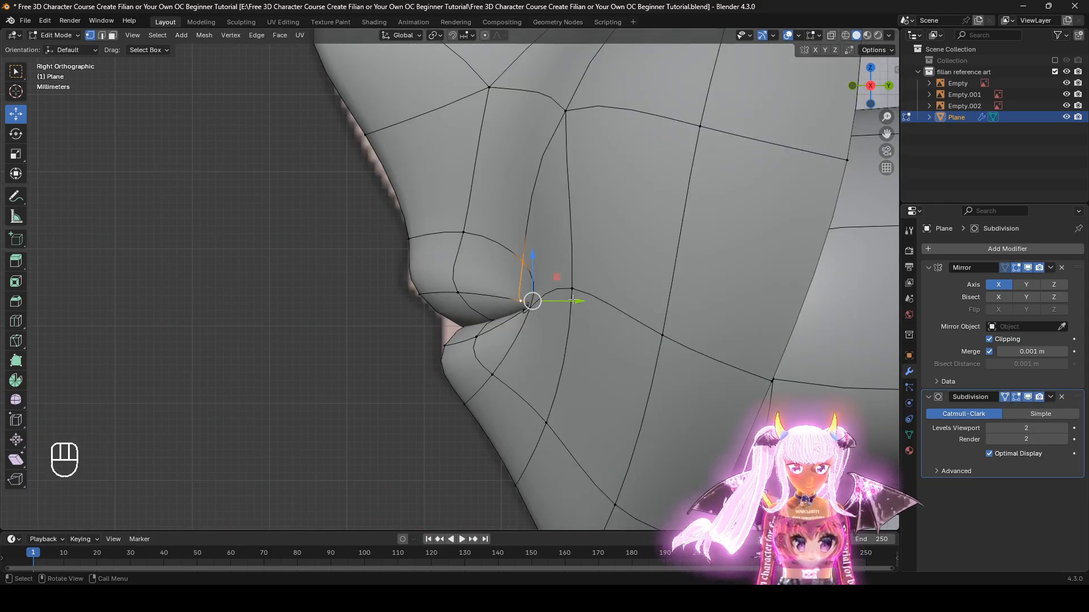
left_click(559, 305)
middle_click_drag(558, 305, 491, 240)
key("ctrl+z")
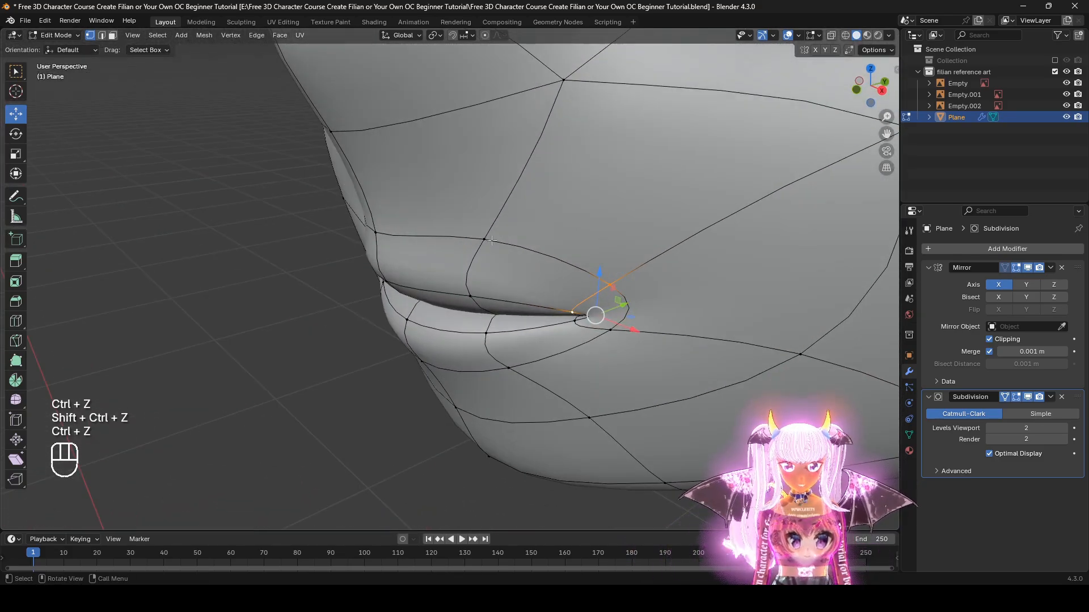
Step: Select the upper lip's side vertices and move them slightly forward, checking the lip curve from below
middle_click_drag(501, 298, 550, 161)
key("g")
left_click(639, 295)
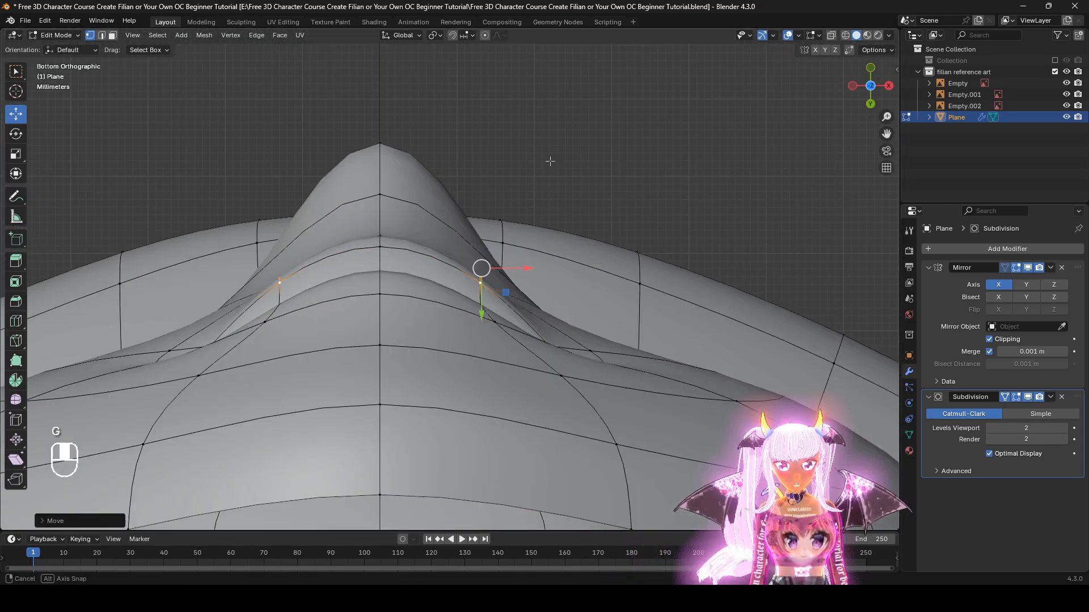
middle_click_drag(527, 370, 376, 479)
Step: In the side view, move the lower lip's centre vertex slightly up and forward, and check the mouth from the front
key("z")
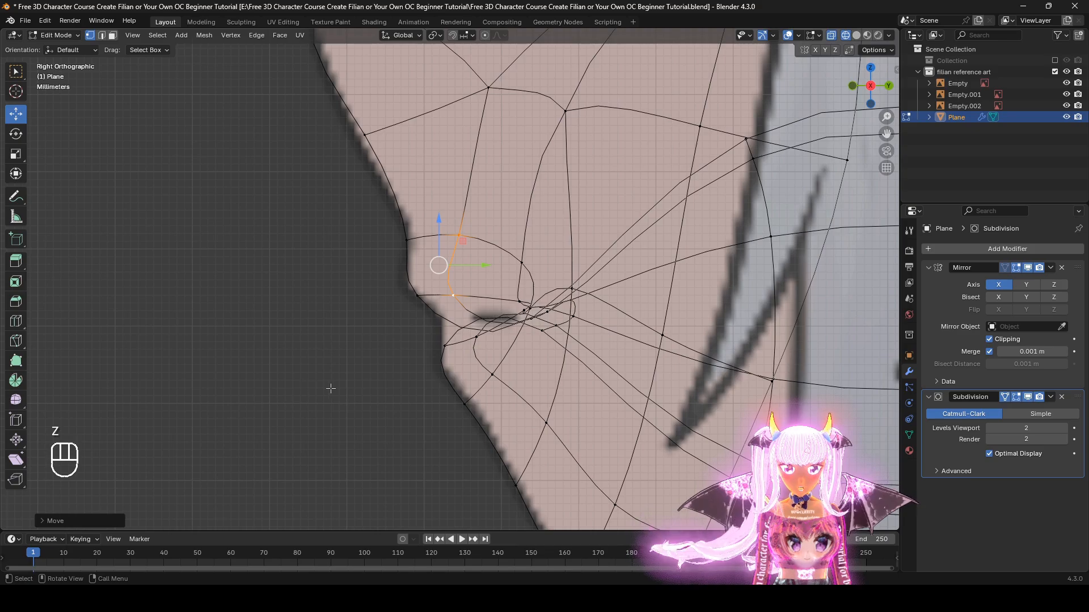
key("z")
key("g")
left_click(442, 322)
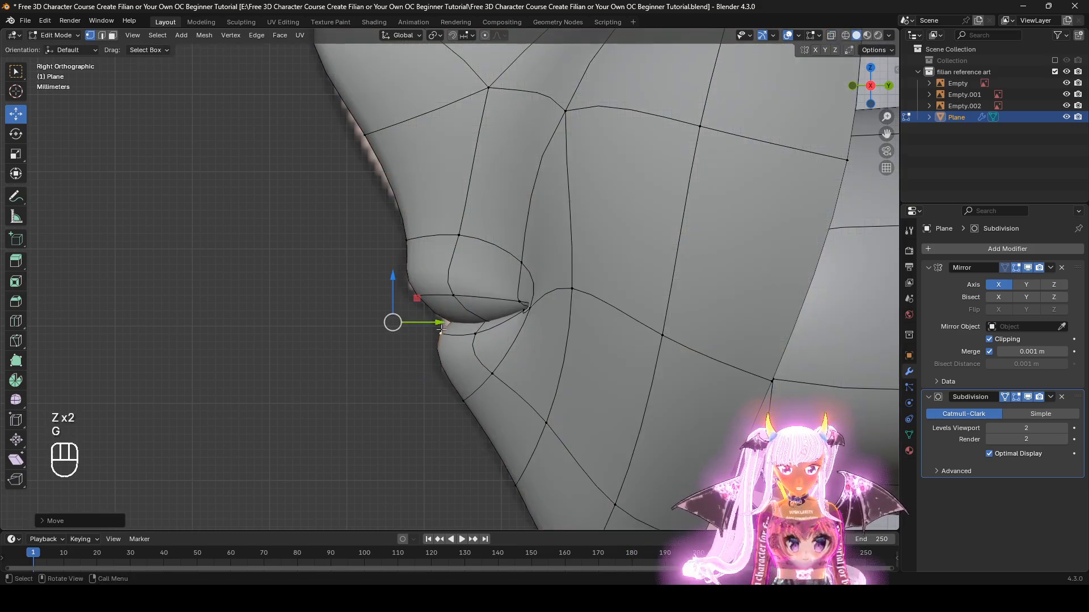
middle_click_drag(442, 323, 633, 251)
scroll(633, 251, "down", 2)
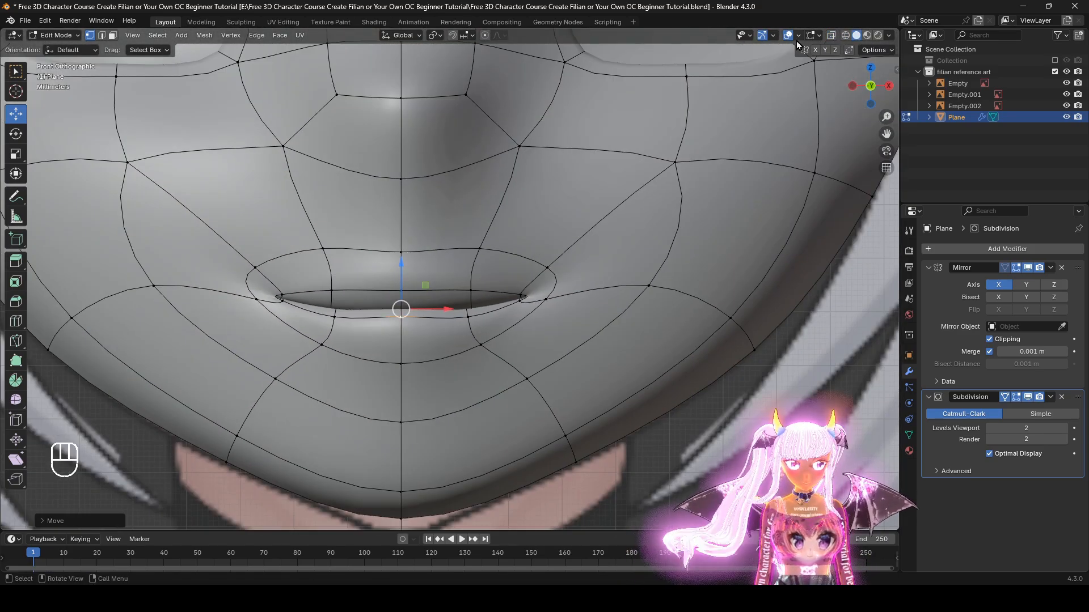
Step: Hide the overlays and compare the mouth before and after the last lower lip move by undoing and redoing it
left_click(787, 35)
scroll(642, 398, "down", 2)
key("ctrl+shift+z")
middle_click_drag(646, 397, 587, 396)
scroll(497, 366, "up", 1)
key("ctrl+z")
scroll(496, 367, "up", 1)
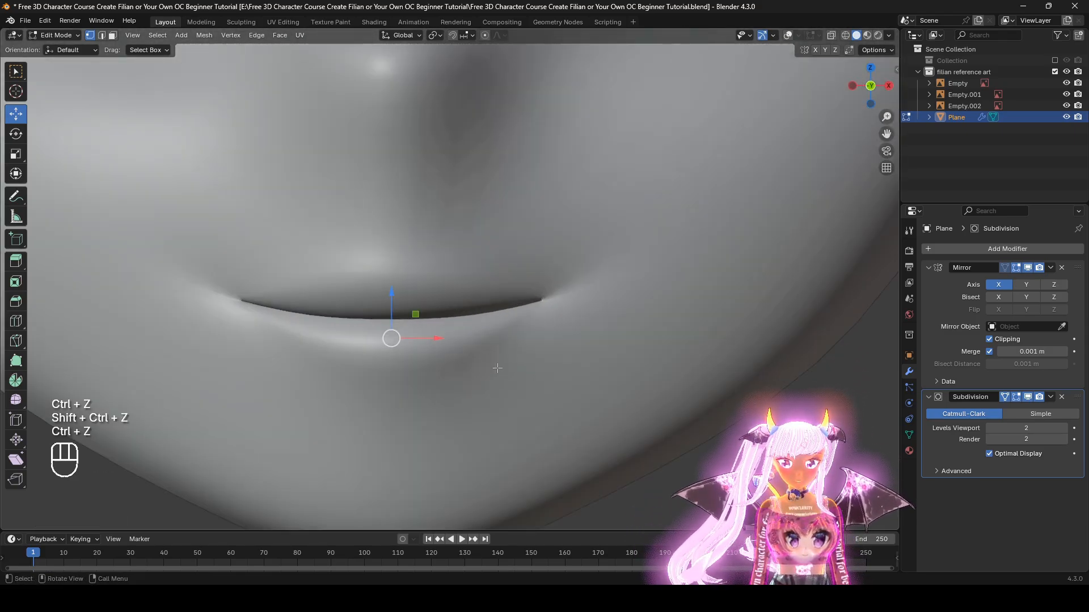
left_click(797, 35)
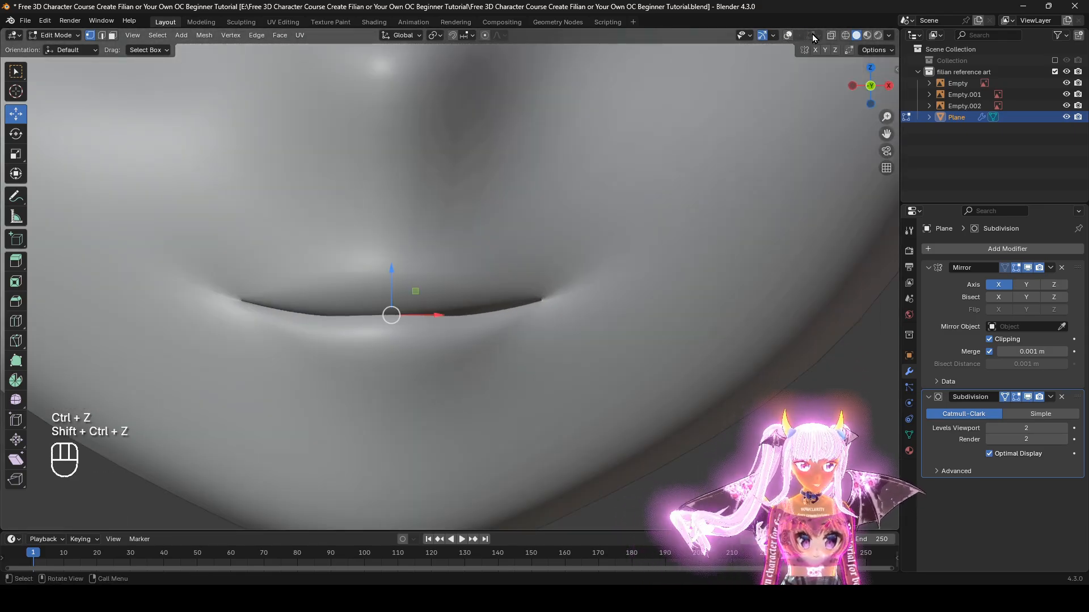
Step: With overlays restored, slide the lower lip's centre vertex slightly down in the side view, checking it with and without the Subdivision preview
left_click(790, 36)
left_click(1028, 397)
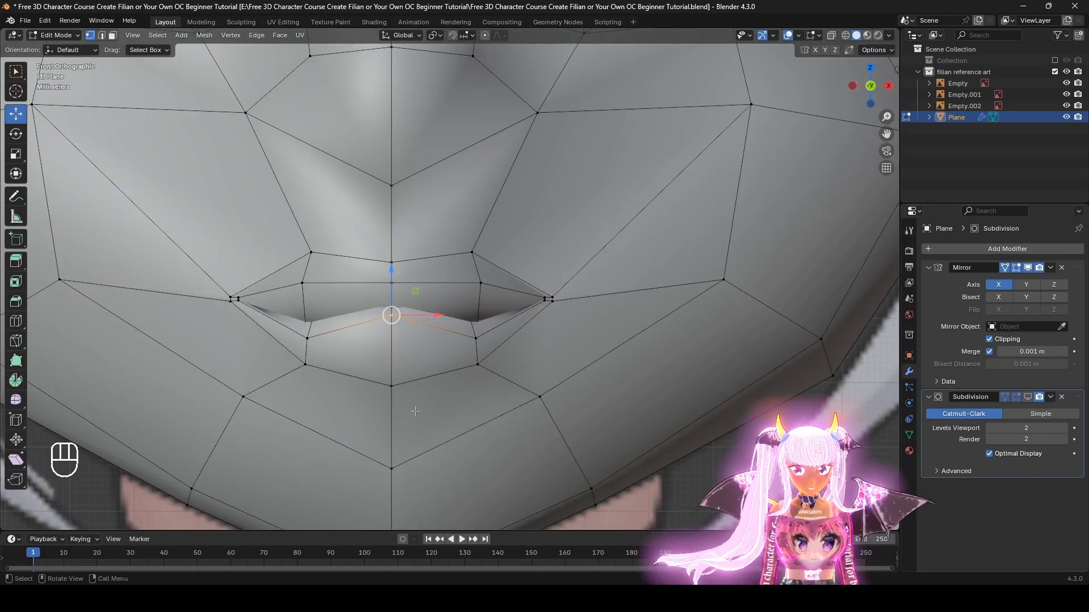
middle_click_drag(431, 408, 291, 398)
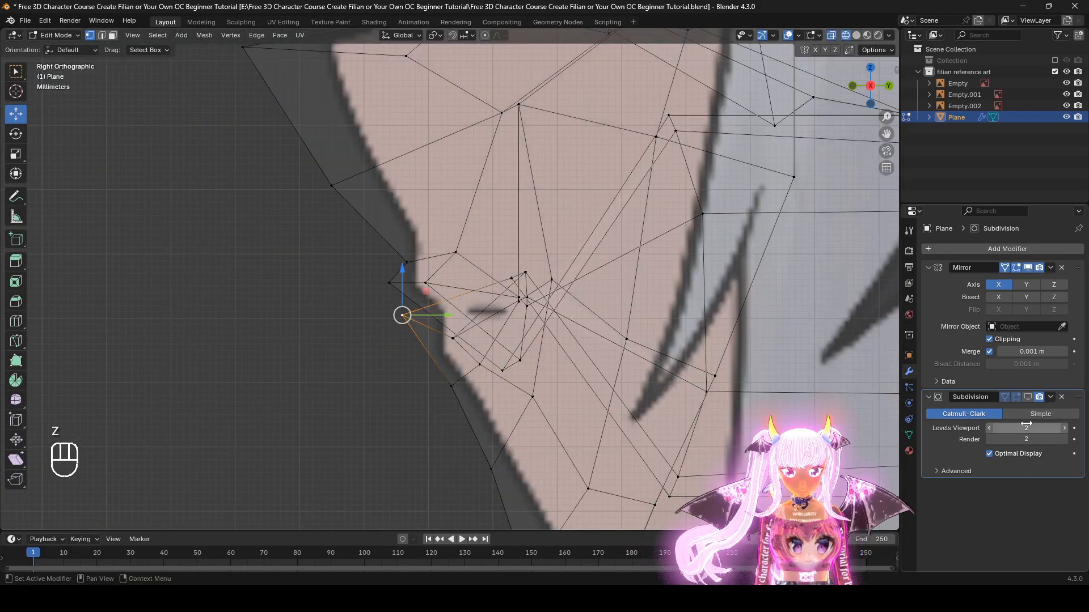
left_click(1027, 397)
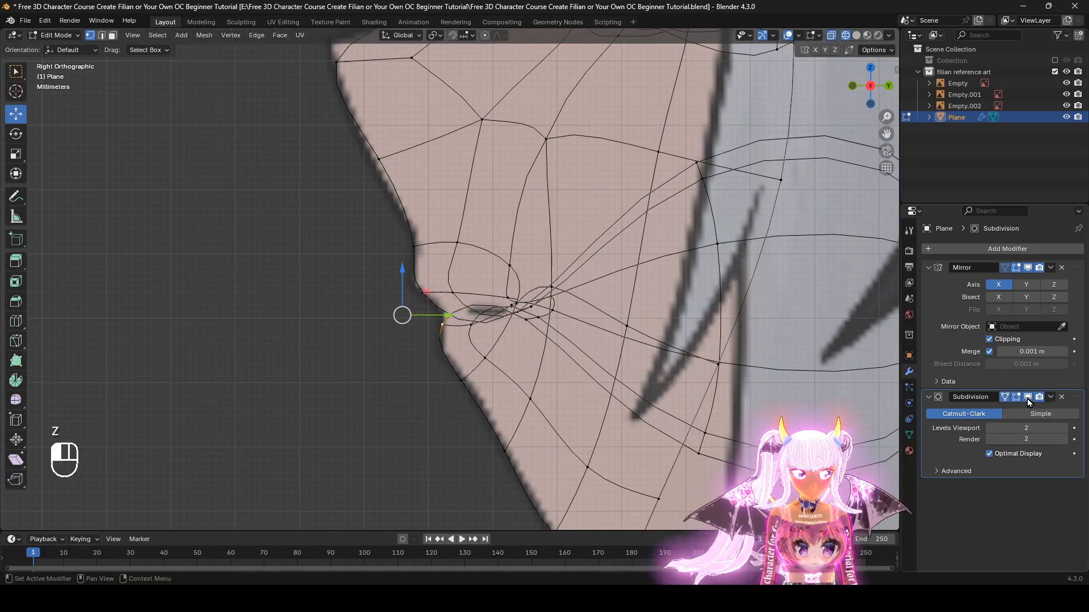
key("g")
key("g")
left_click(433, 334)
key("z")
middle_click_drag(556, 354, 724, 391)
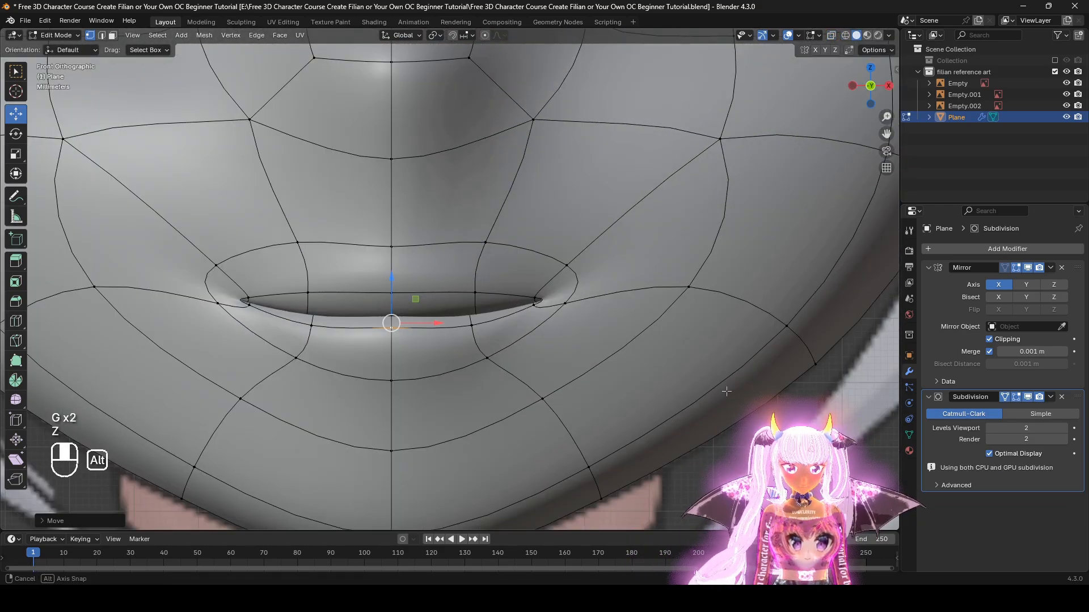
Step: Examine the whole face with overlays hidden from several angles, checking the smile line and the nose
scroll(771, 296, "down", 5)
mouse_move(770, 296)
middle_mouse_down("shift")
mouse_move(787, 392)
mouse_move(733, 343)
mouse_move(688, 440)
mouse_move(767, 362)
middle_mouse_up("shift")
scroll(687, 440, "down", 1)
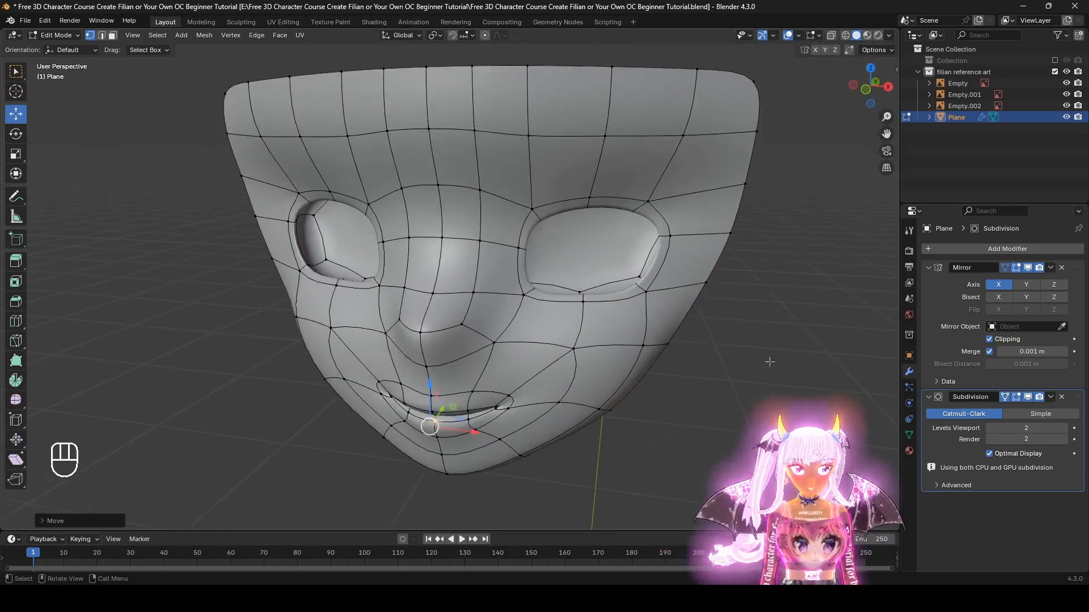
scroll(768, 362, "up", 1)
left_click(787, 36)
middle_click_drag(699, 338, 747, 272, "shift")
scroll(736, 326, "down", 3)
scroll(785, 306, "up", 3)
middle_click_drag(553, 325, 605, 333)
middle_click_drag(604, 333, 536, 320)
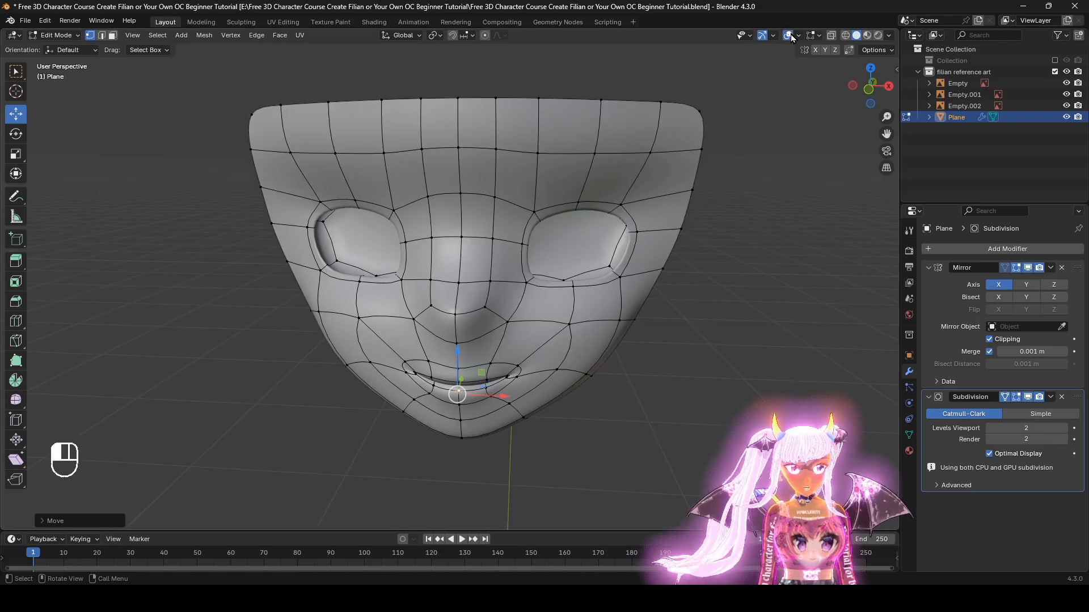
scroll(796, 301, "up", 2)
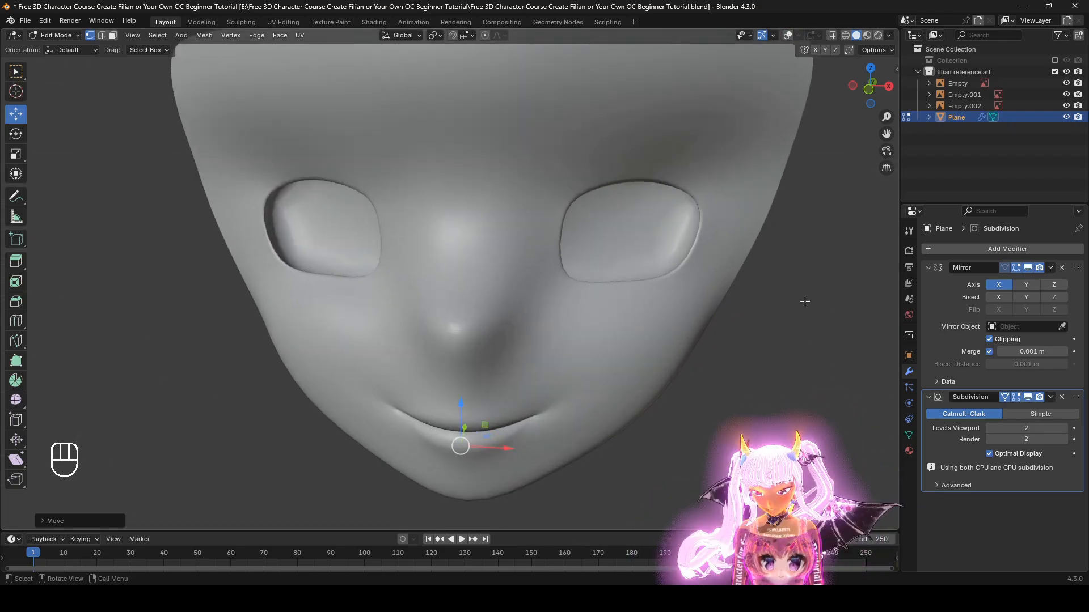
Step: Try flattening the whole face mesh along the Y axis by scaling it to about 0.16, and undo it
key("s")
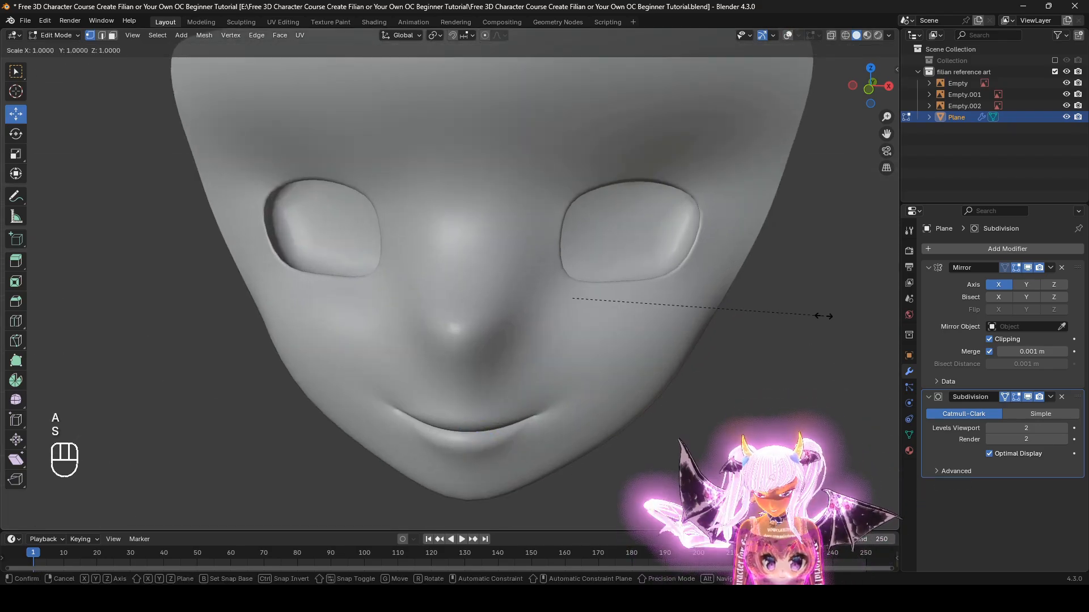
key("y")
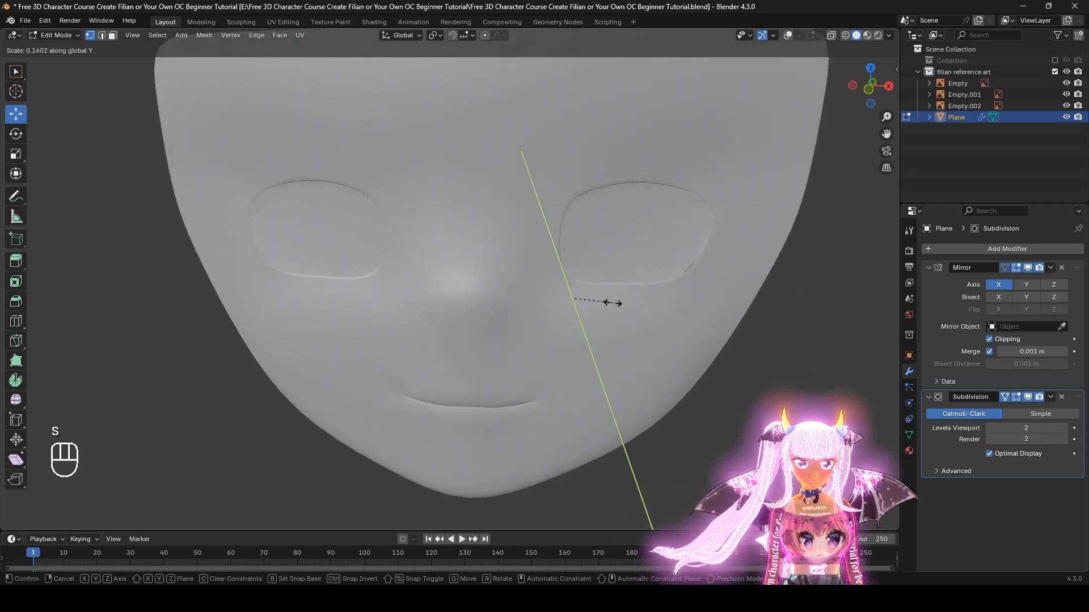
left_click(613, 301)
middle_click_drag(638, 287, 647, 275)
scroll(701, 325, "down", 2)
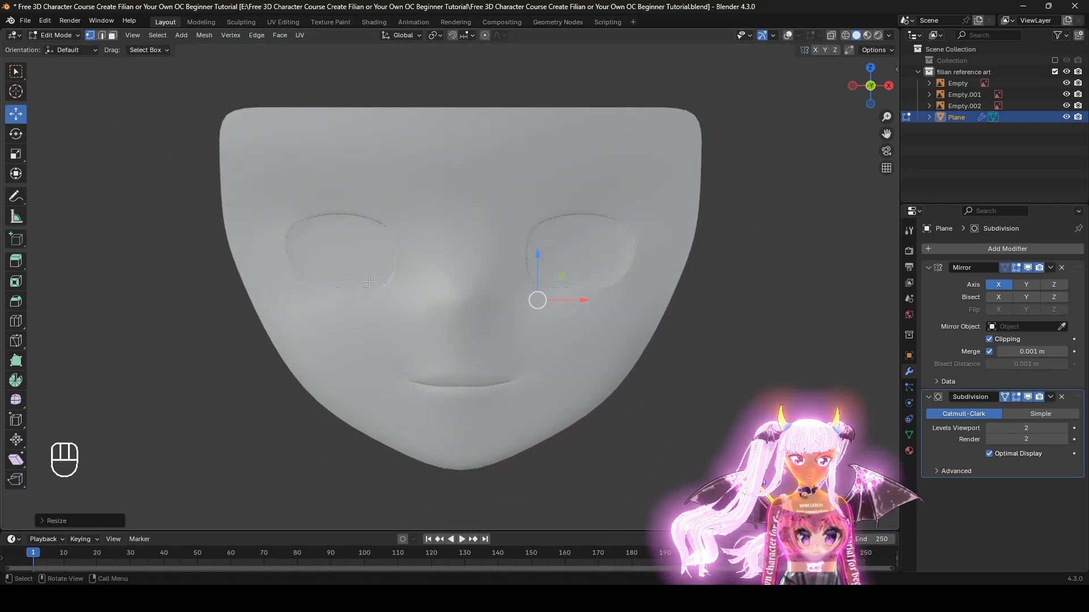
scroll(456, 352, "up", 1)
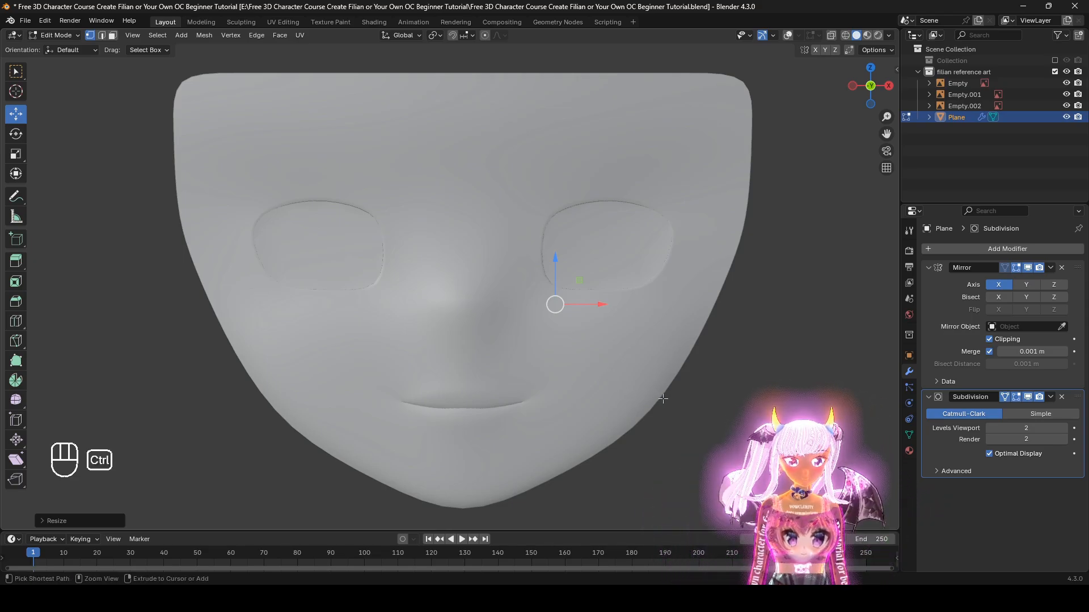
key("ctrl+z")
mouse_move(679, 405)
middle_mouse_down()
mouse_move(629, 409)
mouse_move(681, 414)
mouse_move(707, 446)
mouse_move(697, 408)
mouse_move(669, 403)
middle_mouse_up()
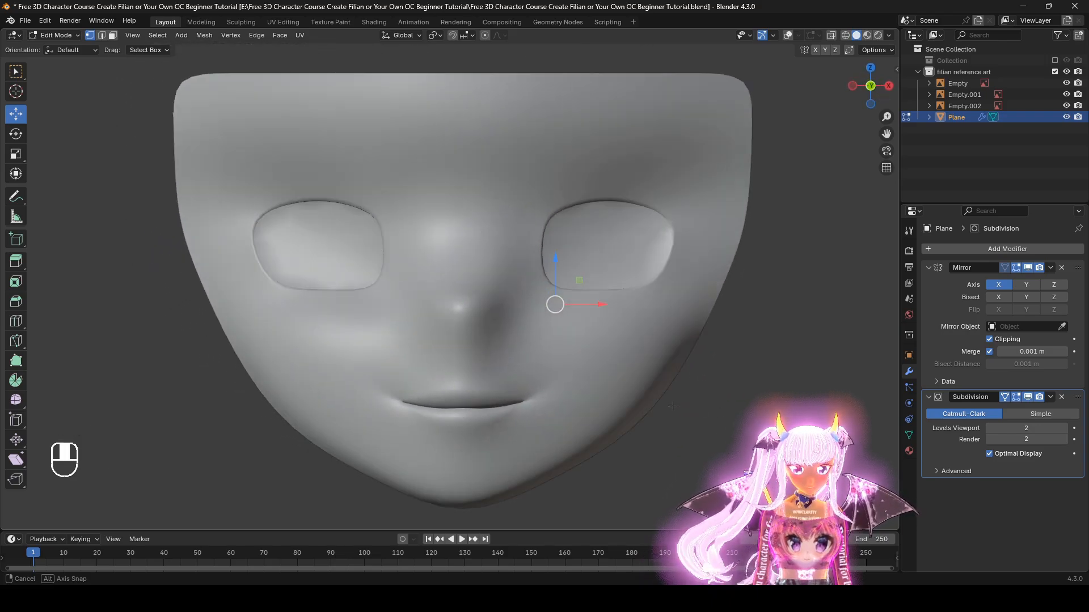
Step: Show the overlays, compare the face with the reference art, reset the 3D cursor to the world origin and frame the fully selected mesh
scroll(646, 212, "up", 3)
left_click(789, 36)
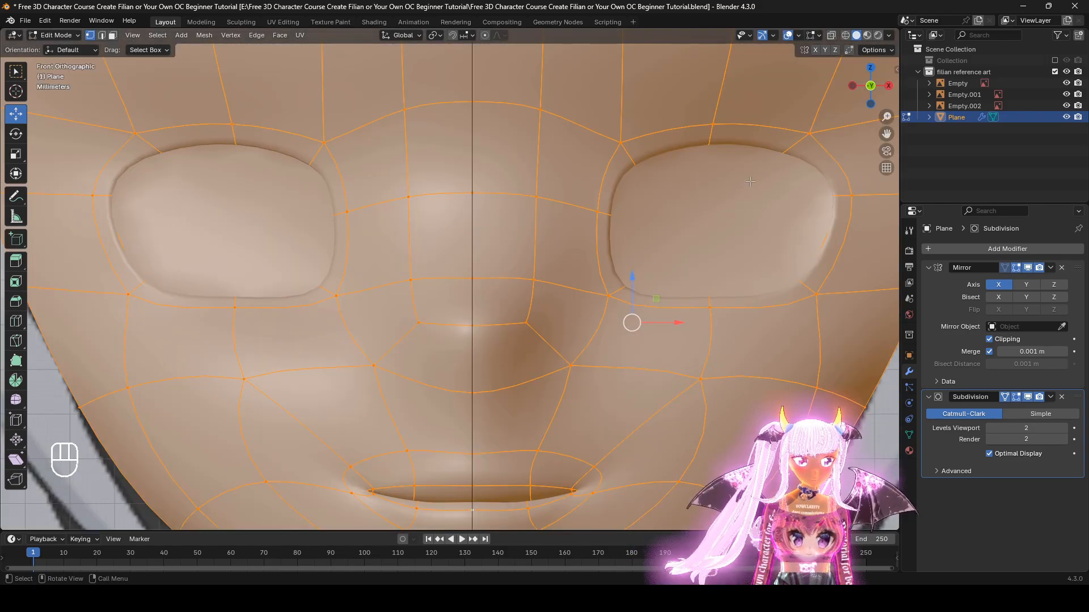
key("z")
scroll(615, 309, "down", 3)
key("z")
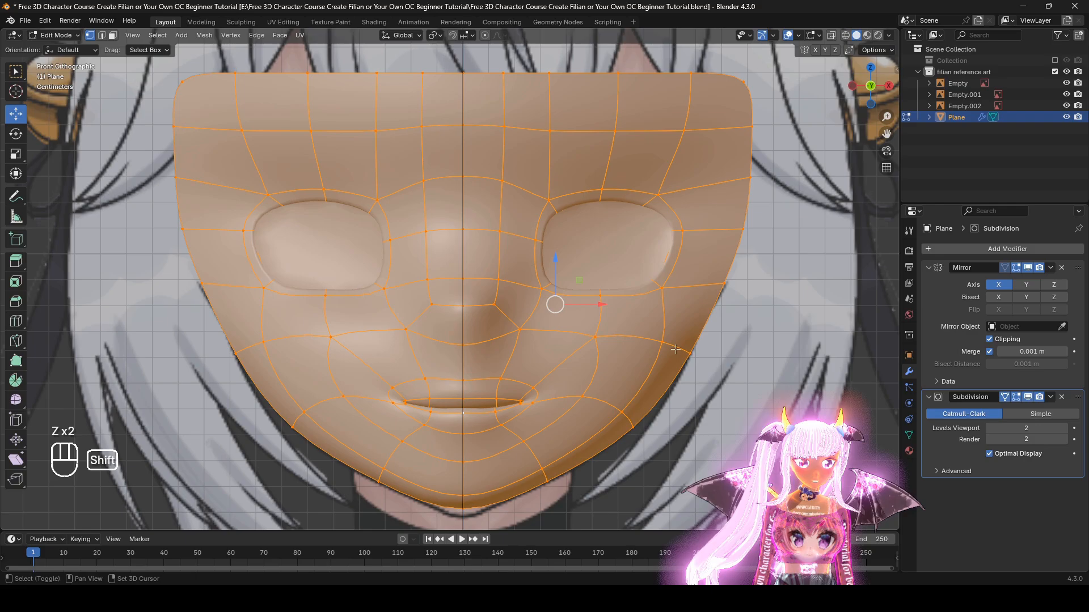
scroll(719, 363, "down", 3)
key("a")
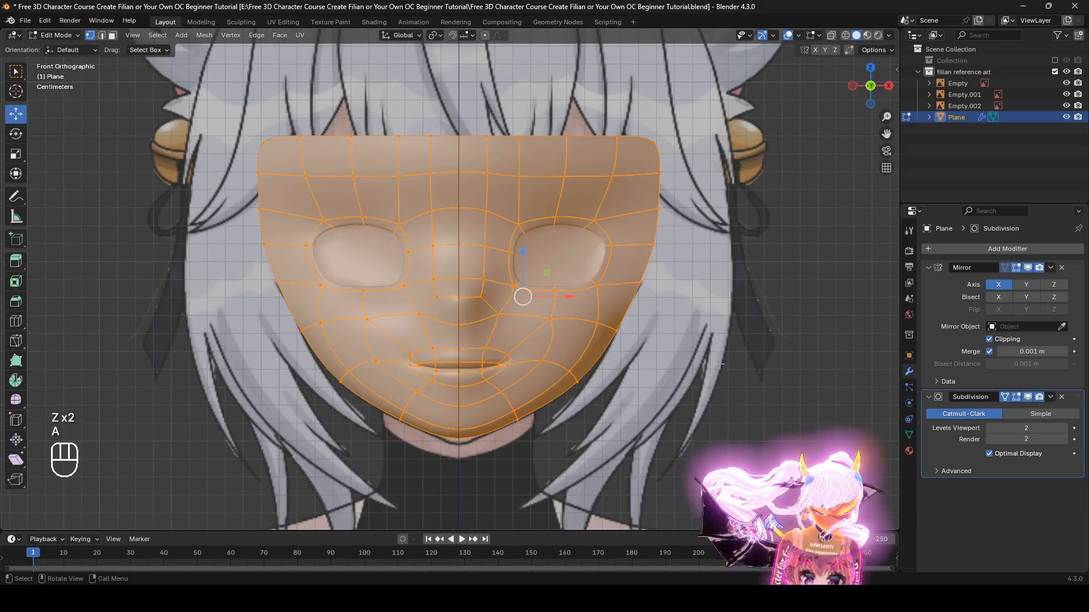
middle_click_drag(762, 392, 770, 393)
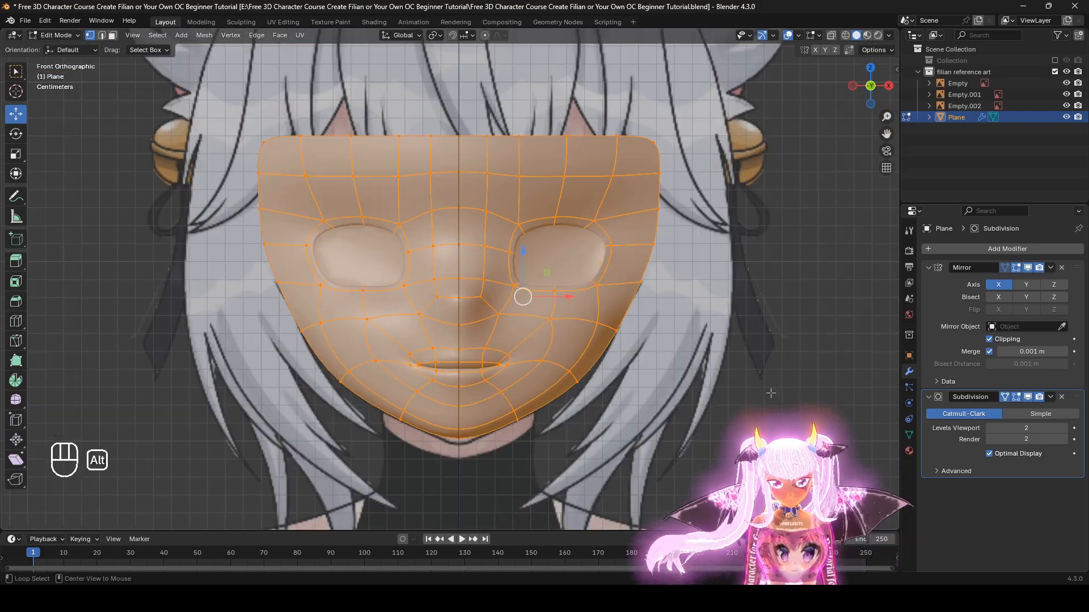
key("shift+c")
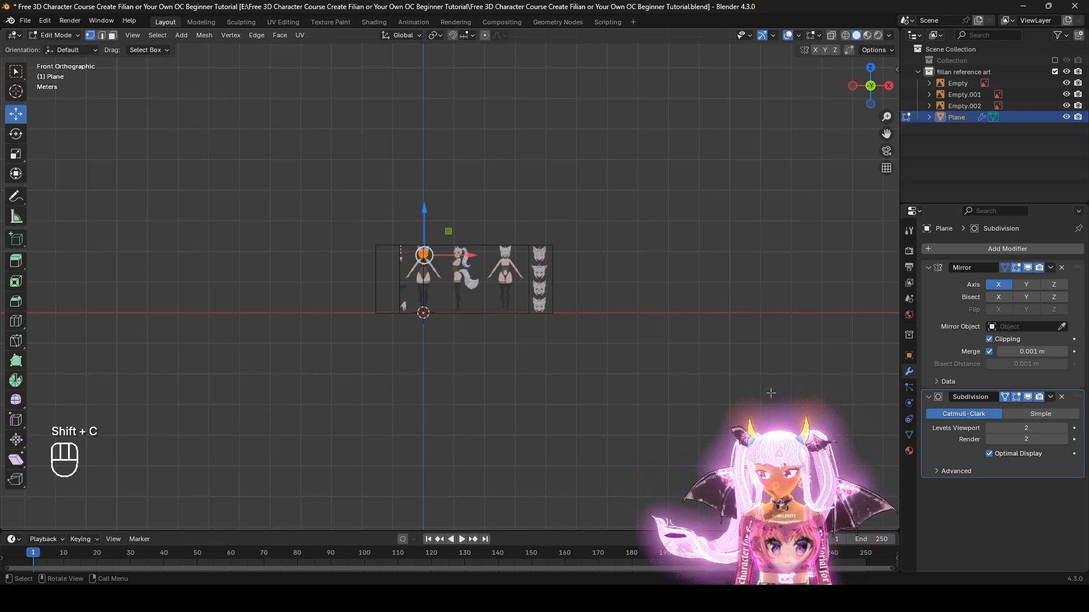
key("KP_Decimal")
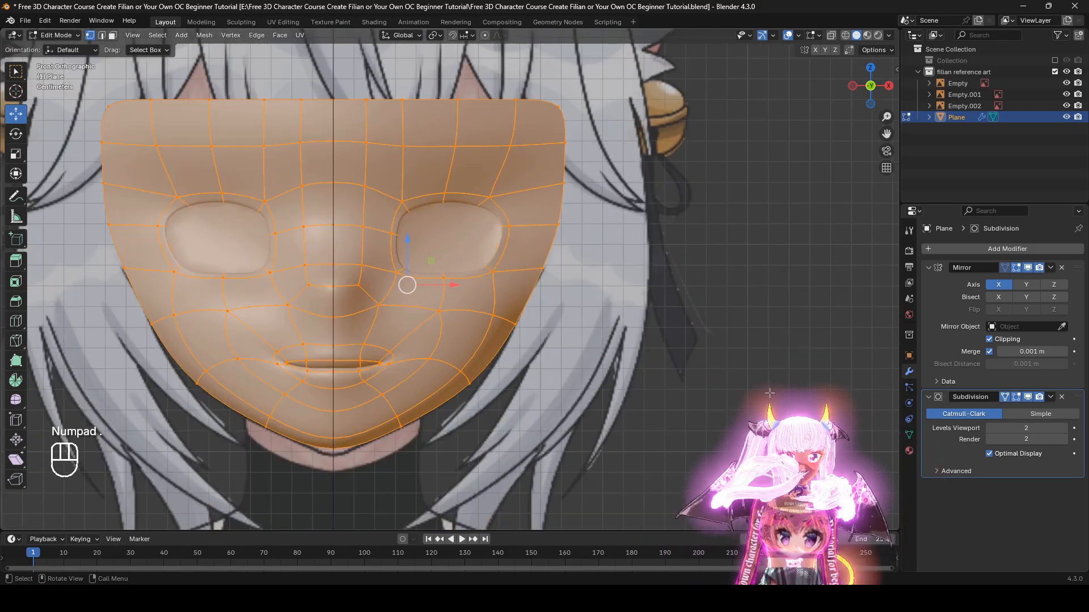
key("o")
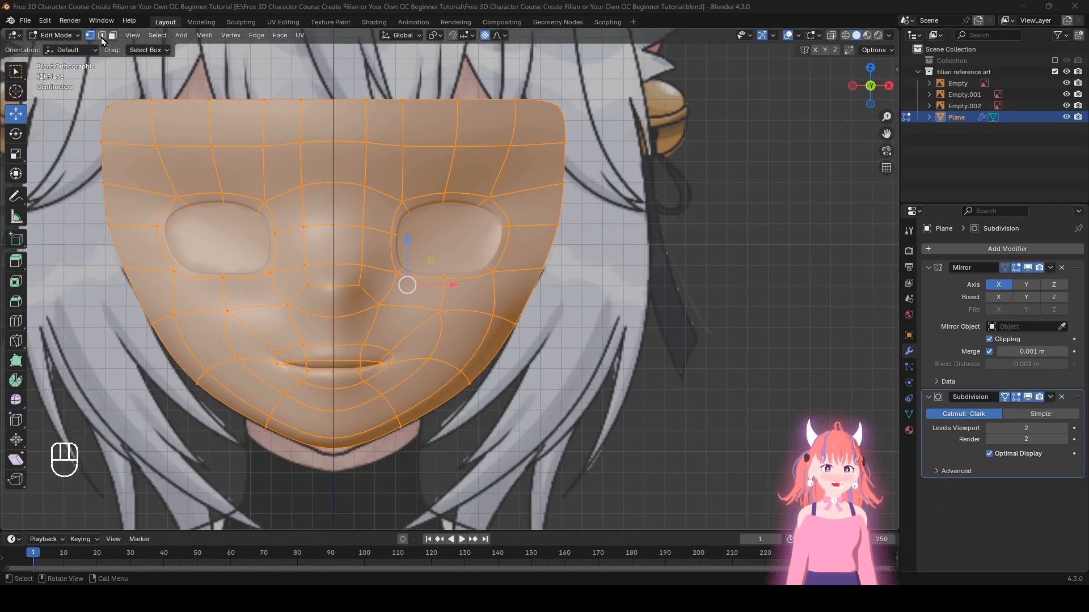
Step: Select the face filling the eye opening and hide it so the reference eye can be seen
left_click(101, 35)
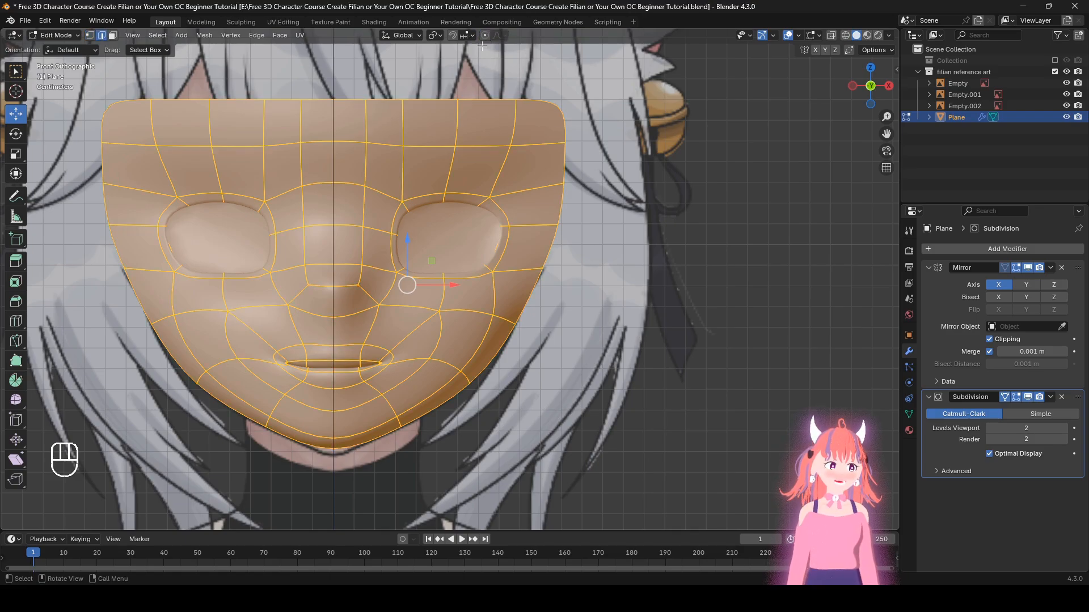
scroll(449, 280, "up", 5)
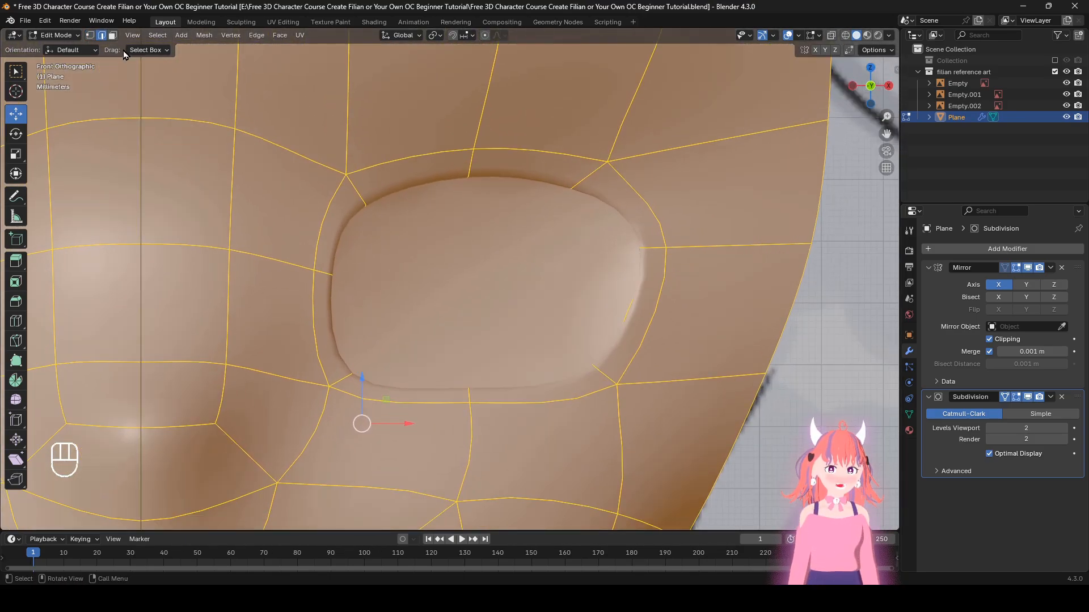
left_click(453, 258)
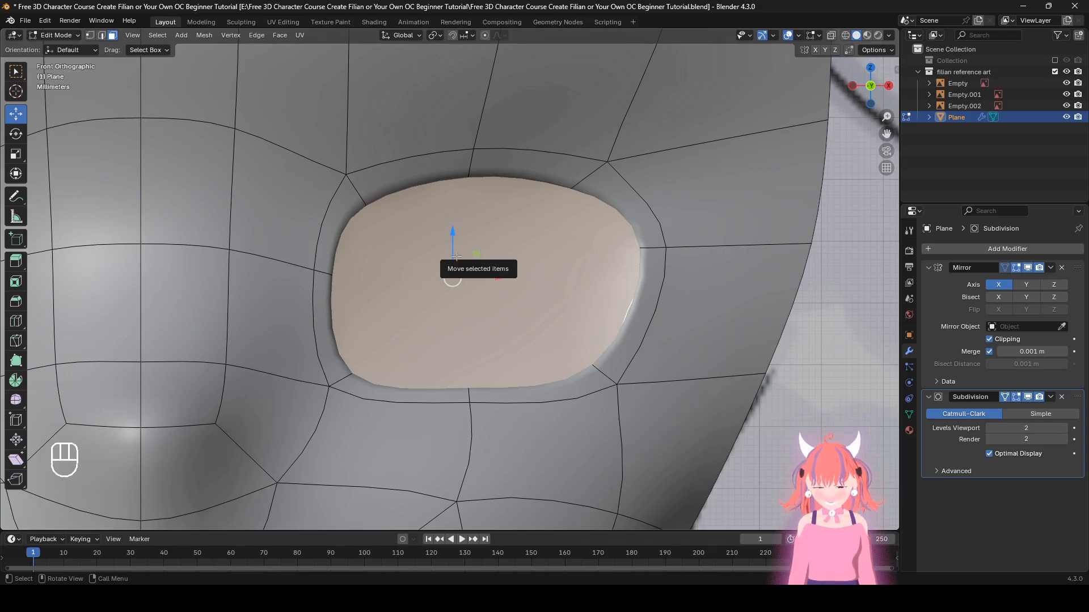
key("h")
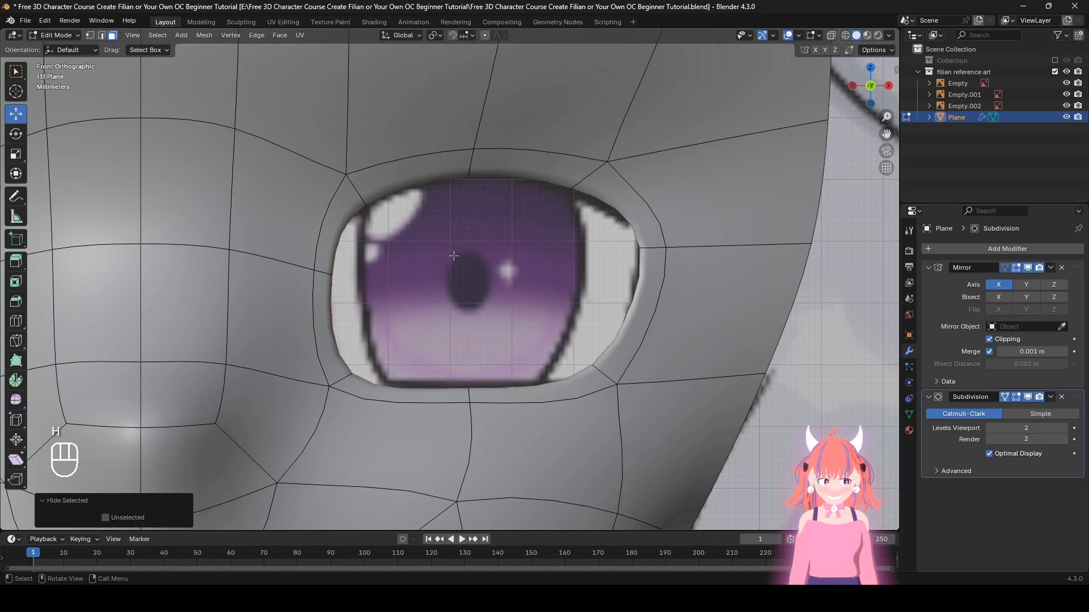
Step: In edge selection, move the eye opening's outer side edge and upper outer corner edge outward and slightly down to reshape the outer eye
left_click(102, 41)
scroll(729, 230, "up", 2)
key("g")
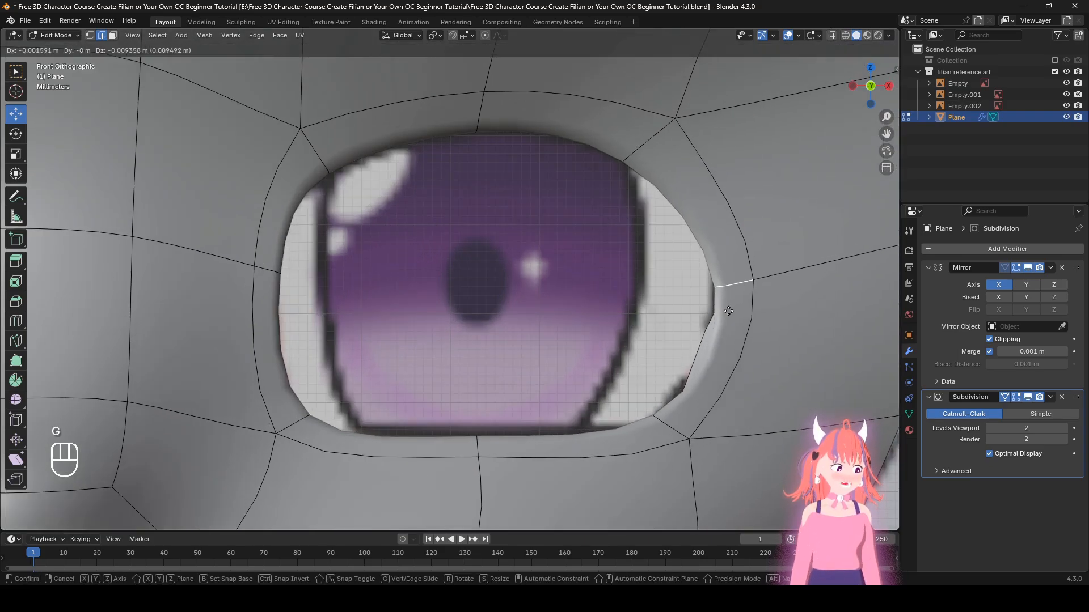
left_click(730, 316)
left_click(642, 148)
key("g")
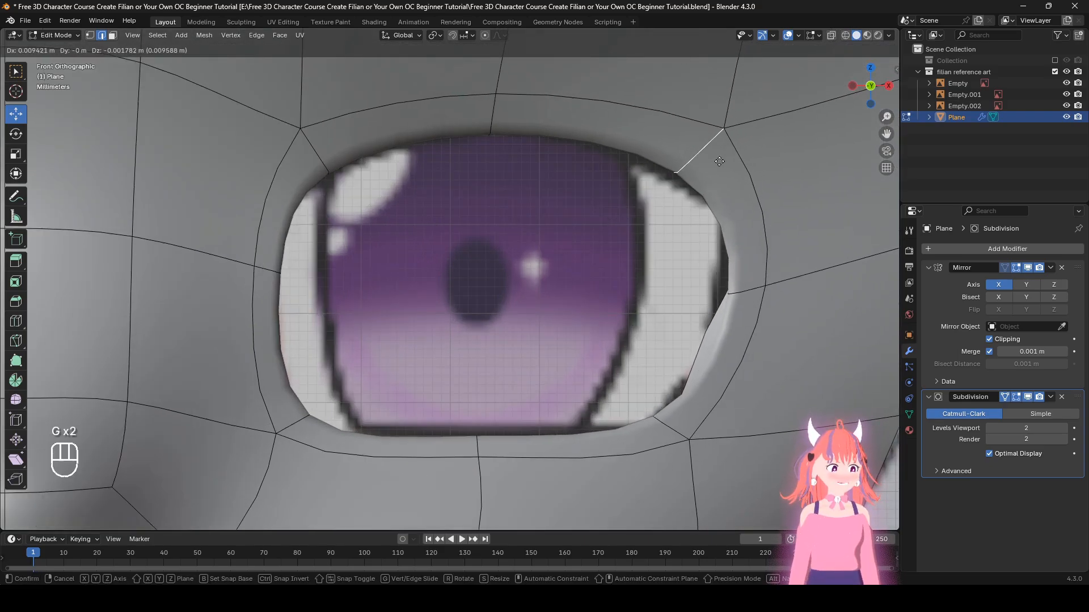
left_click(772, 197)
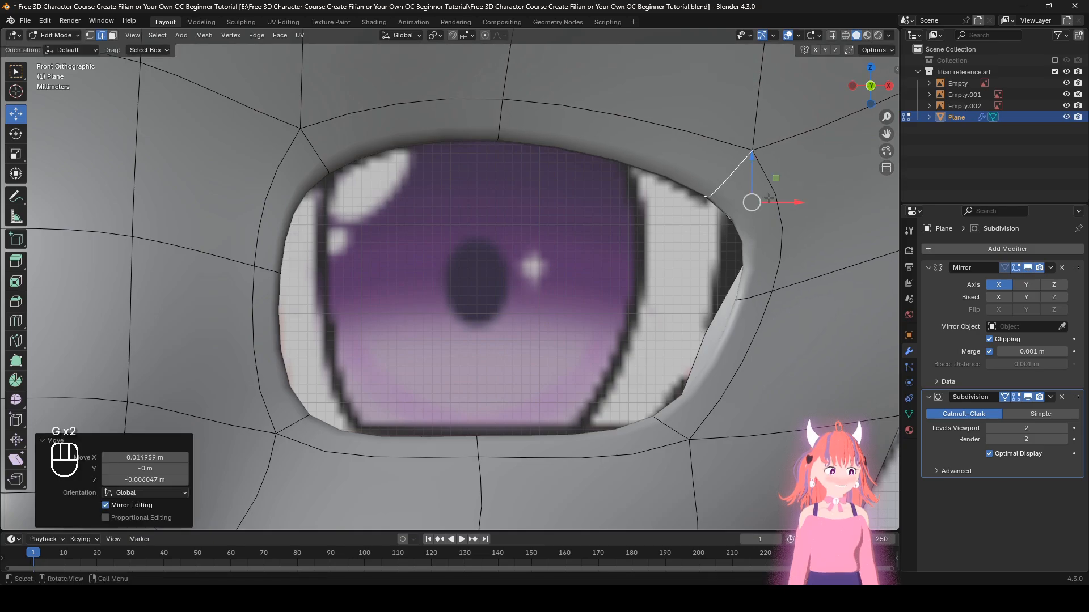
Step: Crease the eye opening's upper outer corner edges, including the inward-going one, with a factor of 1
middle_click_drag(772, 197, 718, 237)
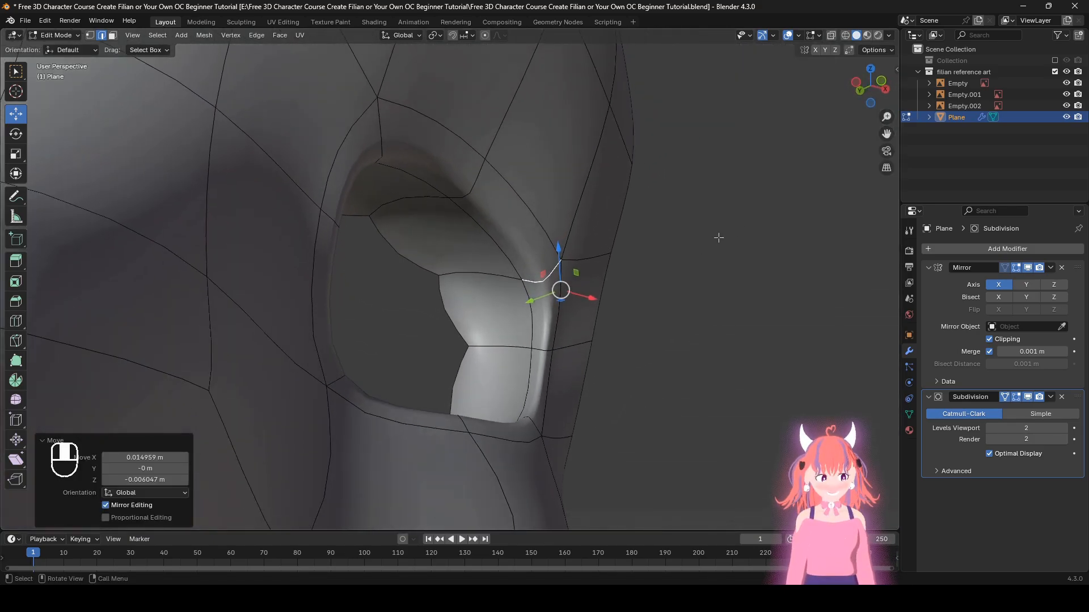
left_click(502, 276, "shift")
key("shift+e")
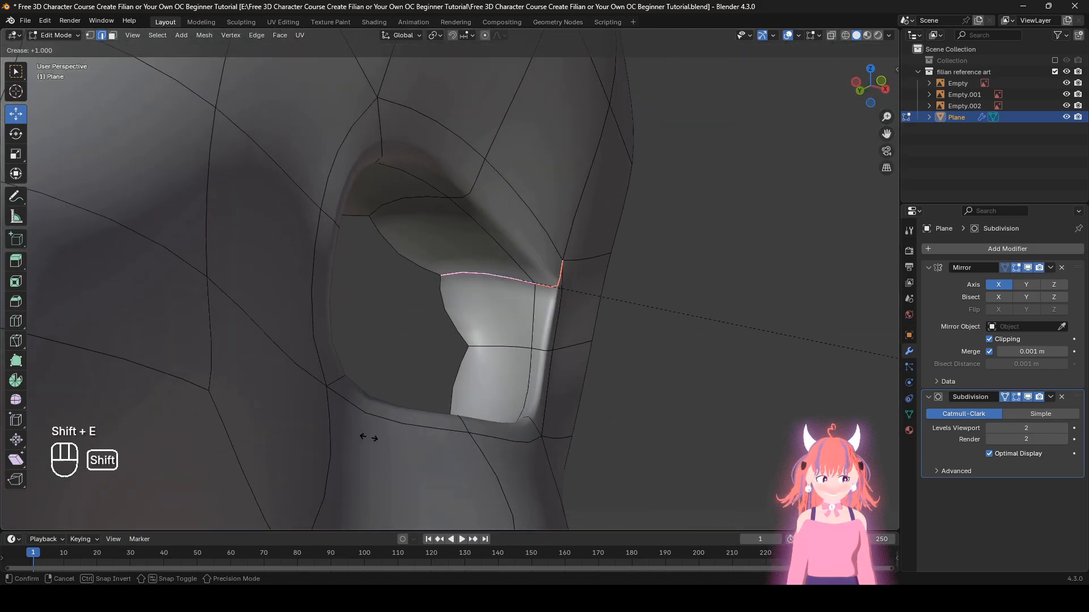
left_click(365, 437)
Step: Crease the edges at the eye opening's lower outer and lower inner corners with a factor of 1
middle_click_drag(365, 438, 535, 411)
left_click(604, 365)
key("shift+e")
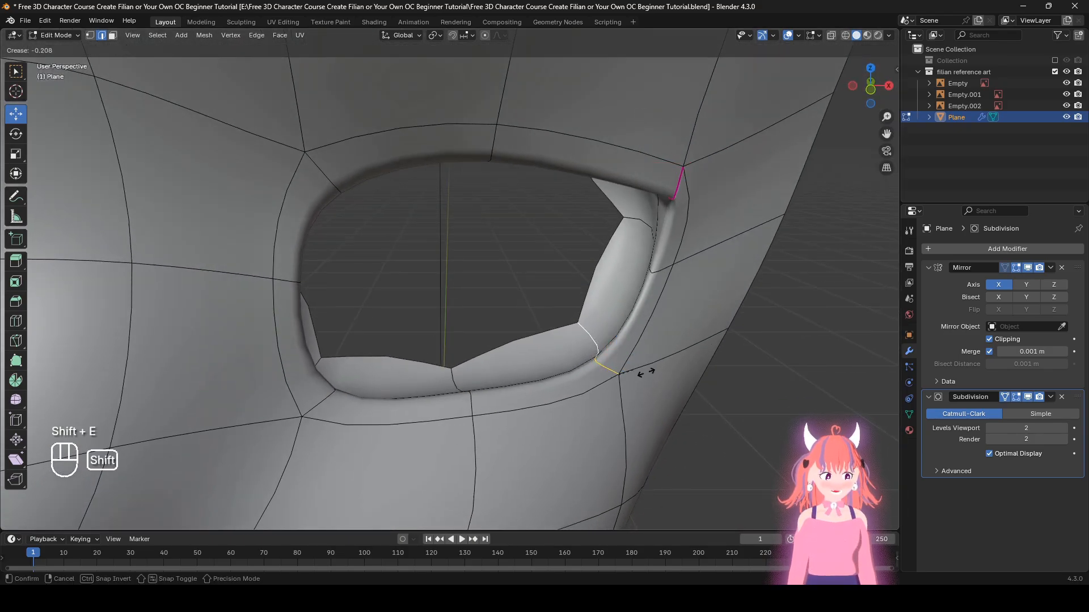
left_click(644, 369)
middle_click_drag(644, 369, 377, 355)
left_click(346, 369, "shift")
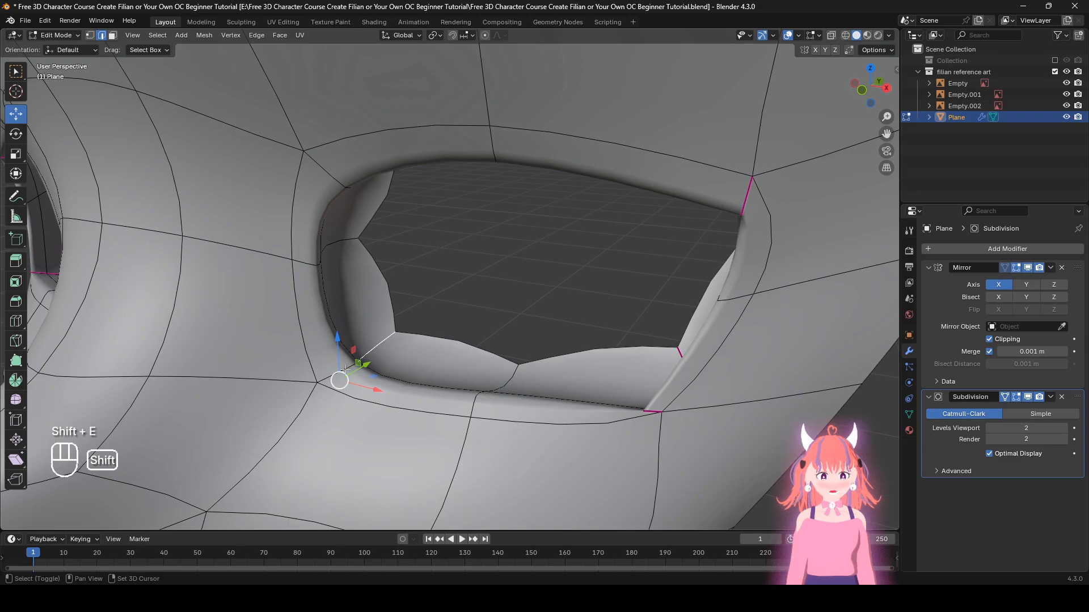
key("shift+e")
left_click(451, 412)
Step: In the front view, move the eye opening's lower inner corner edges about 0.0034 m along X toward the reference eye
middle_click_drag(451, 412, 573, 301, "alt")
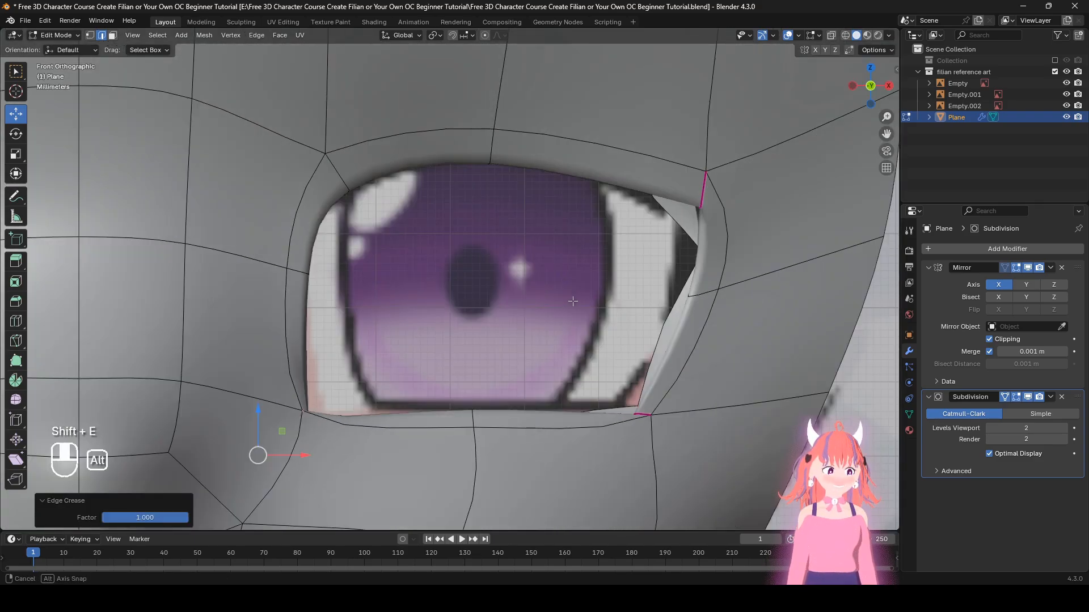
key("g")
left_click(415, 433)
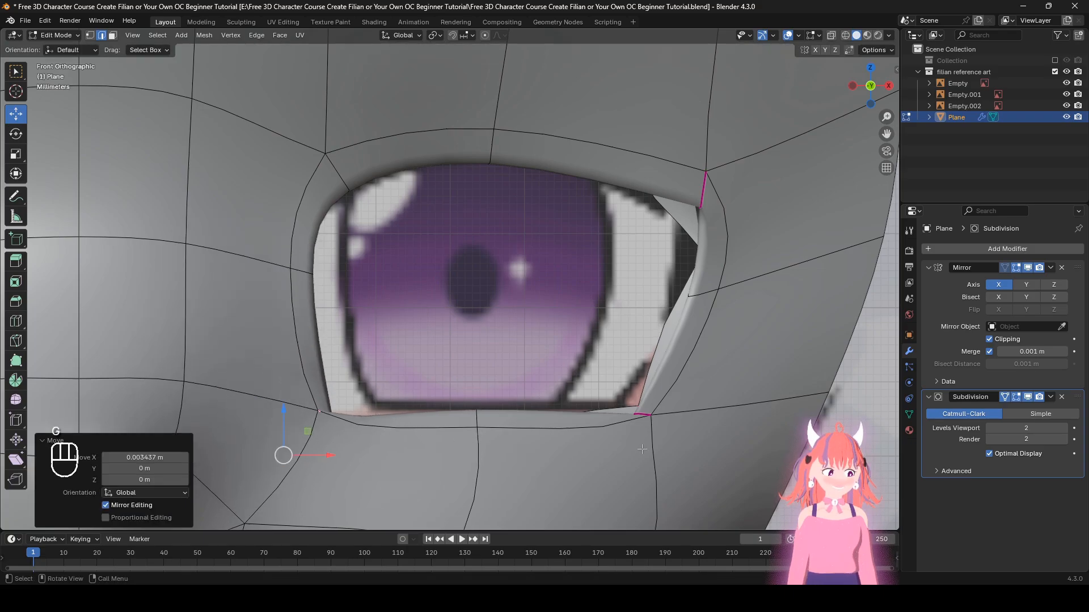
Step: In the front view, move the eye opening's lower outer corner edge slightly inward and up to meet the reference eye's outline
middle_click_drag(673, 431, 707, 433)
left_click(510, 334)
middle_click_drag(721, 355, 722, 231, "alt")
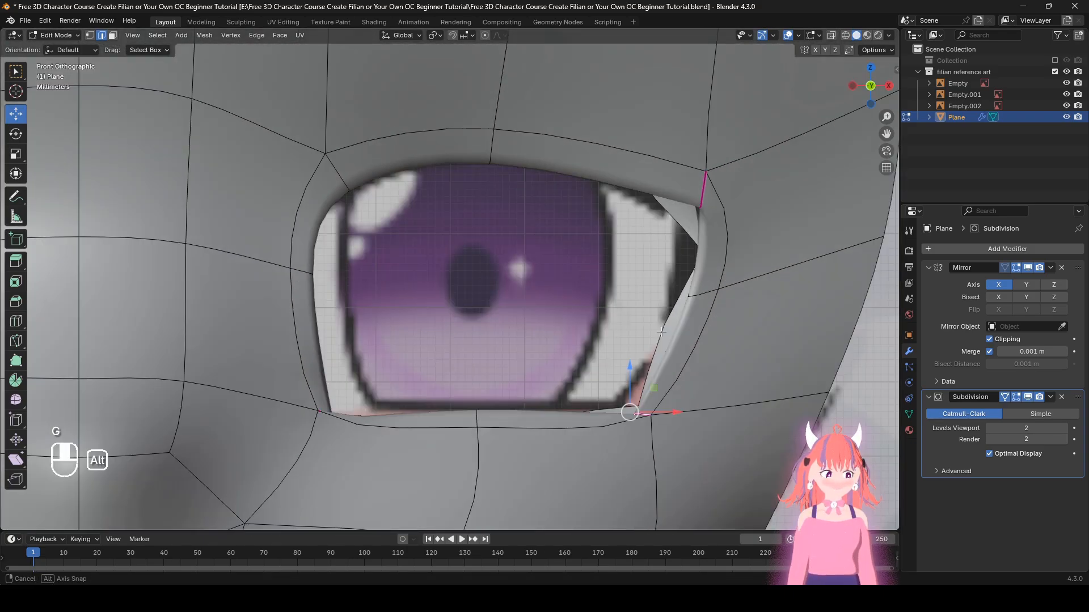
key("g")
left_click(710, 219)
Step: Move the eye opening's upper outer corner edge and outer side edge inward until they follow the outline of the reference eye white
left_click(705, 196)
key("g")
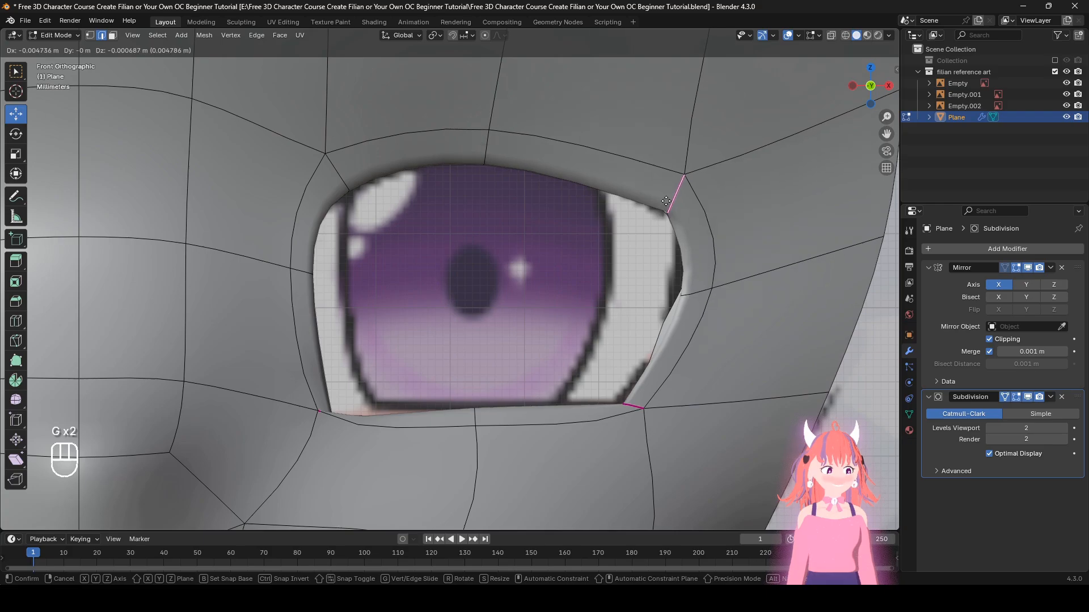
left_click(667, 201)
left_click(694, 298)
key("g")
left_click(675, 296)
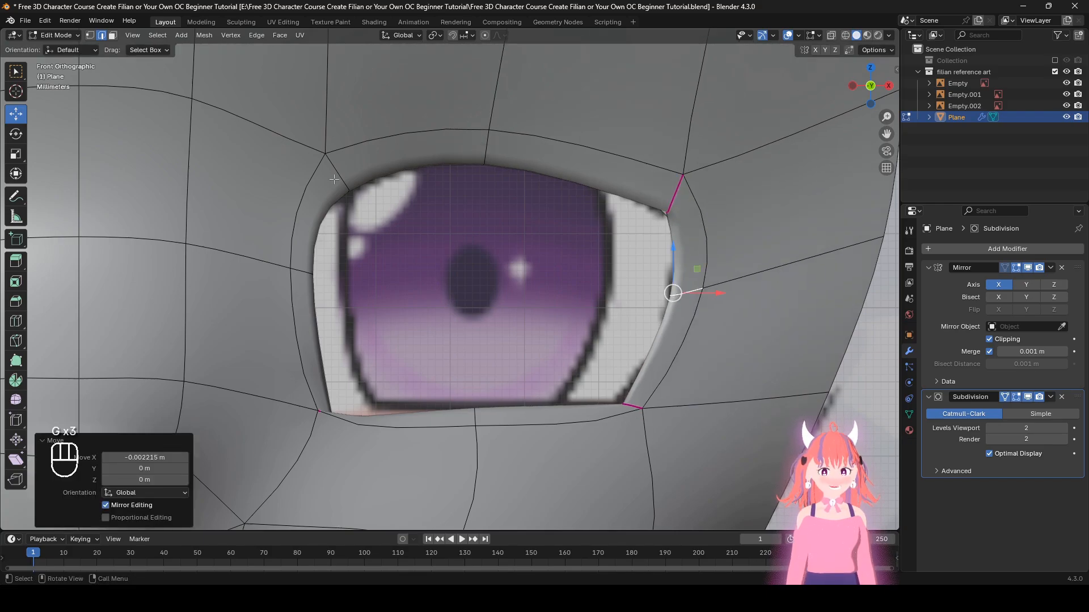
Step: Adjust the eye opening's upper inner corner edge and inner side edge slightly toward the nose to fit the reference eye
left_click(334, 179)
key("g")
left_click(299, 269)
key("g")
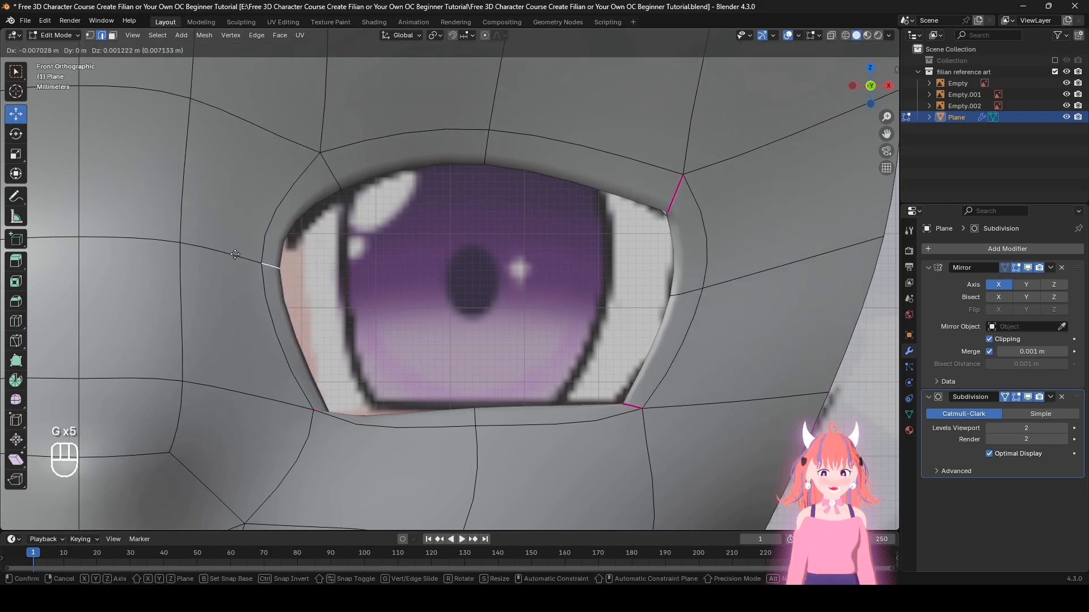
right_click(264, 263)
key("g")
left_click(253, 266)
left_click(340, 194)
key("g")
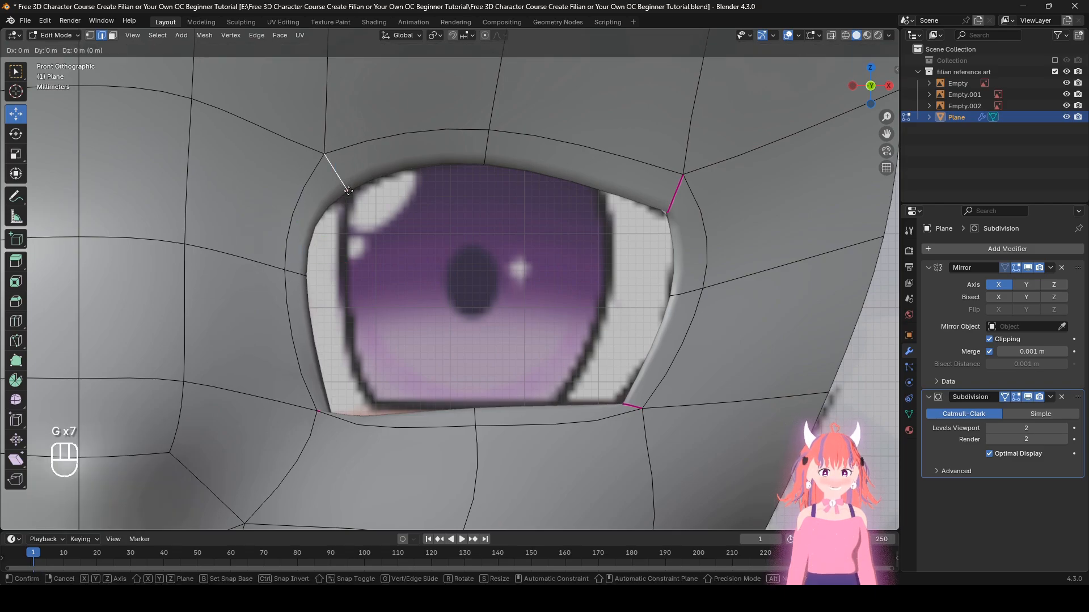
left_click(338, 199)
Step: In the side view, select the faces inside the eye socket in face selection and hide them to expose the reference eye
scroll(339, 198, "down", 4)
middle_click_drag(481, 255, 371, 269)
key("z")
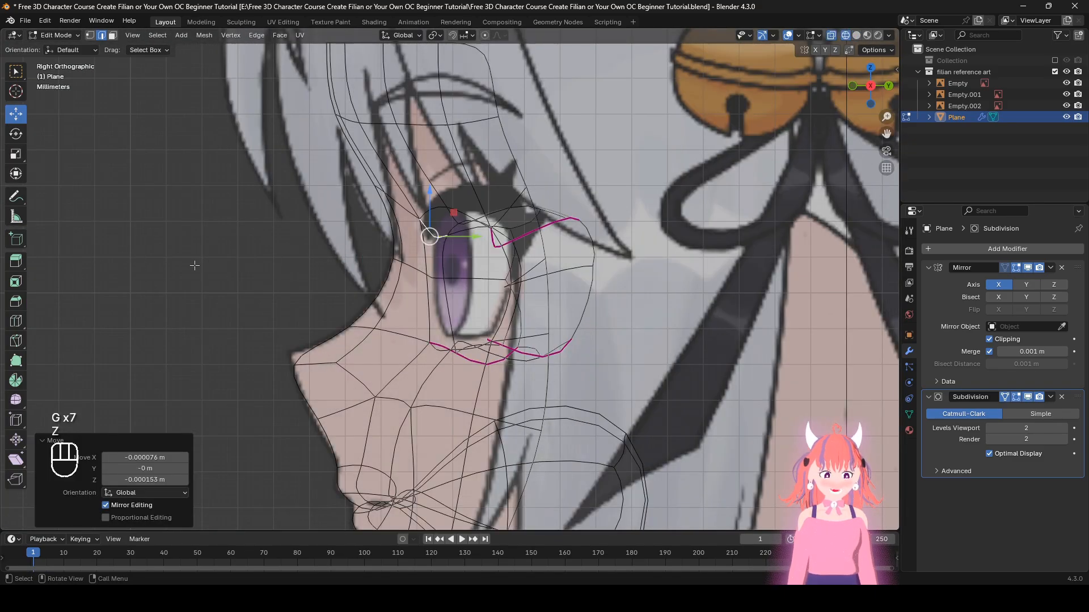
scroll(450, 279, "up", 2)
key("z")
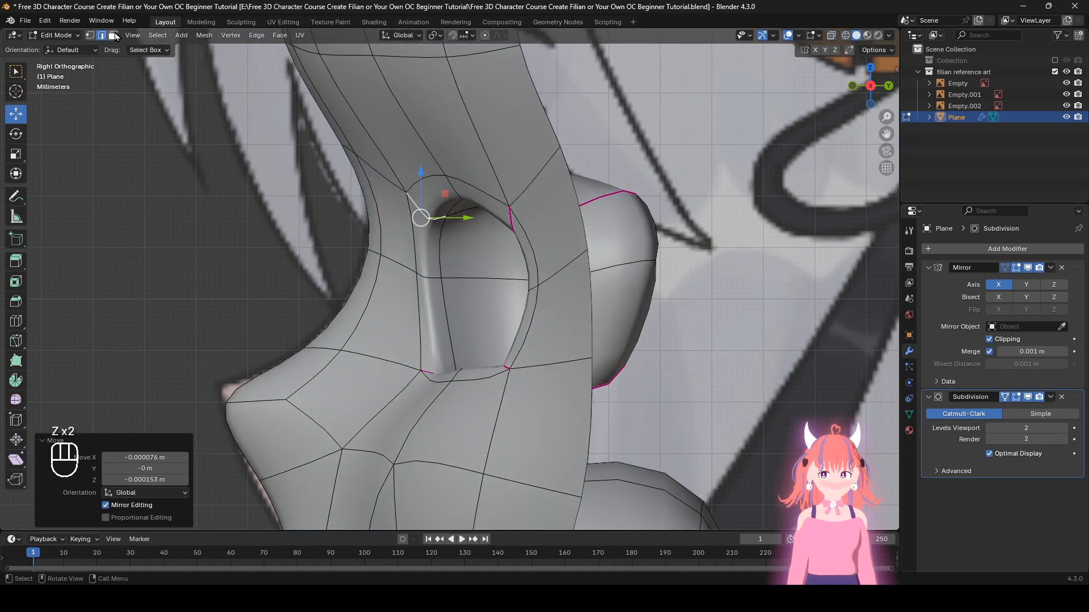
left_click(113, 35)
left_click(483, 277, "alt")
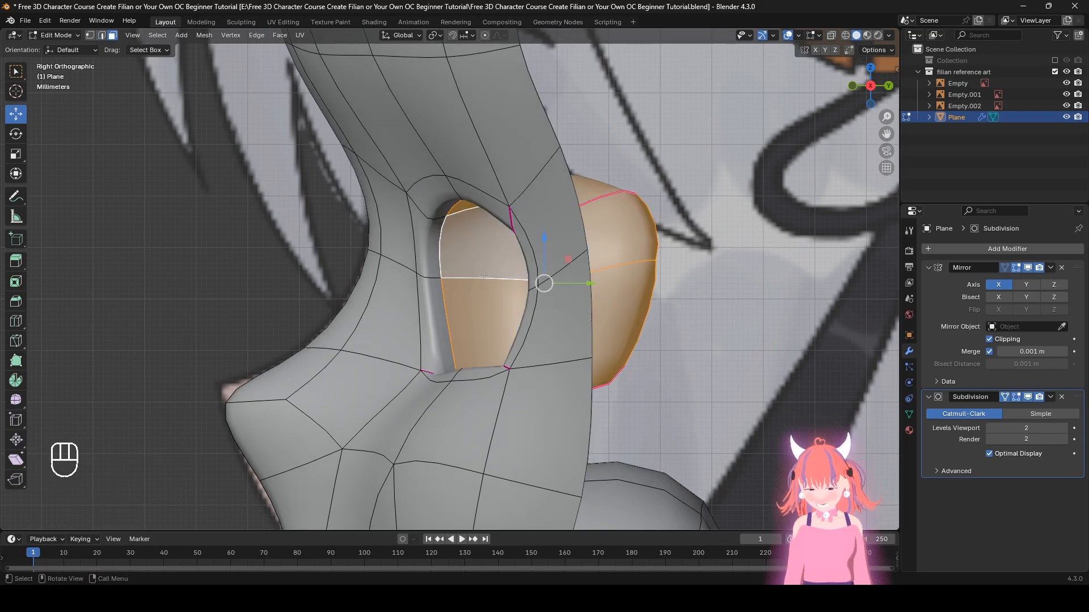
key("h")
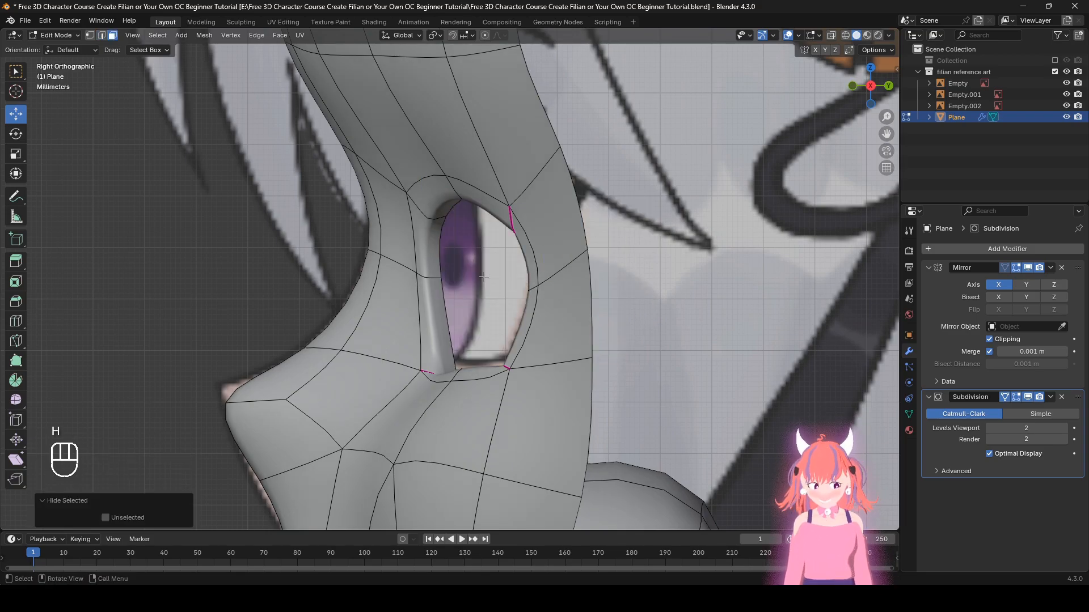
Step: Return to edge selection and compare the eye opening with the reference in front and side views, with X-ray on and off
left_click(101, 35)
key("alt+z")
key("KP_1")
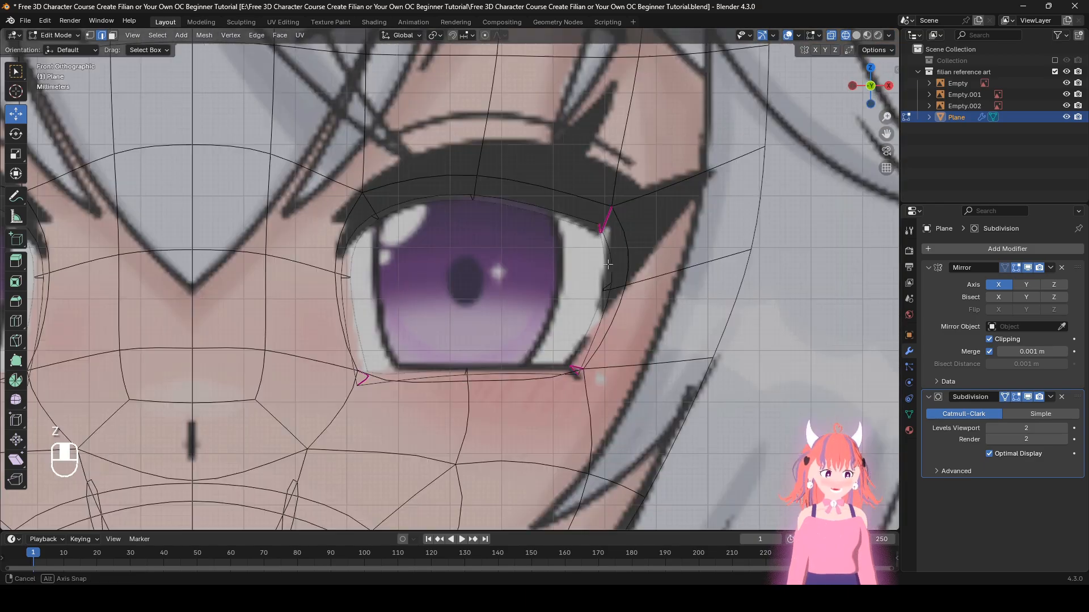
key("alt+z")
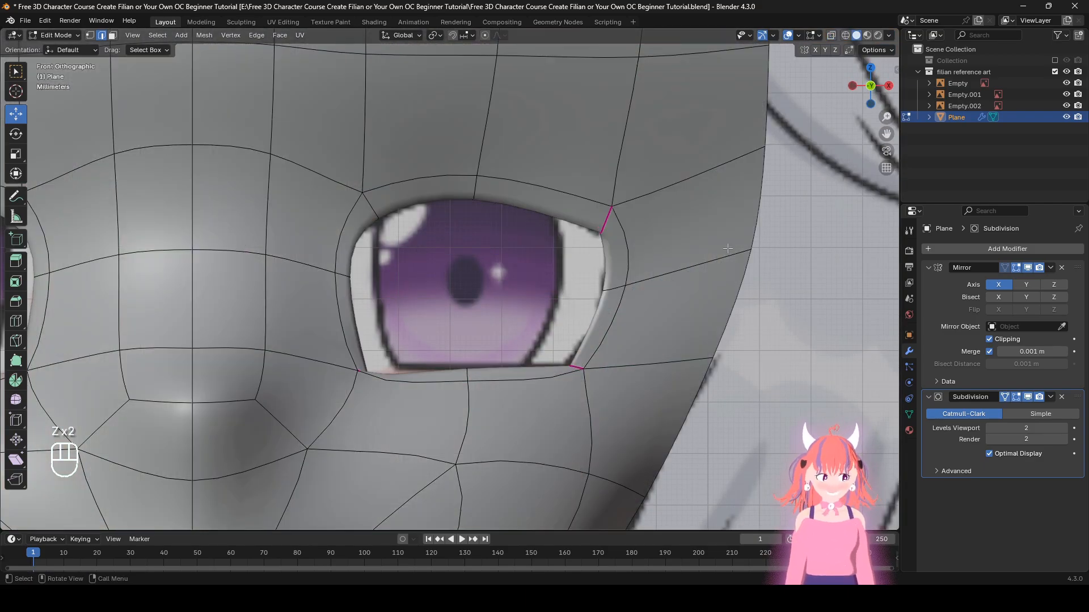
middle_click_drag(728, 248, 512, 352)
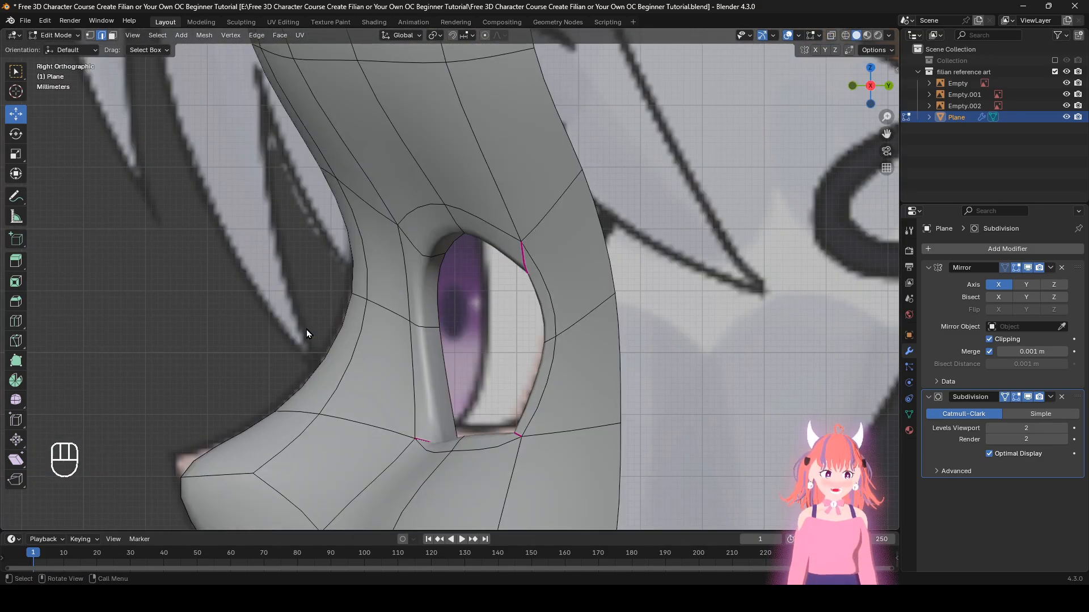
key("alt+z")
key("alt+z")
key("alt+z")
key("alt+z")
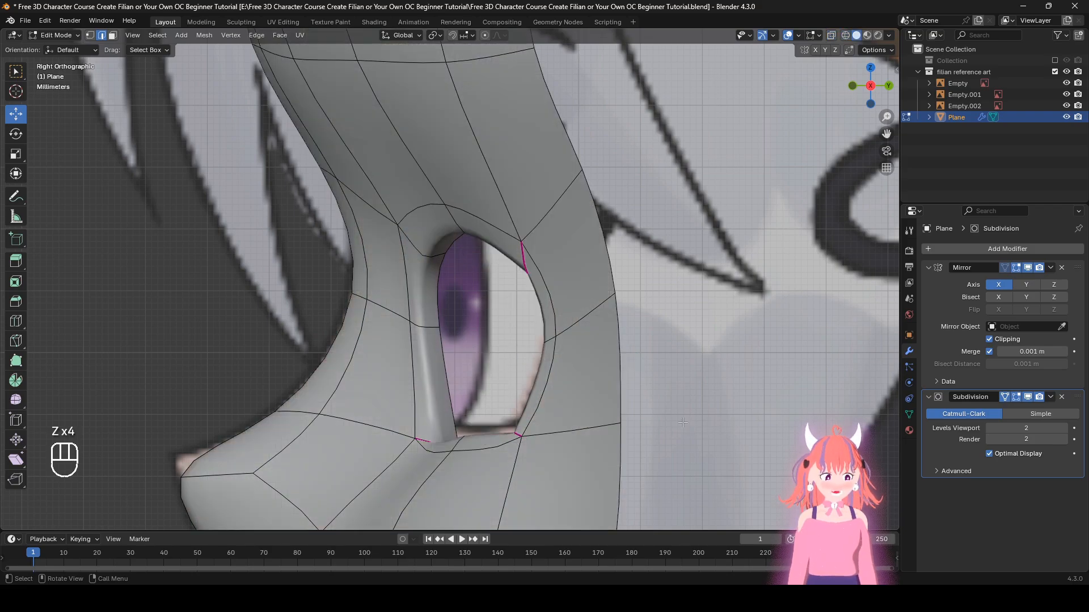
Step: In the side view, move the eye opening's inner side edge about 0.0052 m back along Y
key("alt+z")
key("alt+z")
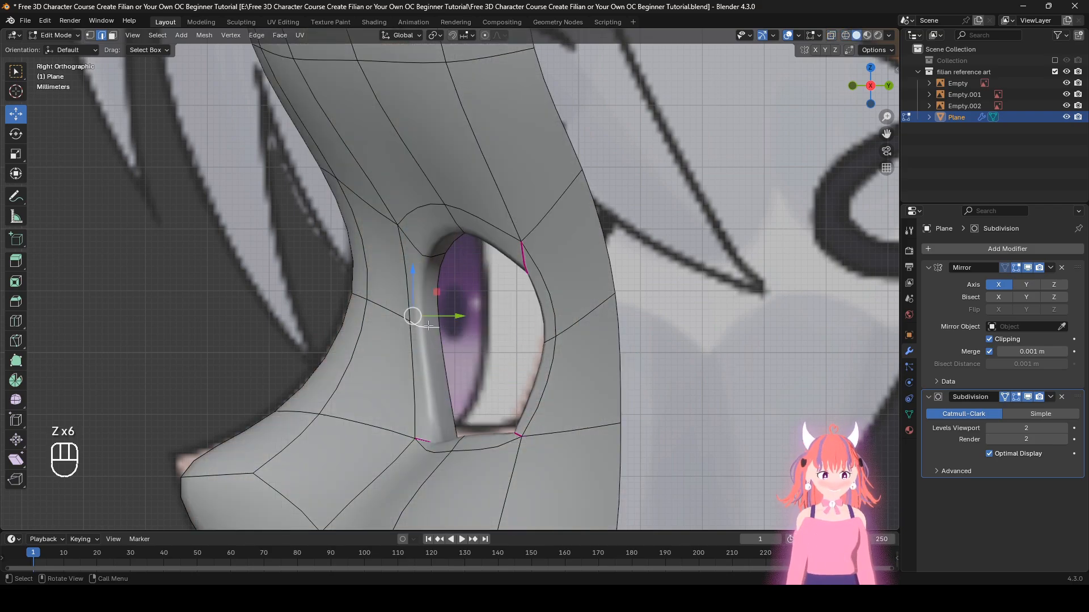
left_click_drag(454, 318, 479, 318)
middle_click_drag(479, 318, 455, 334)
middle_click_drag(469, 371, 478, 342, "shift")
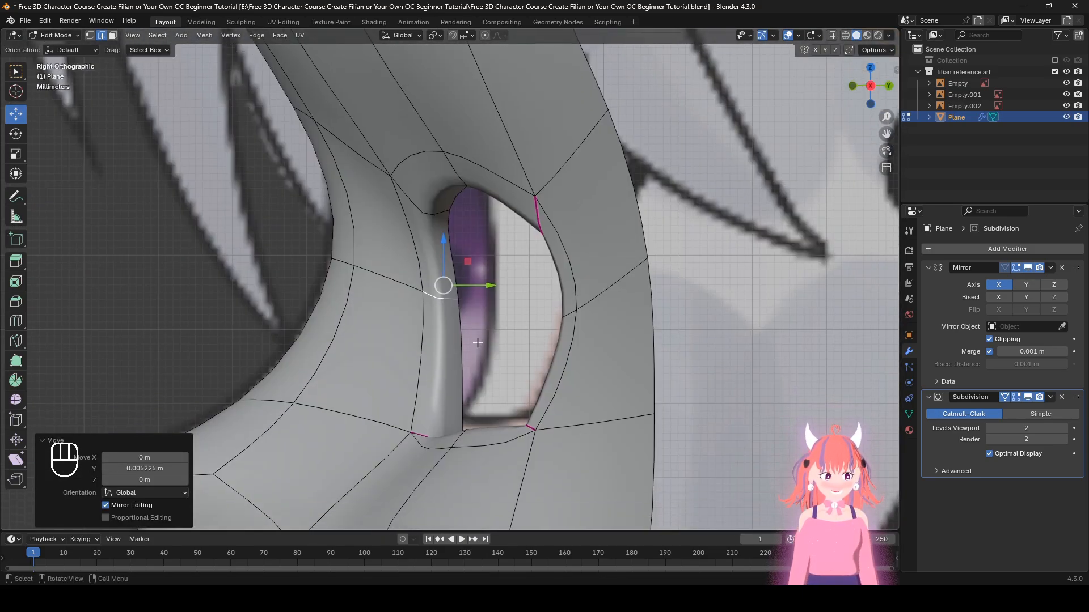
Step: Reveal the hidden eye socket faces and inspect the whole face from the front and at an angle
key("alt+h")
middle_click_drag(318, 347, 428, 346)
key("z")
scroll(440, 360, "down", 1)
key("z")
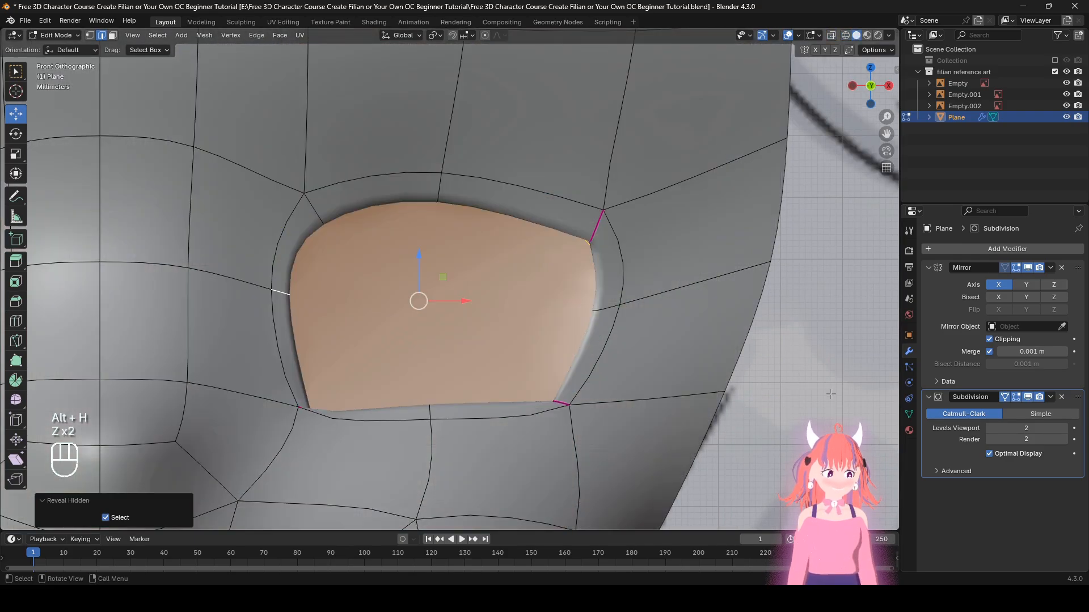
scroll(559, 346, "down", 3)
middle_click_drag(558, 346, 459, 336)
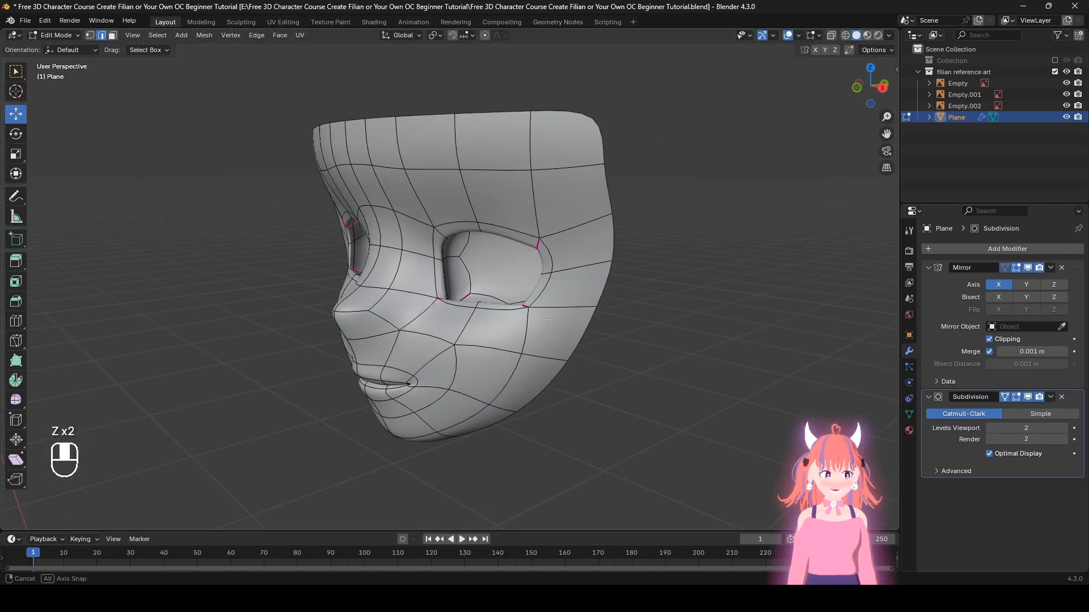
middle_click_drag(458, 336, 599, 318)
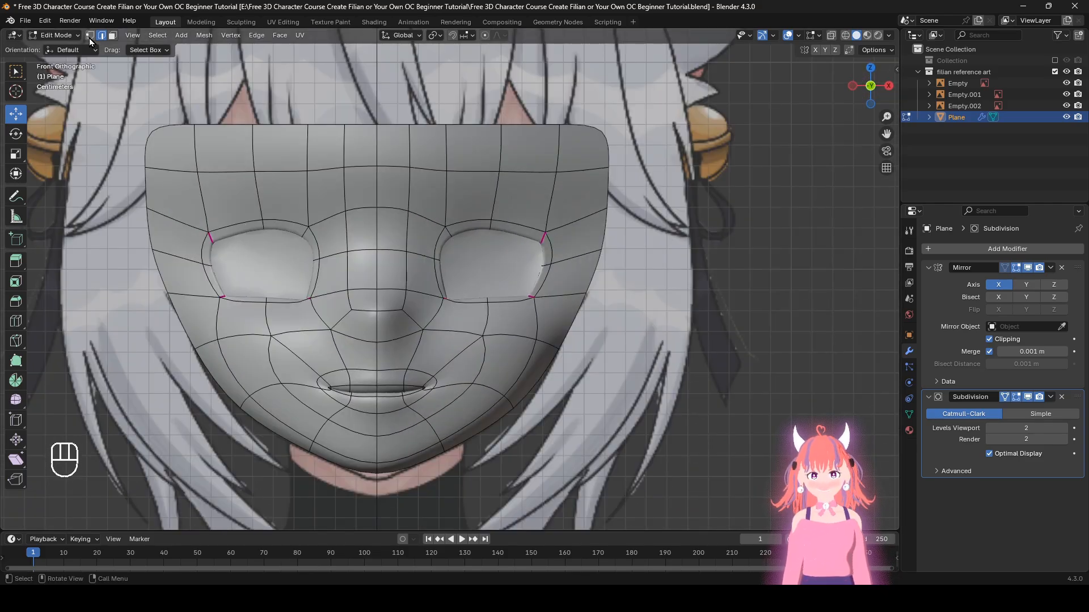
Step: In the side view, switch to edge selection and turn off the Subdivision modifier's viewport display
key("a")
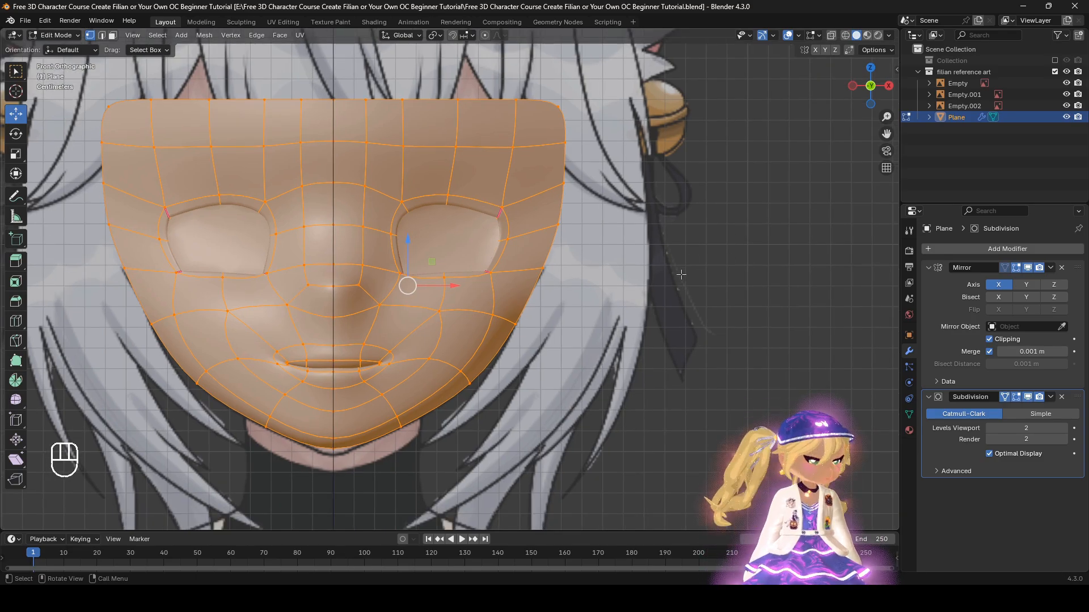
middle_click_drag(683, 276, 573, 277)
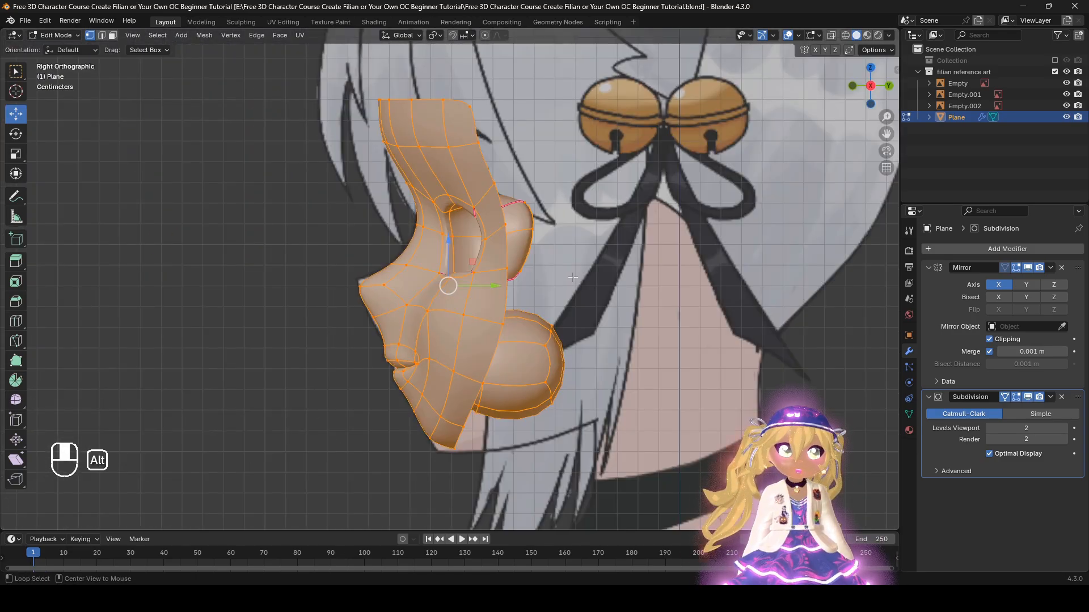
left_click(101, 36)
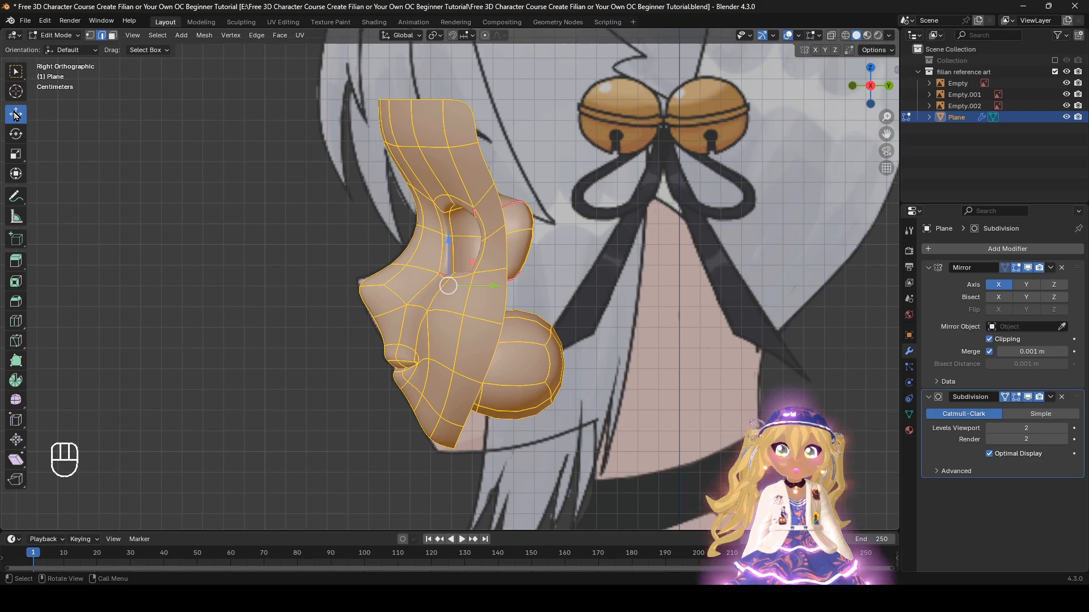
left_click(1026, 397)
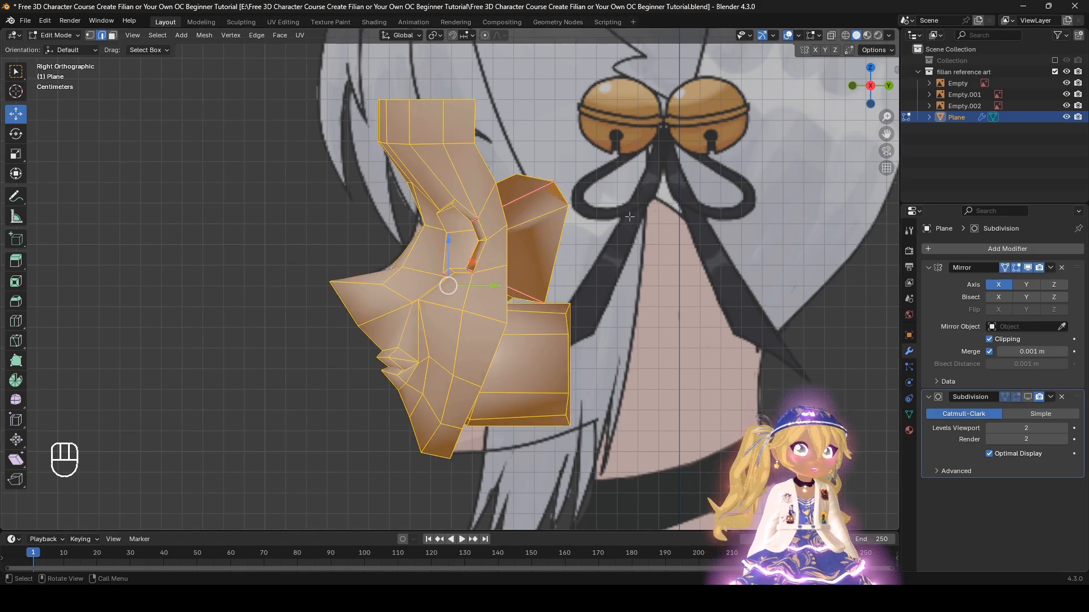
Step: Select the face's rear boundary edges from forehead to jaw, flatten them along Y, and move them about 0.0137 m back along Y
left_click(473, 122)
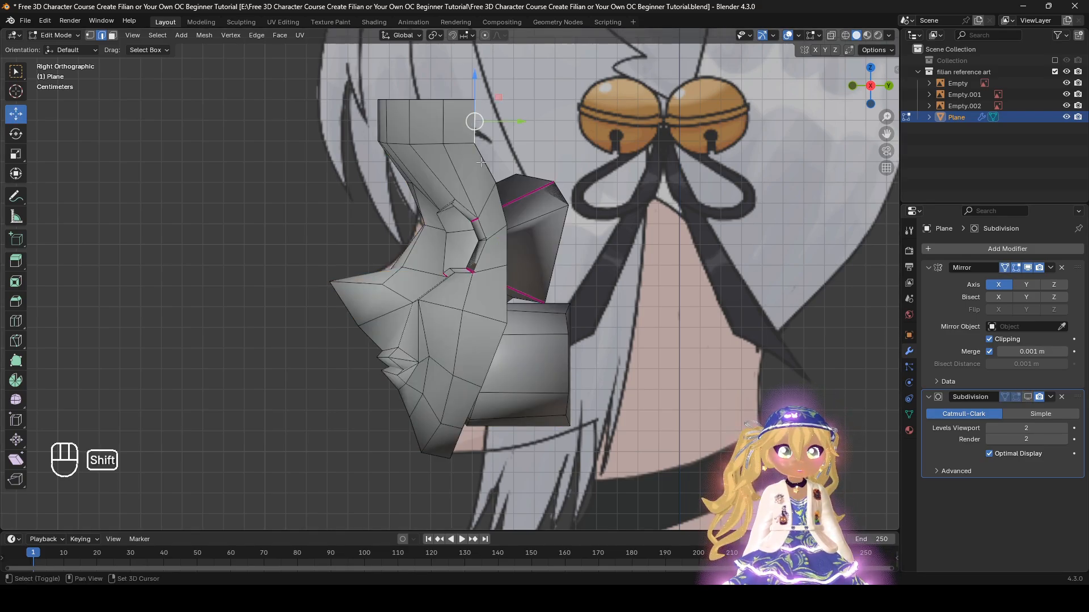
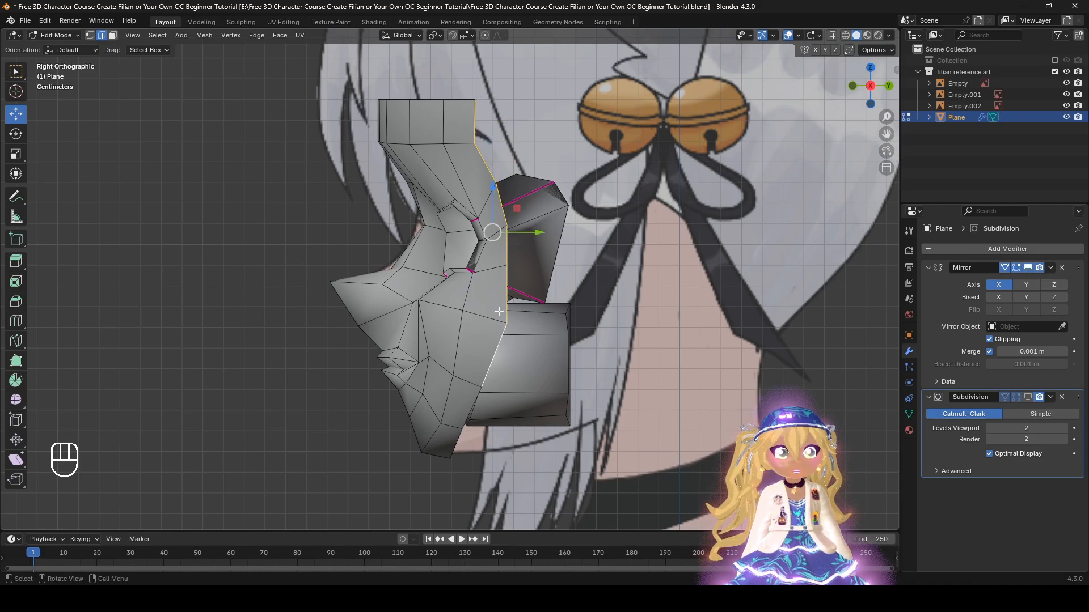
key("s")
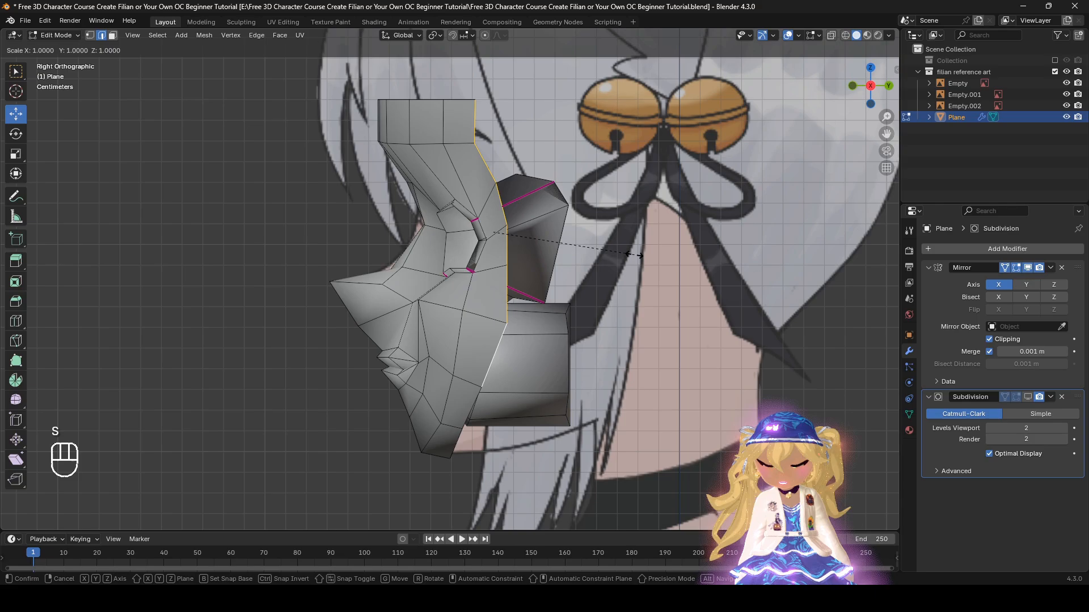
key("y")
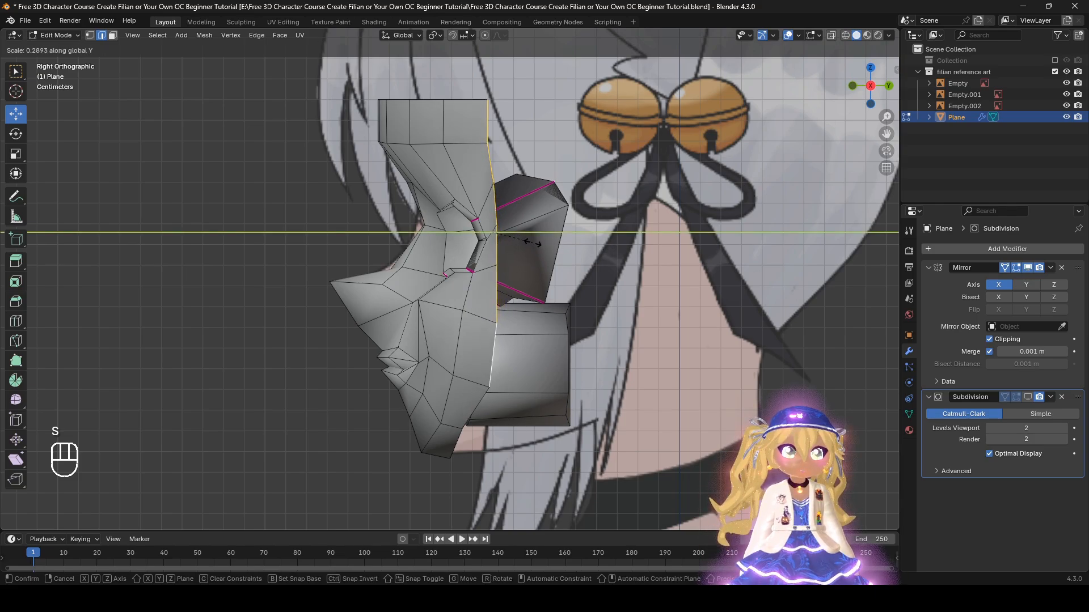
left_click(535, 244)
left_click_drag(533, 232, 559, 232)
Step: In the top view, extrude the selected boundary edges in four segments curving around the back of the head toward the centre line
middle_click_drag(560, 232, 559, 343)
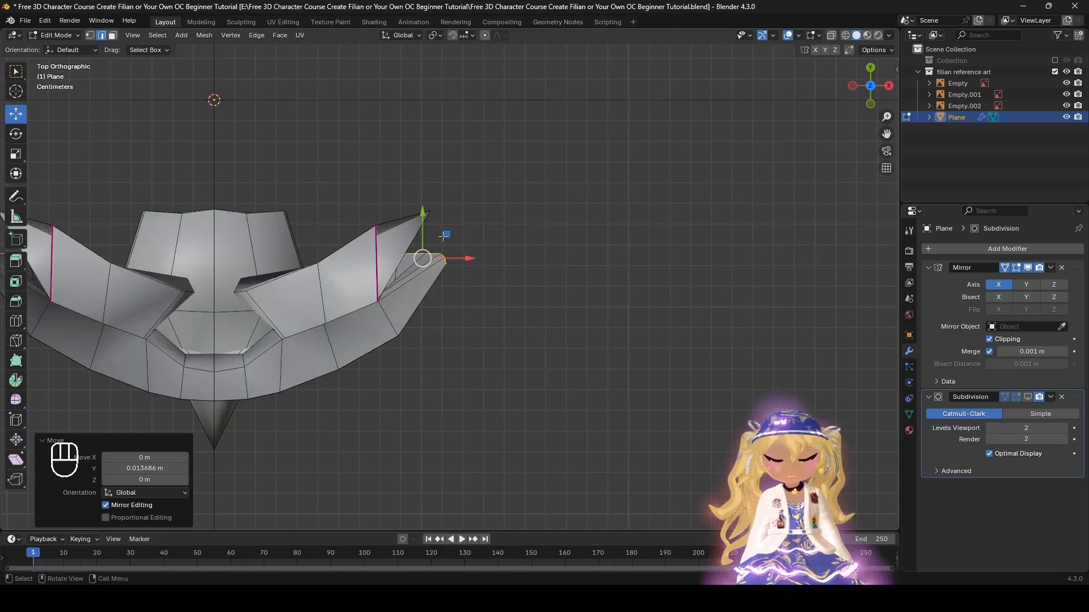
key("shift")
middle_click_drag(330, 181, 548, 288, "shift")
middle_click_drag(554, 185, 584, 230, "shift")
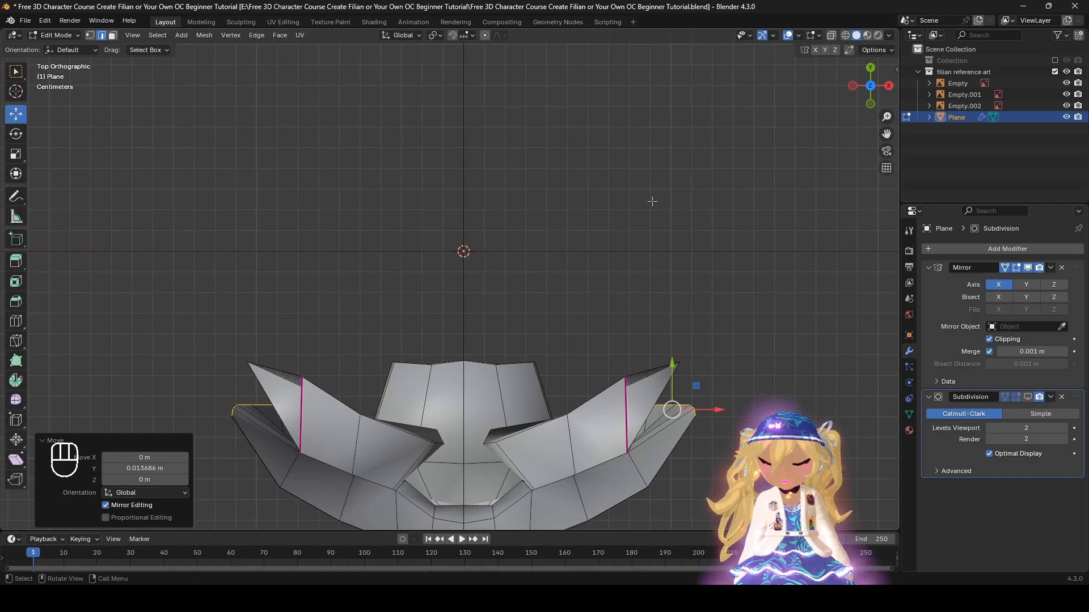
key("ctrl")
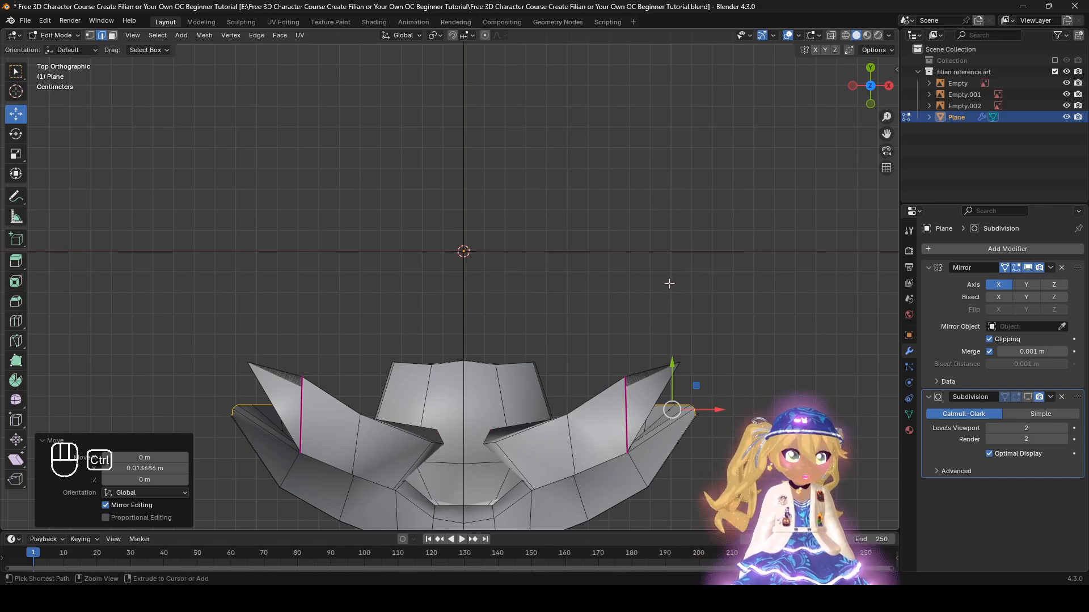
right_click(660, 295, "ctrl")
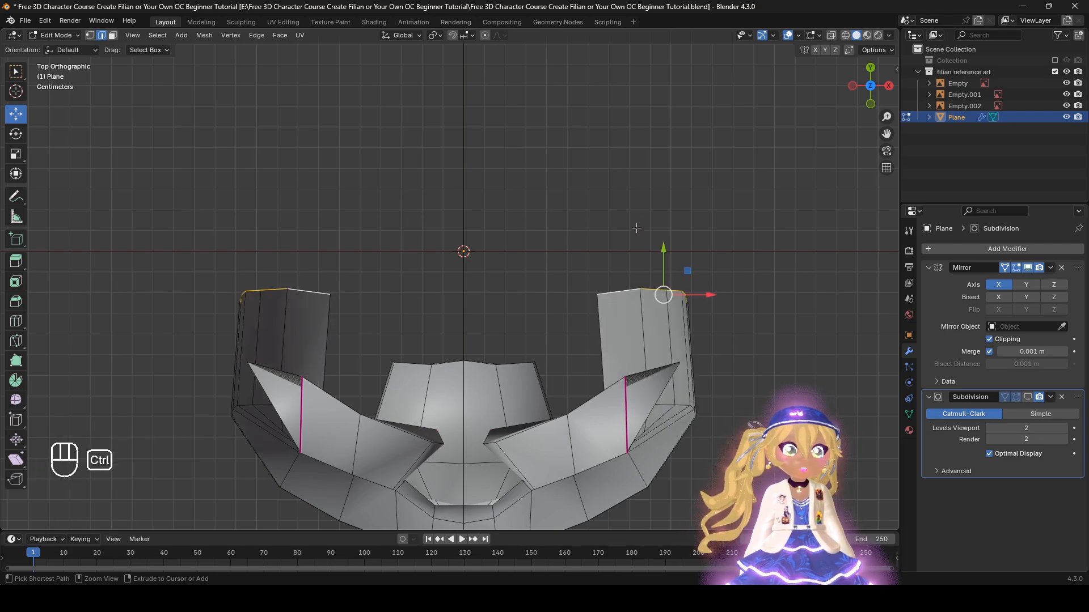
right_click(615, 211, "ctrl")
right_click(544, 158, "ctrl")
right_click(489, 126, "ctrl")
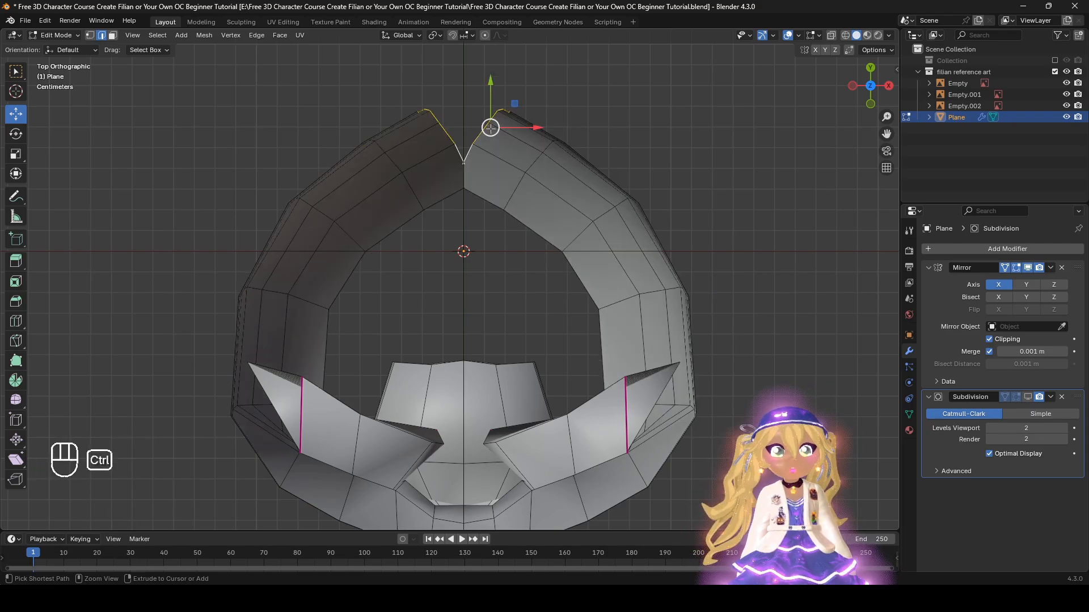
Step: Move the last extruded edges onto the mirror centre line at the head's back, finishing with about -0.0359 m in X and 0.0167 m in Y
key("g")
left_click(633, 195)
key("g")
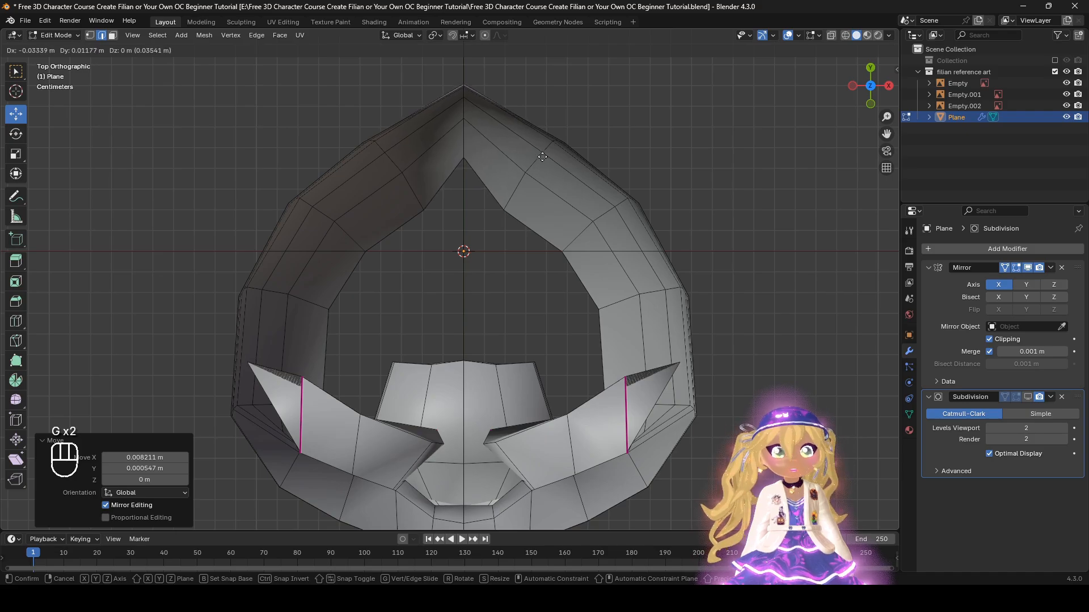
left_click(533, 167)
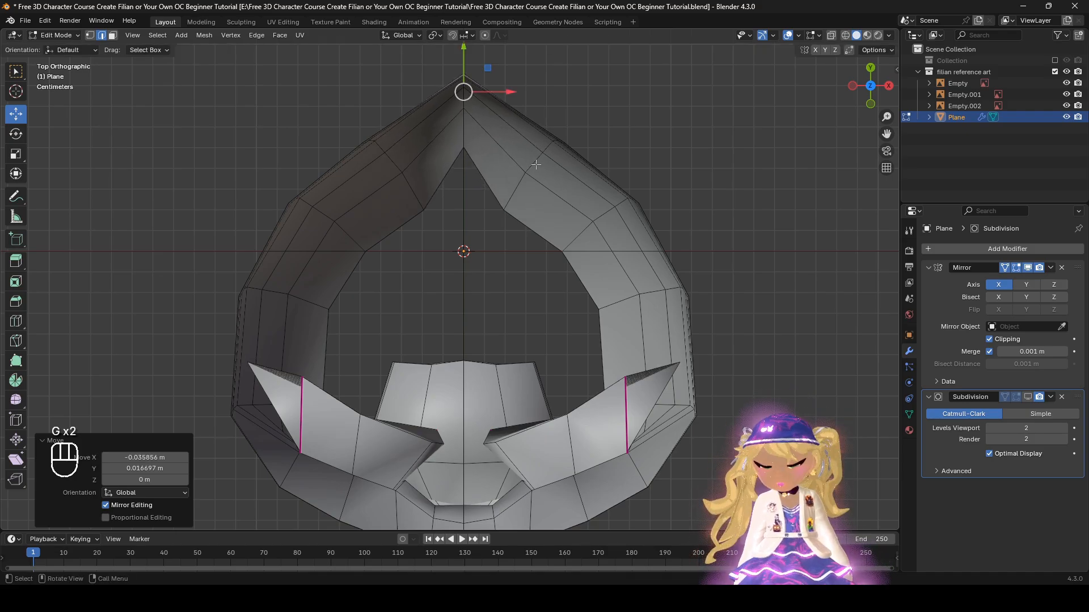
Step: Round the head's outline from above: move the rear quarter edge loop about 0.0246 m in X and 0.014 m in Y, and reposition the two loops ahead of it
left_click(536, 164, "alt")
key("g")
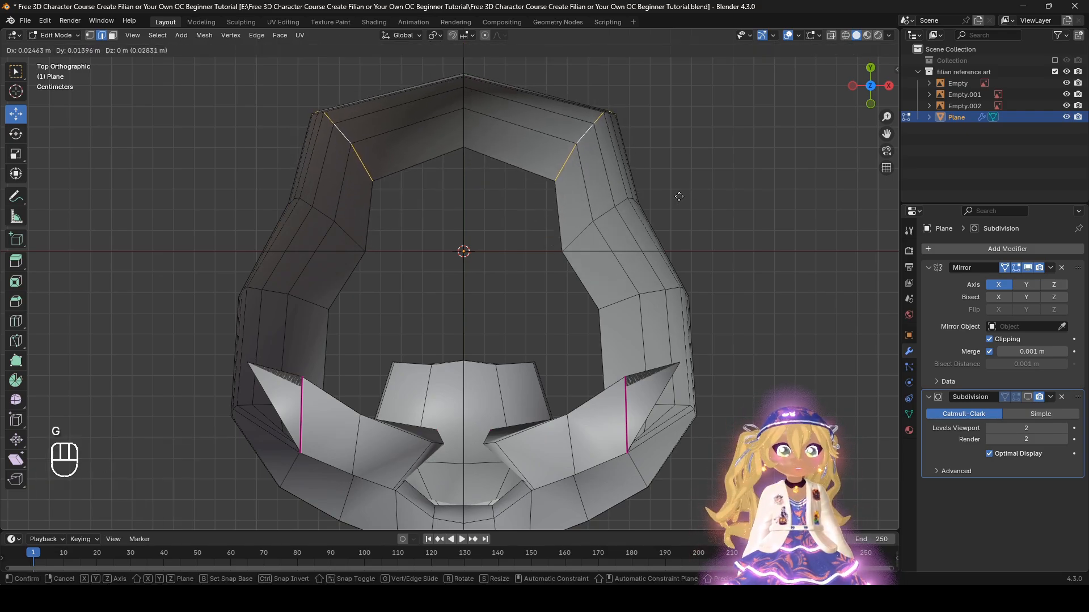
left_click(678, 195)
left_click(606, 214, "alt")
key("g")
left_click(672, 212)
left_click(652, 292, "alt")
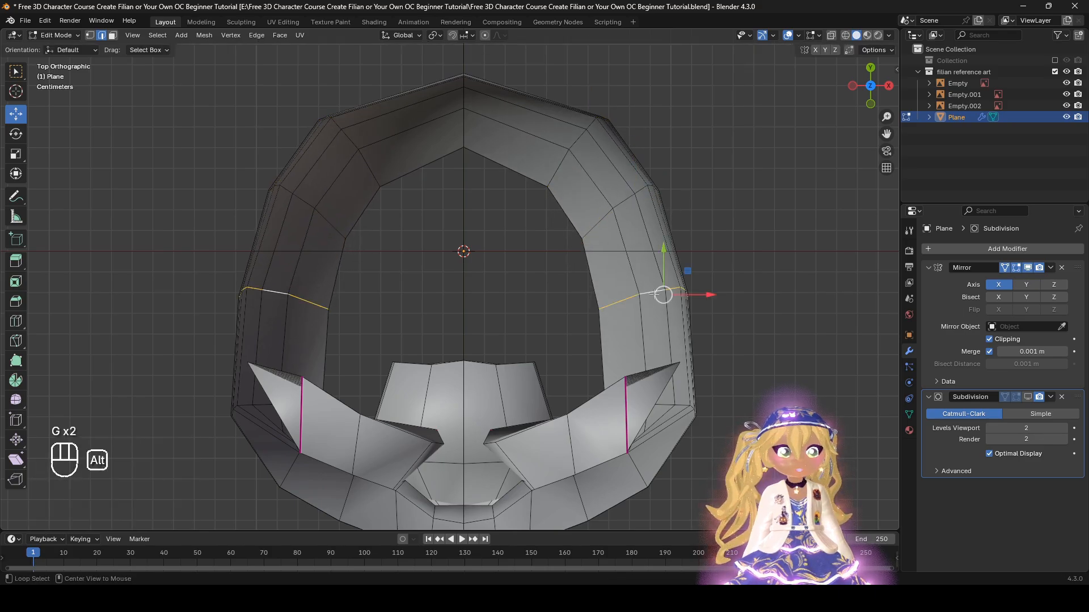
key("g")
left_click(642, 304)
Step: Refine the rounded back by shifting its two side edge loops inward and moving the centre-line loop about -0.0082 m in Y
left_click(628, 212, "alt")
key("g")
left_click(611, 218)
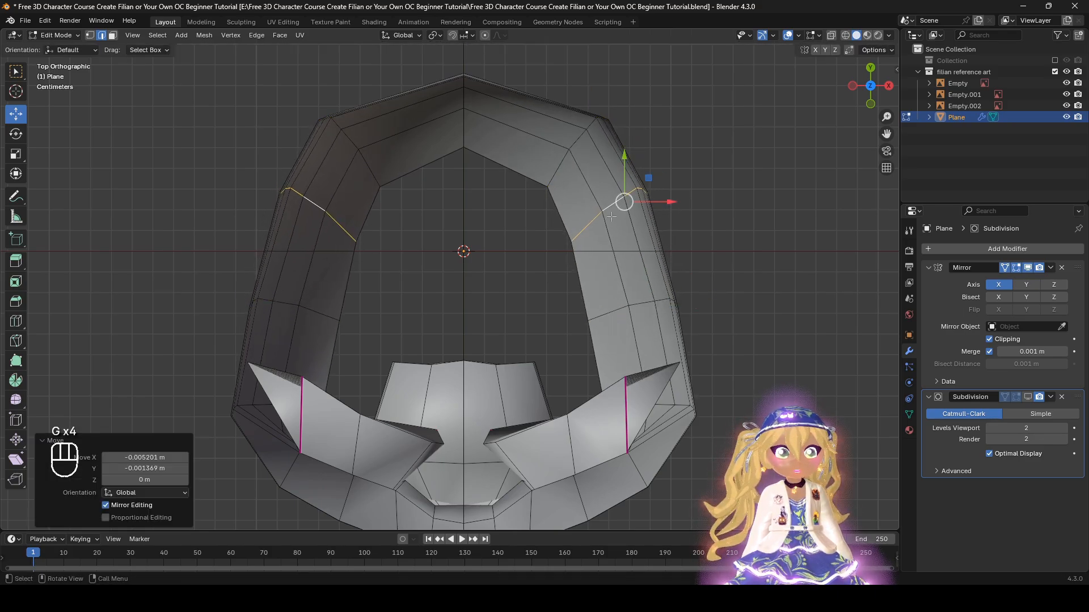
left_click(574, 142, "alt")
key("g")
left_click(543, 156)
left_click(467, 137, "alt")
key("g")
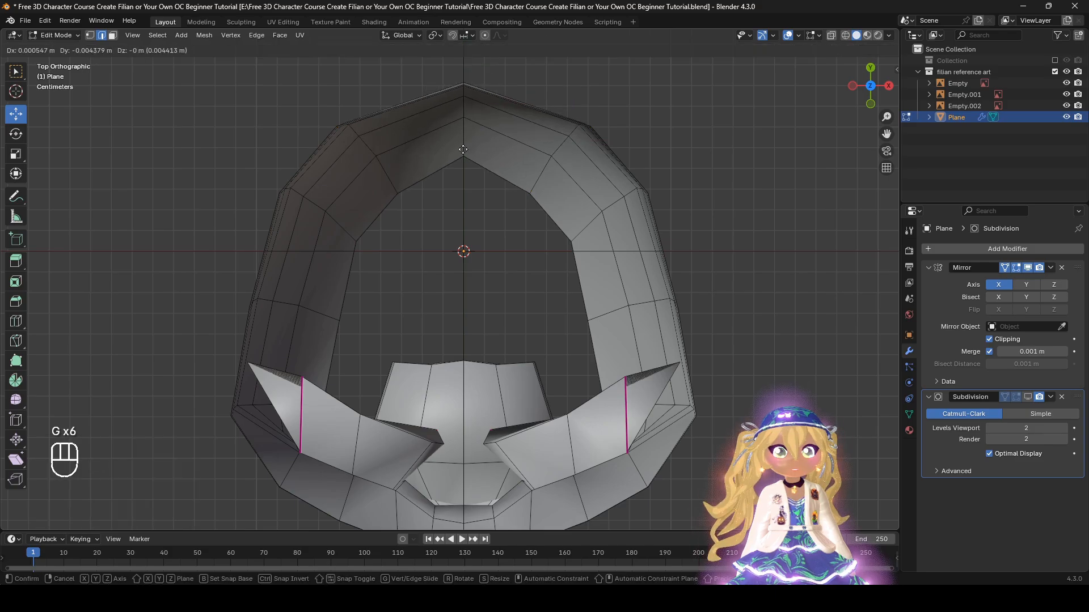
left_click(483, 153)
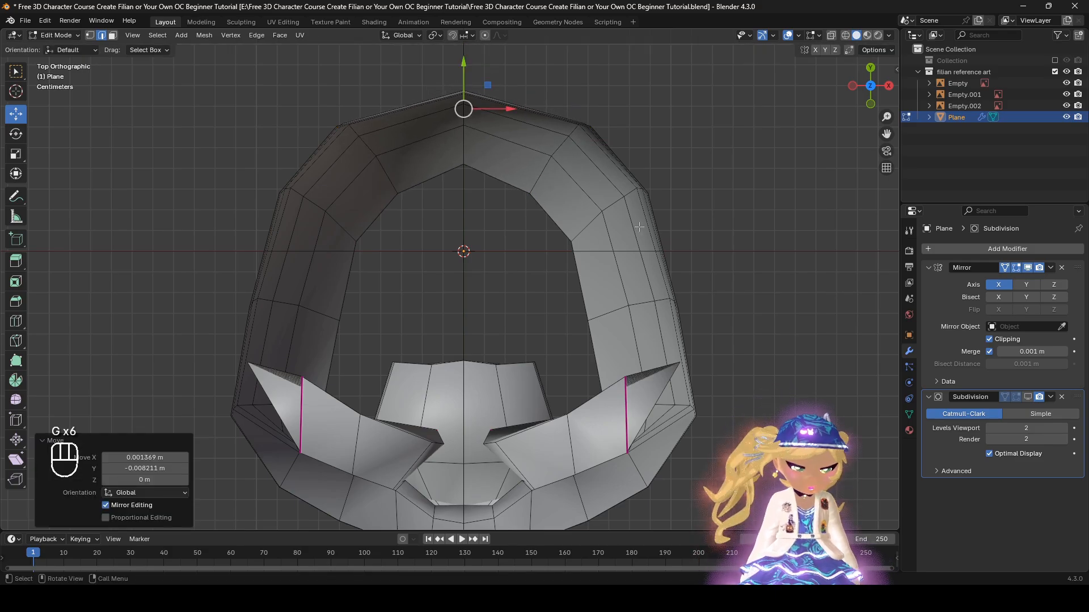
Step: In the side view, select the upper edges at the very back of the head and rotate them 2°
key("KP_3")
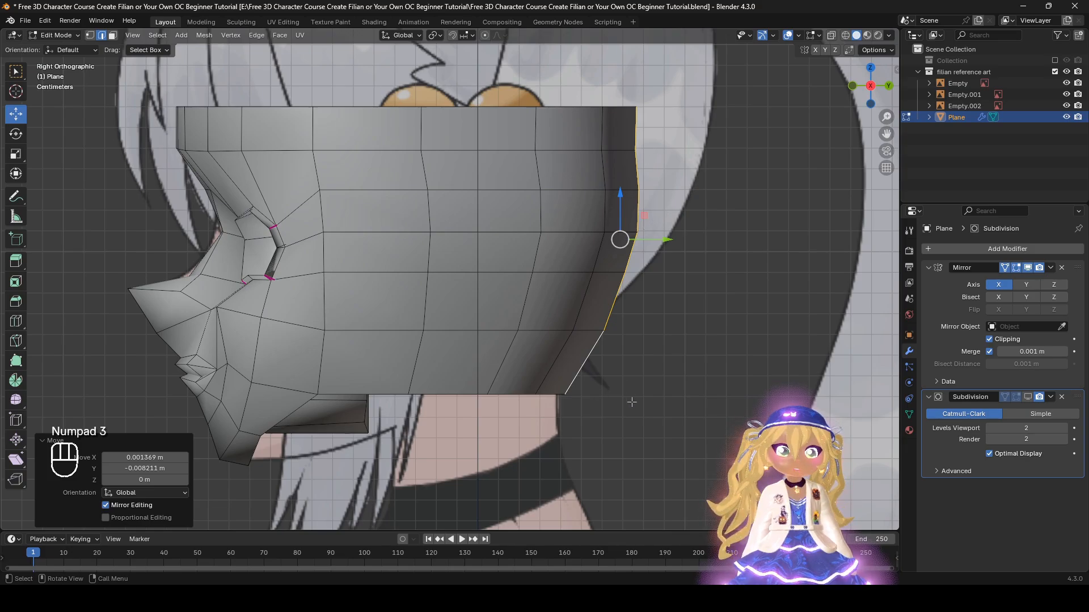
left_click(647, 155)
key("r")
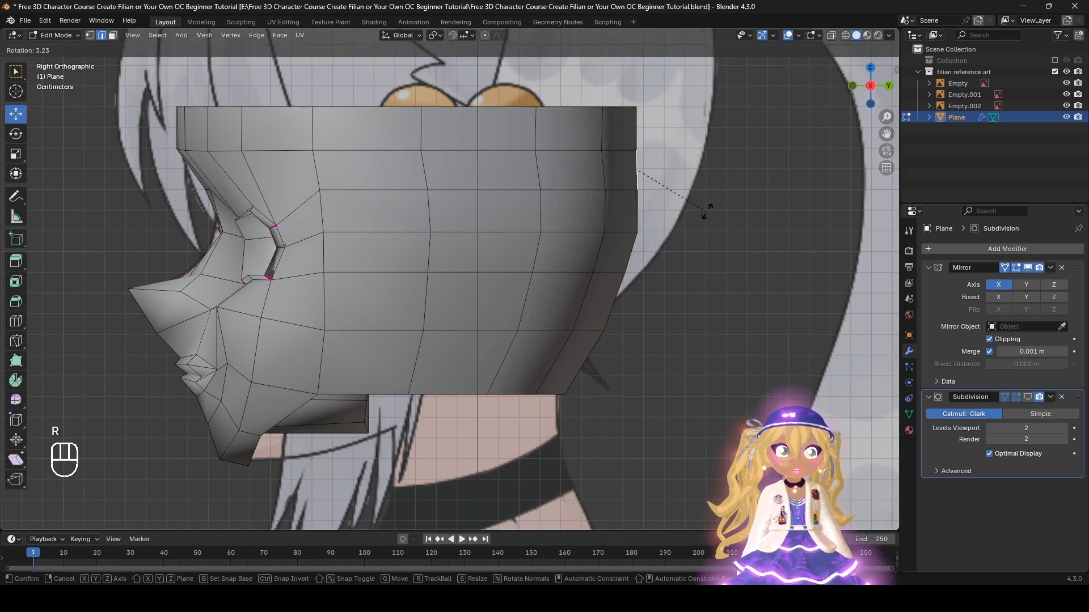
left_click(707, 210)
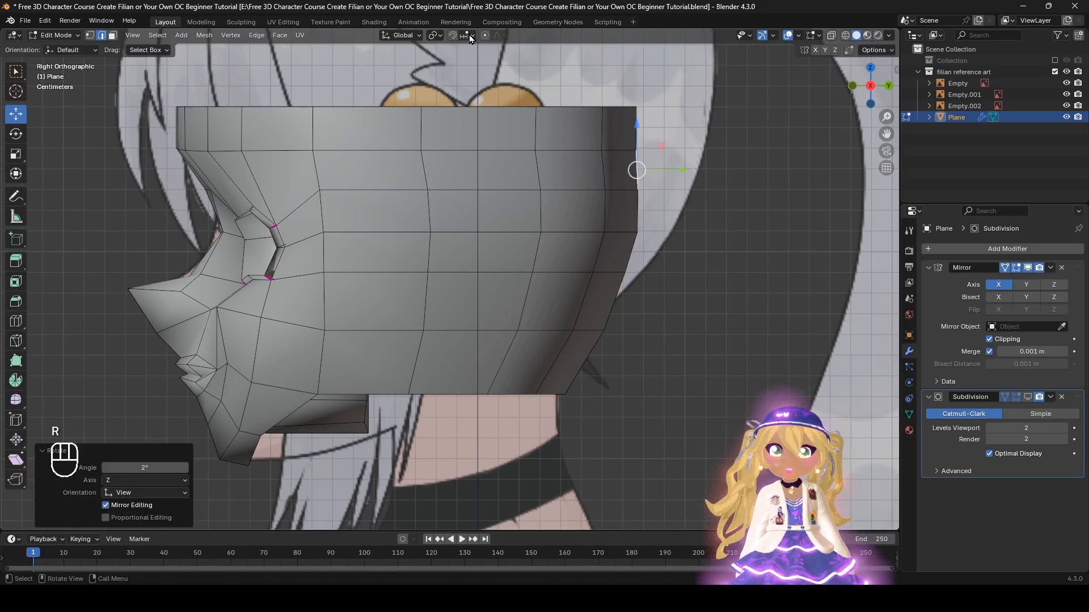
Step: Enable proportional editing and vertex selection, then move the top rear vertex backward and the lower rear profile vertex slightly forward
left_click(505, 36)
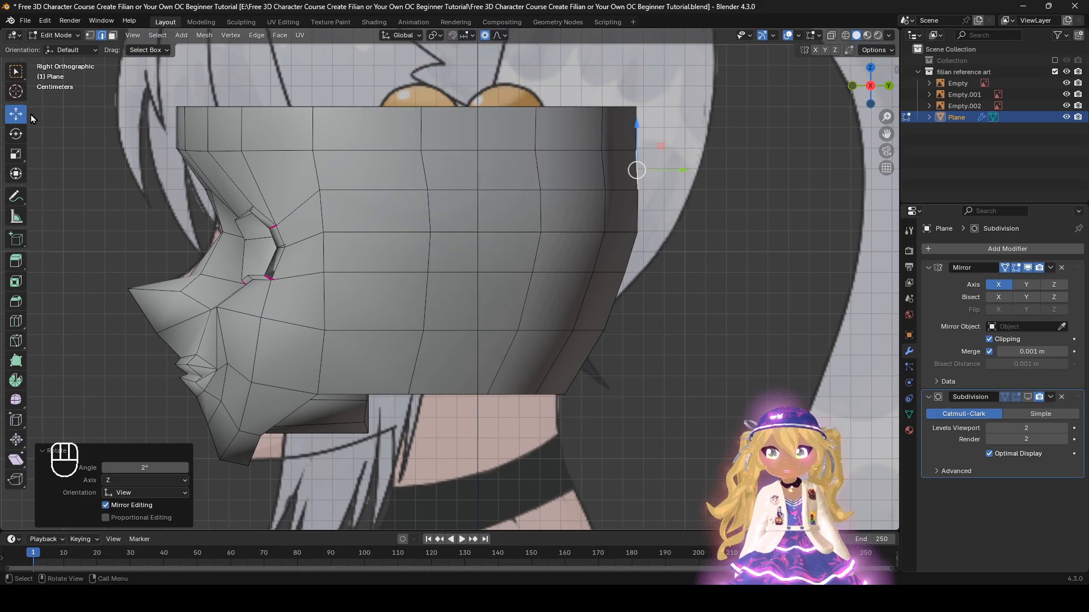
left_click(90, 35)
key("g")
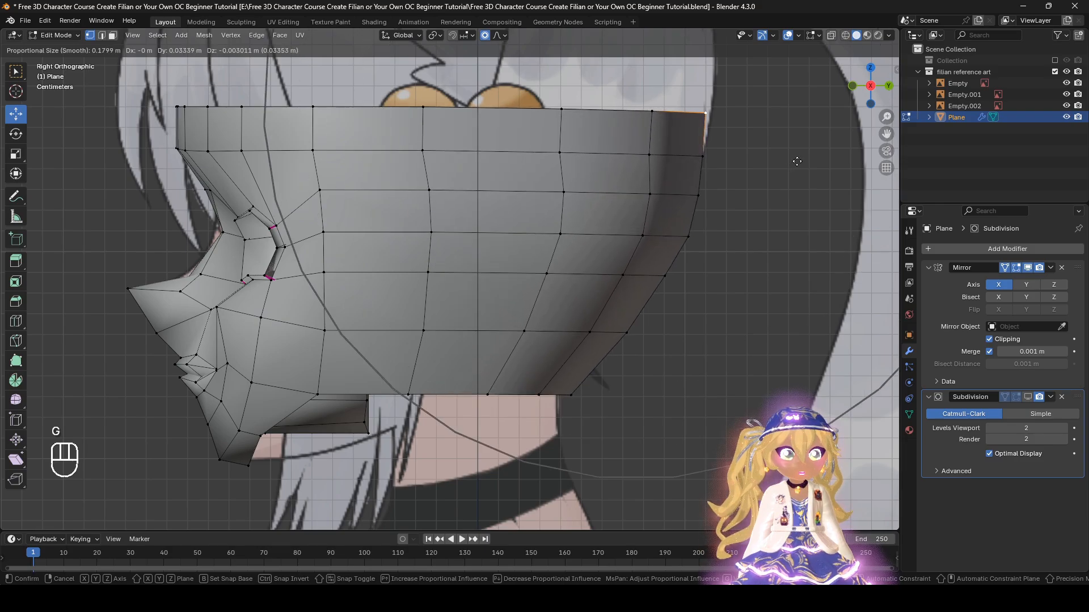
left_click(771, 187)
key("g")
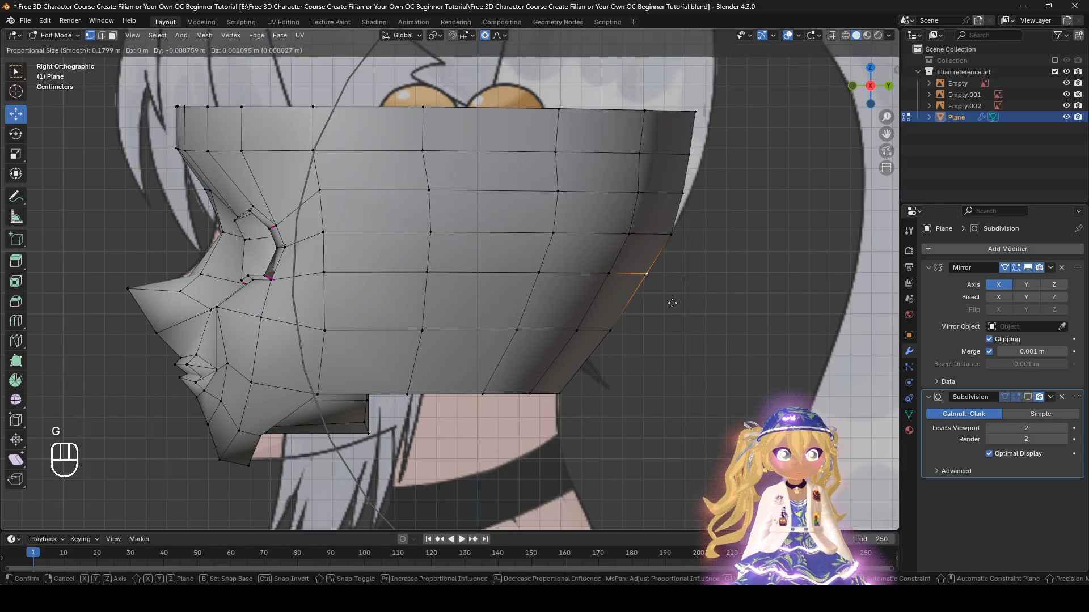
left_click(633, 326)
Step: Slide the two lower horizontal edge loops downward on the head, giving the upper of the two a slide factor of 0.166
left_click(593, 330, "alt")
key("g")
key("g")
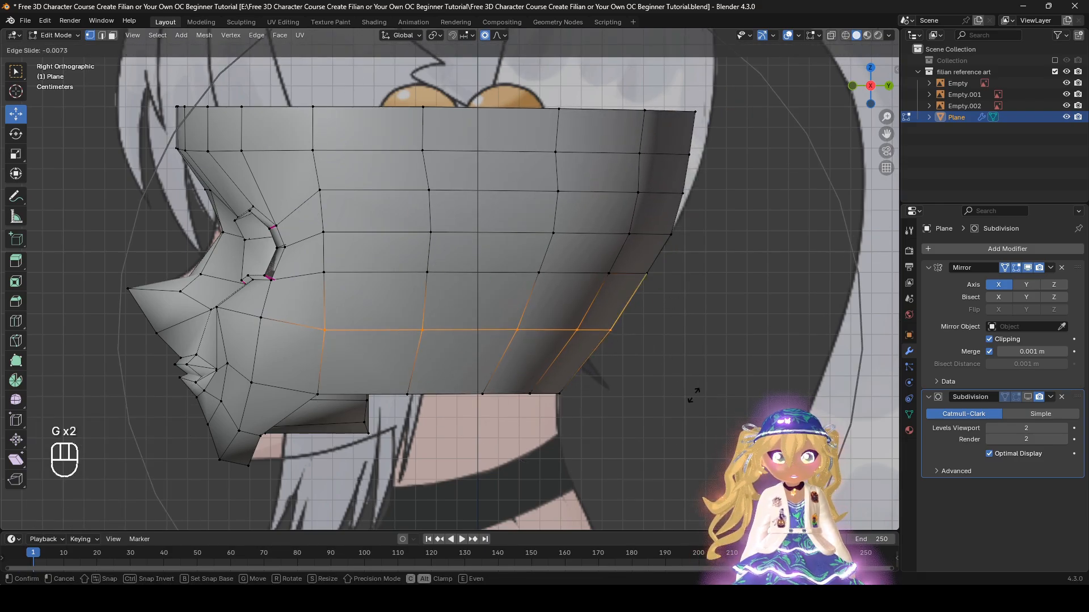
left_click_drag(627, 284, 318, 264)
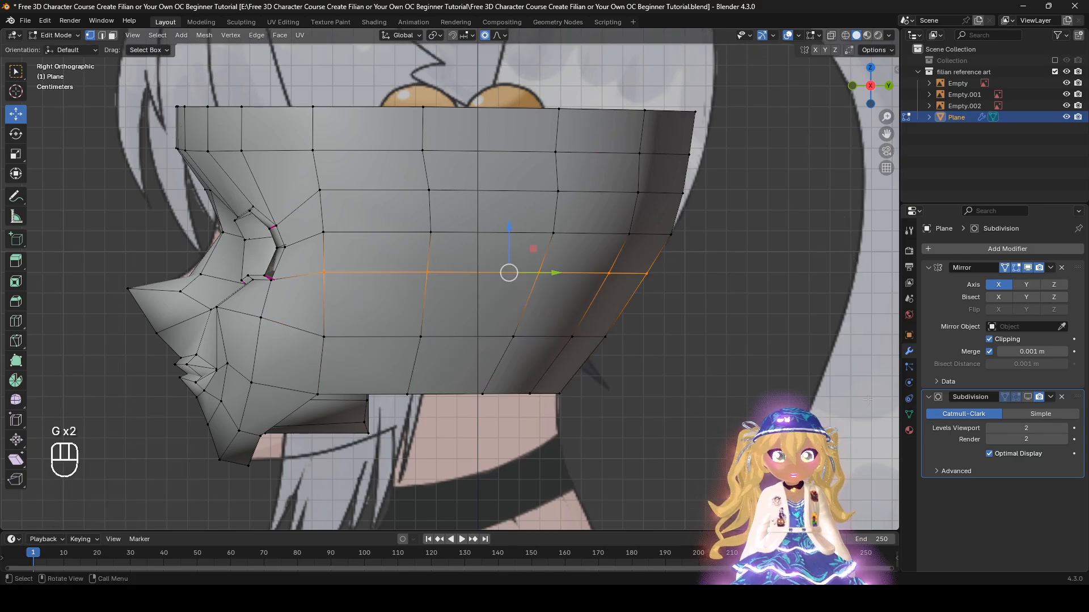
key("g")
key("g")
left_click(861, 406)
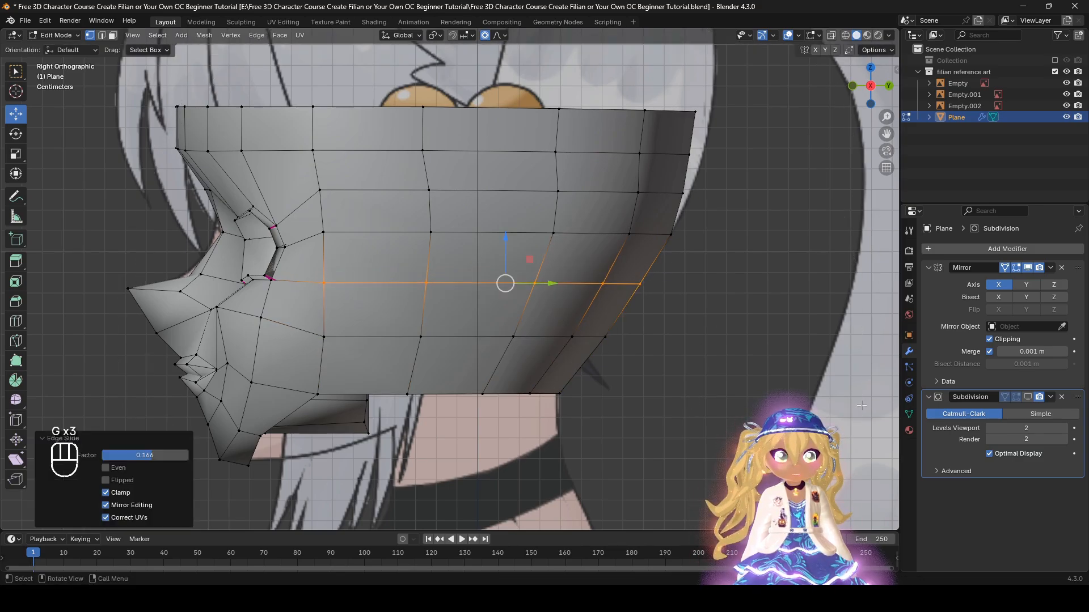
Step: Raise the open top rim of the head and slide the horizontal edge loop beneath it upward
left_click(619, 111, "alt")
middle_click_drag(485, 96, 495, 204, "shift")
left_click_drag(372, 173, 372, 155)
right_click(539, 36)
left_click(552, 260, "alt")
key("g")
key("g")
left_click(772, 383)
Step: Move the rear profile vertex just below the top rim backward with proportional editing to follow the side reference
middle_click_drag(730, 322, 729, 275, "shift")
middle_click_drag(730, 382, 737, 376, "shift")
left_click(753, 273)
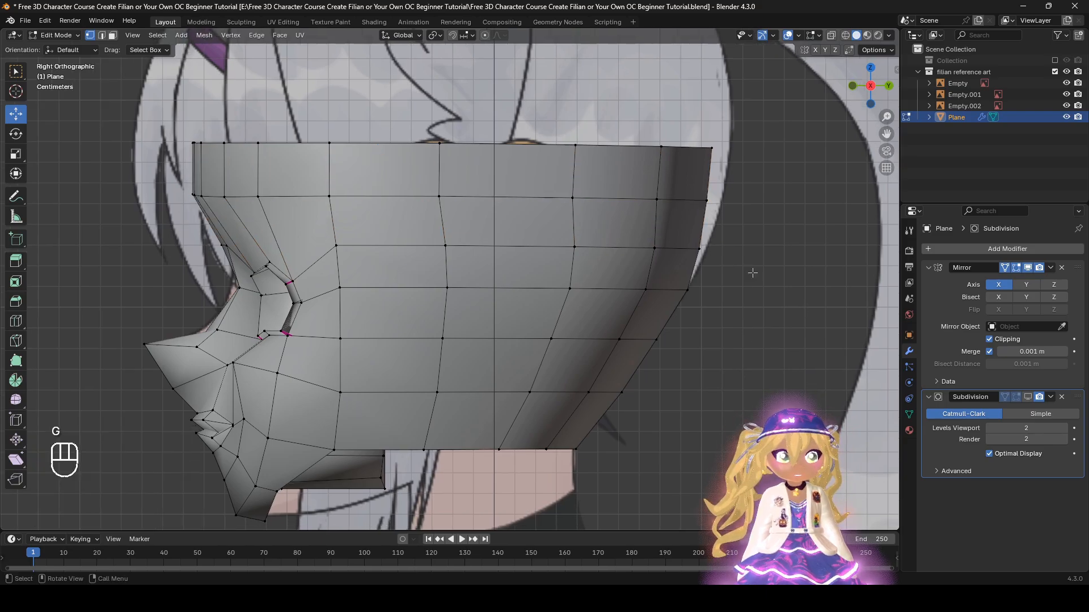
key("g")
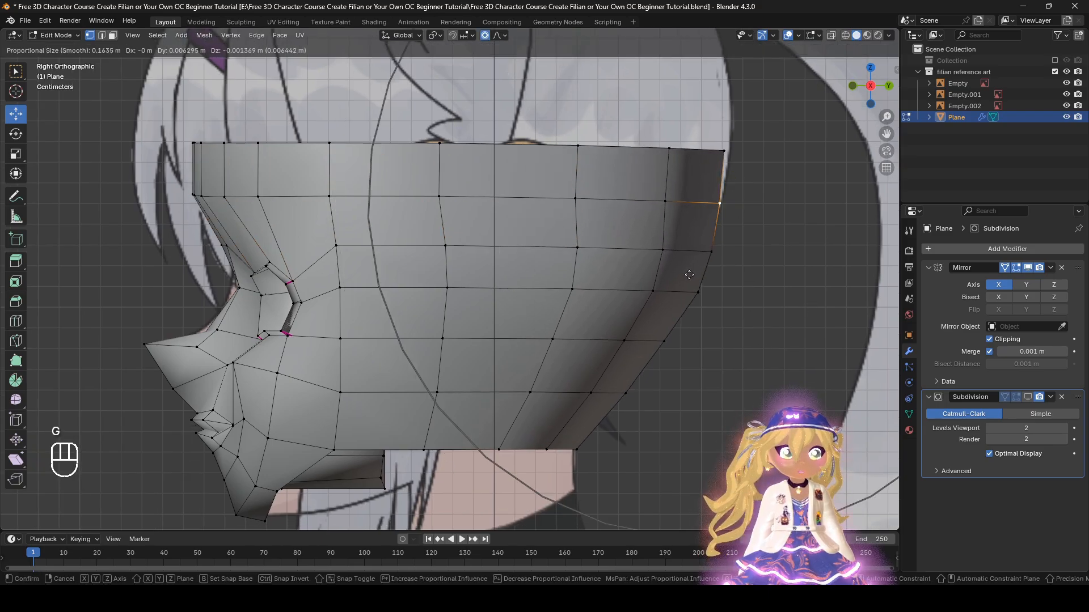
left_click(689, 401)
Step: In the back view, try to fit the head's side outline by moving a top rim vertex and a mid-height side vertex with proportional editing
middle_click_drag(689, 402, 276, 167, "alt")
left_click(273, 177)
key("g")
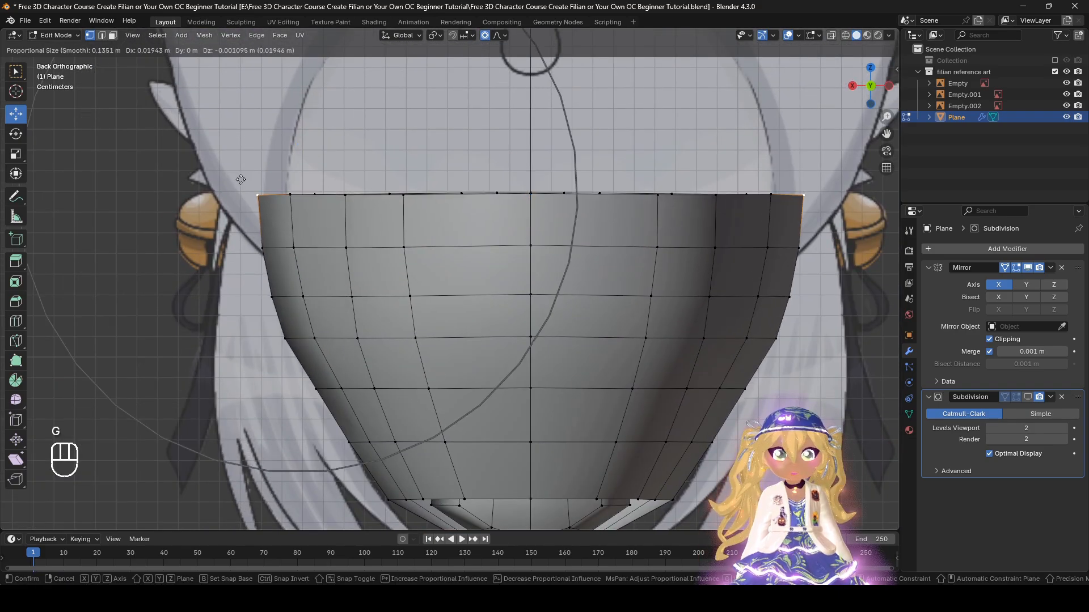
left_click(267, 196)
left_click(291, 338)
middle_click_drag(350, 408, 350, 355, "shift")
key("g")
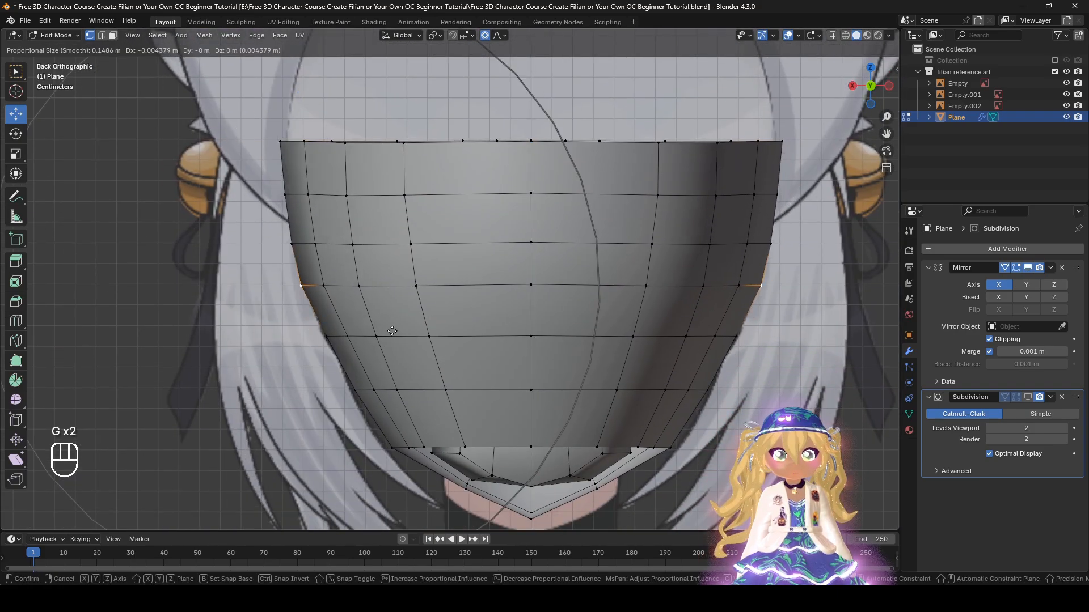
right_click(389, 332)
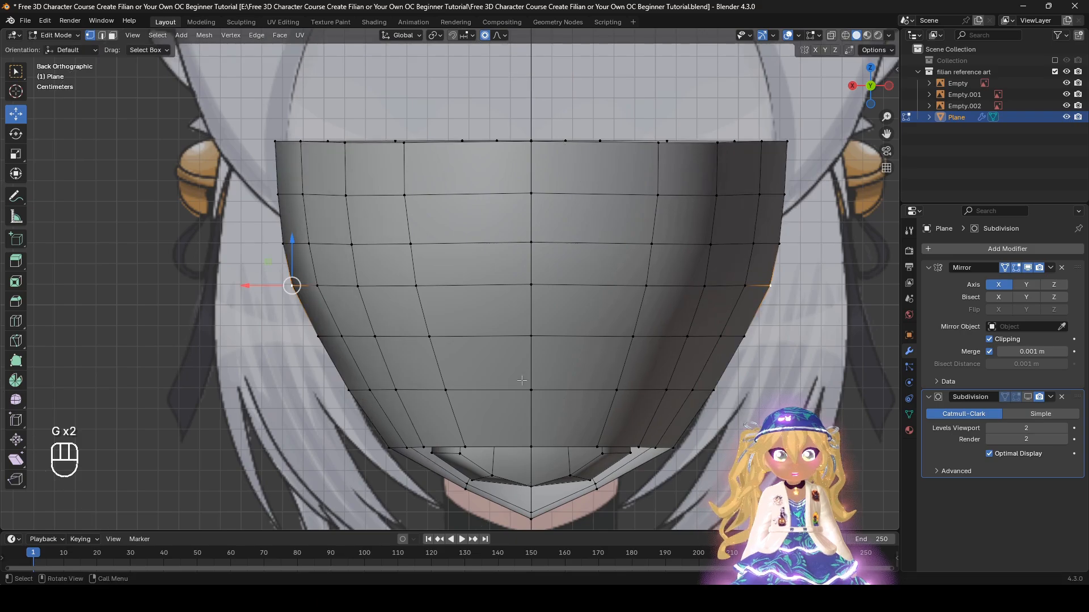
key("alt+s")
right_click(615, 382)
key("g")
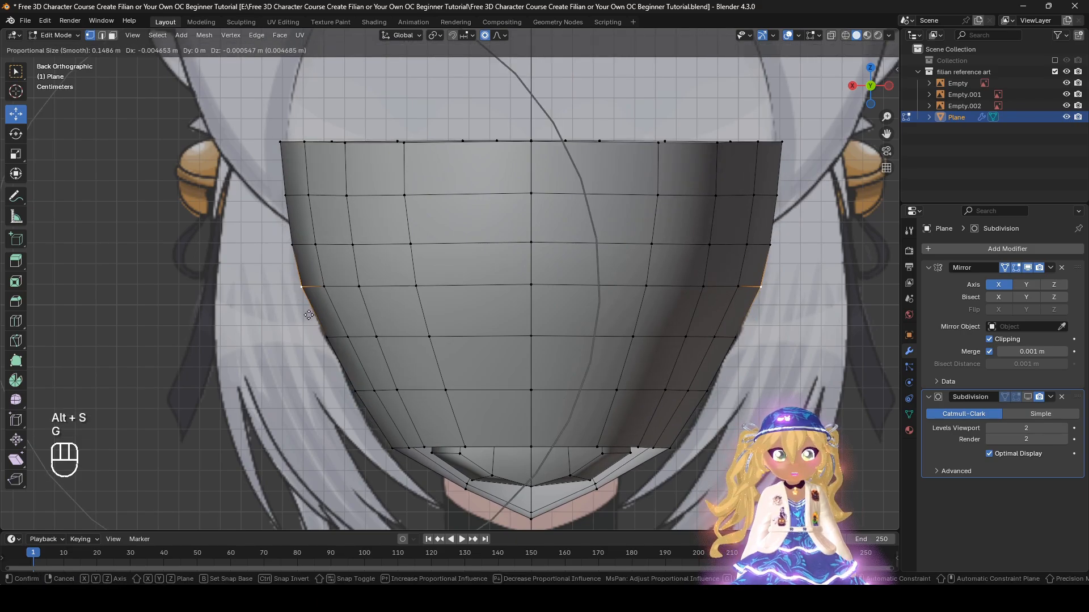
left_click(374, 306)
Step: Undo the back-view moves of the top rim and mid-height side vertices
middle_click_drag(370, 309, 507, 330)
key("ctrl+z")
key("ctrl+z")
key("ctrl+z")
key("ctrl+z")
key("ctrl+z")
key("ctrl+shift+z")
key("ctrl+shift+z")
key("ctrl+shift+z")
key("ctrl+z")
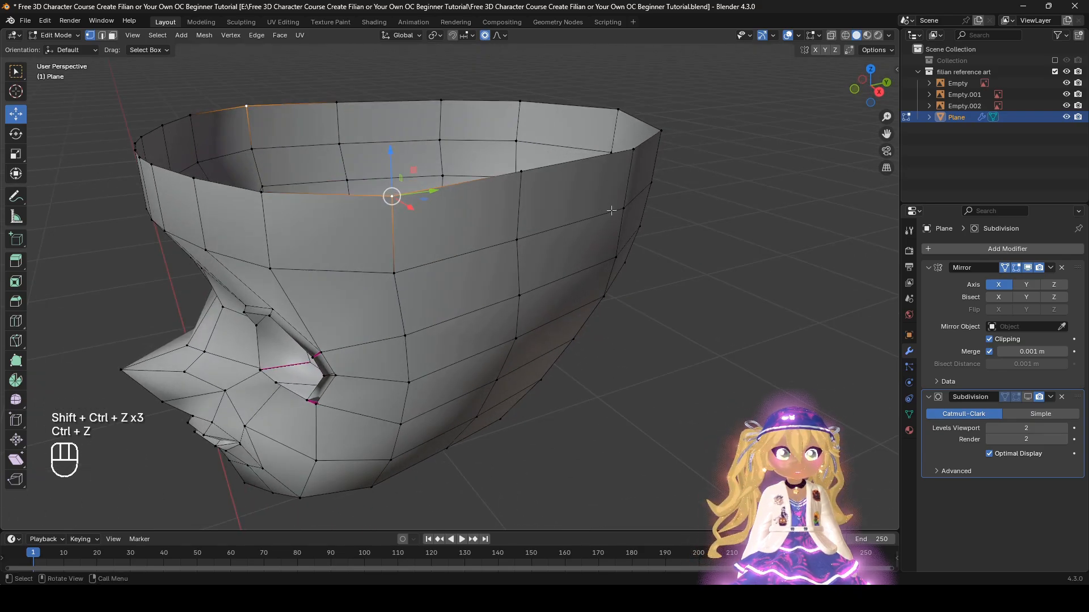
key("g")
right_click(627, 212)
Step: In the back view, proportionally move the next top rim vertex about 0.009 m in X and the mid-height side vertex about -0.0014 m
left_click(521, 172)
middle_click_drag(680, 235, 410, 195)
key("g")
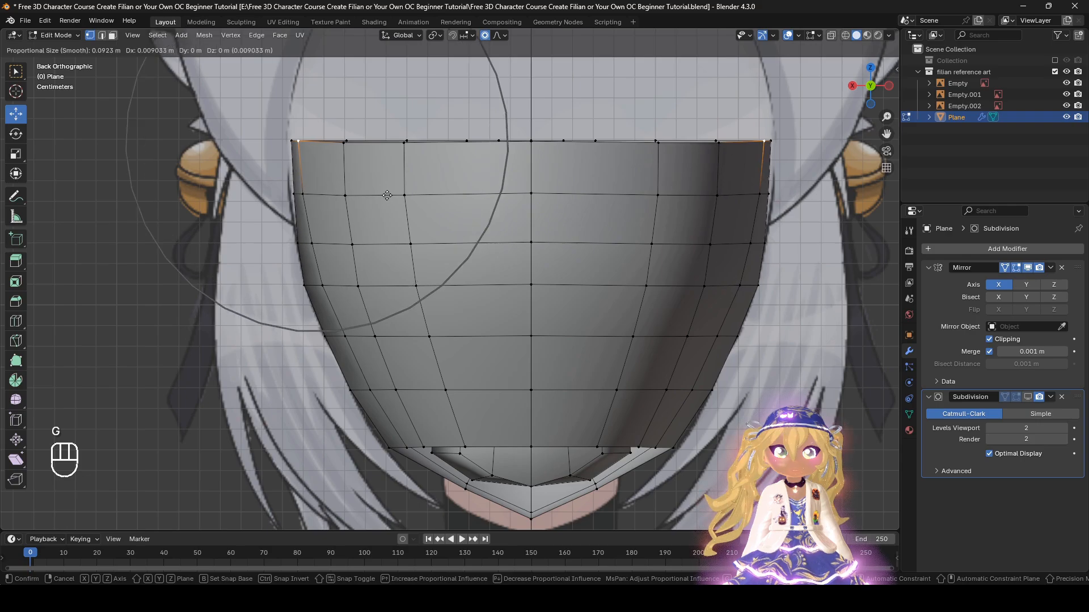
left_click(386, 195)
left_click(306, 285)
key("g")
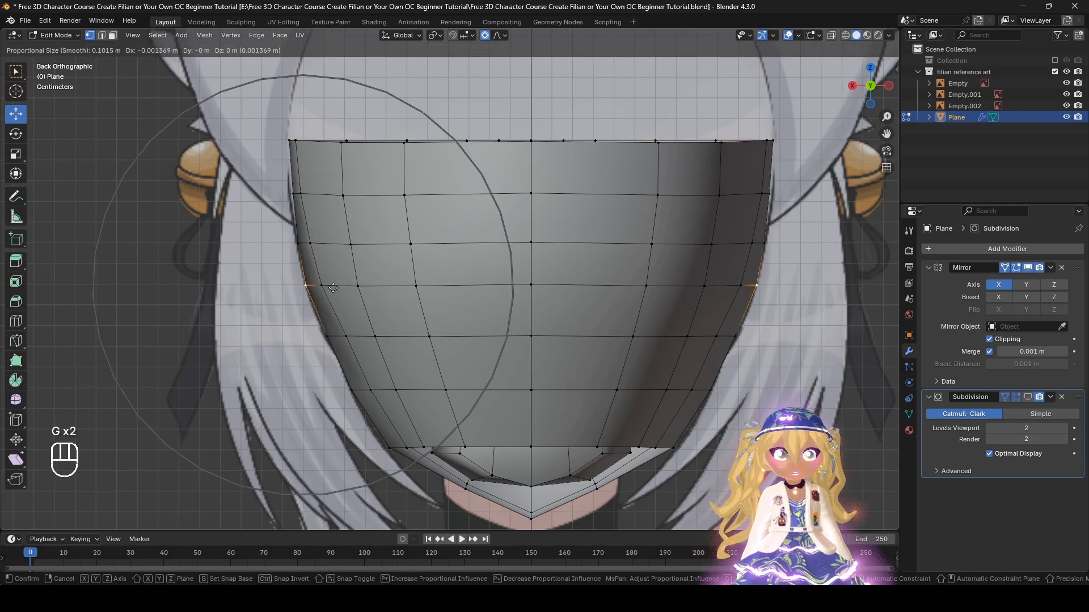
left_click(333, 288)
middle_click_drag(333, 288, 367, 377)
key("ctrl+z")
key("ctrl+shift+z")
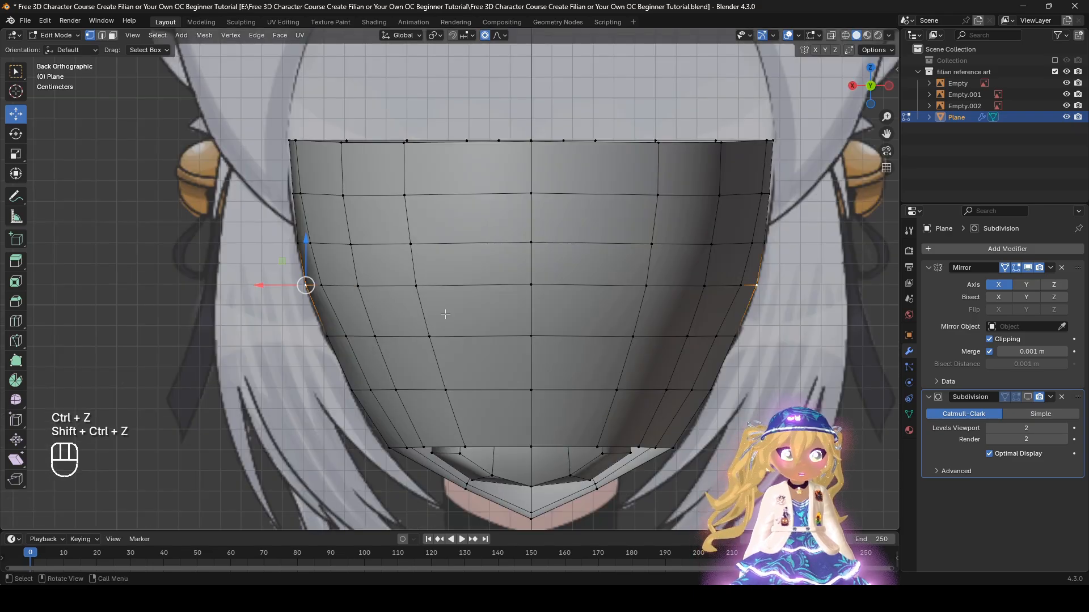
Step: Select the vertical edge loop on the side of the head and slide it along the surface
middle_click_drag(445, 314, 587, 300)
left_click(505, 296, "alt")
key("g")
key("g")
left_click(595, 301)
Step: In the top view, proportionally move the rear side loop 0.0126 m in X and 0.0075 m in Y, and the loop behind it 0.0008 m and 0.0028 m
middle_click_drag(436, 277, 720, 436)
middle_click_drag(516, 242, 554, 319, "shift")
left_click(543, 277, "alt")
key("g")
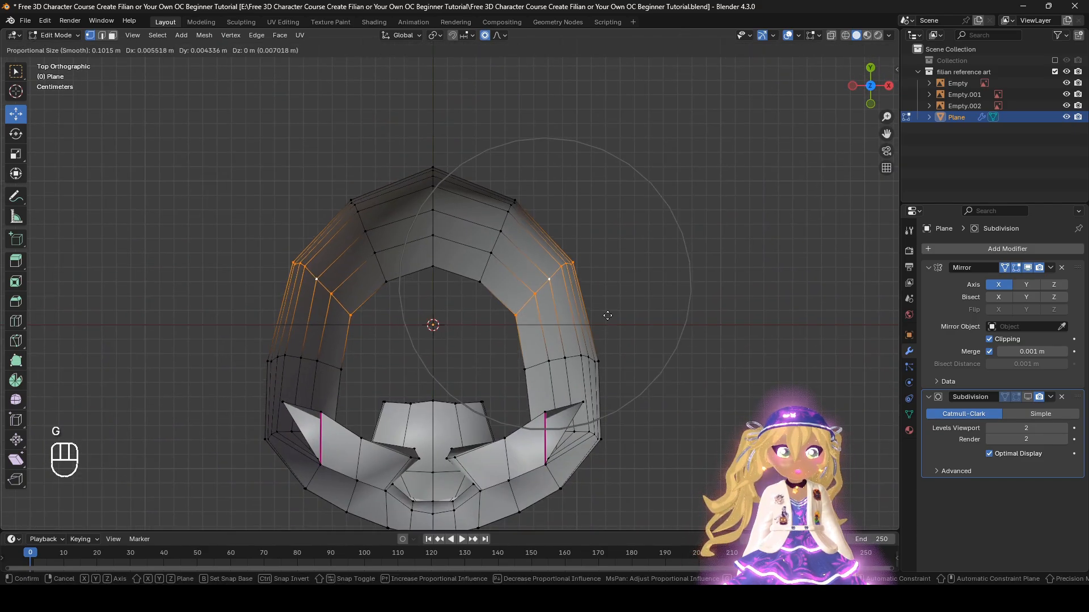
left_click(618, 311)
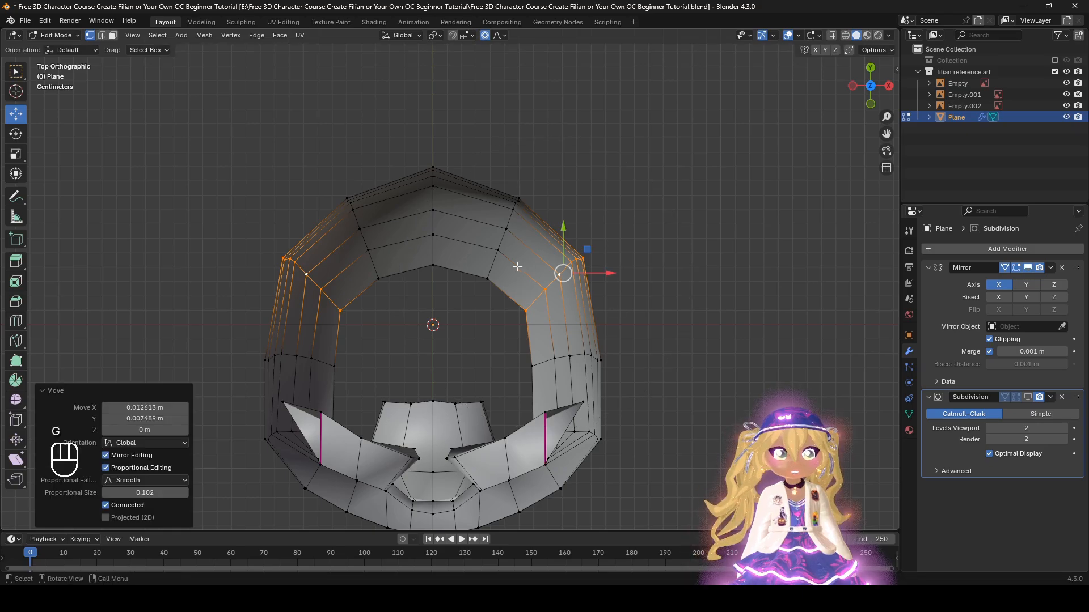
left_click(505, 219, "alt")
key("g")
left_click(538, 254)
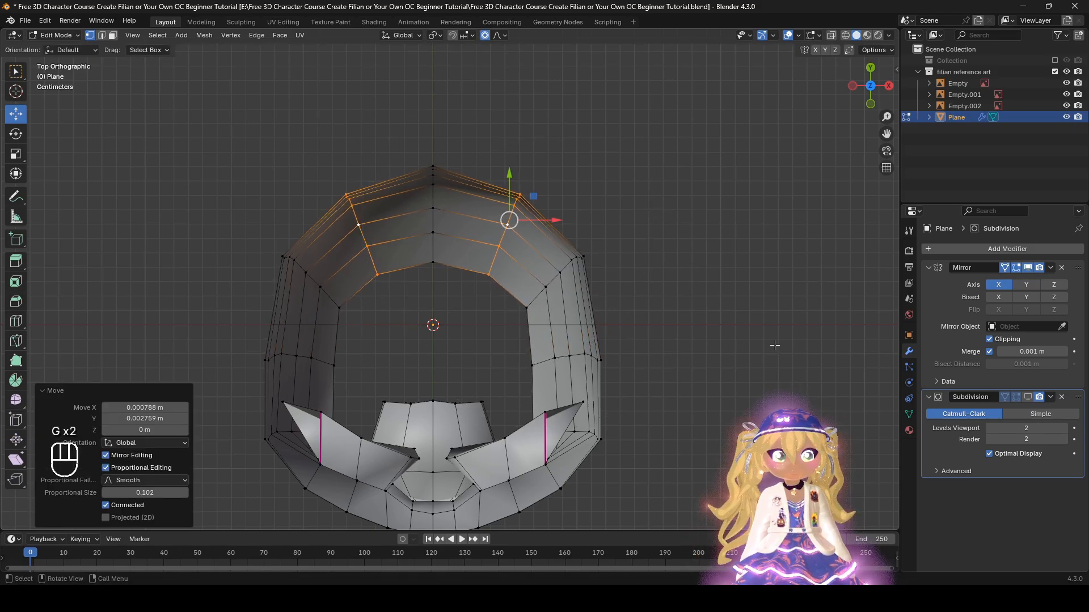
Step: In the side view, turn on the Subdivision modifier's viewport display, move the top rear vertex about 0.0099 m back proportionally, and rotate the area slightly
middle_click_drag(537, 254, 591, 266)
left_click(1025, 397)
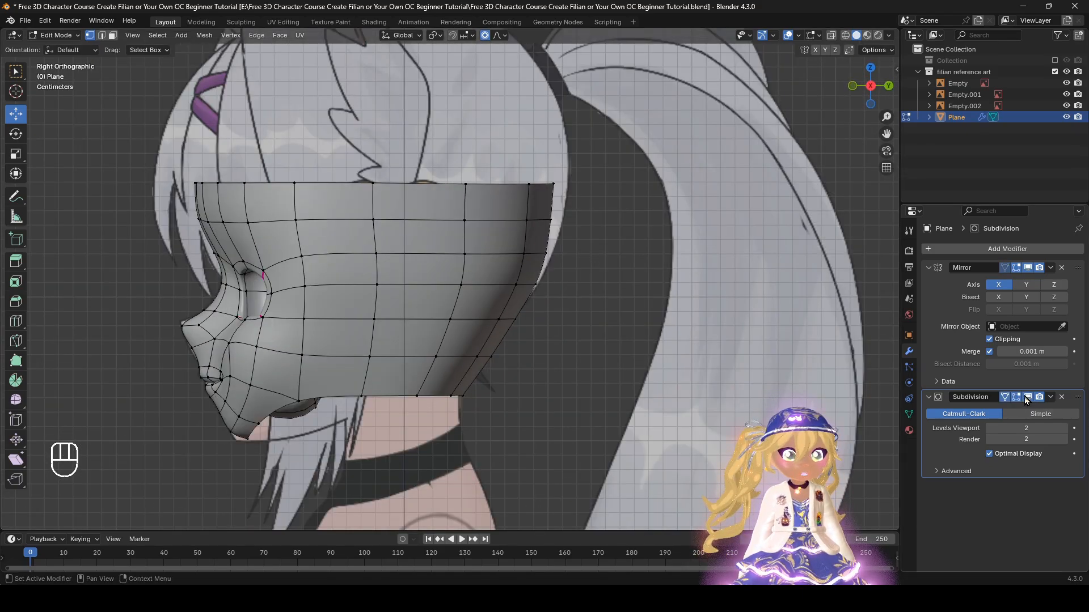
middle_click_drag(653, 335, 667, 379, "shift")
left_click(576, 227)
key("g")
scroll(614, 246, "down", 3)
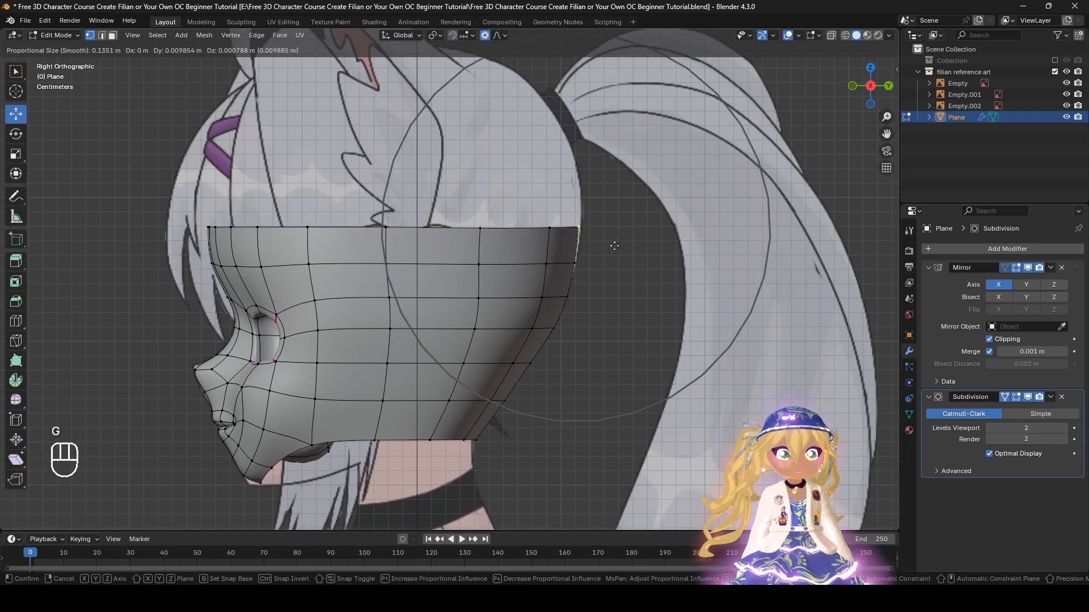
left_click(616, 246)
key("r")
left_click(631, 268)
Step: In the back view, adjust the mid-height side vertex, move the bottom corner vertex about -0.0047 m in X and 0.002 m in Z, and rotate it
middle_click_drag(632, 268, 483, 319)
left_click(311, 328)
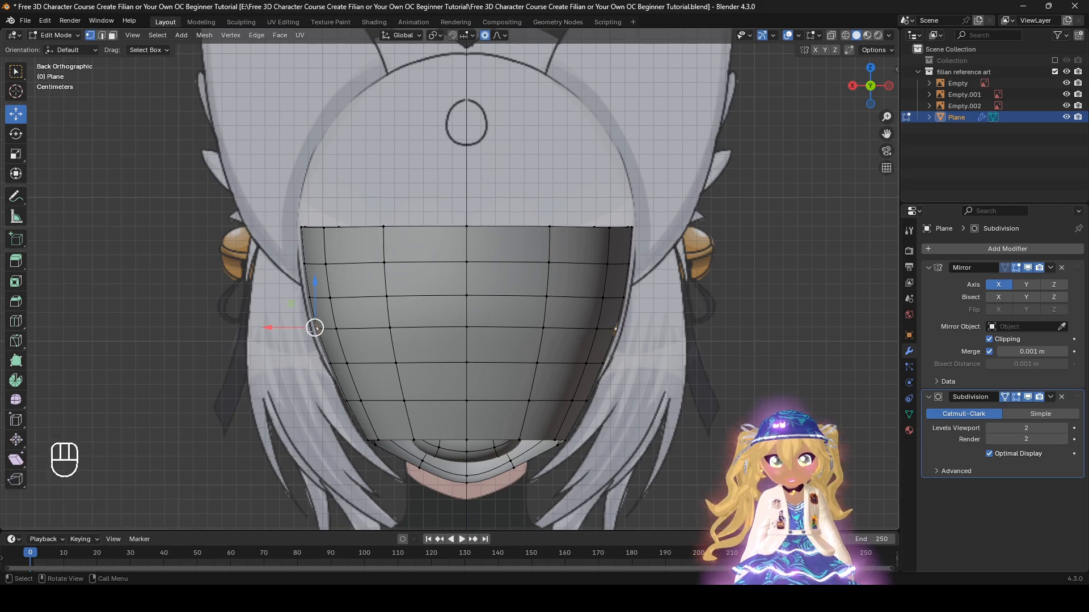
key("g")
left_click(340, 378)
key("g")
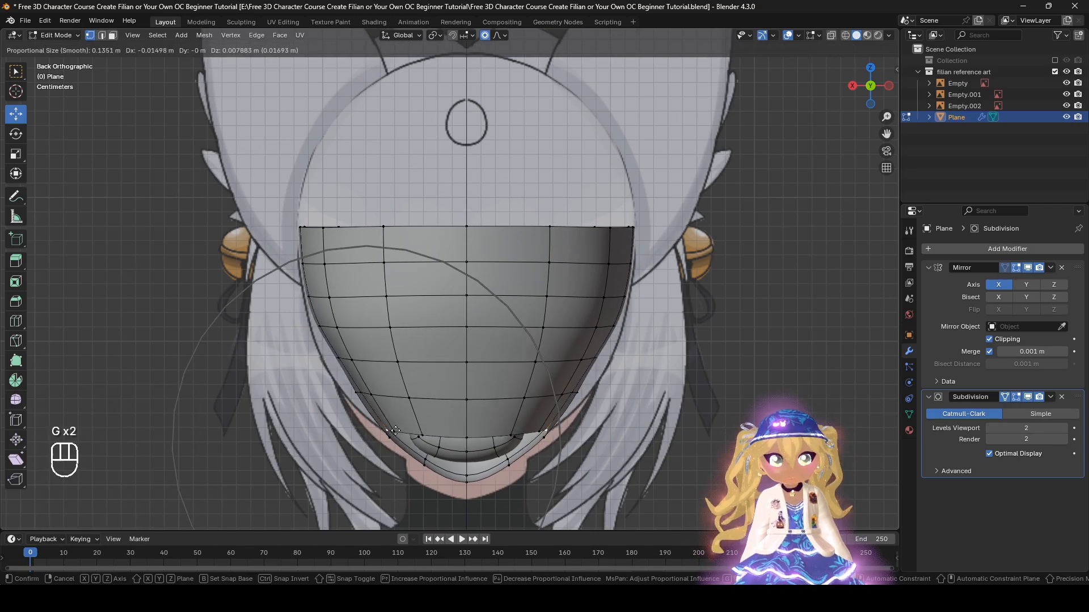
key("g")
left_click(398, 432)
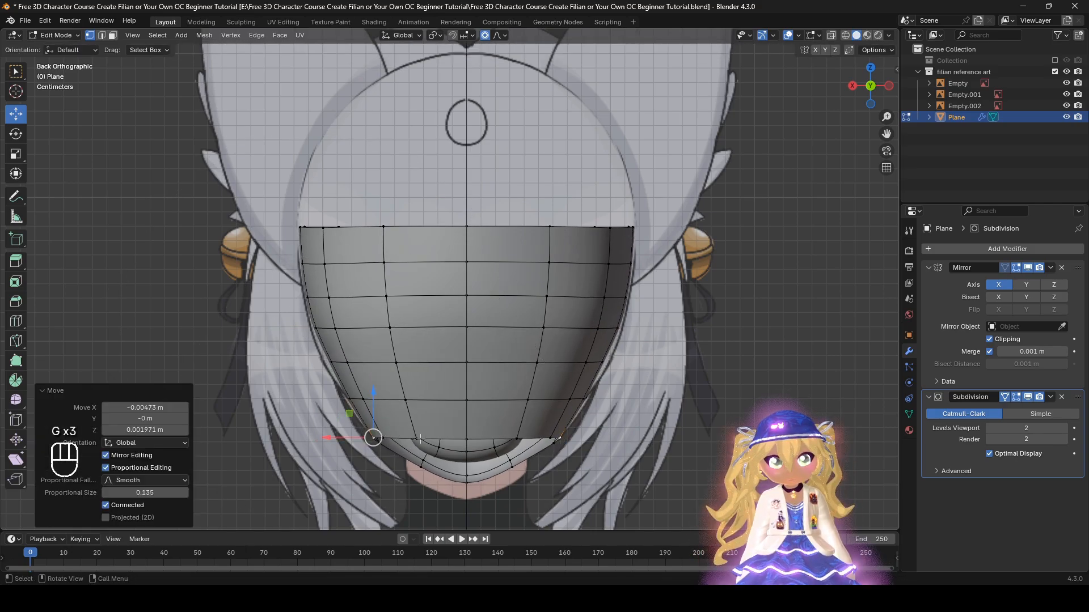
key("r")
left_click(431, 431)
Step: Compare the head before and after the last adjustments, and examine it against the reference in front wireframe and at the neck from the side
middle_click_drag(431, 431, 669, 417)
key("ctrl+z")
key("ctrl+z")
key("ctrl+shift+z")
key("ctrl+shift+z")
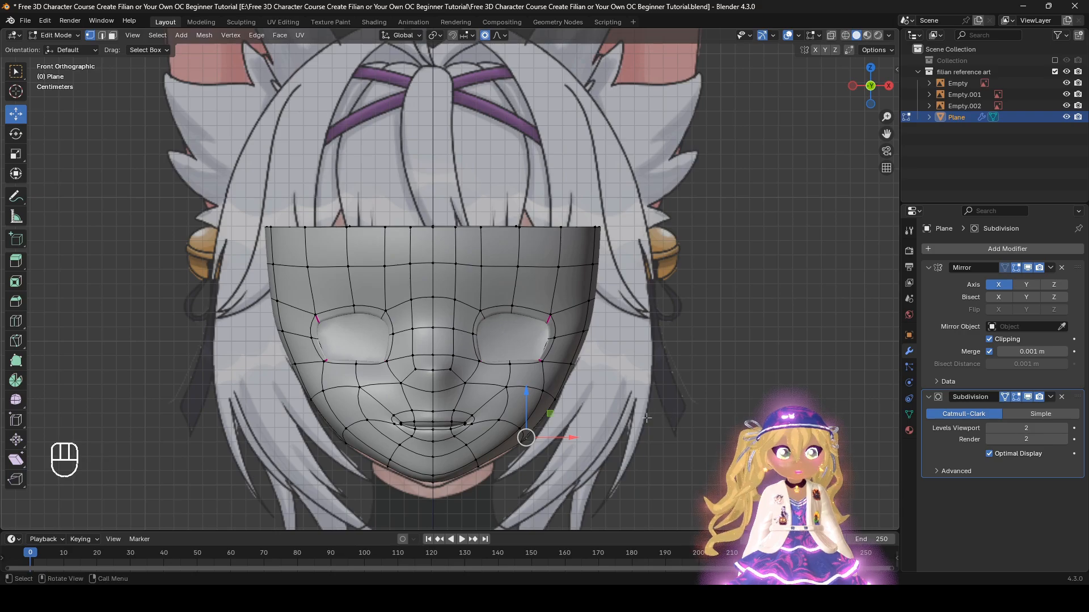
scroll(669, 417, "up", 3)
key("z")
middle_click_drag(596, 419, 562, 402, "shift")
scroll(561, 402, "up", 2)
key("z")
key("z")
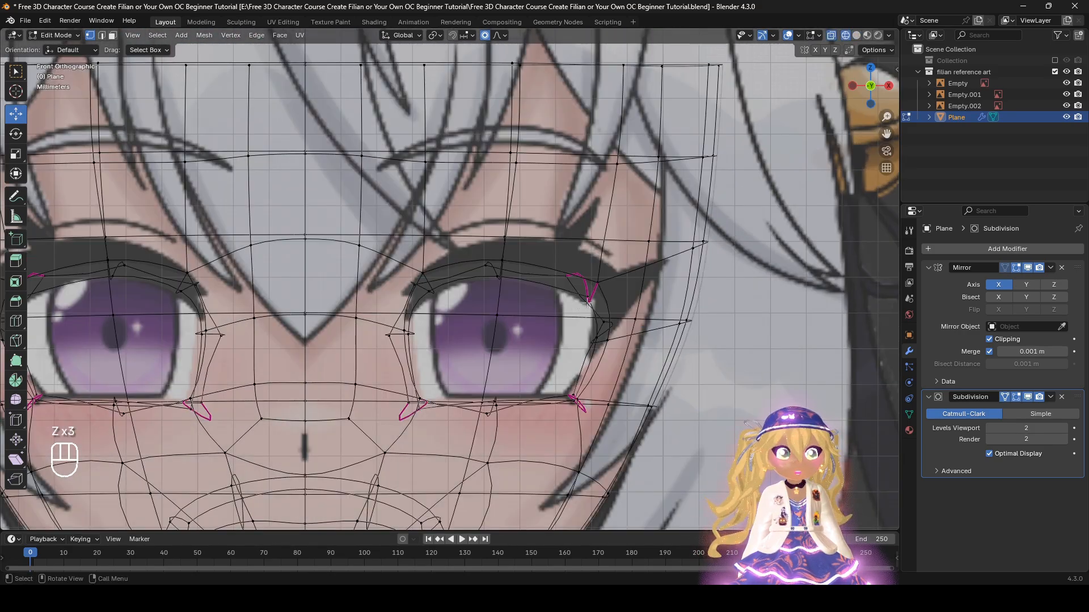
key("z")
scroll(736, 314, "down", 2)
middle_click_drag(533, 266, 546, 359, "shift")
middle_click_drag(546, 358, 408, 369)
middle_click_drag(474, 417, 525, 177, "shift")
scroll(236, 355, "up", 2)
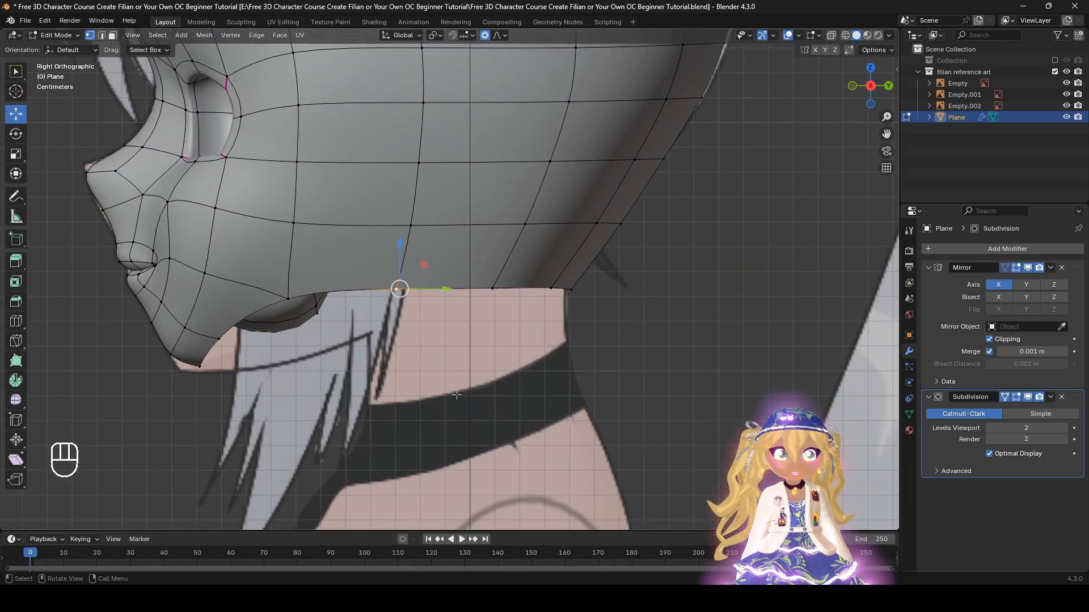
Step: Add an 8-vertex circle to the head mesh and turn off the viewport display of the Subdivision and Mirror modifiers
scroll(457, 395, "down", 8)
middle_click_drag(457, 394, 589, 358)
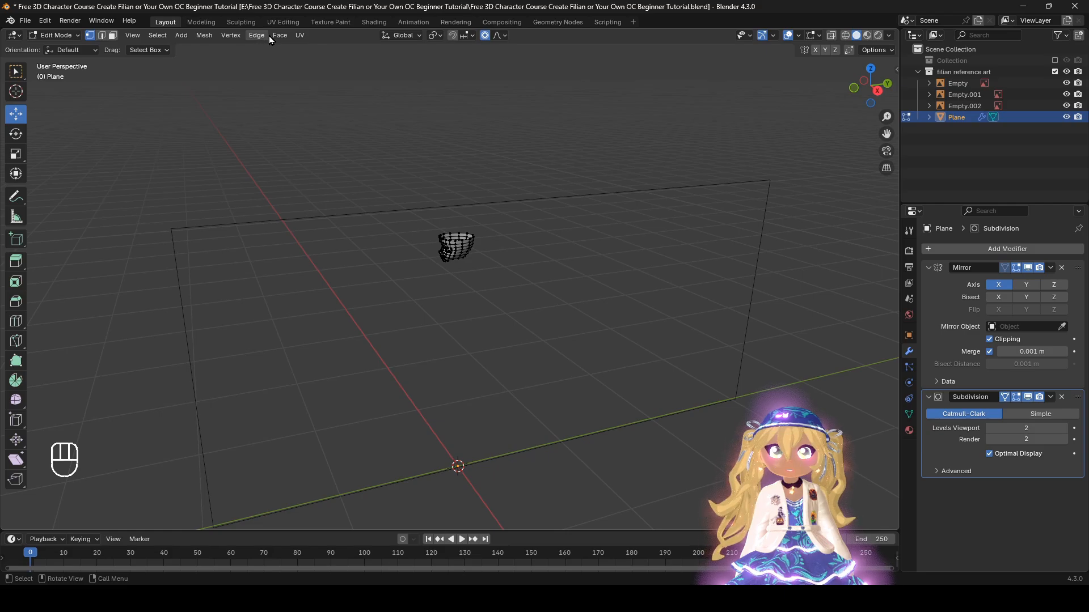
left_click(184, 35)
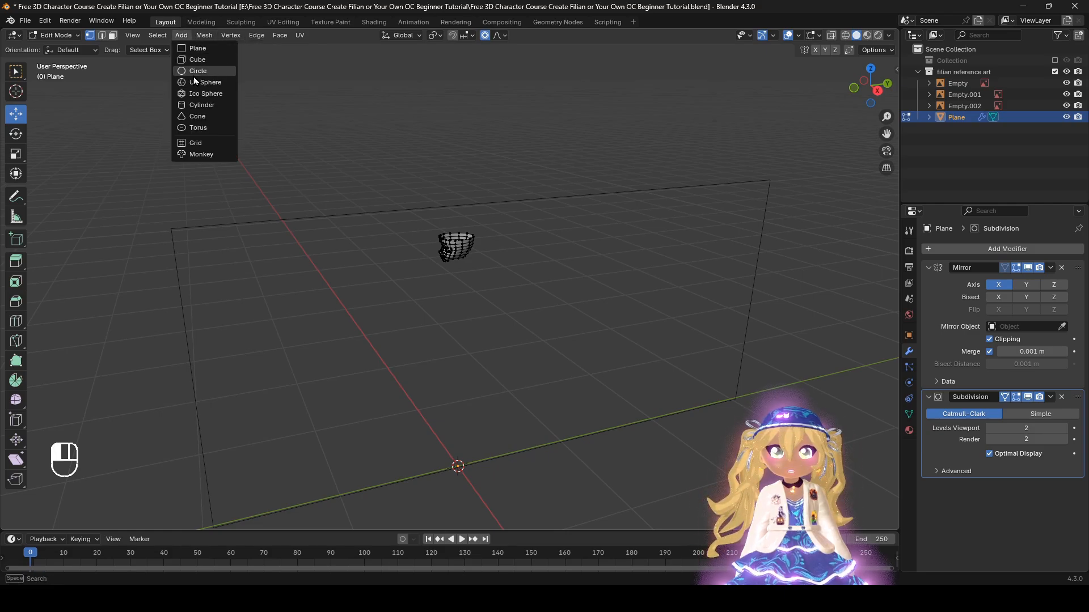
left_click(193, 74)
left_click(159, 397)
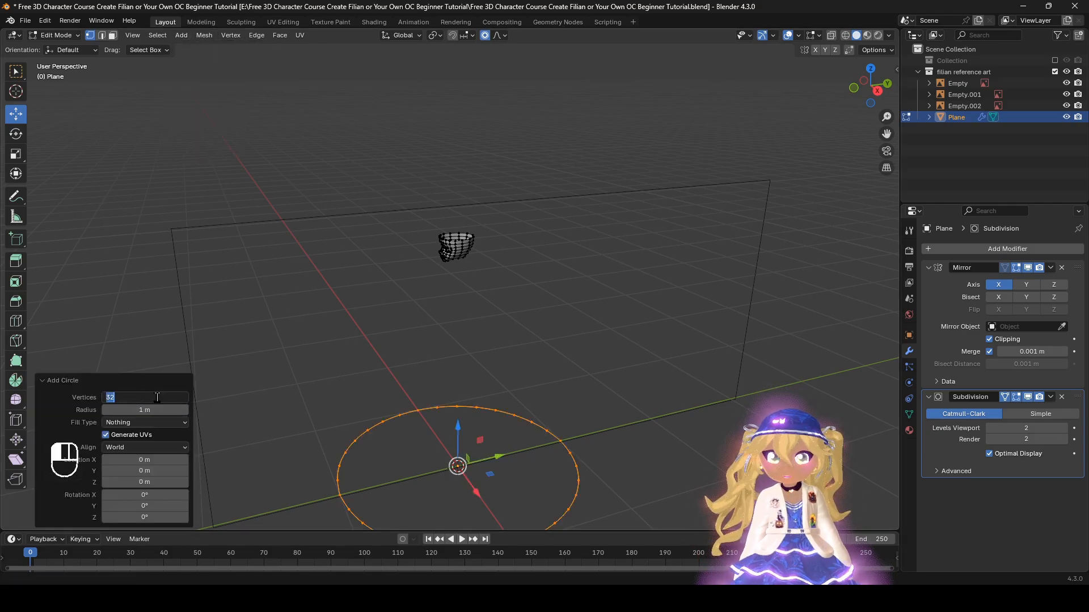
type("8")
key("Return")
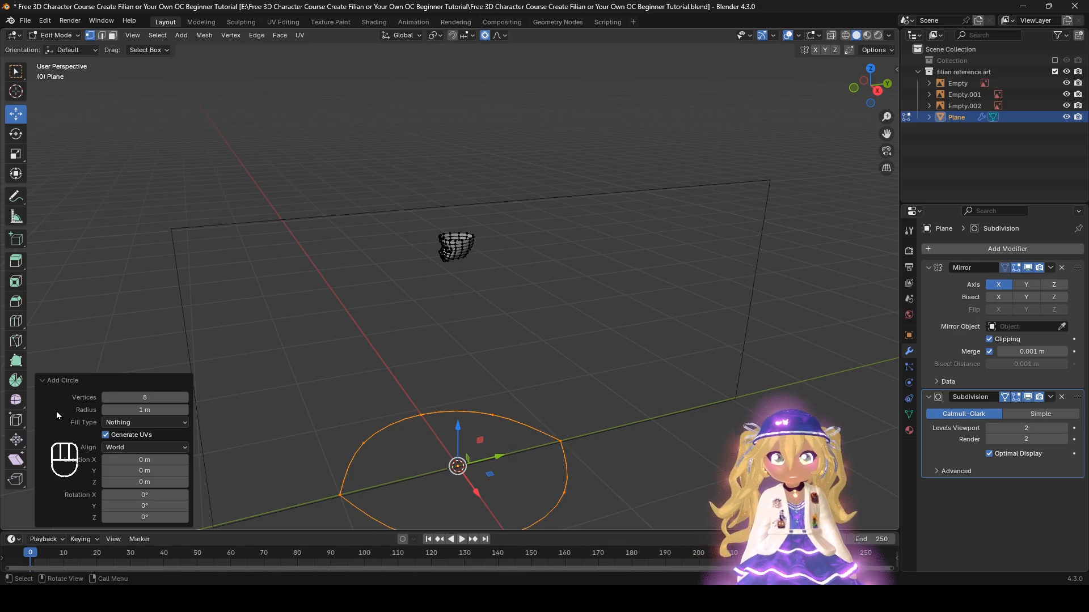
left_click(45, 381)
left_click(40, 520)
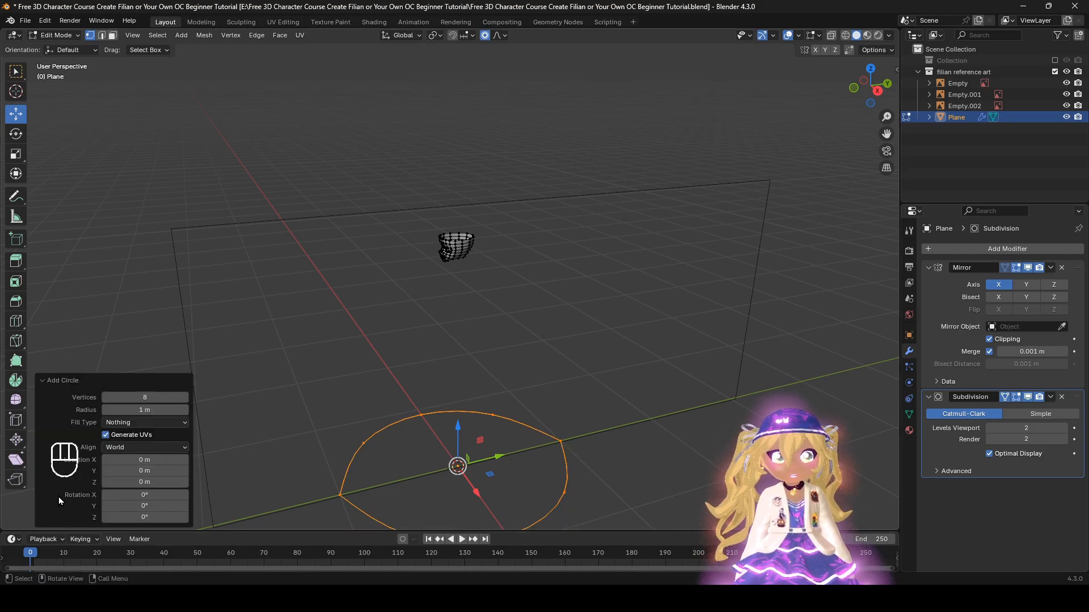
left_click(1029, 399)
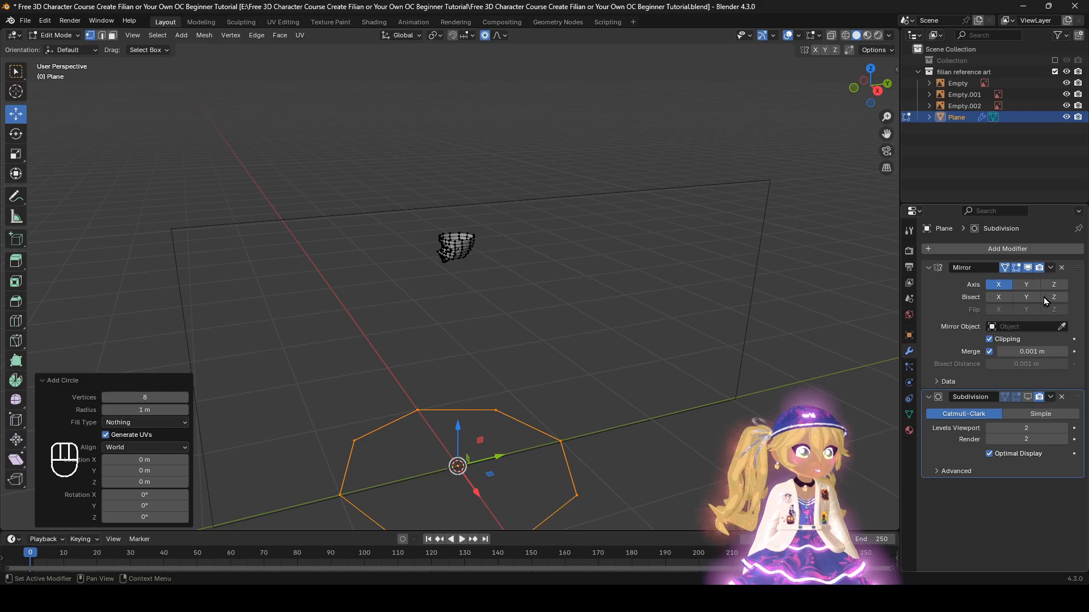
left_click(1028, 268)
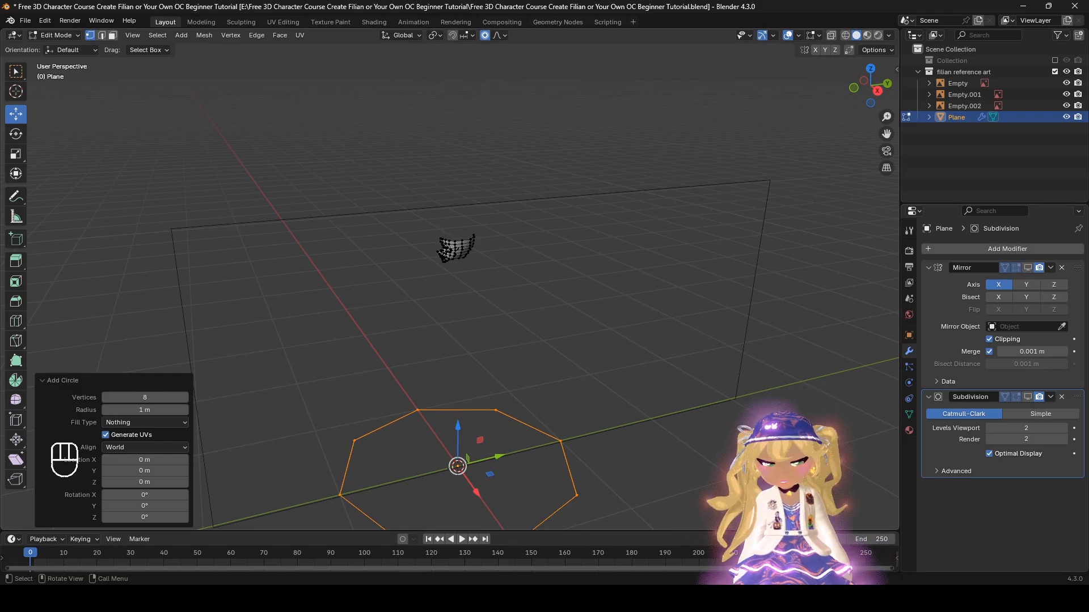
Step: Scale the new circle to 0.1 and raise it about 1.733 m along Z to just below the head
key("s")
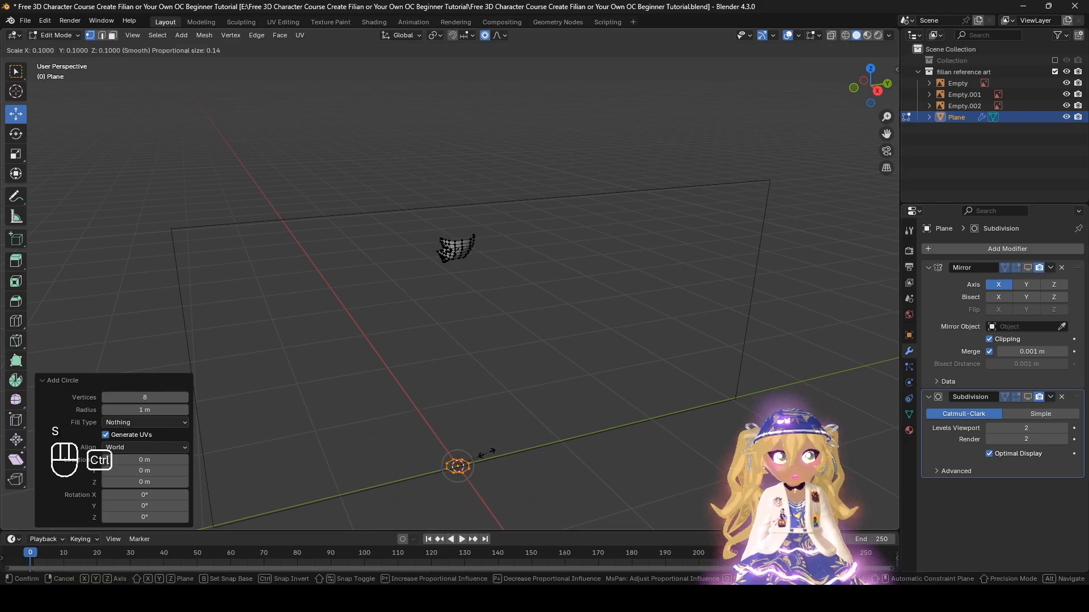
left_click(485, 452)
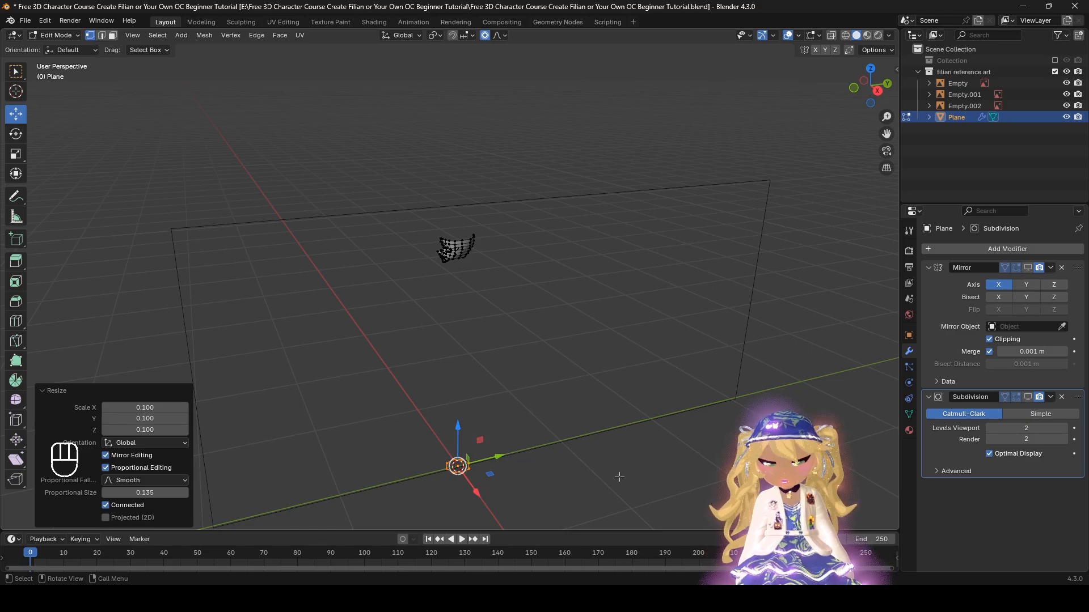
key("g")
key("z")
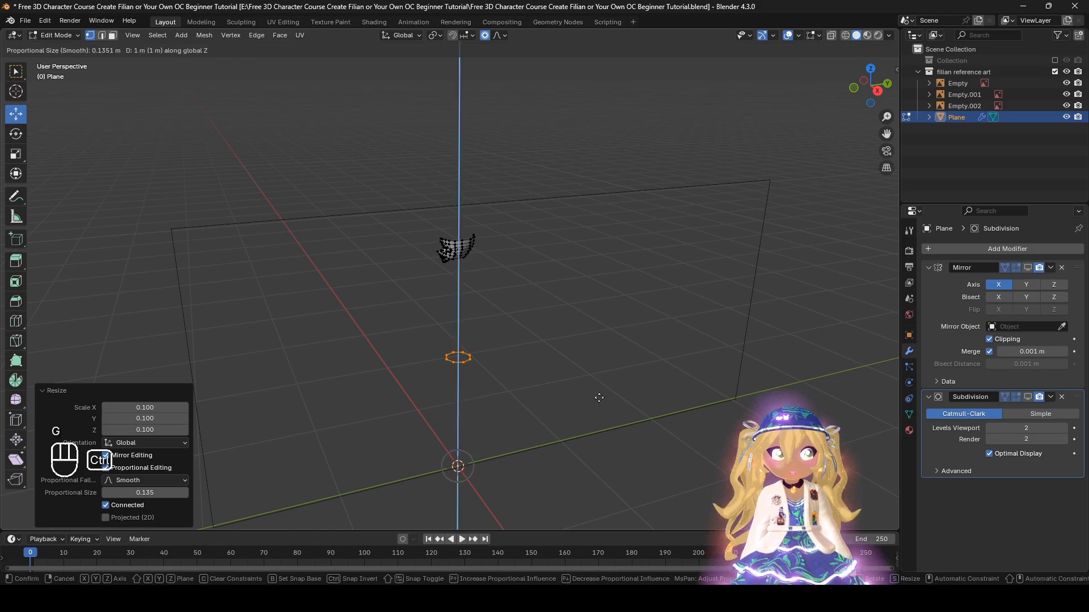
left_click(585, 279)
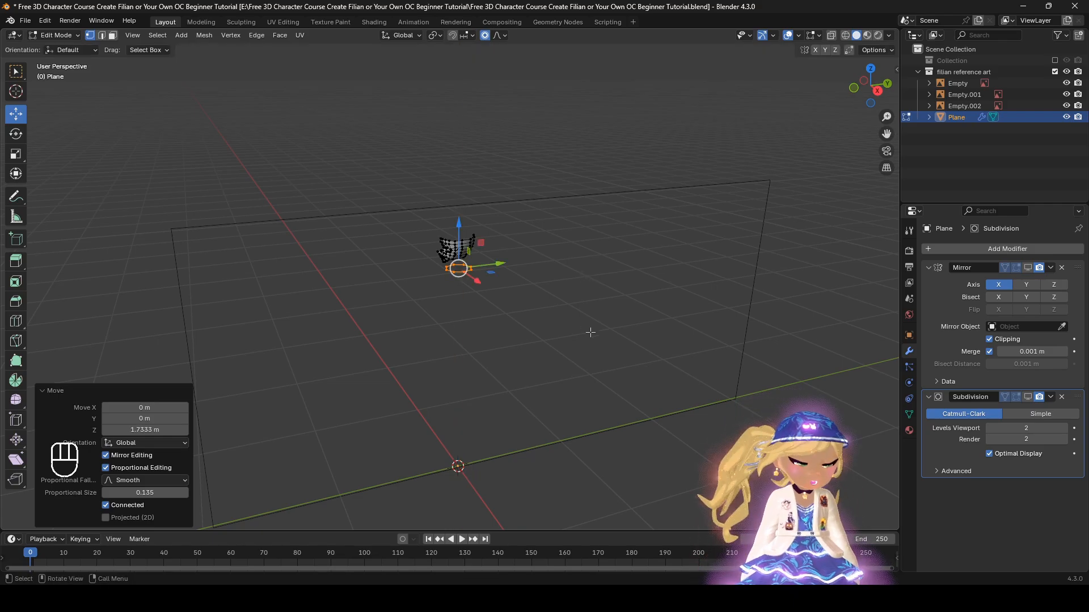
Step: In the side view, scale the circle down to about neck size and move it -0.0088 m in Y and 0.0385 m in Z onto the collar
key("KP_3")
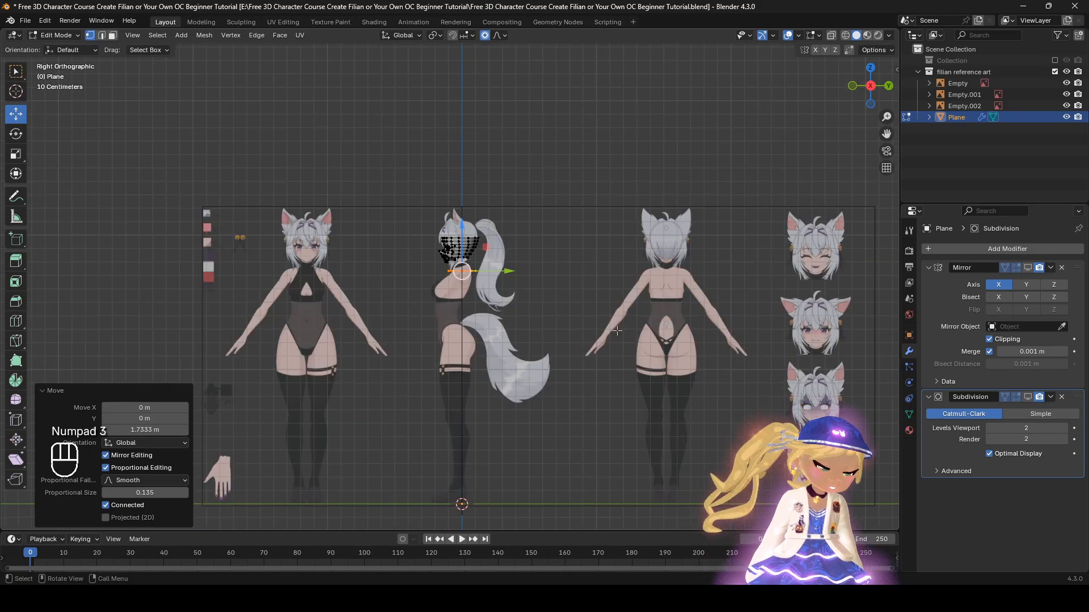
key("KP_Decimal")
key("s")
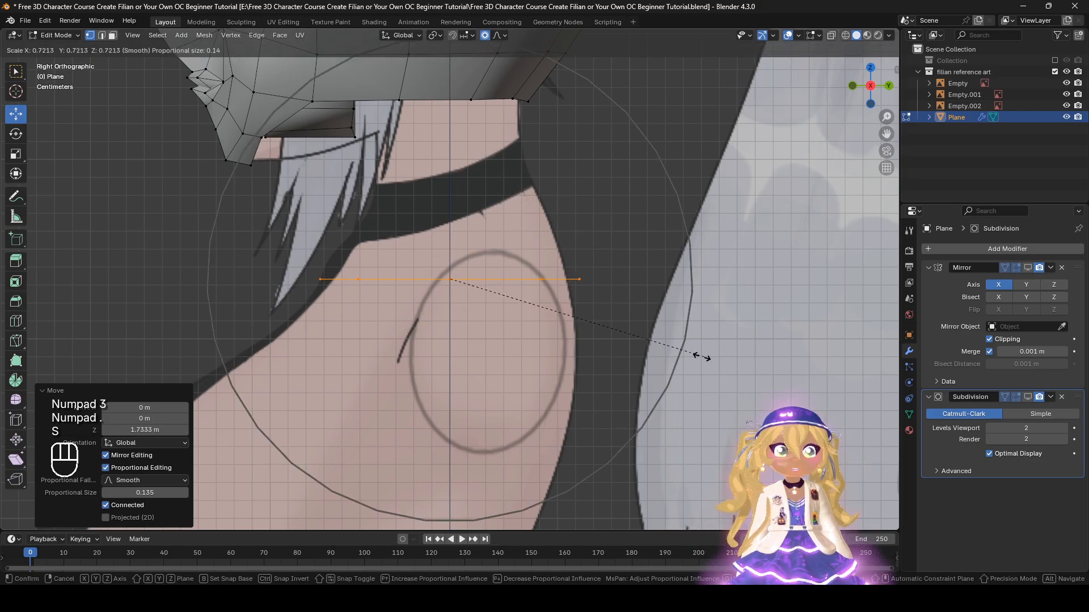
left_click(636, 339)
key("g")
left_click(620, 270)
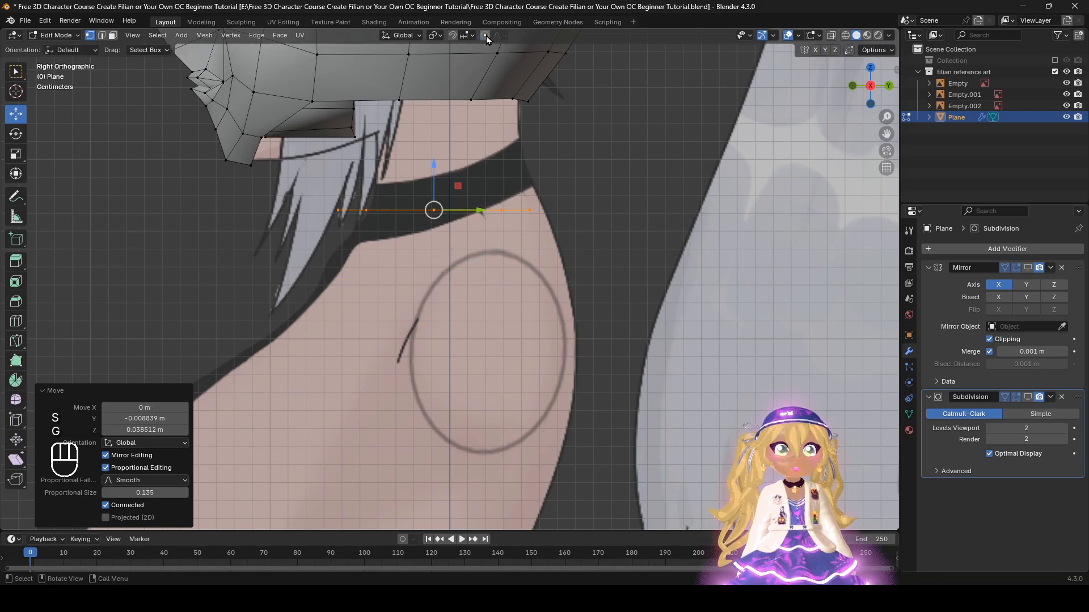
Step: With proportional editing off, move the circle 0.0183 m in Y, tilt it to the collar's slope, and move it about -0.0105 m in Y
middle_click_drag(565, 207, 569, 328, "shift")
key("g")
left_click(602, 329)
scroll(670, 318, "up", 4)
key("r")
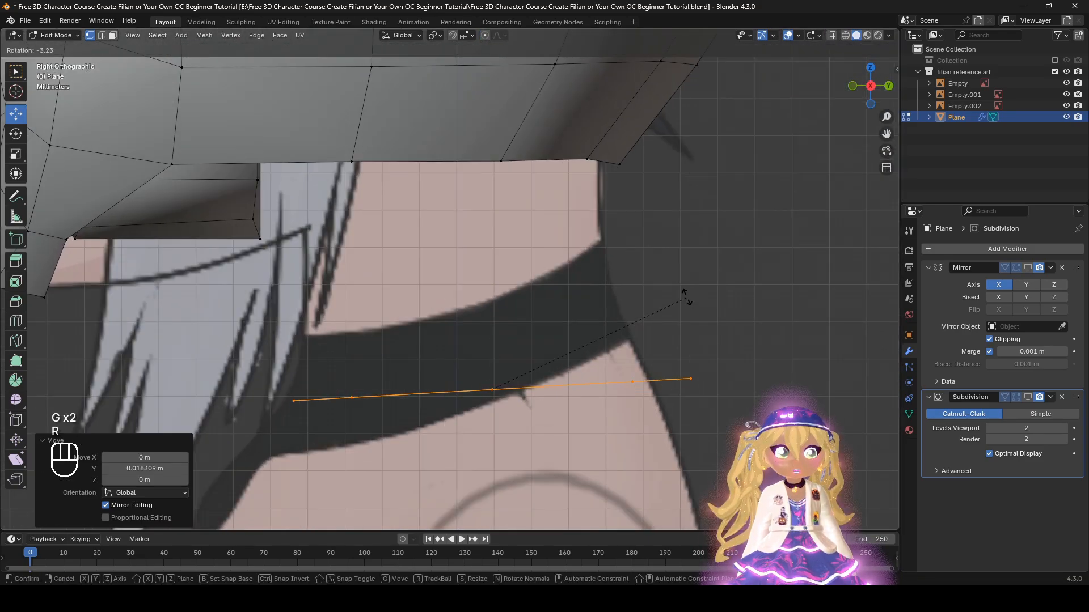
left_click(653, 318)
key("g")
left_click(571, 389)
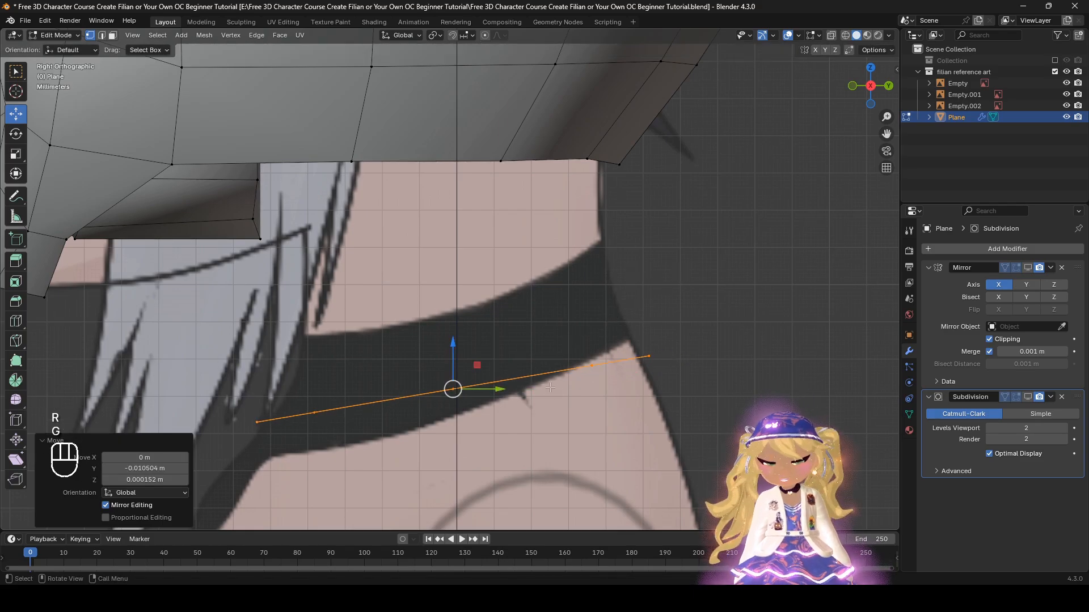
Step: In the front view, shrink the circle slightly and shift it 0.0007 m in X, and in the side view move it 0.0009 m in Y
key("KP_1")
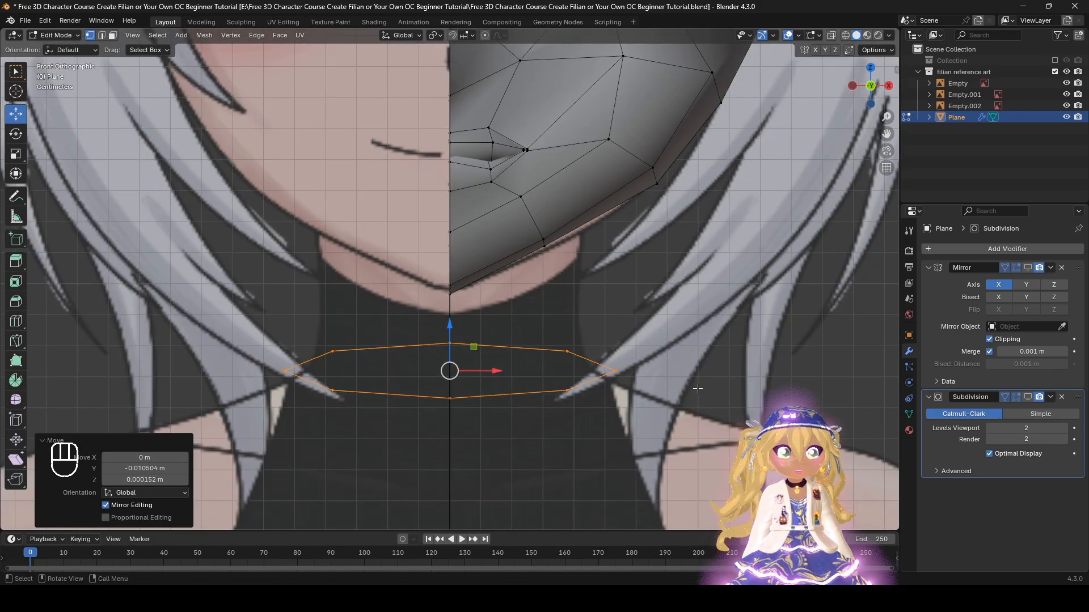
key("s")
left_click(661, 383)
key("g")
left_click(670, 382)
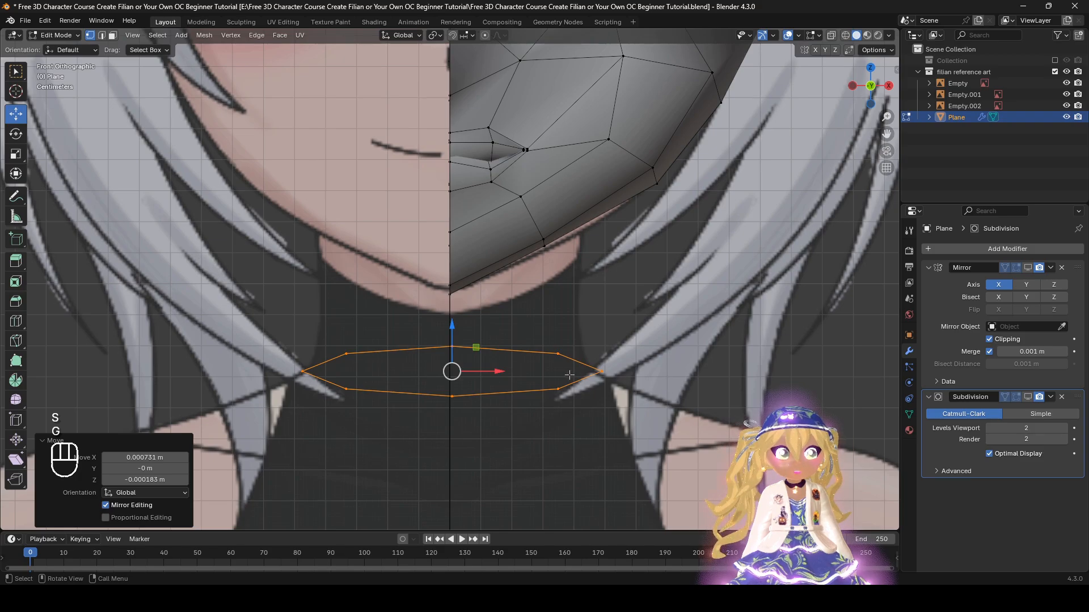
key("KP_3")
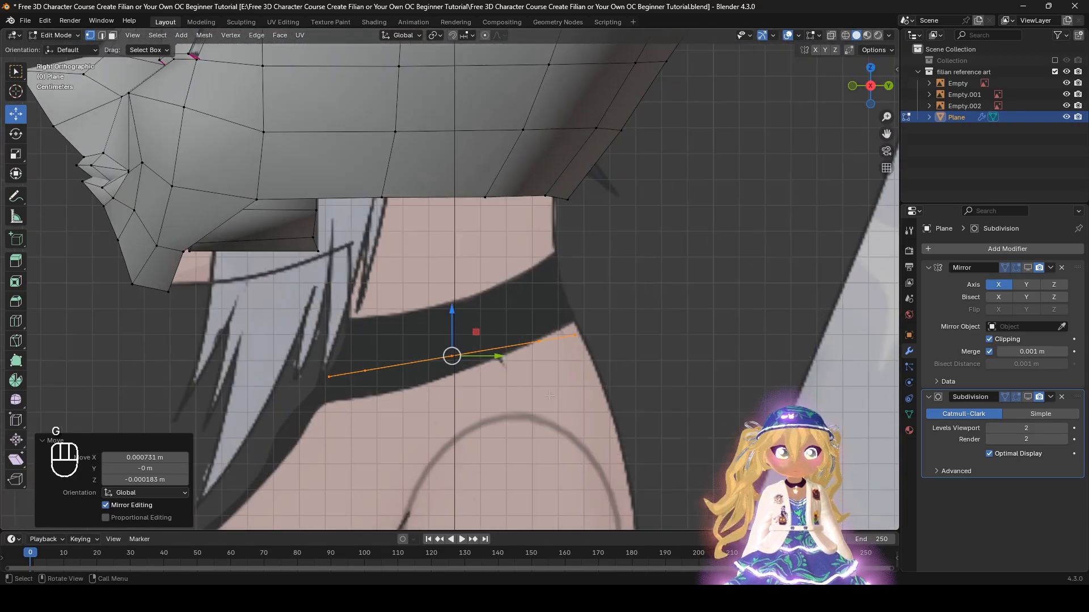
key("g")
left_click(560, 385)
Step: Extrude the circle upward along the neck by -0.0024 m in Y and 0.0272 m in Z, and switch to wireframe shading
middle_click_drag(499, 338, 586, 379, "shift")
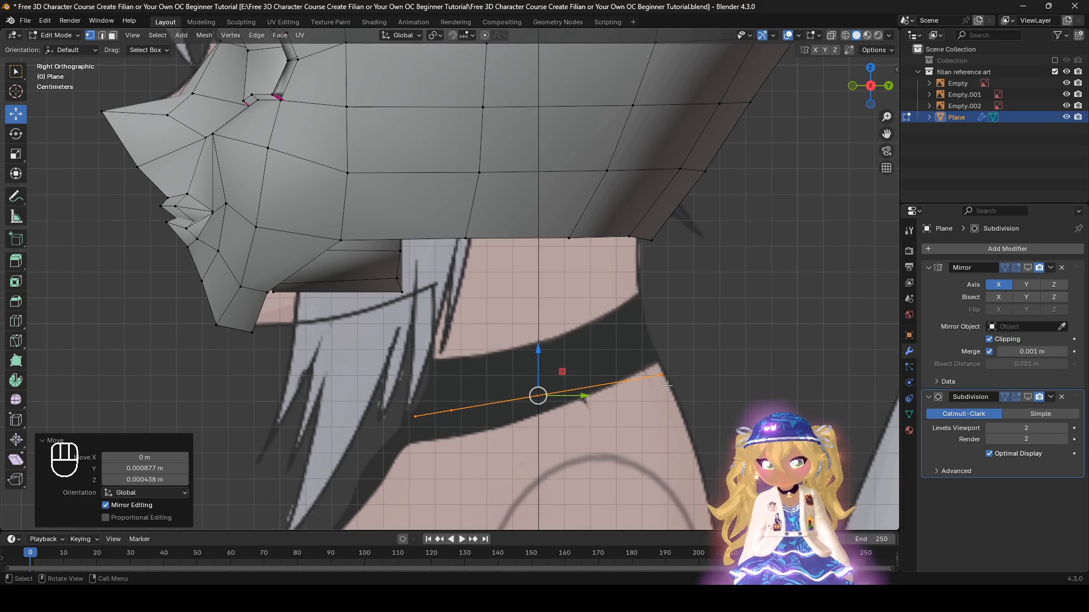
key("e")
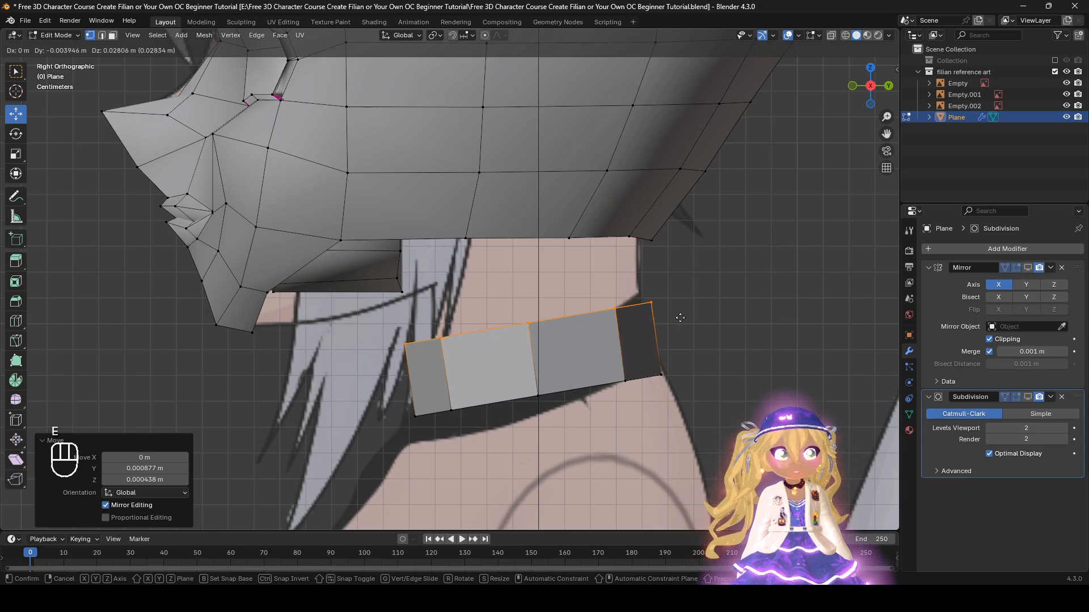
left_click(679, 319)
key("z")
scroll(482, 352, "up", 2)
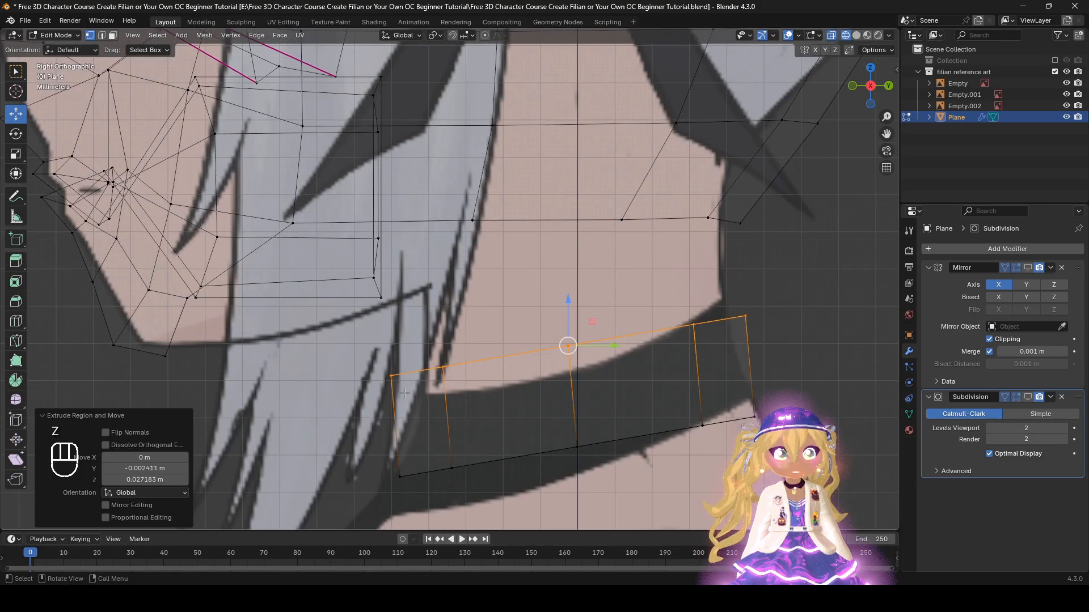
key("g")
right_click(697, 351)
middle_click_drag(525, 386, 516, 369, "shift")
Step: In the front view, delete the neck ring's vertices on the negative X side of the centre line
middle_click_drag(404, 383, 623, 366)
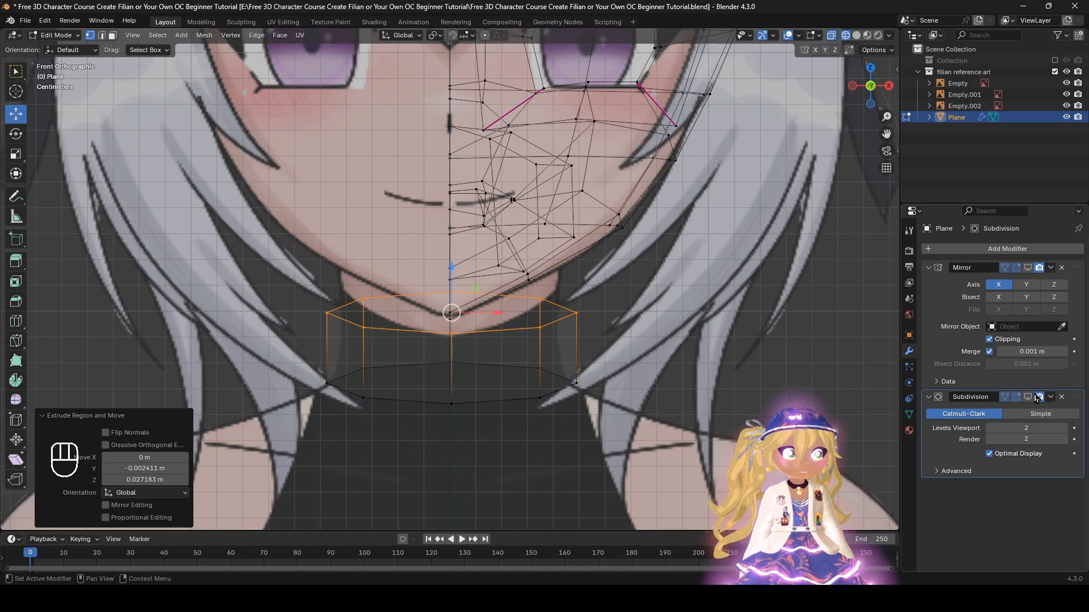
left_click_drag(395, 437, 204, 221)
key("x")
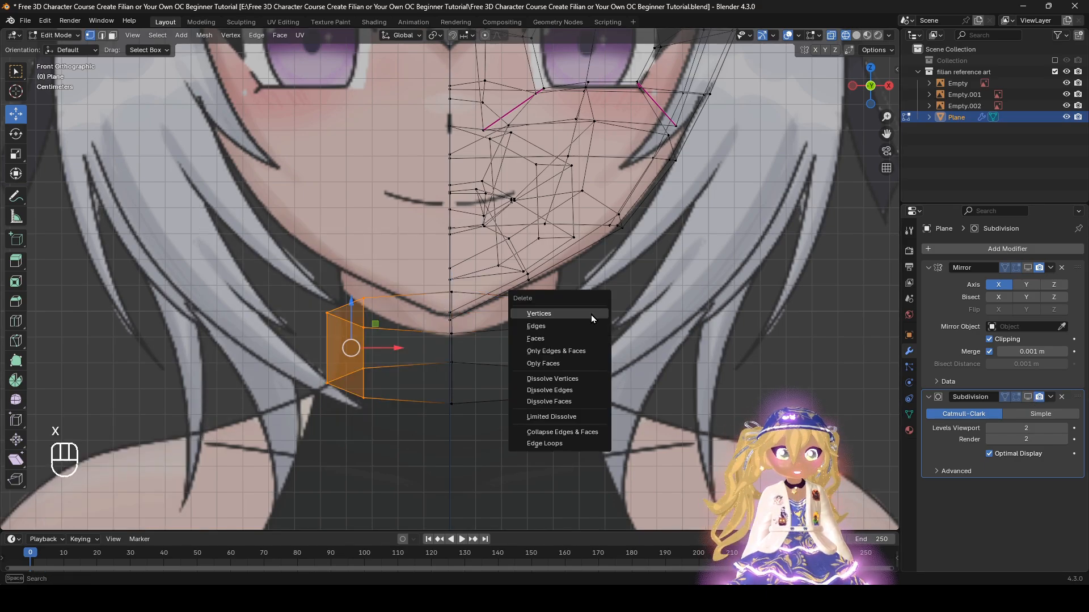
left_click(590, 315)
Step: Turn the viewport and edit-mode display of the Subdivision and Mirror modifiers back on
left_click(1027, 397)
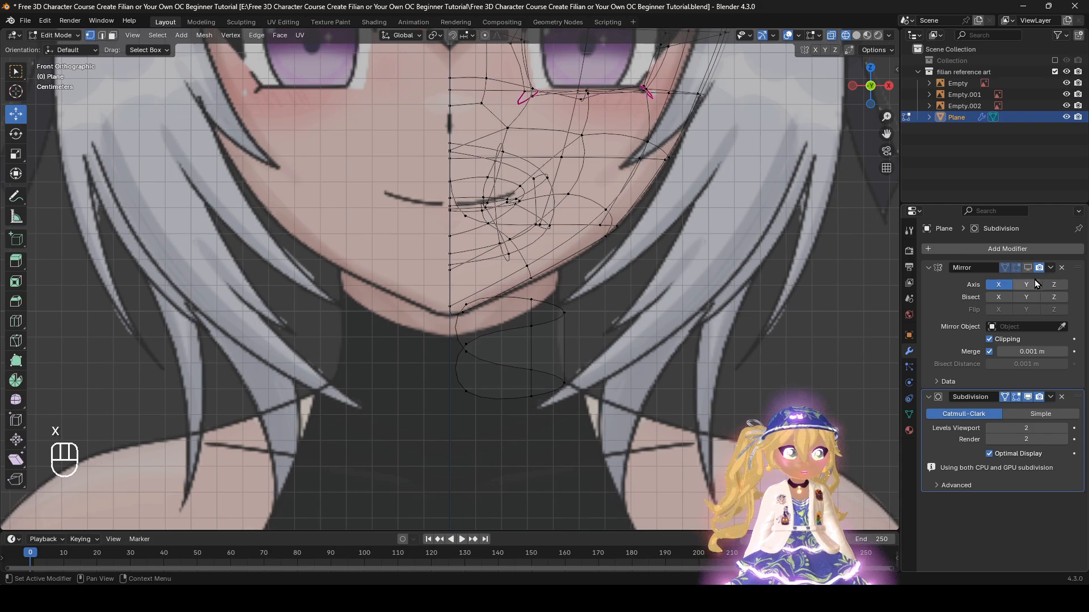
left_click(1015, 267)
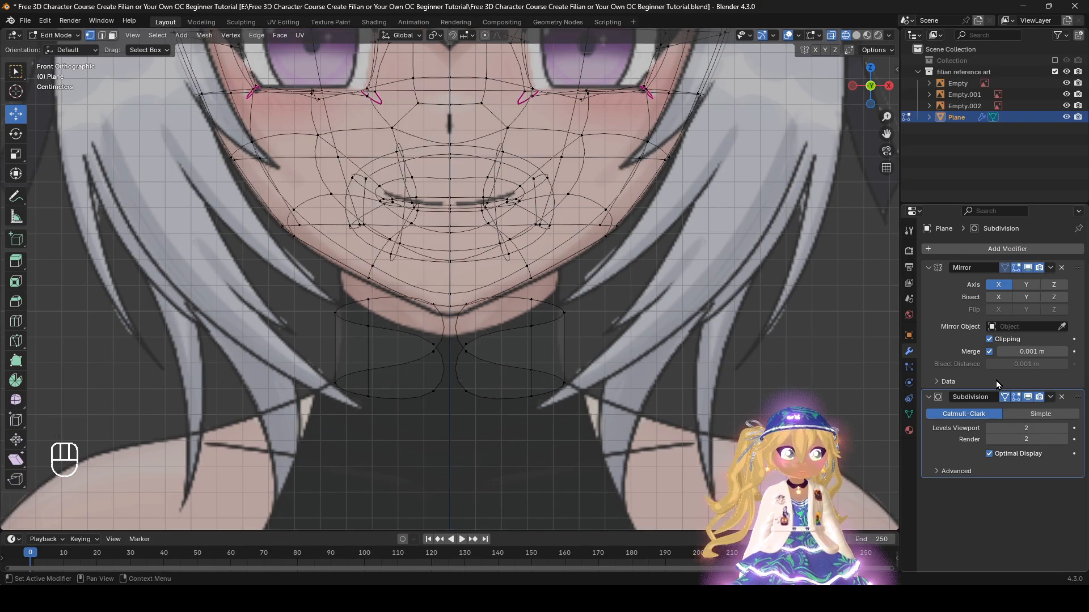
left_click(1028, 397)
left_click(1028, 397)
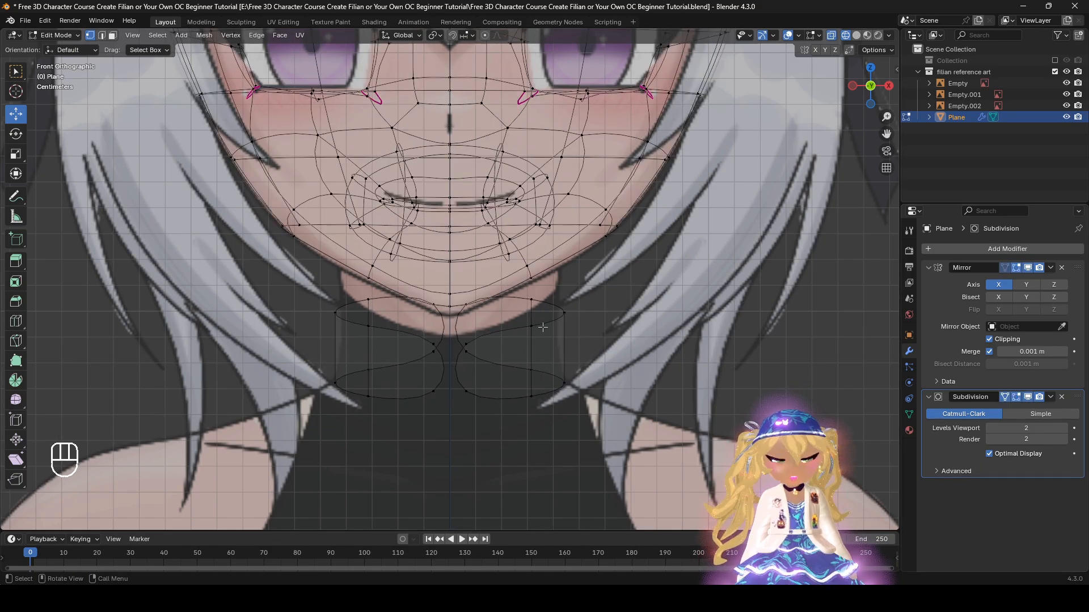
Step: Select the whole linked neck ring, move it about -0.0007 m in X to close the centre seam, and apply LoopTools Circle
key("l")
left_click_drag(557, 349, 557, 348)
right_click(714, 300)
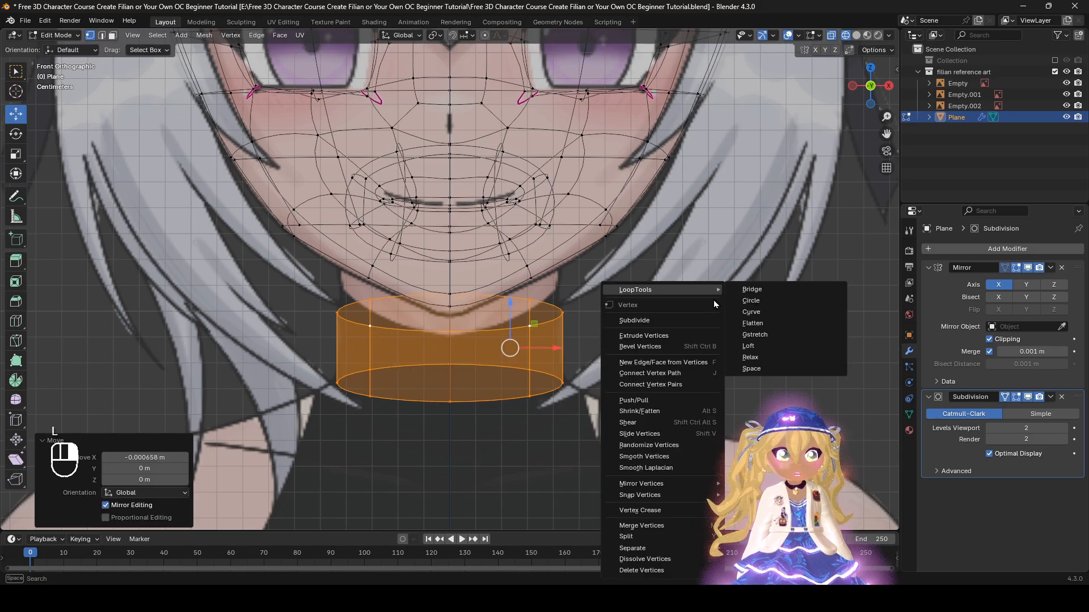
left_click(750, 301)
Step: In the side view with solid shading, shrink the neck's bottom edge loop by an offset of about -0.0009 m
key("KP_3")
middle_click_drag(641, 345, 603, 421, "shift")
key("alt+z")
left_click(582, 412)
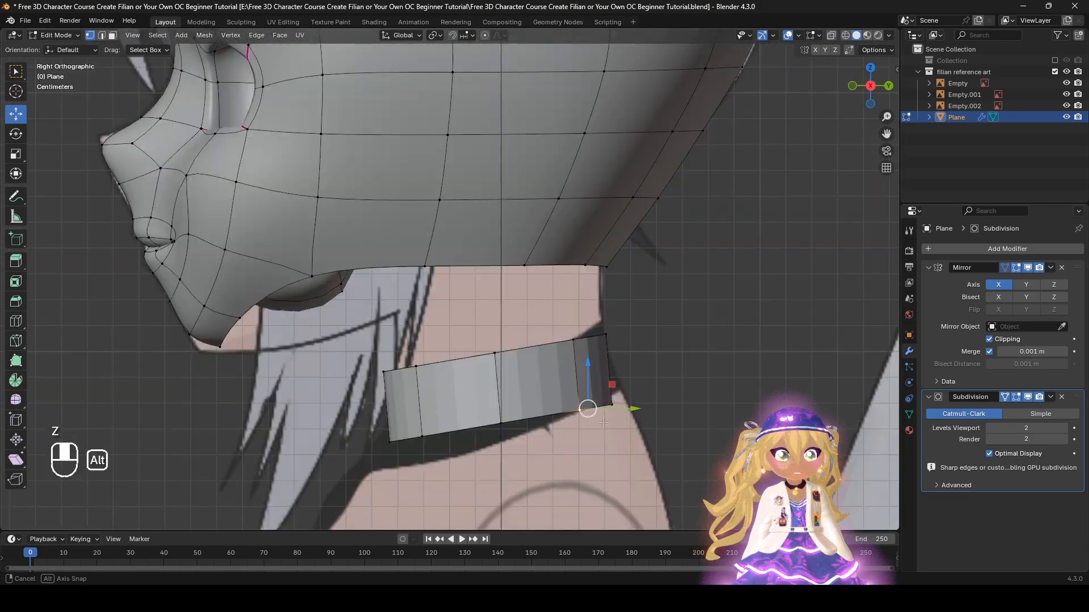
left_click(560, 417, "alt")
key("alt+s")
left_click(664, 437)
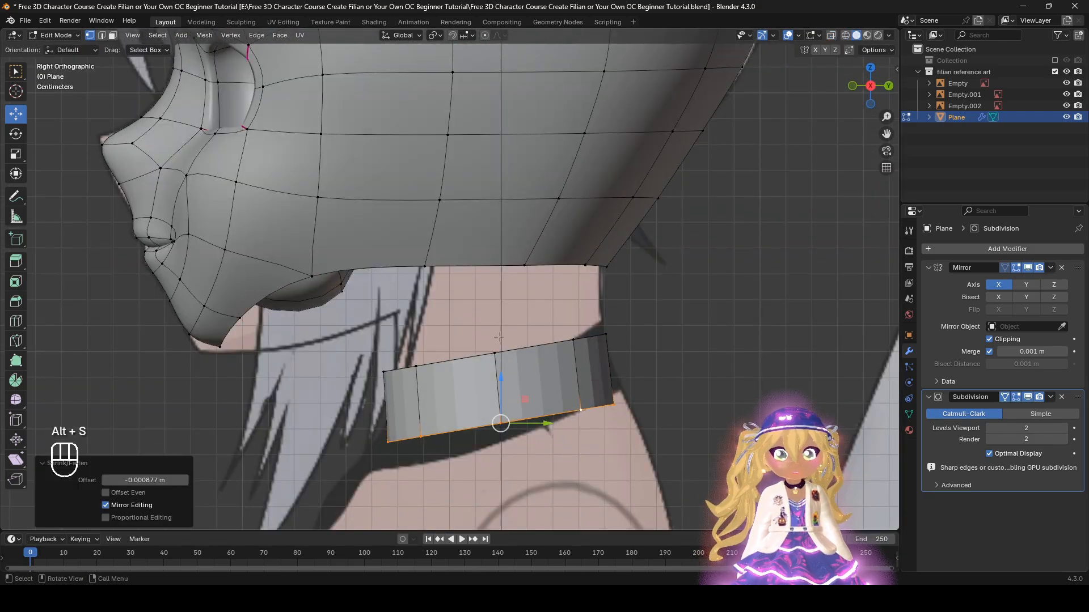
Step: Move the neck's top edge loop about 0.002 m in Y and 0.0039 m in Z
left_click(515, 346)
key("g")
left_click(516, 344)
left_click(526, 347, "alt")
key("g")
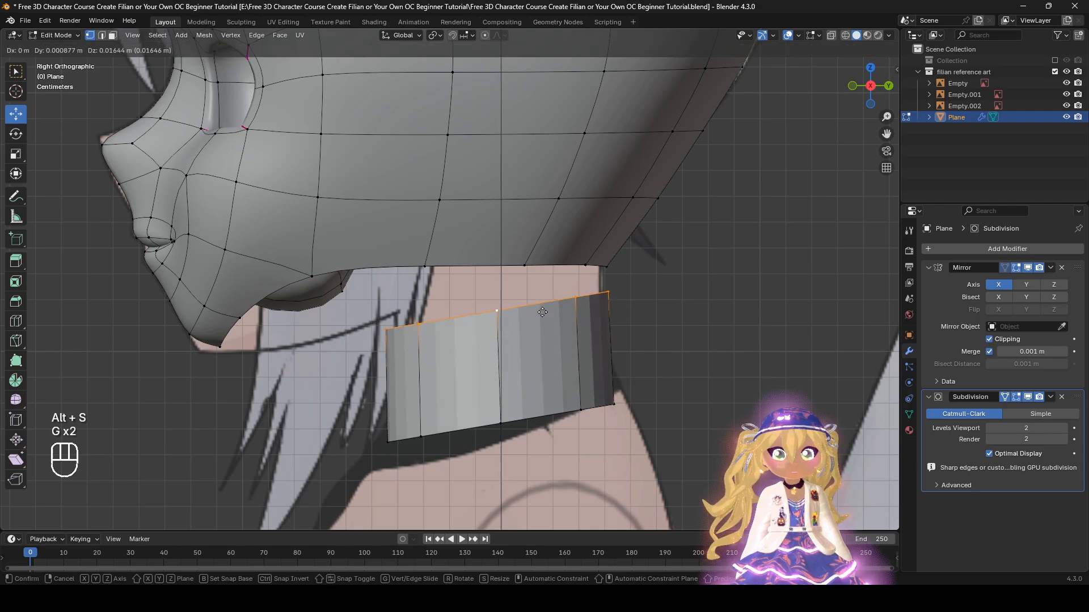
left_click(544, 338)
Step: Extrude the neck's top edge loop up towards the base of the skull and switch to wireframe shading
key("e")
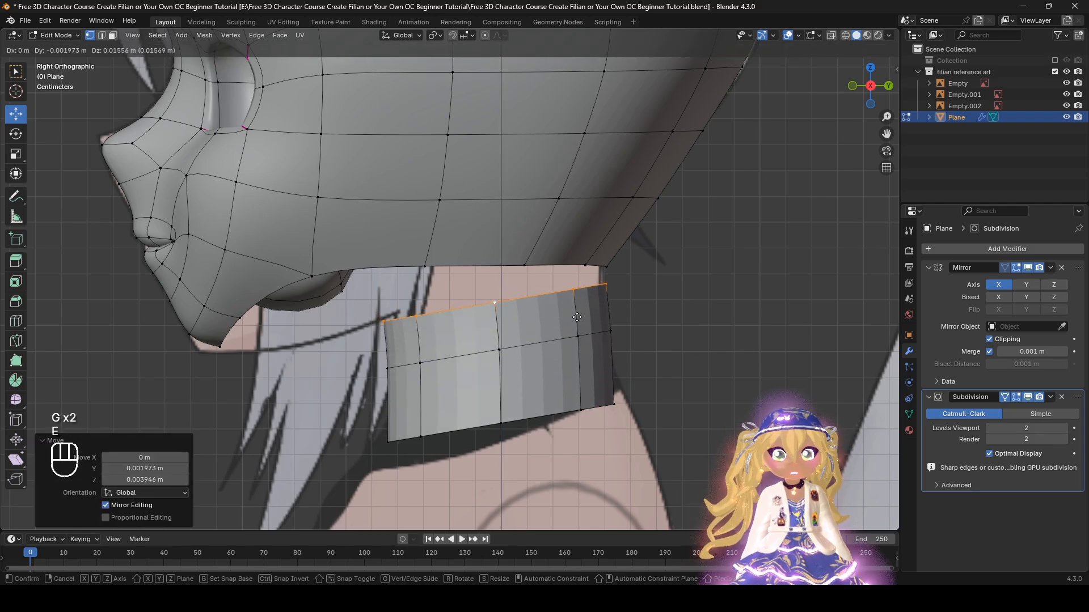
left_click(526, 330)
key("z")
scroll(366, 339, "up", 2)
Step: Scale the neck's middle edge loop down to the reference outline, and scale its top loop to 0.899
left_click(561, 374, "alt")
key("s")
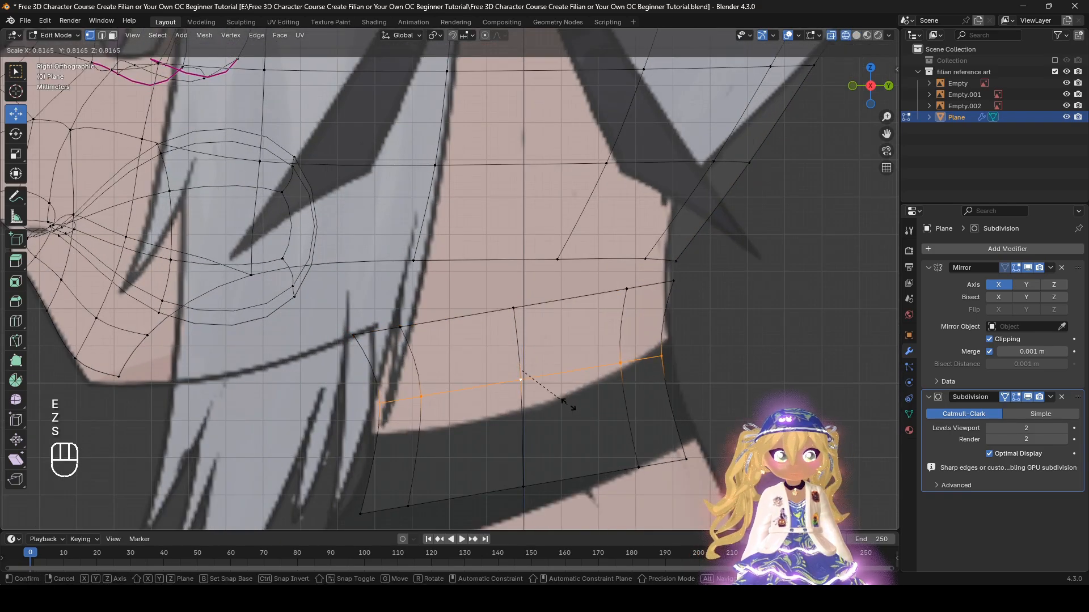
left_click(570, 404)
left_click(558, 305, "alt")
key("s")
left_click(561, 309)
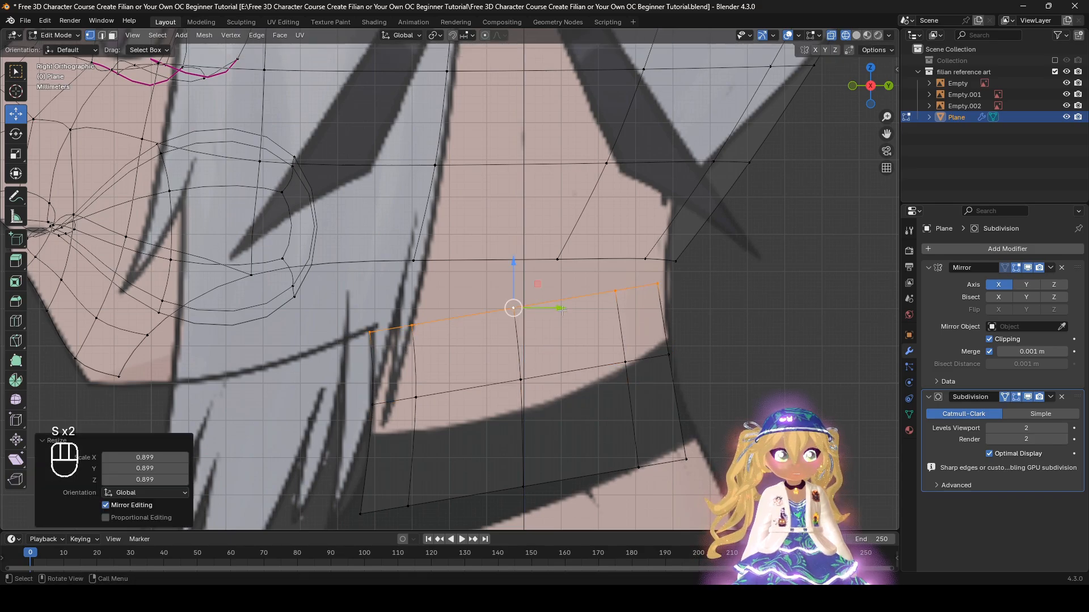
middle_click_drag(497, 348, 524, 373)
scroll(627, 379, "down", 2)
middle_click_drag(573, 336, 603, 338)
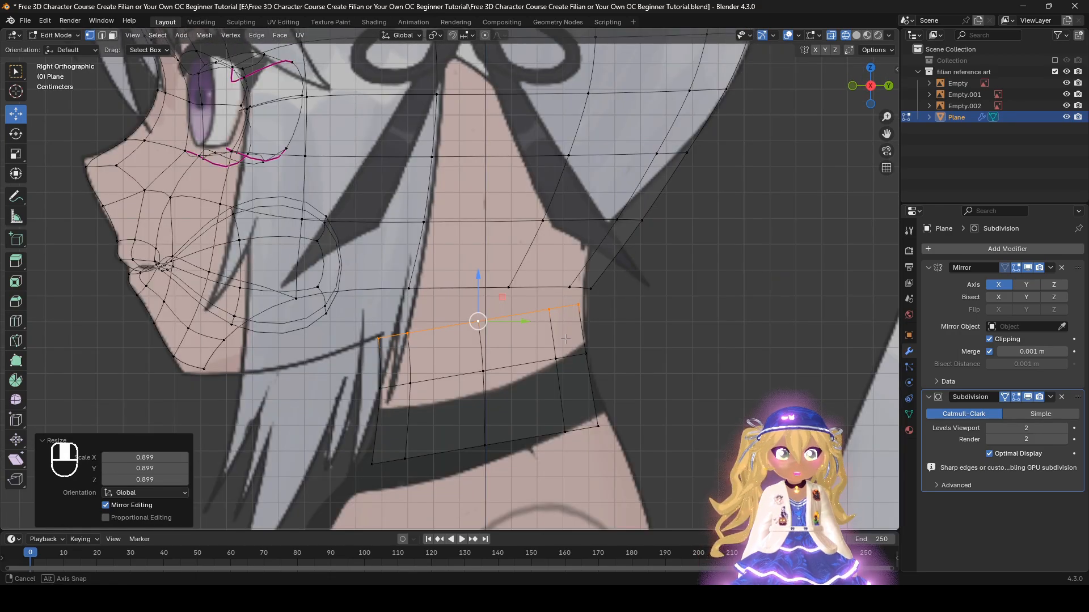
Step: Switch to solid shading and fill a face between the back of the neck's top edge and the skull's lower rear edge
key("z")
left_click(797, 356)
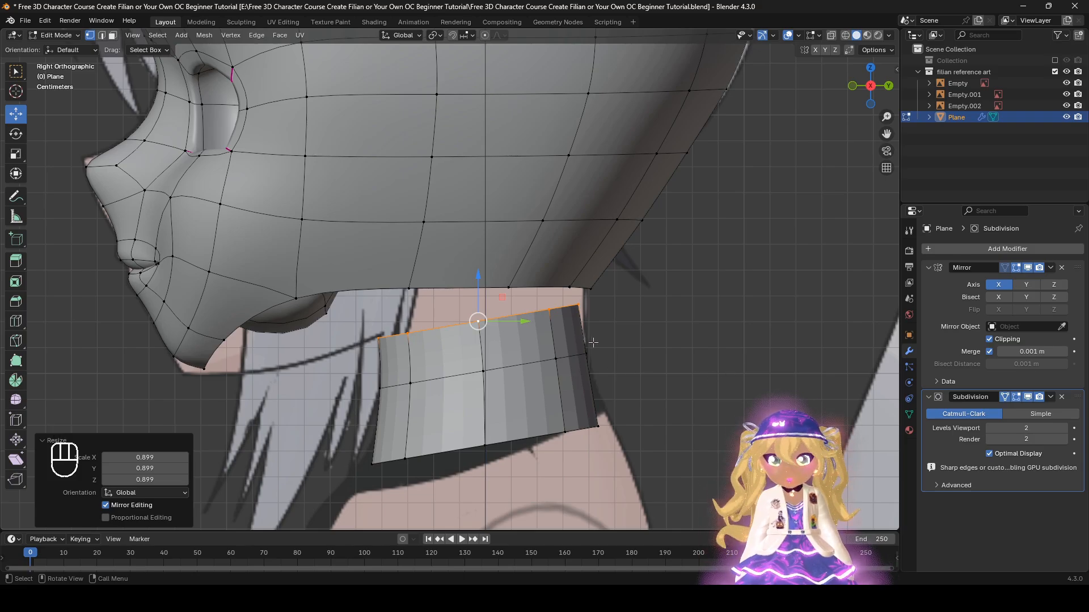
scroll(603, 362, "up", 1)
left_click(615, 311)
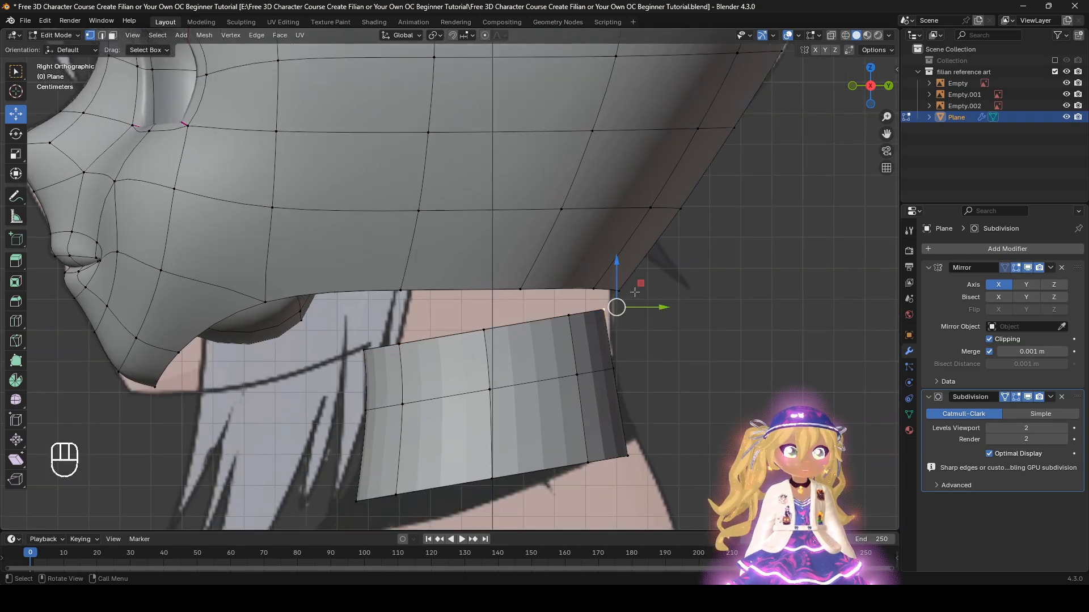
left_click(617, 291, "shift")
left_click(594, 289, "shift")
left_click(569, 316, "shift")
key("f")
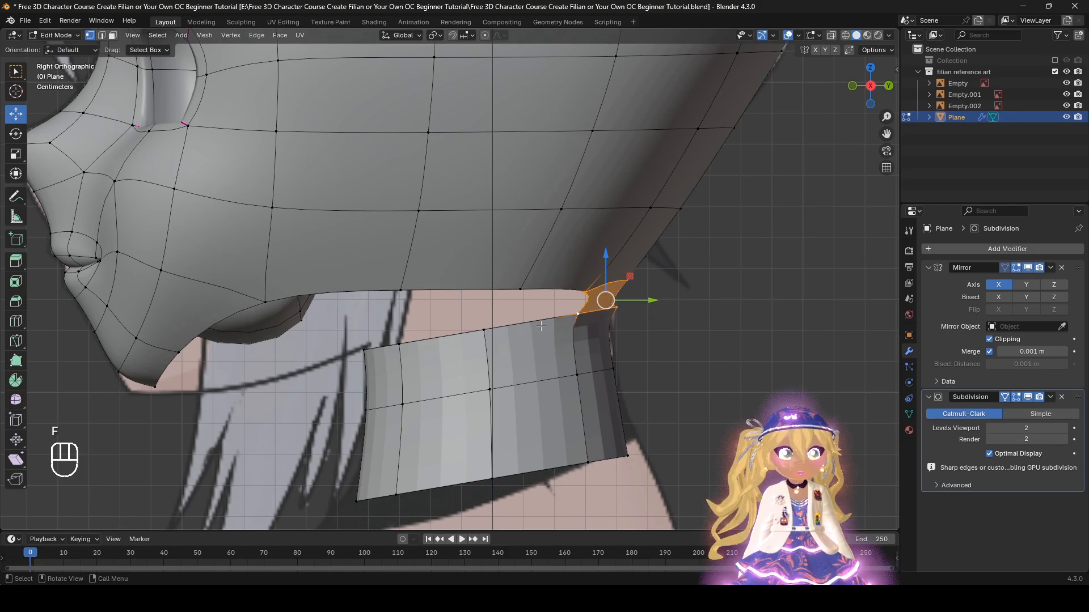
Step: Show the Face Orientation overlay and recalculate the normals of the whole head and neck mesh to the outside
mouse_move(702, 346)
middle_mouse_down()
mouse_move(542, 356)
mouse_move(709, 351)
middle_mouse_up()
scroll(709, 351, "down", 3)
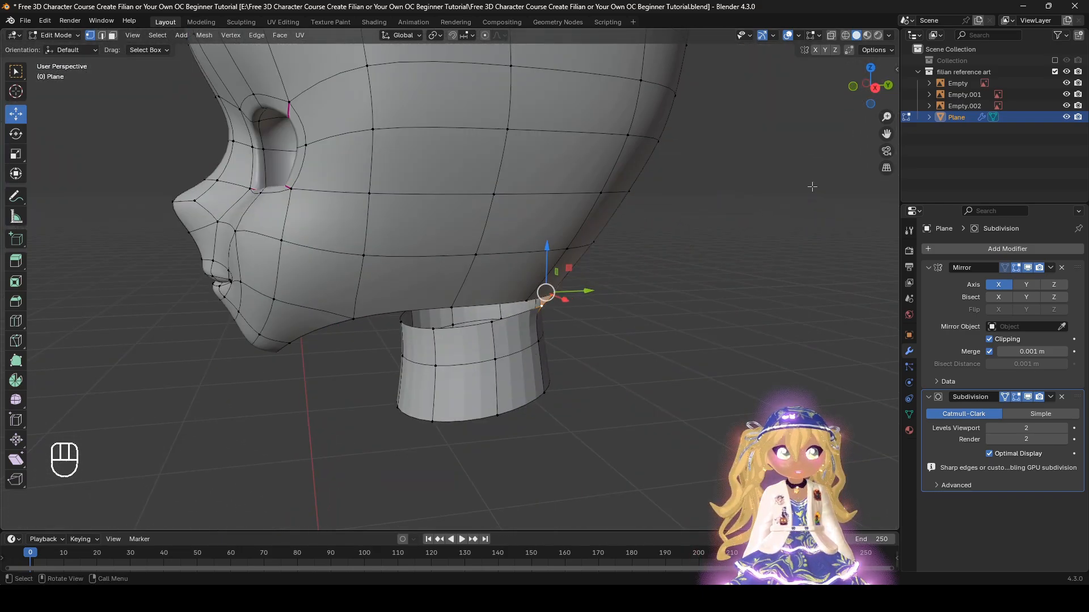
left_click(798, 36)
left_click(736, 253)
middle_click_drag(623, 283, 590, 369)
scroll(615, 347, "down", 4)
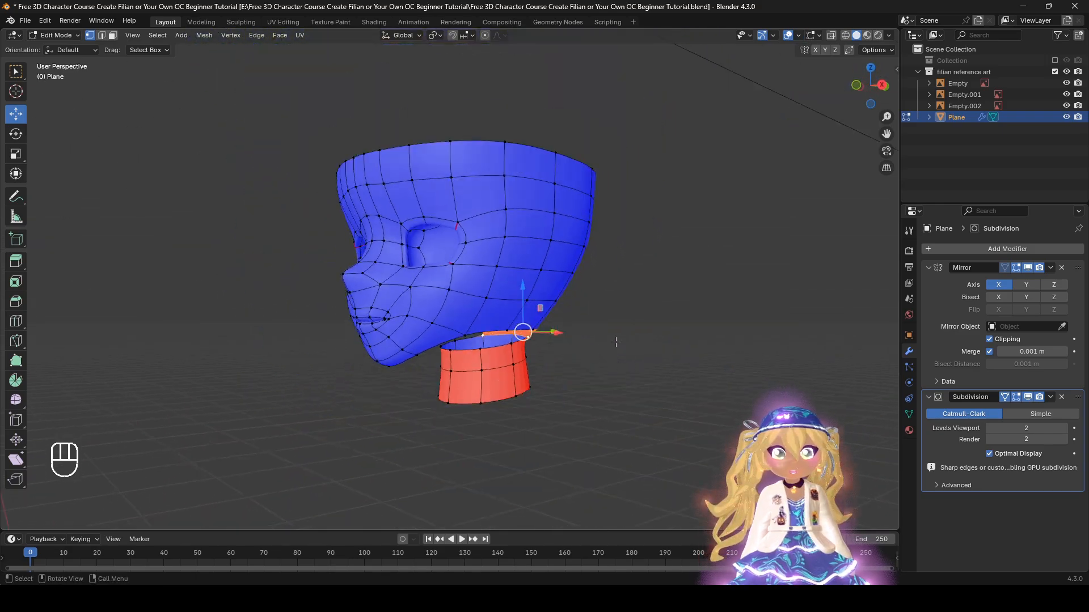
key("a")
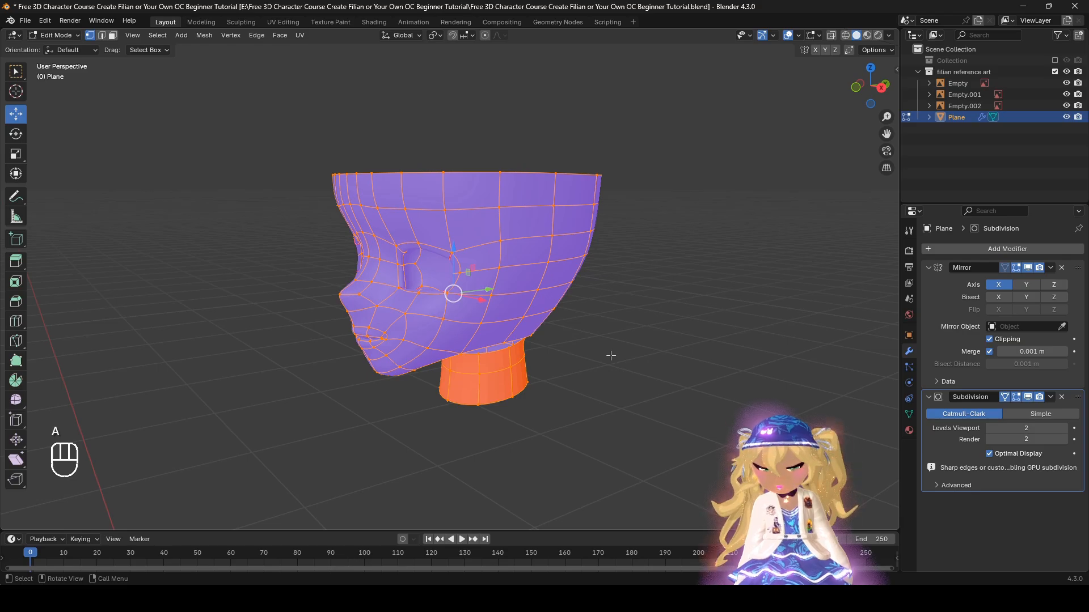
key("alt+n")
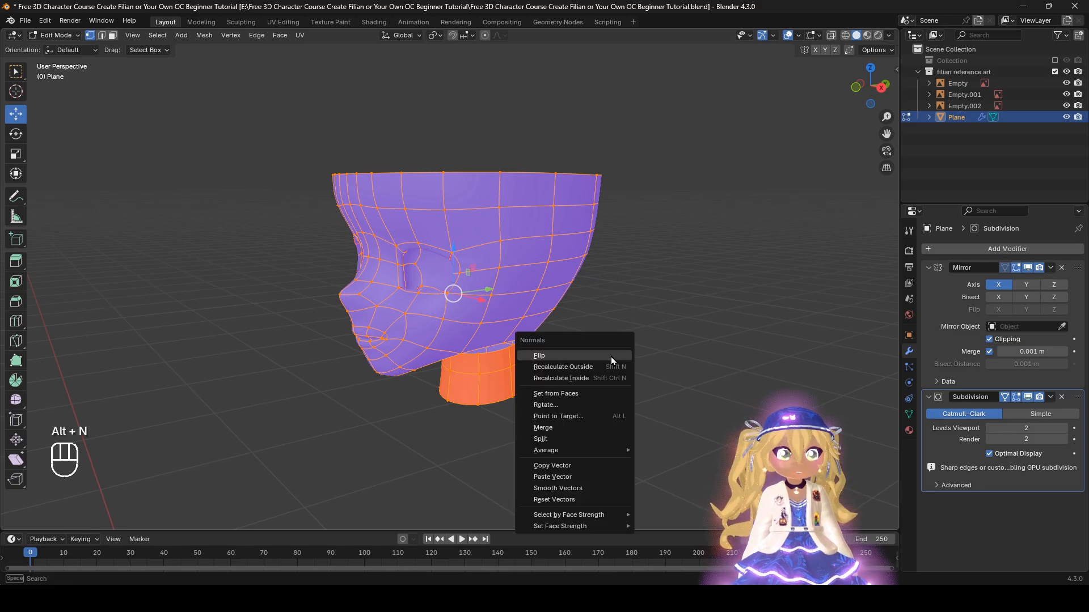
left_click(604, 366)
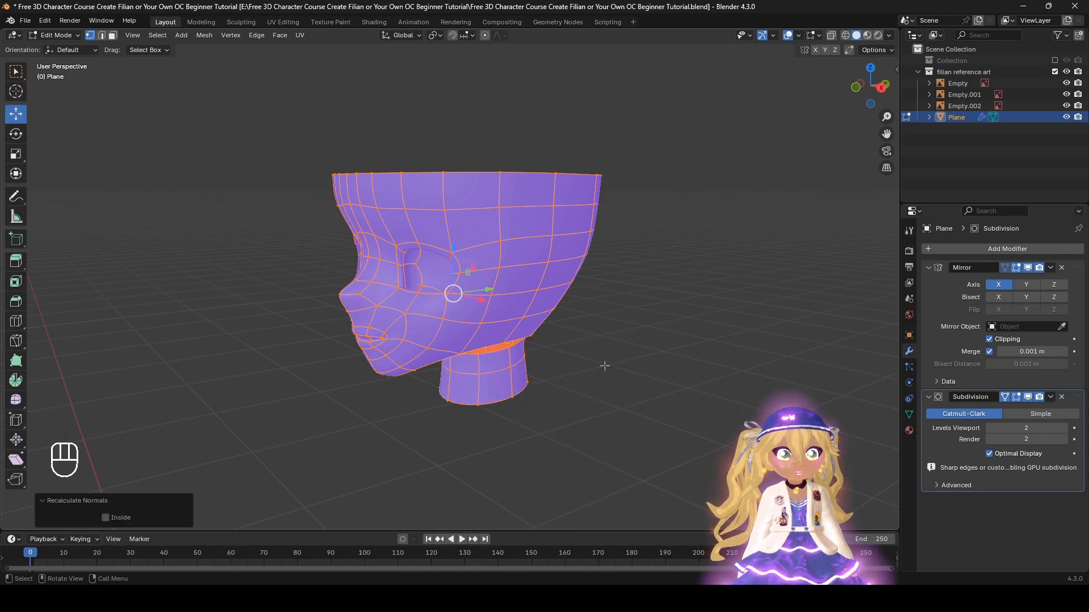
middle_click_drag(604, 366, 630, 358)
scroll(629, 358, "up", 3)
key("alt+a")
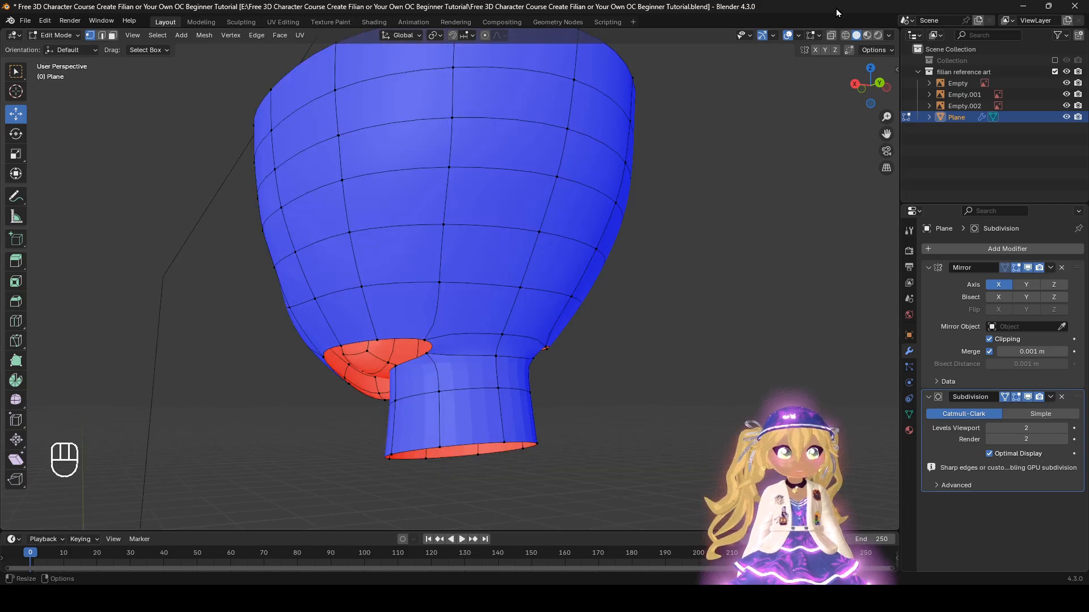
Step: Turn off the Face Orientation overlay, shade the head object smooth, and return to Edit Mode
left_click(799, 36)
left_click(729, 253)
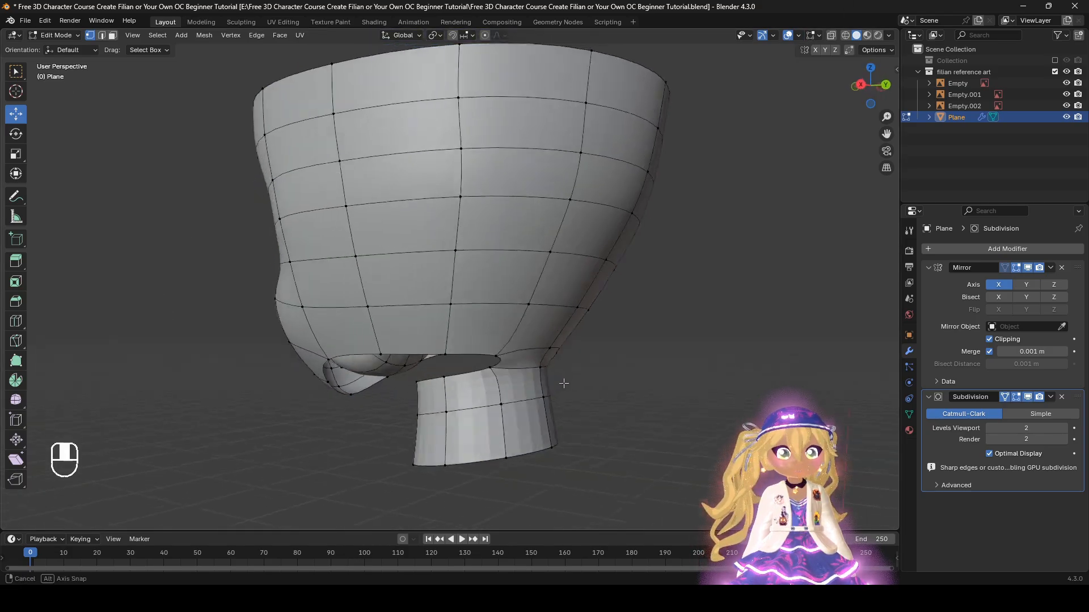
middle_click_drag(567, 372, 596, 371)
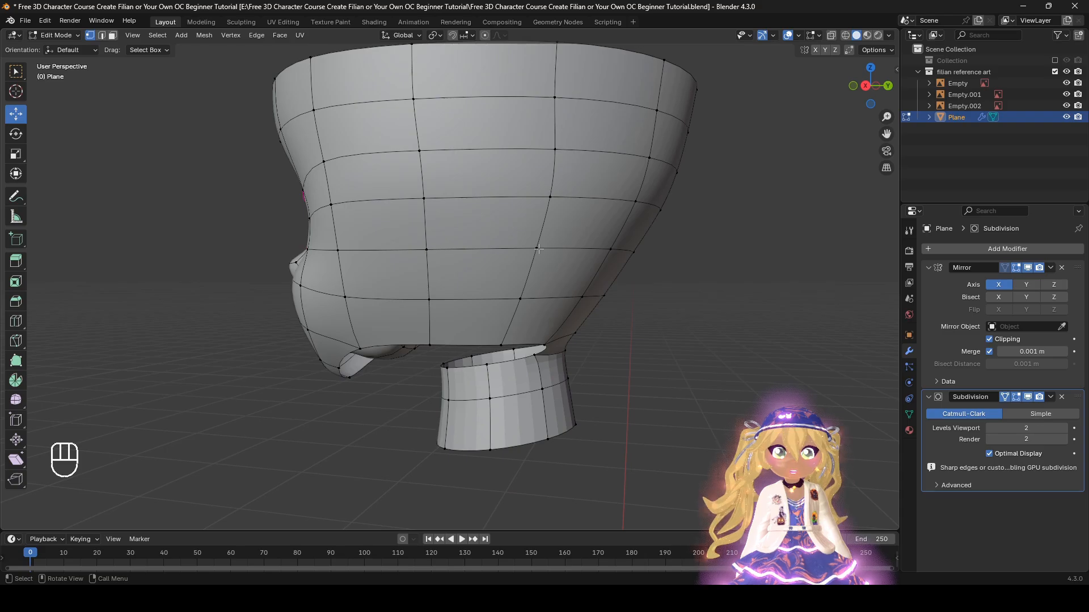
key("Tab")
right_click(607, 250)
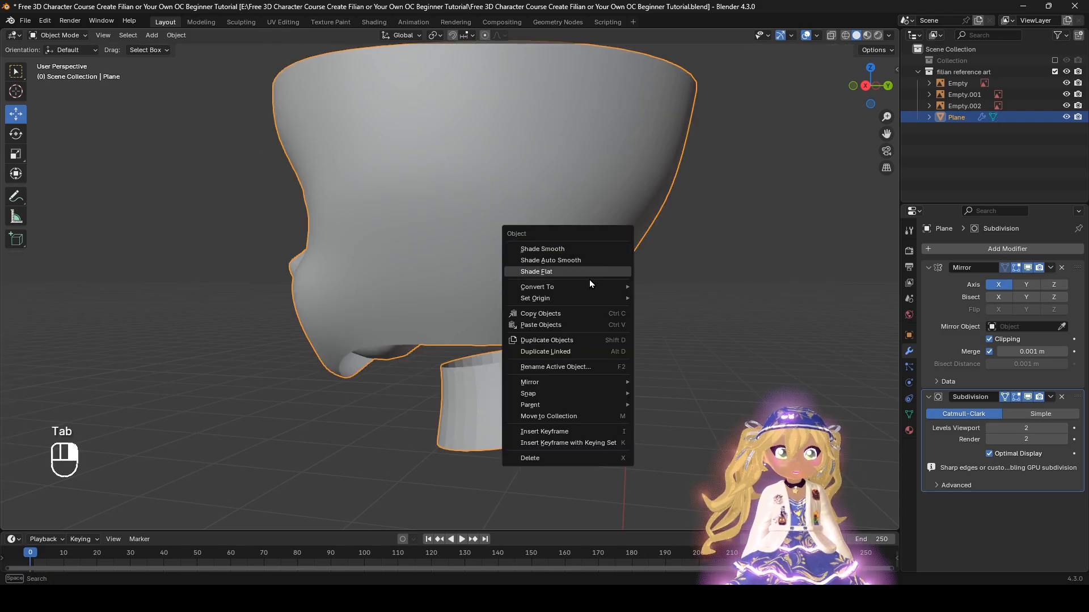
mouse_move(587, 305)
left_click(589, 254)
key("Tab")
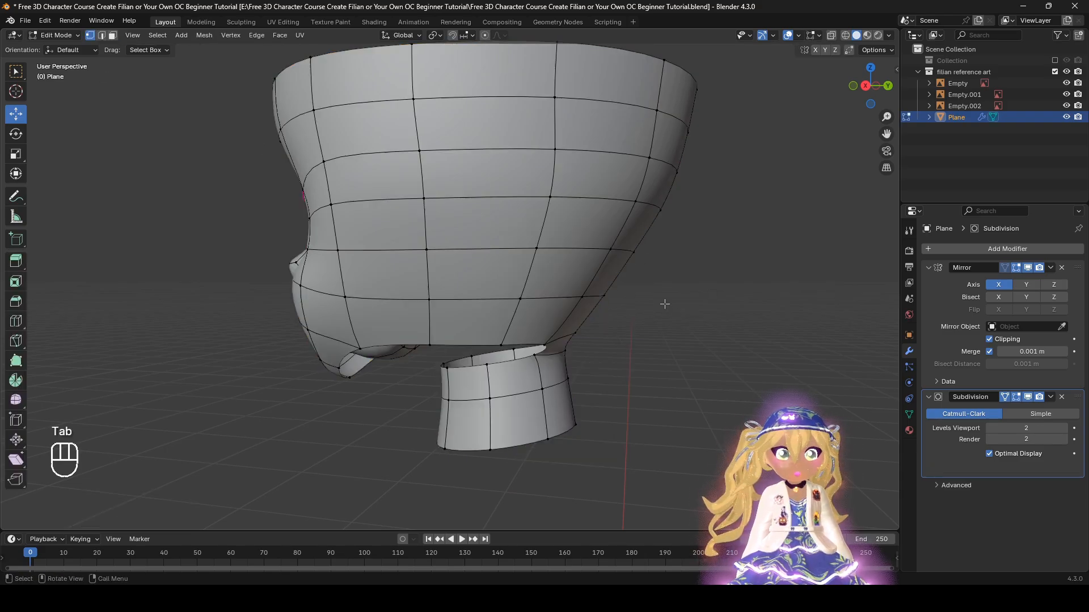
Step: In the right side view, fill a face between the chin's underside edge and the front edge of the neck's top loop
middle_click_drag(615, 323, 655, 318)
scroll(512, 320, "up", 4)
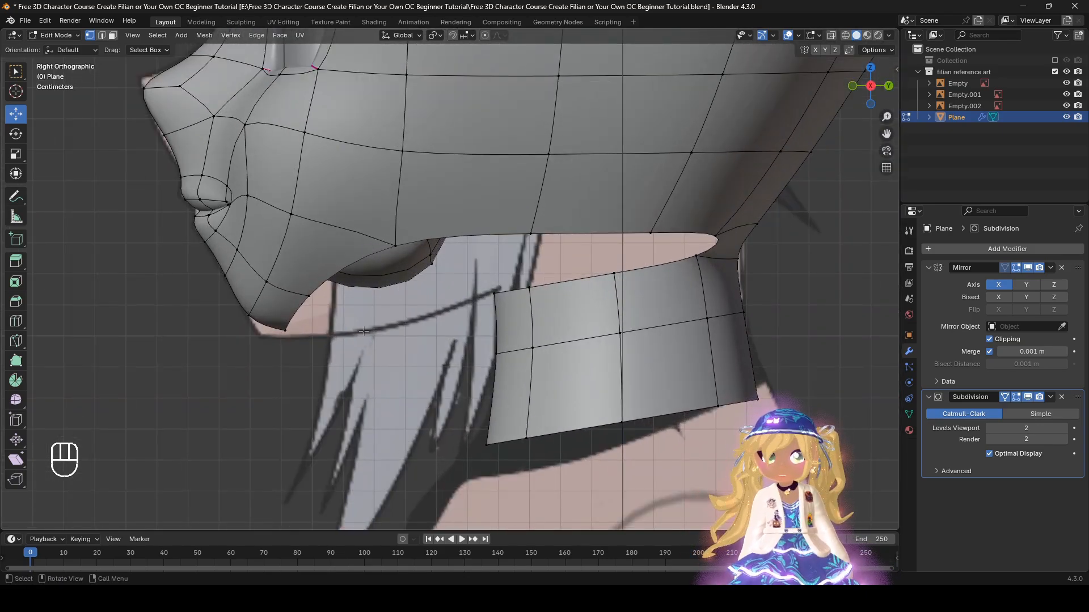
scroll(354, 344, "up", 2)
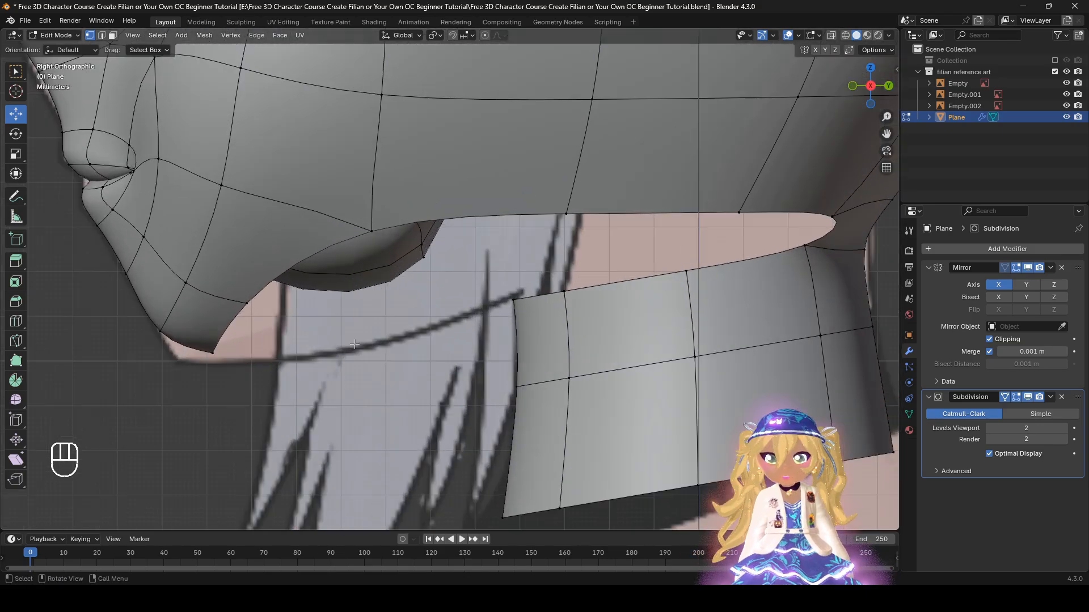
left_click(102, 35)
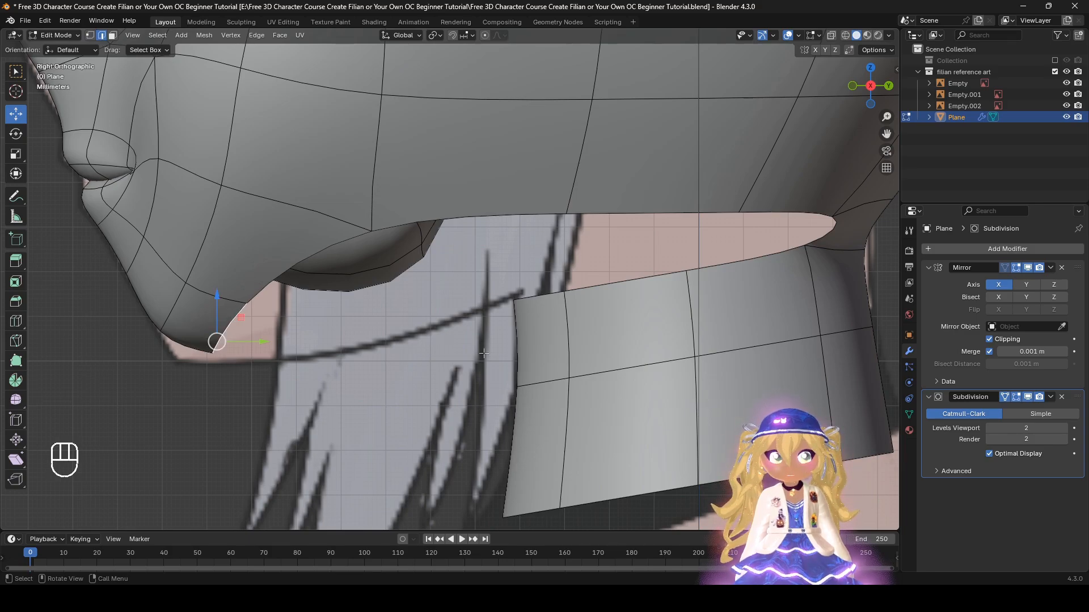
left_click(532, 302, "shift")
key("f")
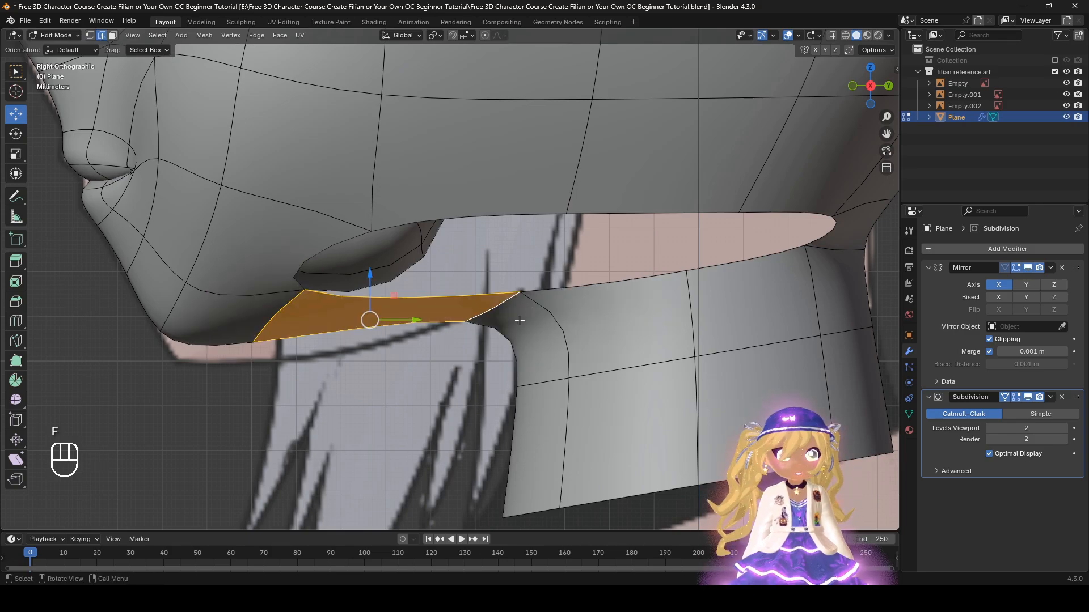
Step: Hide the Subdivision effect in the viewport and move the chin's rear underside edge about 0.0142 m in Y and 0.0029 m in Z
left_click(271, 307)
key("g")
right_click(300, 306)
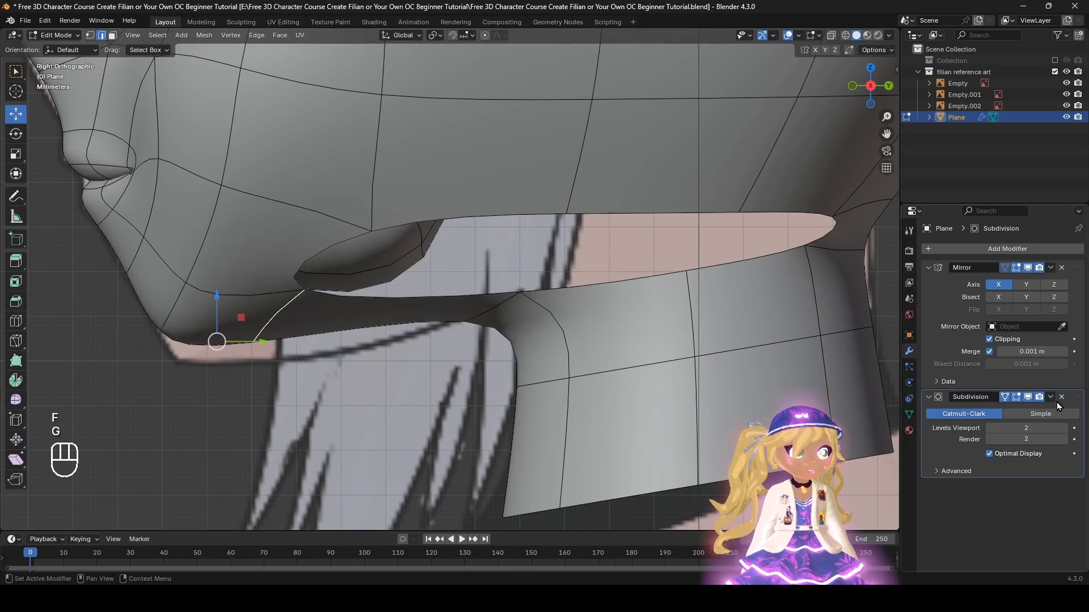
left_click(1027, 397)
key("g")
left_click(287, 347)
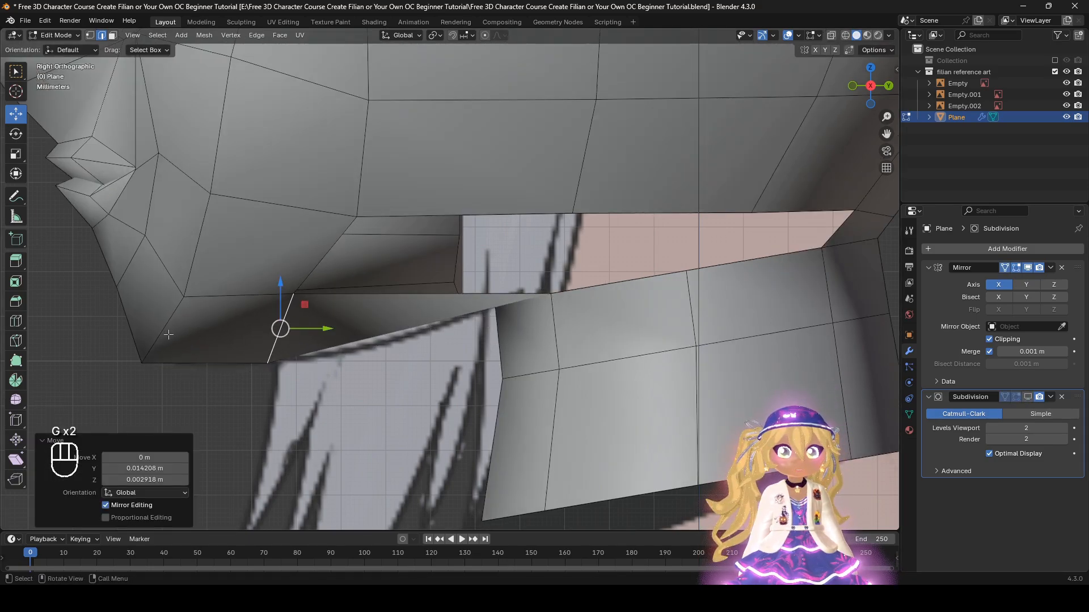
Step: Move the chin tip edge about 0.0093 m in Y, show the Subdivision effect again, and lower the edge to the reference chin outline
left_click(169, 335)
key("g")
left_click(238, 335)
left_click(1027, 397)
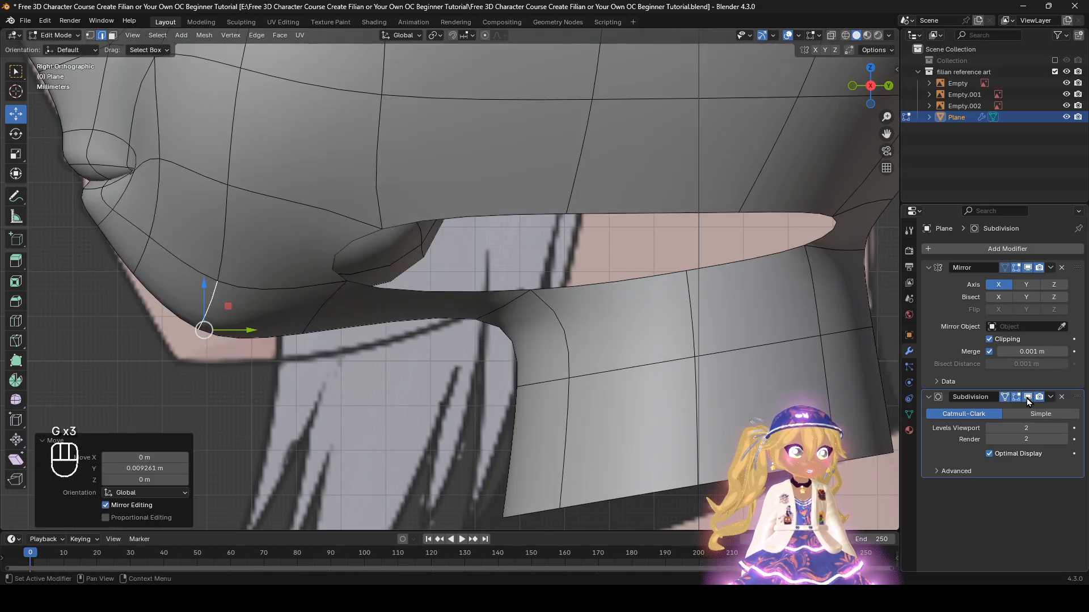
key("g")
left_click(447, 294)
Step: Move the underside edge behind the chin about 0.0041 m in Y and -0.0057 m in Z
left_click(324, 312)
key("g")
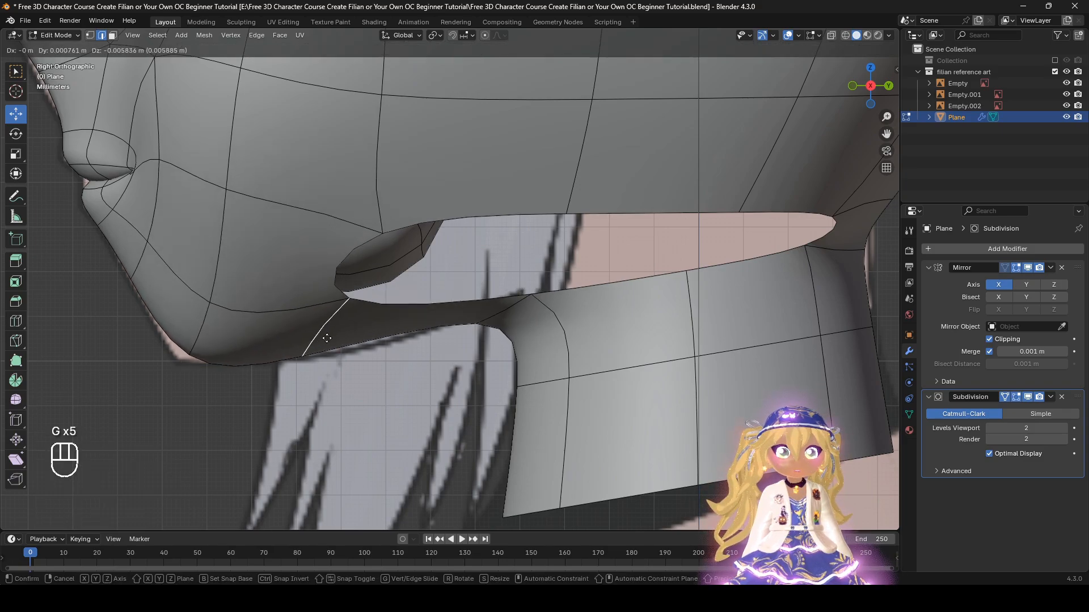
left_click(341, 338)
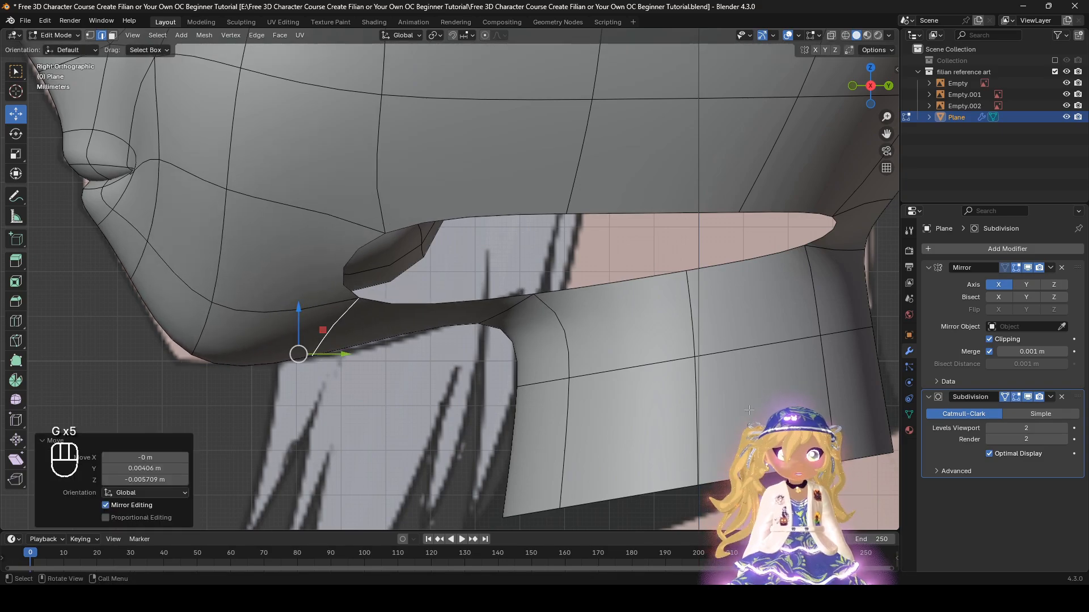
Step: Fill the remaining side gap between the jaw's lower edge and the neck's top loop with faces
scroll(749, 410, "down", 3)
middle_click_drag(569, 338, 538, 360, "shift")
scroll(537, 361, "up", 1)
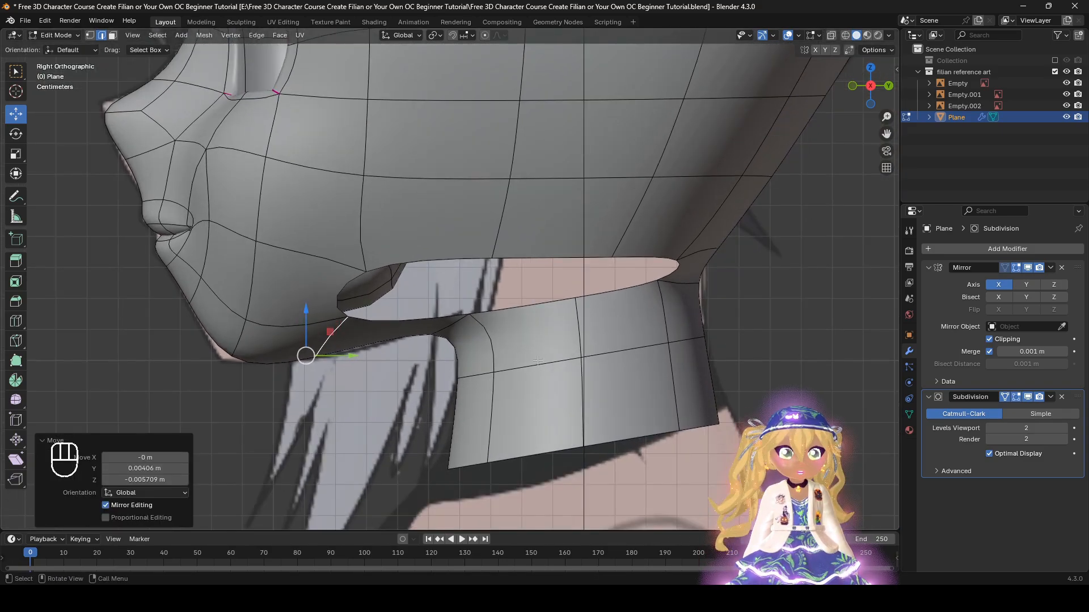
left_click(346, 290)
key("f")
key("f")
key("f")
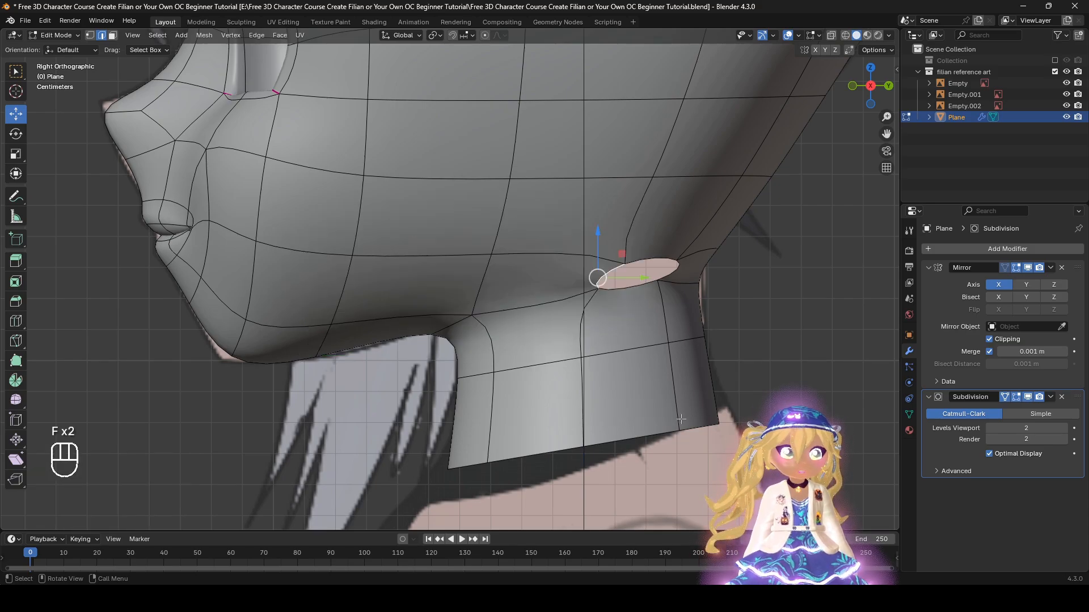
scroll(669, 407, "down", 3)
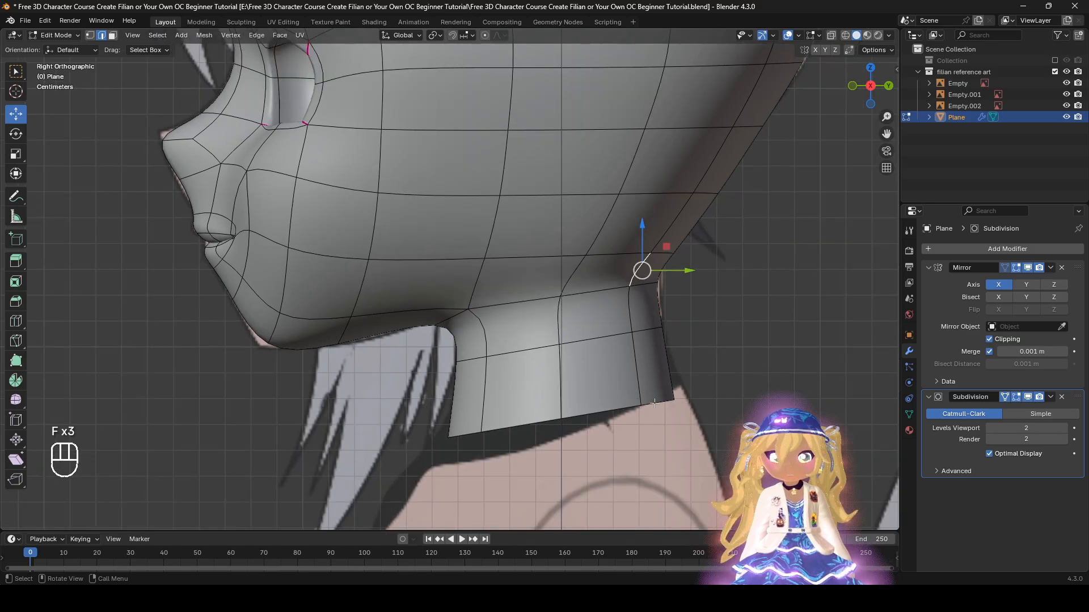
Step: In the front view, flatten the head's top edge loop by scaling it to 0 in Z and raise it about 0.0032 m
mouse_move(657, 391)
middle_mouse_down()
mouse_move(572, 396)
mouse_move(648, 399)
middle_mouse_up()
middle_click_drag(609, 343, 623, 417, "shift")
middle_click_drag(623, 417, 499, 416)
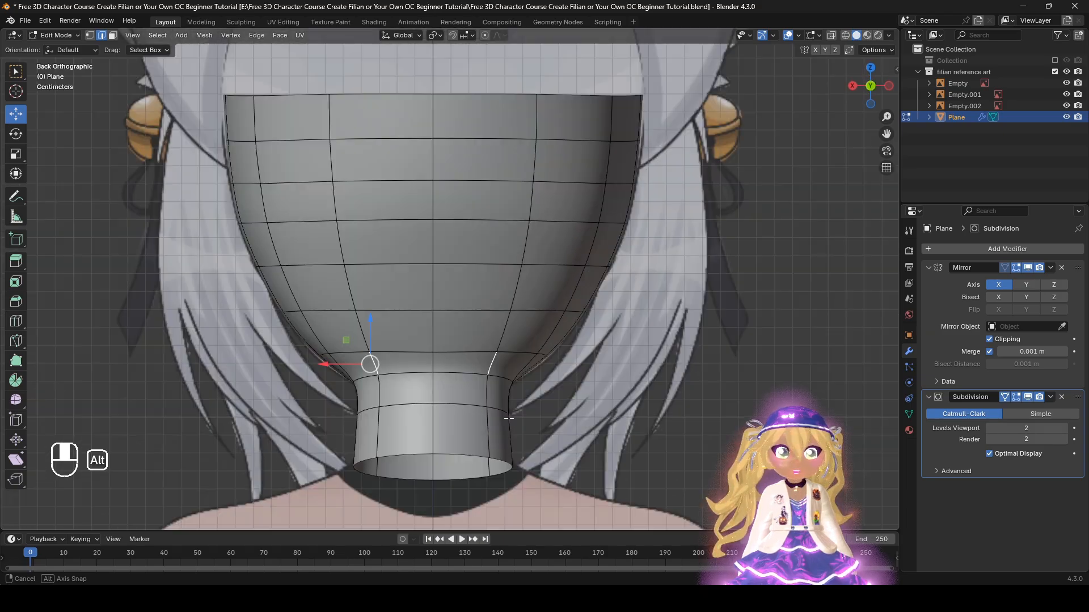
middle_click_drag(403, 286, 664, 395, "shift")
middle_click_drag(620, 264, 622, 370, "shift")
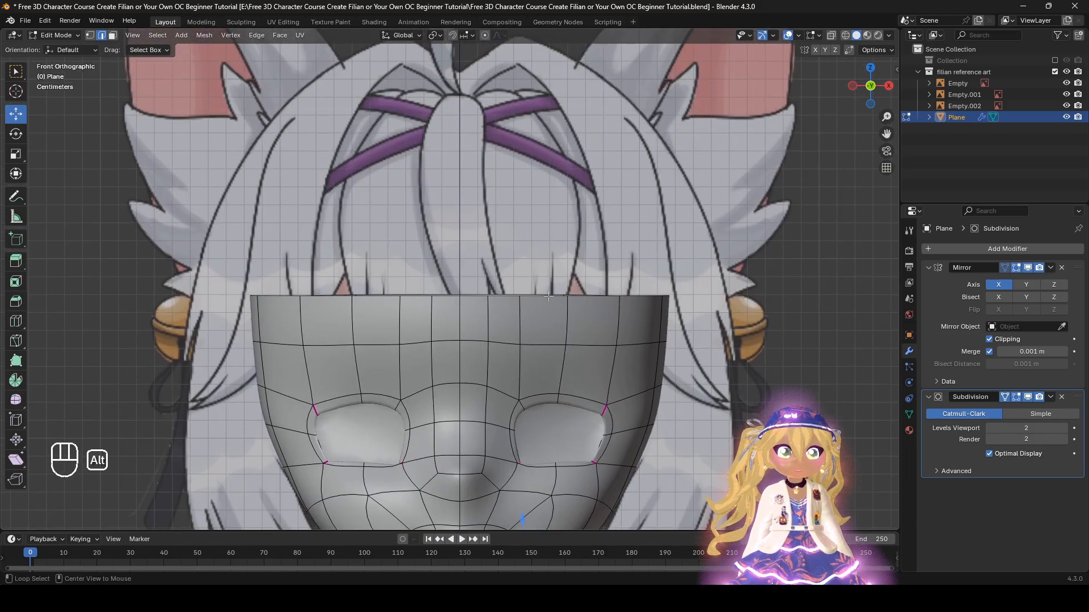
left_click(554, 298, "alt")
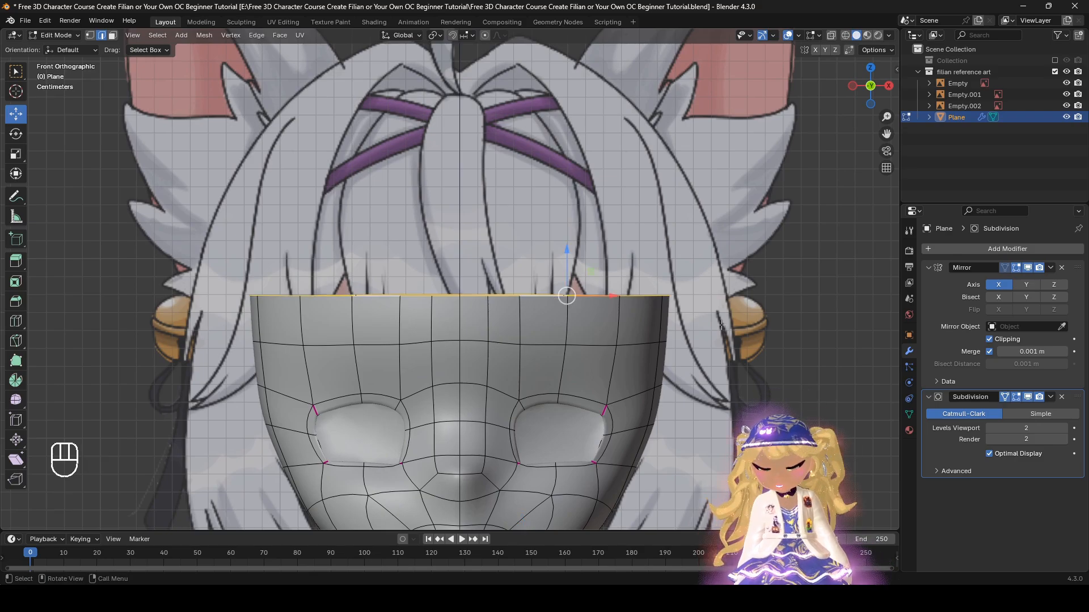
key("s")
key("z")
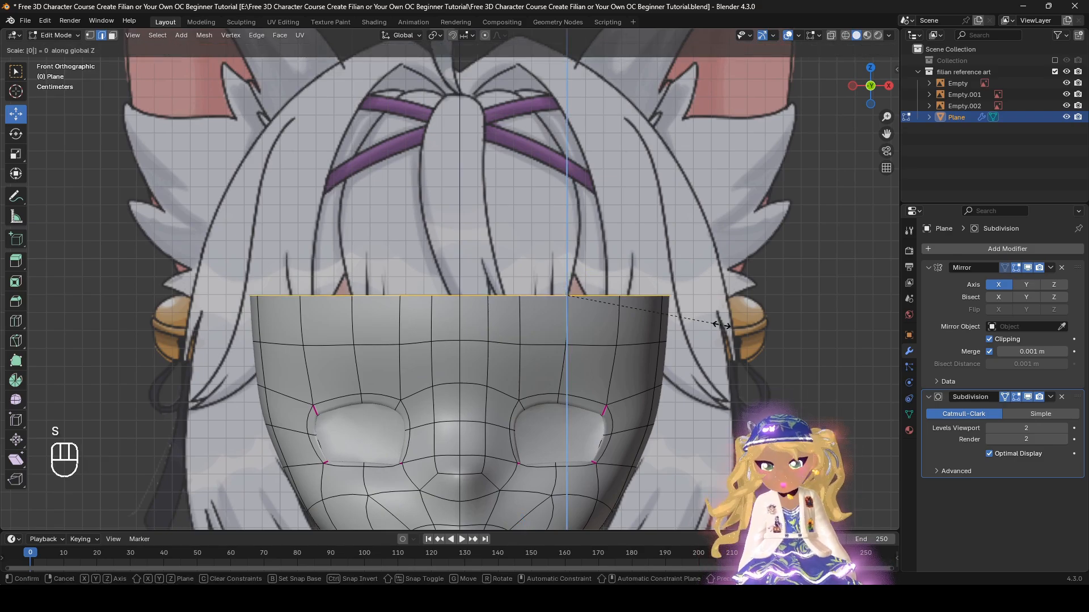
key("Return")
left_click_drag(565, 259, 566, 254)
Step: Hide the Subdivision effect in the viewport and edge-slide the forehead's upper vertical edge above the eye outward
left_click(1029, 397)
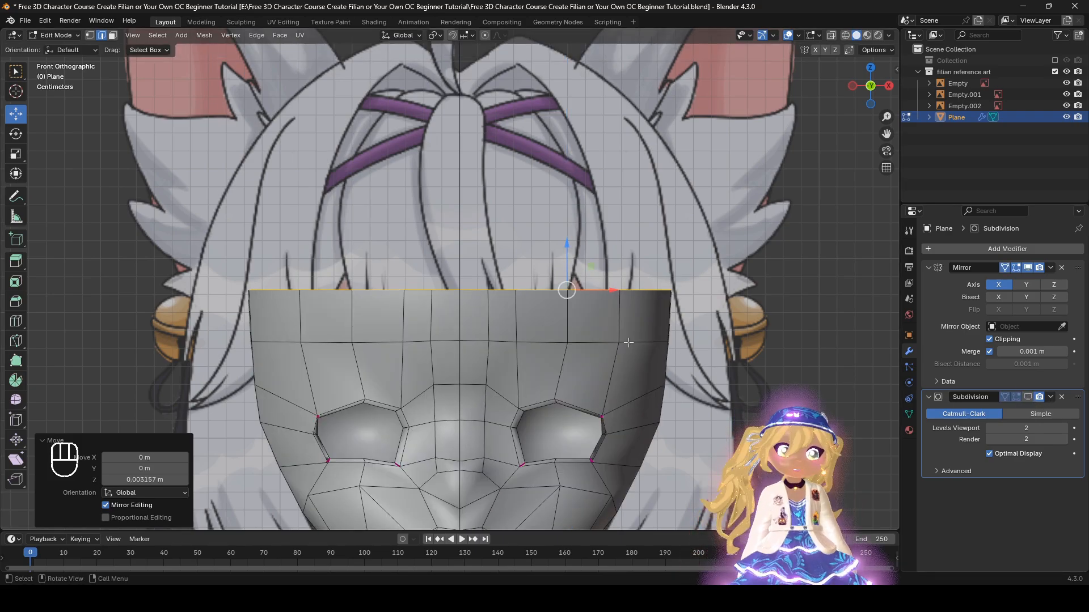
scroll(628, 343, "up", 2)
left_click(543, 349, "alt")
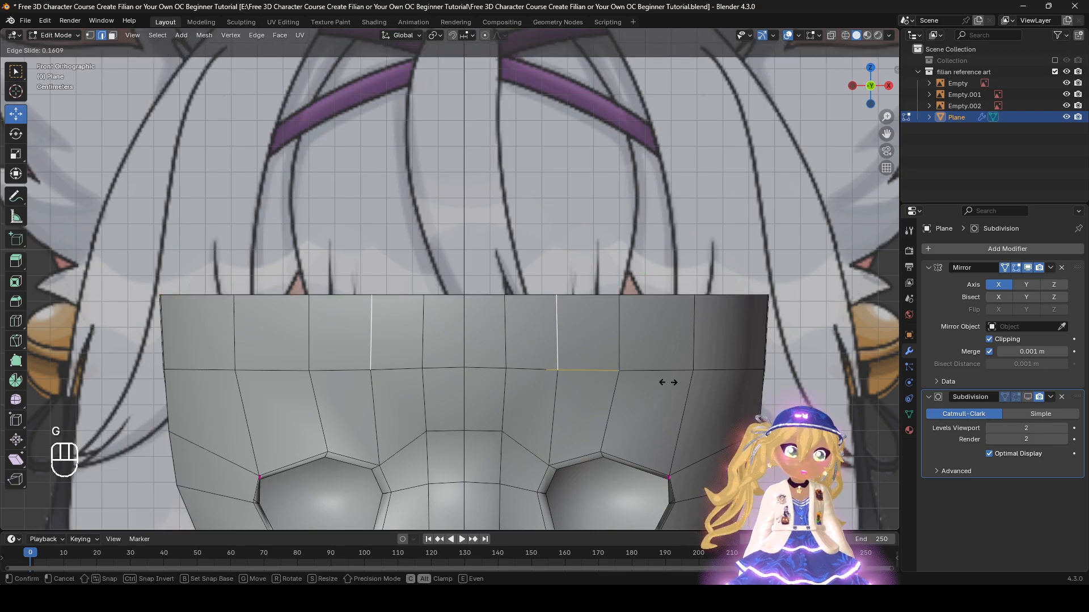
key("g")
key("g")
left_click(567, 349)
Step: In the top view, move the temple's upper side edge about -0.0032 m in X and 0.0023 m in Y
middle_click_drag(567, 349, 643, 453)
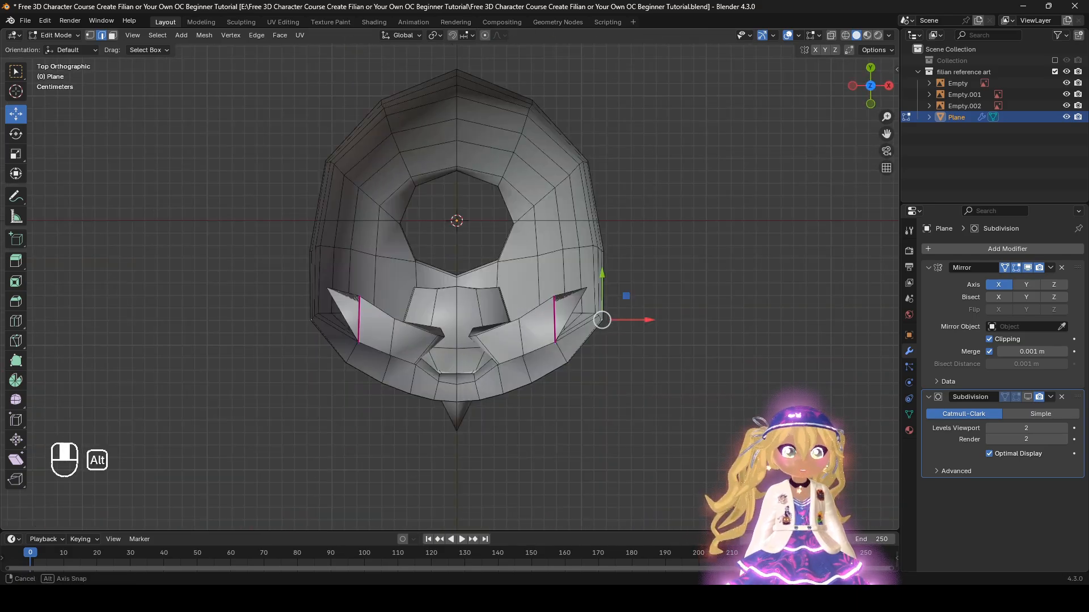
key("g")
left_click(716, 430)
middle_click_drag(716, 431, 724, 321)
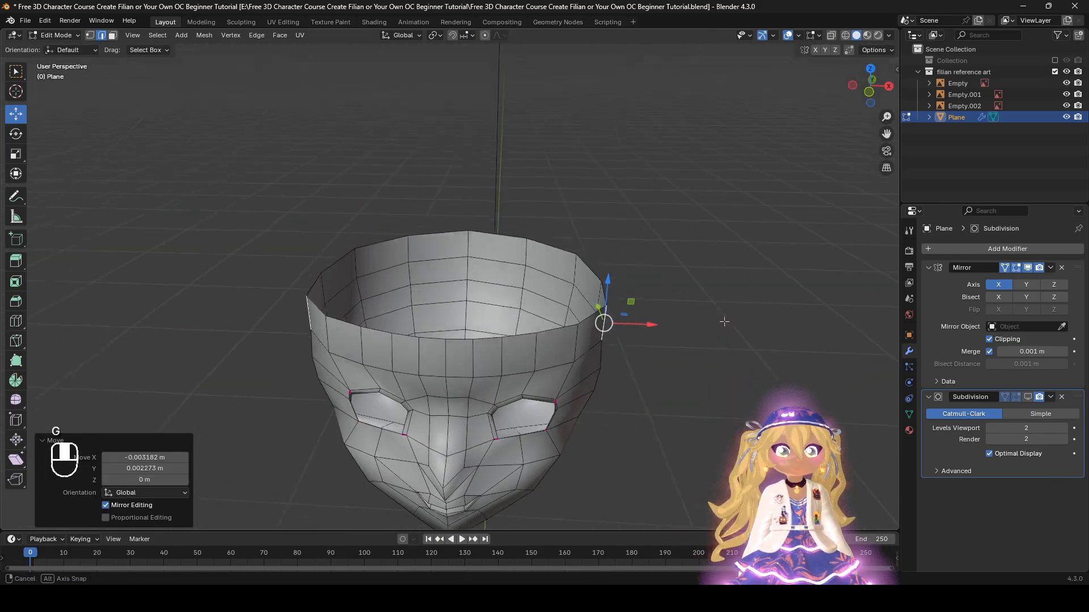
Step: In the right view, extrude the forehead's front rim edges four times over the crown as a strip following the skull outline
left_click(726, 328)
scroll(311, 306, "up", 1)
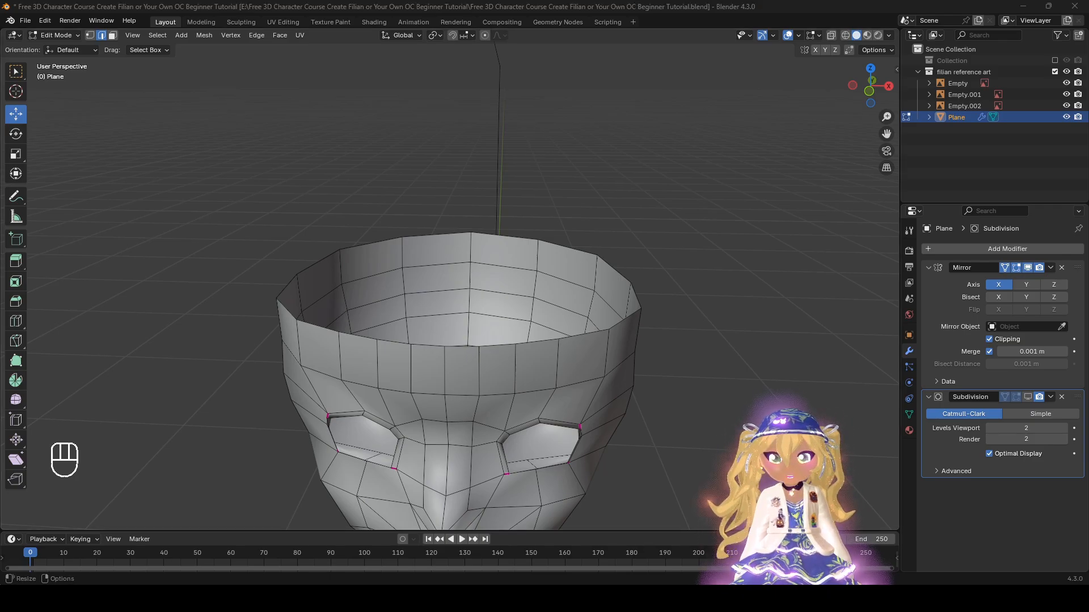
scroll(456, 254, "up", 3)
scroll(489, 367, "down", 2)
middle_click_drag(488, 366, 494, 360)
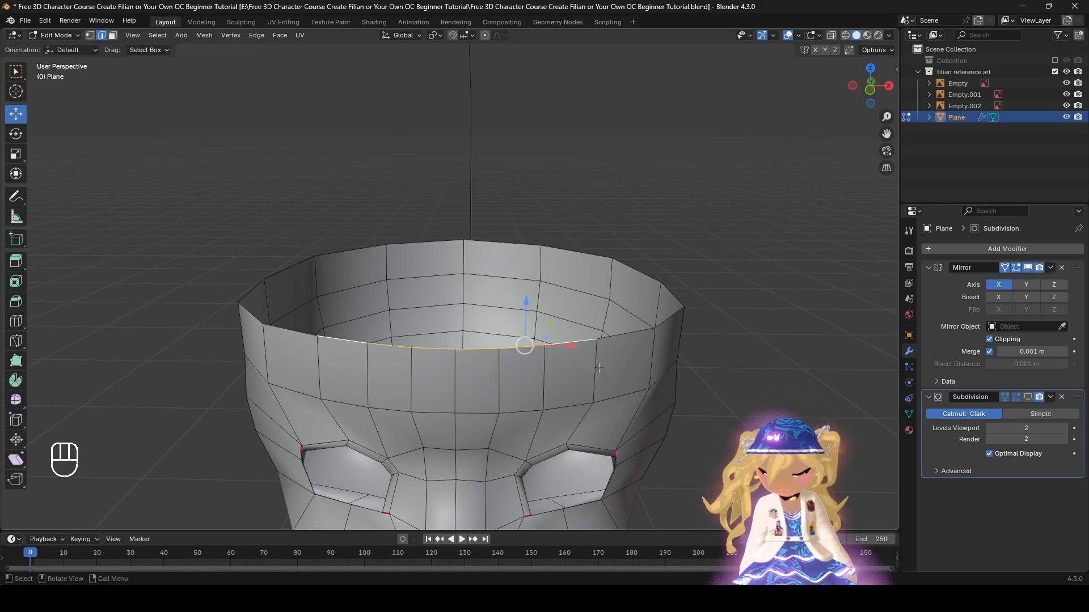
middle_click_drag(614, 364, 512, 353)
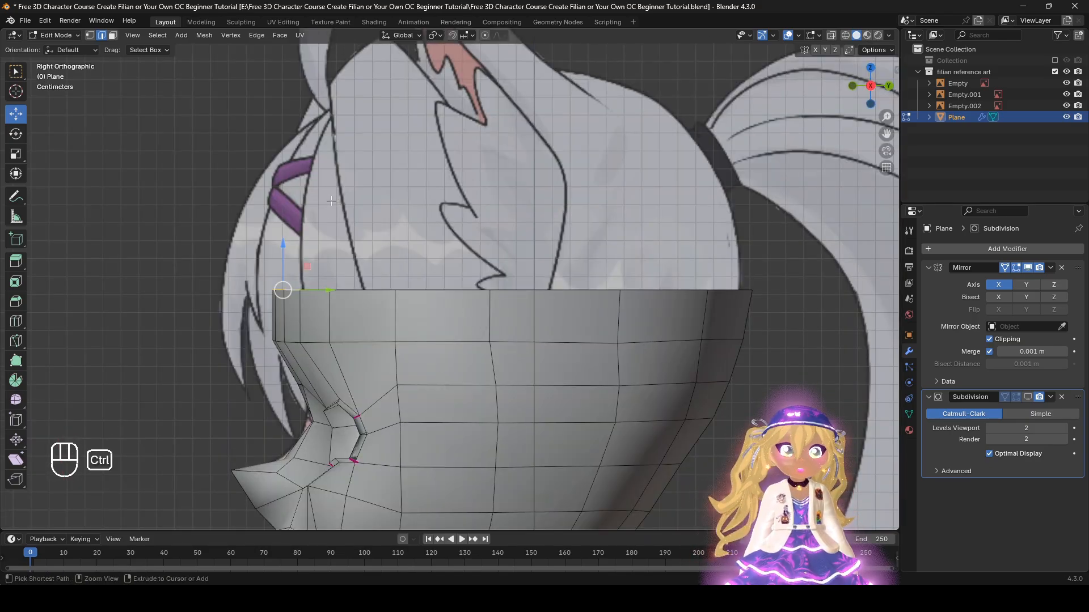
right_click(318, 210, "ctrl")
right_click(404, 131, "ctrl")
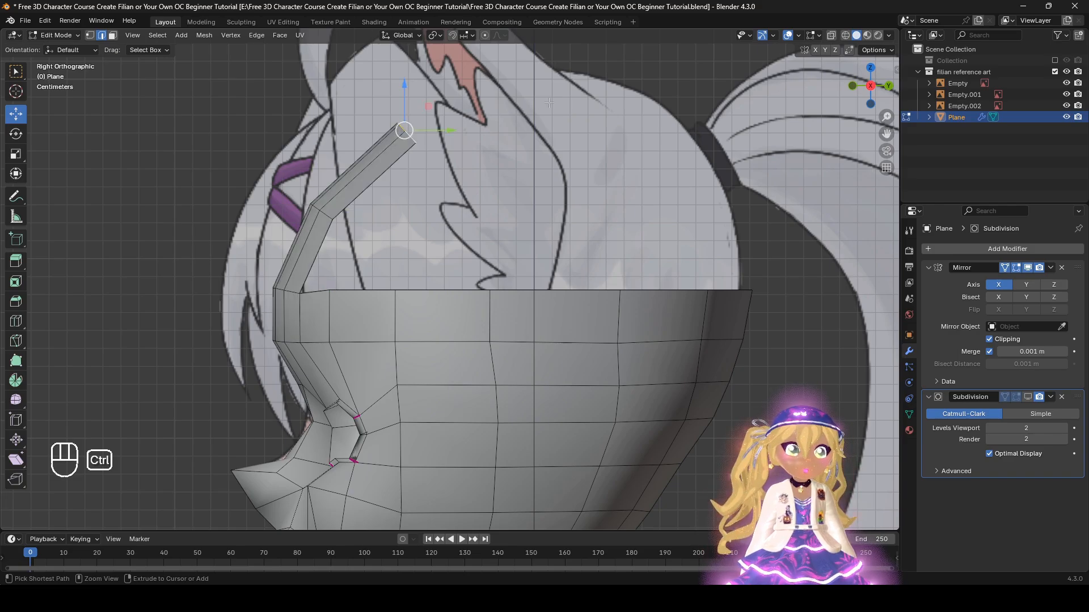
right_click(578, 106, "ctrl")
right_click(679, 182, "ctrl")
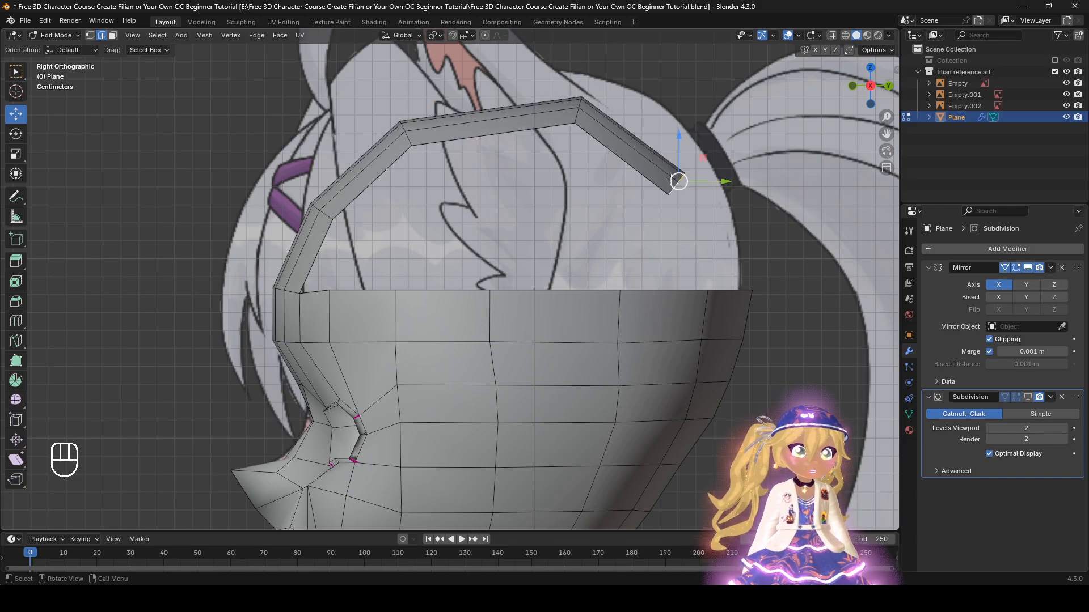
Step: Reposition three bends of the strip: rear crown 0.0268 m in Y, front crown 0.0205 m in Y, forehead bend 0.0145 m in Z
key("g")
left_click(627, 108)
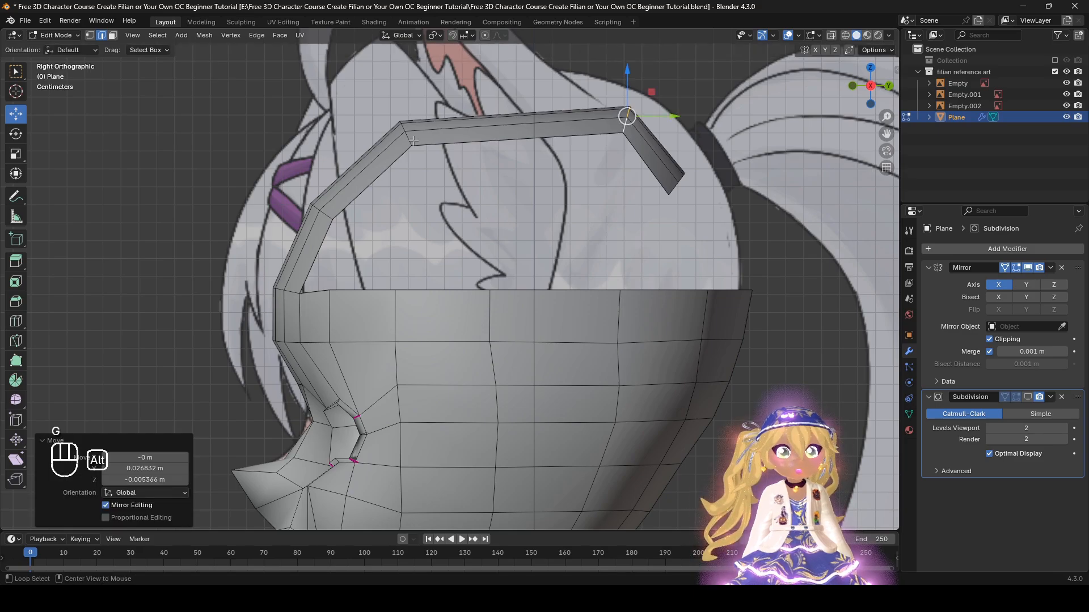
left_click(404, 122)
key("g")
left_click(500, 109)
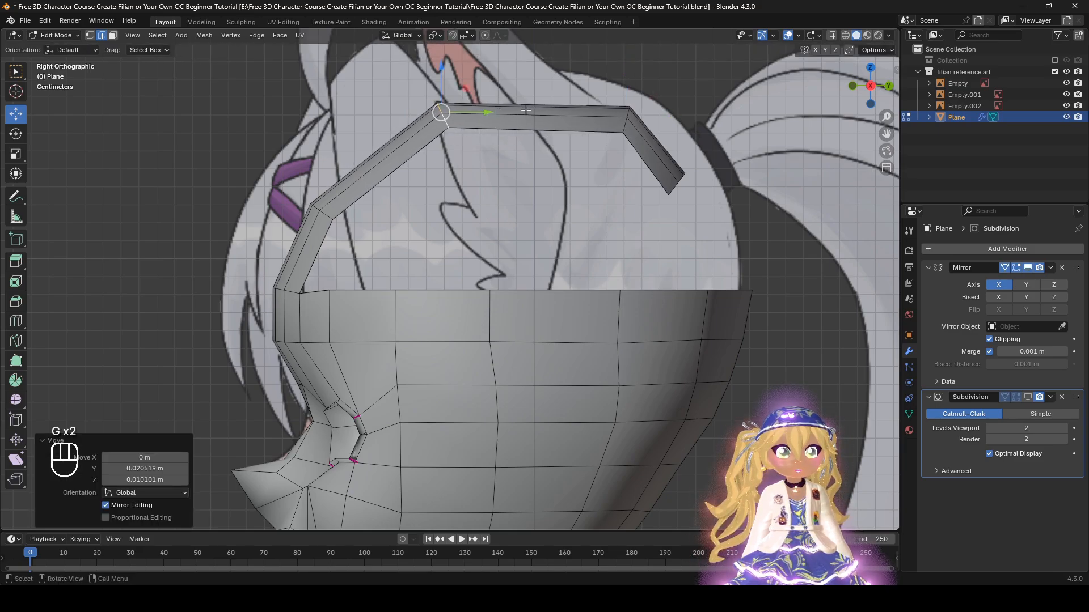
left_click(318, 218)
key("g")
left_click(325, 195)
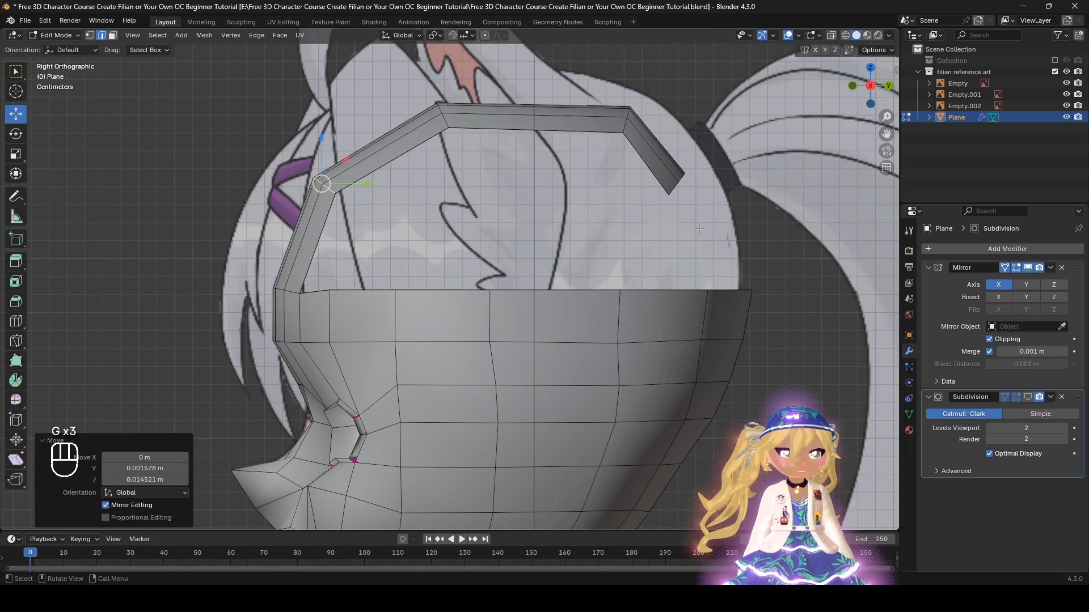
Step: With connected smooth proportional editing, rotate and move the strip's back end edge to align it with the rear of the head rim
middle_click_drag(699, 229, 487, 278)
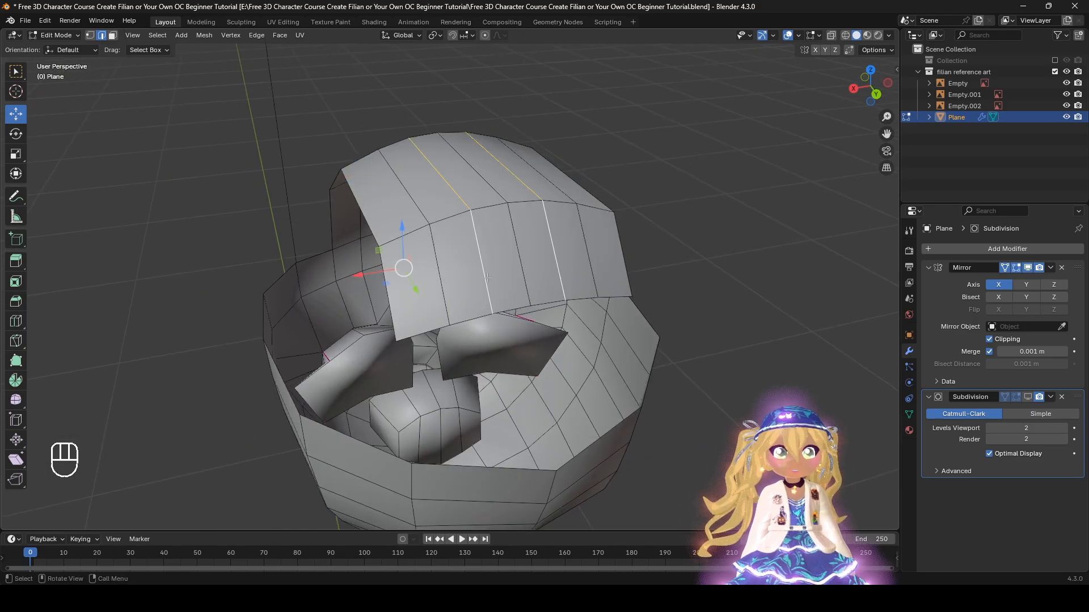
left_click(466, 311, "alt")
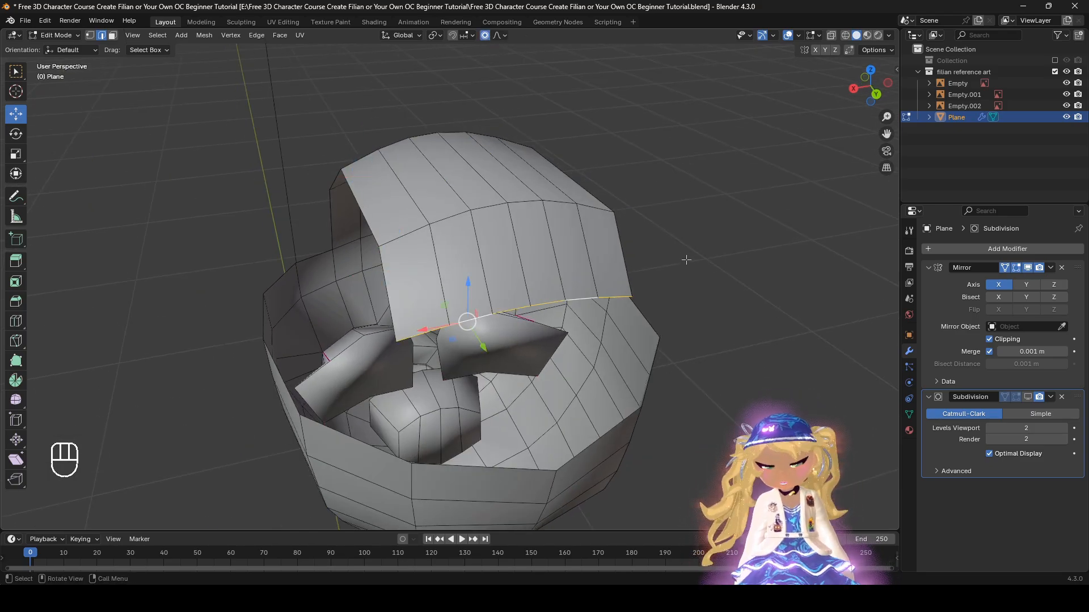
middle_click_drag(686, 260, 669, 409)
key("r")
left_click(650, 419)
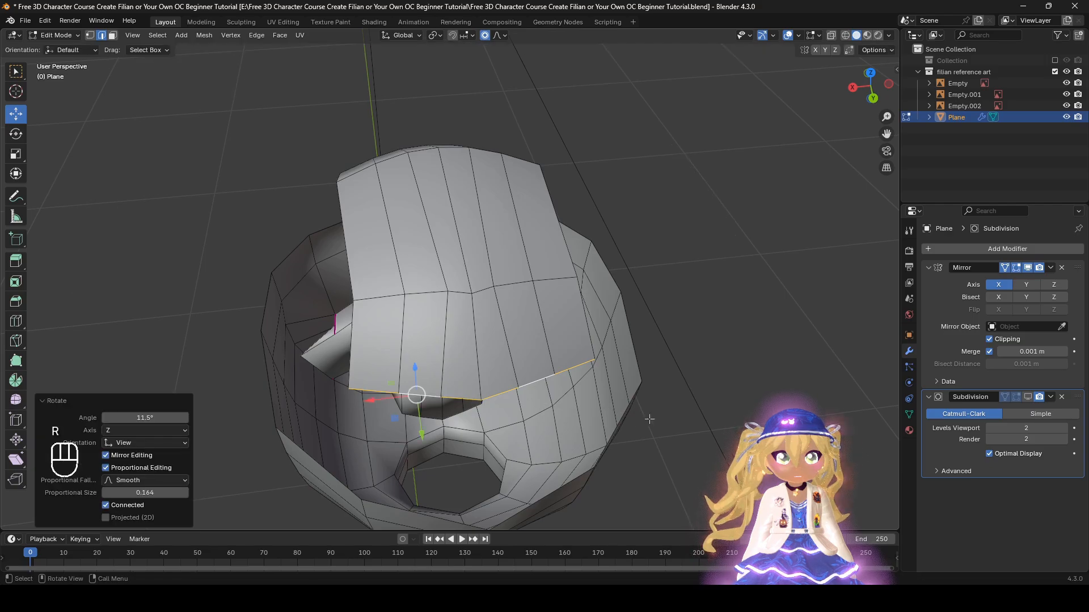
key("g")
key("r")
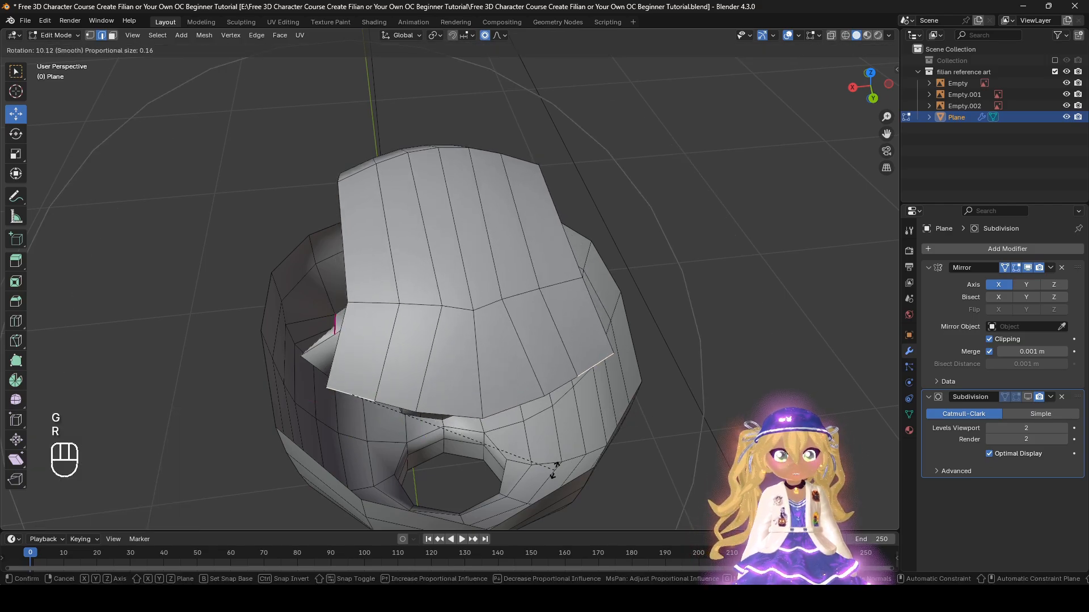
left_click(556, 468)
Step: Fill the gap between the strip's back end and the rear head rim with three faces
middle_click_drag(556, 467, 570, 417)
left_click(499, 305)
scroll(509, 456, "down", 1)
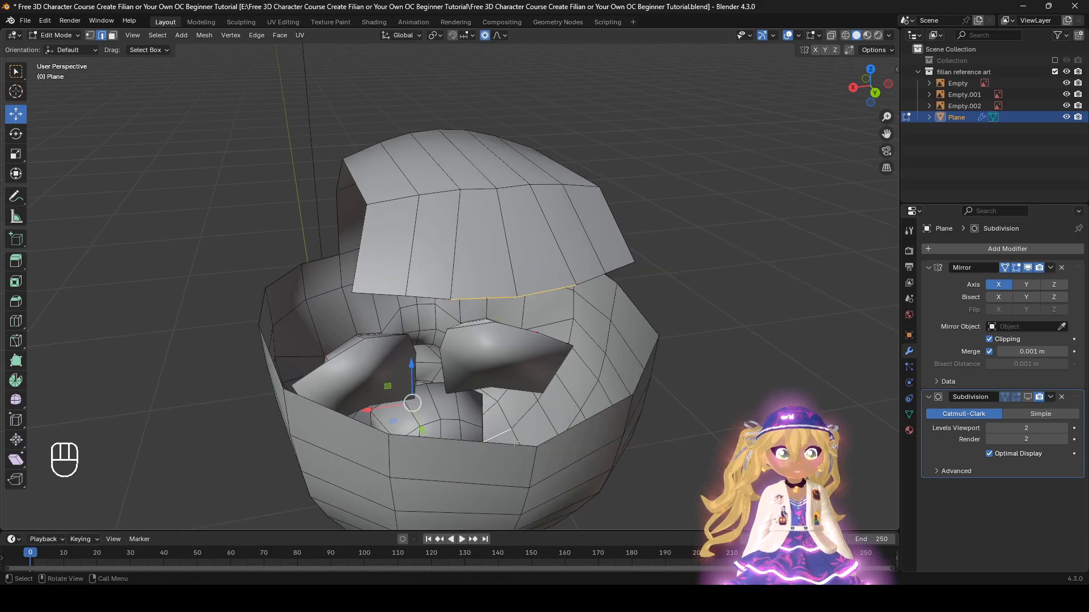
key("f")
key("f")
middle_click_drag(505, 314, 494, 272)
key("f")
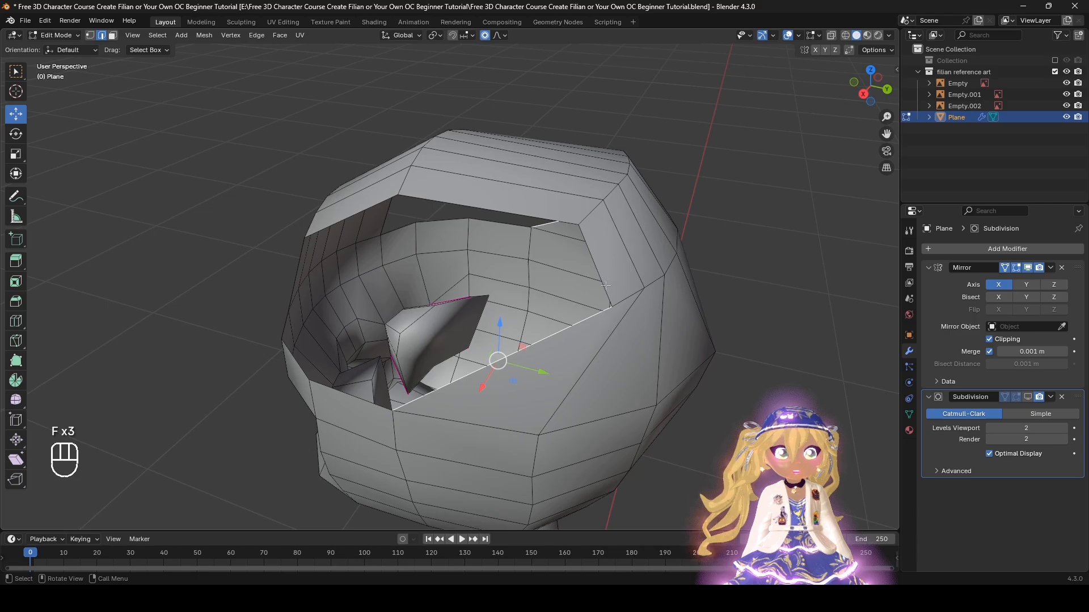
Step: Move the rear side opening's edge forward about 0.045 m in Y and 0.009 m outward in X with proportional editing
middle_click_drag(606, 285, 612, 244)
key("g")
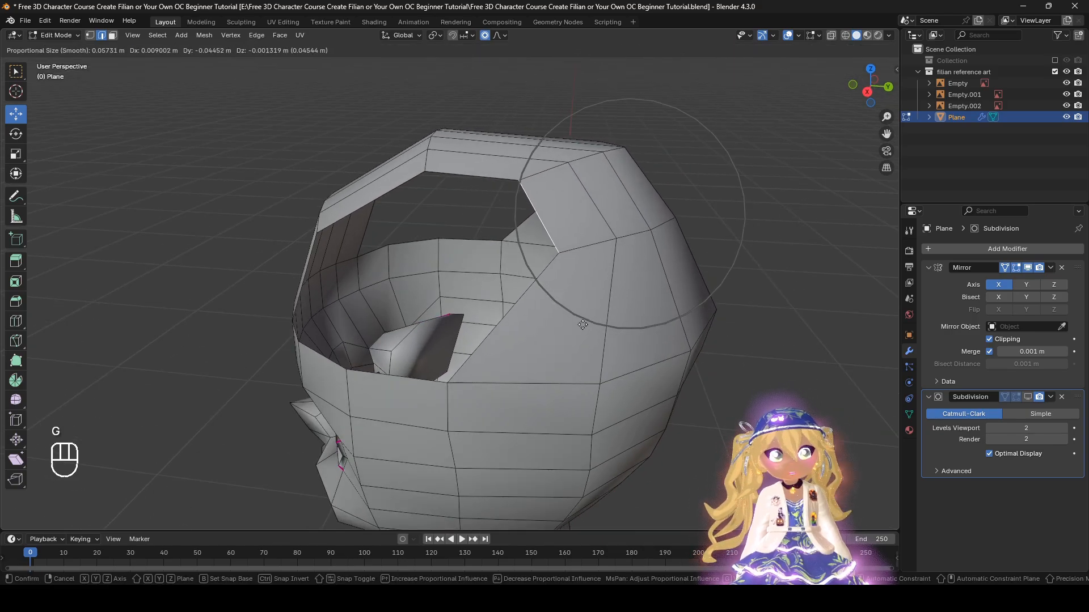
left_click(582, 324)
Step: Select the vertical edge loop running down the back of the head and adjust it along its normals with Shrink/Fatten
middle_click_drag(583, 324, 527, 300)
left_click(526, 300, "alt")
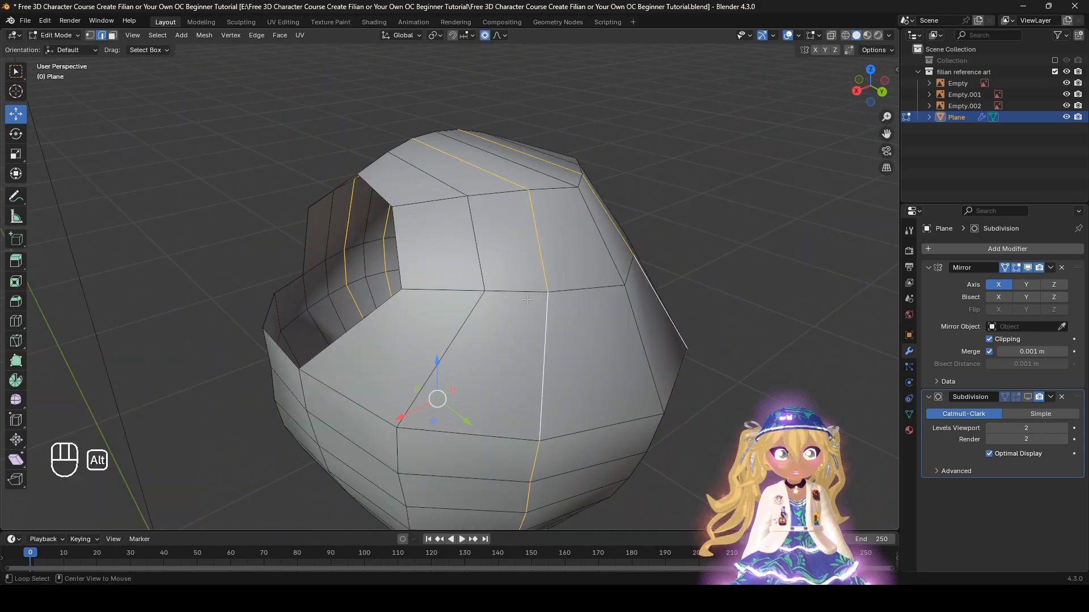
key("alt+s")
left_click(734, 410)
Step: Move the forehead strip's outer side edge about 0.0083 m in X, 0.0082 m in Y and 0.0055 m in Z with proportional editing
middle_click_drag(542, 362, 609, 339)
middle_click_drag(323, 290, 523, 407)
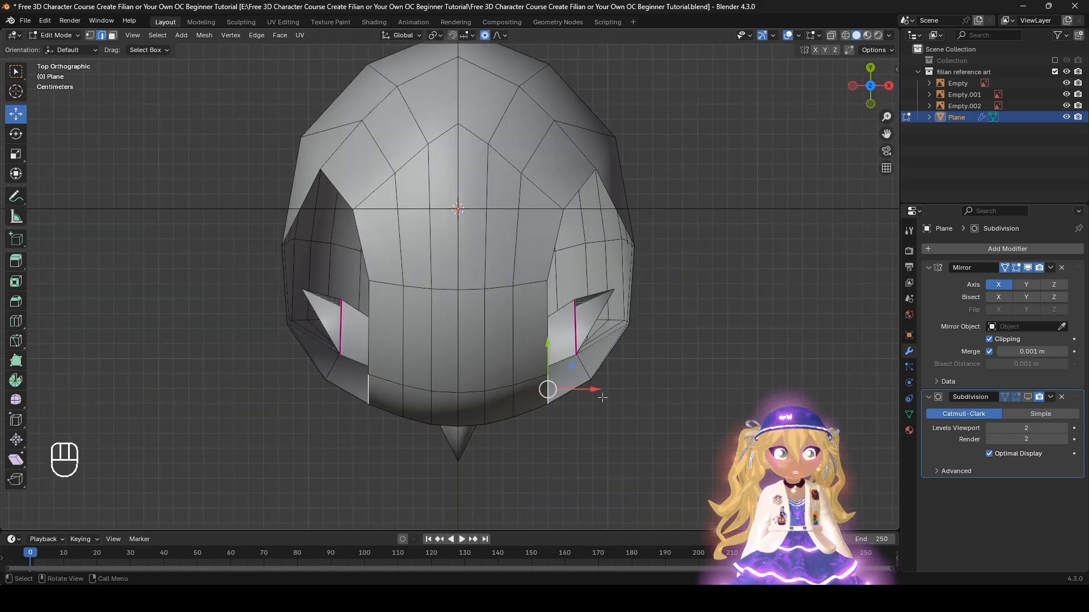
middle_click_drag(602, 397, 554, 345)
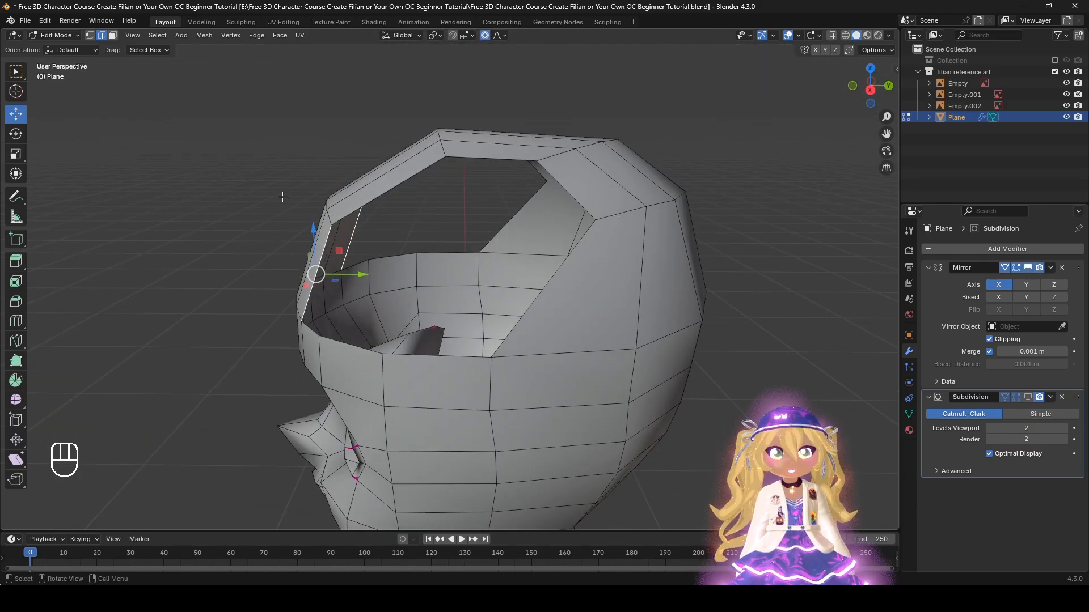
middle_click_drag(282, 196, 325, 207)
key("g")
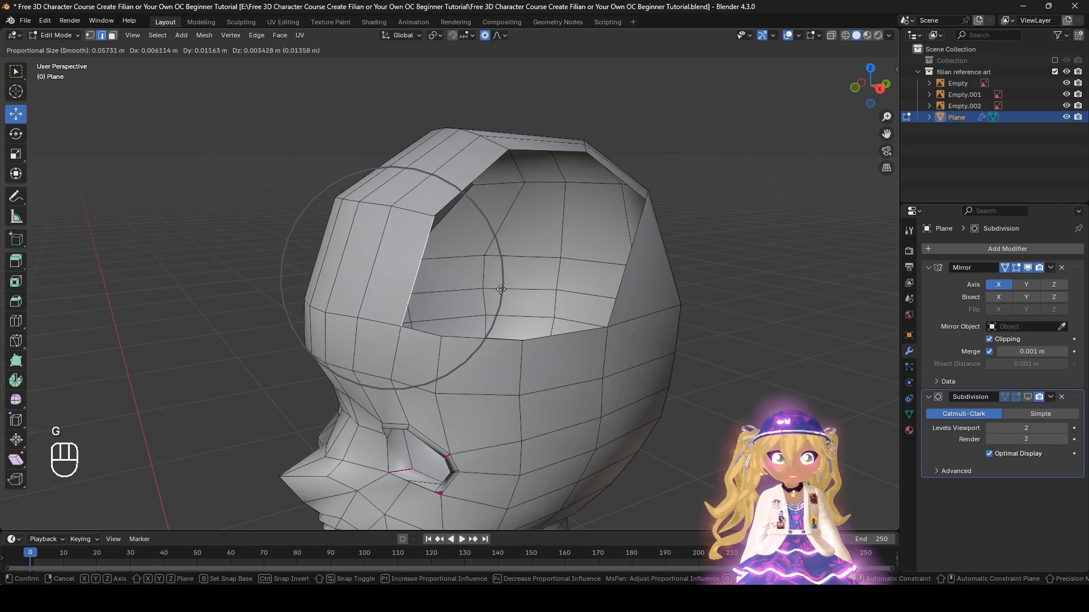
scroll(501, 290, "up", 3)
right_click(500, 290)
middle_click_drag(501, 290, 450, 292)
key("g")
left_click(576, 291)
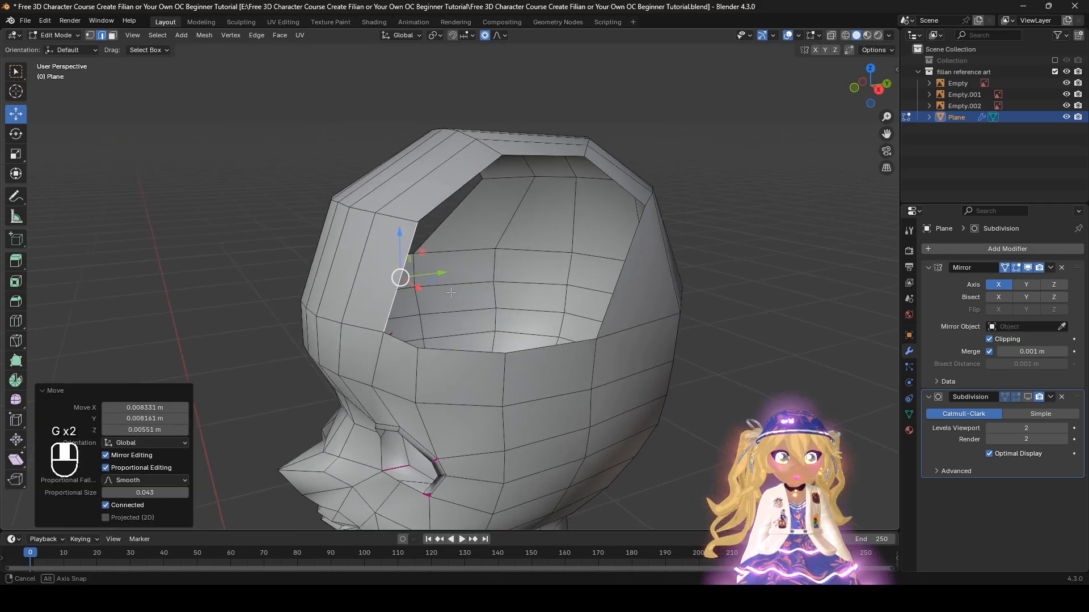
Step: Fill the remaining side opening between the crown strip and the head rim with faces
key("f")
key("f")
key("f")
middle_click_drag(510, 318, 661, 408)
Step: Smooth the vertices of the upper side edge loop and move them 0.0186 m outward in X and -0.0011 m in Z
left_click(544, 228, "alt")
middle_click_drag(592, 304, 664, 233)
right_click(716, 268)
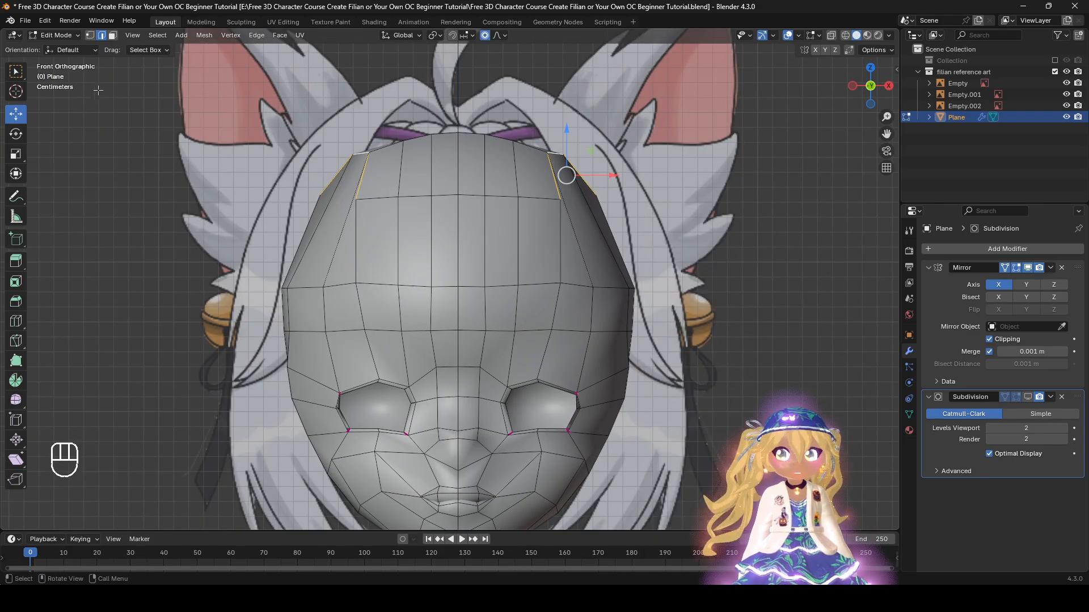
left_click(91, 36)
right_click(757, 353)
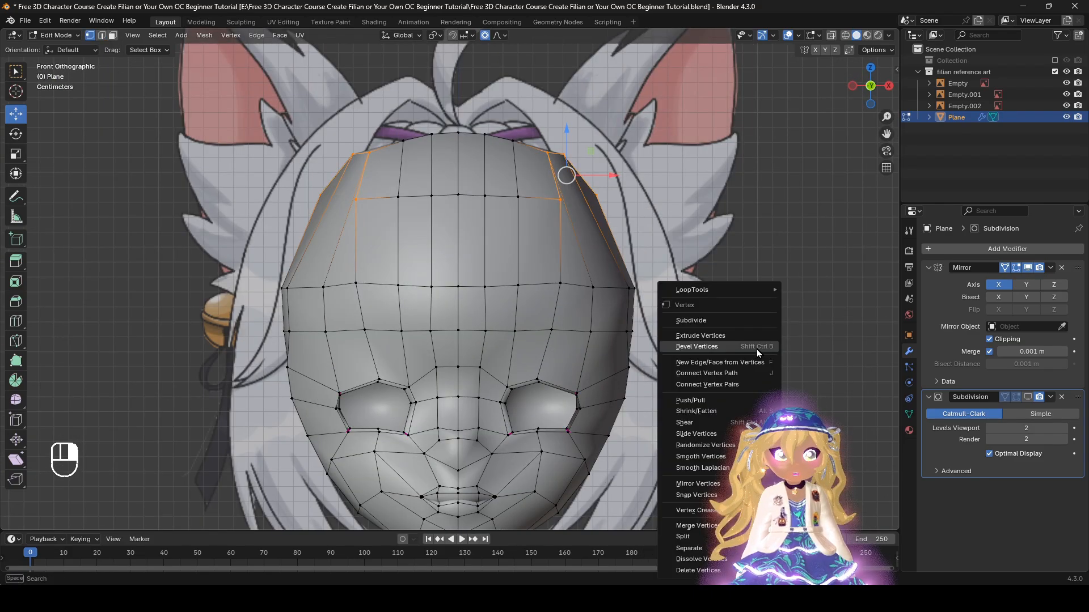
left_click(700, 457)
key("g")
left_click(645, 318)
middle_click_drag(646, 318, 517, 331)
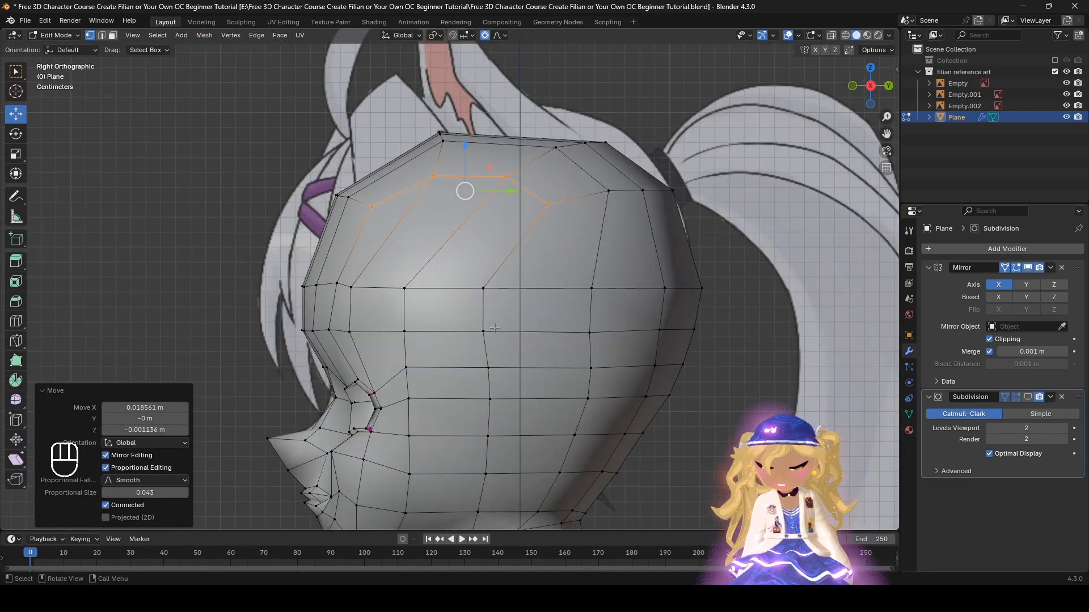
Step: In the right view, select the whole upper cranium and apply Smooth Vertices with 3 repeats
key("b")
left_click_drag(781, 94, 213, 299)
right_click(691, 300)
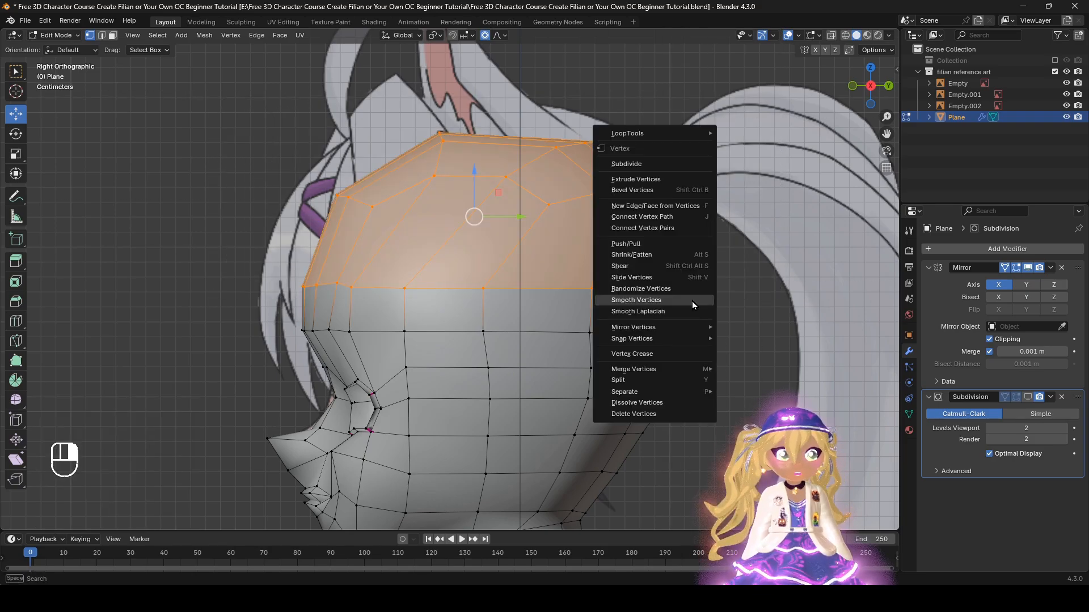
left_click(692, 301)
left_click(186, 480)
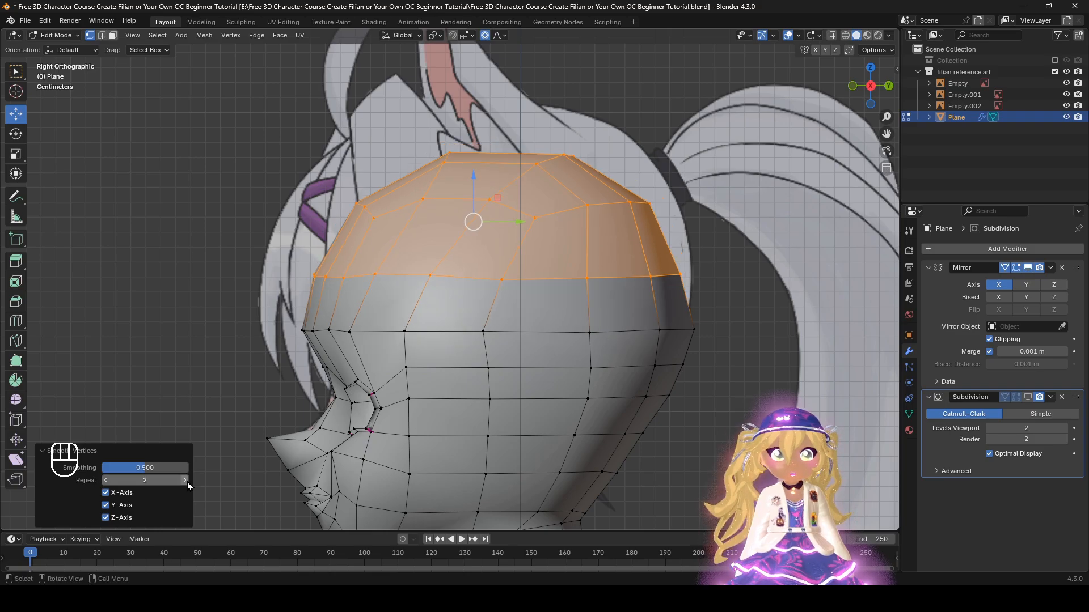
left_click(186, 481)
Step: In the front view, fatten the smoothed cranium by about 0.00985 m with proportional editing
middle_click_drag(657, 412, 720, 386)
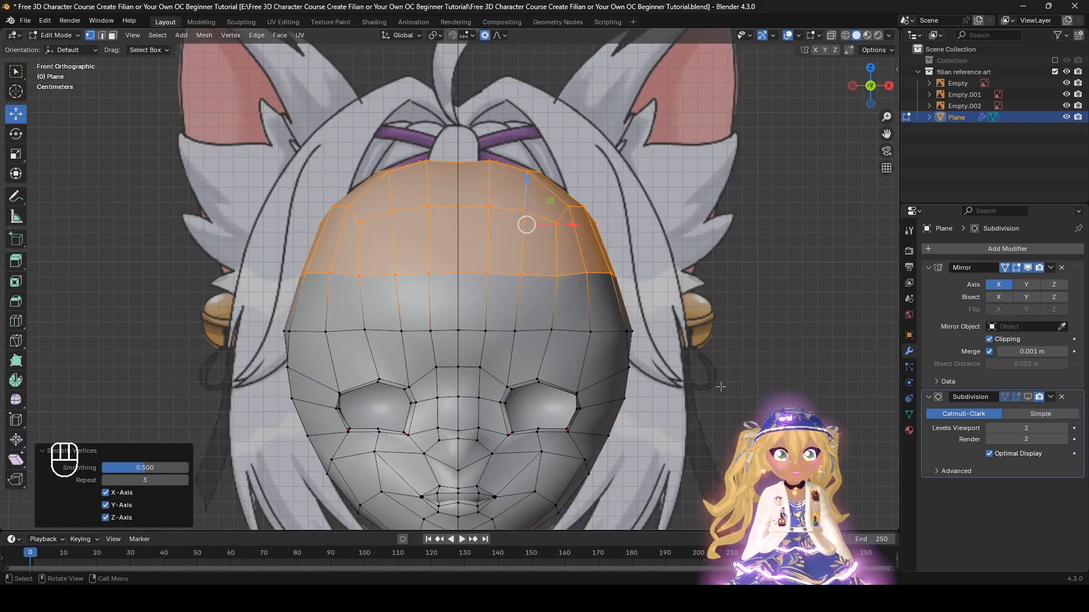
key("alt+s")
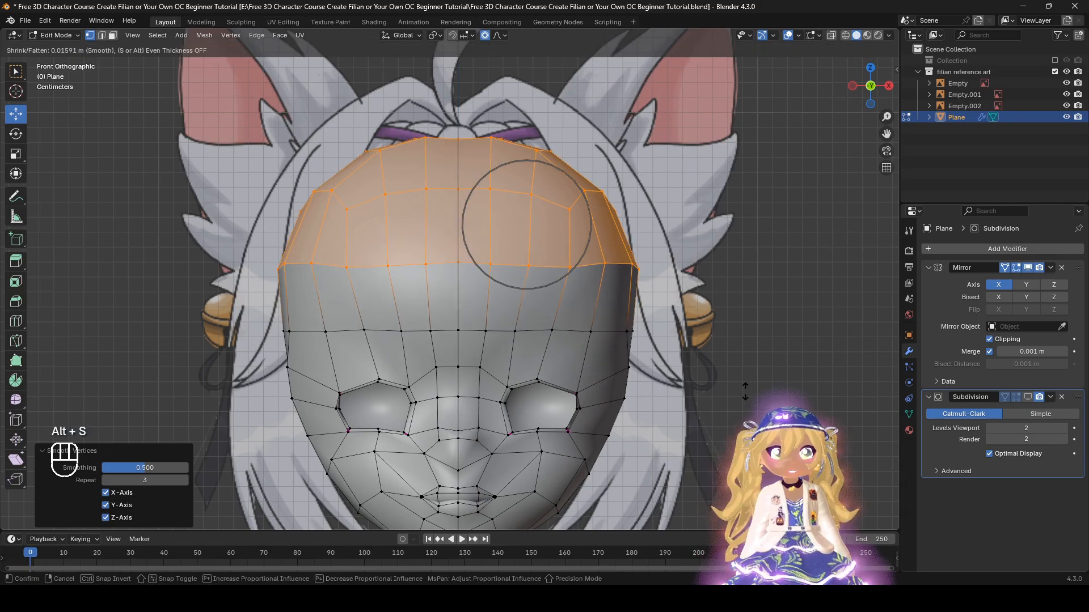
left_click(740, 395)
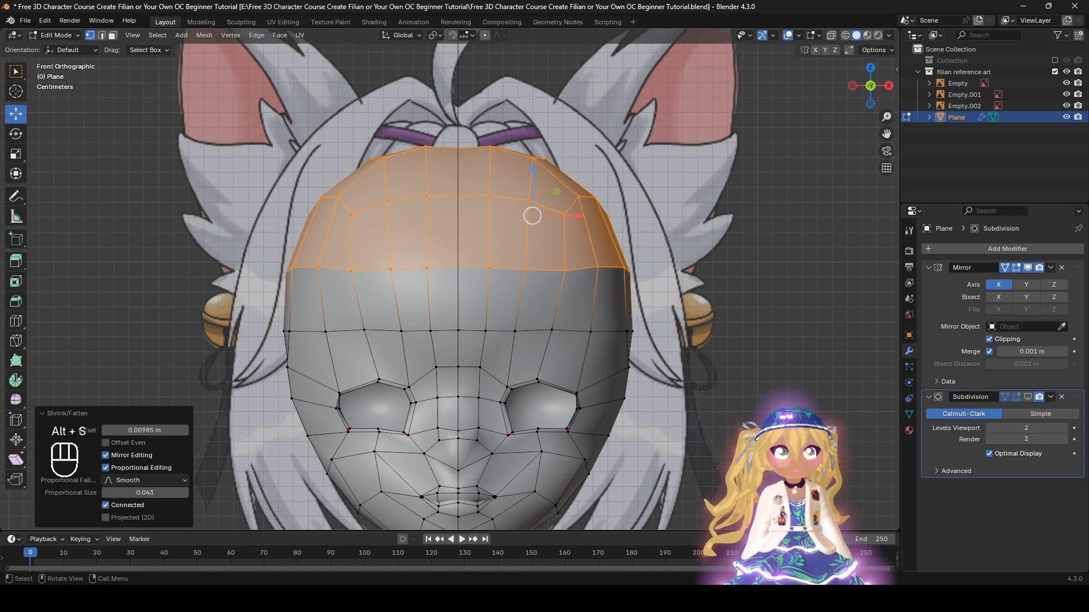
Step: Without proportional editing, edge-slide the horizontal loop below the smoothed cranium upward by a factor of -0.235
middle_click_drag(531, 98, 539, 279)
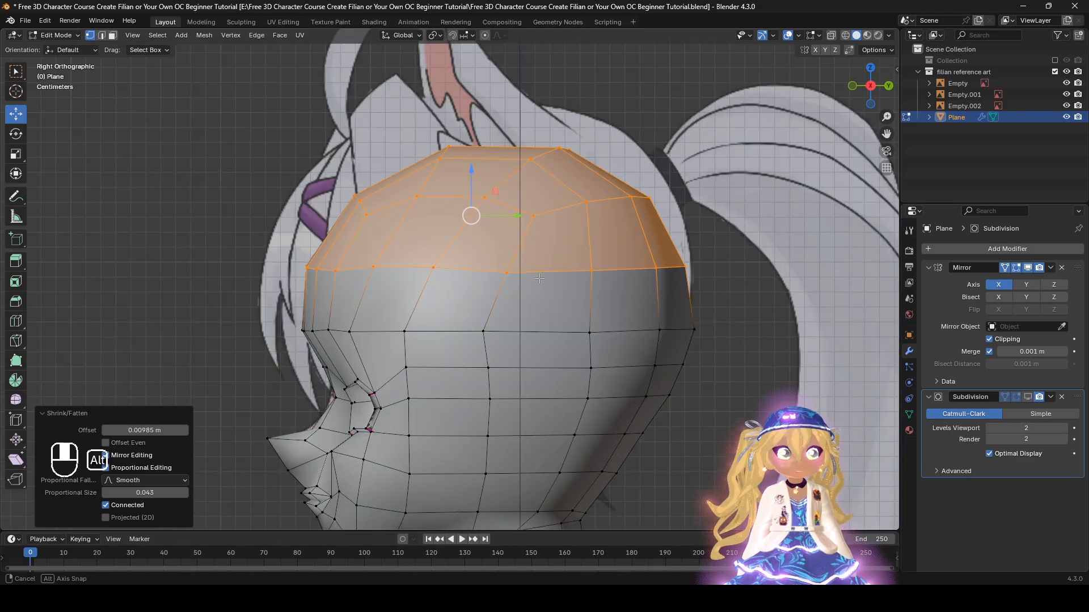
left_click(539, 274, "alt")
key("g")
key("g")
left_click(690, 384)
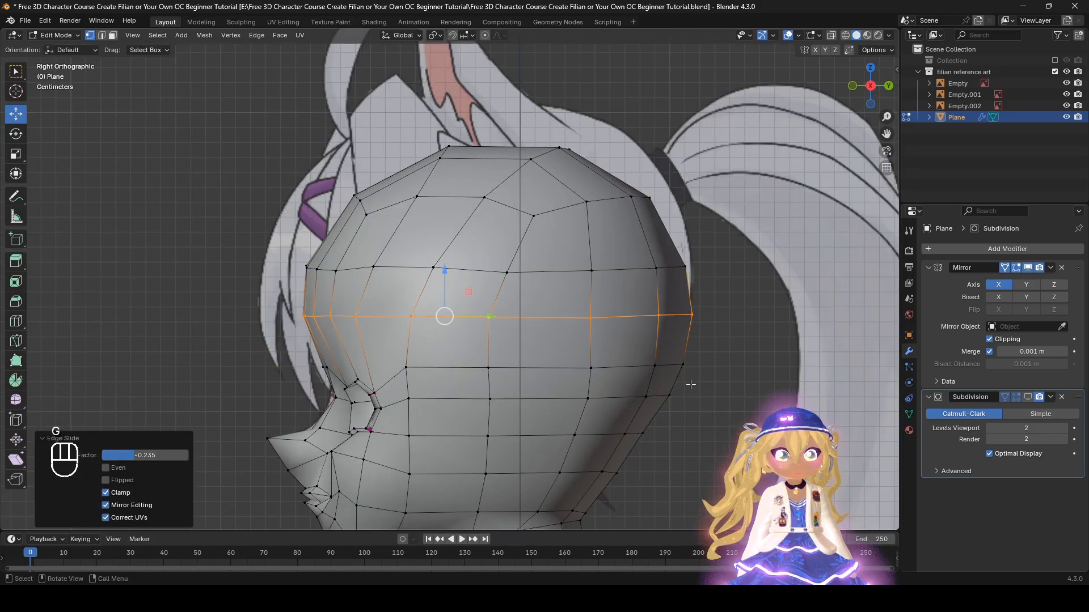
Step: Edge-slide the partial horizontal loop behind the eye upward by a factor of 0.214
left_click_drag(721, 373, 546, 331)
left_click_drag(382, 350, 381, 349)
key("g")
key("g")
left_click(724, 408)
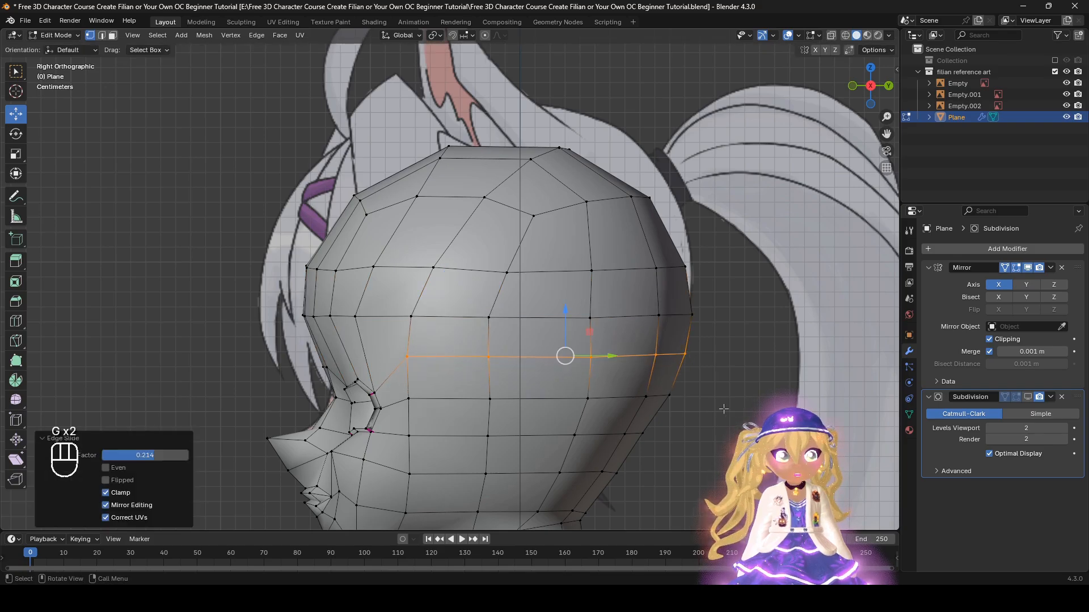
left_click(724, 408)
Step: Edge-slide the cranium's lower horizontal loop at upper forehead height slightly upward
middle_click_drag(717, 368, 720, 336, "shift")
scroll(574, 295, "down", 1)
mouse_move(575, 295)
middle_mouse_down()
mouse_move(707, 321)
mouse_move(580, 315)
middle_mouse_up()
middle_click_drag(381, 262, 415, 327, "shift")
scroll(415, 327, "up", 1)
left_click(388, 314, "alt")
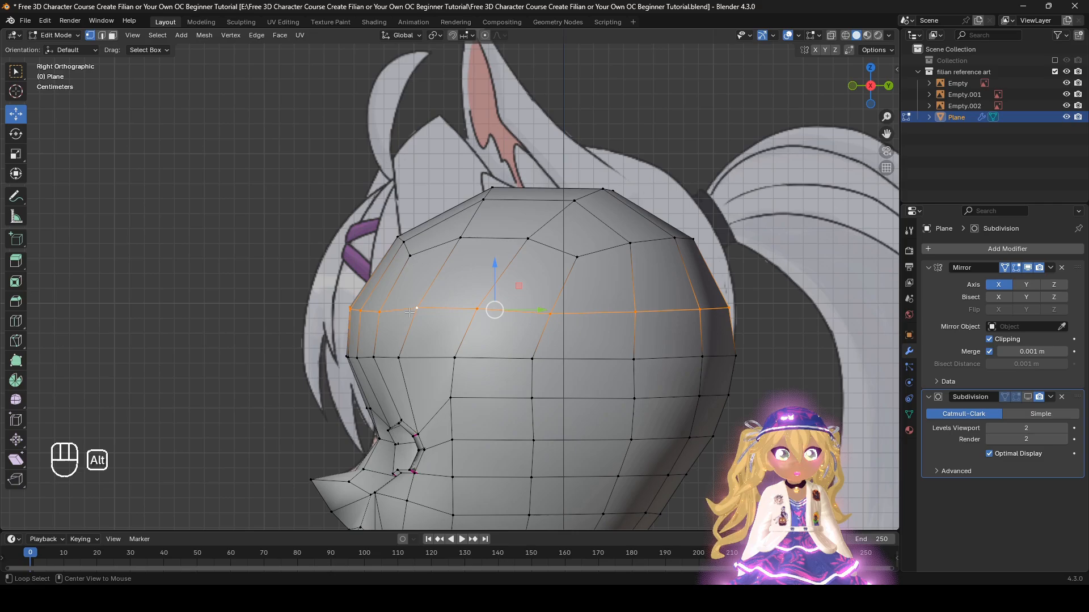
key("g")
key("g")
left_click(807, 304)
left_click(807, 304)
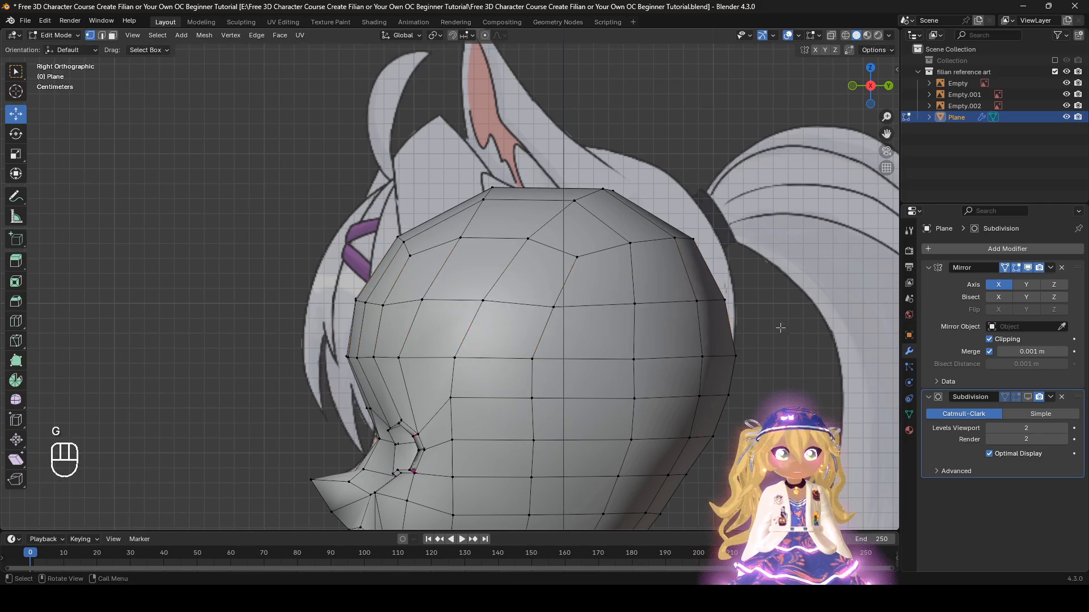
Step: Fatten the dented centreline vertex on the crown by about 0.001 m and show the Subdivision modifier's effect in Edit Mode
middle_click_drag(807, 304, 627, 386)
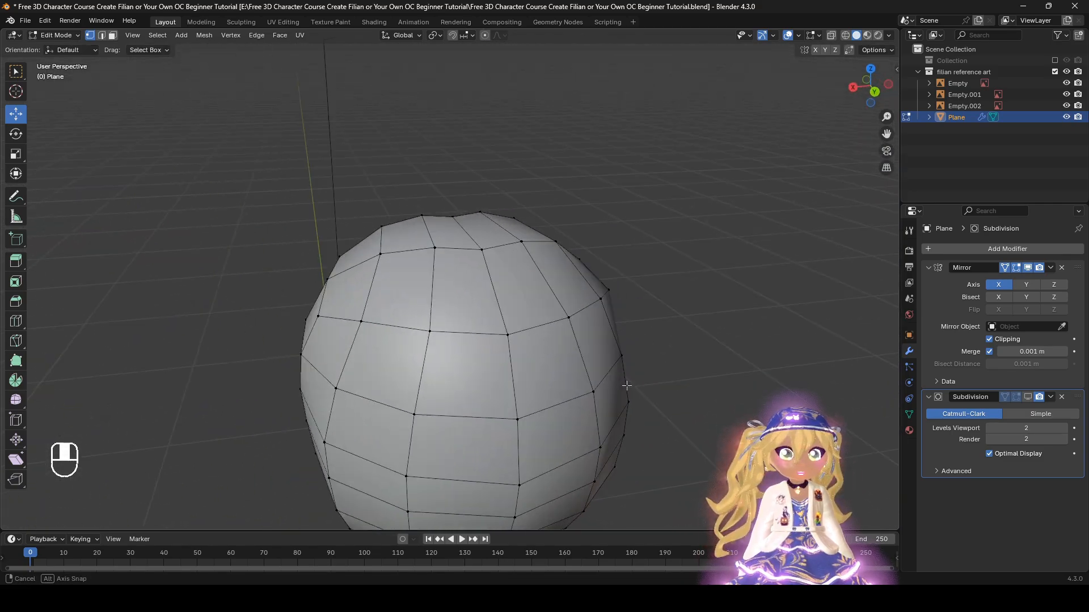
left_click(463, 218)
key("alt+s")
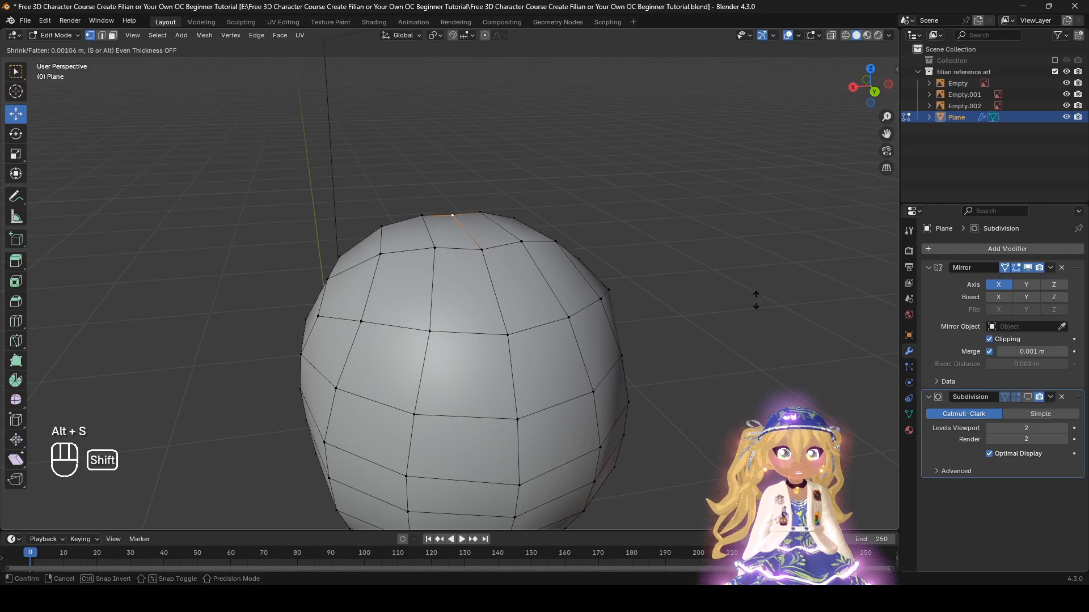
left_click(756, 300)
left_click(1028, 397)
Step: In the front view, fatten the two centreline vertices between crown and upper forehead by 0.00219 m
scroll(637, 425, "down", 2)
middle_click_drag(637, 426, 851, 397)
scroll(540, 299, "up", 3)
left_click_drag(474, 215, 442, 167)
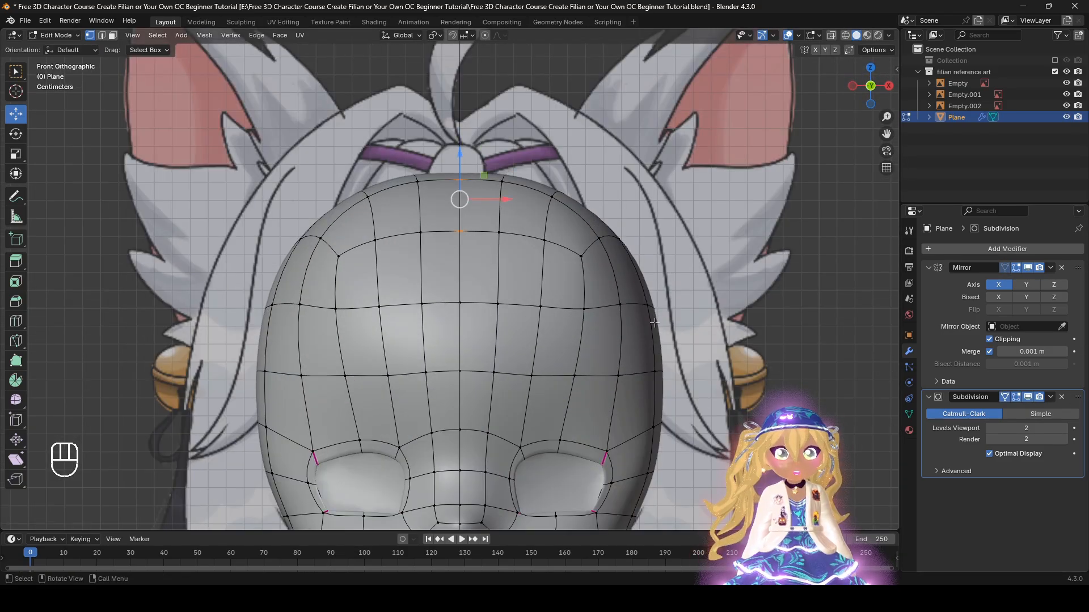
scroll(655, 323, "up", 3)
key("alt+s")
left_click(770, 357)
Step: In the top view, turn on proportional editing and try to move the cranium's widest side vertices
scroll(598, 319, "down", 4)
middle_click_drag(598, 319, 5, 491)
scroll(636, 397, "down", 2)
middle_click_drag(636, 169, 659, 273, "shift")
scroll(629, 296, "up", 2)
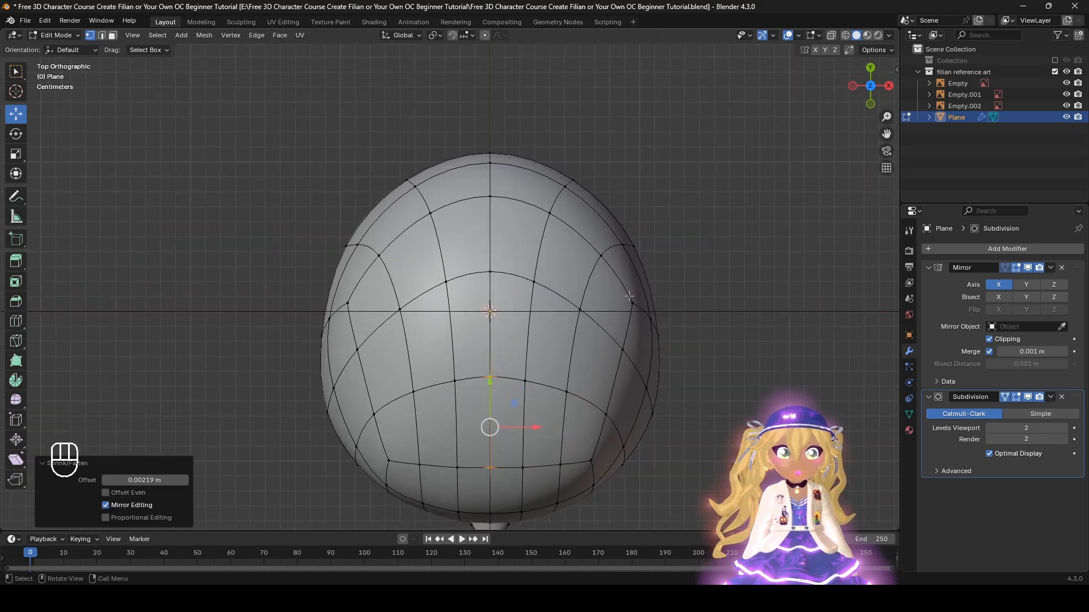
left_click_drag(687, 340, 628, 291)
key("g")
right_click(705, 308)
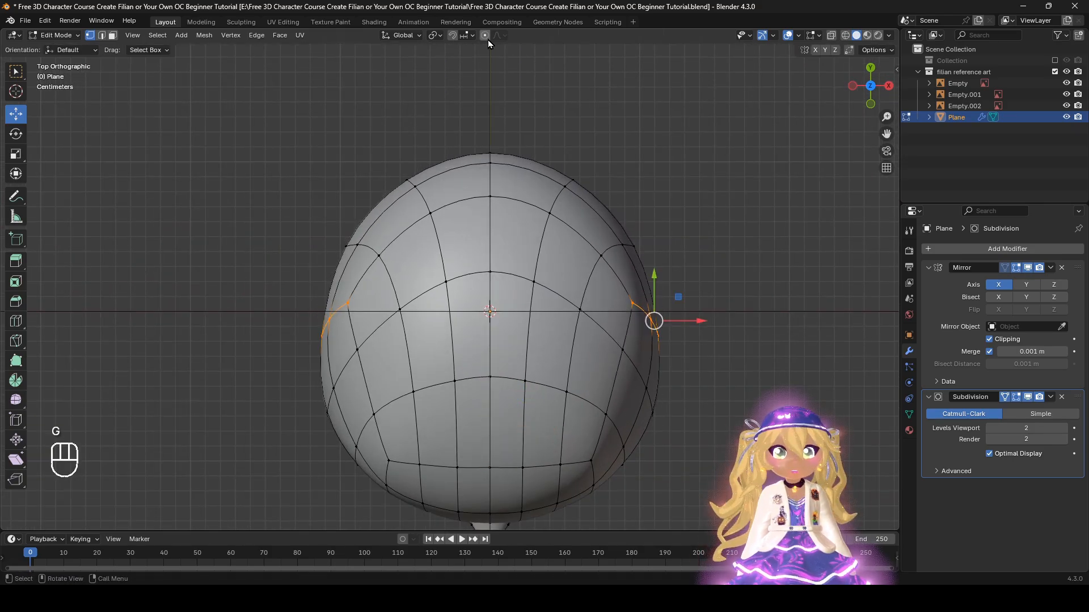
key("g")
scroll(697, 243, "down", 2)
right_click(621, 257)
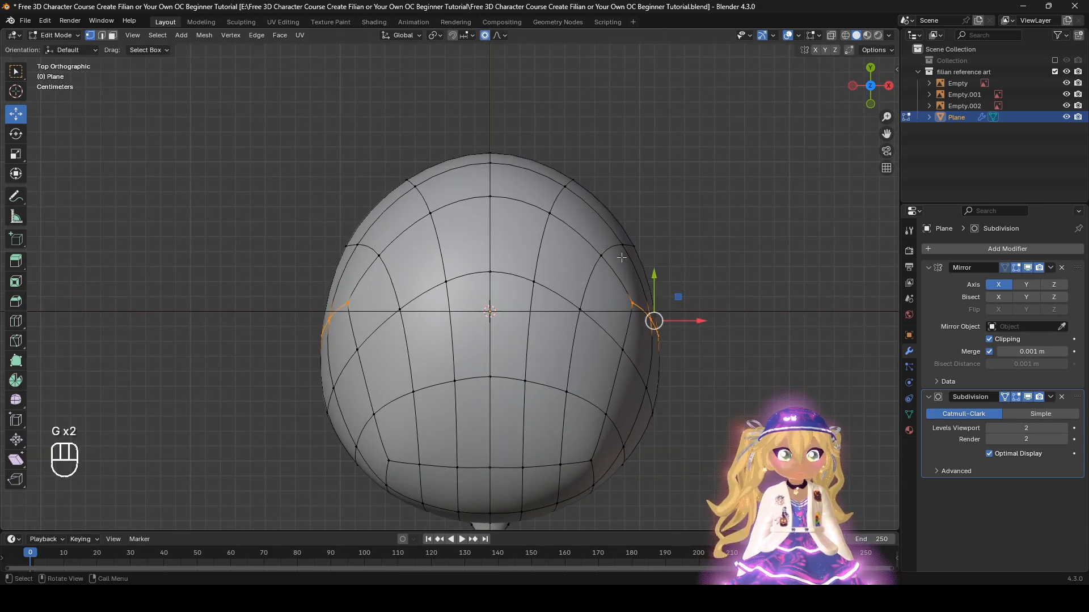
key("g")
right_click(637, 246)
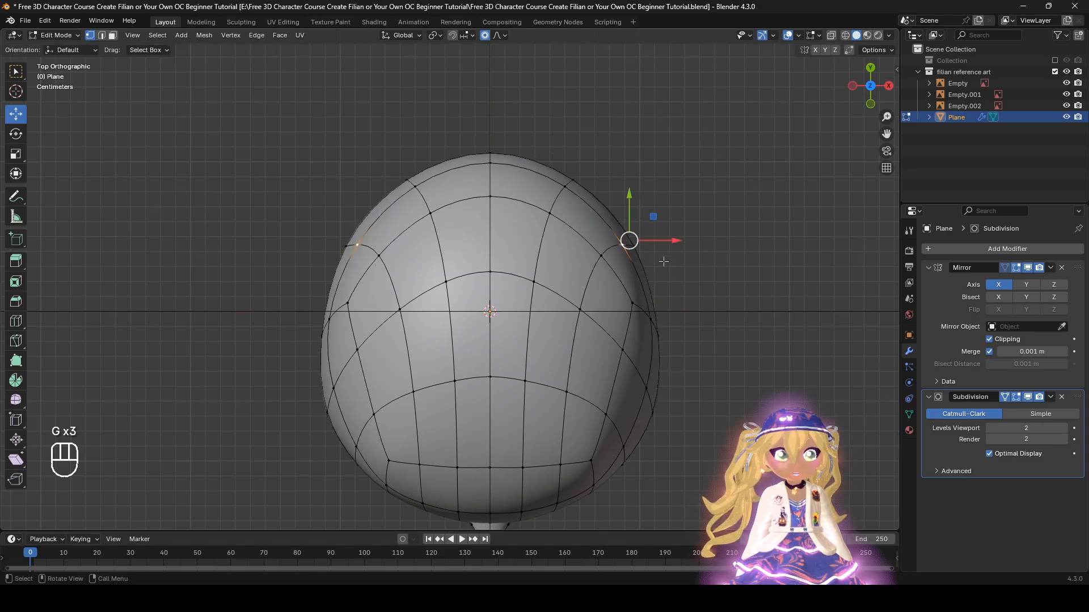
Step: Move the cranium's rear side section by 0.009091 m in X and 0.004167 m in Y with proportional size 0.123
key("g")
scroll(675, 258, "up", 2)
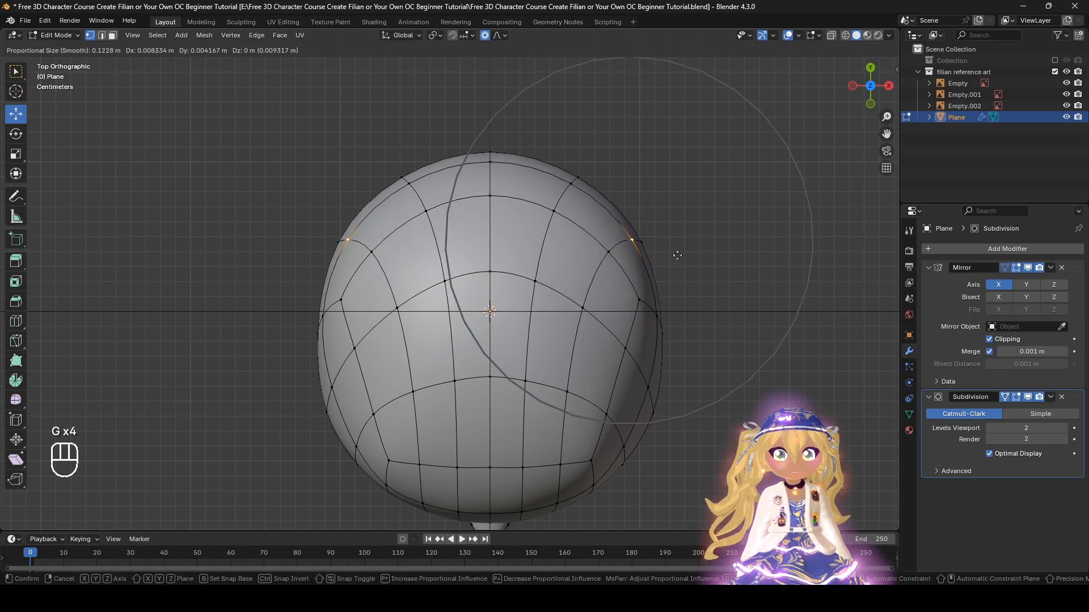
left_click(678, 255)
Step: In the right view, try moving and fattening the crown's upper-back centreline edge with proportional editing
scroll(667, 274, "down", 3)
middle_click_drag(667, 275, 658, 141)
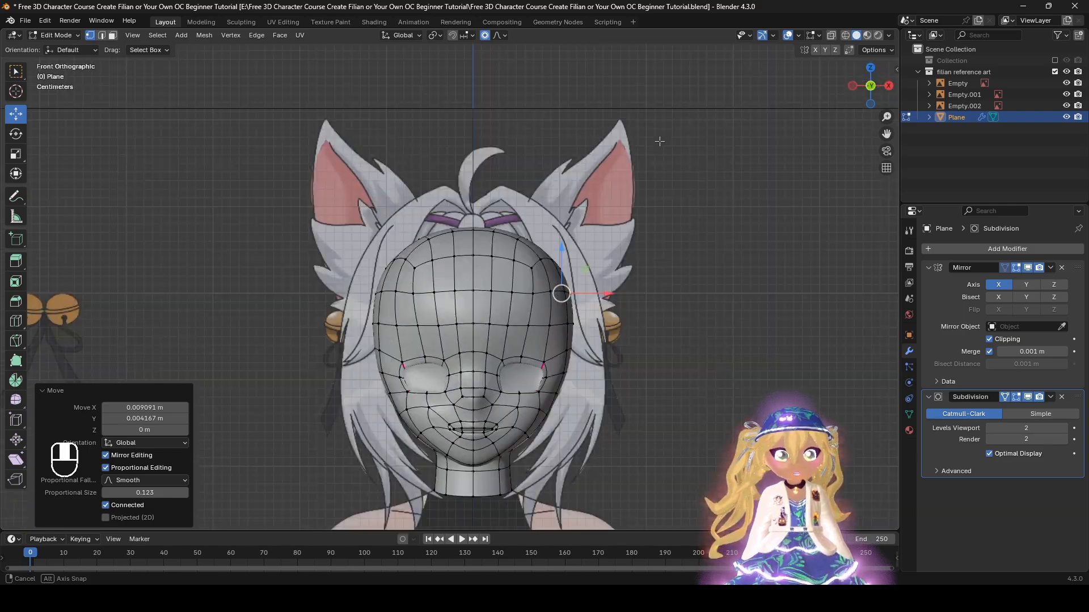
scroll(661, 280, "up", 2)
middle_click_drag(661, 280, 511, 315, "shift")
middle_click_drag(389, 161, 536, 197)
left_click(502, 165)
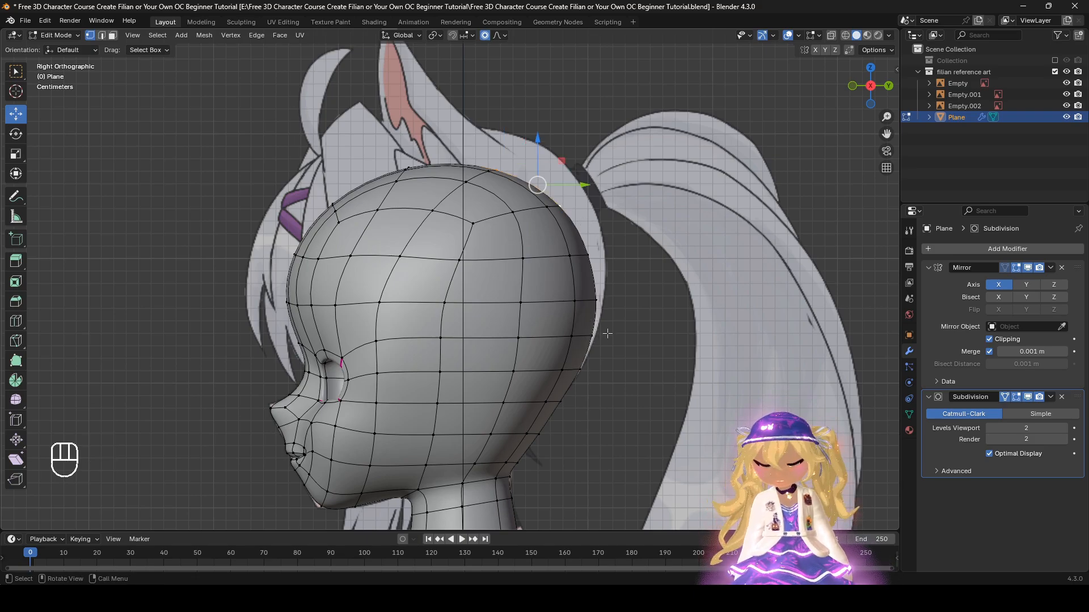
key("g")
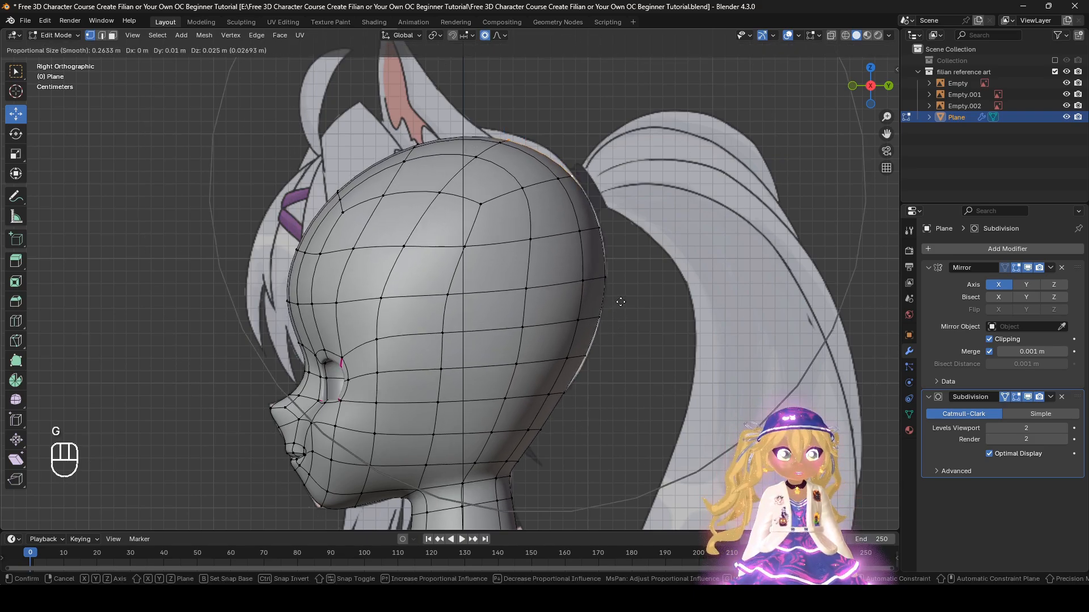
right_click(621, 300)
key("alt+s")
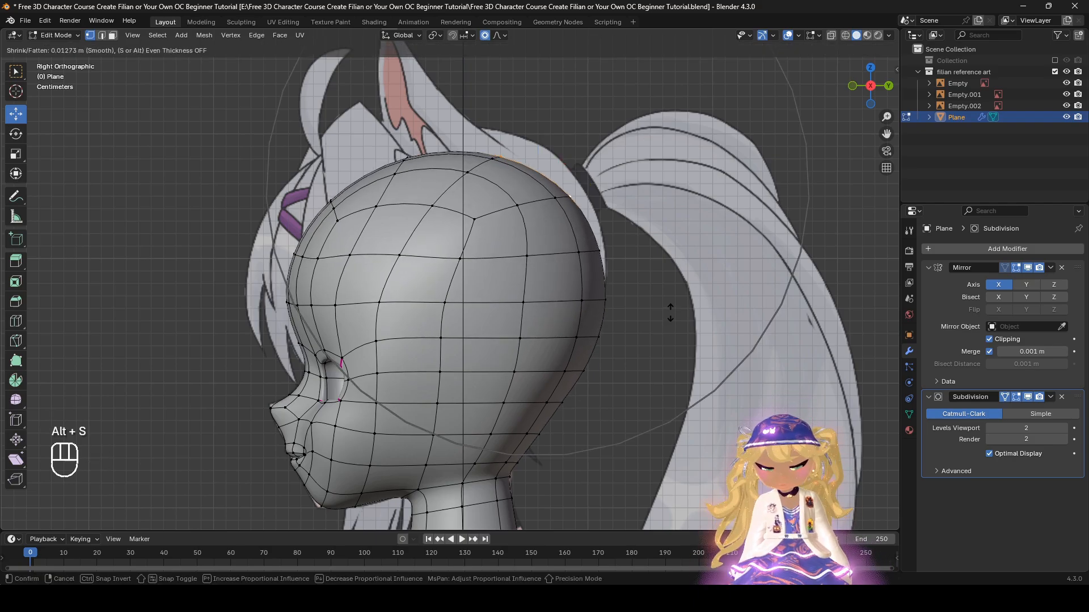
right_click(669, 310)
Step: Try fattening and raising the single centreline vertex just behind the crown with proportional editing
key("alt+s")
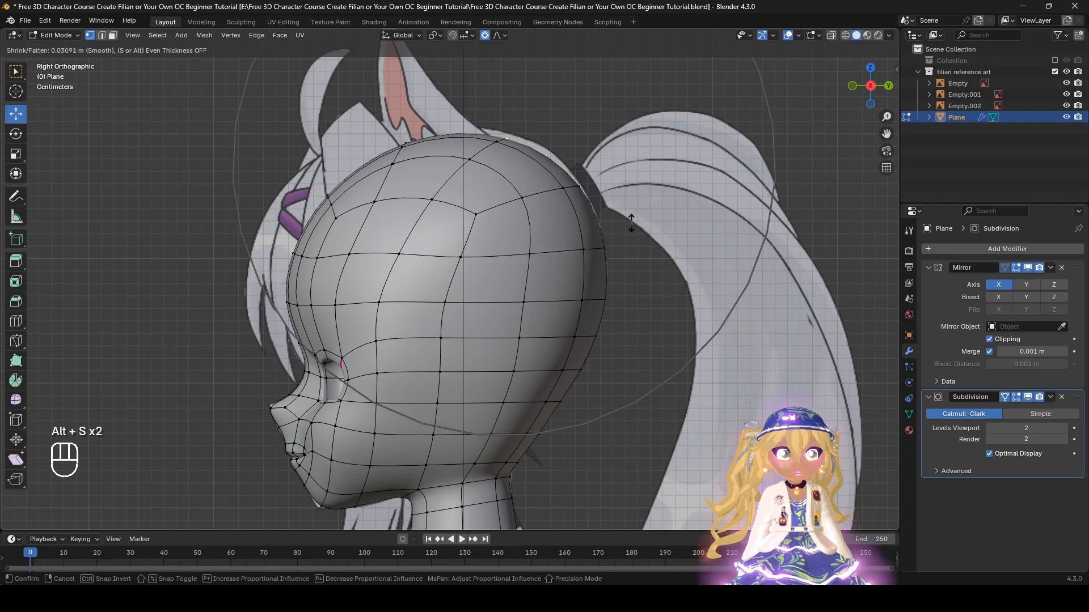
left_click(629, 225)
key("ctrl+z")
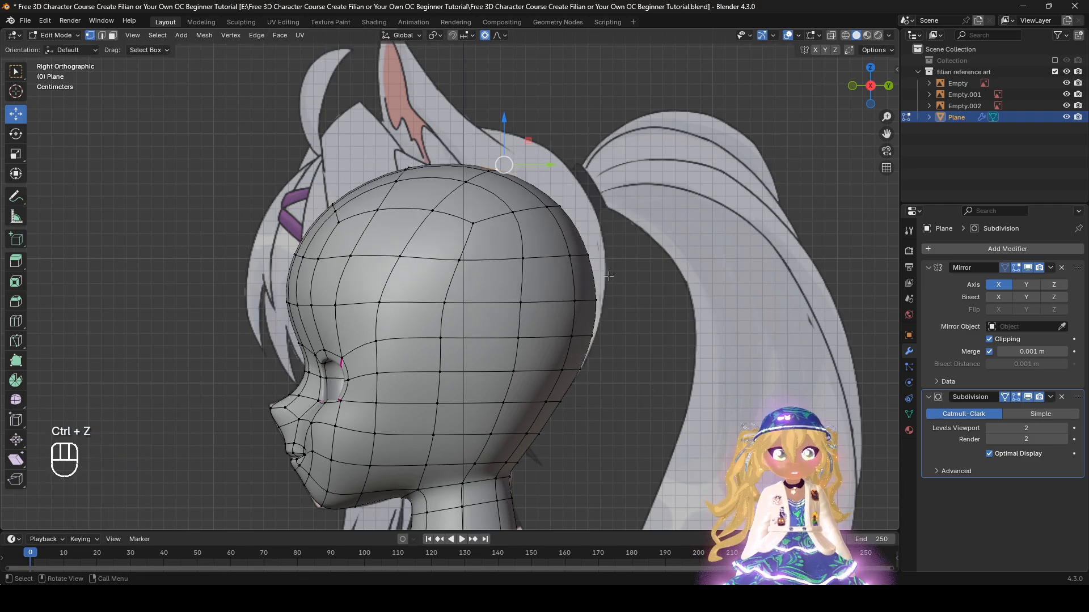
key("alt+s")
key("g")
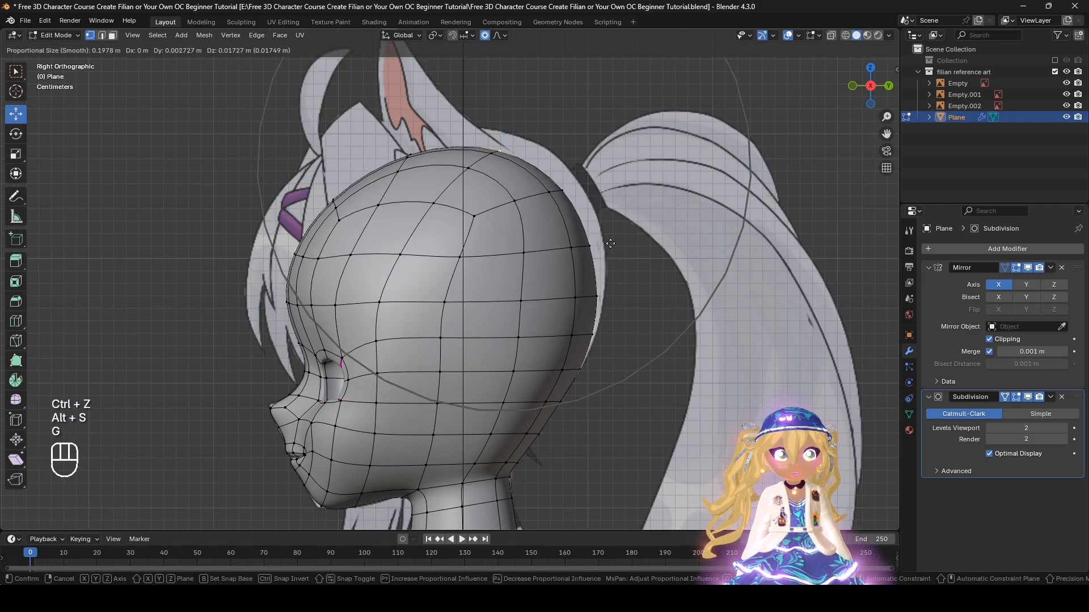
scroll(610, 244, "down", 1)
right_click(590, 249)
key("g")
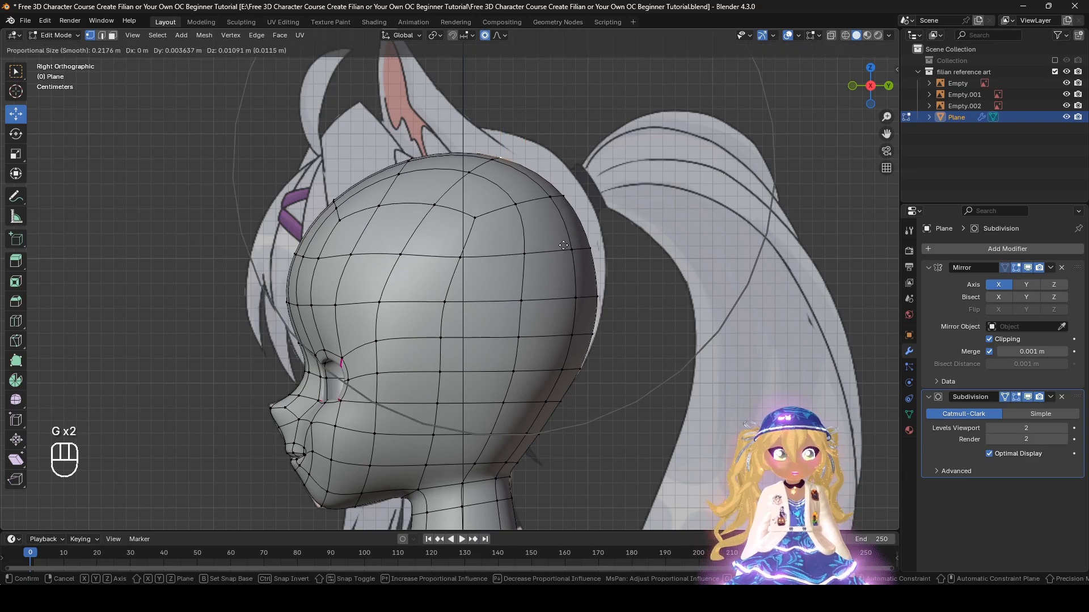
left_click(522, 229)
Step: Fatten the crown's top centreline edge by about 0.022 m with proportional editing, comparing the shape with and without the change
key("alt+s")
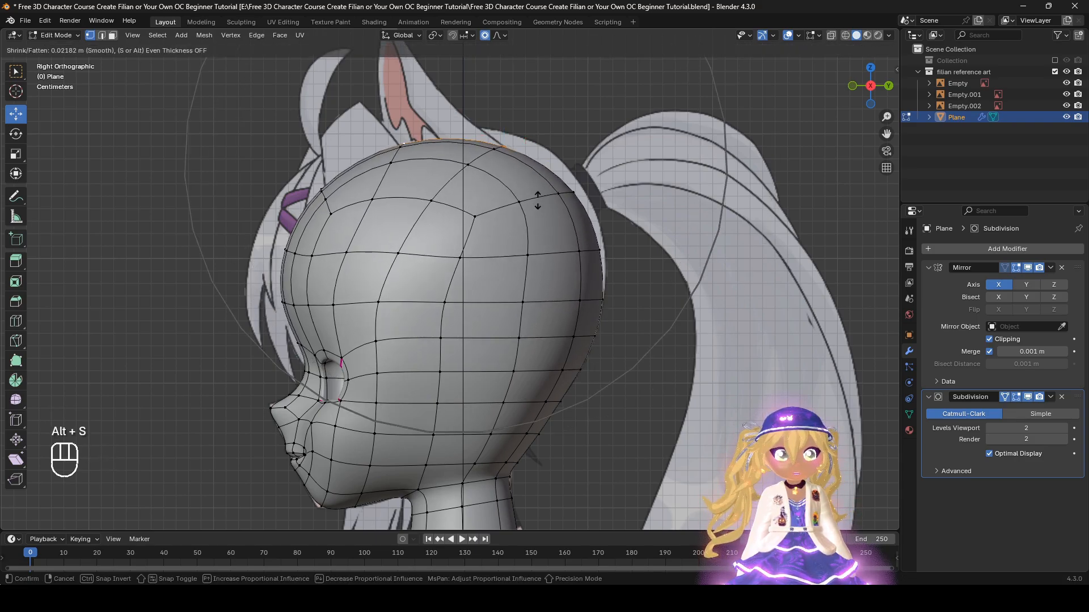
left_click(535, 200)
key("ctrl+z")
key("ctrl+shift+z")
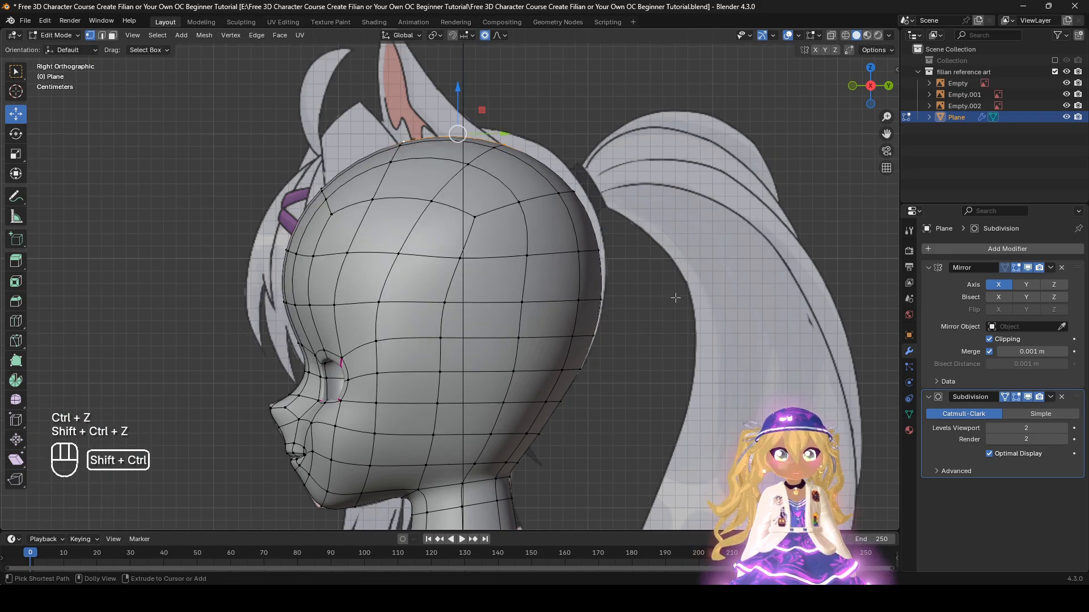
Step: Compare the cranium before and after the crown fattening from several angles, checking the wireframe against the back reference
middle_click_drag(535, 199, 538, 295)
key("z")
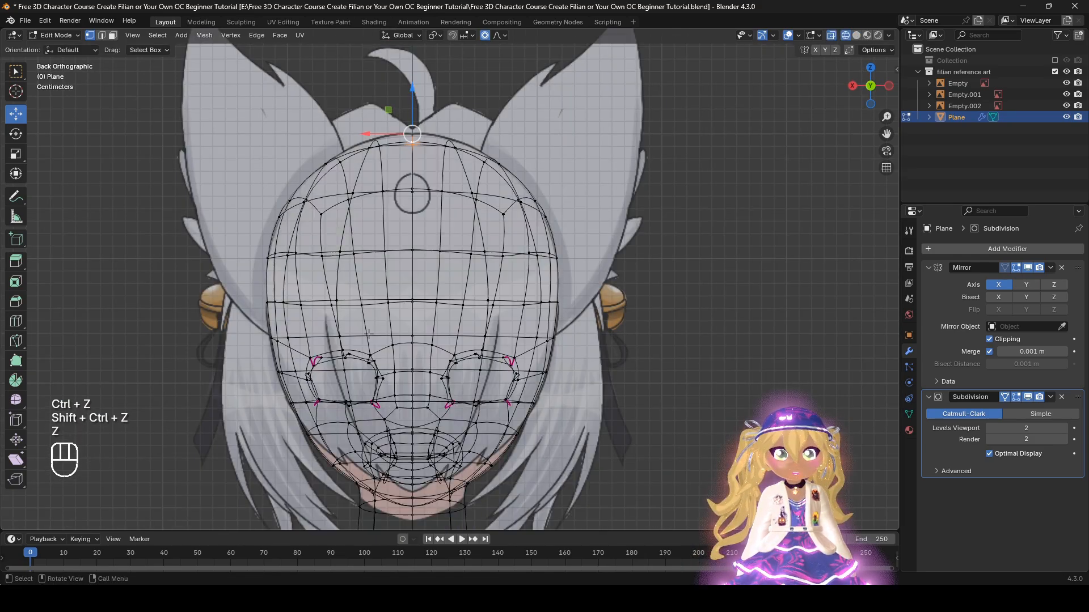
key("ctrl+z")
key("ctrl+shift+z")
key("z")
middle_click_drag(432, 300, 672, 303)
scroll(673, 303, "down", 1)
middle_click_drag(567, 315, 649, 334)
key("ctrl+z")
key("ctrl+shift+z")
mouse_move(646, 366)
middle_mouse_down()
mouse_move(641, 313)
mouse_move(670, 321)
mouse_move(665, 341)
mouse_move(739, 348)
mouse_move(543, 309)
mouse_move(573, 333)
mouse_move(624, 335)
middle_mouse_up()
key("ctrl+z")
scroll(671, 321, "up", 1)
key("ctrl+shift+z")
key("z")
left_click(515, 335)
Step: Undo the crown fattening and fatten the crown again with proportional editing
key("ctrl+z")
key("alt+s")
left_click(641, 337)
Step: Examine the reshaped cranium against the references, switching between wireframe and solid shading
key("z")
left_click(736, 331)
mouse_move(736, 332)
middle_mouse_down("alt")
mouse_move(510, 353)
mouse_move(707, 342)
middle_mouse_up("alt")
key("z")
left_click(663, 384)
middle_click_drag(664, 383, 651, 356, "shift")
key("z")
left_click(794, 380)
middle_click_drag(793, 380, 555, 371, "alt")
Step: In the right view, fatten the upper-back skull with proportional editing, offsetting the centreline vertex behind the crown by 0.00873 m
left_click(561, 194)
key("alt+s")
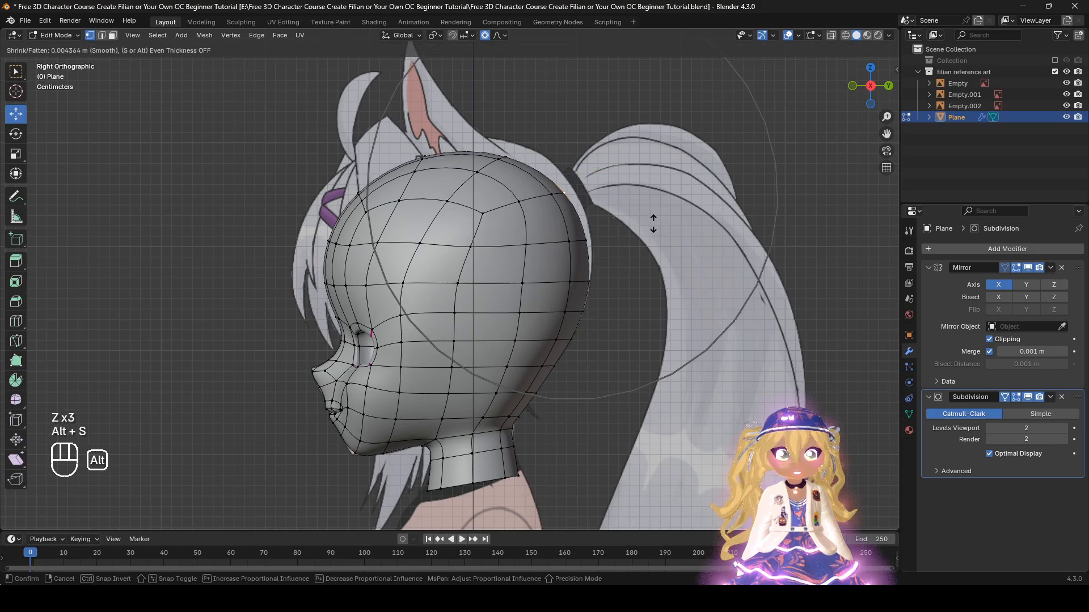
left_click(527, 156)
key("alt+s")
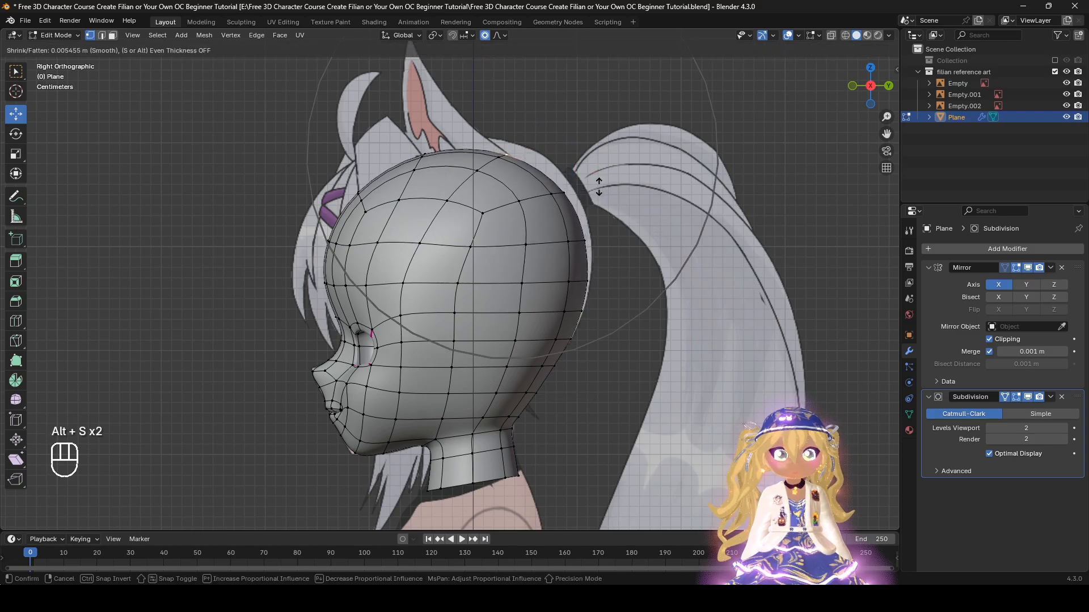
left_click(598, 184)
scroll(608, 254, "up", 1)
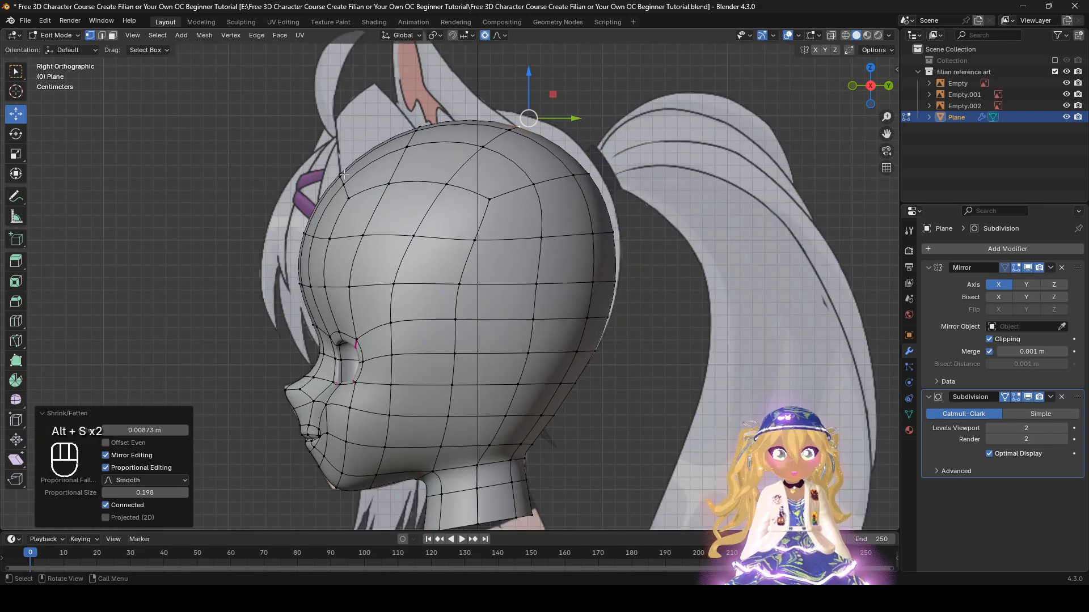
Step: Fatten the upper forehead's centreline vertex by 0.00818 m with a proportional size of 0.123
left_click(332, 169)
key("alt+s")
left_click(477, 234)
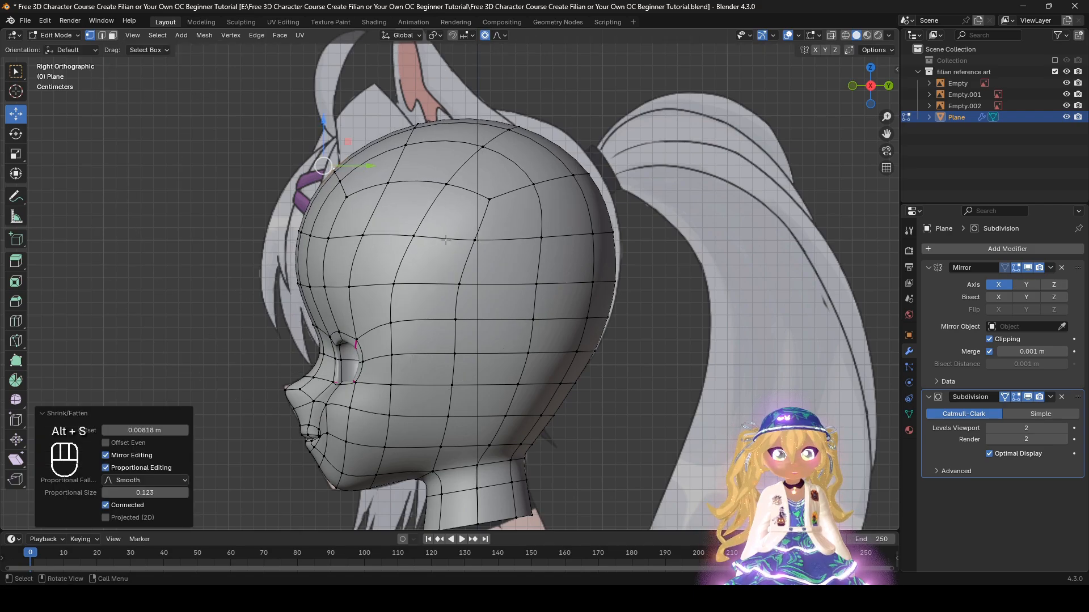
Step: Check the head against the front and back references and try fattening the cranium's upper side corners by about 0.01178 m
middle_click_drag(362, 250, 495, 276)
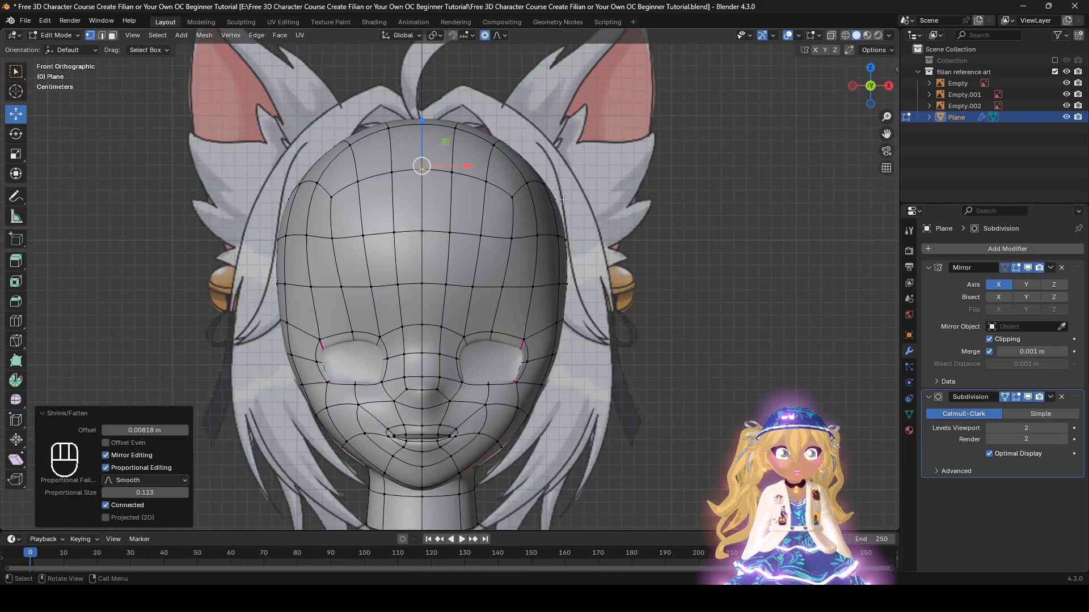
middle_click_drag(561, 200, 359, 207, "alt")
key("alt+z")
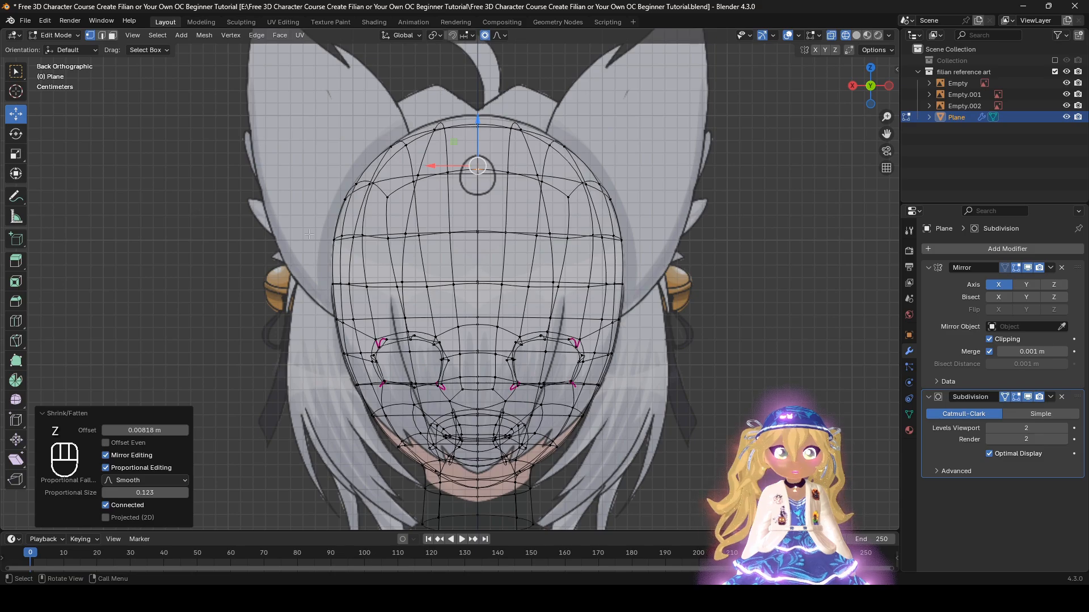
key("alt+z")
middle_click_drag(306, 197, 571, 341)
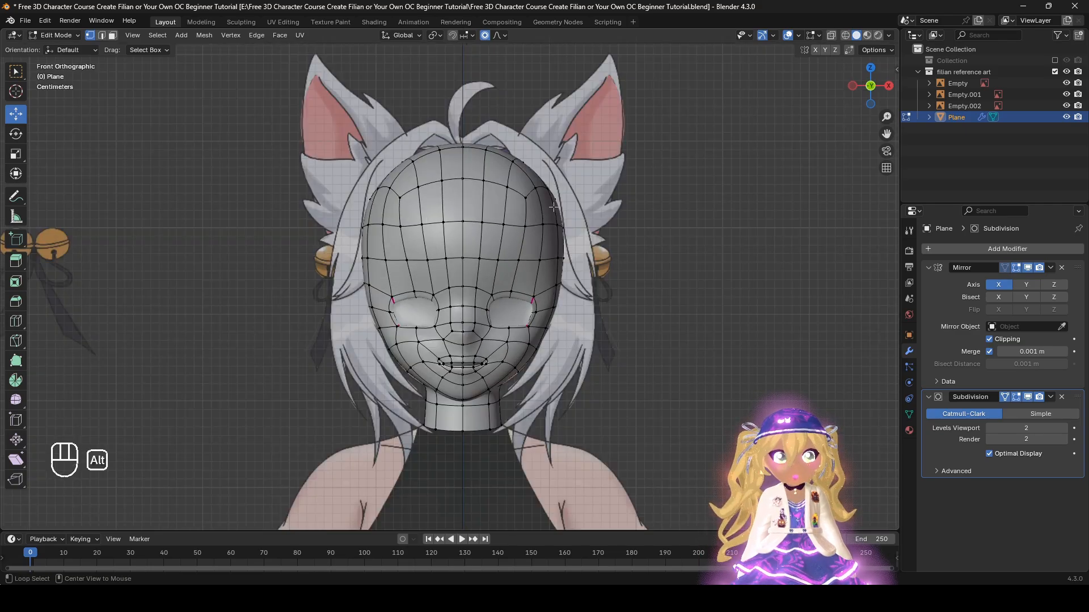
key("alt+s")
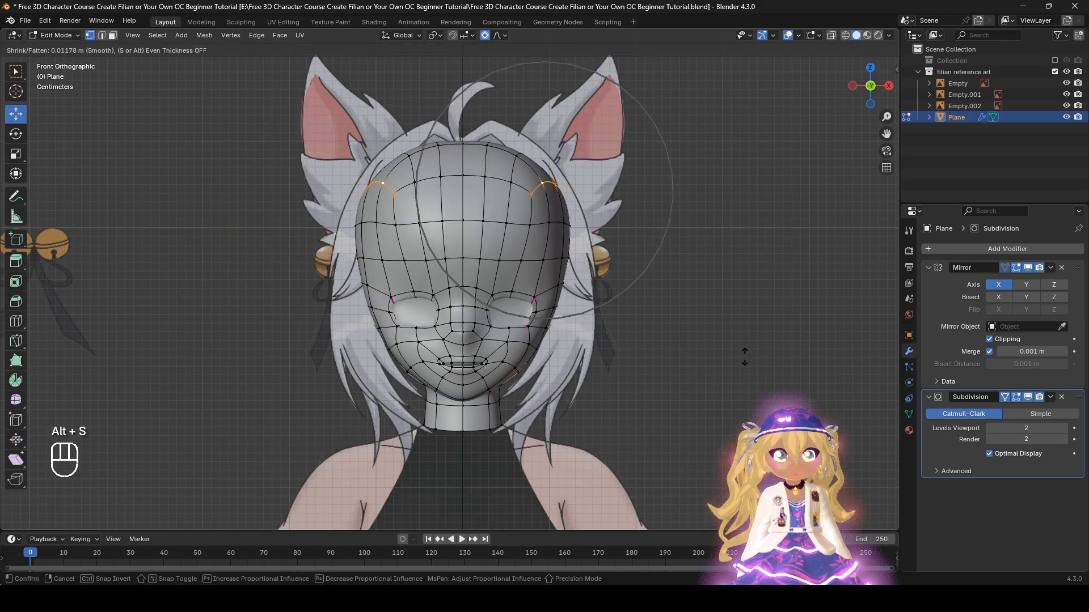
left_click(744, 358)
key("ctrl+z")
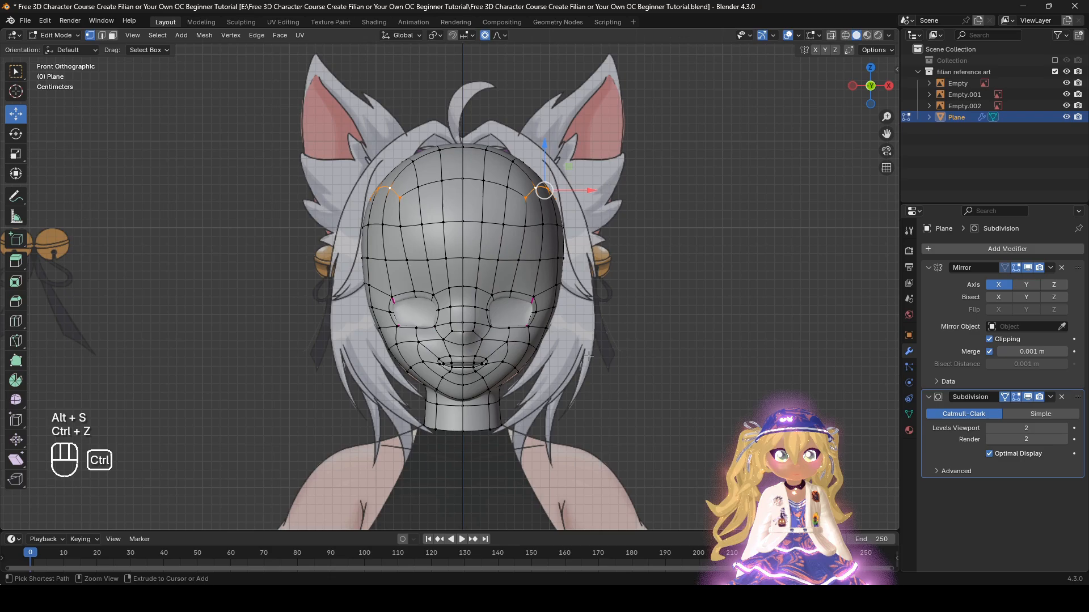
Step: Step back and forward through the recent cranium edits to compare the head shapes from several angles
middle_click_drag(588, 356, 505, 363)
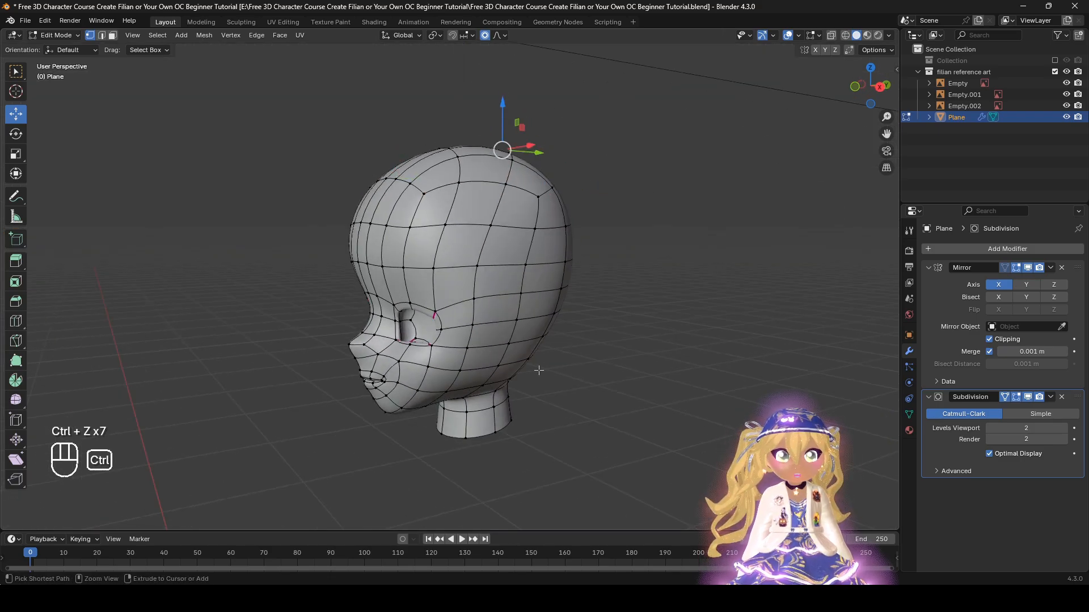
middle_click_drag(539, 370, 635, 402)
key("ctrl+shift+z")
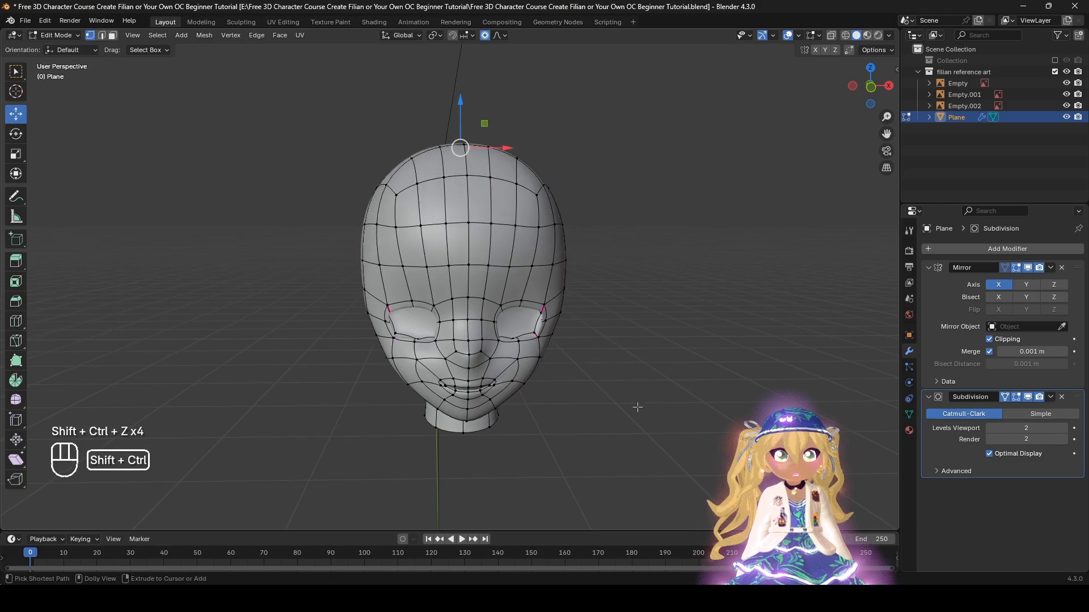
key("ctrl+shift+z")
key("ctrl+shift+z")
key("ctrl+shift+z")
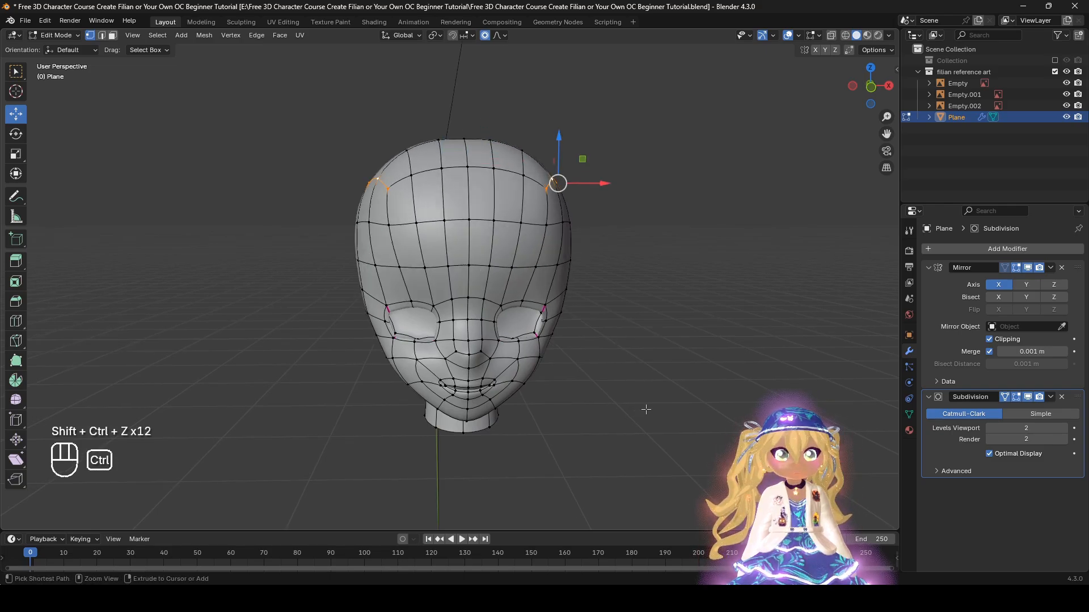
key("ctrl+z")
Step: In the front view, fatten the cranium's side vertices at upper forehead height by 0.00958 m with a proportional size of 0.123
mouse_move(646, 409)
middle_mouse_down("alt")
mouse_move(536, 405)
mouse_move(639, 413)
middle_mouse_up("alt")
key("a")
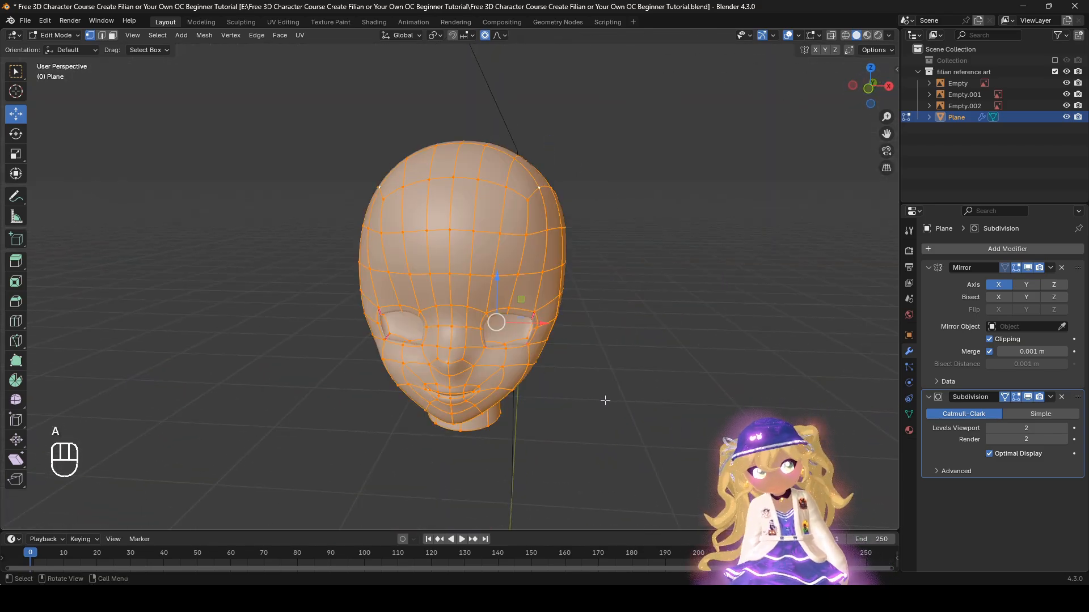
key("KP_1")
key("KP_Decimal")
key("b")
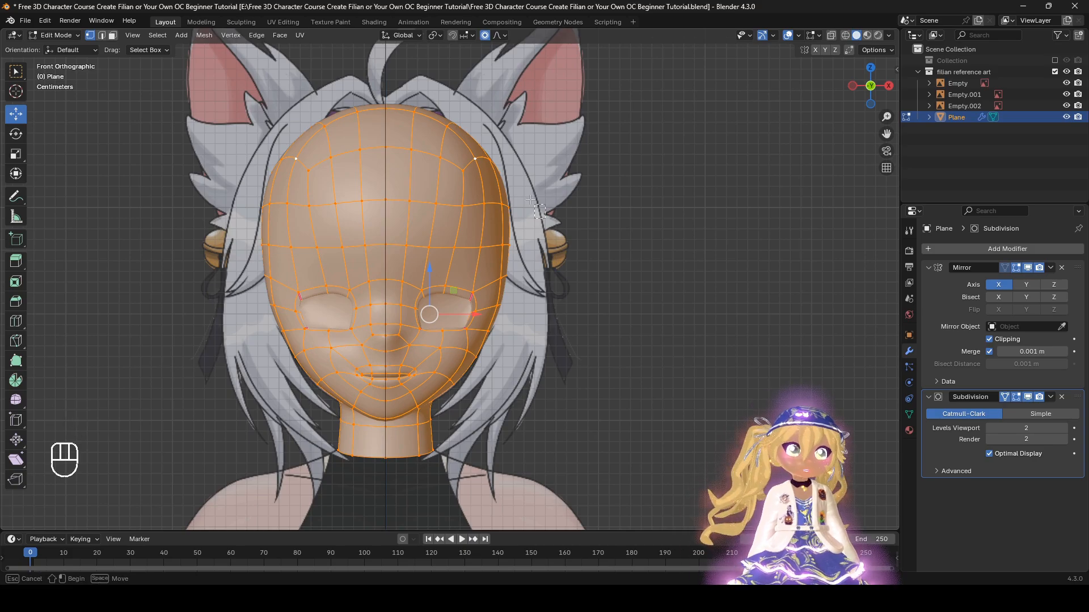
left_click_drag(496, 184, 497, 185)
key("alt+s")
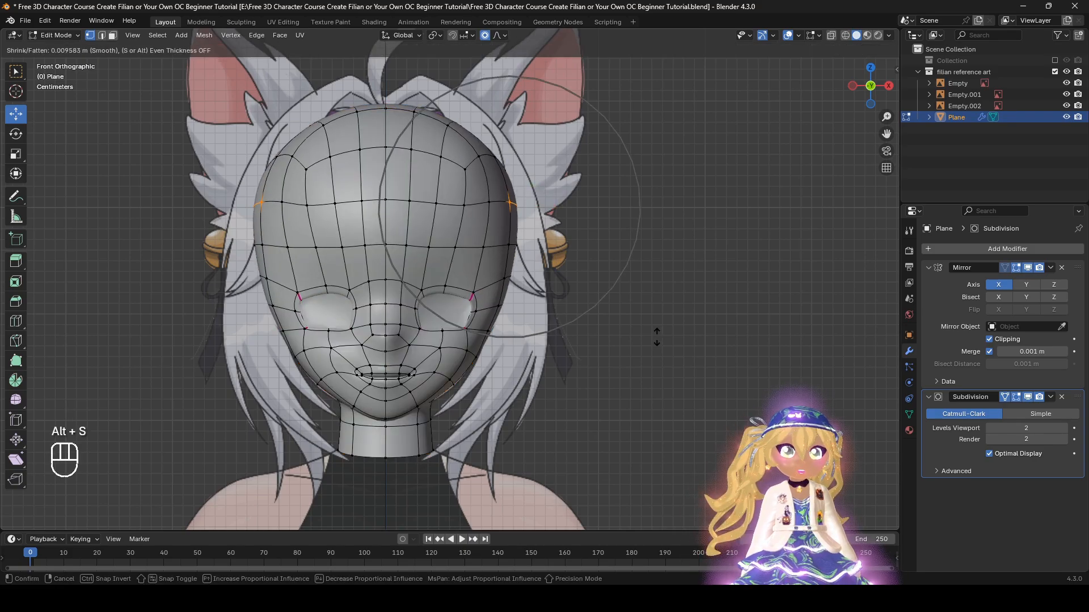
left_click(656, 337)
middle_click_drag(651, 302, 573, 304, "alt")
scroll(589, 363, "up", 5)
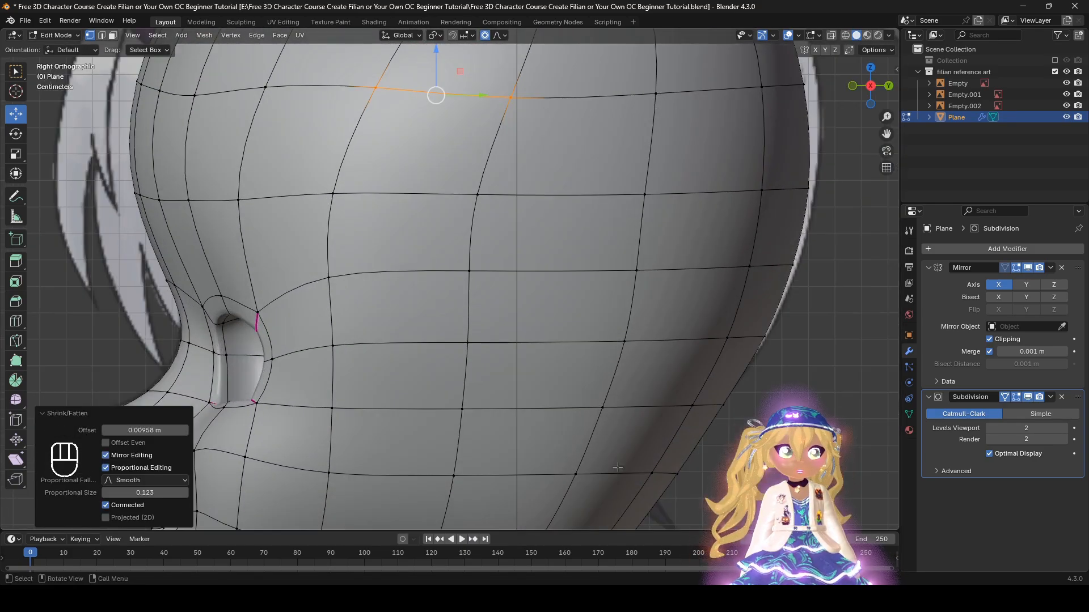
Step: Smooth the vertices where the lower back of the skull meets the neck, using 0.500 smoothing and 11 repeats
middle_click(613, 466, "alt")
left_click_drag(612, 370, 369, 256)
right_click(585, 429)
left_click(571, 457)
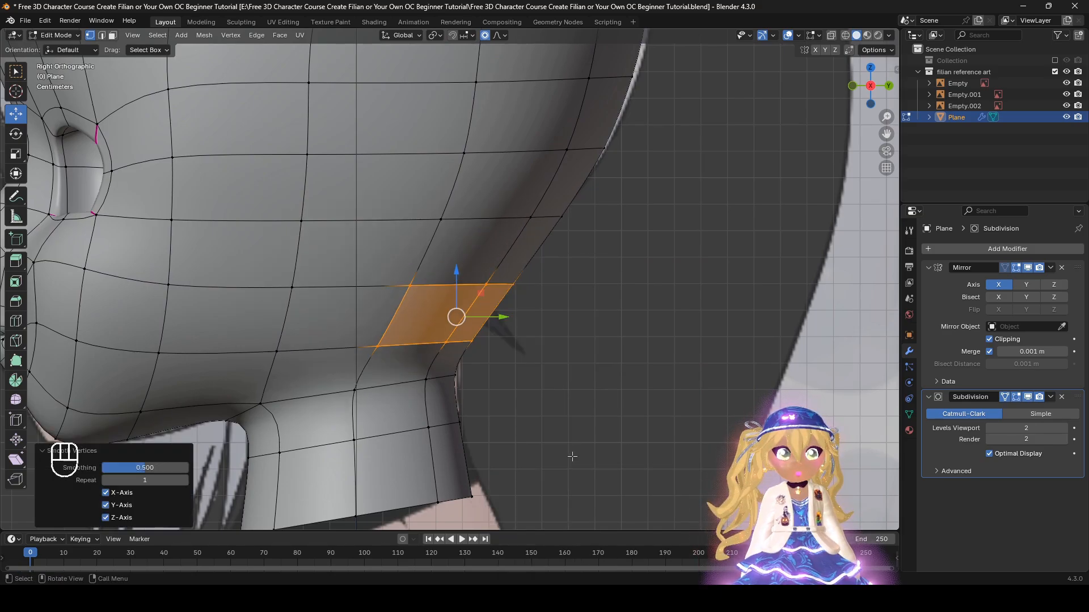
left_click_drag(184, 486, 247, 486)
key("z")
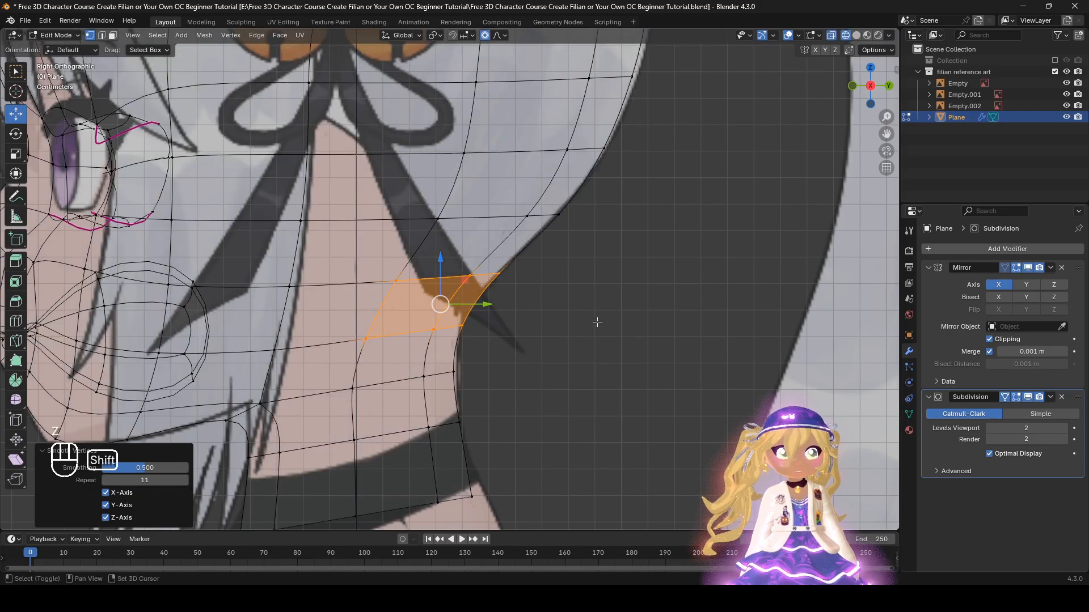
key("z")
middle_click_drag(596, 320, 402, 364, "shift")
scroll(578, 358, "down", 2)
key("KP_3")
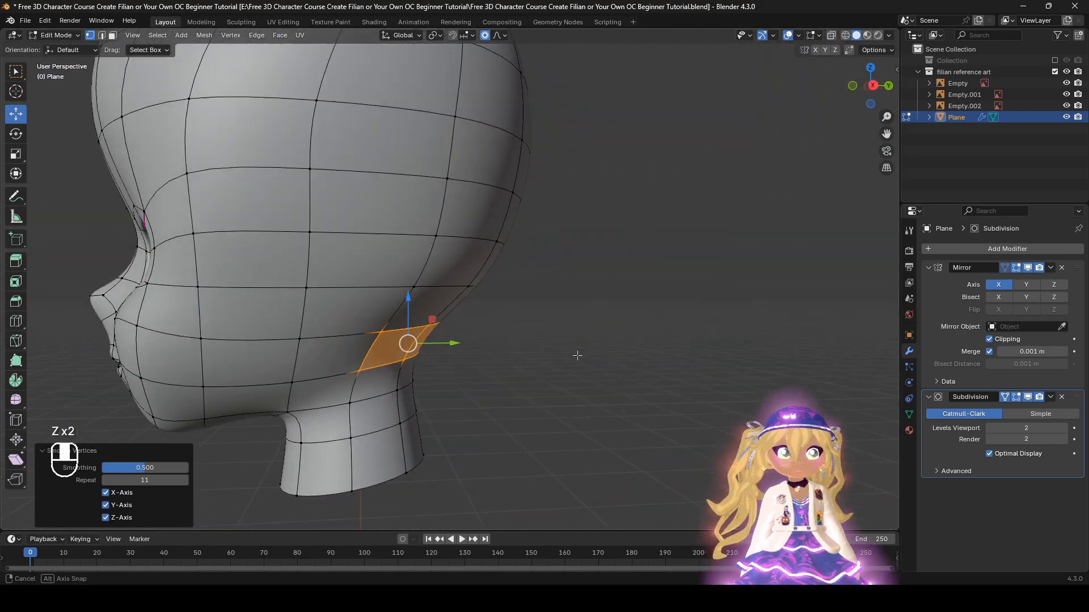
key("z")
key("z")
left_click(583, 335)
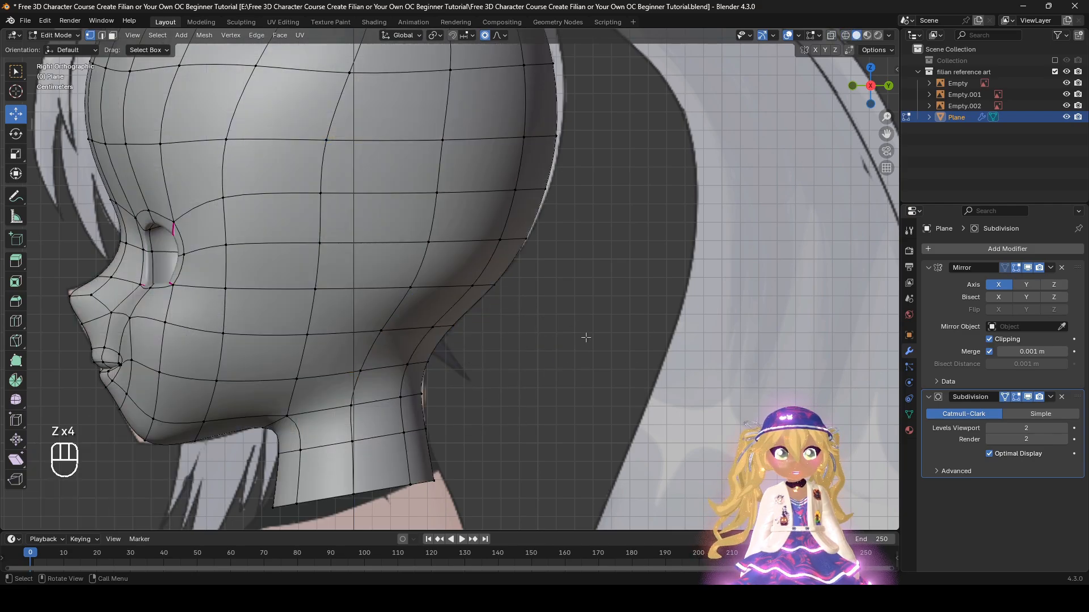
Step: Smooth the two rows of vertices around the lower back of the skull with 0.300 smoothing and one repeat
left_click_drag(583, 335, 300, 274)
right_click(632, 313)
left_click(632, 313)
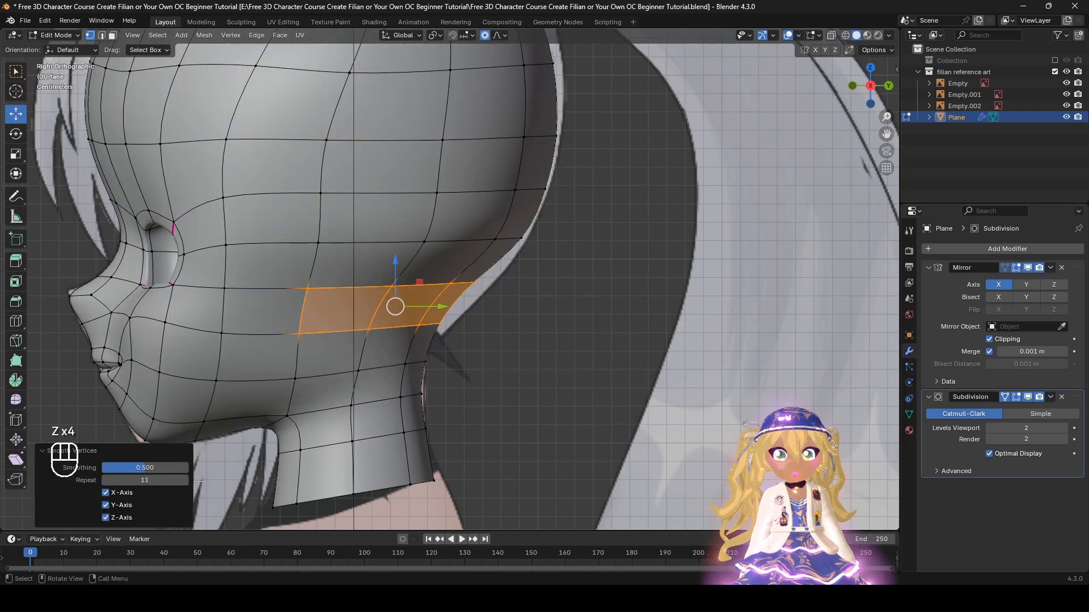
left_click_drag(166, 483, 136, 469)
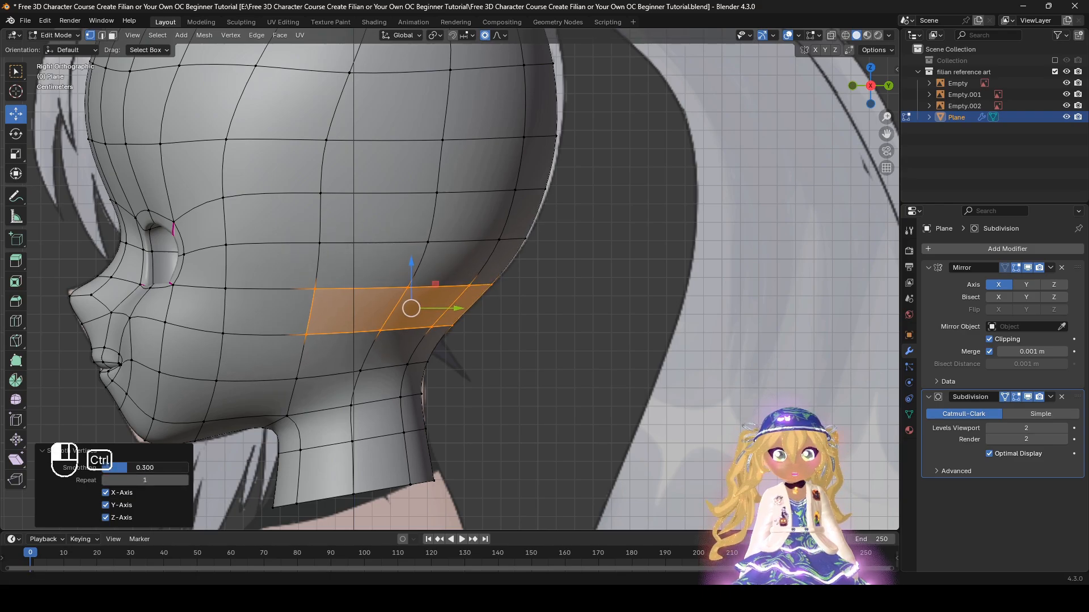
left_click(837, 395)
Step: Smooth a single horizontal row of vertices around the lower back of the skull with 0.200 smoothing and one repeat
middle_click_drag(611, 395, 530, 369)
left_click_drag(586, 339, 378, 298)
middle_click_drag(381, 307, 521, 335)
right_click(634, 342)
left_click(634, 342)
middle_click_drag(437, 417, 167, 450)
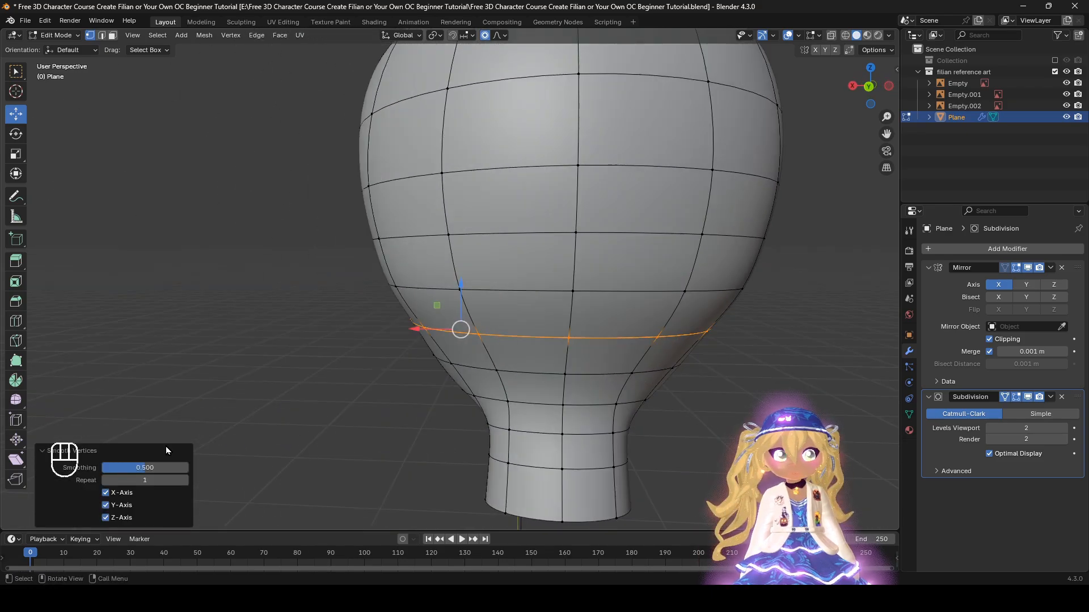
left_click_drag(118, 468, 117, 468, "ctrl")
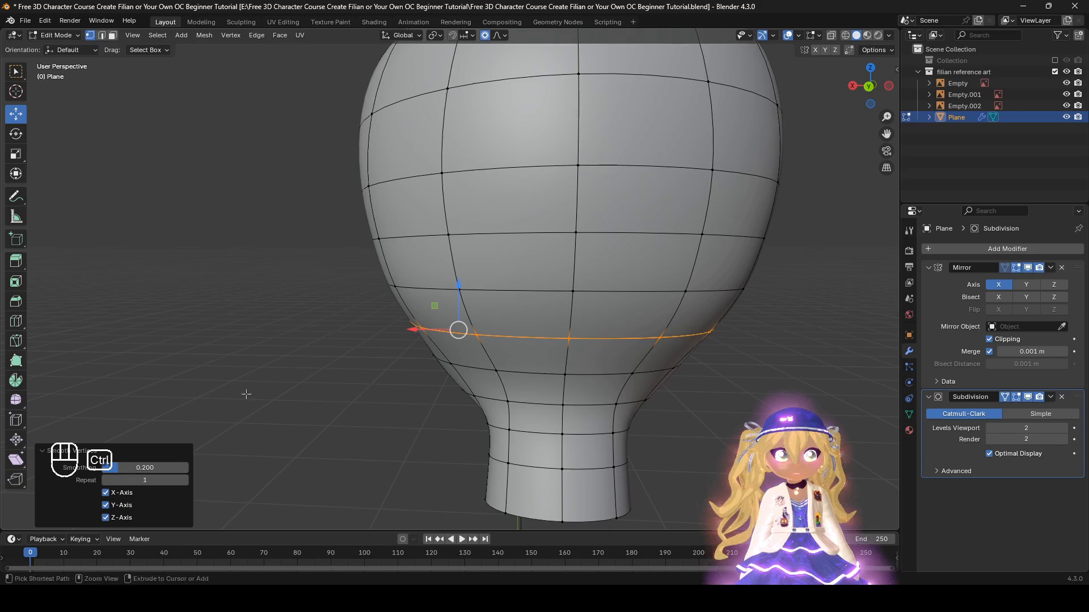
left_click(246, 394)
Step: Compare the smoothed skull and neck with the side and front references
middle_click_drag(245, 394, 431, 335)
scroll(431, 334, "down", 1)
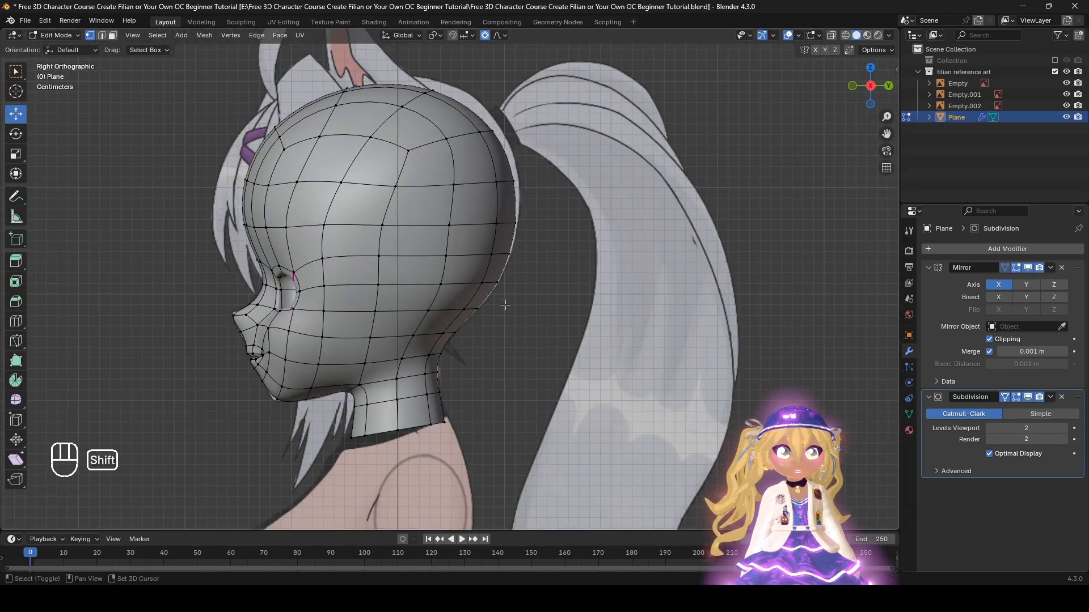
middle_click_drag(446, 263, 553, 269, "alt")
scroll(565, 268, "down", 1)
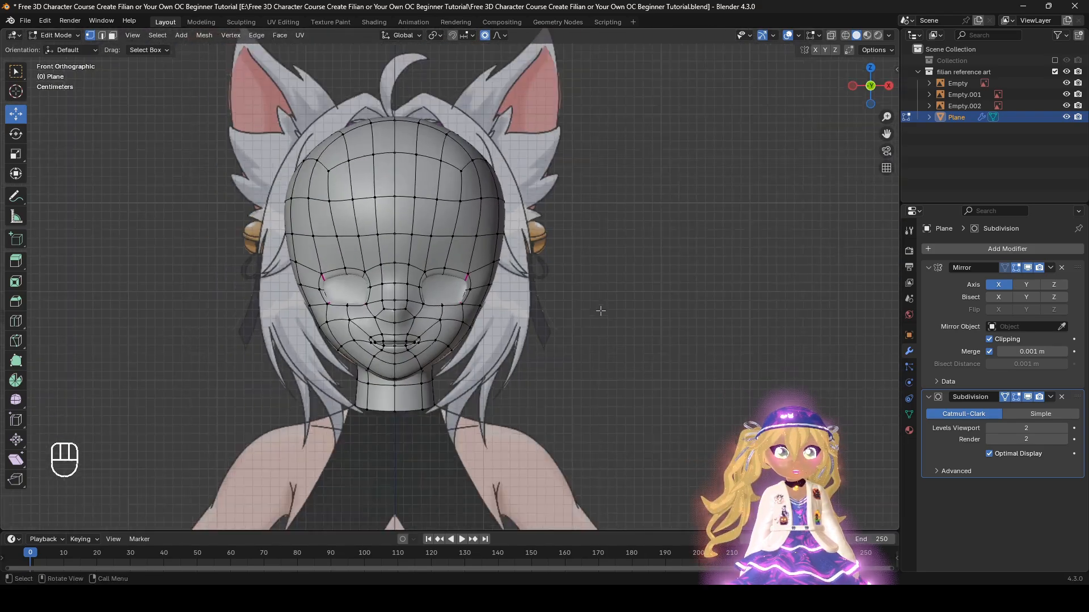
mouse_move(600, 311)
middle_mouse_down()
mouse_move(420, 314)
mouse_move(639, 314)
mouse_move(605, 317)
middle_mouse_up()
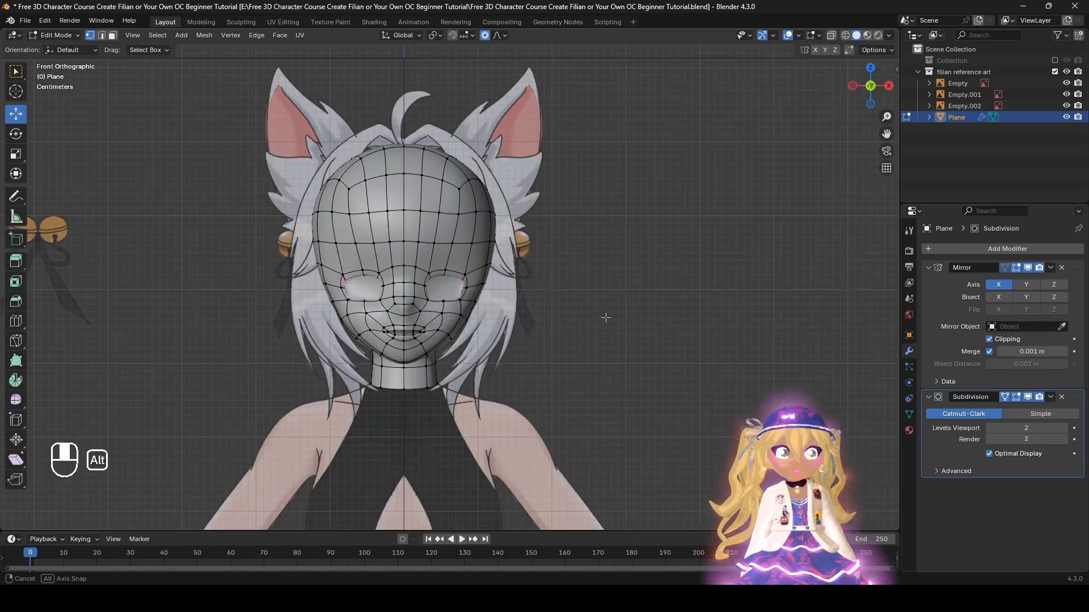
scroll(559, 382, "up", 4)
middle_click_drag(559, 382, 417, 366)
scroll(417, 365, "up", 4)
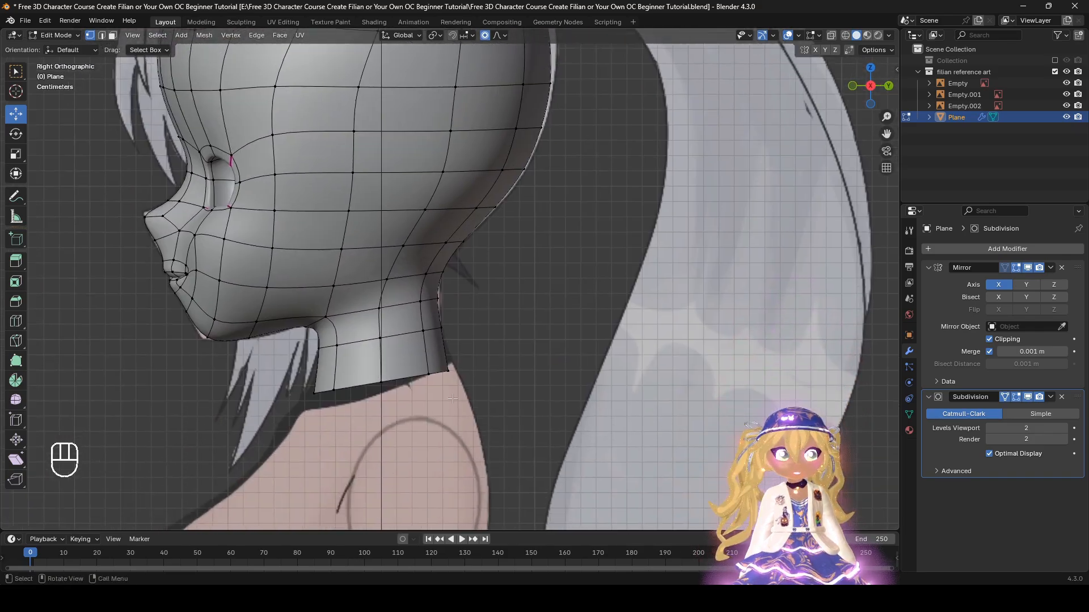
Step: Move the neck's lower back vertex by 0.00214 m in Y and 0.001498 m in Z with a proportional size of 0.123
key("g")
left_click(393, 409)
scroll(393, 408, "down", 3)
scroll(493, 382, "up", 2)
middle_click_drag(494, 382, 534, 385, "alt")
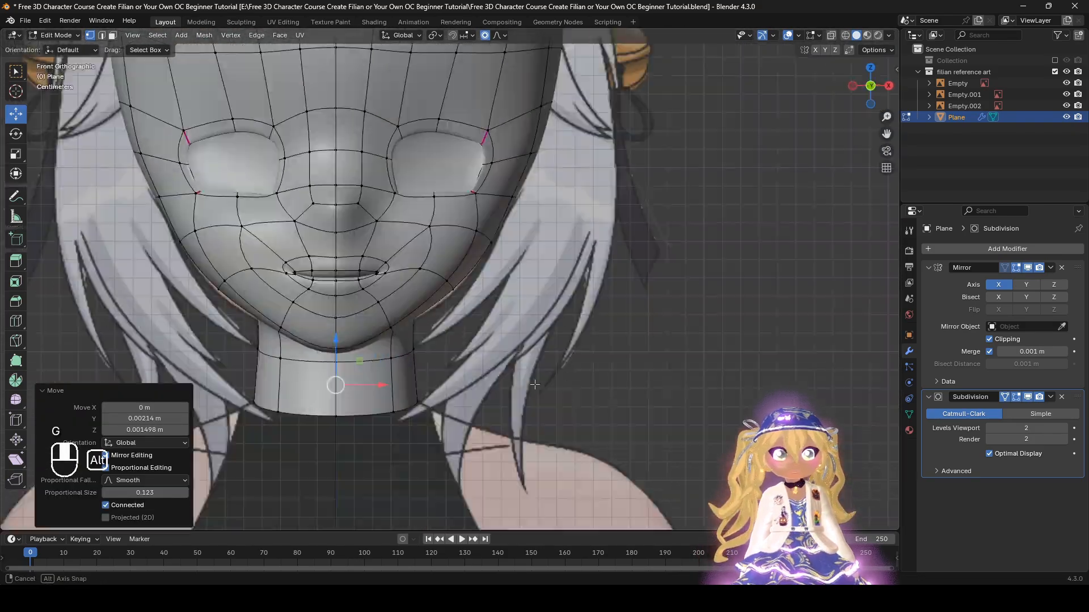
Step: Frame the whole head, return to Object Mode and reset the 3D cursor to the world origin
key("a")
key("KP_Decimal")
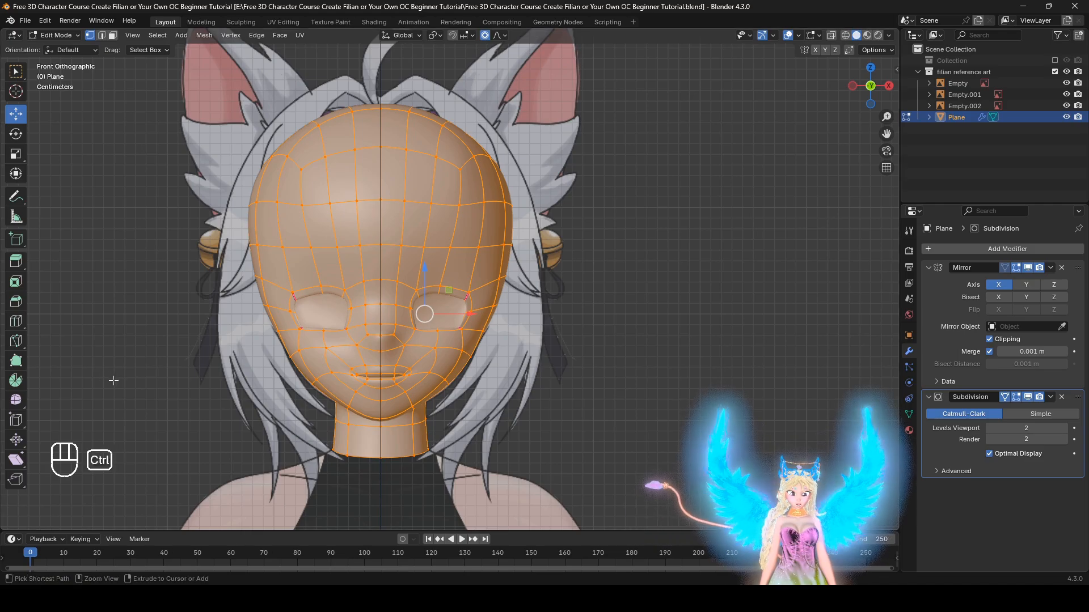
left_click(57, 35)
left_click(59, 49)
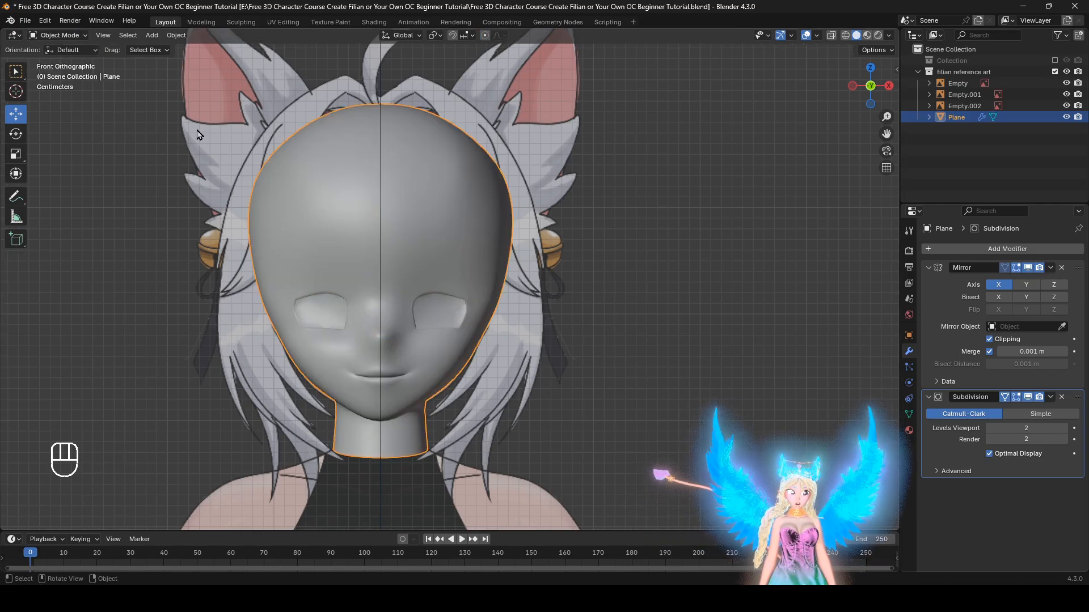
key("shift+c")
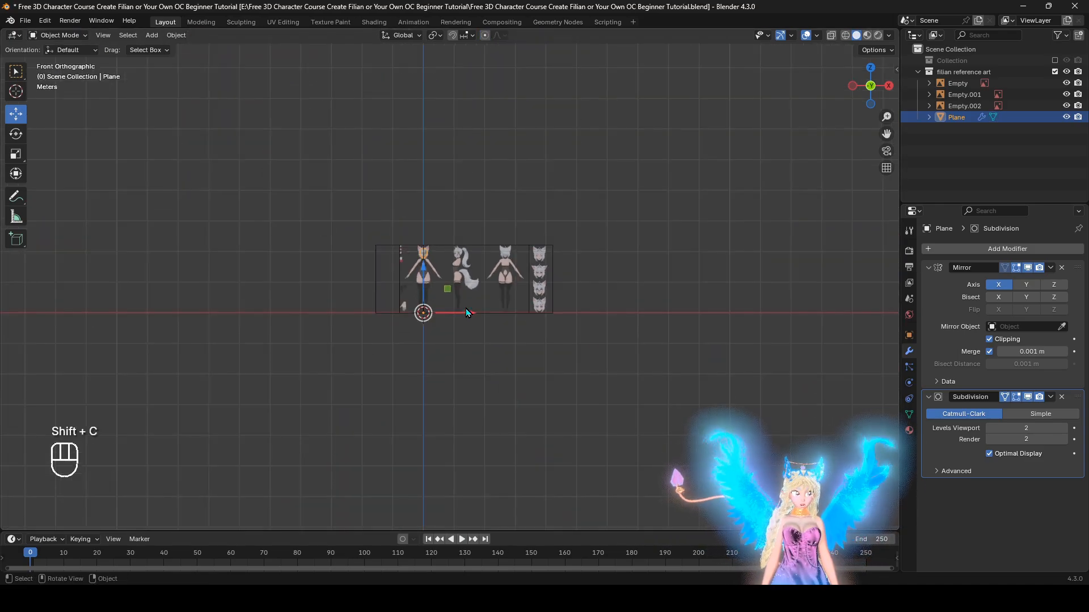
Step: Add a 2 m mesh plane at the world origin and open it in Edit Mode
middle_click_drag(464, 308, 417, 341)
scroll(423, 337, "up", 5)
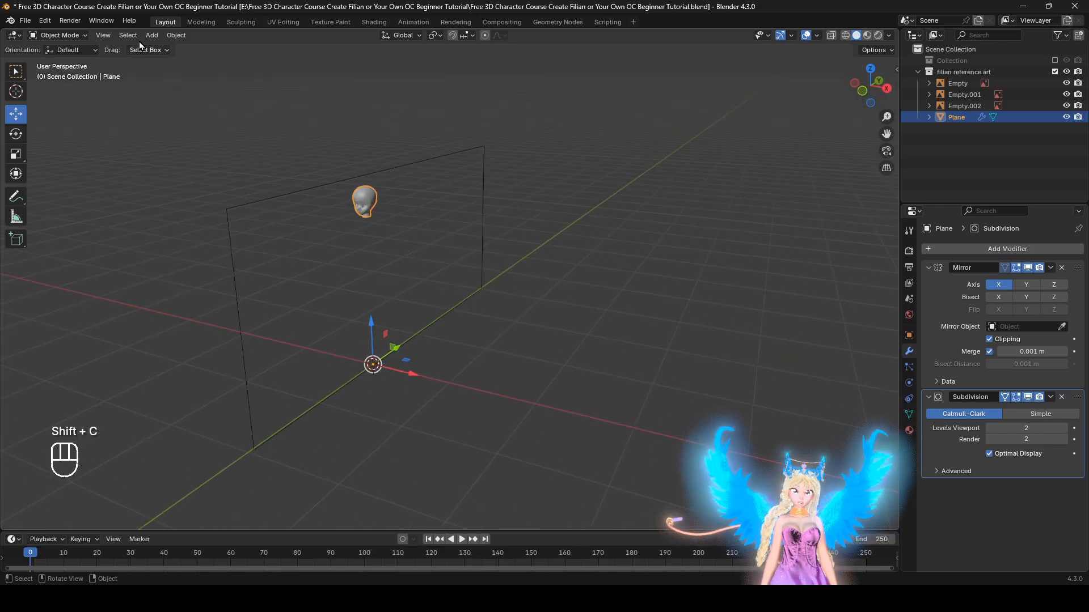
left_click(151, 35)
mouse_move(164, 49)
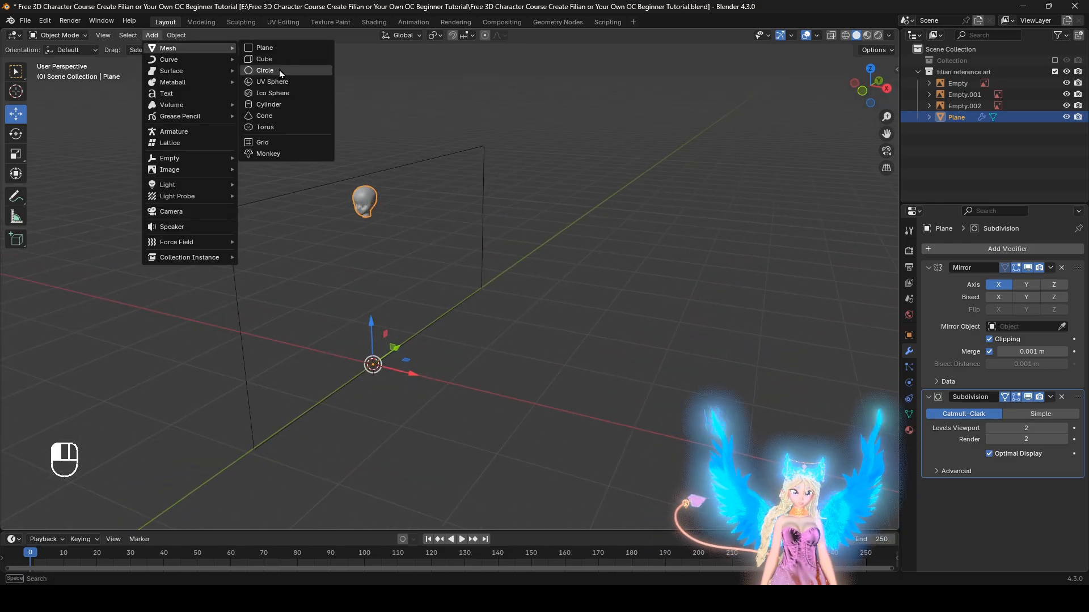
left_click(277, 51)
left_click(71, 37)
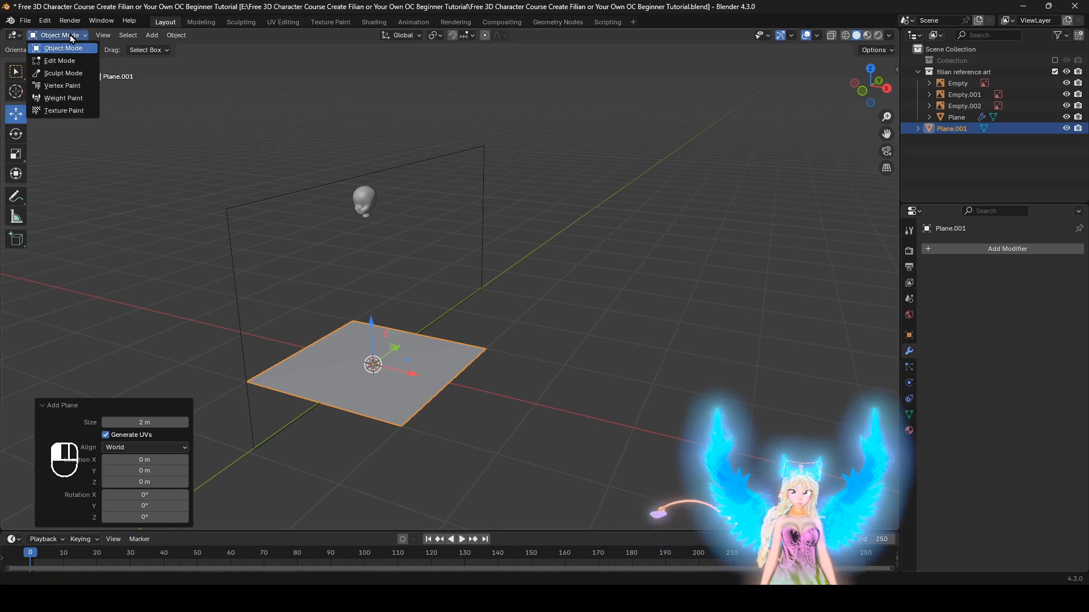
left_click(60, 60)
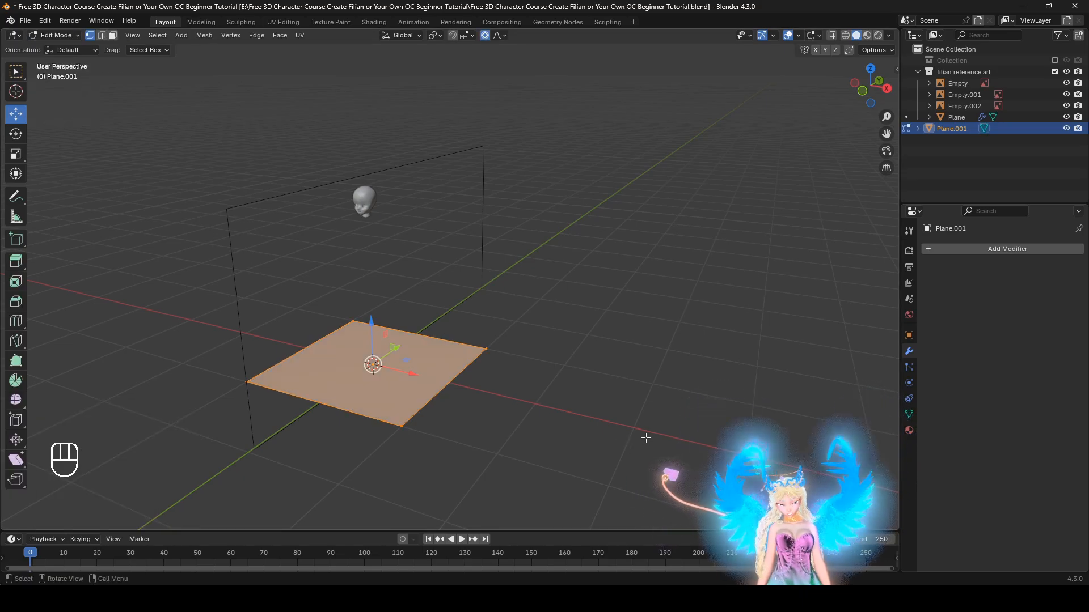
Step: Stand the plane upright by rotating it -90° in the right side view, and turn off proportional editing
key("KP_3")
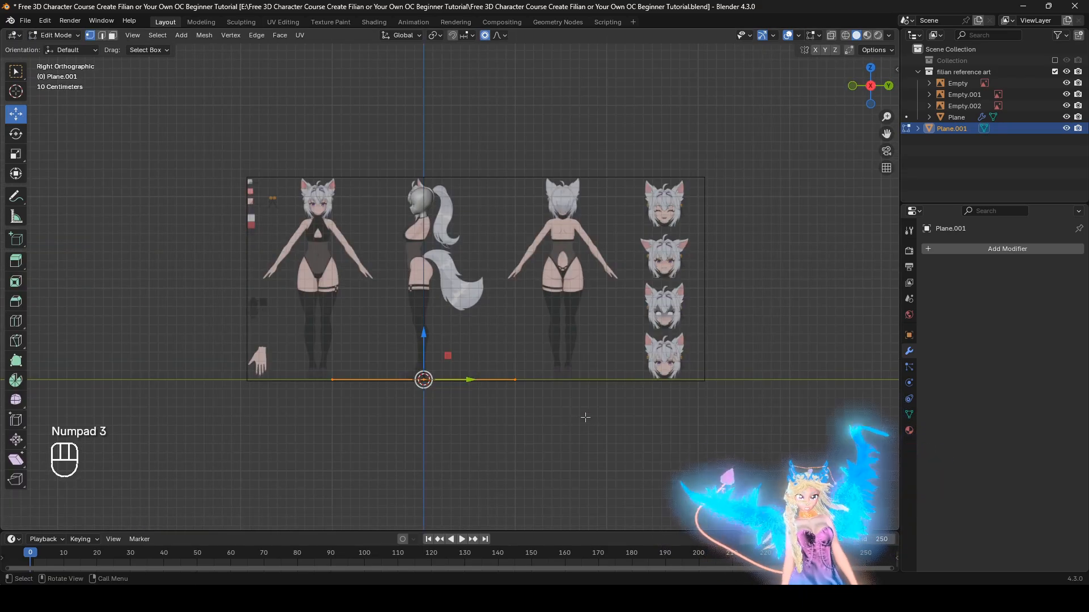
key("r")
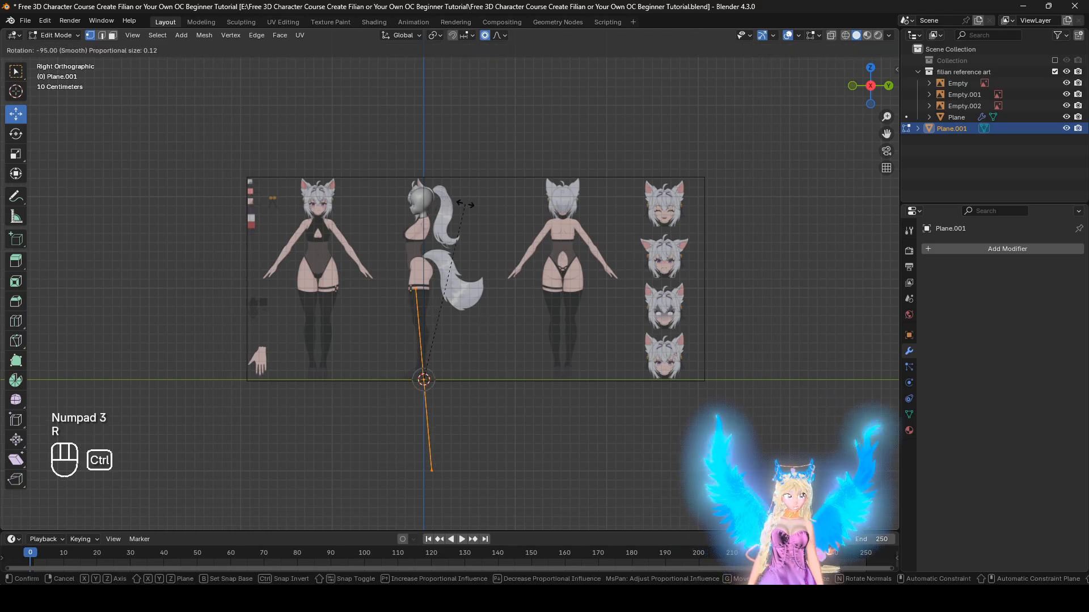
left_click(477, 205)
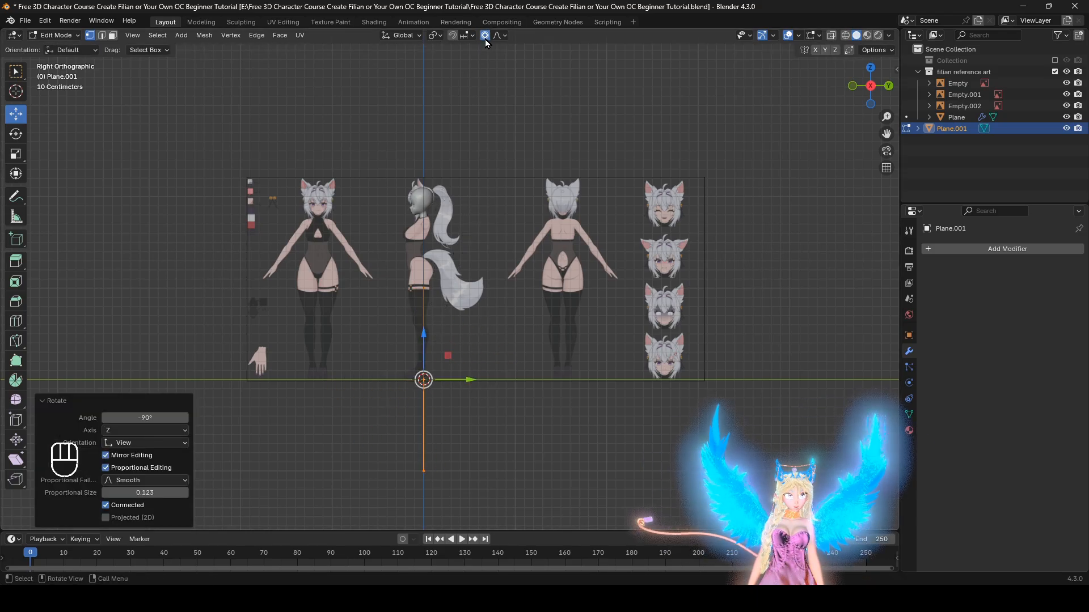
Step: Scale the plane to 0.100 and move it up to the head by 0.055783 m in X and 1.8966 m in Z
key("KP_1")
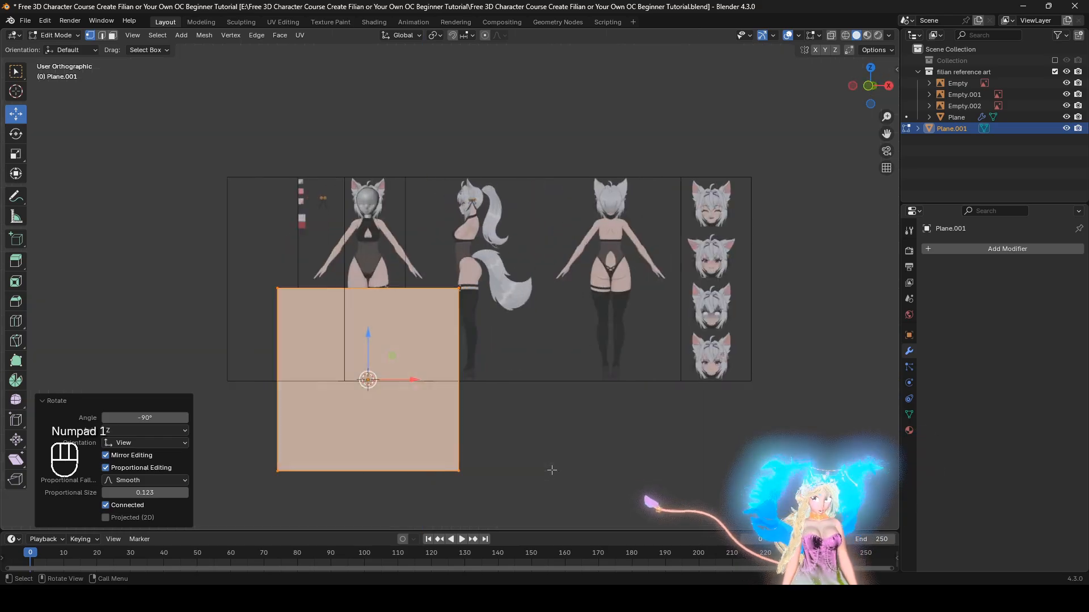
key("s")
key("ctrl")
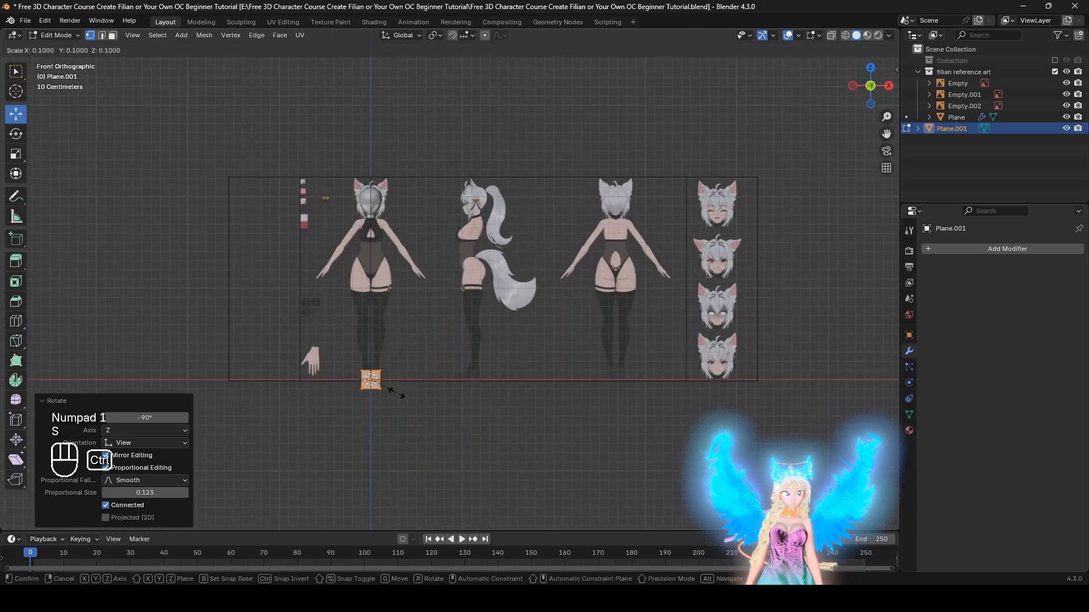
left_click(394, 390)
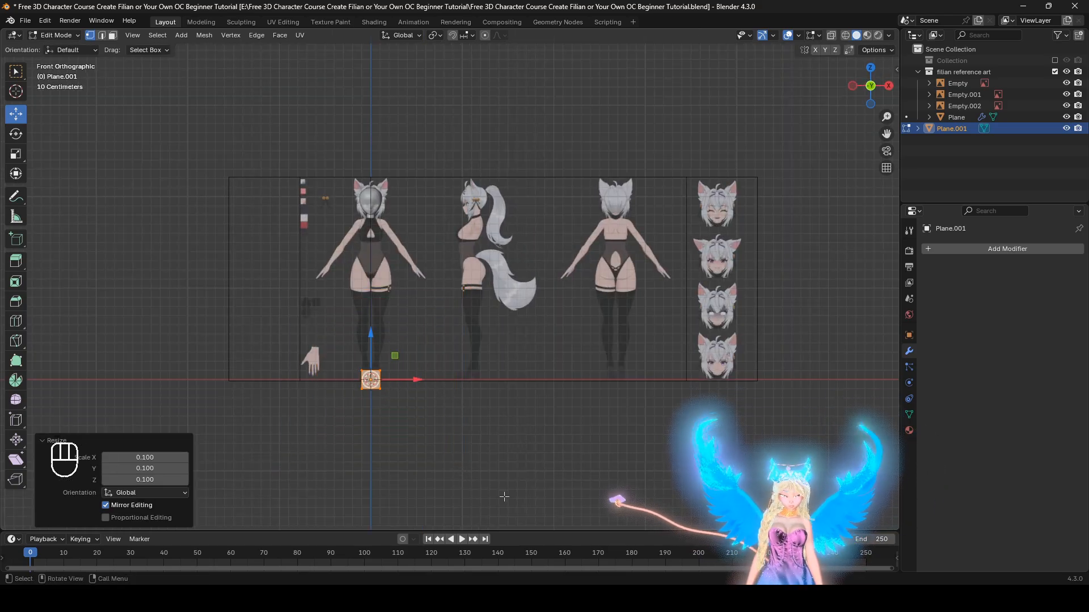
key("g")
left_click(506, 323)
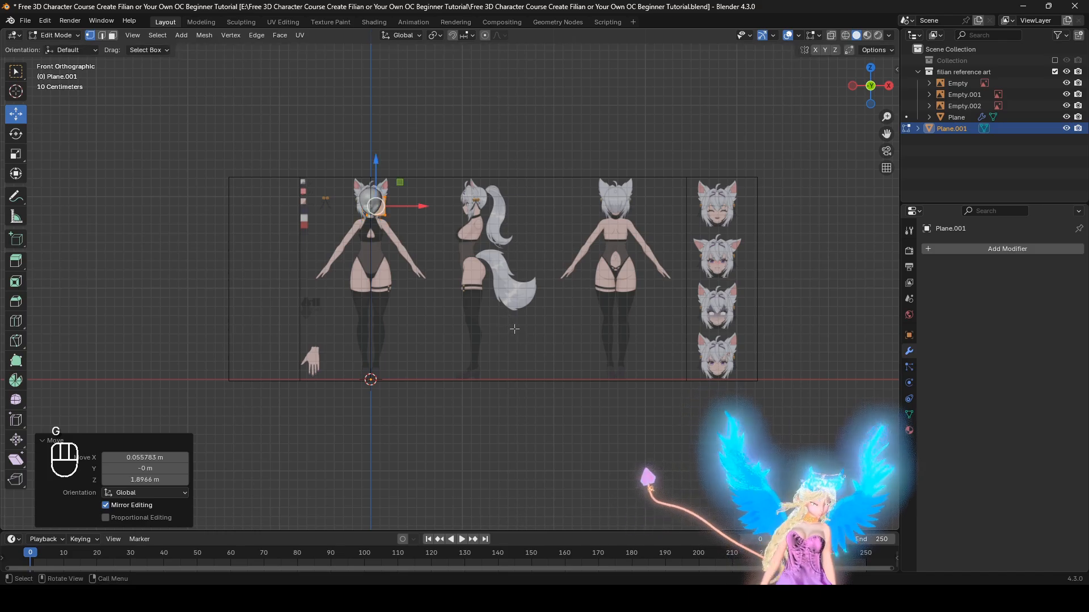
key("KP_Decimal")
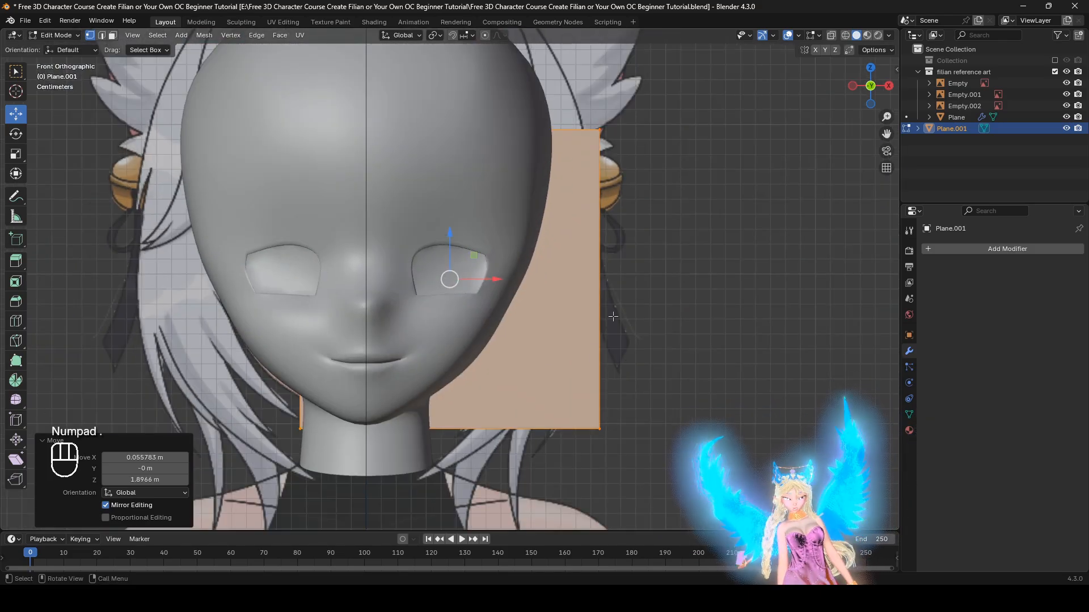
Step: Move the plane by -0.13523 m in Y to bring it out in front of the face
middle_click_drag(622, 320, 500, 313)
left_click_drag(484, 276, 282, 276)
middle_click_drag(524, 317, 652, 330)
Step: Scale the plane to 0.200 over the eye at positive X of the front reference, viewed in wireframe
key("z")
scroll(656, 369, "up", 1)
key("s")
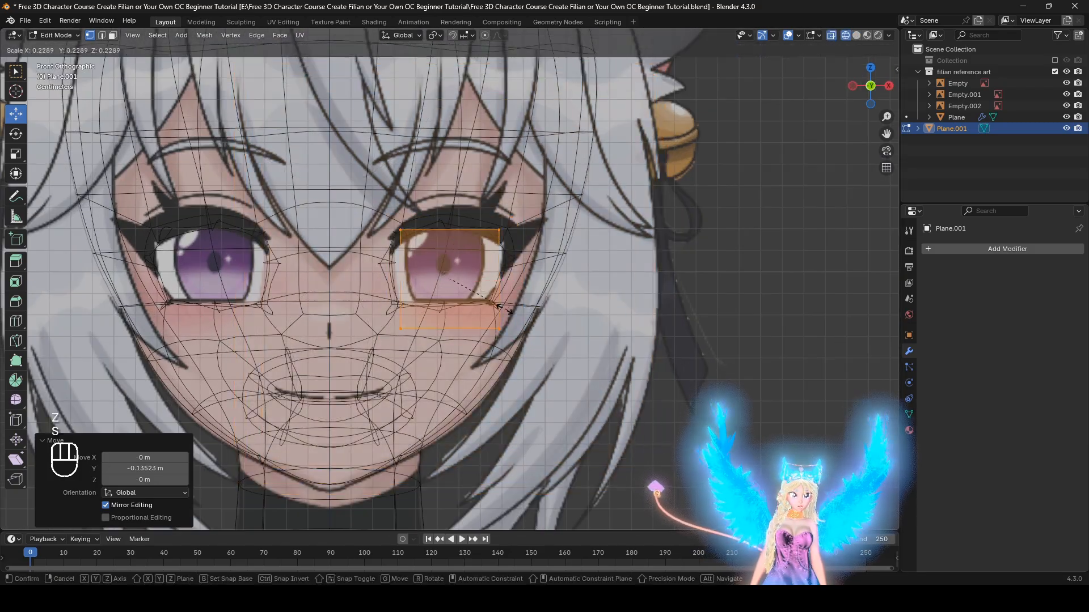
left_click(492, 297, "ctrl")
scroll(570, 347, "up", 1)
scroll(570, 347, "up", 1)
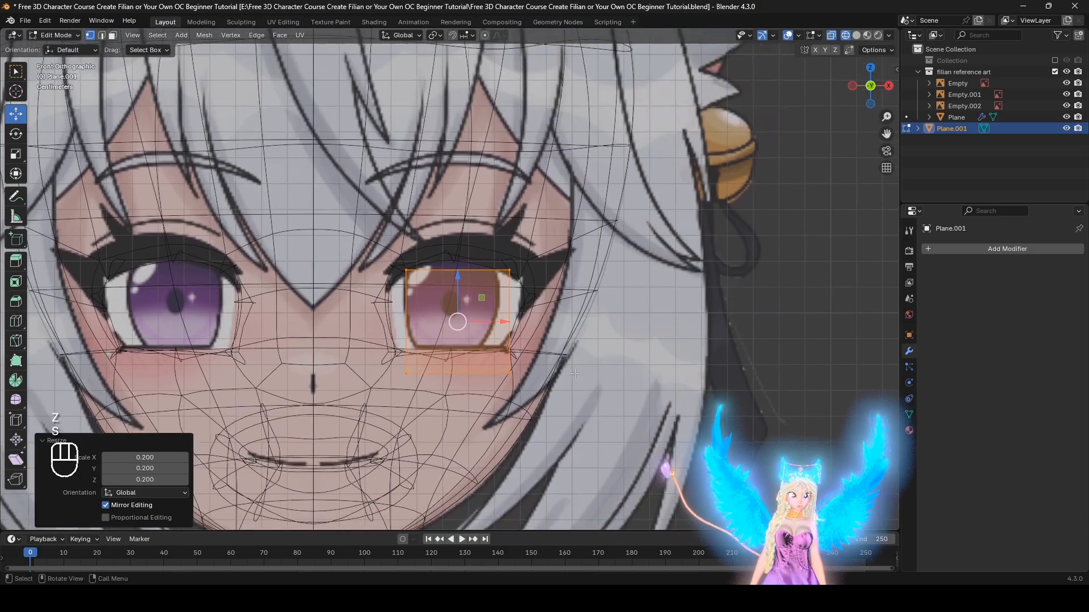
Step: Move the plane by -0.002192 m in X and 0.008988 m in Z over the iris and scale it to 0.794
key("g")
left_click(553, 347)
key("s")
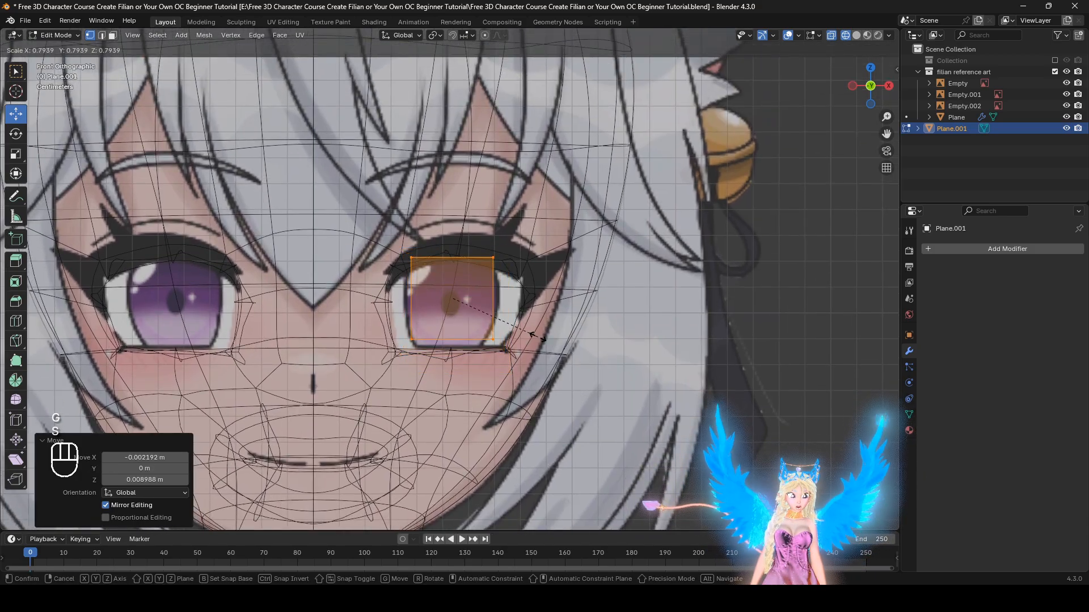
left_click(538, 338)
Step: Subdivide the plane with one cut and round its outline into a circle with LoopTools
scroll(567, 334, "up", 2)
key("z")
right_click(615, 206)
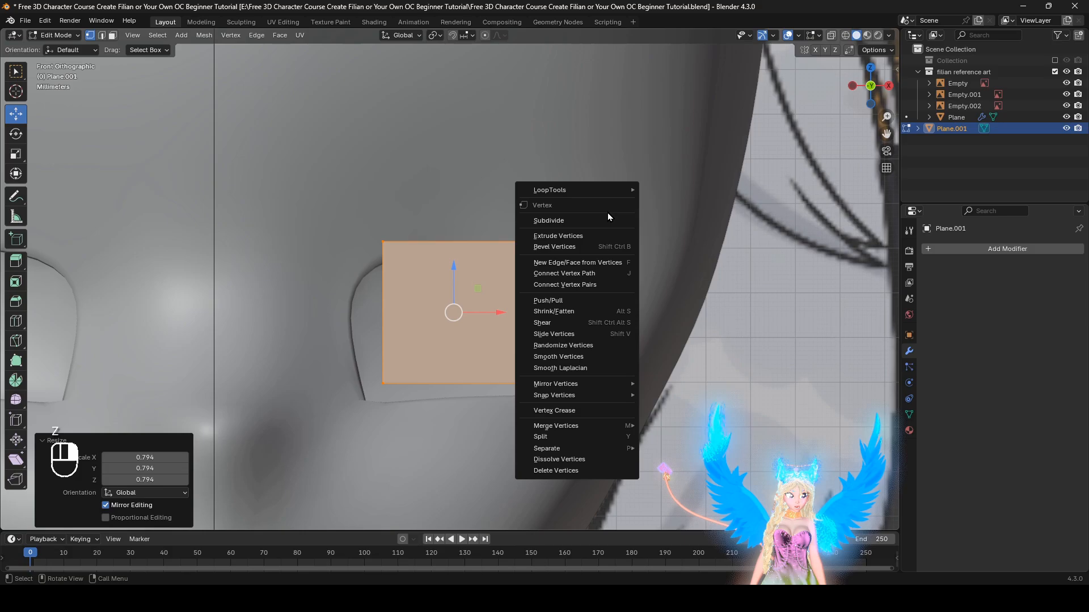
left_click(607, 219)
right_click(608, 211)
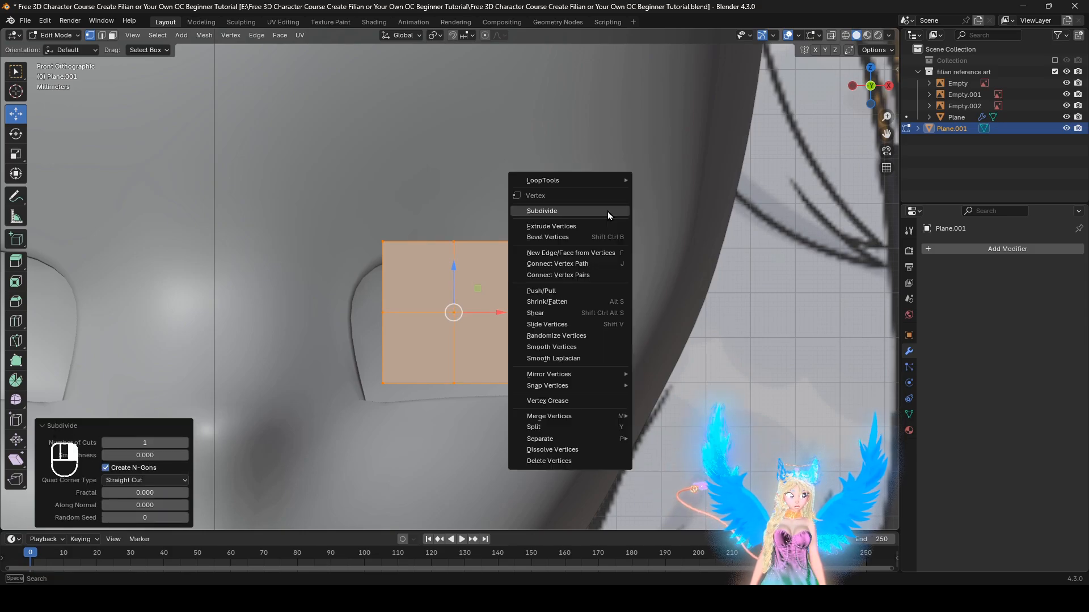
mouse_move(603, 176)
left_click(654, 190)
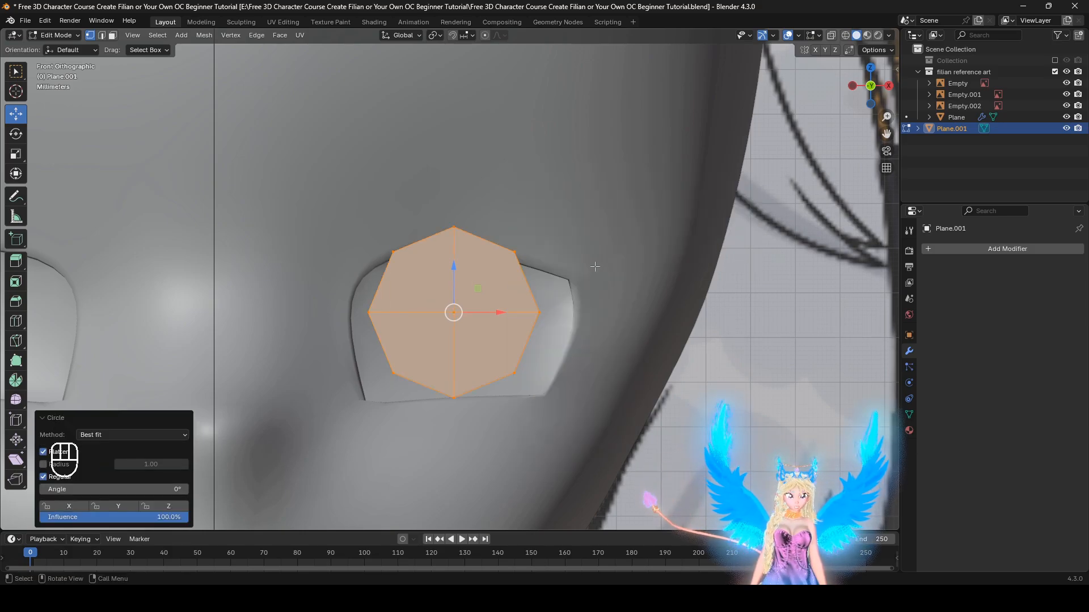
Step: Scale the circle to 0.417 around the pupil and show the eye reference through the mesh in wireframe
key("s")
left_click(537, 313)
key("z")
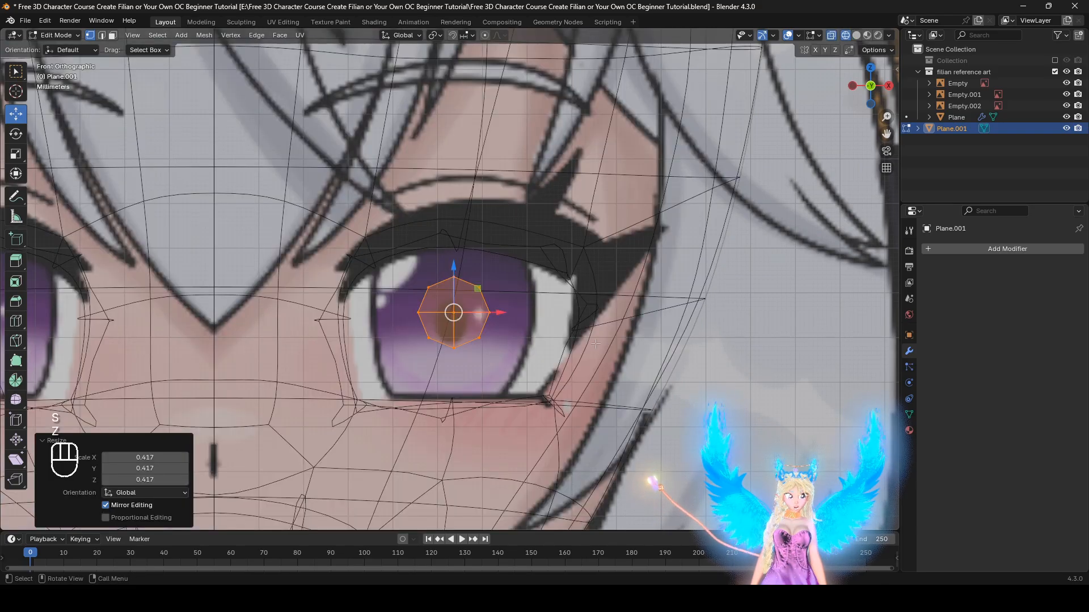
Step: Move the circle slightly to centre it on the reference pupil, scale it to 0.972 and return to solid shading
key("g")
left_click(570, 344)
key("s")
left_click(561, 344)
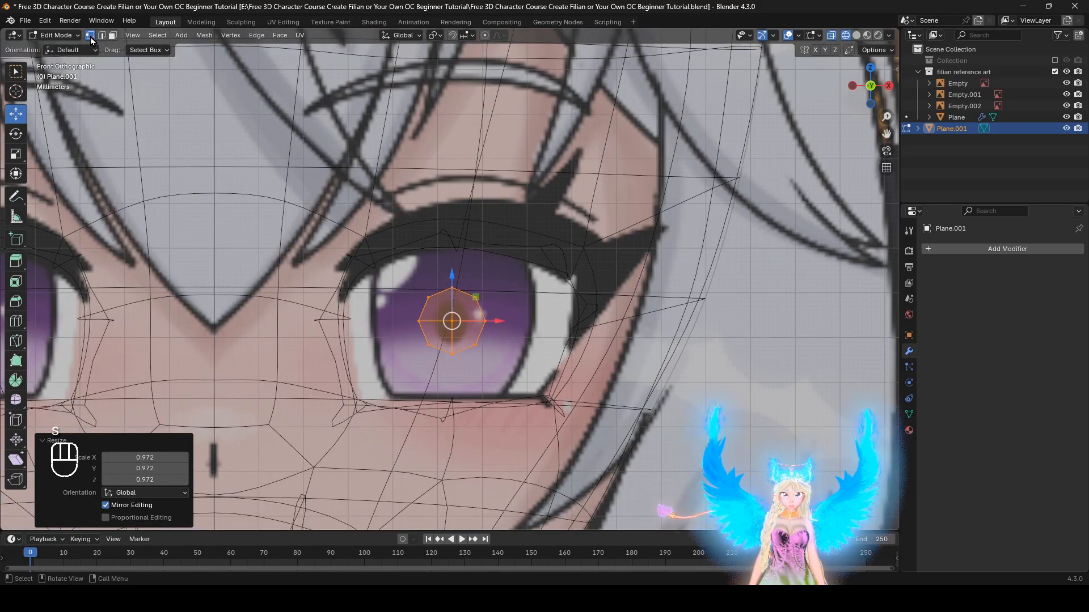
key("z")
key("z")
key("z")
key("z")
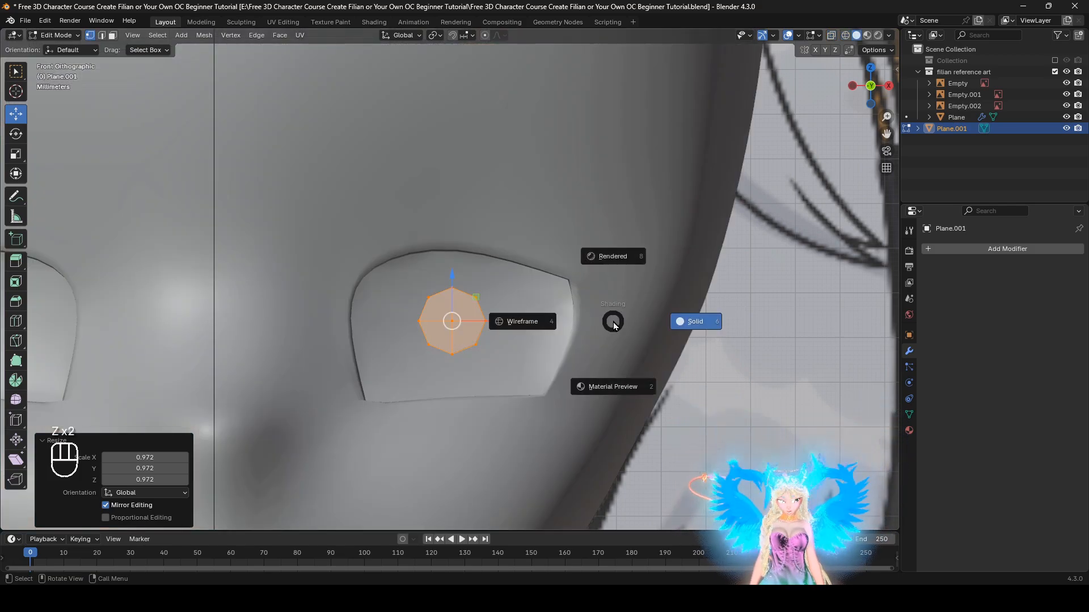
key("z")
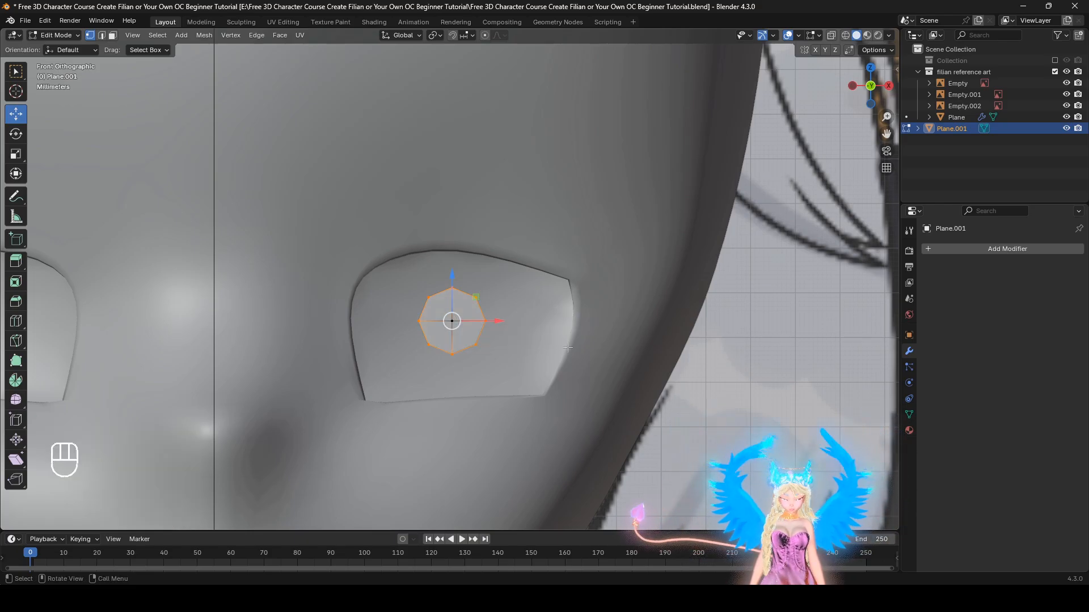
Step: Extrude the circle's outline in place and scale the new ring by 2.028 and again by 1.262 to cover the iris
key("e")
right_click(772, 96)
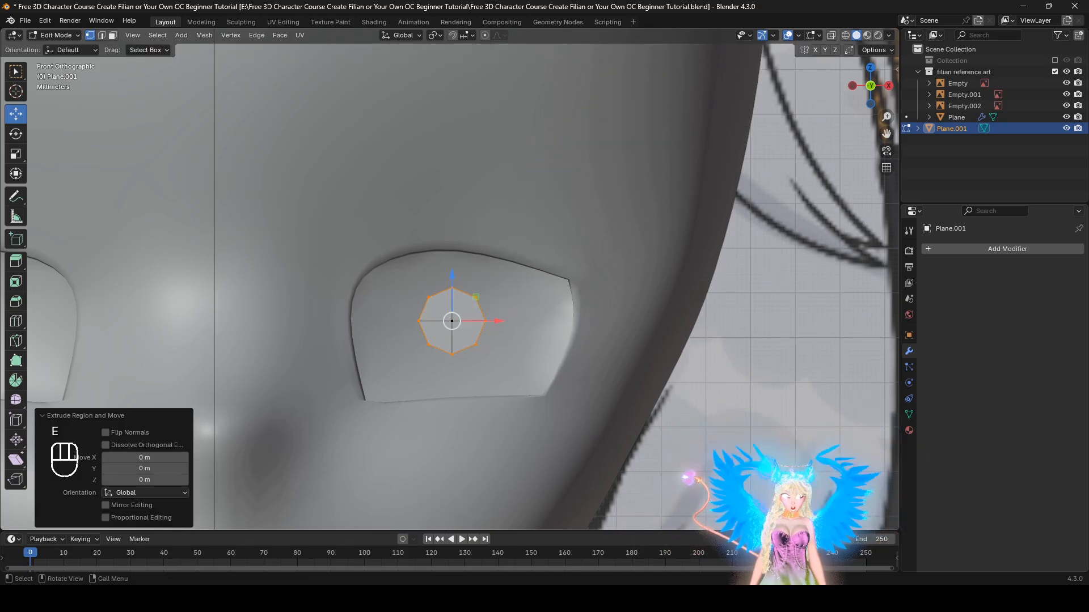
key("s")
left_click(698, 448)
key("z")
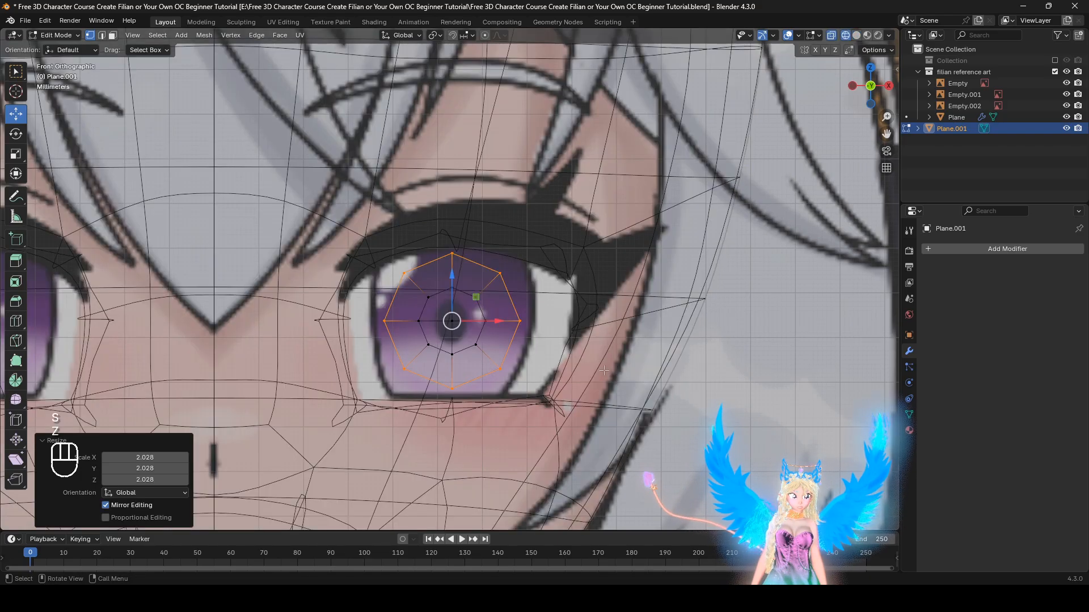
key("s")
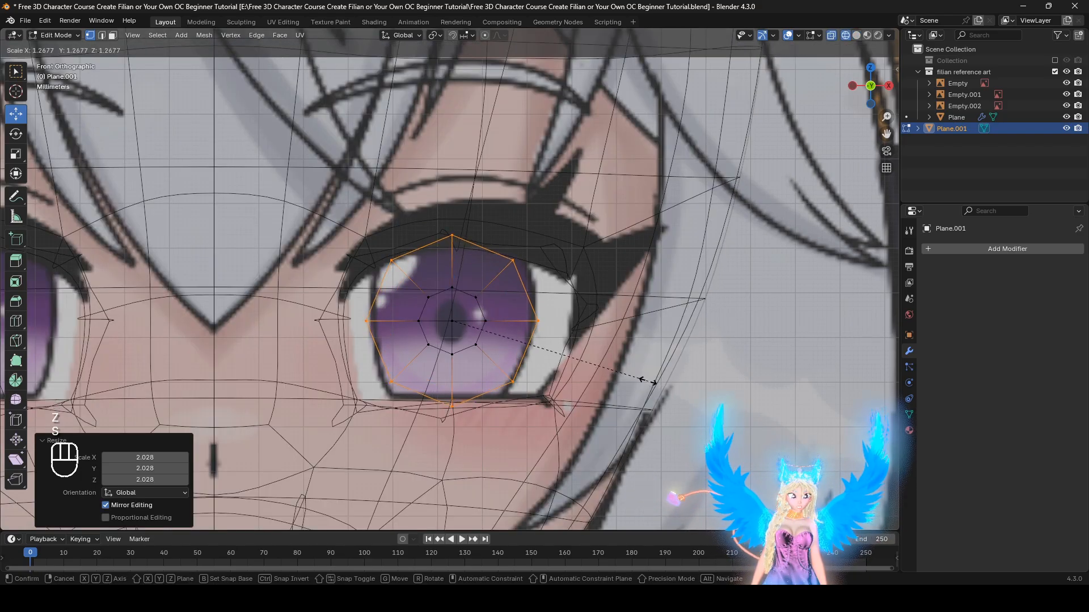
left_click(647, 382)
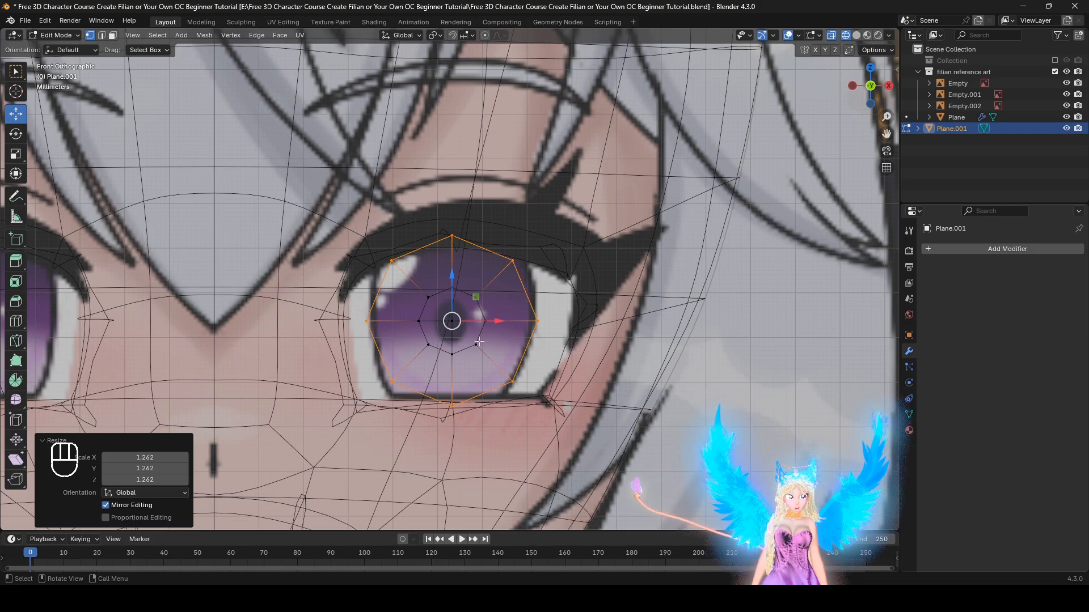
Step: Add a Mirror modifier on the X axis to the iris, with clipping and on-cage display enabled
key("z")
left_click(972, 250)
mouse_move(972, 251)
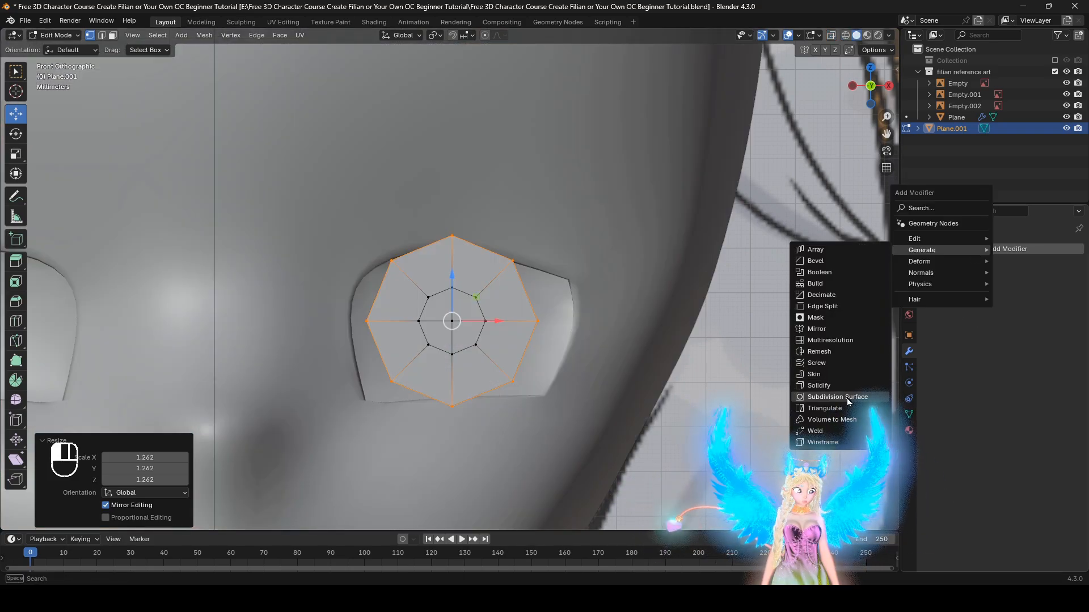
left_click(850, 329)
scroll(181, 326, "down", 2)
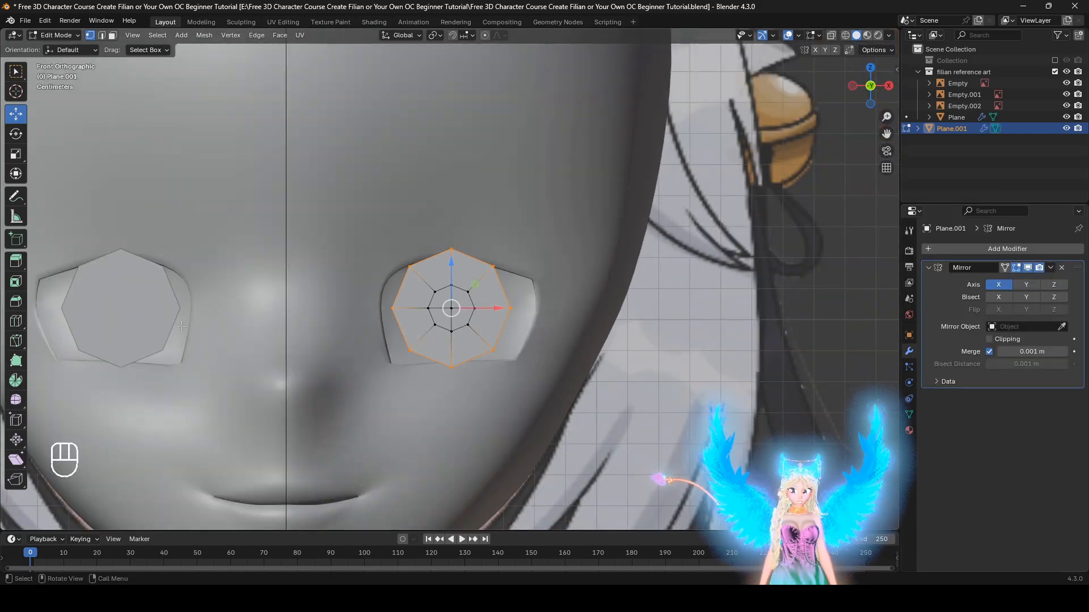
left_click(1004, 269)
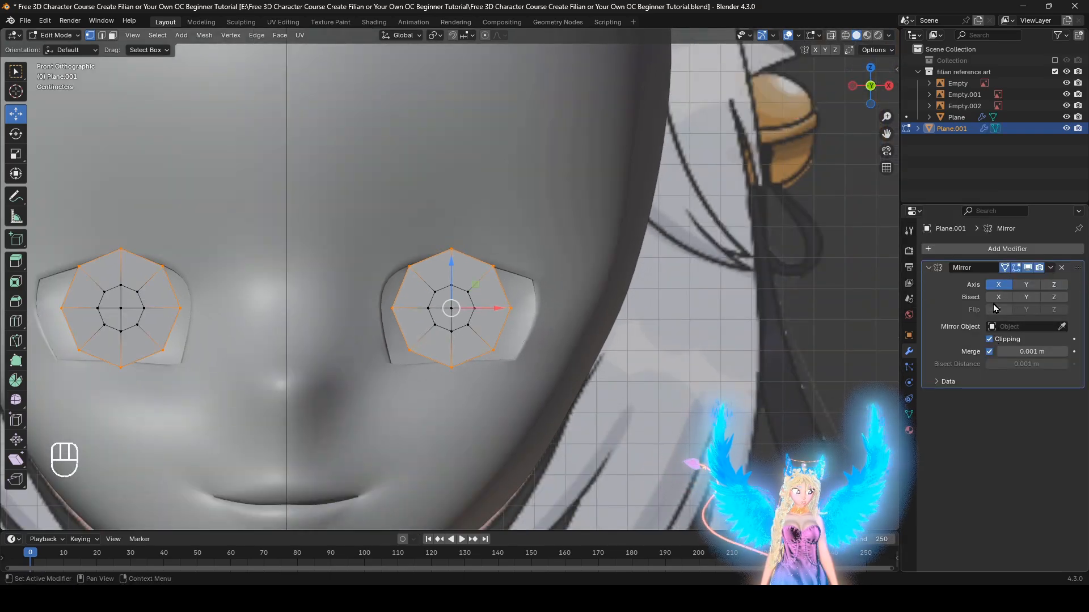
Step: Add a Solidify modifier to the iris discs with a thickness of 0.005 m and on-cage display enabled
left_click(1019, 252)
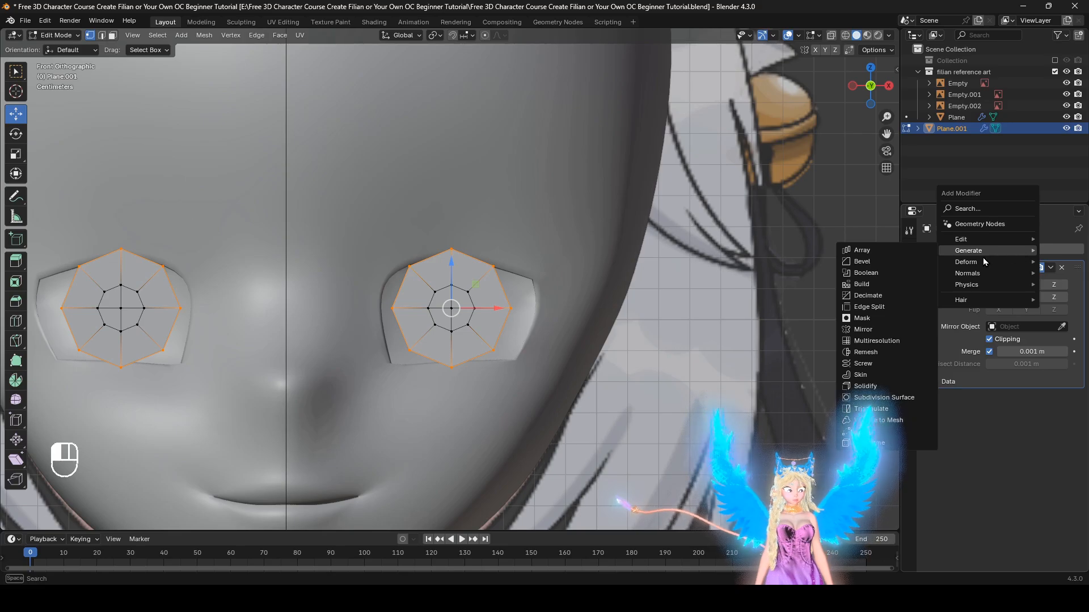
left_click(888, 386)
middle_click_drag(623, 317, 667, 341)
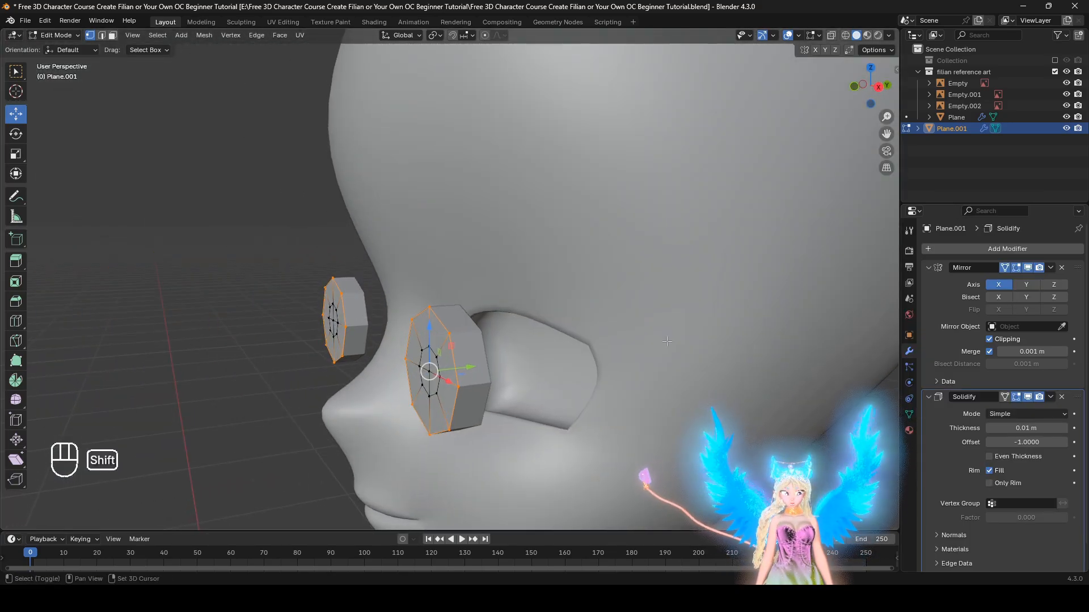
key("KP_Decimal")
mouse_move(618, 315)
middle_mouse_down()
mouse_move(602, 308)
mouse_move(653, 311)
mouse_move(618, 313)
middle_mouse_up()
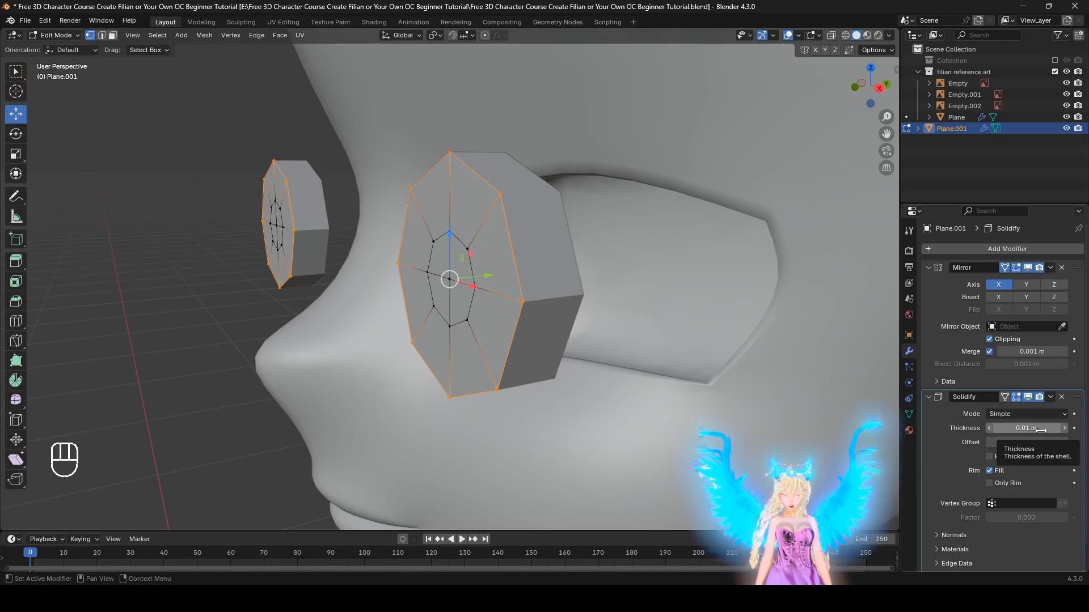
left_click_drag(1041, 430, 1029, 431, "shift")
middle_click_drag(794, 431, 859, 431)
scroll(1043, 479, "down", 1)
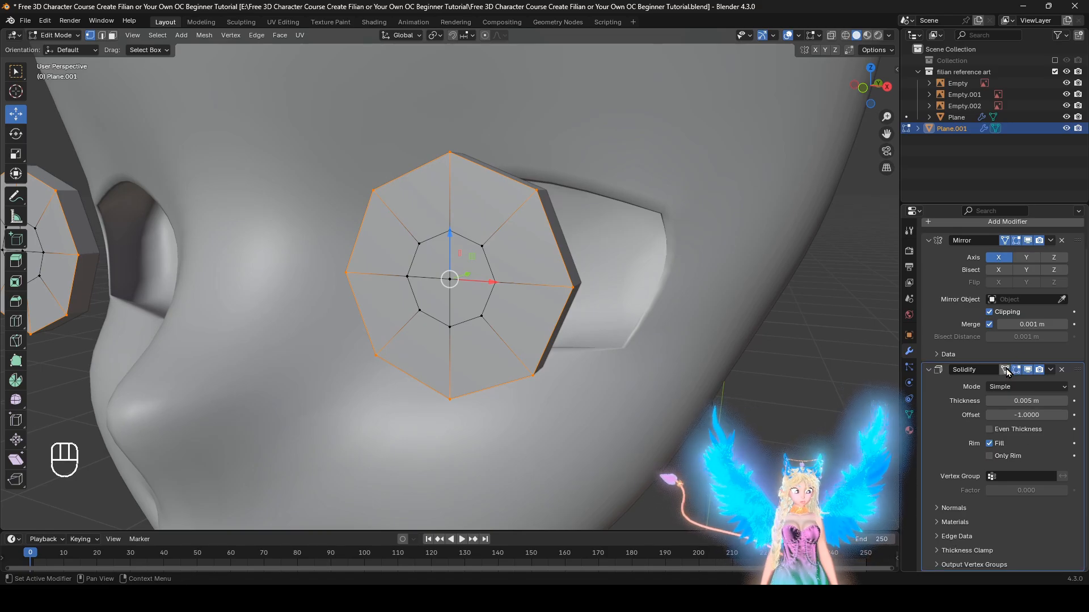
scroll(1020, 255, "up", 1)
Step: Add a Subdivision Surface modifier to the iris discs with viewport level 2 and on-cage display enabled
left_click(1020, 249)
mouse_move(1020, 250)
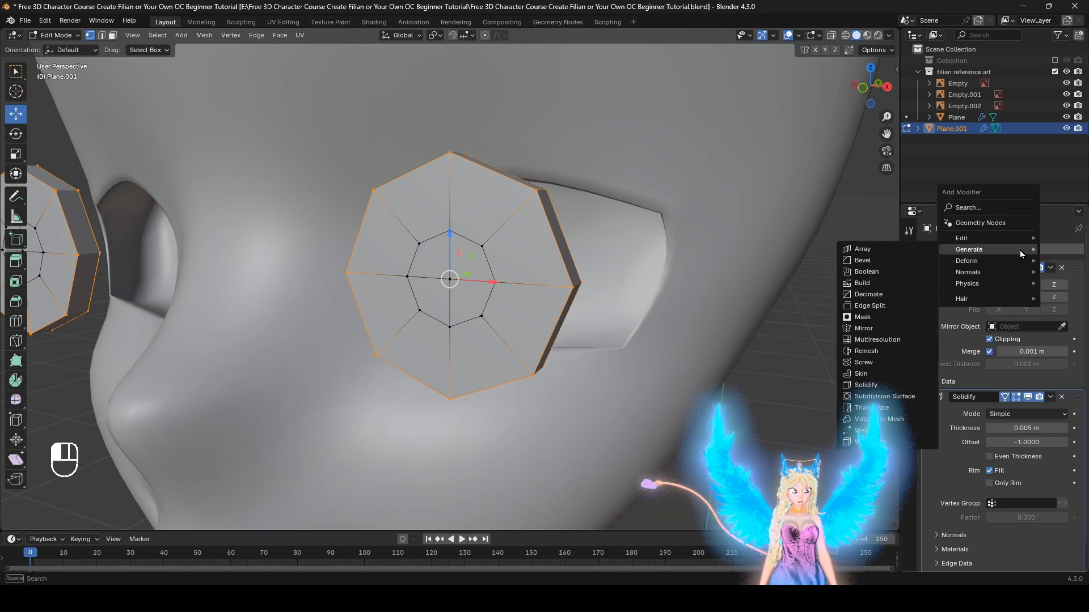
left_click(903, 400)
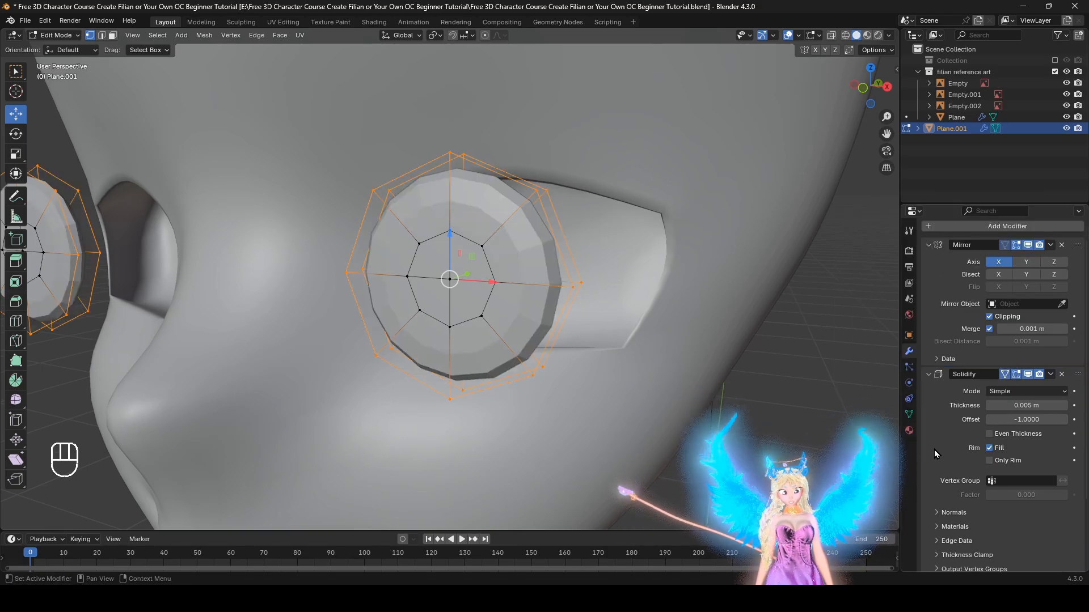
scroll(958, 462, "down", 5)
left_click(1066, 526)
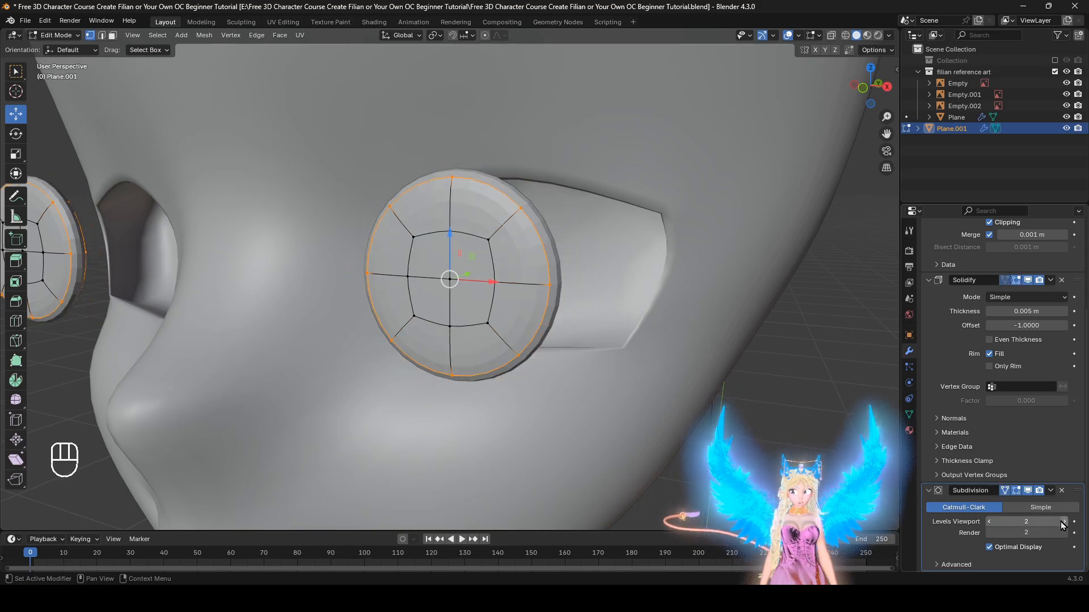
Step: Select the whole iris disc and scale it to 1.072 against the front reference in wireframe
mouse_move(482, 363)
middle_mouse_down()
mouse_move(443, 363)
mouse_move(487, 367)
middle_mouse_up()
key("KP_1")
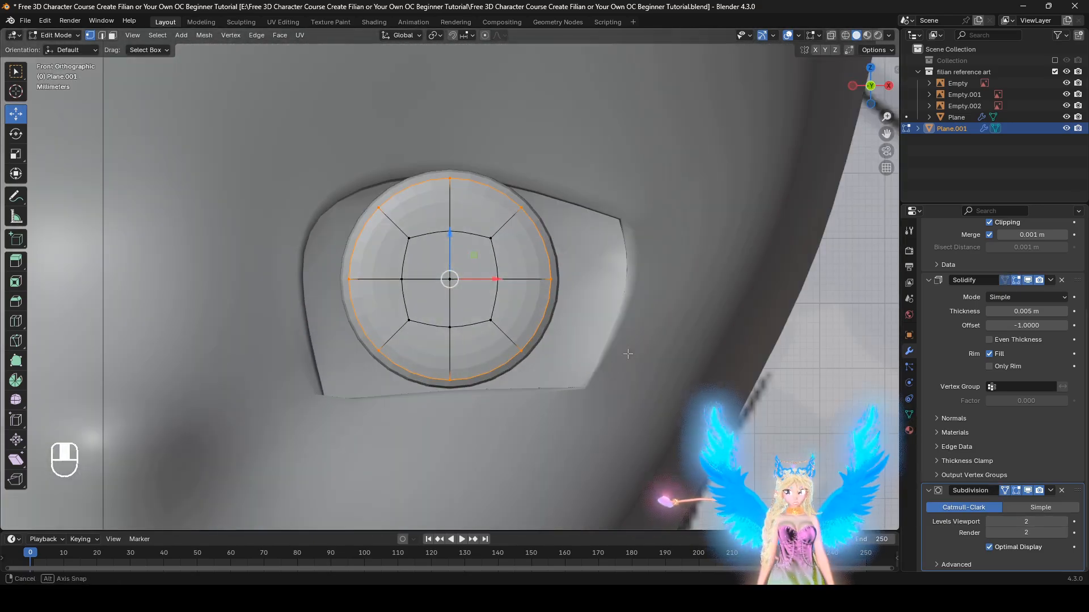
key("l")
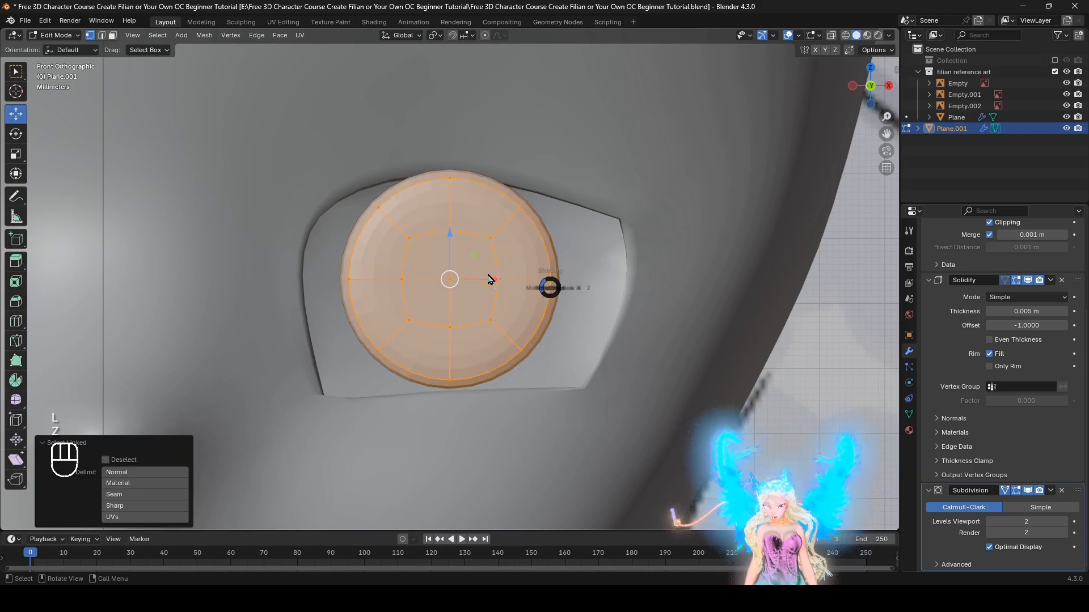
left_click(488, 279)
key("s")
left_click(657, 305)
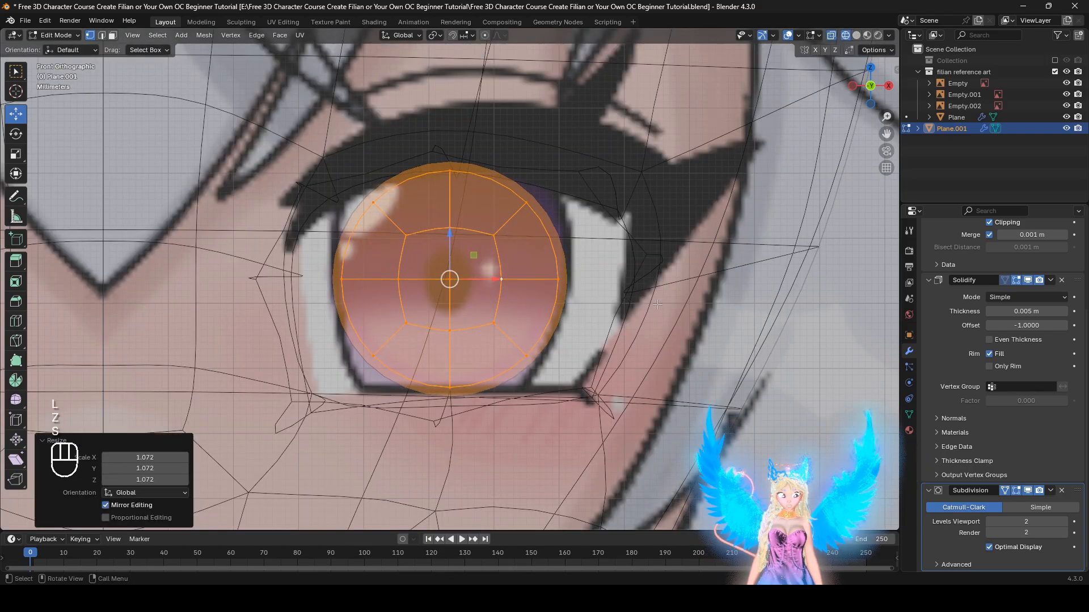
Step: Stretch the iris disc along the global Z axis to match the height of the iris in the front reference
scroll(660, 309, "down", 2)
key("s")
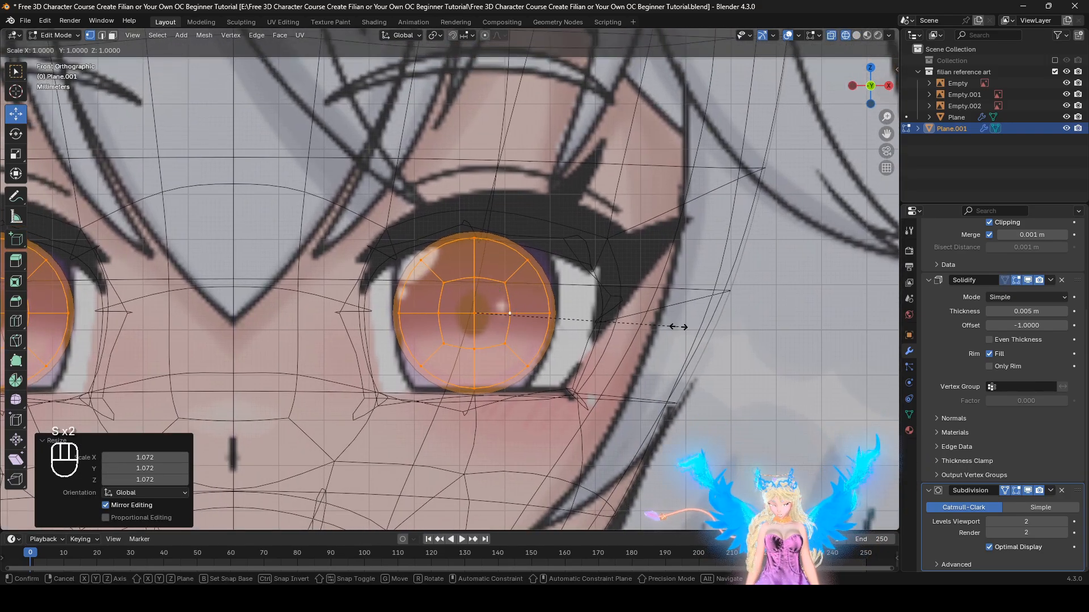
key("z")
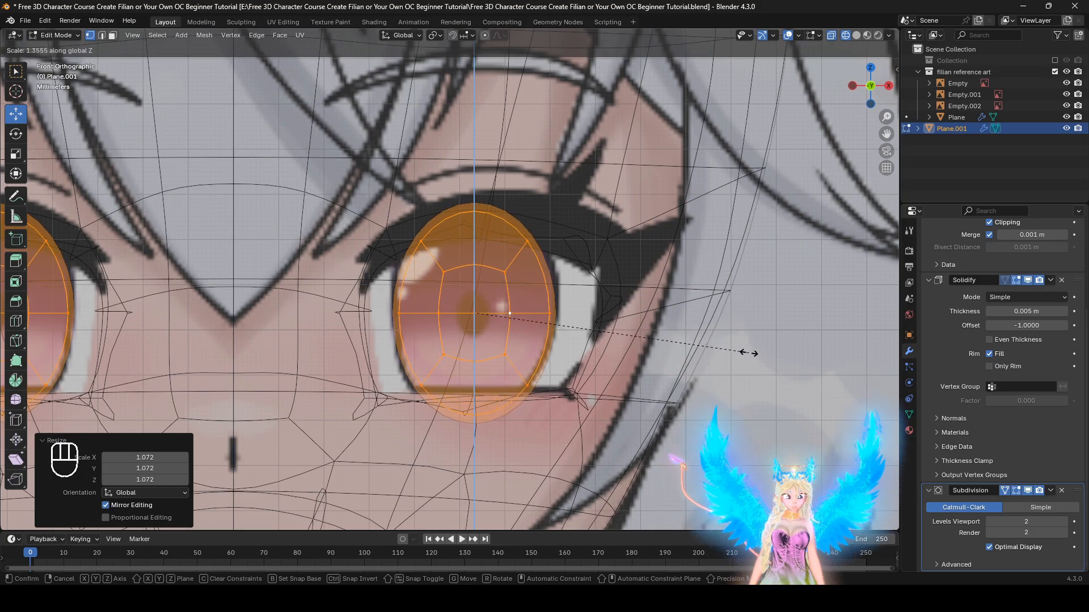
Step: Stretch the irises along the Z axis by about 1.36, and scale them uniformly by 1.02 to match the front reference
left_click(748, 353)
key("s")
left_click(752, 355)
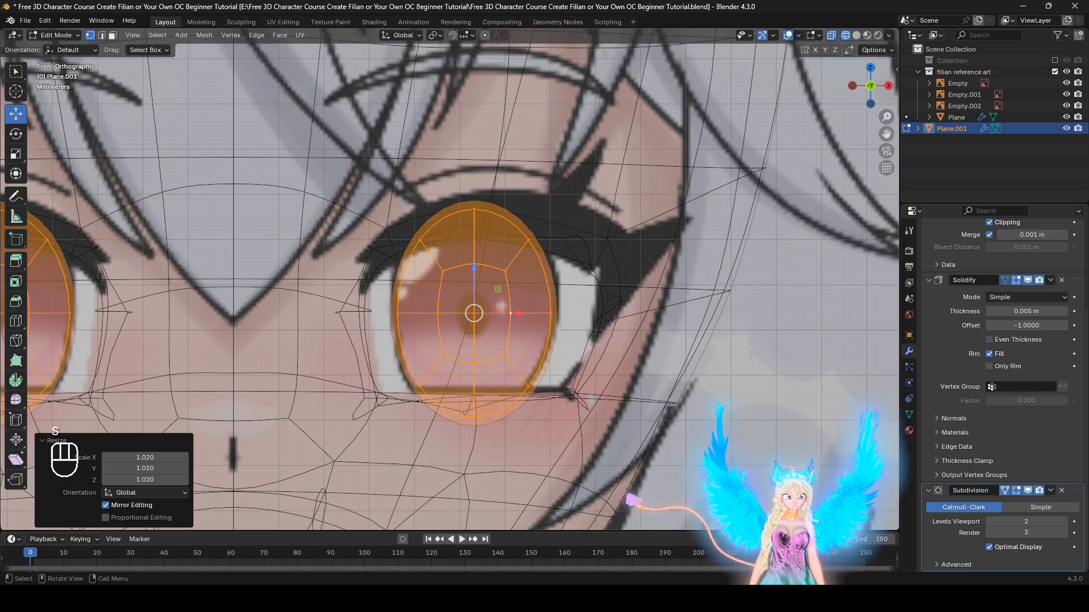
Step: In the side view, move the irises back along Y about 0.0224 m onto the reference iris
middle_click_drag(591, 302, 466, 298, "alt")
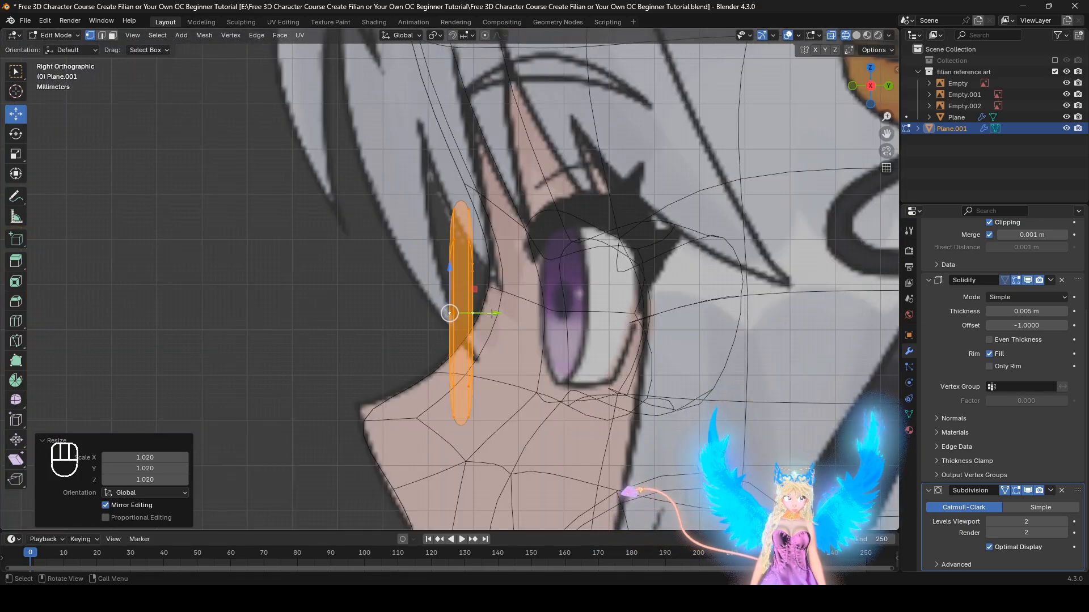
left_click_drag(493, 313, 593, 304)
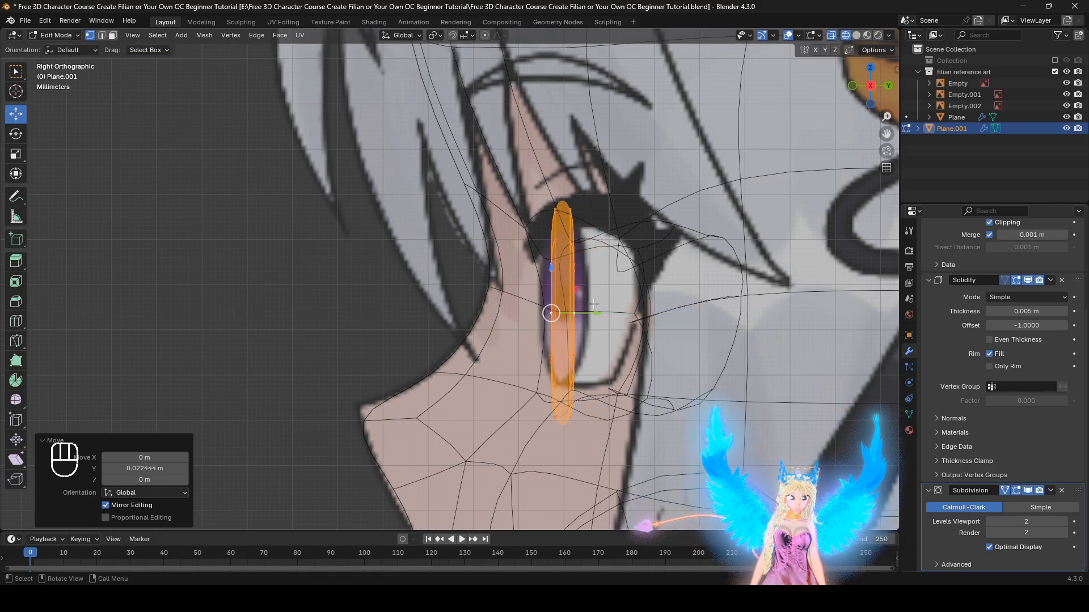
key("z")
middle_click_drag(663, 312, 558, 331, "shift")
key("z")
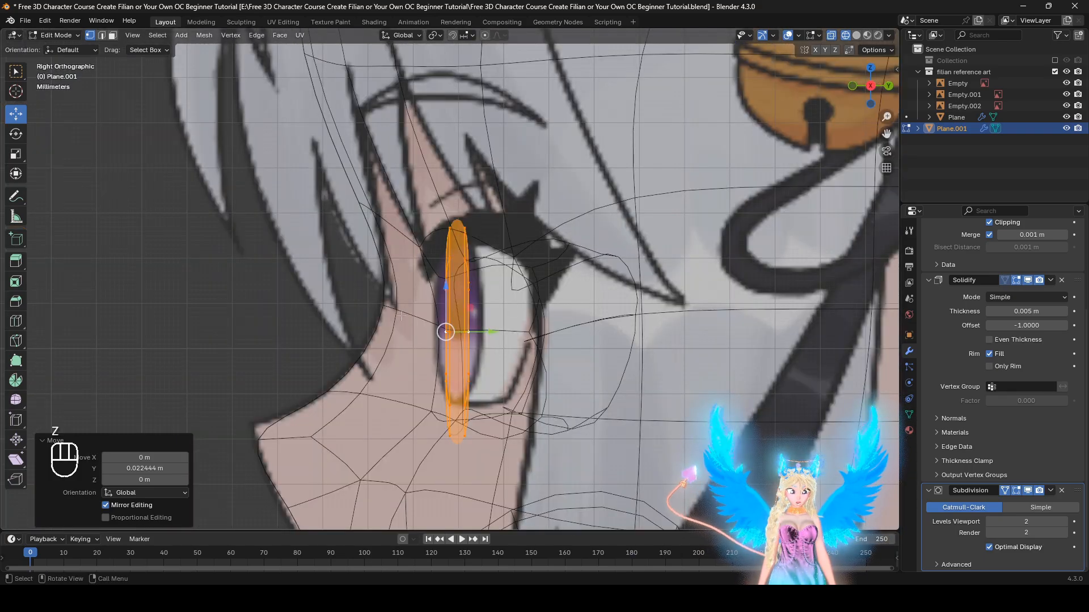
key("z")
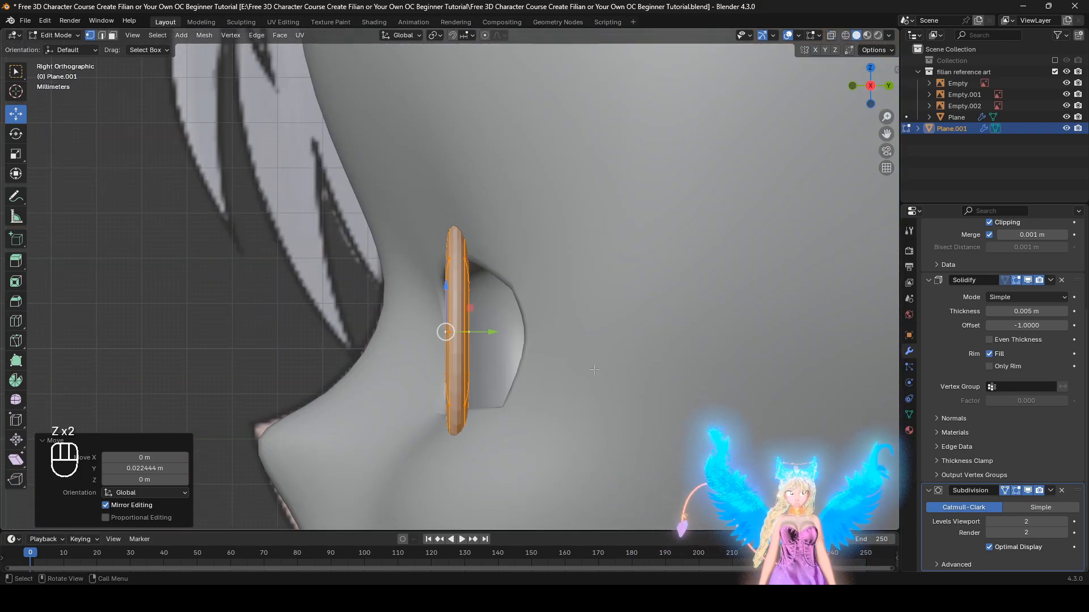
Step: Try to rotate the irises freely to follow the curve of the face
key("r")
key("r")
left_click(627, 370)
mouse_move(627, 369)
middle_mouse_down()
mouse_move(650, 337)
mouse_move(676, 331)
mouse_move(578, 334)
mouse_move(590, 350)
mouse_move(658, 357)
mouse_move(661, 376)
mouse_move(627, 327)
mouse_move(437, 335)
middle_mouse_up()
scroll(578, 335, "down", 1, "alt")
scroll(567, 337, "up", 3)
key("z")
key("ctrl+z")
Step: Rotate the irises 10° around the global Z axis
key("z")
key("z")
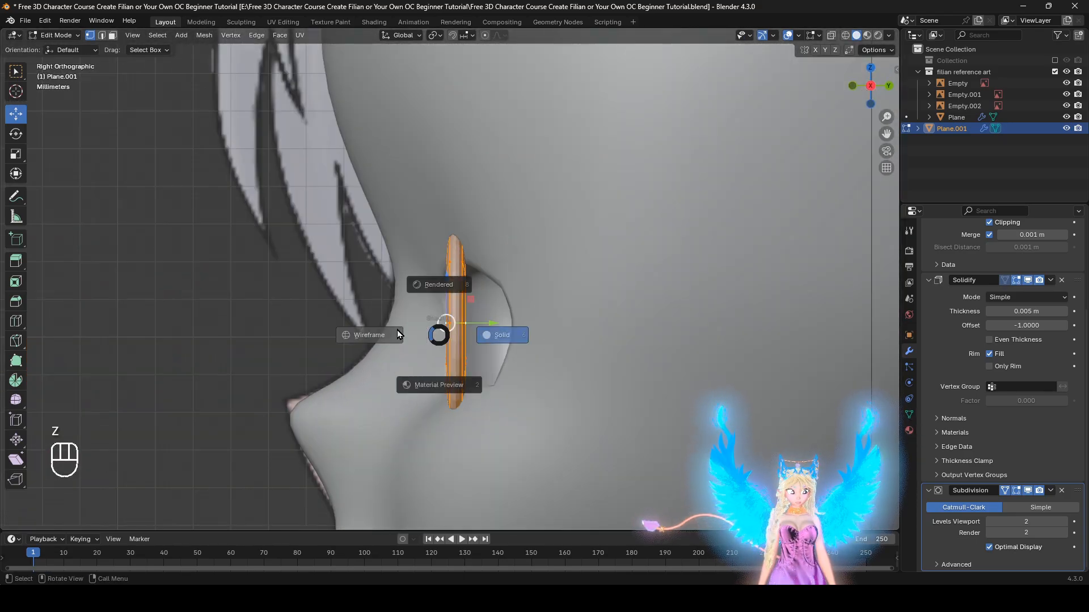
key("z")
scroll(736, 347, "up", 2)
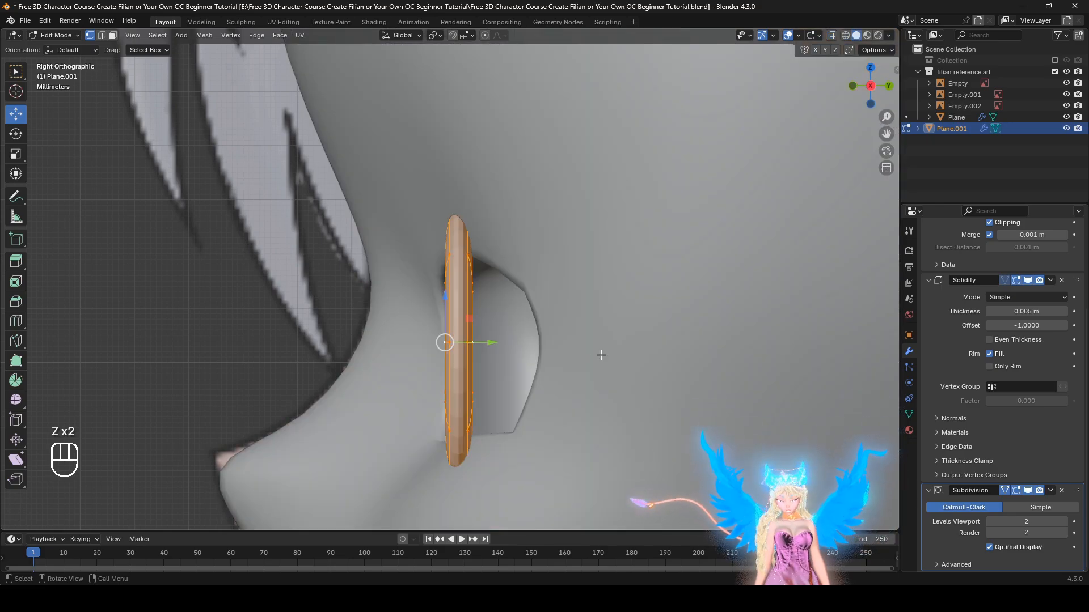
key("r")
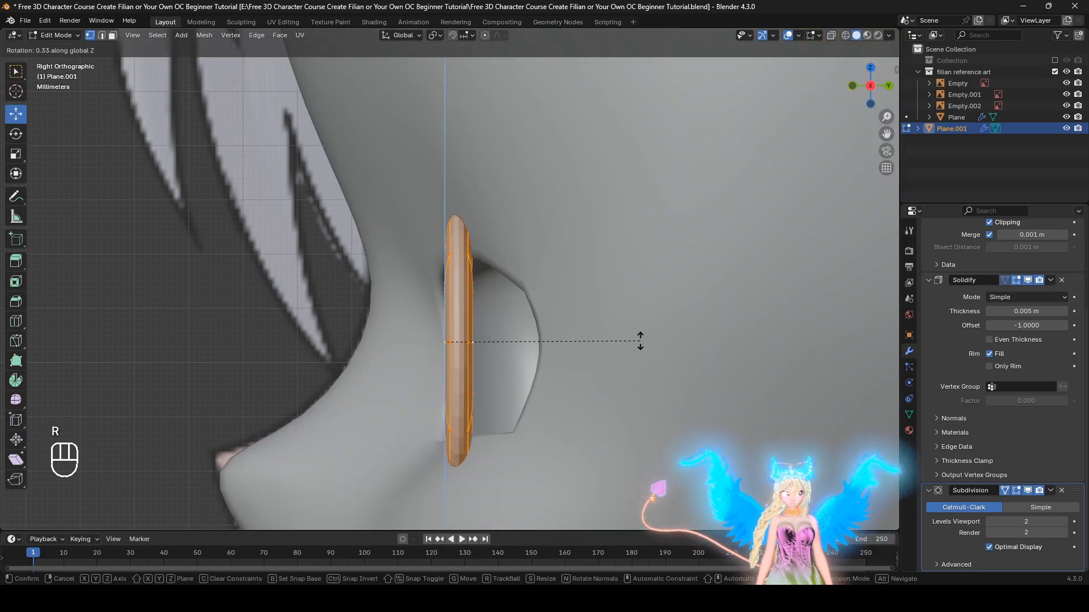
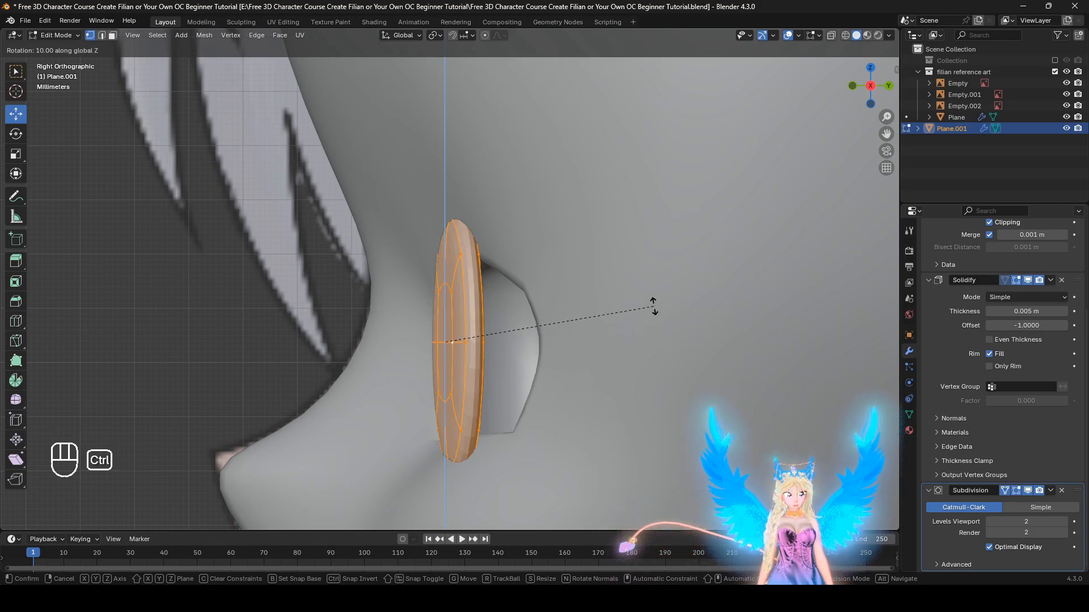
left_click(654, 307)
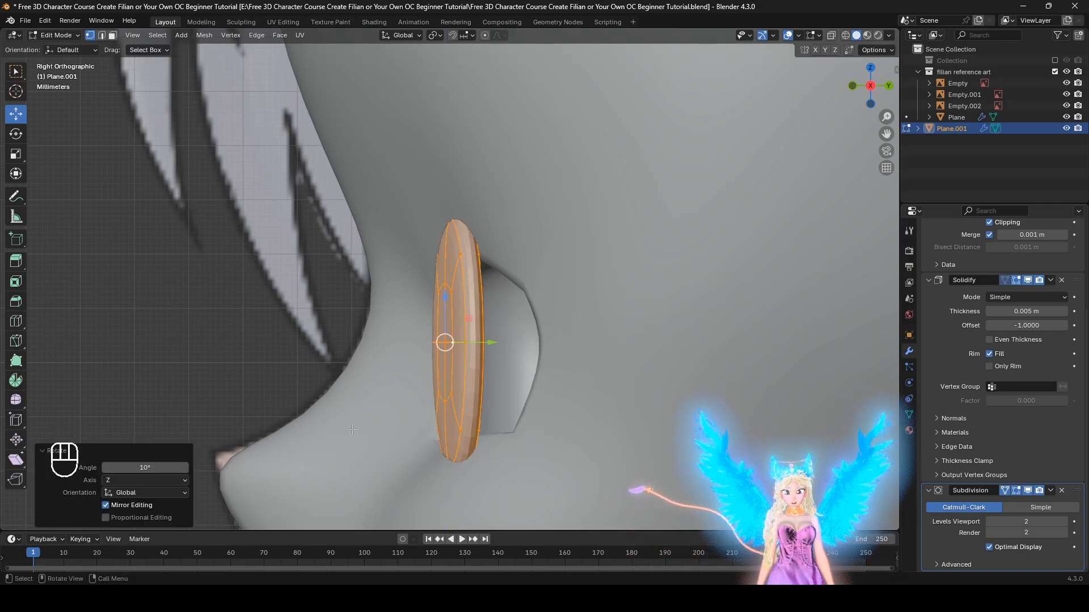
Step: Move the rotated irises further back along Y so they sit inside the eye sockets
mouse_move(352, 429)
middle_mouse_down()
mouse_move(567, 317)
mouse_move(603, 315)
mouse_move(487, 386)
mouse_move(479, 363)
middle_mouse_up()
scroll(480, 355, "up", 3)
key("z")
scroll(479, 355, "up", 2)
key("z")
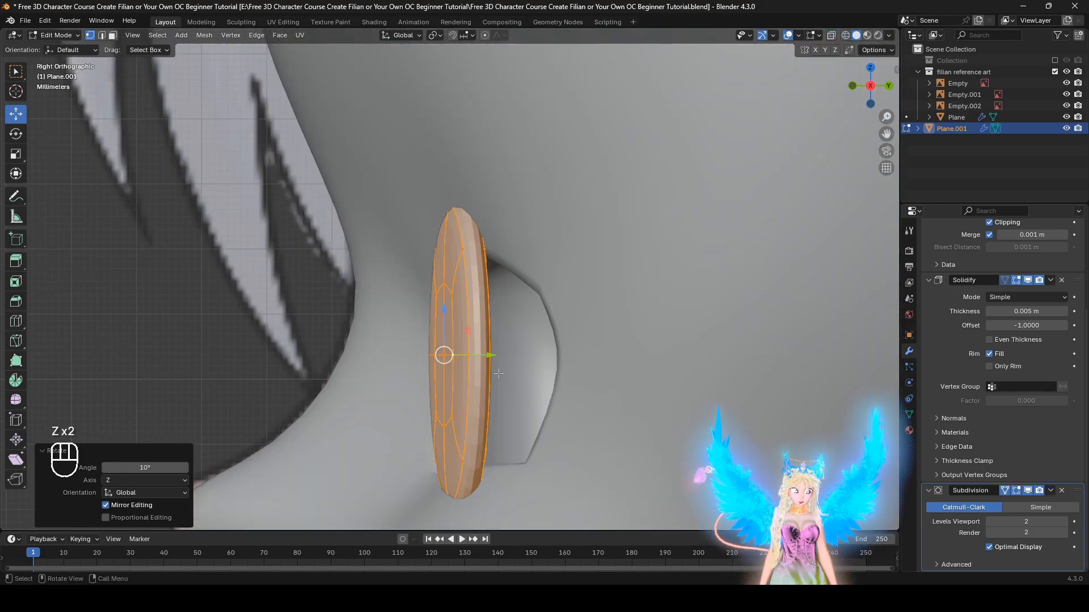
left_click_drag(487, 357, 513, 346)
scroll(513, 346, "down", 1)
scroll(514, 346, "down", 1, "alt")
Step: Compare the irises' position with the front and side reference art and the sockets in wireframe and solid shading
middle_click_drag(514, 346, 636, 379, "alt")
key("z")
scroll(599, 380, "down", 3)
key("z")
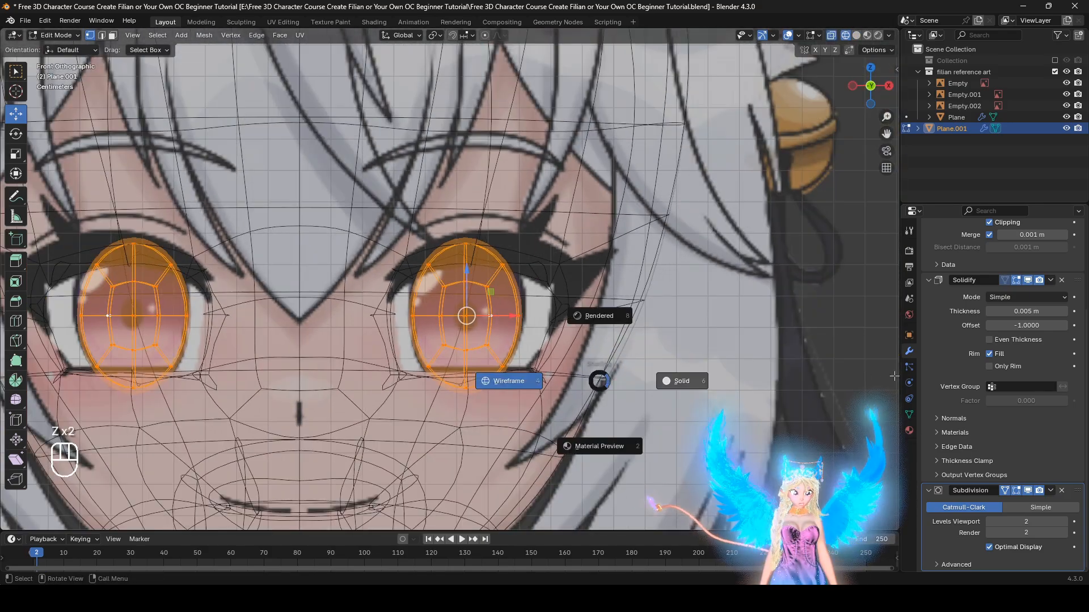
mouse_move(894, 376)
middle_mouse_down()
mouse_move(620, 381)
mouse_move(636, 379)
mouse_move(639, 413)
mouse_move(527, 413)
mouse_move(552, 410)
middle_mouse_up()
key("z")
scroll(520, 389, "up", 1)
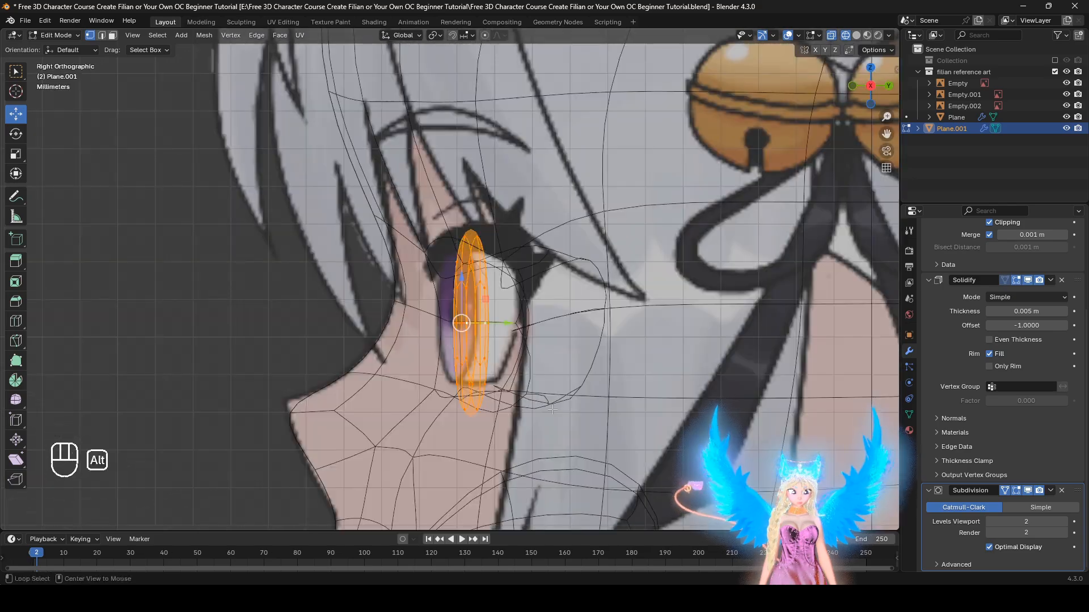
key("z")
key("z")
left_click(369, 370)
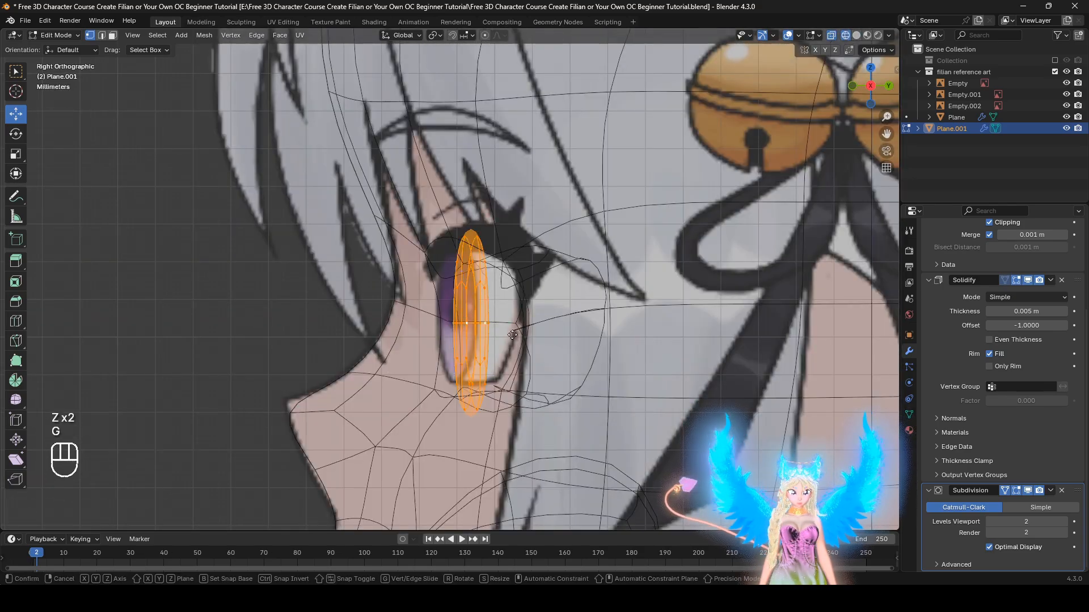
key("g")
left_click(514, 333)
key("z")
key("z")
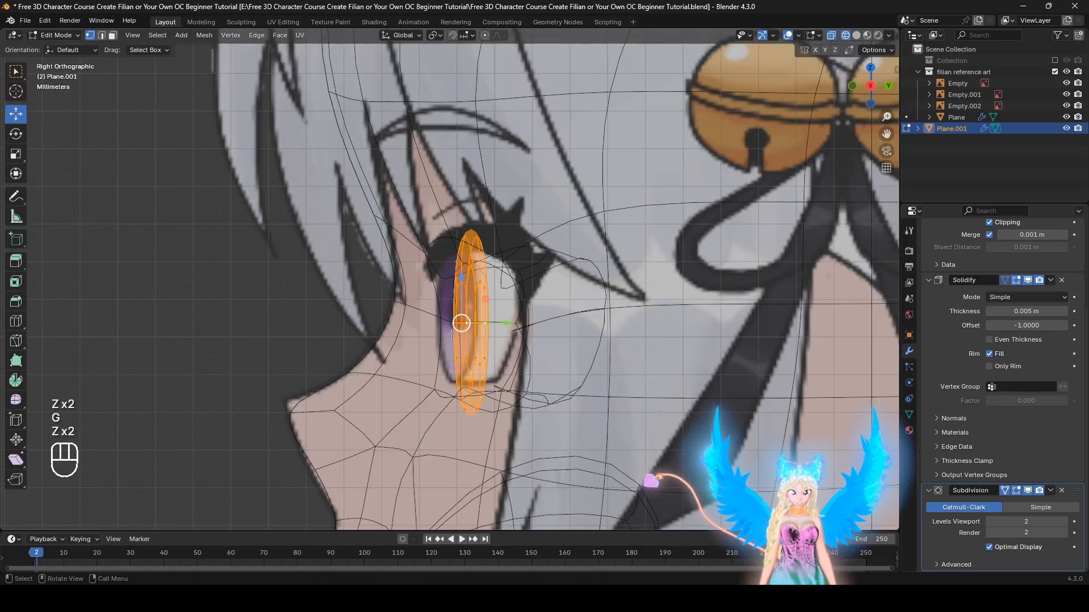
key("z")
mouse_move(481, 331)
middle_mouse_down()
mouse_move(558, 340)
mouse_move(475, 343)
middle_mouse_up()
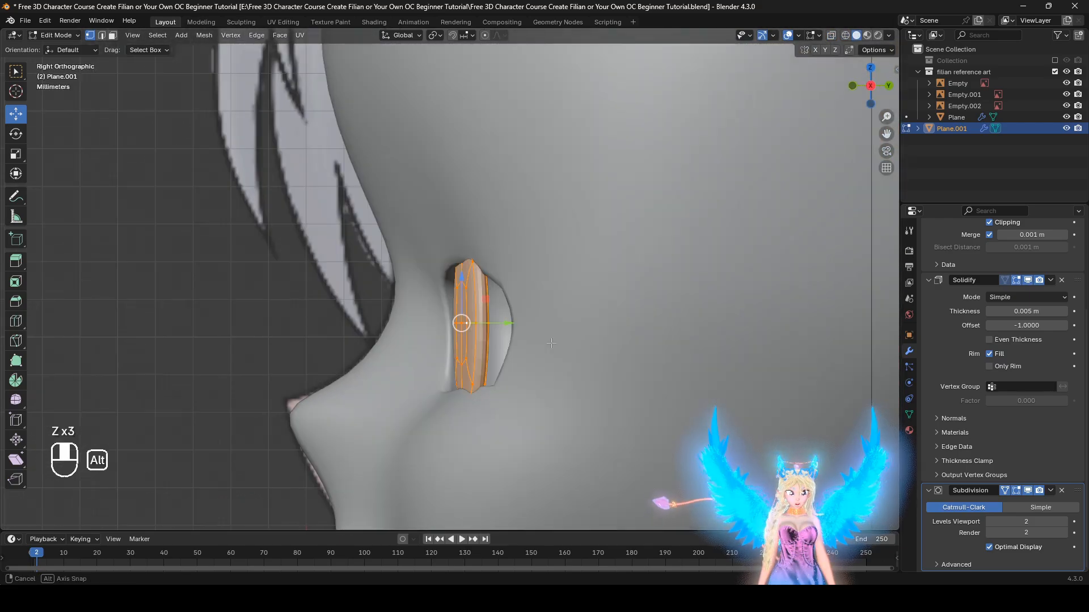
key("z")
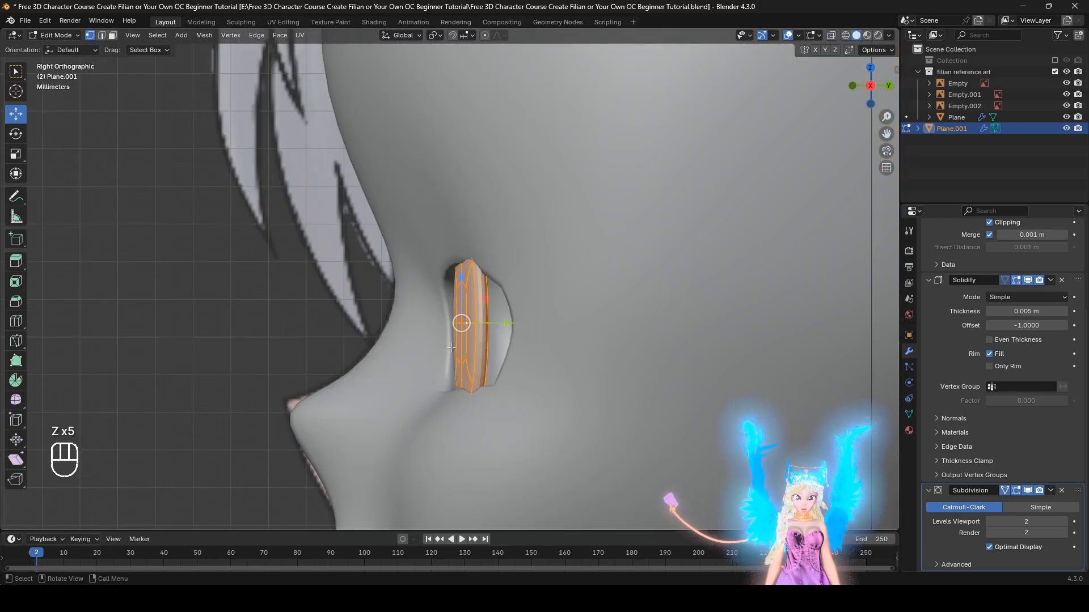
key("z")
key("z")
Step: Select only the iris's centre vertex and enable proportional editing
middle_click_drag(366, 320, 569, 322)
scroll(604, 392, "down", 1)
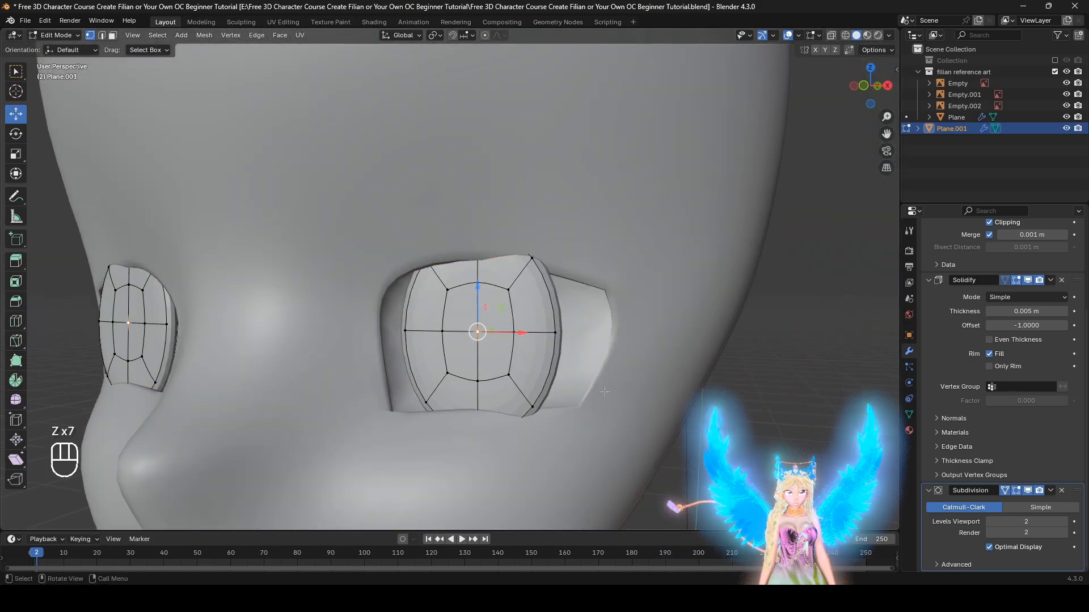
left_click(485, 35)
middle_click_drag(672, 358, 654, 339)
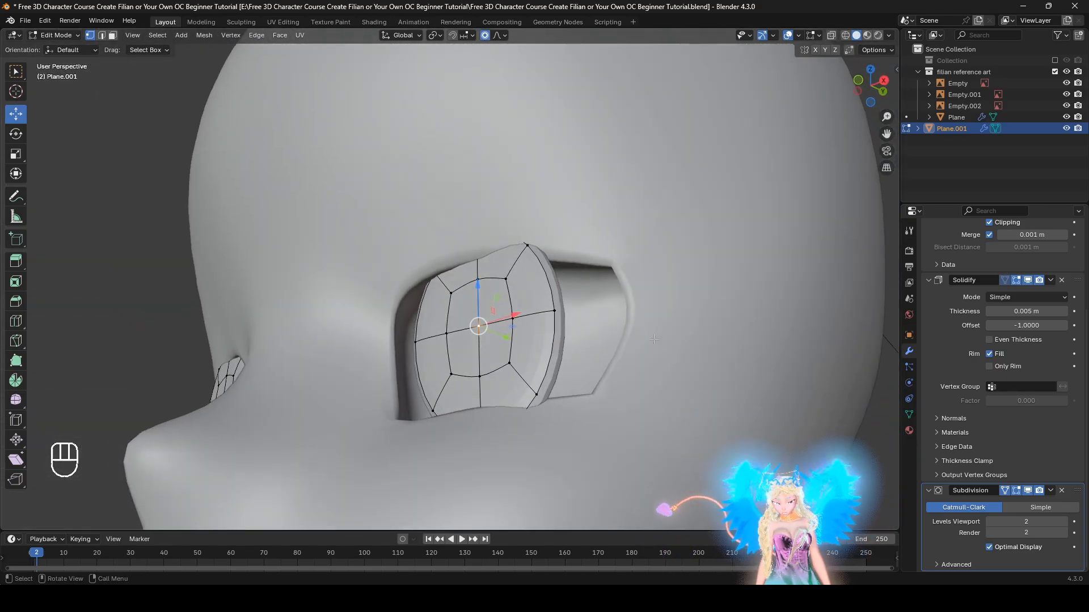
key("alt+s")
right_click(712, 387)
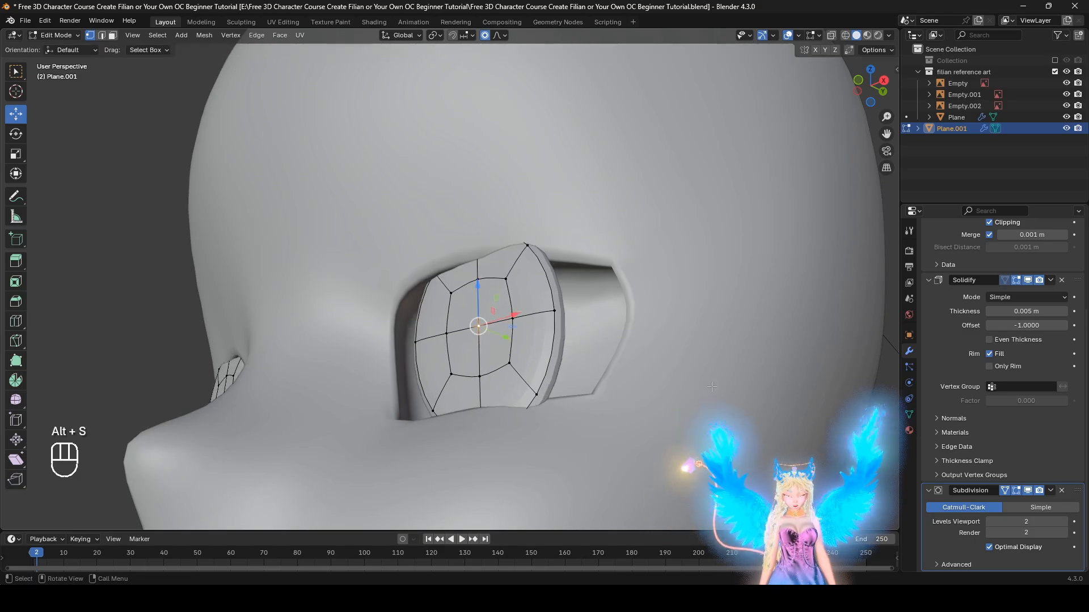
key("alt+s")
scroll(710, 374, "down", 5)
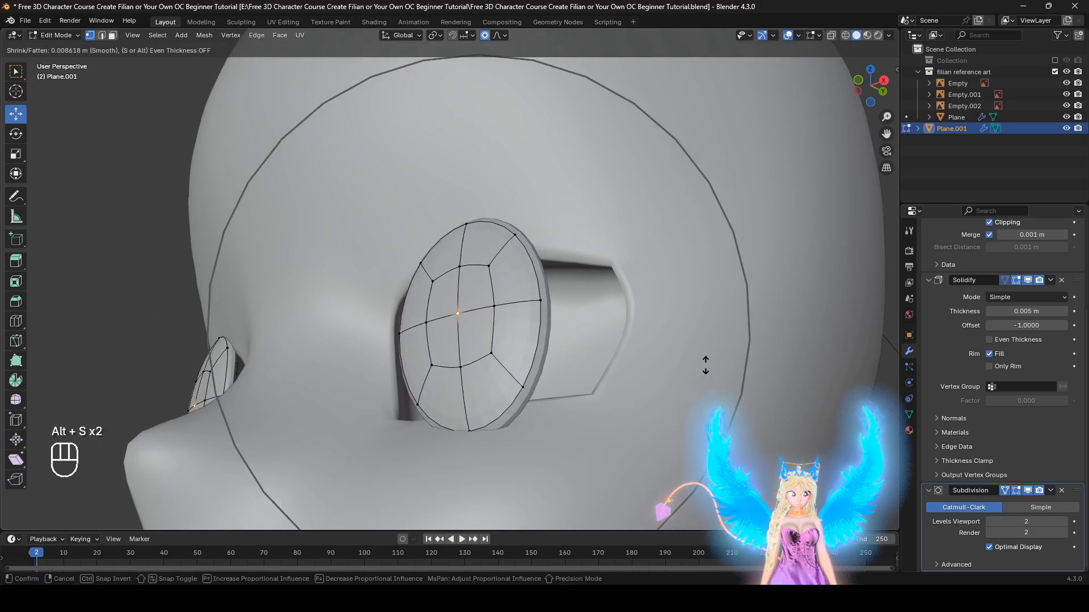
right_click(710, 367)
middle_click_drag(710, 367, 654, 392)
key("alt+s")
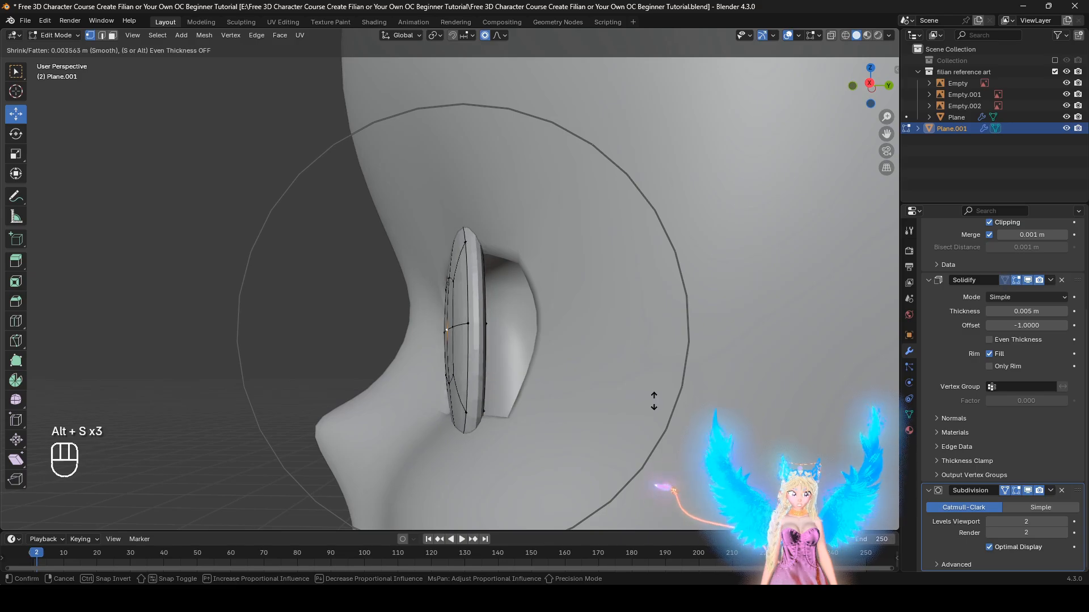
scroll(654, 399, "up", 1)
right_click(654, 399)
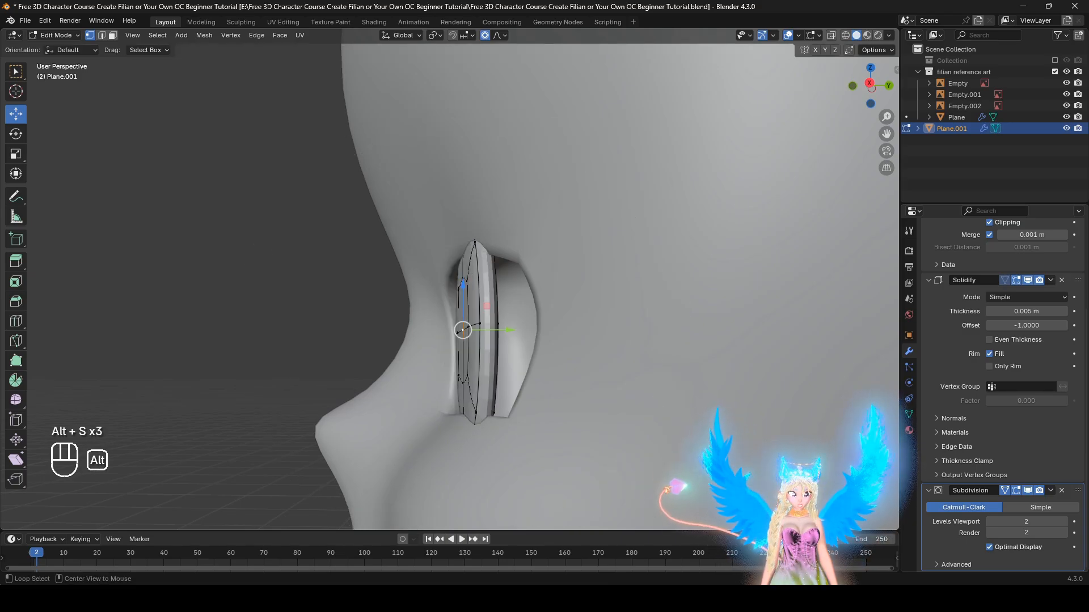
Step: Bulge the iris outward from its centre vertex with Shrink/Fatten by about 0.004 m, using a proportional size of about 0.039
key("alt+s")
scroll(658, 391, "up", 1)
left_click(658, 392)
Step: Select the whole linked iris mesh and move it back along Y about 0.0019 m in the side view
middle_click_drag(658, 392, 500, 399)
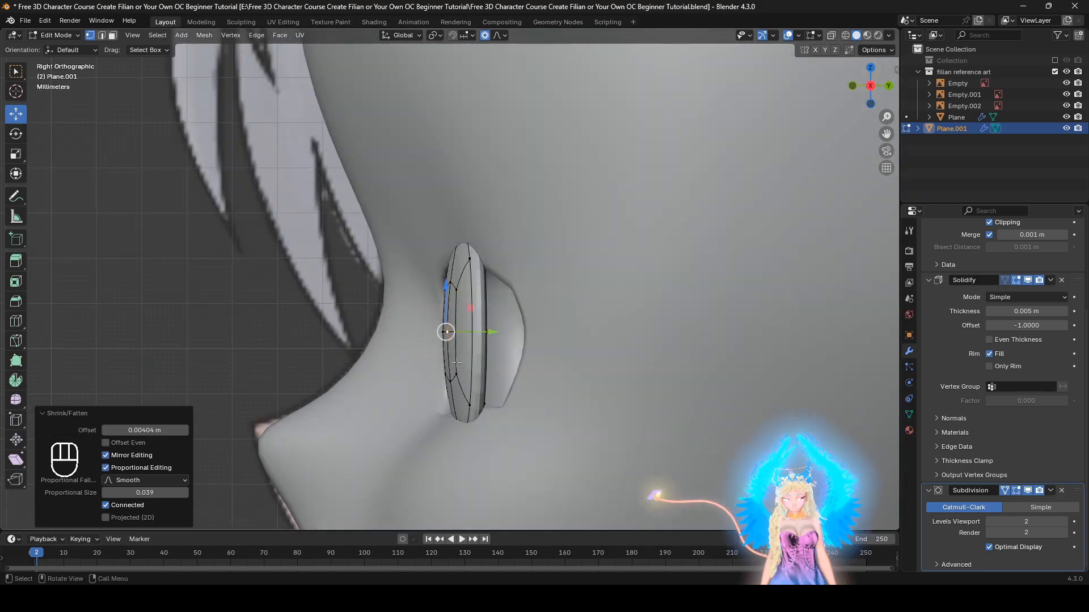
key("l")
key("z")
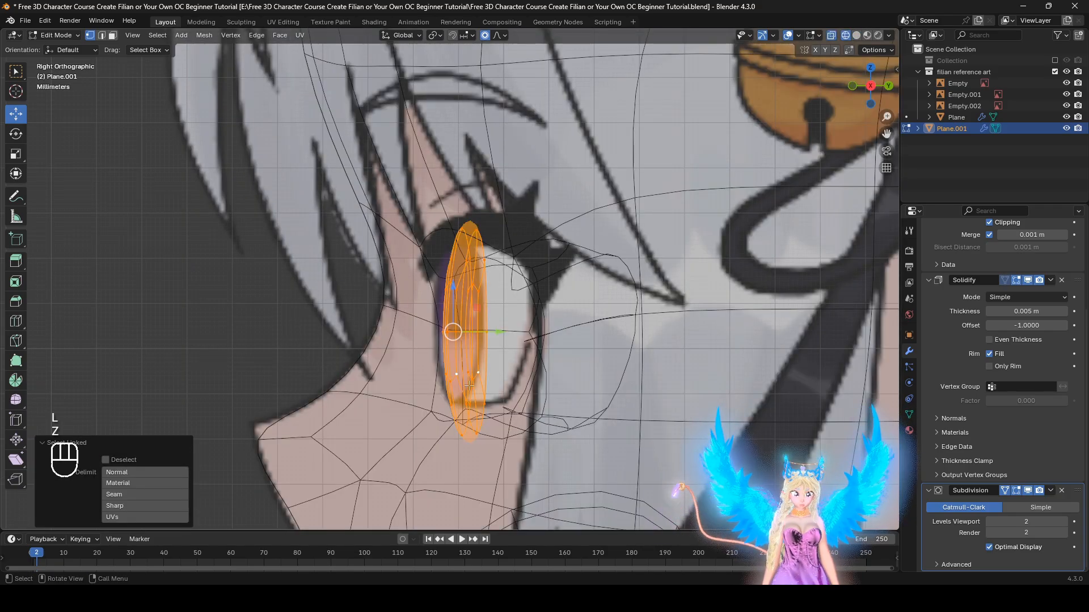
key("z")
key("g")
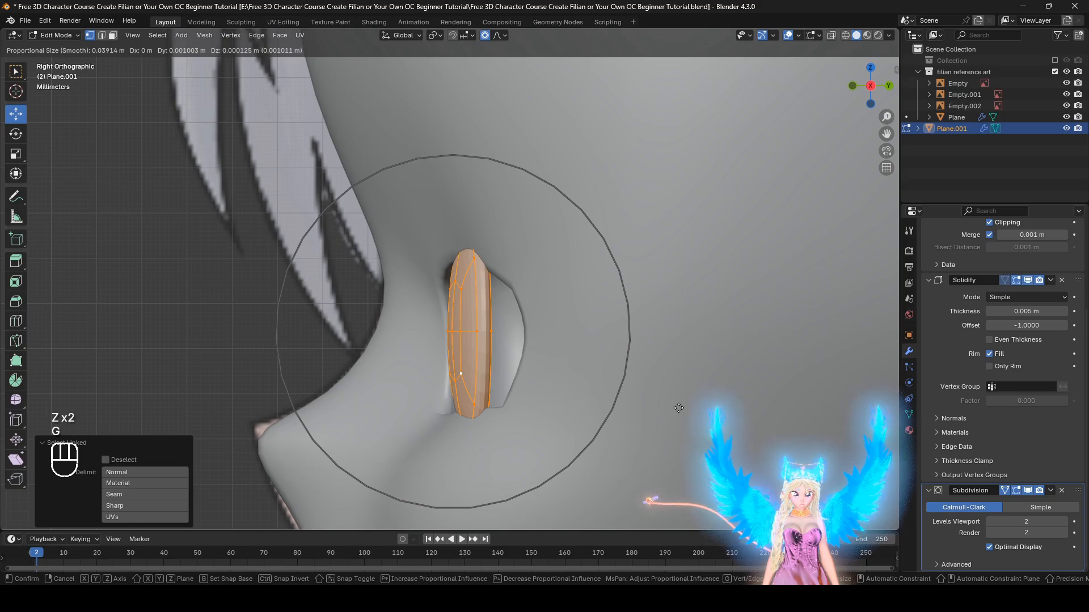
left_click(679, 407)
left_click_drag(494, 333, 502, 332)
Step: Check the irises' placement from the front against the reference art and in the solid-shaded eye sockets
middle_click_drag(502, 332, 590, 375, "alt")
key("z")
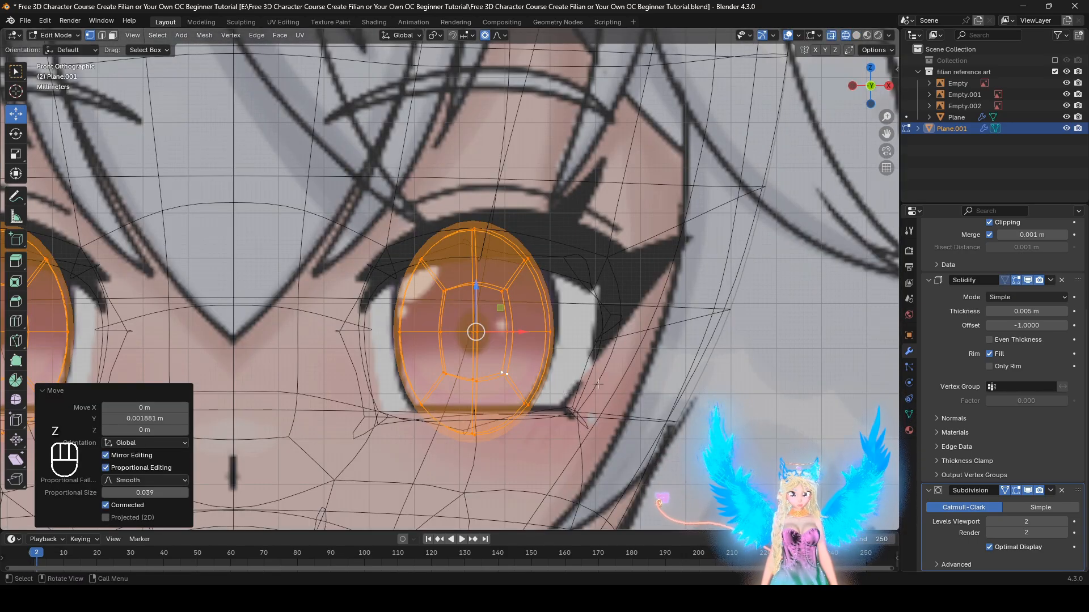
key("z")
scroll(598, 384, "down", 4)
mouse_move(686, 392)
middle_mouse_down()
mouse_move(601, 385)
mouse_move(684, 397)
middle_mouse_up()
scroll(624, 381, "up", 2)
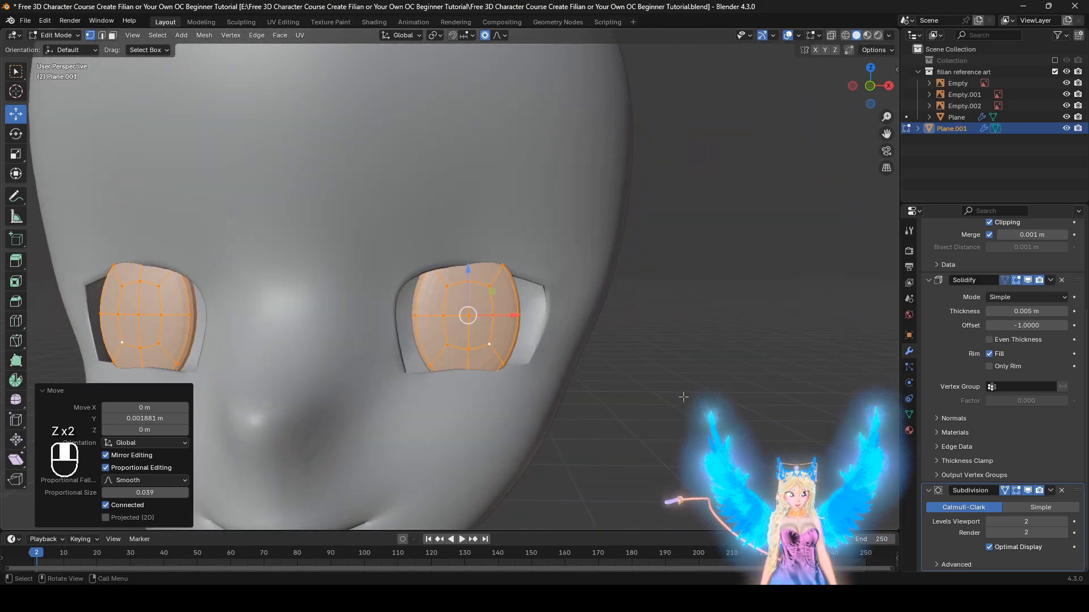
scroll(683, 397, "down", 2)
scroll(663, 384, "up", 3)
Step: Return to Object Mode, add the head mesh to the selection, and enter Edit Mode on the head and irises together
left_click(57, 35)
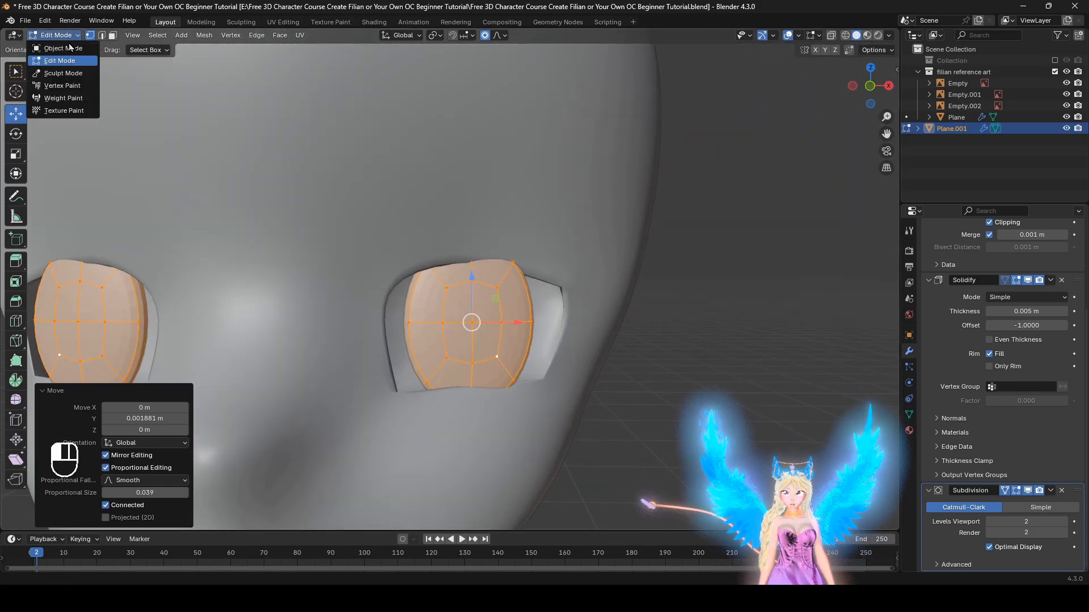
left_click(64, 48)
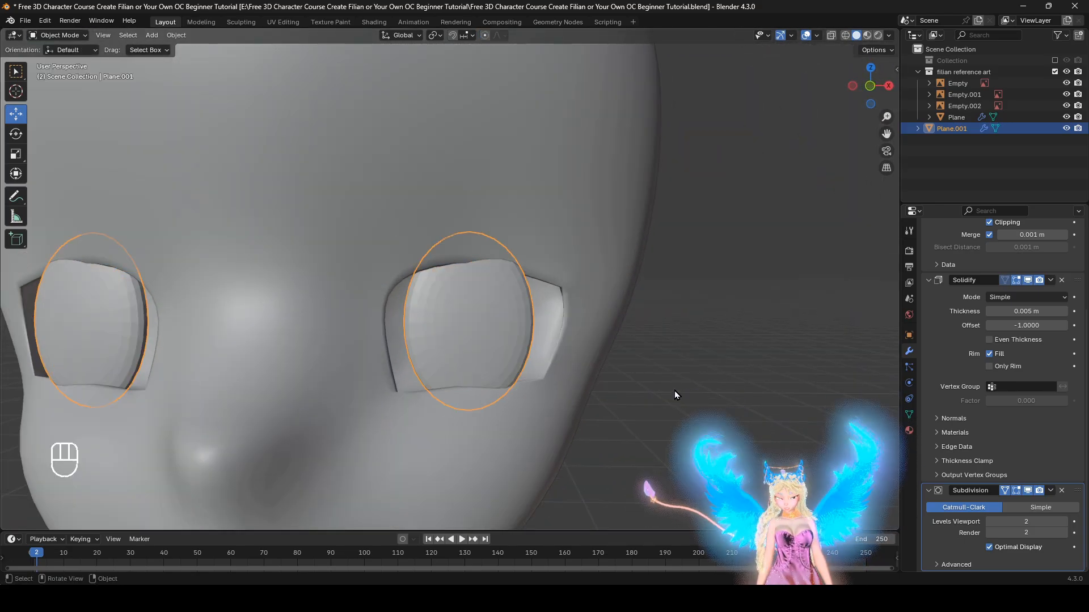
left_click(611, 246, "shift")
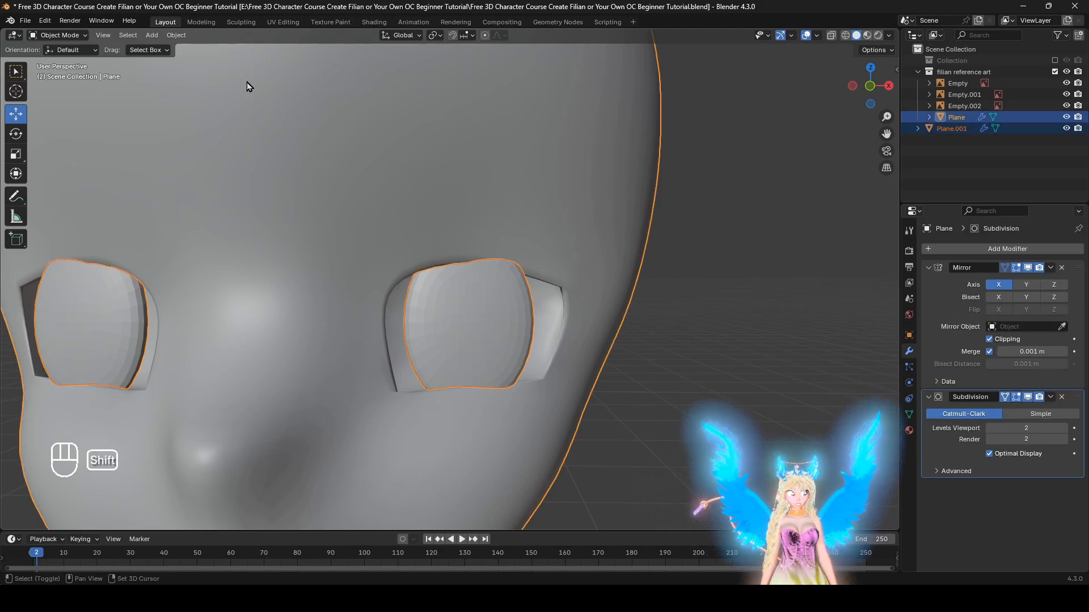
left_click(75, 36)
left_click(60, 61)
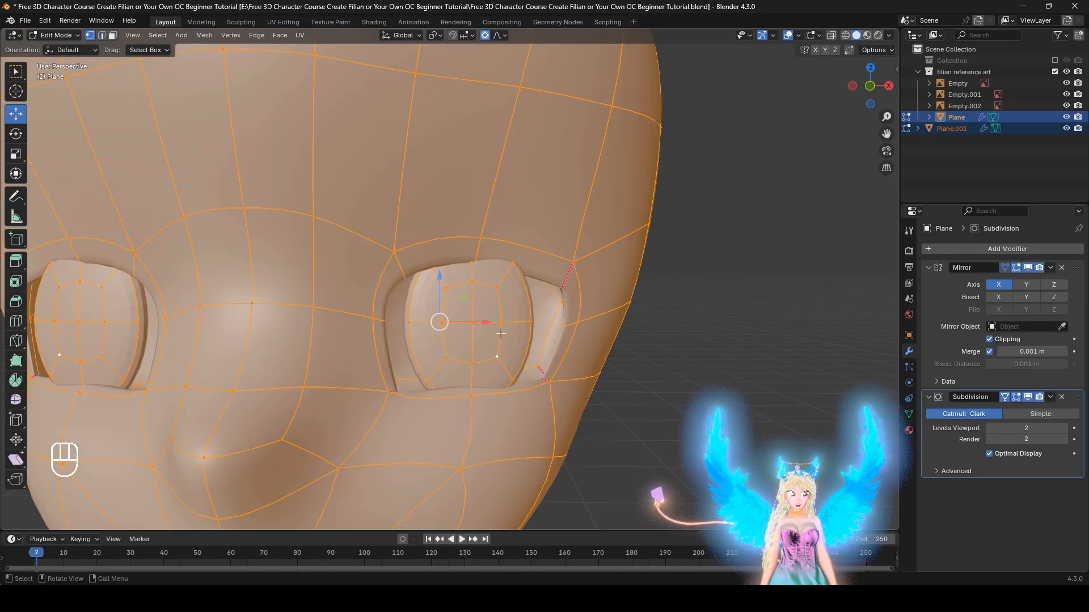
Step: In edge selection, pull the eye socket's upper and lower inner edges forward along Y behind the iris with proportional editing
middle_click_drag(431, 318, 475, 217)
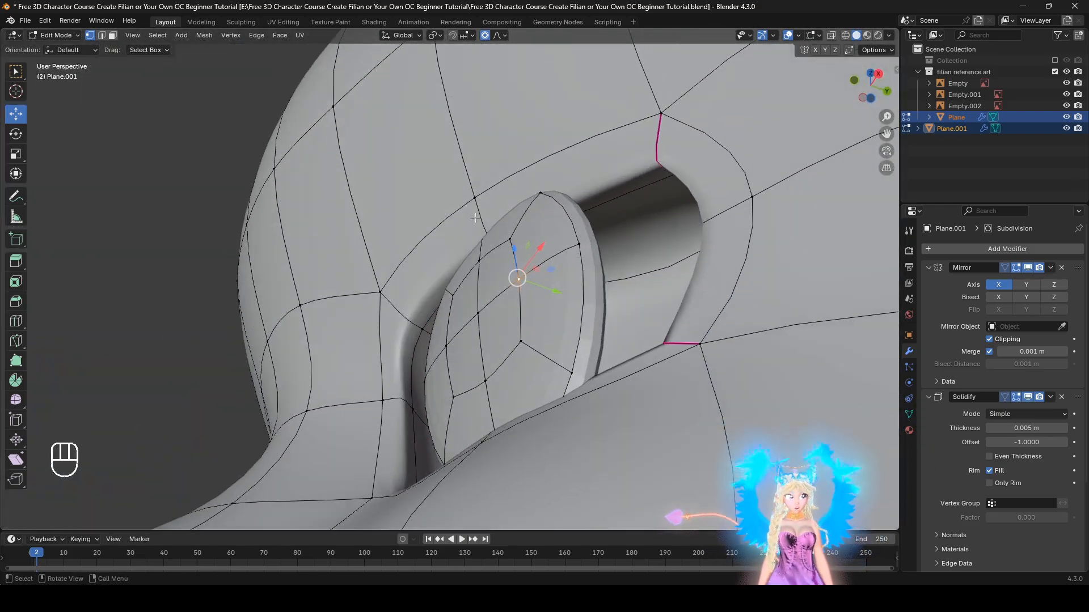
left_click(540, 194)
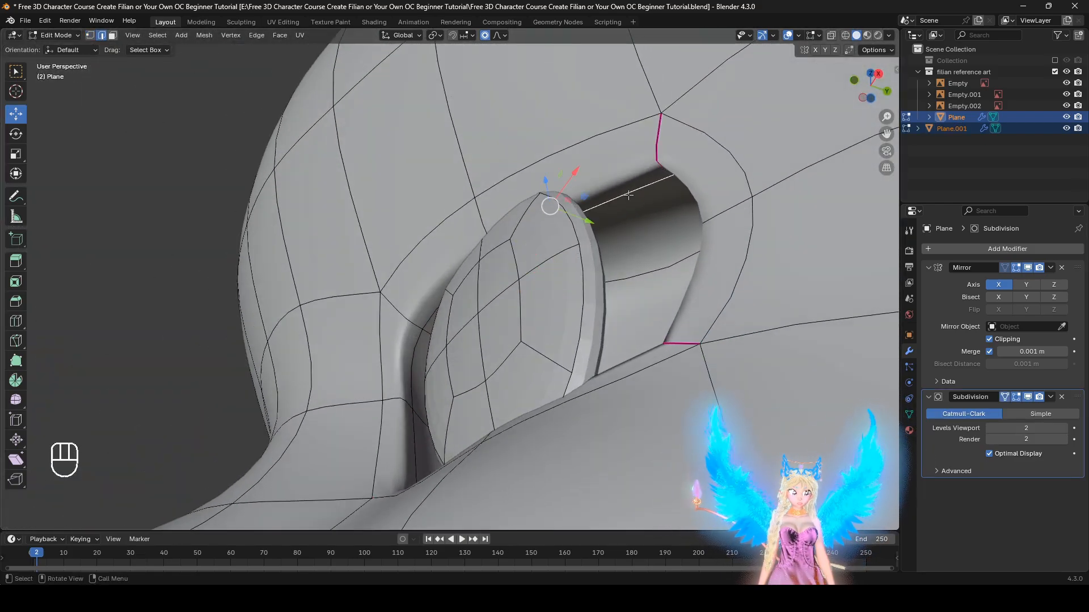
middle_click_drag(542, 196, 600, 178)
left_click(500, 36)
middle_click_drag(584, 226, 572, 222)
left_click_drag(572, 212, 518, 200)
scroll(545, 206, "up", 2)
middle_click_drag(518, 200, 523, 197)
middle_click_drag(584, 219, 575, 212)
left_click_drag(576, 212, 549, 207)
middle_click_drag(549, 208, 518, 444)
left_click_drag(517, 445, 507, 445)
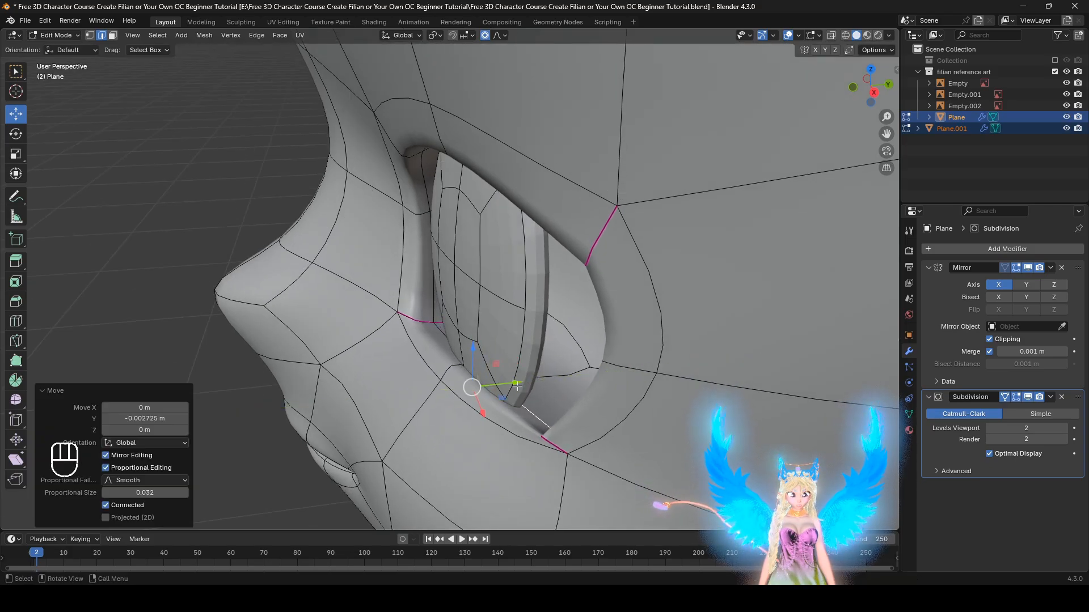
Step: Move the edge at the eye socket's inner corner back along Y with proportional editing in the side view
middle_click_drag(507, 445, 487, 326)
scroll(498, 359, "down", 4)
scroll(581, 354, "down", 3)
scroll(553, 349, "up", 4)
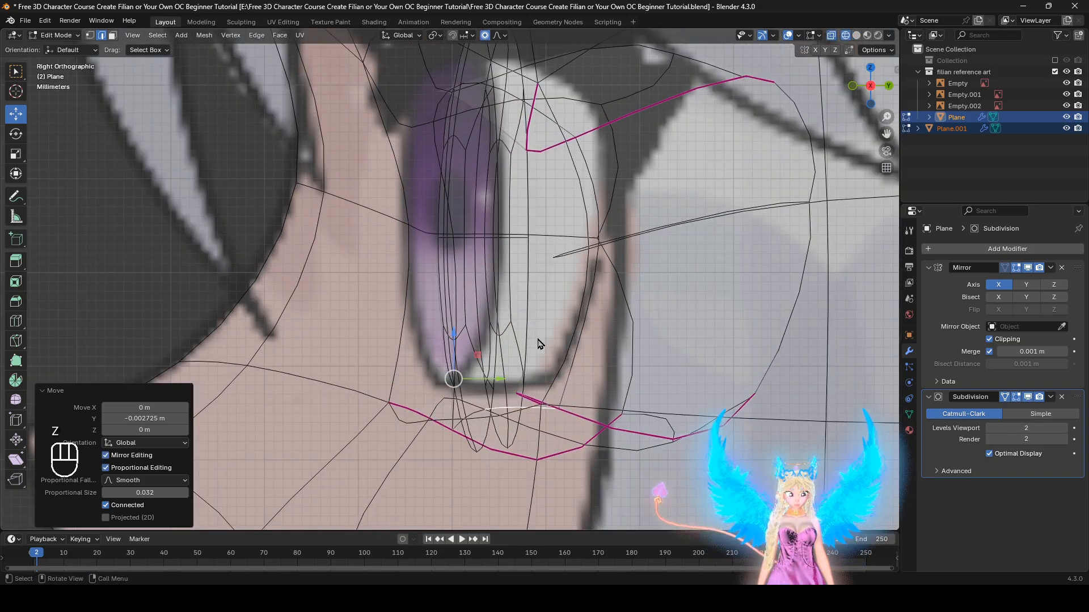
key("z")
mouse_move(613, 347)
middle_mouse_down()
mouse_move(716, 354)
mouse_move(758, 434)
mouse_move(637, 354)
middle_mouse_up()
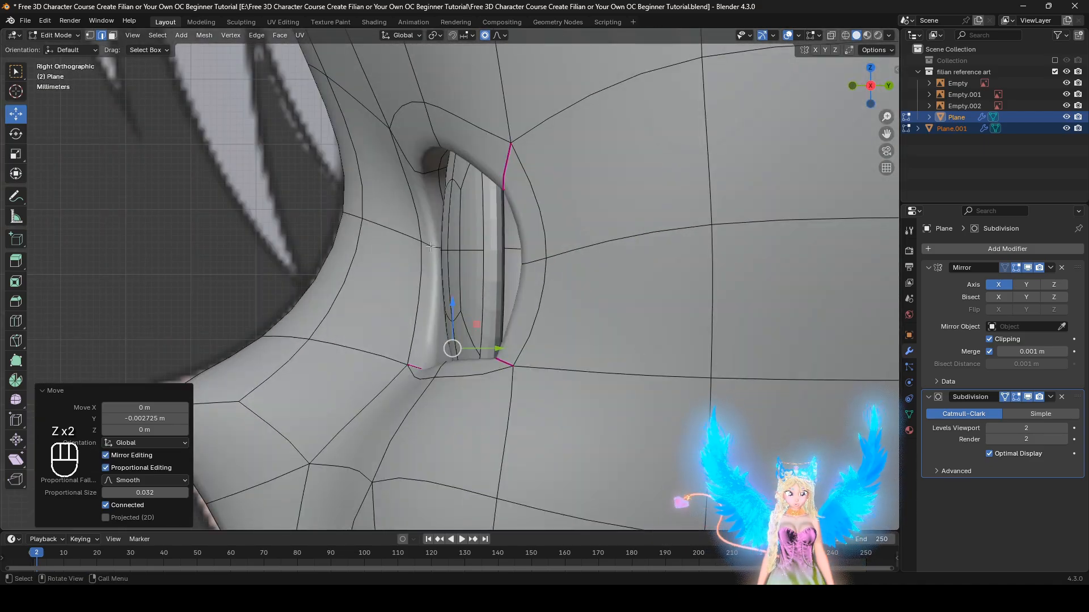
left_click(431, 246)
key("g")
right_click(558, 336)
key("g")
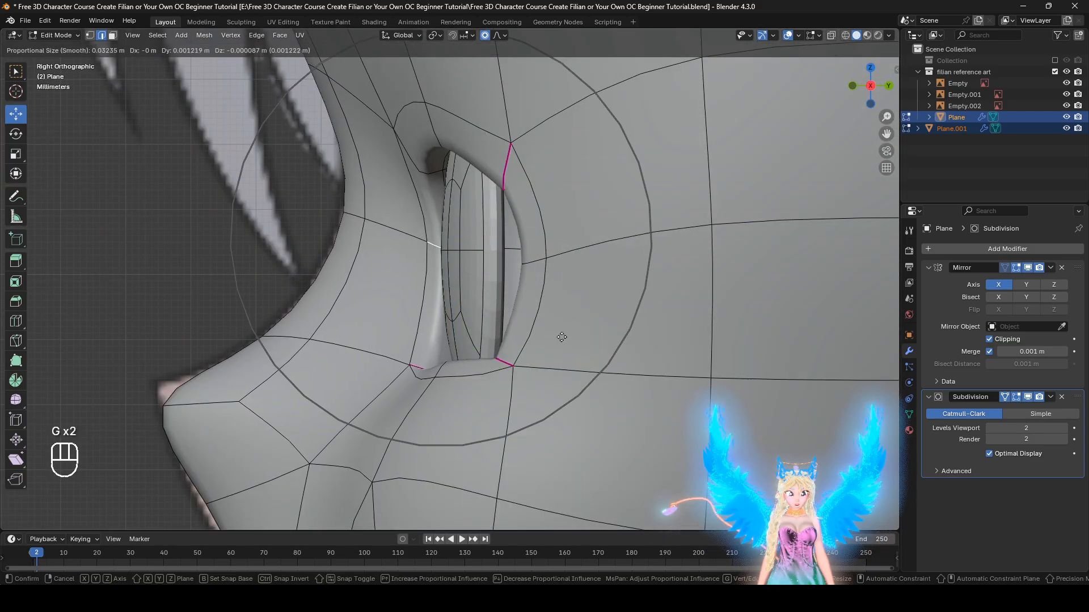
left_click(561, 338)
Step: Move the lower inner-corner edge of the eye socket back about 0.0017 m along Y beside the iris
left_click(428, 320)
key("g")
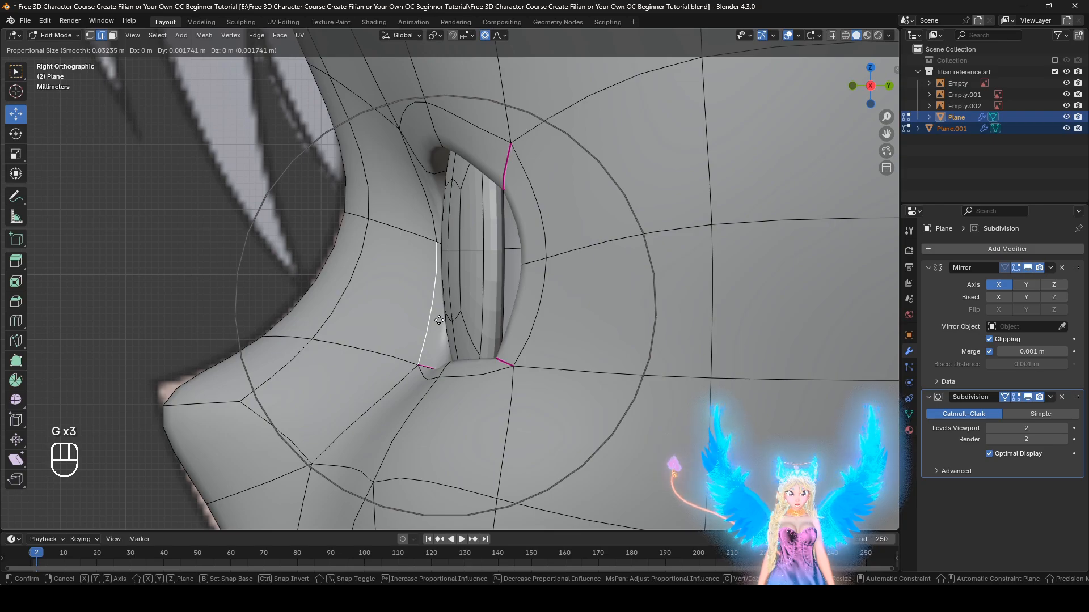
left_click(439, 319)
middle_click_drag(554, 358, 687, 365)
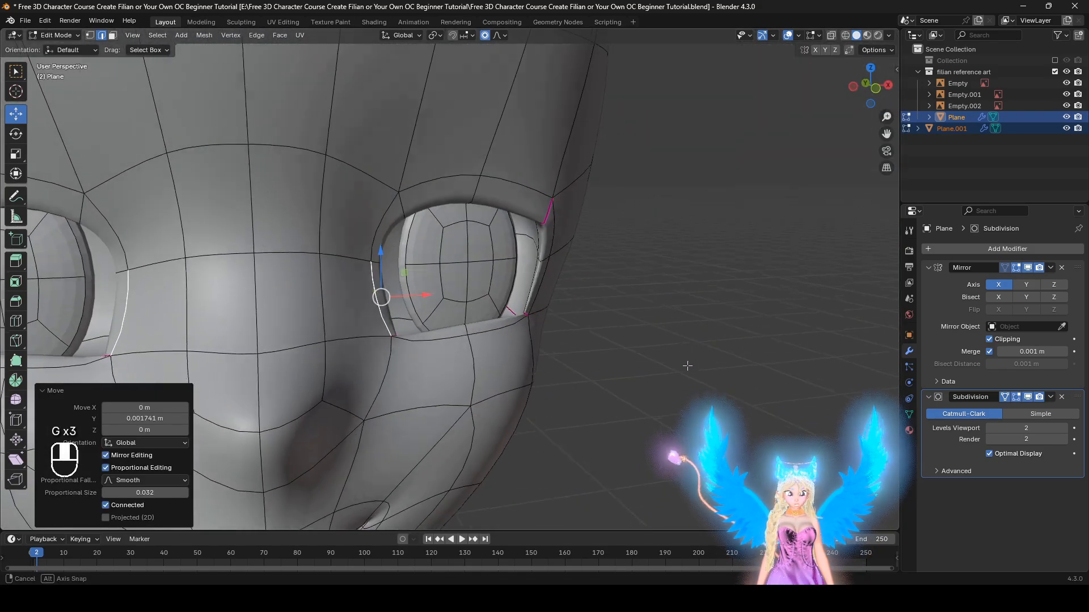
scroll(596, 199, "down", 1)
middle_click_drag(595, 199, 473, 287, "alt")
scroll(473, 287, "up", 3)
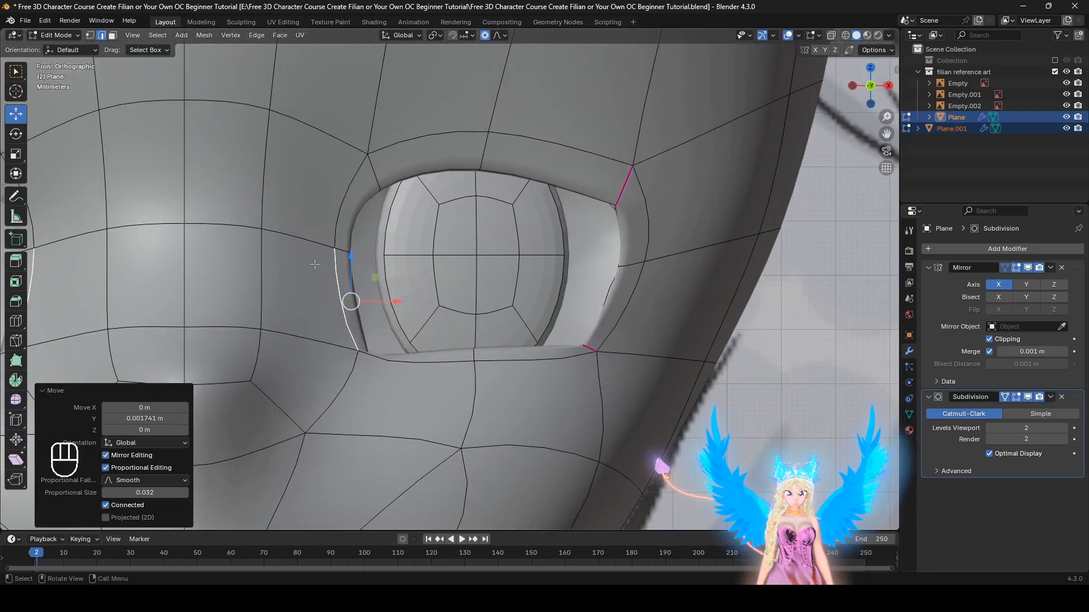
Step: Turn off proportional editing, duplicate an upper iris edge and move the copy out in front of the iris near the inner corner
middle_click_drag(315, 265, 570, 273)
left_click(480, 245)
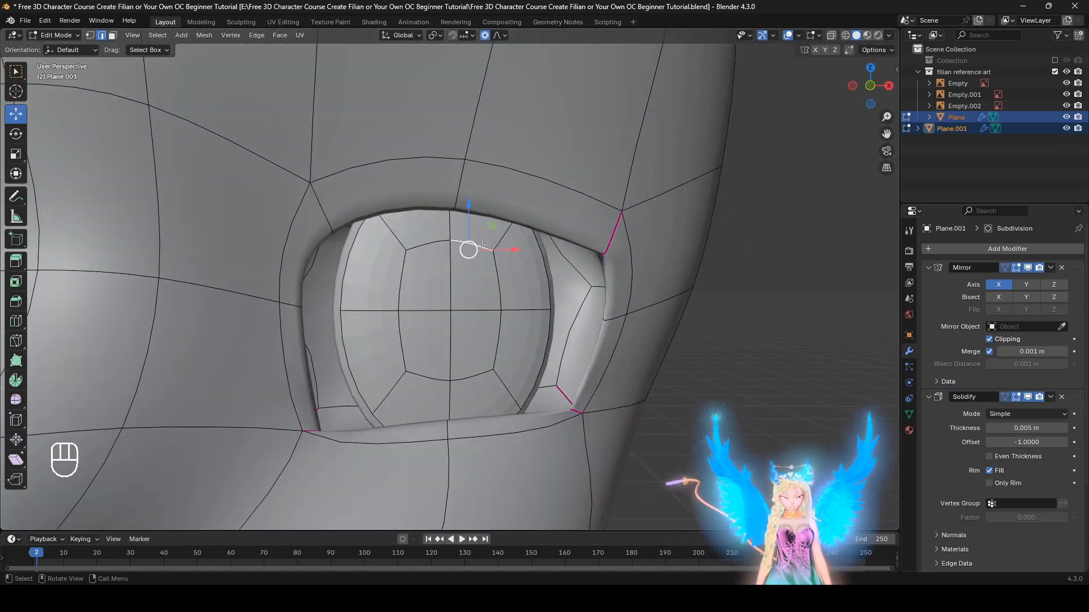
middle_click_drag(530, 264, 466, 278)
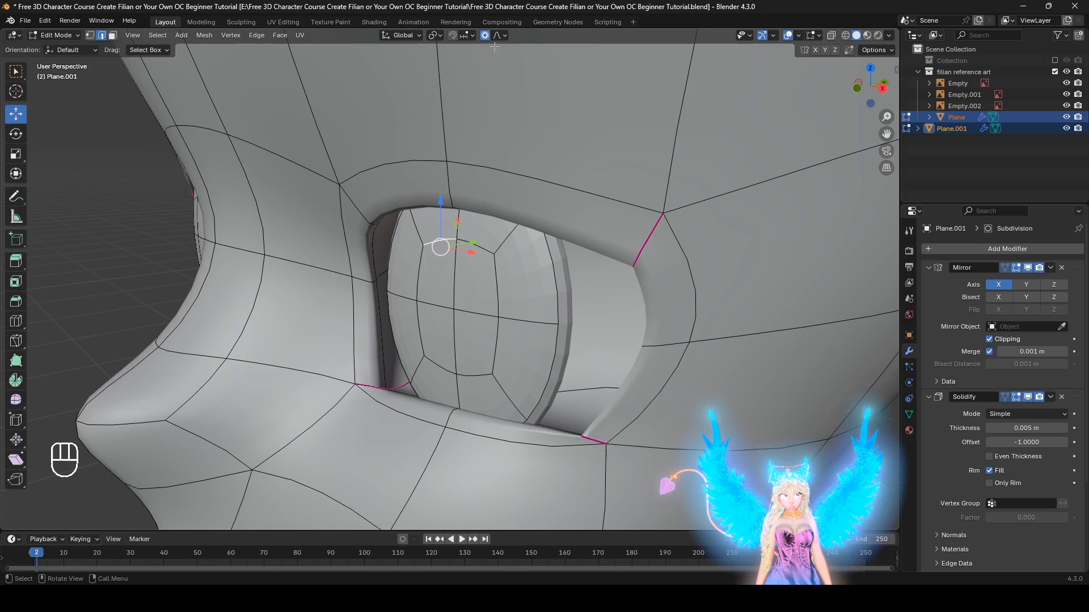
key("shift+d")
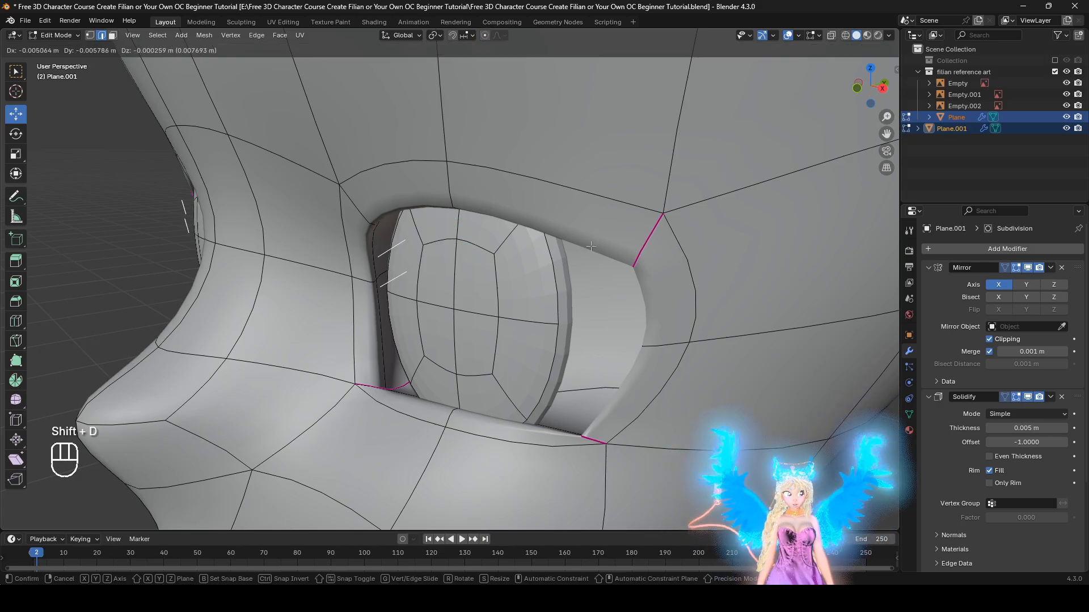
left_click(591, 247)
mouse_move(591, 246)
middle_mouse_down()
mouse_move(510, 246)
mouse_move(584, 246)
middle_mouse_up()
key("g")
left_click(491, 246)
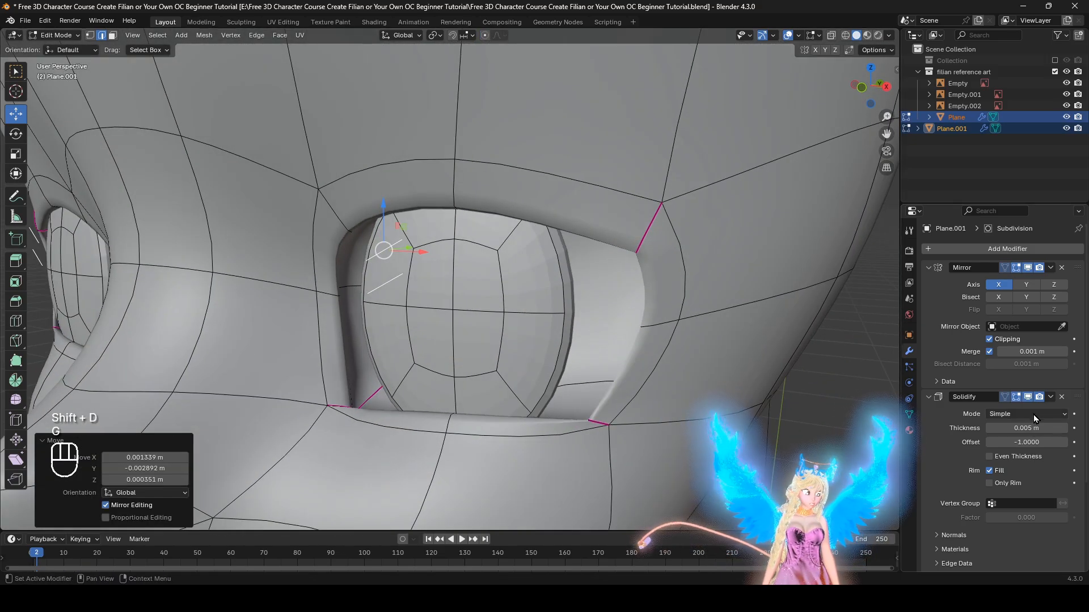
Step: Hide the Solidify and Subdivision modifiers of the iris mesh in the viewport
left_click(1029, 397)
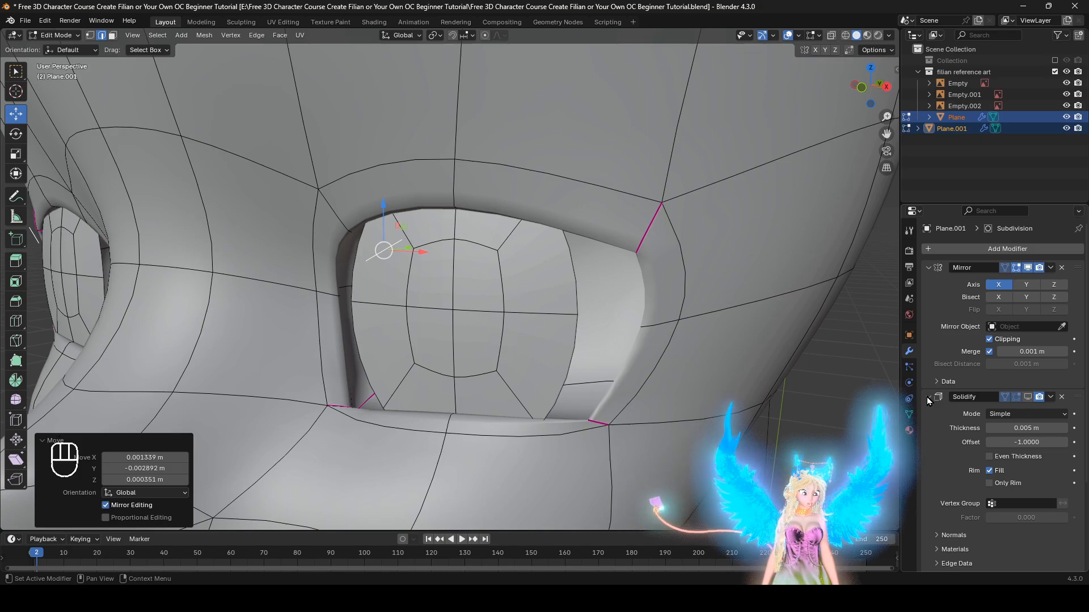
left_click(927, 396)
left_click(1029, 412)
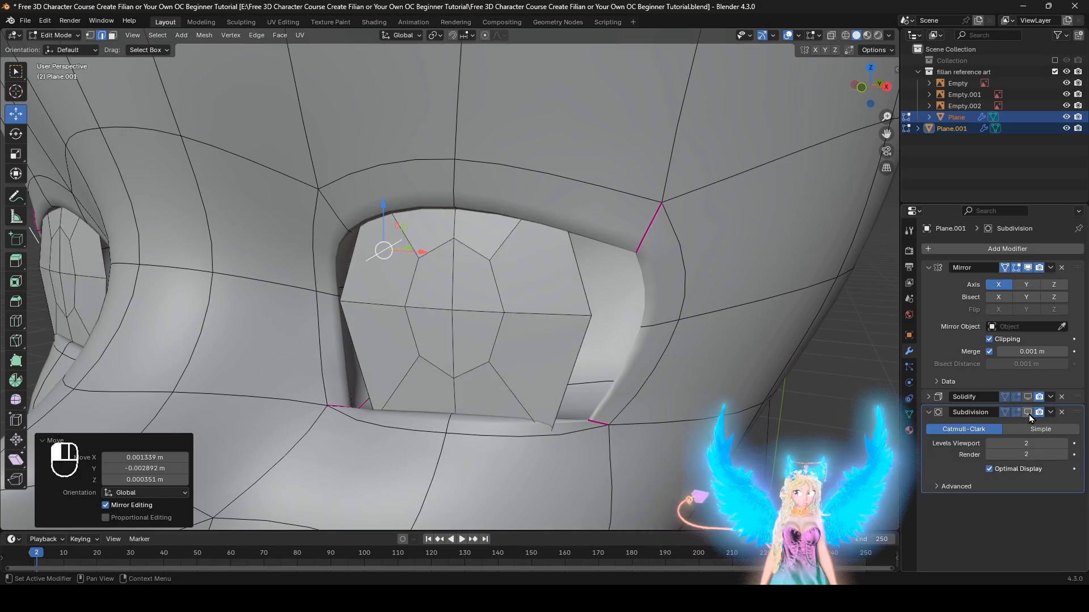
Step: Rotate the duplicated edge and move it to the inner end of the upper lash line in the front wireframe view
middle_click_drag(317, 315, 359, 304)
key("z")
left_click(289, 303)
middle_click_drag(599, 321, 632, 405, "shift")
scroll(633, 405, "up", 2)
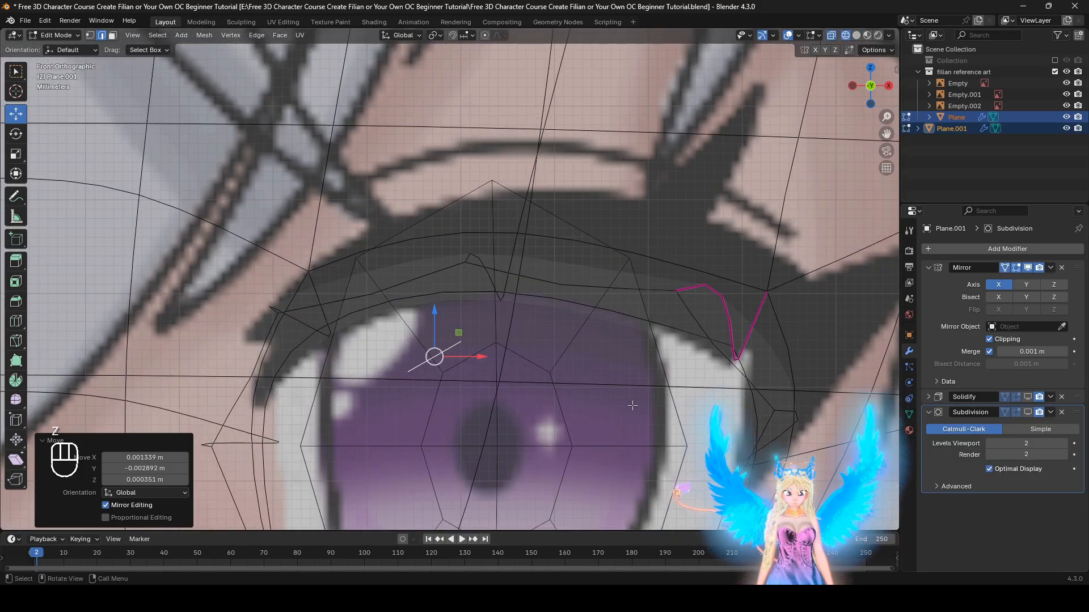
key("r")
left_click(532, 253)
key("g")
left_click(363, 287)
scroll(490, 338, "down", 3)
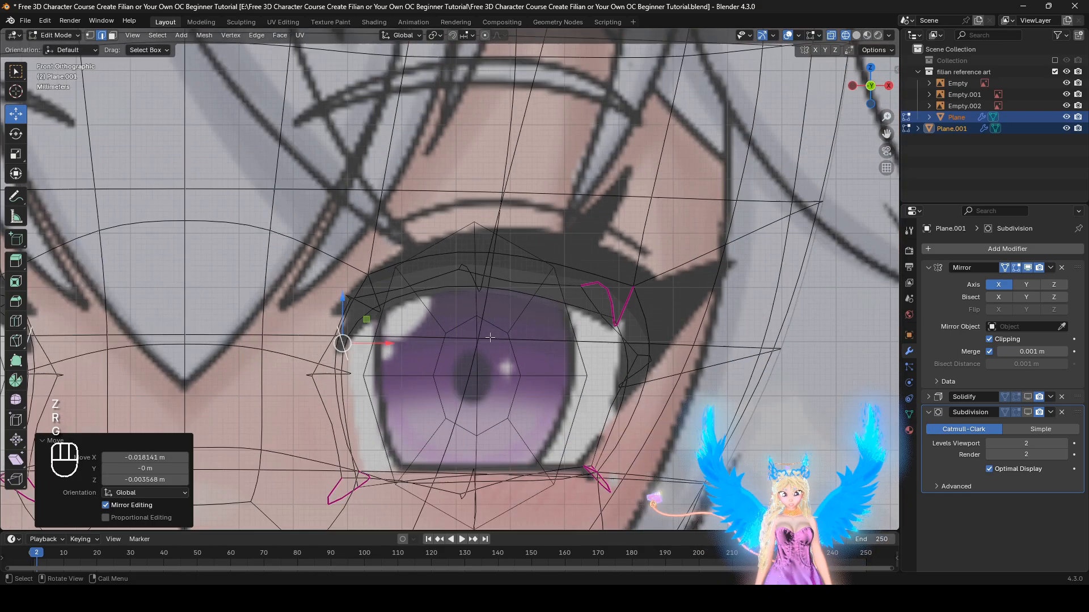
Step: Flatten the duplicated edge in the side view by scaling it to 0 along Y
middle_click_drag(490, 337, 373, 339, "alt")
key("s")
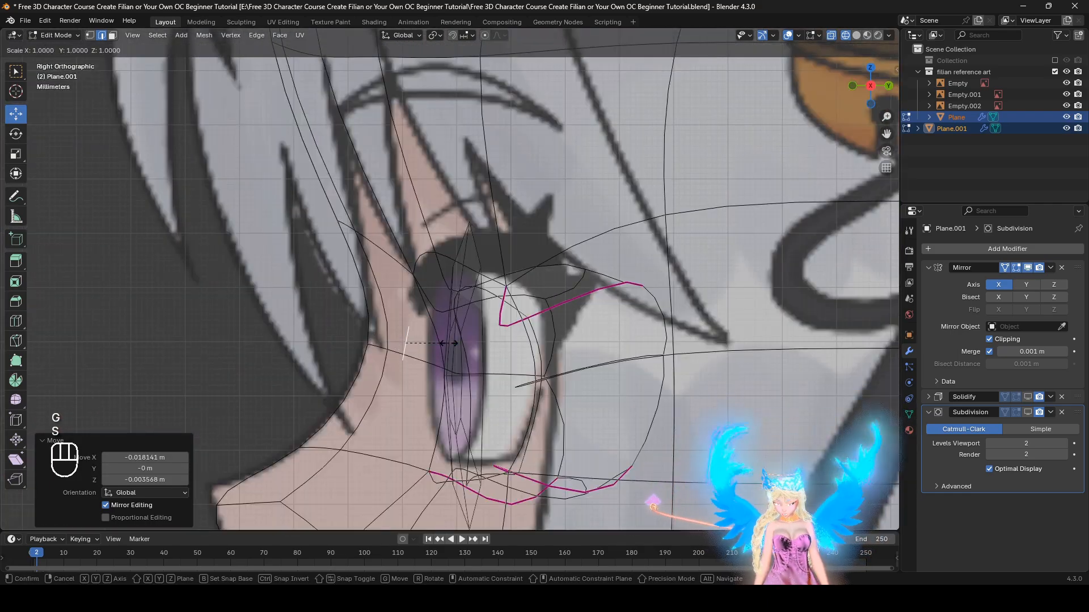
key("y")
left_click(448, 343)
middle_click_drag(448, 343, 522, 306)
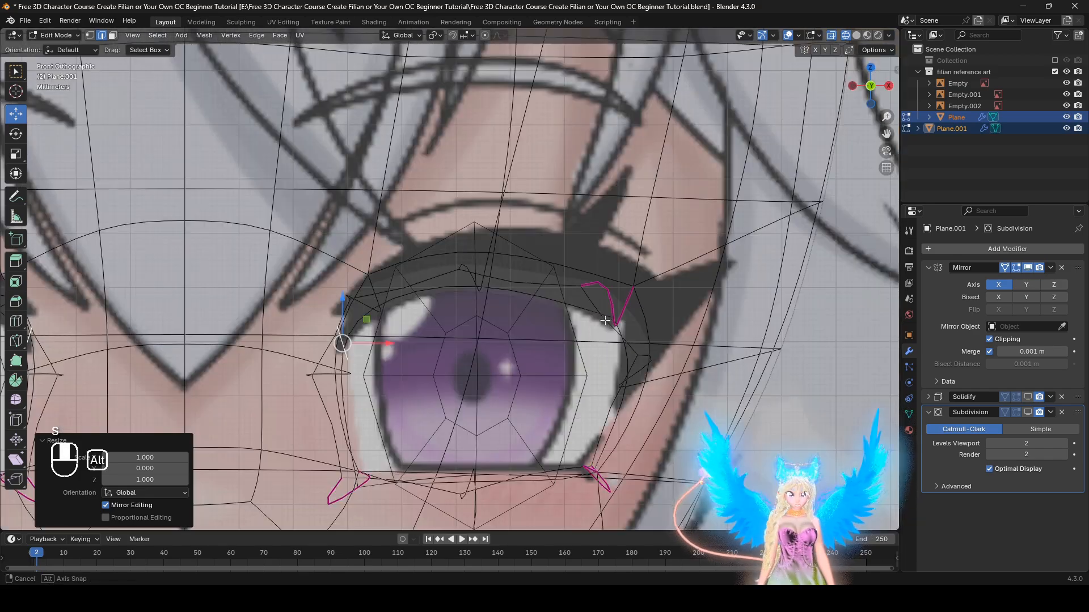
Step: Rotate, shrink and move the edge to fit the pointed inner tip of the reference's upper lash
scroll(445, 272, "up", 3)
key("r")
left_click(377, 285)
key("g")
left_click(374, 294)
key("s")
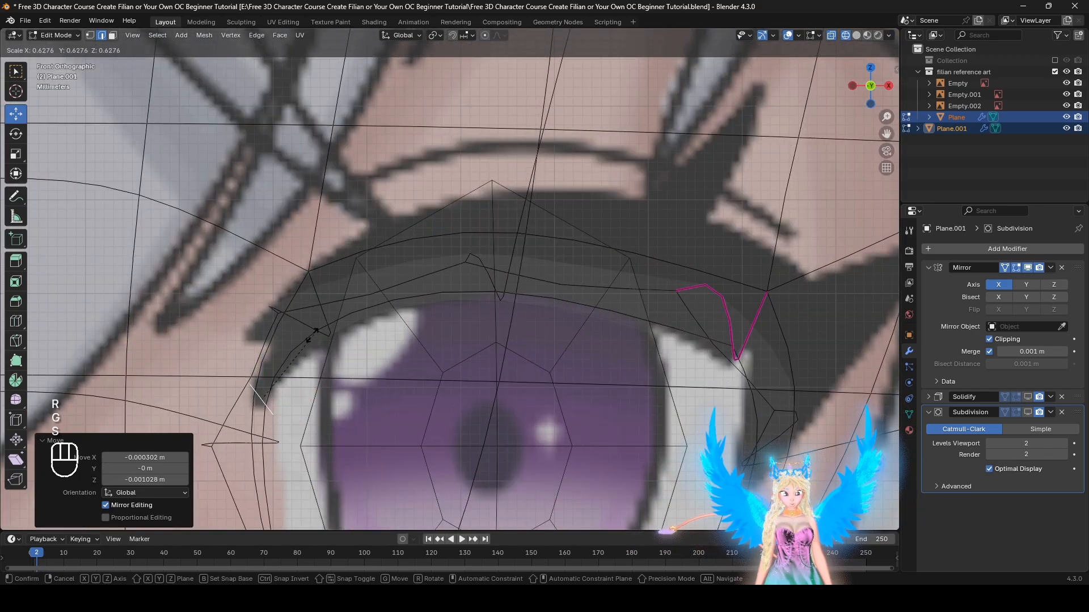
left_click(309, 364)
middle_click_drag(443, 304, 476, 257, "shift")
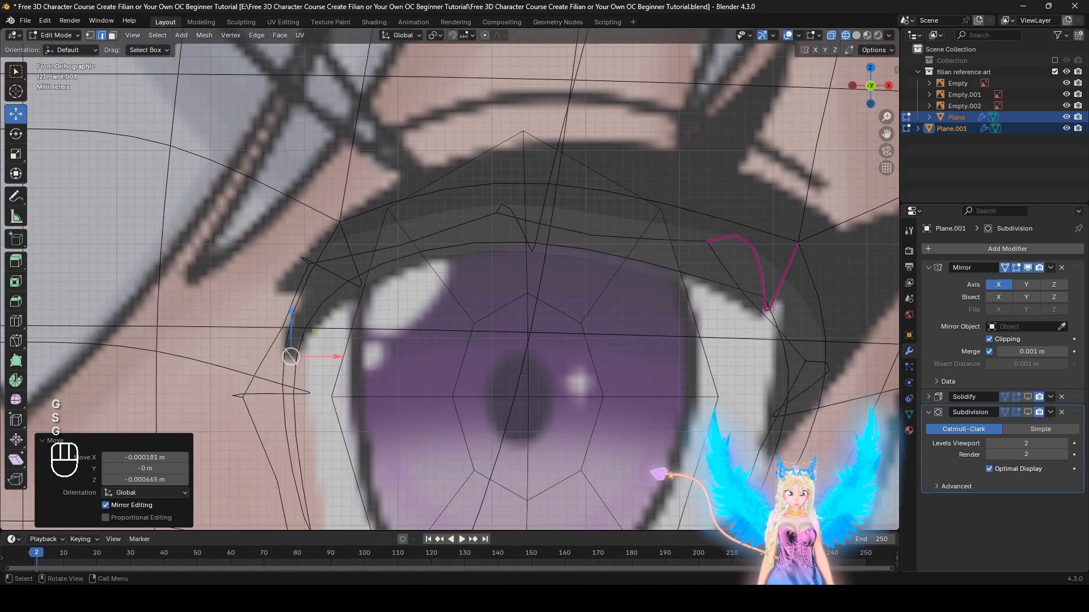
key("r")
left_click(477, 376)
key("g")
left_click(480, 373)
Step: Extrude the tip edge up along the reference lash and scale it to match the lash's growing width
key("e")
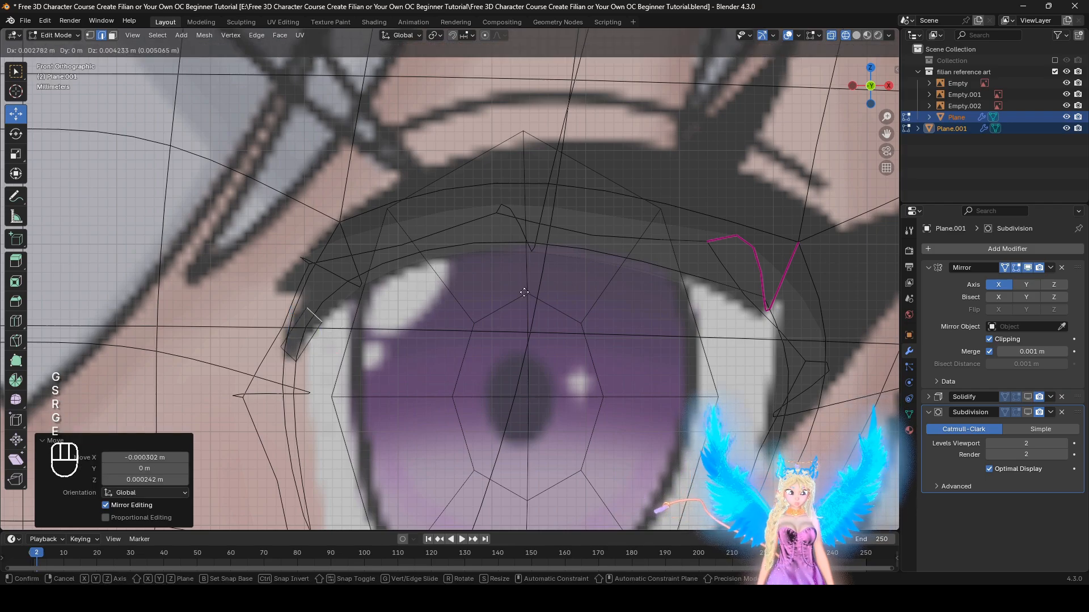
left_click(526, 287)
key("s")
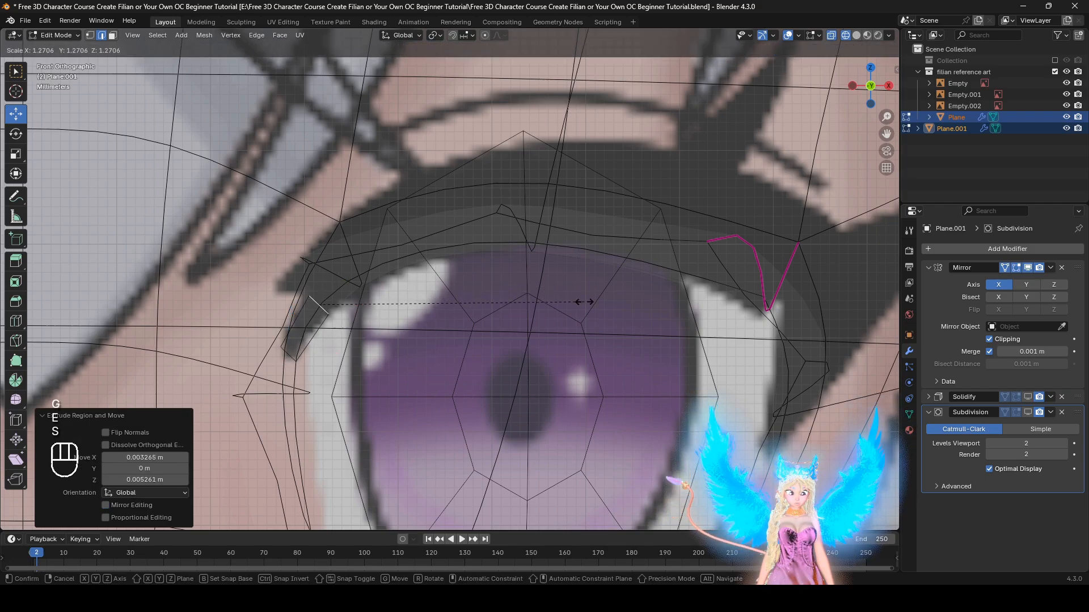
left_click(623, 302)
key("g")
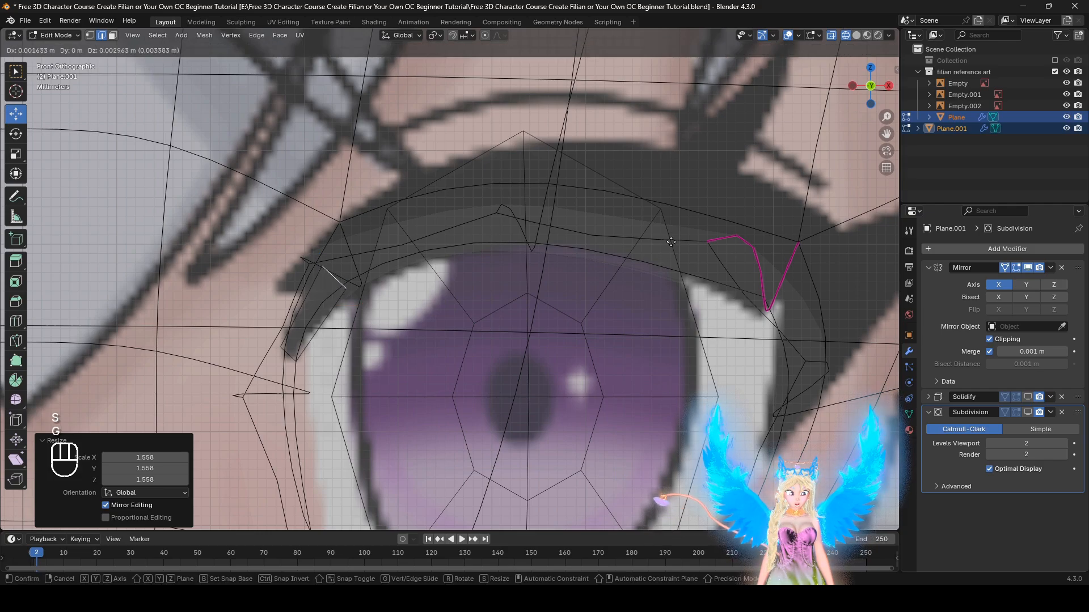
key("s")
left_click(563, 287)
Step: Extrude another lash segment up and outward, then rotate, widen and place its edge across the lash's inner bend
key("e")
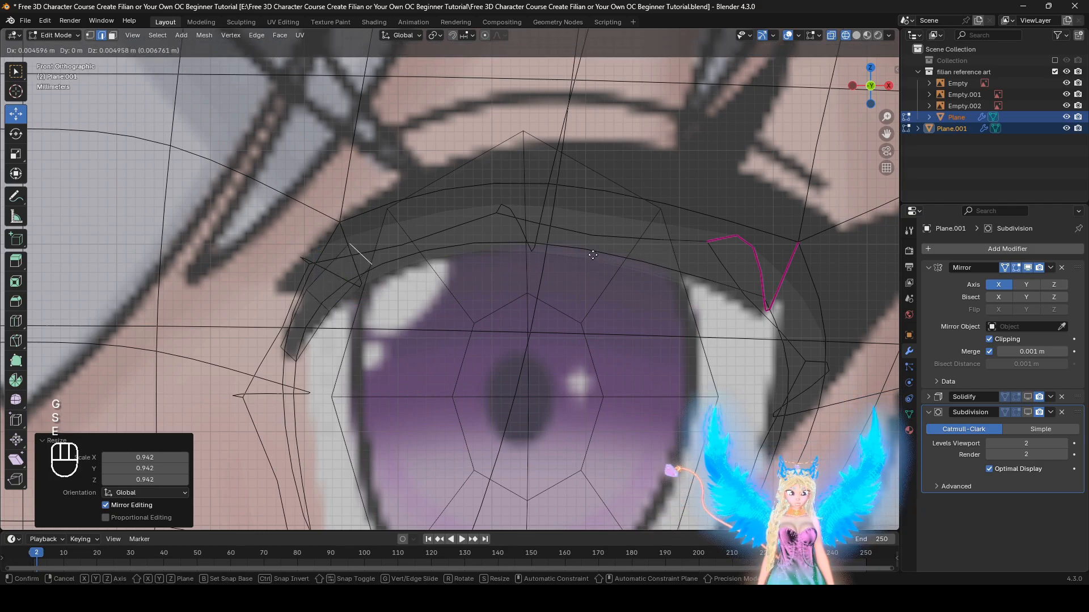
left_click(592, 255)
key("r")
left_click(640, 337)
key("s")
left_click(32, 471)
key("g")
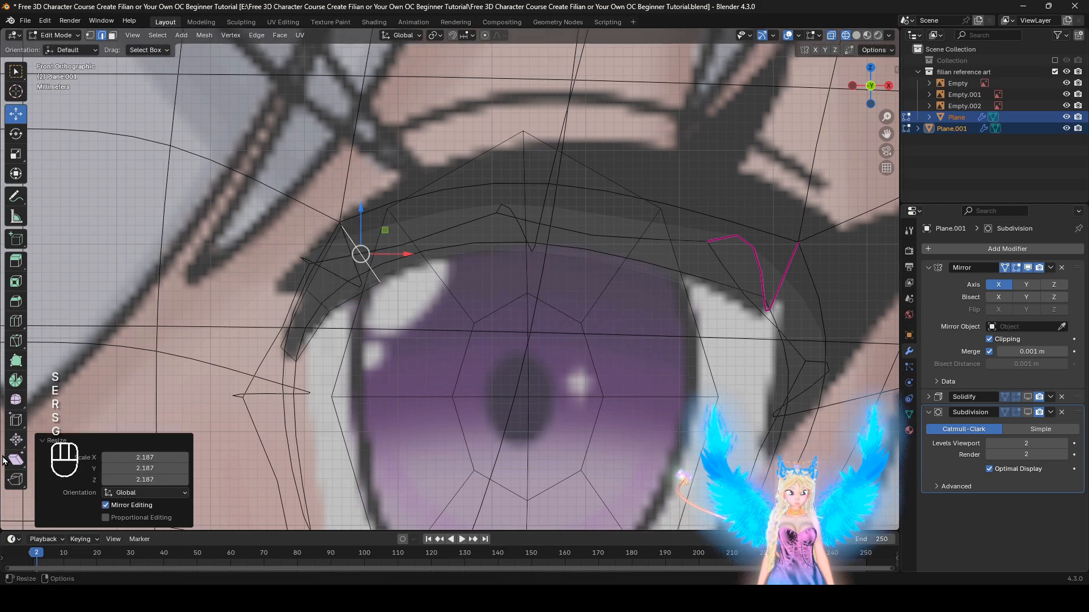
key("g")
left_click(523, 428)
Step: Extrude the lash to the centre above the iris, about 0.0185 m in X, and rotate and scale its edge across the lash
middle_click_drag(438, 344, 407, 404, "shift")
key("e")
left_click(599, 313)
key("r")
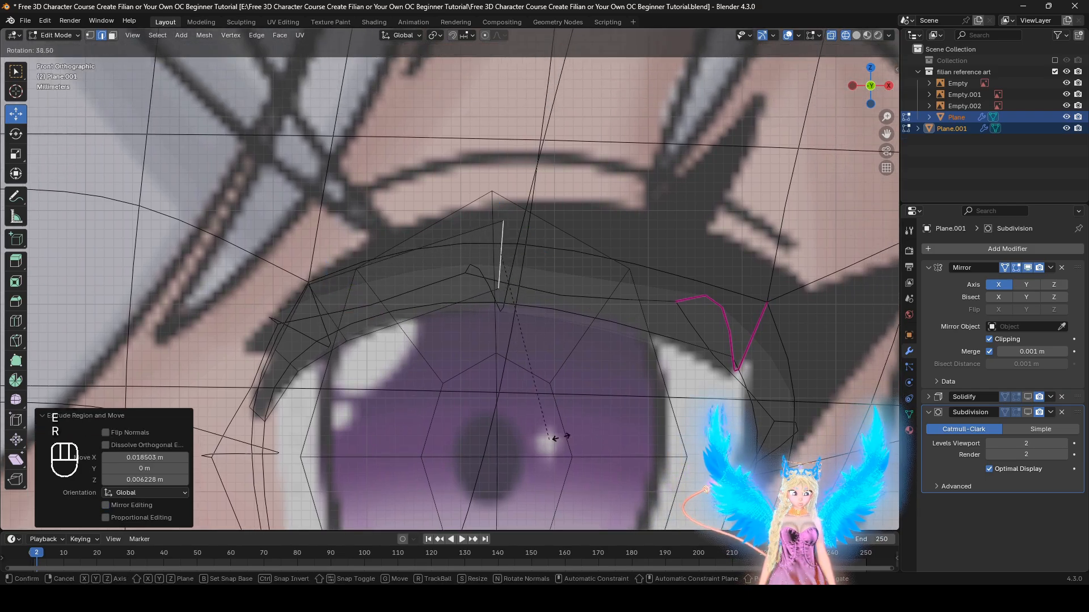
left_click(578, 430)
key("s")
left_click(735, 465)
Step: Extrude the lash about 0.014 m in X past the centre, rotate the new edge and scale it by 1.115
middle_click_drag(606, 381, 430, 331, "shift")
key("e")
left_click(651, 344)
key("g")
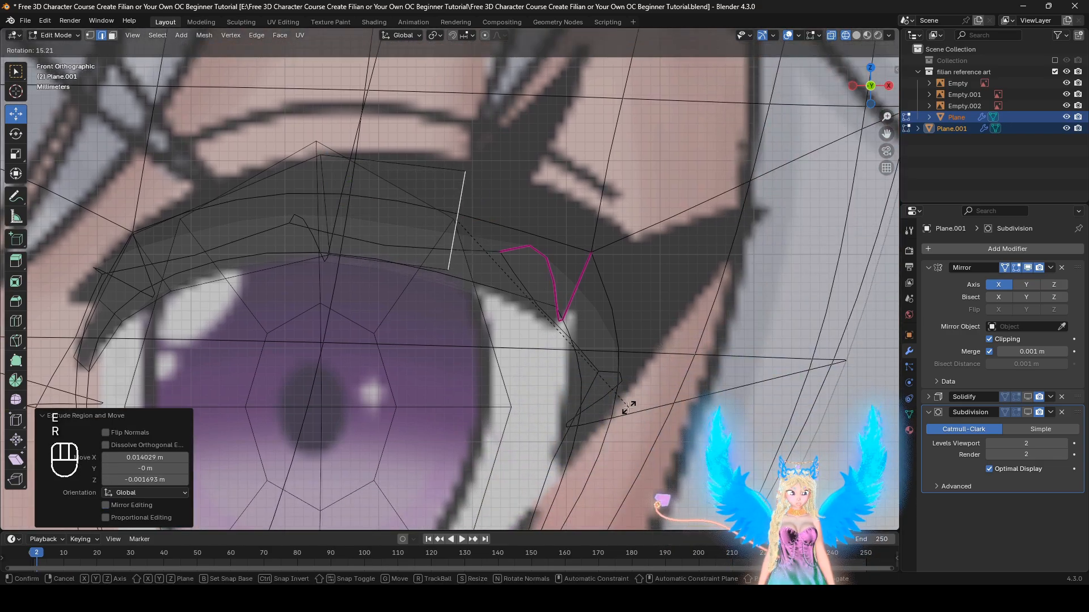
left_click(631, 406)
key("s")
left_click(669, 410)
Step: Extrude a short lash segment toward the outer corner, rotate its edge about 6.9° and adjust its position to the reference
key("g")
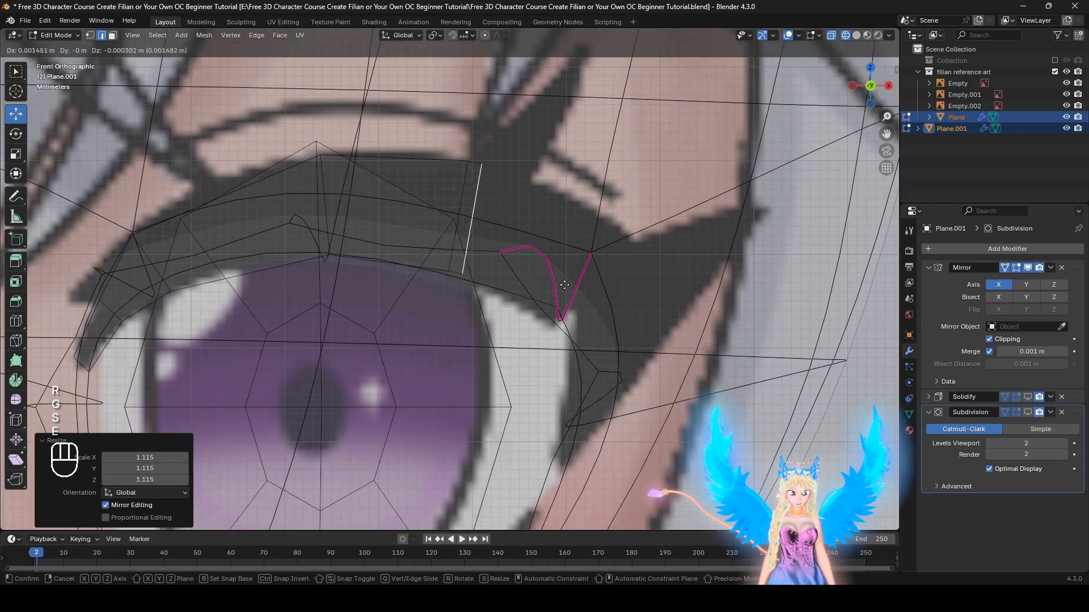
left_click(582, 290)
key("r")
left_click(600, 329)
key("g")
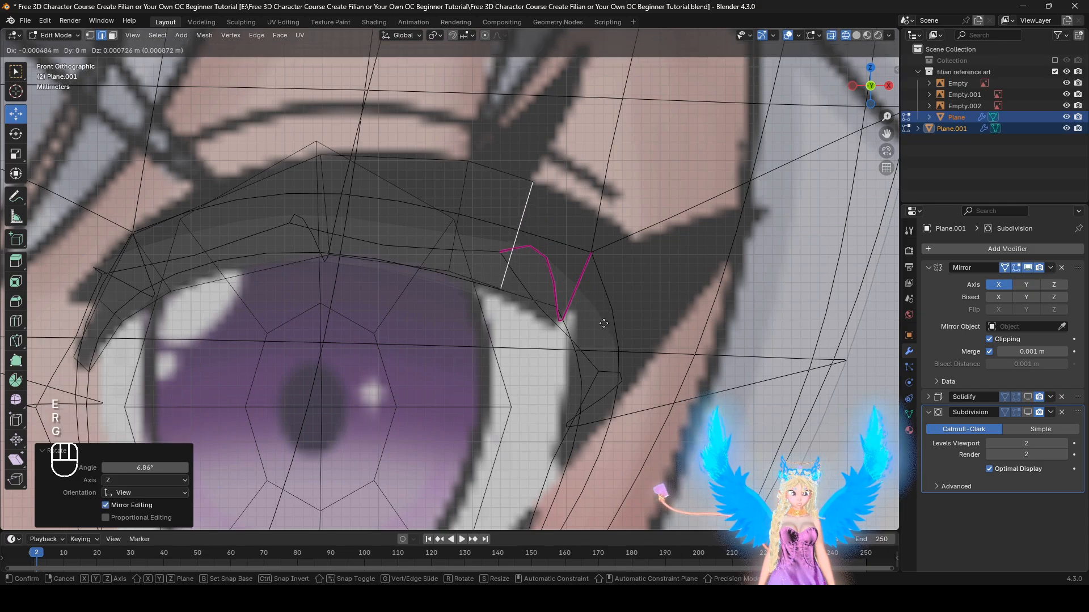
left_click(599, 329)
Step: Extrude the lash to the eye's outer corner, then rotate its edge and scale it by 1.016 to span the corner
key("e")
left_click(675, 369)
key("r")
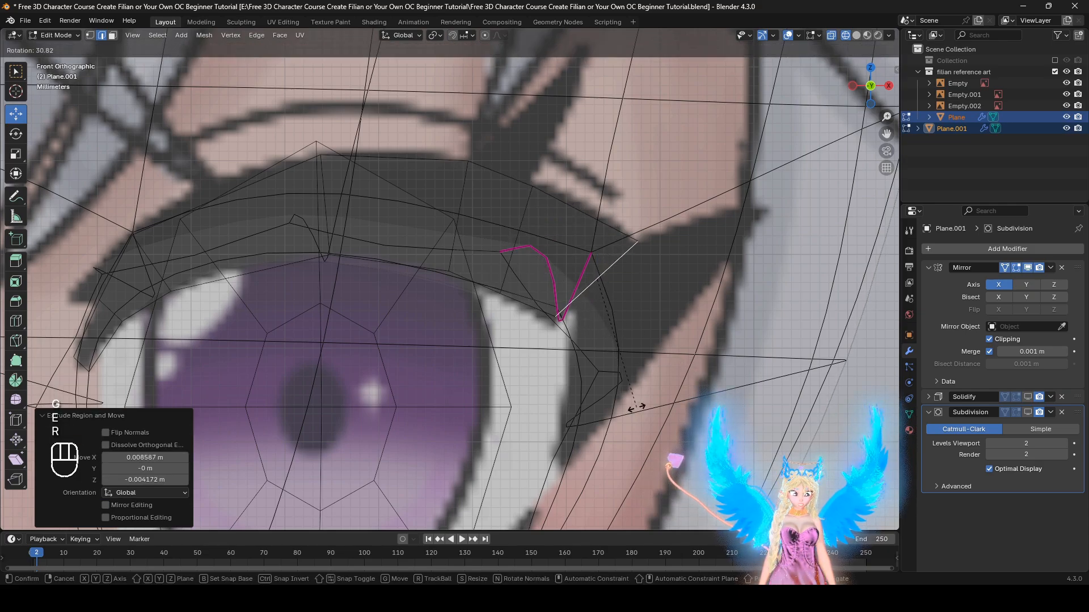
left_click(650, 401)
key("s")
left_click(653, 403)
middle_click_drag(660, 304, 649, 254, "shift")
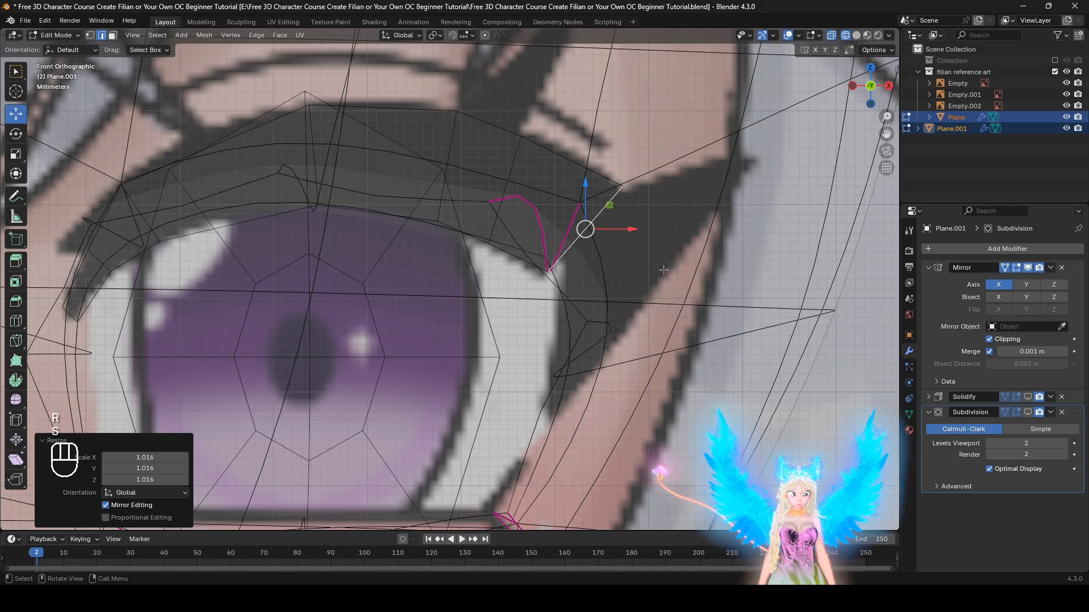
Step: Extrude the lash down the eye's outer side, then rotate, narrow and move the new edge to fit the reference
key("e")
left_click(663, 369)
key("r")
left_click(593, 358)
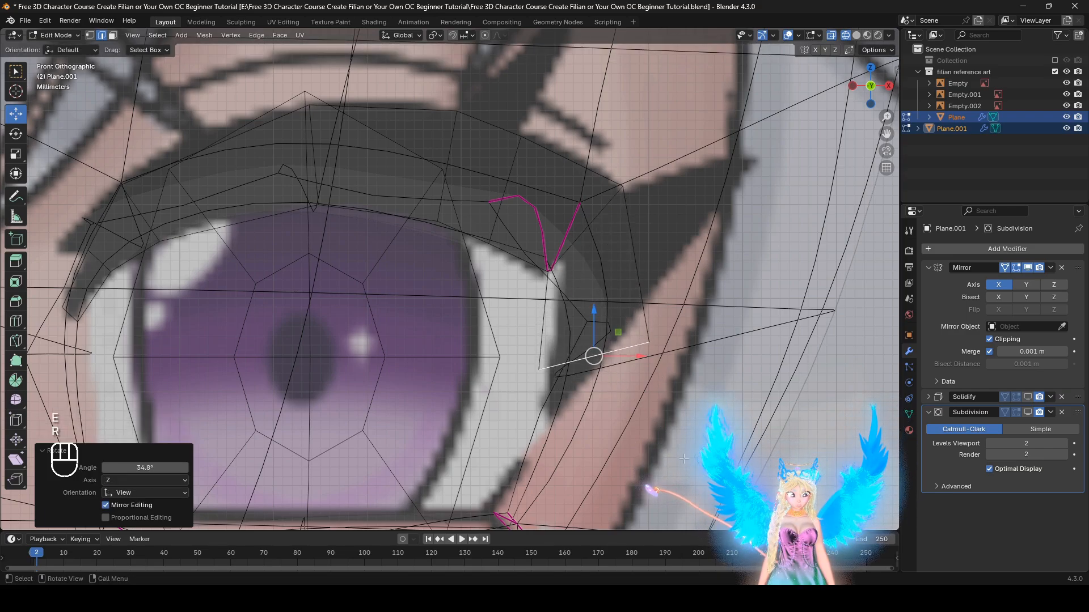
key("s")
key("g")
left_click(648, 428)
key("r")
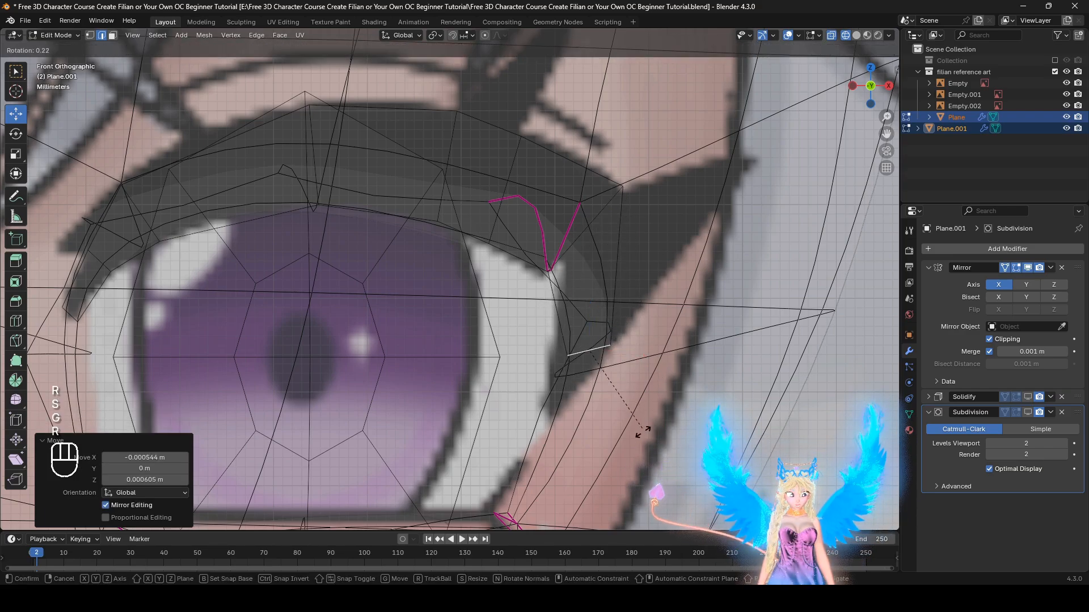
left_click(596, 476)
key("g")
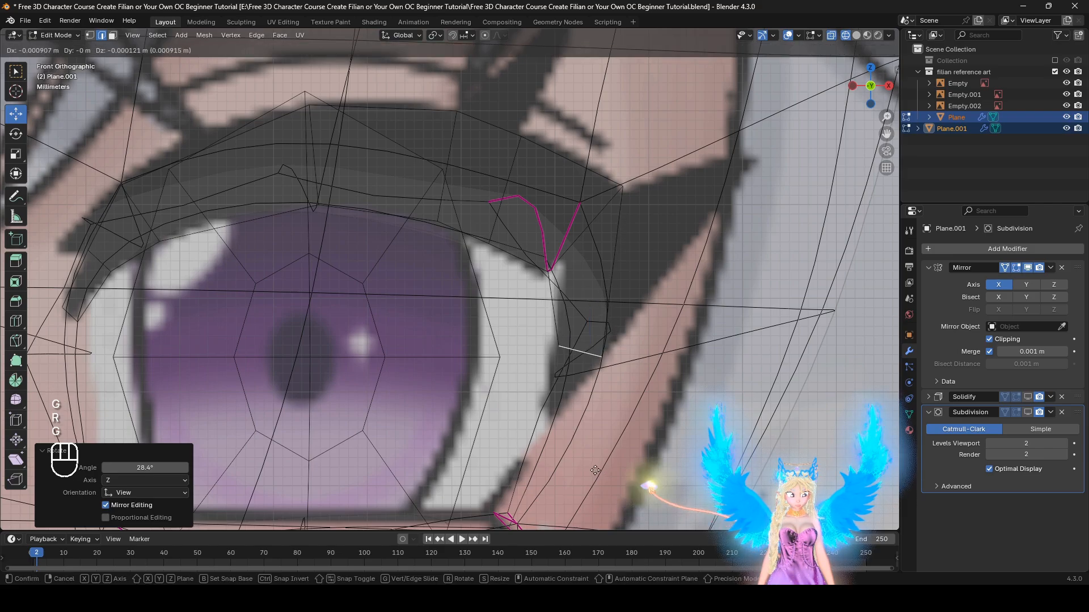
left_click(594, 470)
Step: Extrude the lash down to its lower outer tip and taper the end edge to a 0.203 scale
key("e")
left_click(638, 404)
key("s")
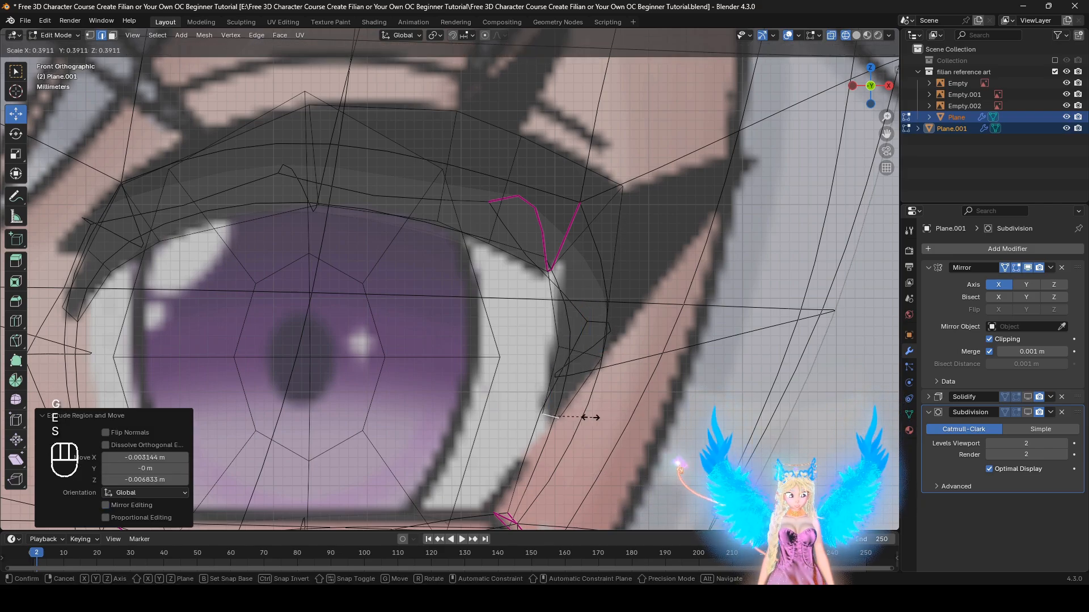
left_click(571, 417)
Step: Examine the new lash strip by switching the viewport shading and comparing it with the front reference art
key("z")
left_click(843, 404)
scroll(449, 280, "down", 2)
middle_click_drag(352, 283, 507, 334, "shift")
key("z")
left_click(410, 328)
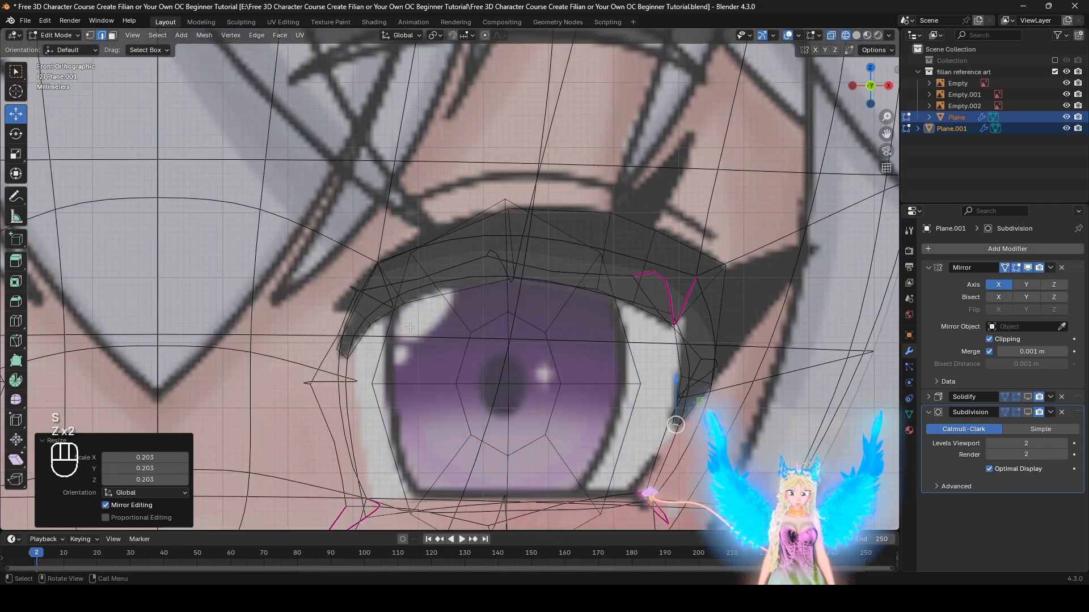
key("z")
left_click(499, 318)
scroll(397, 301, "up", 3)
key("z")
left_click(267, 286)
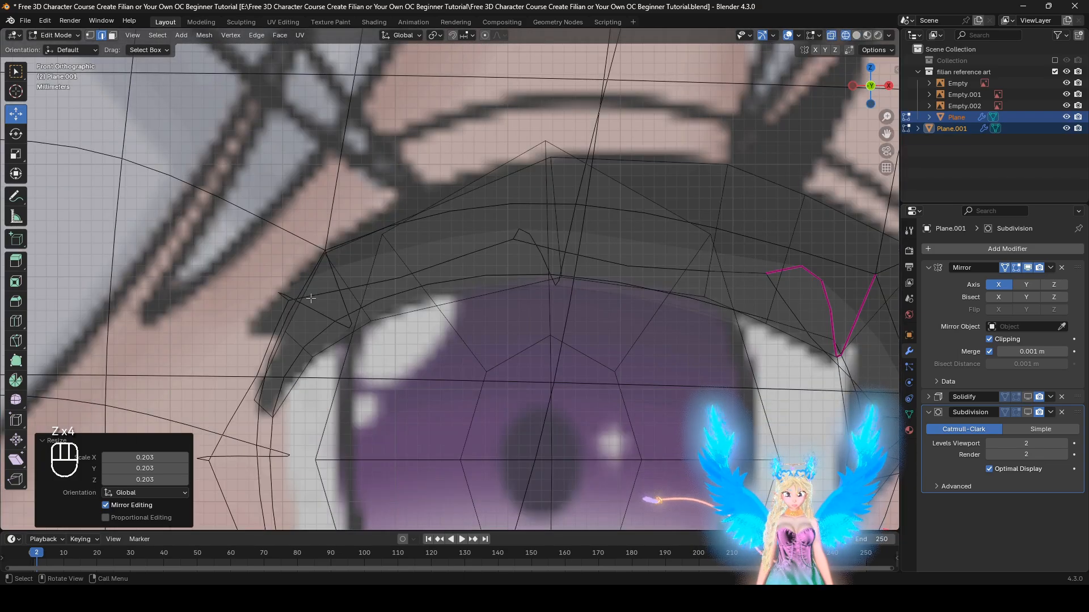
Step: Compare the tapered lash strip with the front reference art in wireframe and solid shading
left_click(374, 283)
key("z")
left_click(530, 272)
mouse_move(640, 332)
middle_mouse_down()
mouse_move(624, 352)
mouse_move(496, 367)
mouse_move(609, 366)
mouse_move(646, 392)
mouse_move(547, 312)
mouse_move(502, 306)
mouse_move(498, 328)
mouse_move(559, 329)
mouse_move(618, 312)
middle_mouse_up()
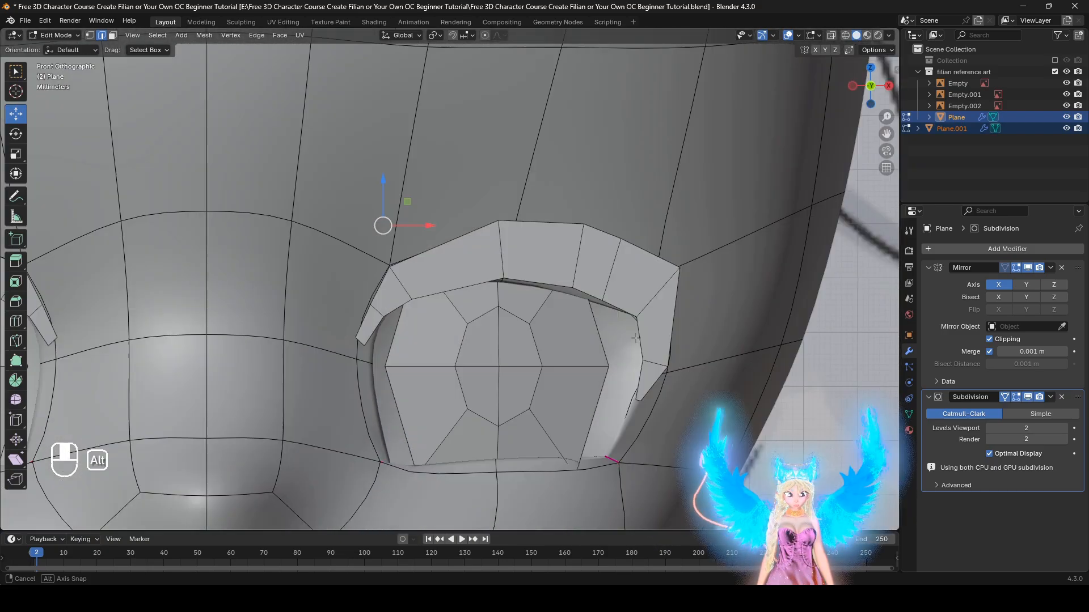
key("z")
left_click(362, 276)
scroll(362, 277, "up", 1)
key("z")
left_click(445, 286)
scroll(449, 281, "up", 2)
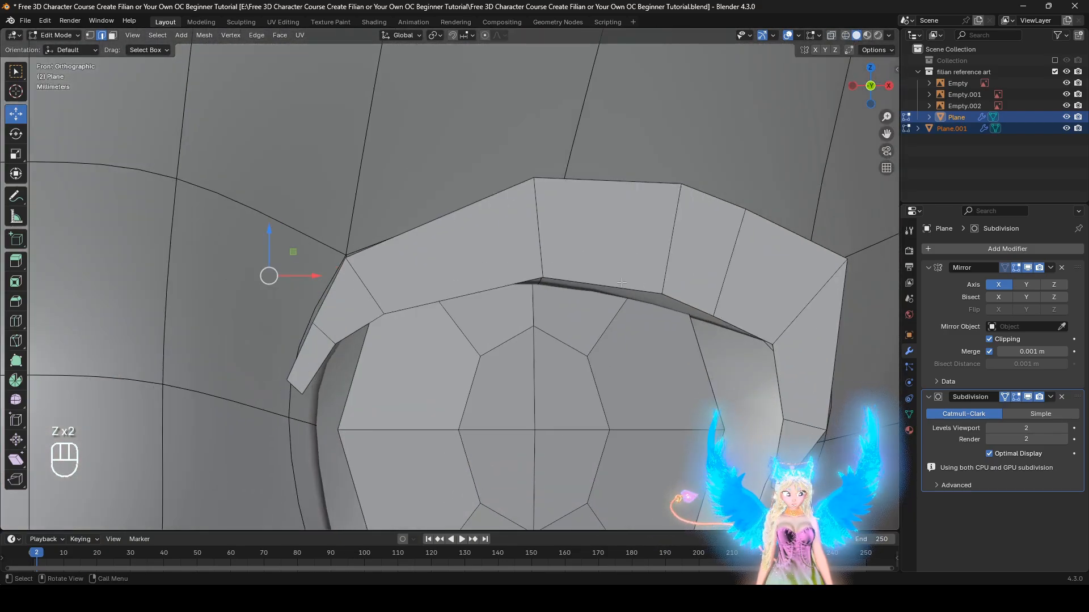
scroll(450, 282, "down", 3)
Step: Turn on proportional editing and move the lash's outer lower edge back along Y toward the eye socket
left_click(618, 308)
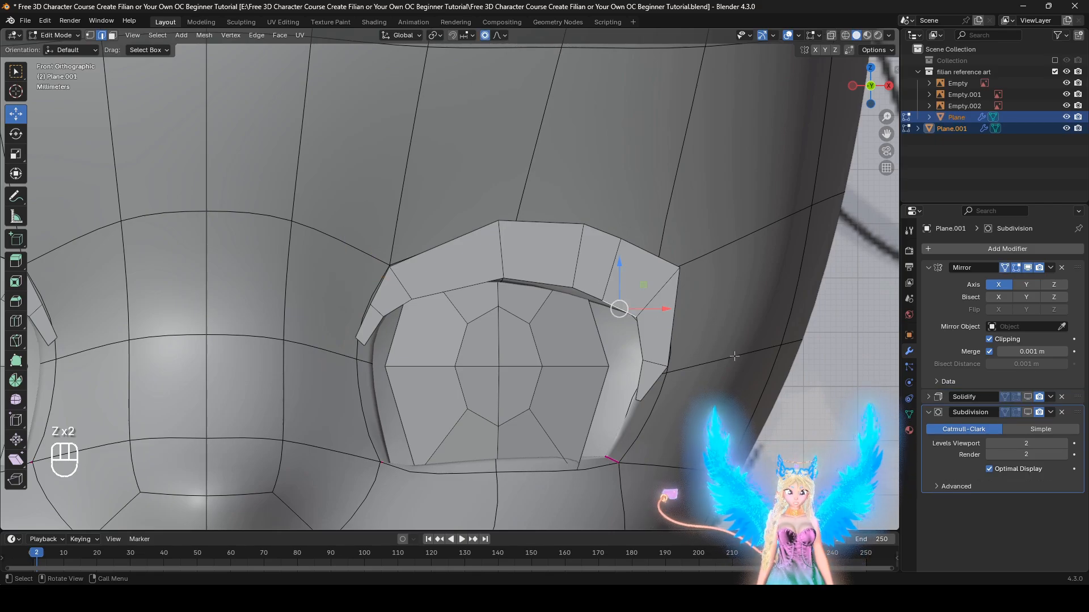
left_click(644, 340)
middle_click_drag(645, 340, 510, 309)
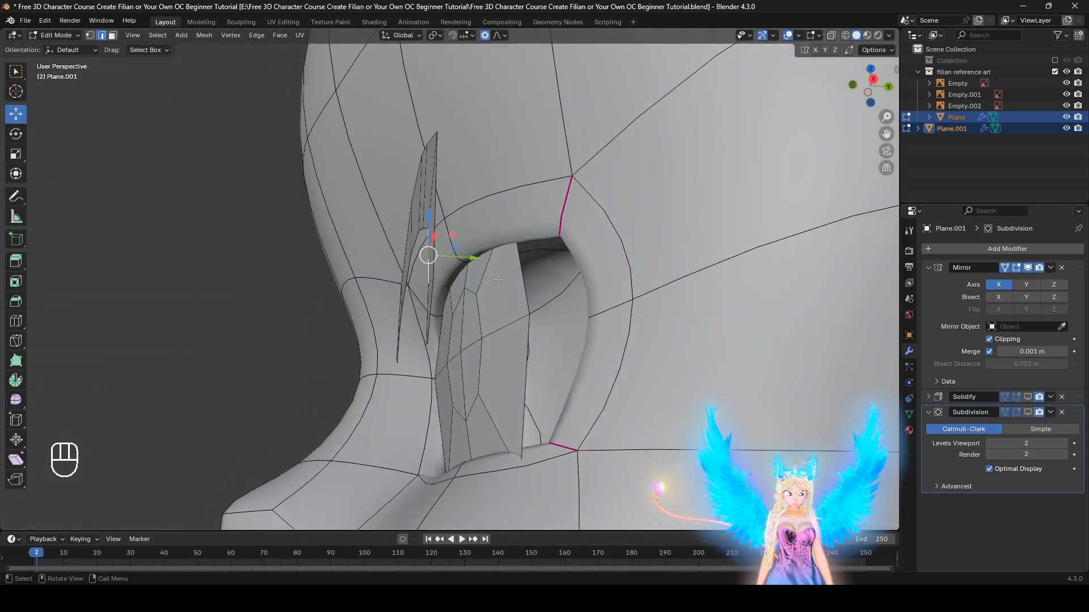
mouse_move(487, 254)
left_mouse_down()
mouse_move(664, 275)
mouse_move(508, 256)
left_mouse_up()
Step: Select the whole linked lash strip, rotate it 11.3° about Z and move it back along Y toward the face
middle_click_drag(597, 309, 647, 353)
key("l")
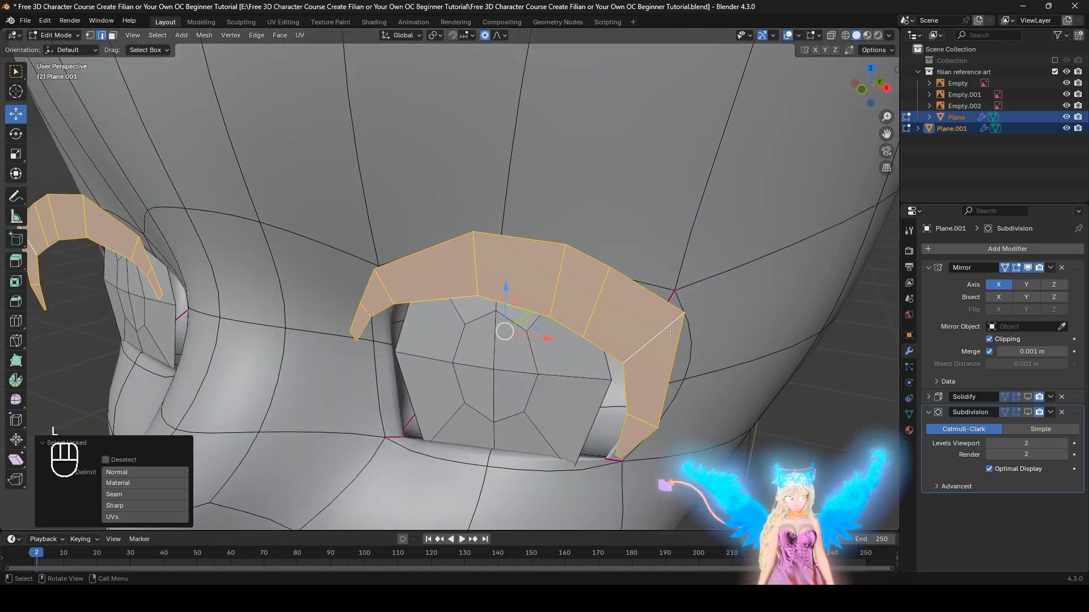
key("r")
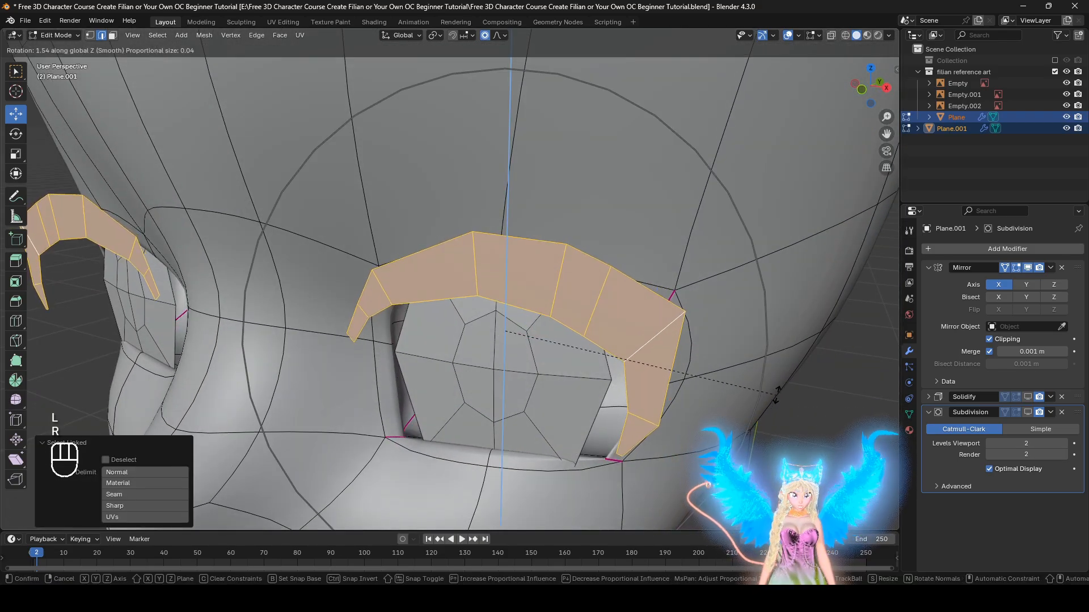
left_click(761, 323)
middle_click_drag(511, 326, 550, 375)
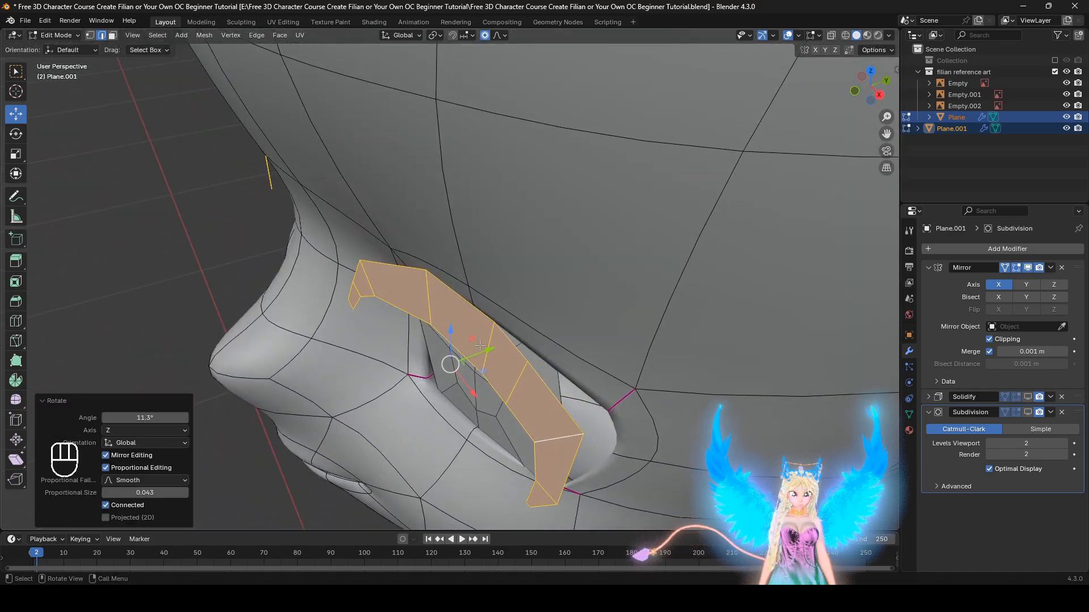
left_click_drag(483, 349, 535, 330)
Step: Move the lash's outer side 0.005409 m back along Y with smooth proportional editing at size 0.027
middle_click_drag(535, 331, 550, 260)
left_click(631, 381)
middle_click_drag(629, 381, 402, 339)
left_click_drag(422, 348, 450, 340)
scroll(451, 340, "down", 1)
middle_click_drag(449, 340, 615, 376)
Step: Adjust the depth of vertices on the lash's outer upper side along Y so the strip follows the face surface
key("z")
middle_click_drag(437, 237, 583, 263)
key("z")
left_click(697, 281)
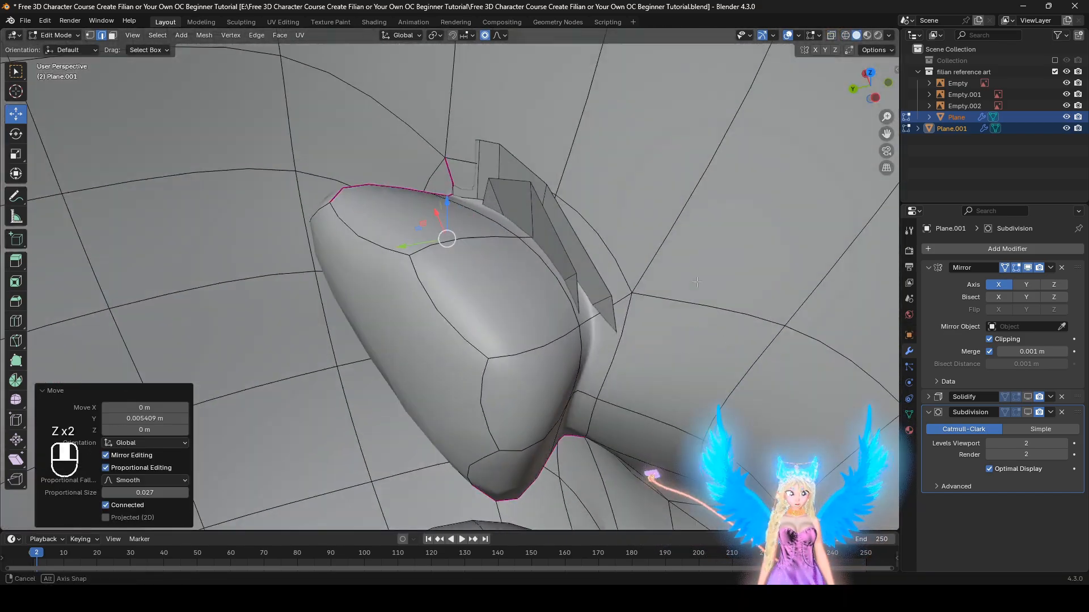
left_click(553, 190)
middle_click_drag(555, 202, 530, 197)
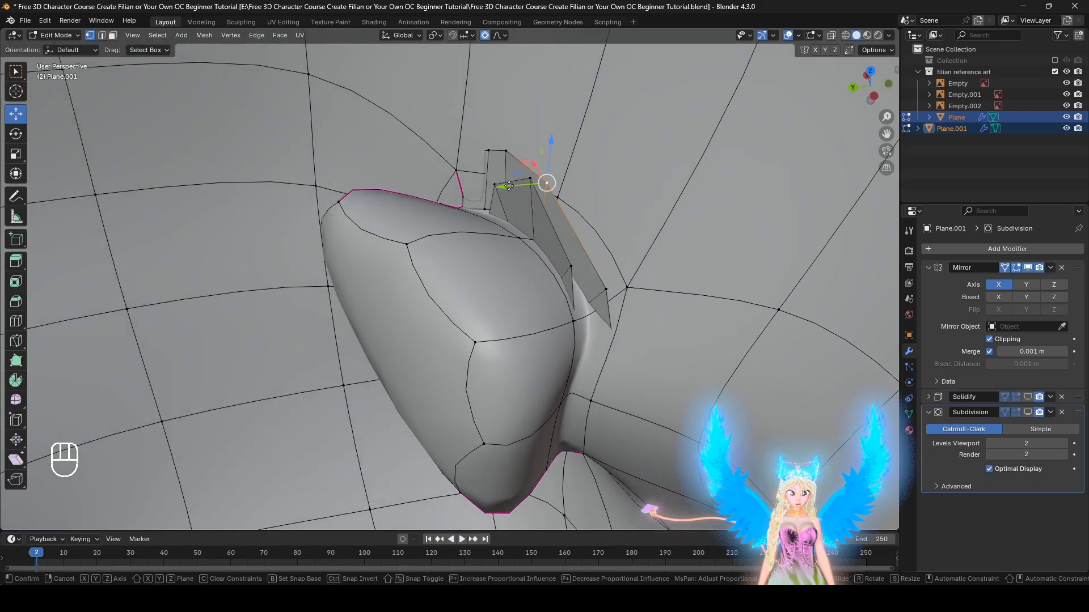
left_click_drag(509, 186, 554, 182)
middle_click_drag(618, 303, 554, 294)
left_click(567, 296)
left_click_drag(555, 293, 577, 291)
middle_click_drag(577, 291, 391, 267)
Step: Move the vertex on the lash's outer upper edge by -0.001281 m along Y
left_click(499, 246)
middle_click_drag(499, 246, 447, 249)
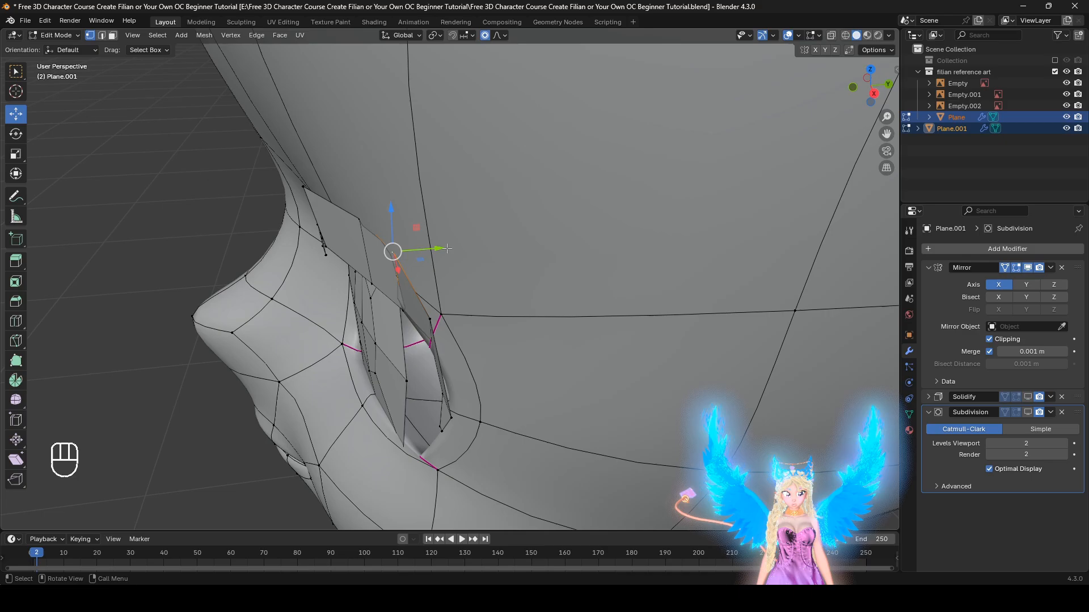
left_click_drag(447, 248, 436, 249)
middle_click_drag(435, 249, 560, 251)
Step: Turn off proportional editing and show the lash's Solidify and Subdivision modifiers in the viewport
key("z")
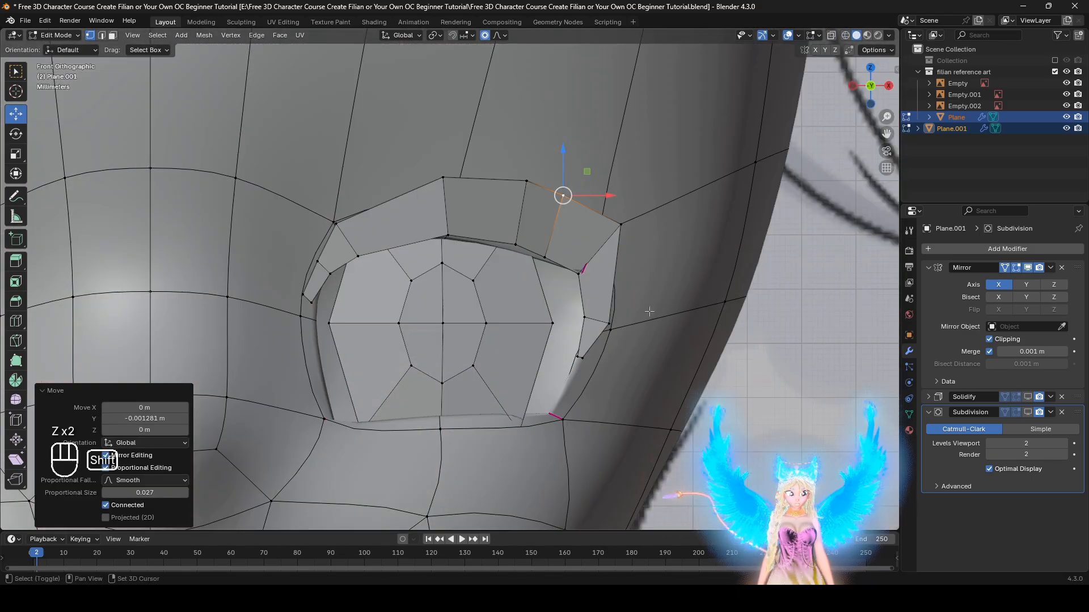
mouse_move(652, 313)
middle_mouse_down()
mouse_move(530, 345)
mouse_move(565, 347)
mouse_move(461, 107)
middle_mouse_up()
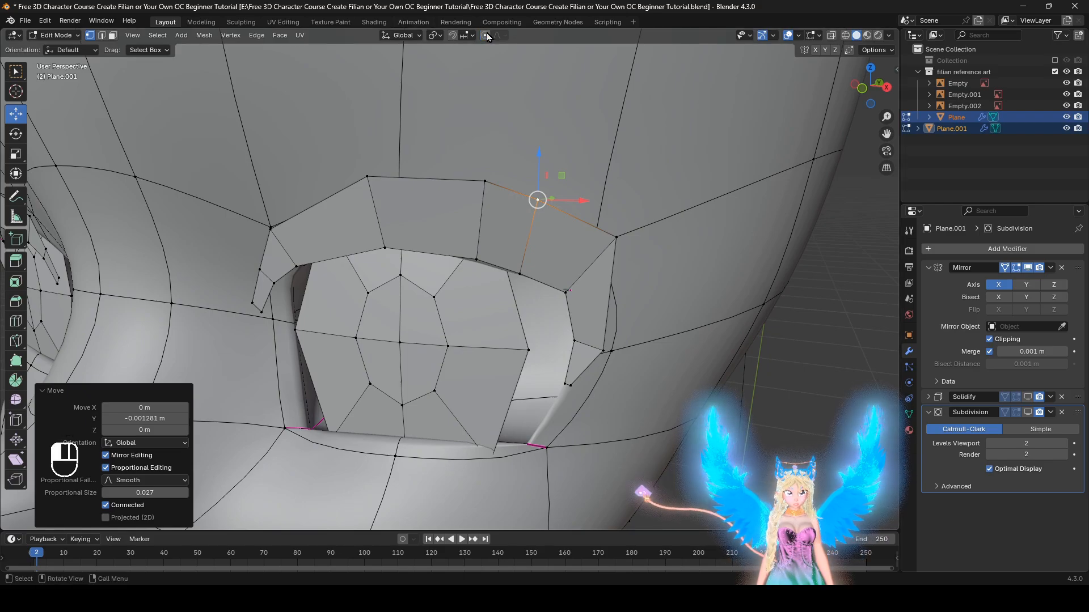
middle_click_drag(645, 364, 570, 334, "shift")
left_click(1027, 398)
left_click(1026, 412)
Step: Select the vertices along the lash's entire lower edge and move them back along Y toward the eye
middle_click_drag(345, 255, 389, 277)
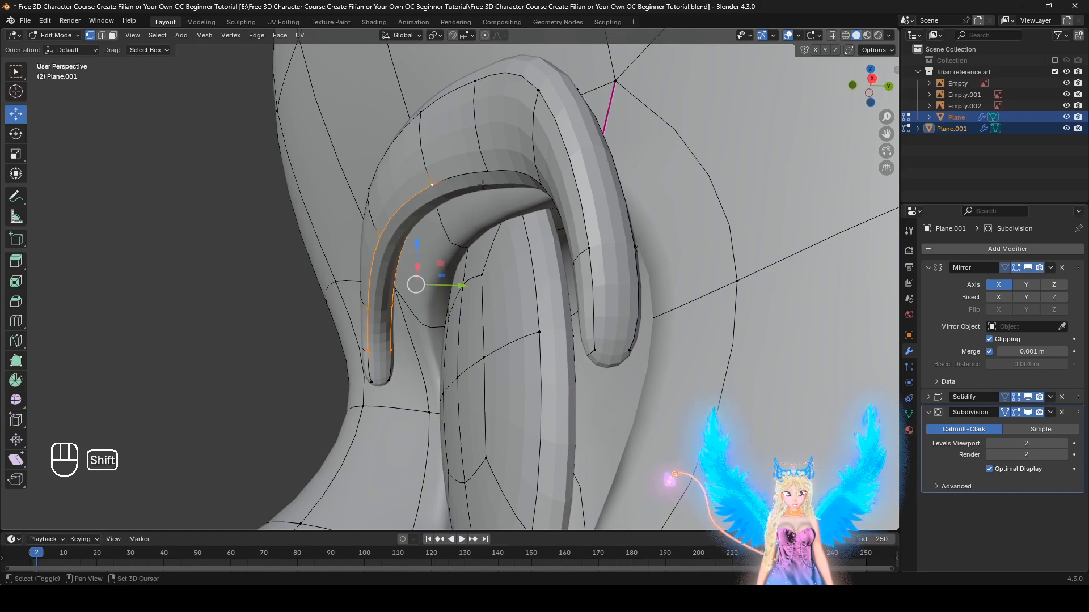
middle_click_drag(482, 185, 718, 326)
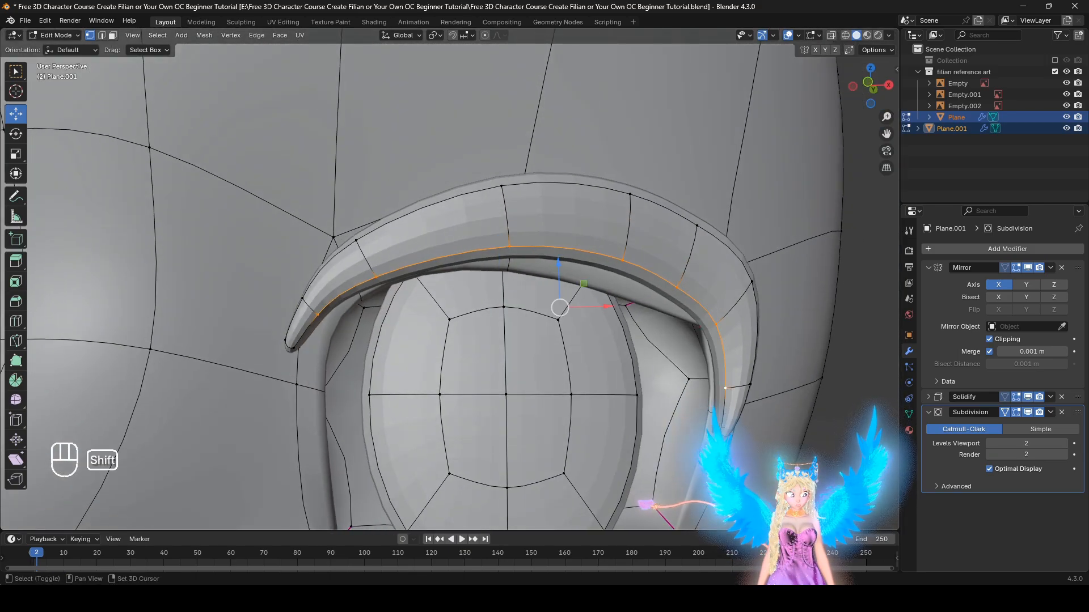
middle_click_drag(721, 425, 493, 358)
left_click_drag(492, 237, 551, 252)
right_click(551, 252)
middle_click_drag(605, 384, 700, 389)
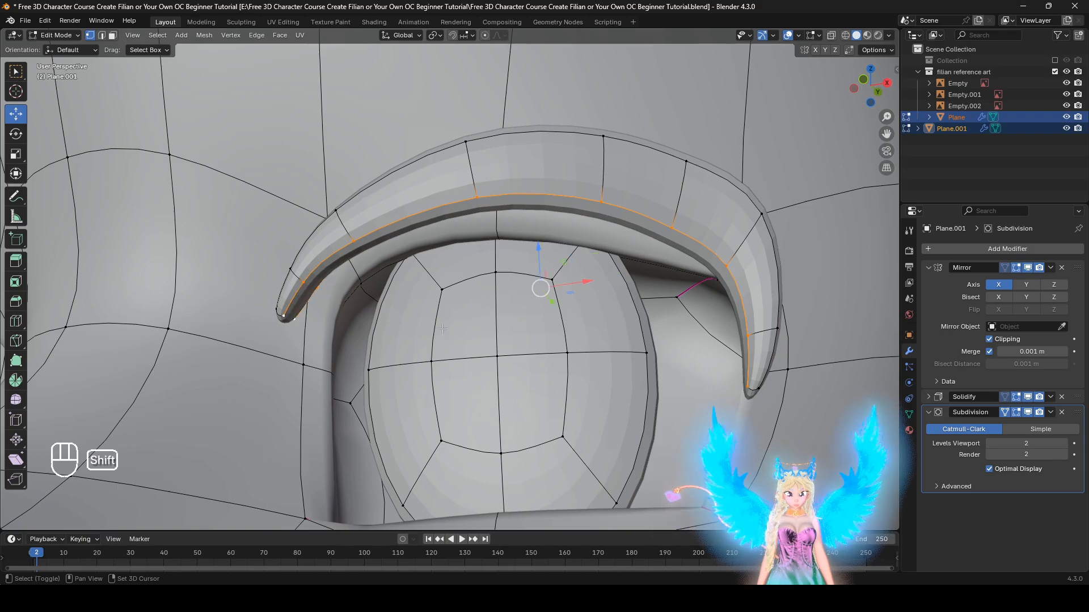
middle_click_drag(442, 328, 356, 344)
left_click_drag(509, 284, 585, 291)
Step: Shrink/Fatten the lash's lower edge vertices by about 0.005 m
middle_click_drag(606, 349, 686, 298)
key("alt+s")
right_click(639, 325)
key("alt+s")
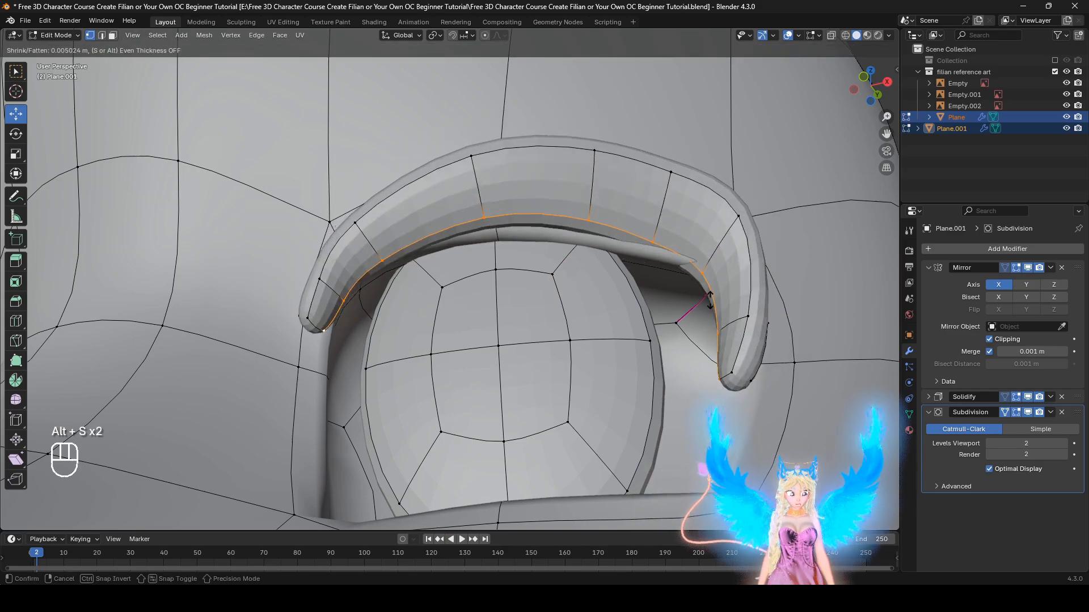
left_click(710, 301)
Step: Move a vertex on the lash's lower outer edge by X -0.00052, Y 0.000407 and Z -0.001086 m
middle_click_drag(669, 282, 570, 297, "shift")
scroll(496, 233, "up", 1)
left_click(497, 231)
middle_click_drag(499, 231, 516, 218)
key("g")
left_click(518, 226)
Step: Reposition vertices along the lash's lower outer curve, moving the last by X -0.000721, Y -0.000467 and Z -0.001511 m
middle_click_drag(692, 250, 610, 252)
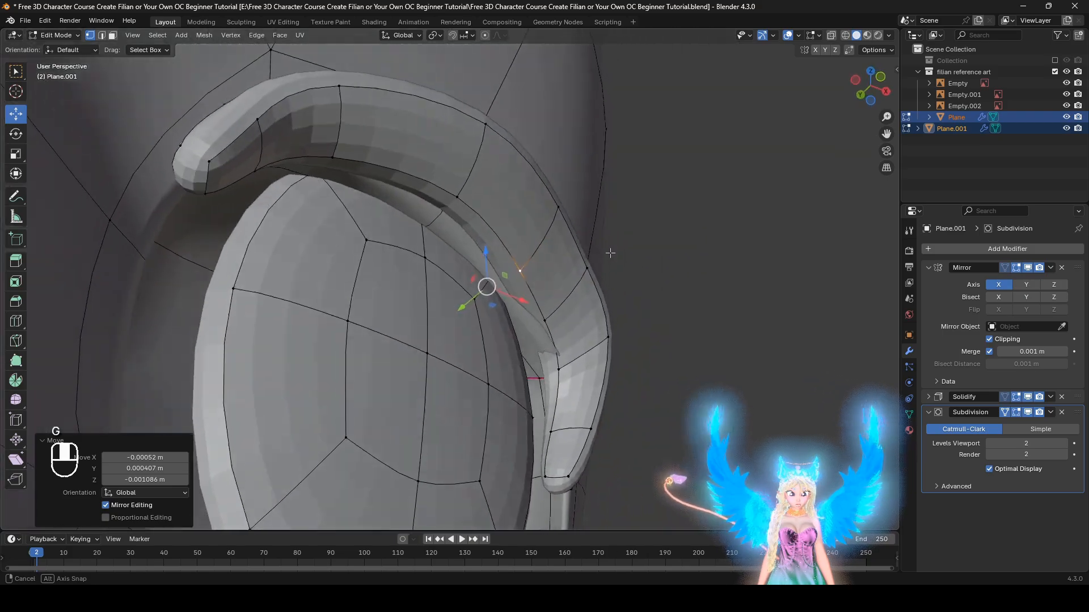
scroll(590, 278, "up", 2)
left_click(483, 163)
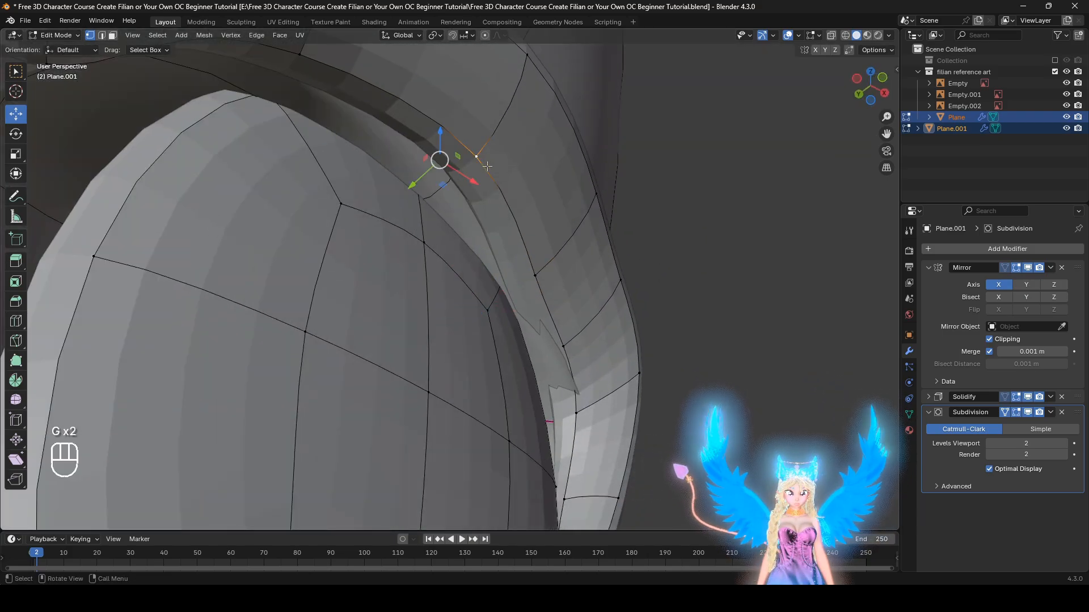
left_click(448, 189)
scroll(448, 198, "down", 2)
left_click(479, 292)
middle_click_drag(499, 295, 476, 283)
key("g")
left_click(440, 389)
scroll(477, 385, "down", 1)
middle_click_drag(477, 284, 563, 263)
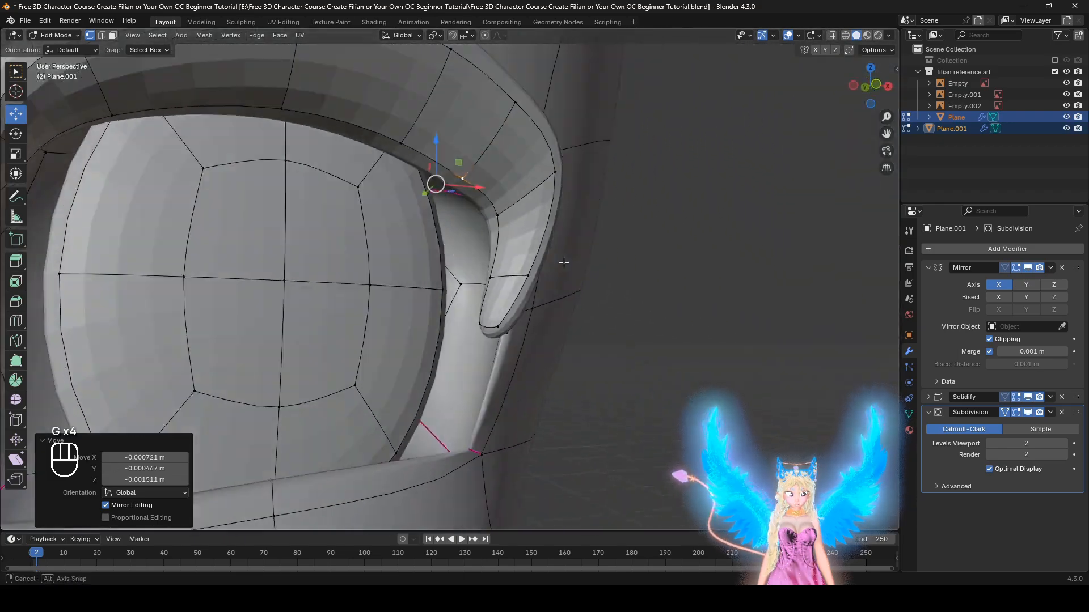
Step: Scale down the lash's outer tip and move it by X 0.001301, Y -0.000273 and Z -0.000724 m
left_click(510, 332)
left_click(520, 332)
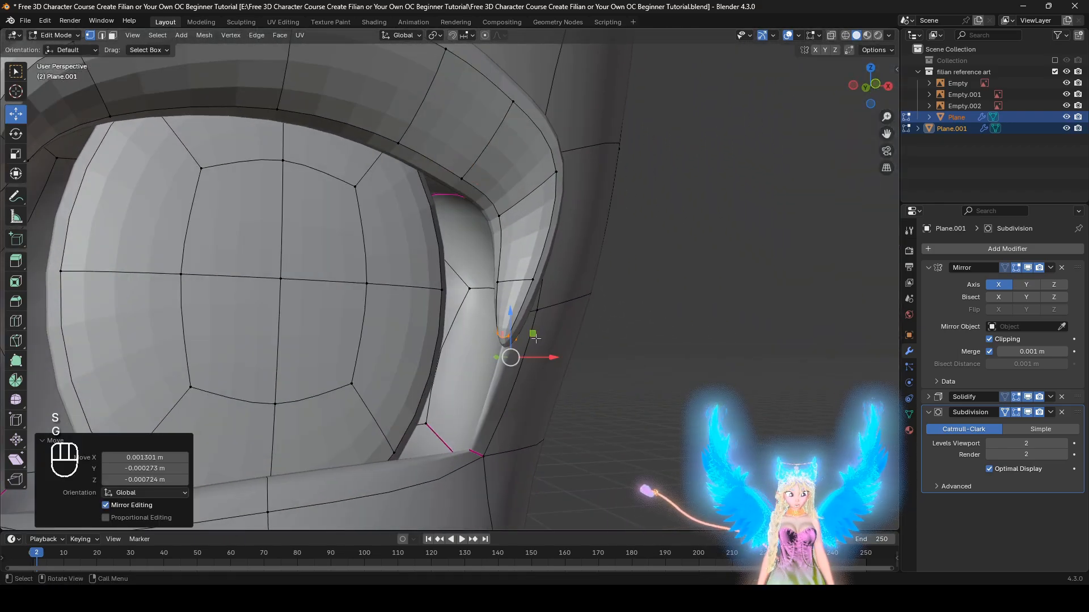
middle_click_drag(535, 338, 587, 230)
Step: Hide the lash's Subdivision and Solidify modifiers, then reposition the outer tip and scale it by 0.756
left_click(1028, 413)
left_click(1027, 397)
scroll(675, 344, "up", 1)
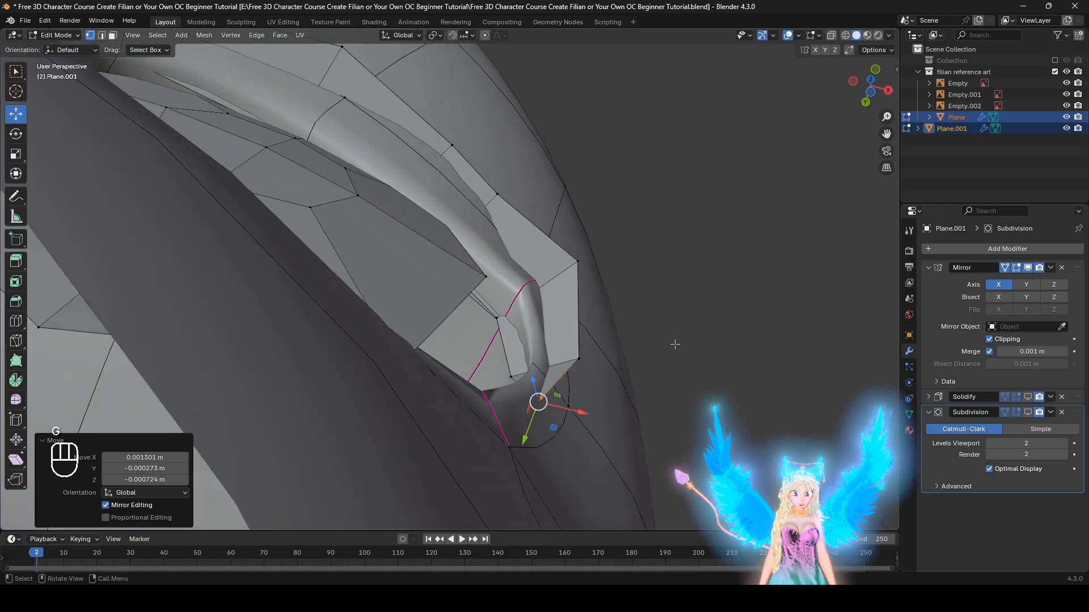
middle_click_drag(675, 345, 363, 336)
key("g")
left_click(535, 465)
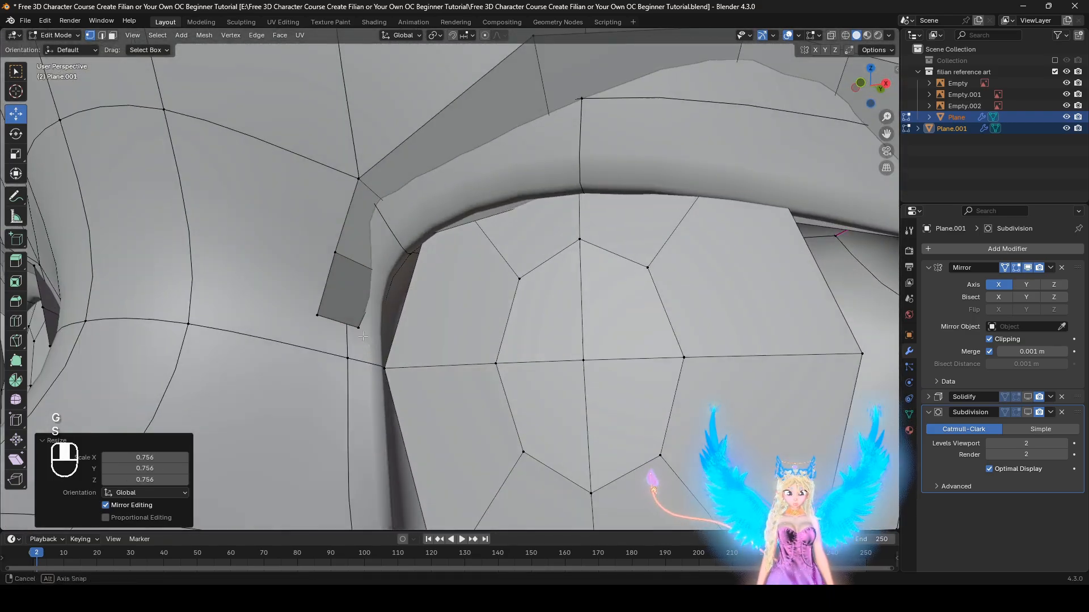
Step: Taper the lash's inner tip to a 0.156 scale in wireframe, then show the modifiers in solid shading
left_click_drag(370, 348, 279, 296)
key("shift+z")
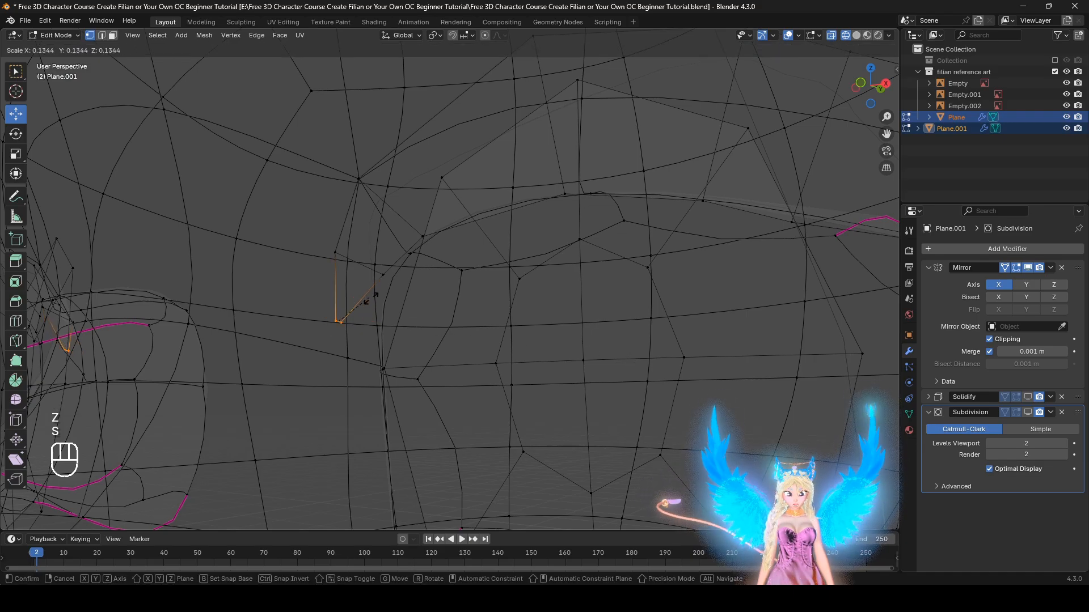
left_click(368, 298)
left_click(1028, 397)
key("shift+z")
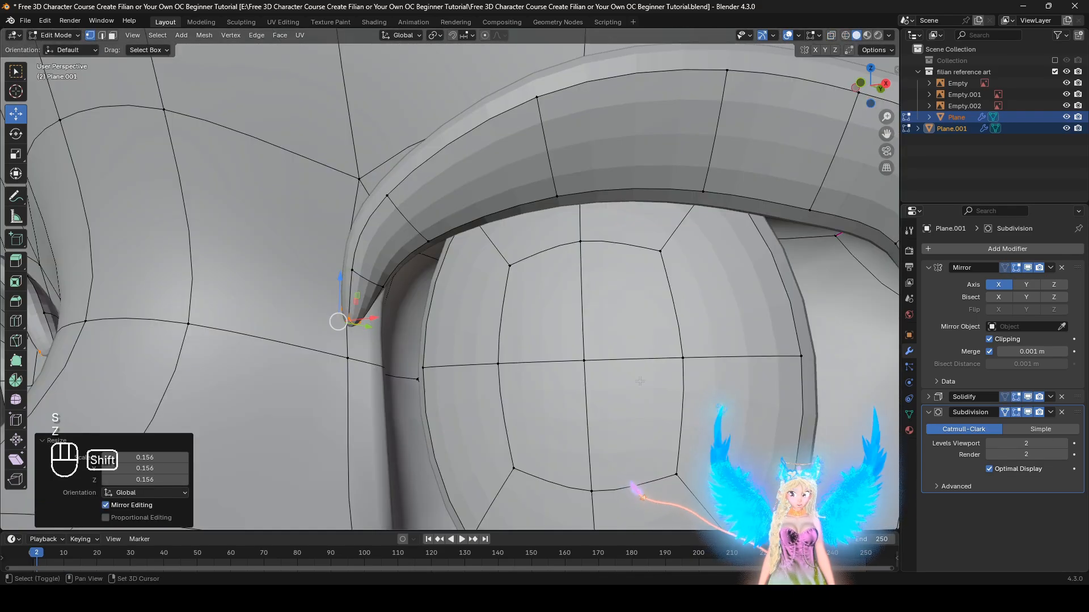
mouse_move(477, 306)
middle_mouse_down()
mouse_move(547, 281)
mouse_move(563, 375)
middle_mouse_up()
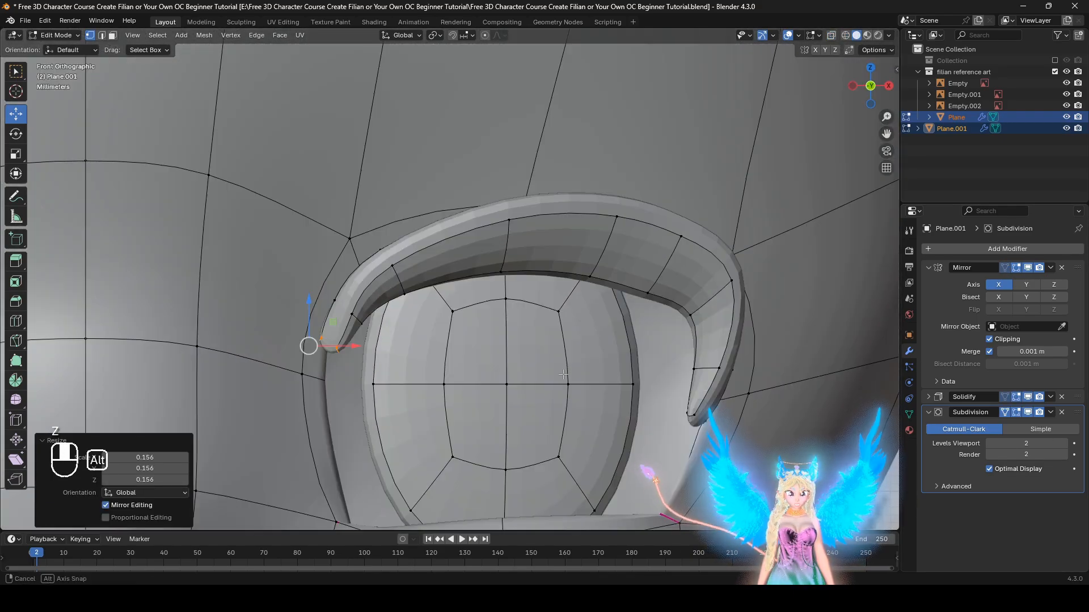
Step: Move the lash's middle cross edge by X -0.000218 and Z 0.001451 m
left_click(509, 251, "alt")
key("g")
left_click(522, 179)
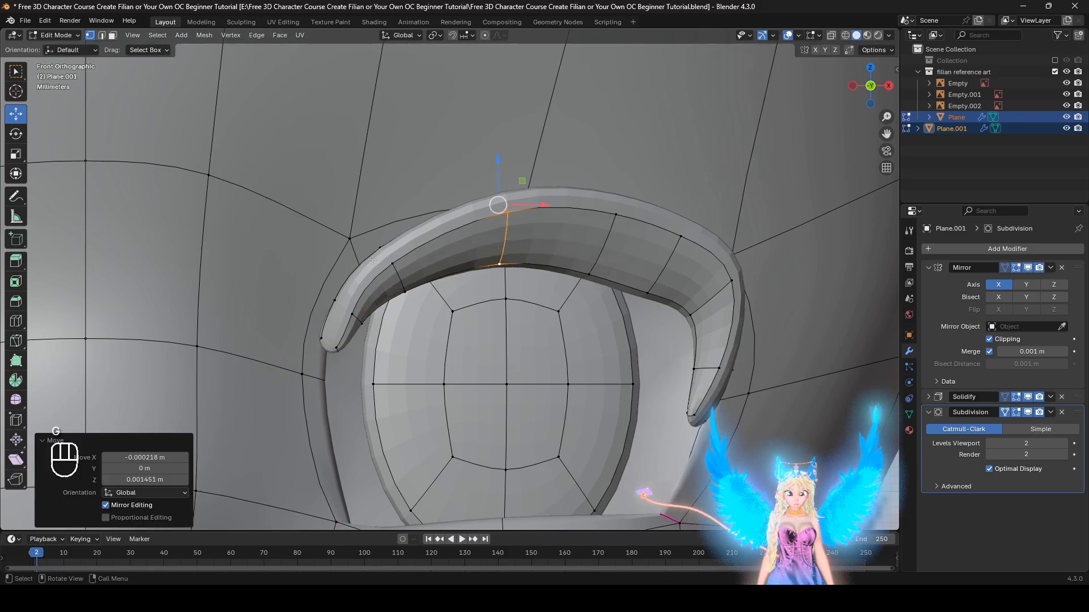
Step: Move the cross edge just above the lash's inner tip by X -0.001306 and Z 0.000943 m
left_click(401, 269)
middle_click_drag(417, 326, 338, 266)
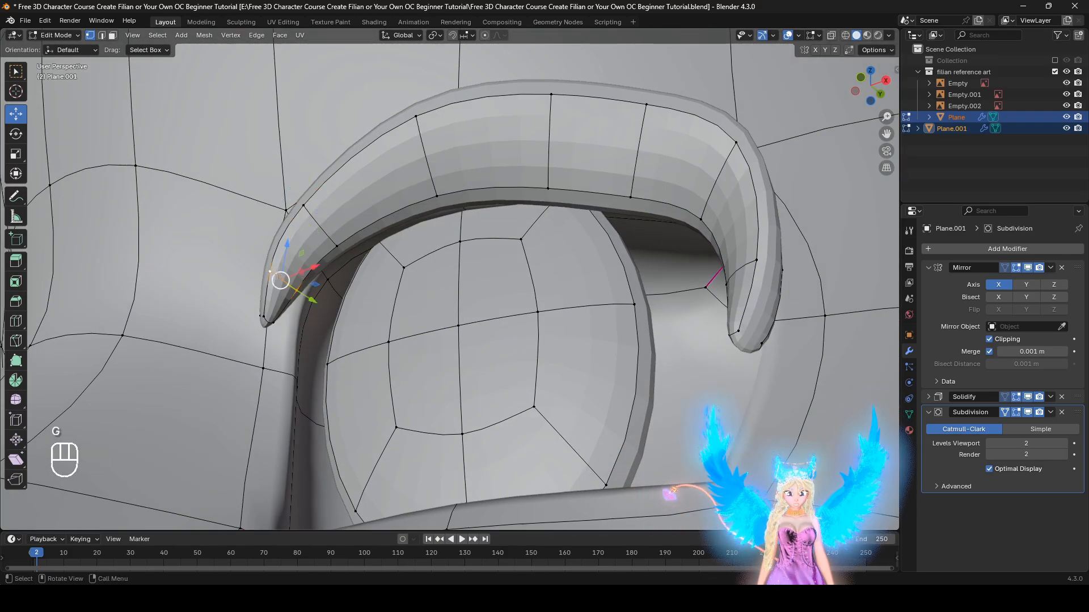
middle_click_drag(259, 265, 449, 354)
key("g")
left_click(434, 345)
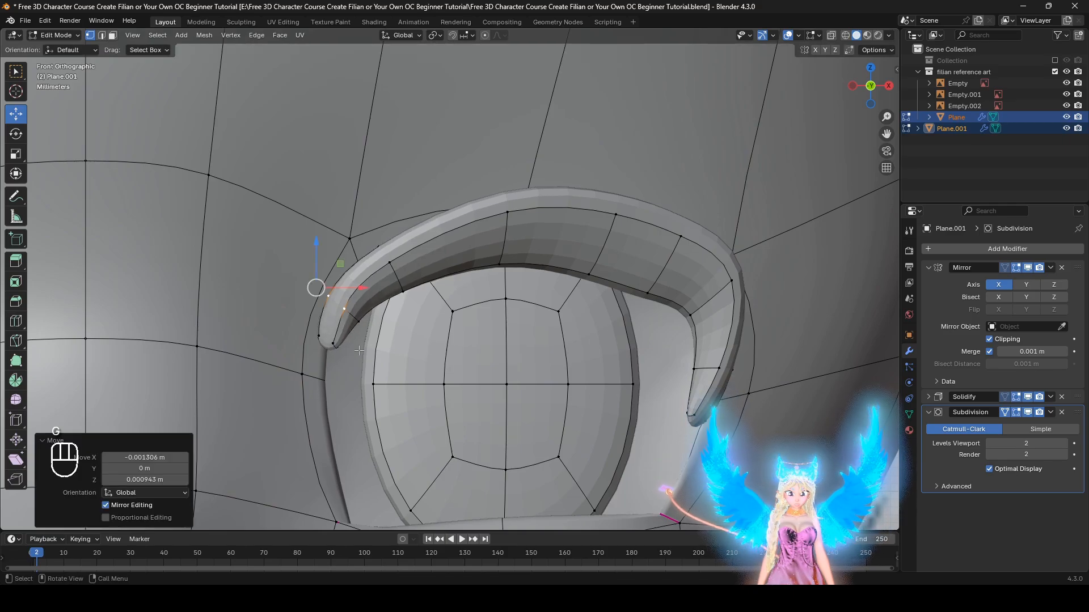
Step: Check the lash against the reference, then move a lower outer vertex by X 0.000772, Y -0.000203 and Z 0.000776 m
middle_click_drag(669, 389, 528, 368, "shift")
key("z")
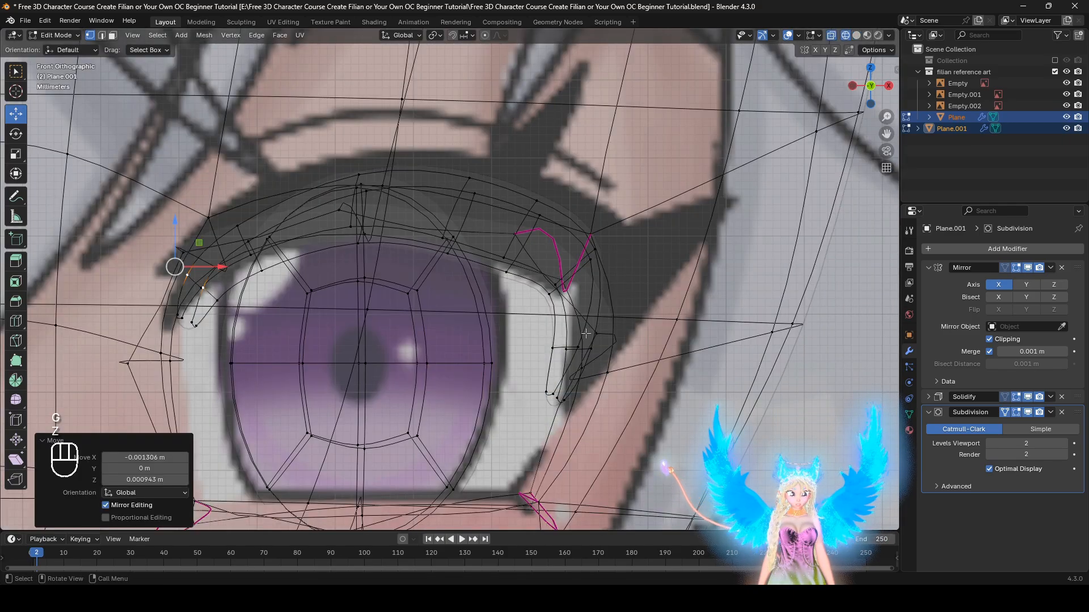
key("z")
mouse_move(692, 329)
middle_mouse_down()
mouse_move(690, 309)
mouse_move(749, 283)
middle_mouse_up()
left_click(520, 281)
middle_click_drag(520, 281, 466, 313)
key("g")
left_click(500, 301)
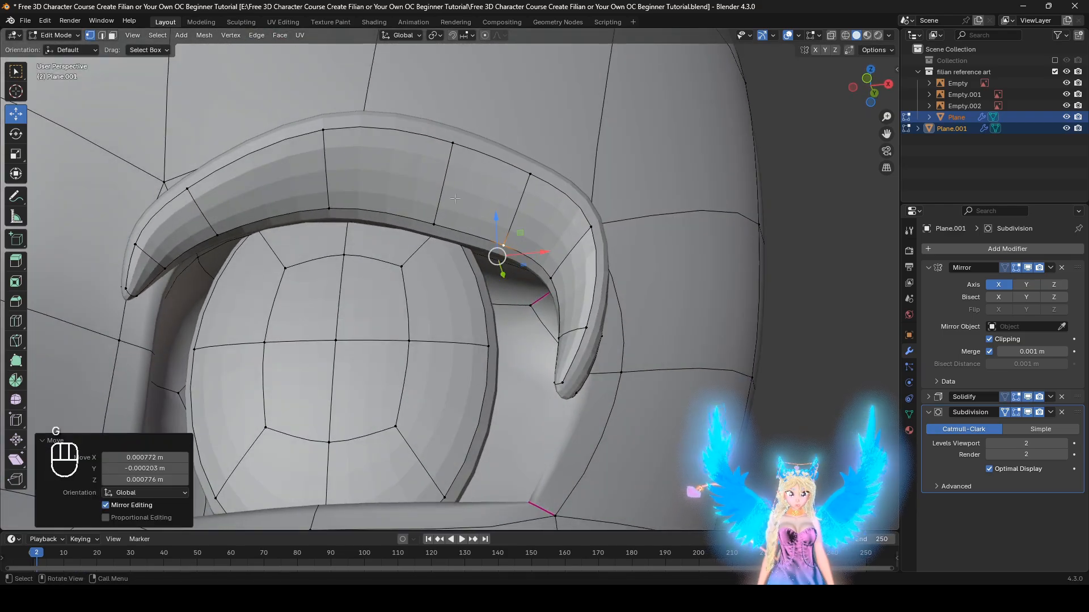
Step: Raise a lower-edge vertex and an upper-edge vertex on the outer half of the lash to smooth its arch
mouse_move(498, 265)
middle_mouse_down()
mouse_move(481, 247)
mouse_move(511, 251)
middle_mouse_up()
left_click(505, 242)
key("g")
left_click(502, 233)
left_click(517, 186)
key("g")
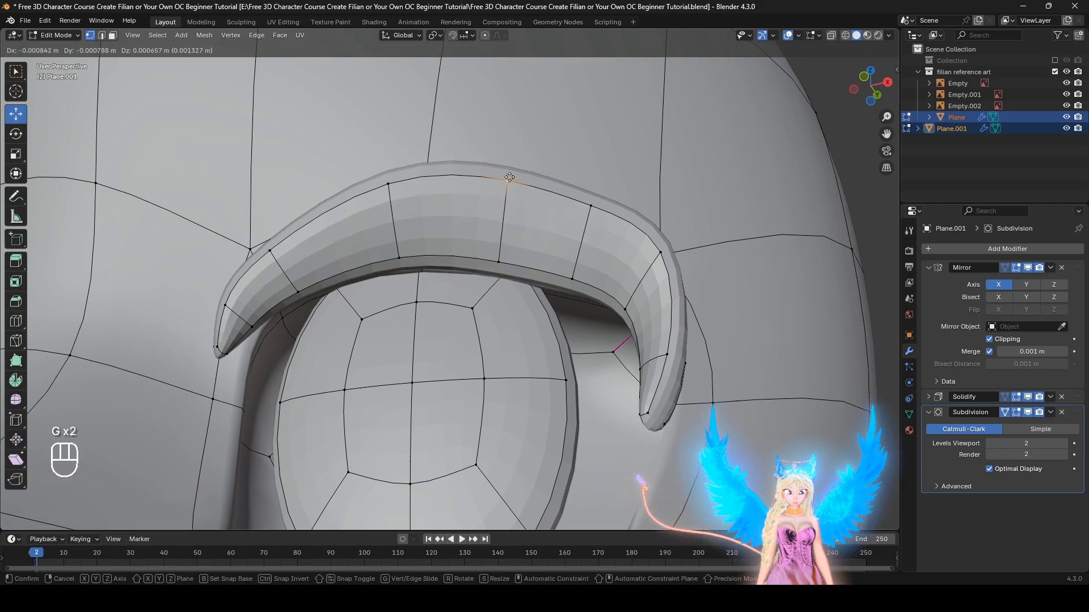
left_click(509, 179)
Step: Raise the upper vertex on the lash's inner half, then slide it together with the lower vertex of its cross edge
left_click(389, 185)
key("g")
left_click(372, 177)
left_click(399, 258, "shift")
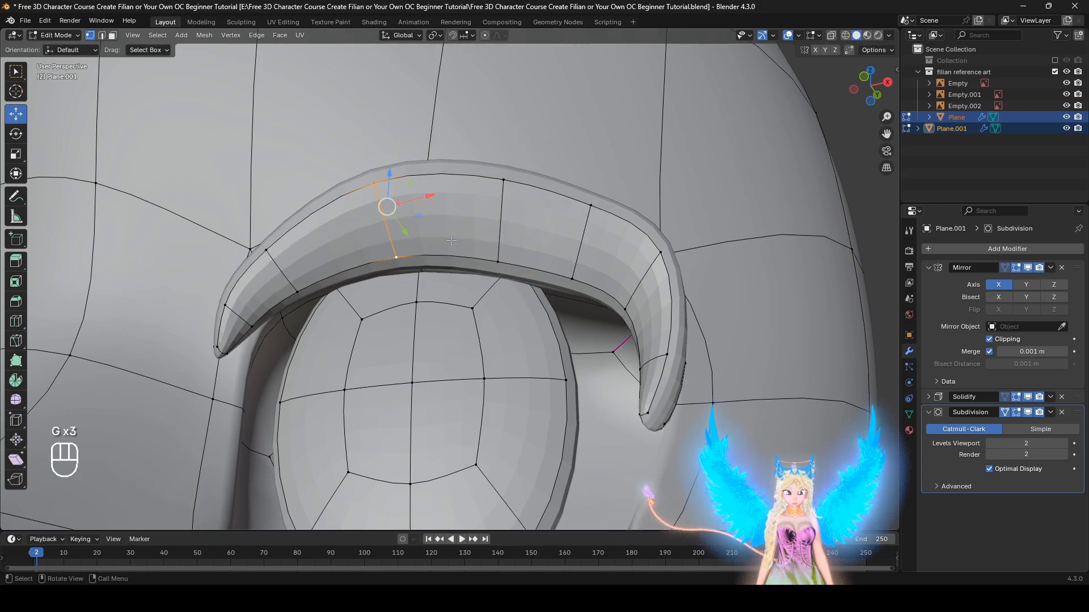
key("g")
key("g")
left_click(441, 239)
middle_click_drag(441, 239, 401, 134, "shift")
Step: Scale the cross edge near the lash's inner tip by 0.850
middle_click_drag(363, 238, 653, 373)
left_click(318, 245, "alt")
key("s")
left_click(357, 264)
Step: Extrude the lash's outer side edge by X 0.016689 and Z 0.011828 m over the reference wing, then hide Subdivision and Solidify
middle_click_drag(730, 361, 552, 370, "shift")
key("z")
left_click(410, 366)
key("z")
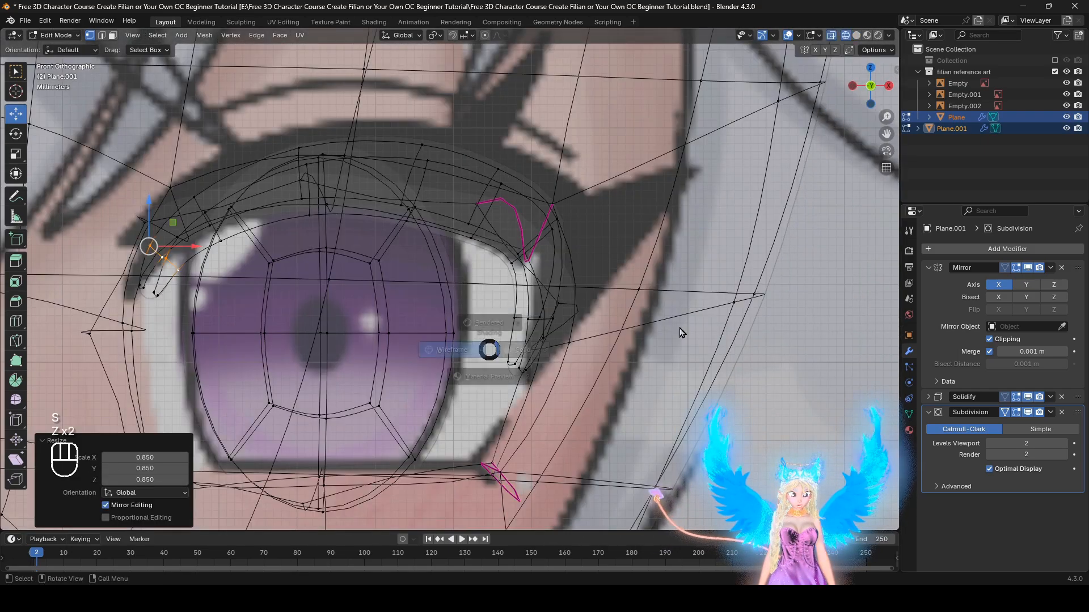
left_click(530, 350)
left_click(540, 317)
left_click(553, 230, "shift")
key("z")
left_click(482, 237)
middle_click_drag(600, 341, 596, 408, "shift")
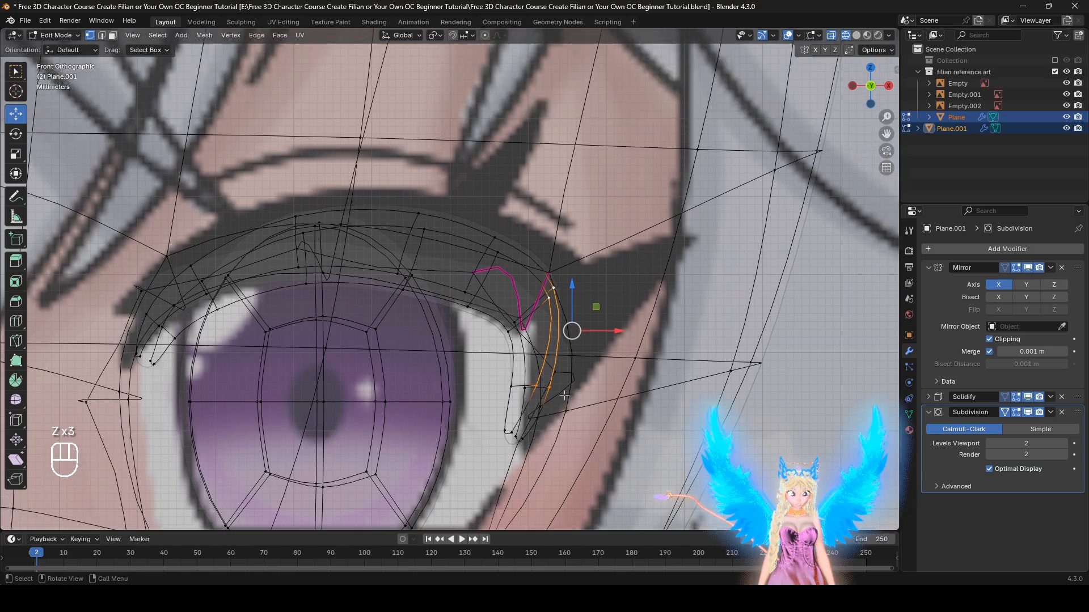
key("e")
left_click(727, 309)
left_click_drag(1029, 412, 1024, 396)
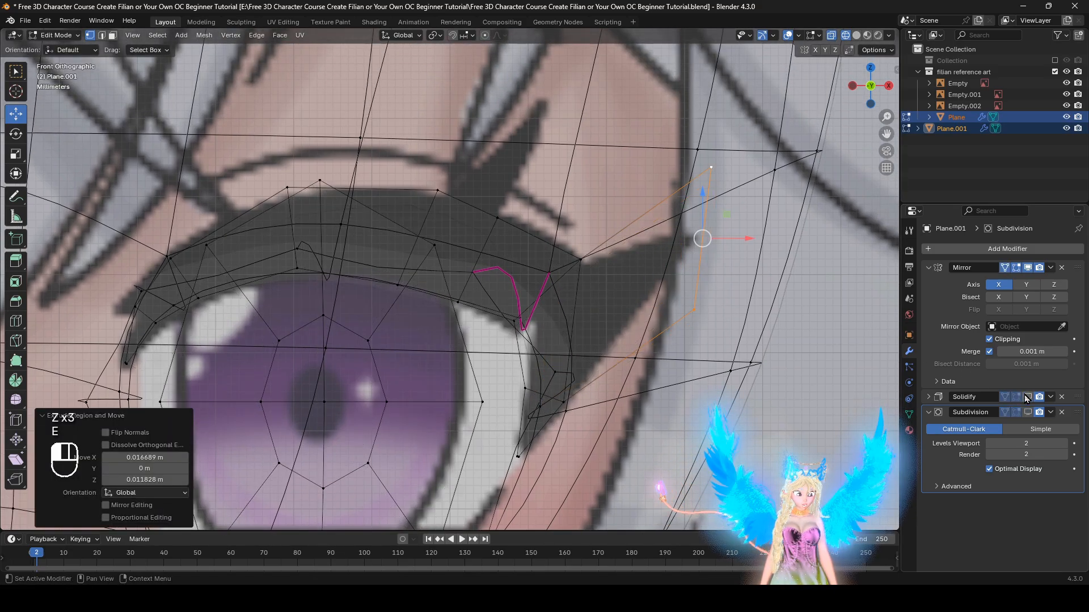
Step: Taper the extruded outer wing onto the reference tip, moving its end edge by X -0.001379 and Z -0.000218 m and scaling it by 0.438
key("s")
left_click(707, 261)
key("e")
right_click(780, 265)
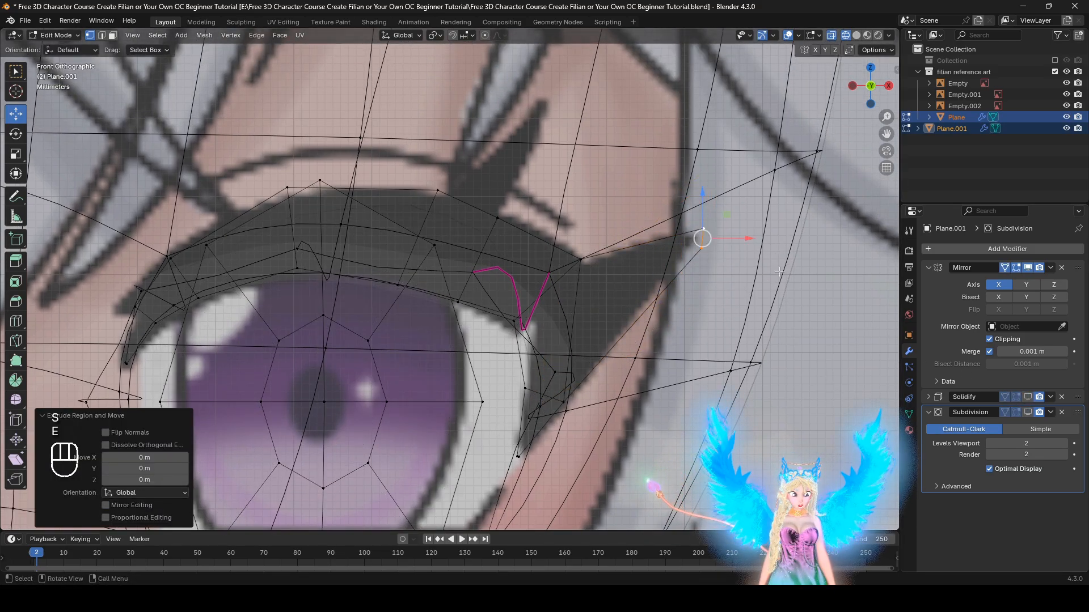
key("ctrl+z")
key("g")
left_click(785, 274)
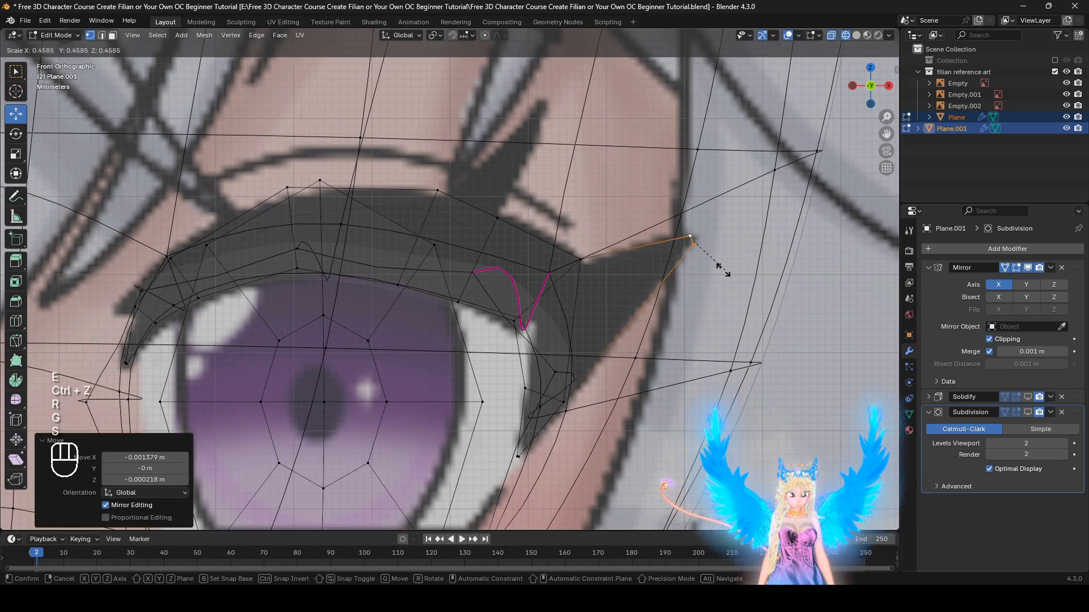
left_click(722, 269)
key("z")
middle_click_drag(397, 323, 527, 360, "shift")
key("z")
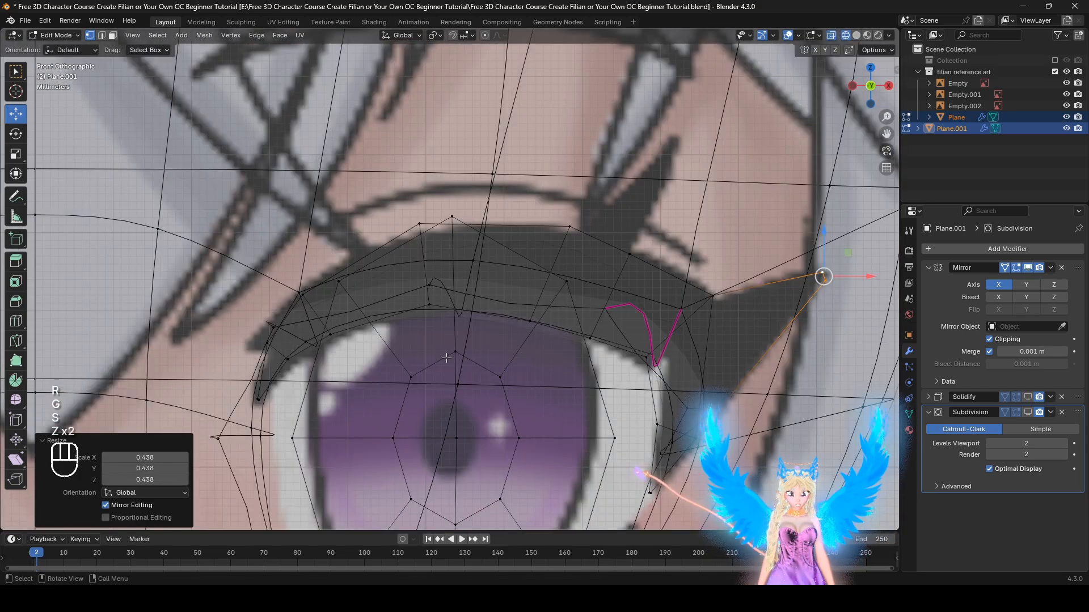
Step: Extrude the upper side edge at the lash's inner end into a small spike, rotate it -64.6°, shrink it and fit it to the reference
key("z")
left_click(304, 318)
key("z")
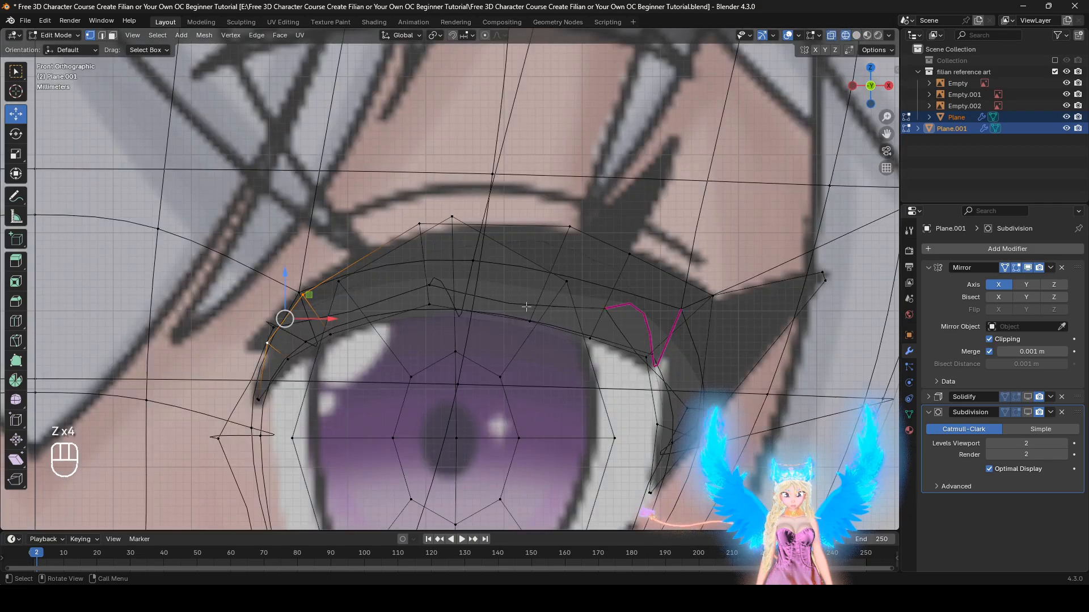
left_click(473, 312)
left_click(471, 317)
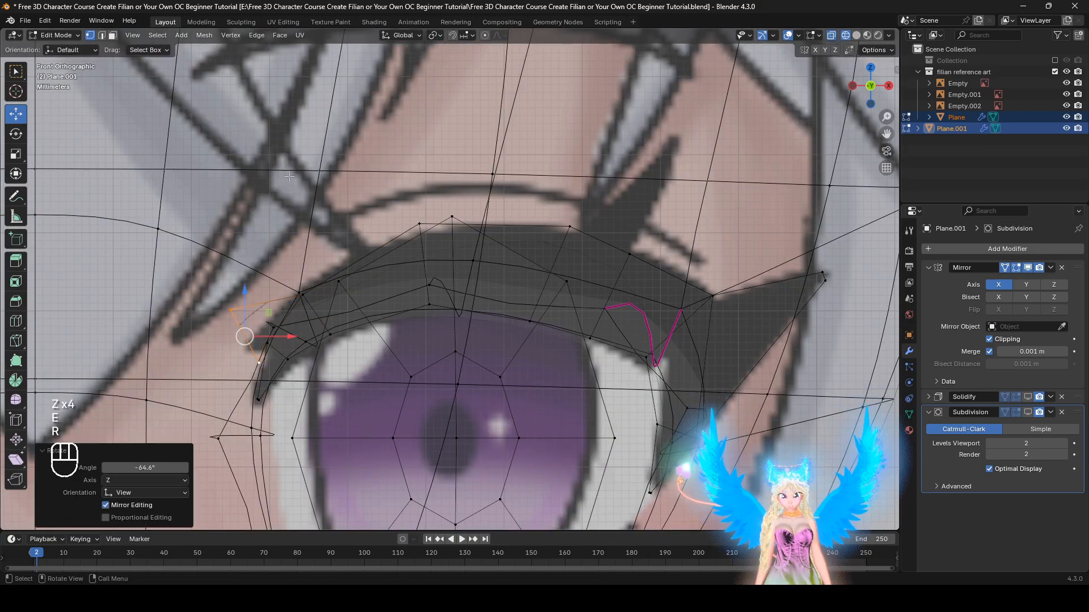
key("s")
left_click(284, 341)
key("g")
left_click(288, 347)
key("z")
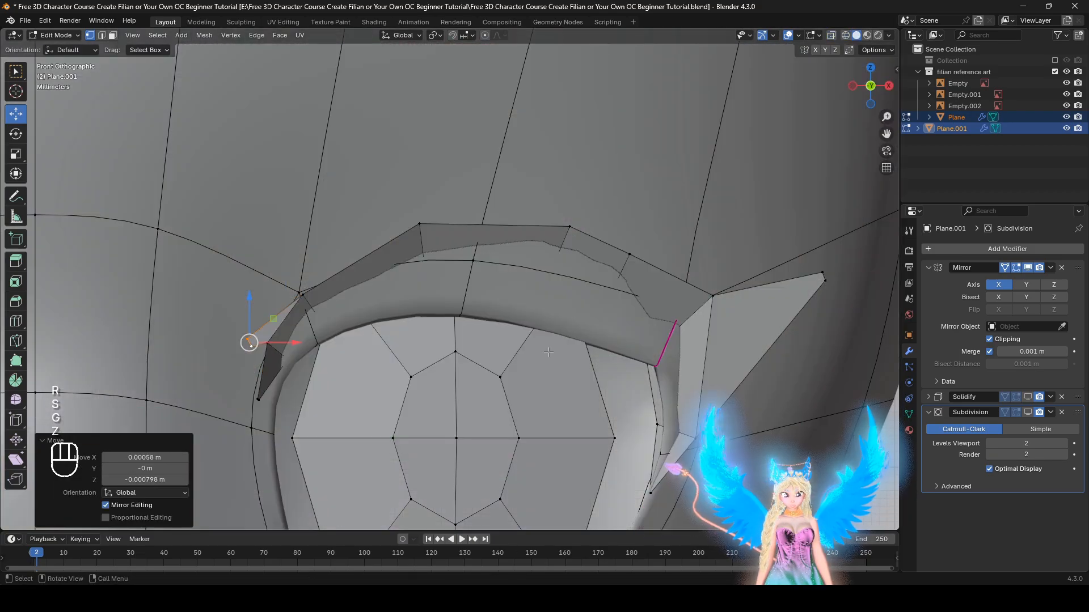
Step: Scale the inner spike's end edge by 0.916, move it by Y -0.001437 m and rotate it about 36° to follow the face
scroll(450, 340, "up", 1)
key("s")
left_click(492, 359)
middle_click_drag(357, 344, 337, 340)
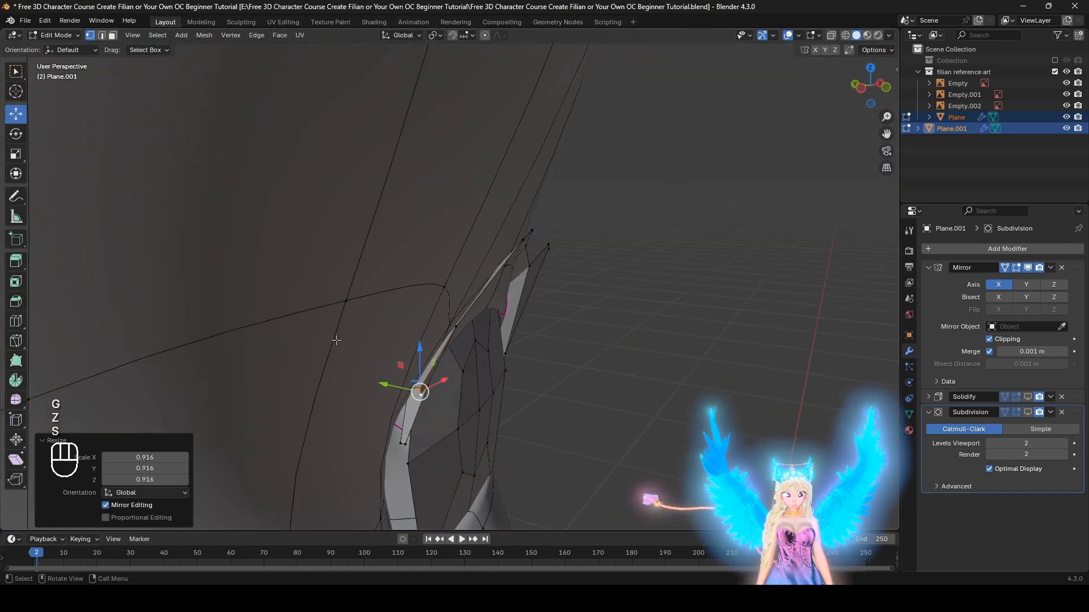
scroll(582, 420, "up", 2)
key("r")
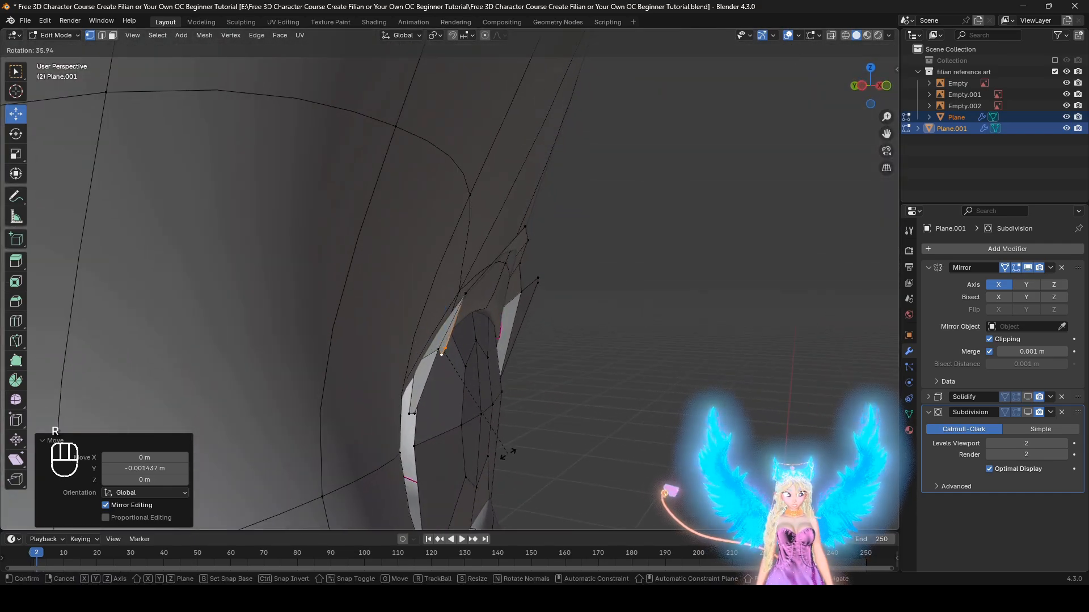
left_click(508, 453)
middle_click_drag(508, 453, 459, 413)
Step: Extrude the upper edge on the lash's outer half by about X 0.009 and Z 0.013 m over the reference's upper spike
key("z")
left_click(389, 413)
mouse_move(497, 347)
middle_mouse_down()
mouse_move(513, 344)
mouse_move(437, 397)
middle_mouse_up()
key("z")
left_click(567, 318)
left_click(475, 290)
key("z")
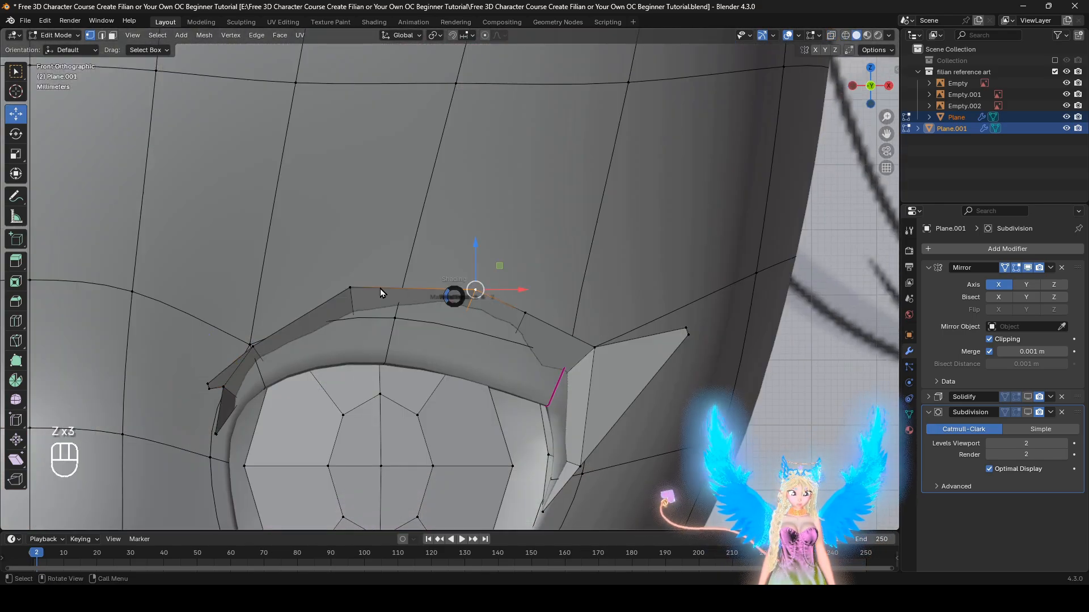
left_click(380, 294)
key("g")
left_click(481, 291)
key("e")
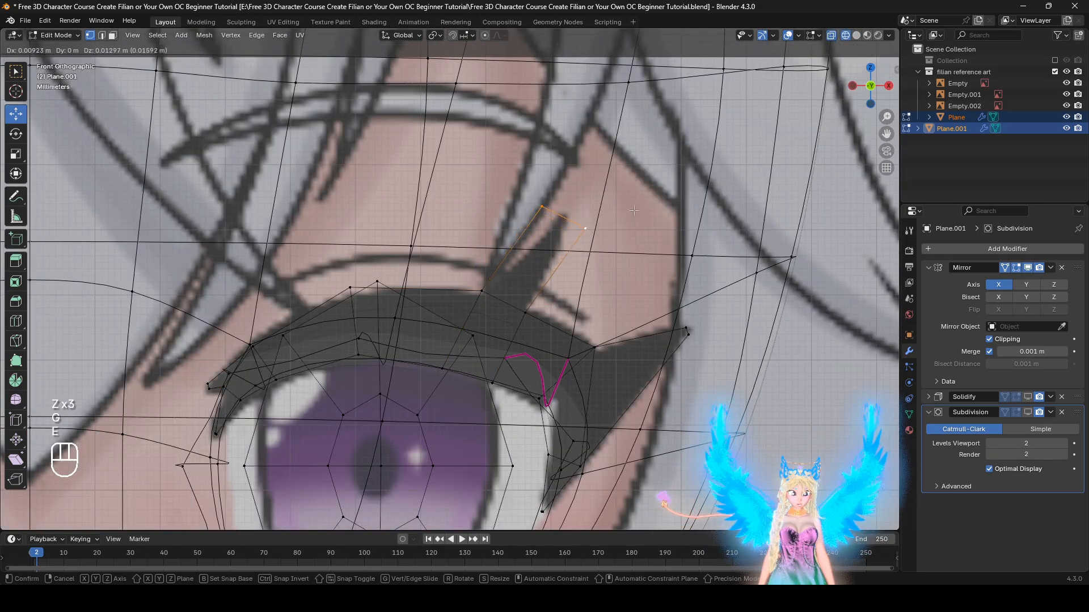
left_click(635, 211)
Step: Scale the upper spike's end edge by 0.211 and place it on the reference spike's tip
key("s")
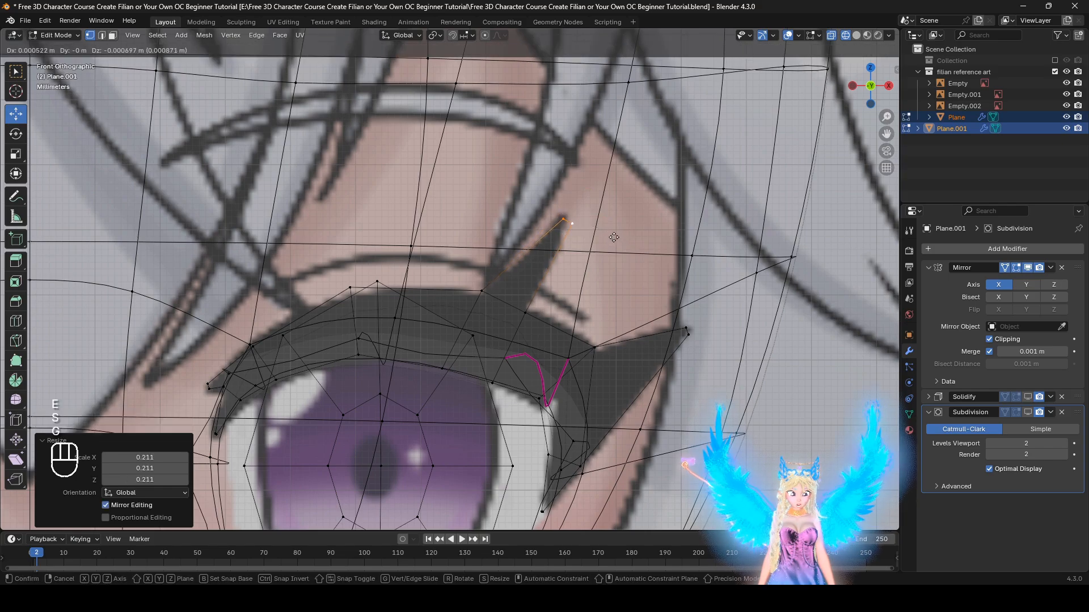
left_click(816, 328)
key("z")
left_click(725, 327)
Step: Lower the vertex at the upper spike's base by Z -0.000958 m and the inner-half upper vertex by Z -0.000261 m, each with X 0.000348 m
left_click(481, 290)
key("g")
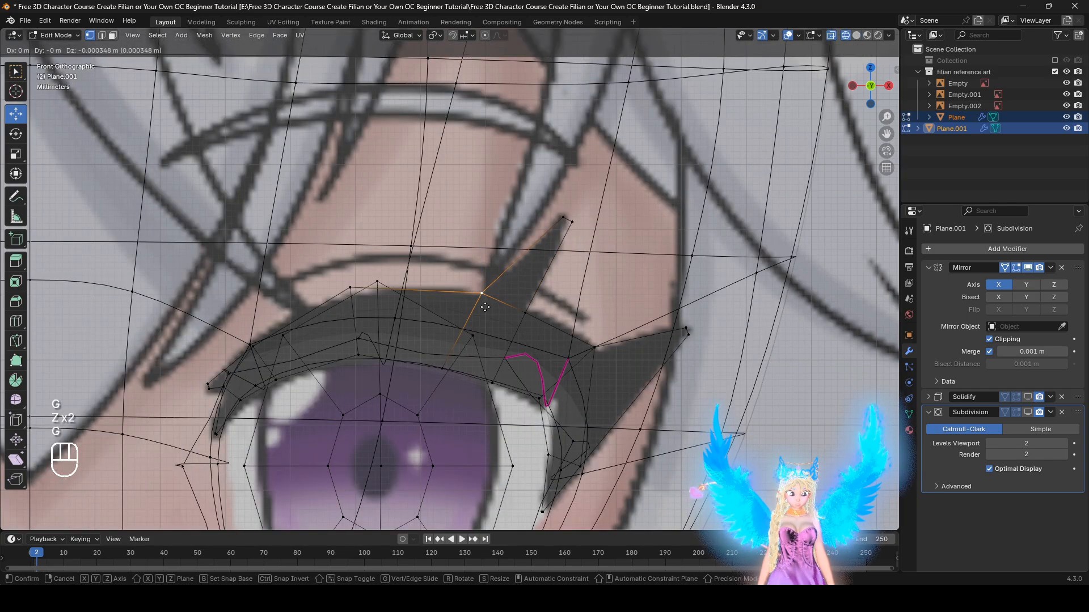
left_click(483, 298)
middle_click_drag(613, 410, 622, 349, "shift")
key("z")
left_click(544, 334)
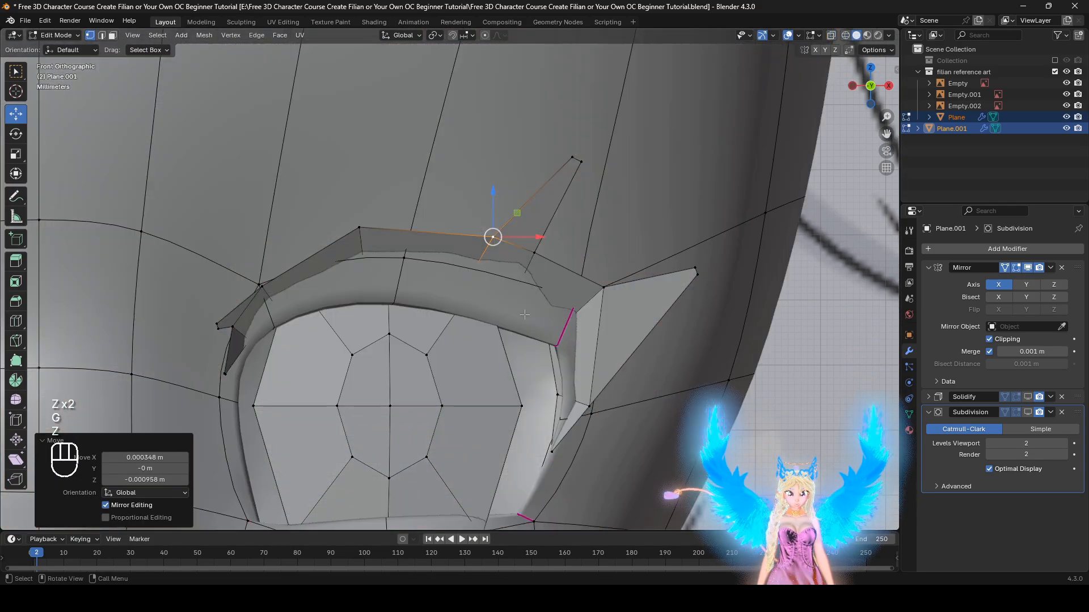
key("z")
left_click(345, 267)
key("g")
left_click(378, 250)
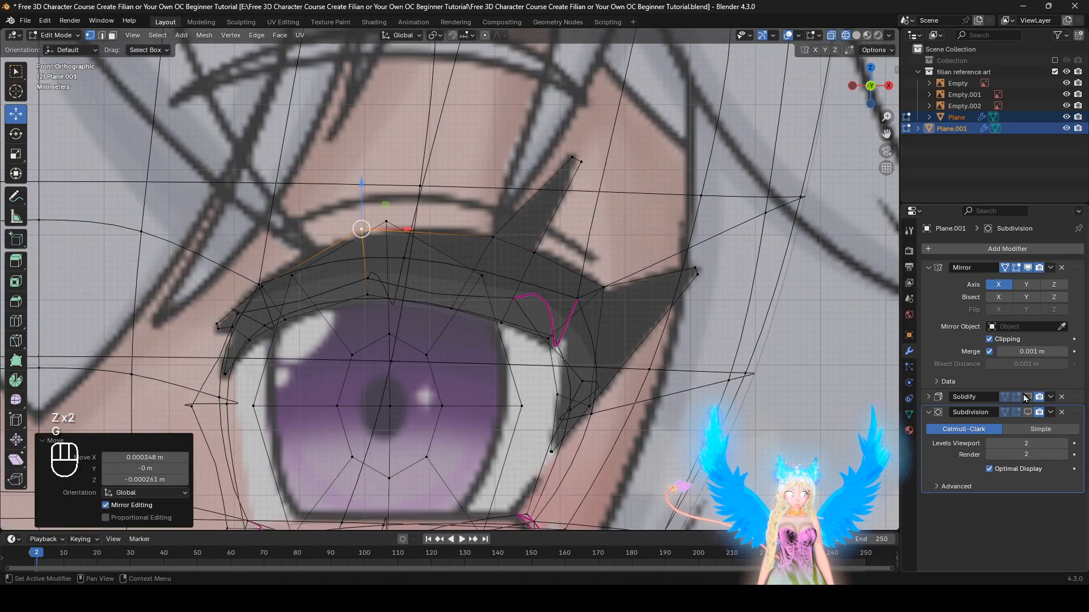
Step: Show the Solidify and Subdivision modifiers in the viewport and display the mesh in solid shading
left_click(1028, 413)
key("z")
left_click(615, 342)
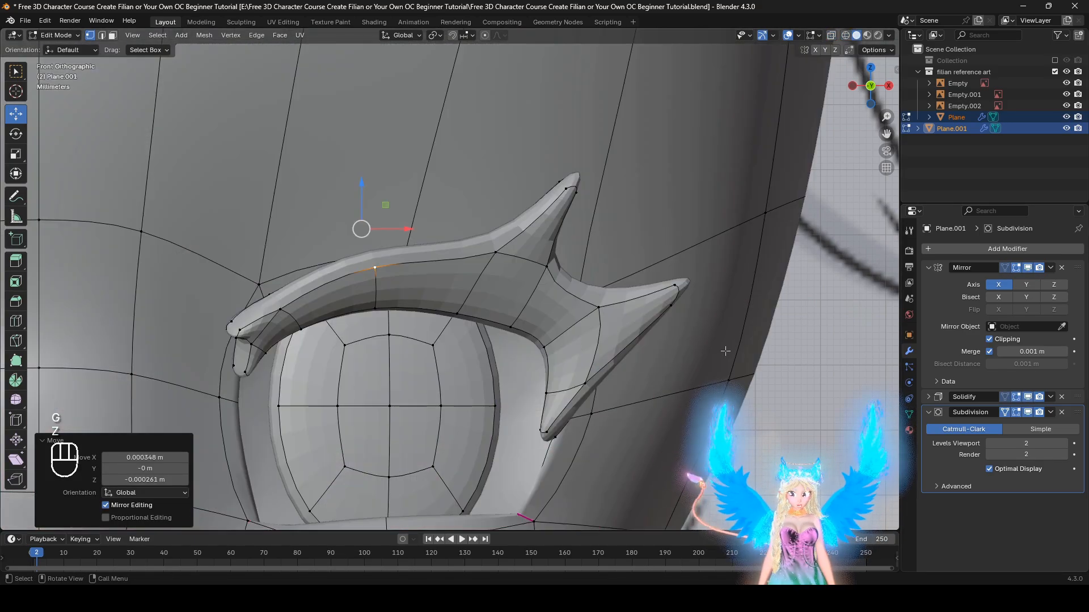
Step: Push the lower-edge vertices near the lash's inner tip back along Y toward the eye socket
mouse_move(652, 340)
middle_mouse_down()
mouse_move(676, 317)
mouse_move(547, 341)
mouse_move(720, 272)
mouse_move(627, 305)
mouse_move(655, 234)
mouse_move(749, 308)
mouse_move(627, 294)
mouse_move(531, 231)
mouse_move(652, 274)
mouse_move(489, 358)
mouse_move(627, 359)
mouse_move(649, 323)
mouse_move(559, 307)
mouse_move(472, 263)
mouse_move(549, 365)
mouse_move(651, 291)
mouse_move(618, 280)
mouse_move(491, 293)
mouse_move(369, 327)
middle_mouse_up()
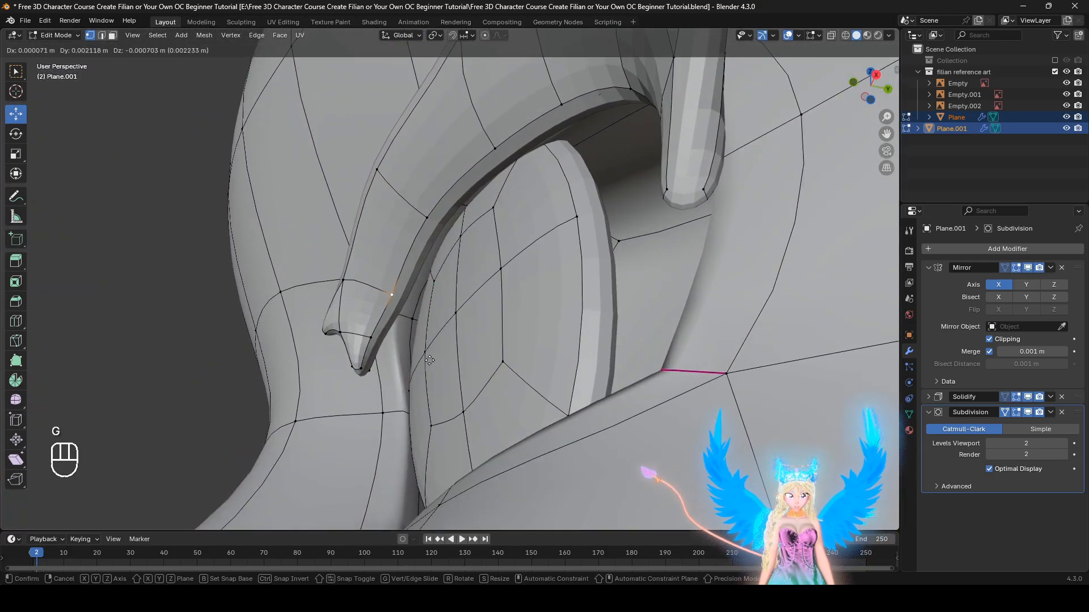
left_click(456, 377)
middle_click_drag(444, 323, 427, 388)
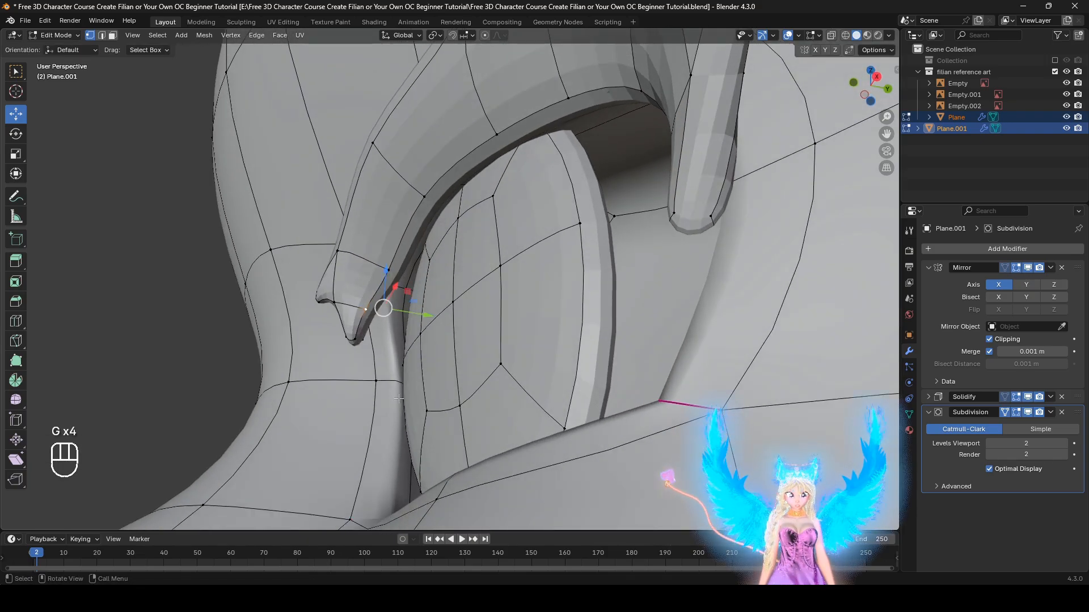
left_click(394, 387)
right_click(394, 387)
middle_click_drag(321, 362, 396, 266)
scroll(476, 386, "up", 1)
key("ctrl+z")
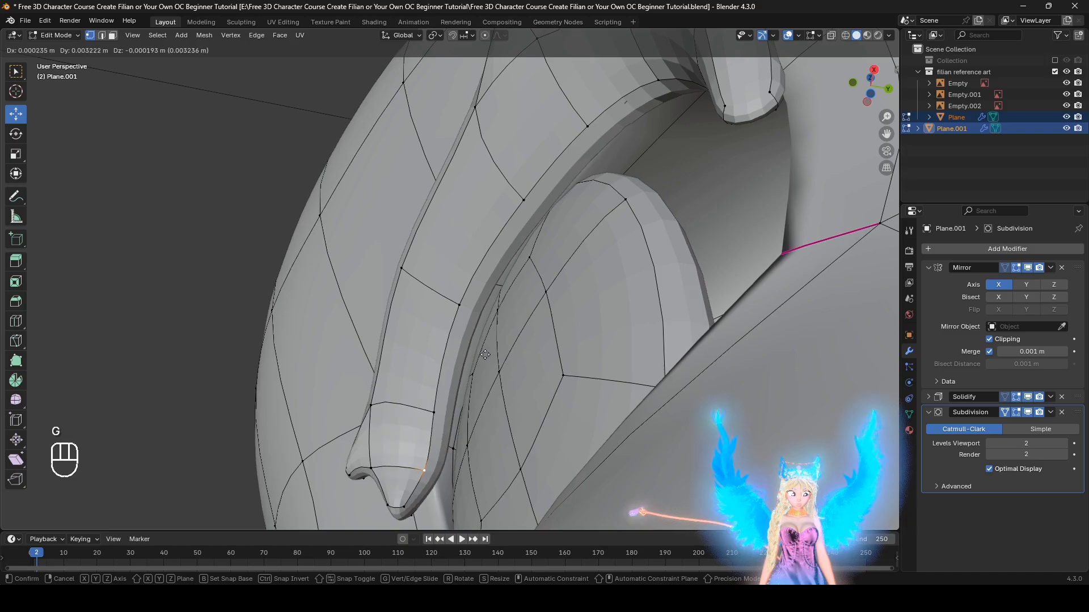
left_click(479, 353)
middle_click_drag(438, 460, 454, 341)
Step: Try an edge crease of 1.000 around the eye opening and preview the face without overlays
middle_click_drag(454, 340, 581, 479)
middle_click_drag(493, 380, 579, 348)
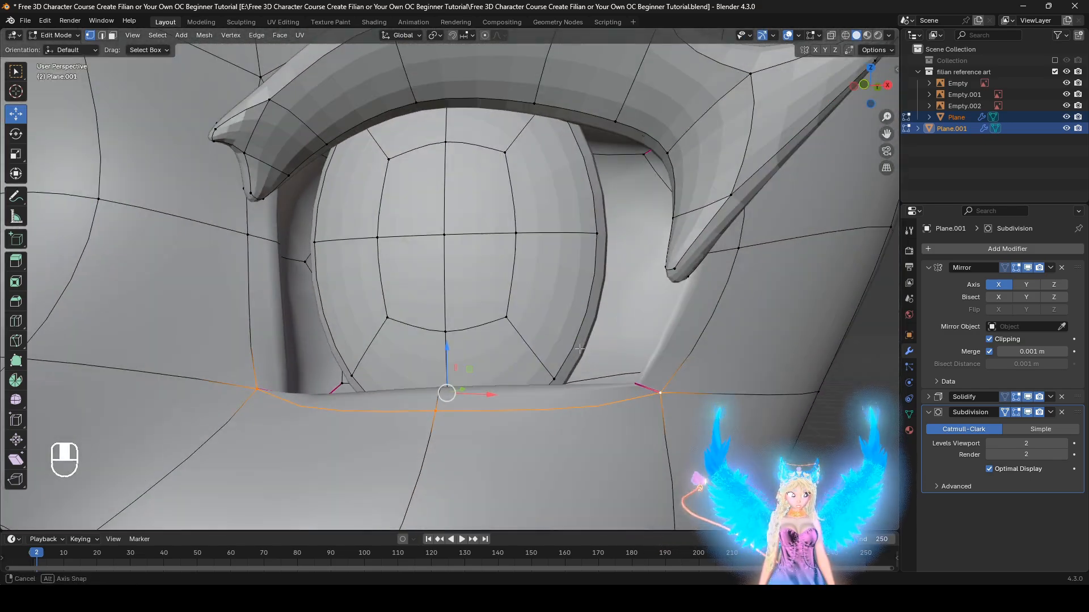
left_click(136, 439)
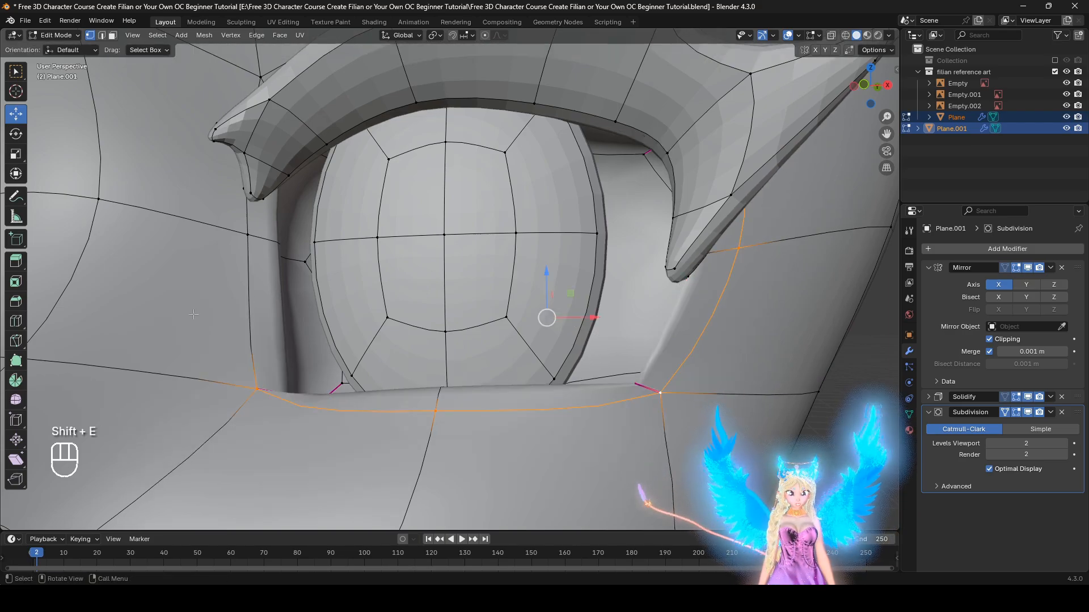
key("shift+e")
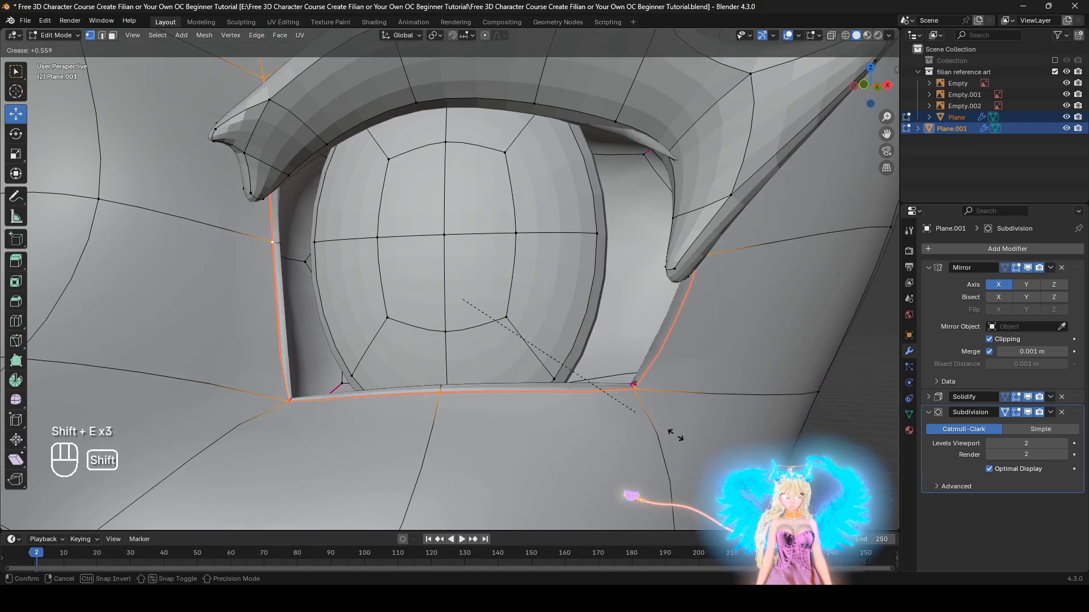
left_click(112, 95)
scroll(227, 186, "down", 3)
middle_click_drag(261, 203, 340, 244, "shift")
middle_click_drag(341, 244, 635, 215)
left_click(789, 36)
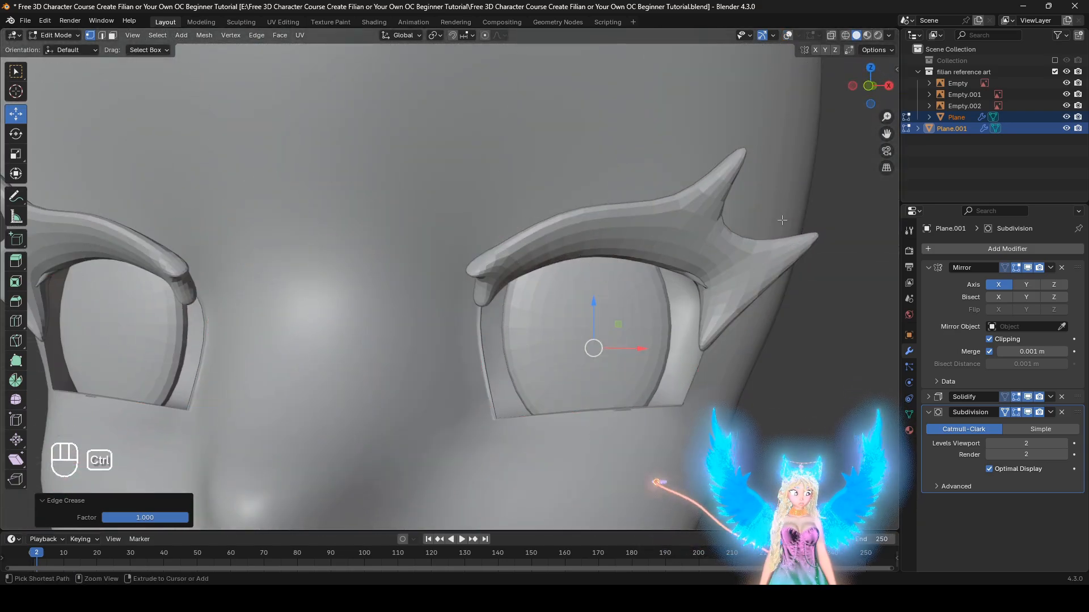
left_click(786, 38)
middle_click_drag(816, 225, 700, 184, "shift")
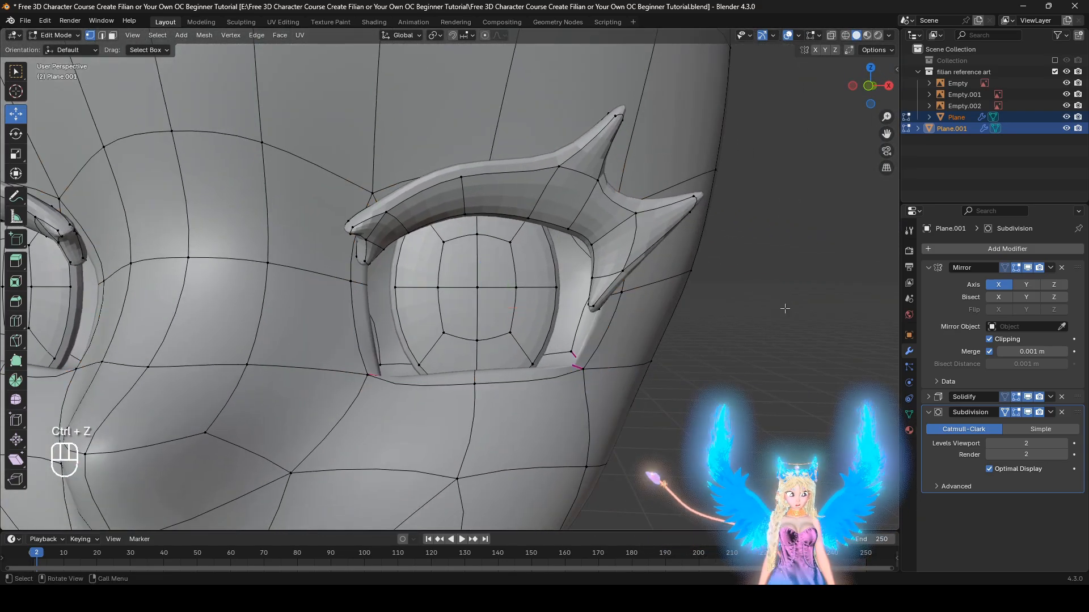
Step: Duplicate the cross edge near the lash's lower outer tip by X -0.00505 and Z -0.015238 m, and flatten the copy with a Y scale of 0
middle_click_drag(784, 309, 658, 246)
key("alt+z")
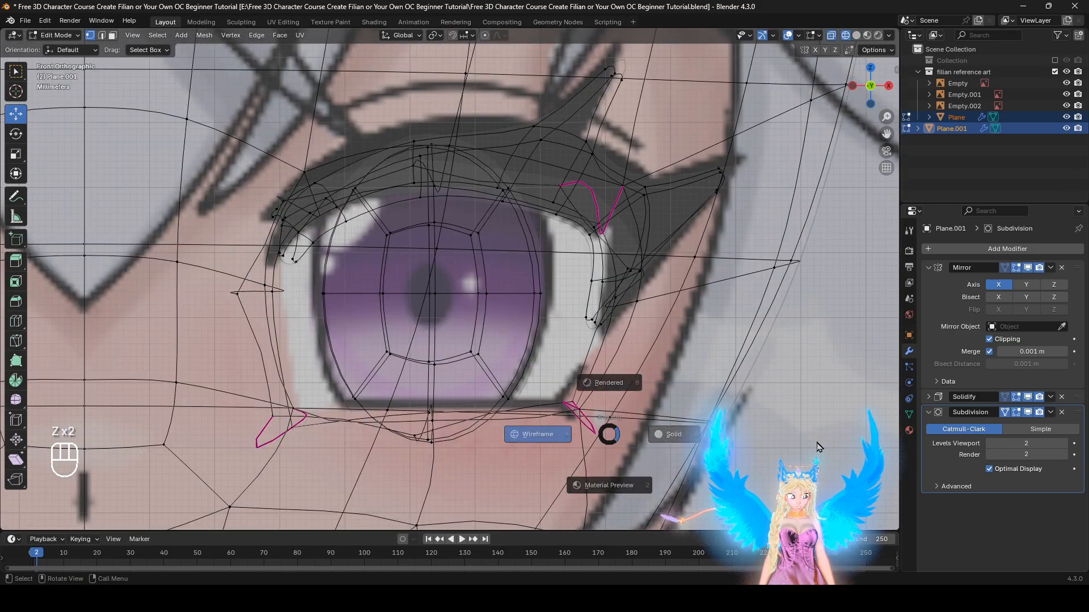
left_click(818, 447)
middle_click_drag(818, 447, 659, 376)
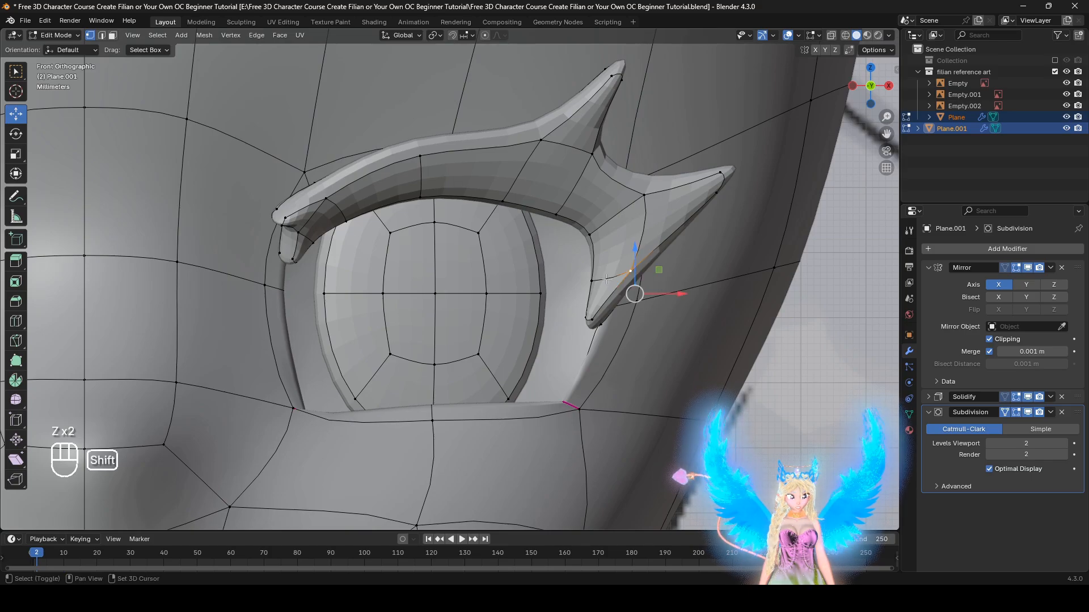
key("shift+d")
left_click(588, 377)
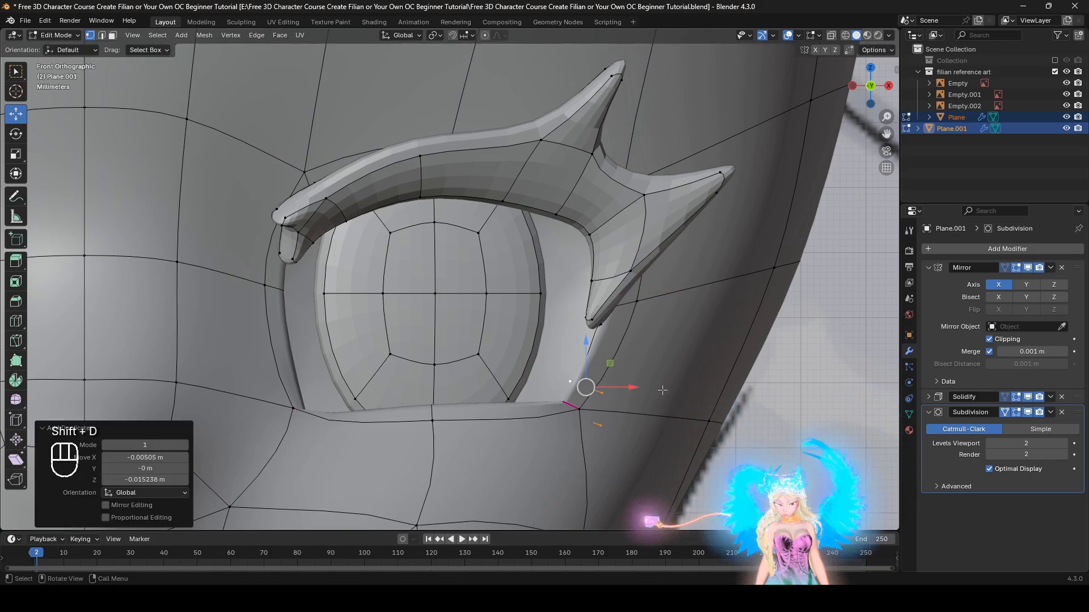
key("s")
key("0")
key("Return")
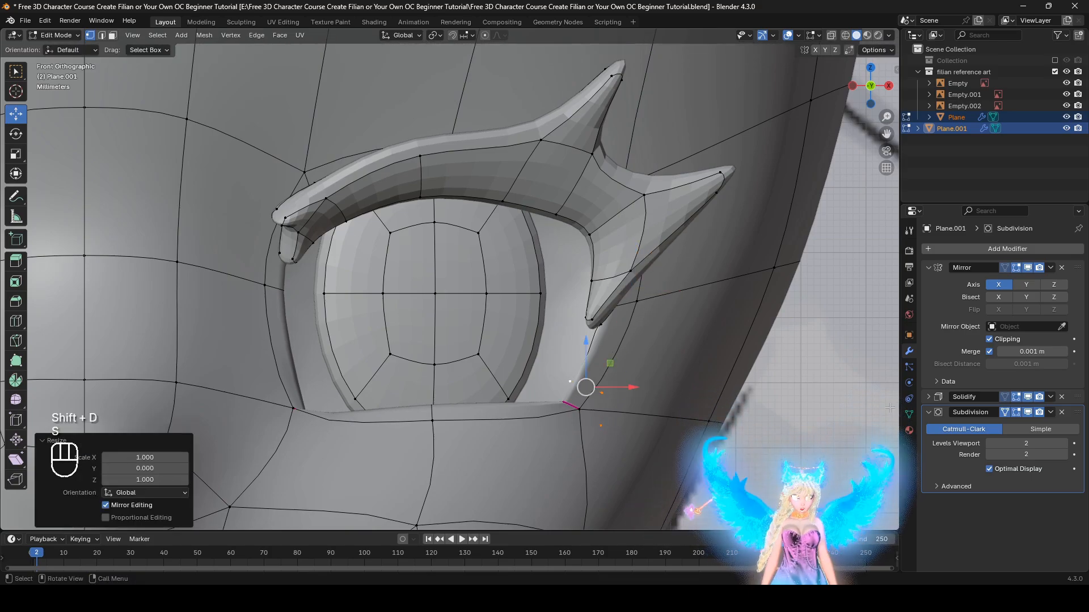
Step: Hide Subdivision and Solidify, then move and rotate the duplicated edge onto the reference's lower lash and scale it by 0.453
left_click(1028, 412)
key("z")
key("g")
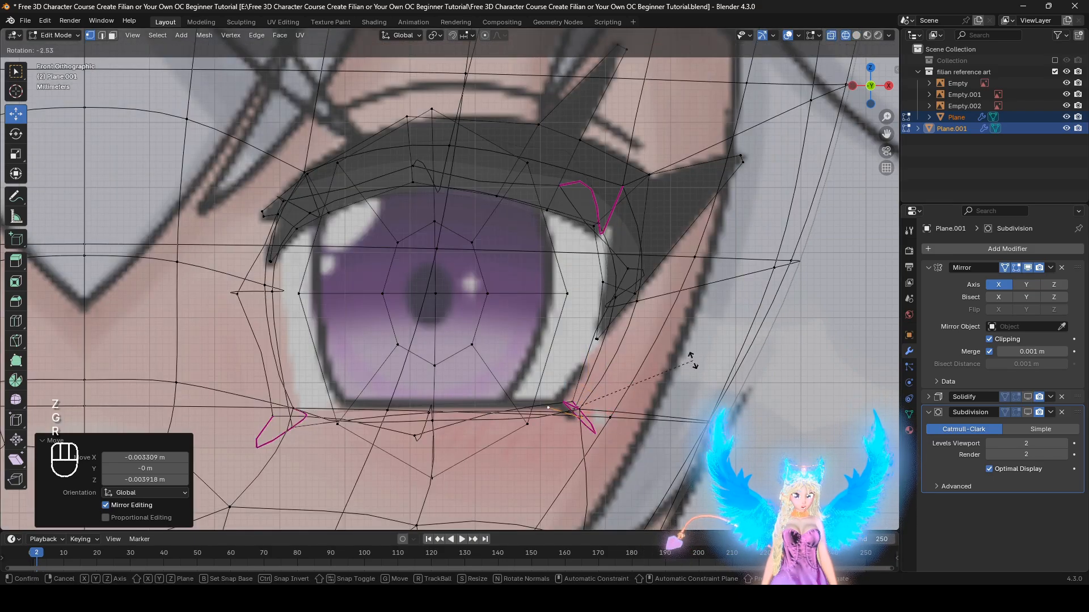
left_click(693, 378)
key("g")
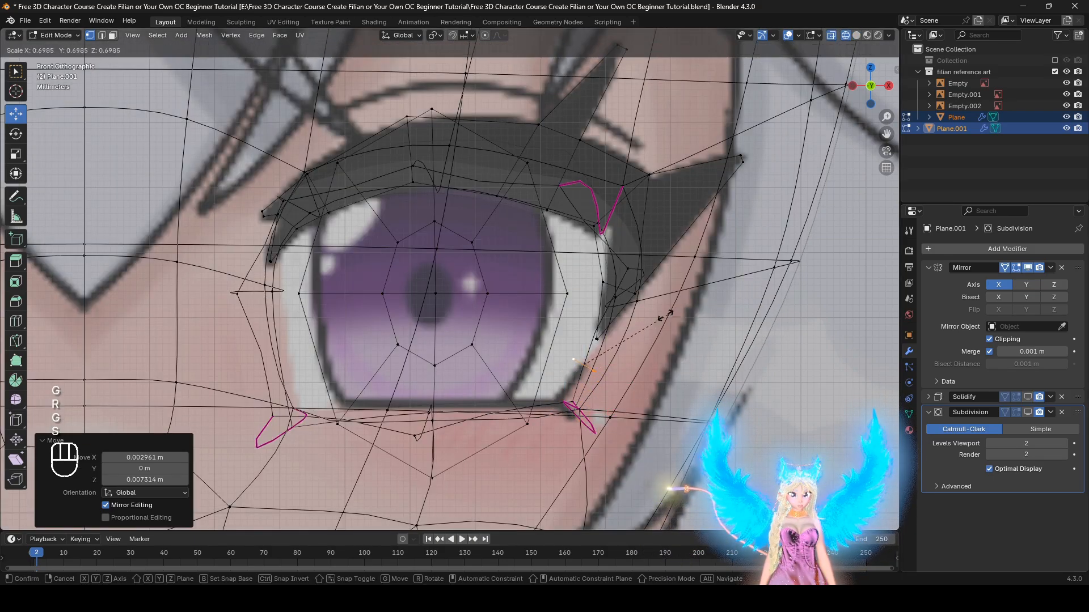
left_click(637, 333)
Step: Move the duplicated lower-lash edge forward by Y -0.004441 m in the side view
mouse_move(636, 333)
middle_mouse_down()
mouse_move(571, 374)
mouse_move(557, 364)
middle_mouse_up()
key("z")
left_click_drag(583, 363, 561, 364)
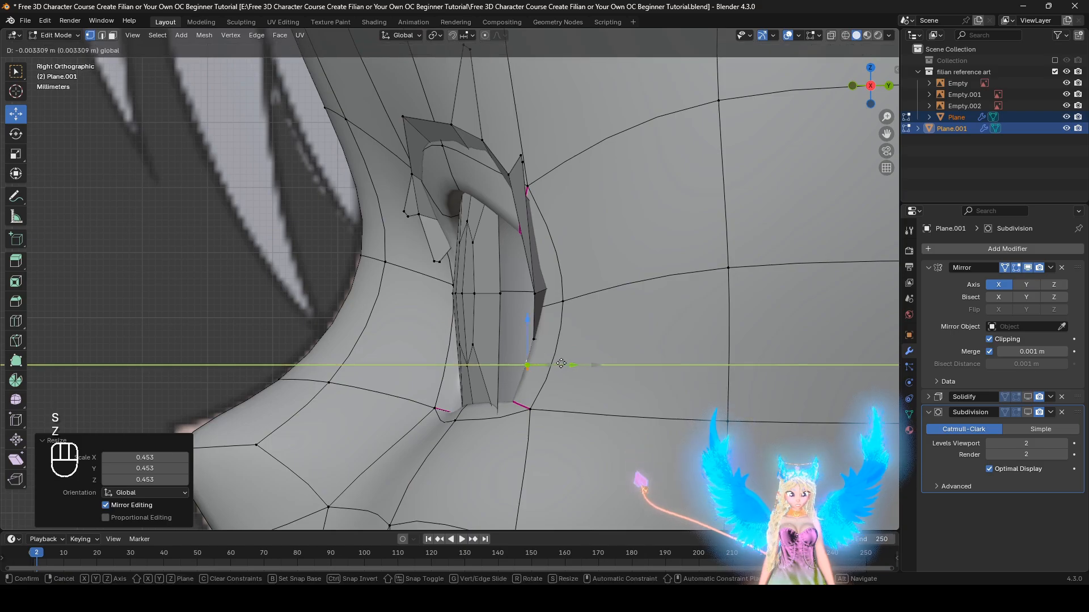
left_click(559, 368)
middle_click_drag(558, 369, 584, 340)
Step: Nudge the lower-lash edge onto the reference and extrude it by X -0.004005 and Z -0.004963 m toward the eye's lower outer corner
key("z")
key("g")
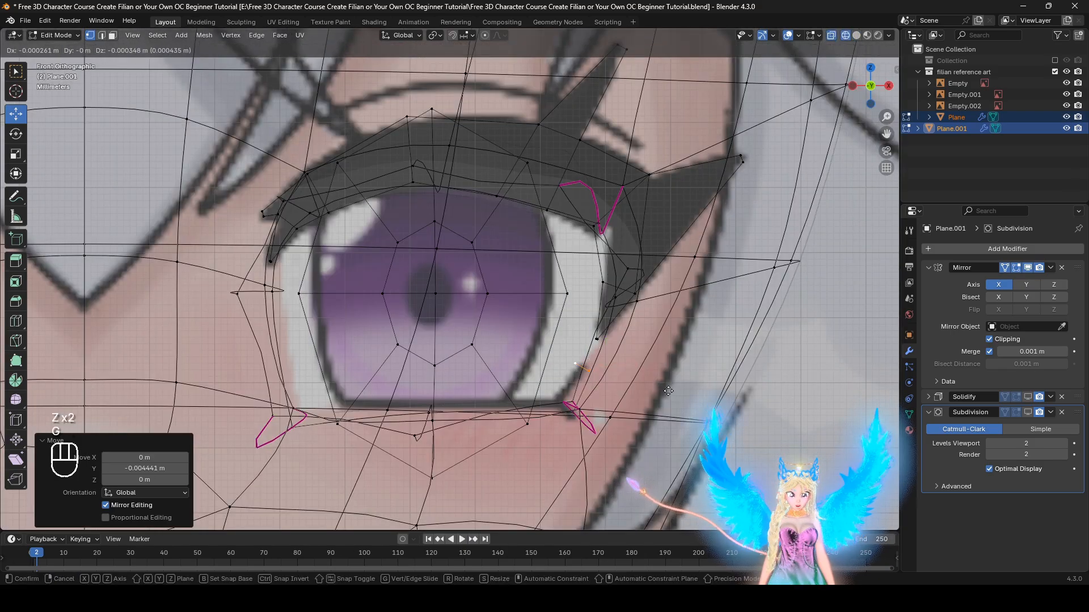
left_click(663, 394)
key("e")
left_click(653, 417)
Step: Scale the lower lash's upper end edge by 0.682 to narrow its tip
scroll(653, 418, "up", 3)
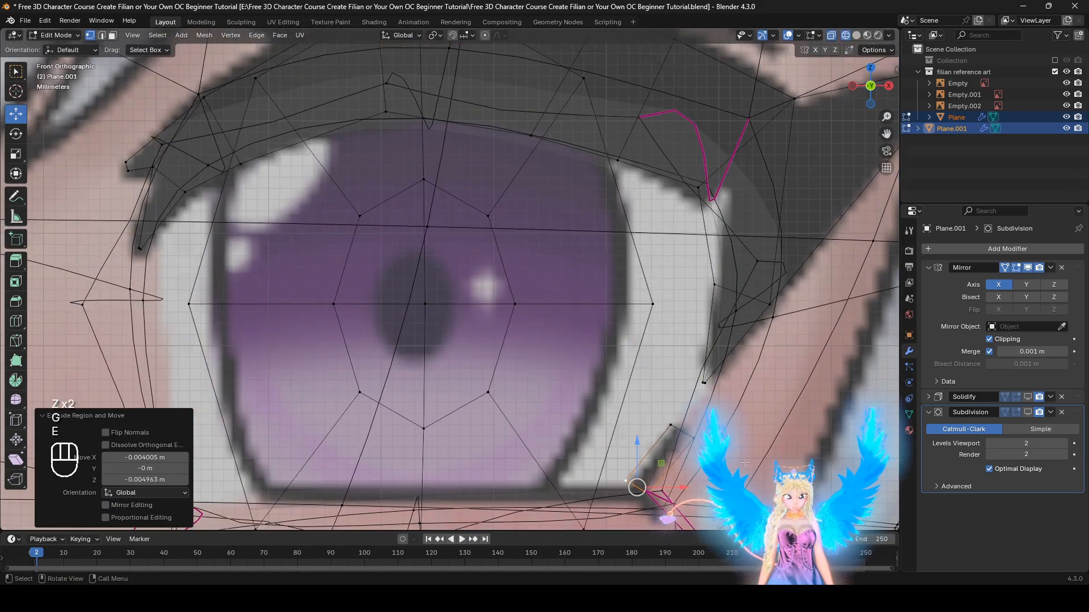
left_click_drag(613, 350, 563, 311)
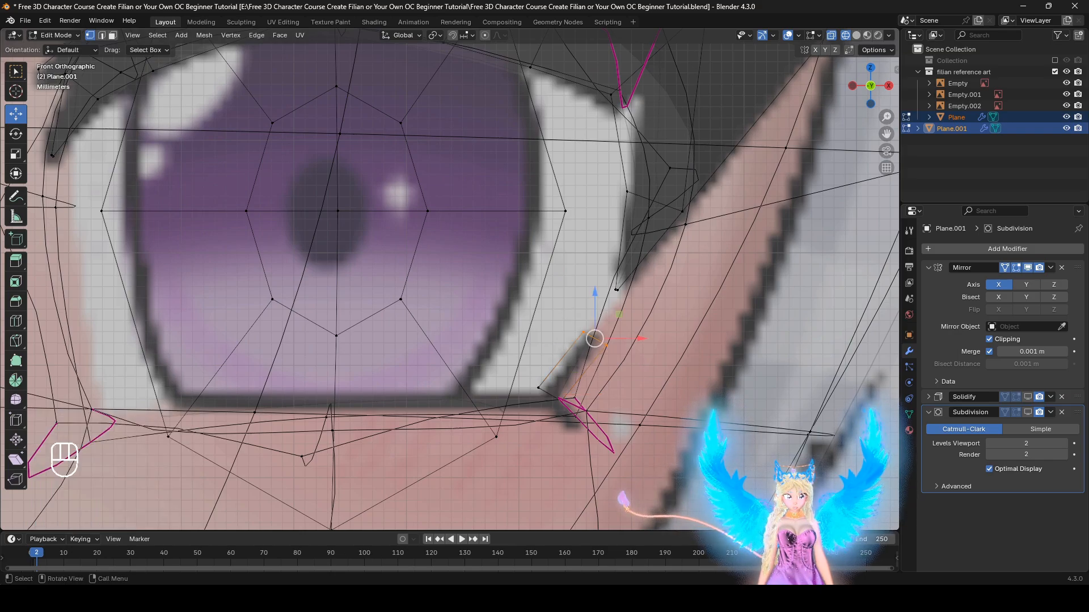
left_click(658, 354)
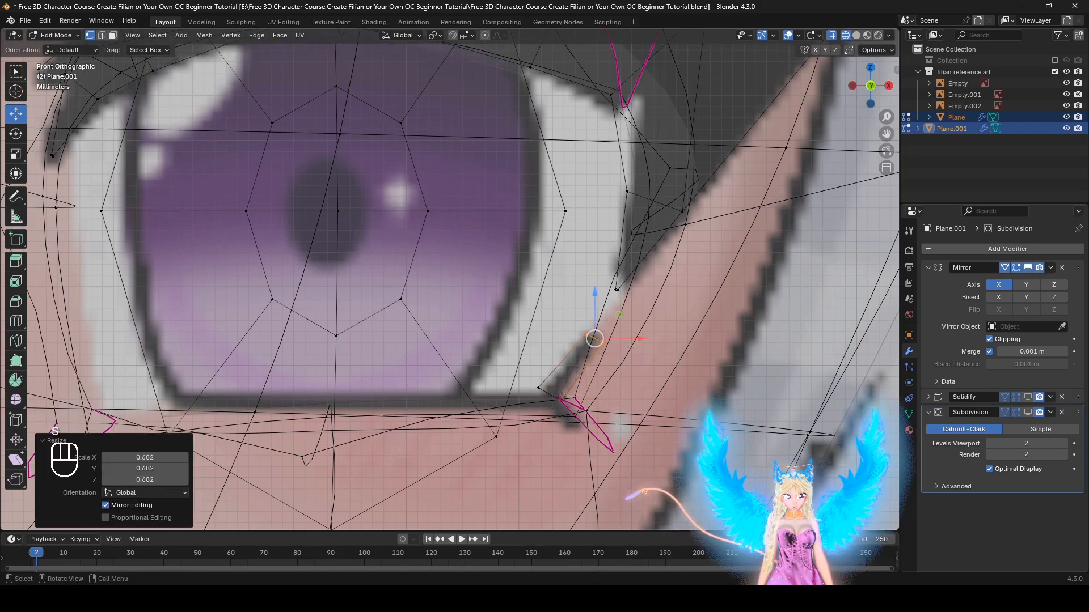
Step: Extrude the lower lash around the outer corner, rotate that edge 19.7°, and extrude it about 0.033 m to the inner corner, rotating the new end
left_click(618, 412)
left_click(631, 414)
key("r")
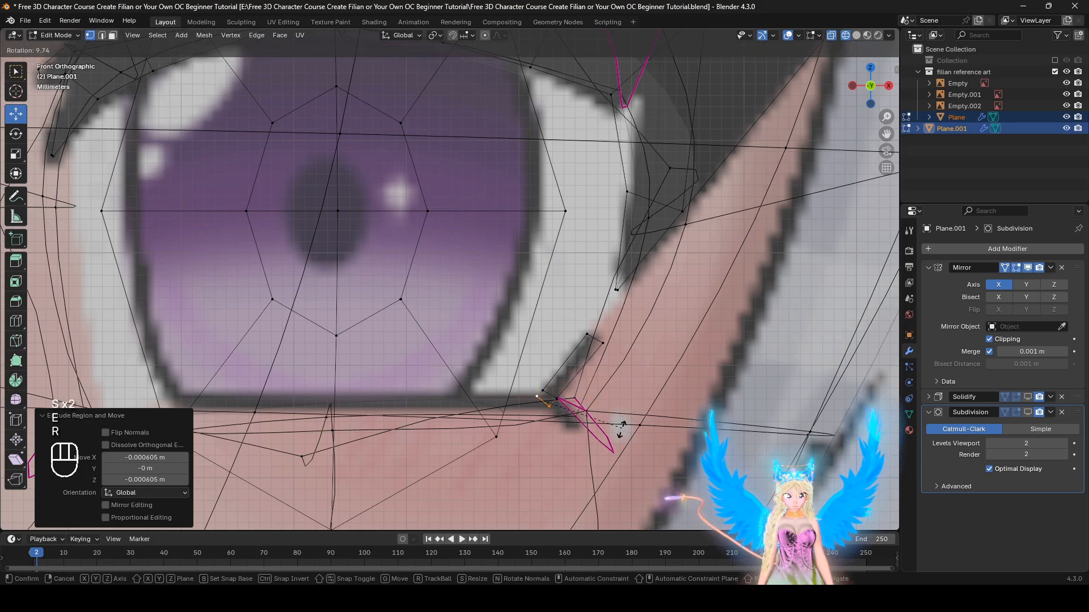
left_click(612, 438)
key("e")
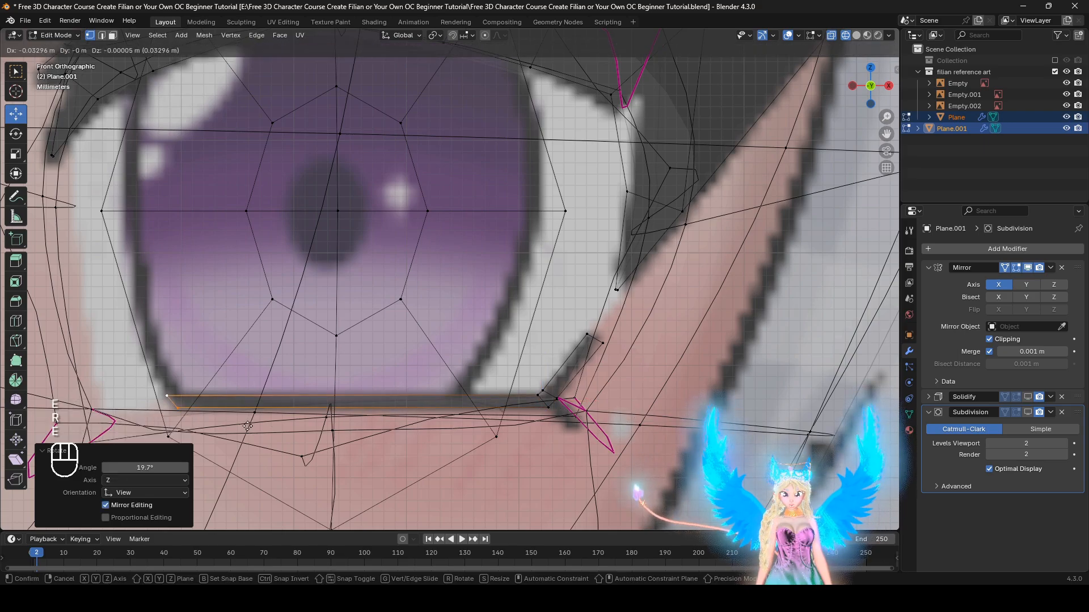
left_click(247, 426)
key("r")
left_click(238, 446)
Step: Extrude the outer-corner edge of the lower lash downward and outward into a short flick, and scale its end by 0.779
key("z")
scroll(448, 443, "down", 1)
mouse_move(448, 442)
middle_mouse_down("shift")
mouse_move(493, 360)
mouse_move(492, 378)
middle_mouse_up("shift")
key("z")
left_click(578, 307)
left_click(570, 315, "shift")
middle_click_drag(603, 335, 633, 364)
key("e")
key("s")
left_click(639, 371)
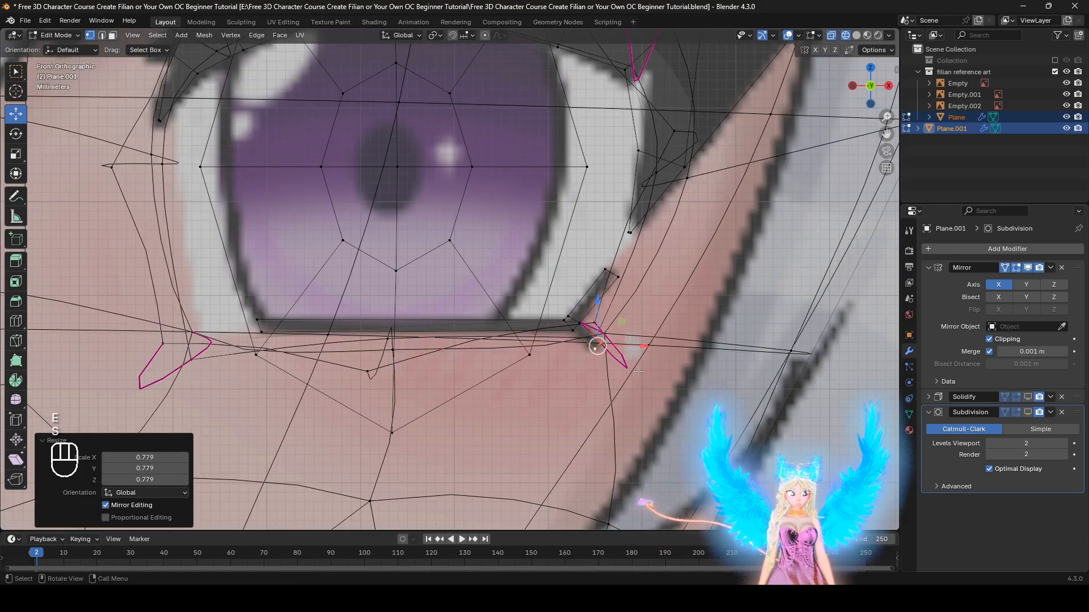
Step: Select the whole linked lower lash and move it forward by Y -0.002219 m
key("l")
middle_click_drag(608, 270, 561, 306)
key("z")
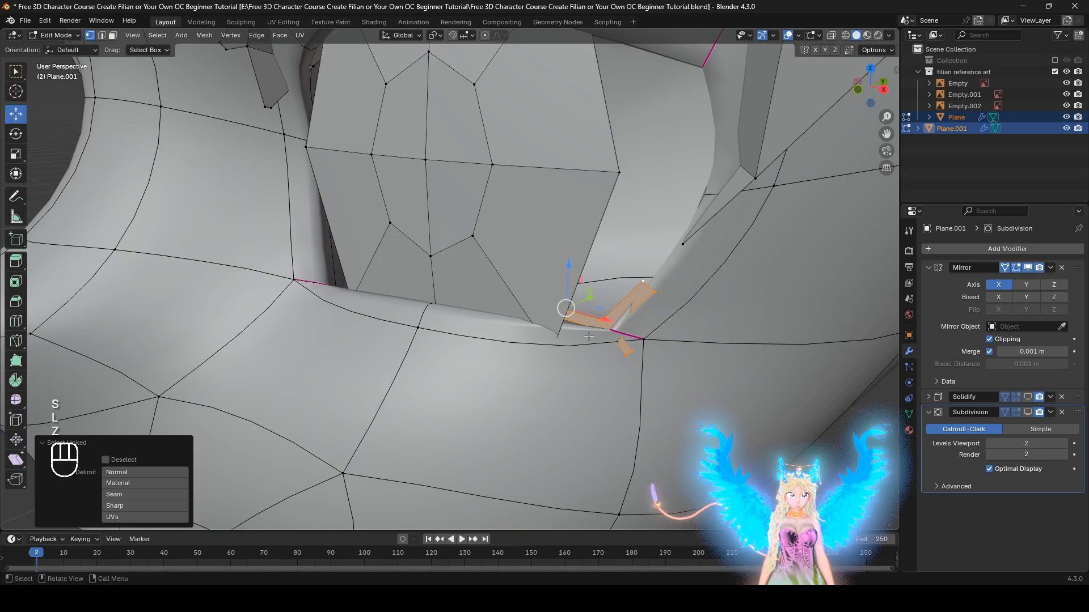
middle_click_drag(602, 340, 563, 360)
left_click_drag(613, 320, 596, 323)
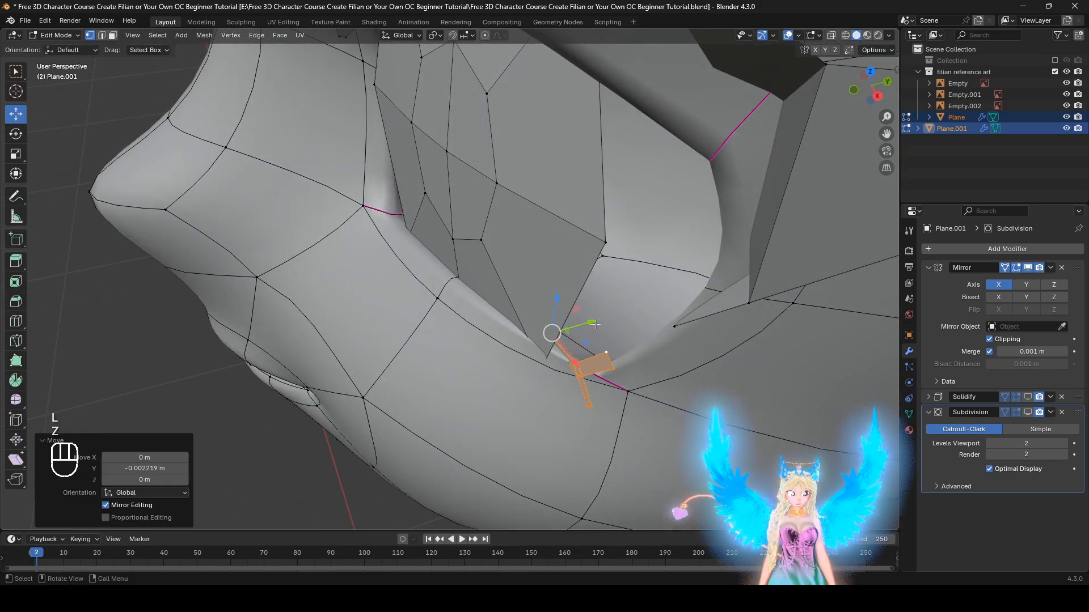
Step: Shift the lower lash's inner end edge along Y, ending with a 0.003112 m move, and nudge it into place in the front view
key("z")
mouse_move(505, 332)
middle_mouse_down()
mouse_move(433, 335)
mouse_move(537, 345)
middle_mouse_up()
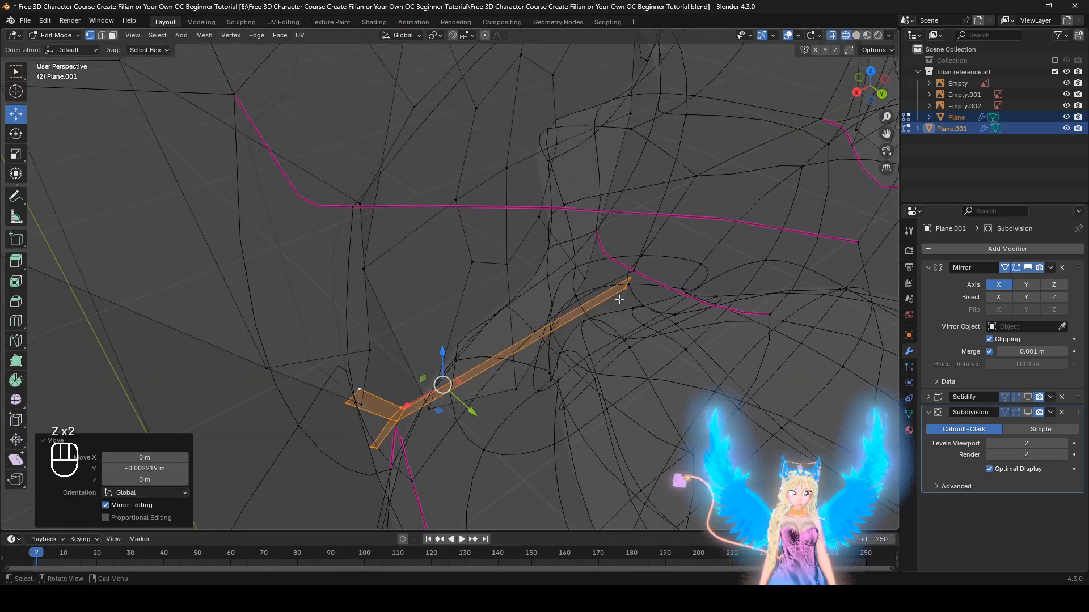
left_click(630, 285, "shift")
key("ctrl+z")
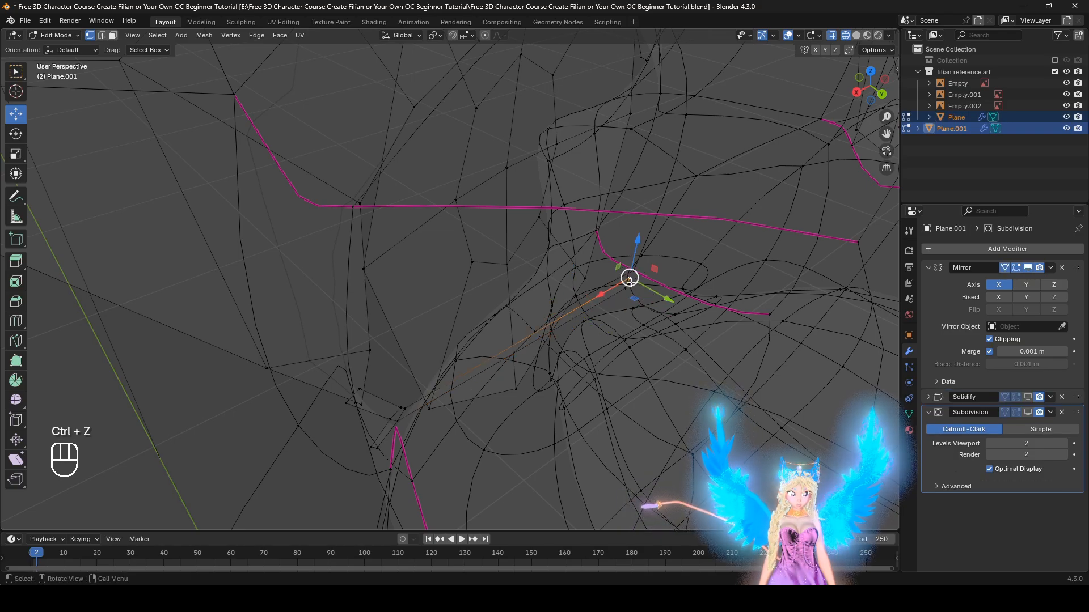
left_click_drag(665, 304, 587, 259)
key("z")
middle_click_drag(378, 363, 406, 389)
left_click_drag(315, 388, 296, 375)
middle_click_drag(584, 396, 517, 383)
key("g")
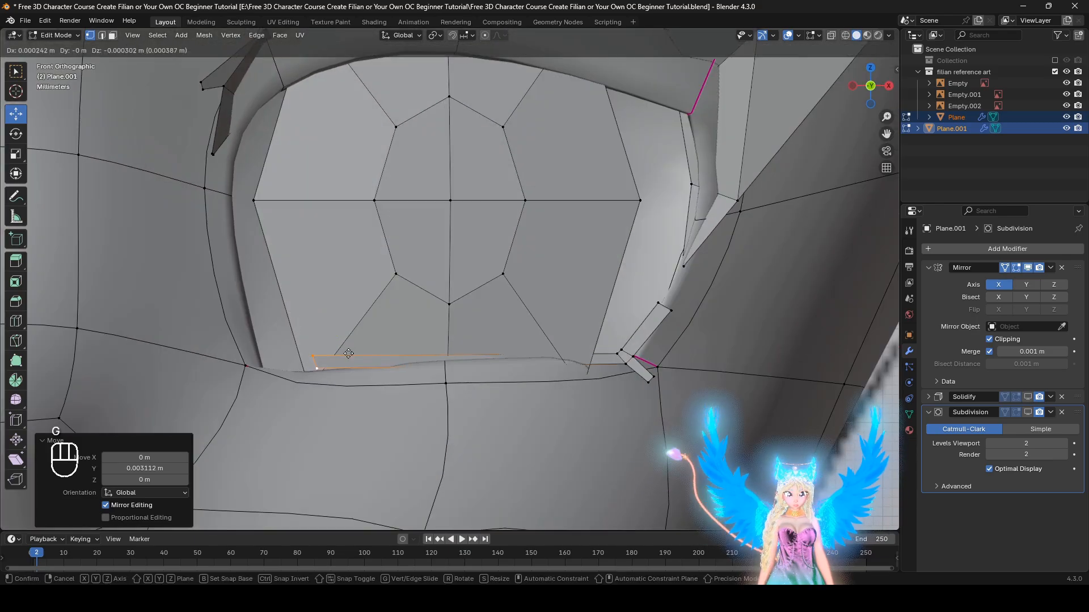
left_click(519, 387)
Step: Add one centred loop cut across the lower lash's long strip and apply Shrink/Fatten with an offset of 0.00218 m
key("ctrl+r")
left_click(316, 365)
right_click(466, 360)
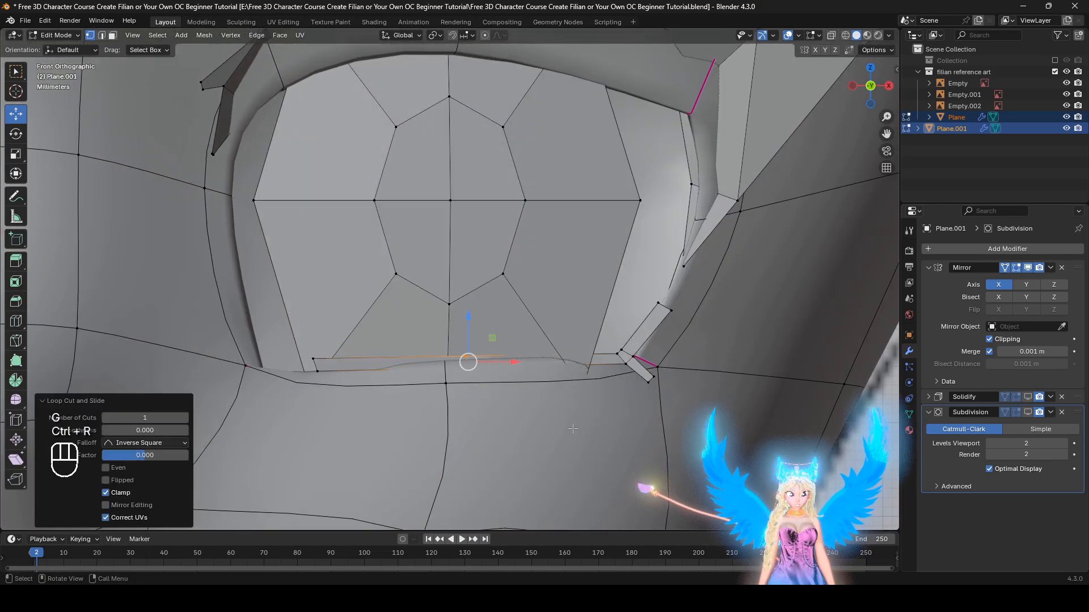
key("alt+s")
left_click(622, 447)
Step: Show the Subdivision and Solidify modifiers on the lashes in the viewport again
middle_click_drag(573, 399, 588, 369)
middle_click_drag(669, 375, 566, 397)
middle_click_drag(566, 441, 542, 397, "shift")
middle_click_drag(542, 397, 567, 419)
middle_click_drag(568, 420, 519, 417)
left_click(1027, 412)
left_click(1027, 397)
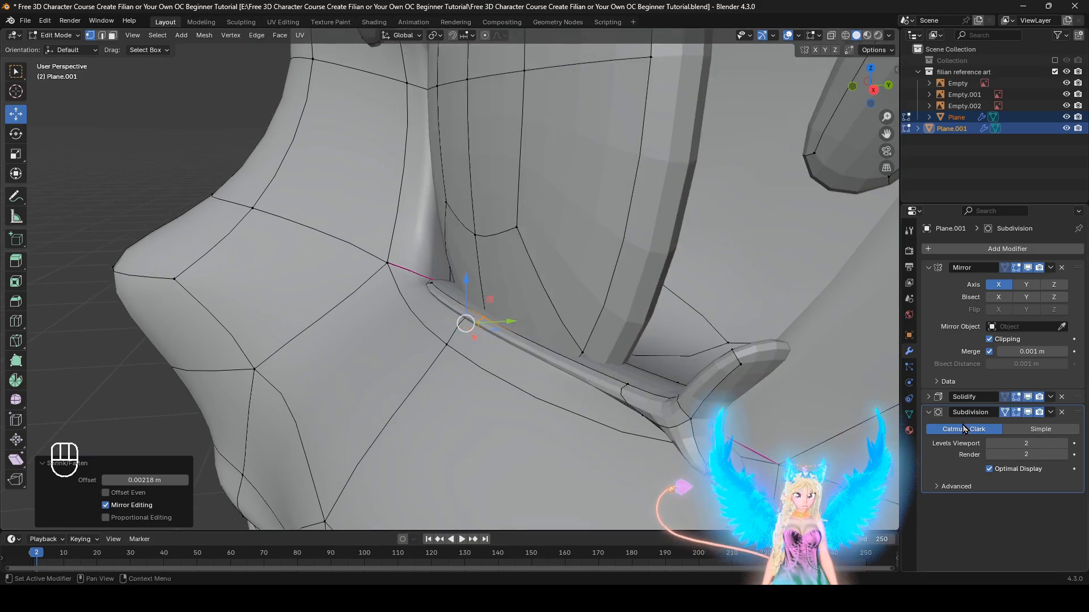
middle_click_drag(624, 397, 777, 379, "shift")
middle_click_drag(635, 379, 477, 336)
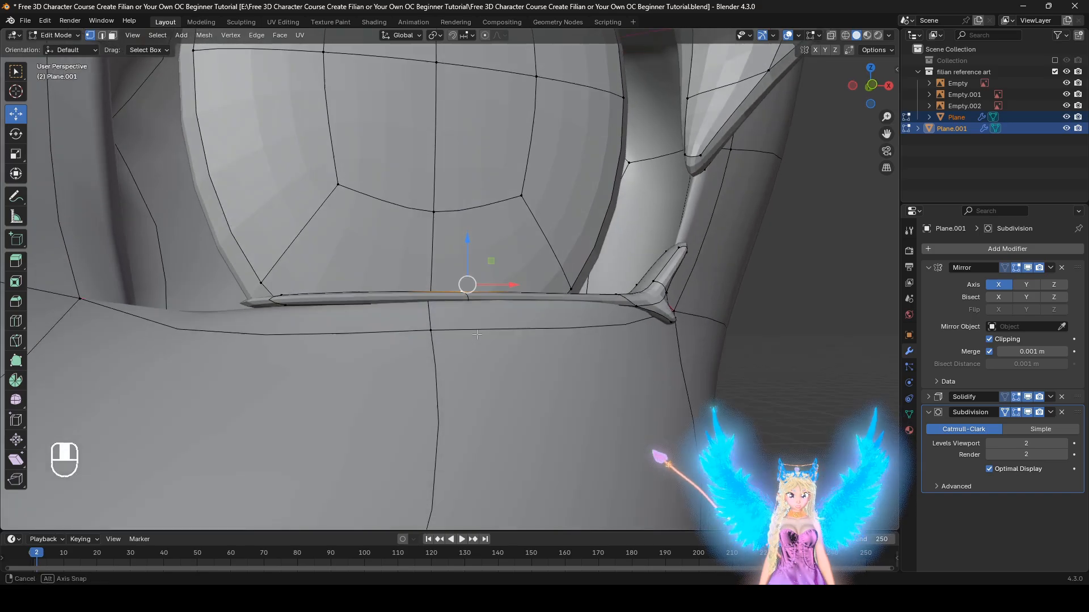
Step: Enlarge the lower lash's middle loop along Z and scale its inner end edge by 2.475
key("s")
key("z")
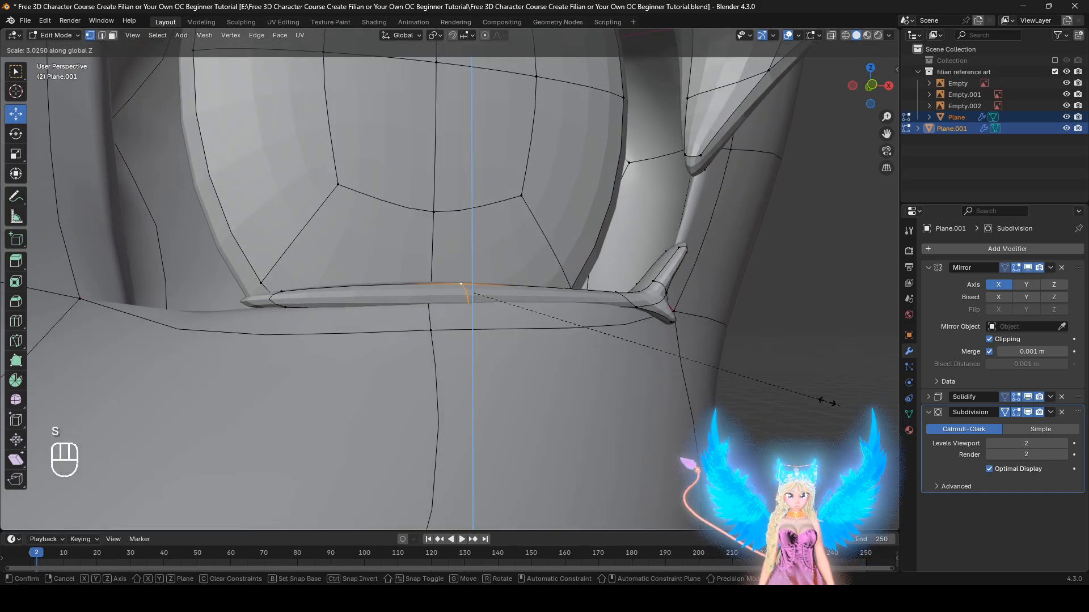
left_click(778, 394)
left_click(286, 303, "alt")
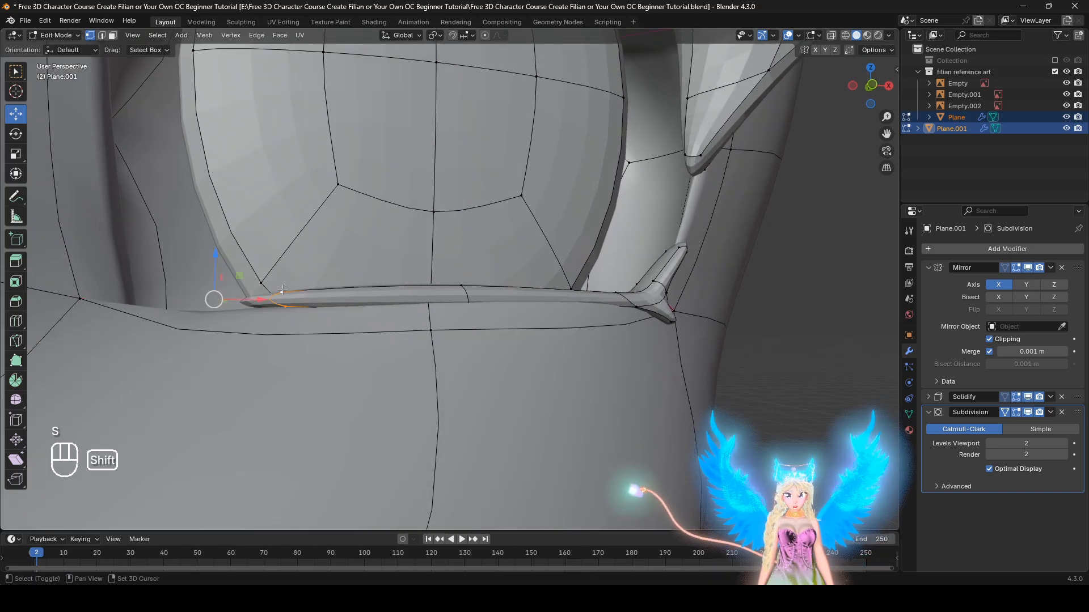
key("s")
left_click(473, 340)
middle_click_drag(651, 369, 605, 369)
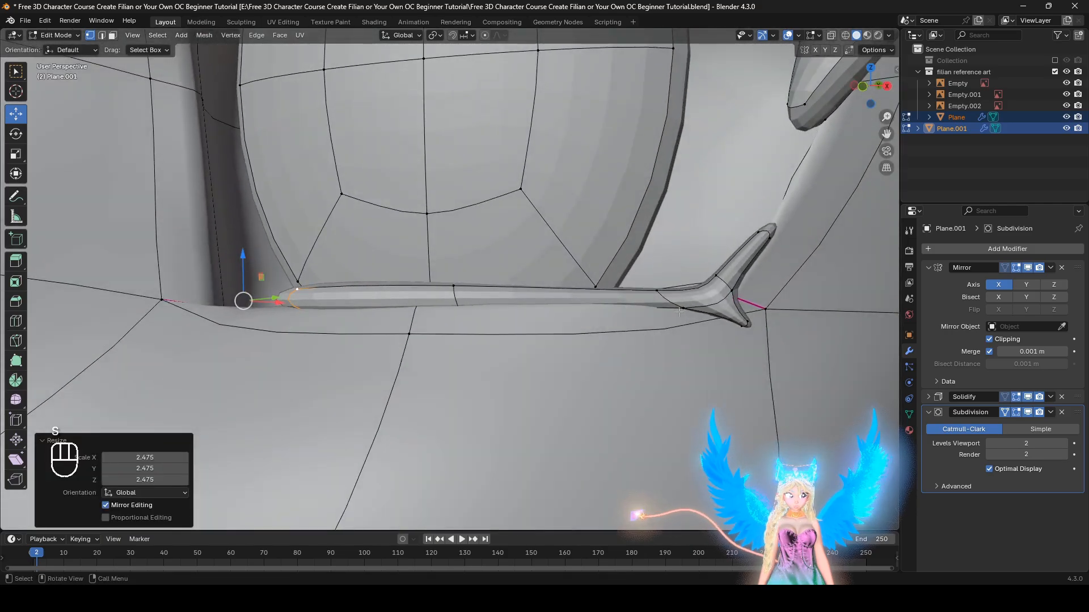
Step: Resize the two lower-lash edge loops beside and at the outer-corner fork
left_click(670, 300, "alt")
key("s")
left_click(729, 339)
left_click(724, 283, "alt")
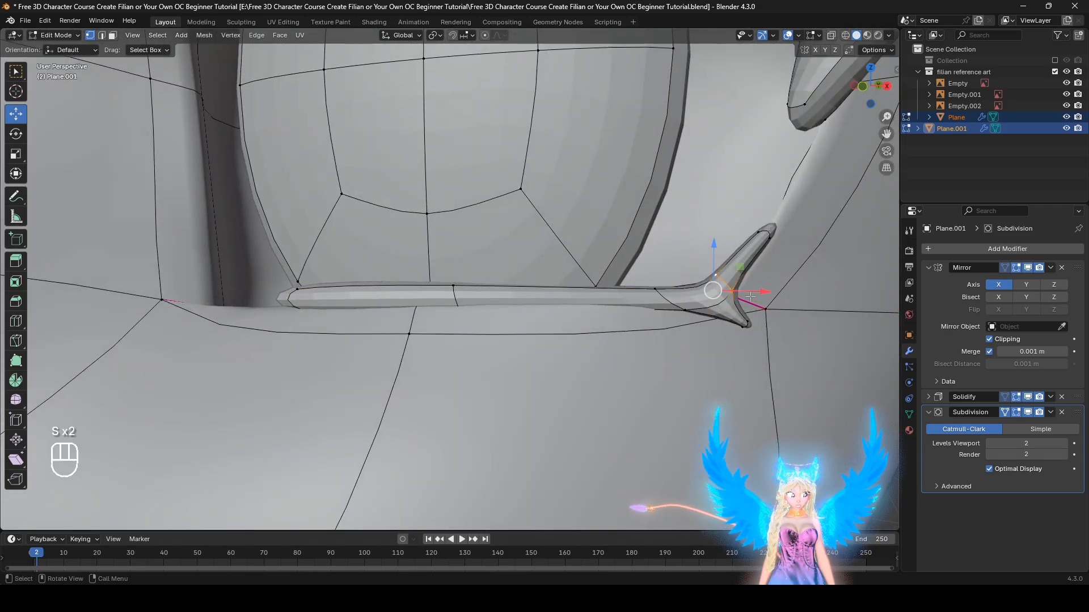
key("s")
left_click(743, 255)
Step: Sharpen the lower lash's outer points by scaling the upper tip by 0.488 and the lower flick's tip by 0.164
left_click(761, 232, "alt")
key("s")
left_click(757, 235)
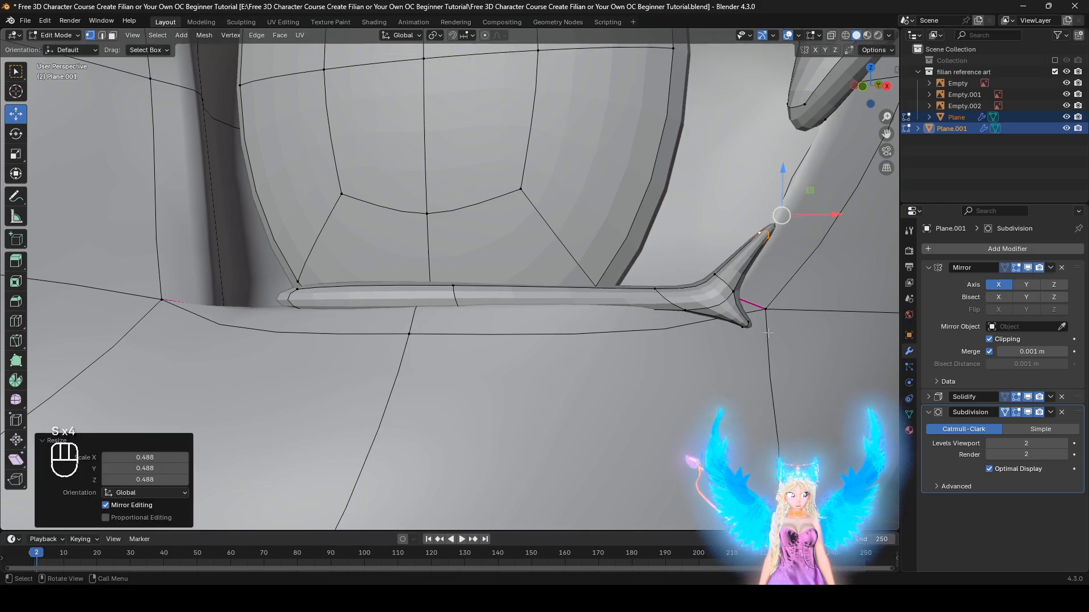
left_click(736, 333, "alt")
key("s")
left_click(758, 335)
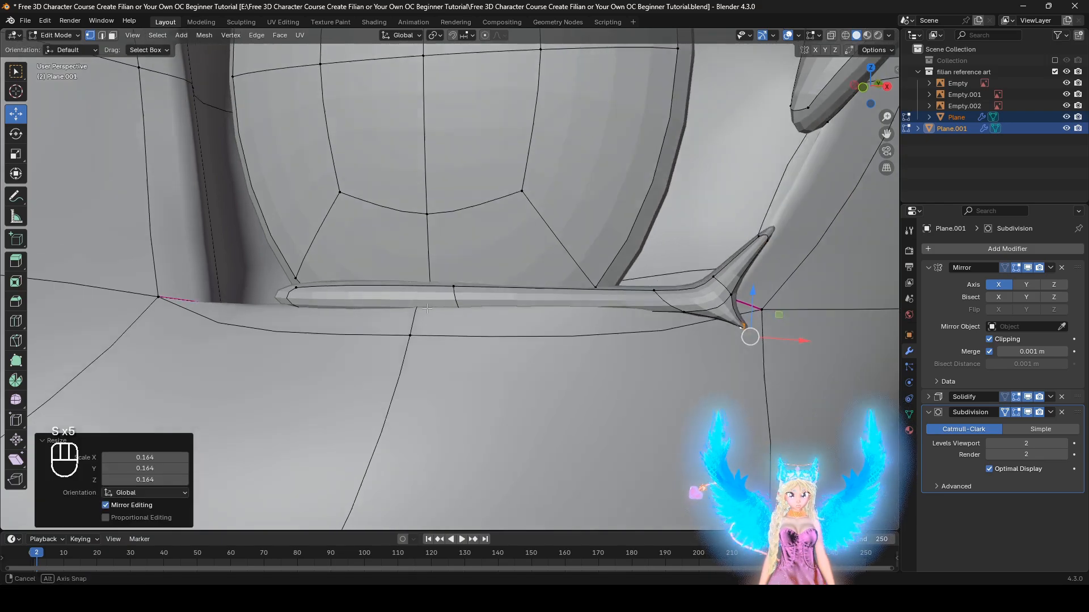
middle_click_drag(758, 335, 754, 357)
Step: Move the lower lash's inner end by X 0.000991, Y -0.001218, Z -0.00051 m and rotate it twice, ending with 22.1°
left_click(458, 298, "alt")
middle_click_drag(458, 298, 471, 448)
key("g")
left_click(556, 372)
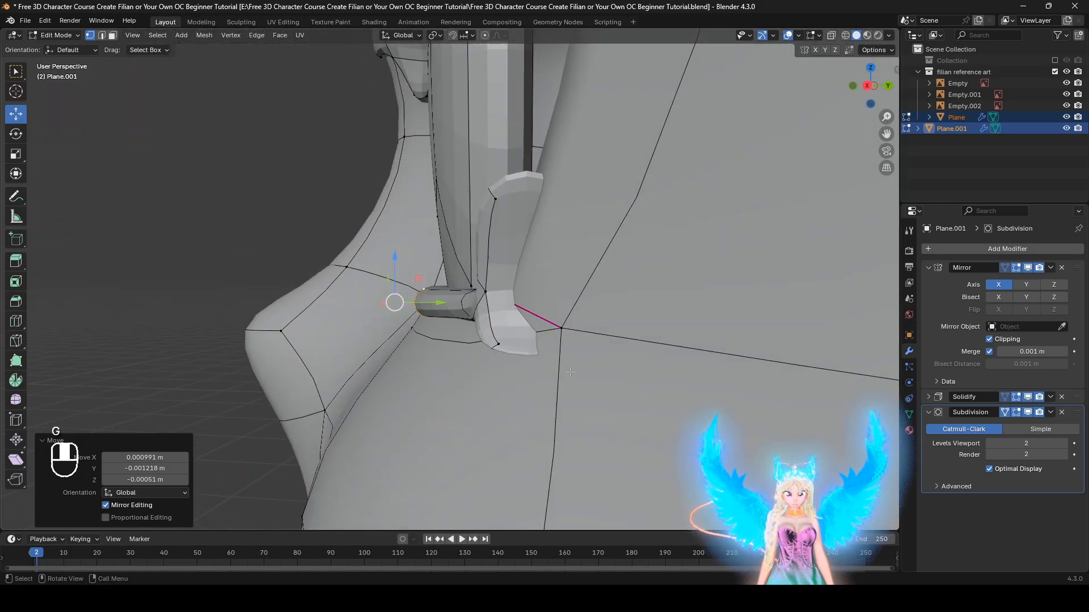
key("r")
left_click(377, 384)
middle_click_drag(376, 385, 448, 408)
key("r")
left_click(462, 421)
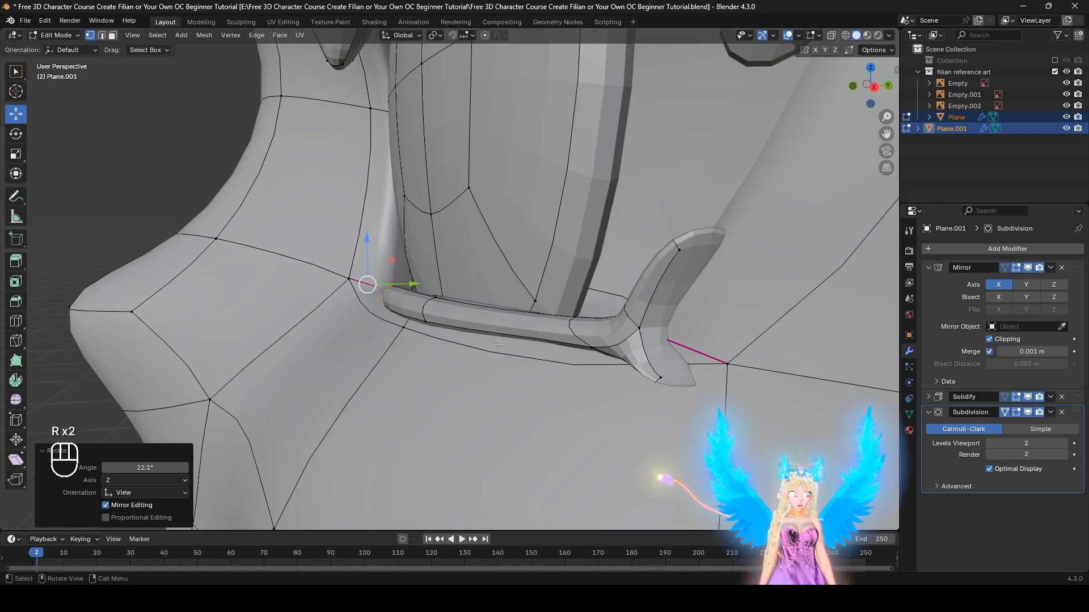
Step: Rotate the lower lash's outer-corner edge by -13.1° and then 5.41° with Subdivision hidden, and show Subdivision again
middle_click_drag(498, 344, 652, 400)
left_click(663, 302, "alt")
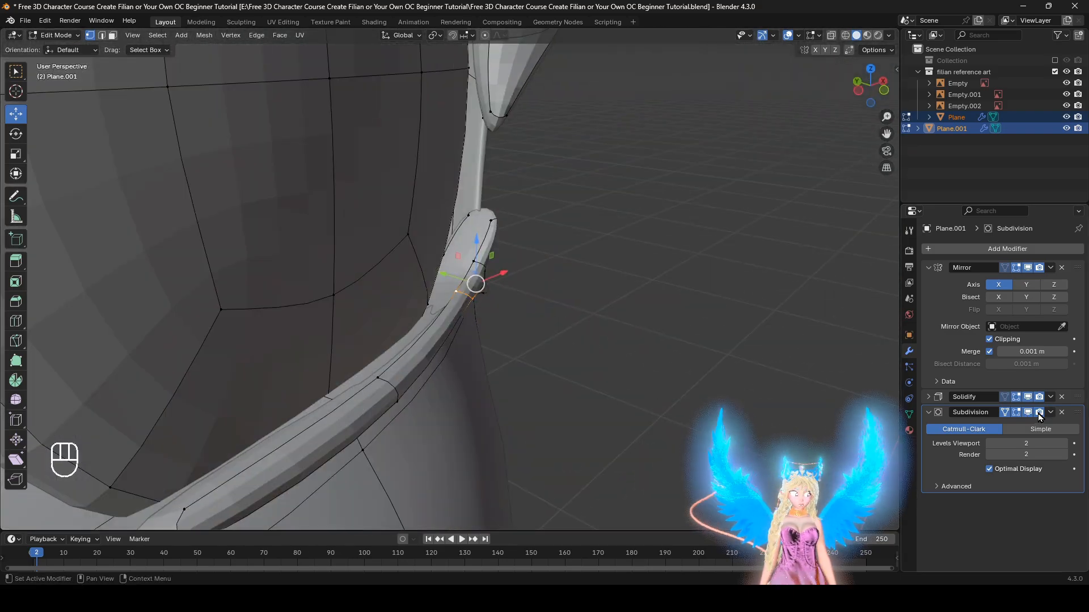
left_click(1027, 413)
middle_click_drag(567, 369, 557, 402)
key("r")
left_click(544, 332)
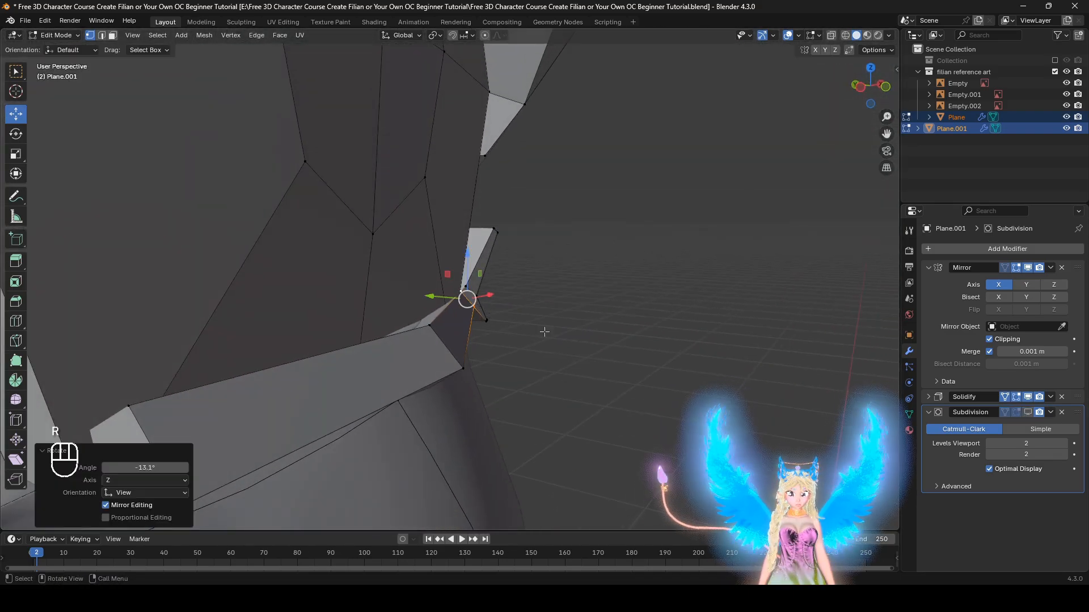
middle_click_drag(545, 332, 706, 399)
key("r")
left_click(566, 406)
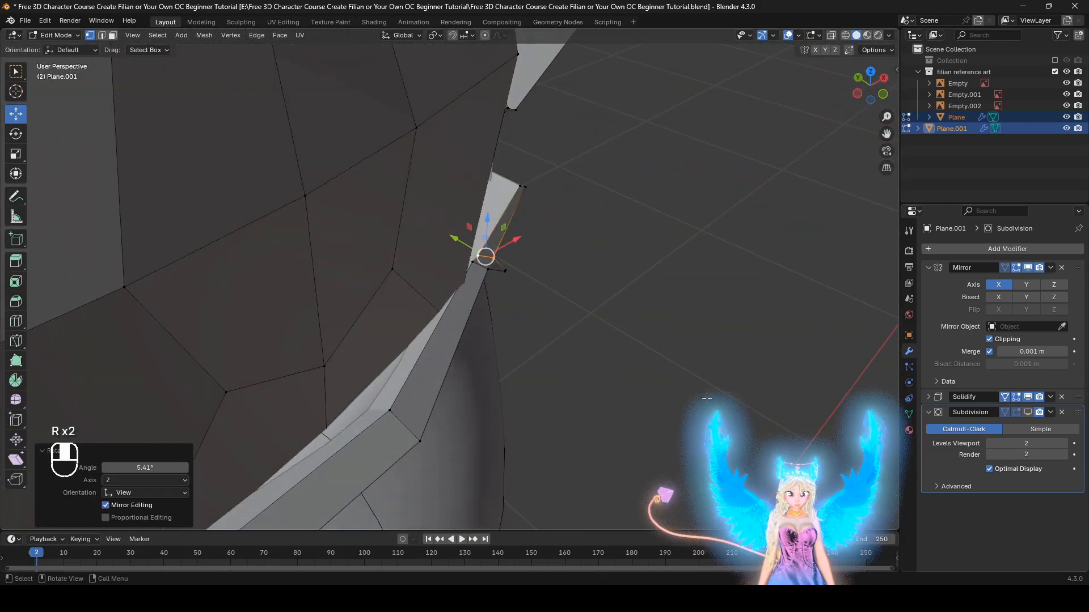
left_click(1028, 412)
middle_click_drag(802, 390, 462, 389)
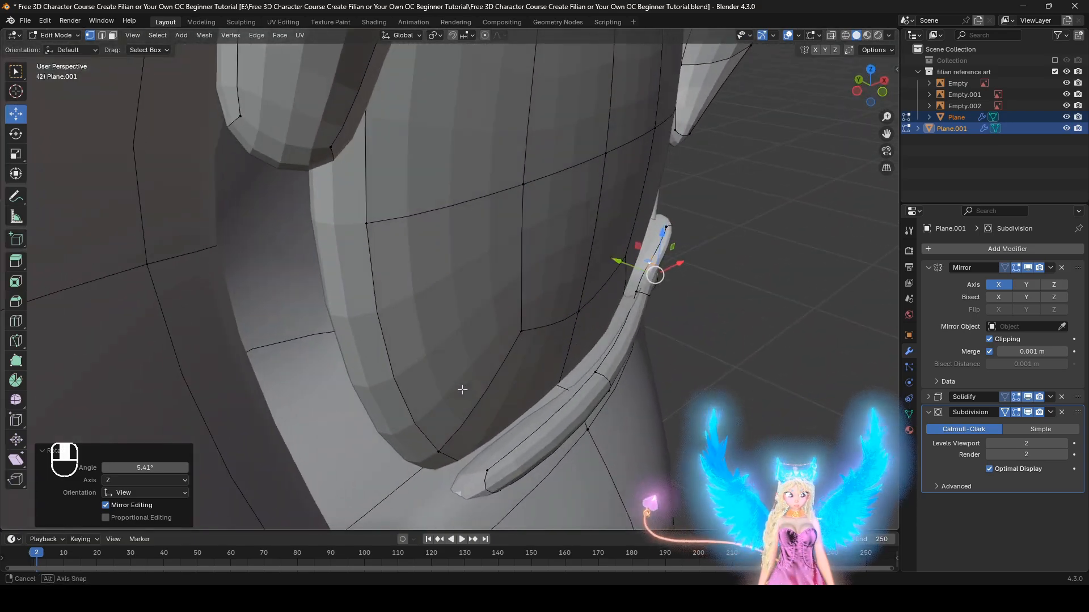
Step: Nudge the lash's edge loops in small moves to fit the eyelid, undoing and redoing the last two changes to compare
middle_click_drag(588, 385, 652, 347)
left_click(595, 380, "alt")
key("g")
left_click(598, 376)
key("g")
left_click(620, 355)
key("g")
left_click(704, 346)
key("ctrl+z")
key("ctrl+z")
key("ctrl+shift+z")
key("ctrl+shift+z")
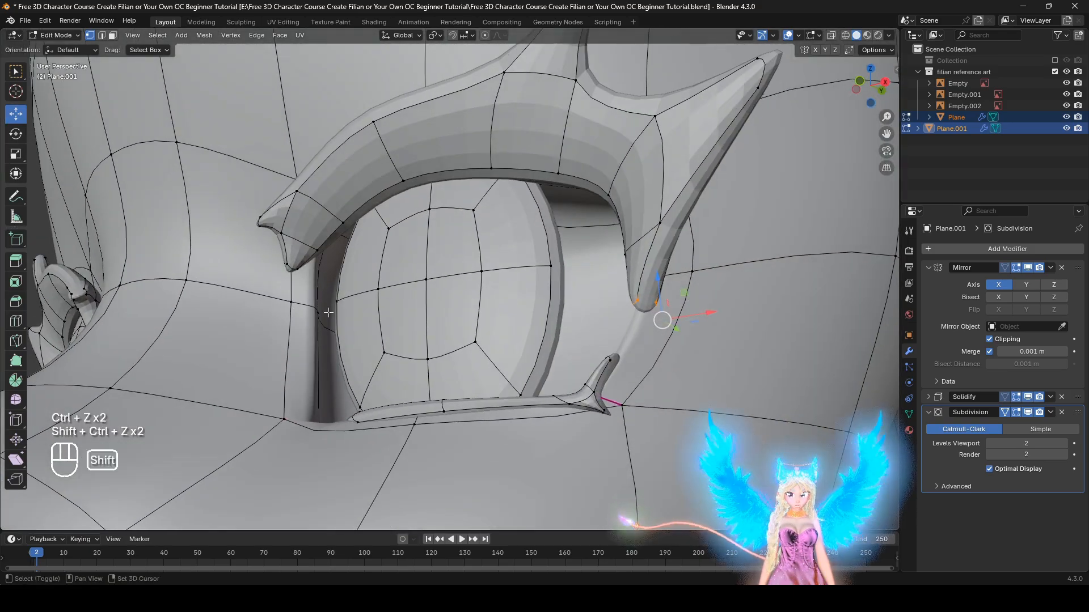
Step: Scale down the upper lash's inner tip edge, and scale the tip of its downward inner spike by 0.499
scroll(486, 379, "up", 3)
middle_click_drag(328, 311, 445, 324, "shift")
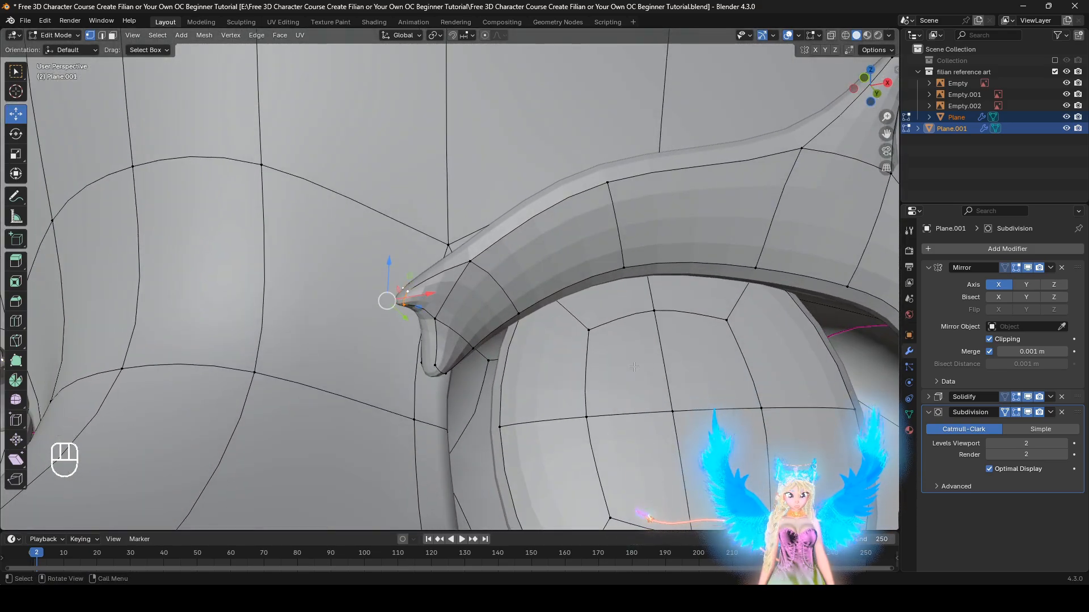
key("s")
left_click(461, 329)
left_click(445, 374)
left_click(435, 366, "shift")
key("s")
left_click(463, 325)
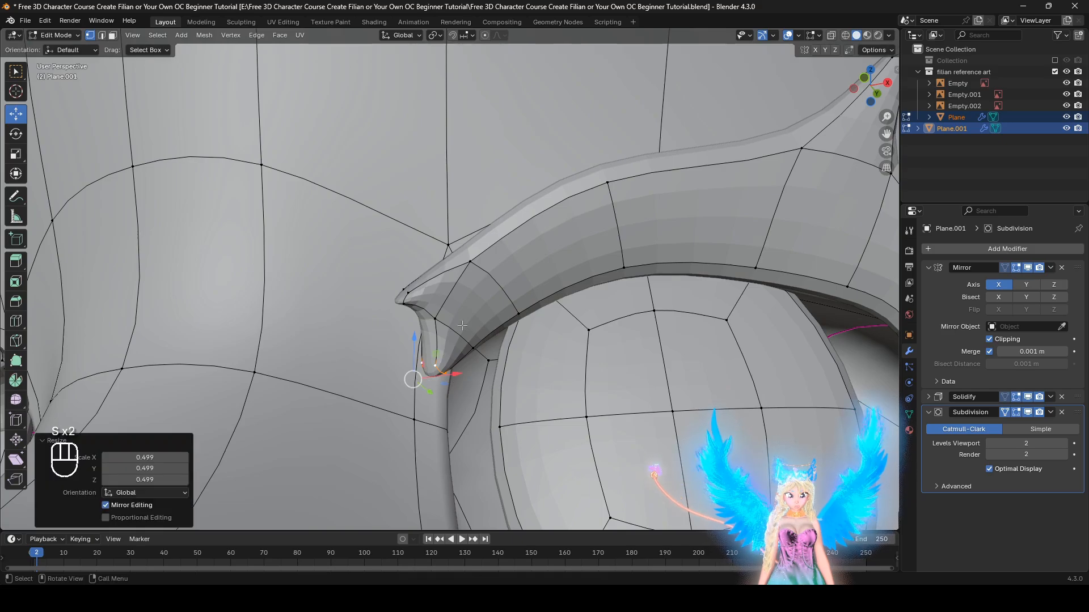
left_click(435, 318)
left_click(470, 261, "shift")
key("shift+e")
right_click(792, 364)
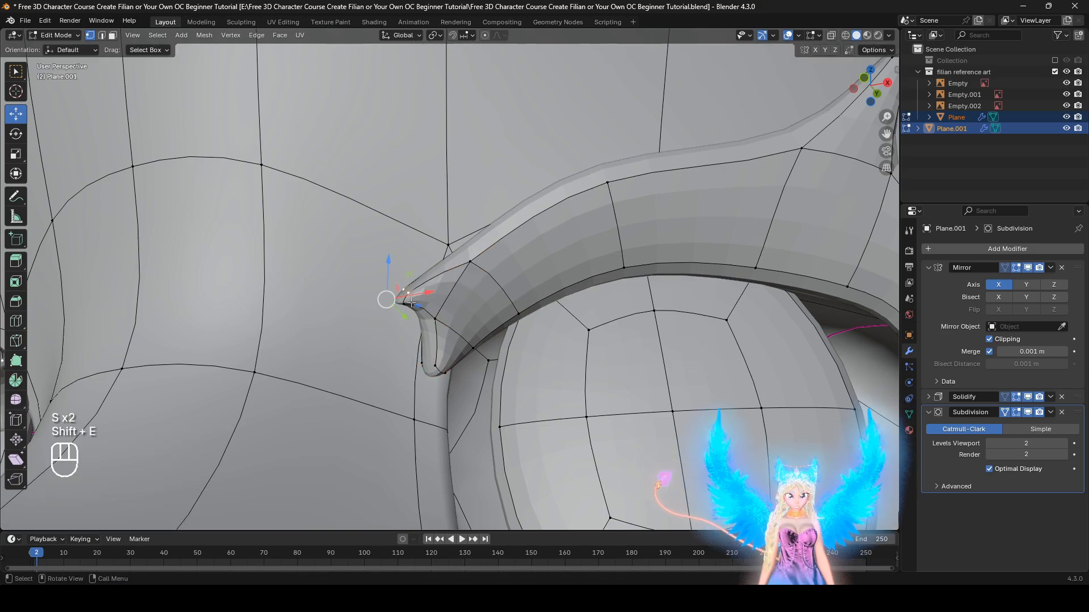
key("shift+e")
right_click(654, 372)
middle_click_drag(644, 288, 666, 297)
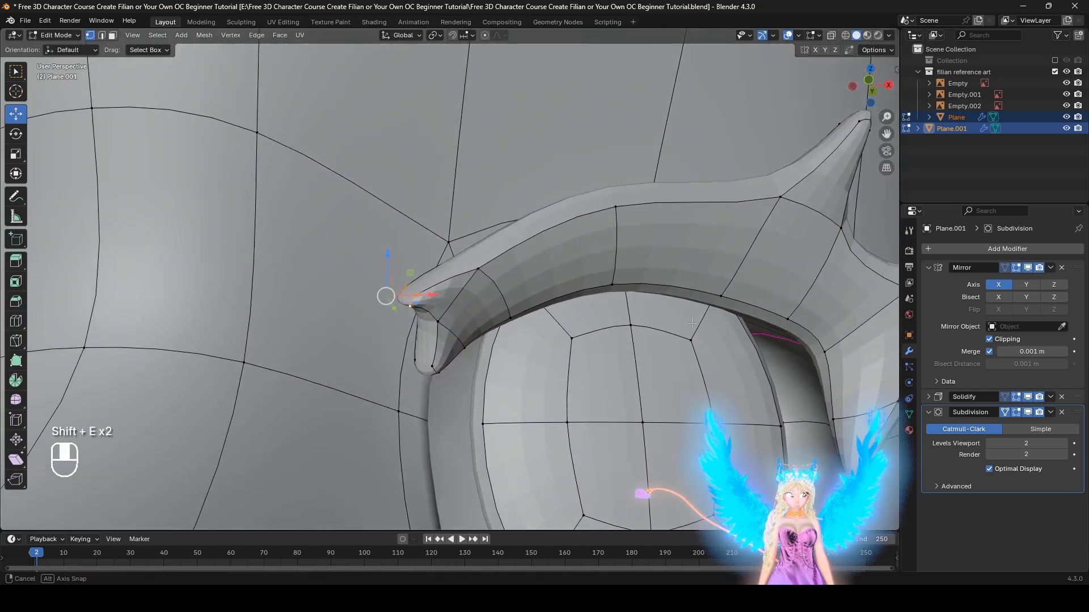
middle_click_drag(814, 240, 557, 244, "shift")
left_click(538, 205, "shift")
key("shift+e")
right_click(430, 336)
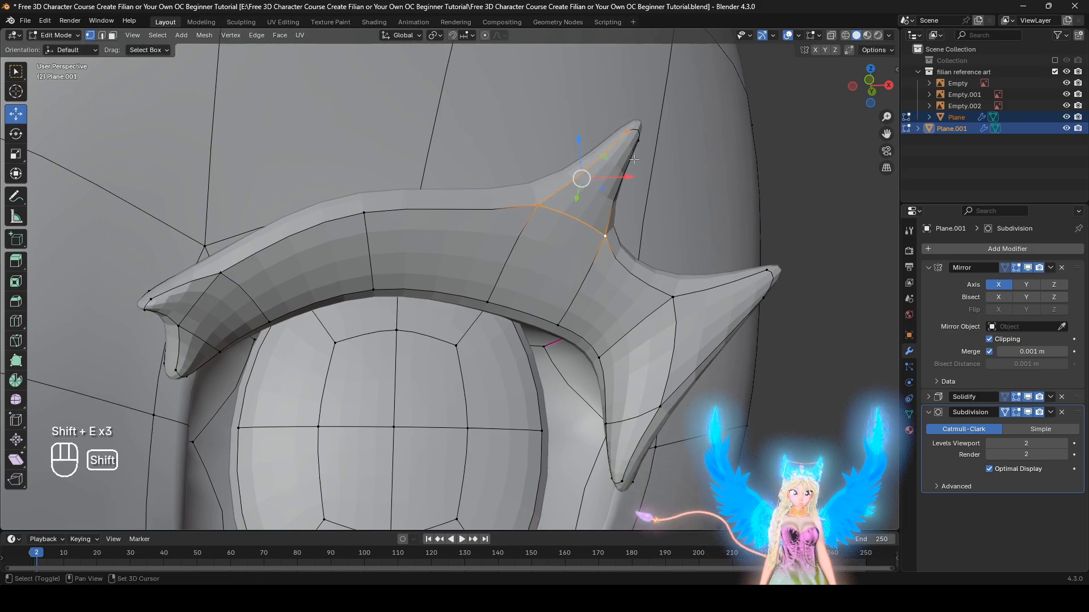
left_click(638, 140, "shift")
key("shift+e")
right_click(400, 301)
scroll(665, 435, "down", 2)
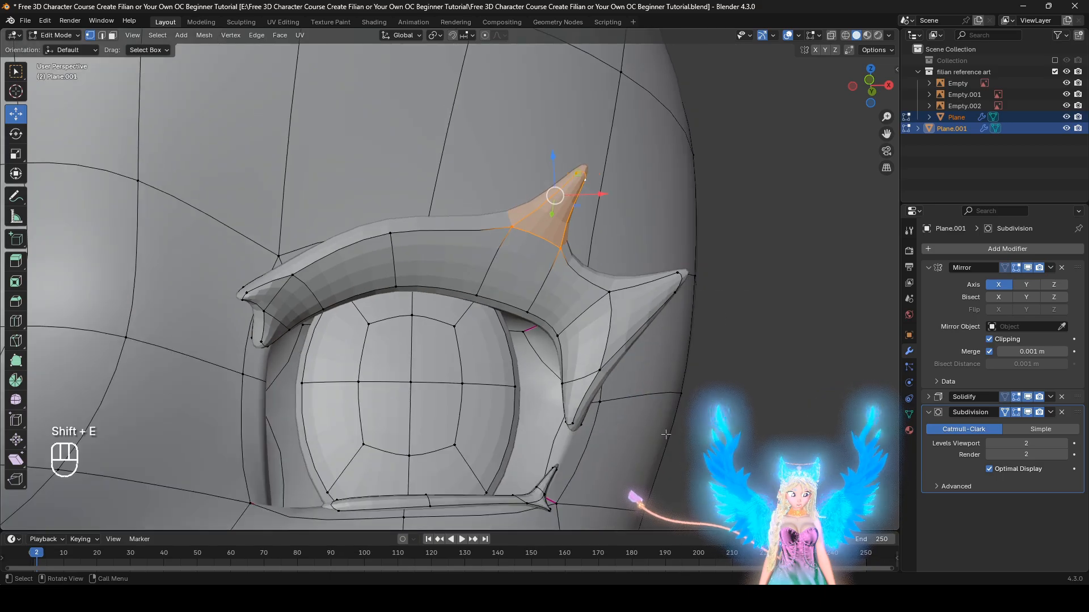
key("shift+e")
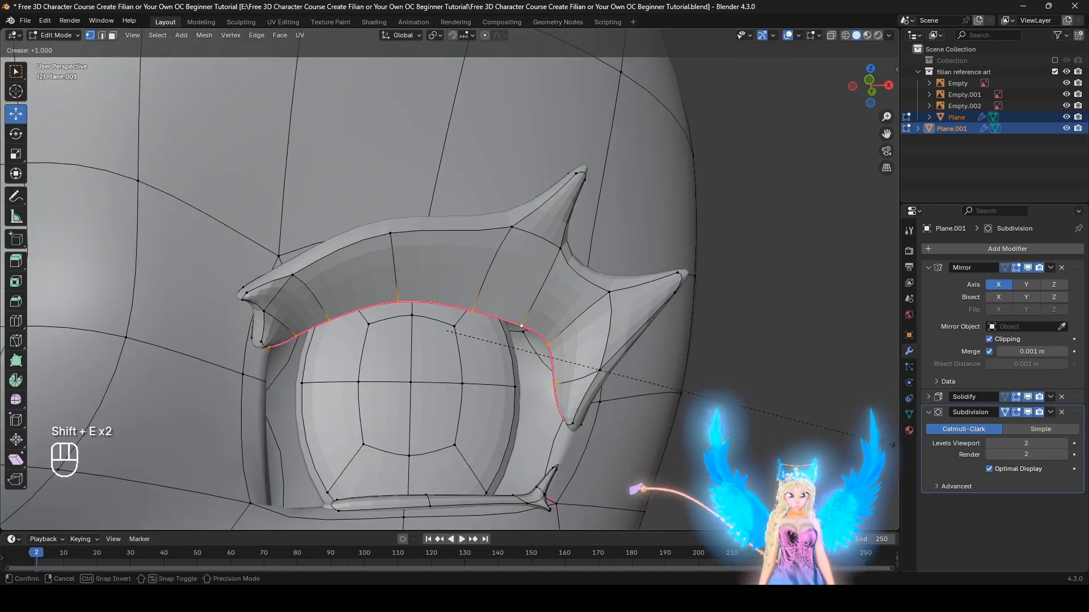
Step: Select the upper lash's outline edges in edge mode and set their edge crease to 1.000
left_click(437, 230, "alt+shift")
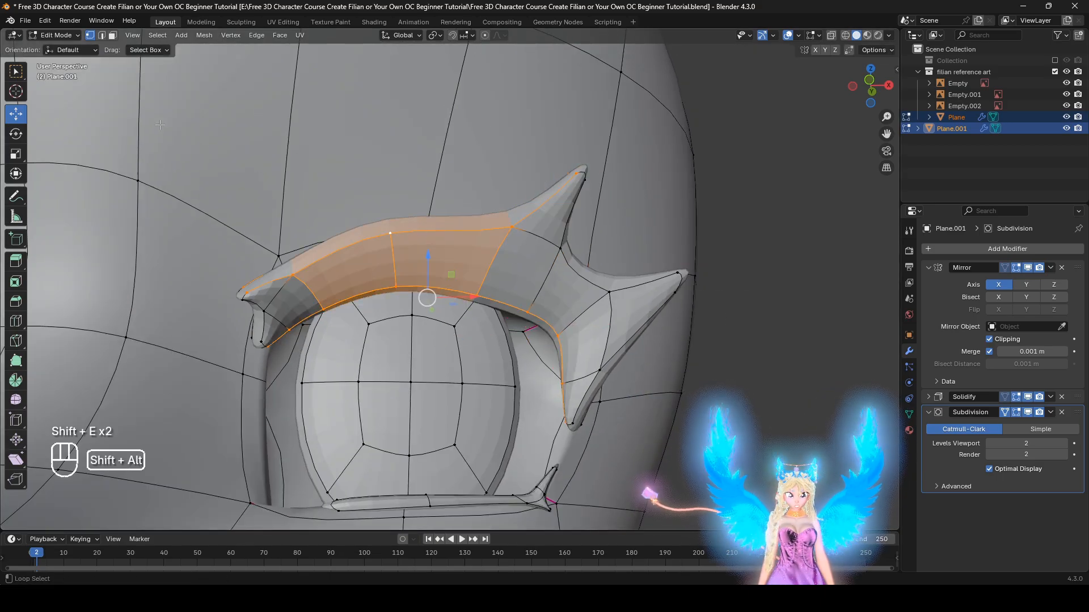
left_click(455, 232, "alt")
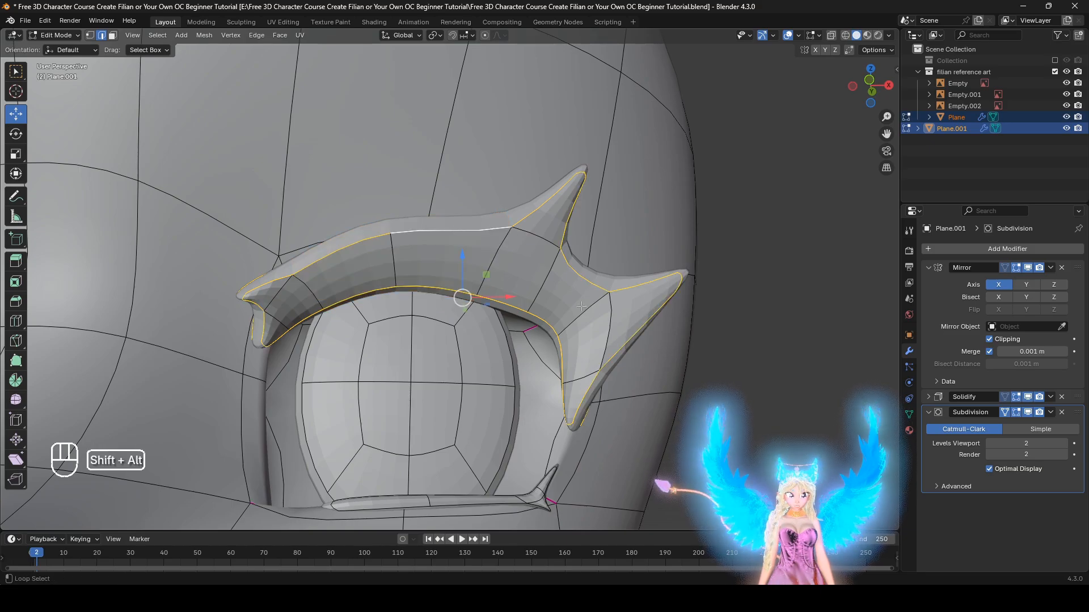
key("shift+e")
left_click(203, 461)
middle_click_drag(526, 376, 473, 397)
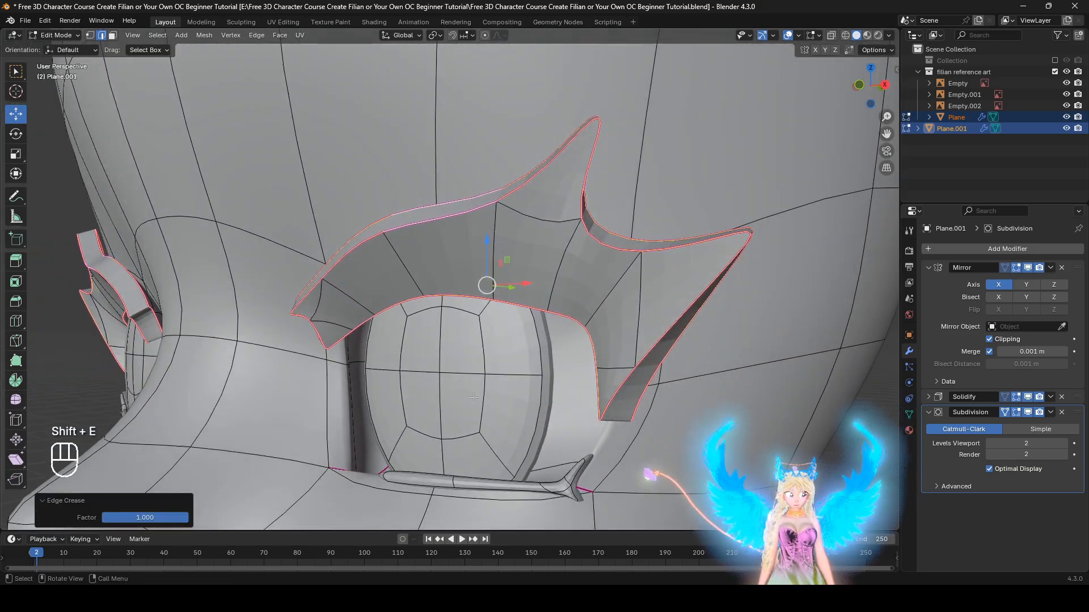
Step: Hide the viewport overlays and examine the creased upper lash from the front
left_click(788, 35)
scroll(678, 249, "down", 2)
middle_click_drag(677, 250, 729, 242)
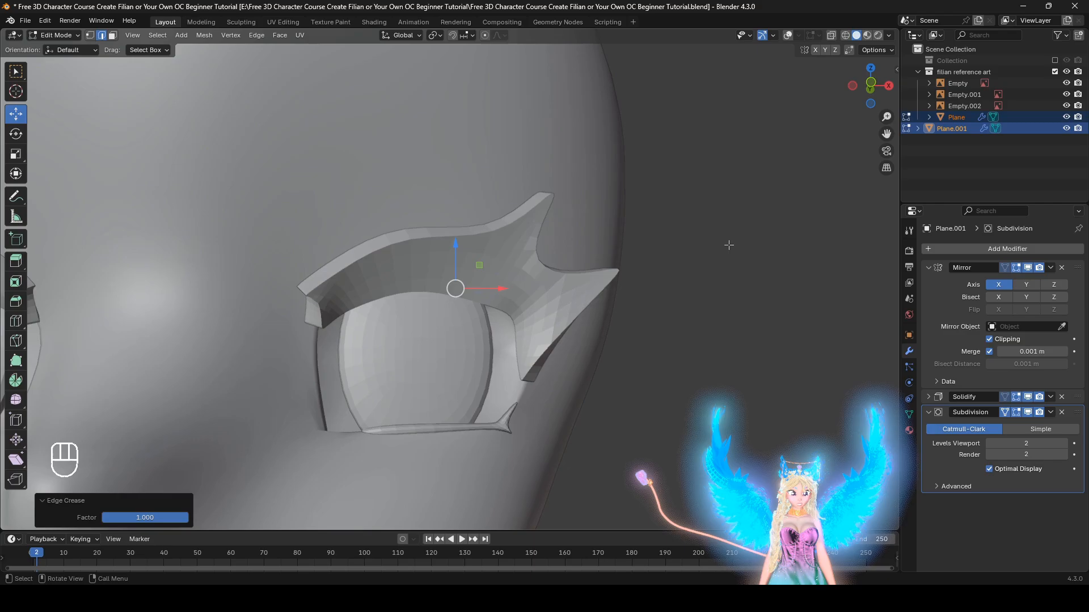
Step: Undo and redo the upper lash's edge crease to compare both looks, and show the viewport overlays again
key("ctrl+z")
key("ctrl+shift+z")
middle_click_drag(724, 282, 652, 337)
key("ctrl+z")
left_click(788, 35)
key("ctrl+shift+z")
Step: Try an edge crease on the outline edges of the lower lash
scroll(661, 311, "up", 1)
middle_click_drag(577, 453, 572, 296, "shift")
scroll(573, 296, "up", 1)
scroll(573, 296, "up", 2)
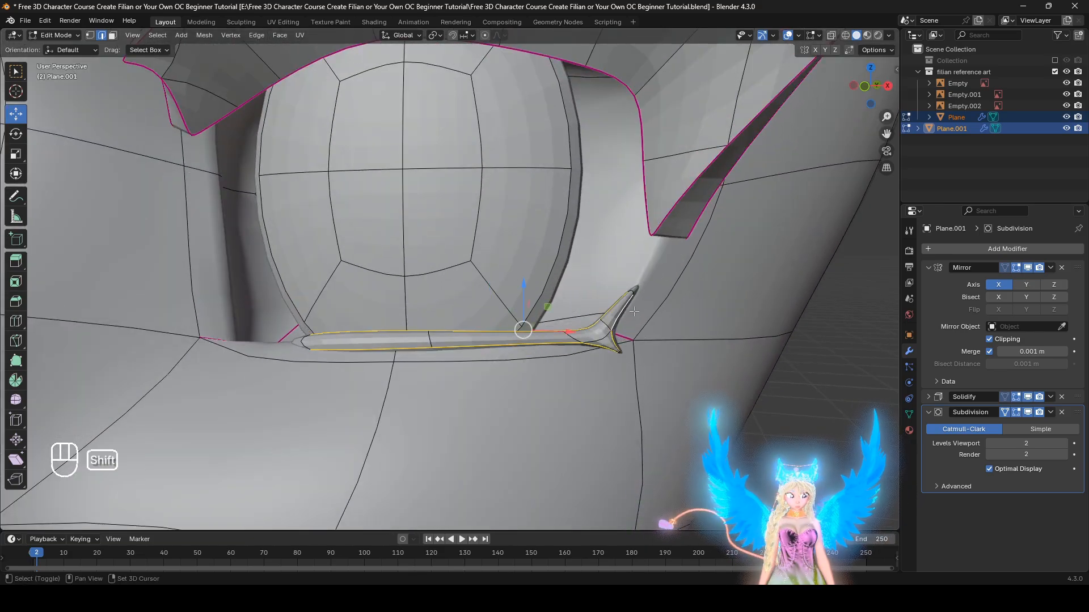
key("shift+e")
left_click(54, 360)
Step: Undo the edge creases on the lower lash and on the upper lash's outline
scroll(754, 280, "down", 3)
key("ctrl+z")
key("ctrl+z")
key("ctrl+z")
key("ctrl+z")
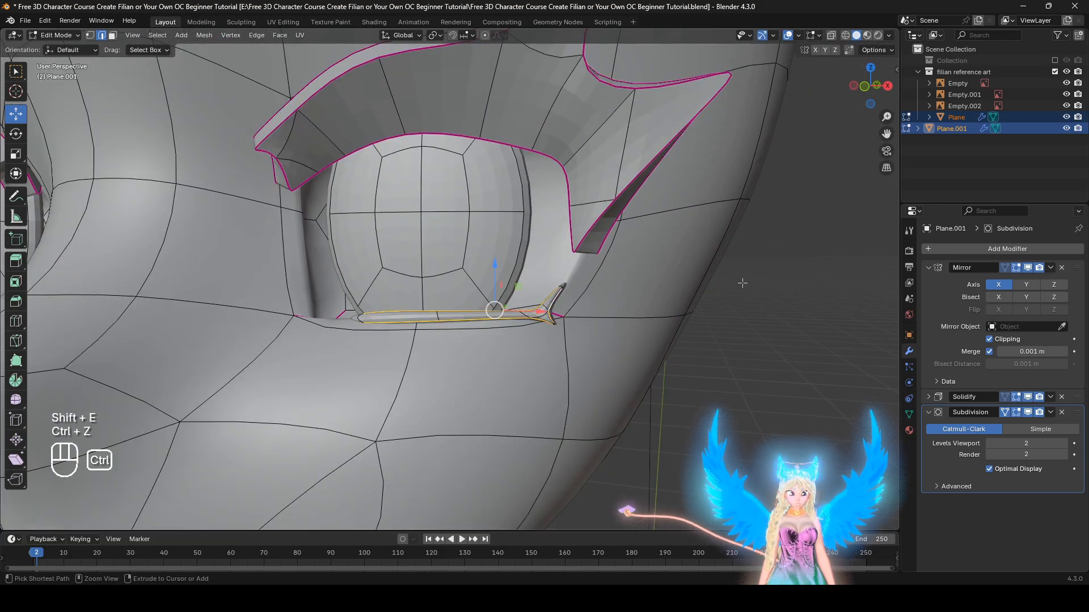
key("ctrl+z")
Step: Scale the upturned outer tip of the lower lash
middle_click_drag(742, 283, 593, 366)
left_click(778, 359)
scroll(601, 365, "up", 6)
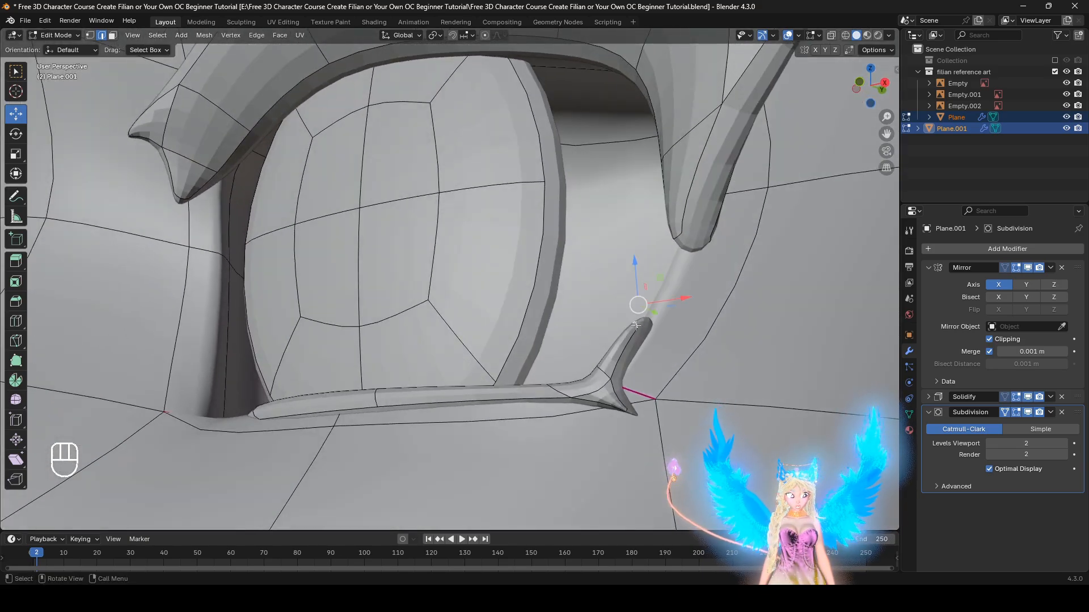
key("s")
left_click(636, 319)
middle_click_drag(692, 411, 670, 374)
scroll(664, 403, "down", 4)
Step: Enter Edit Mode on the head mesh alone, without the eyelashes, then select all of its geometry and hide it
key("a")
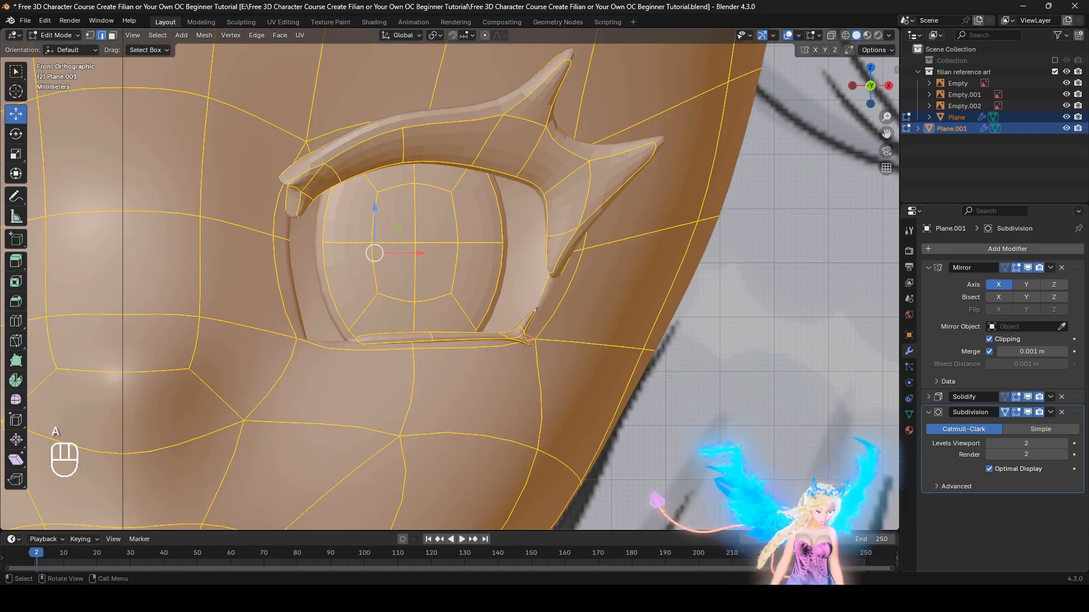
key("KP_Decimal")
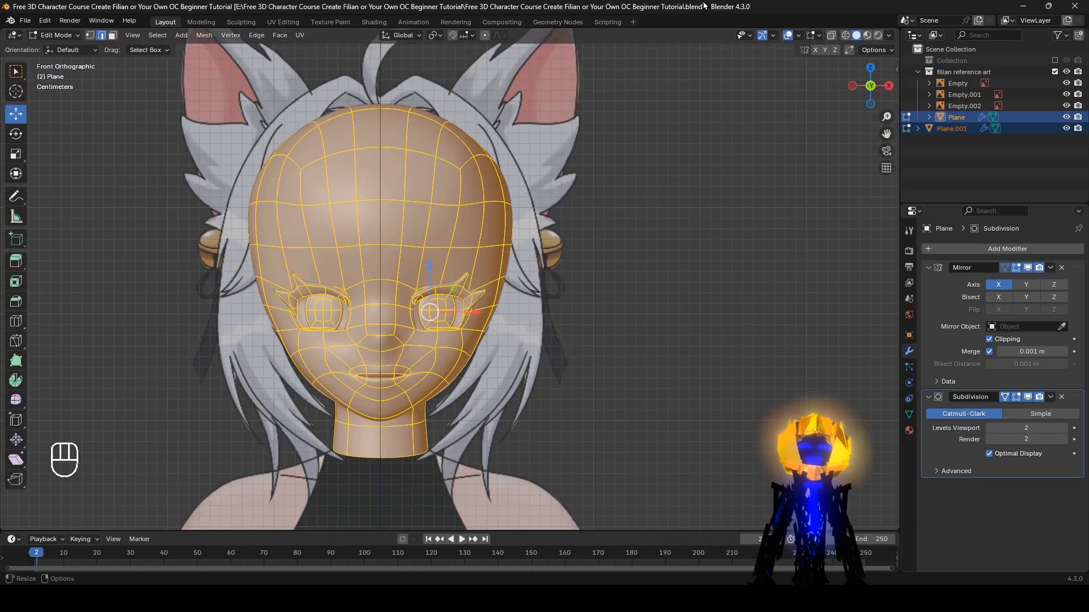
left_click(67, 37)
left_click(69, 50)
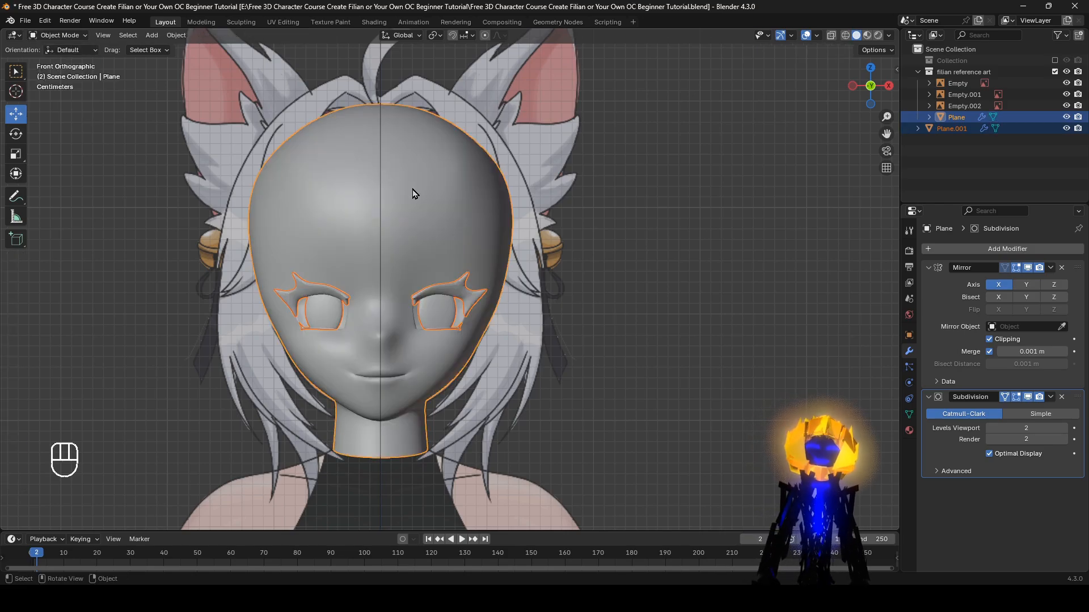
left_click(57, 37)
left_click(66, 60)
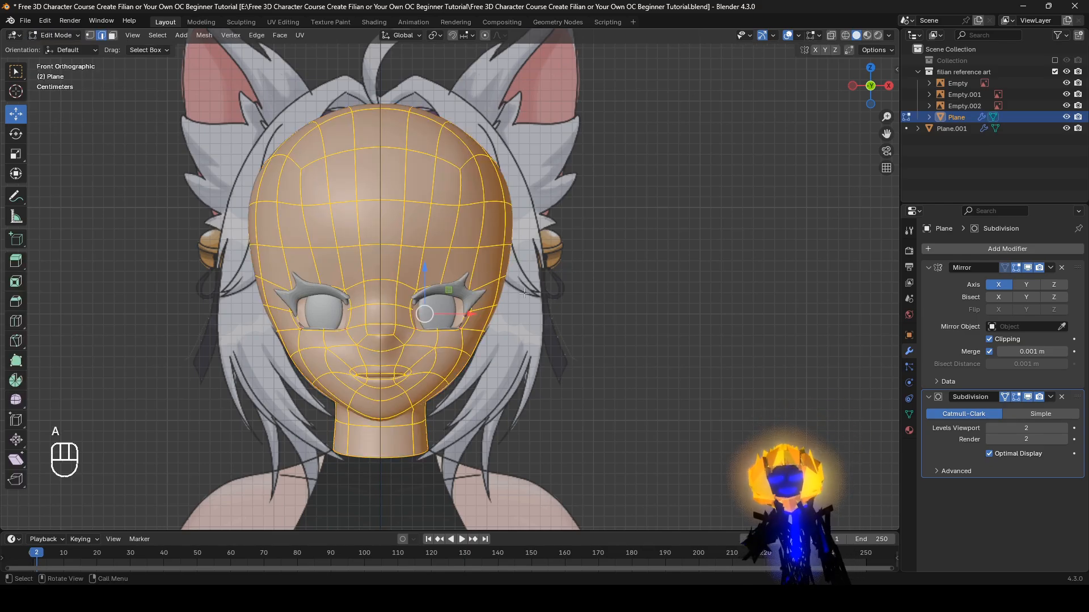
key("h")
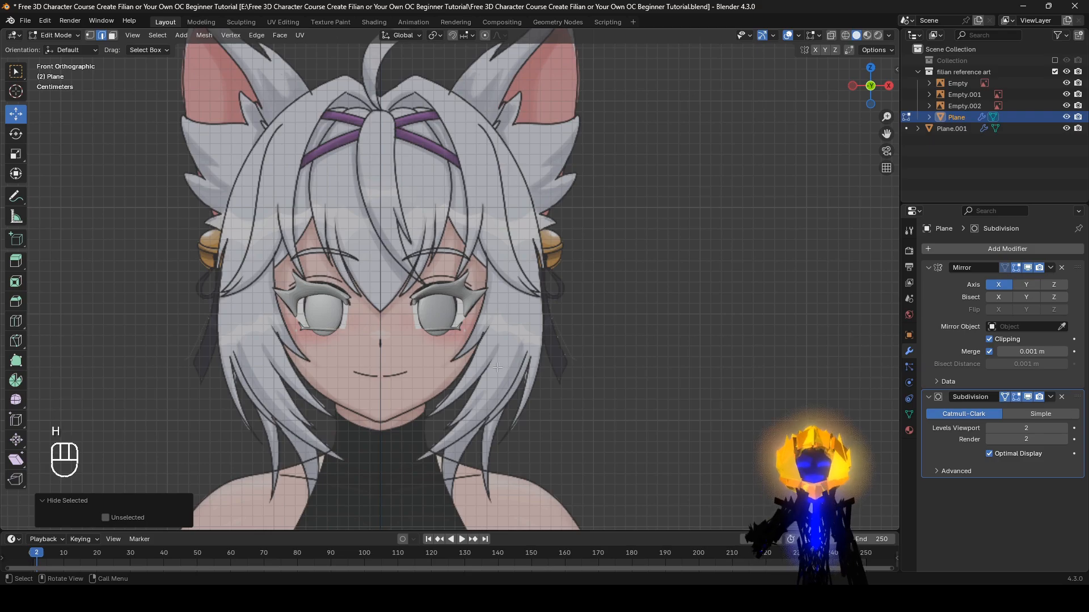
Step: Add a 2 m cube to the mesh and turn off the viewport display of the Mirror and Subdivision modifiers
scroll(498, 367, "down", 10)
middle_click_drag(497, 367, 535, 359)
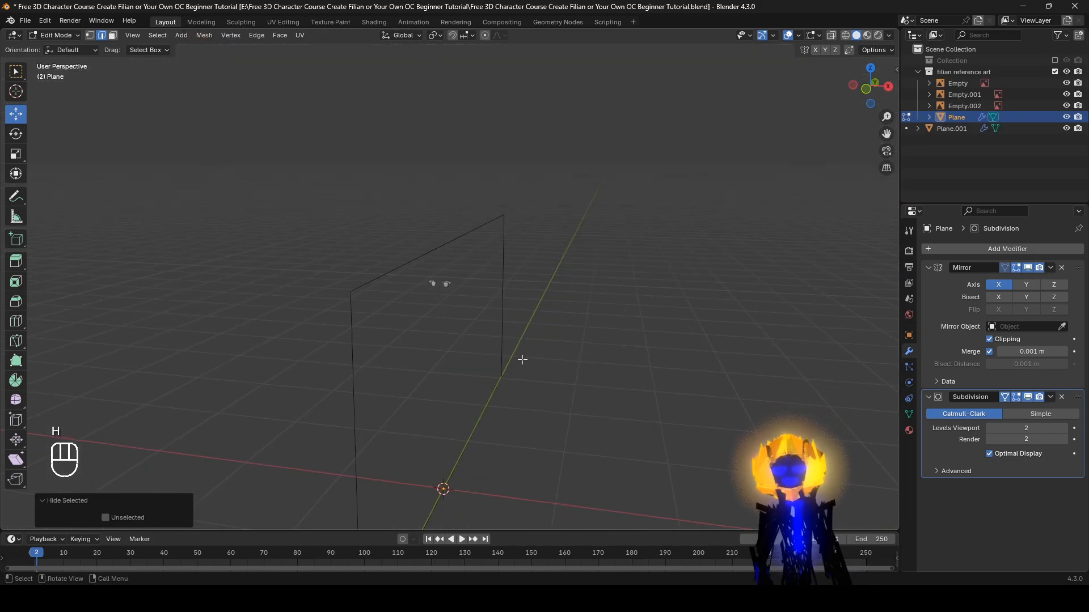
scroll(423, 345, "up", 7)
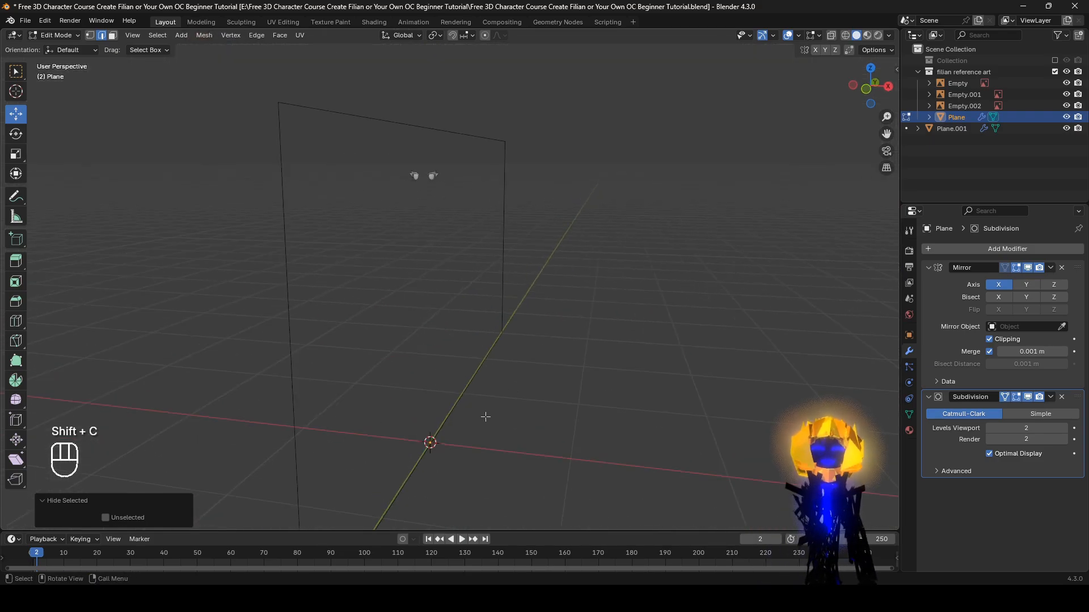
scroll(486, 417, "down", 1)
left_click(182, 37)
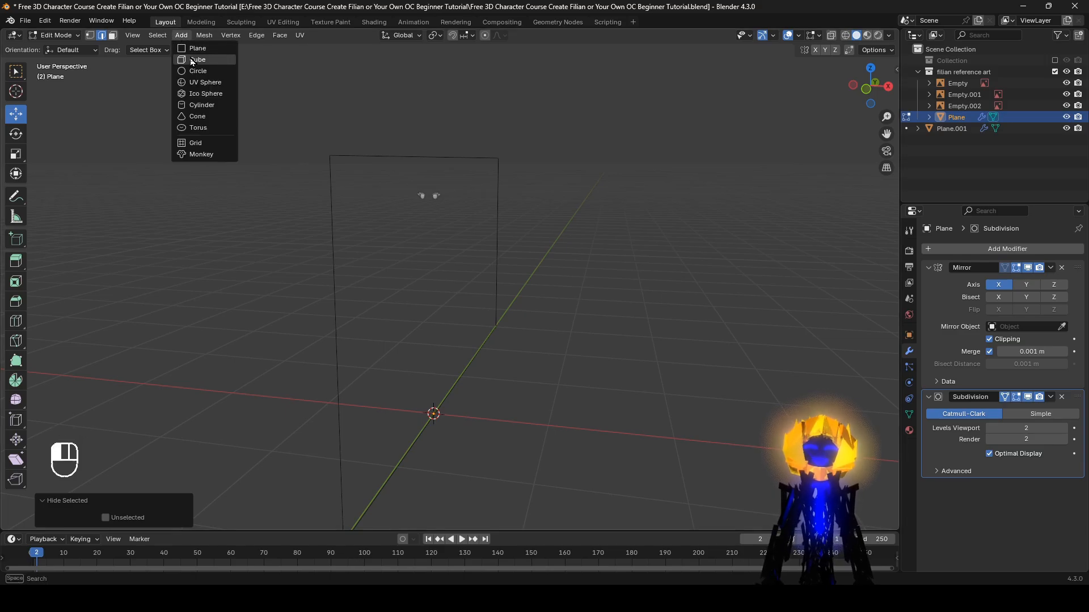
left_click(193, 60)
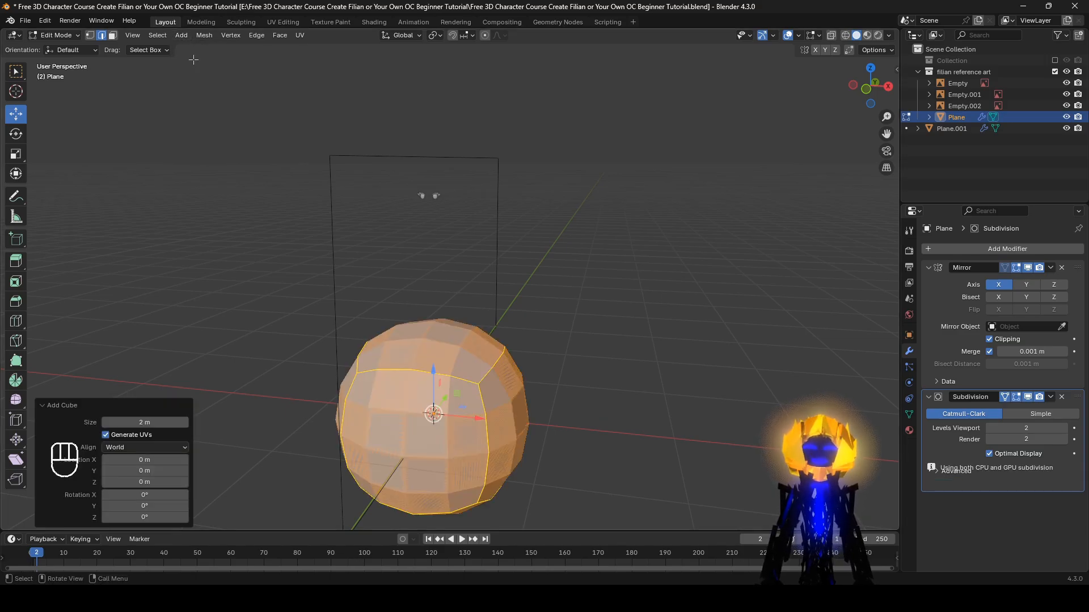
left_click(1026, 396)
Step: Scale the cube to 0.1 uniformly and flatten it to 0.5 along Z
key("s")
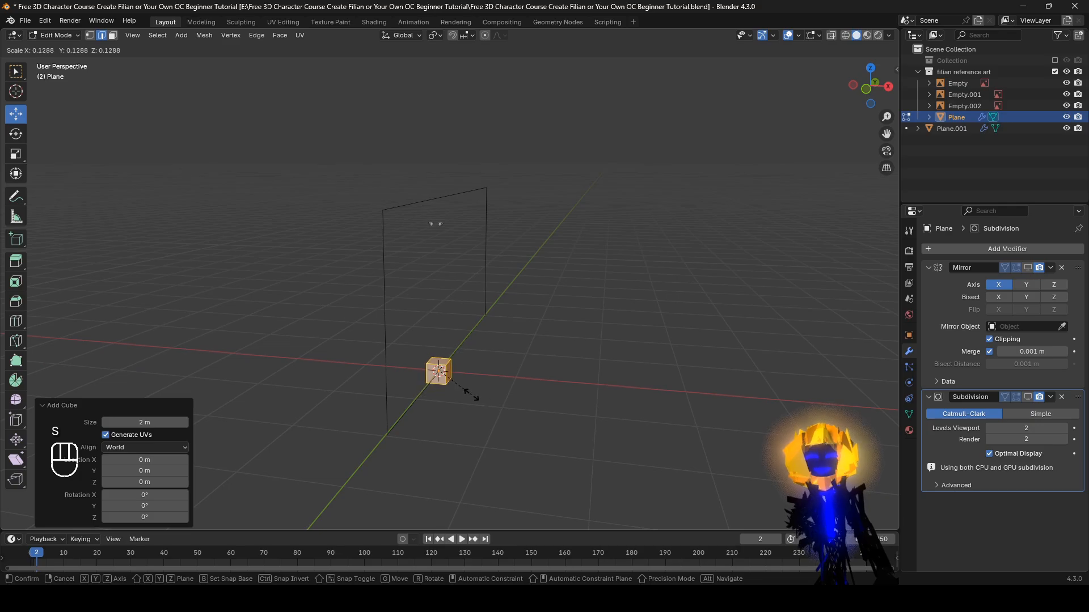
left_click(467, 371)
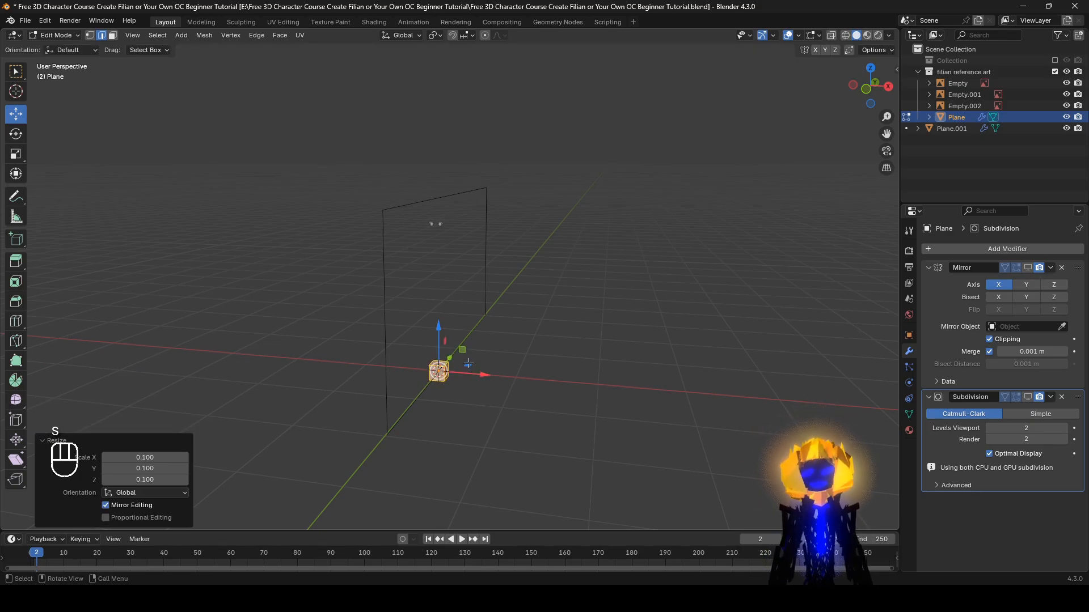
key("KP_Decimal")
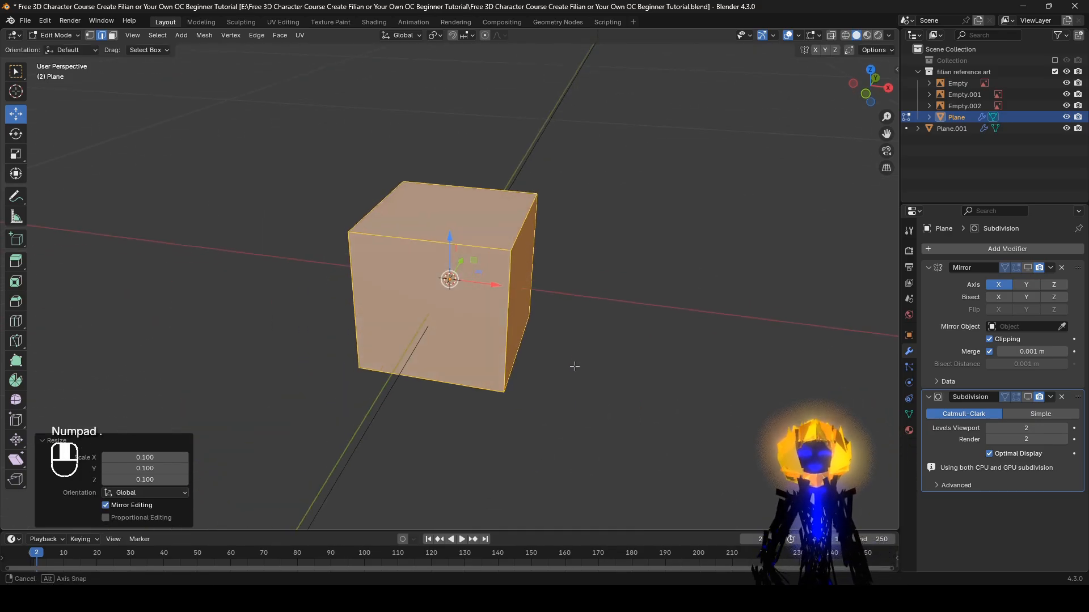
key("s")
key("z")
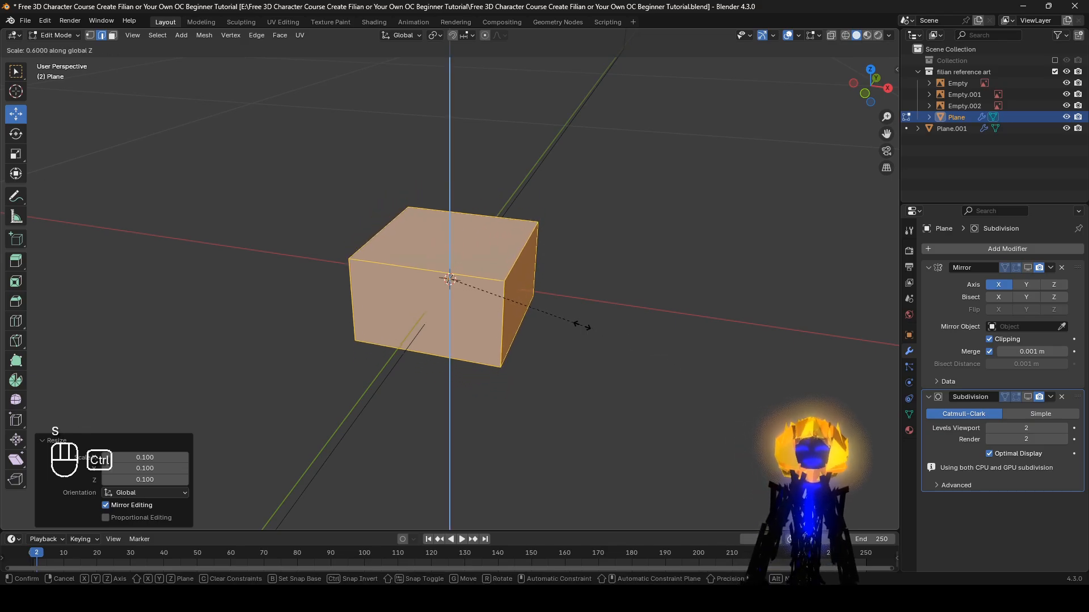
left_click(567, 322)
middle_click_drag(580, 303, 556, 311)
scroll(552, 287, "up", 2)
middle_click_drag(556, 311, 553, 330, "shift")
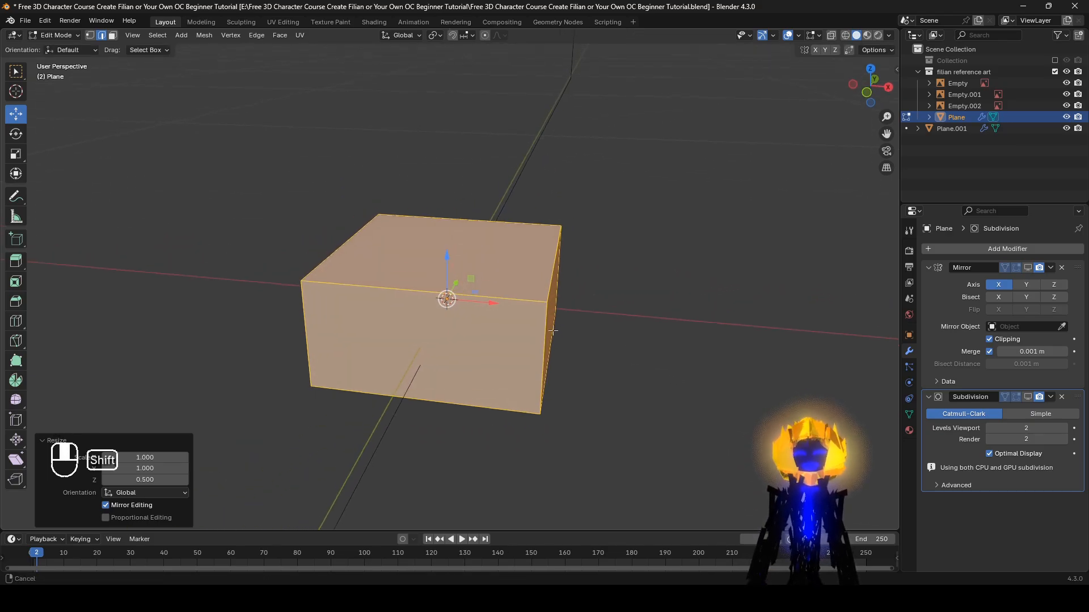
Step: Cut a centered edge loop lengthwise along Y through the block and lower it about 0.023 m
key("ctrl+r")
left_click(467, 309)
middle_click_drag(651, 357, 551, 305)
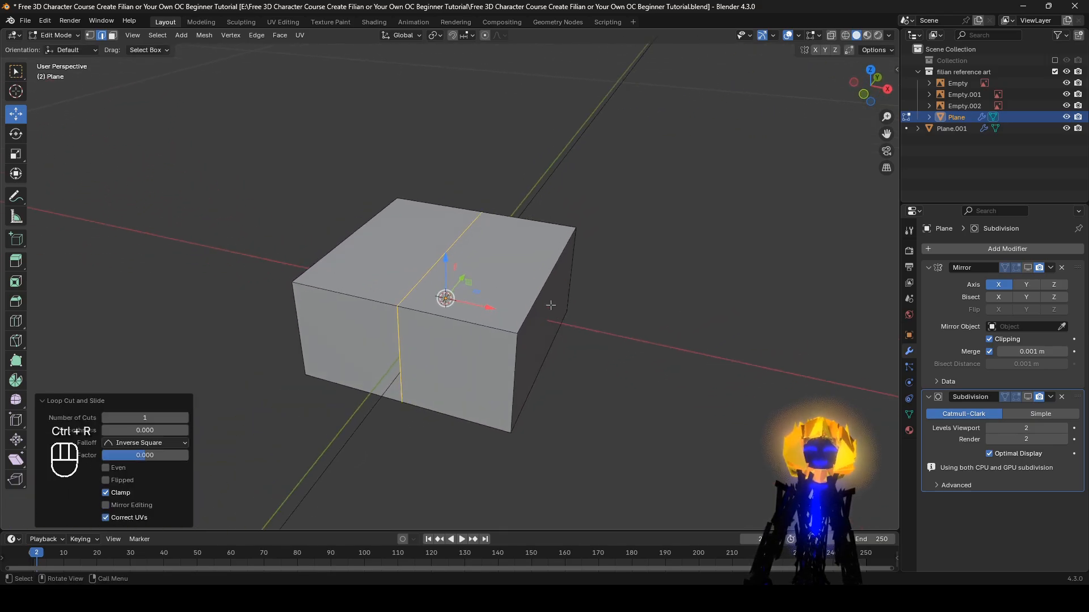
left_click_drag(445, 257, 445, 283)
middle_click_drag(576, 311, 549, 307)
Step: Cut a second centered edge loop crosswise along X through the block and lower it about 0.019 m
key("ctrl+r")
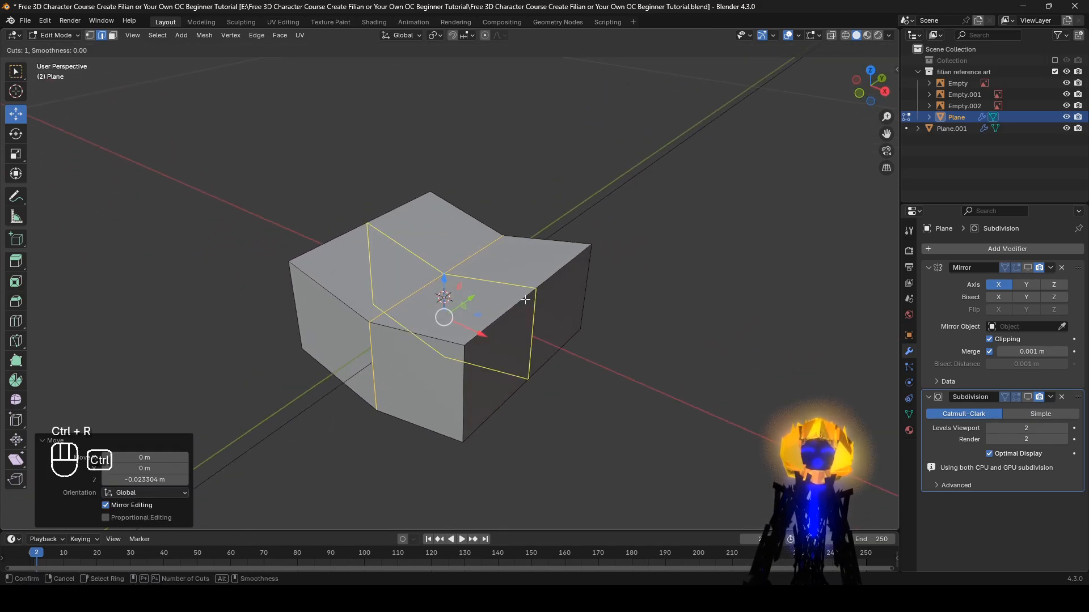
left_click(546, 302)
right_click(655, 262)
left_click_drag(443, 279, 442, 286)
middle_click_drag(451, 288, 611, 297)
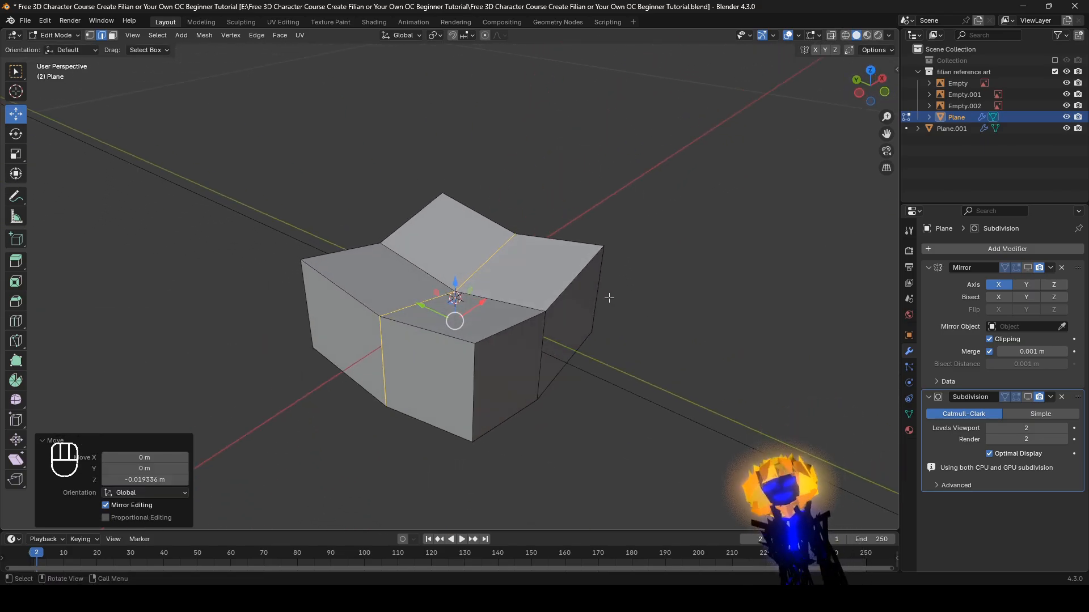
Step: Select the block's two side faces on the negative X side in face mode and delete that half of the block
key("KP_1")
middle_click_drag(542, 316, 236, 73)
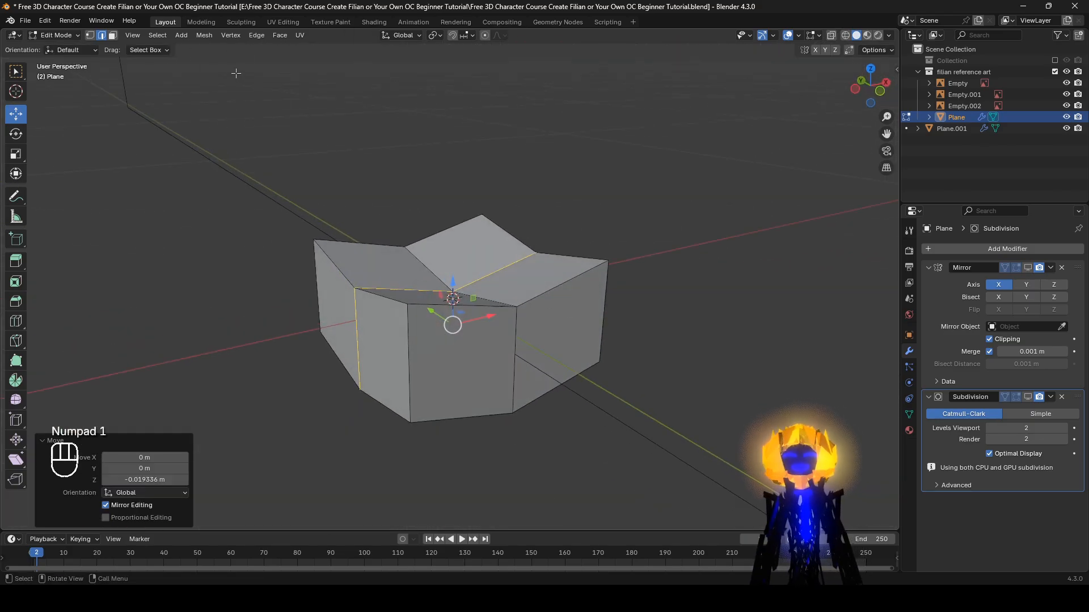
left_click(114, 38)
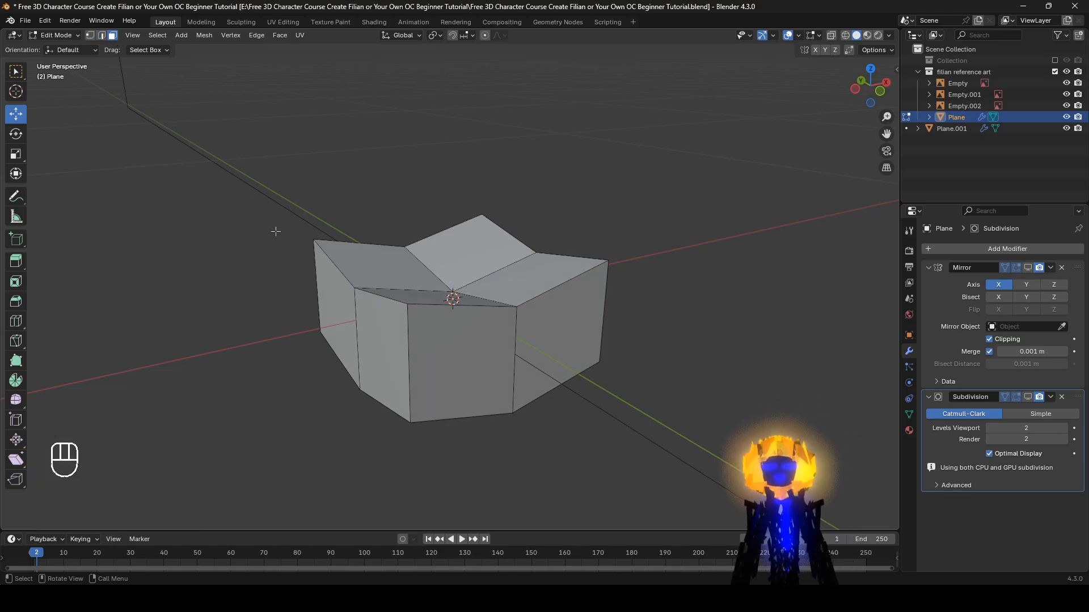
left_click(327, 283)
left_click(359, 320, "shift")
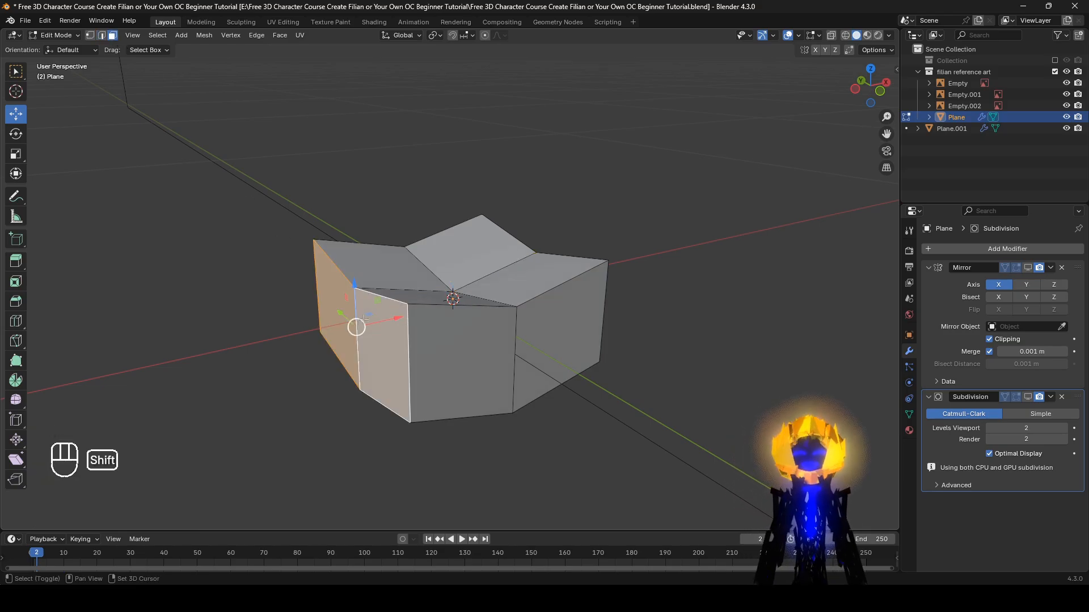
key("x")
left_click(447, 295)
middle_click_drag(447, 295, 438, 297)
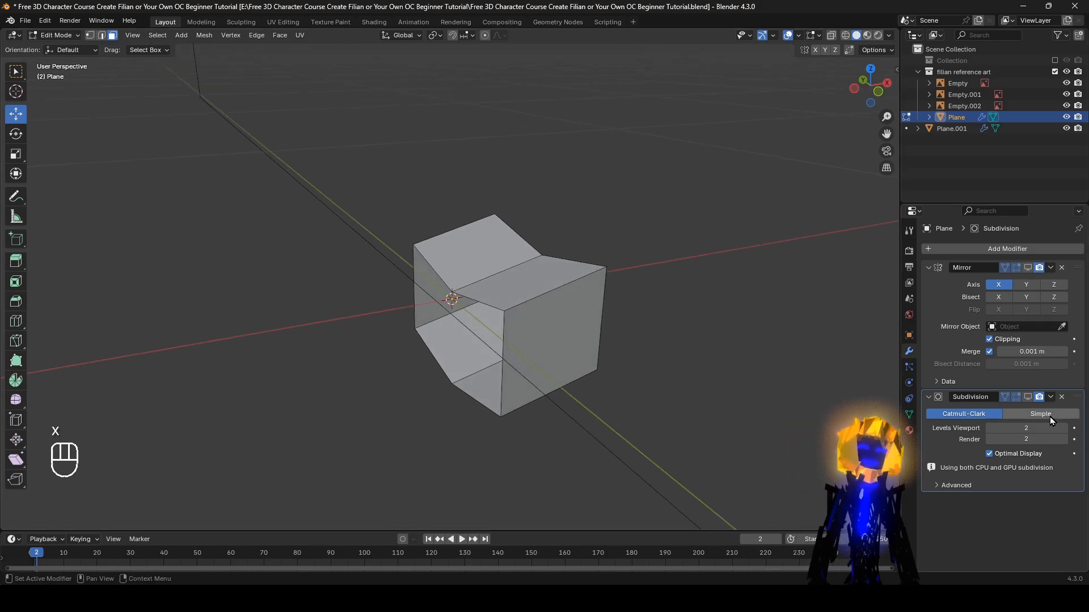
Step: Turn the viewport display of the Subdivision and Mirror modifiers back on and orbit around the smoothed block
left_click(1029, 398)
left_click(1026, 267)
middle_click_drag(471, 394, 513, 407)
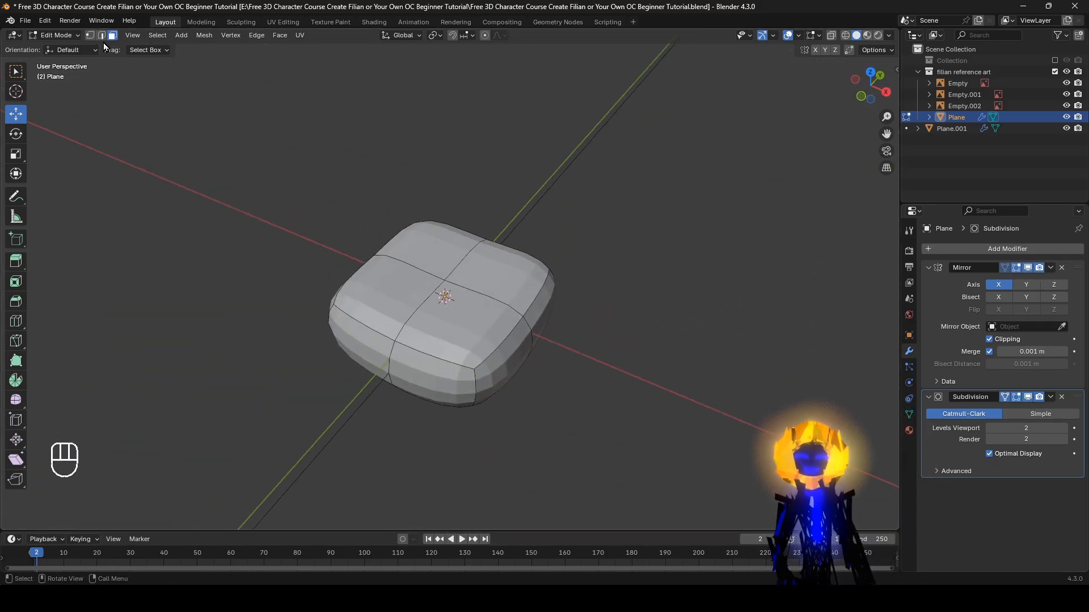
Step: Scale the block's center edge loop by 1.6 along Y in edge mode
key("KP_7")
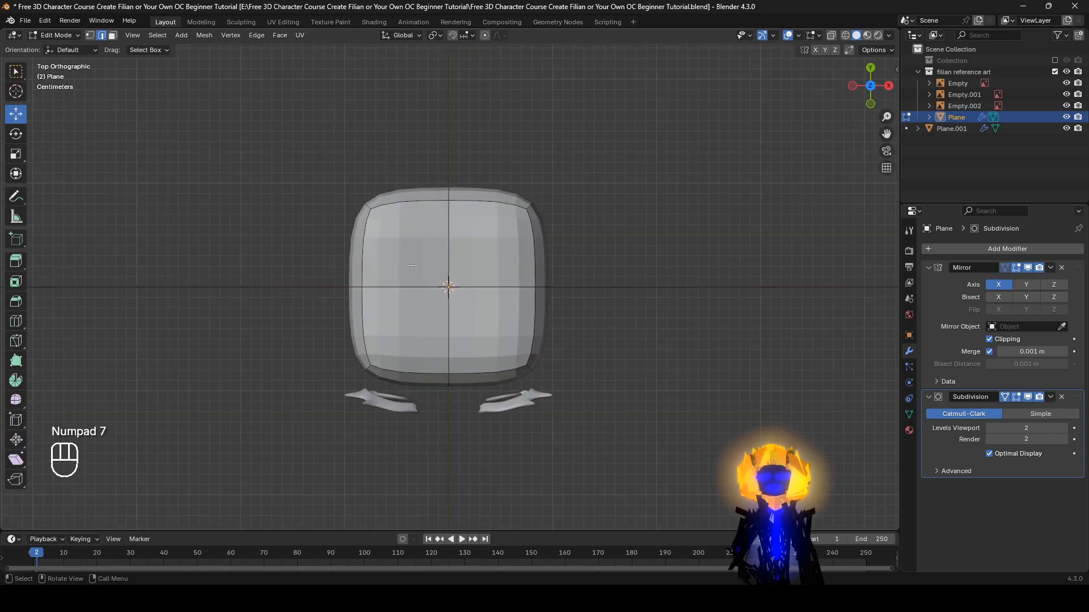
key("s")
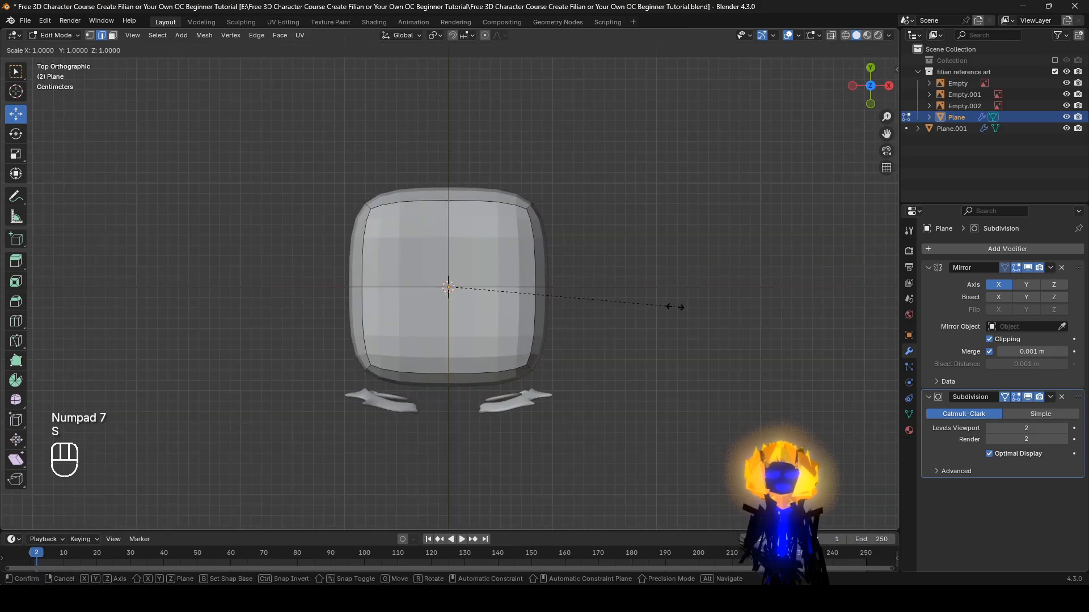
key("y")
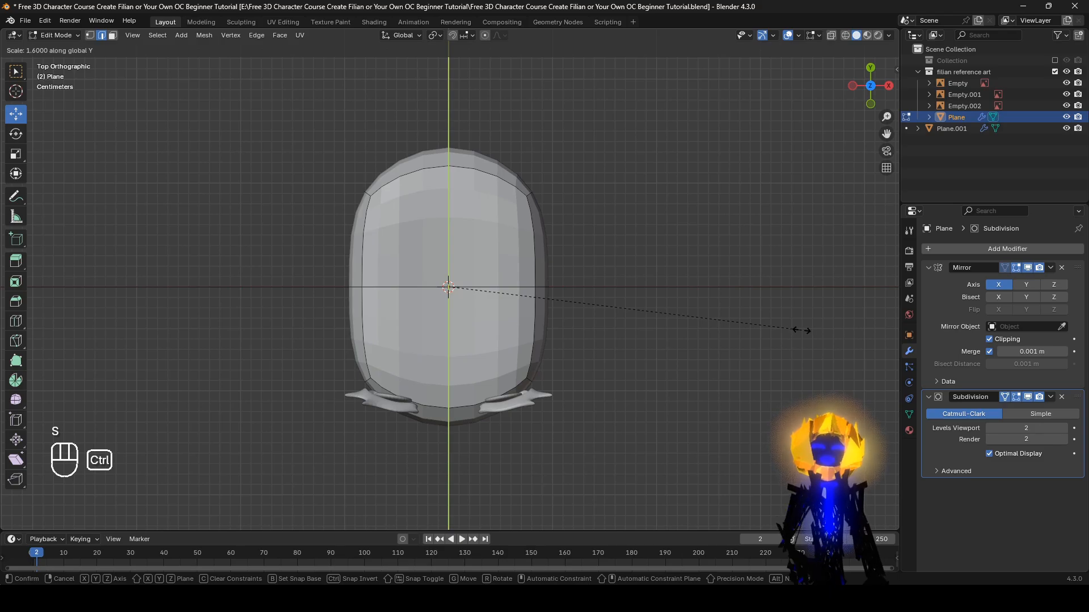
left_click(801, 331)
middle_click_drag(802, 331, 631, 355)
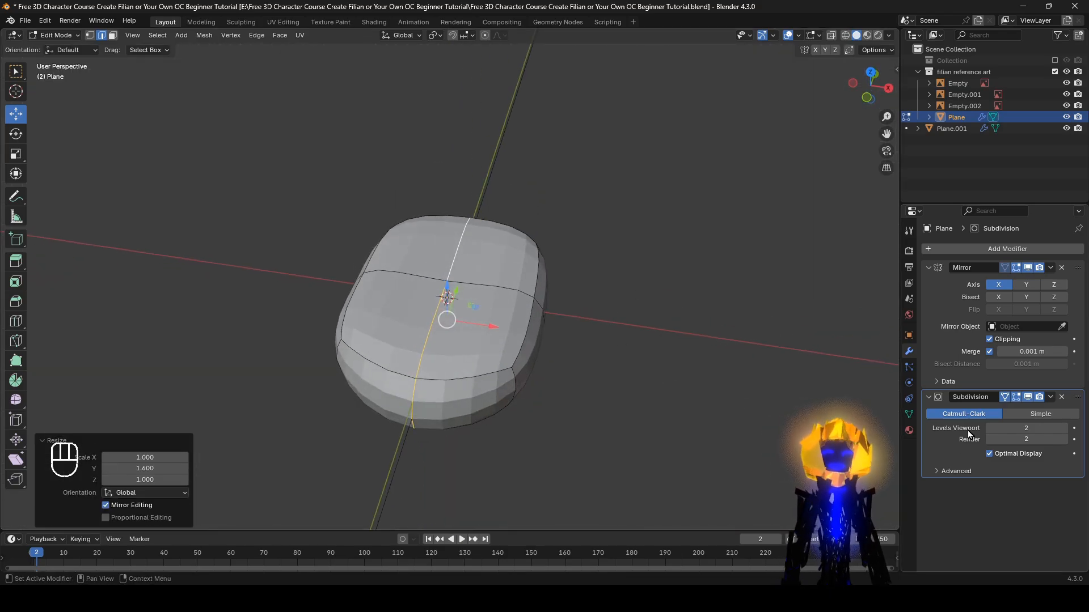
Step: Turn off the Subdivision modifier's viewport display, keep Mirror shown, and select the front half's upper outer edges
left_click(1028, 397)
left_click(1031, 269)
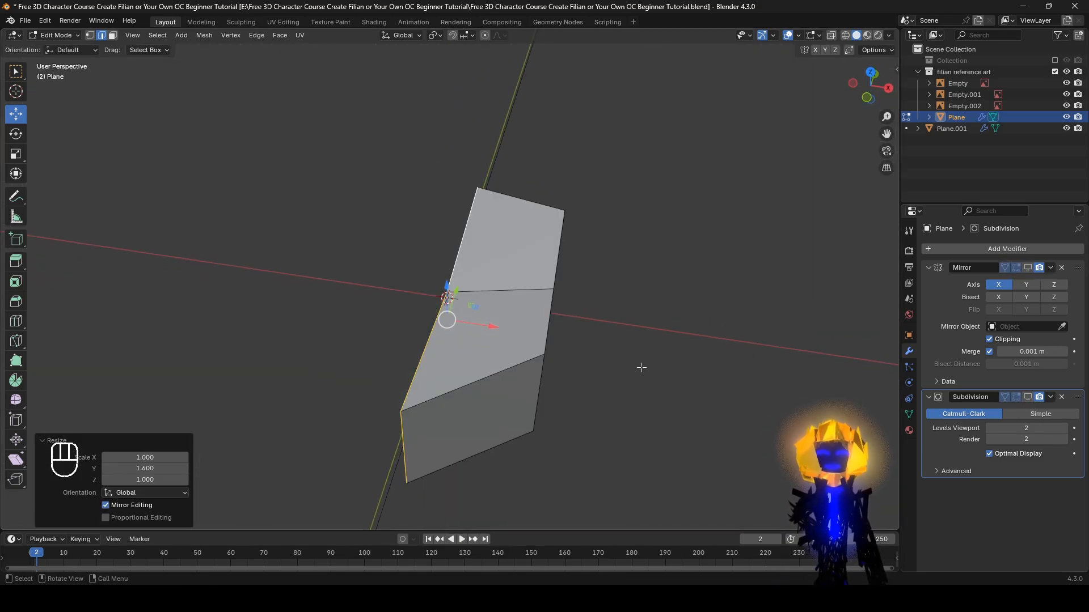
left_click(550, 319)
left_click(1027, 267)
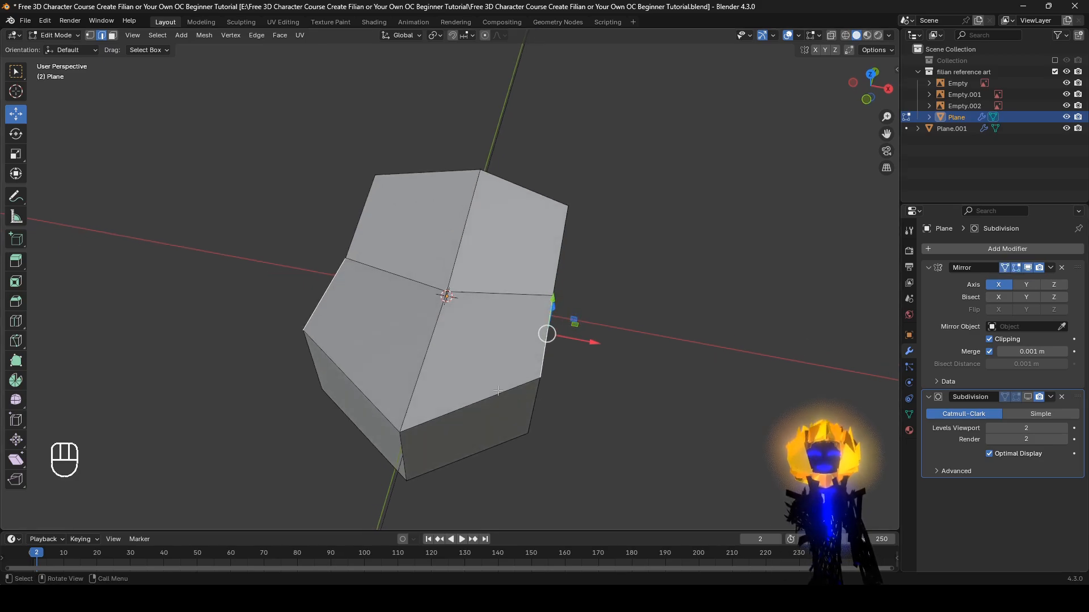
Step: Duplicate the selected upper front edges in place, flatten the copy with a Z scale of 0, and view it from above
key("shift+d")
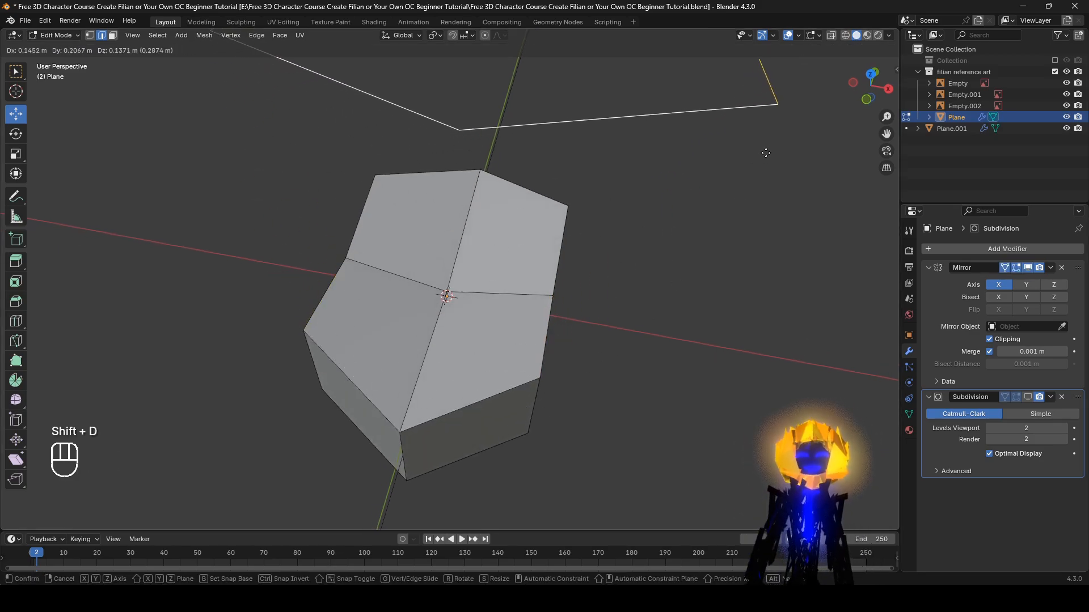
right_click(714, 289)
key("s")
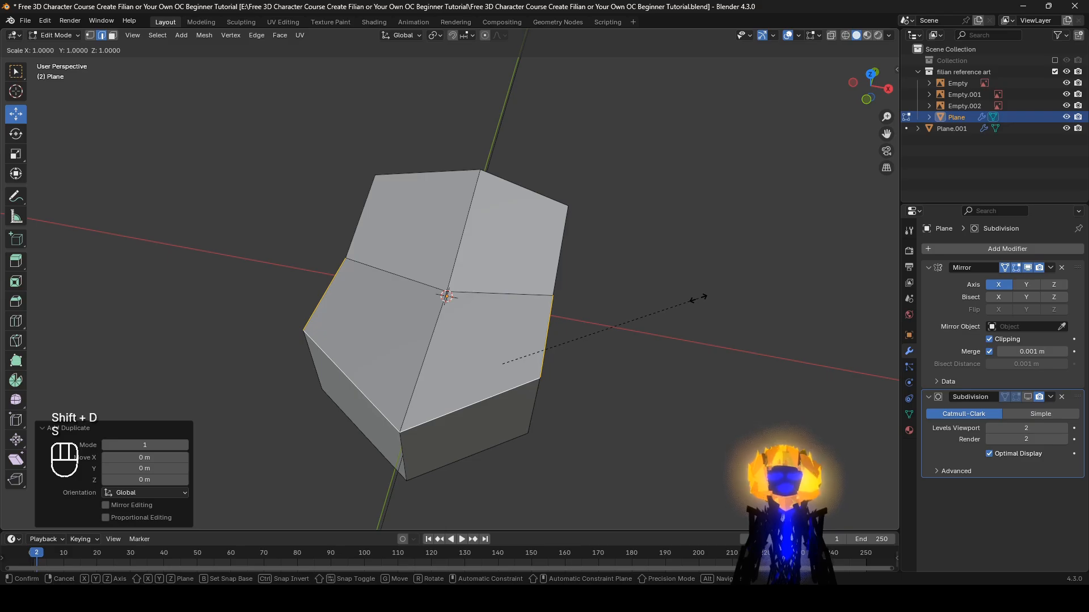
key("Return")
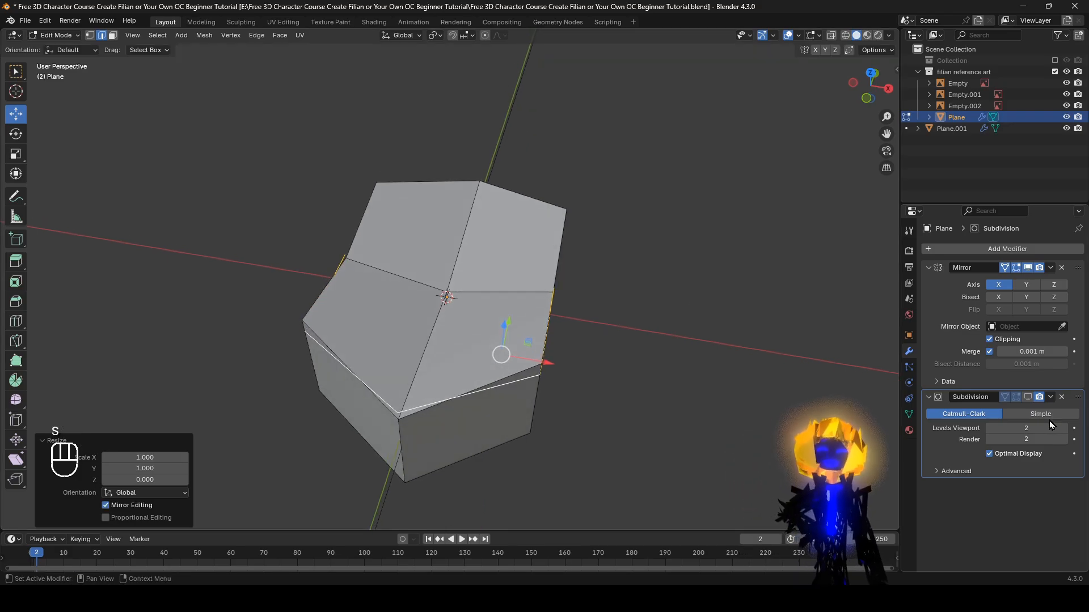
middle_click_drag(637, 379, 653, 425, "alt")
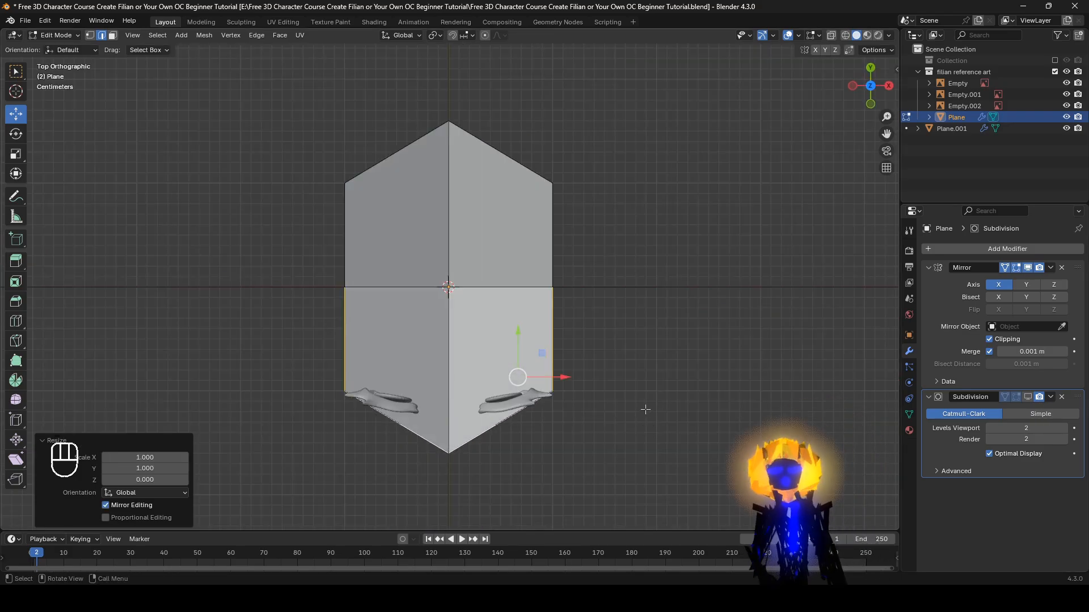
Step: Extrude the flattened front edges into a flat band, scale them by 1.56 and offset them 0.021 m in X and -0.049 m in Y
key("e")
right_click(652, 368)
key("s")
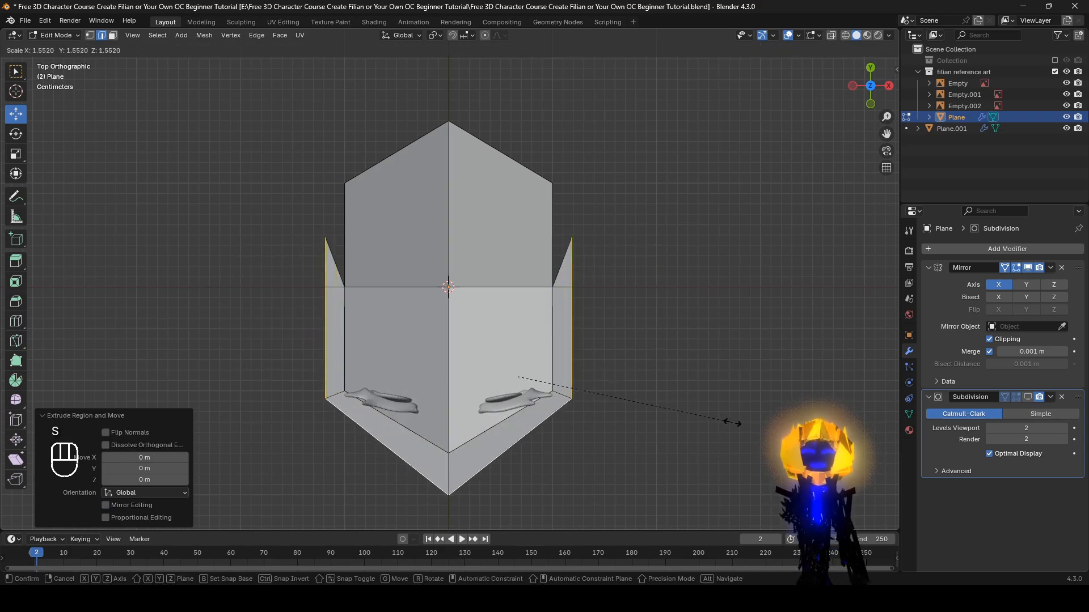
left_click(734, 423)
key("g")
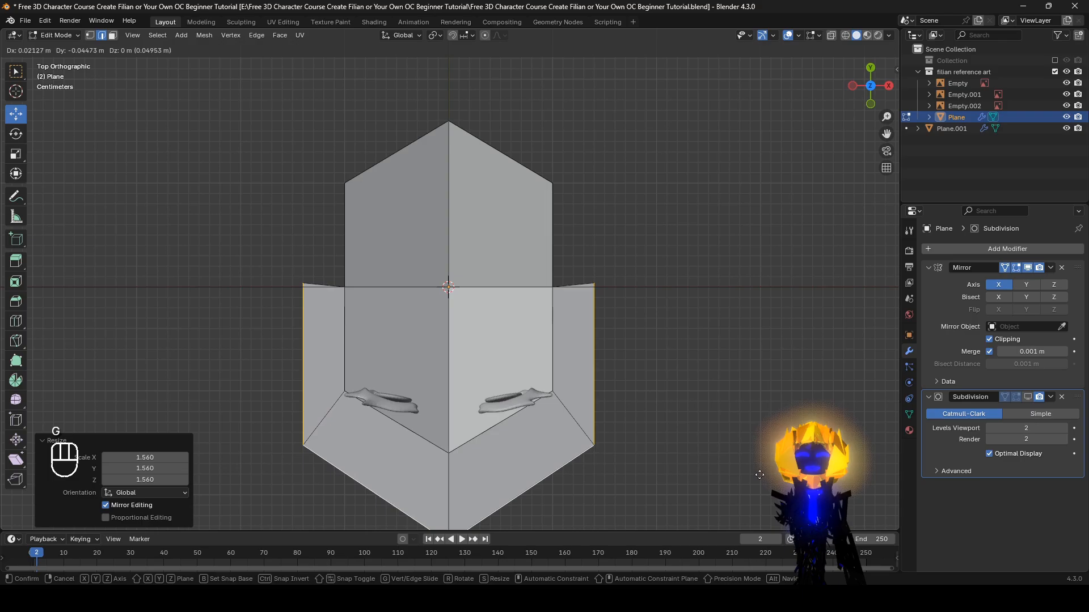
left_click(760, 478)
middle_click_drag(759, 478, 769, 412, "shift")
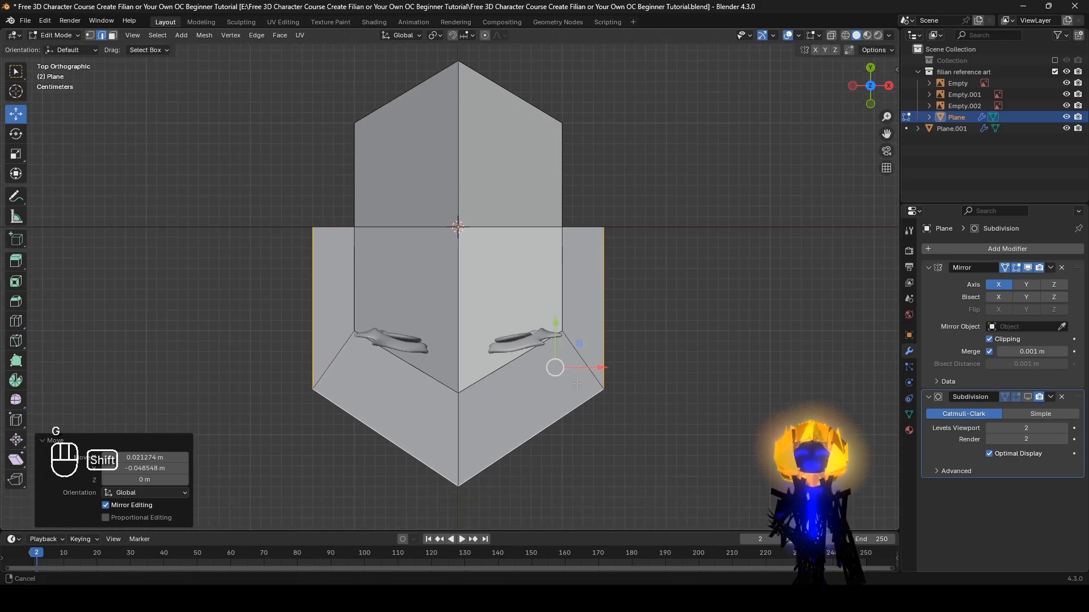
Step: Slide the band's outer front, corner and end vertices inward in vertex mode to narrow it, using a factor of 0.164 at the ends
left_click(90, 35)
left_click_drag(458, 472, 458, 426)
left_click(626, 397)
key("g")
key("g")
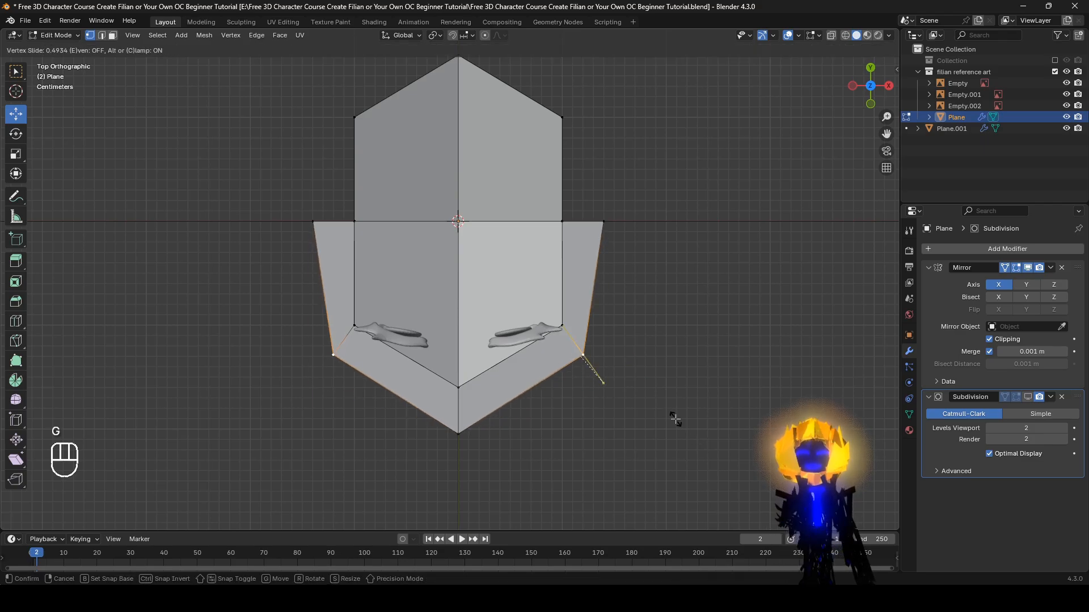
left_click(676, 419)
left_click(619, 227)
key("g")
key("g")
left_click(659, 263)
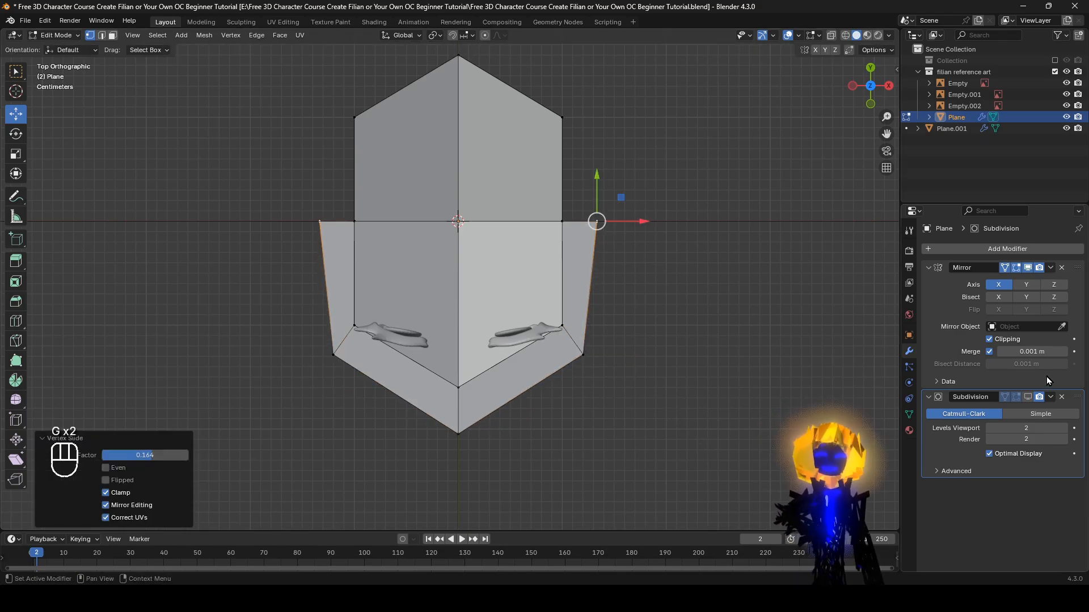
Step: Turn on the Subdivision modifier's viewport display and reposition the band's inner and outer end vertices
left_click(1032, 398)
middle_click_drag(652, 375, 611, 388)
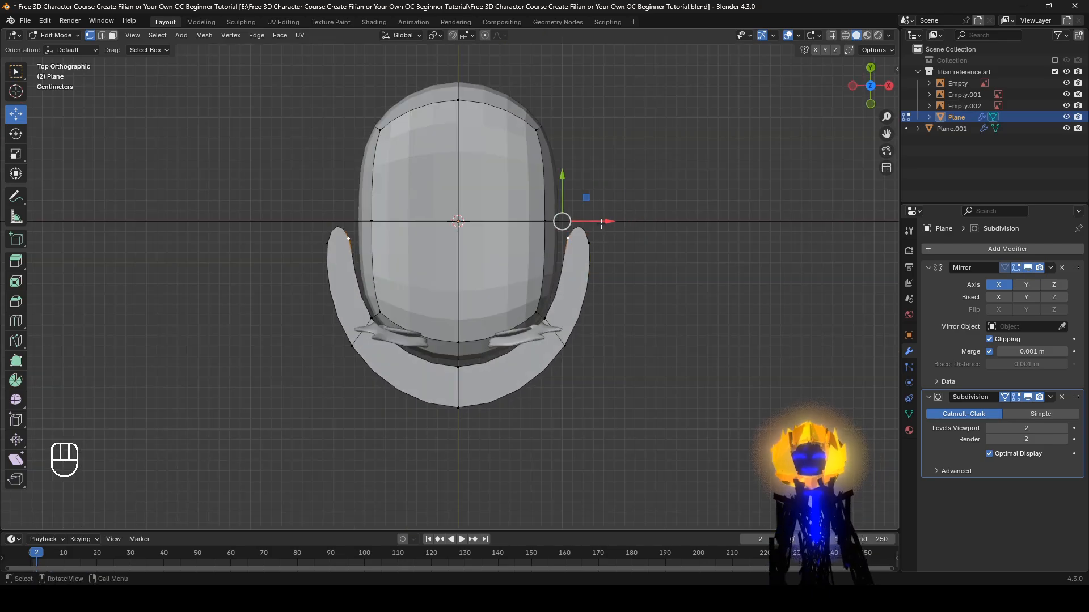
left_click_drag(634, 221, 591, 223)
left_click(593, 247)
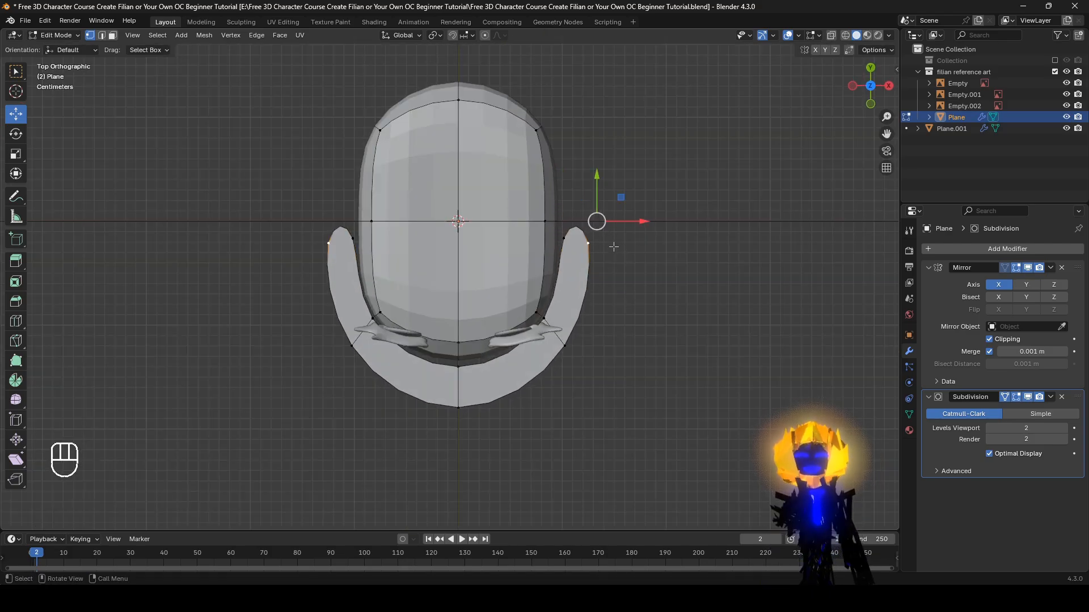
key("g")
left_click(619, 243)
Step: Select the whole linked curved band and lower it 0.05 m along Z
middle_click_drag(621, 253, 539, 236)
left_click(571, 333)
key("l")
left_click_drag(539, 236, 523, 276)
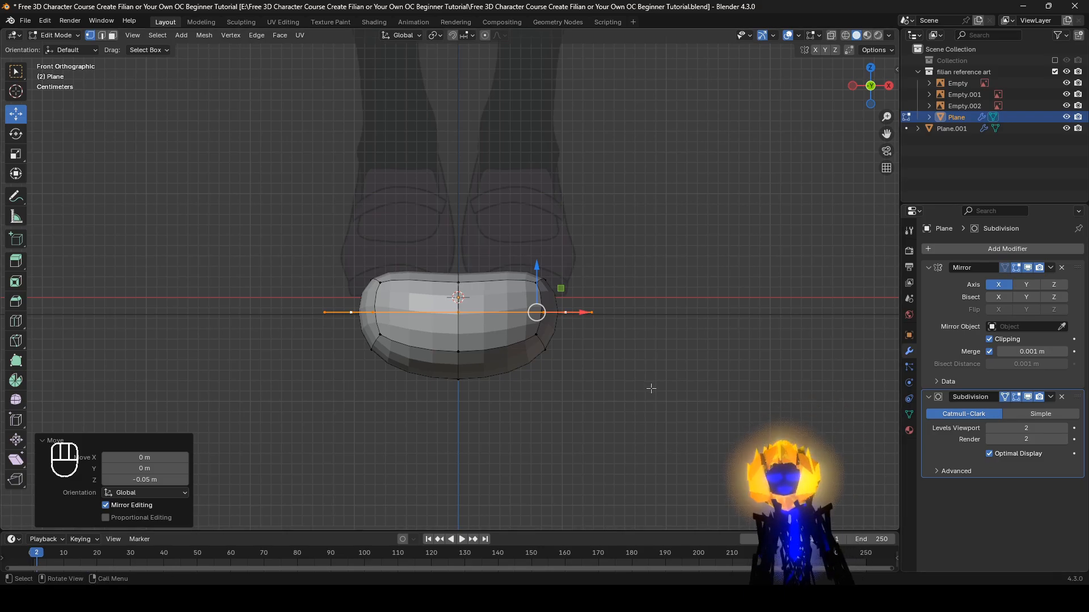
Step: Flatten the curved band with a Z scale of 0 and extrude it 0.08 m upward
key("s")
key("z")
key("Return")
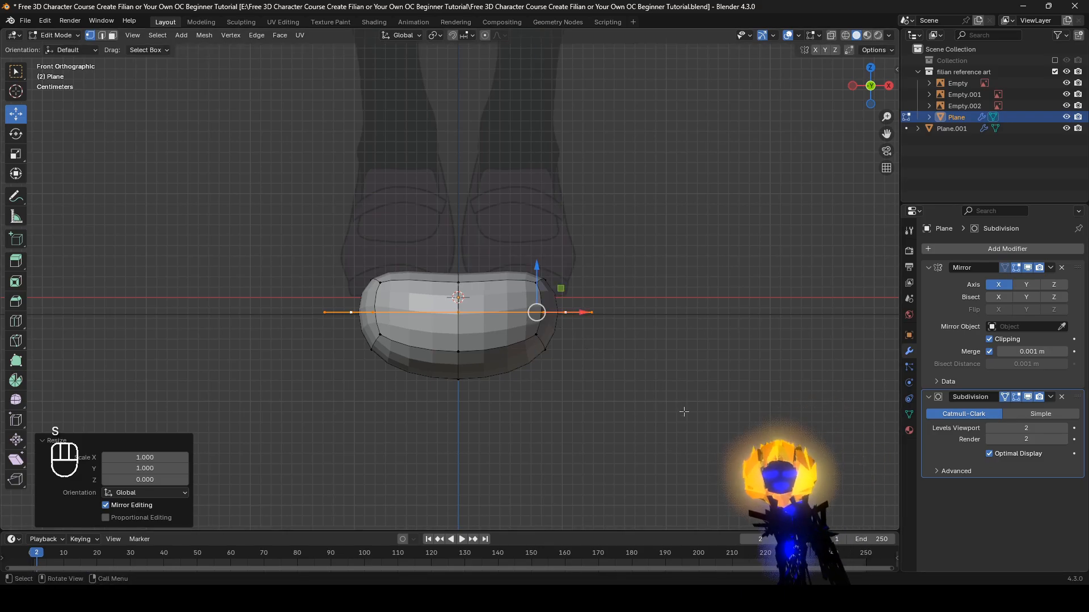
key("e")
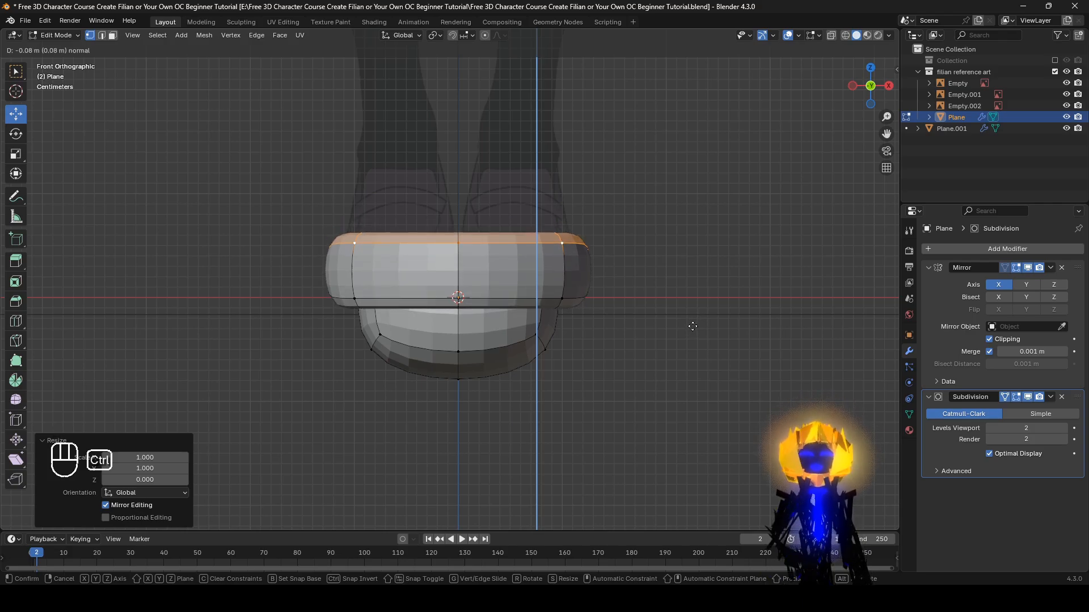
left_click(692, 327)
Step: Duplicate the entire thick curved band in place and lower the copy 0.07 m along Z
key("l")
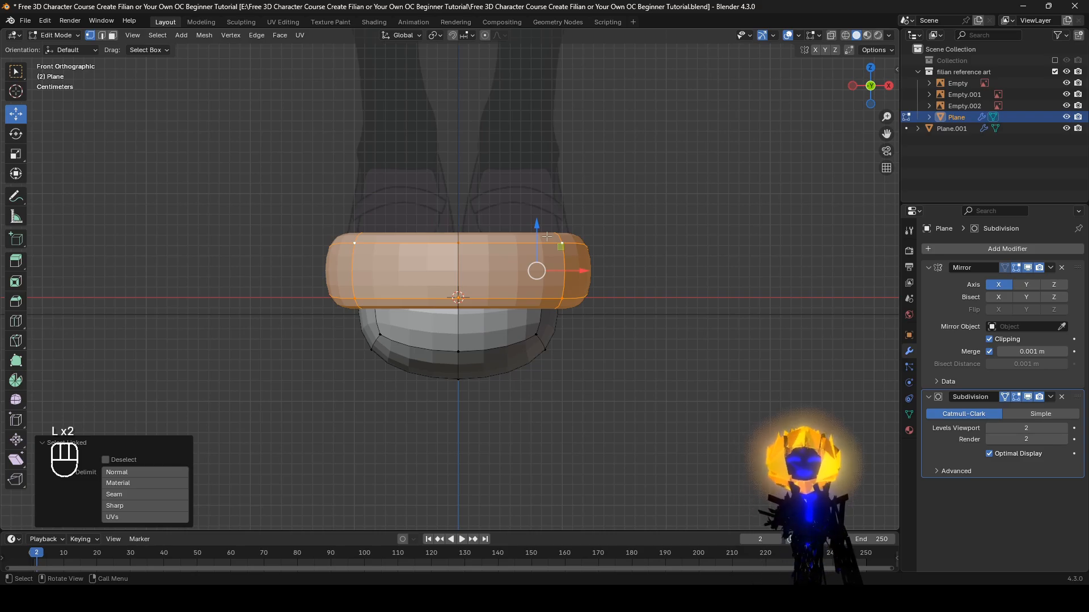
key("shift+d")
right_click(490, 204)
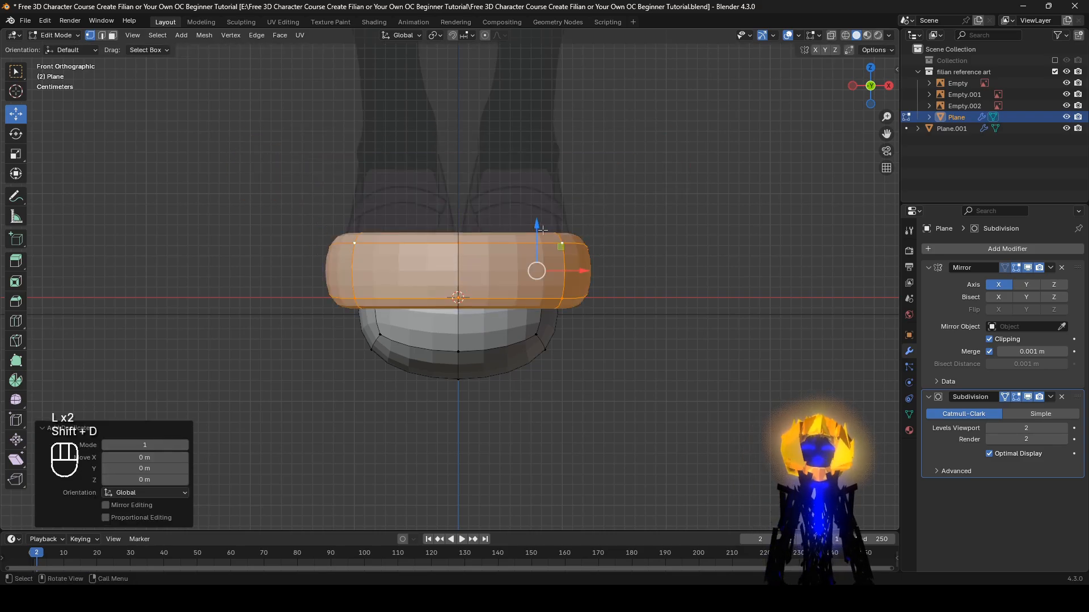
left_click_drag(541, 230, 538, 293)
middle_click_drag(510, 323, 533, 292)
scroll(736, 385, "up", 4)
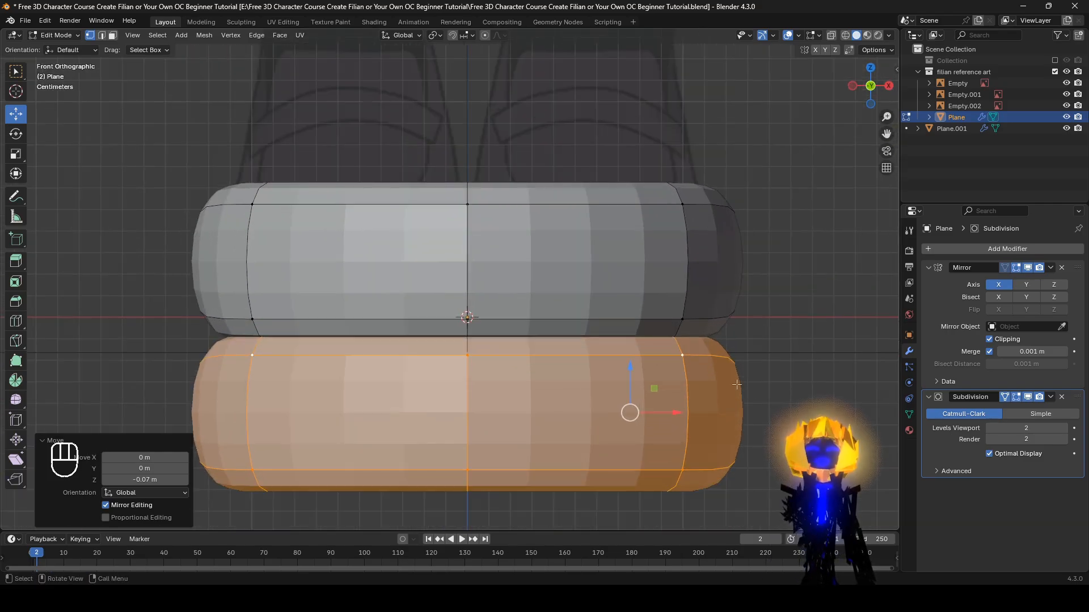
Step: Scale the lower band to 0.92 and nudge it about 0.0037 m inward along X
key("s")
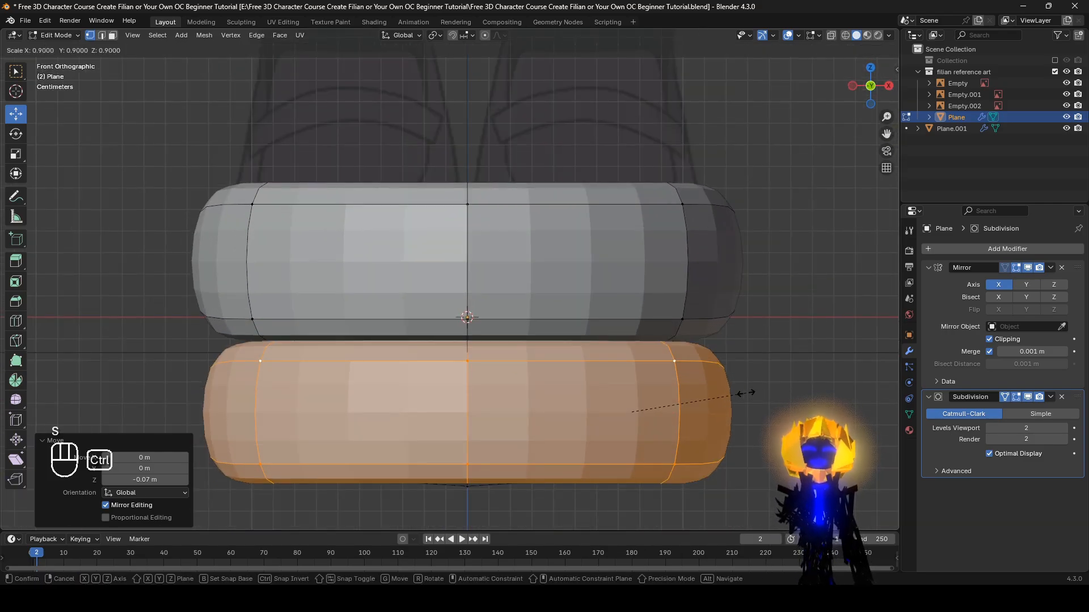
right_click(750, 395, "ctrl")
key("s")
left_click(740, 394)
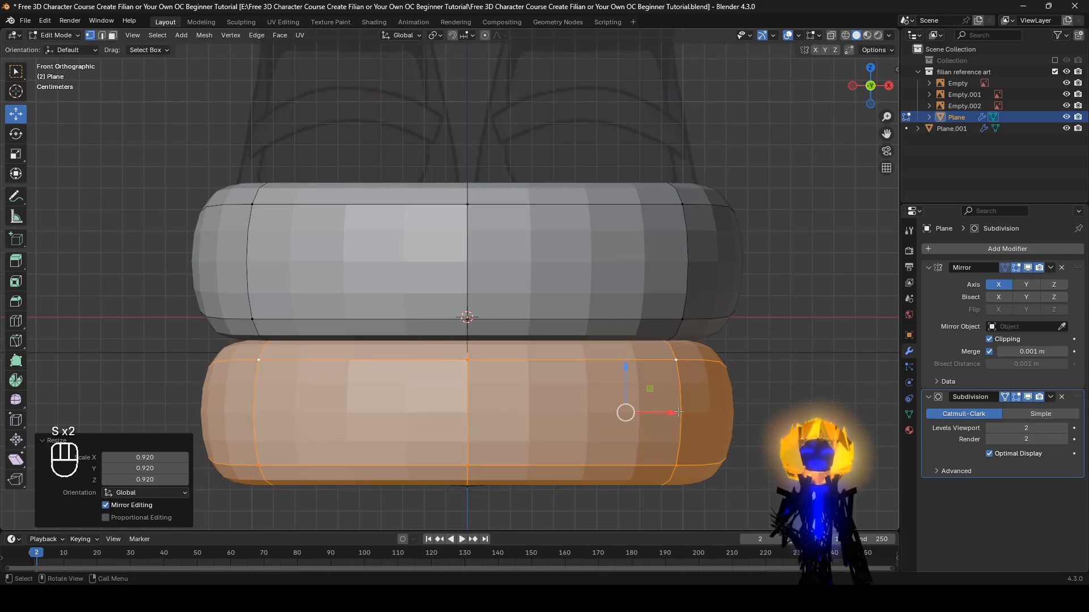
left_click_drag(679, 412, 666, 412)
scroll(646, 414, "down", 2)
mouse_move(637, 415)
middle_mouse_down()
mouse_move(499, 409)
mouse_move(649, 409)
middle_mouse_up()
key("s")
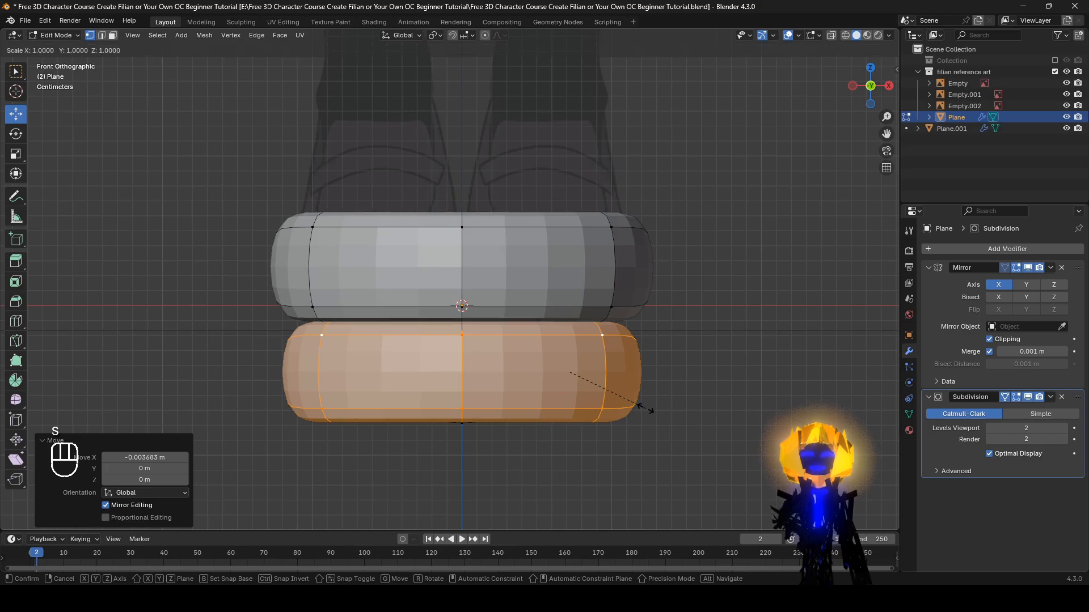
left_click(639, 404, "ctrl")
middle_click_drag(582, 405, 364, 361)
key("g")
right_click(486, 397)
key("ctrl+z")
key("ctrl+z")
key("ctrl+shift+z")
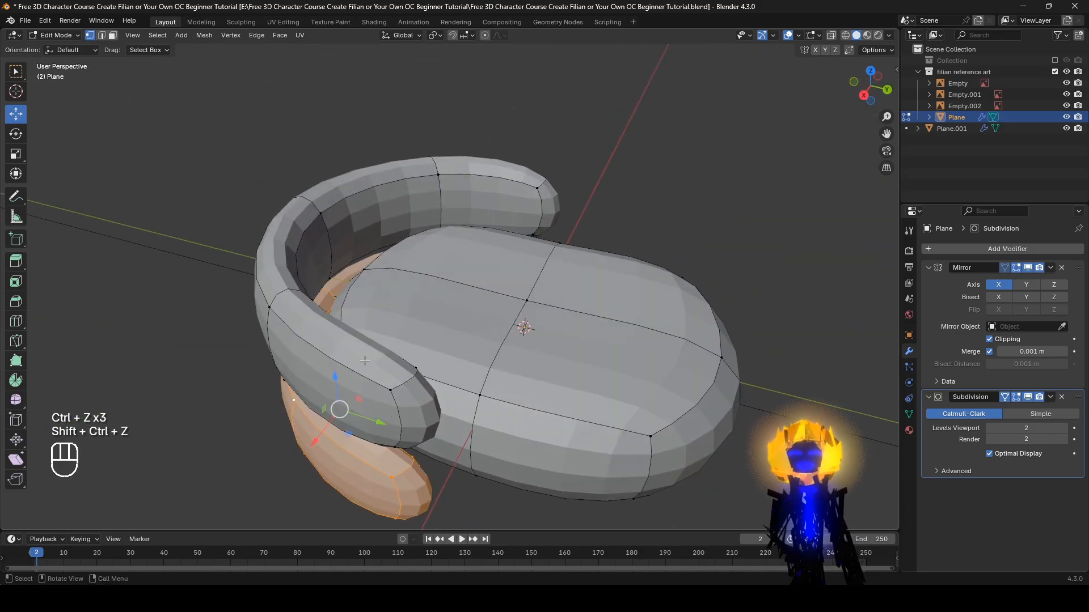
Step: Delete the top faces of the upper band and the bottom faces of the lower band in face mode
left_click(278, 224, "alt")
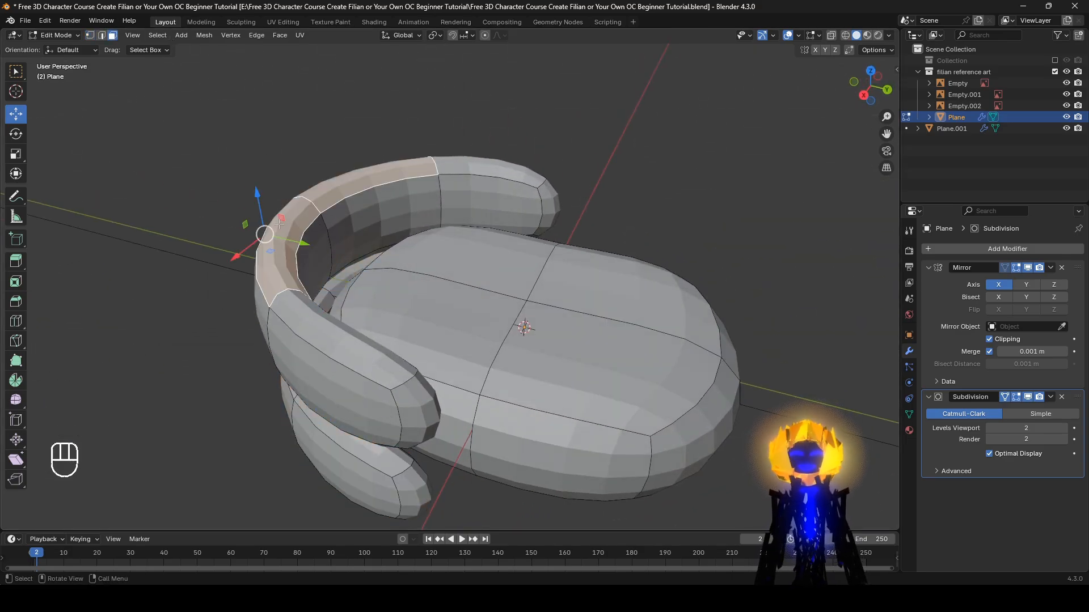
left_click(320, 320, "shift")
middle_click_drag(320, 319, 433, 186)
left_click(434, 185, "shift")
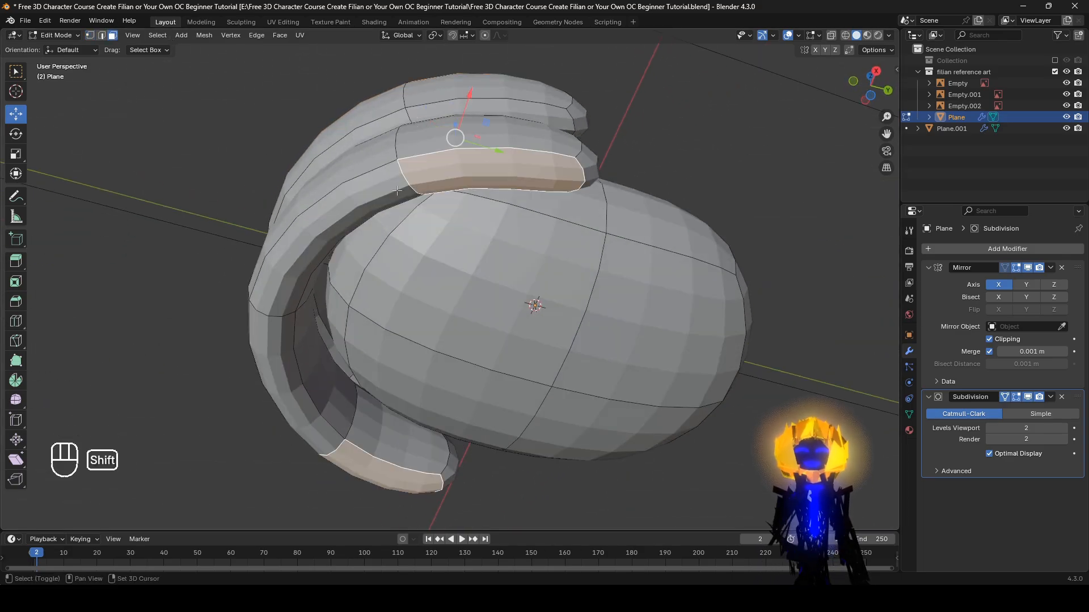
left_click(386, 190, "shift")
key("x")
left_click(599, 278)
Step: Select the linked lower band and shift it slightly inward along X in front view
middle_click_drag(599, 278, 414, 423)
key("l")
left_click_drag(416, 423, 418, 423)
middle_click_drag(418, 422, 721, 398)
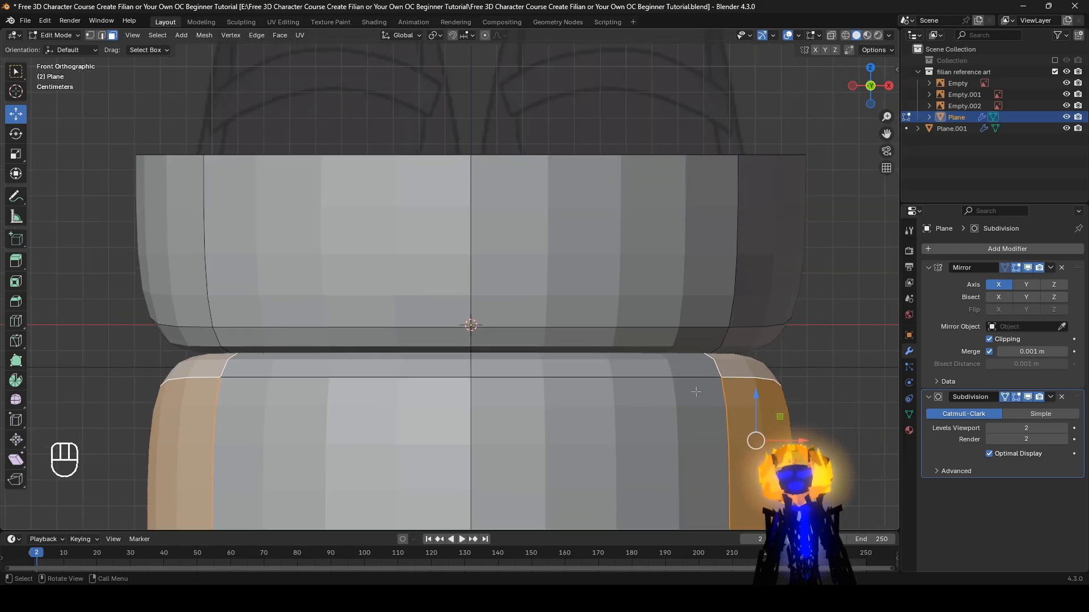
key("l")
left_click_drag(706, 442, 694, 442)
Step: Move the lower band's side faces about 0.0037 m outward along X and turn off the Subdivision modifier's viewport display
left_click(766, 383, "alt")
left_click_drag(786, 435, 796, 435)
left_click(1029, 397)
scroll(760, 371, "down", 1)
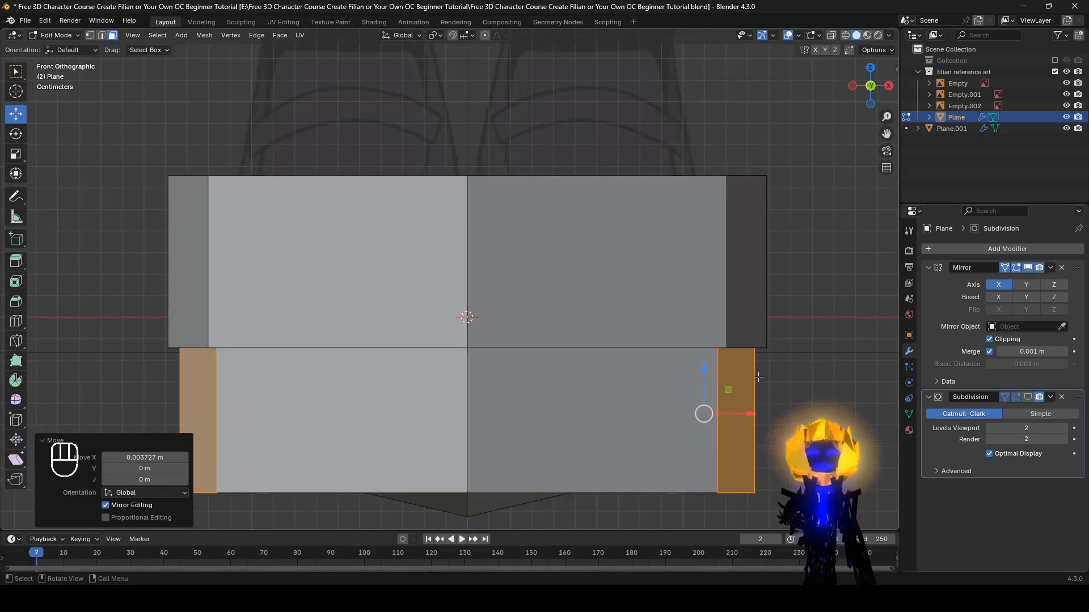
mouse_move(759, 374)
middle_mouse_down()
mouse_move(681, 334)
mouse_move(593, 364)
mouse_move(748, 372)
middle_mouse_up()
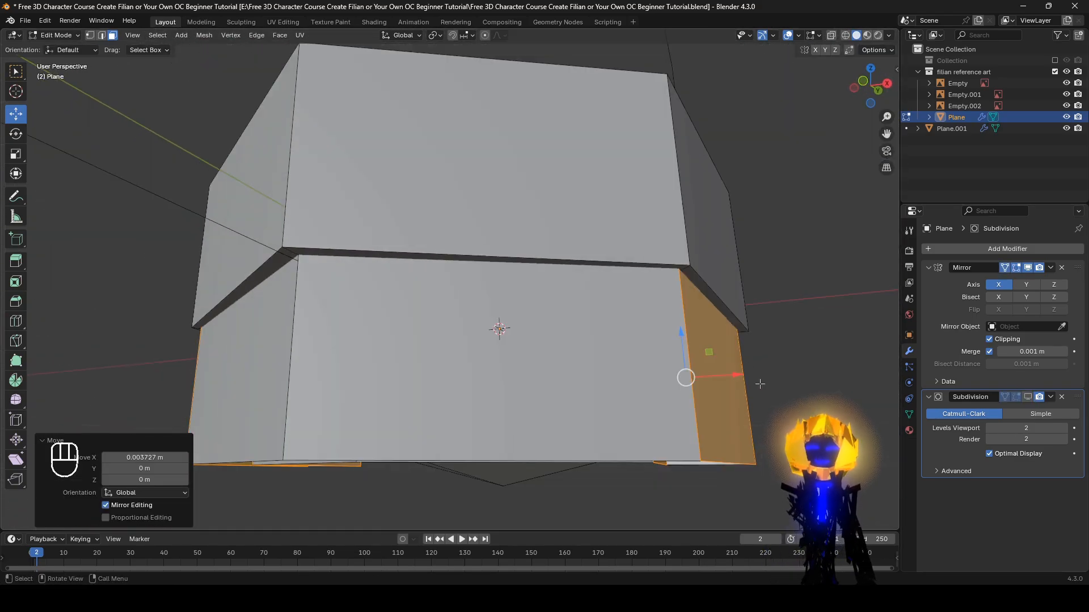
key("g")
key("x")
left_click_drag(745, 369, 745, 370)
mouse_move(737, 368)
middle_mouse_down()
mouse_move(749, 365)
mouse_move(723, 359)
middle_mouse_up()
key("ctrl+z")
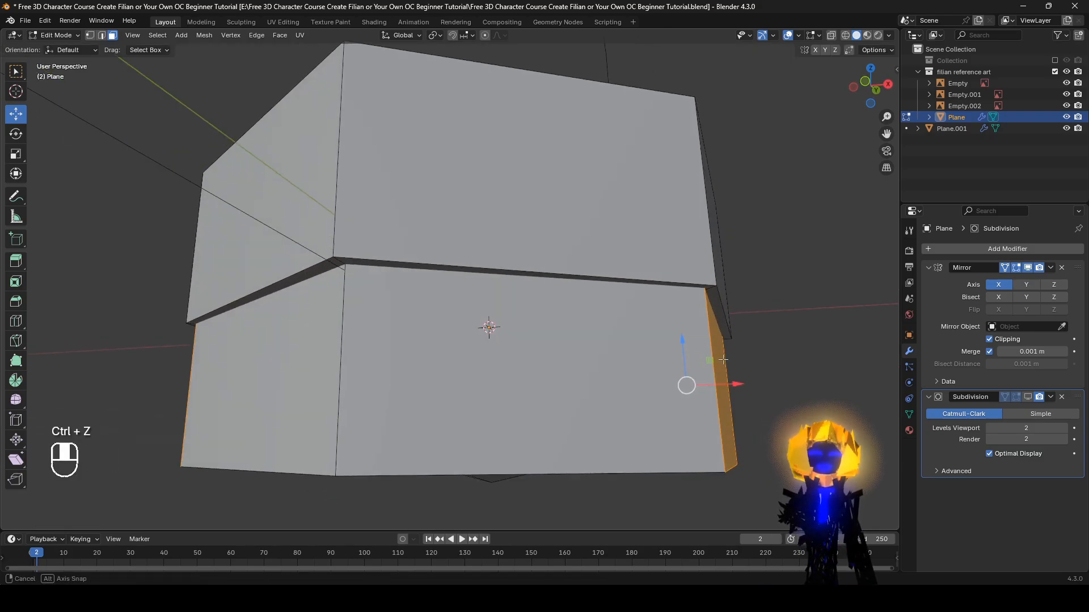
Step: Move the lower band's side faces about 0.002 m outward along X and turn the Subdivision modifier's viewport display back on
left_click_drag(737, 384, 744, 380)
left_click(1028, 397)
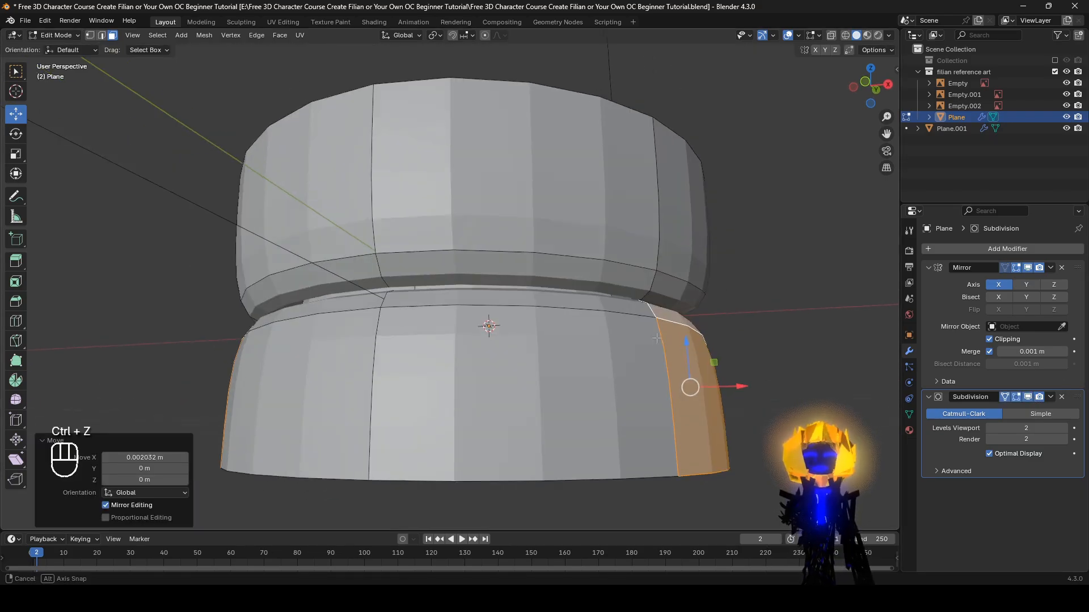
middle_click_drag(661, 336, 549, 369)
Step: Select both linked curved bands in side view and raise them slightly
key("l")
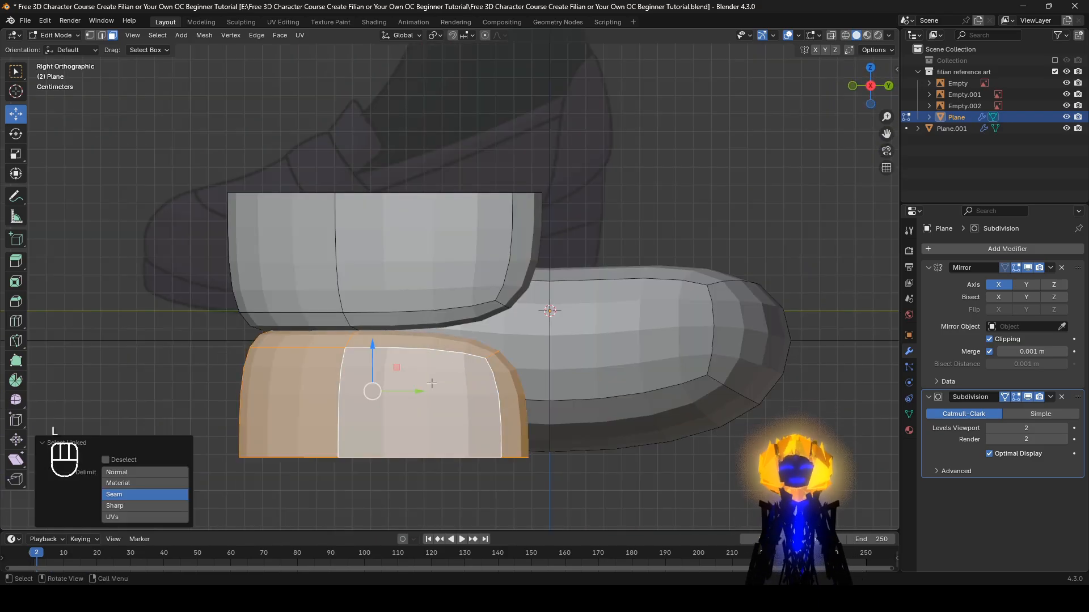
scroll(445, 284, "down", 3)
key("l")
mouse_move(405, 262)
left_mouse_down()
mouse_move(413, 248)
mouse_move(413, 257)
left_mouse_up()
key("z")
key("z")
Step: Scale down the rounded center block and move it about 0.022 m forward along Y, between the curved bands
key("l")
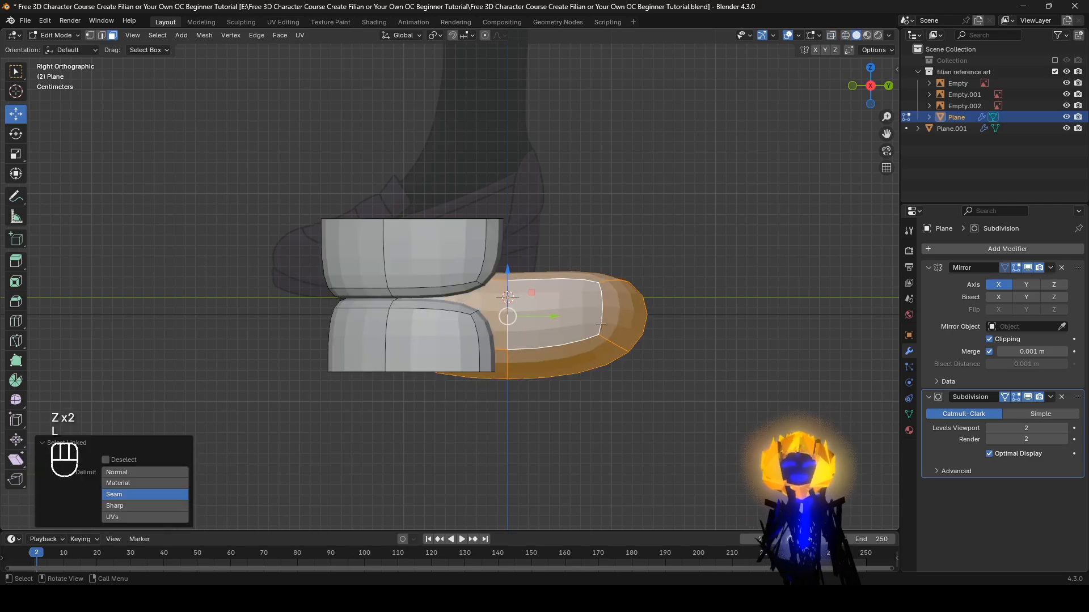
key("s")
left_click(612, 328)
middle_click_drag(611, 327, 654, 427, "alt")
scroll(525, 236, "up", 2)
left_click_drag(528, 165, 530, 226)
middle_click_drag(495, 322, 495, 372, "shift")
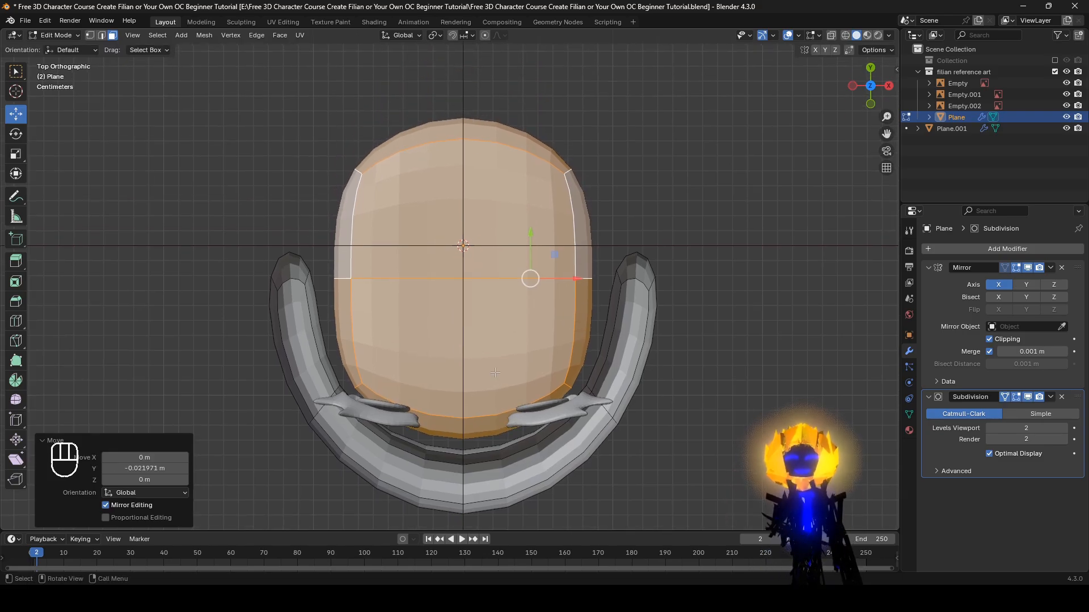
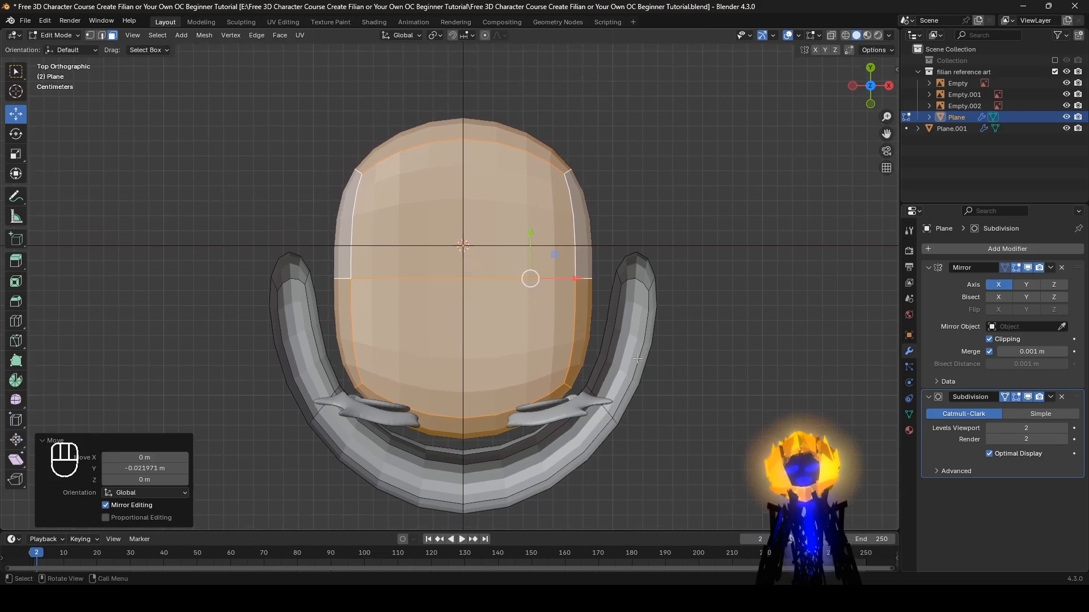
Step: Select all the linked mouth parts and reveal the hidden head mesh
key("l")
key("l")
middle_click_drag(648, 383, 598, 318)
key("l")
key("l")
middle_click_drag(646, 434, 605, 396)
key("alt+h")
scroll(539, 432, "down", 4)
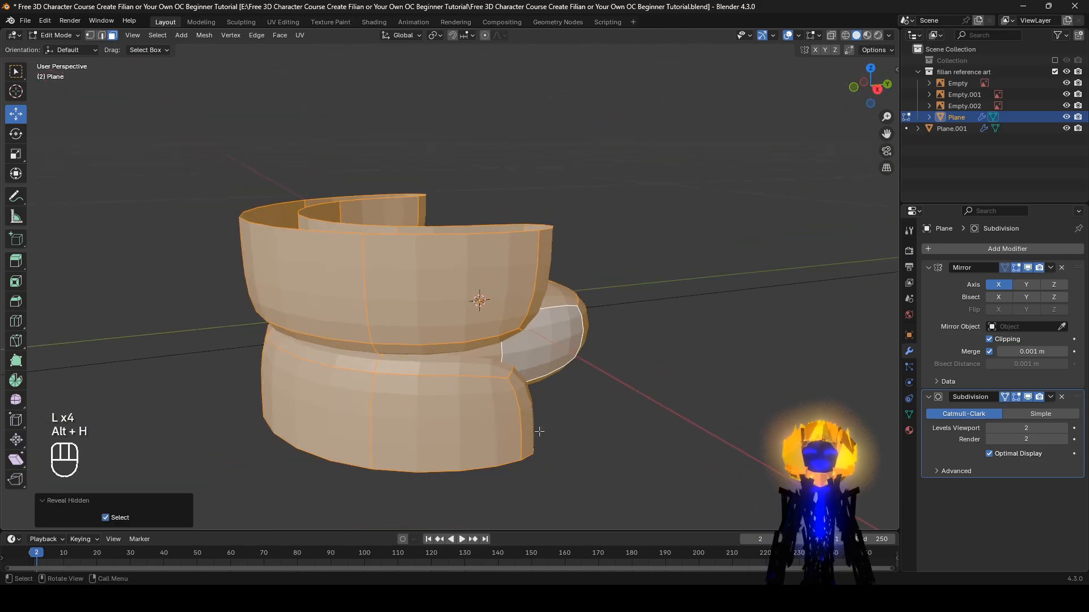
Step: Reselect only the two curved bands and the rounded block as linked parts, leaving out the head mesh
left_click(522, 322)
key("l")
key("l")
key("l")
scroll(493, 260, "down", 5)
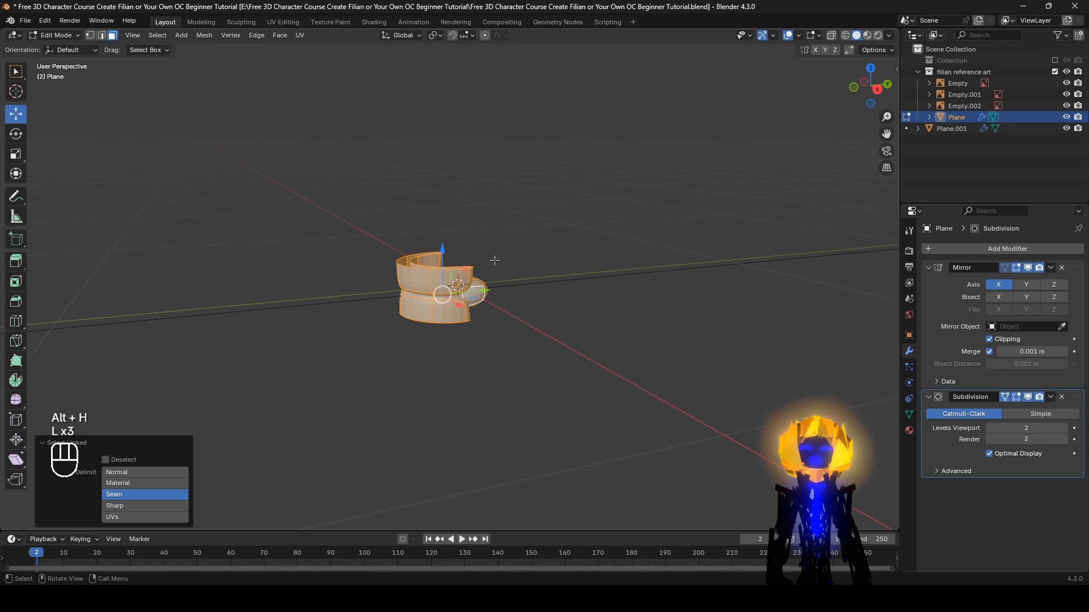
middle_click_drag(545, 254, 557, 479, "shift")
scroll(518, 375, "down", 3)
middle_click_drag(511, 357, 536, 370)
middle_click_drag(536, 370, 534, 299, "shift")
scroll(535, 299, "up", 3)
Step: Set the pivot point to the 3D Cursor and scale the selected bands and block down around it
left_click(433, 37)
left_click(456, 77)
middle_click_drag(676, 350, 645, 259, "shift")
scroll(645, 259, "up", 4)
middle_click_drag(605, 397, 723, 423)
key("s")
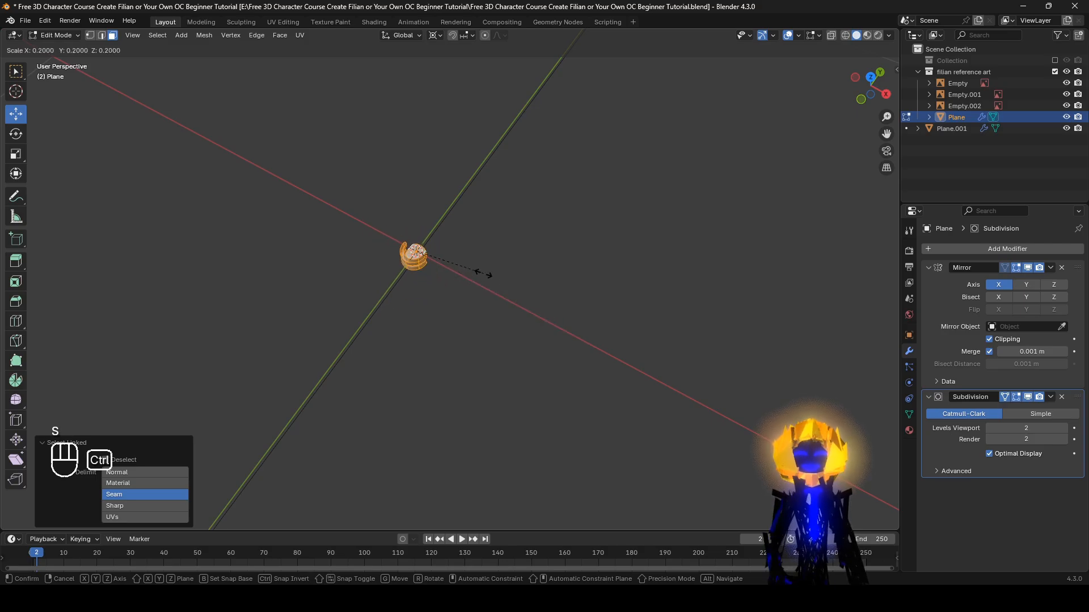
left_click(502, 278, "ctrl")
Step: Move the selected mouth parts -0.1 m in Y and 1.8 m in Z to the lower head in side view
middle_click_drag(535, 358, 546, 462)
scroll(547, 462, "down", 1)
key("g")
left_click(527, 94, "ctrl")
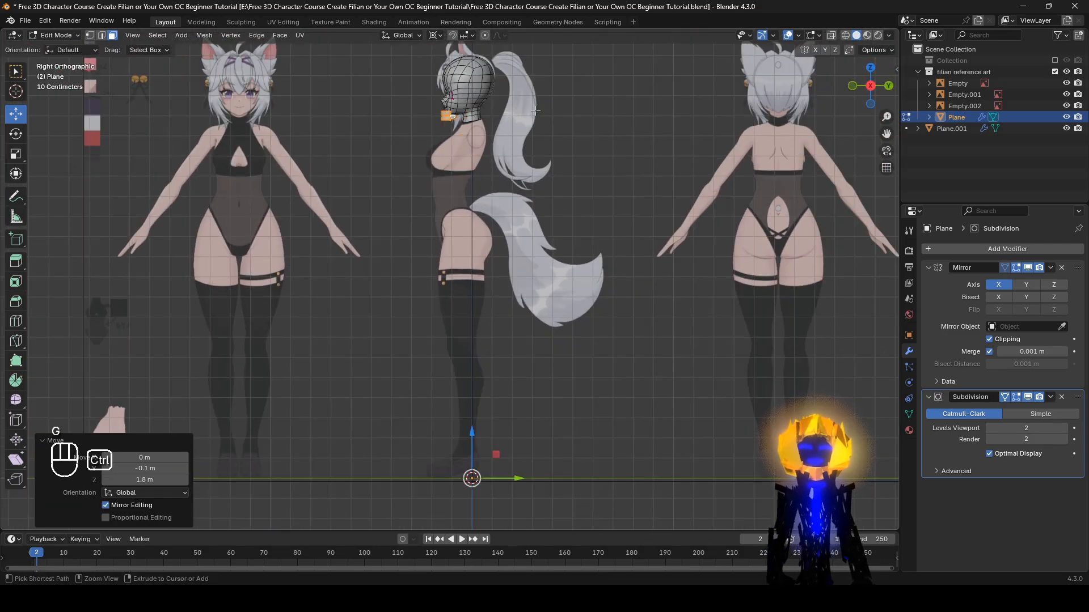
middle_click_drag(519, 232, 644, 496, "alt")
scroll(631, 410, "up", 5)
Step: Display the model as wireframe in front view and move the selected mouth parts up 0.04 m in Z
key("z")
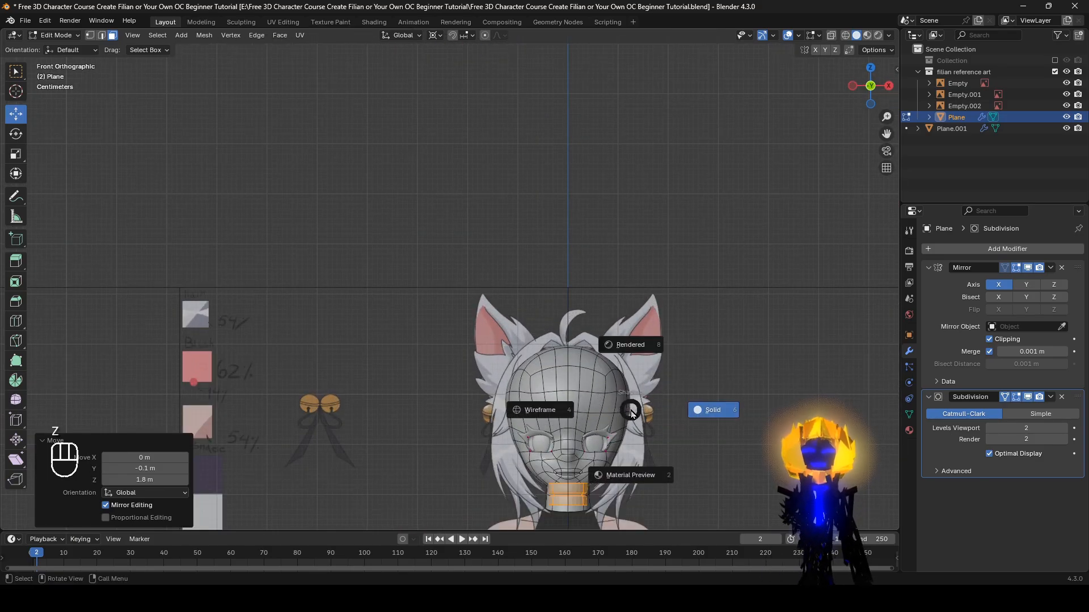
mouse_move(638, 422)
middle_mouse_down("shift")
mouse_move(501, 265)
mouse_move(658, 386)
mouse_move(539, 235)
middle_mouse_up("shift")
scroll(634, 365, "up", 4)
key("z")
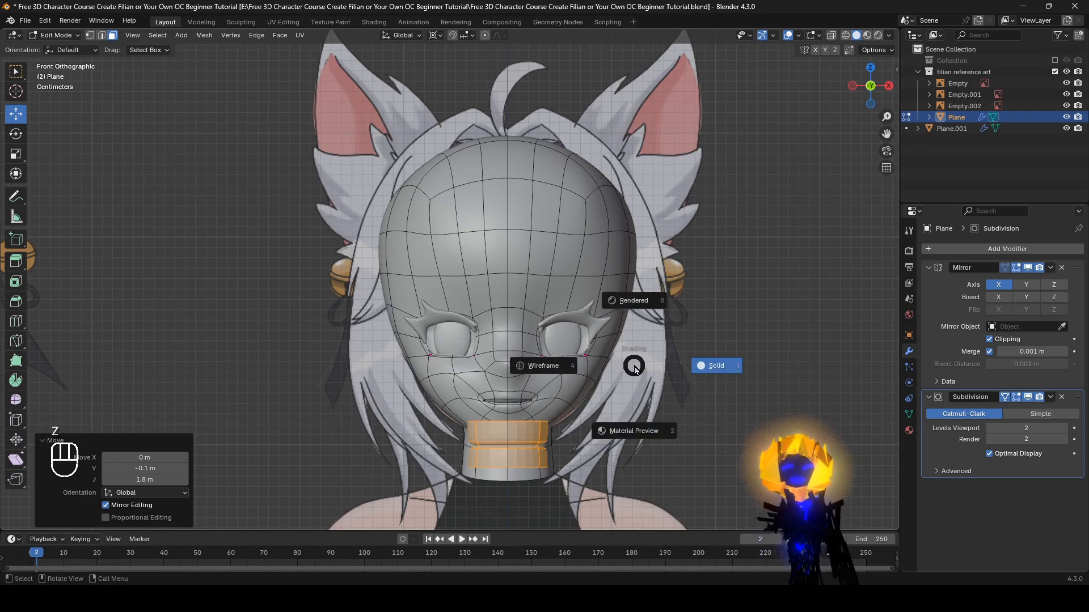
left_click(492, 355)
middle_click_drag(492, 355, 515, 251, "shift")
scroll(587, 269, "up", 3)
key("g")
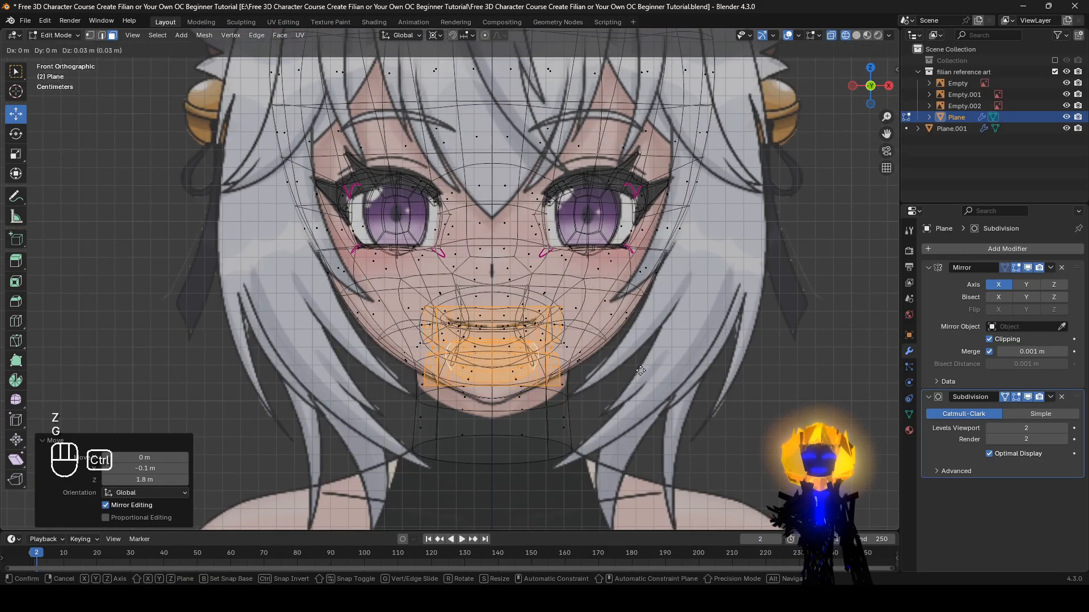
left_click(641, 371, "ctrl")
Step: Set the pivot point to Median Point and move the mouth parts back about 0.031 m in Y in side view
middle_click_drag(642, 371, 476, 376)
scroll(476, 376, "up", 3)
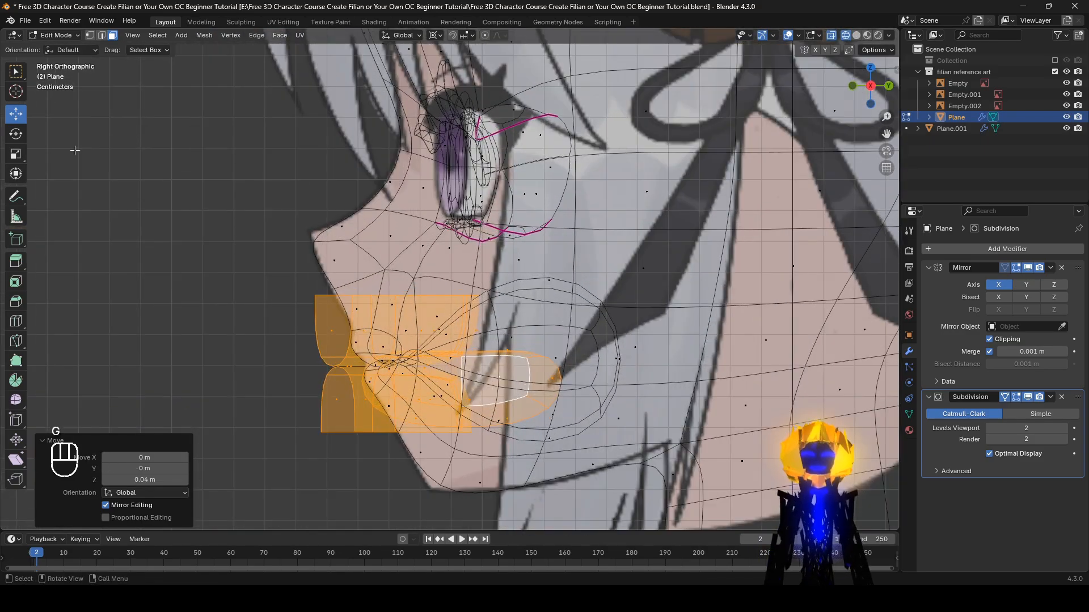
left_click(436, 35)
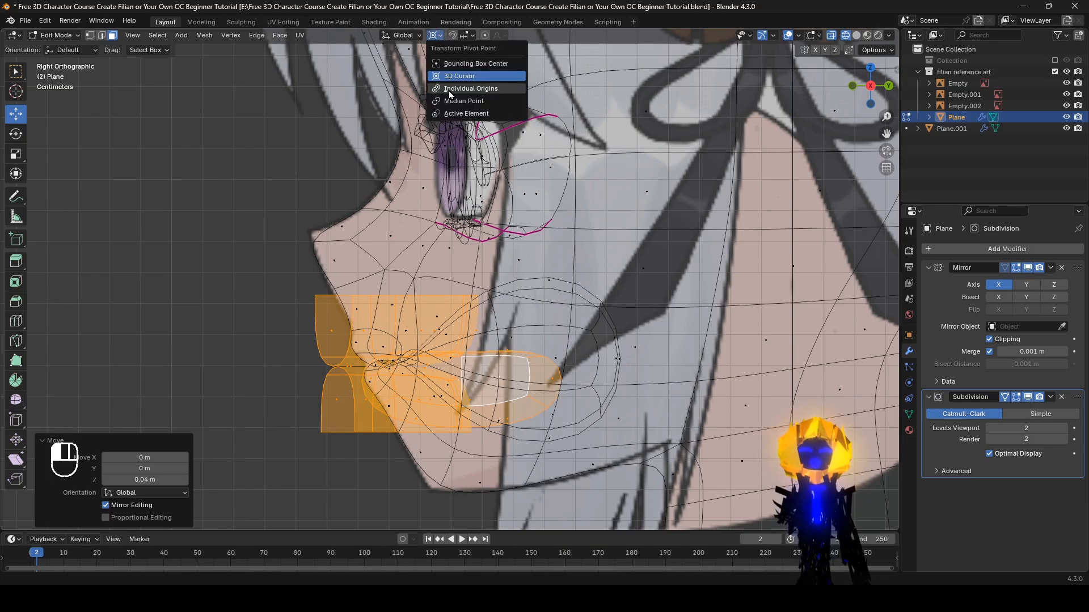
left_click(451, 89)
left_click(435, 35)
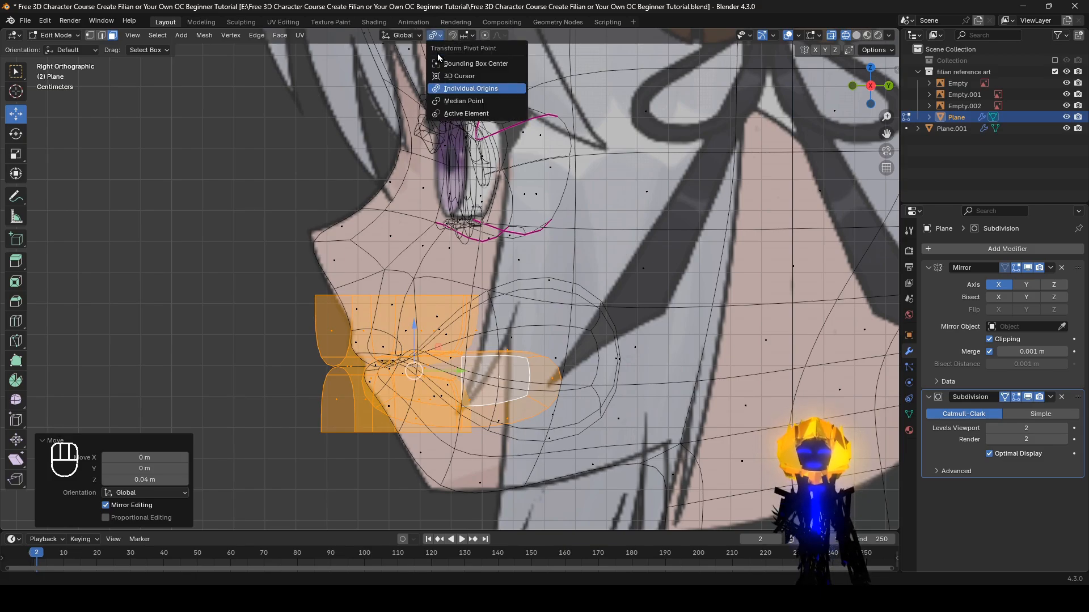
left_click(451, 101)
left_click_drag(460, 371, 546, 387)
Step: Fine-tune the mouth parts' position in side view, moving them about -0.0072 m and then 0.0043 m in Y
middle_click_drag(547, 387, 652, 275, "shift")
middle_click_drag(542, 275, 533, 339, "shift")
middle_click_drag(533, 339, 421, 319)
scroll(420, 317, "up", 2)
key("g")
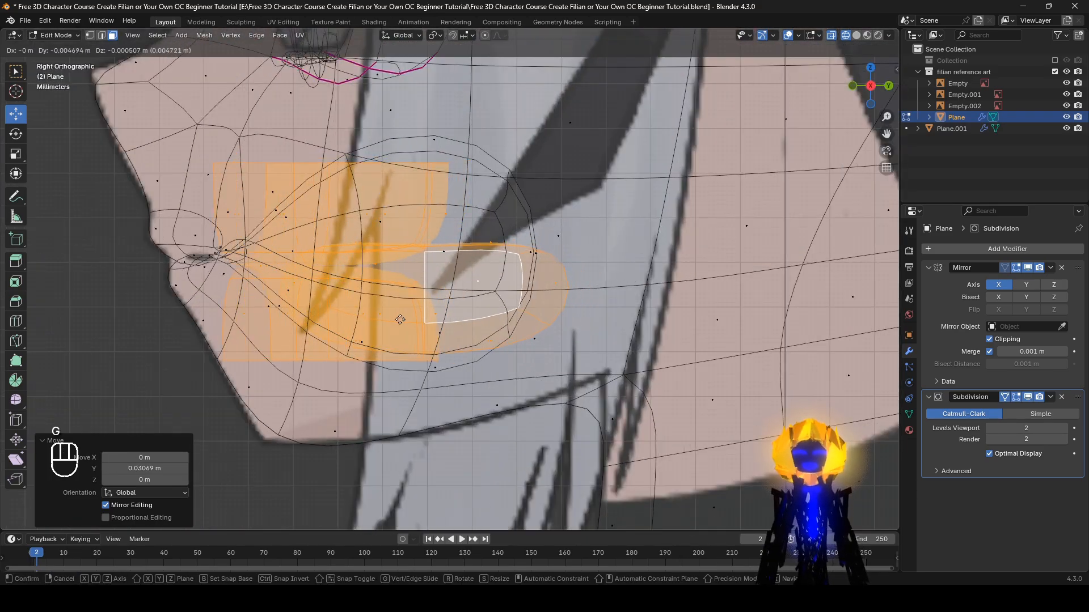
left_click(388, 319)
key("z")
key("z")
middle_click_drag(308, 317, 457, 355, "shift")
key("g")
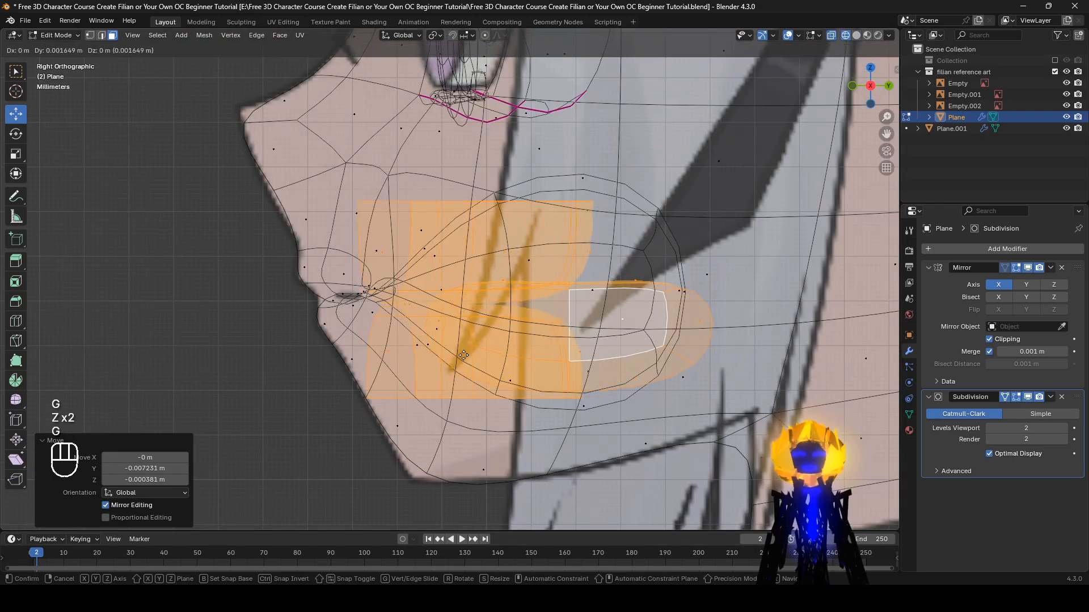
left_click(475, 355)
Step: Inspect how the mouth parts fit inside the head in solid shading, with the Mirror modifier's viewport display temporarily disabled
key("z")
mouse_move(598, 358)
middle_mouse_down()
mouse_move(638, 356)
mouse_move(493, 359)
middle_mouse_up()
key("z")
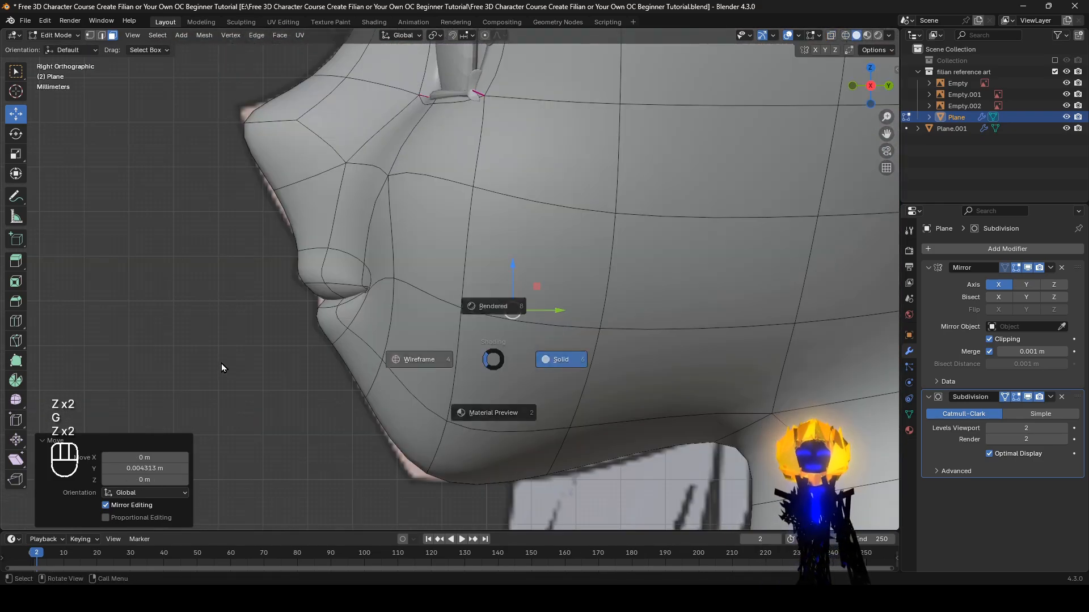
middle_click_drag(341, 363, 238, 380)
key("z")
middle_click_drag(553, 375, 517, 381)
scroll(517, 381, "up", 1)
left_click(1028, 269)
middle_click_drag(630, 329, 493, 317)
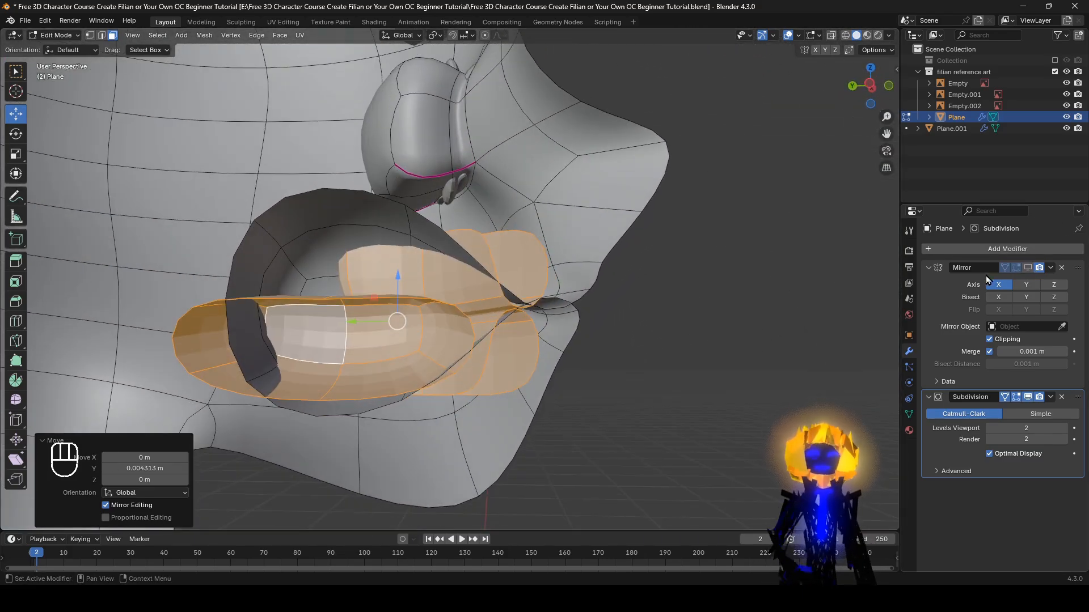
middle_click_drag(740, 279, 341, 307, "alt")
left_click(1029, 268)
scroll(806, 294, "down", 4)
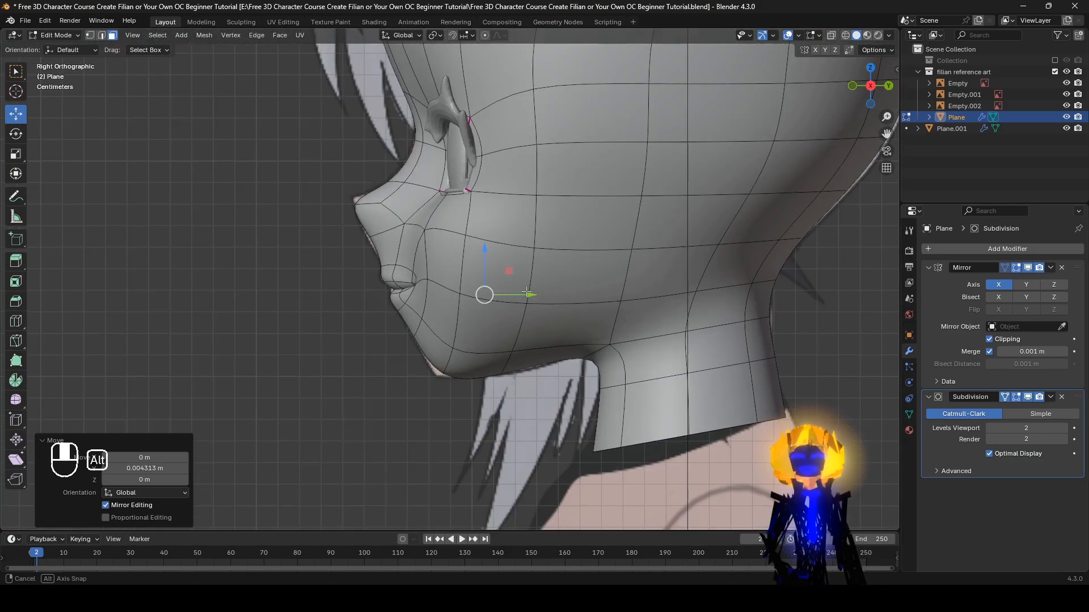
key("alt+z")
scroll(291, 311, "up", 5)
key("z")
middle_click_drag(533, 339, 677, 336)
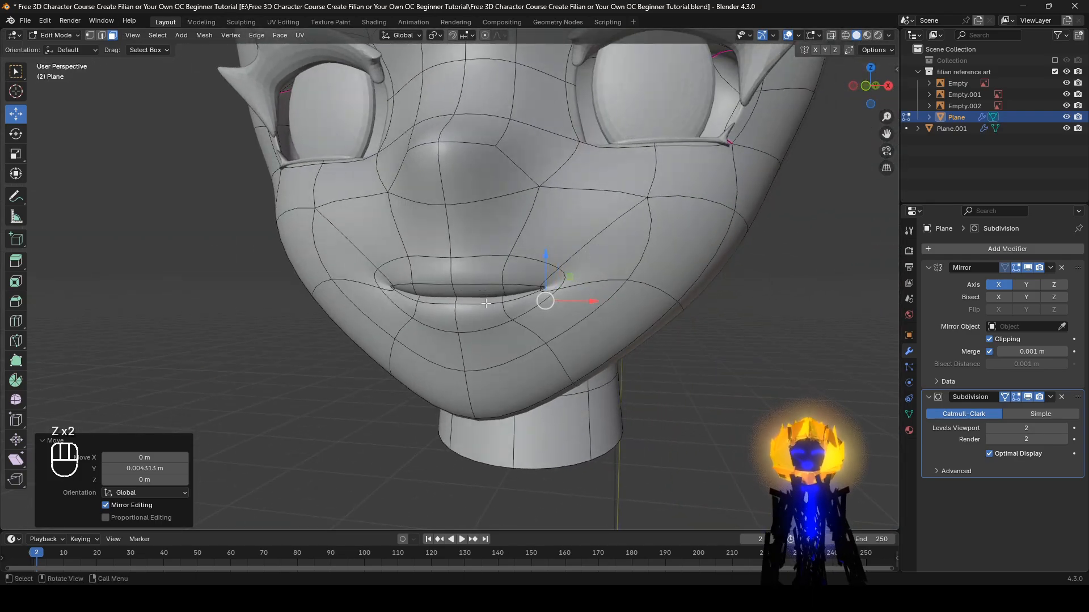
Step: Try opening the mouth with proportional editing, pulling the lower lip faces down and the upper lip faces up about 0.0057 m
scroll(486, 304, "up", 2)
left_click(505, 319)
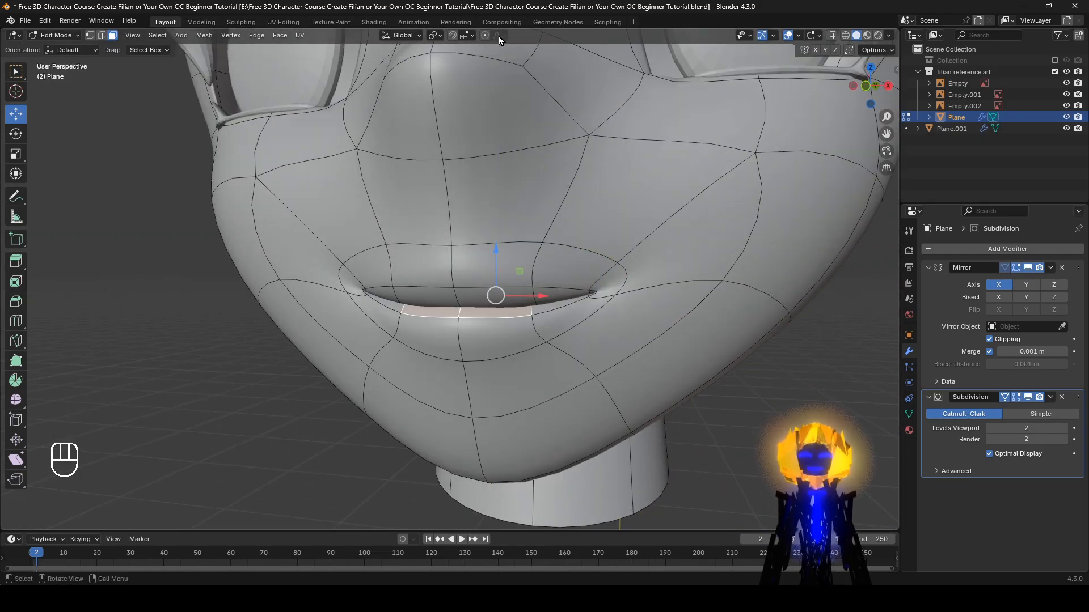
key("g")
key("z")
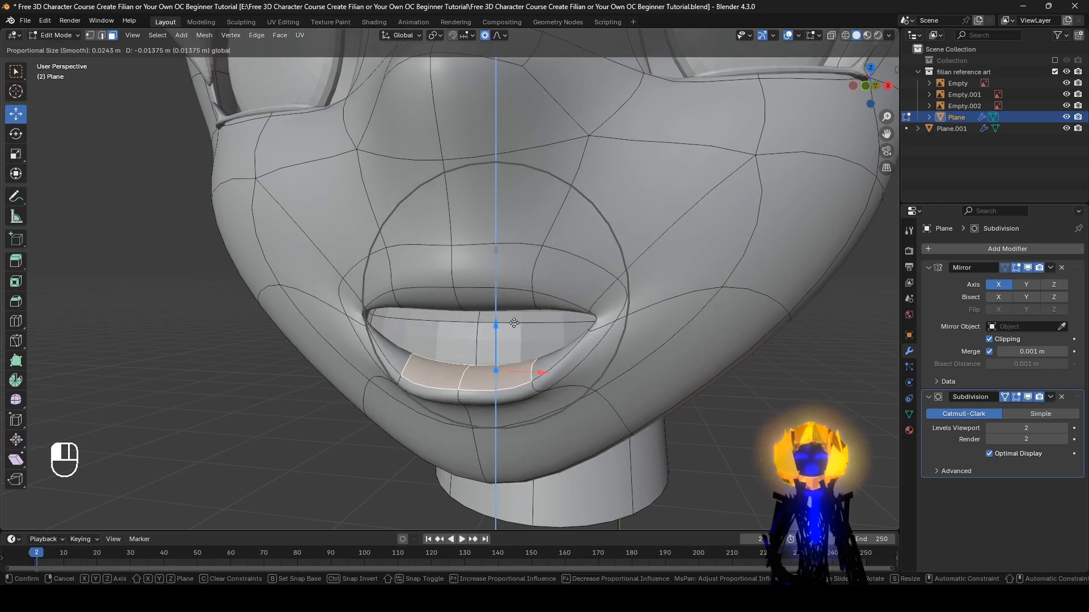
left_click(508, 295)
key("g")
key("z")
left_click(527, 284)
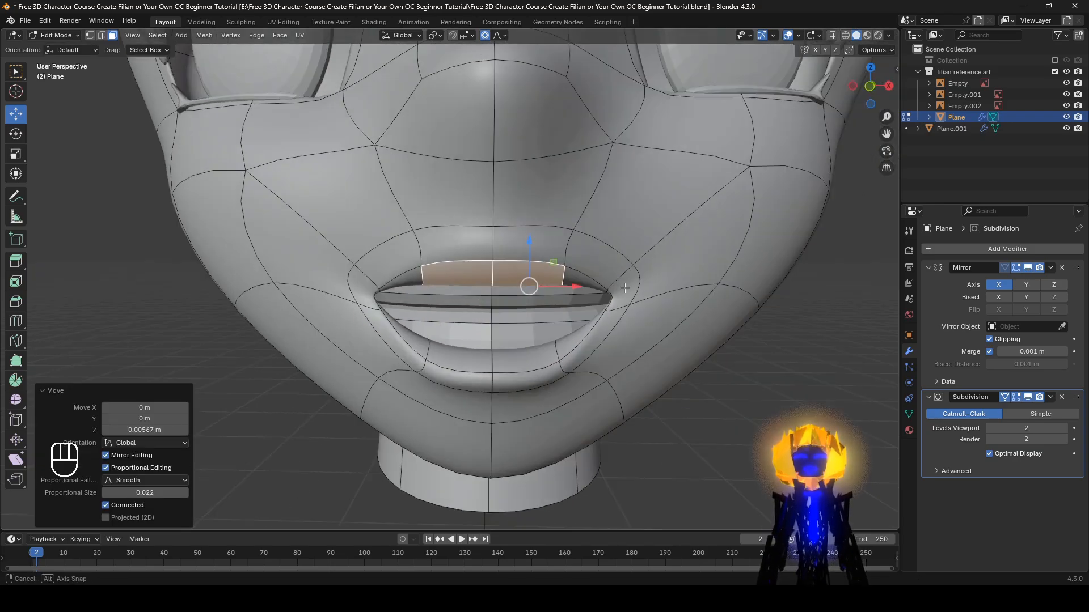
Step: Try creasing the edge loops of the curved bands visible in the open mouth, using a crease factor of 1
middle_click_drag(528, 284, 402, 279)
key("2")
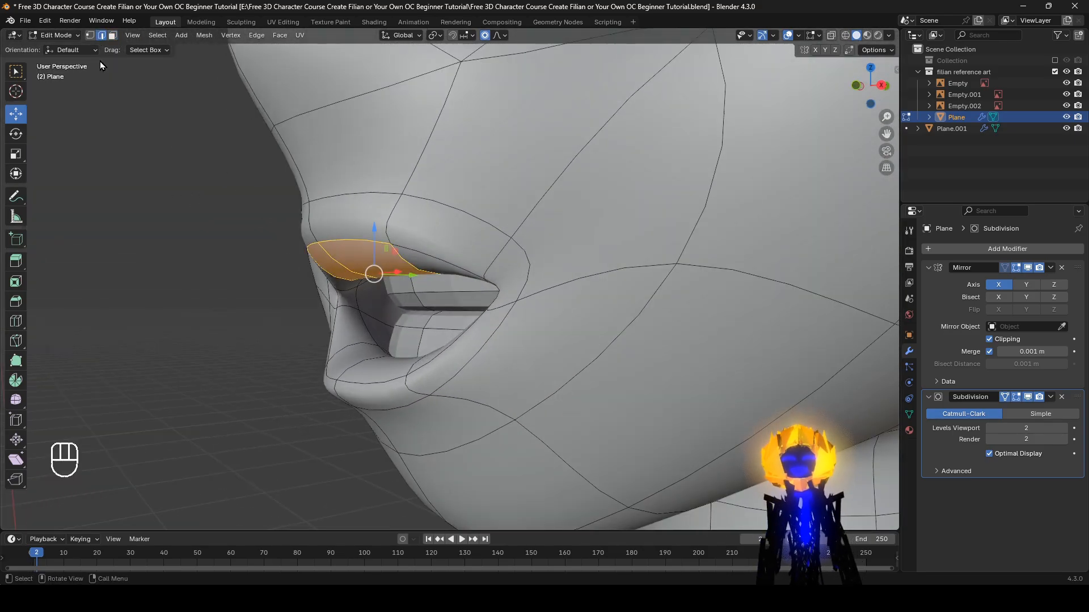
left_click(447, 292, "alt")
key("shift+e")
left_click(317, 483)
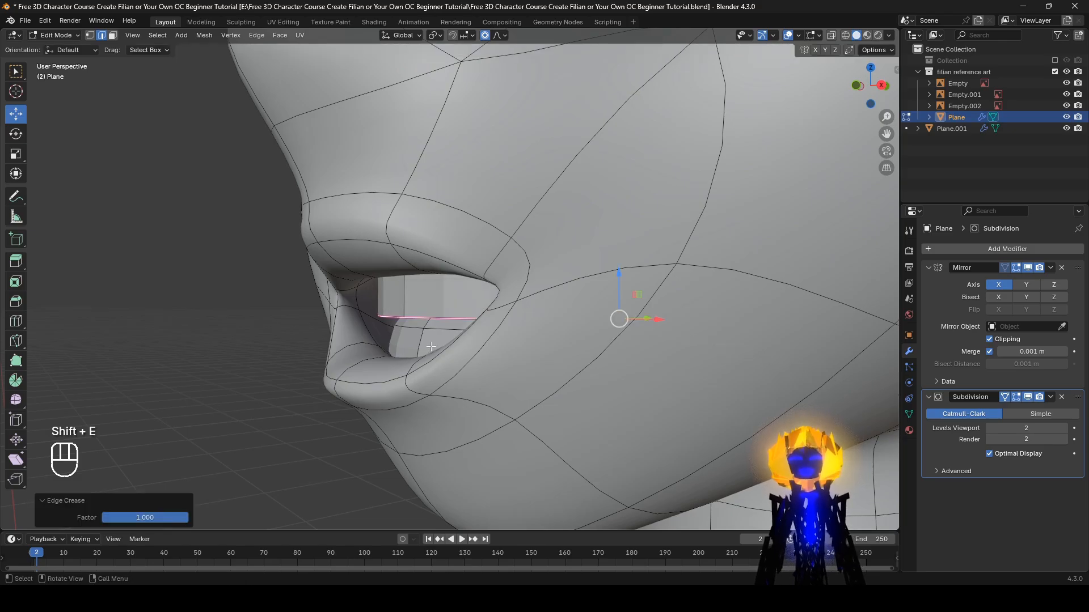
key("shift+e")
left_click(295, 539)
Step: Undo the band edge creases and the lip moves
middle_click_drag(373, 472, 123, 74)
key("ctrl+z")
key("ctrl+z")
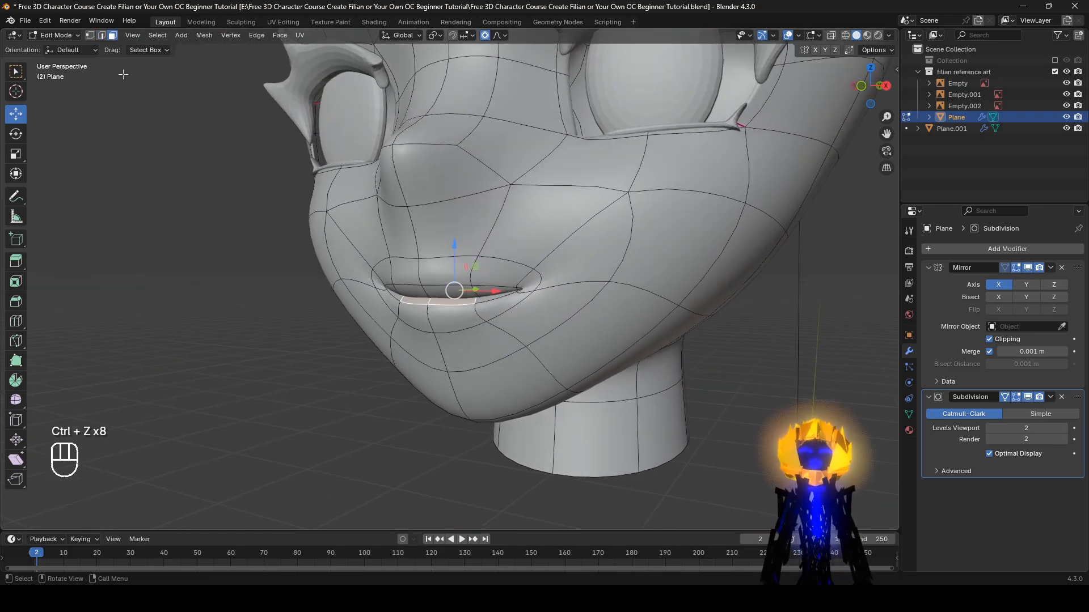
Step: Hide the face loop running across the cheeks and mouth corners, and select the linked lower jaw and lower mouth parts
left_click(623, 247, "alt")
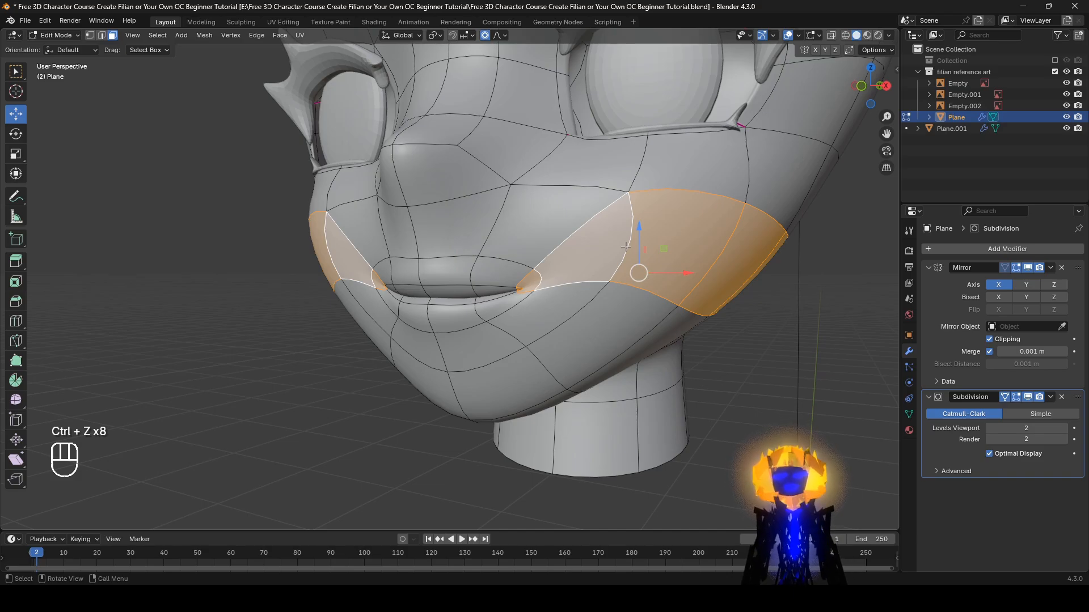
key("h")
middle_click_drag(595, 350, 553, 374)
key("l")
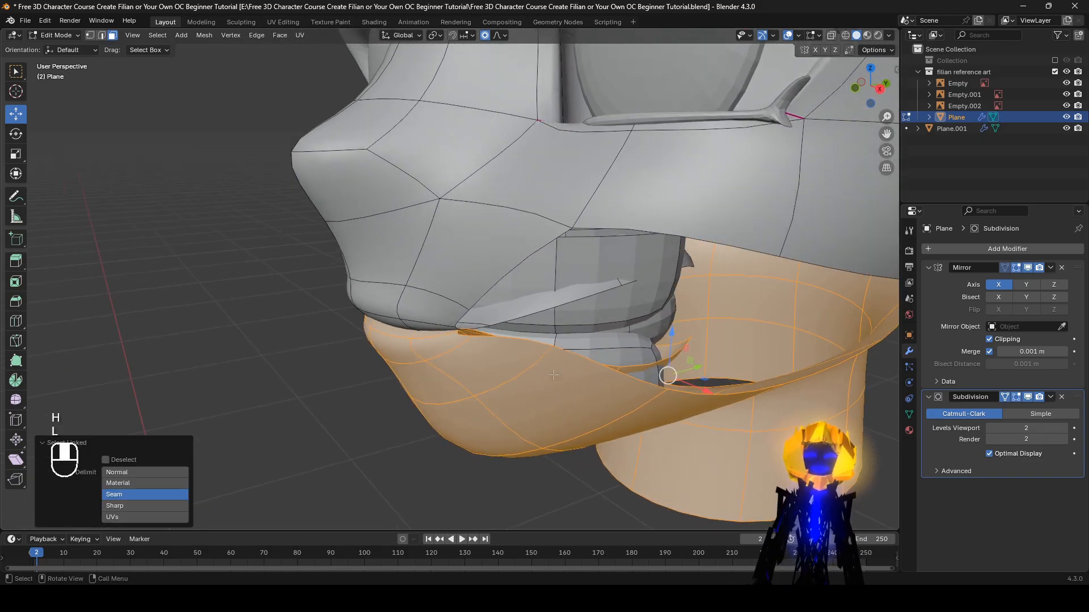
middle_click_drag(644, 337, 576, 342)
key("l")
Step: Try lowering the selected jaw and mouth parts about 0.018 m in Z, and reveal the hidden faces
left_click_drag(577, 342, 585, 355)
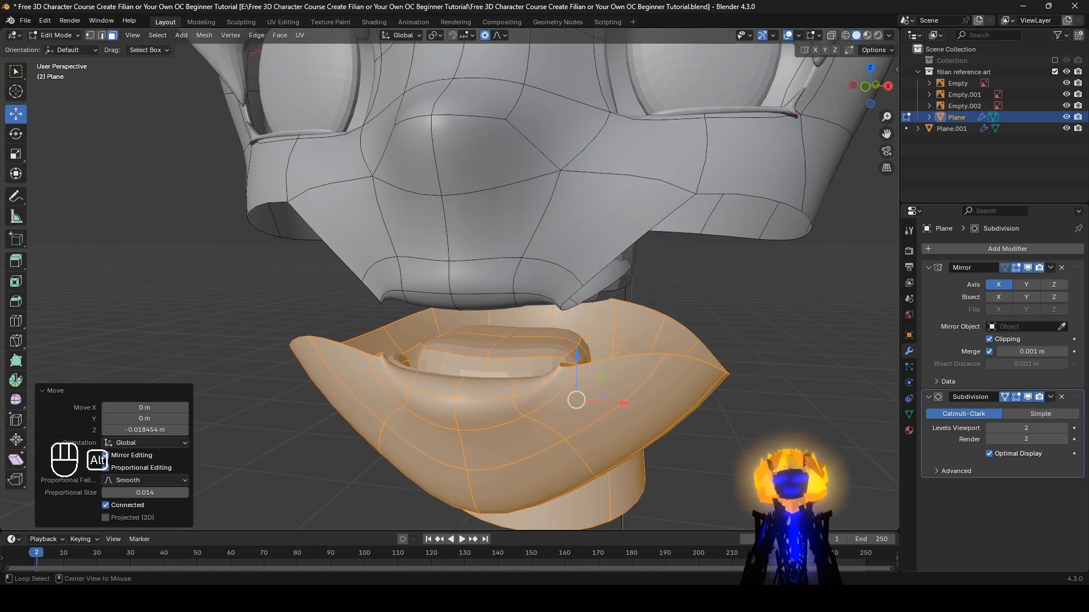
key("alt+h")
middle_click_drag(831, 425, 530, 352)
Step: Undo the jaw move, the linked selection and the hiding of the cheek face loop
key("ctrl+z")
key("ctrl+z")
key("ctrl+z")
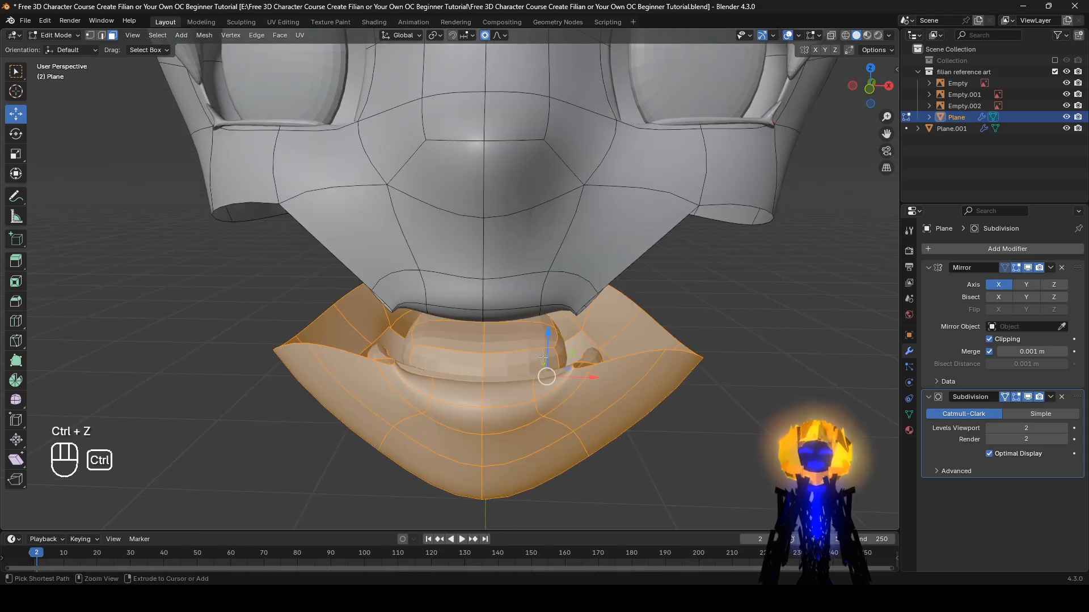
key("ctrl+z")
key("ctrl+z")
key("ctrl+z")
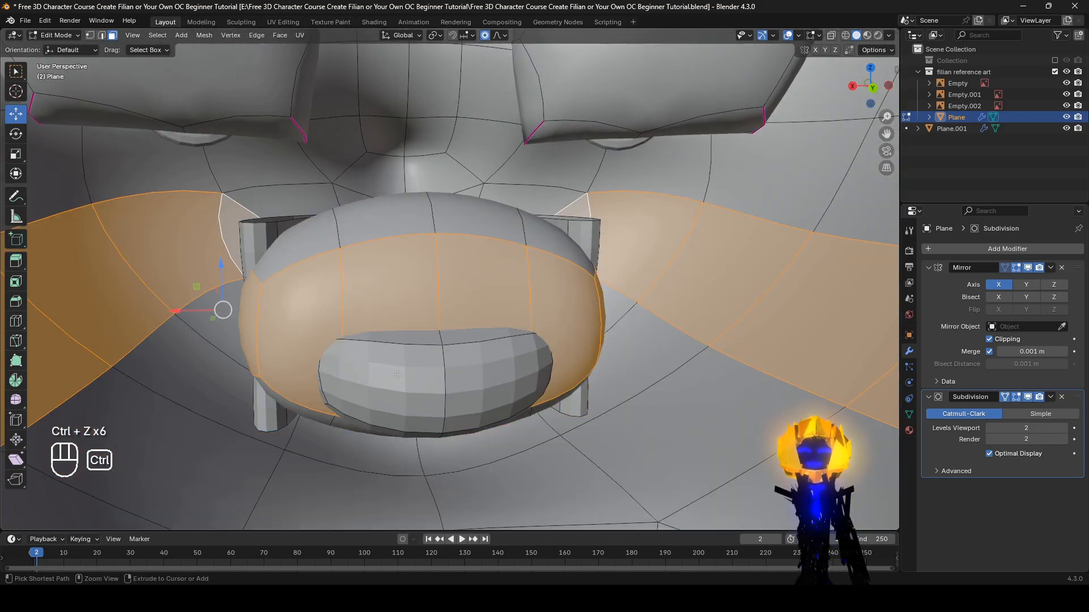
Step: Select the linked rounded block in wireframe, move it about -0.0015 m in X and slim it slightly with Shrink/Fatten
key("l")
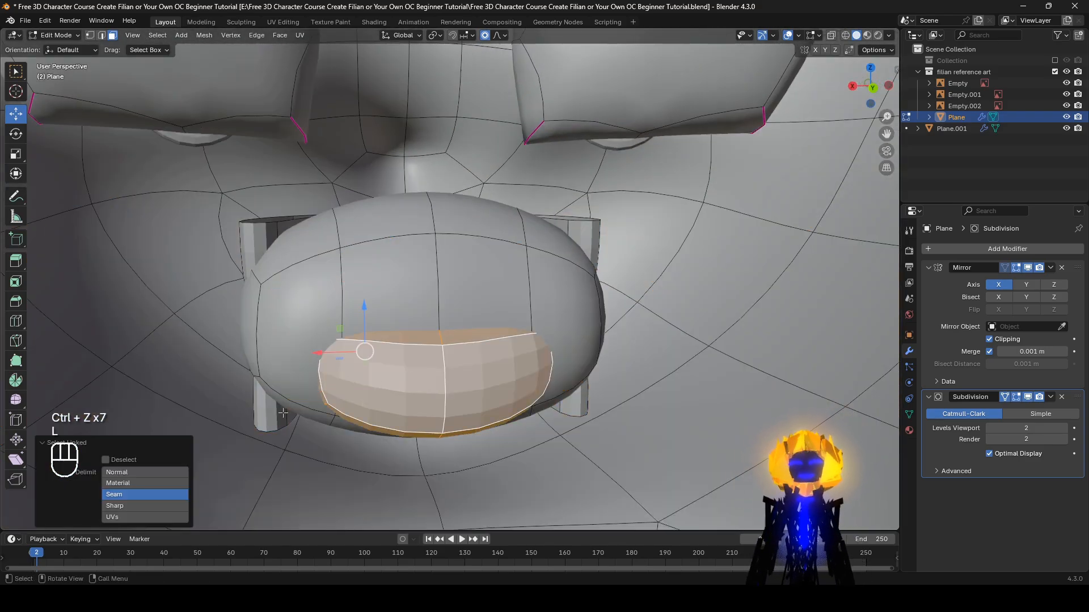
key("z")
left_click(212, 406)
middle_click_drag(314, 358, 319, 398)
key("s")
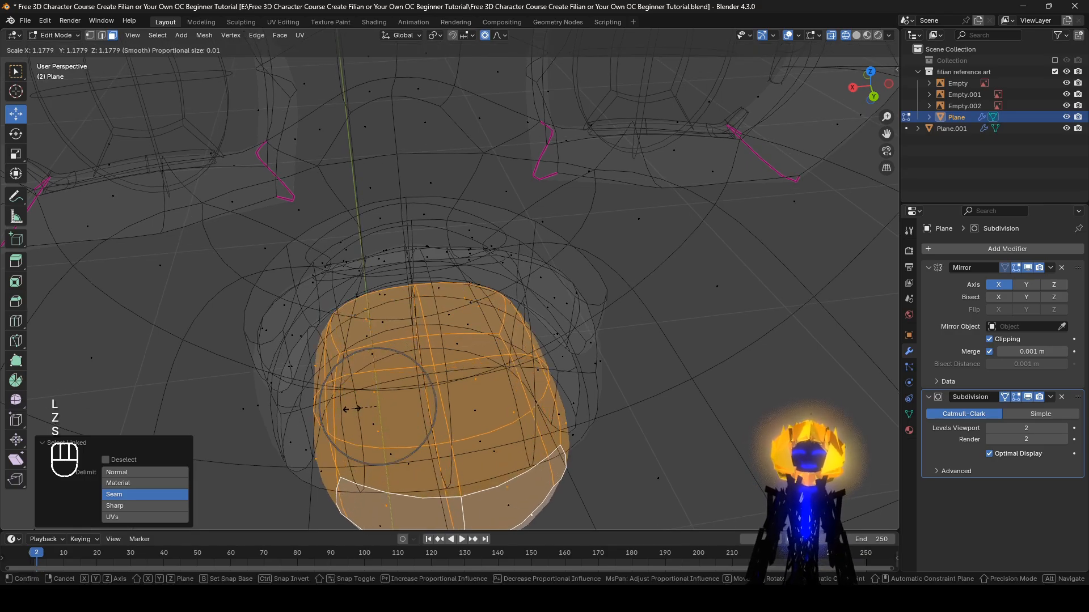
right_click(352, 410)
left_click_drag(338, 412, 344, 412)
key("alt+s")
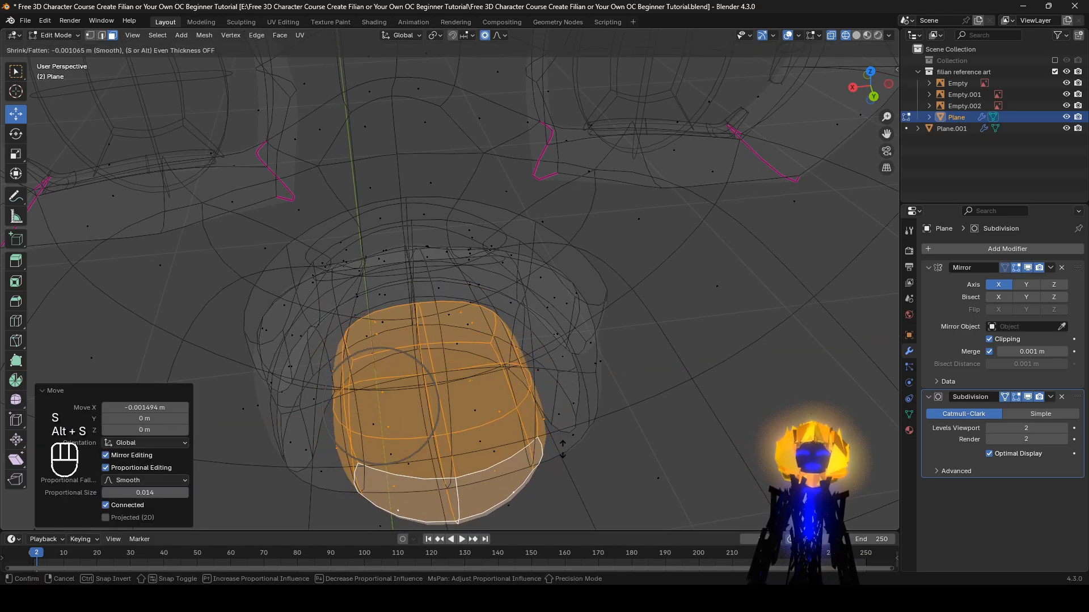
left_click(563, 446)
Step: Return to solid shading, frame the whole selected mesh in front view and save the file
middle_click_drag(495, 446, 573, 297)
key("z")
left_click(629, 432)
key("a")
key("KP_1")
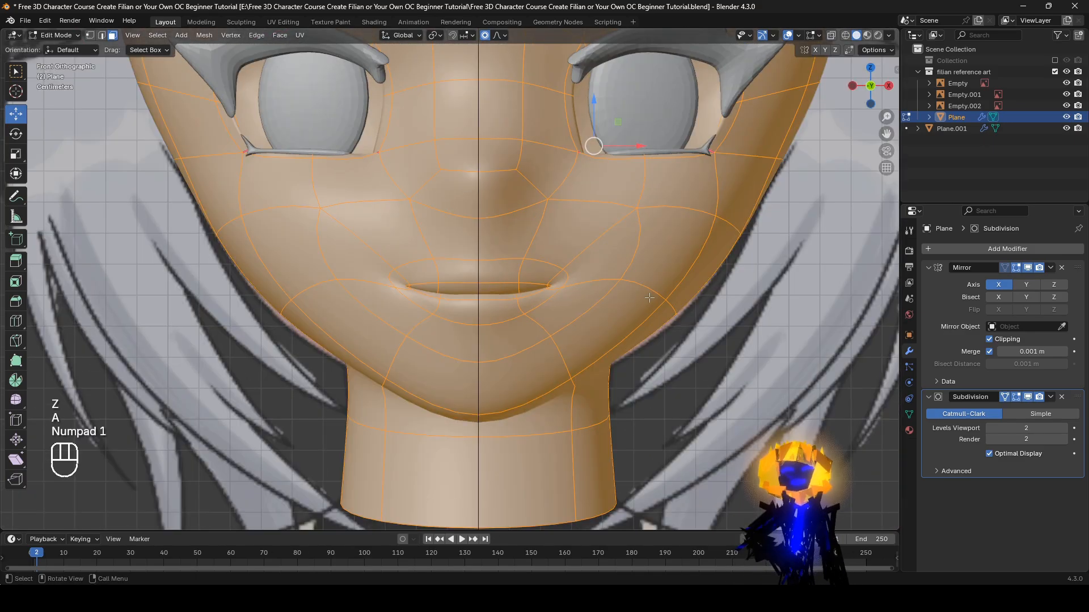
key("KP_Decimal")
key("ctrl+s")
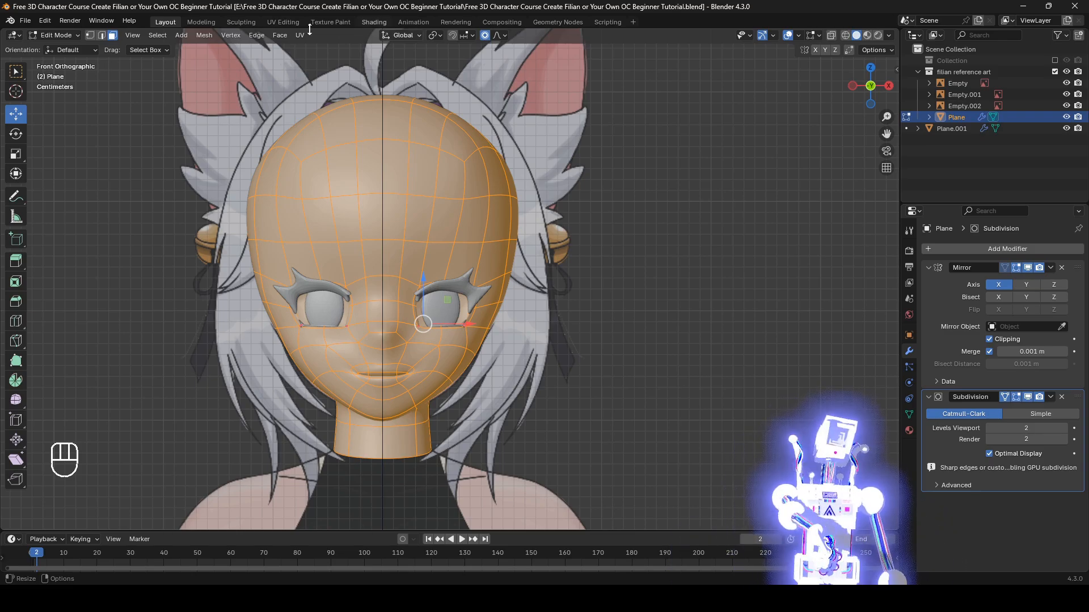
Step: In Object Mode, reset the 3D cursor to the world origin and add a mesh plane there
left_click(55, 36)
left_click(72, 51)
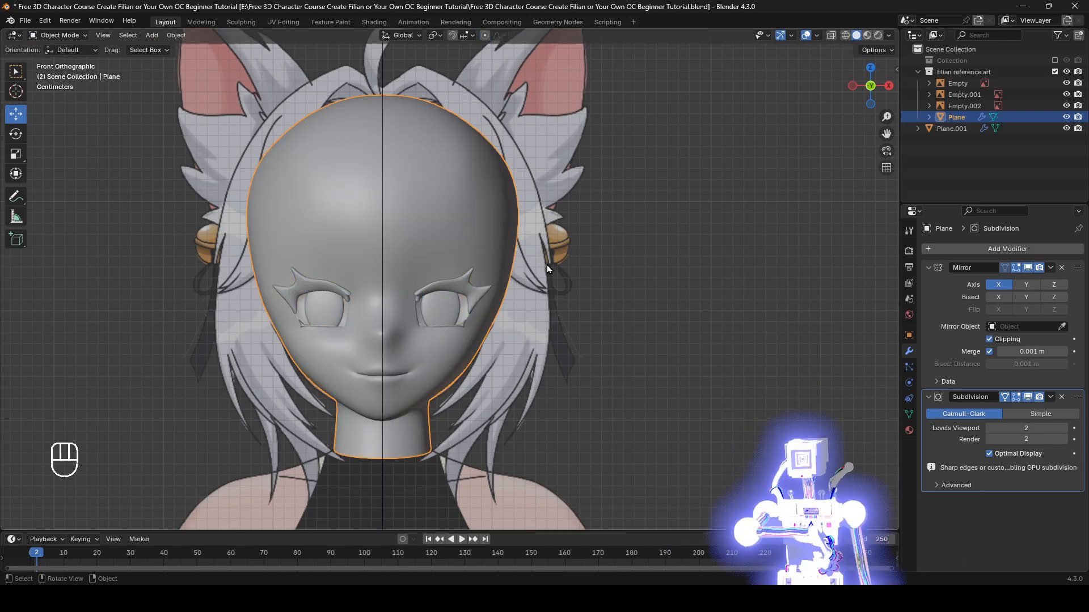
key("shift+c")
left_click(152, 35)
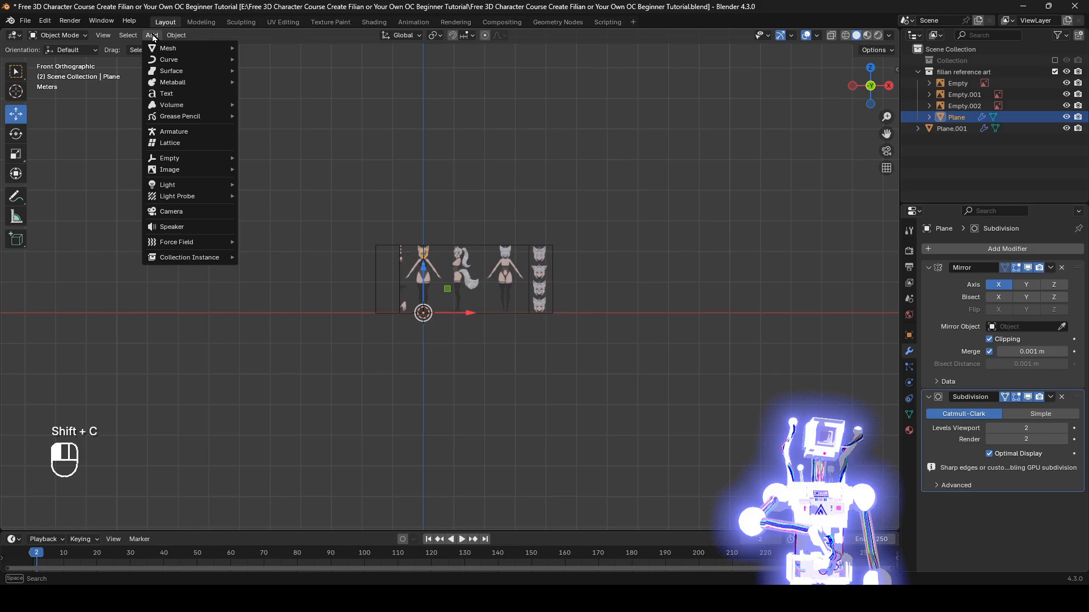
mouse_move(163, 49)
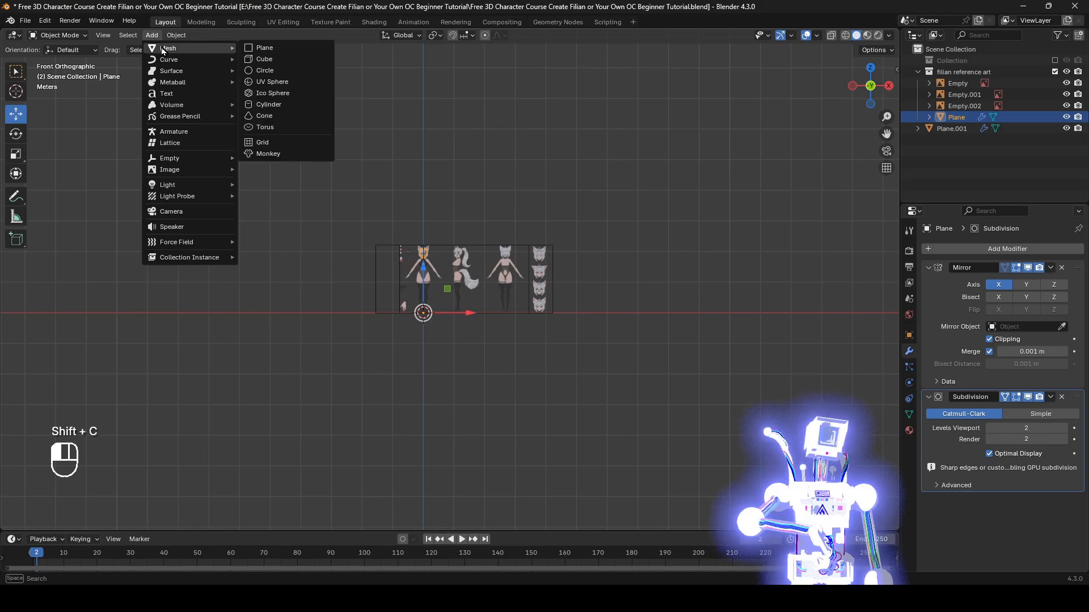
left_click(280, 47)
Step: Enter Edit Mode on the new plane and rotate it -90° in the right side view
left_click(60, 35)
left_click(60, 63)
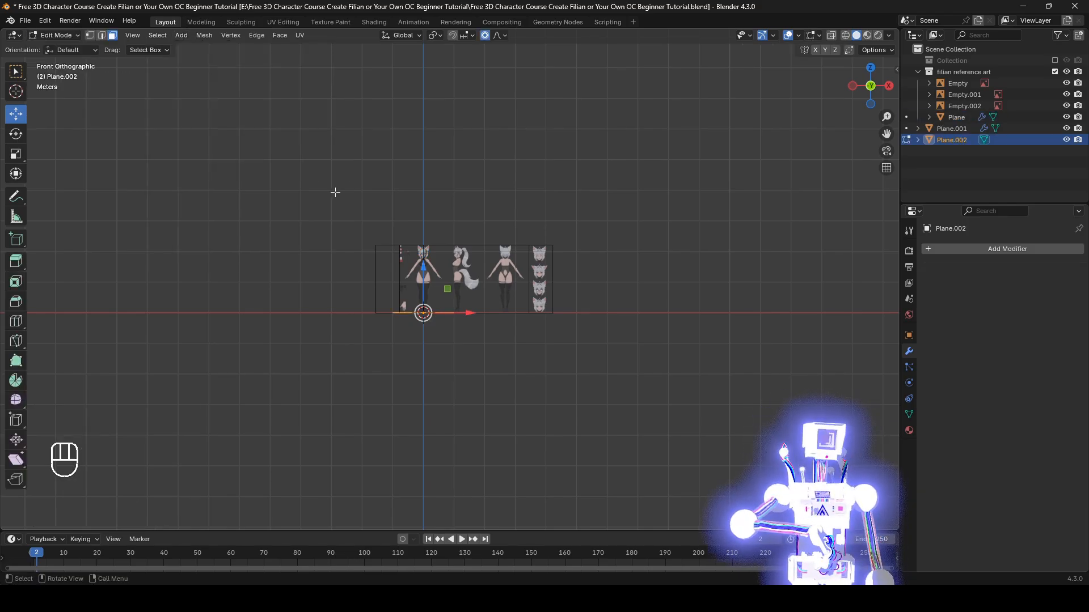
middle_click_drag(600, 345, 469, 343)
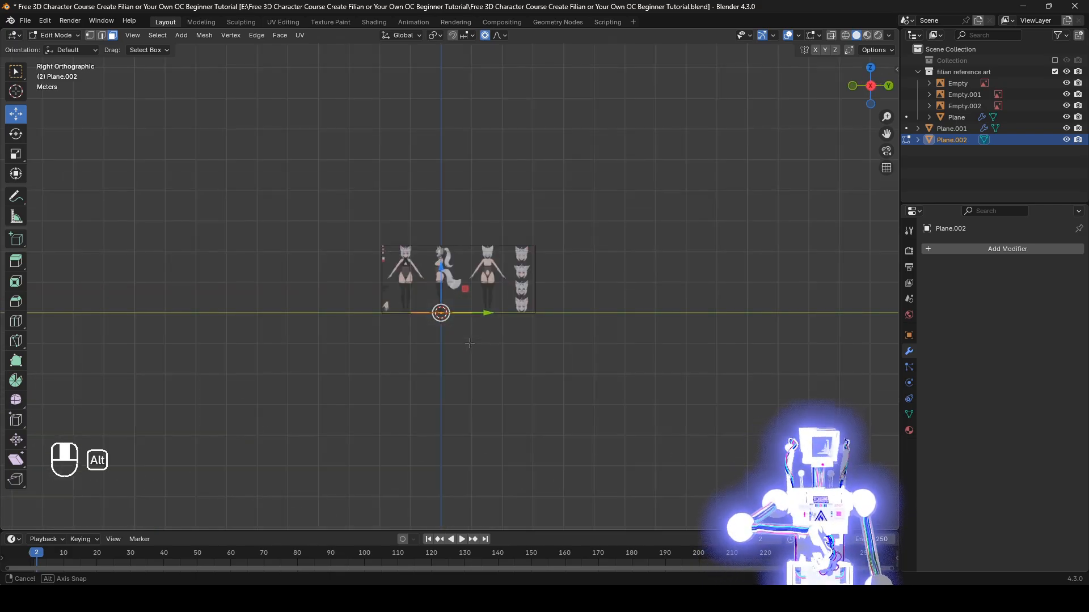
key("r")
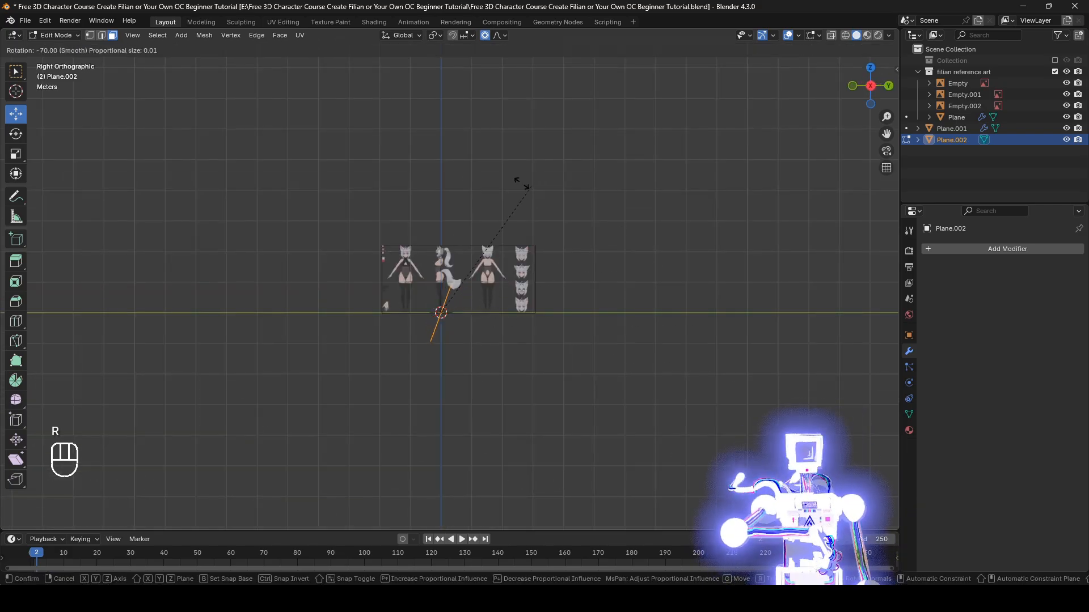
left_click(476, 194)
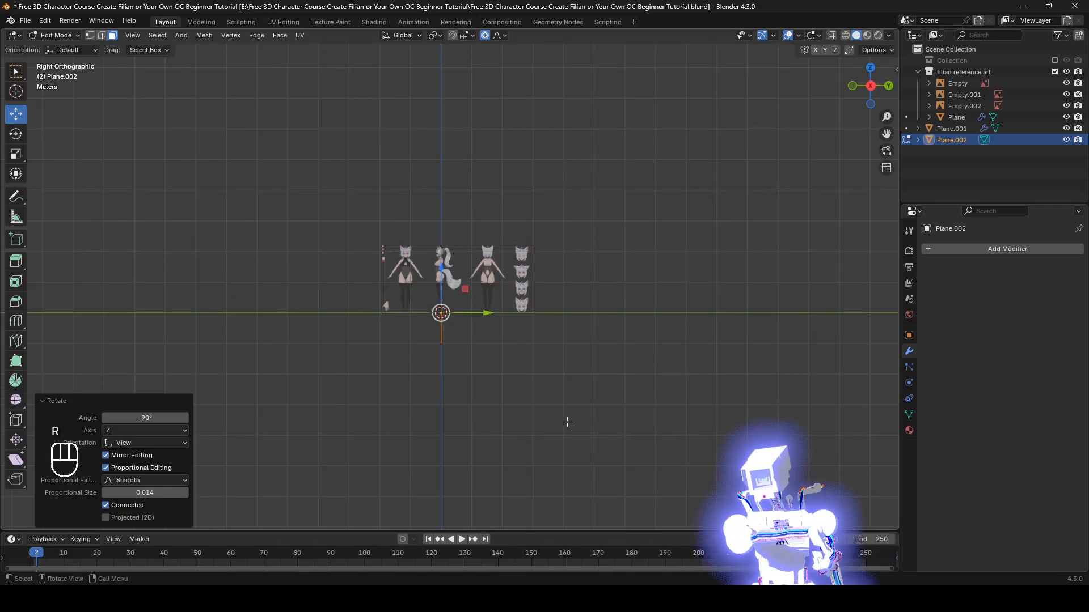
Step: Scale the new plane down in front view and move it up beside the head over the reference ear
middle_click_drag(570, 422, 711, 436)
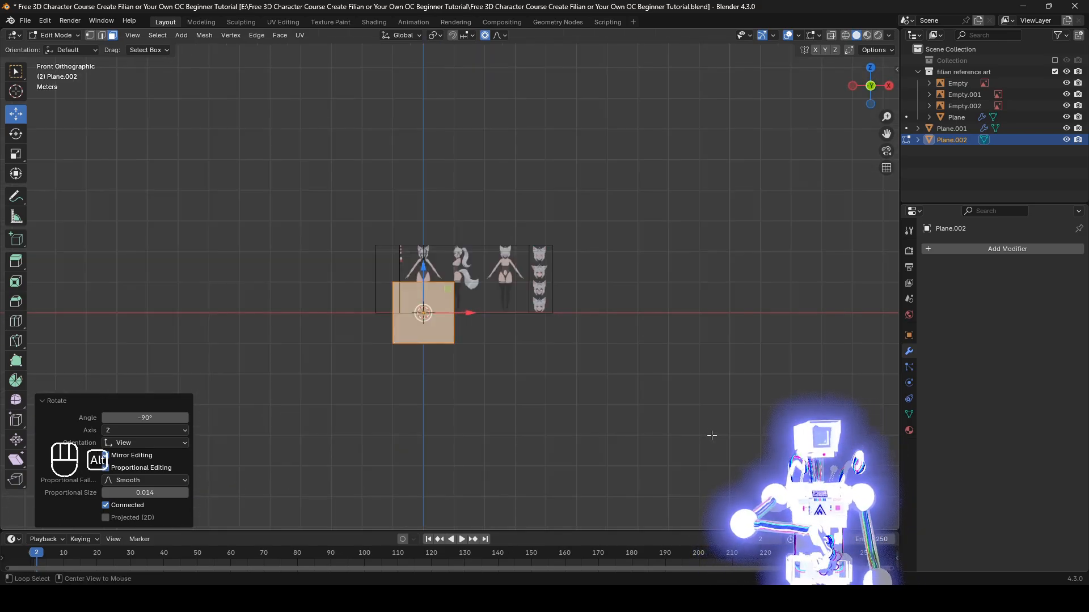
left_click(51, 403)
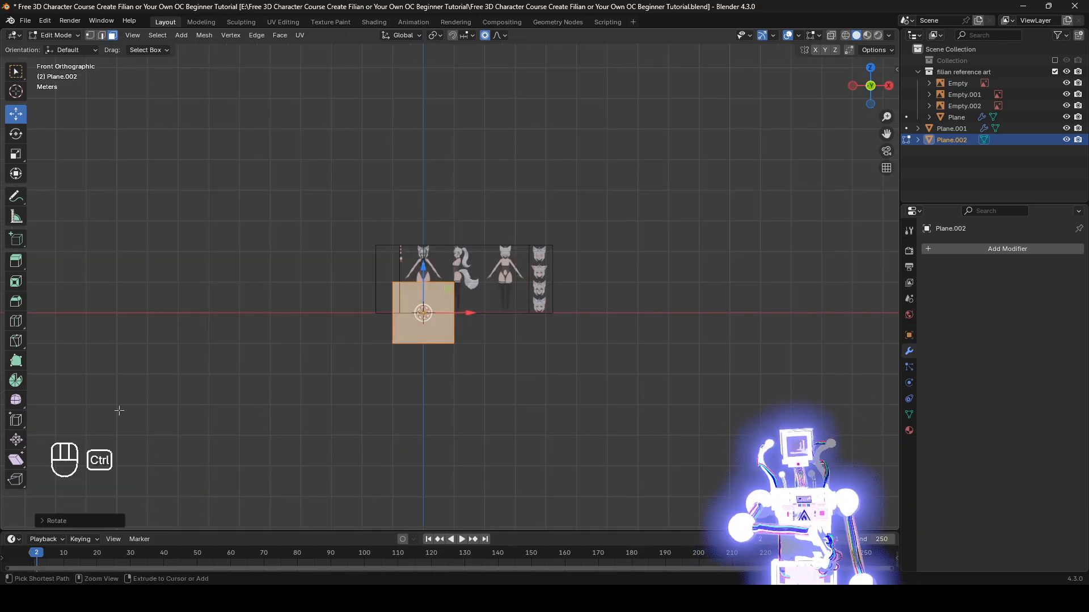
key("s")
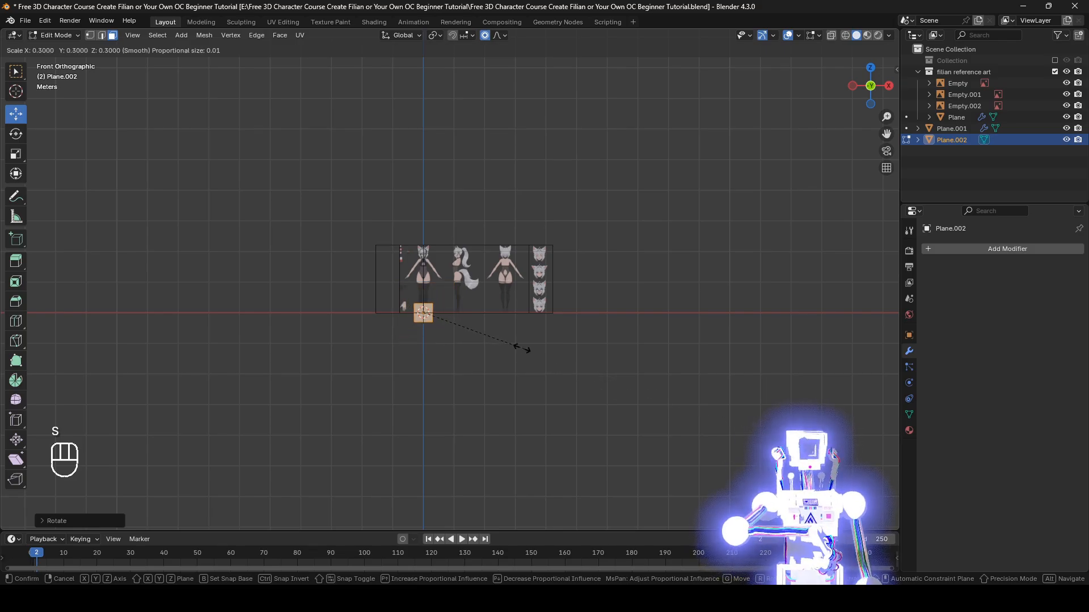
left_click(477, 337)
key("s")
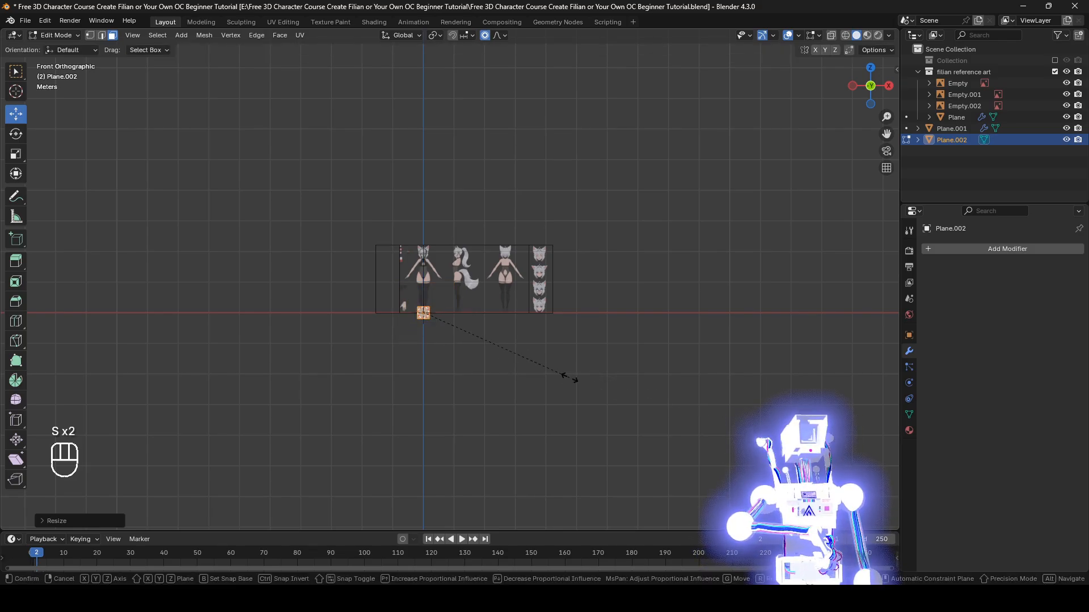
left_click(485, 354)
key("g")
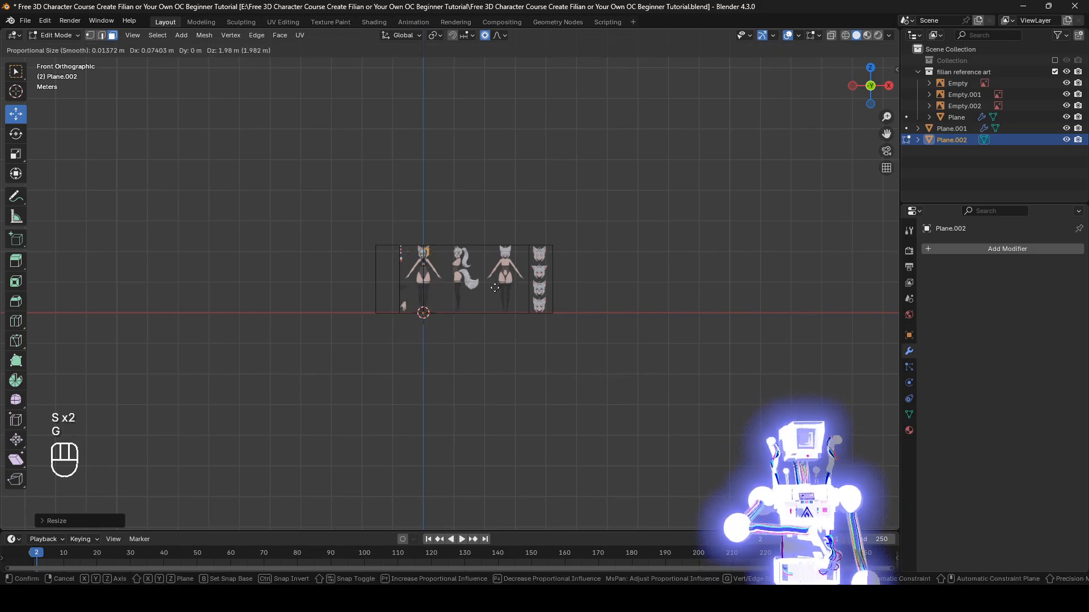
left_click(497, 285)
key("KP_Decimal")
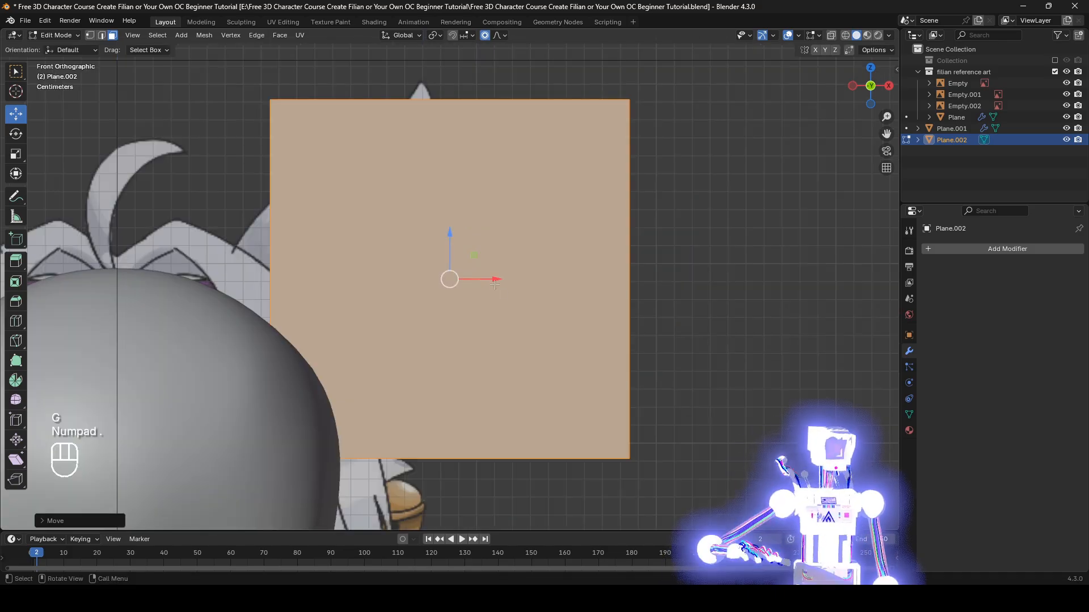
scroll(694, 264, "down", 4)
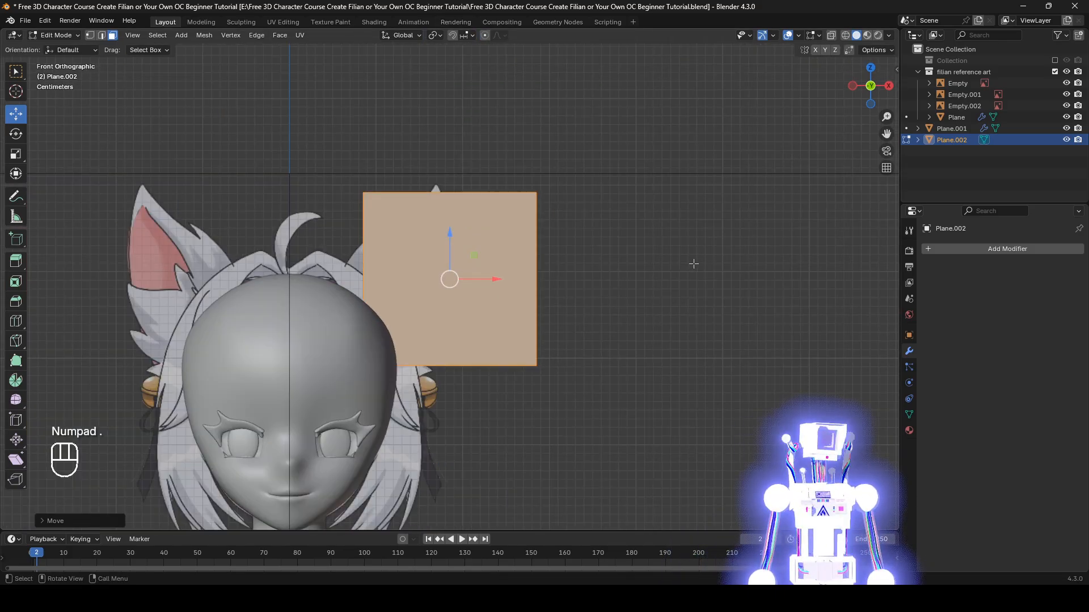
Step: Angle the plane in top view, then in right side view move it over the reference ear and rotate it about -12°
middle_click_drag(694, 264, 687, 408)
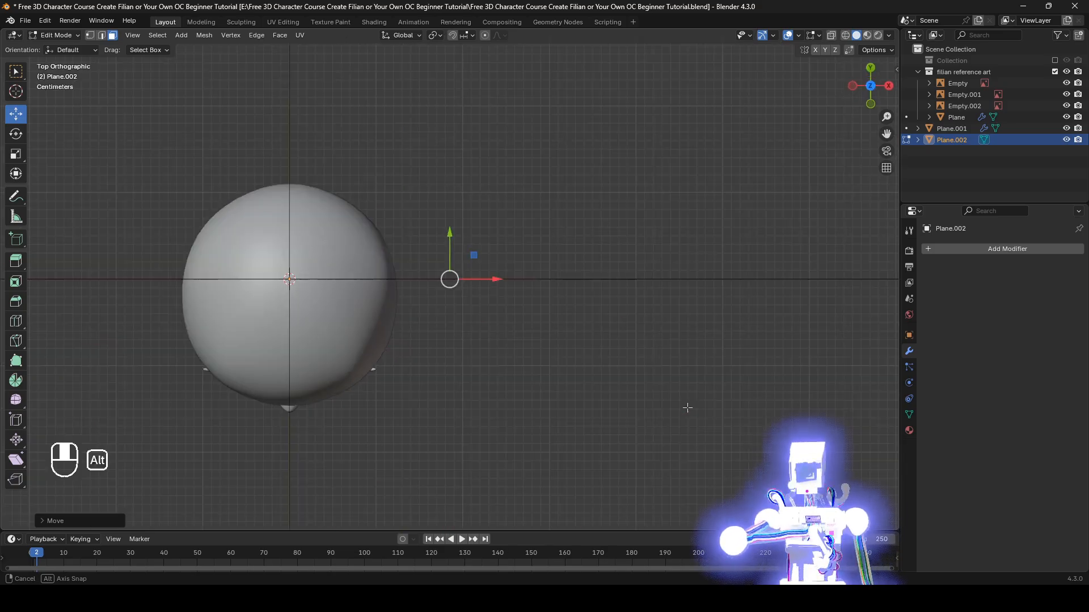
key("r")
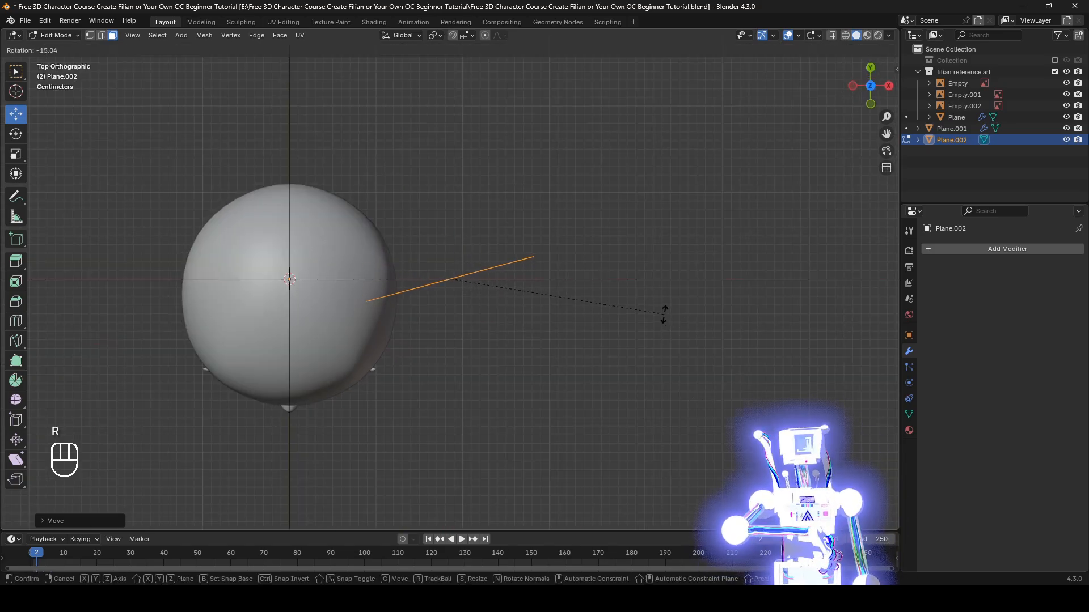
left_click(644, 298)
middle_click_drag(644, 297, 515, 168, "alt")
key("z")
key("g")
left_click(479, 255)
key("r")
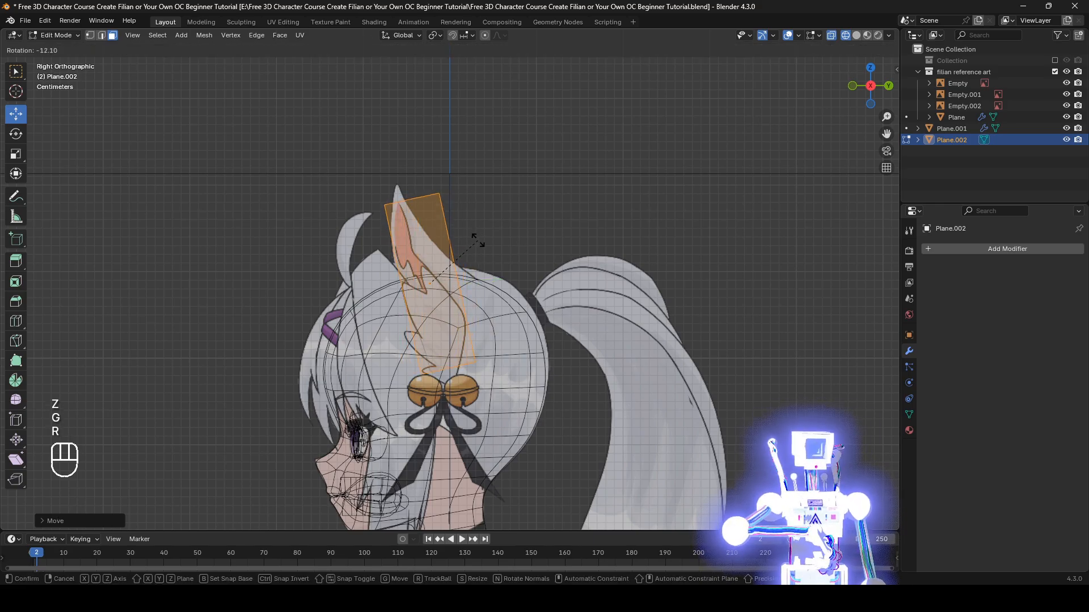
left_click(478, 242)
Step: In front view, scale the plane's top edge down to a narrow tip in edge selection mode and return to solid shading
middle_click_drag(478, 243, 281, 176)
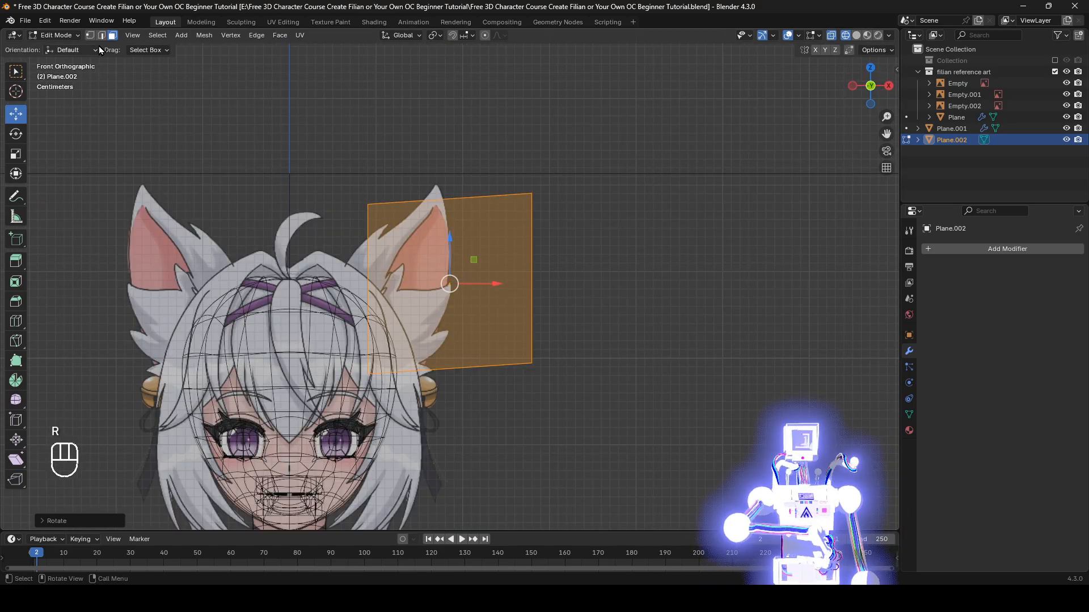
key("s")
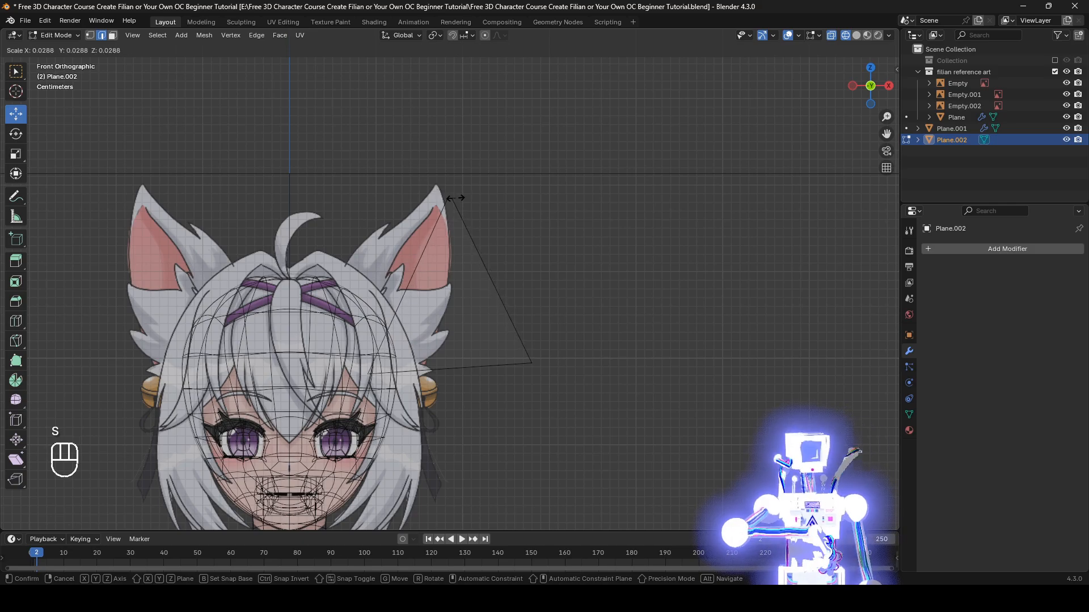
key("s")
left_click(487, 213)
key("z")
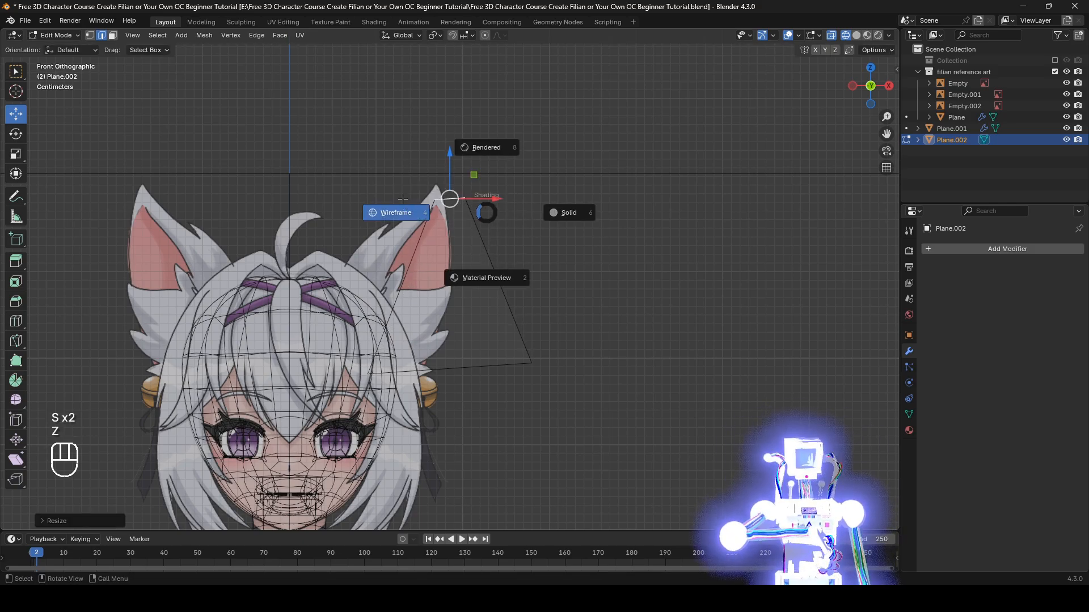
left_click(403, 199)
key("z")
left_click(512, 221)
Step: Move, rotate and shrink the plane's top edge so it matches the pointed tip of the reference ear
scroll(560, 219, "up", 3)
middle_click_drag(560, 218, 571, 255, "shift")
key("g")
left_click(528, 235)
key("r")
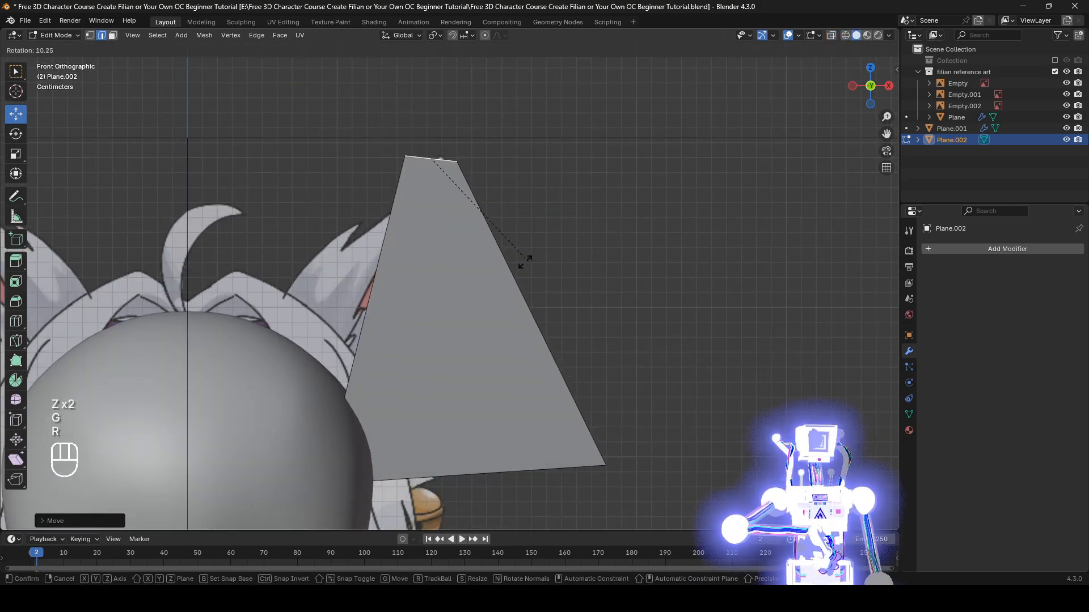
left_click(512, 271)
key("s")
left_click(440, 185)
key("g")
left_click(443, 330)
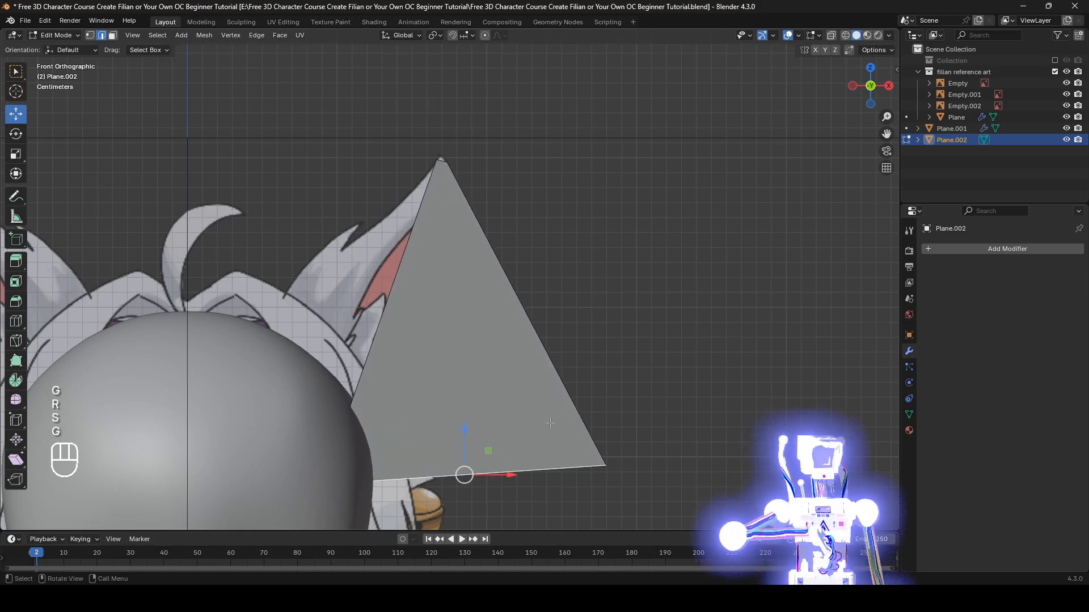
Step: In back view with wireframe shading, move the plane's bottom edge onto the head and rotate it along the ear's base
middle_click_drag(746, 295, 488, 397)
scroll(580, 413, "down", 2)
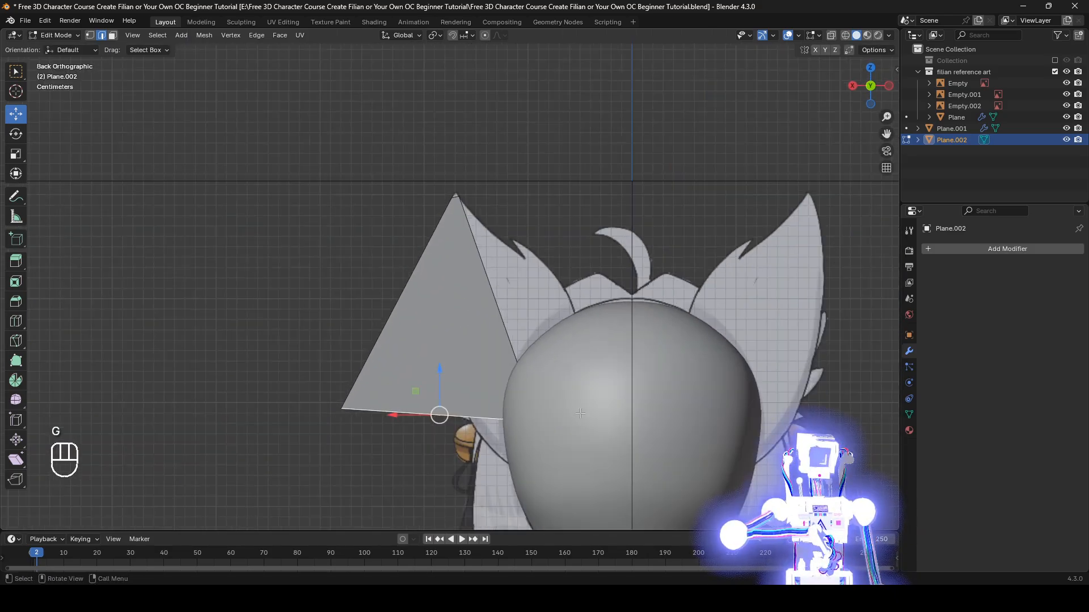
middle_click_drag(580, 413, 515, 332, "shift")
key("z")
left_click(299, 348)
key("g")
left_click(590, 360)
key("r")
left_click(560, 294)
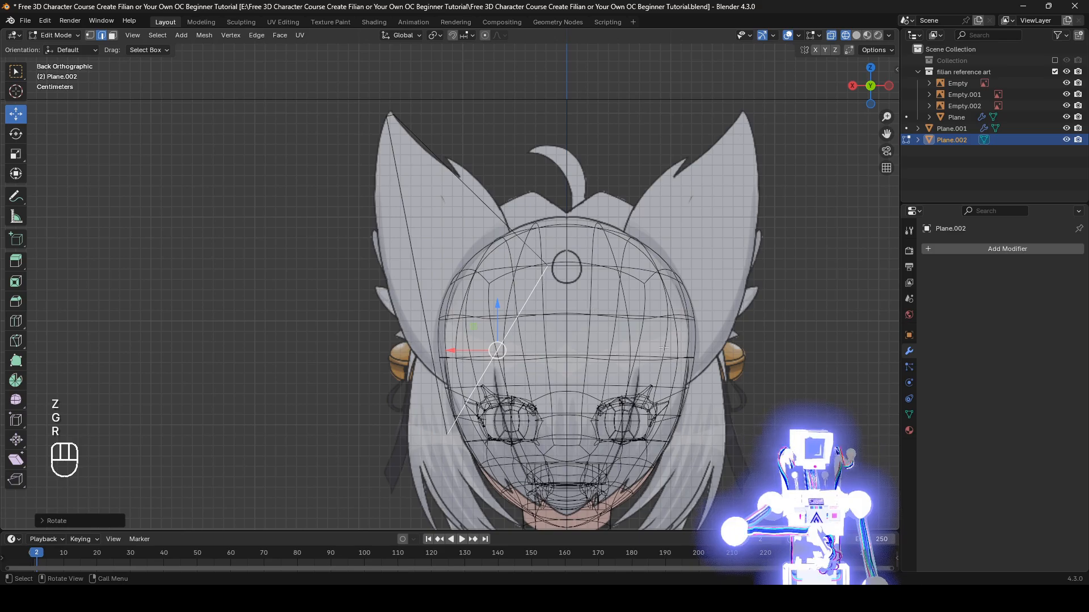
Step: Reposition the ear's bottom edge and scale it up to the width of the ear base, then return to solid shading
key("s")
left_click(581, 359)
key("g")
left_click(599, 345)
key("s")
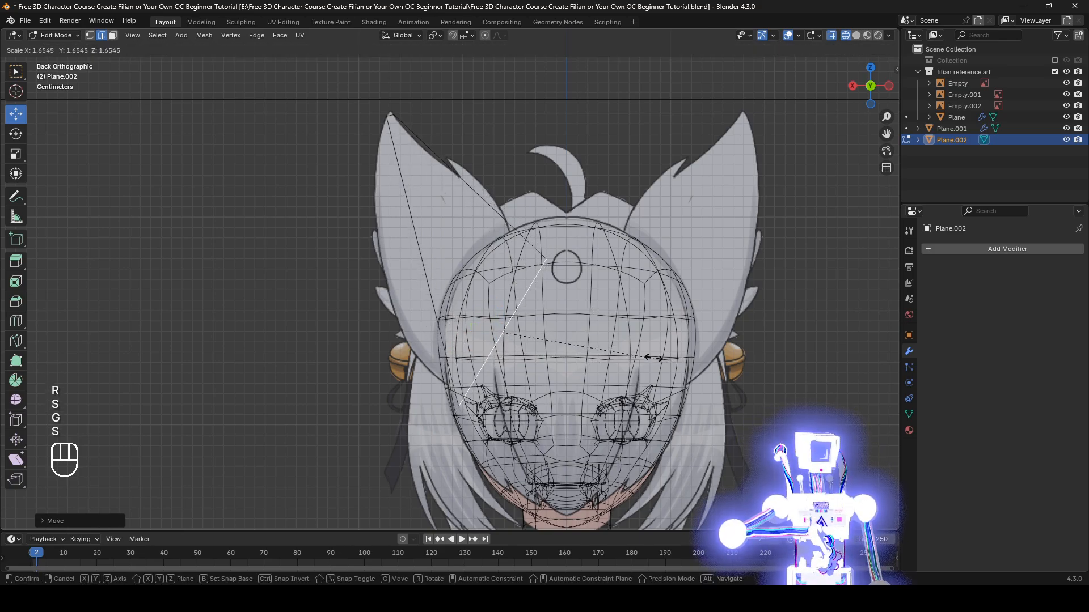
left_click(653, 357)
key("z")
left_click(537, 292)
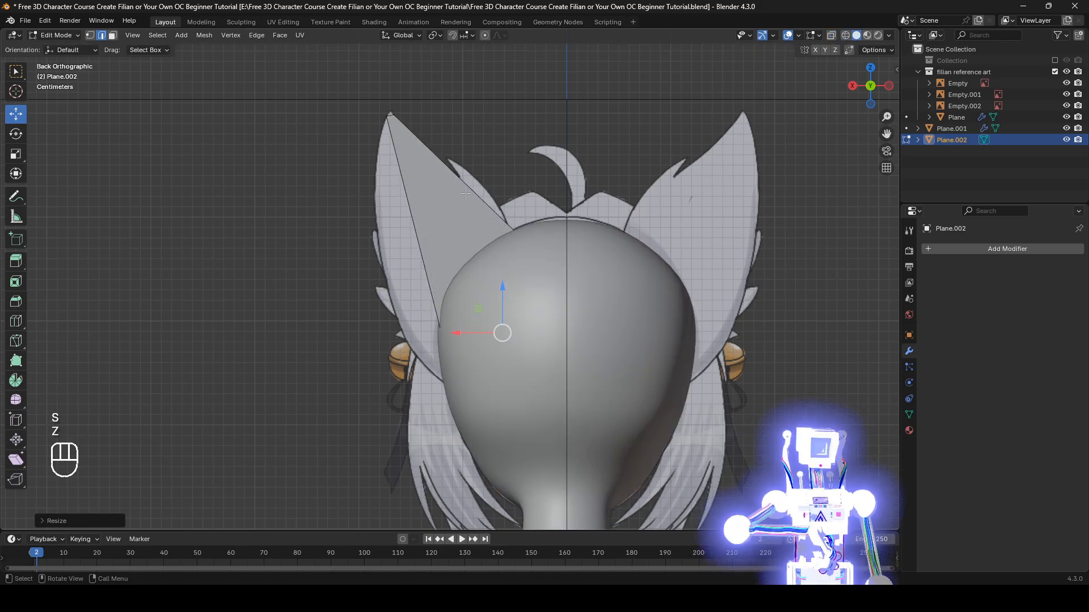
Step: Add a loop cut across the middle of the ear, then move and widen it to fit the reference outline
key("ctrl+r")
left_click(466, 191)
left_click(466, 190)
key("g")
left_click(452, 220)
key("s")
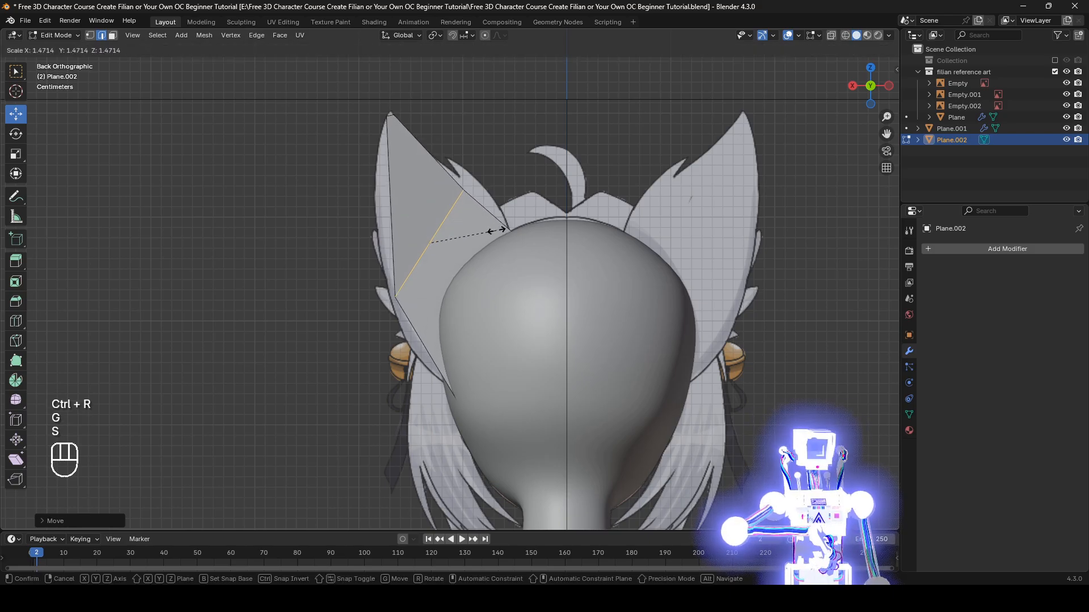
left_click(500, 229)
Step: Add a loop cut across the ear's upper section and move it to match the curved outline near the tip
key("ctrl+r")
left_click(416, 142)
left_click(415, 141)
key("g")
left_click(500, 175)
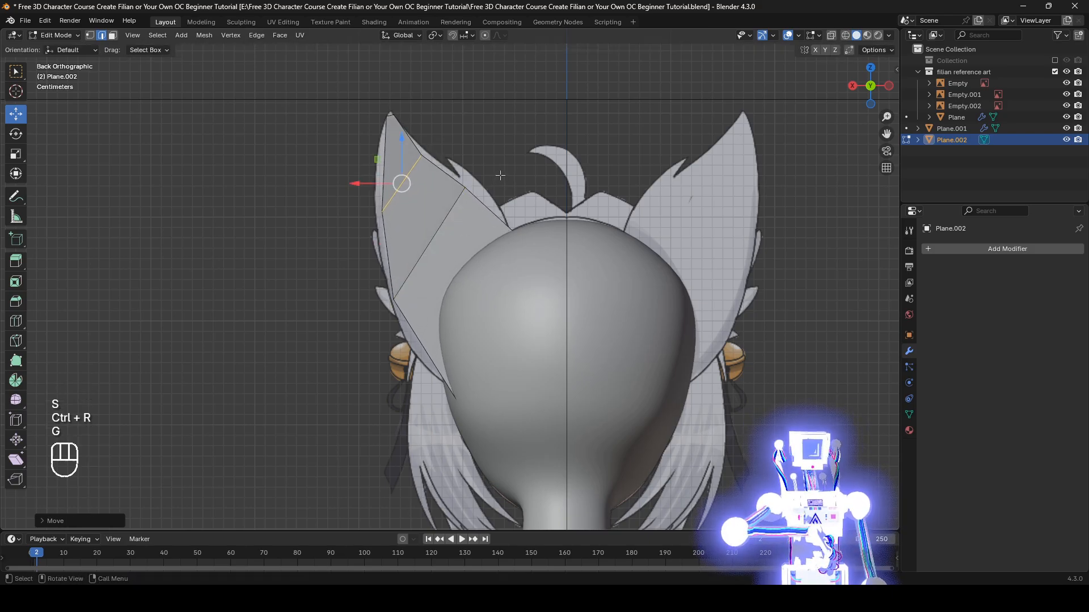
Step: Add a loop cut across the ear's lower section, then move and scale it to follow the outline near the base
key("ctrl+r")
left_click(462, 286)
left_click(462, 286)
key("g")
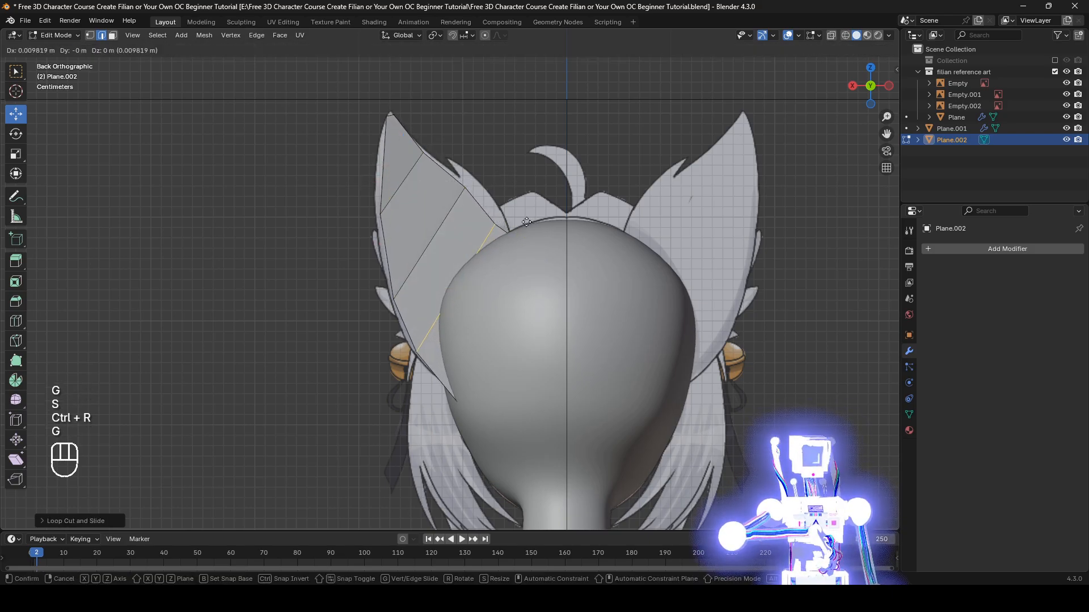
left_click(529, 221)
key("s")
left_click(537, 220)
key("g")
left_click(553, 220)
key("s")
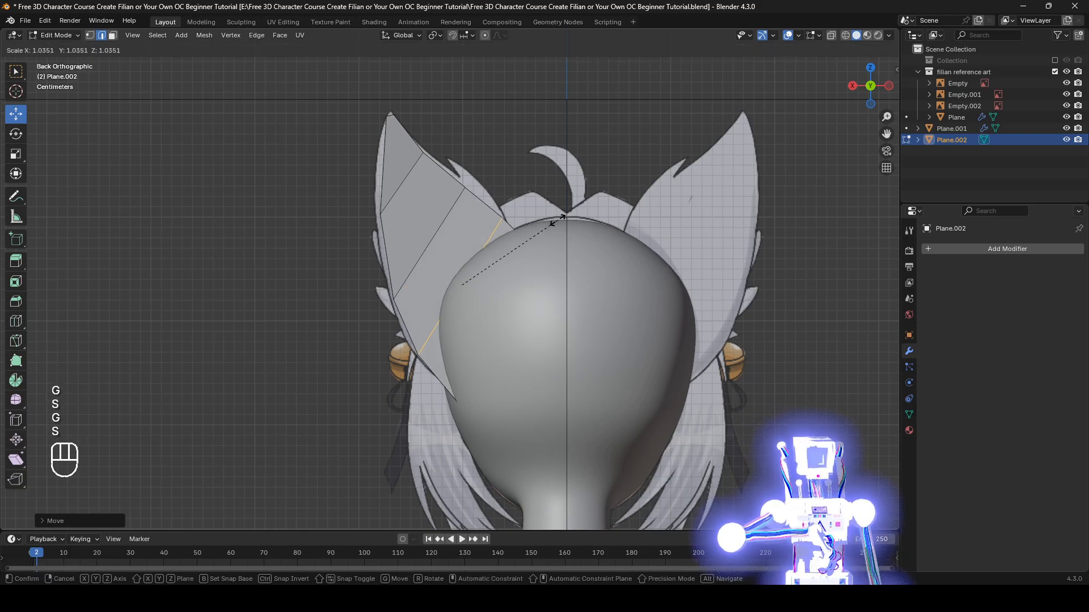
left_click(563, 217)
Step: Add a Mirror modifier on the X axis to the ear and enable Clipping
left_click(992, 249)
mouse_move(992, 250)
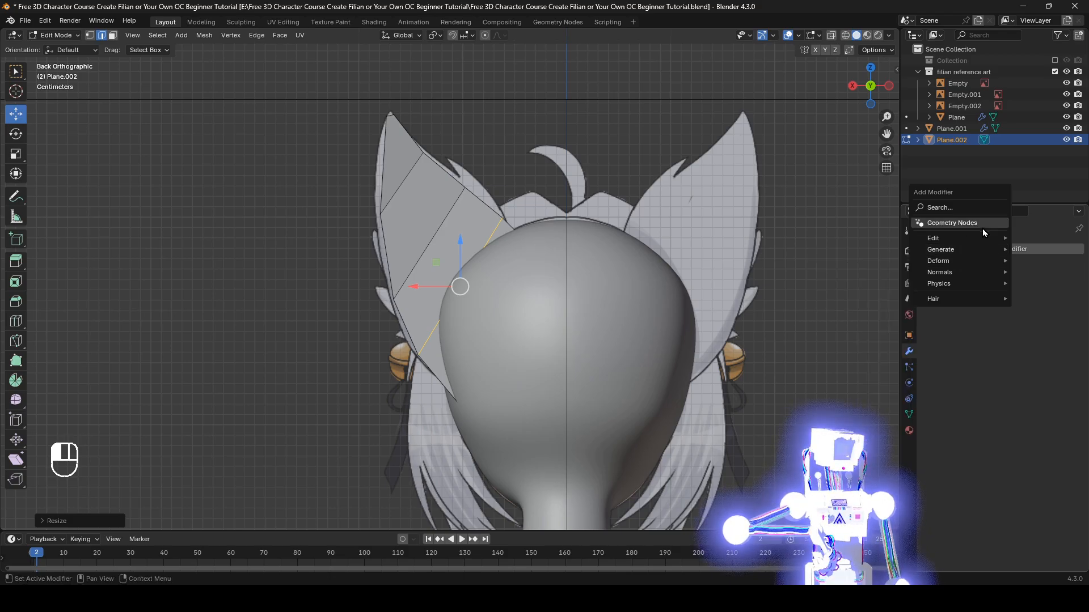
left_click(861, 327)
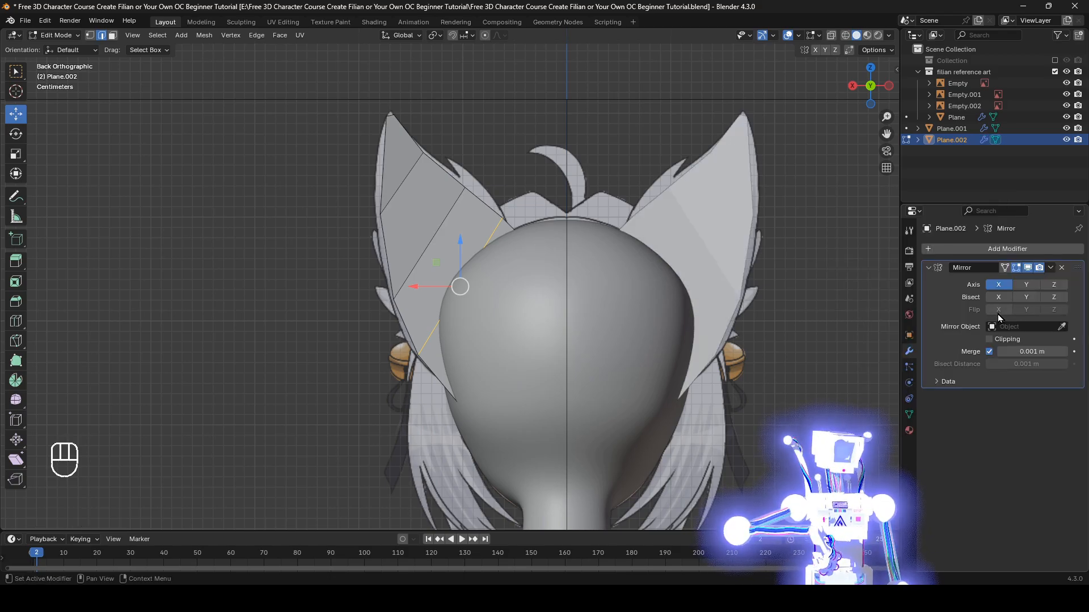
Step: Add a Solidify modifier to the ear and set its thickness to 0.02 m
left_click(1004, 254)
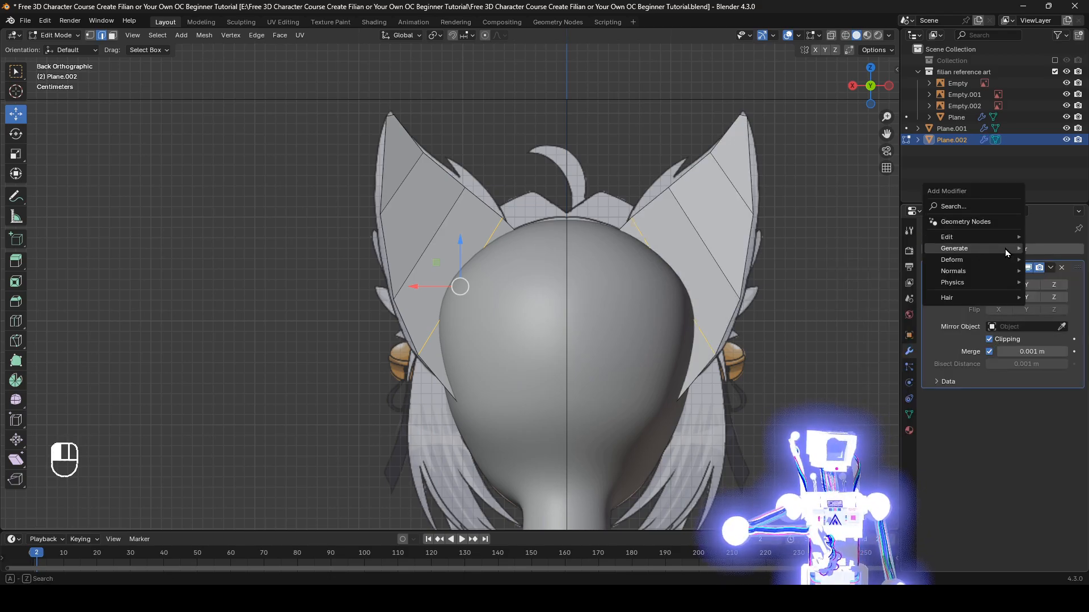
mouse_move(1005, 248)
left_click(871, 377)
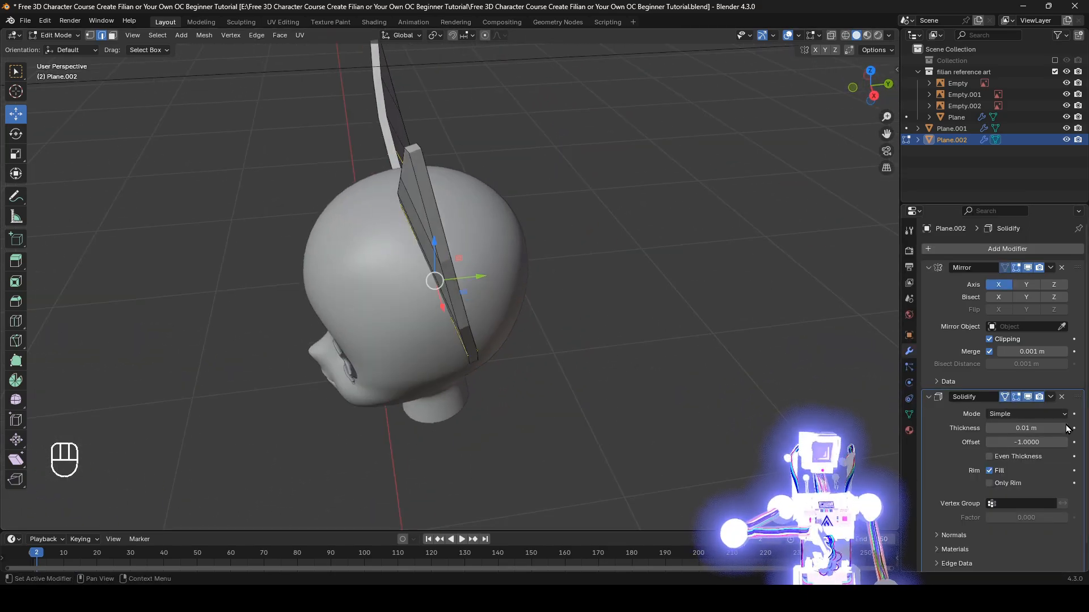
left_click(1064, 428)
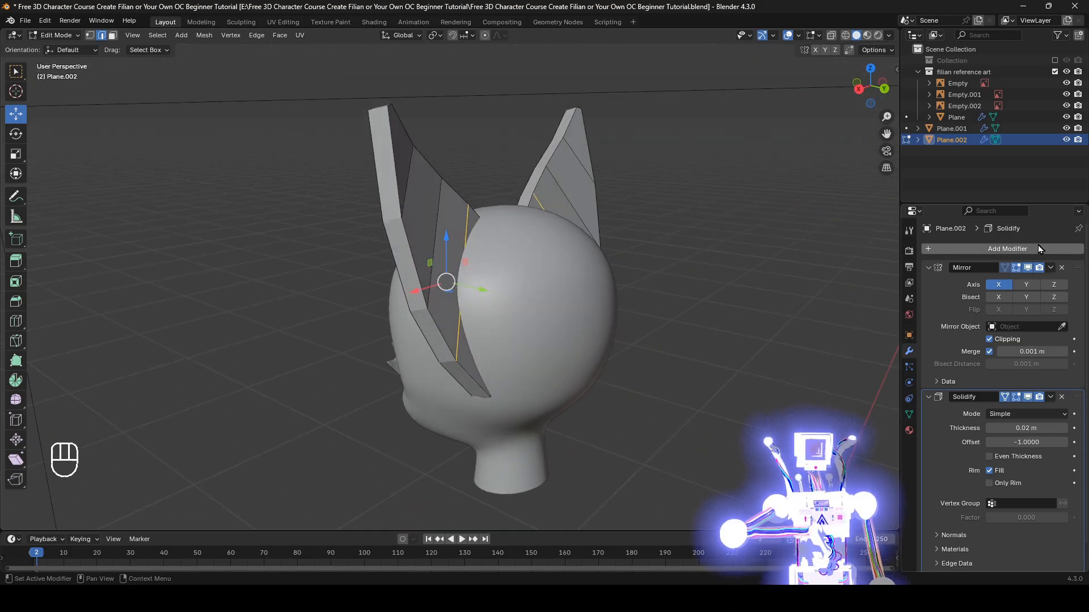
Step: Add a Subdivision Surface modifier to the ear with 2 viewport levels
left_click(930, 397)
left_click(961, 250)
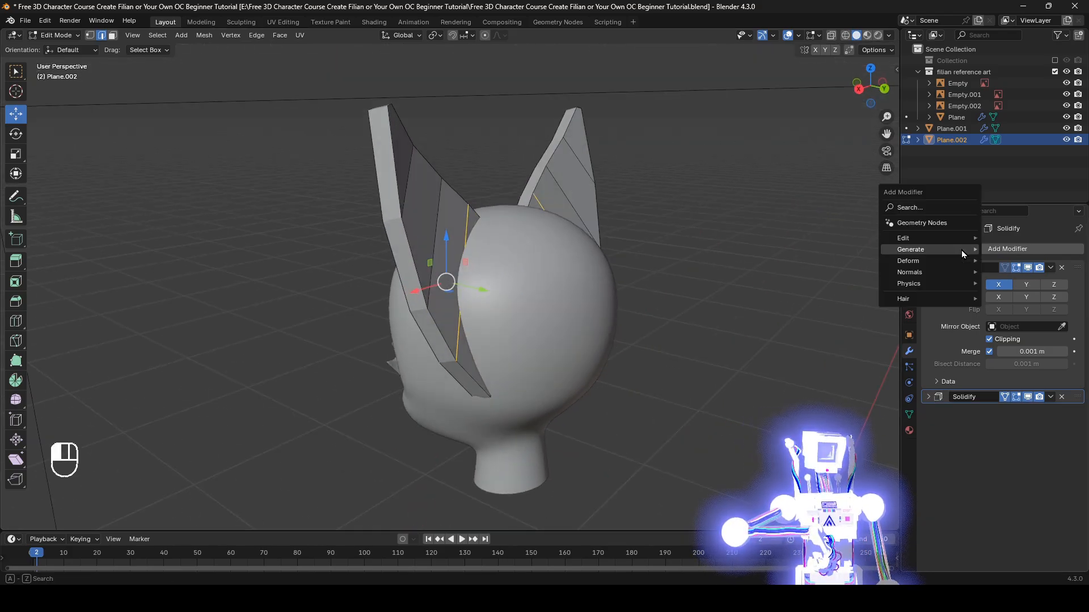
mouse_move(962, 250)
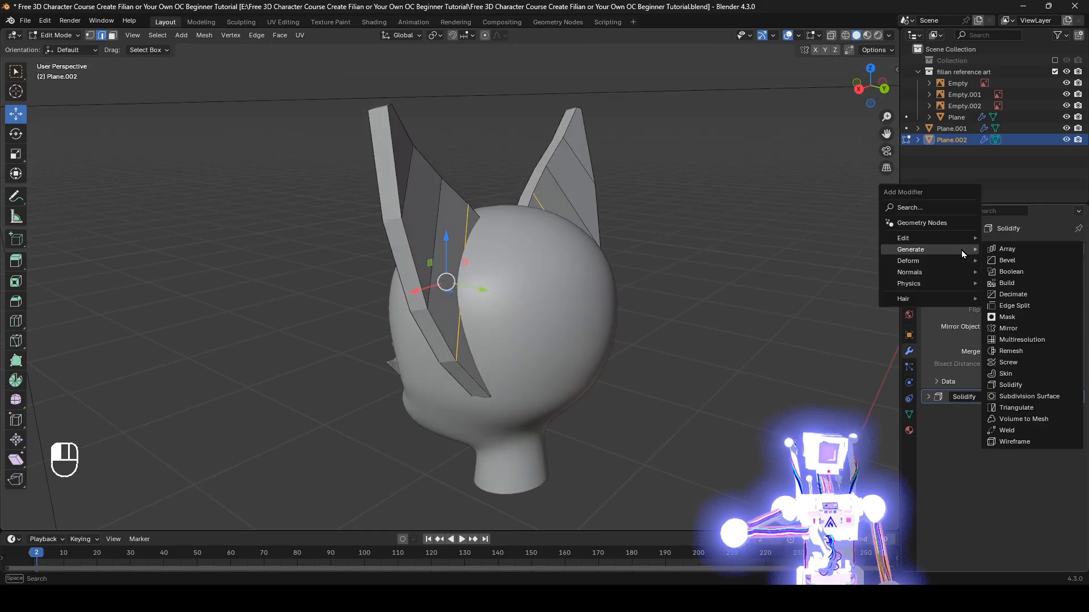
left_click(1030, 395)
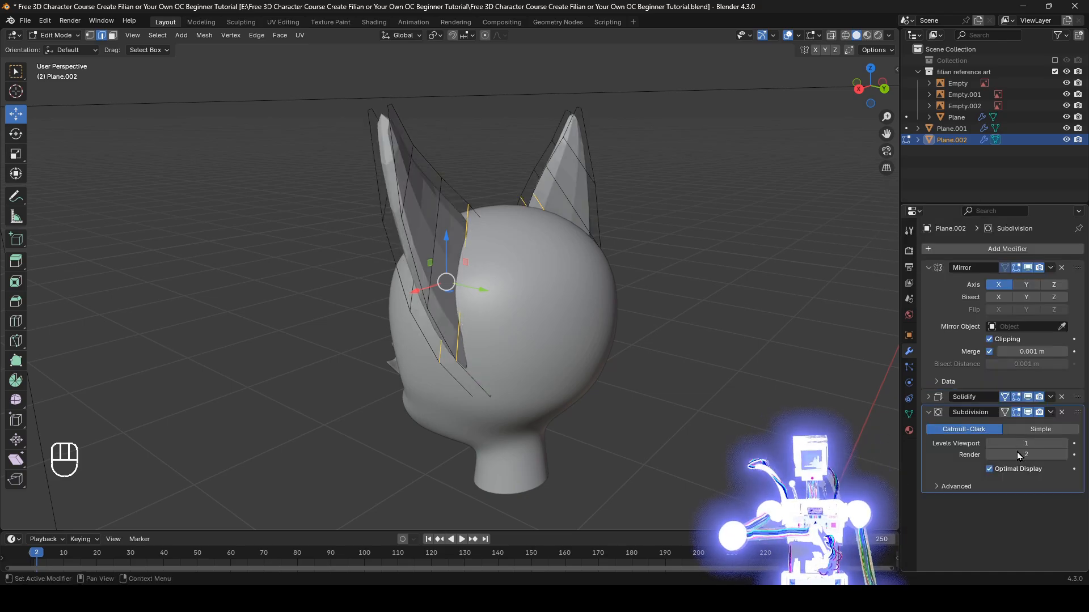
left_click(1064, 443)
Step: Move the ear's tip edge to bend it, then select the crosswise edge below and reposition it in right side view
middle_click_drag(408, 347, 469, 335)
middle_click_drag(417, 181, 524, 218, "shift")
scroll(541, 197, "up", 1)
key("g")
left_click(489, 201)
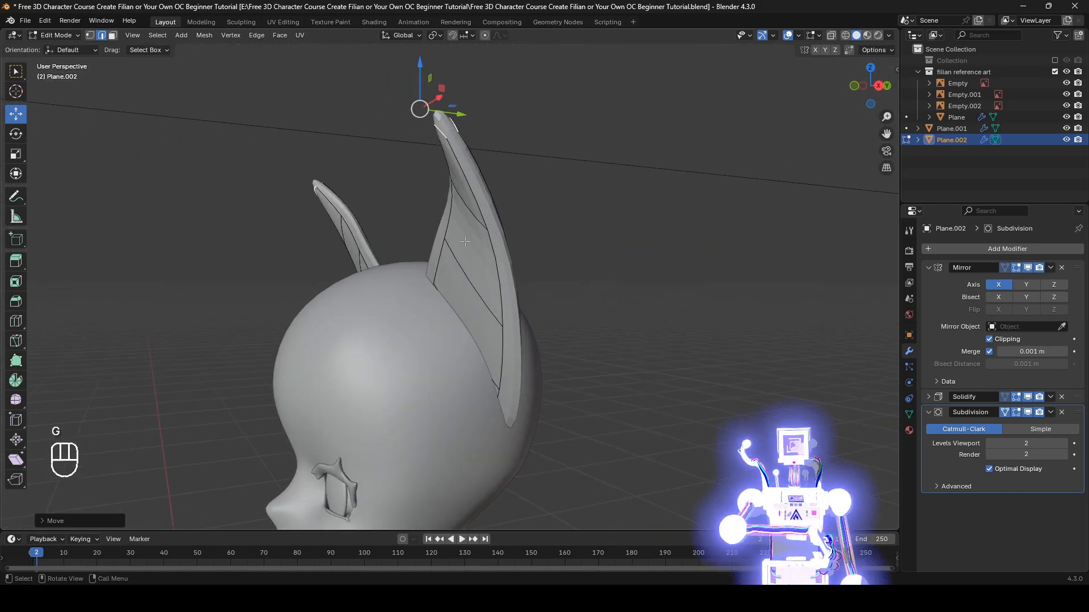
left_click(470, 193, "alt")
mouse_move(573, 249)
middle_mouse_down()
mouse_move(525, 254)
mouse_move(533, 318)
middle_mouse_up()
key("g")
left_click(543, 340)
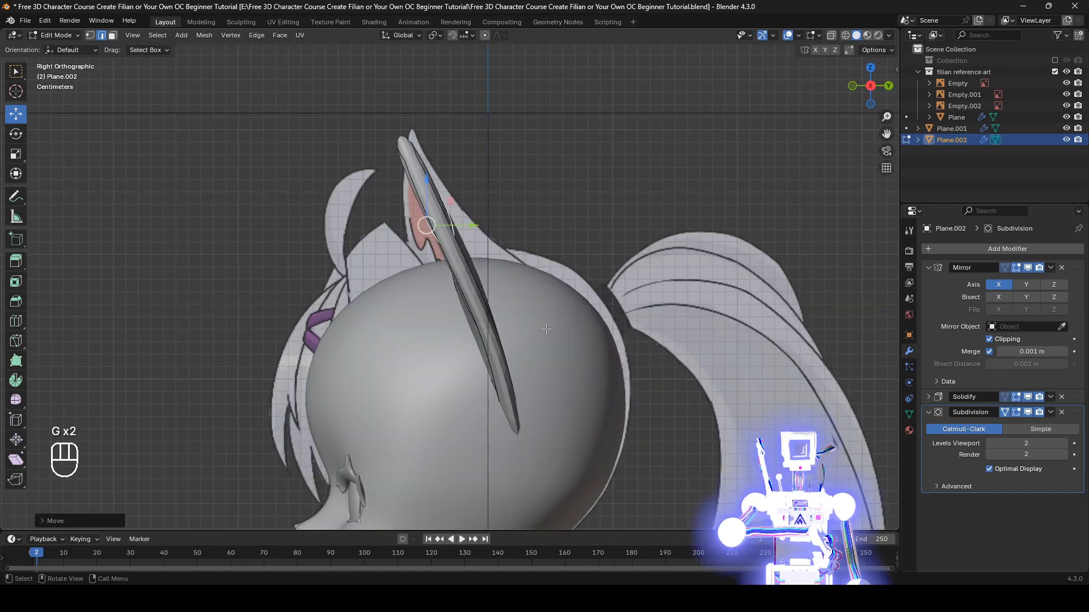
Step: Check the ear in wireframe, then add a centred lengthwise loop cut from its tip to its base in solid shading
key("z")
left_click(433, 335)
middle_click_drag(635, 386, 583, 395)
key("z")
left_click(710, 399)
middle_click_drag(710, 400, 693, 410)
key("ctrl+r")
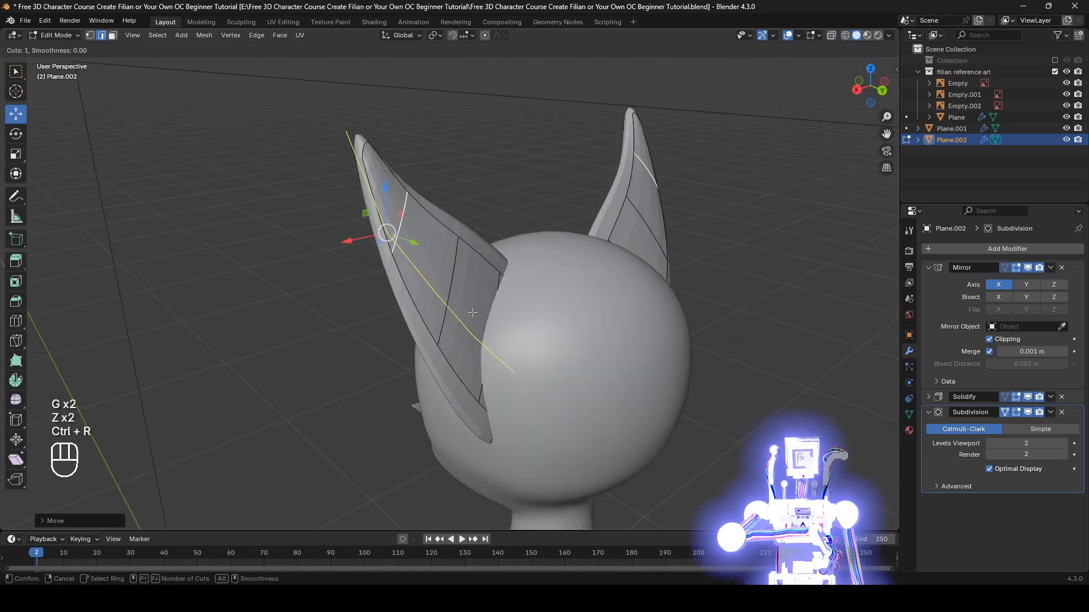
left_click(518, 366)
right_click(526, 402)
mouse_move(526, 403)
middle_mouse_down()
mouse_move(458, 403)
mouse_move(526, 401)
middle_mouse_up()
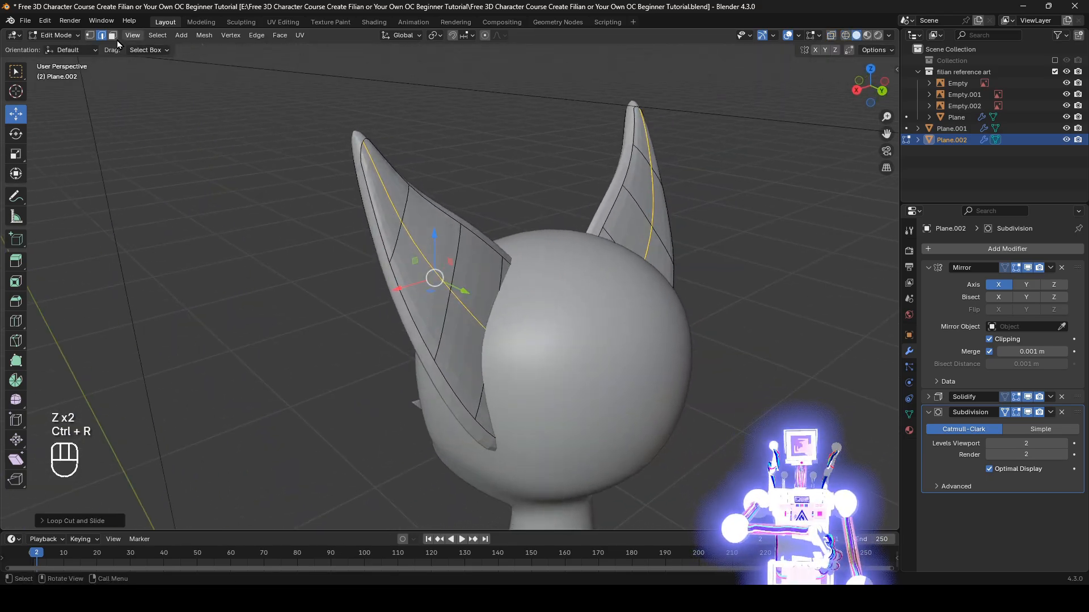
Step: Shrink/Fatten the ear's centre lengthwise edge loop to cup the ear, comparing it with the reference in right side view
middle_click_drag(389, 195, 460, 252)
key("alt+s")
left_click(605, 391)
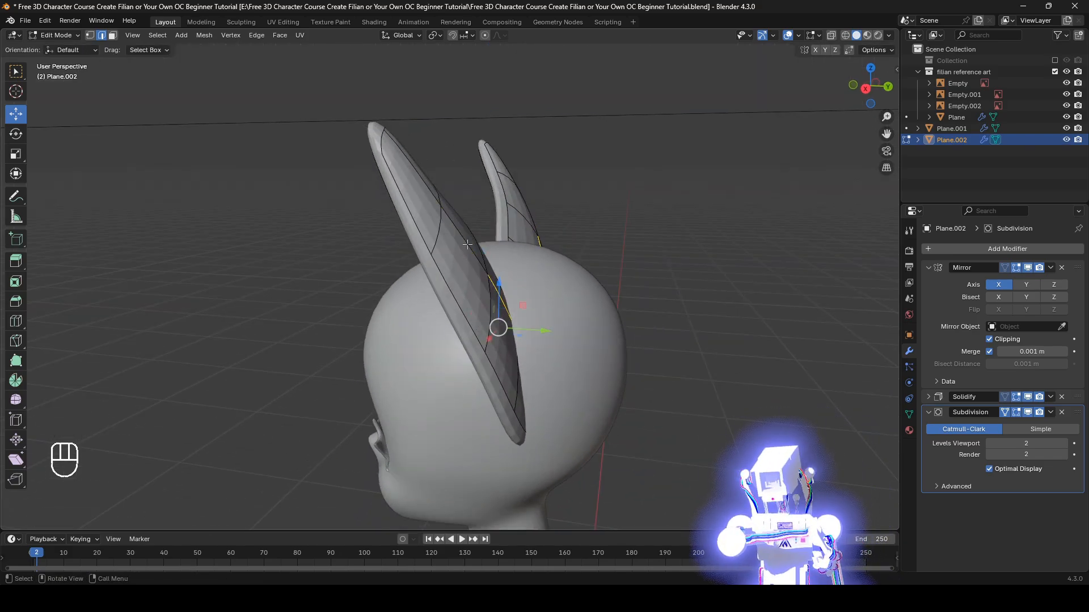
mouse_move(658, 372)
middle_mouse_down()
mouse_move(674, 357)
mouse_move(659, 371)
middle_mouse_up()
key("alt+s")
left_click(688, 373)
key("z")
key("alt+s")
left_click(652, 425)
key("z")
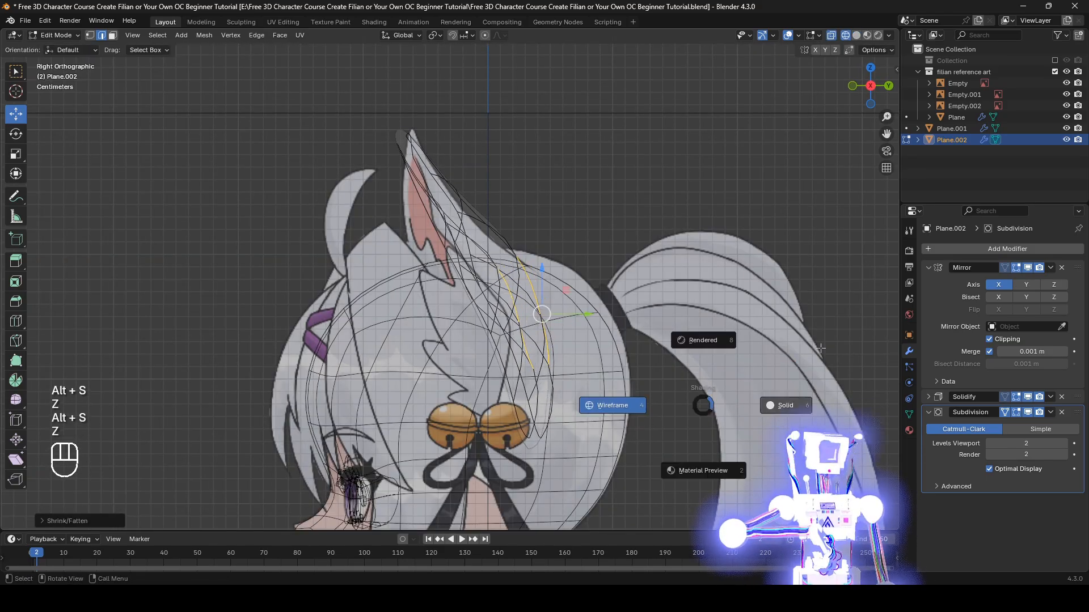
left_click(782, 404)
Step: Shrink/Fatten the ear's lower centre vertices in right side view to deepen the cupped back
mouse_move(672, 306)
middle_mouse_down()
mouse_move(592, 318)
mouse_move(703, 317)
middle_mouse_up()
left_click(477, 258, "shift")
key("z")
key("alt+s")
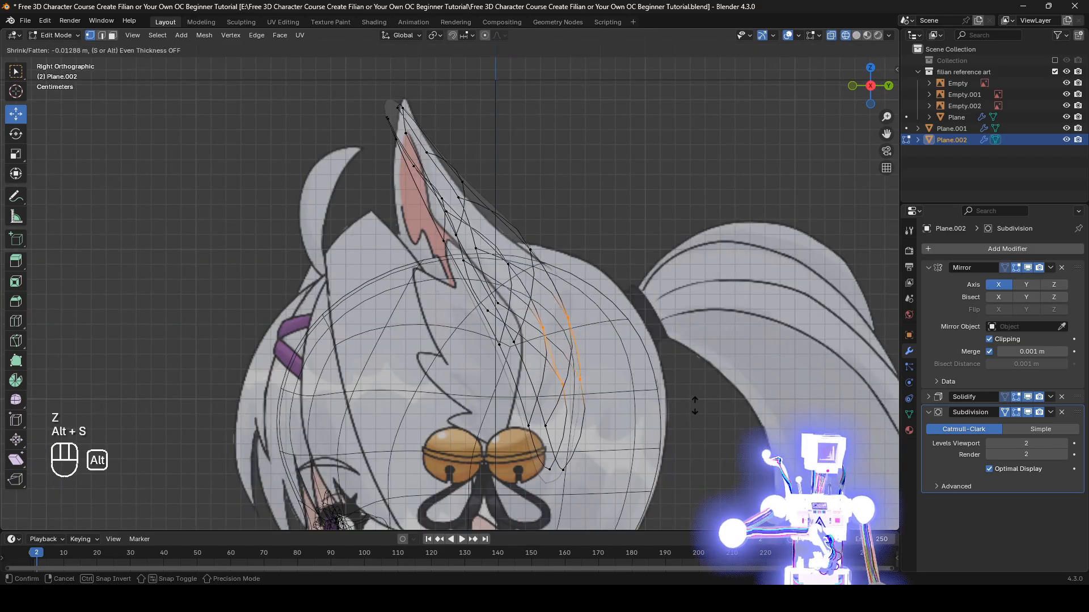
left_click(693, 410)
key("z")
left_click(776, 407)
Step: Move the ear's bottom base vertex and the lower outer-edge vertex above it in right side view
key("z")
middle_click_drag(533, 454, 538, 416, "shift")
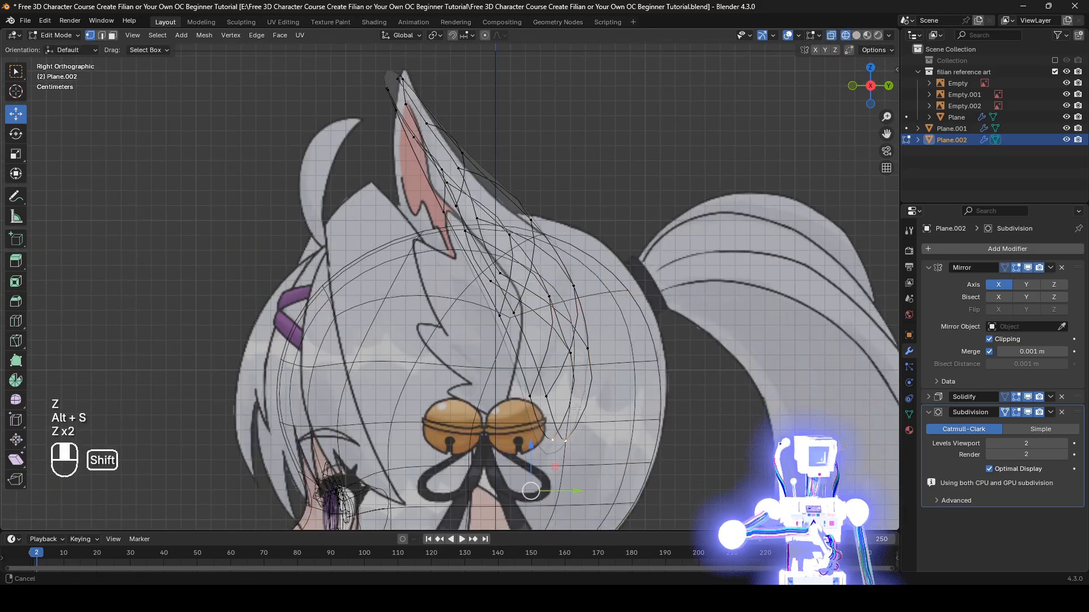
key("g")
left_click(538, 417)
left_click(543, 391)
key("g")
left_click(528, 390)
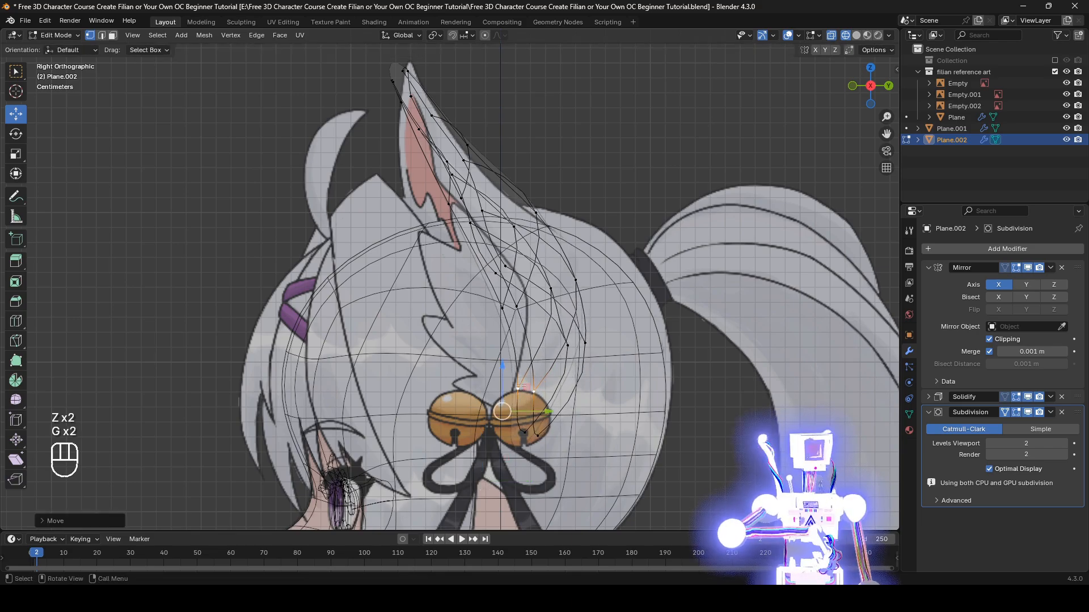
Step: Reposition the middle and lower outer-edge vertices of the ear in right side view to smooth its curve
middle_click_drag(545, 322, 545, 372, "shift")
key("z")
left_click(724, 379)
left_click(516, 353)
key("z")
left_click(498, 347)
key("g")
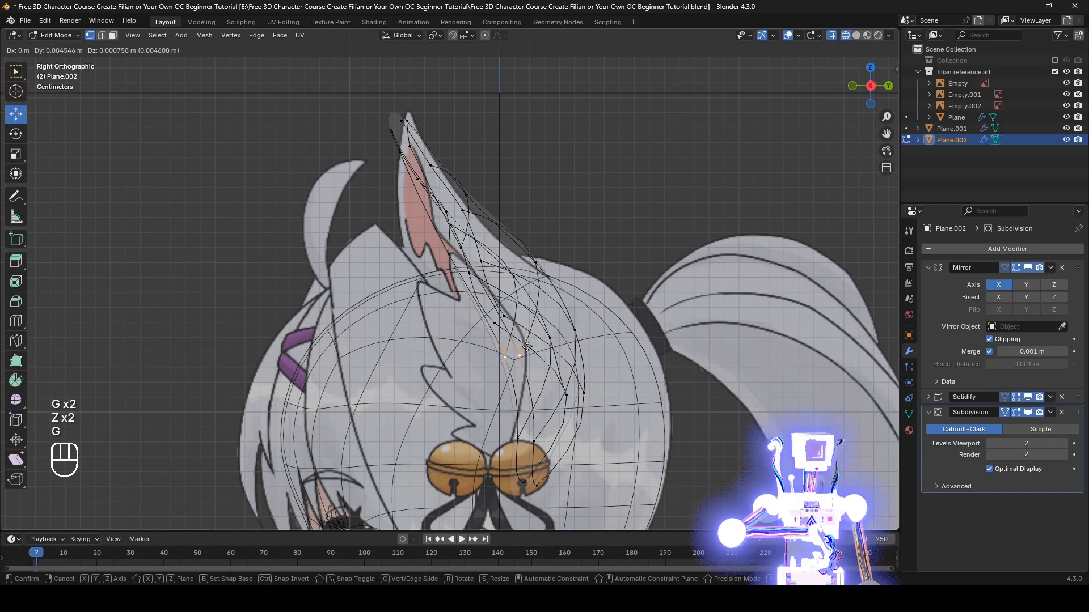
left_click(555, 406)
left_click(538, 439)
key("g")
left_click(536, 439)
Step: Move the ear's upper outer-edge vertex in right side view to follow the ear's curve
middle_click_drag(536, 431, 537, 489, "shift")
key("z")
left_click(610, 482)
left_click(471, 314)
key("z")
left_click(448, 316)
key("g")
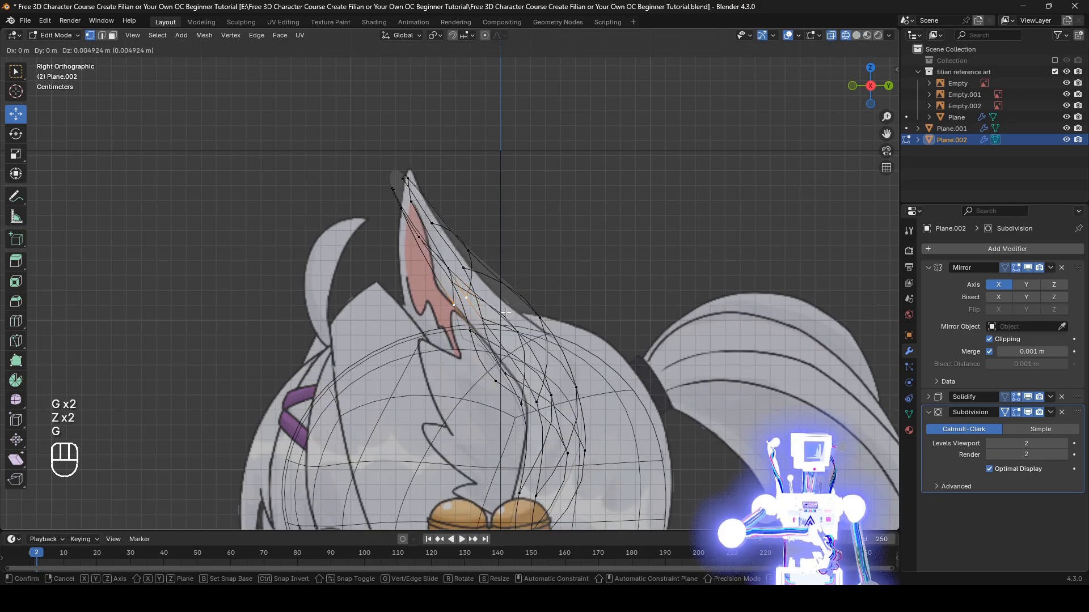
left_click(506, 313)
key("z")
left_click(445, 241)
key("z")
left_click(390, 276)
Step: Select the vertices along the ear's inner front edge and move them forward in right side view
middle_click_drag(390, 276, 457, 281)
key("z")
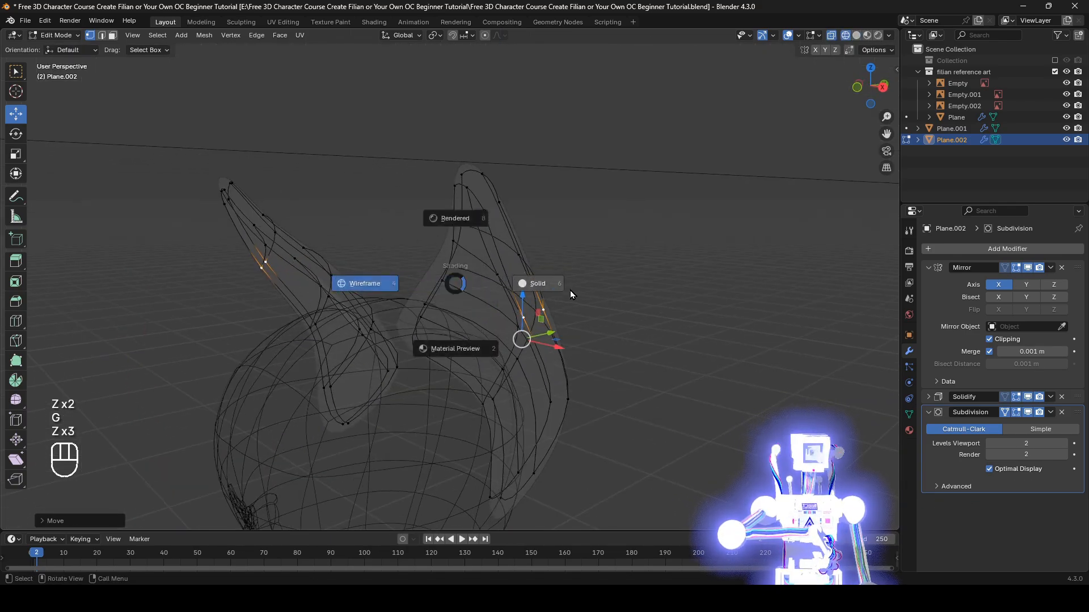
left_click(568, 291)
left_click(443, 281)
left_click(421, 316, "shift")
key("z")
left_click(351, 353)
left_click(417, 348, "shift")
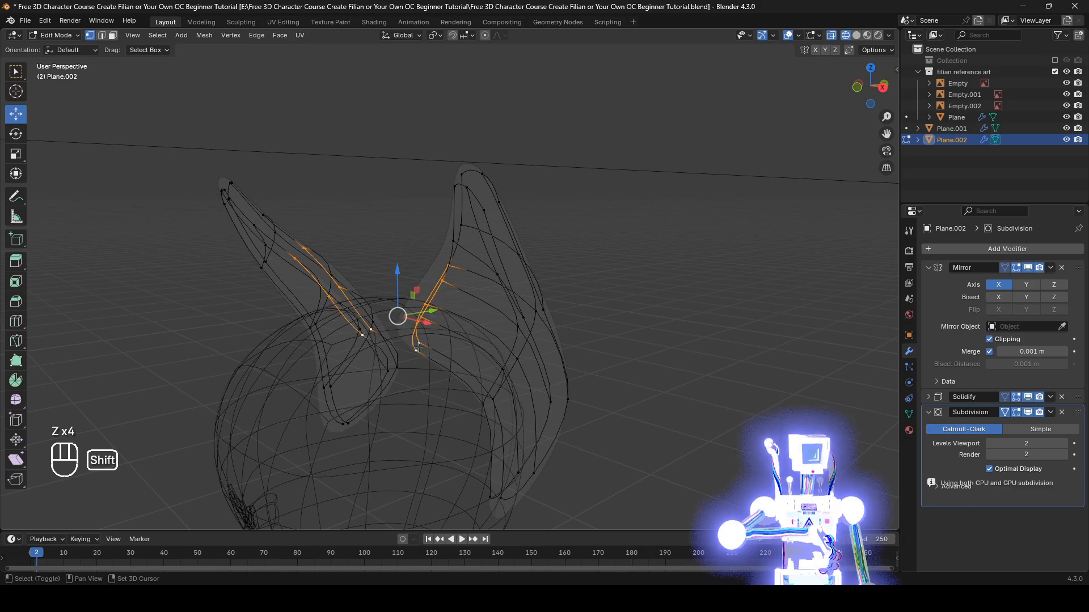
left_click(453, 241, "shift")
middle_click_drag(547, 267, 476, 269)
key("g")
left_click(398, 265)
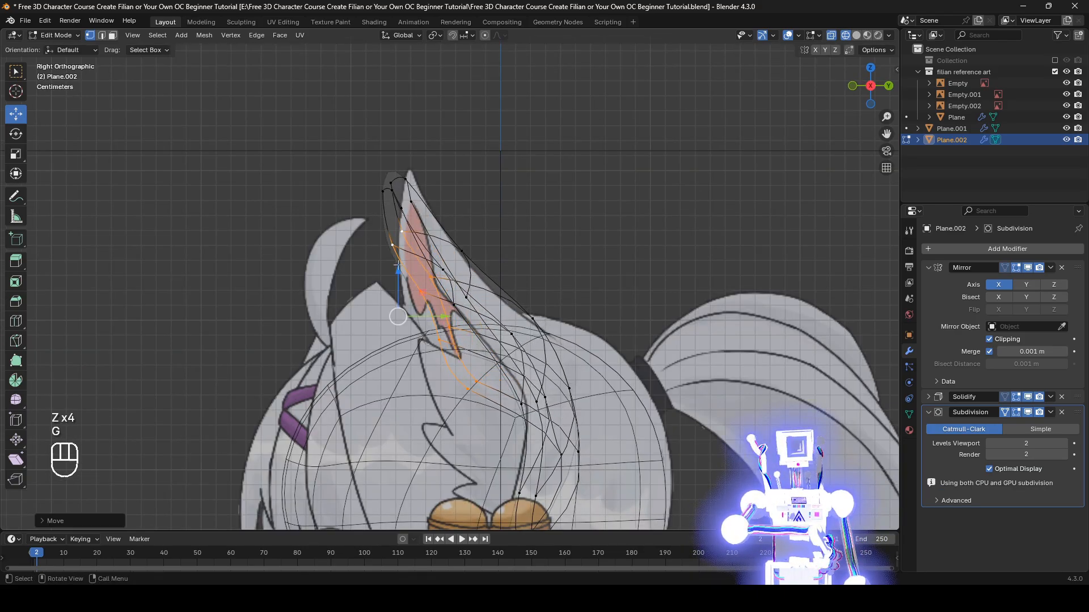
Step: Fine-tune individual vertices along the ear's front edge in right side view
key("g")
left_click(425, 267)
key("z")
left_click(512, 264)
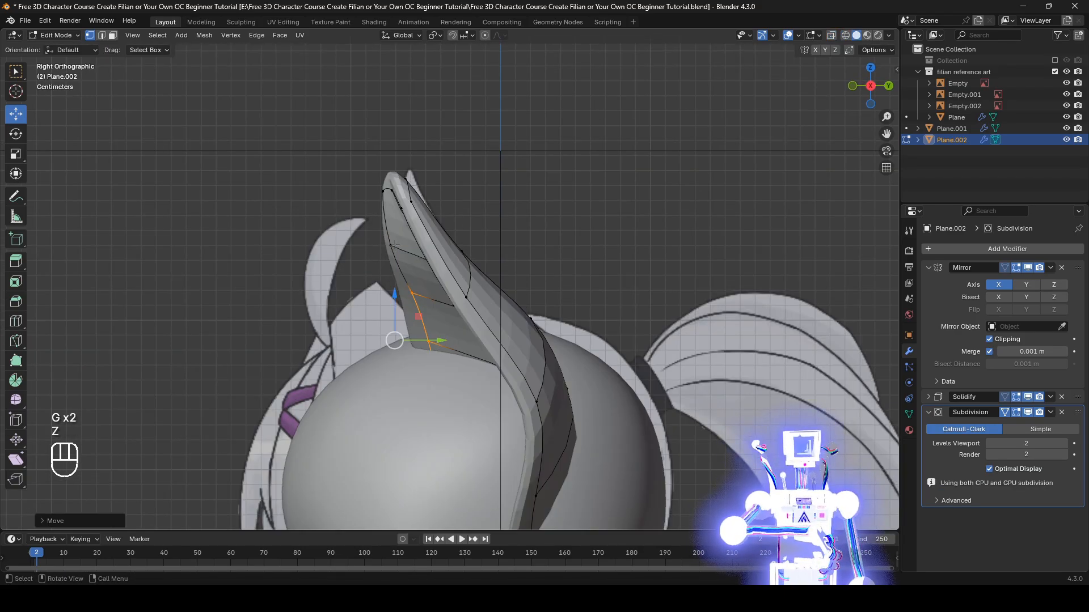
key("g")
left_click(442, 245)
Step: Scale the ear's tip edge and move it to fit the reference tip in front view
middle_click_drag(442, 245, 546, 227)
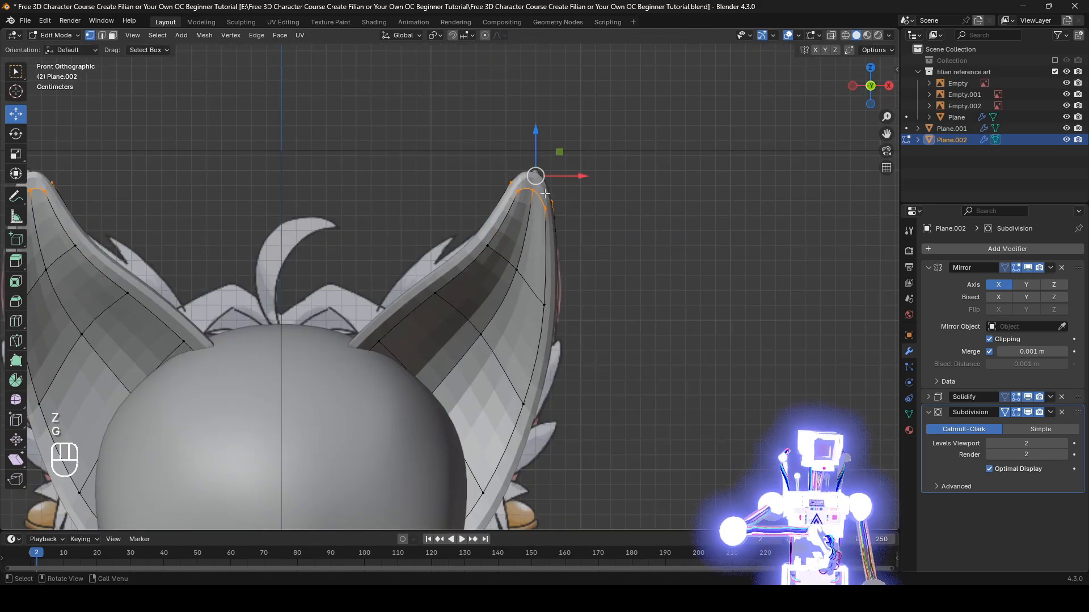
key("s")
left_click(564, 211)
key("z")
key("g")
left_click(597, 258)
key("z")
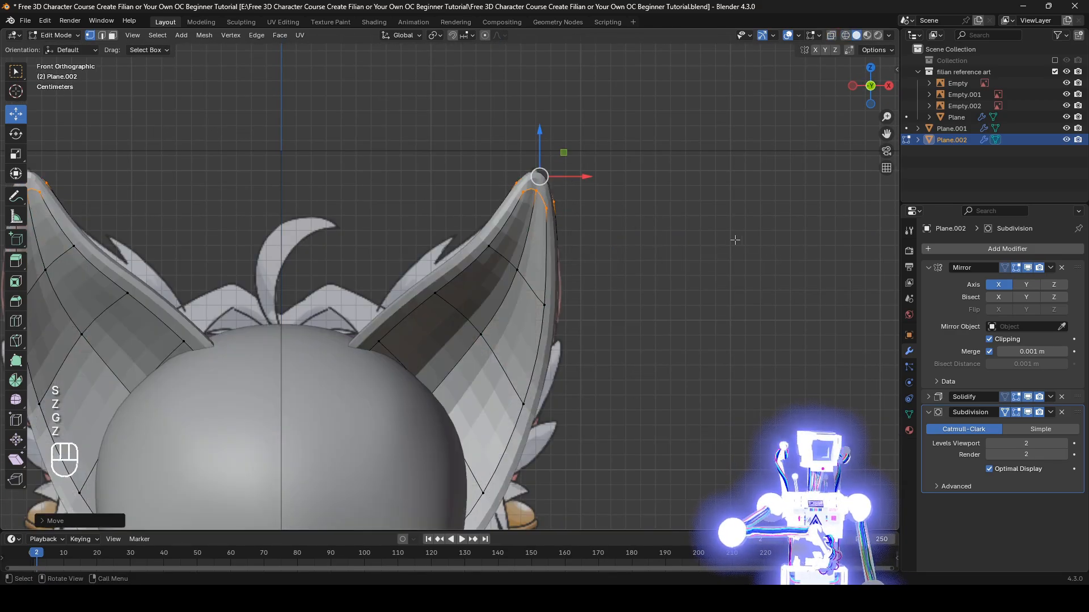
scroll(735, 239, "up", 1)
key("s")
left_click(642, 193)
key("s")
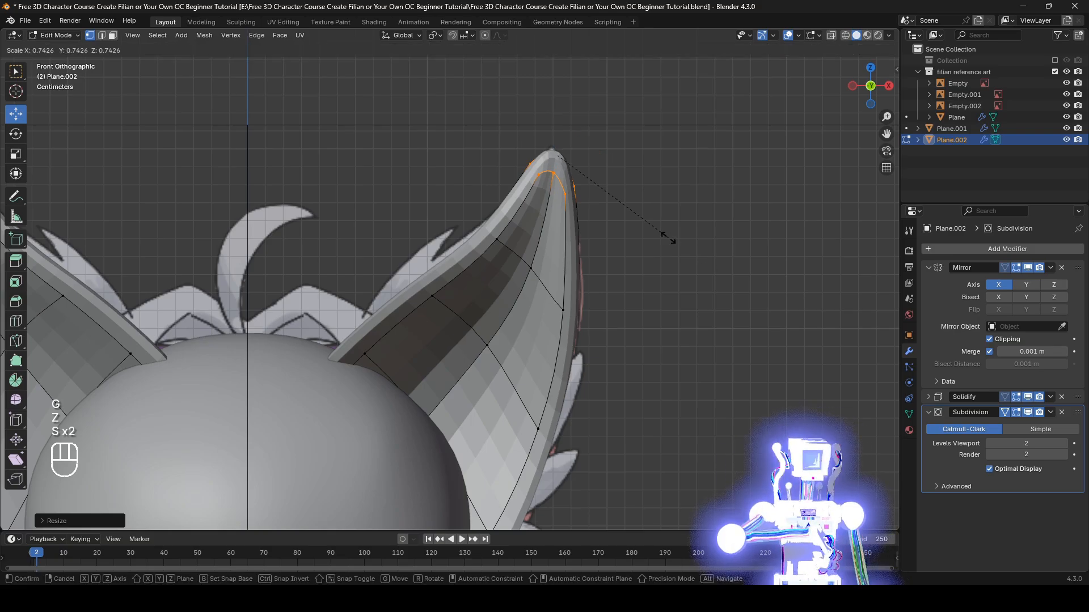
right_click(663, 236)
Step: Move the ear's inner-edge and lower outer-edge vertices onto the reference outline in front view
key("z")
left_click(495, 240)
left_click(444, 288)
key("g")
left_click(449, 280)
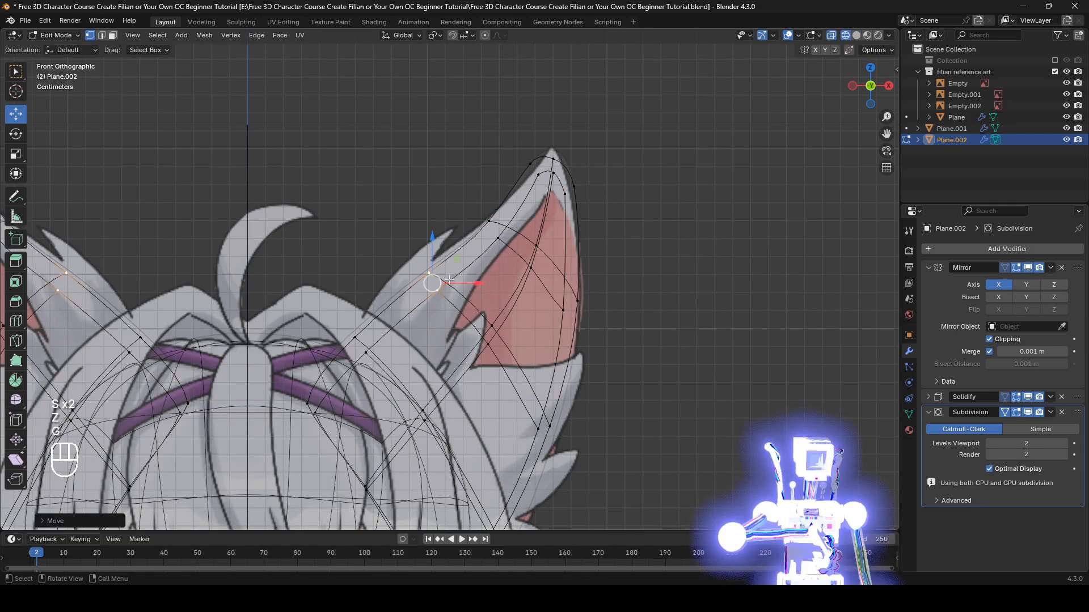
middle_click_drag(611, 366, 594, 261, "shift")
left_click_drag(502, 291, 544, 340)
key("g")
left_click(527, 341)
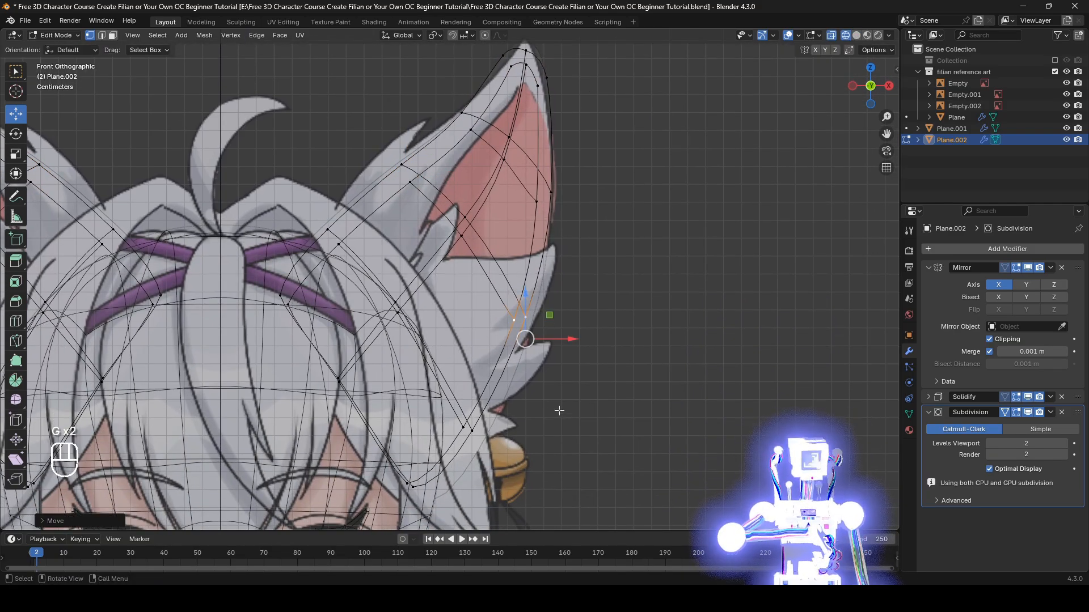
Step: Reposition the lowest outer-edge vertex and the bottom base vertex of the ear in back view
key("z")
middle_click_drag(768, 364, 499, 374)
key("z")
key("z")
left_click(454, 436)
key("g")
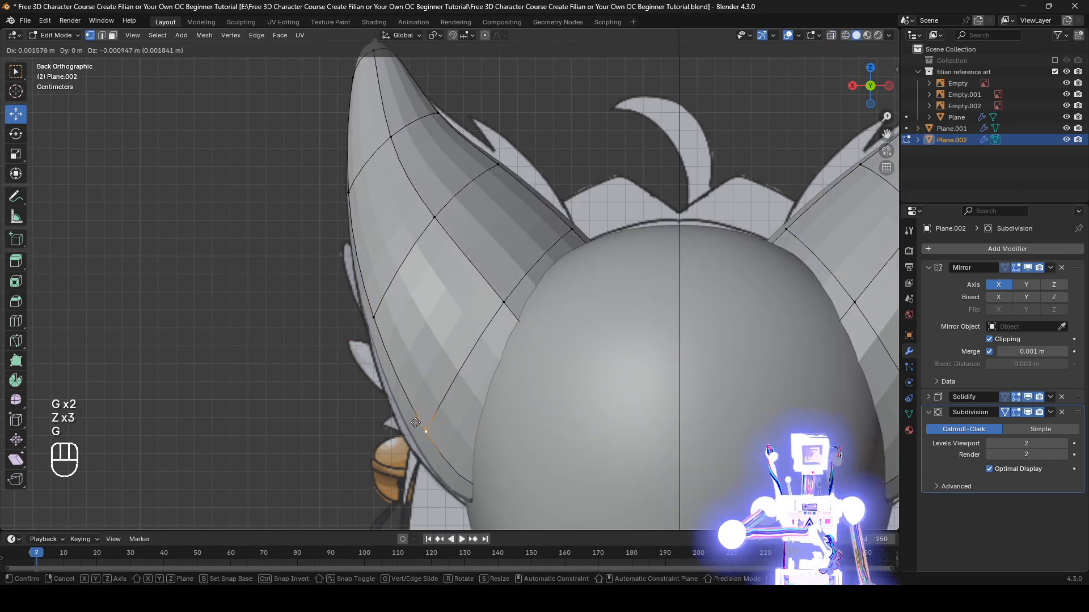
left_click(475, 440)
middle_click_drag(475, 441, 454, 352, "shift")
key("z")
left_click(458, 397)
key("g")
left_click(475, 392)
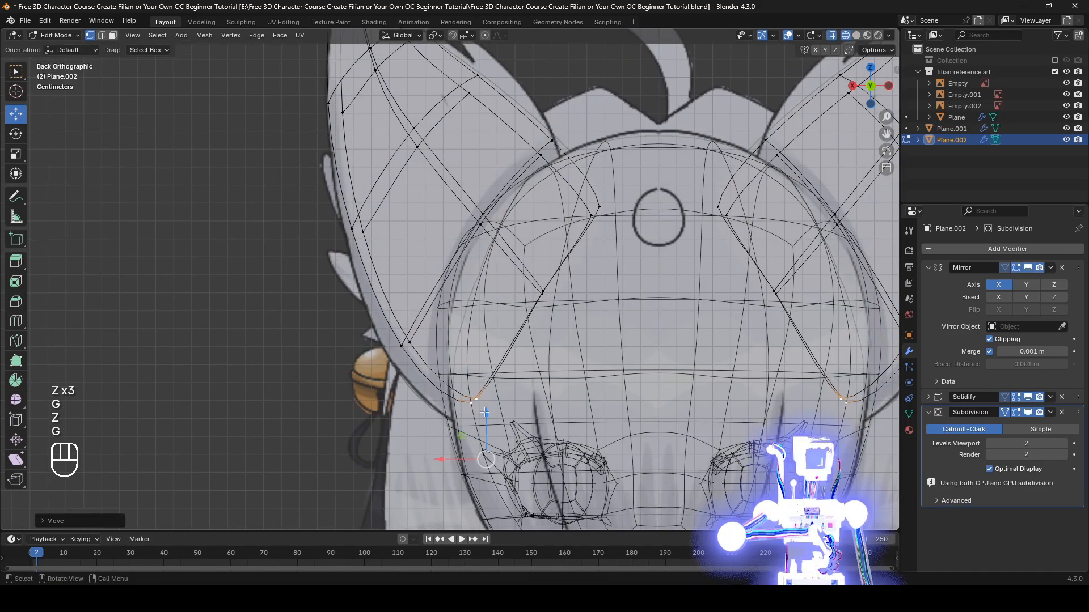
Step: Align the front-edge vertex below the ear's tip with the reference in right side view
key("z")
middle_click_drag(712, 300, 660, 442, "shift")
key("z")
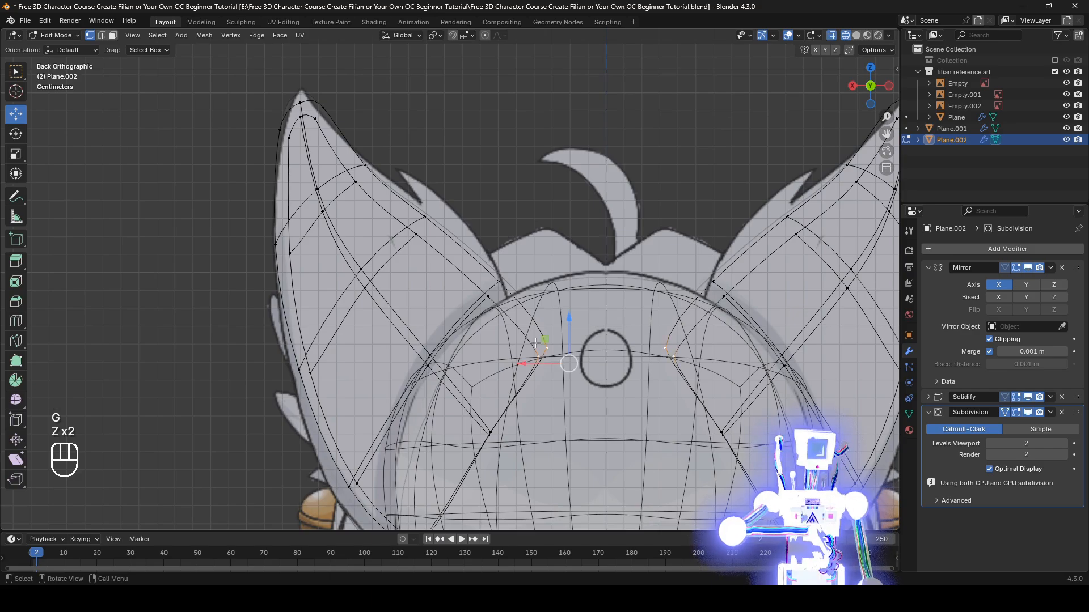
mouse_move(493, 288)
middle_mouse_down("alt")
mouse_move(678, 251)
mouse_move(641, 258)
middle_mouse_up("alt")
key("z")
middle_click_drag(734, 379, 559, 369, "alt")
key("z")
middle_click_drag(412, 304, 423, 329, "shift")
key("g")
right_click(426, 256)
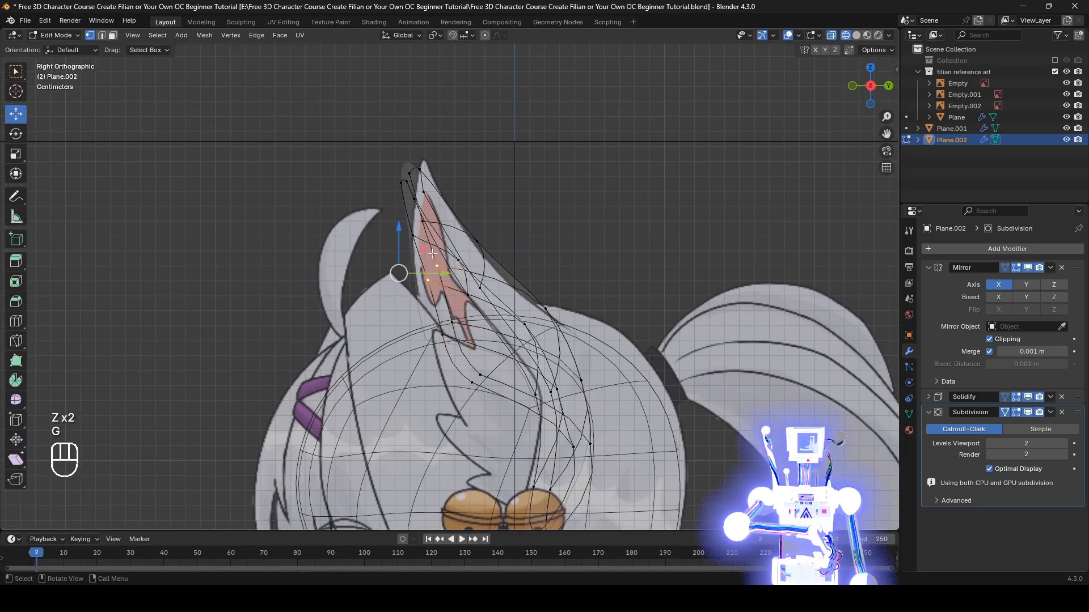
left_click(414, 235)
key("g")
left_click(415, 235)
Step: Move the ear's tip vertices back onto the reference tip and adjust the lower front-edge vertex in right side view
left_click_drag(374, 136, 446, 202)
key("g")
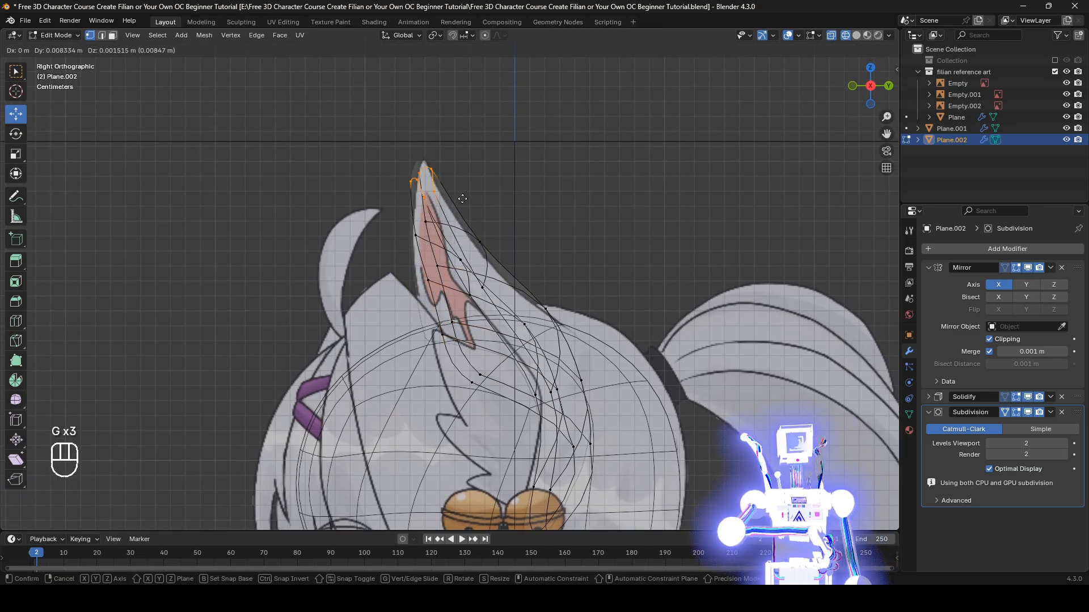
left_click(447, 202)
key("z")
left_click(402, 289)
key("z")
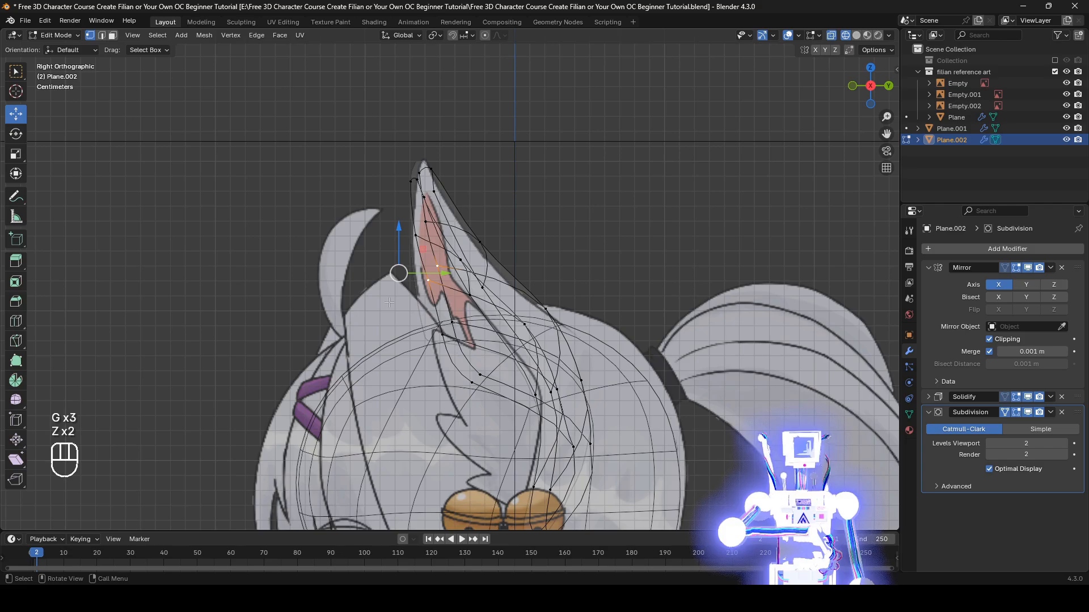
key("g")
left_click(397, 302)
key("z")
Step: Move the two upper back-edge vertices of the ear to follow the reference outline in right side view
left_click(484, 243)
key("z")
key("g")
left_click(542, 307)
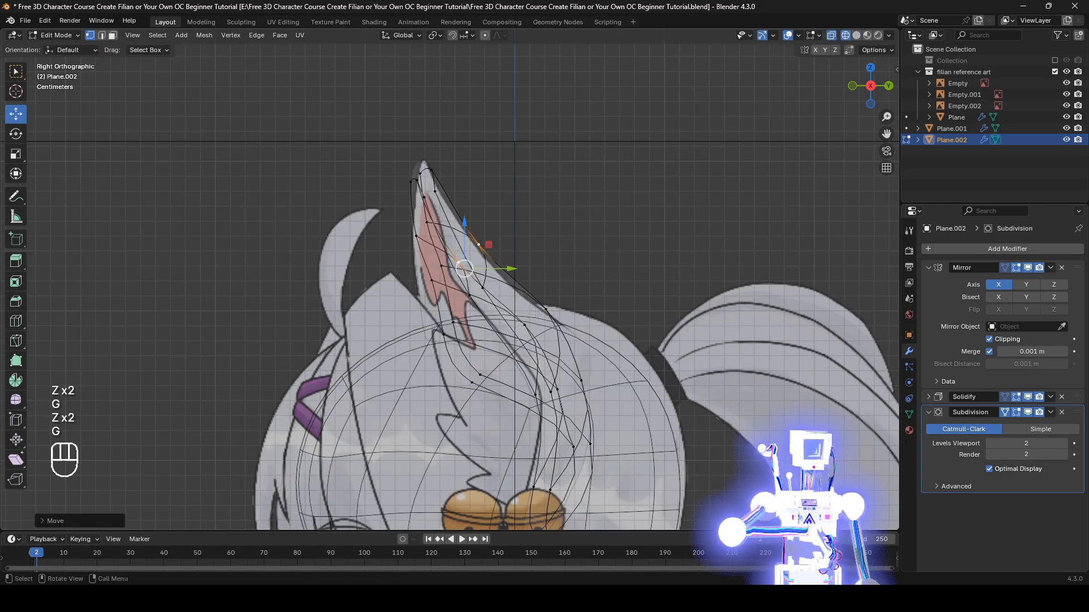
left_click(544, 307)
key("g")
left_click(542, 310)
Step: Move the vertex at the ear's rear bulge backward in right side view, undoing the last adjustment
left_click(590, 380)
key("z")
key("g")
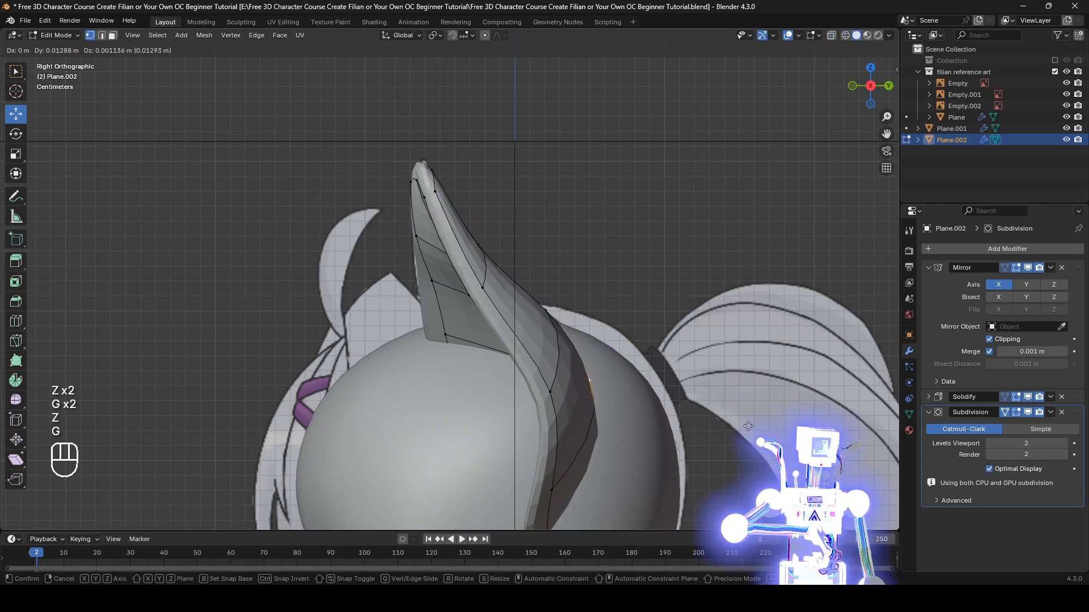
left_click(747, 409)
scroll(574, 432, "down", 1)
key("z")
mouse_move(575, 433)
middle_mouse_down("shift")
mouse_move(489, 323)
mouse_move(675, 332)
mouse_move(615, 334)
mouse_move(641, 336)
middle_mouse_up("shift")
key("z")
key("ctrl+z")
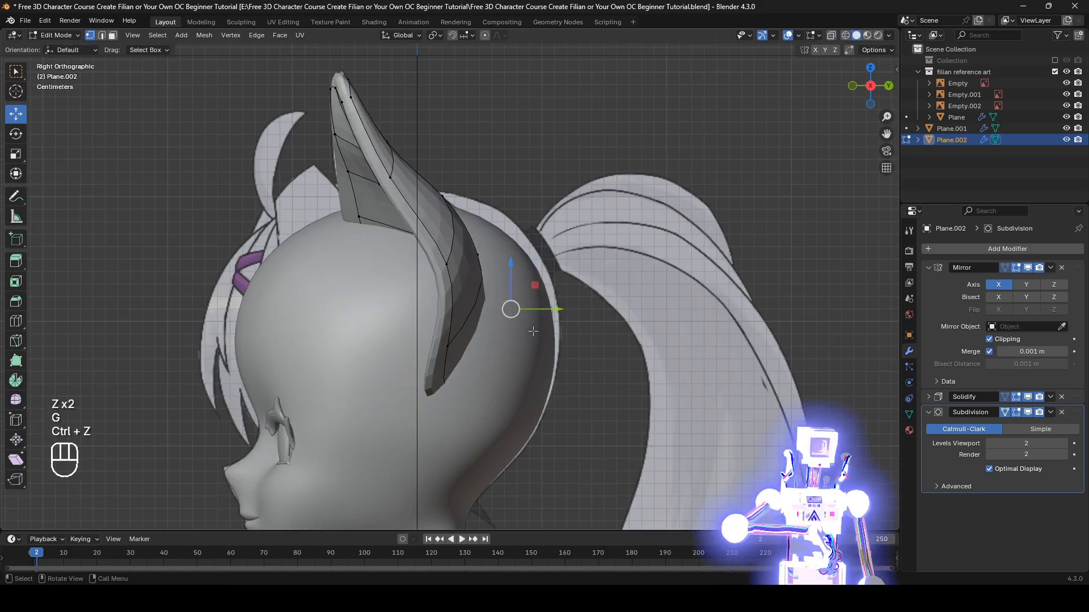
Step: Extrude the ear's inner edge upward in front view to start the small fur tuft
middle_click_drag(562, 334, 652, 333)
key("z")
middle_click_drag(543, 305, 546, 372, "shift")
key("z")
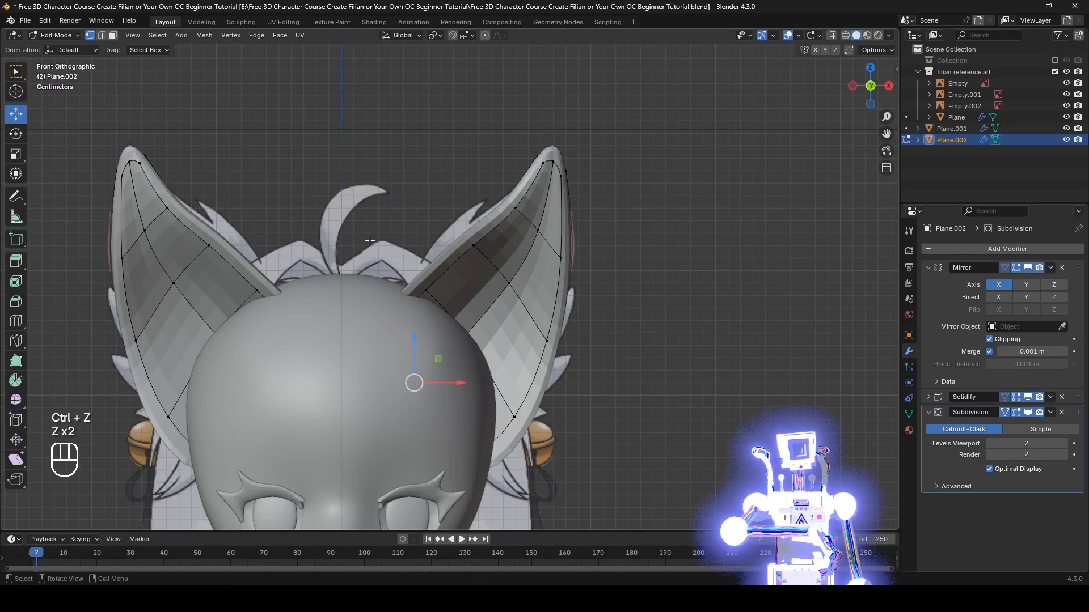
scroll(459, 247, "up", 4)
middle_click_drag(438, 305, 442, 395, "shift")
key("e")
left_click(461, 308)
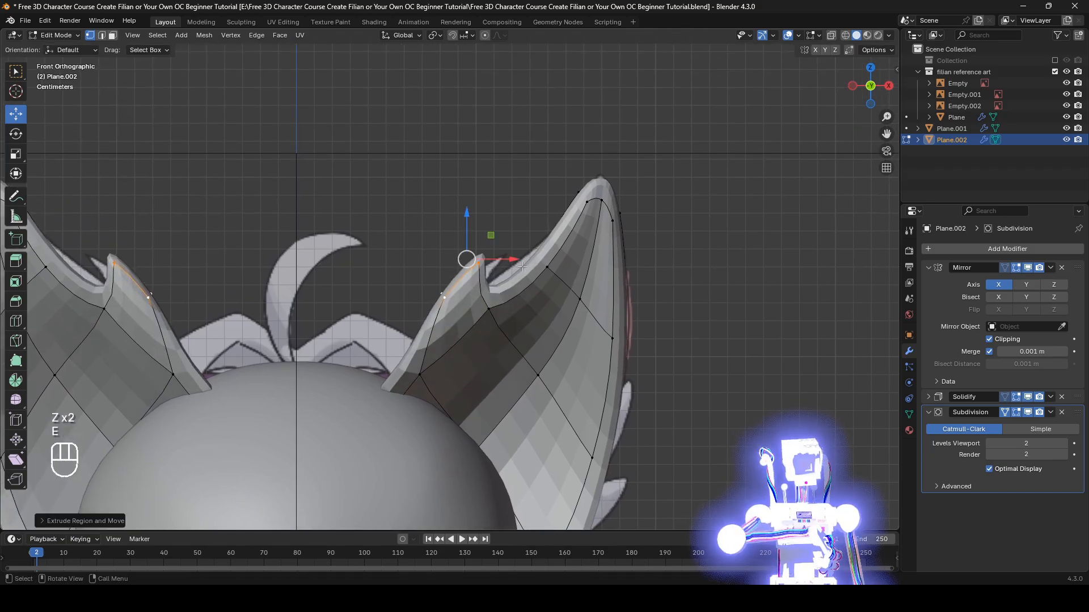
Step: Scale, rotate and move the extruded edge to shape a narrow tuft tip matching the reference
key("s")
left_click(499, 280)
key("r")
left_click(508, 338)
key("g")
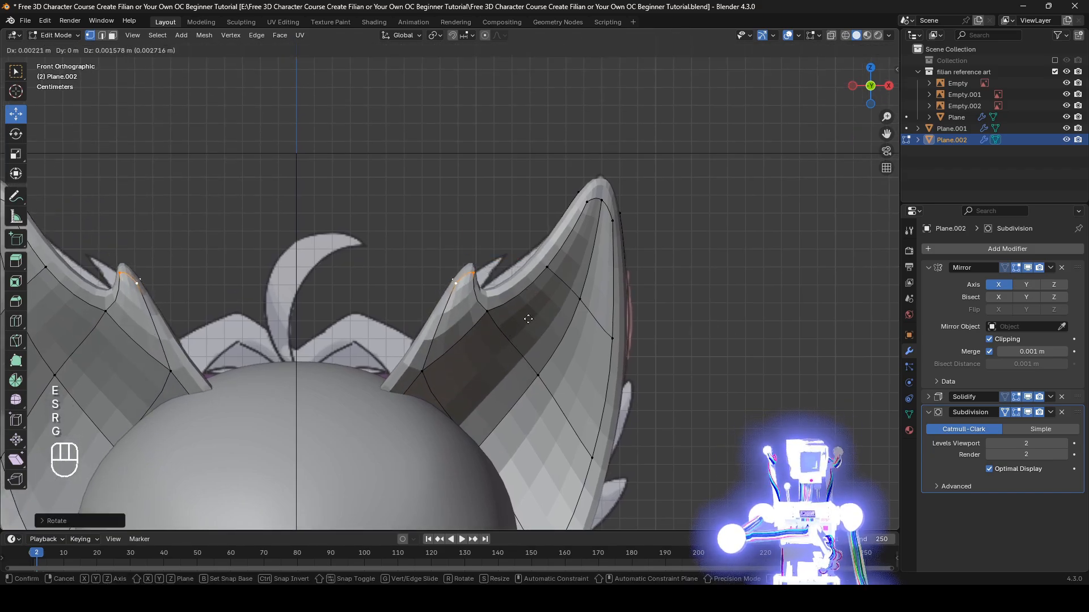
left_click(527, 321)
Step: Move the vertices at the small tuft and the neighbouring ear edge in front view to form a narrow notch matching the reference
left_click(448, 361)
key("g")
left_click(433, 356)
middle_click_drag(433, 357, 482, 309)
left_click(549, 274, "shift")
key("g")
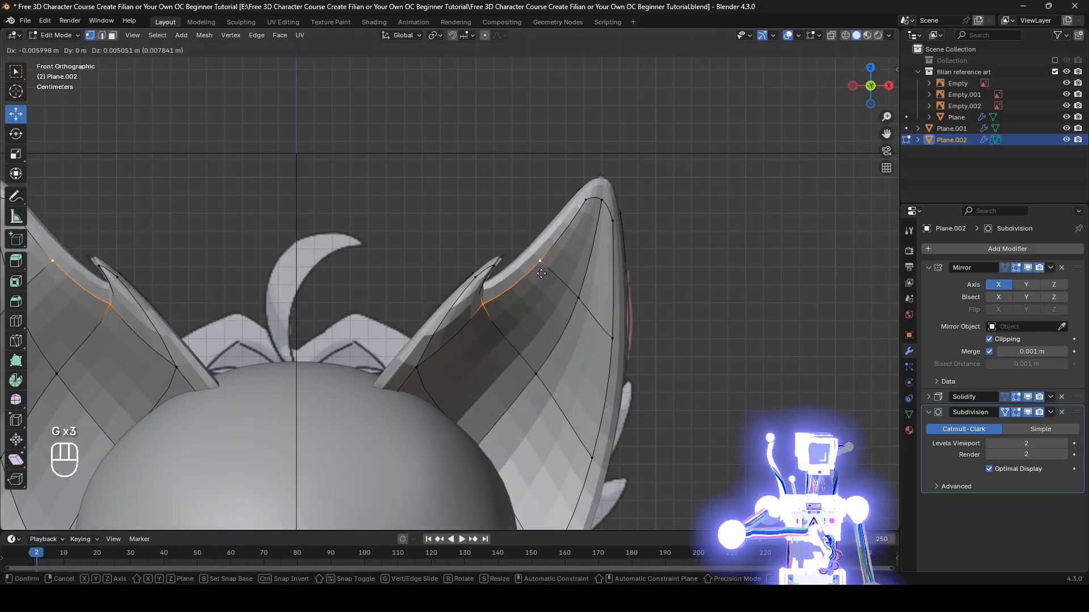
left_click(528, 277)
key("z")
left_click(318, 288)
scroll(590, 247, "up", 1)
key("z")
left_click(564, 306)
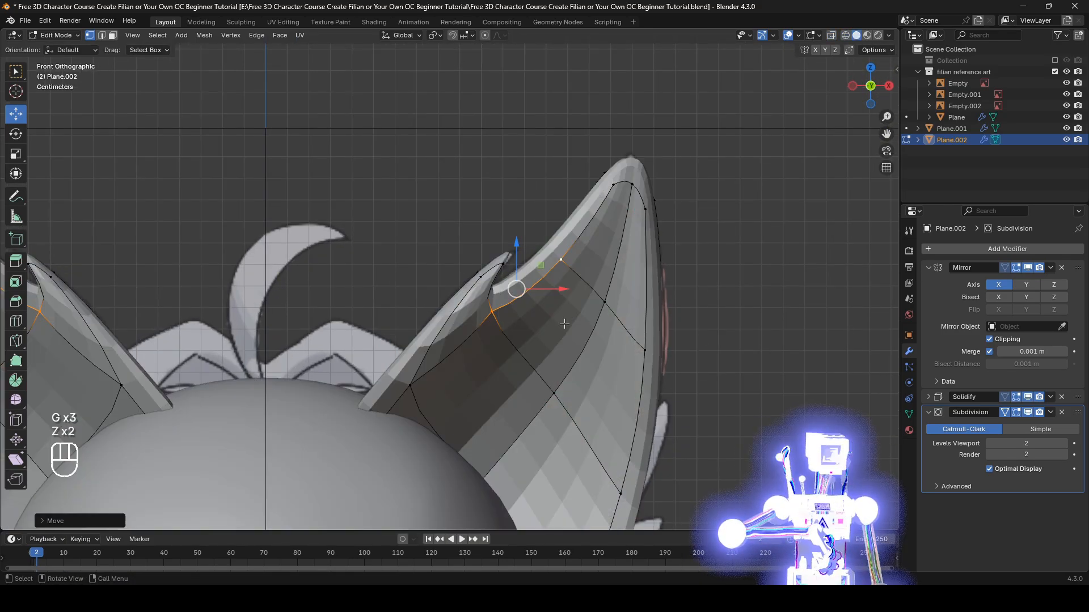
mouse_move(522, 333)
middle_mouse_down()
mouse_move(487, 340)
mouse_move(522, 352)
middle_mouse_up()
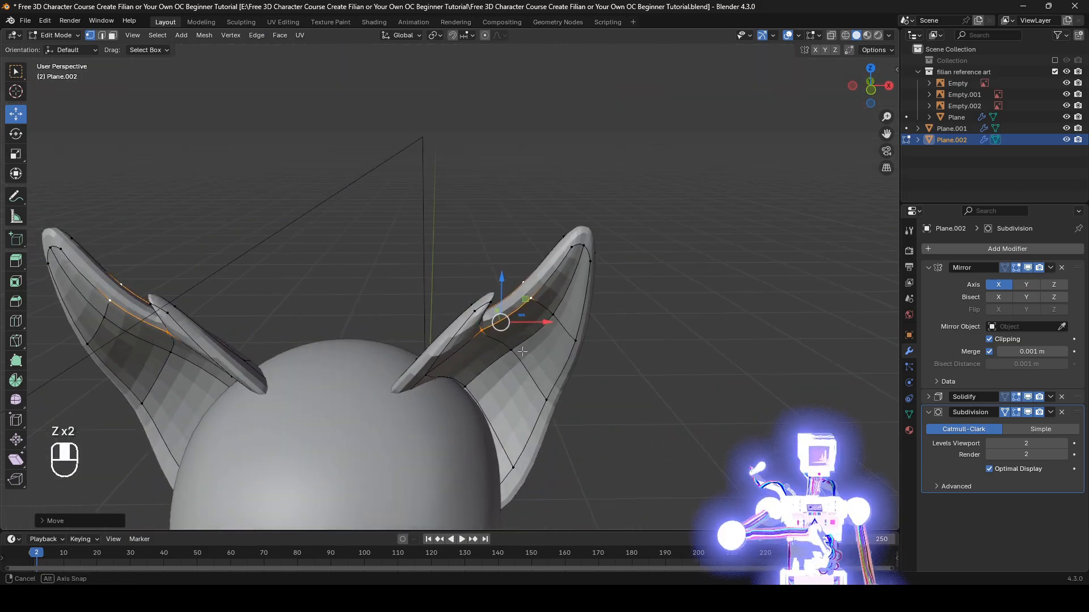
Step: Add the tuft vertex to the selected ear-edge vertices and reposition them together in perspective view
left_click(487, 303, "shift")
key("g")
left_click(499, 317)
middle_click_drag(553, 323, 533, 312)
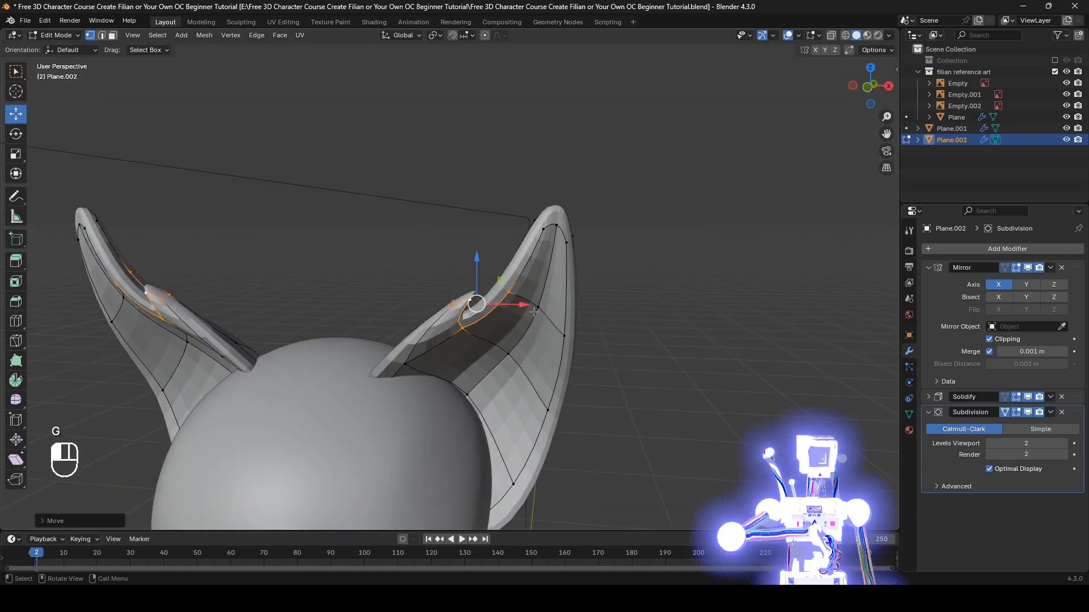
Step: Move the two inner-ear vertices below the notch in right side view to deepen the ear's hollow
left_click(538, 308)
left_click(508, 354, "shift")
mouse_move(508, 354)
middle_mouse_down()
mouse_move(530, 334)
mouse_move(476, 309)
mouse_move(511, 300)
mouse_move(374, 323)
middle_mouse_up()
key("g")
left_click(513, 326)
key("z")
left_click(315, 325)
key("g")
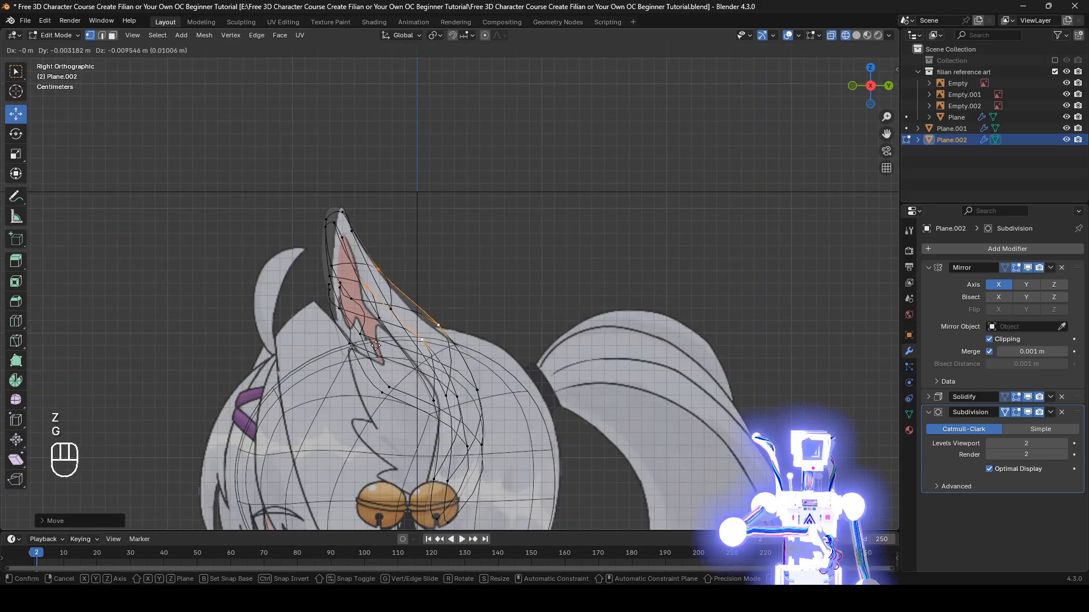
left_click(376, 344)
key("z")
left_click(540, 349)
middle_click_drag(548, 348, 706, 327)
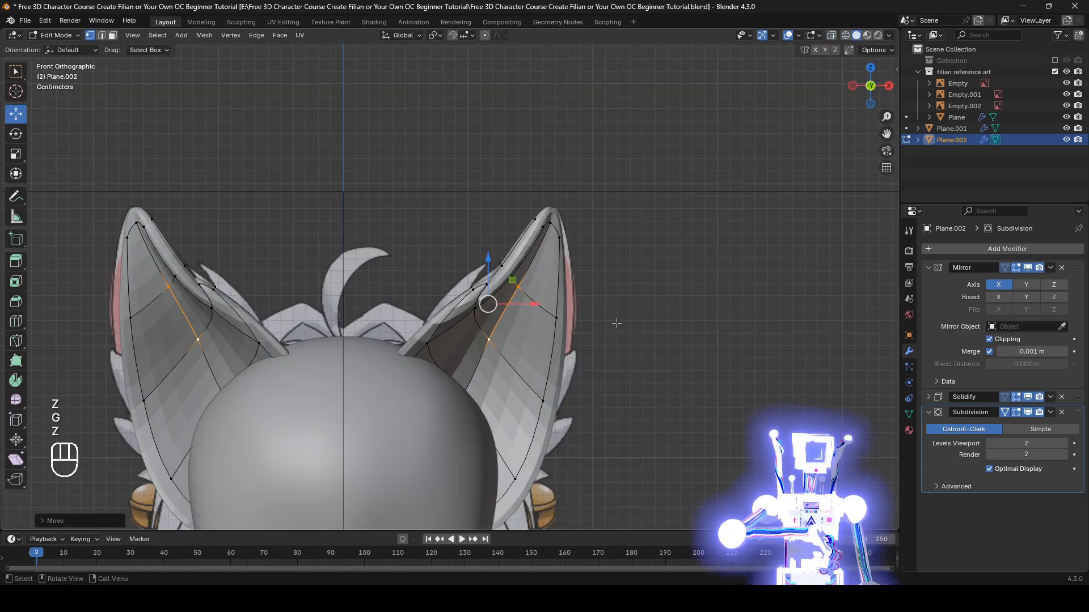
Step: Check the ear against the reference from the side and front, and adjust the small tuft's position in front view
middle_click_drag(617, 323, 449, 326)
key("z")
left_click(379, 330)
middle_click_drag(323, 355, 591, 335, "shift")
key("z")
left_click(499, 338)
scroll(444, 316, "up", 2)
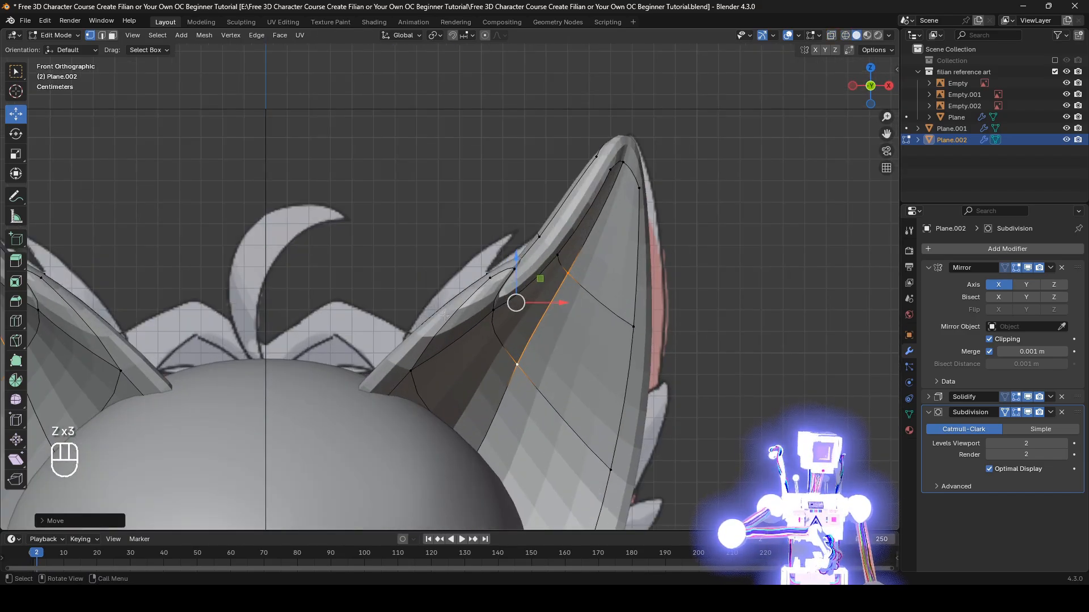
key("g")
left_click(507, 314)
Step: Move the small tuft's vertices forward in right side view to align them with the reference ear
mouse_move(506, 314)
middle_mouse_down()
mouse_move(408, 363)
mouse_move(394, 422)
mouse_move(465, 334)
mouse_move(397, 329)
mouse_move(459, 335)
mouse_move(447, 369)
middle_mouse_up()
key("g")
left_click(393, 387)
key("g")
left_click(380, 408)
key("z")
key("g")
left_click(392, 346)
Step: Move the vertex at the ear's inner base in front view to refine where the ear meets the head
key("z")
key("z")
left_click(442, 364)
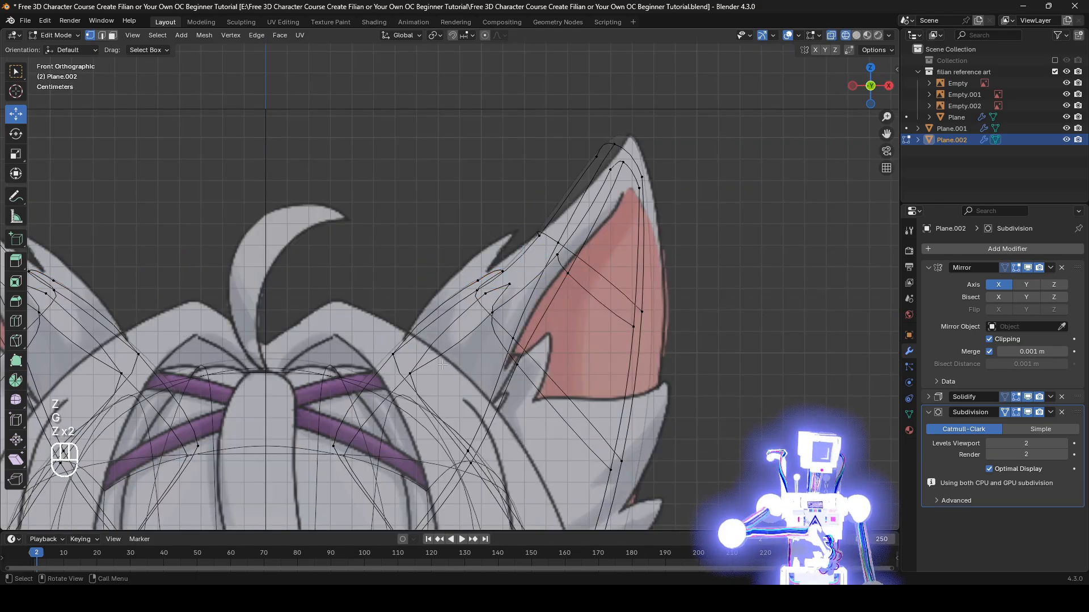
left_click(409, 374)
key("g")
left_click(423, 381)
key("z")
scroll(533, 374, "down", 3)
middle_click_drag(516, 394, 515, 356, "shift")
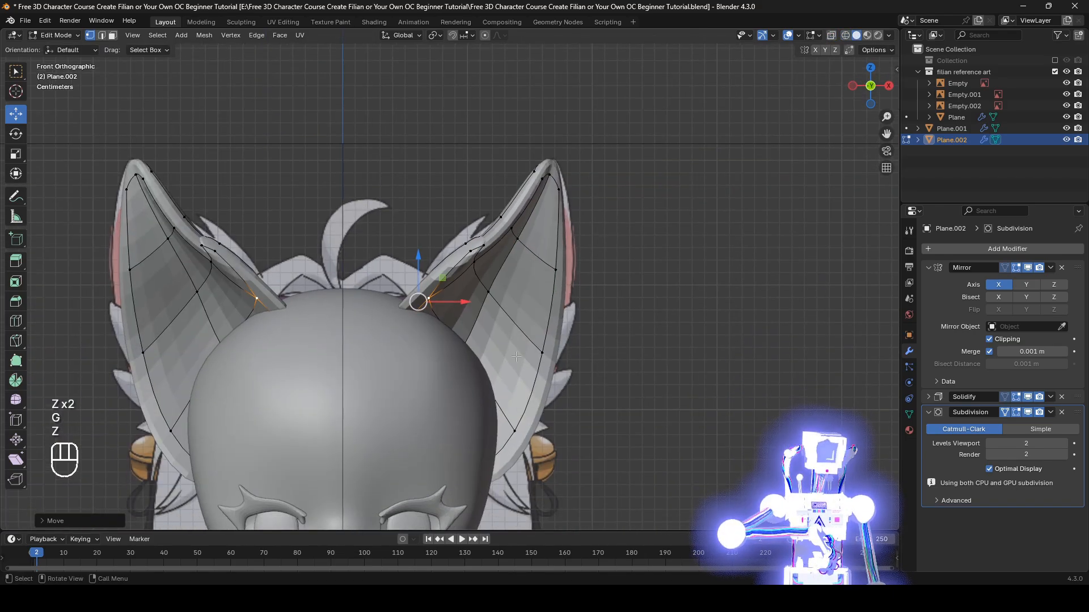
Step: Add an ico sphere to the ear mesh, scale it down and move it up beside the head in front view
key("z")
key("z")
middle_click_drag(651, 345, 630, 362)
scroll(603, 374, "down", 7)
middle_click_drag(630, 362, 677, 315, "shift")
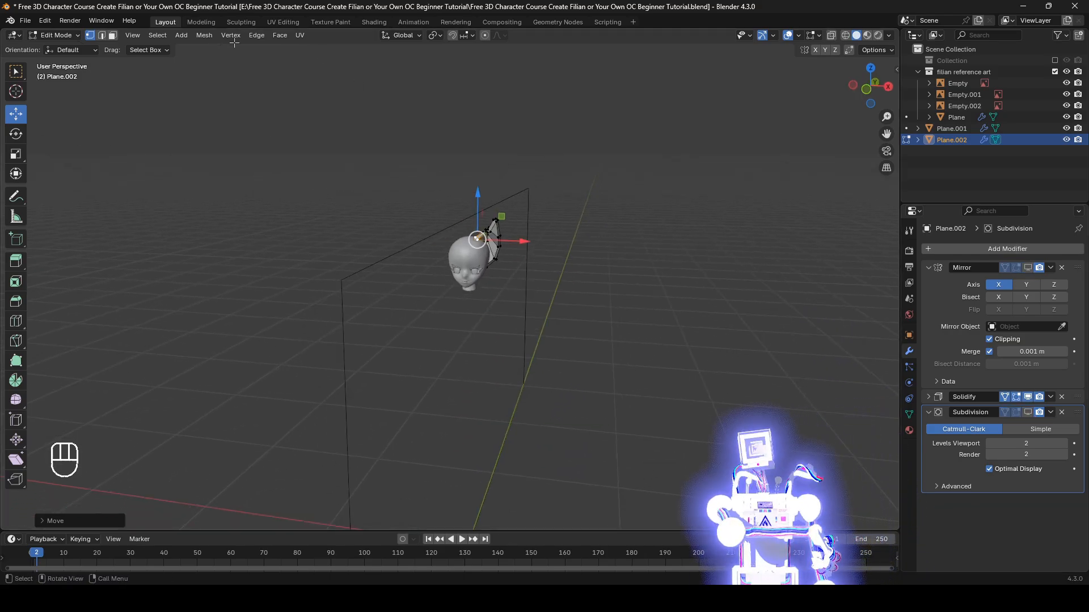
left_click(181, 36)
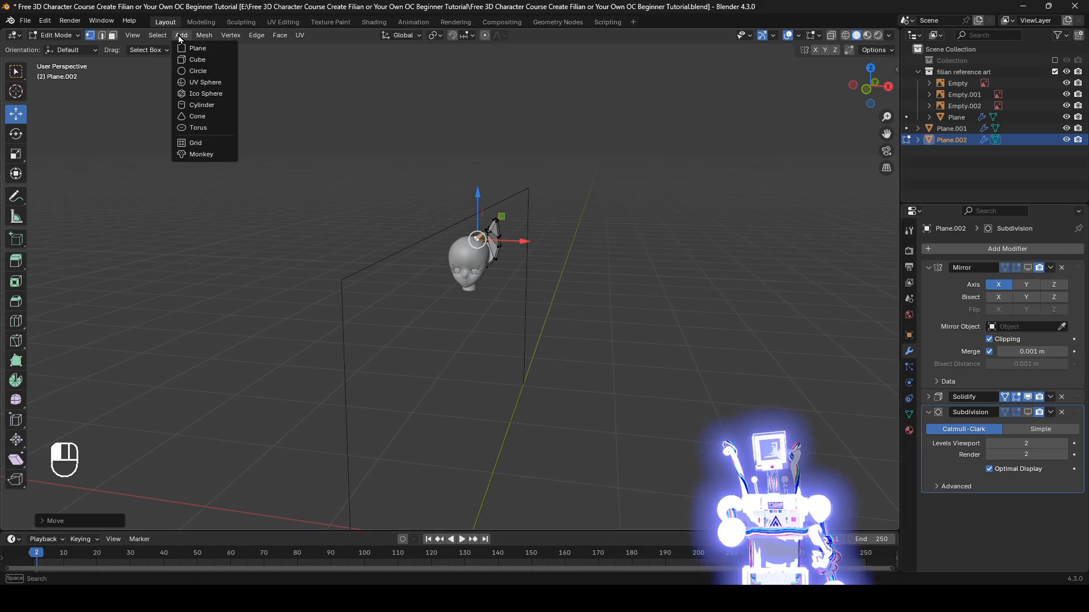
left_click(207, 94)
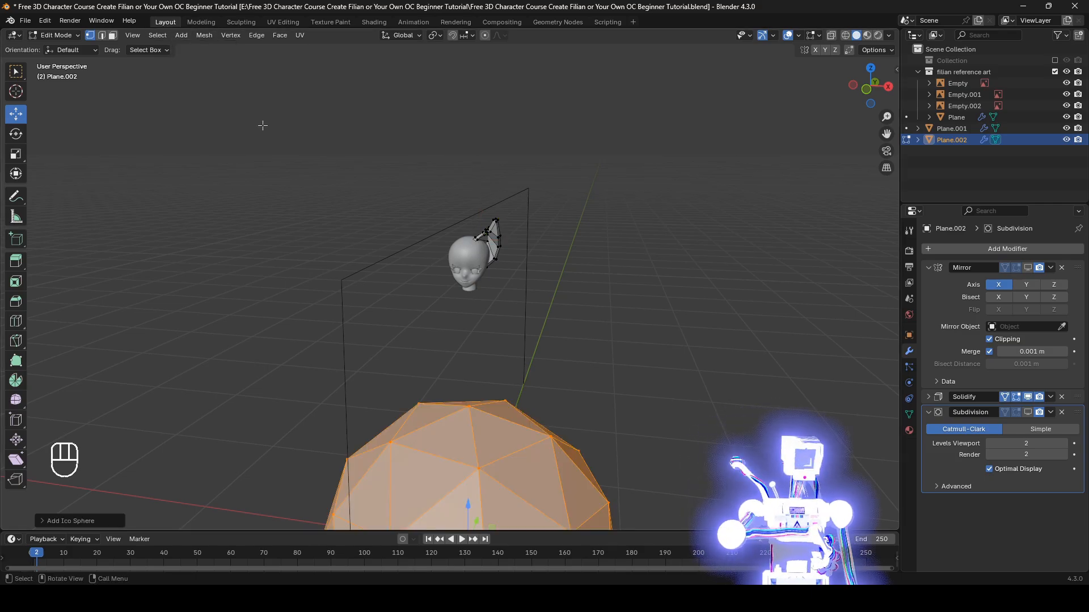
key("s")
scroll(624, 375, "down", 3)
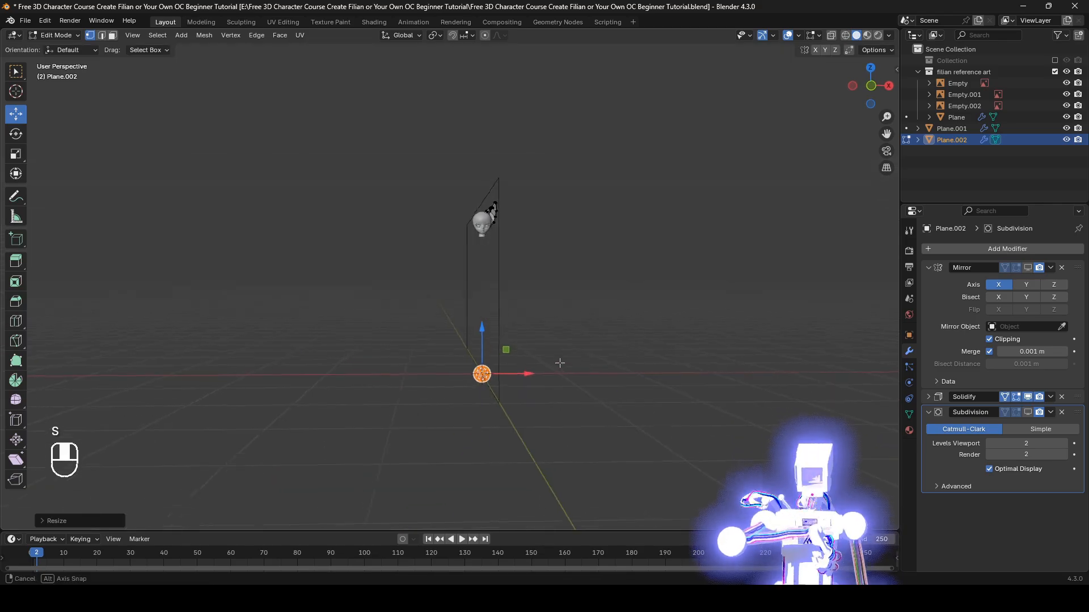
middle_click_drag(559, 363, 567, 352, "alt")
key("g")
left_click(573, 308)
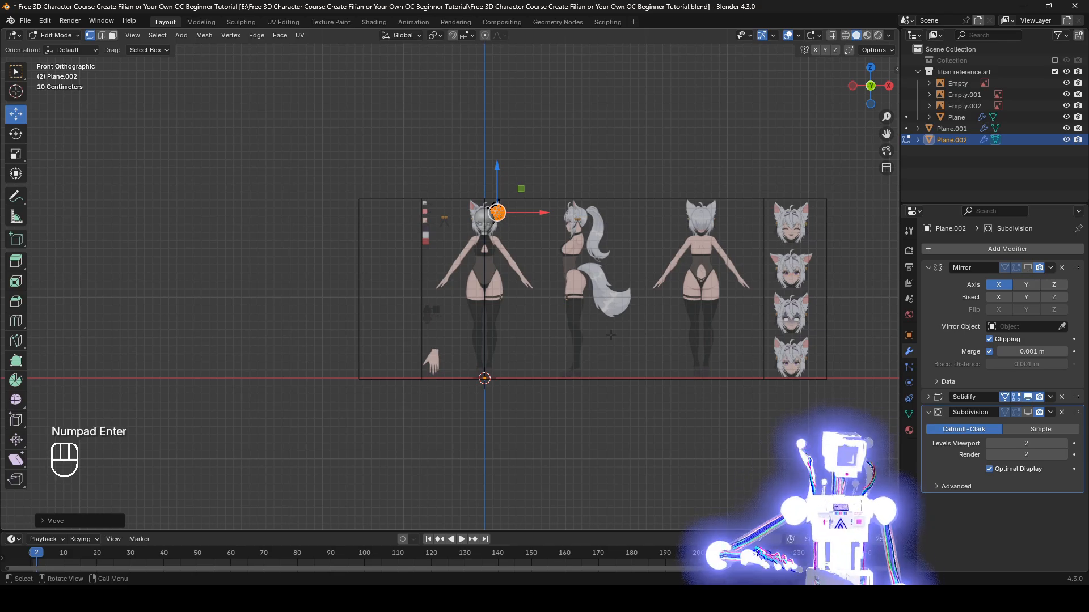
Step: Shrink the ico sphere and place it over the fur at the ear's lower opening in front view
key("KP_Decimal")
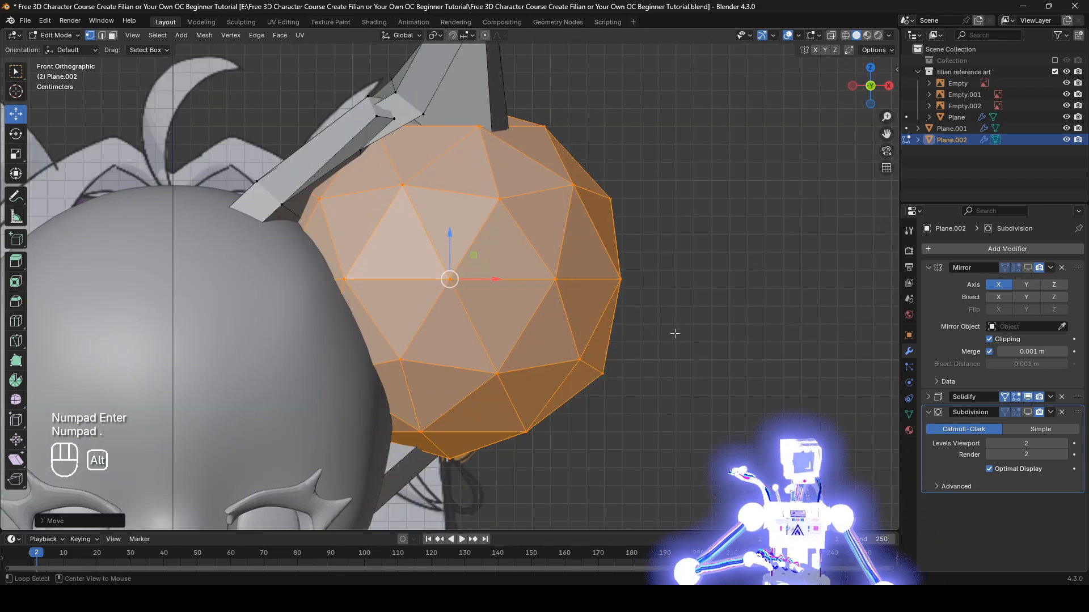
key("s")
left_click(632, 311)
key("z")
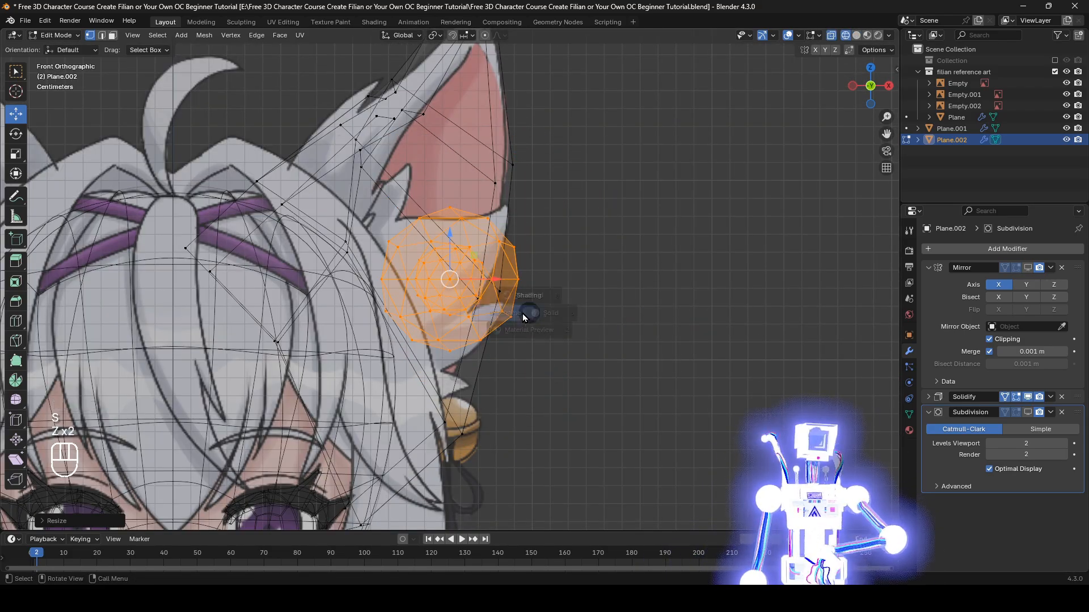
key("g")
left_click(517, 326)
key("g")
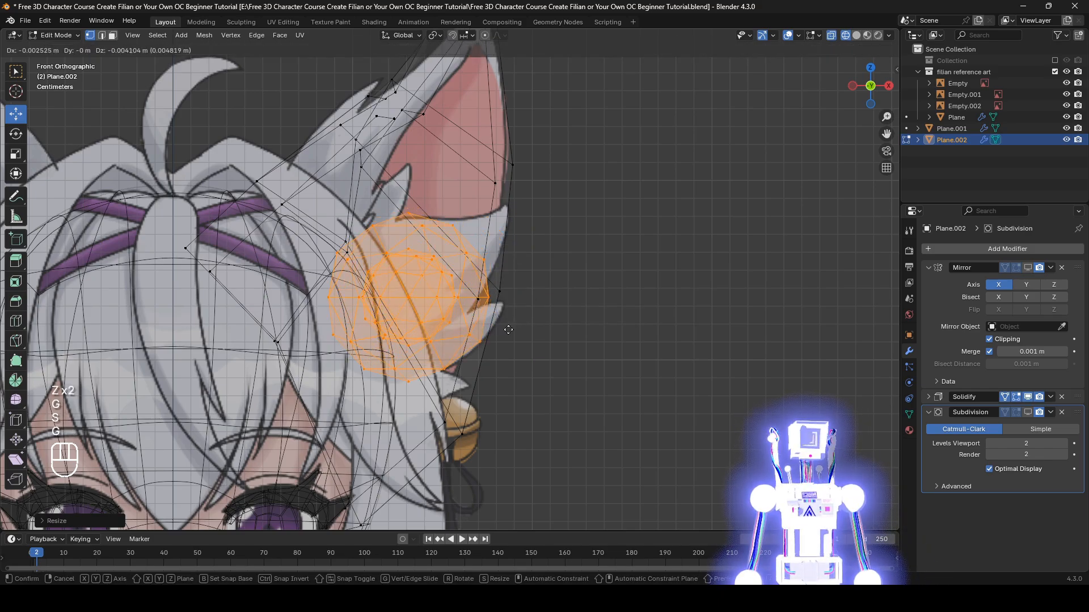
left_click(514, 325)
Step: Reposition the ico sphere inside the ear's base using the right side and front views
middle_click_drag(513, 325, 404, 323)
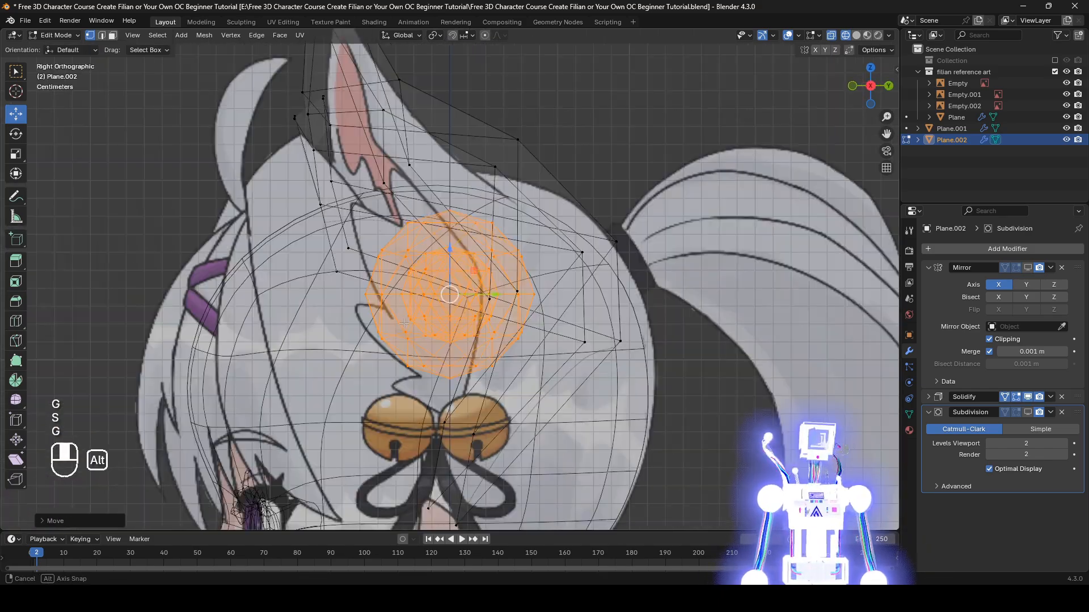
key("g")
left_click(439, 334)
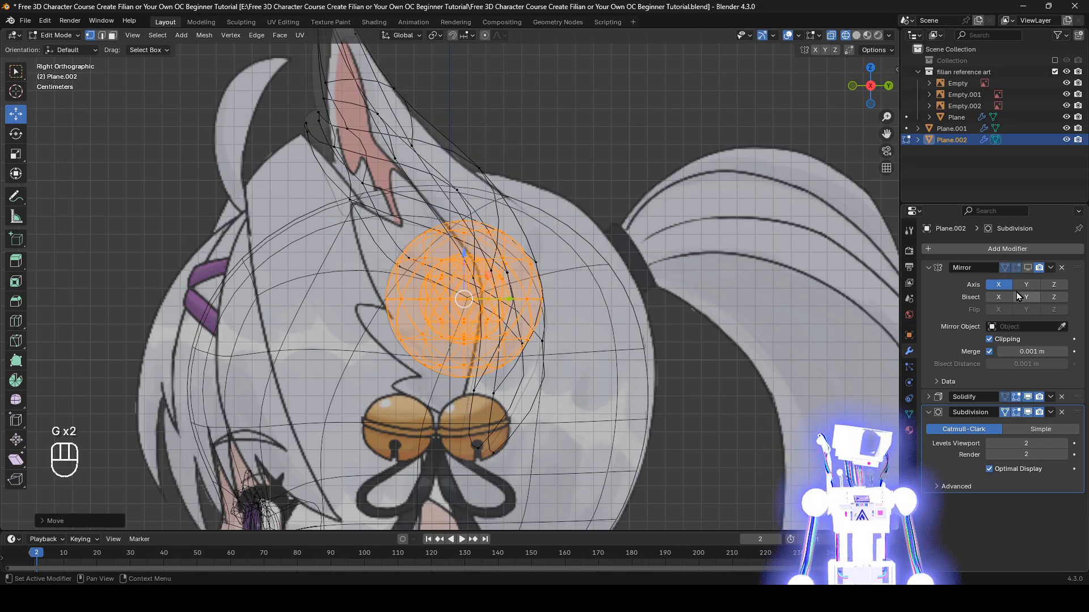
key("z")
left_click(686, 319)
middle_click_drag(595, 343, 713, 350)
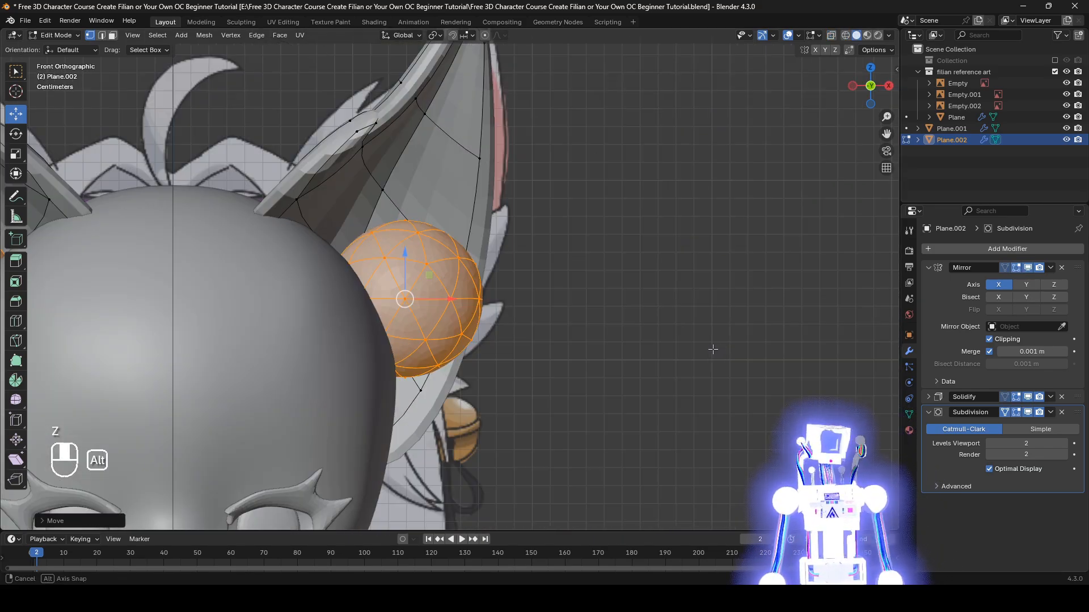
key("z")
key("g")
left_click(620, 351)
key("z")
Step: Scale the ico sphere to about 0.86 along Y and nudge it into the ear's base in side and front views
mouse_move(622, 349)
middle_mouse_down()
mouse_move(652, 332)
mouse_move(520, 341)
middle_mouse_up()
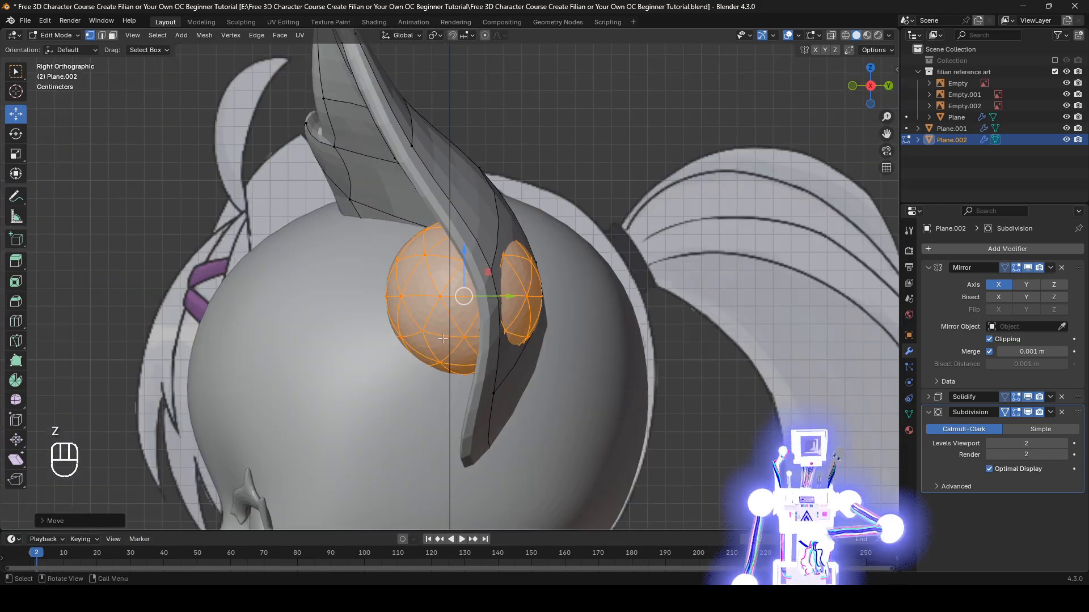
key("s")
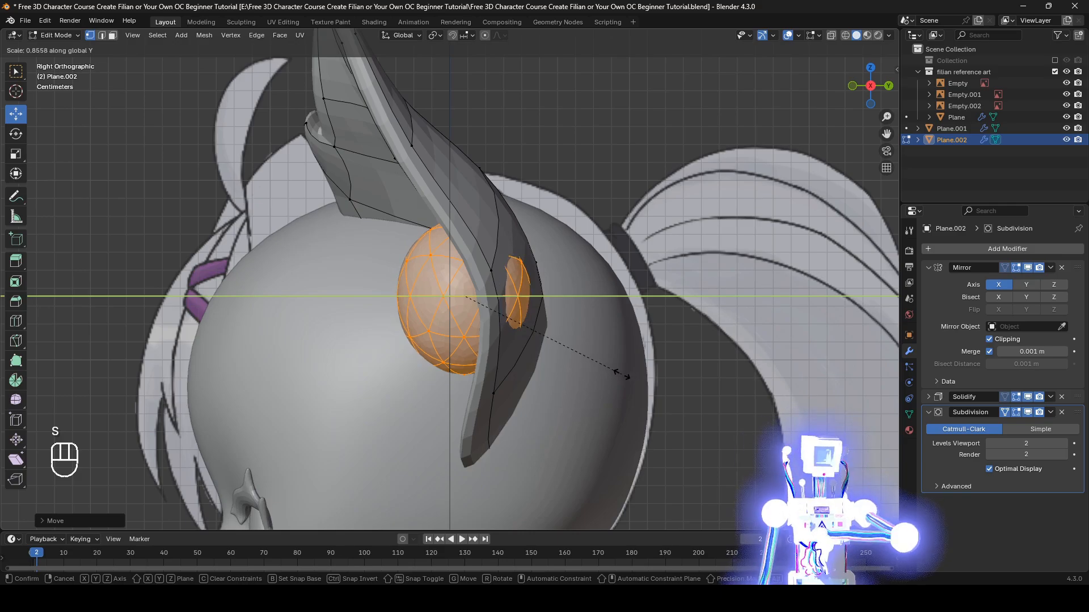
left_click(618, 374)
key("g")
left_click(610, 374)
key("z")
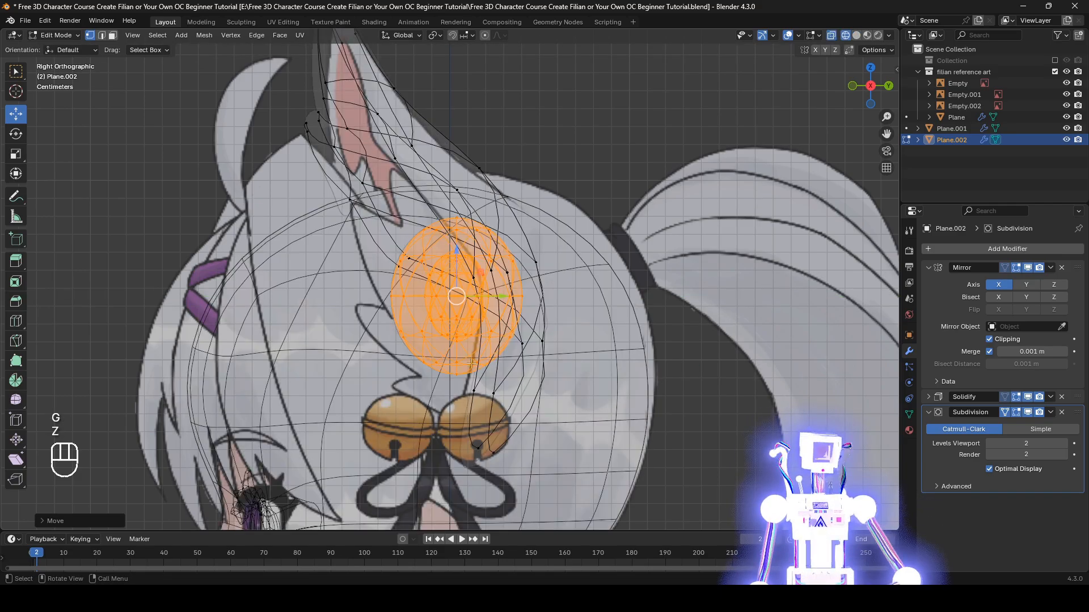
middle_click_drag(471, 364, 587, 351)
key("g")
left_click(583, 354)
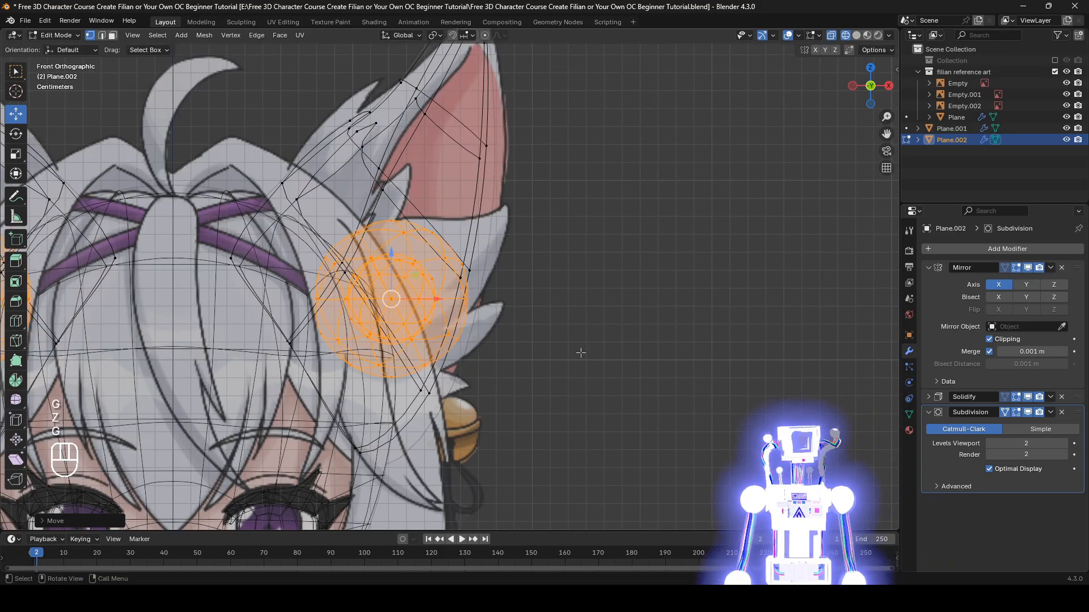
Step: Pull the ico sphere's upper outer vertex outward in front view to form a pointed fur spike reaching the ear's outer edge
key("z")
middle_click_drag(516, 268, 598, 325, "shift")
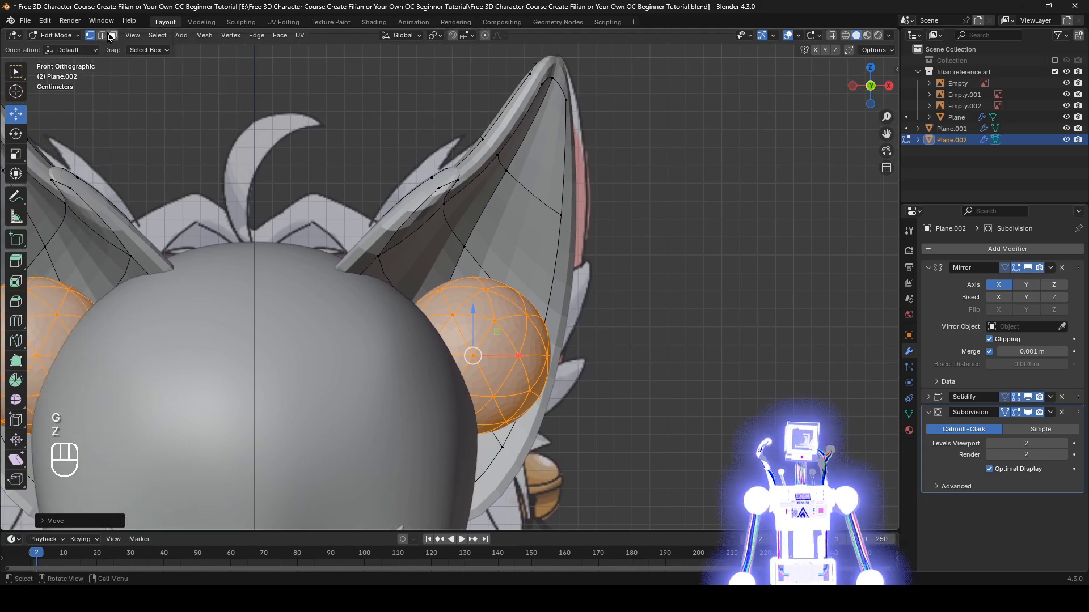
left_click(474, 279)
key("z")
mouse_move(605, 316)
middle_mouse_down()
mouse_move(489, 325)
mouse_move(651, 323)
mouse_move(540, 328)
middle_mouse_up()
key("z")
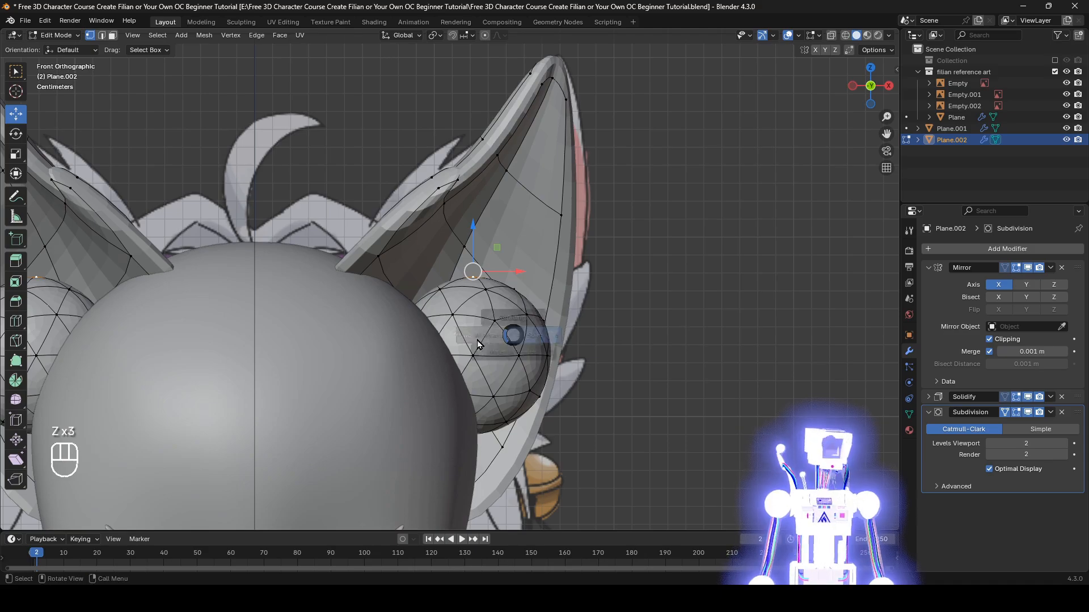
key("z")
left_click(528, 317)
key("z")
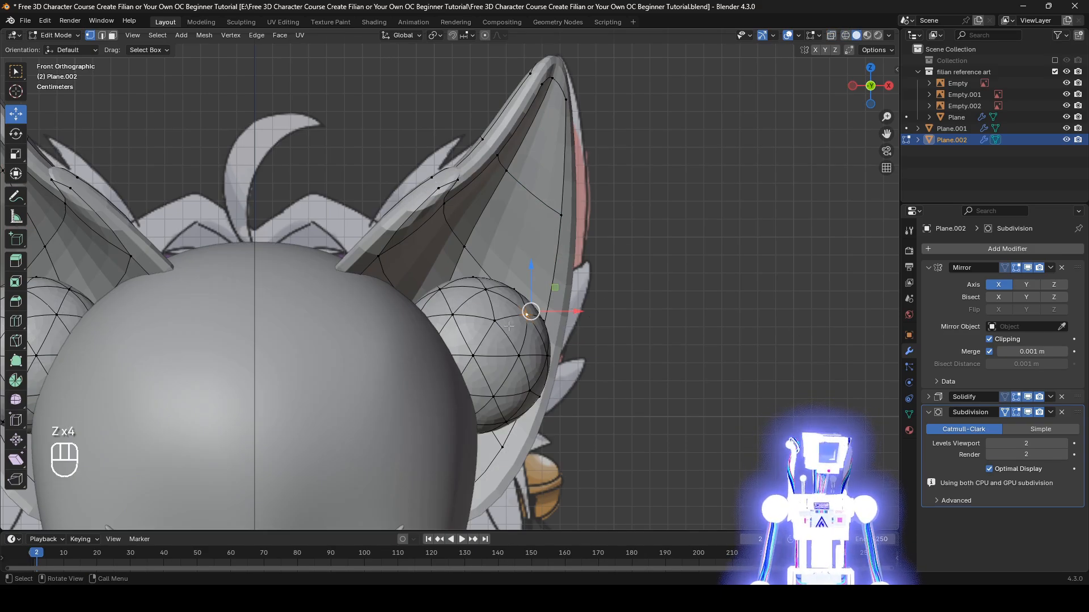
key("g")
left_click(625, 269)
Step: Raise the ico sphere's top vertex in front view and move the spike vertices forward in right side view
left_click(467, 273)
key("g")
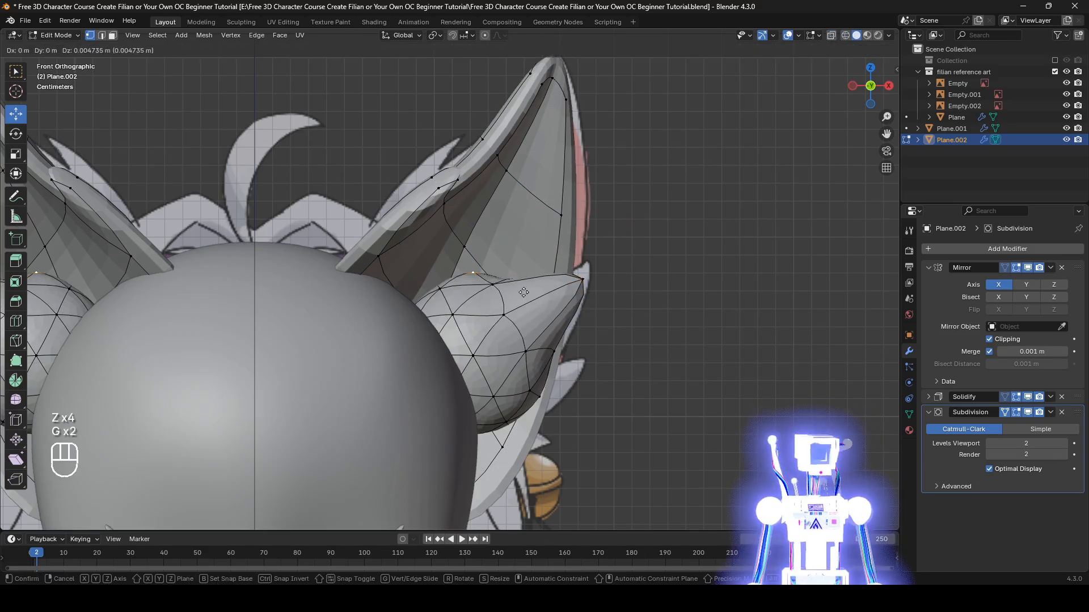
left_click(438, 256)
key("z")
middle_click_drag(493, 276, 425, 284)
key("g")
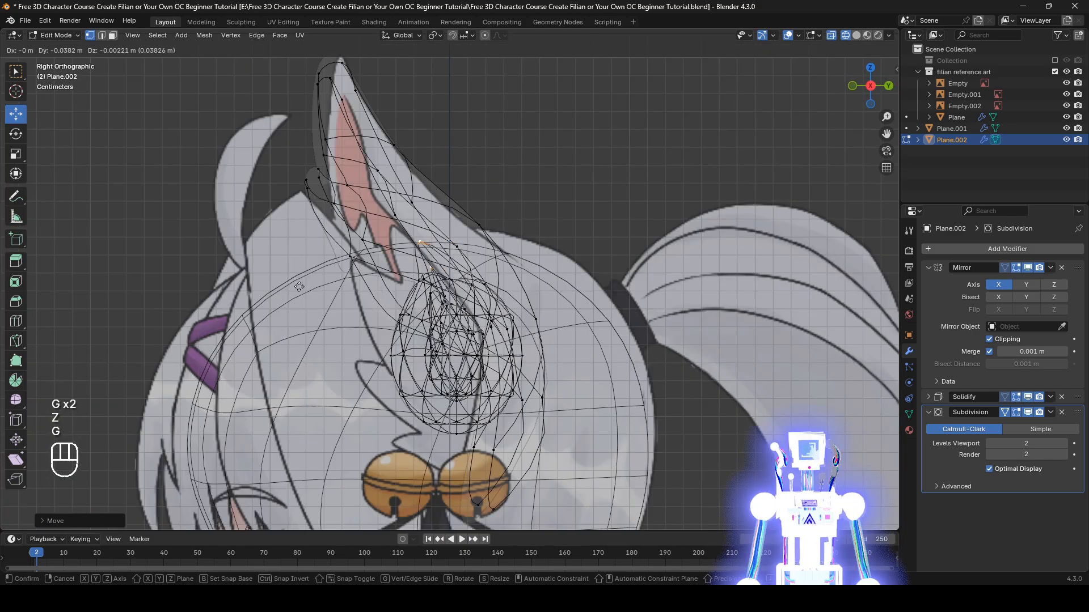
left_click(408, 301)
key("z")
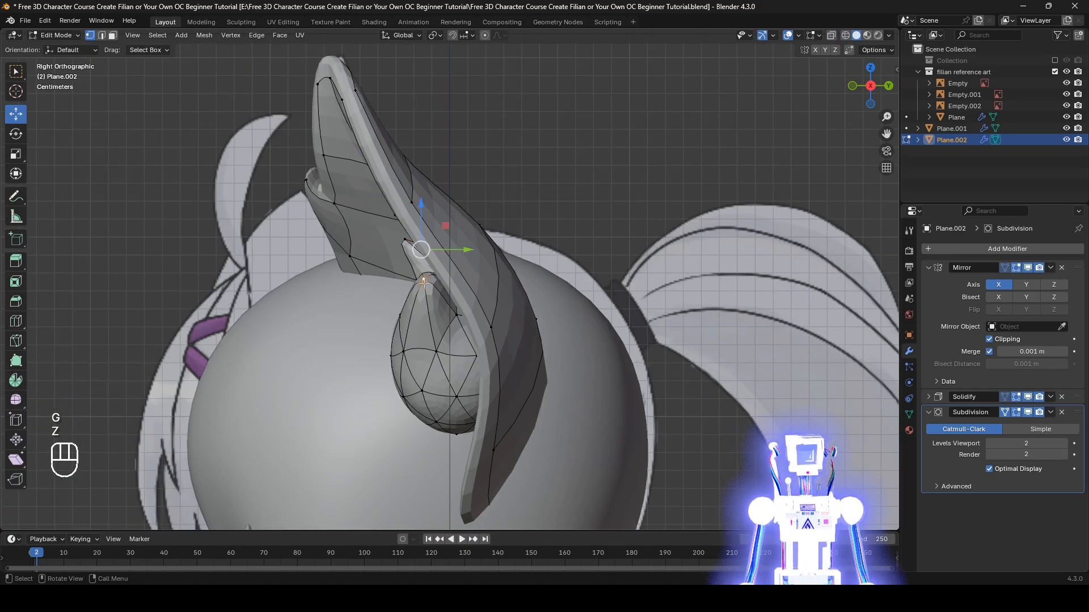
key("g")
left_click(384, 287)
Step: Move the upper fur vertices in front view to shape a raised spike inside the ear
middle_click_drag(384, 287, 459, 306)
key("g")
left_click(426, 301)
left_click(430, 284)
key("g")
left_click(442, 312)
left_click(448, 257)
middle_click_drag(559, 326, 471, 290)
right_click(345, 316)
Step: Move the upper fur spike vertices in right side view to follow the reference's fur tips
key("z")
key("g")
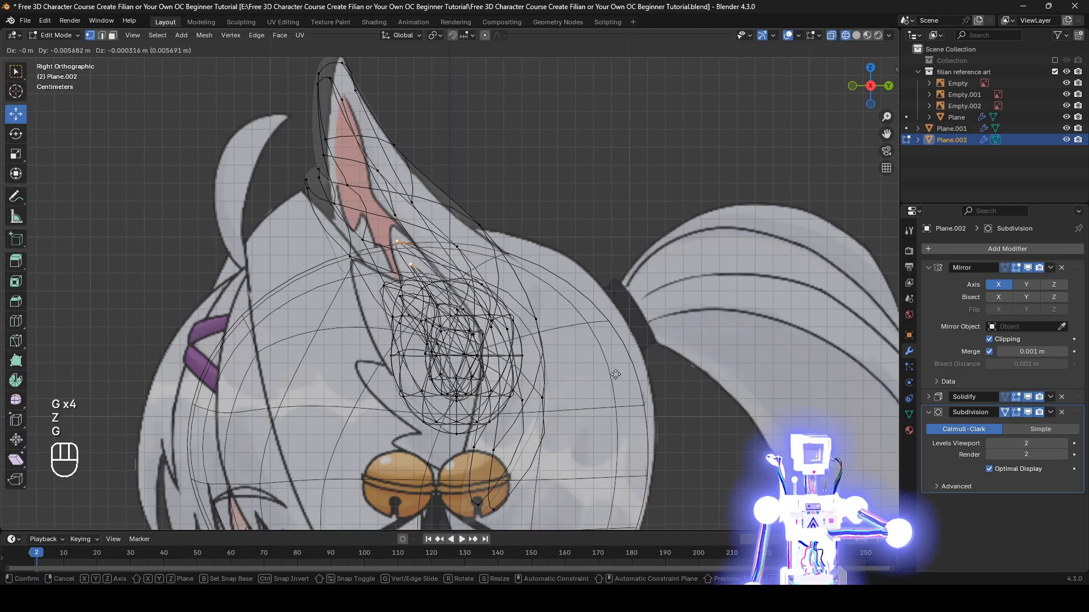
left_click(187, 305)
key("z")
key("z")
key("g")
left_click(360, 281)
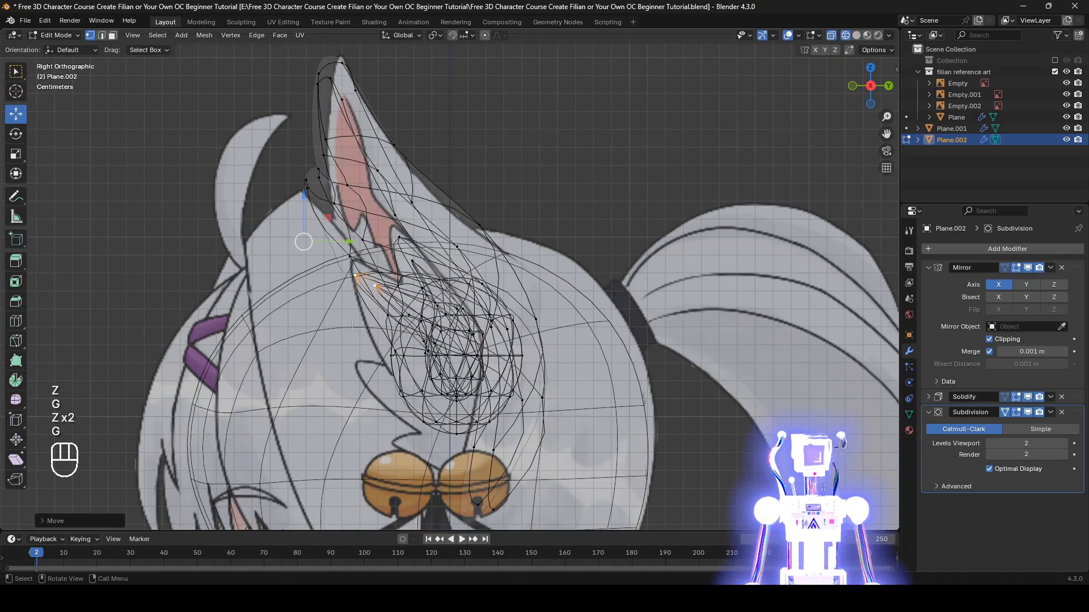
Step: Pull the ico sphere's lower outer vertex outward in front view to form a second pointed fur spike on the outer side
key("z")
mouse_move(442, 420)
middle_mouse_down()
mouse_move(569, 435)
mouse_move(552, 434)
middle_mouse_up()
key("z")
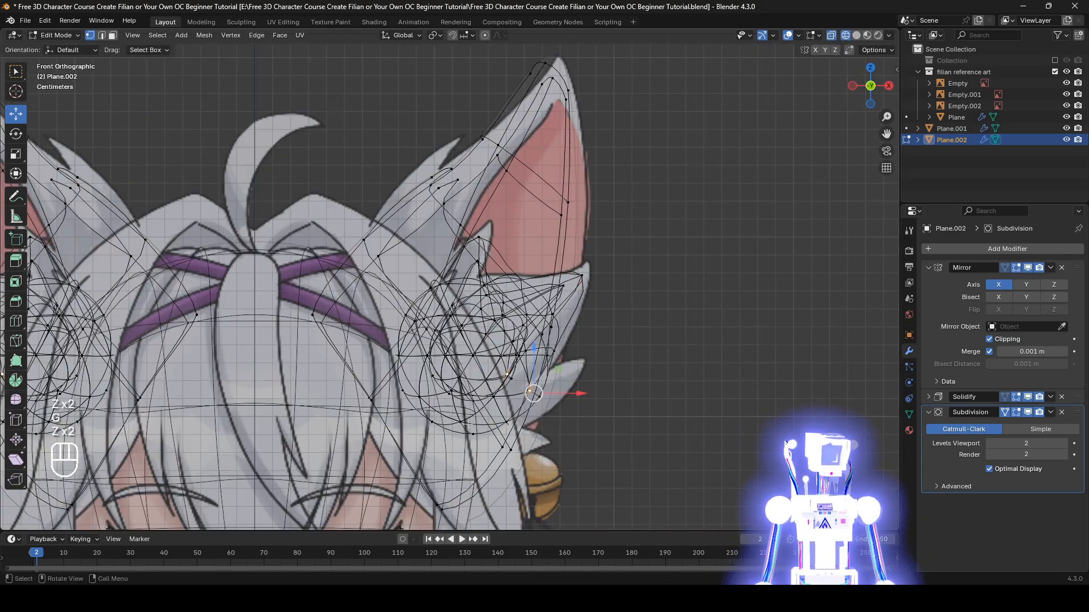
key("g")
left_click(623, 402)
key("z")
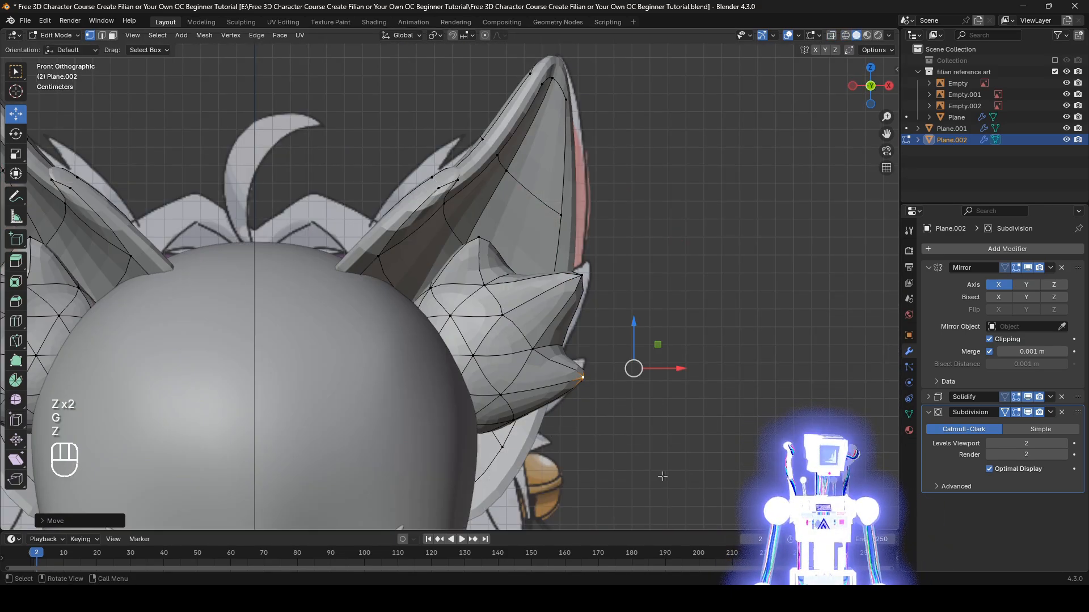
mouse_move(632, 369)
middle_mouse_down()
mouse_move(639, 308)
mouse_move(584, 343)
middle_mouse_up()
middle_click_drag(470, 364, 466, 381, "alt")
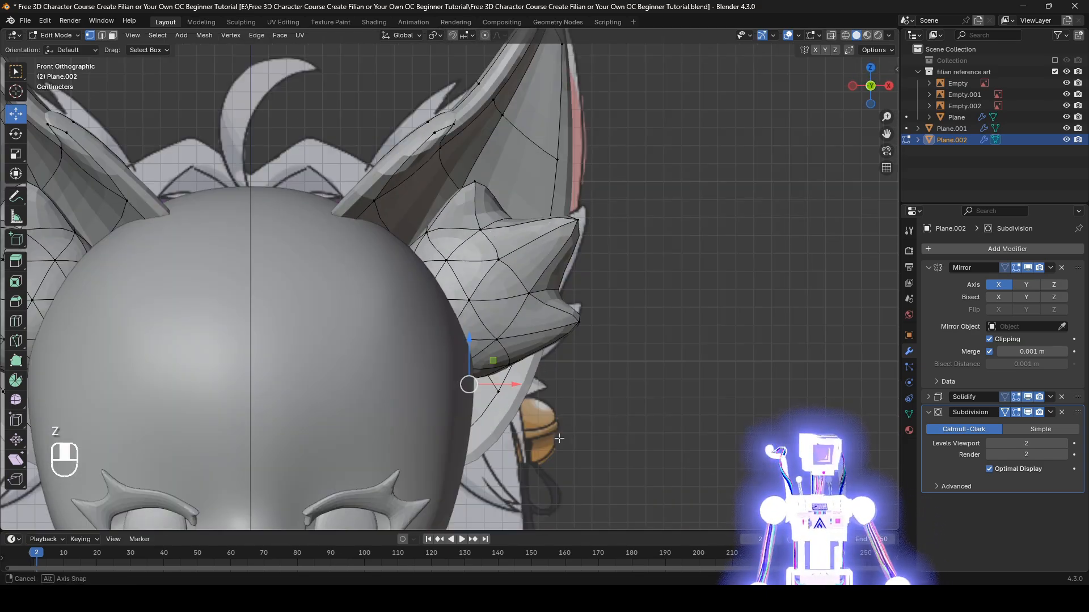
Step: Pull the fur's bottom vertex down and outward in front view to form a third pointed spike near the ear's base
key("z")
key("g")
left_click(618, 484)
key("z")
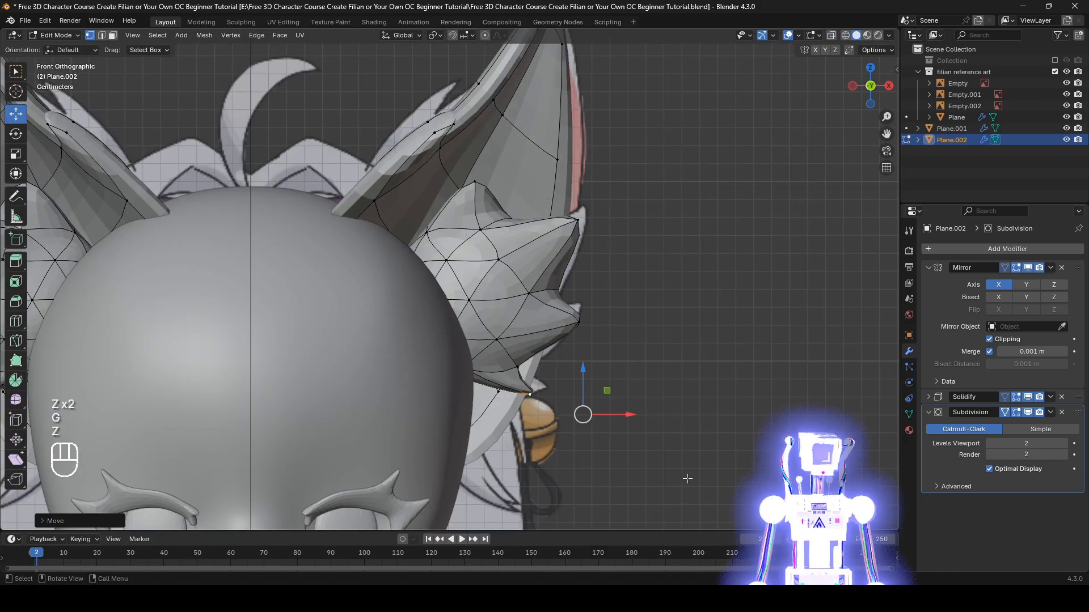
key("g")
left_click(683, 478)
Step: Move the fur's lower inner vertices in front view and refine the position of the third spike's tip
key("z")
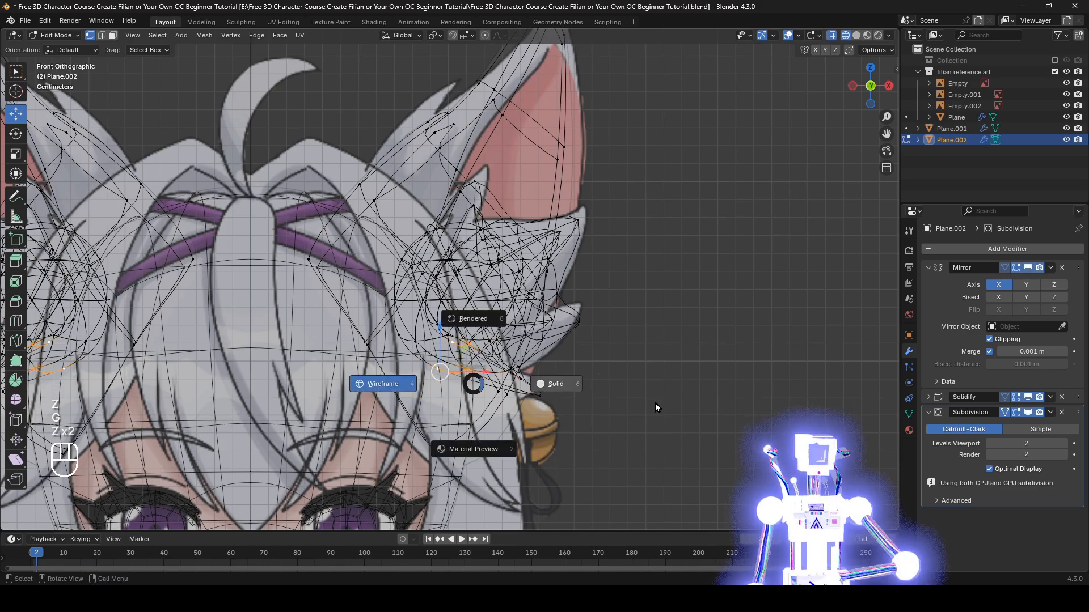
left_click(654, 408)
key("g")
left_click(637, 468)
left_click(540, 403)
key("g")
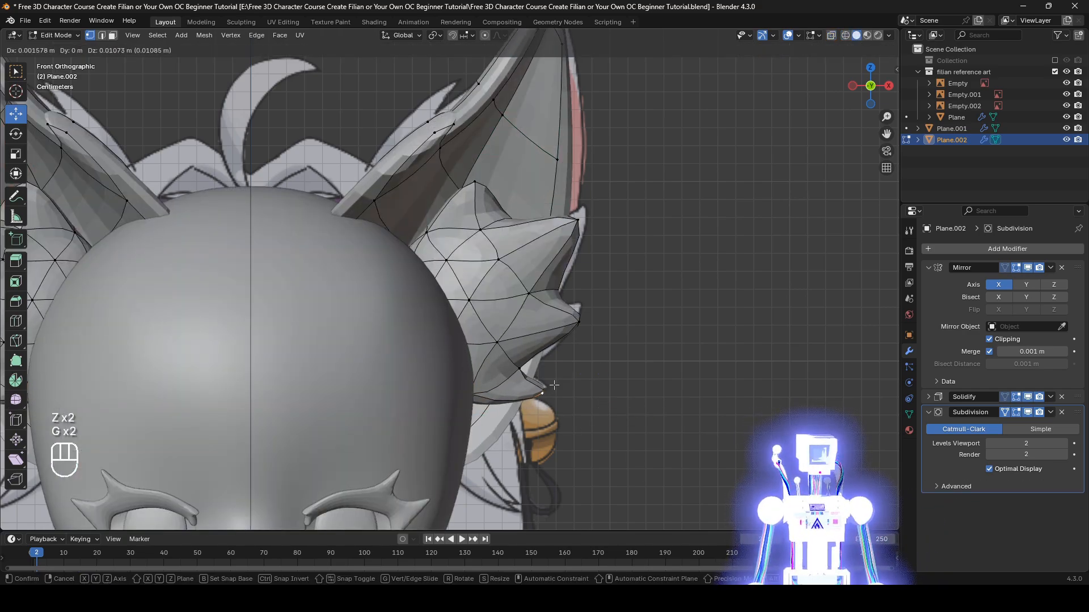
left_click(554, 383)
Step: Move and slide the vertices around the fur's lowest spike from an angled view to refine its shape
mouse_move(627, 391)
middle_mouse_down()
mouse_move(519, 407)
mouse_move(518, 429)
mouse_move(507, 386)
mouse_move(474, 375)
mouse_move(425, 391)
mouse_move(533, 391)
mouse_move(521, 385)
mouse_move(495, 409)
mouse_move(525, 405)
middle_mouse_up()
key("g")
left_click(504, 376)
key("z")
key("z")
key("g")
key("g")
left_click(527, 392)
Step: Move individual vertices along the fur's inner side to even out the surface beside the head
left_click(496, 317)
middle_click_drag(496, 316, 472, 321)
key("g")
left_click(457, 355)
left_click(455, 335)
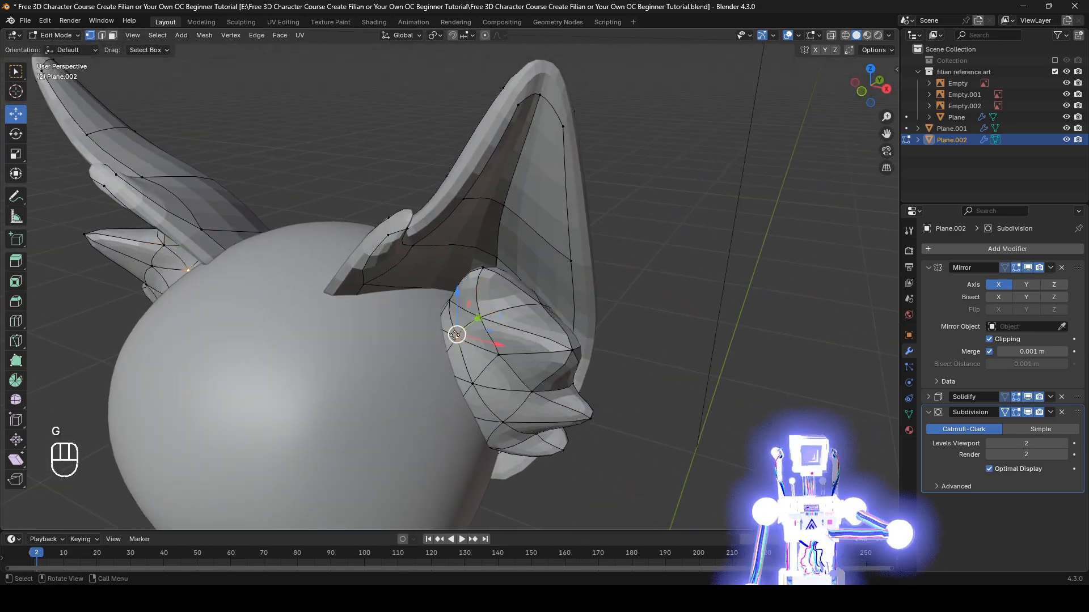
left_click(466, 385)
middle_click_drag(466, 385, 457, 379)
key("g")
left_click(481, 372)
Step: Select the fur's inner-edge vertices in wireframe and move them to tuck that edge against the head
key("z")
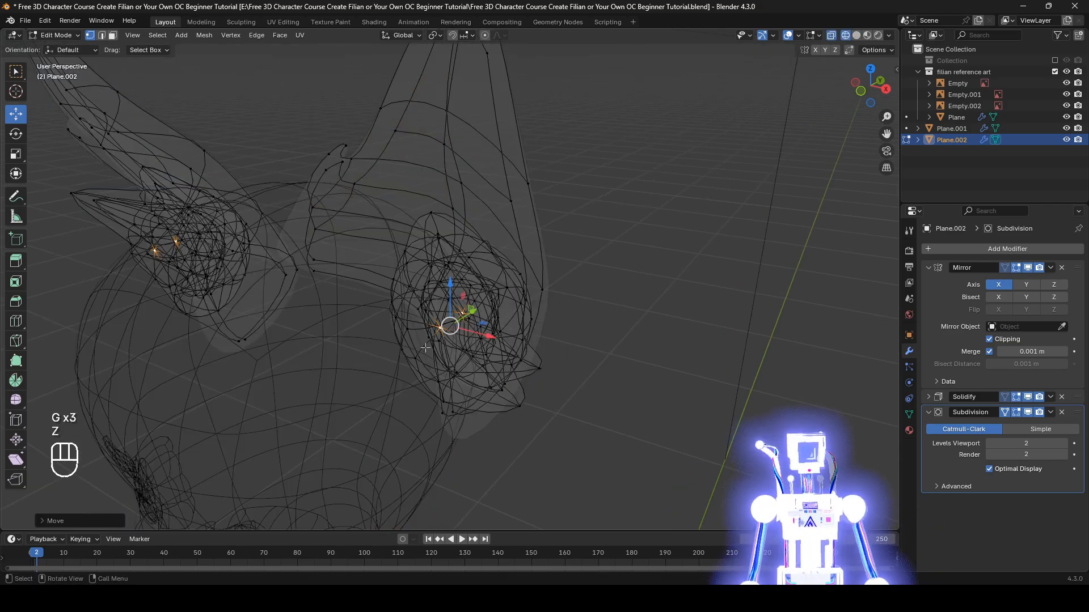
key("z")
key("g")
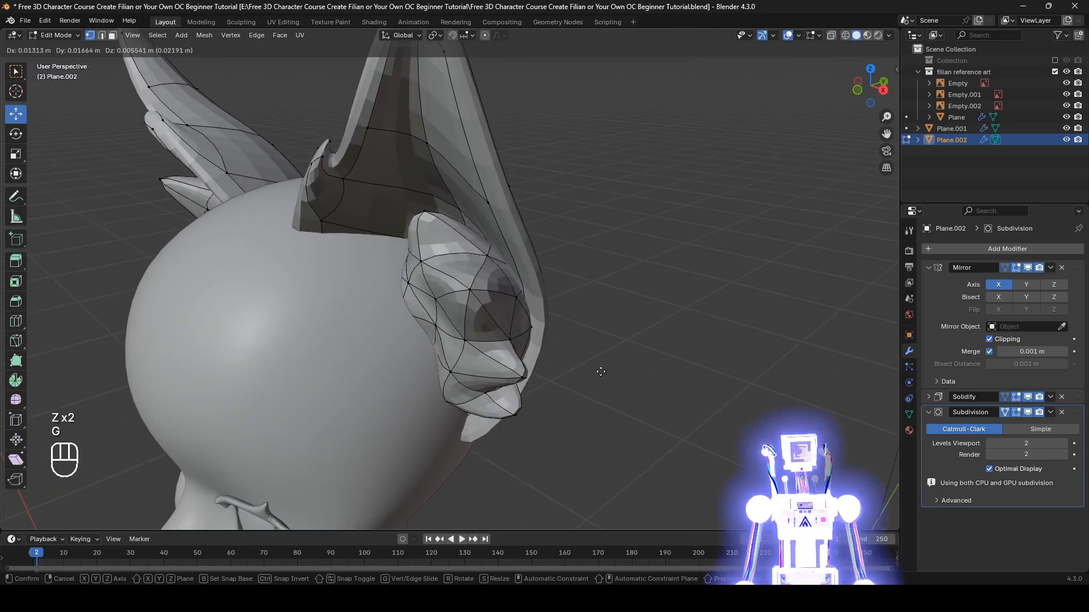
left_click(590, 372)
key("g")
left_click(412, 301)
Step: Select the whole linked fur piece and move it to sit within the ear
scroll(412, 301, "down", 2)
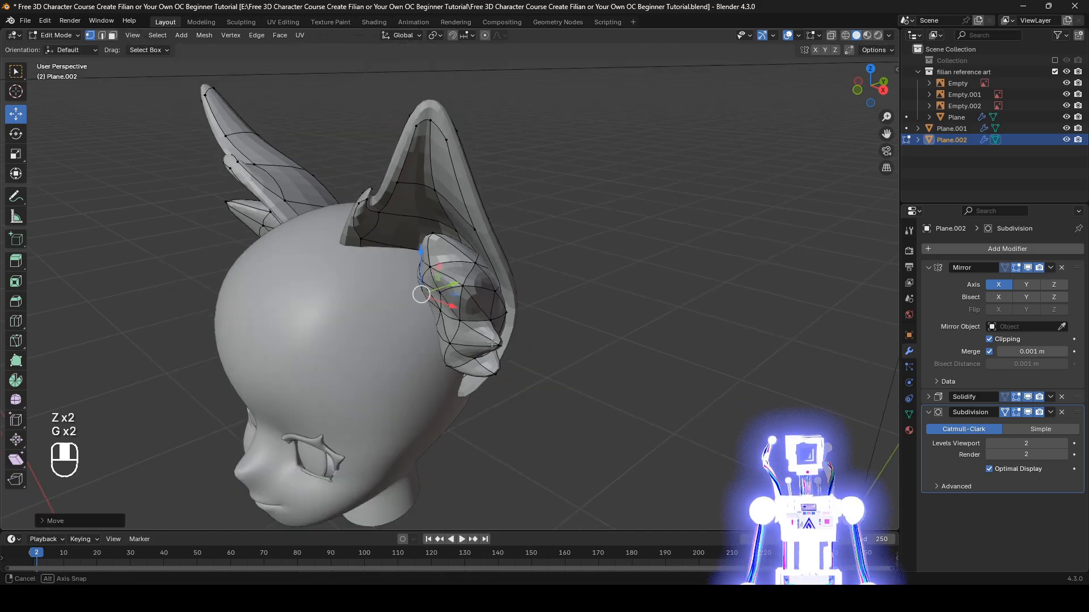
middle_click_drag(411, 300, 652, 323)
middle_click_drag(652, 322, 543, 292)
key("l")
key("g")
left_click(591, 379)
Step: Adjust individual fur vertices from side angles so the fur follows the inside of the ear
left_click(570, 384)
key("g")
key("z")
key("g")
key("g")
key("g")
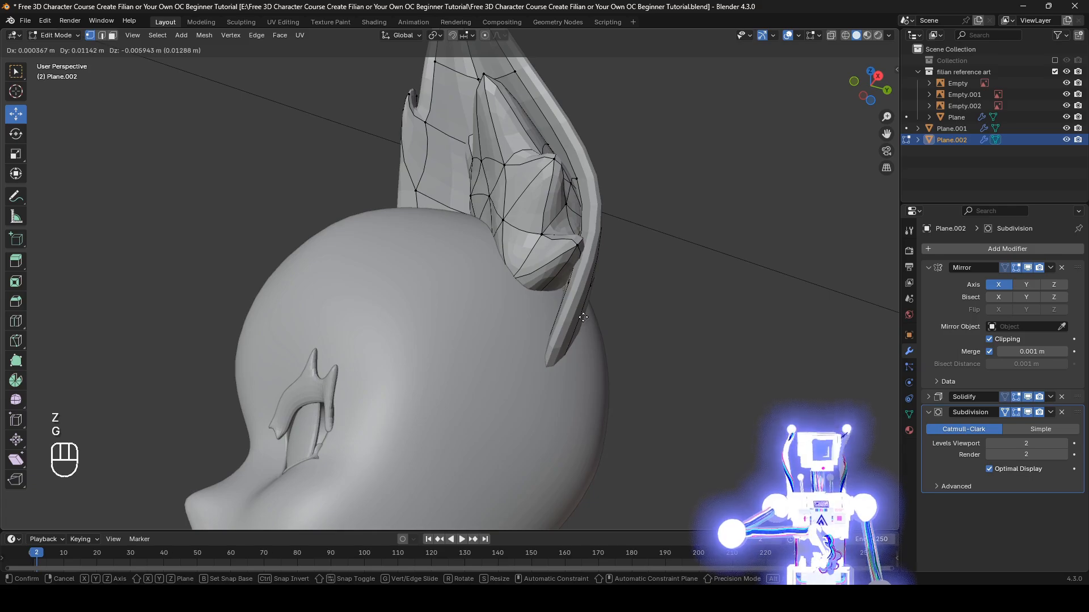
left_click(533, 233)
middle_click_drag(533, 233, 524, 344)
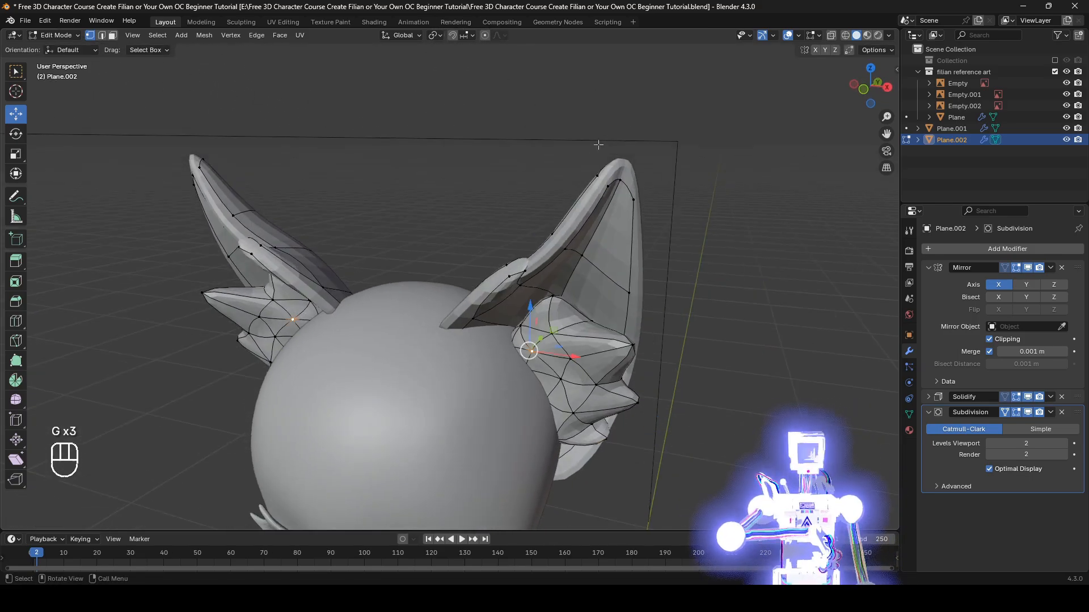
Step: Enable proportional editing and move the fur's inner and upper vertices to reshape its edge with a smooth falloff
left_click(485, 39)
middle_click_drag(658, 250, 592, 269)
key("g")
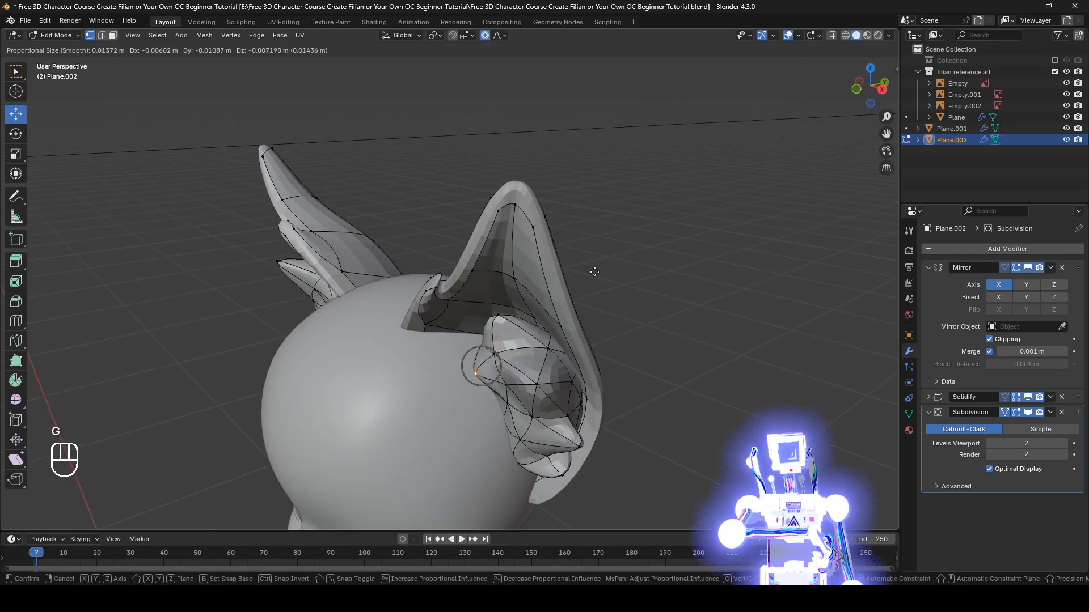
right_click(552, 323)
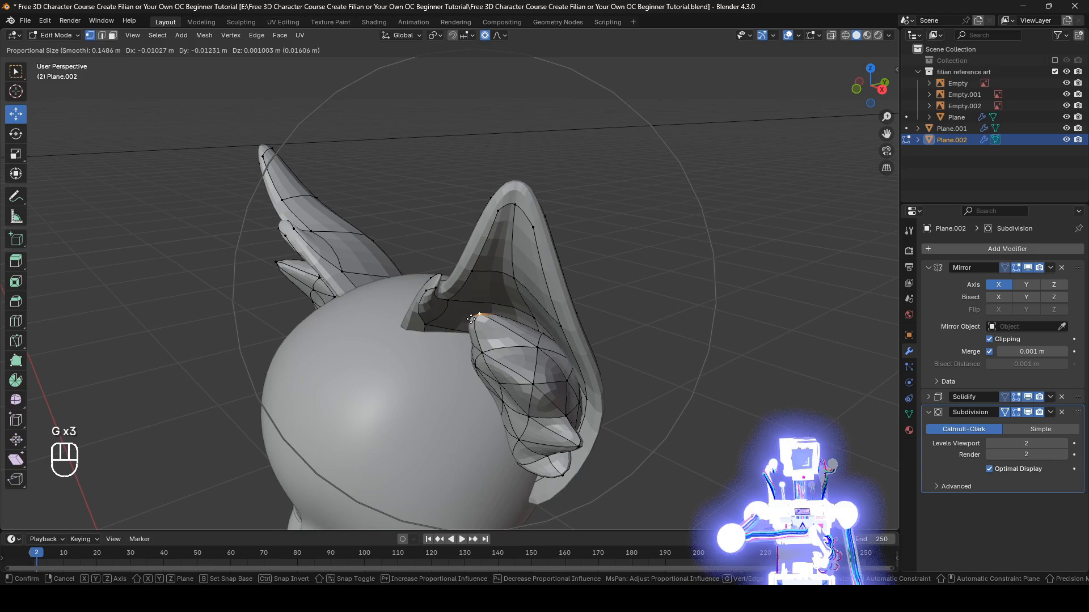
left_click(471, 319)
scroll(470, 318, "down", 1)
mouse_move(471, 319)
middle_mouse_down()
mouse_move(527, 321)
mouse_move(492, 334)
mouse_move(656, 311)
mouse_move(363, 328)
middle_mouse_up()
left_click(530, 320)
key("g")
left_click(480, 334)
Step: Move the middle and lower fur spikes in right side view with proportional editing so they project forward and down
key("z")
key("z")
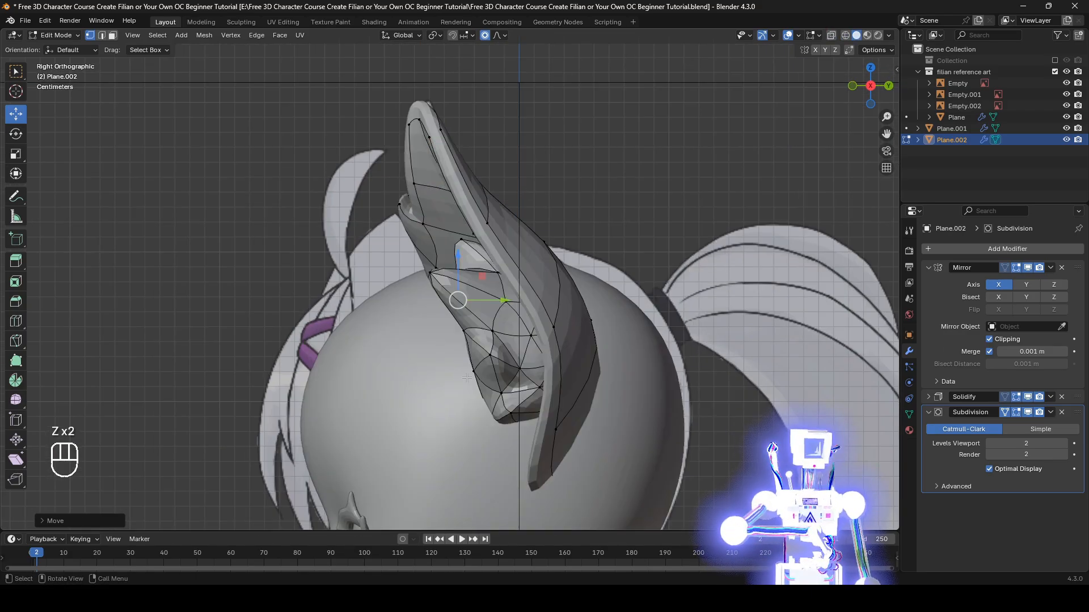
key("g")
left_click(406, 385)
key("z")
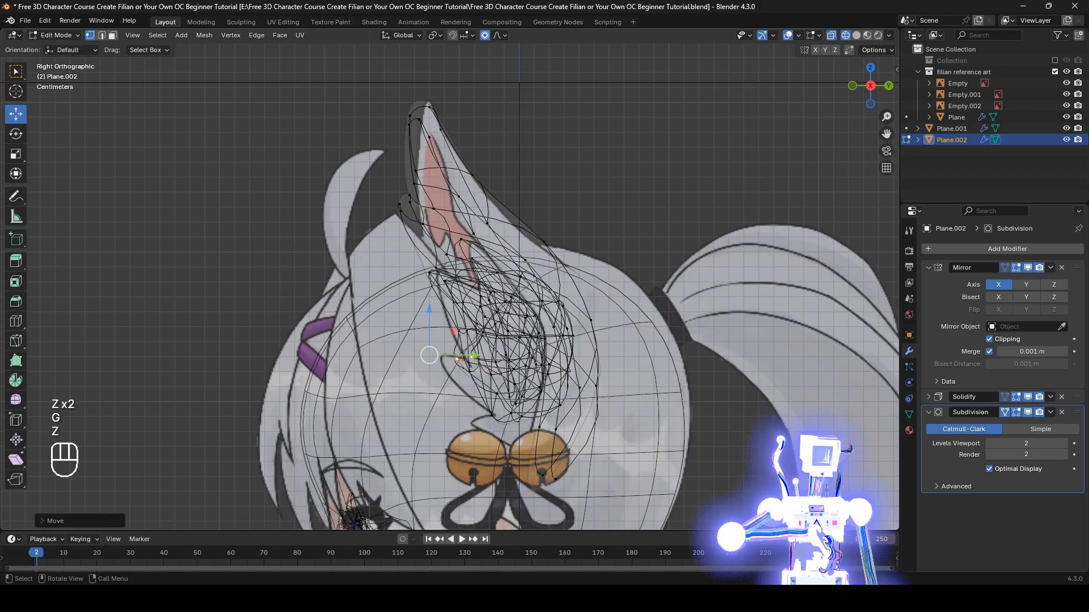
key("g")
left_click(278, 383)
key("z")
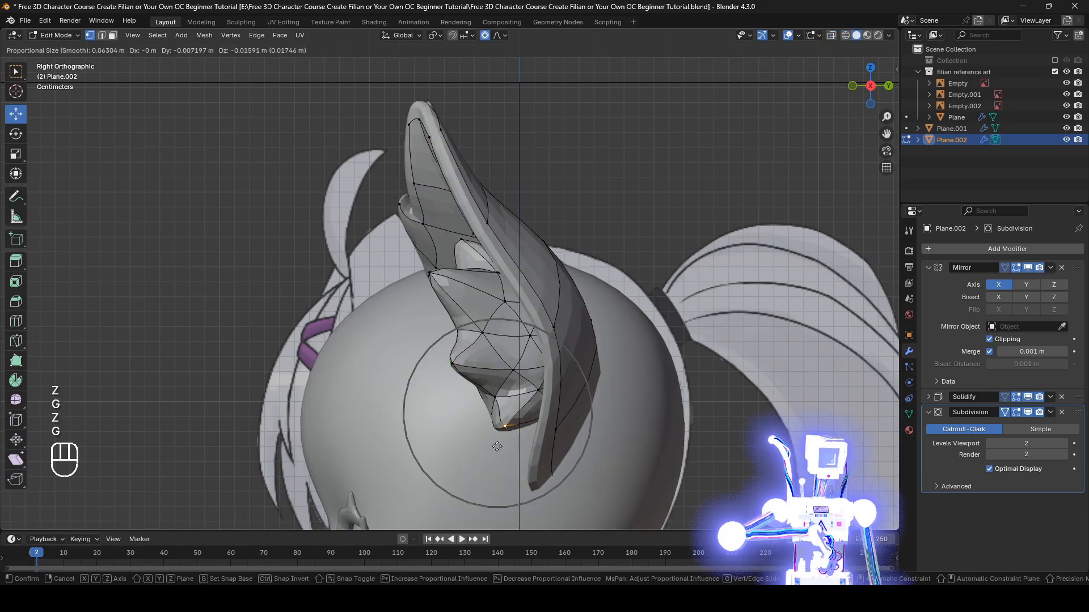
Step: Select the linked fur piece in front view, move it inward, and rotate it with trackball rotation
middle_click_drag(508, 412, 725, 391)
scroll(637, 342, "down", 4)
middle_click_drag(725, 391, 683, 389)
key("a")
key("KP_1")
key("KP_Decimal")
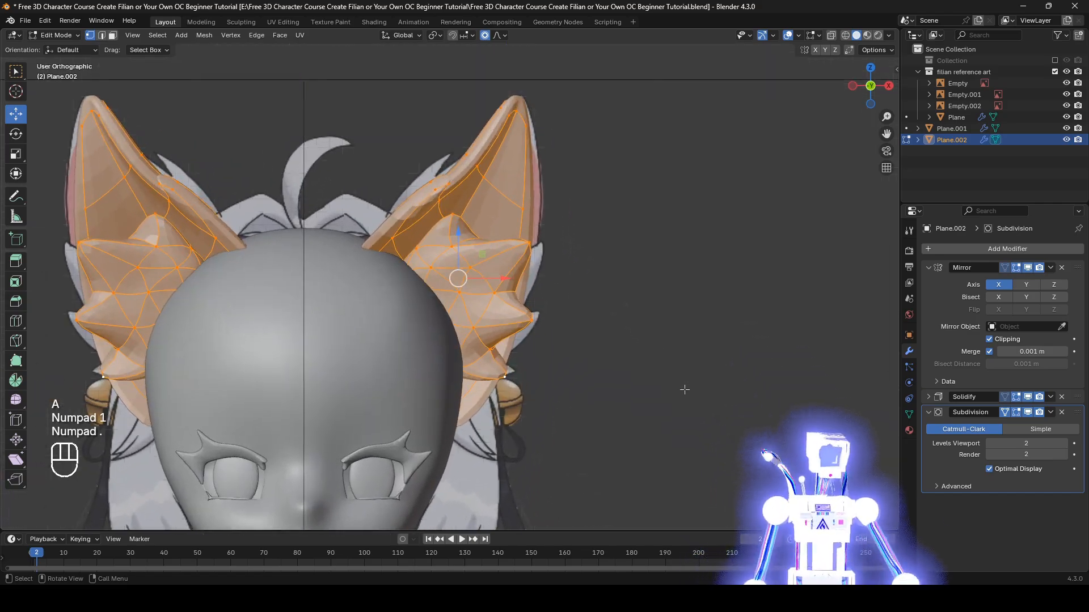
key("alt+a")
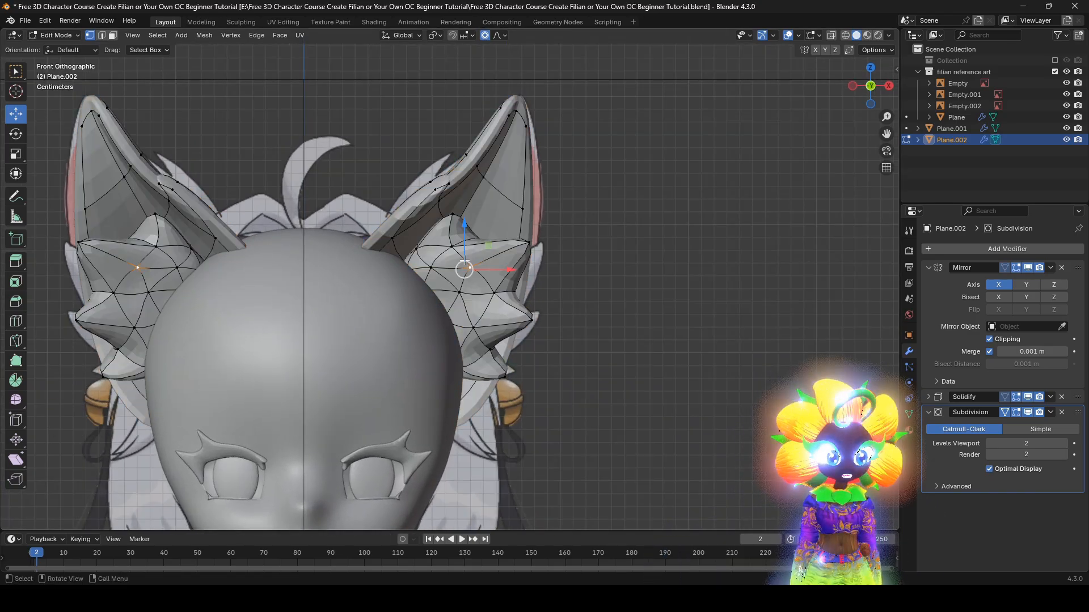
key("l")
key("g")
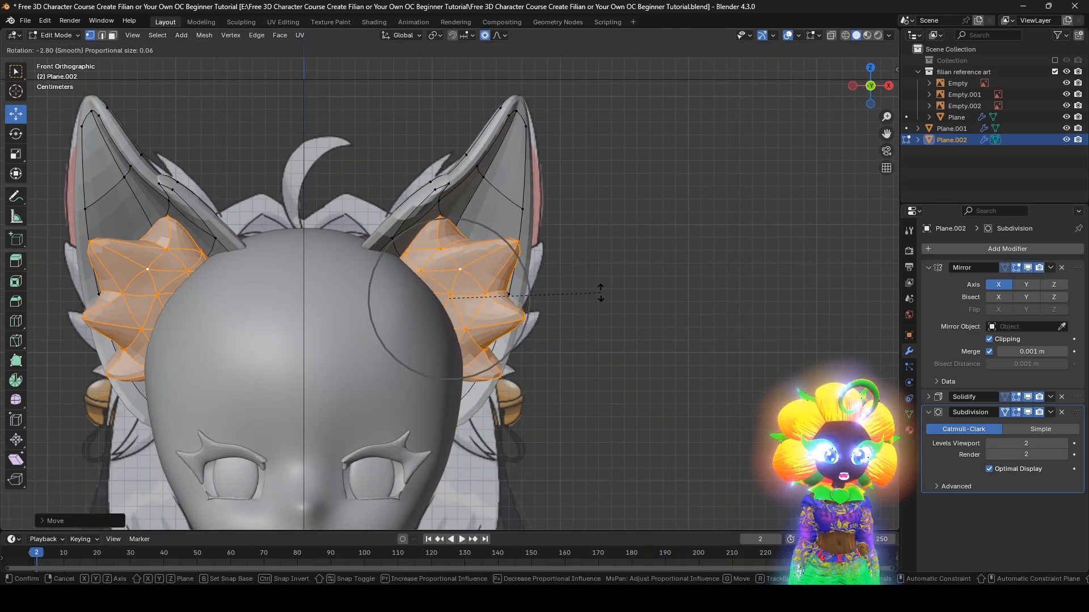
key("r")
key("r")
left_click(600, 287)
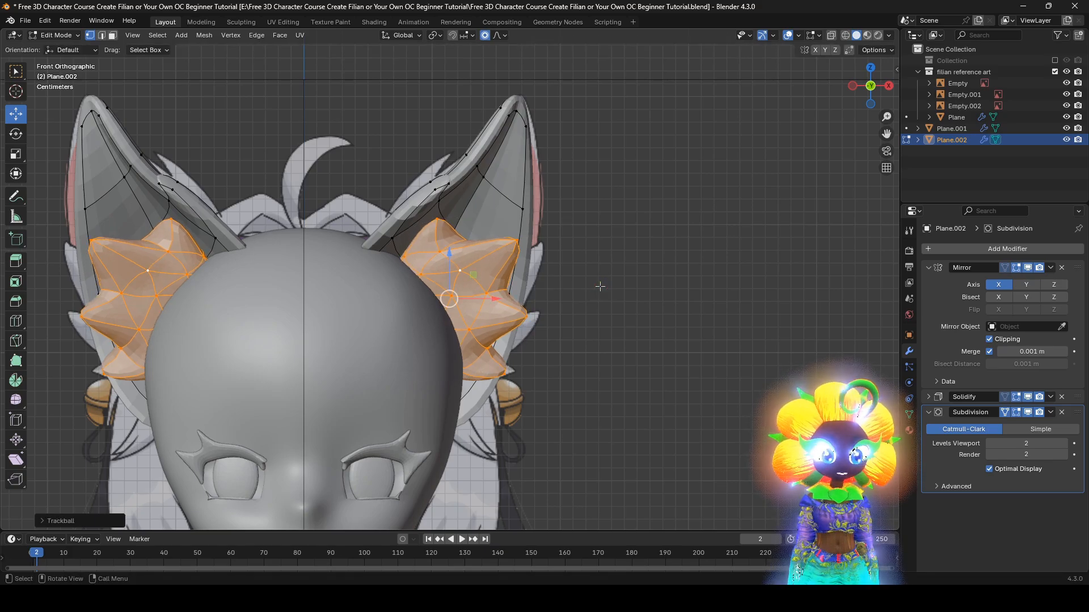
Step: Reposition the rotated fur piece inside the ear in front view and deselect it
key("g")
left_click(625, 306)
key("alt+a")
middle_click_drag(668, 371, 594, 369)
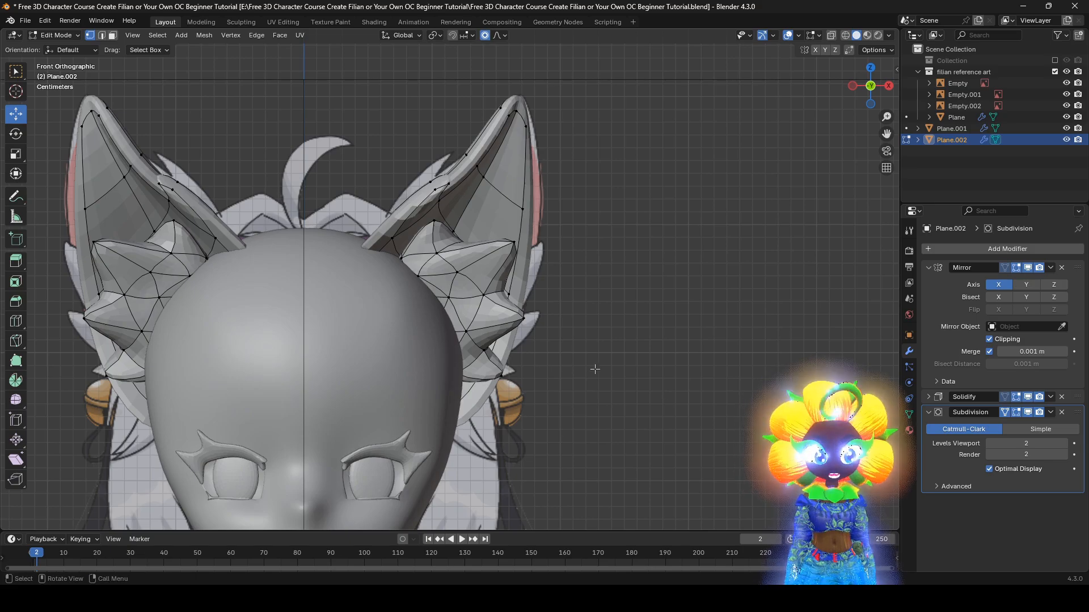
key("a")
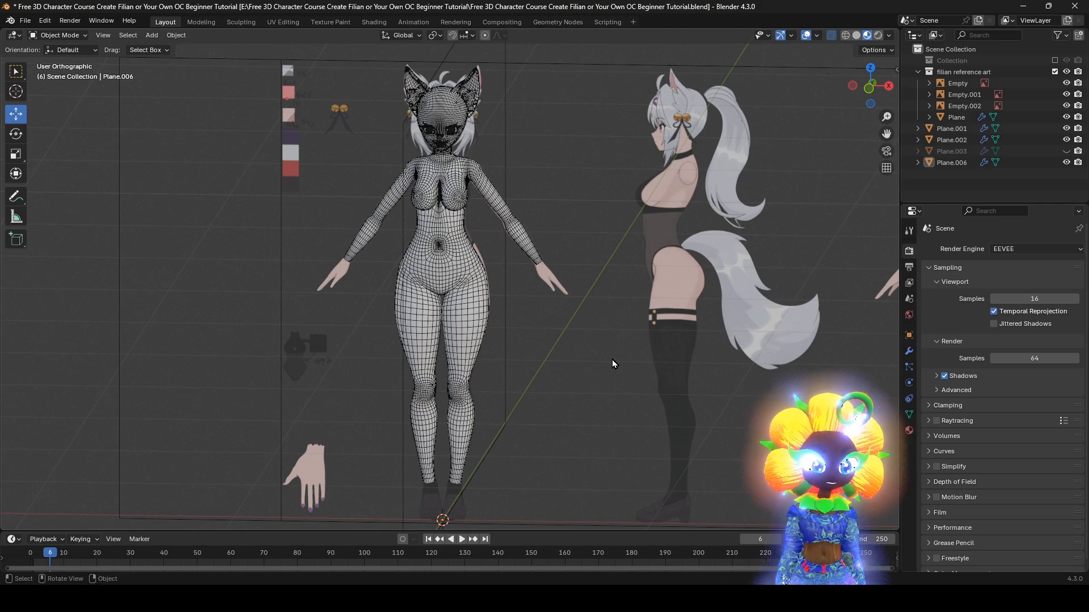
Step: Compare the full character's mesh density with Simplify on and off, and select the body mesh
middle_click_drag(611, 360, 589, 349)
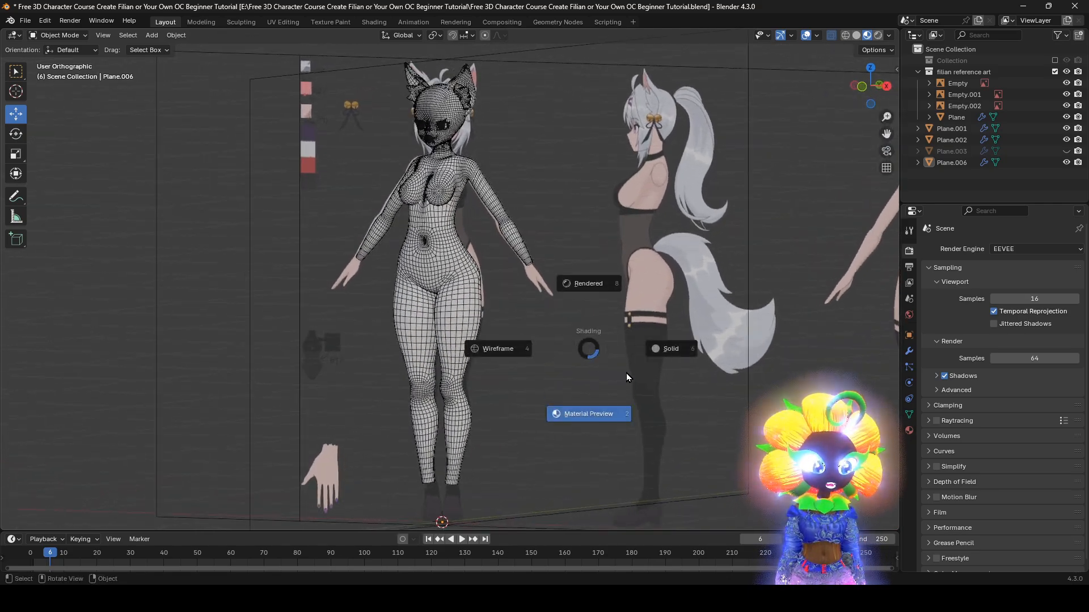
mouse_move(662, 349)
middle_mouse_down()
mouse_move(691, 356)
mouse_move(423, 373)
mouse_move(680, 348)
middle_mouse_up()
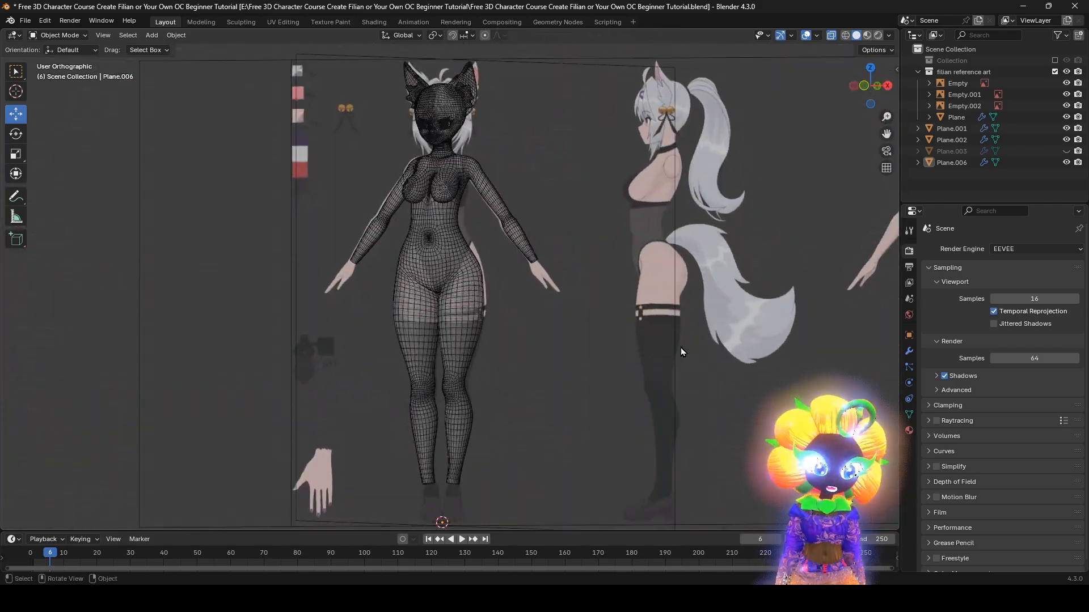
key("alt+z")
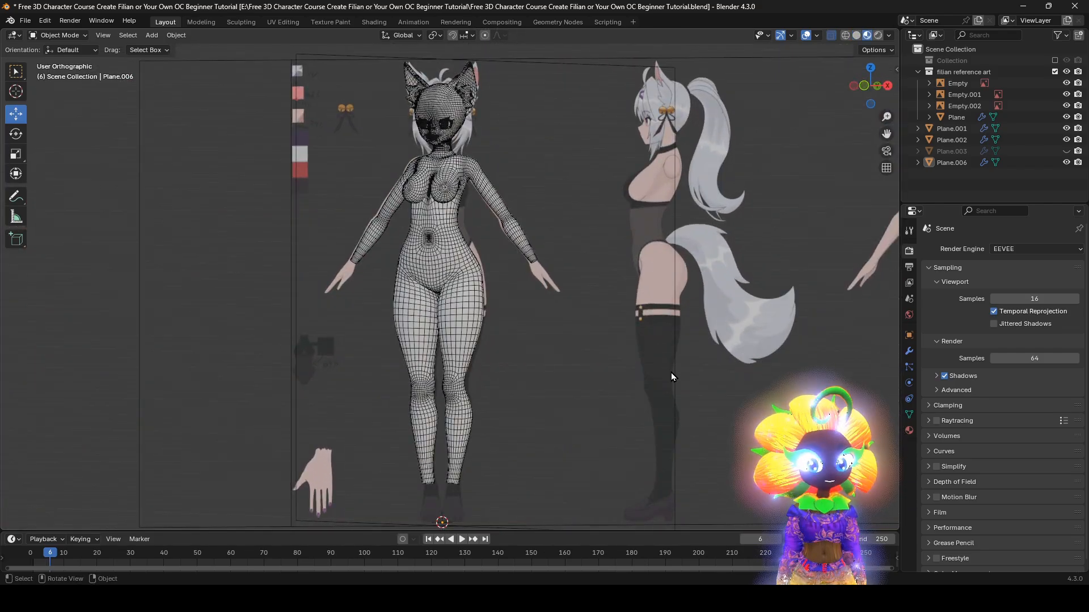
left_click(936, 467)
middle_click_drag(617, 375, 791, 393)
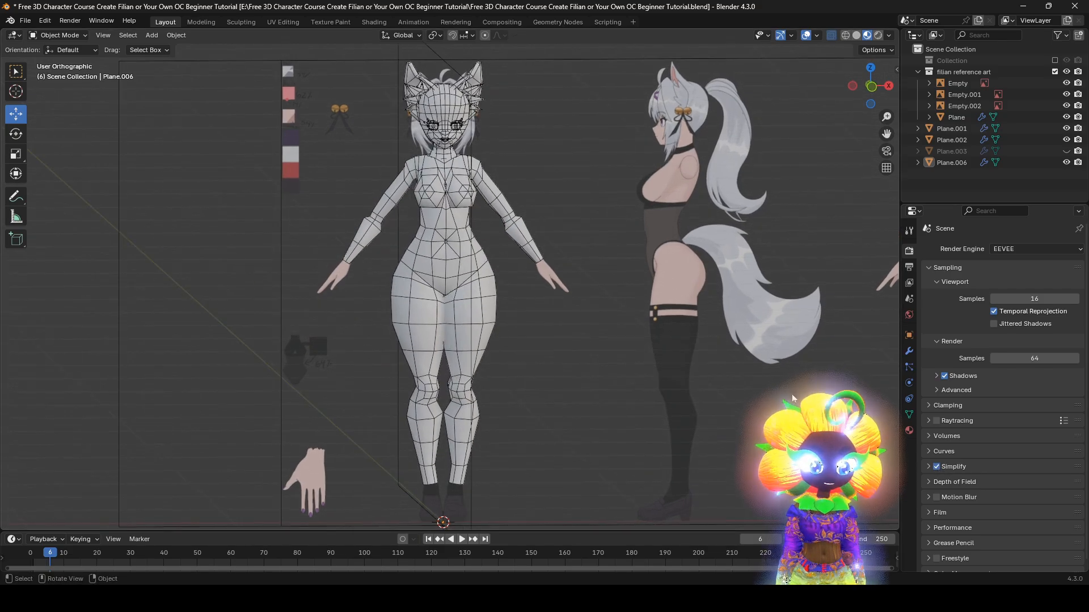
left_click(936, 467)
left_click(474, 333)
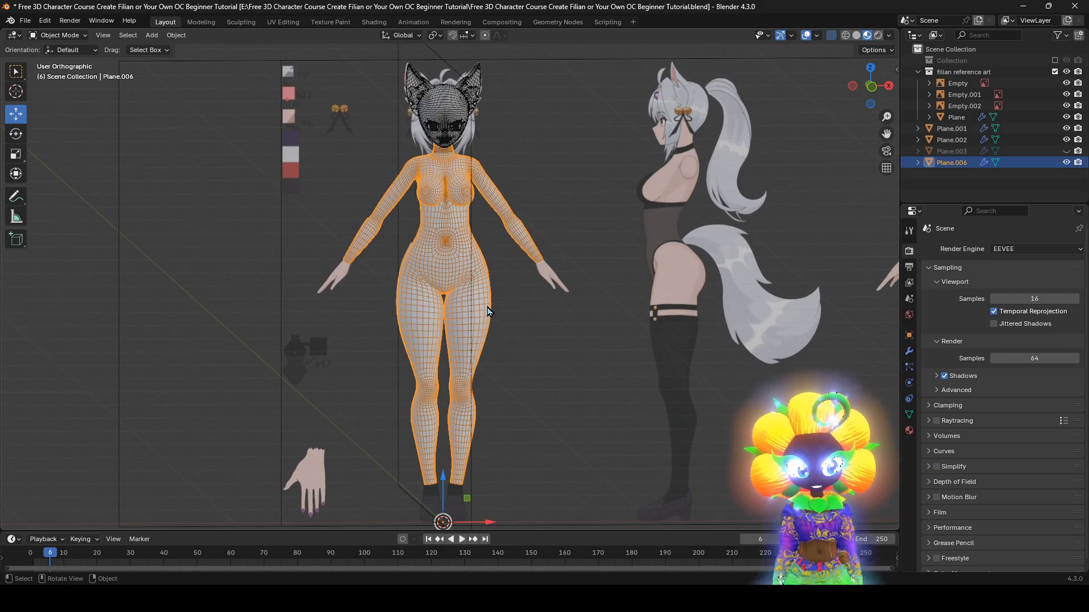